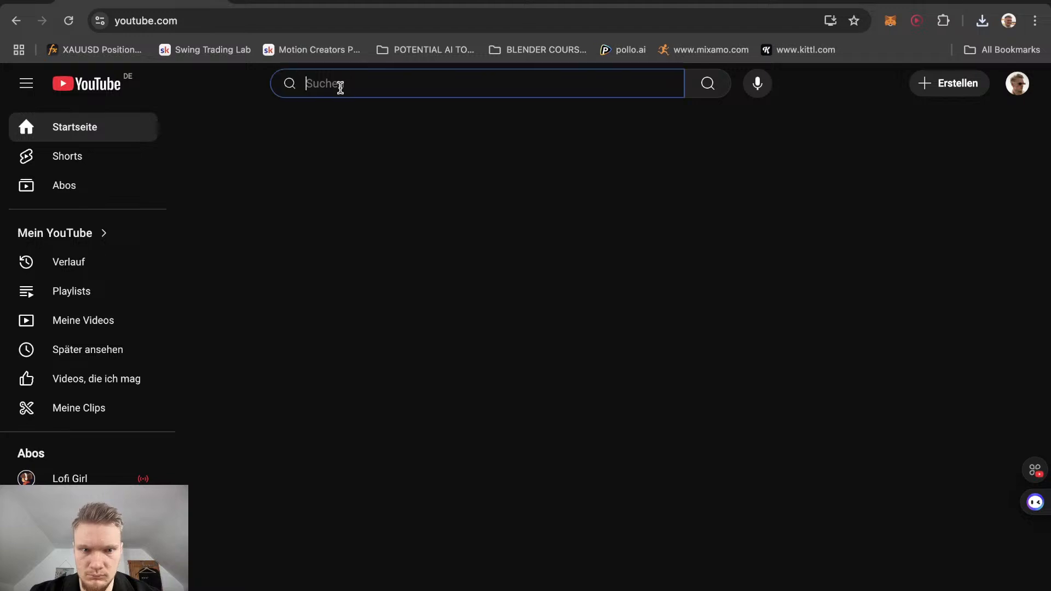
Search YouTube for the creator's name and open the matching channel with the sunglasses profile picture
text(jon)
click(334, 113)
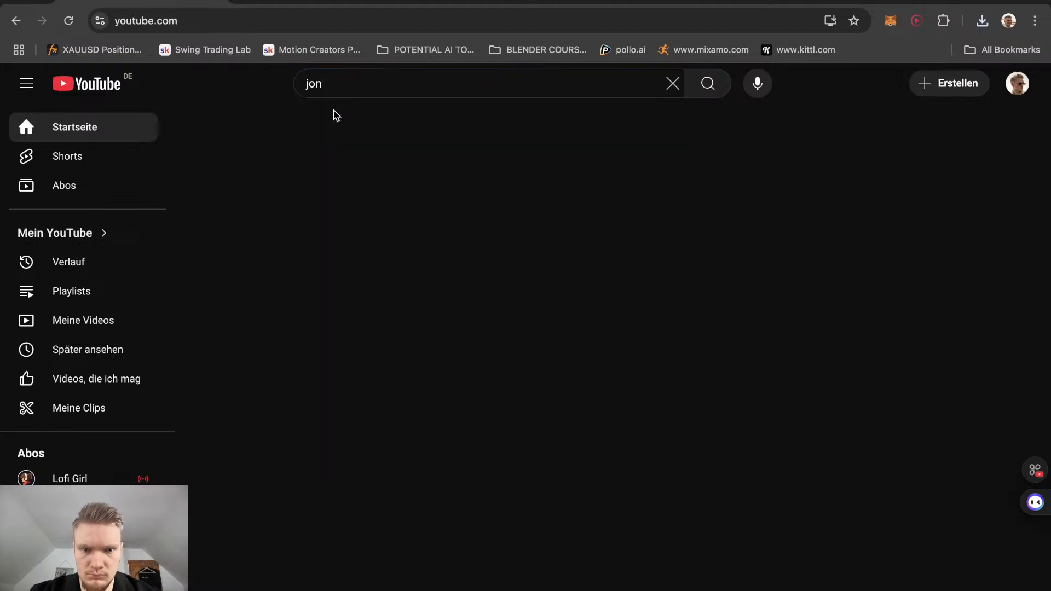
click(332, 82)
click(340, 123)
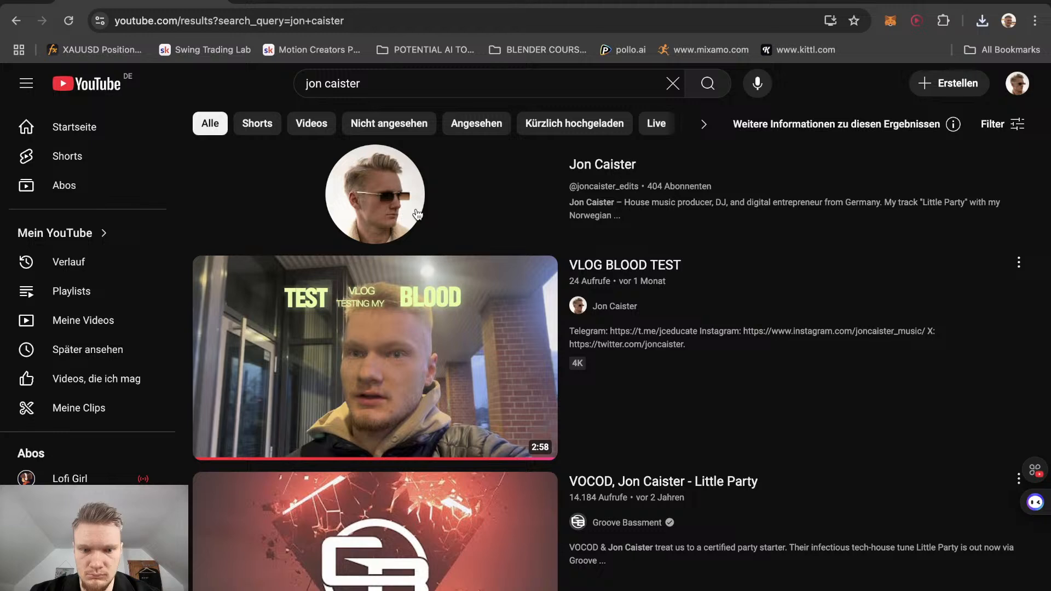
click(418, 215)
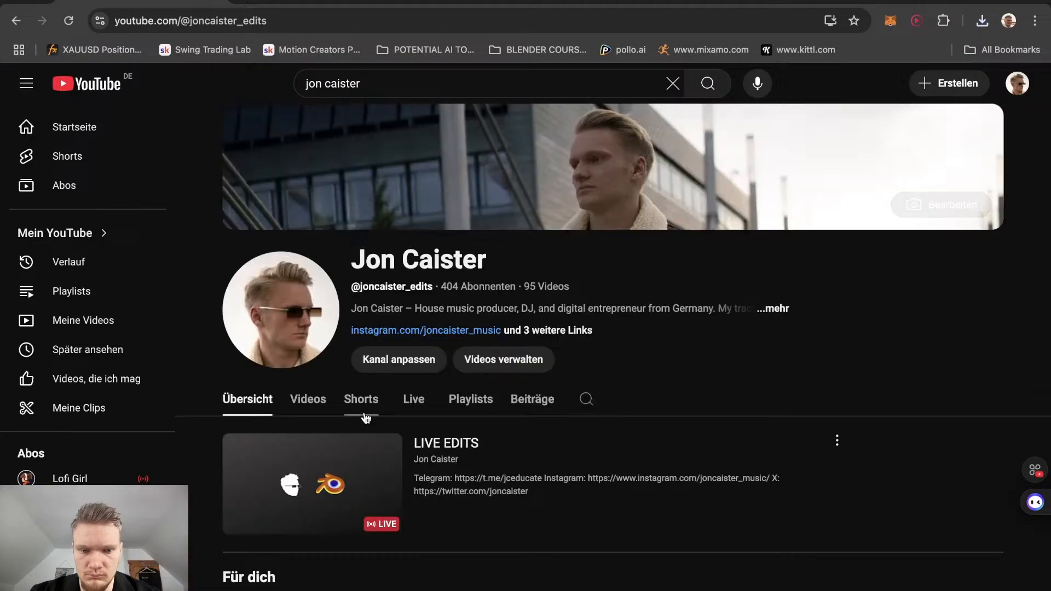
Open the channel's LIVE EDITS livestream, return to the channel page and look over its recommended videos
click(309, 479)
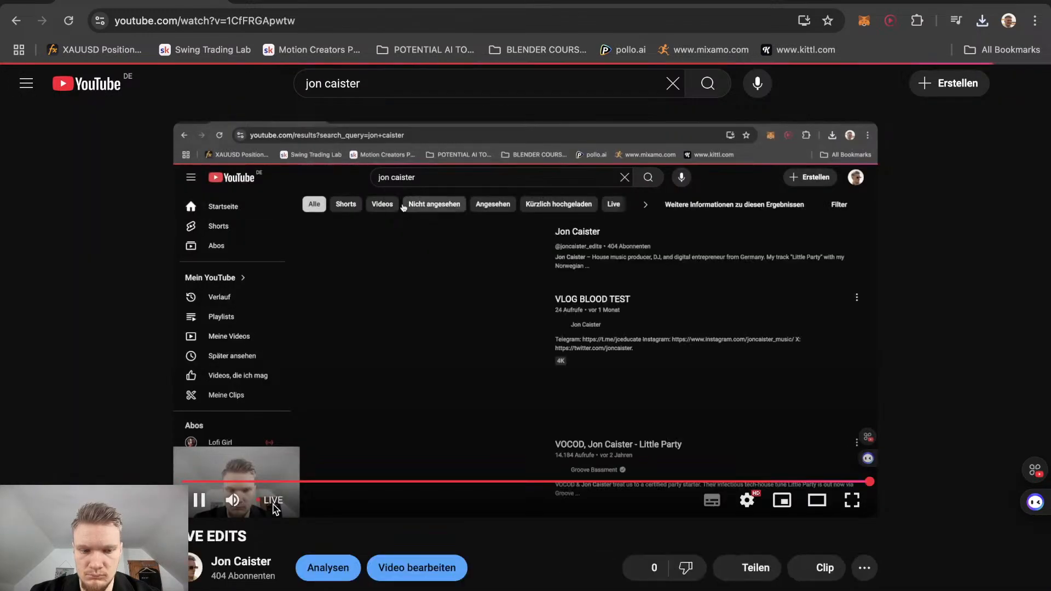
click(17, 19)
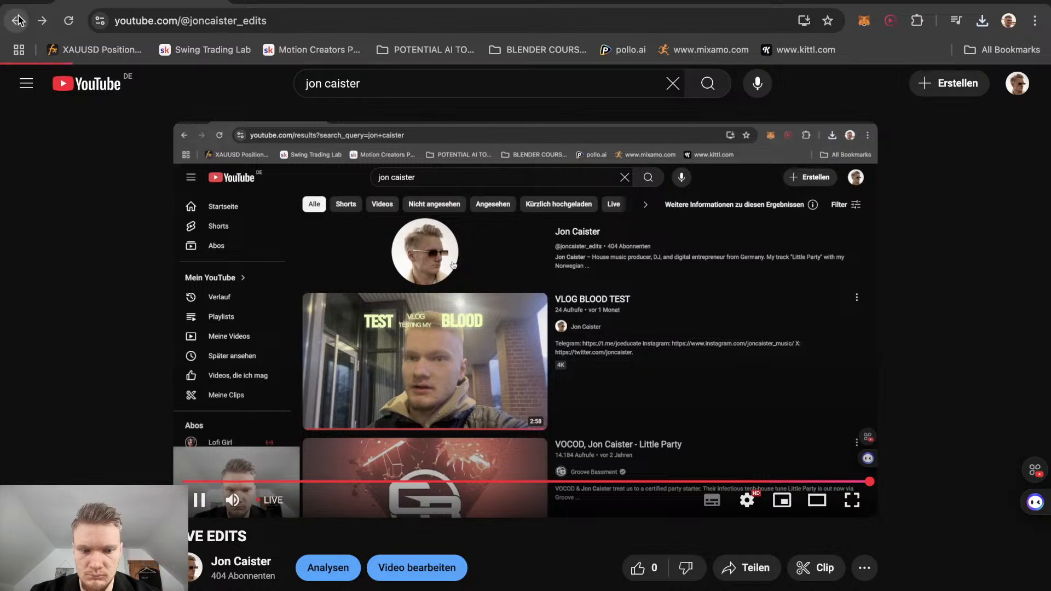
scroll(324, 382, down, 3)
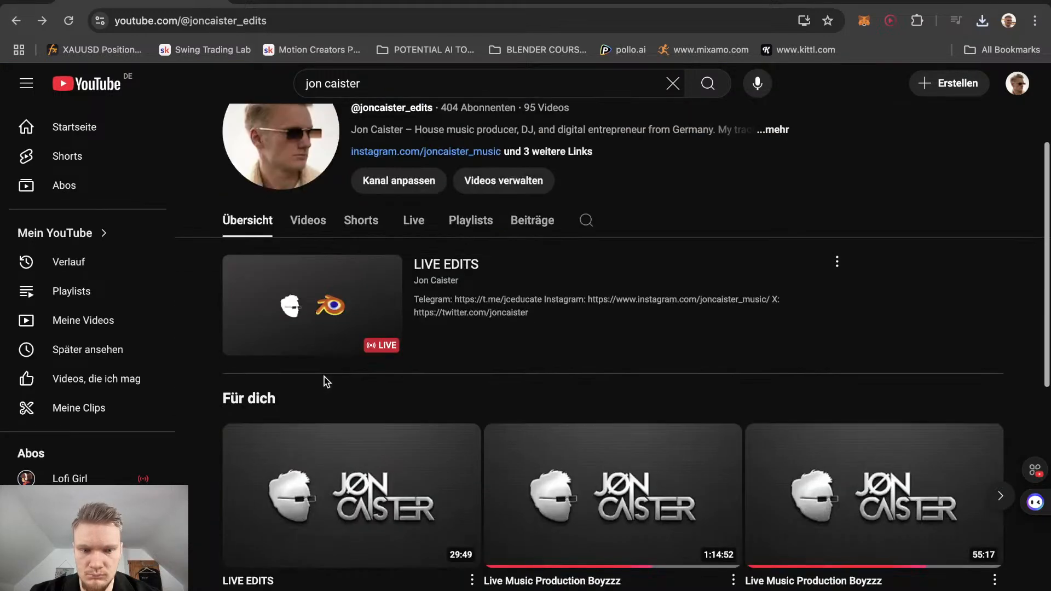
scroll(324, 381, down, 1)
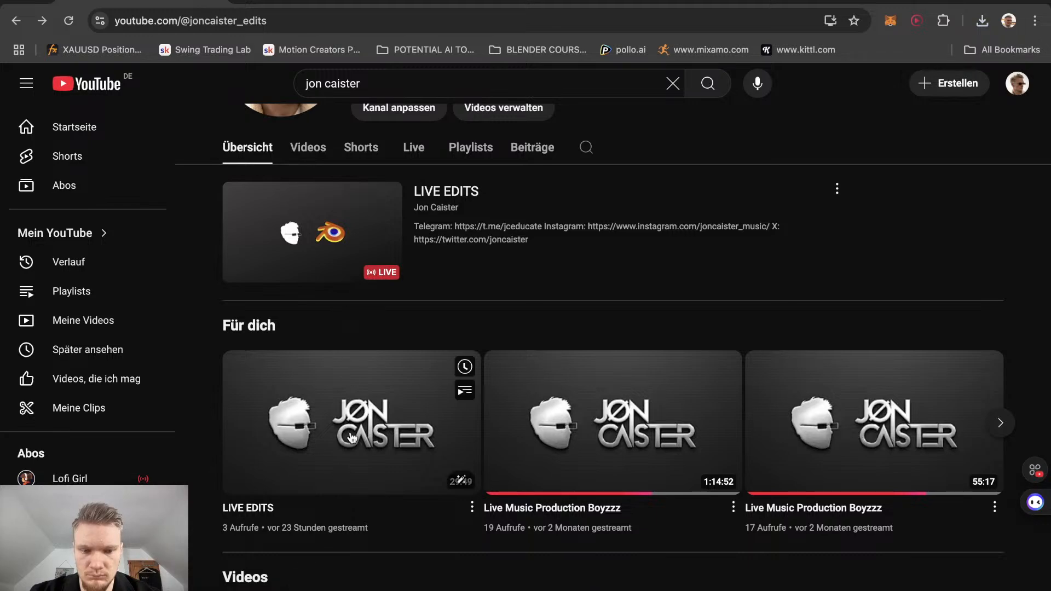
Switch to Blender and examine the arched Classical Window 05 objects along the building wall from several angles
click(317, 581)
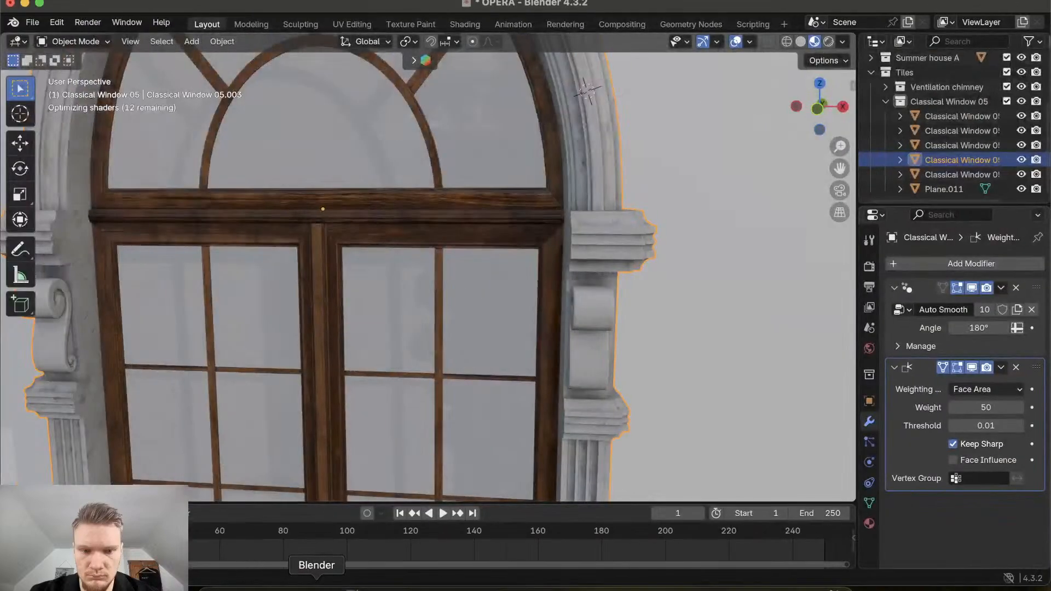
scroll(378, 382, down, 5)
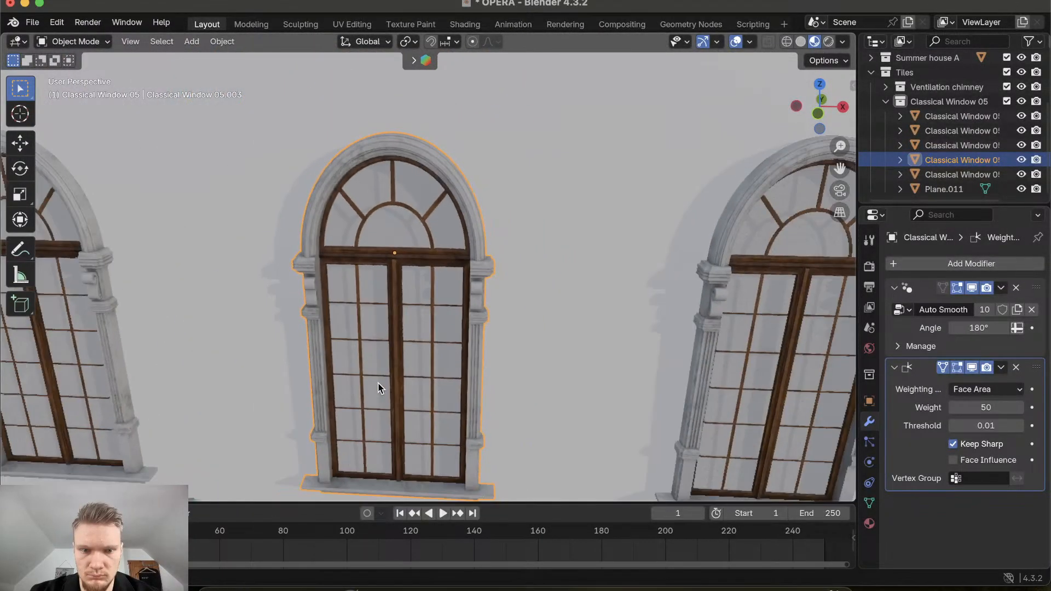
scroll(378, 382, right, 5)
scroll(378, 382, right, 5)
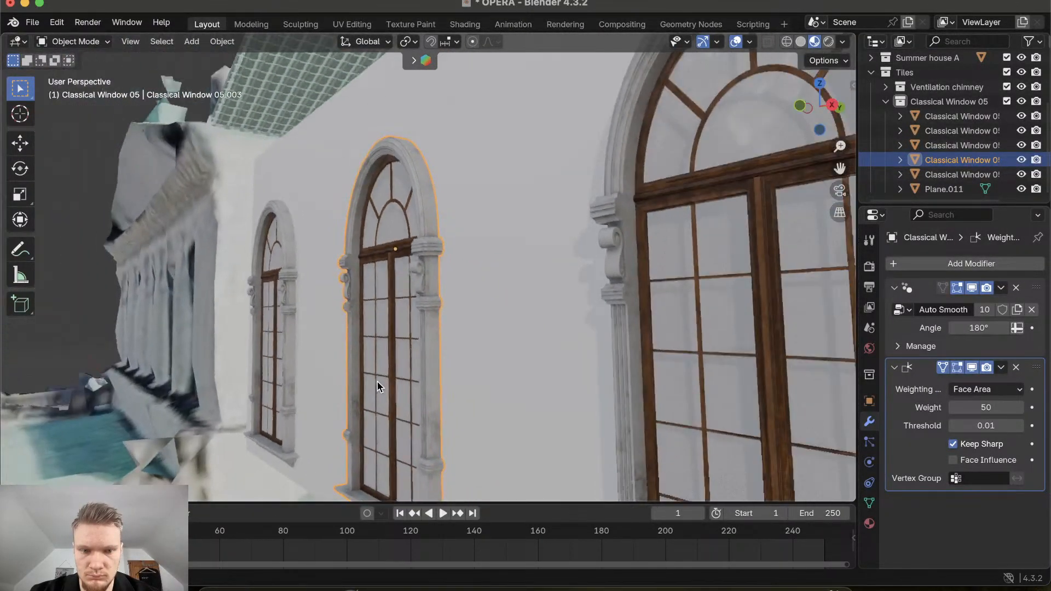
scroll(378, 381, down, 5)
scroll(406, 375, up, 5)
scroll(405, 375, left, 3)
scroll(405, 380, left, 10)
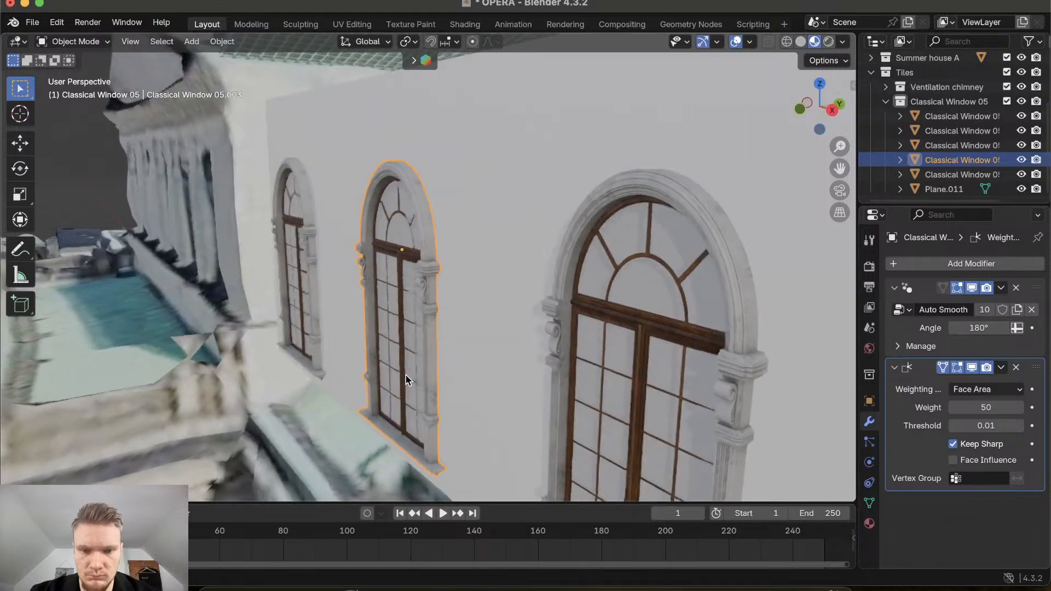
Switch back to YouTube in Chrome and select the existing search query for replacement
click(282, 583)
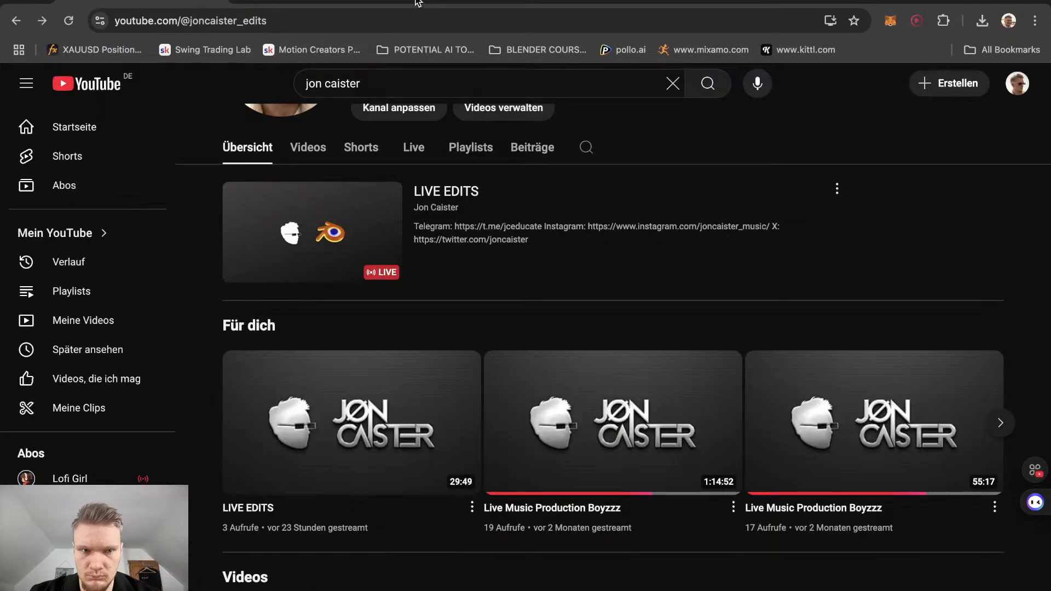
drag(389, 83, 254, 85)
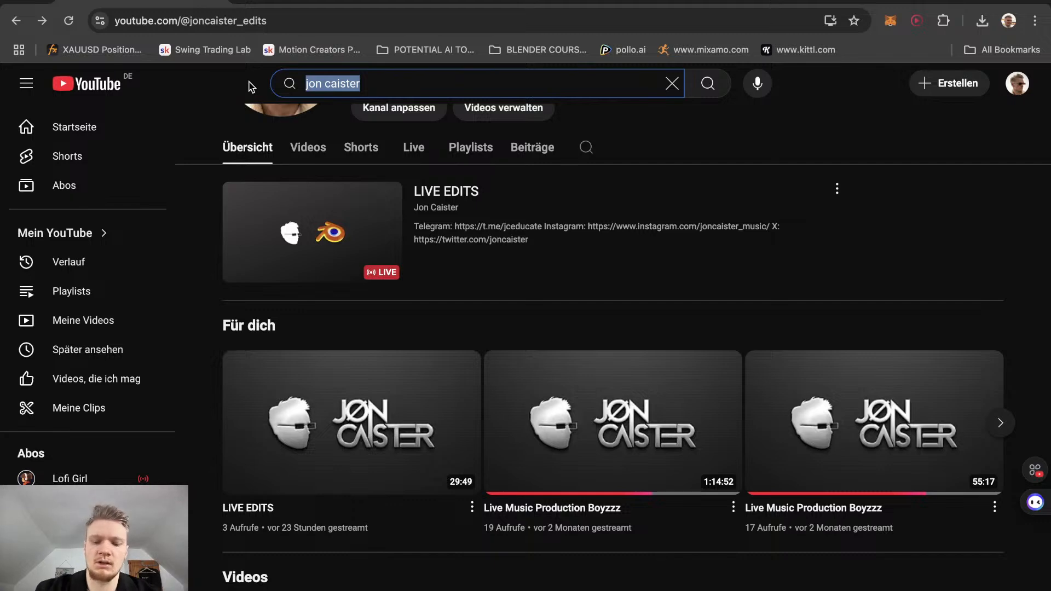
text(remove )
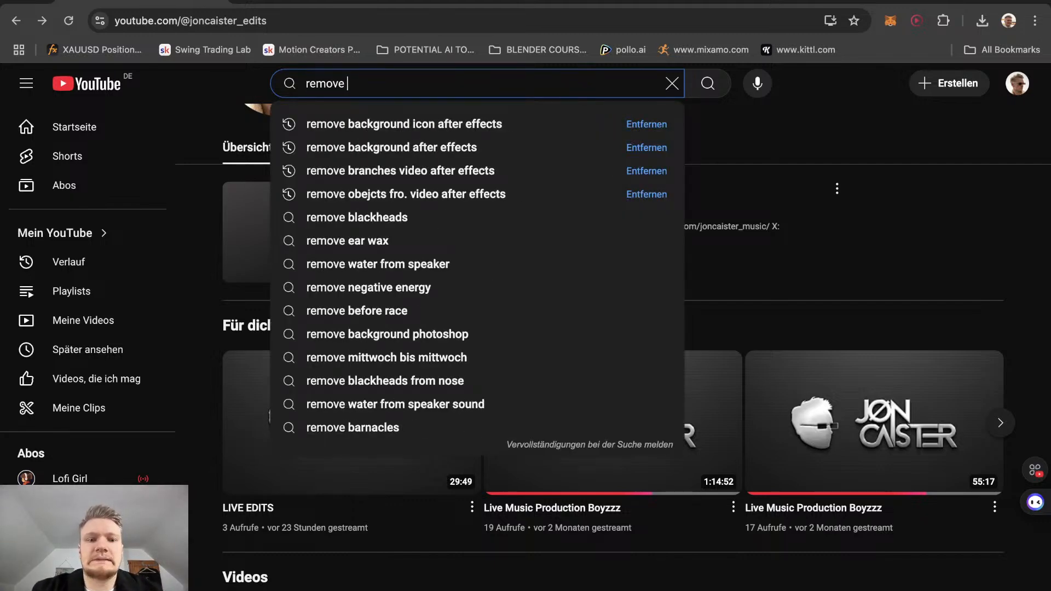
text(windio)
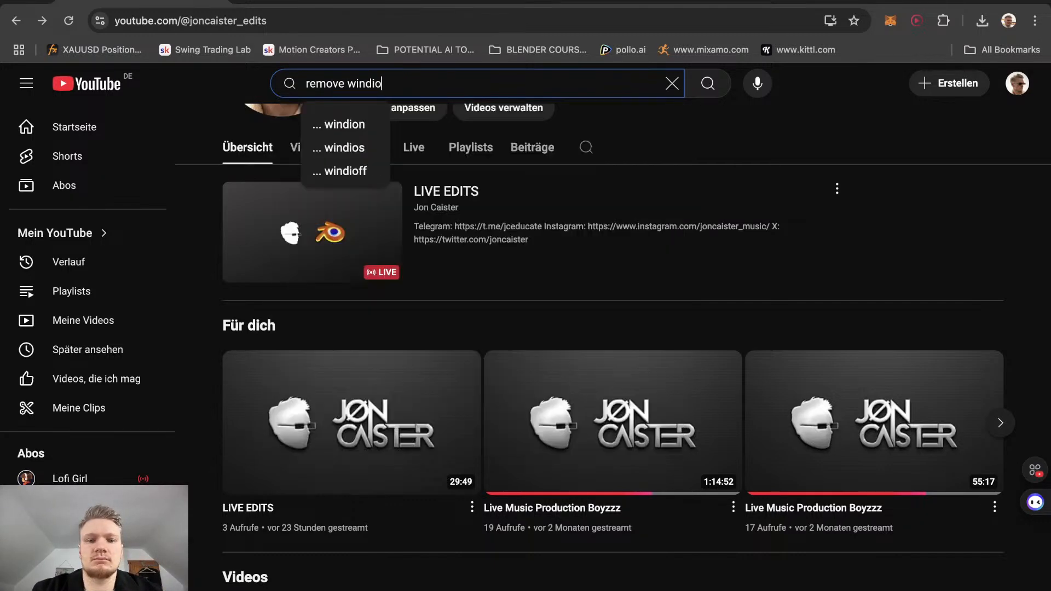
key(BackSpace)
key(BackSpace)
key(BackSpace)
key(BackSpace)
key(BackSpace)
key(BackSpace)
key(BackSpace)
key(BackSpace)
key(BackSpace)
key(BackSpace)
key(BackSpace)
key(BackSpace)
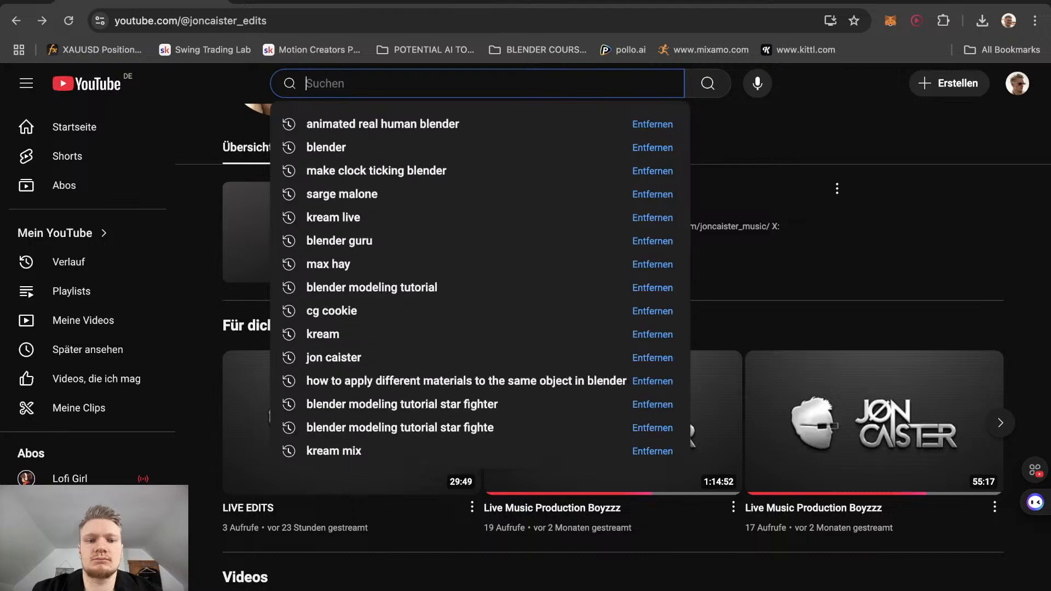
Search YouTube for "windows blender" and open the Short on adding door and window openings in Blender
text(windowm)
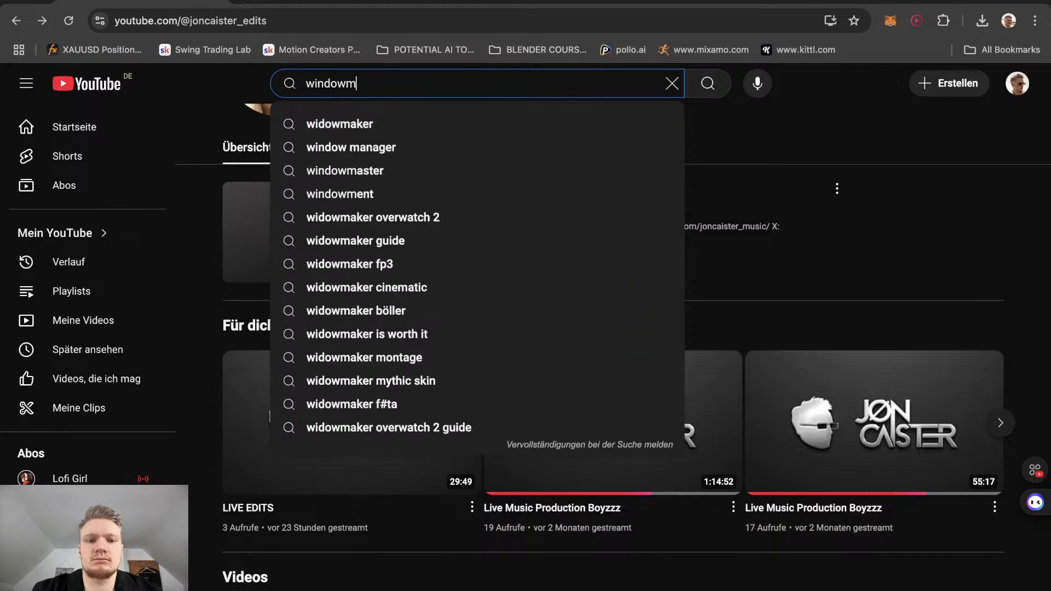
key(BackSpace)
text(s blender)
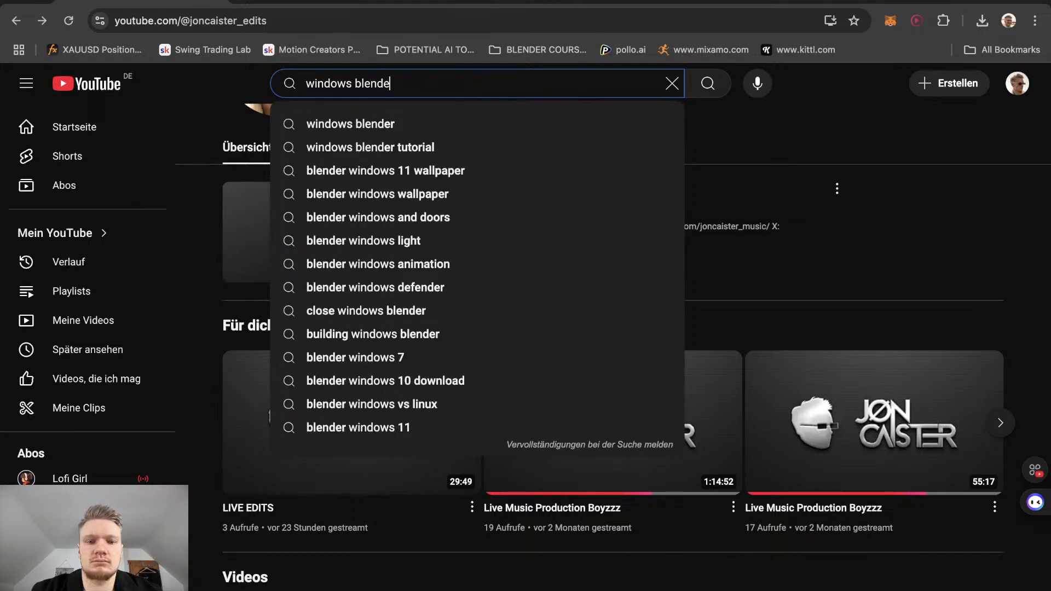
key(Return)
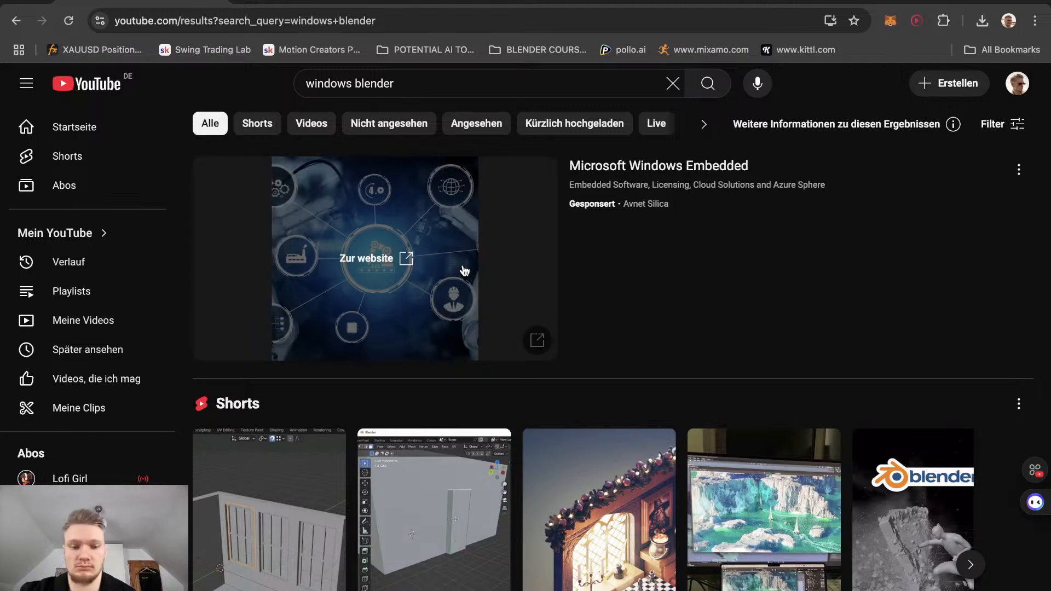
scroll(460, 272, down, 6)
scroll(465, 269, up, 3)
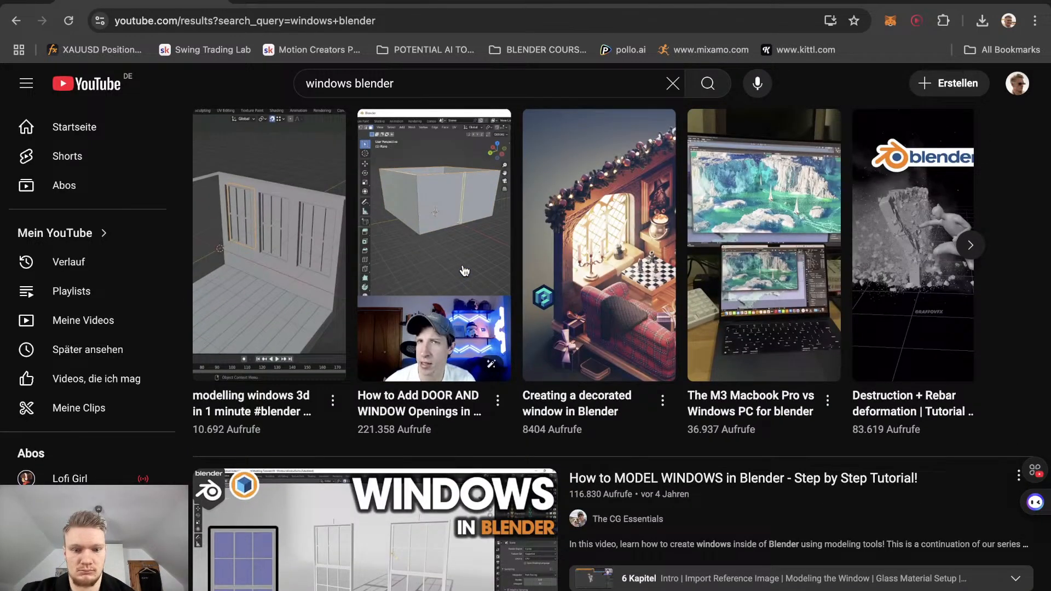
click(464, 270)
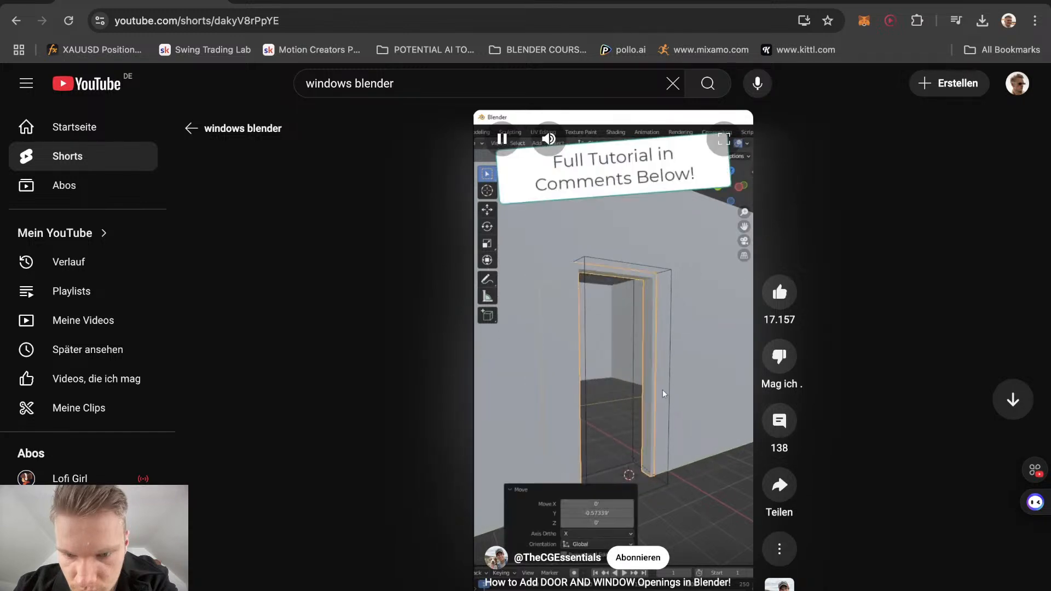
Open the full tutorial link from the Short's pinned comment in a new tab and place that tab beside the Short's
click(788, 420)
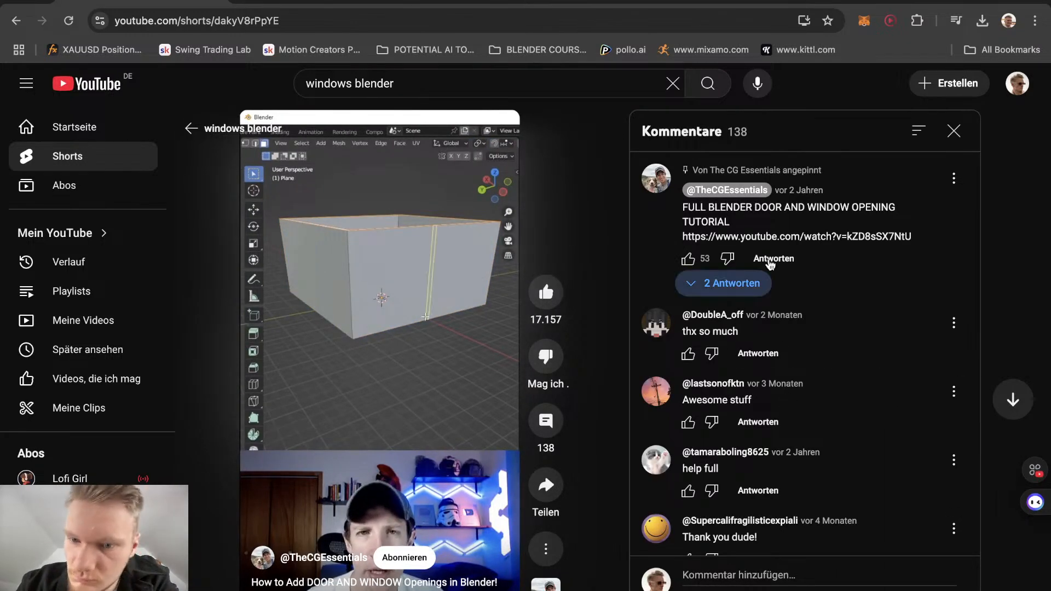
drag(682, 236, 927, 239)
key(super+c)
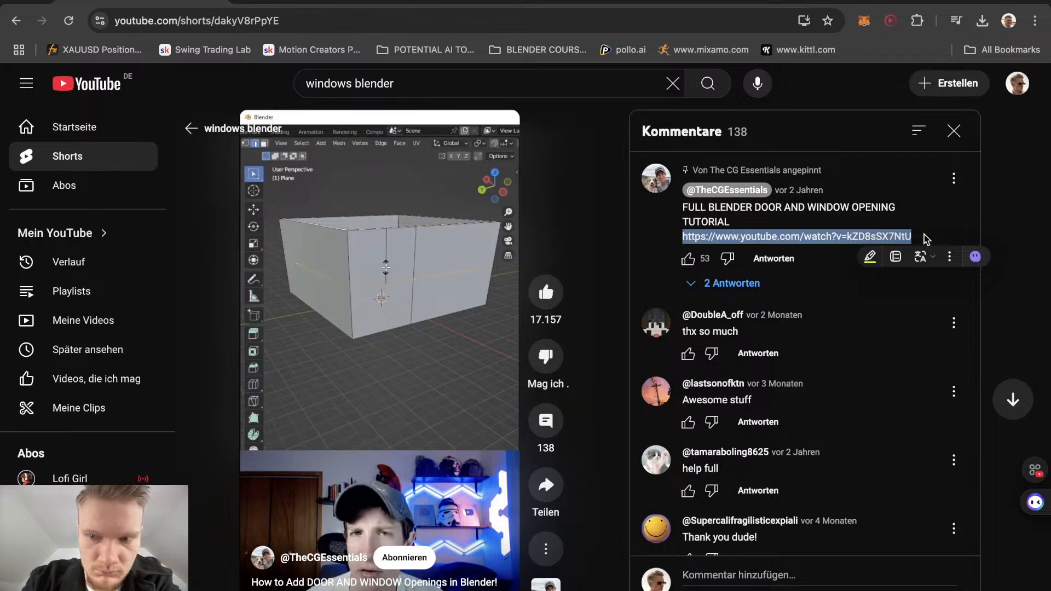
click(415, 8)
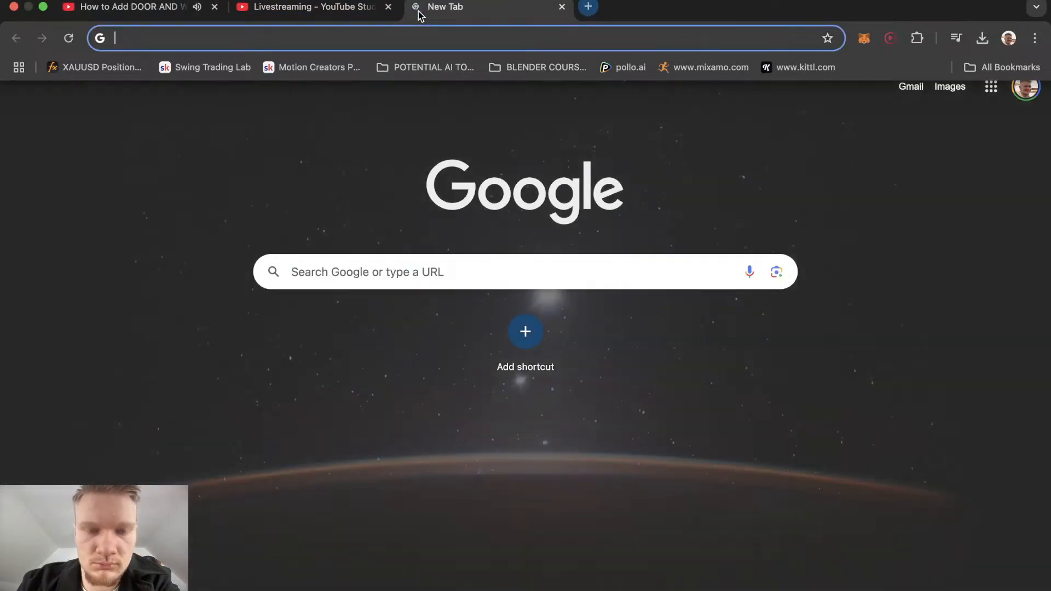
key(super+v)
key(Return)
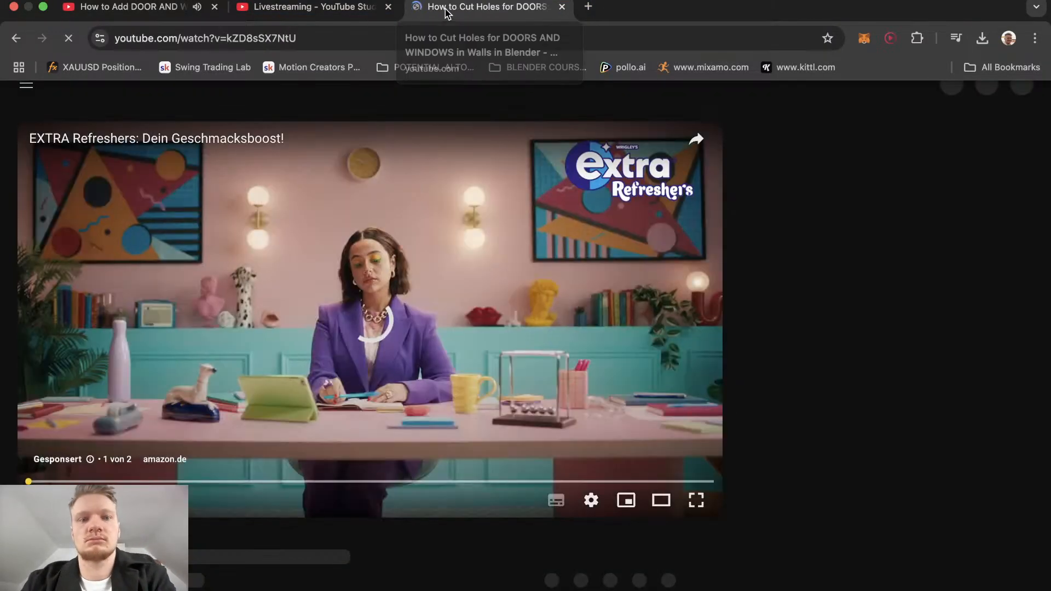
drag(446, 11, 293, 7)
Return to the door and window openings Short, close its comments and pause playback
click(141, 6)
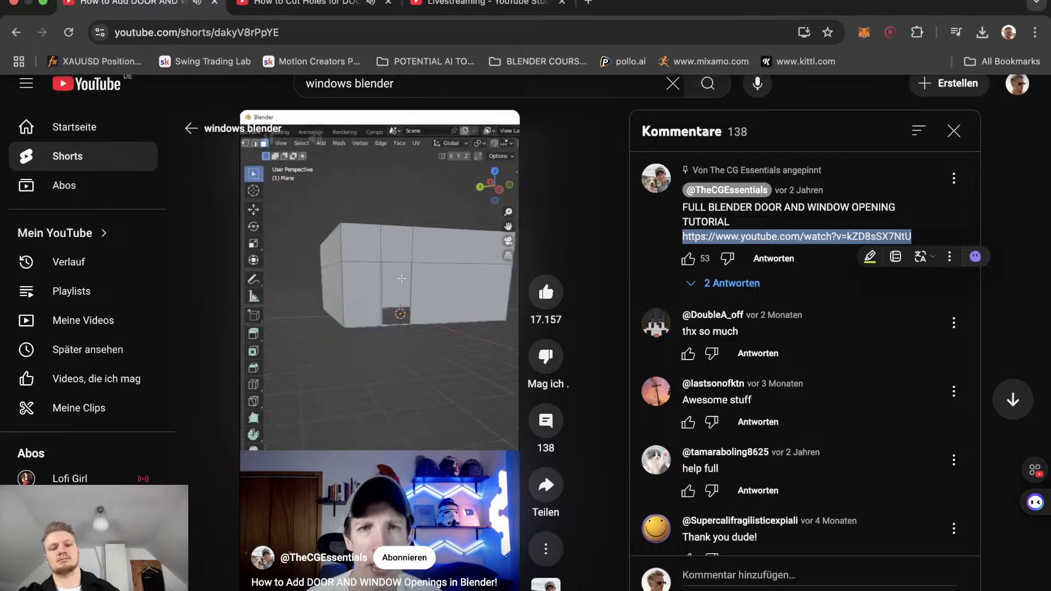
click(954, 130)
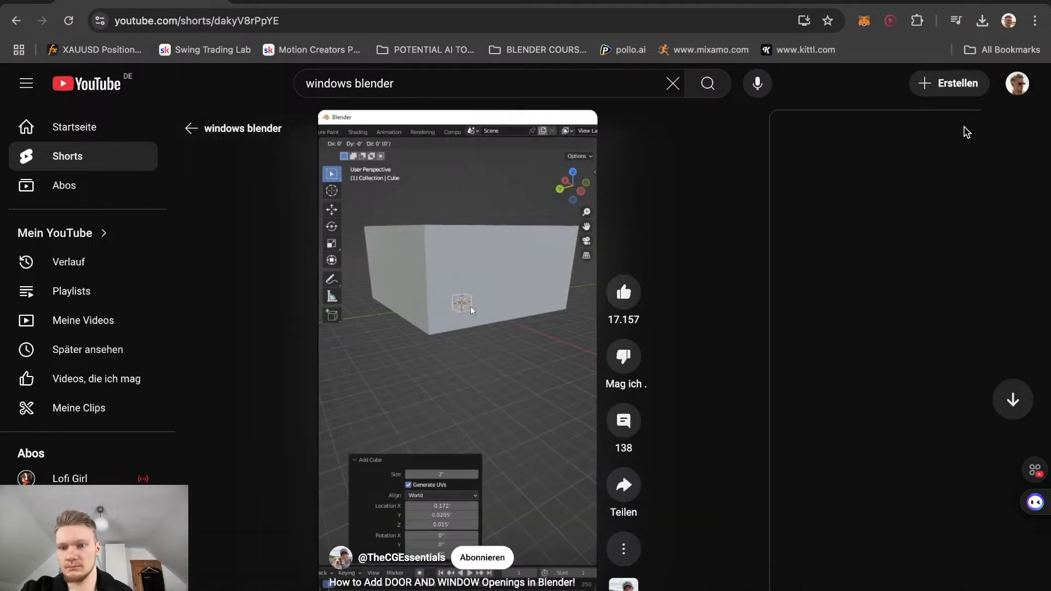
click(714, 345)
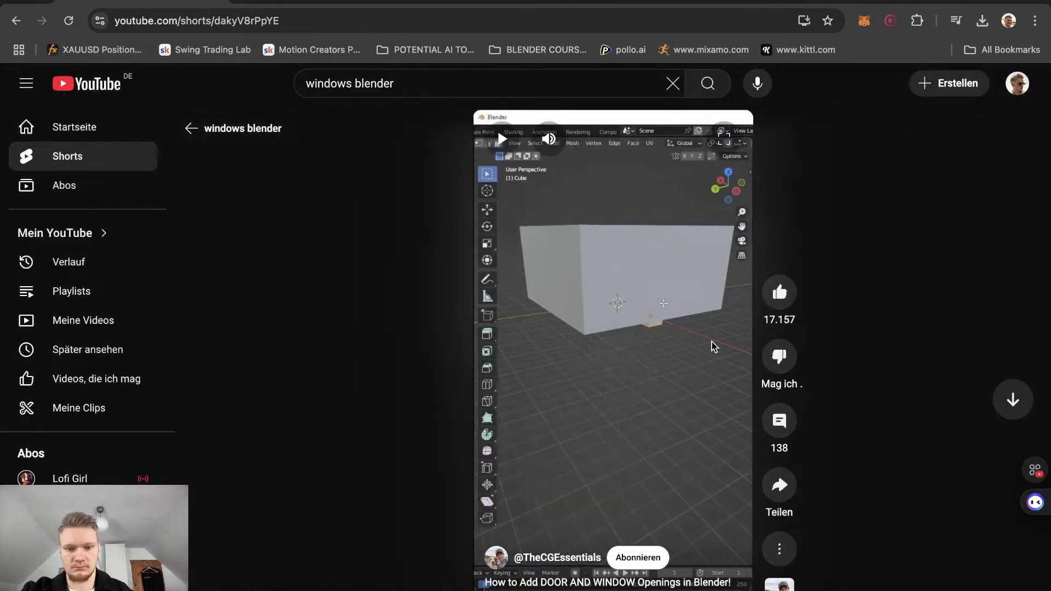
Check the livestream dashboard in YouTube Studio and skip the ad on the door and window holes tutorial
click(458, 7)
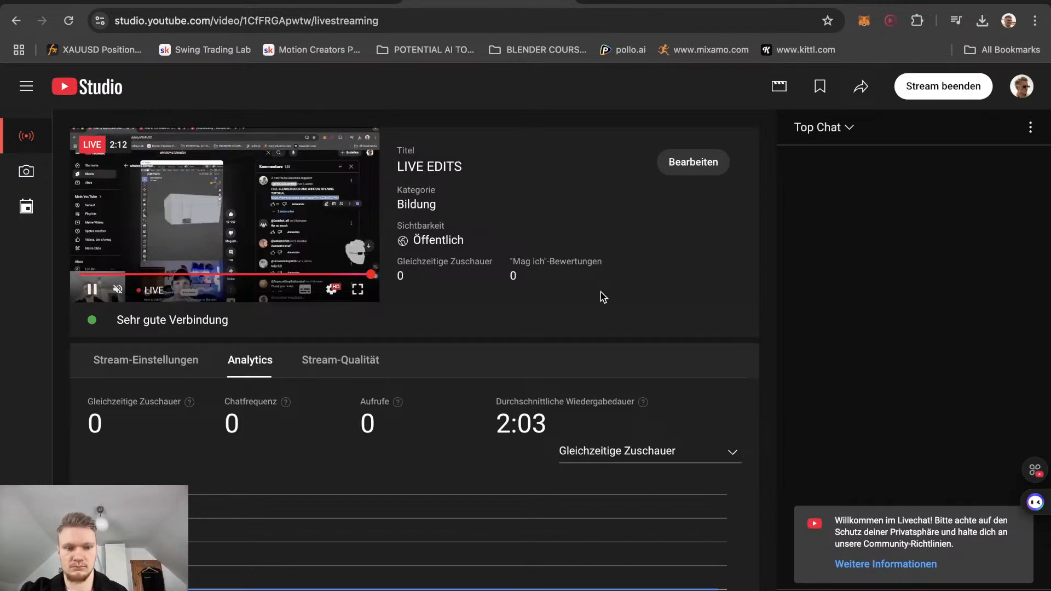
click(340, 6)
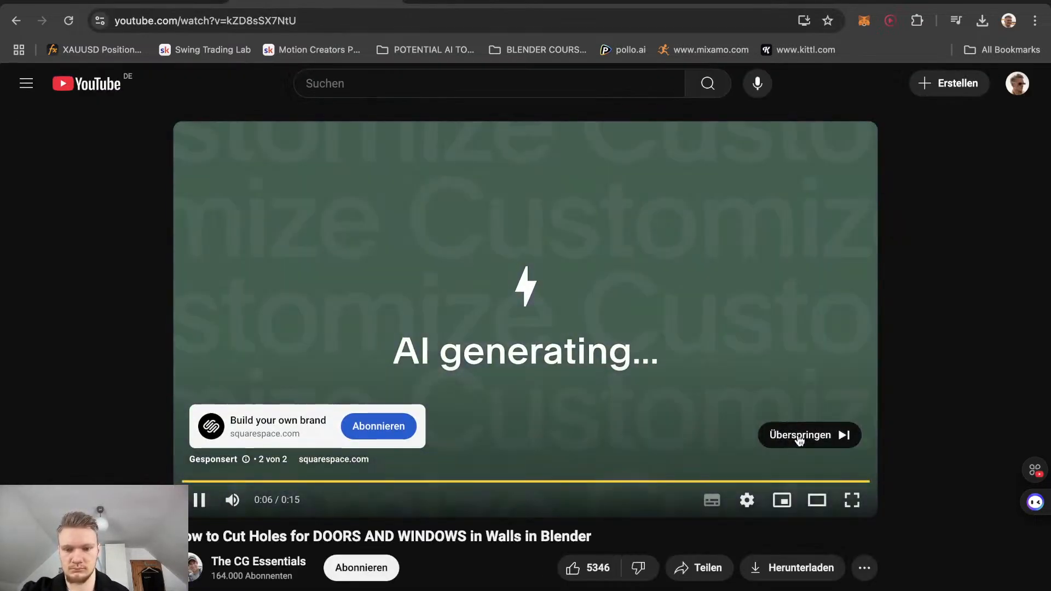
click(798, 437)
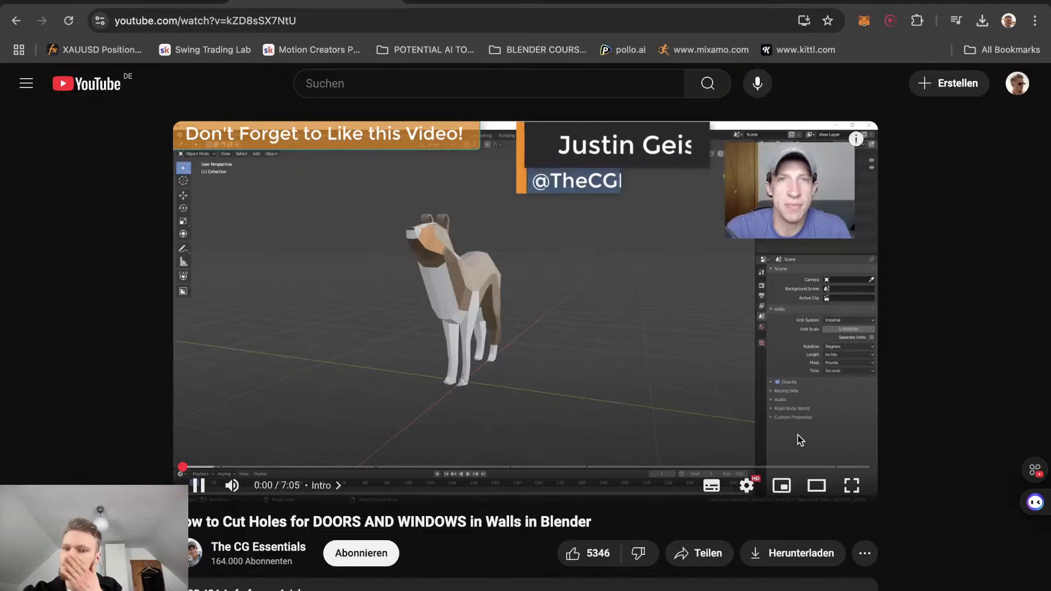
click(469, 2)
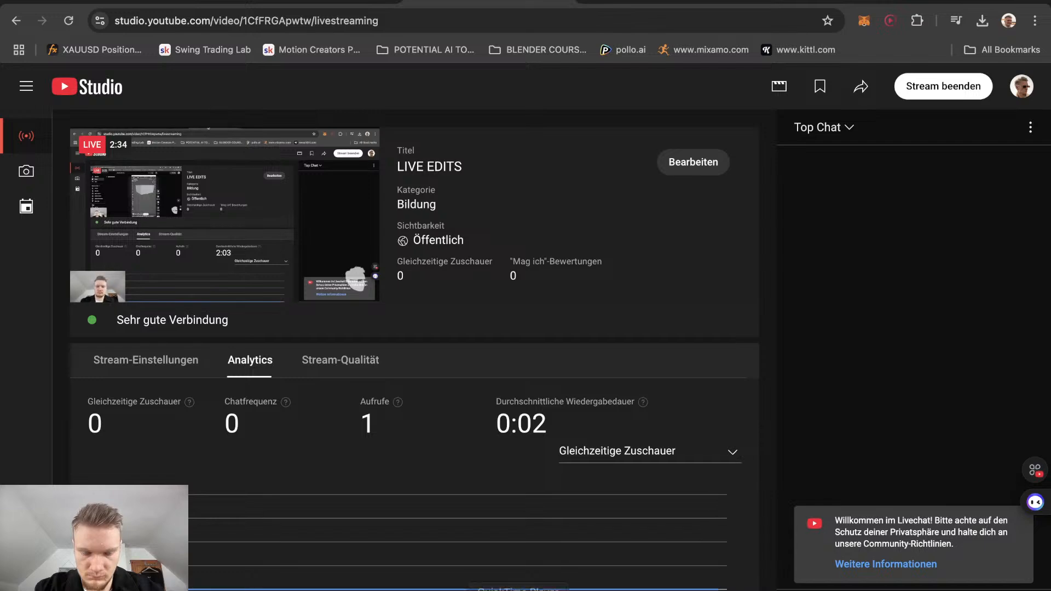
Switch to Blender and hide the wall plane behind the arched windows
click(317, 585)
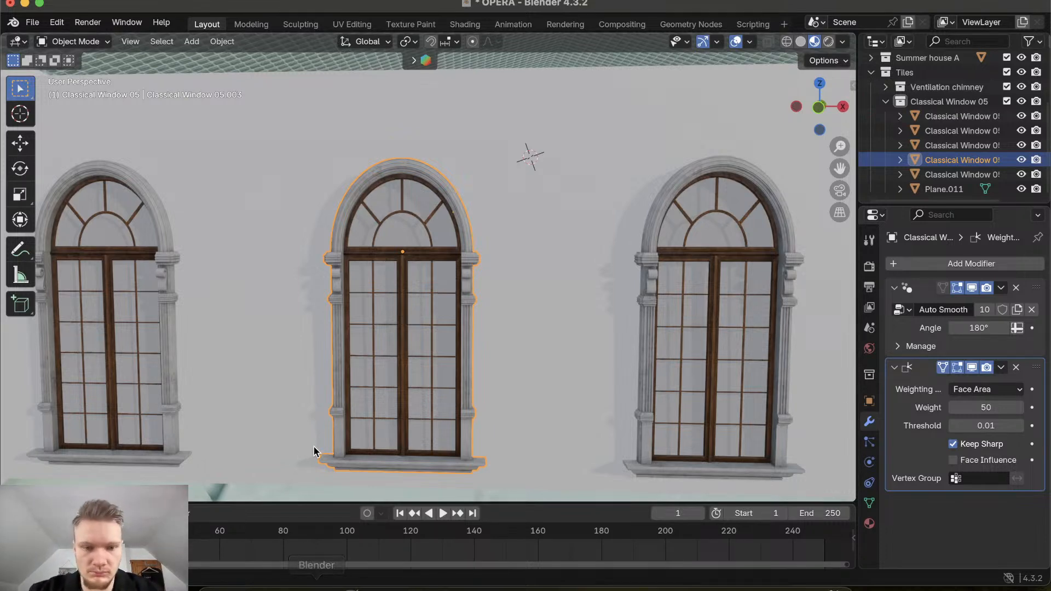
scroll(361, 396, right, 5)
scroll(360, 393, right, 5)
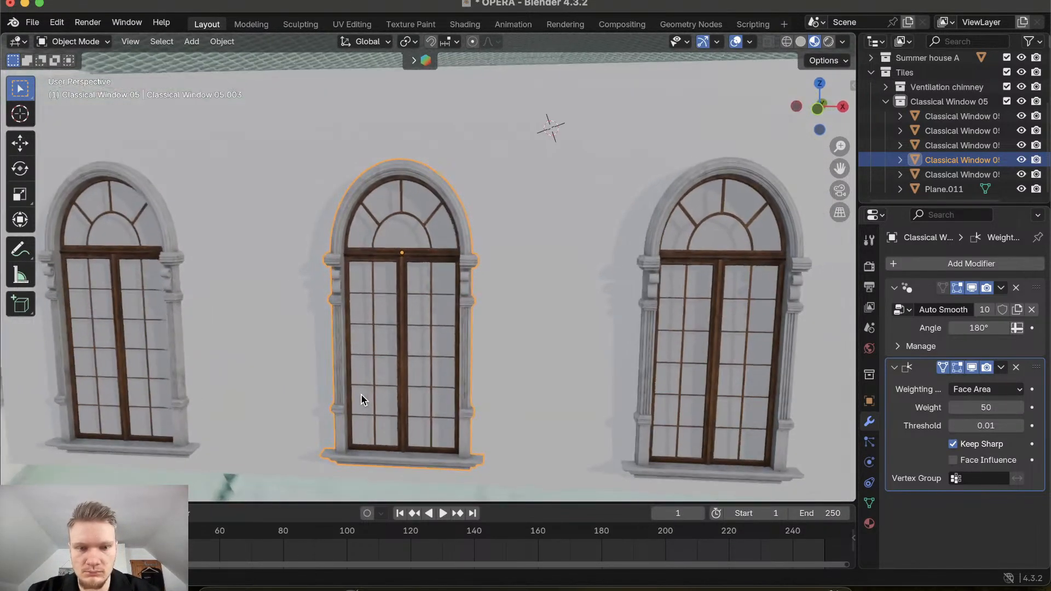
click(563, 209)
key(h)
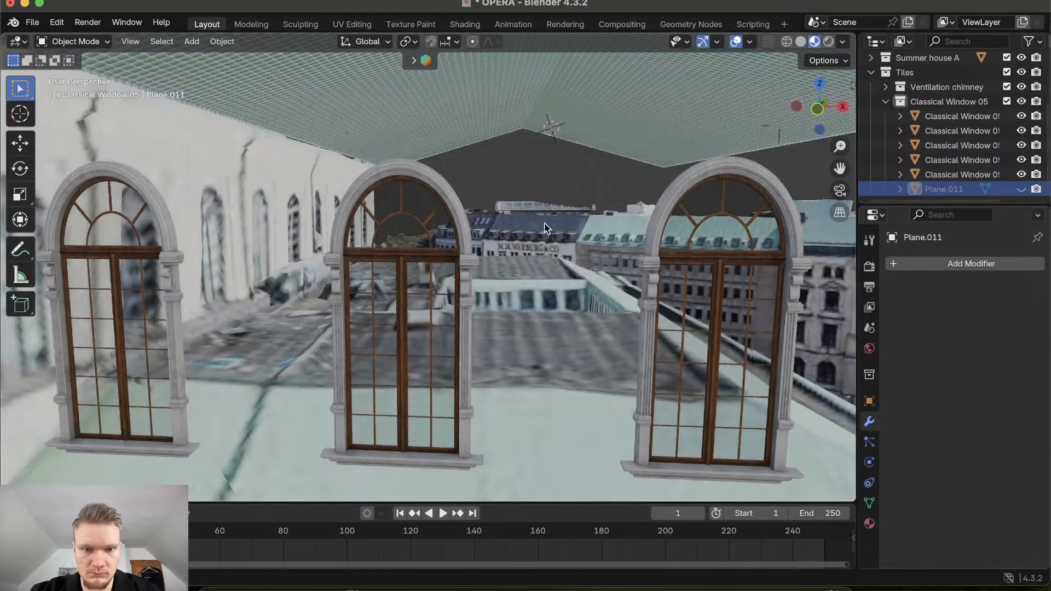
Select one of the arched windows, enter Edit Mode and examine its mesh geometry from several angles
scroll(514, 243, right, 5)
scroll(514, 243, right, 5)
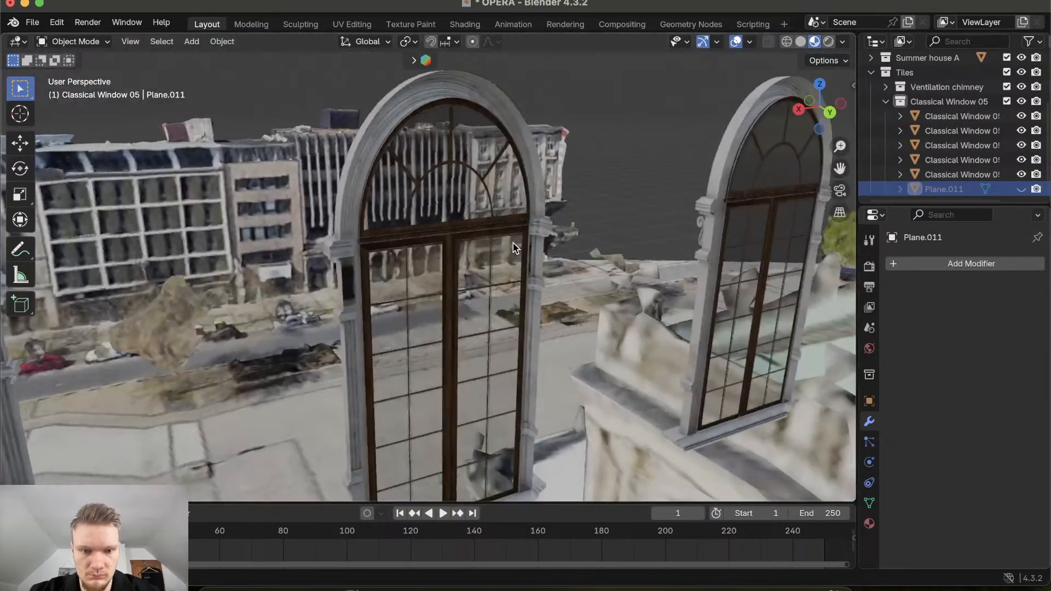
click(340, 244)
click(342, 245)
scroll(347, 244, right, 5)
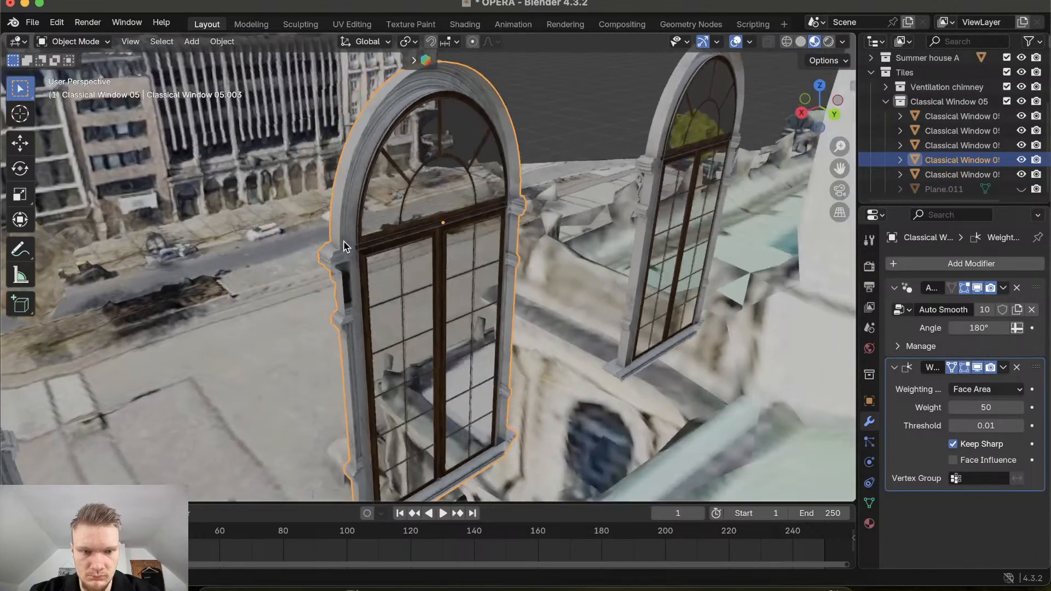
key(Tab)
scroll(366, 249, left, 5)
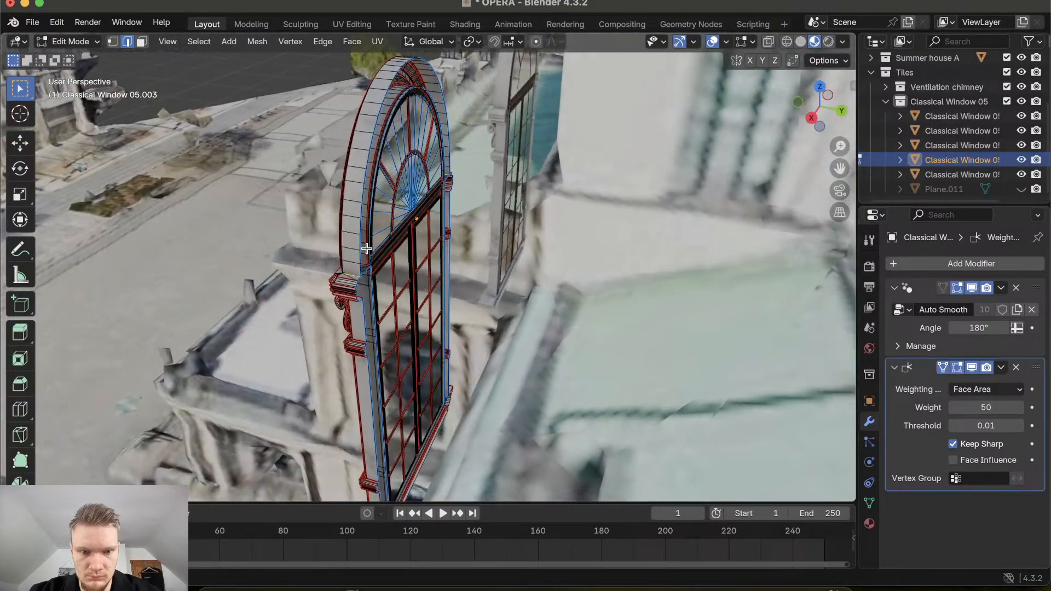
scroll(367, 248, right, 5)
scroll(366, 249, right, 5)
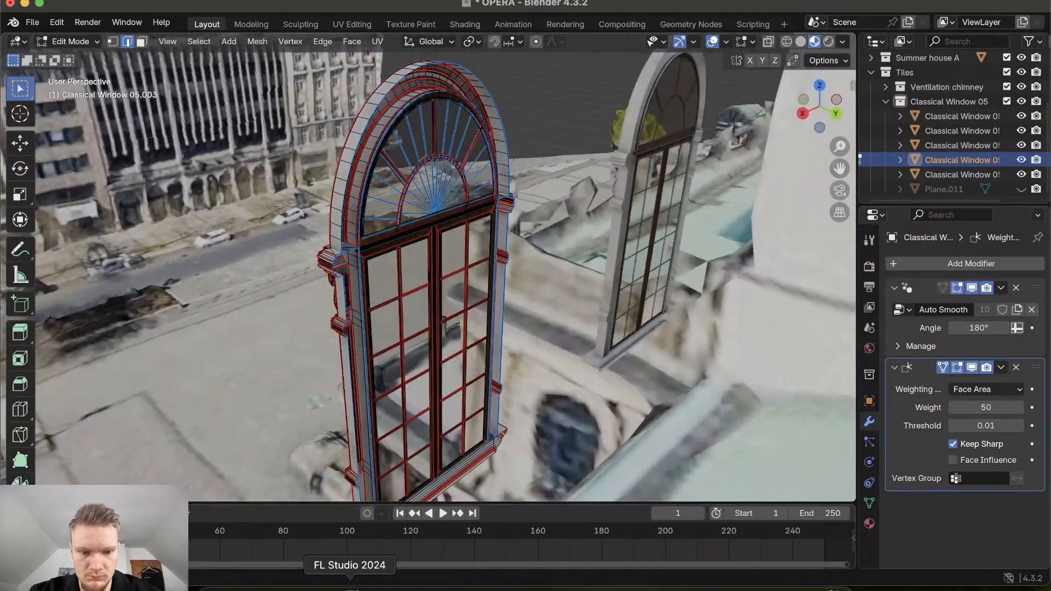
Switch to Chrome, pause the tutorial on cutting door and window holes, and watch the openings Short through its Boolean modifier part
click(283, 588)
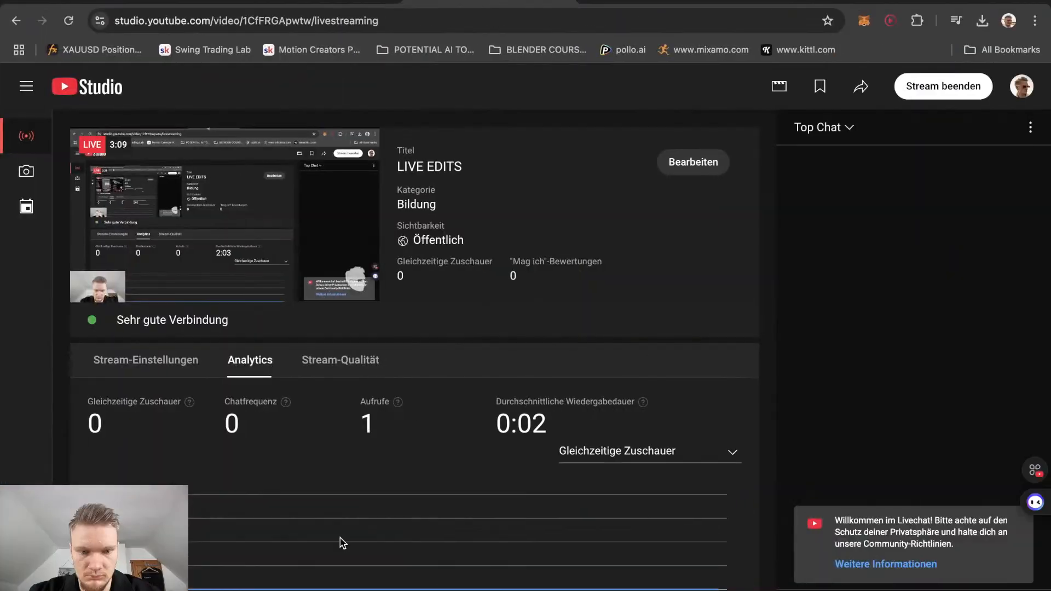
click(313, 3)
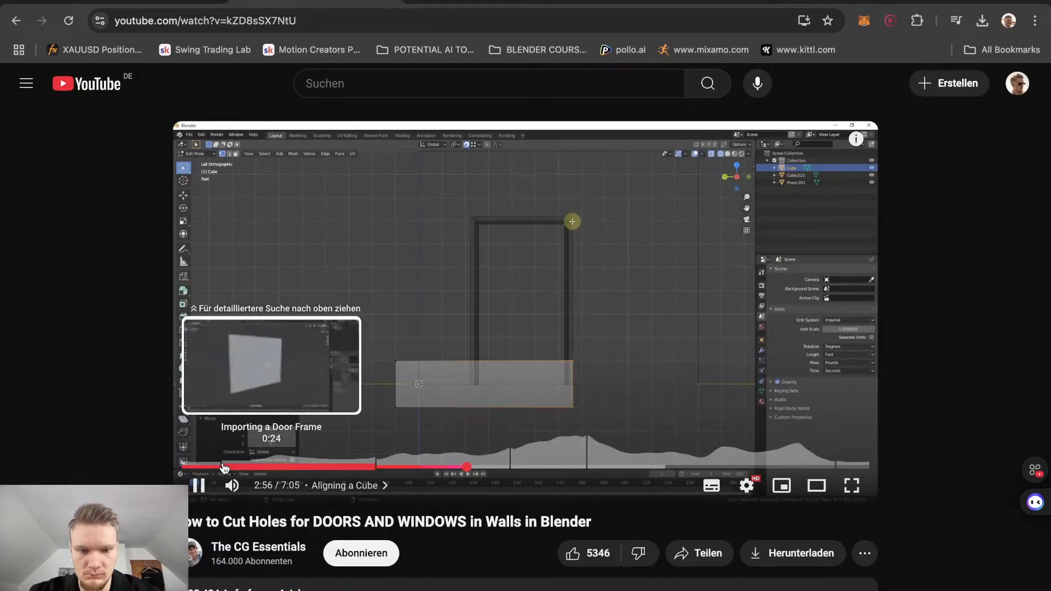
click(172, 2)
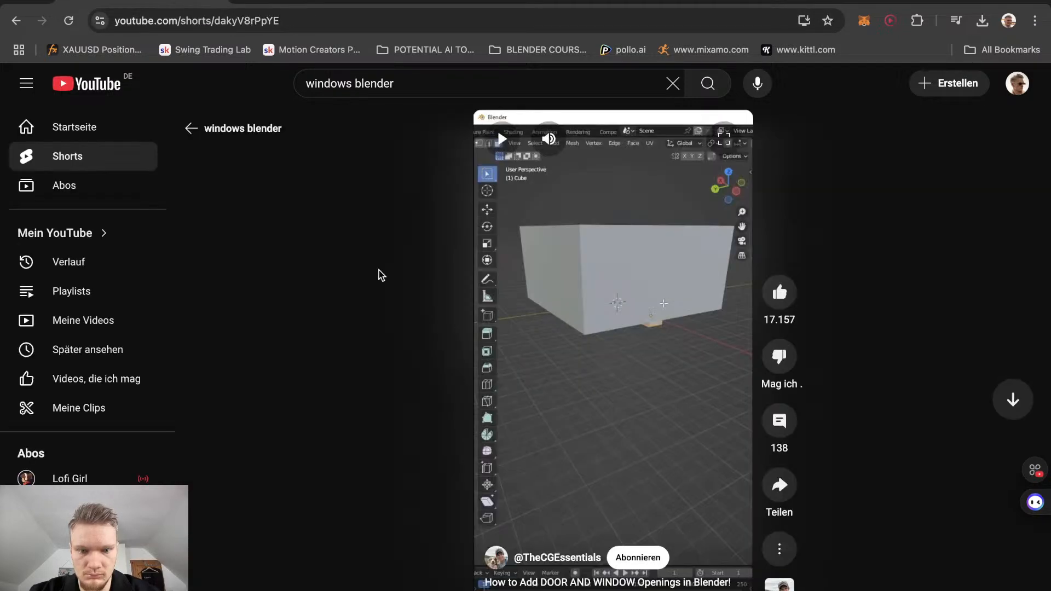
click(583, 287)
click(329, 2)
click(419, 227)
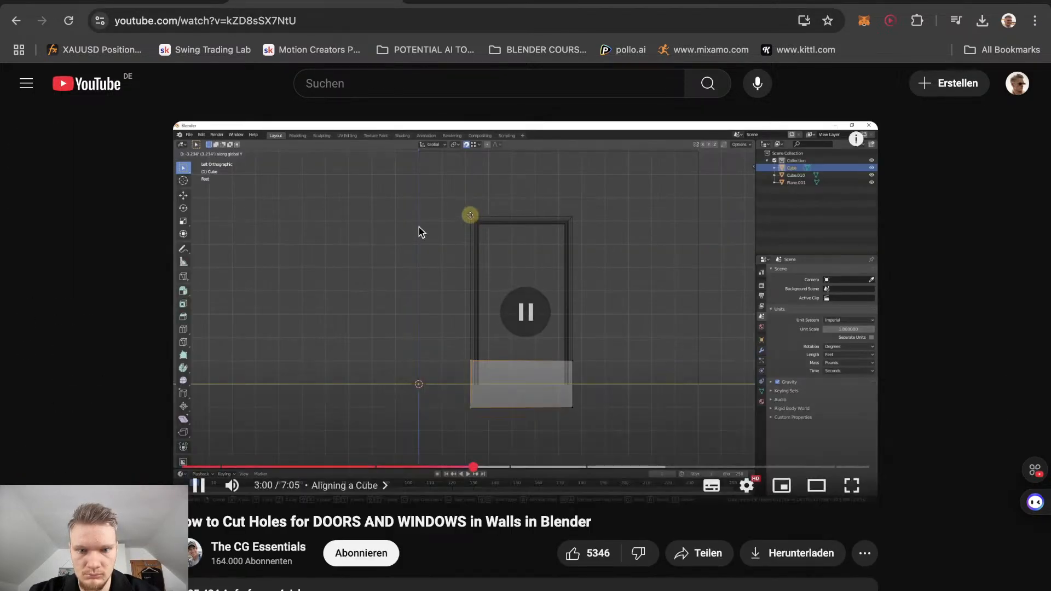
click(181, 2)
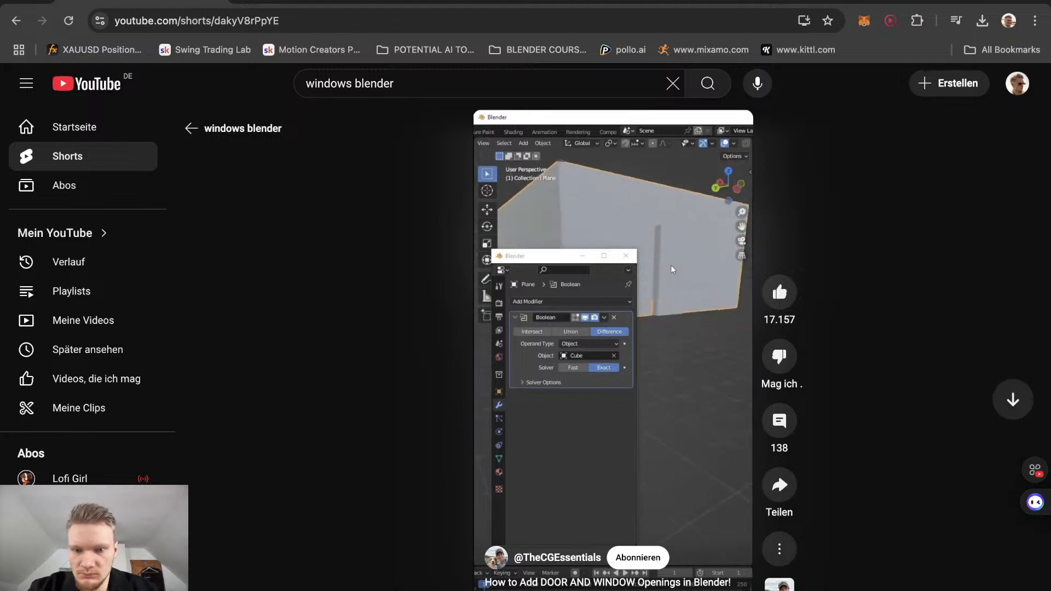
click(606, 426)
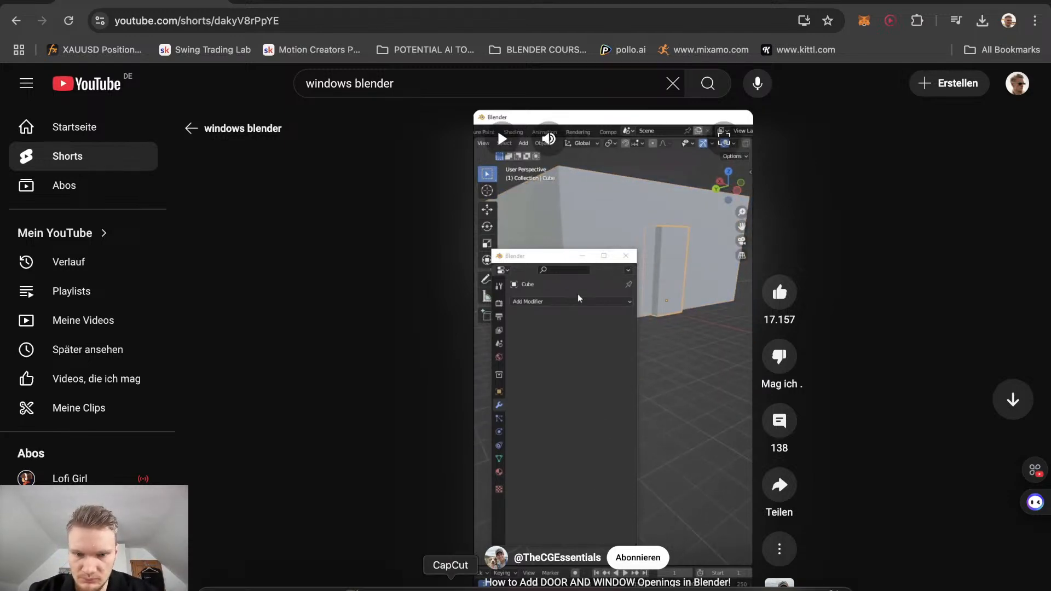
Switch back to Blender and return the arched window to Object Mode
click(317, 589)
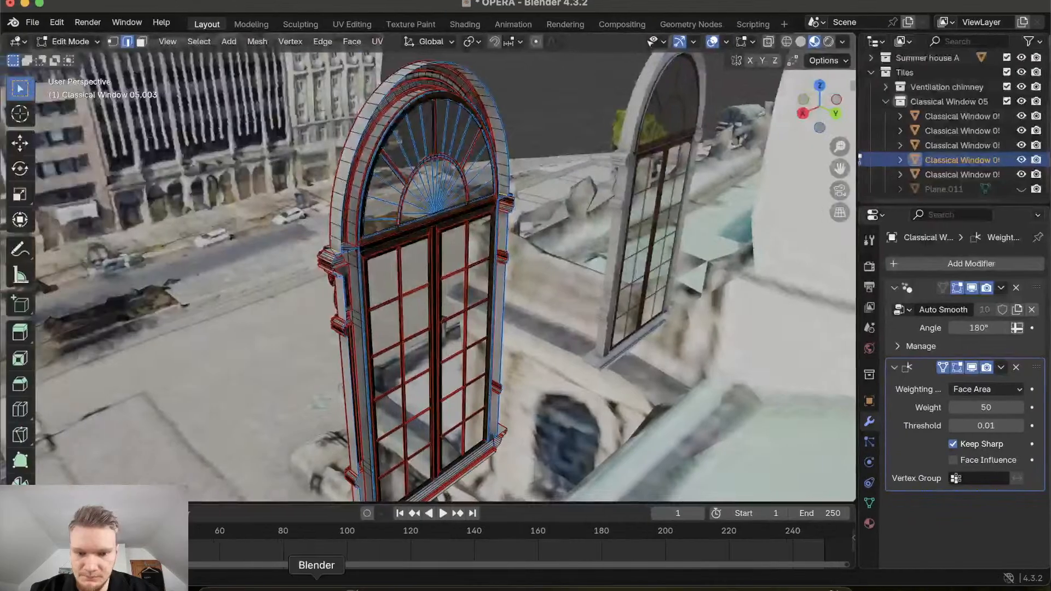
scroll(478, 246, right, 10)
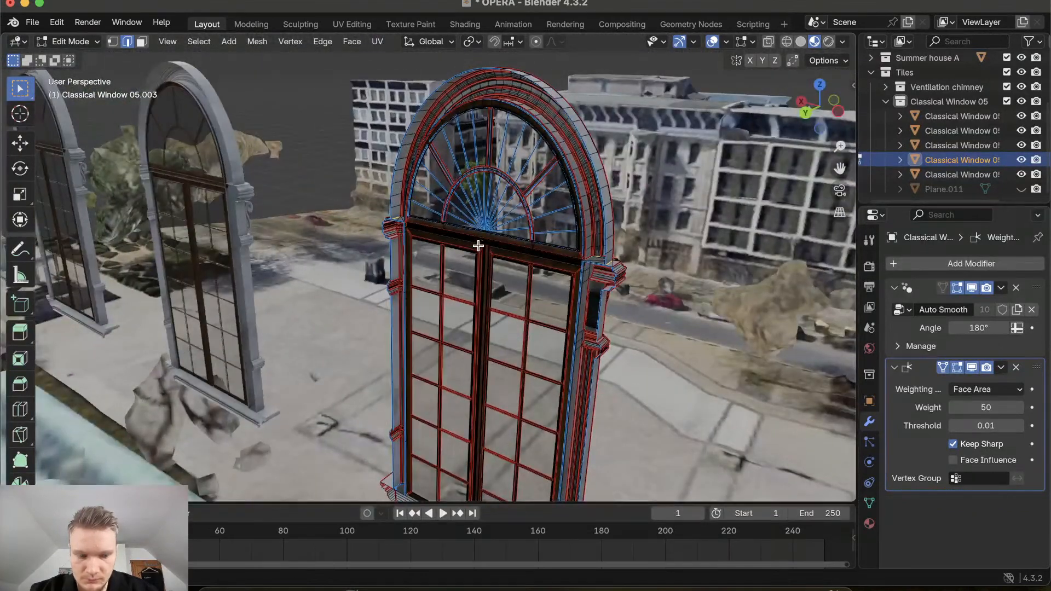
key(Tab)
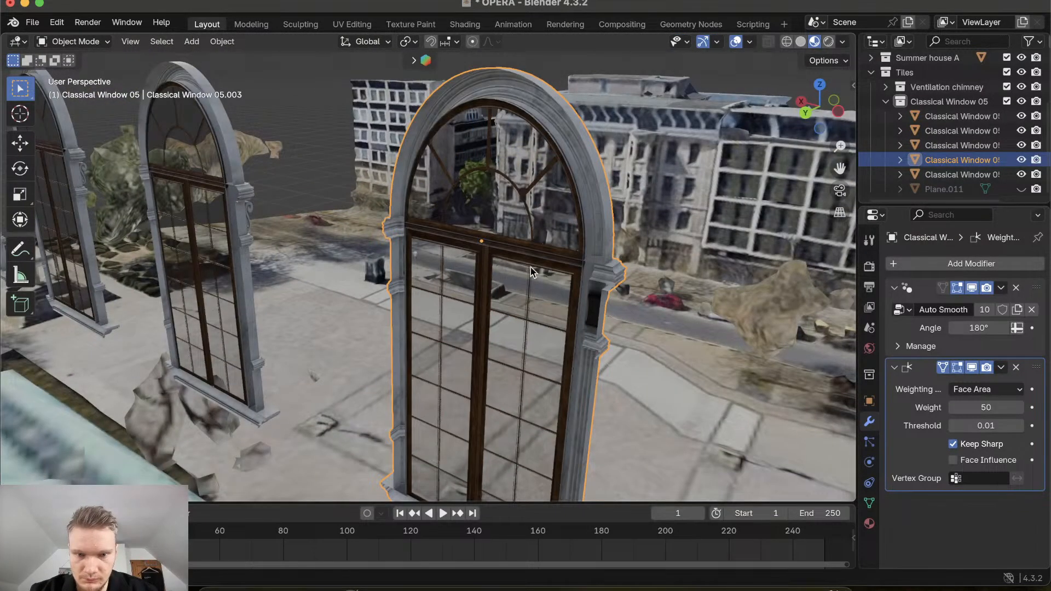
scroll(530, 267, right, 15)
scroll(530, 267, right, 3)
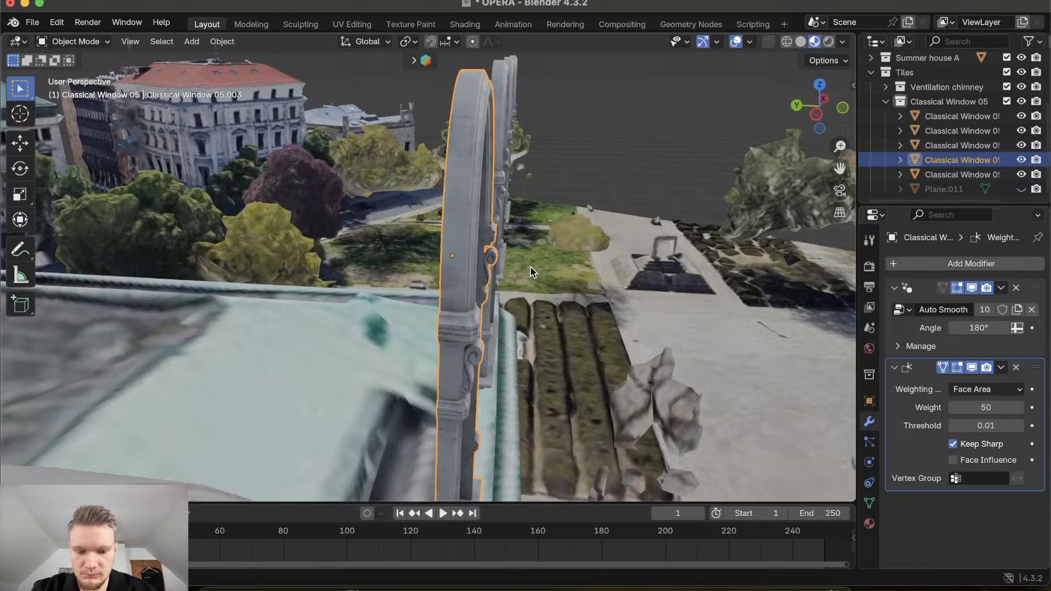
Unhide the wall plane behind the arched windows and select only that plane
key(alt+h)
scroll(546, 276, right, 2)
scroll(545, 276, right, 10)
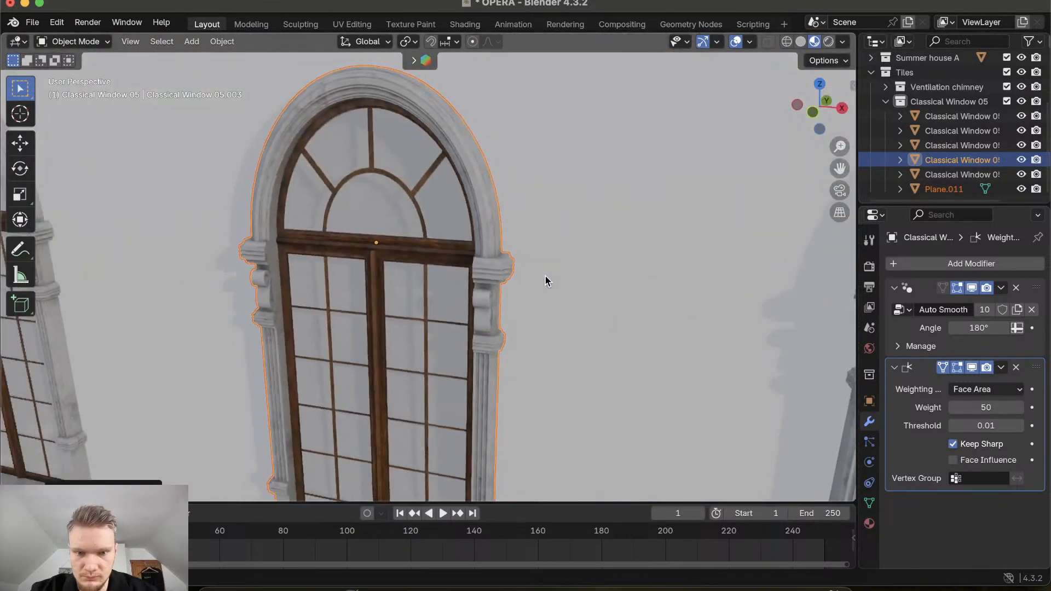
click(580, 263)
scroll(580, 263, right, 10)
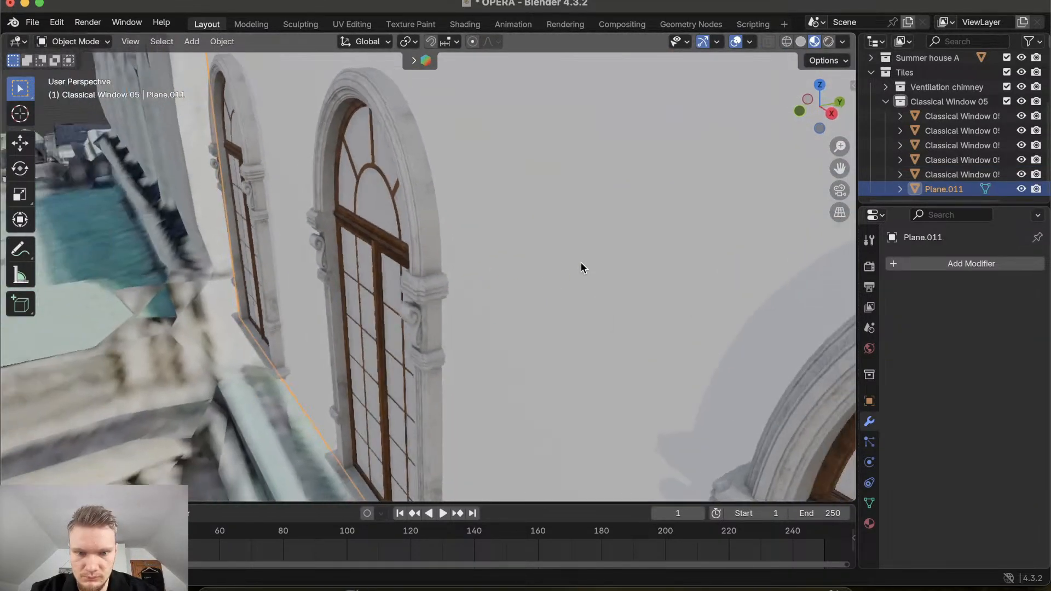
scroll(564, 265, right, 5)
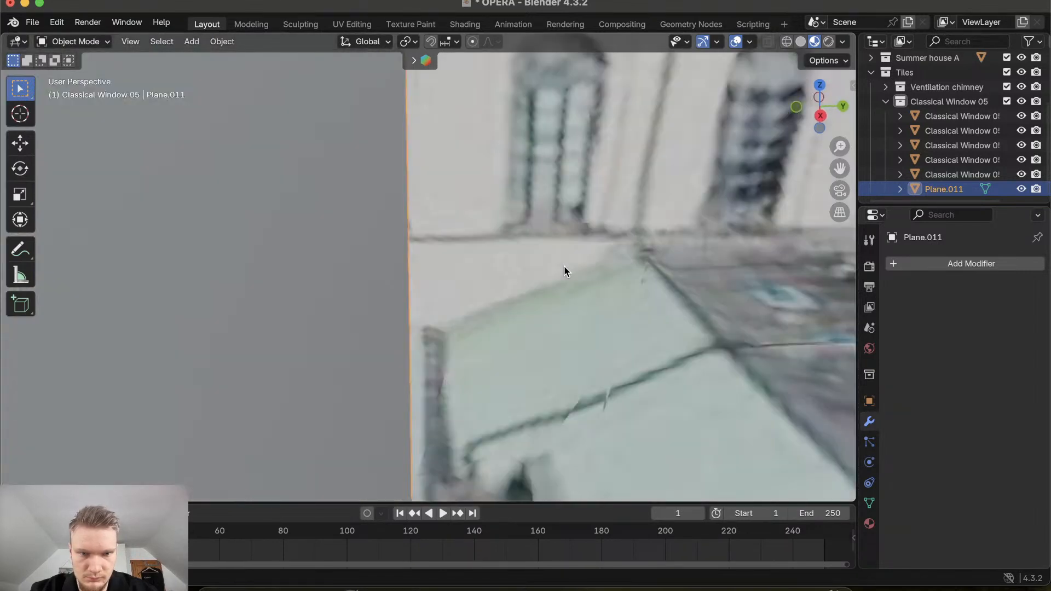
Try to reposition the wall plane relative to the window frames along the Y and Z axes
scroll(564, 265, left, 5)
key(g)
key(y)
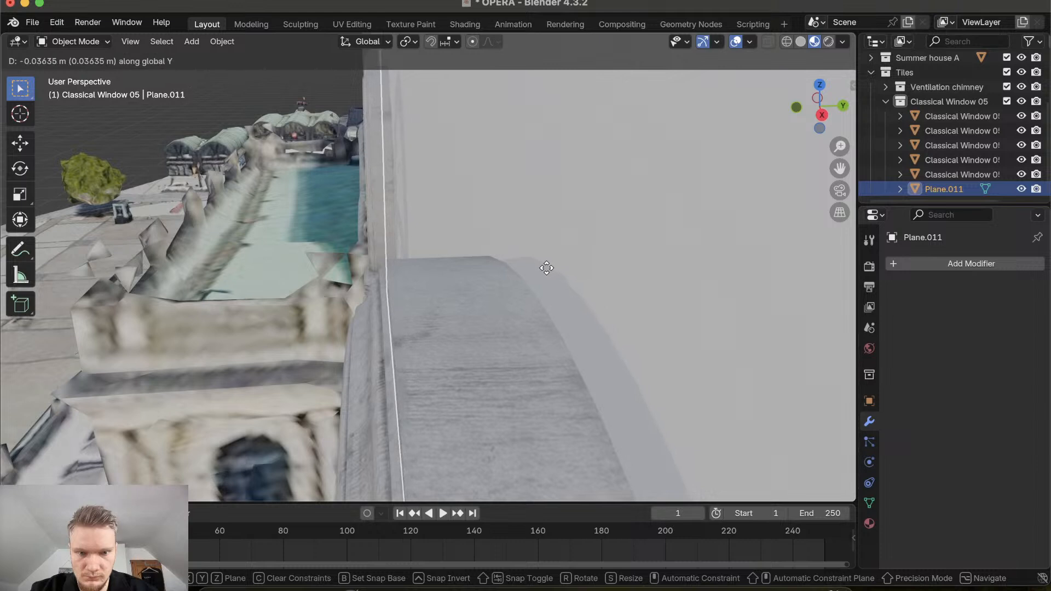
key(y)
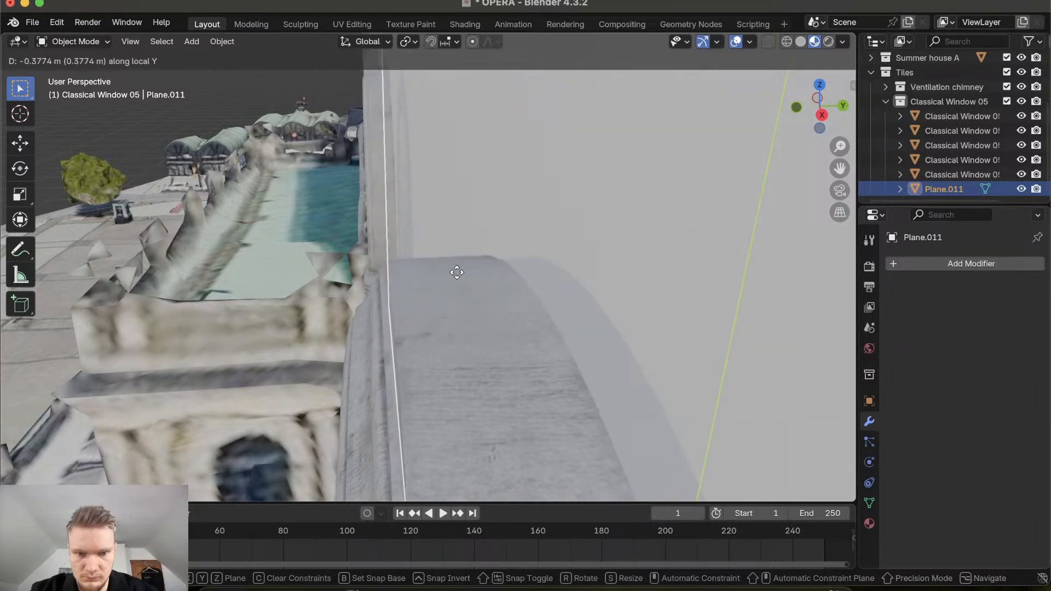
key(z)
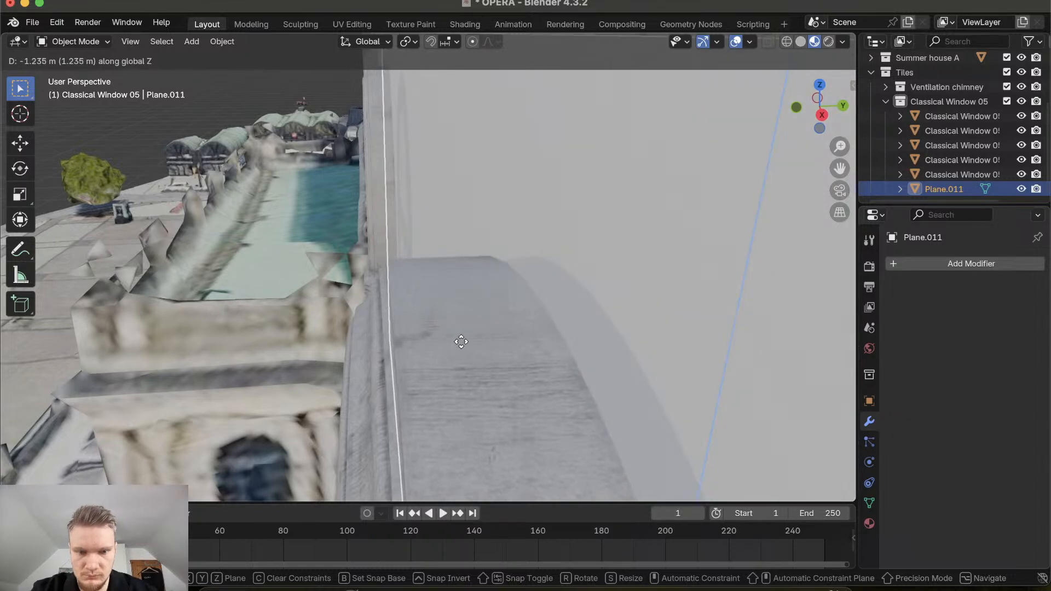
click(462, 322)
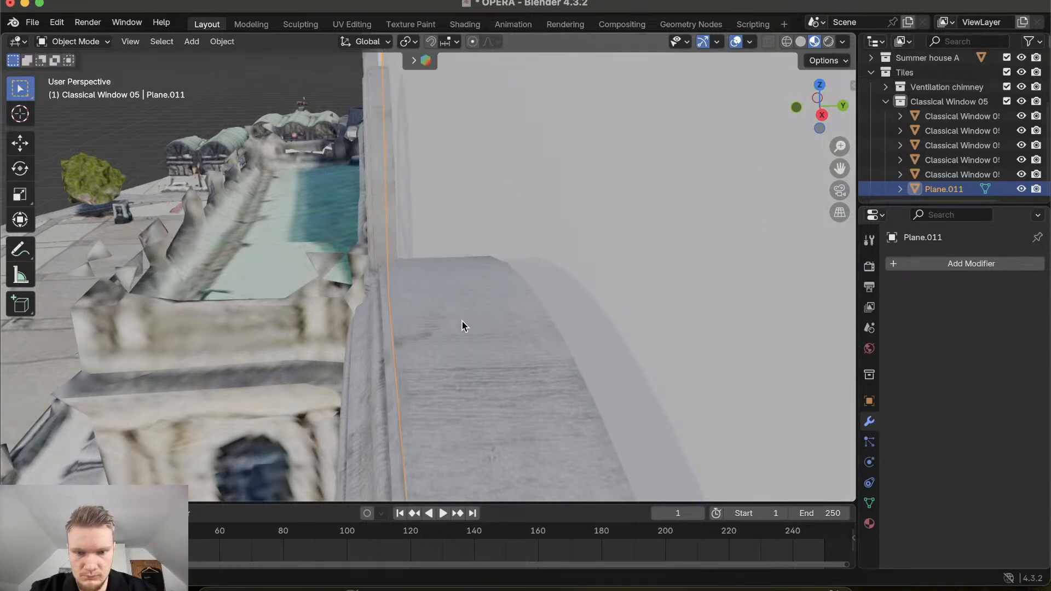
scroll(502, 325, left, 10)
key(g)
key(y)
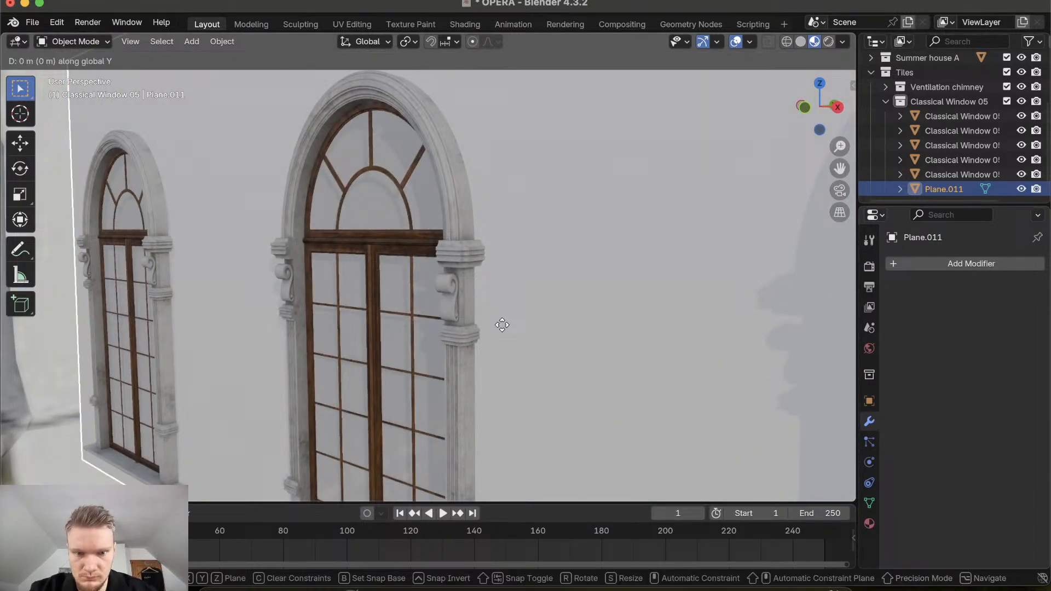
click(403, 382)
scroll(402, 383, down, 8)
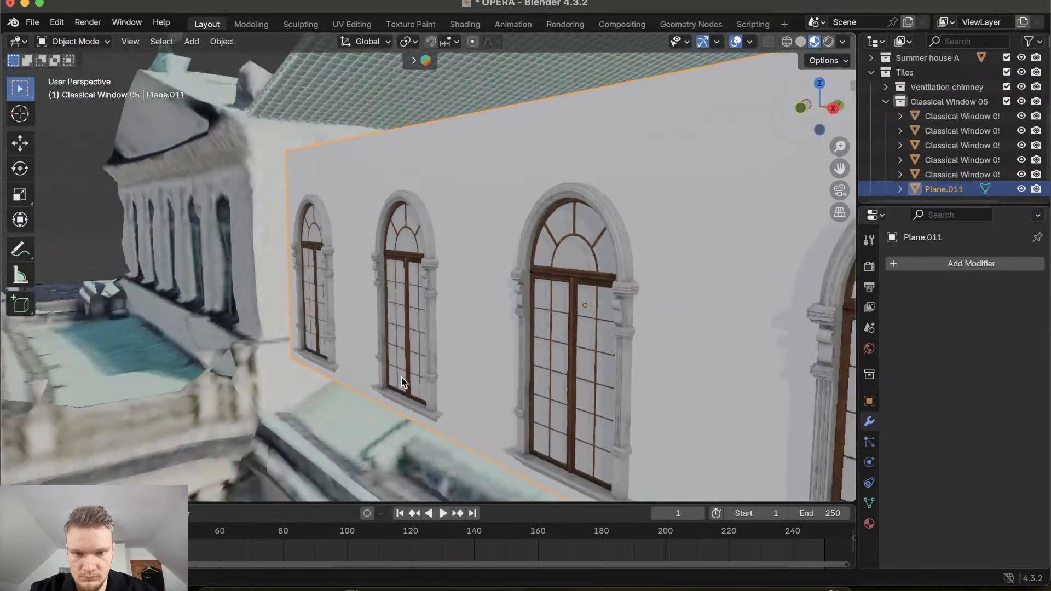
Move the wall plane in the negative direction along the global Y axis so it cuts through the window frames
scroll(402, 382, right, 5)
scroll(402, 382, down, 3)
scroll(402, 378, up, 5)
scroll(402, 378, down, 5)
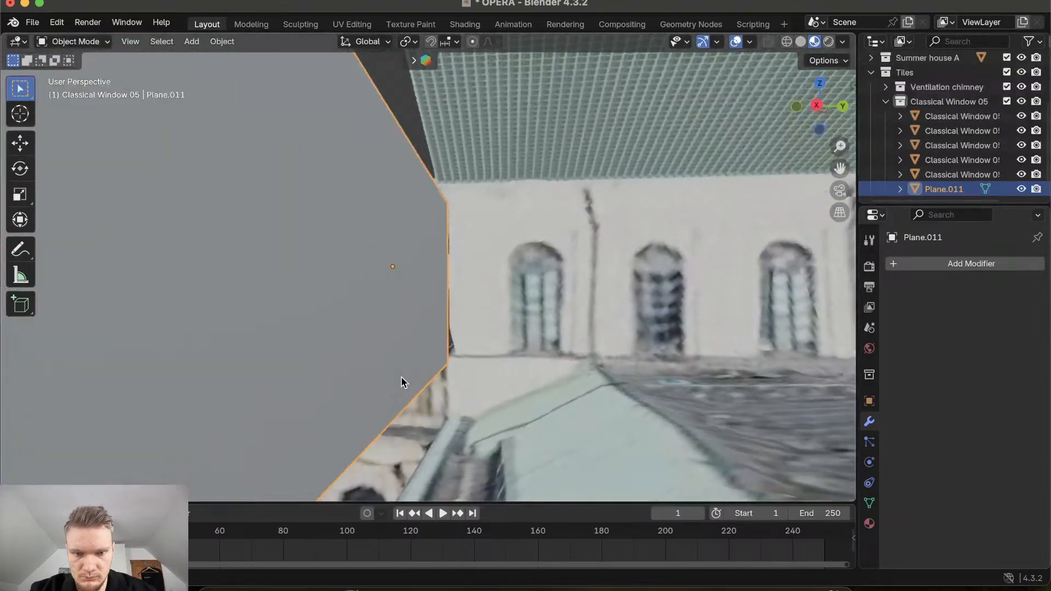
scroll(402, 378, left, 5)
scroll(402, 378, right, 5)
scroll(402, 377, down, 4)
scroll(402, 378, left, 5)
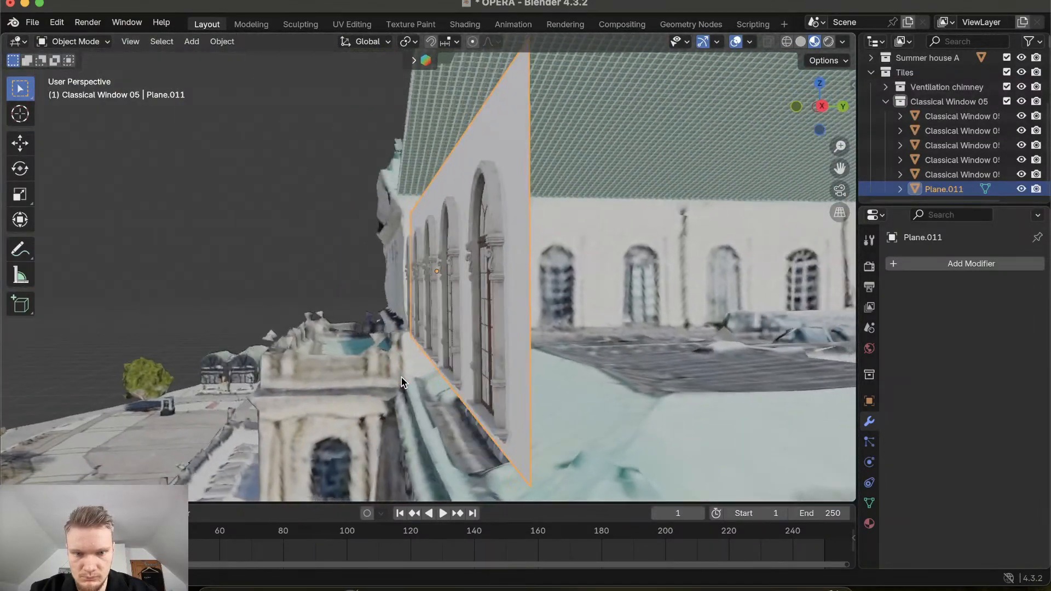
scroll(402, 377, right, 3)
key(g)
key(y)
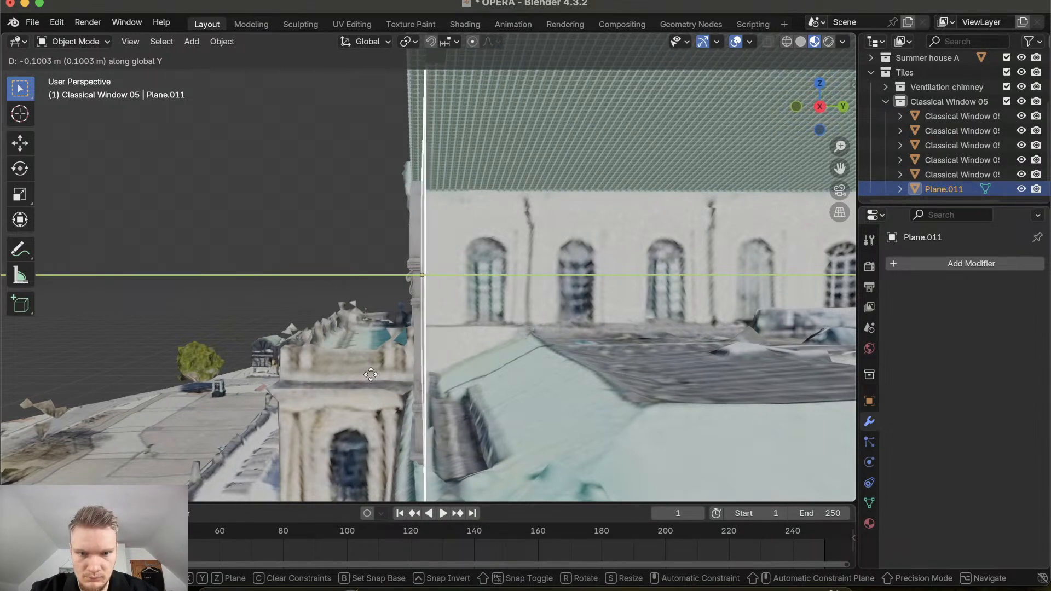
click(346, 375)
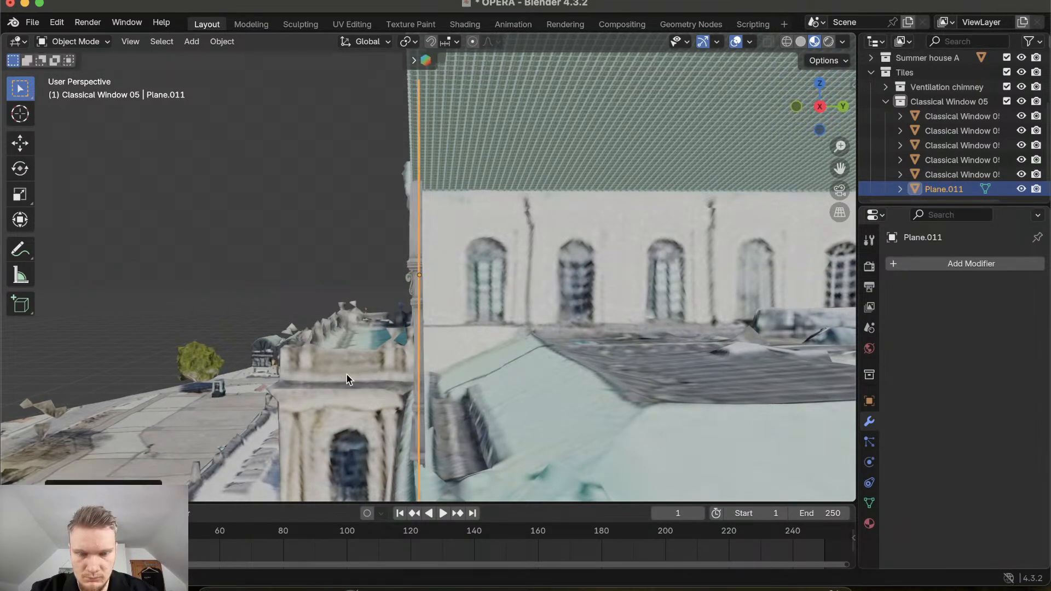
Add a Boolean modifier set to Difference to the wall plane, with the second window from the left as its object
scroll(347, 374, left, 5)
scroll(347, 374, left, 5)
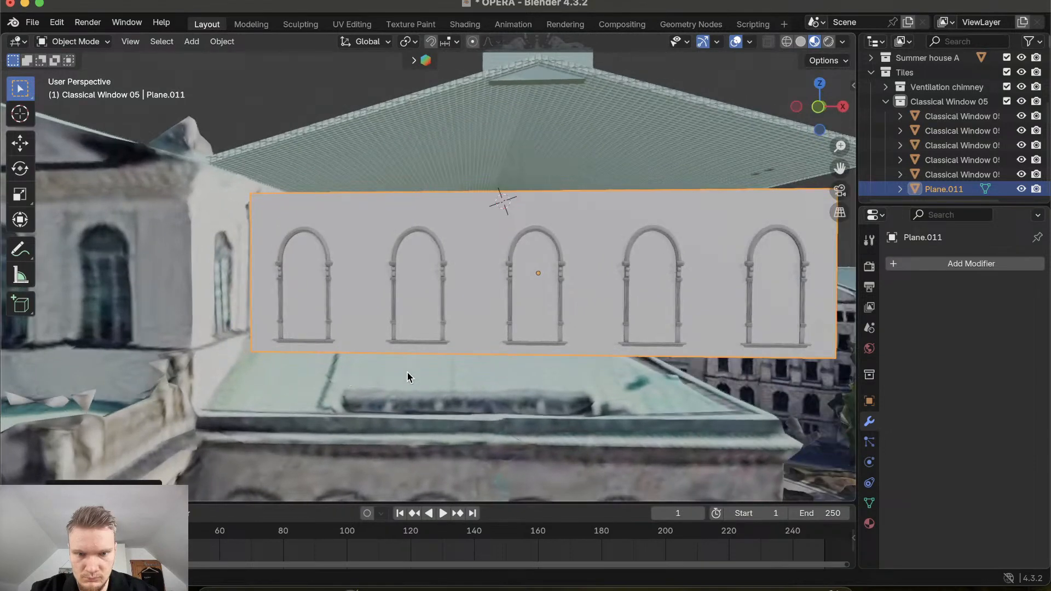
scroll(407, 371, up, 5)
scroll(406, 371, left, 10)
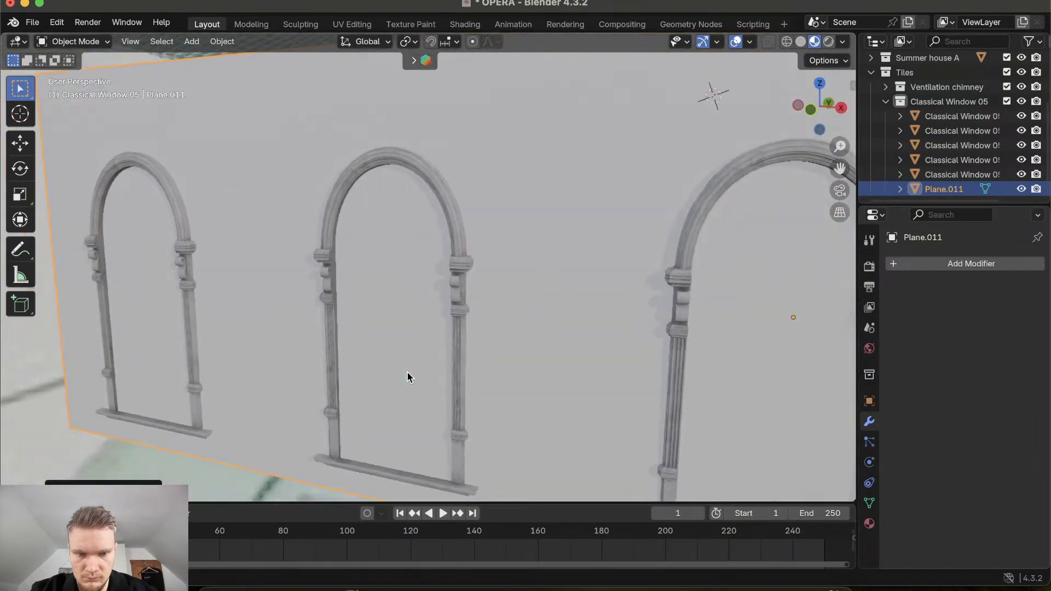
scroll(408, 373, left, 2)
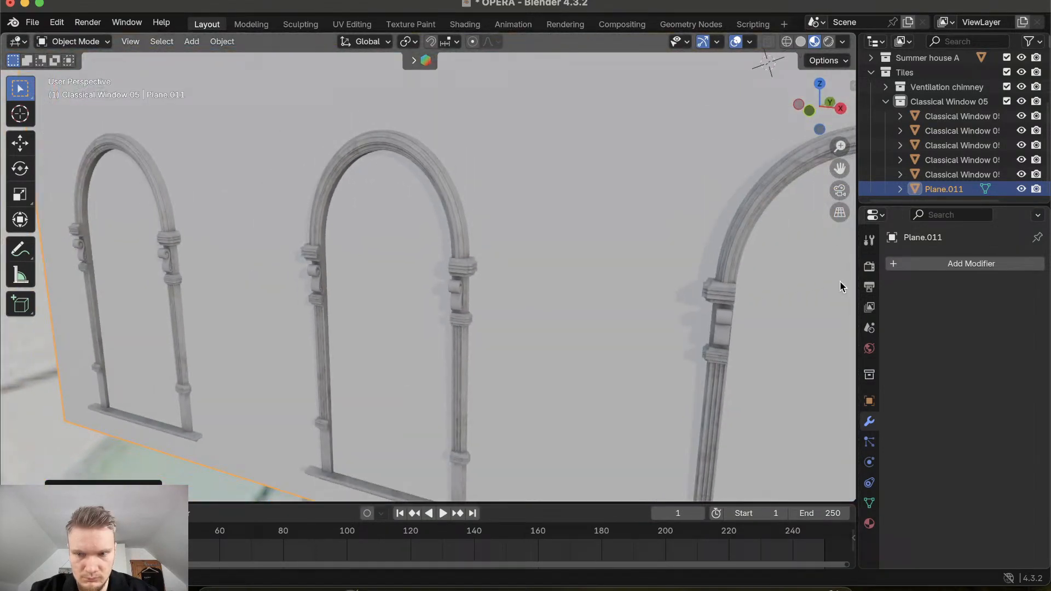
click(964, 263)
click(965, 265)
text(boo)
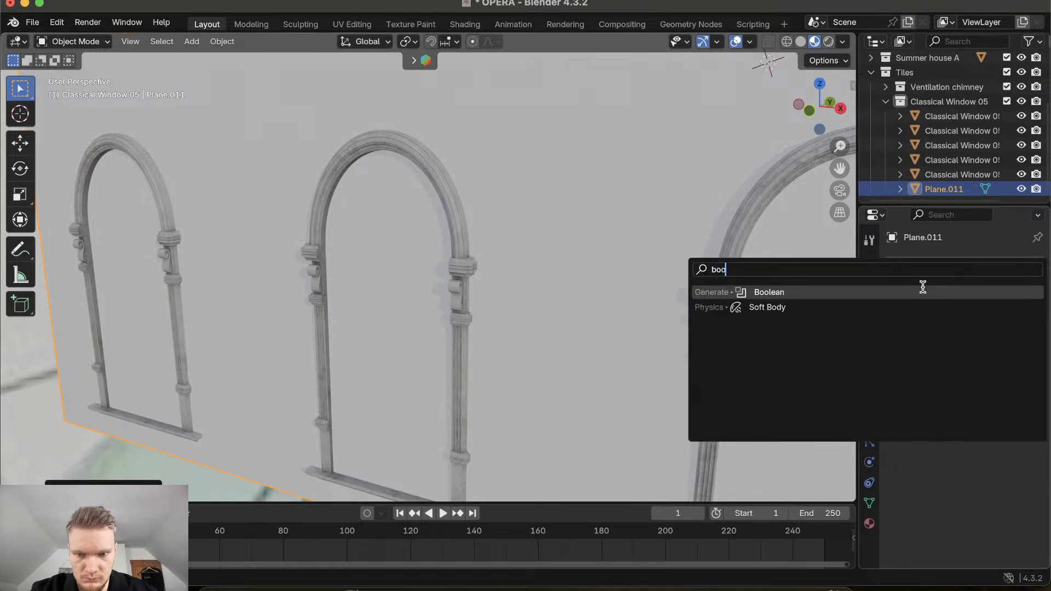
click(873, 292)
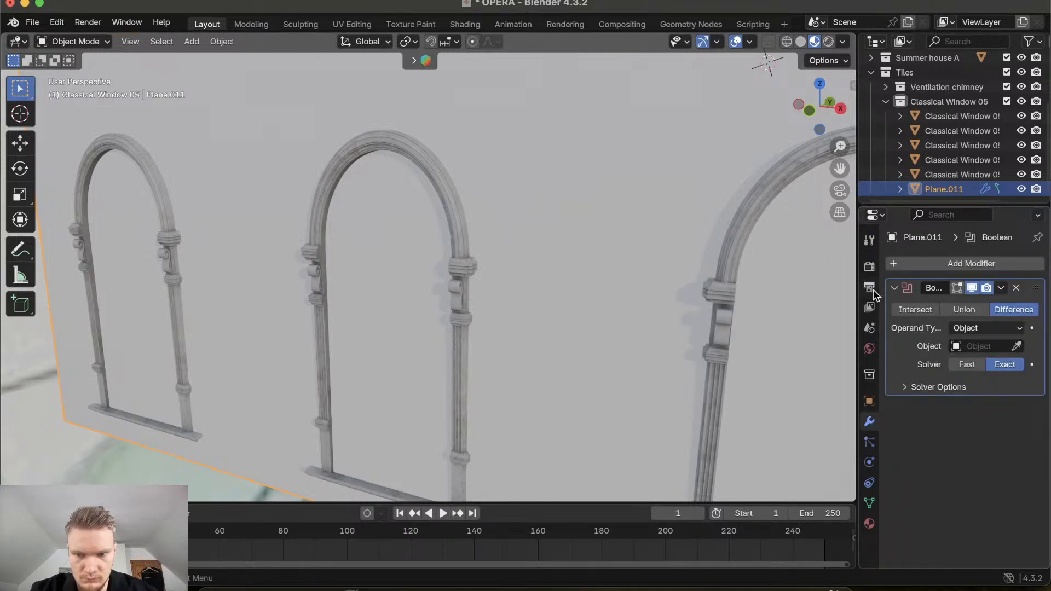
click(458, 279)
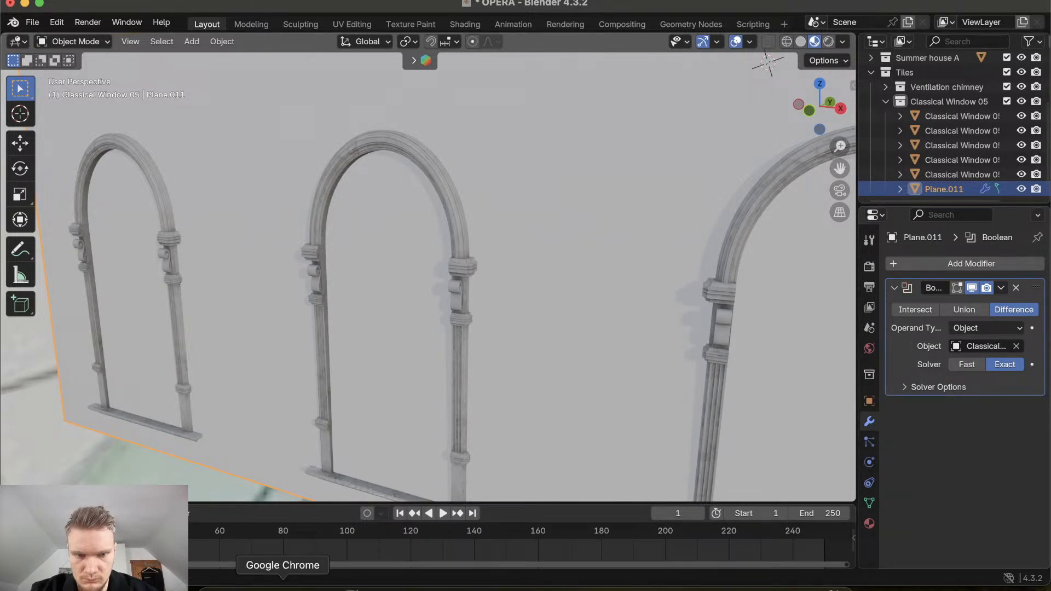
Switch to Google Chrome, close the Shorts video, and play "How to Cut Holes for DOORS AND WINDOWS in Walls in Blender" from the start in full screen
click(283, 585)
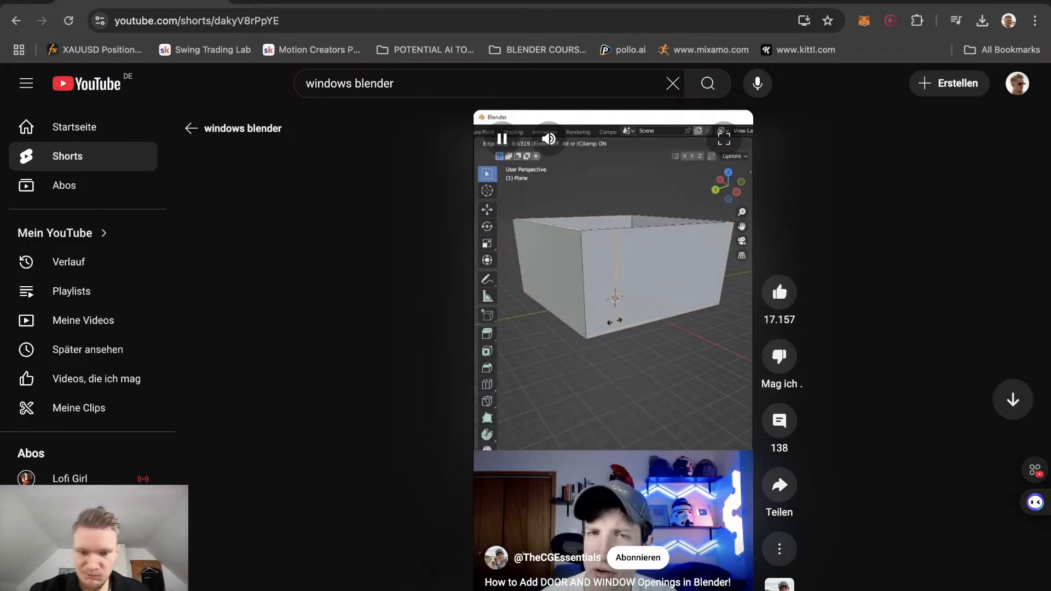
mouse_move(117, 3)
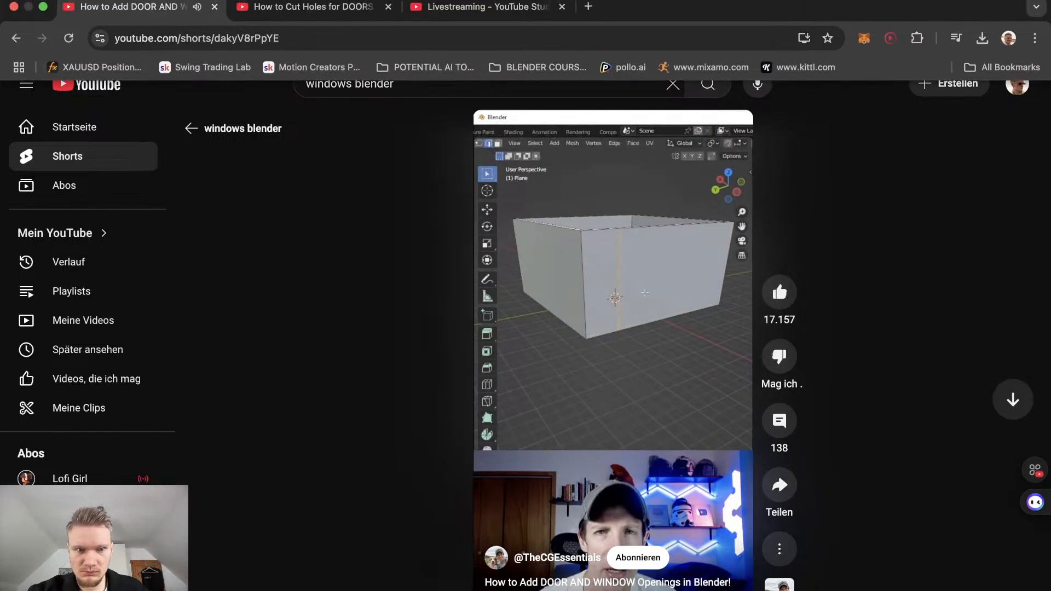
click(215, 7)
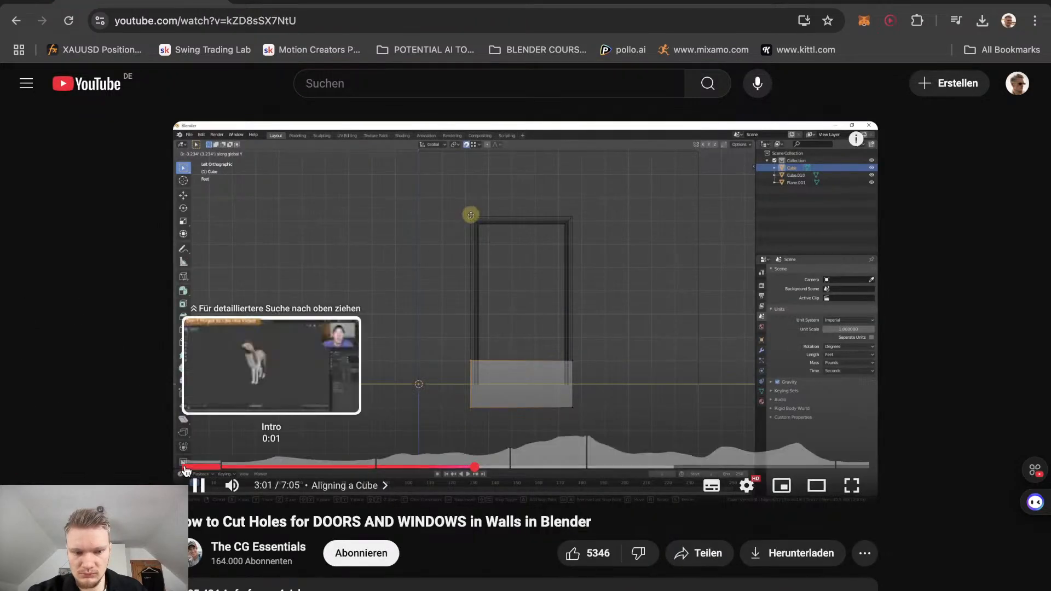
click(184, 467)
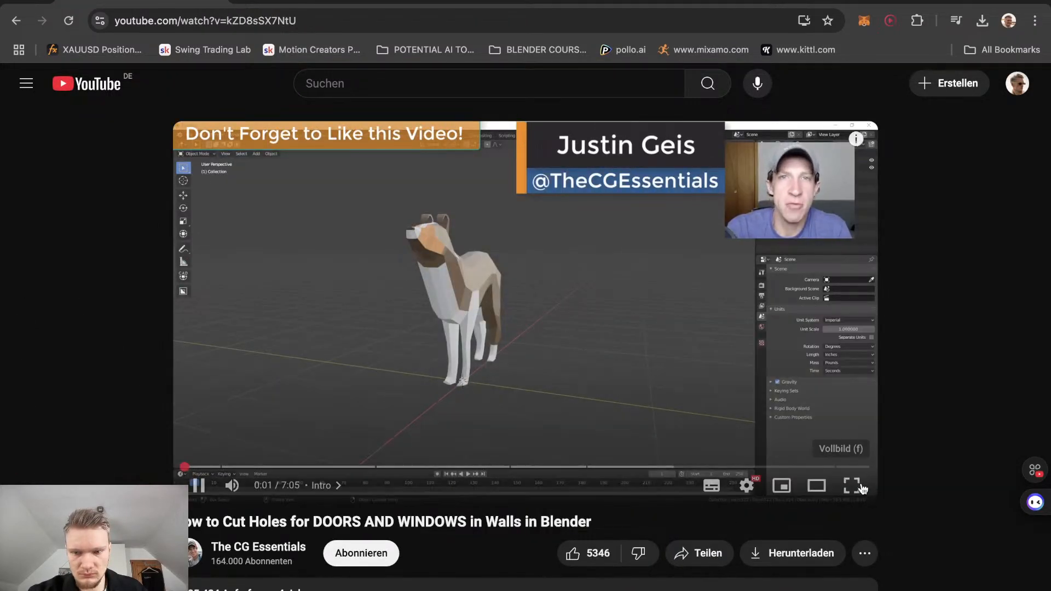
click(851, 485)
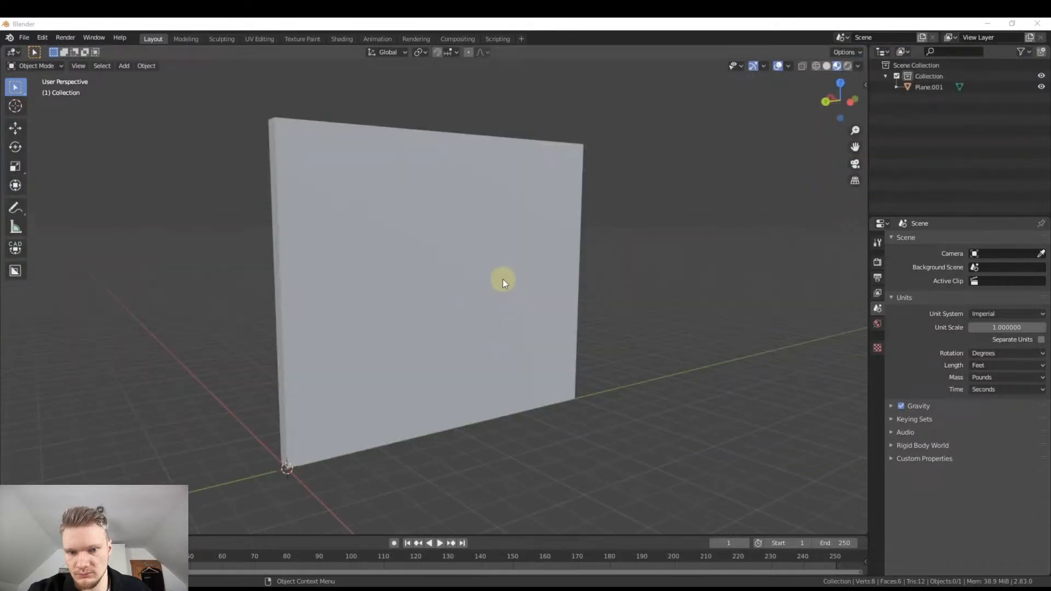
Move the Door Frame web page out of the way and append the object Cube.010 from door frame.blend to the wall scene
middle_drag(490, 261, 491, 266)
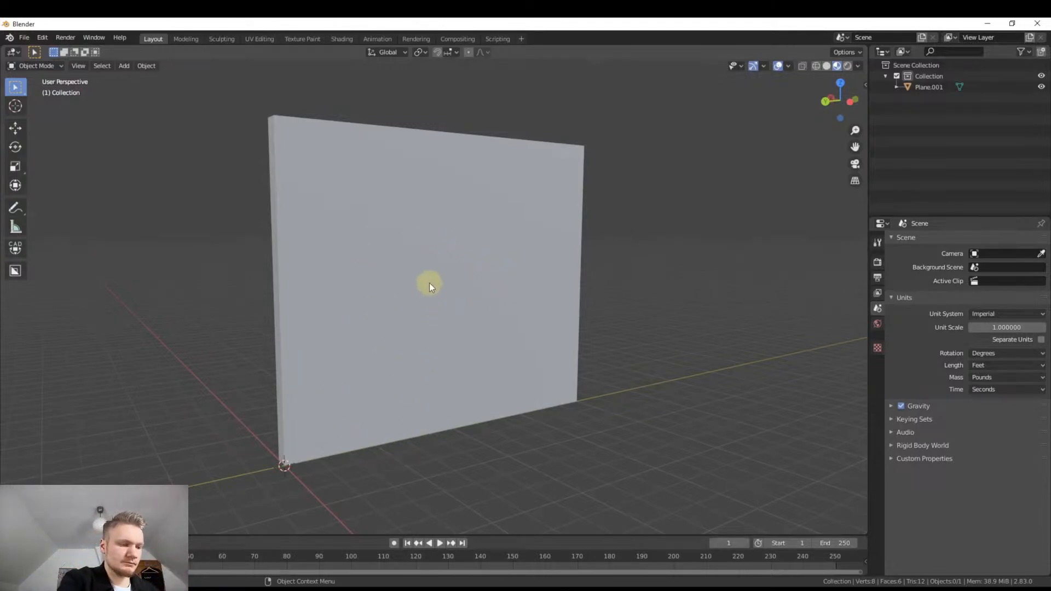
middle_drag(447, 275, 447, 277)
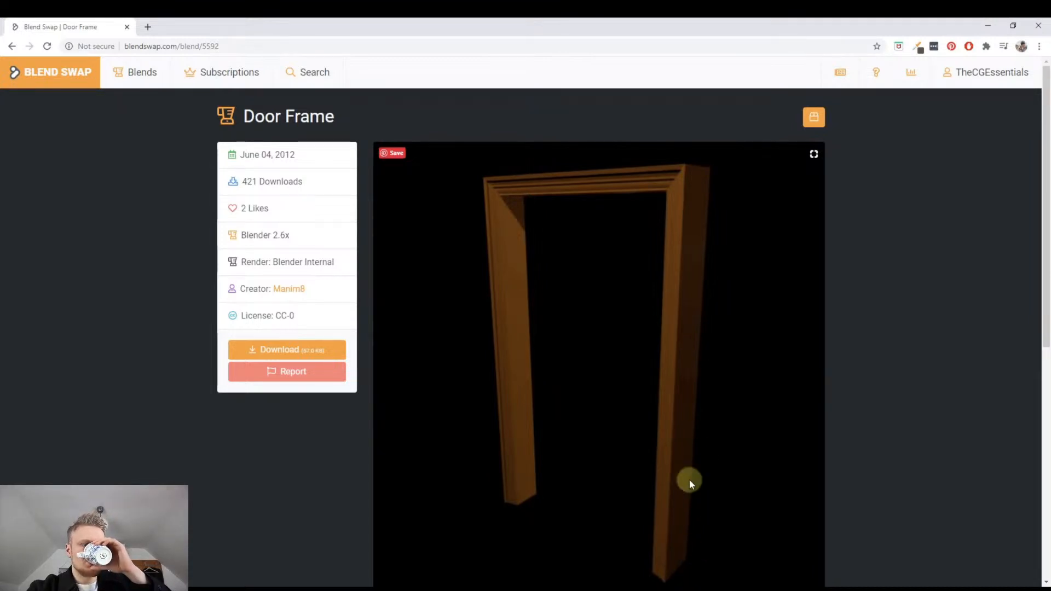
drag(609, 32, 1050, 307)
click(25, 38)
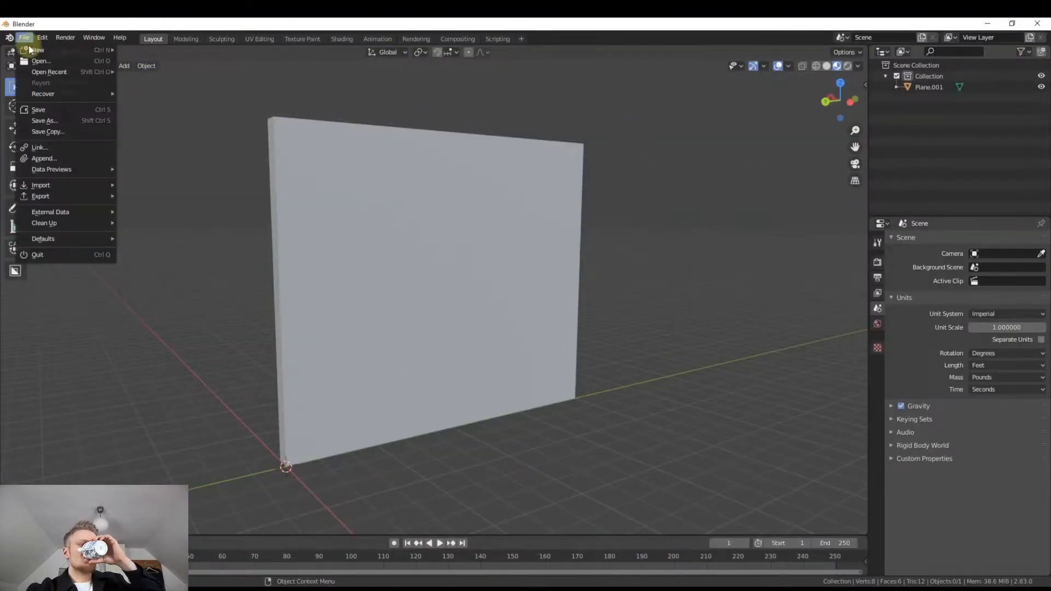
click(55, 159)
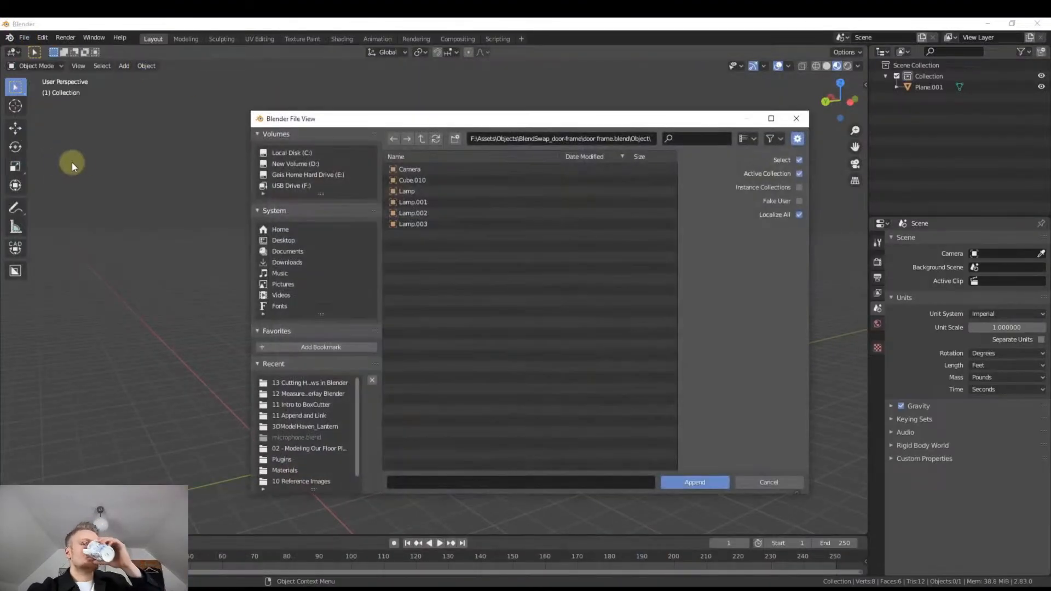
click(422, 139)
click(422, 139)
click(426, 169)
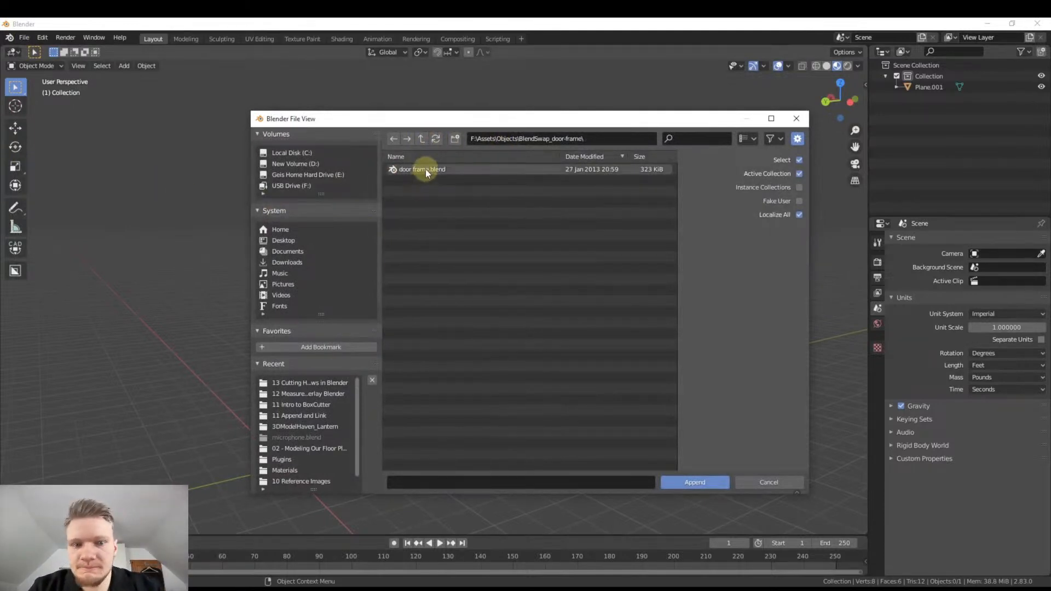
double_click(425, 169)
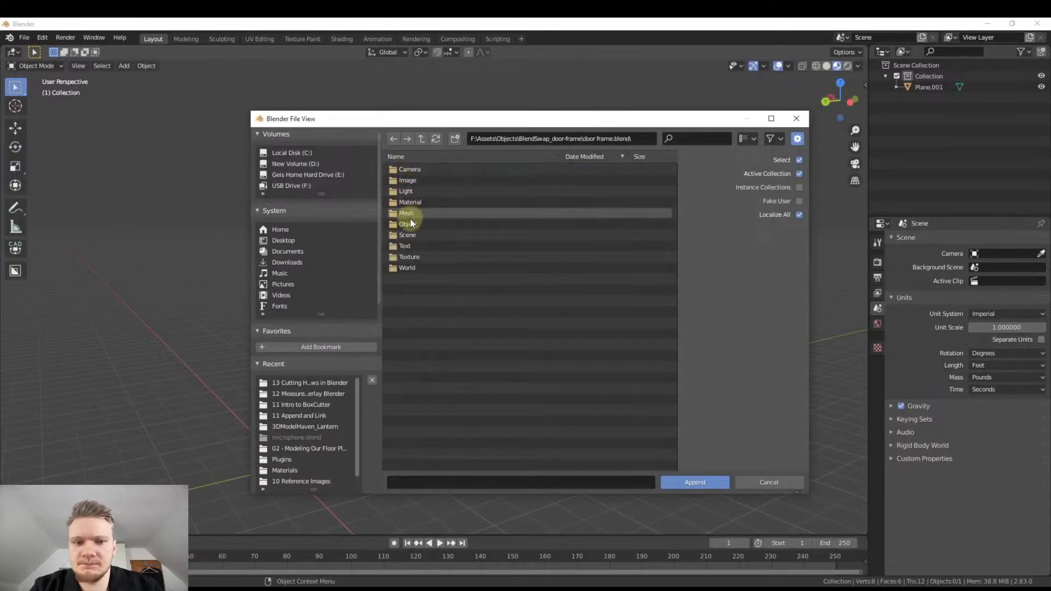
double_click(410, 220)
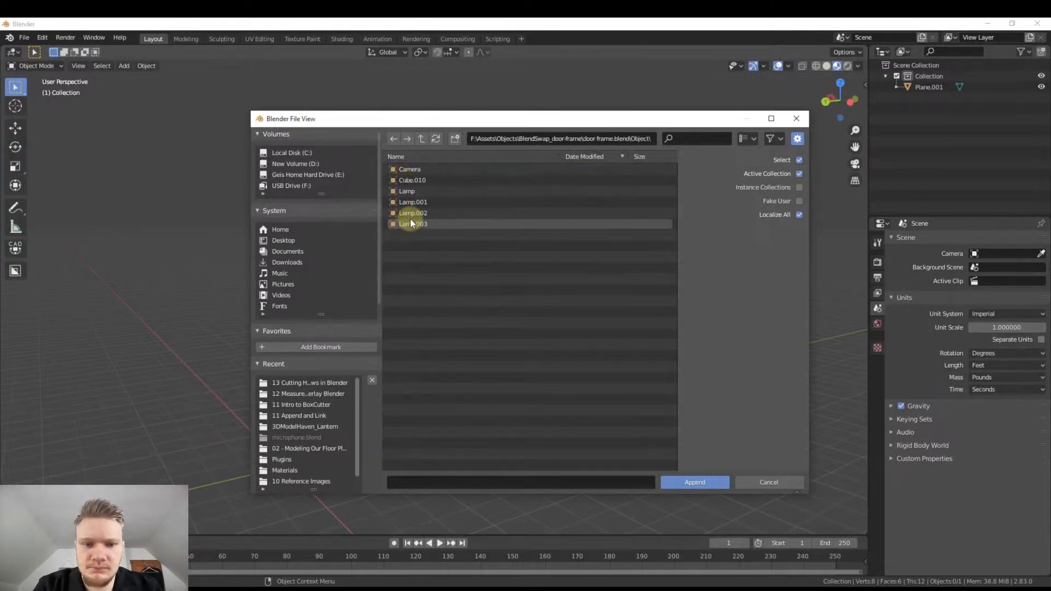
double_click(426, 180)
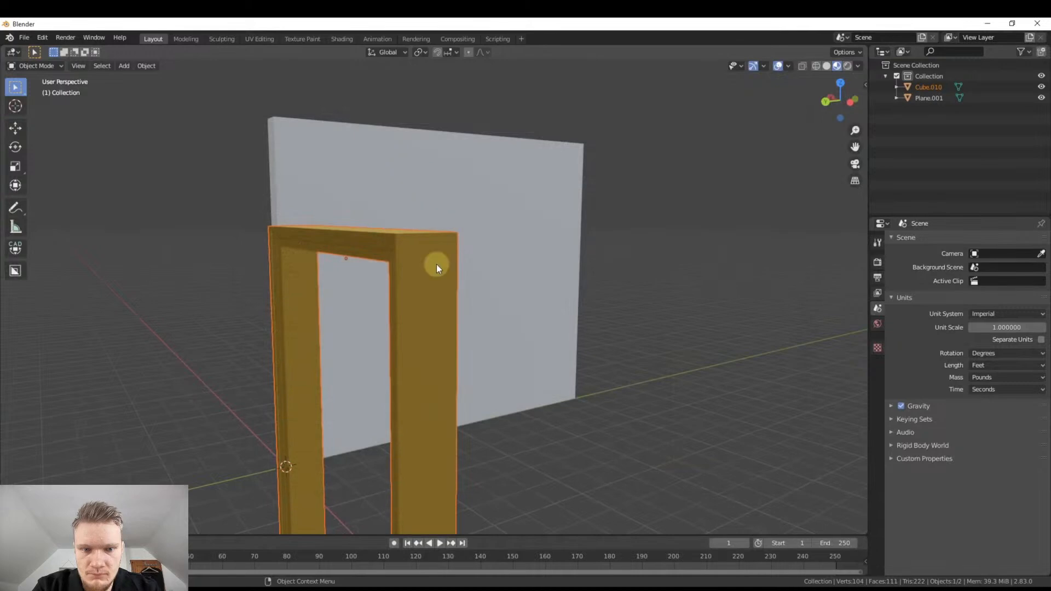
Rotate the door frame about the global Z axis until it is parallel to the wall, and check the Screencast Keys settings
middle_drag(476, 407, 468, 310)
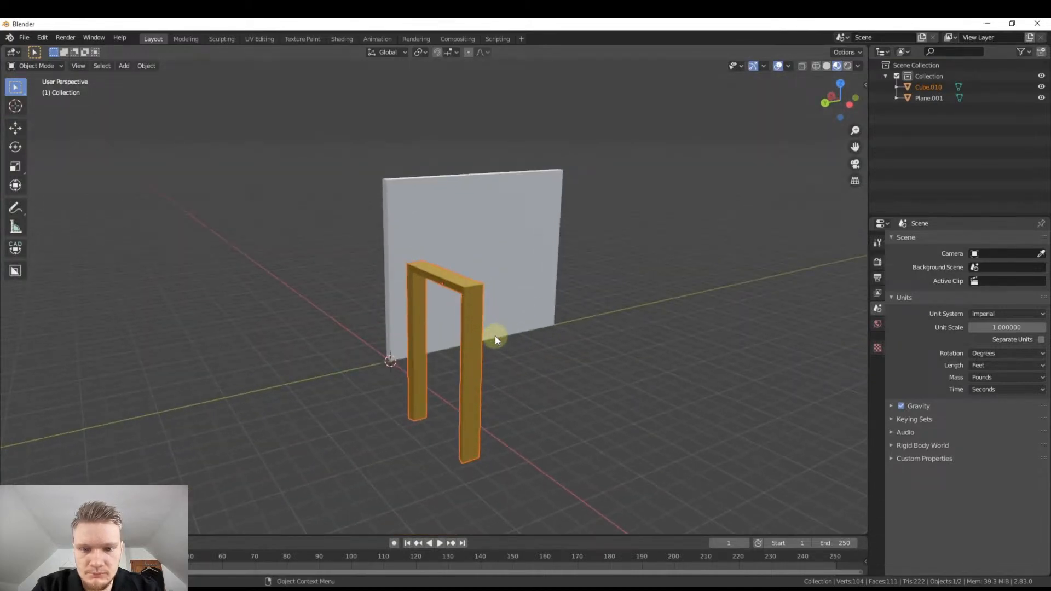
key(r)
key(z)
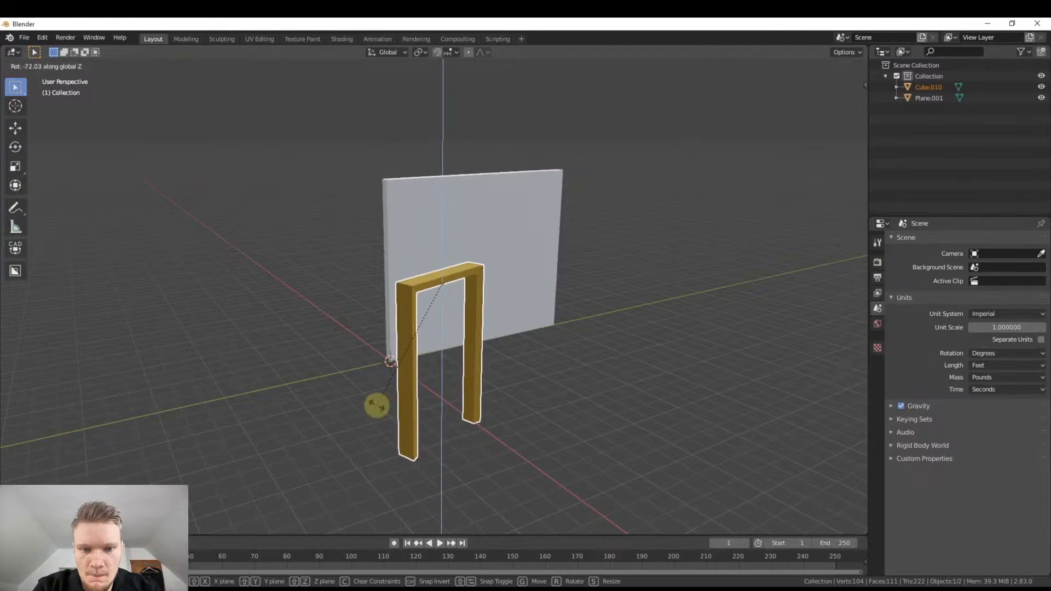
click(376, 405)
key(n)
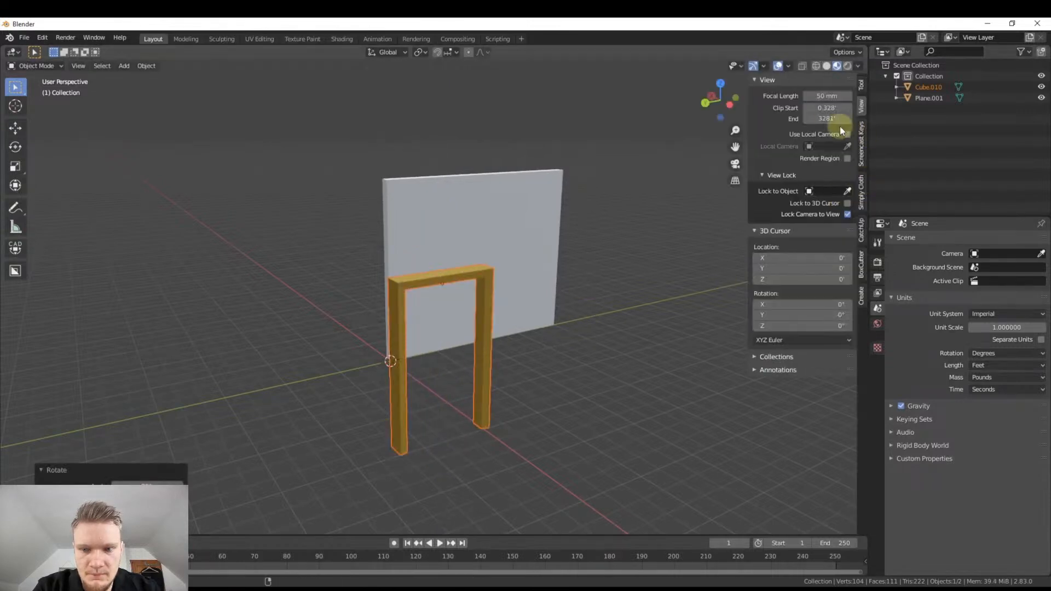
click(861, 143)
key(n)
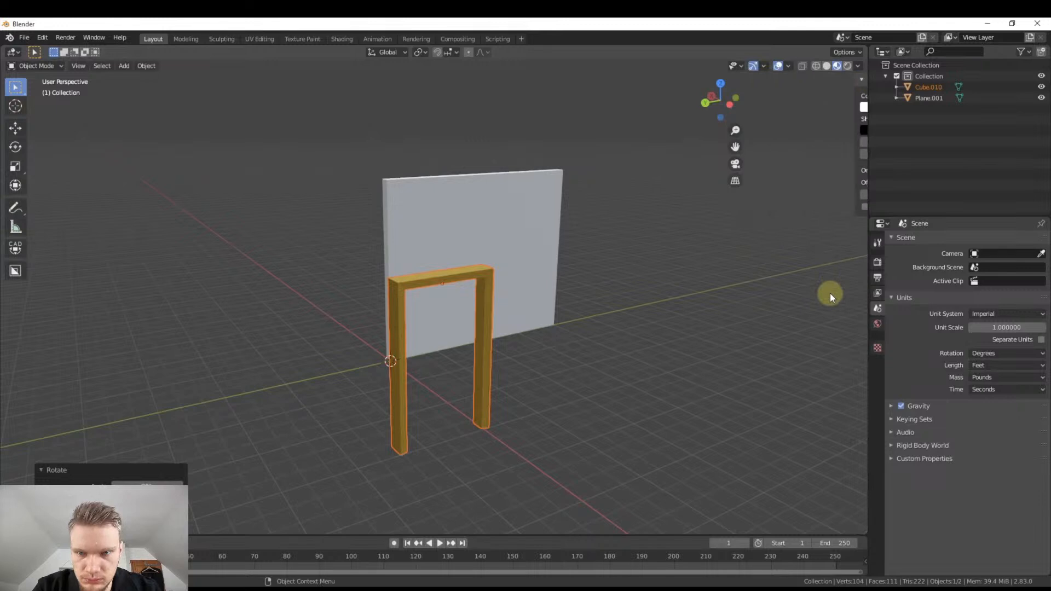
Move the door frame in top view along the global X and Y axes so it sits within the wall
middle_drag(419, 354, 520, 301)
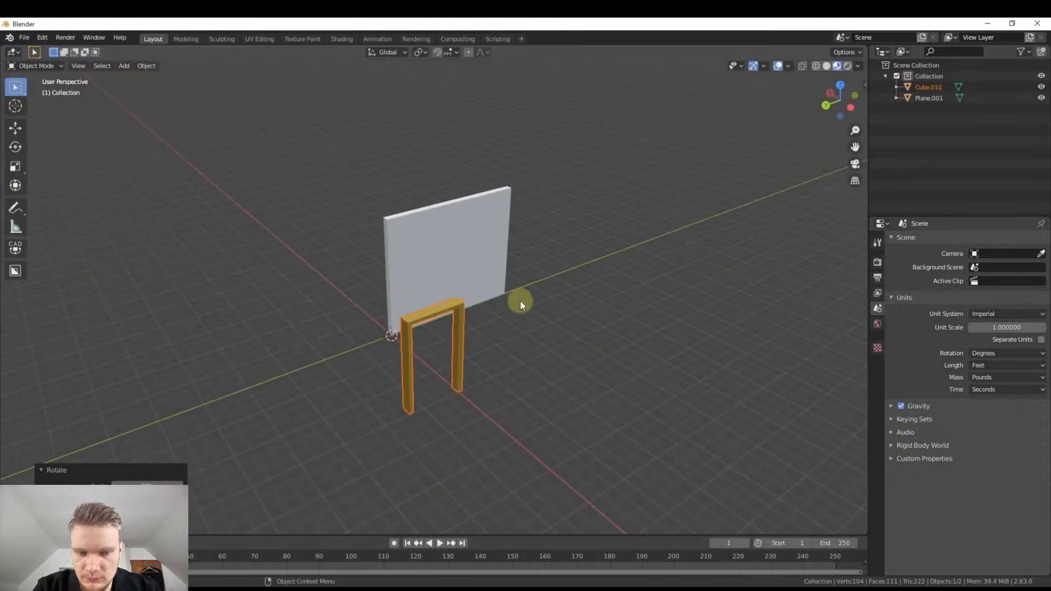
click(840, 82)
key(g)
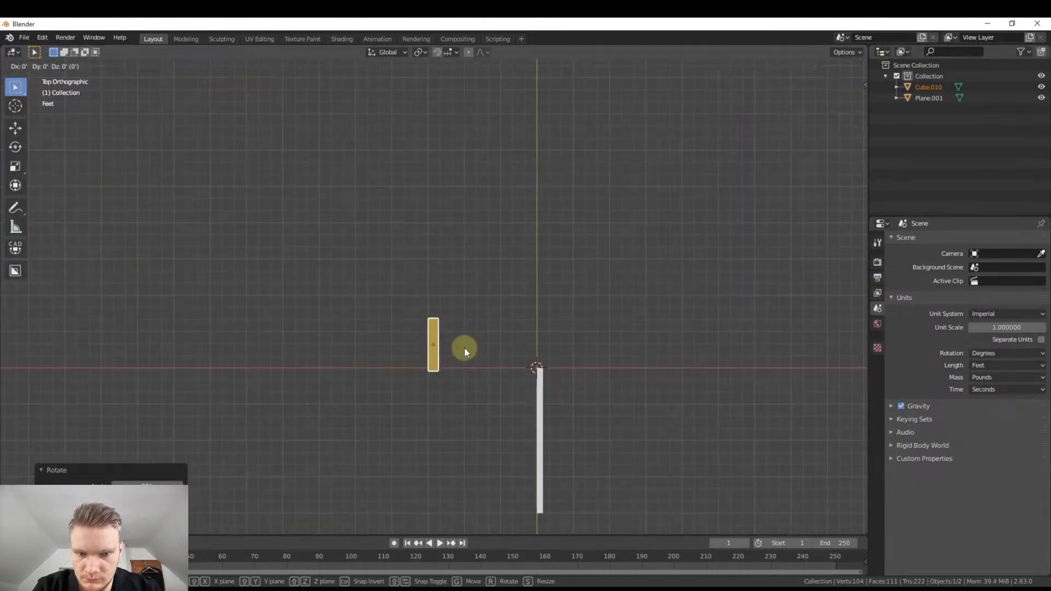
key(y)
key(x)
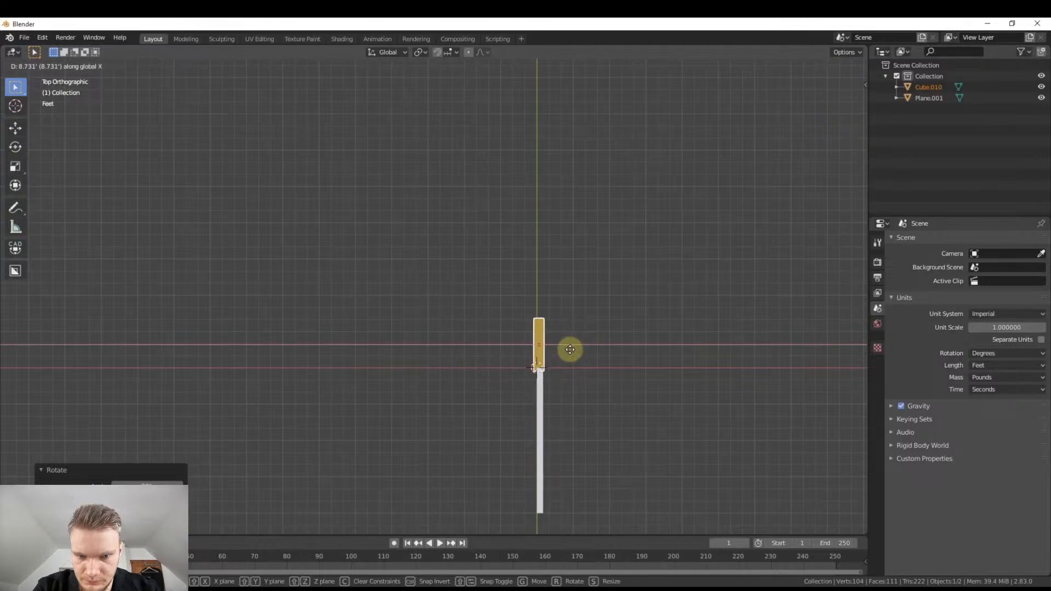
click(569, 348)
key(g)
key(y)
click(560, 430)
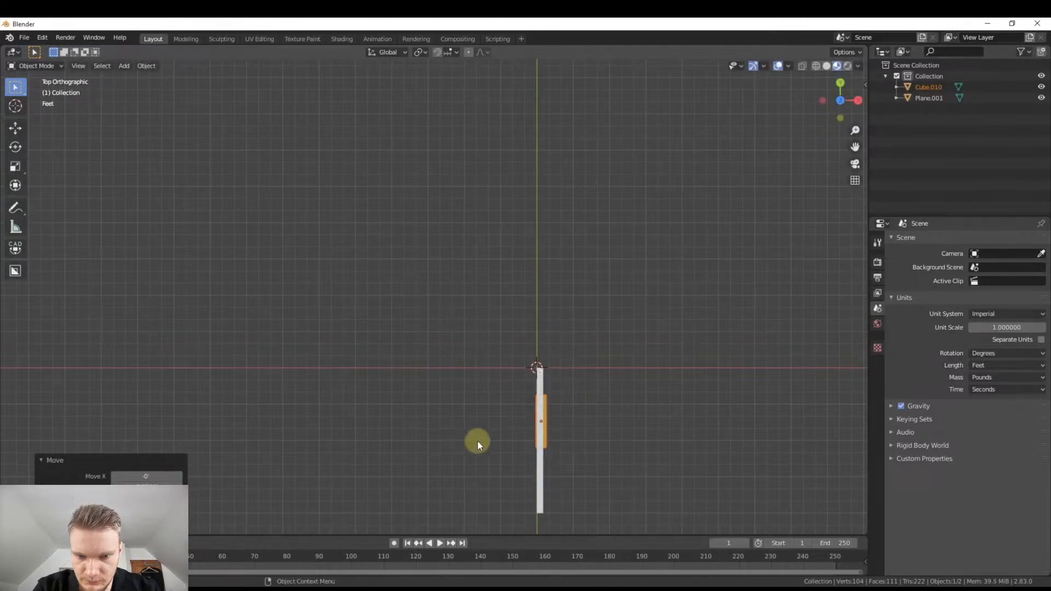
Scale the door frame to about 0.85 along X and shift it about -0.084 ft along X to centre it in the wall's thickness
scroll(547, 428, up, 7)
key(s)
key(x)
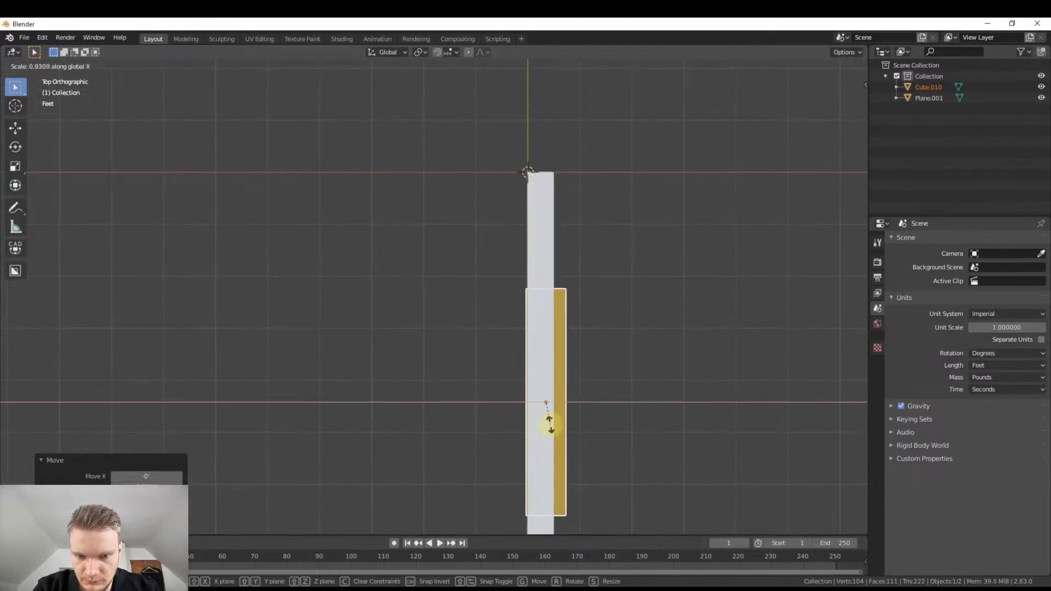
click(545, 423)
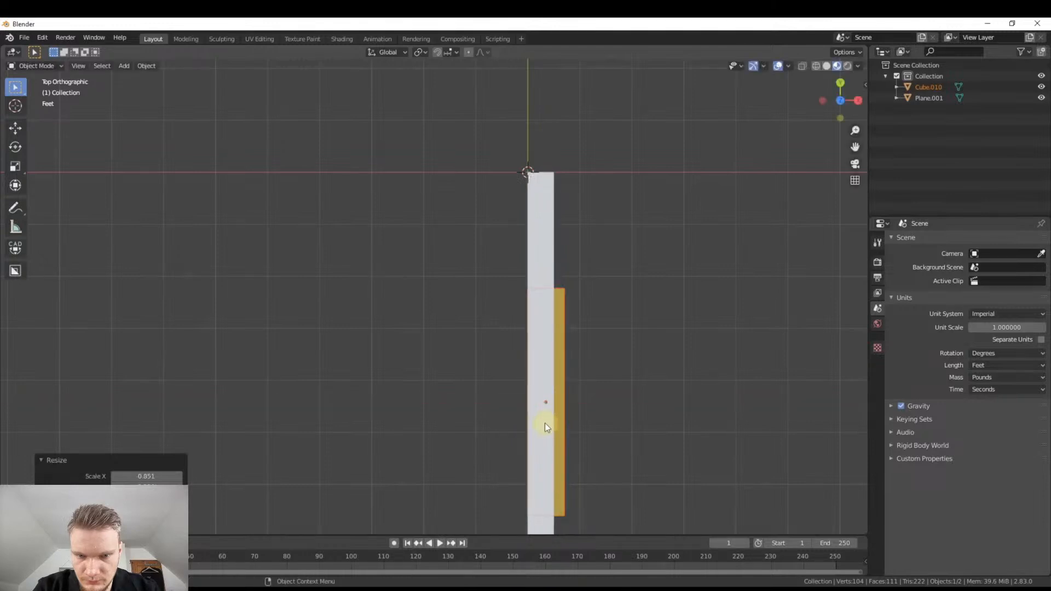
key(g)
key(x)
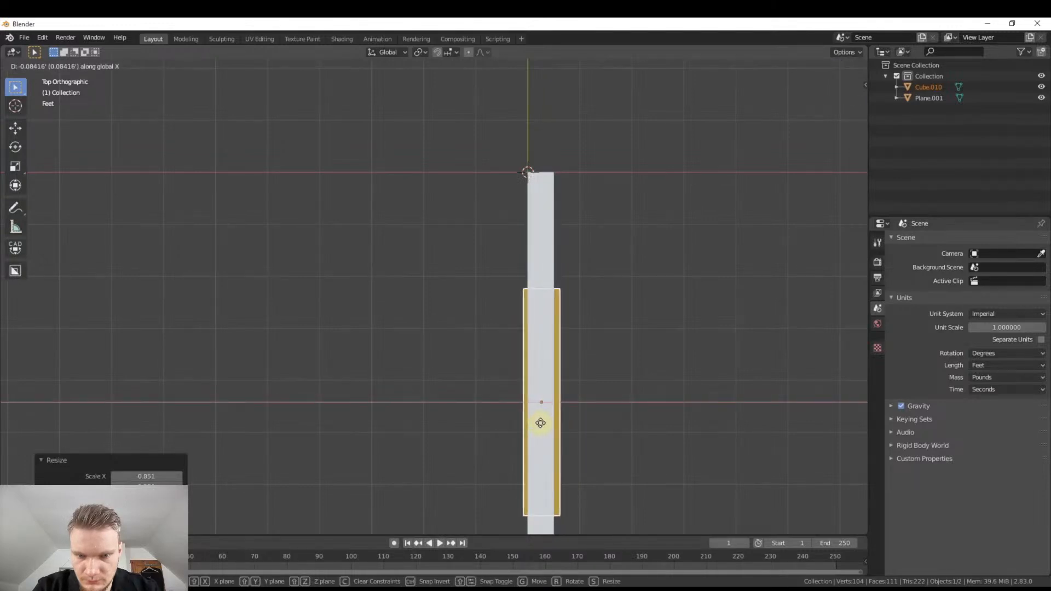
click(539, 423)
middle_drag(469, 438, 552, 330)
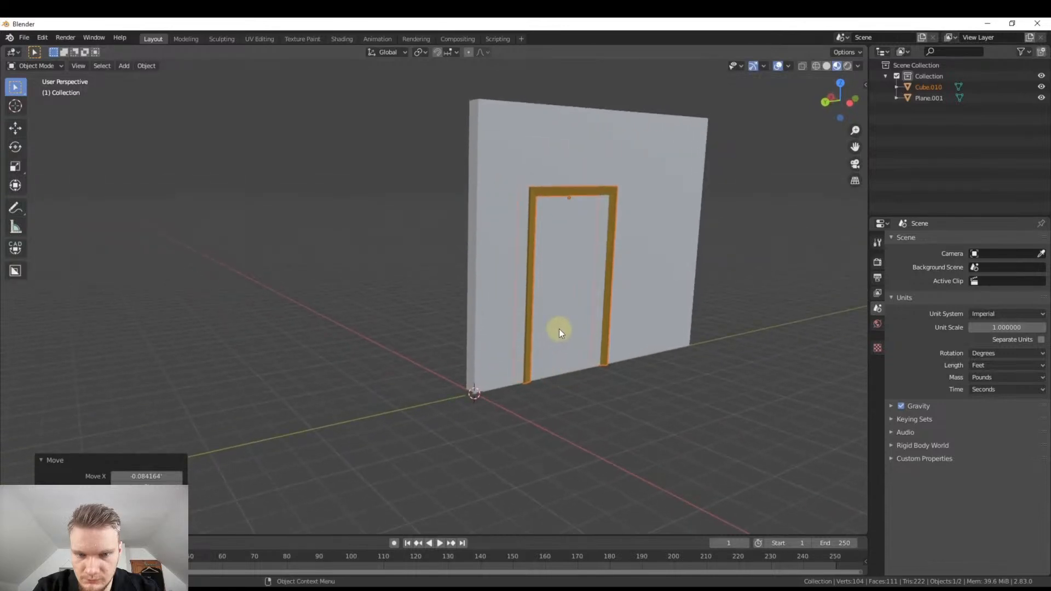
Add a 2 ft cube mesh at the wall's base corner and show it in the left orthographic view
click(659, 257)
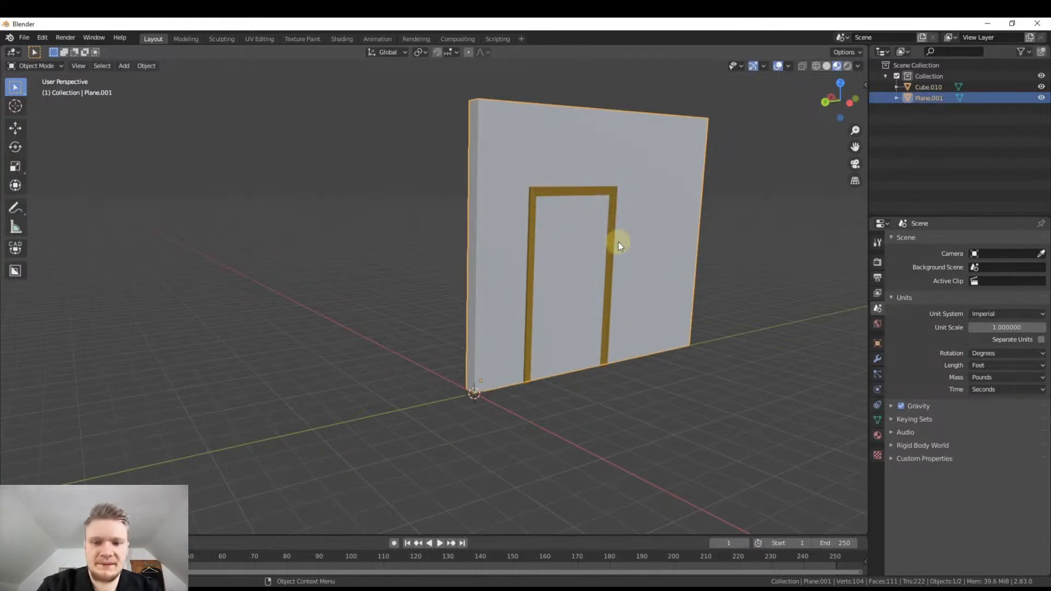
scroll(512, 296, down, 2)
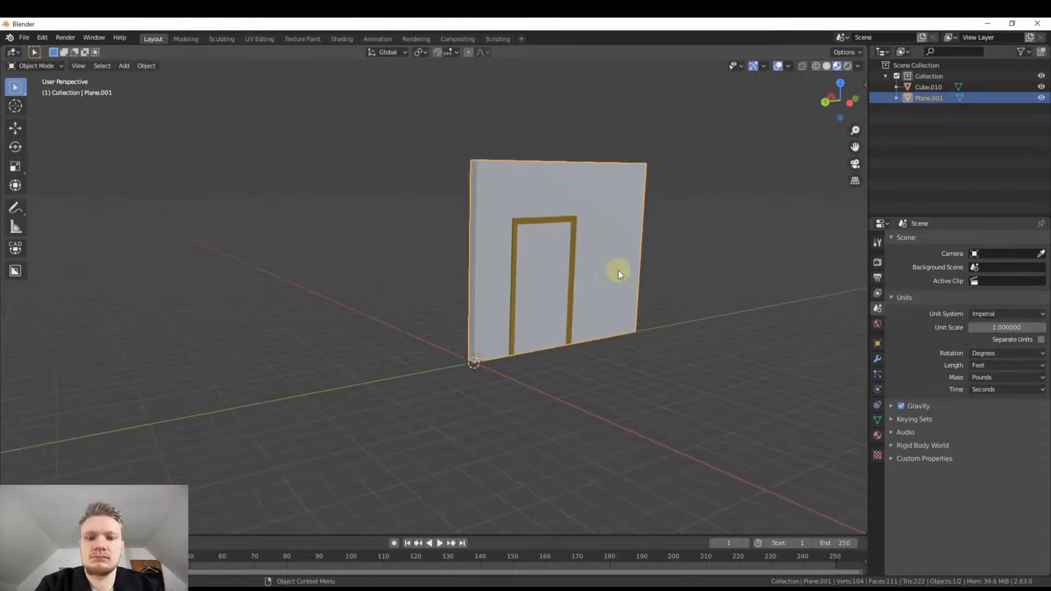
middle_drag(535, 270, 511, 271)
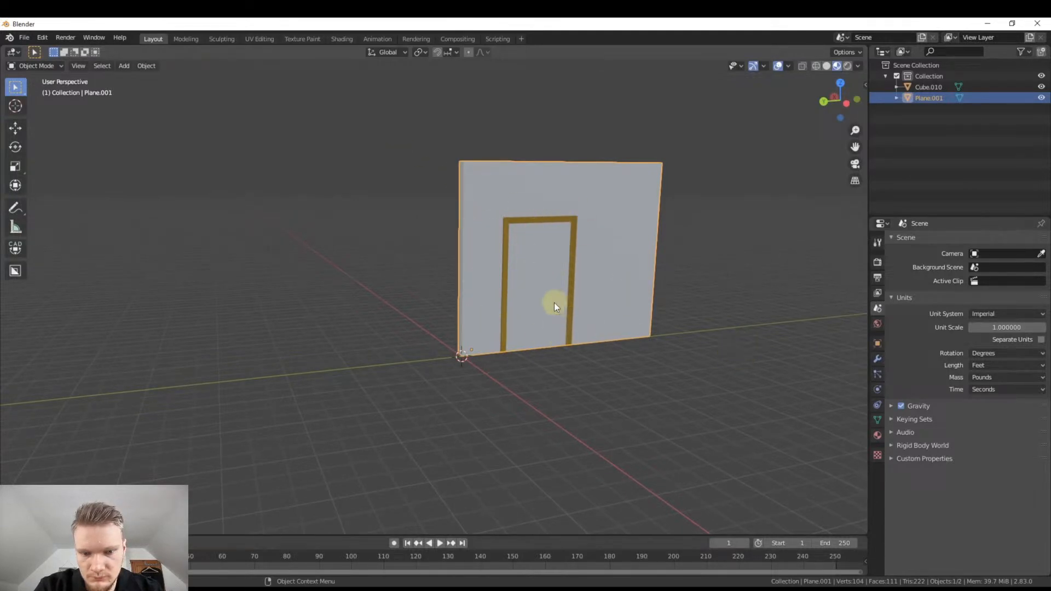
key(shift+a)
mouse_move(547, 302)
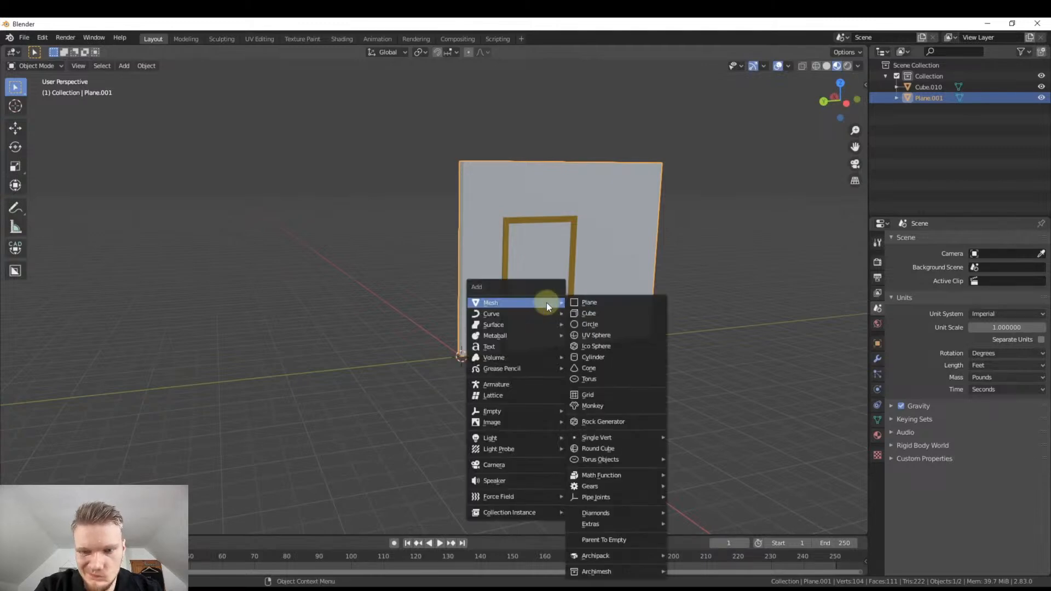
click(593, 312)
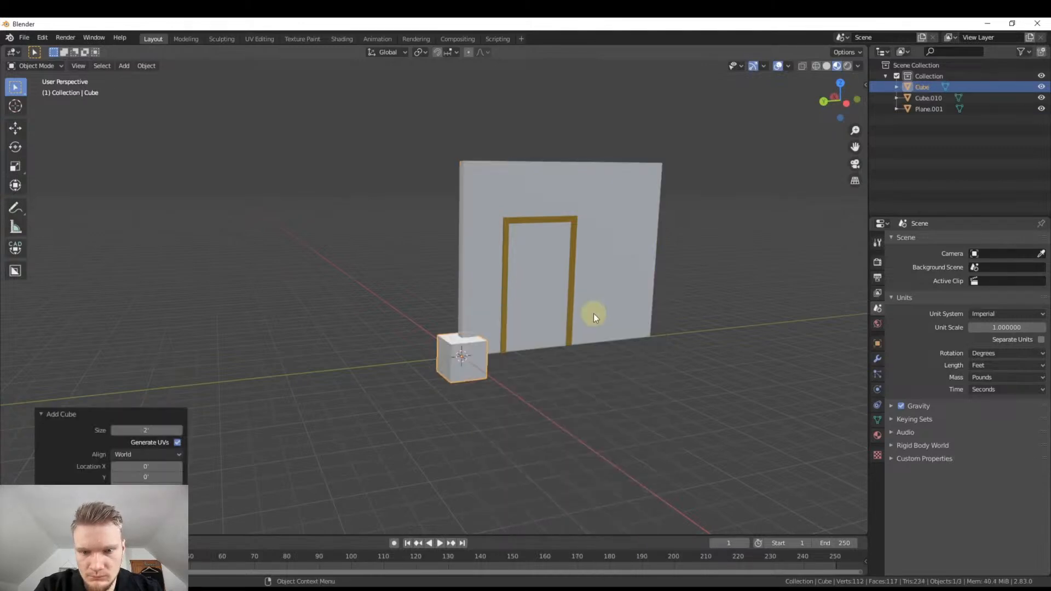
click(835, 97)
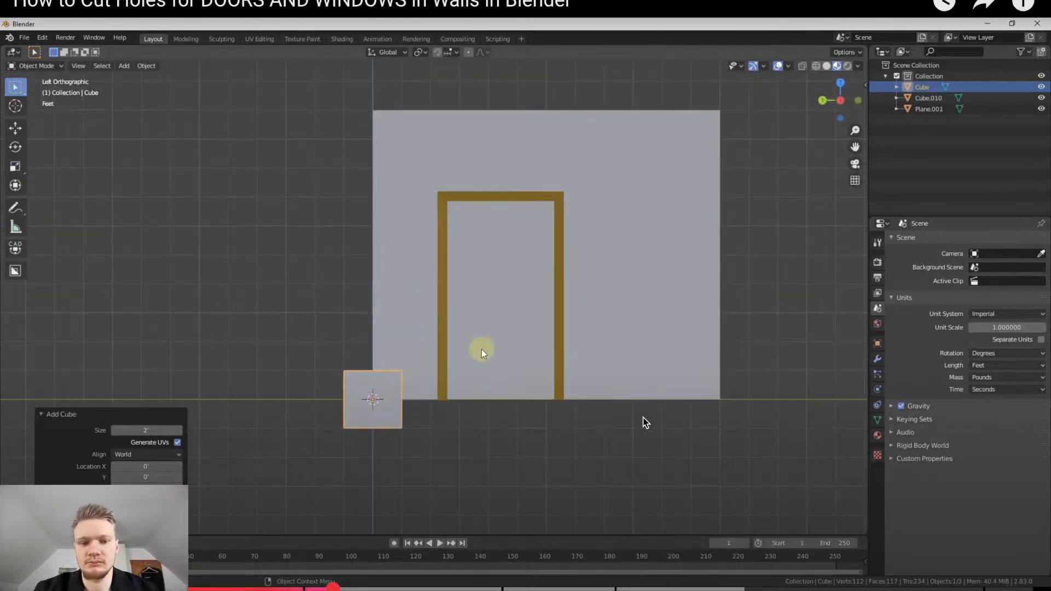
Return to the OPERA file in Blender and examine the Boolean cut on the wall plane around the arched windows
scroll(488, 331, up, 1)
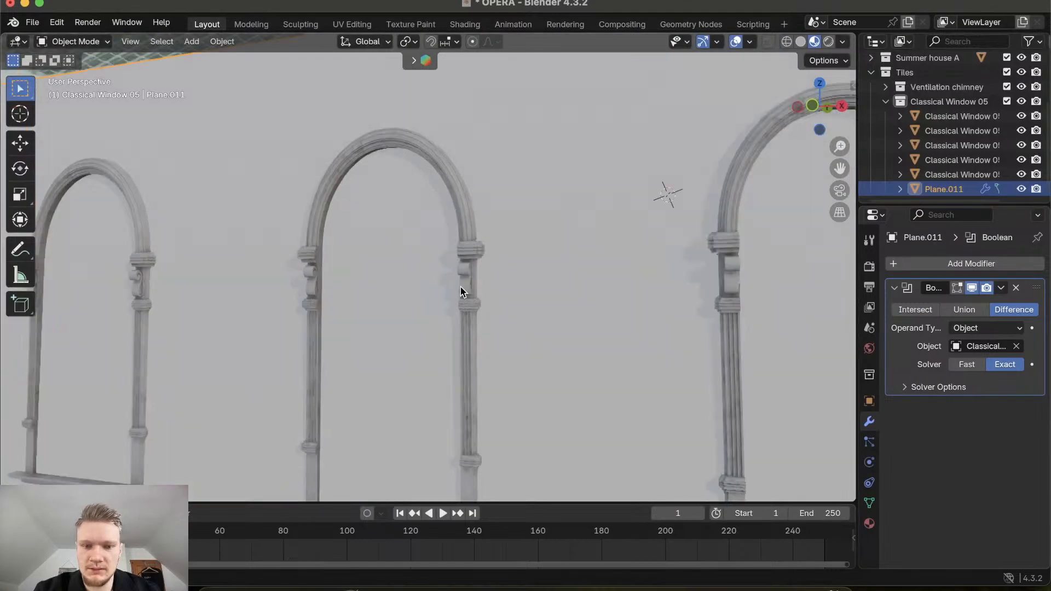
scroll(461, 287, down, 8)
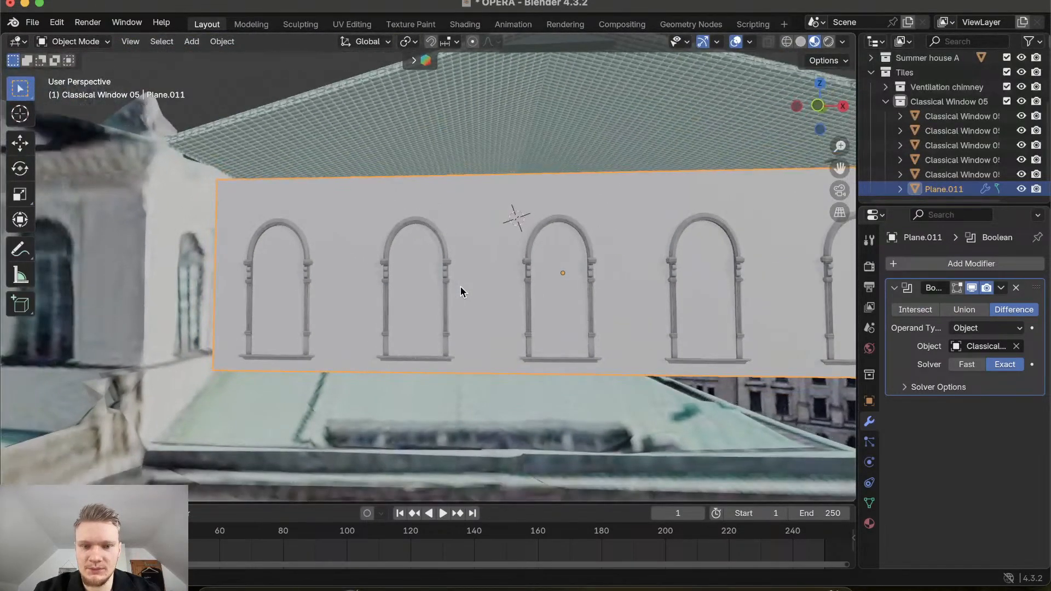
scroll(379, 323, up, 5)
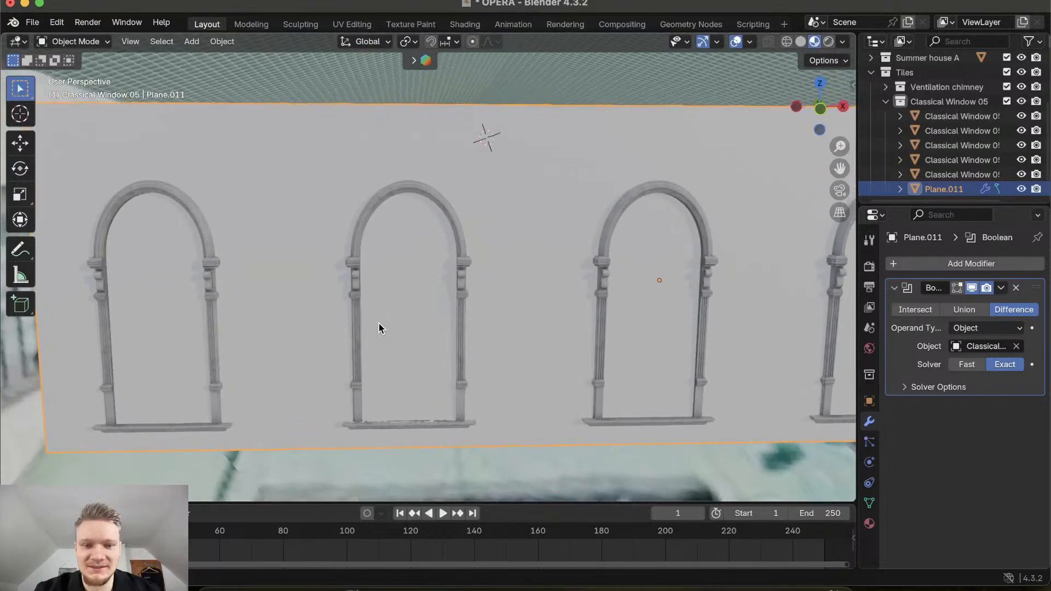
scroll(379, 323, left, 5)
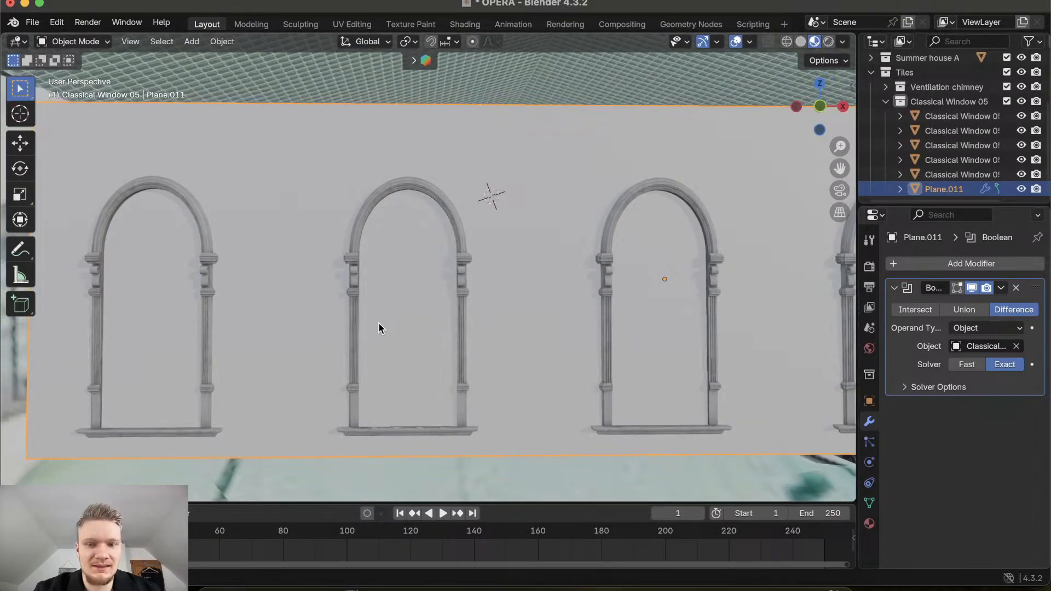
Add a cube mesh in front orthographic view and move it along global X above the second arched window from the left
click(820, 106)
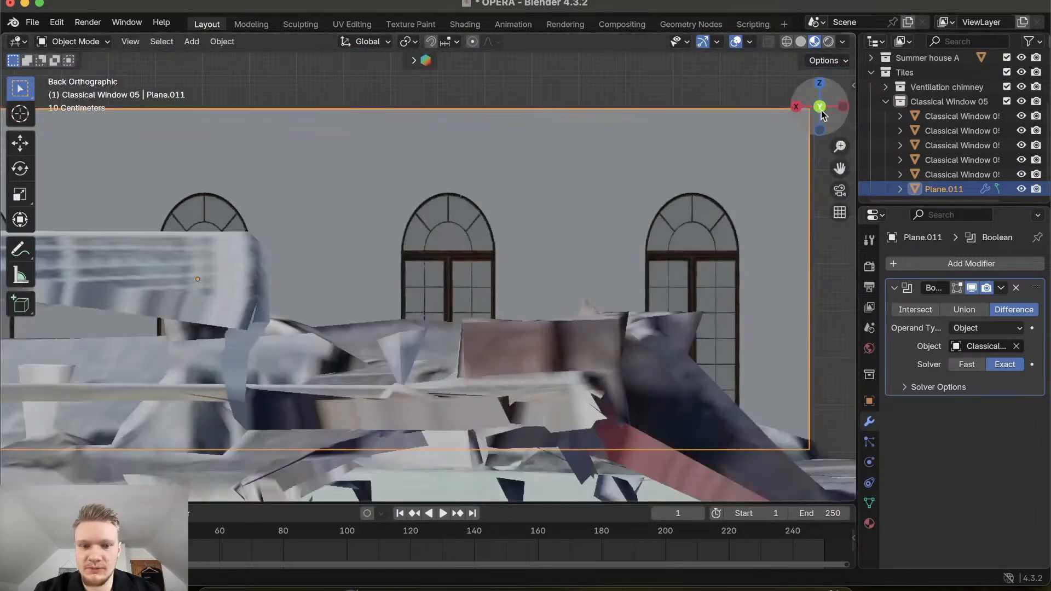
click(819, 107)
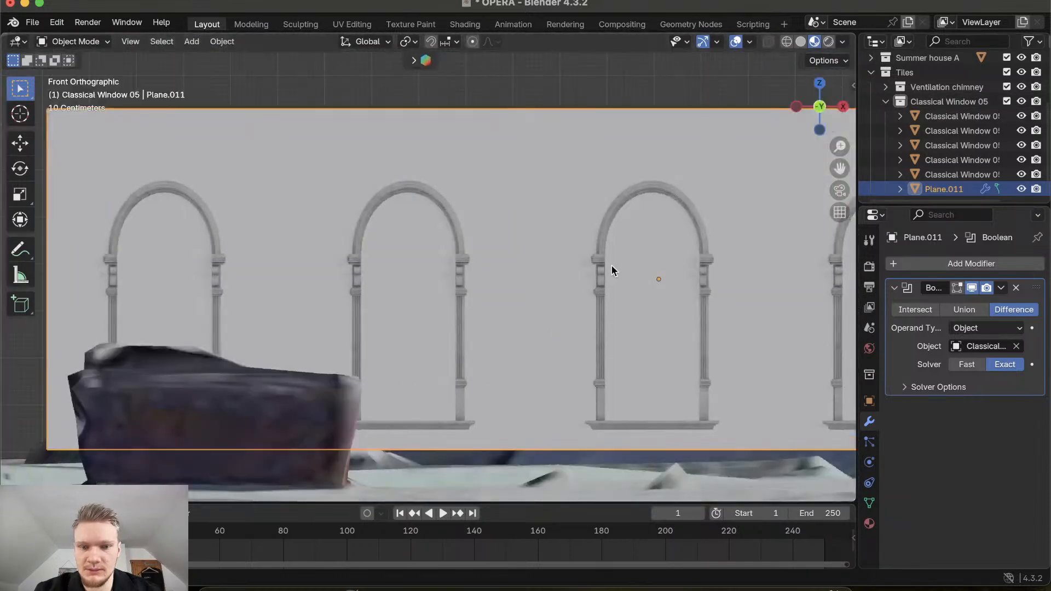
scroll(613, 265, down, 5)
key(shift+a)
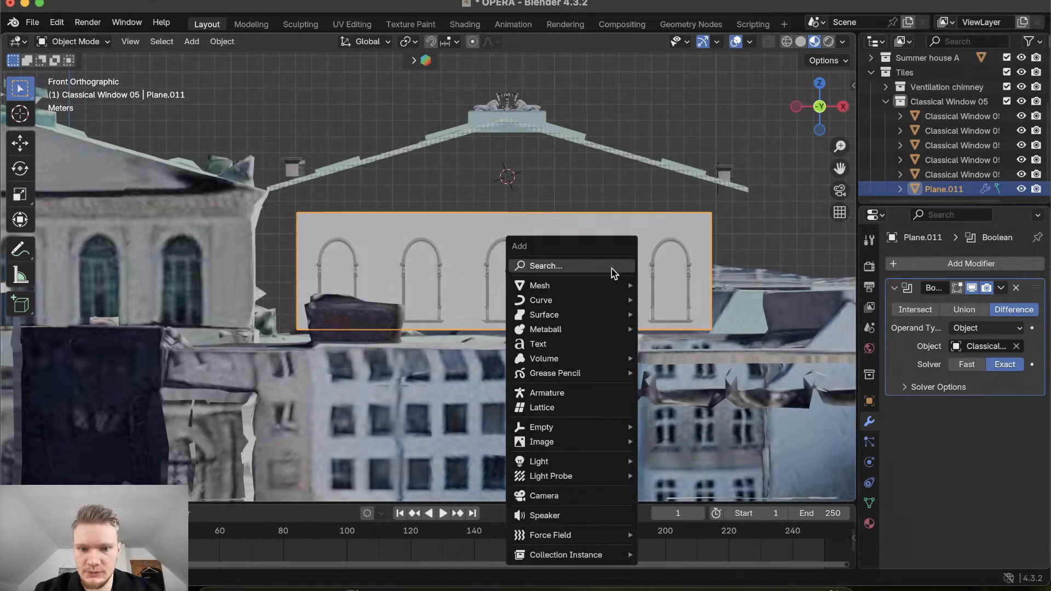
mouse_move(612, 285)
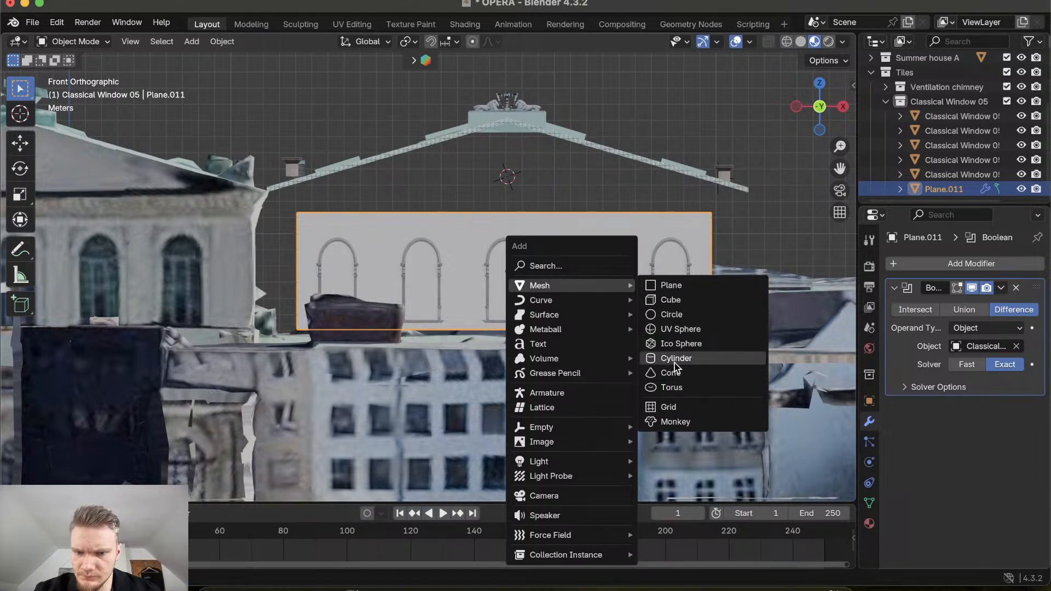
click(677, 301)
key(g)
key(x)
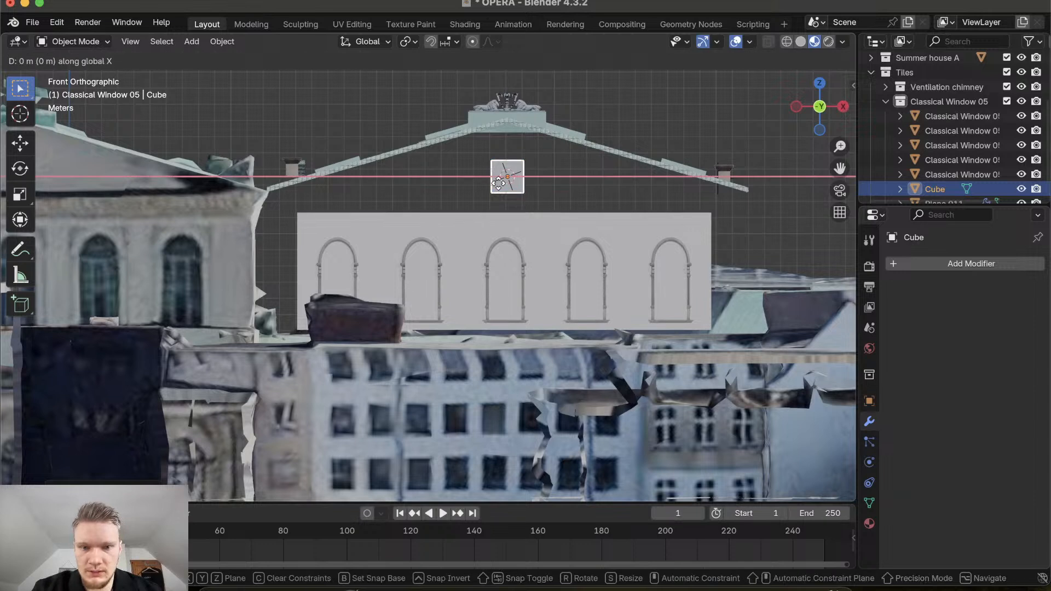
click(413, 193)
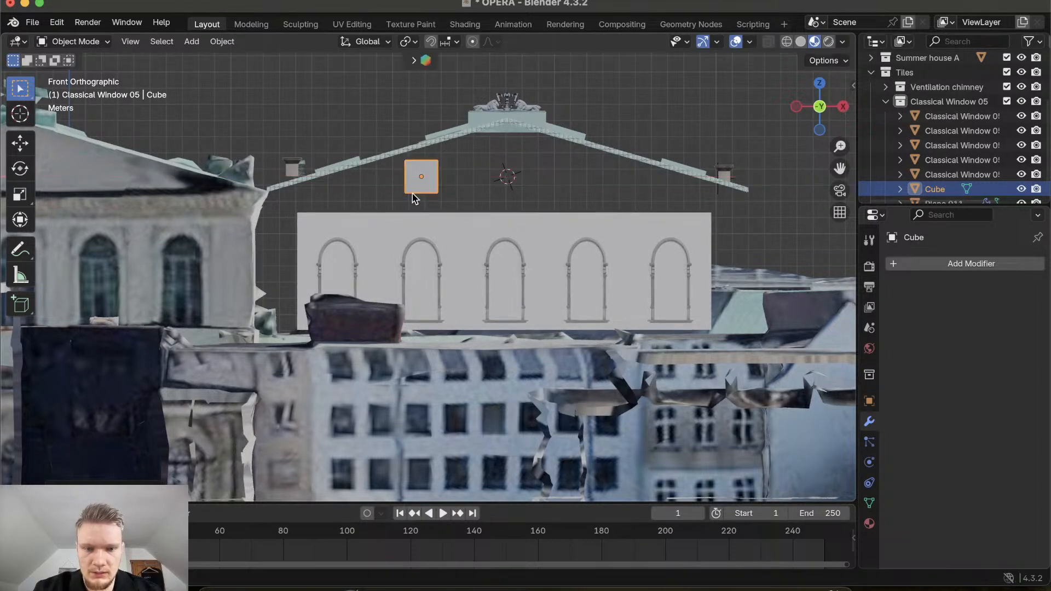
Hide the wall plane and the Google 3D Tiles mesh so the arched windows stand free
click(448, 236)
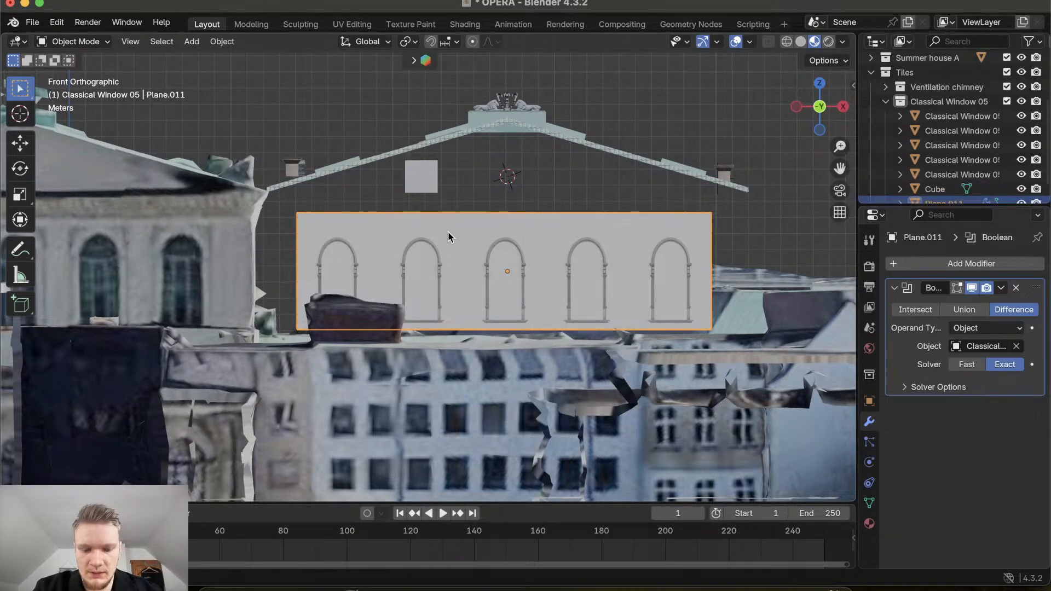
key(h)
click(427, 162)
click(378, 389)
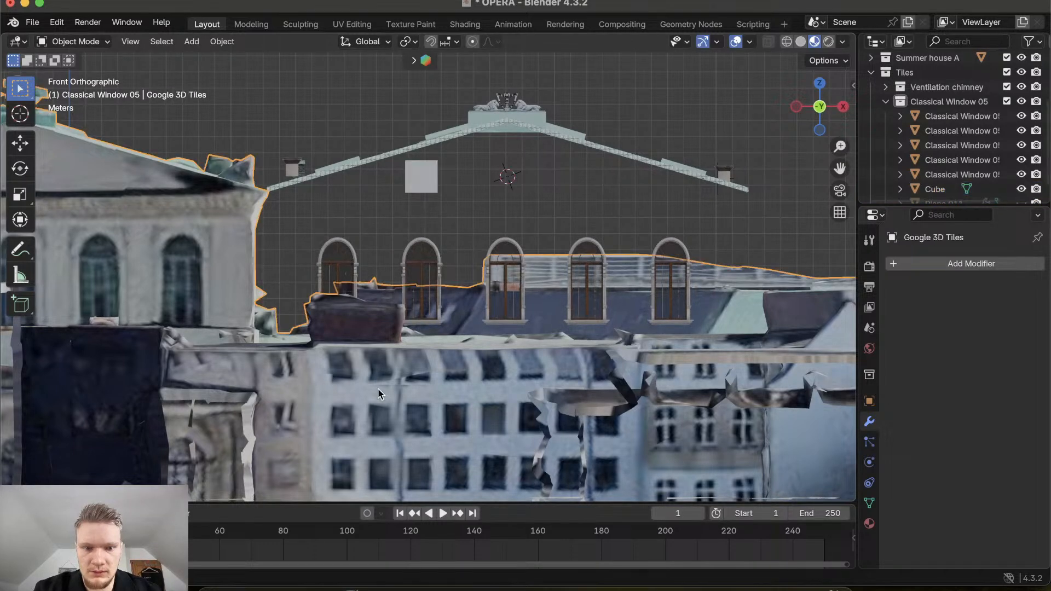
key(h)
Lower the cube along Z into the second arched window, then raise it about 0.96 m to the middle of the window
click(422, 189)
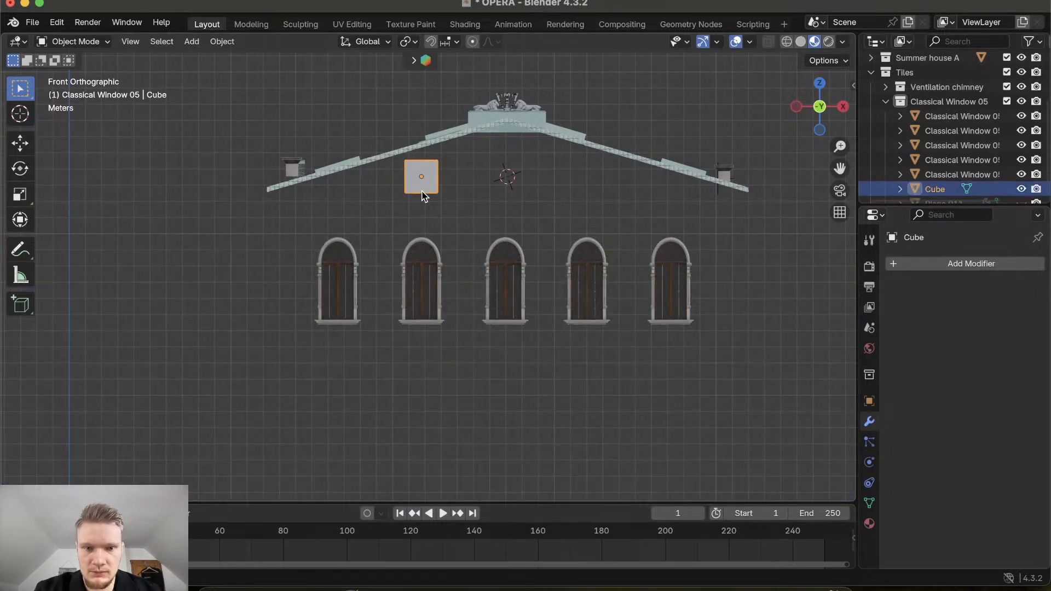
key(g)
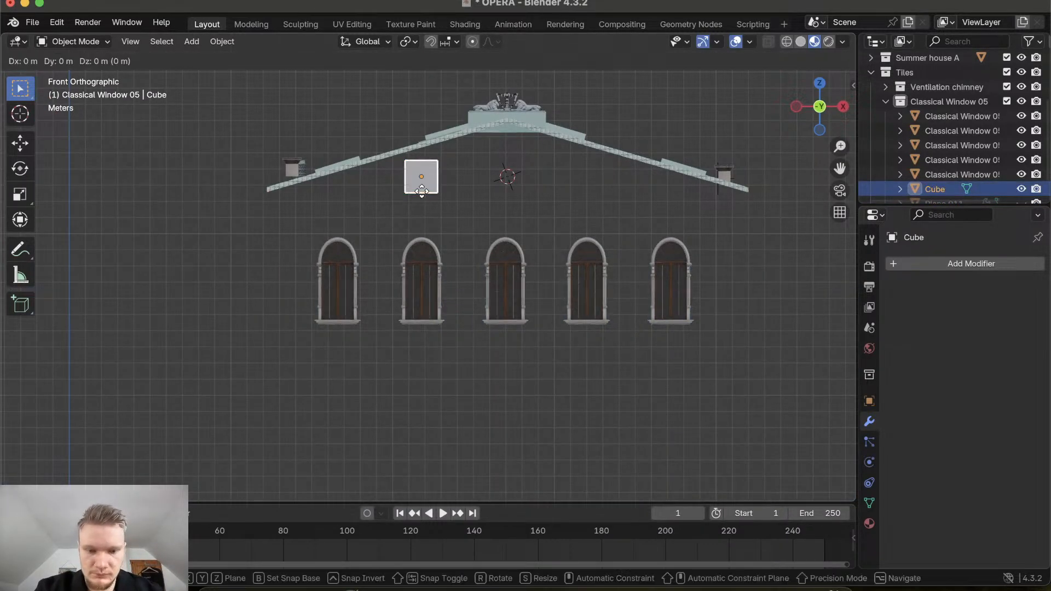
key(z)
click(414, 312)
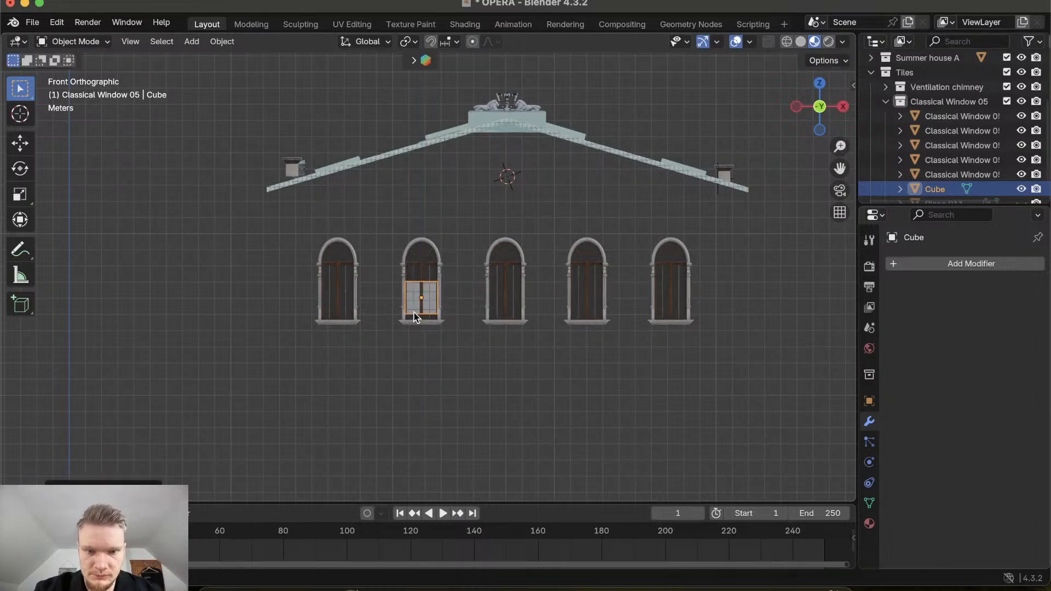
scroll(414, 313, up, 8)
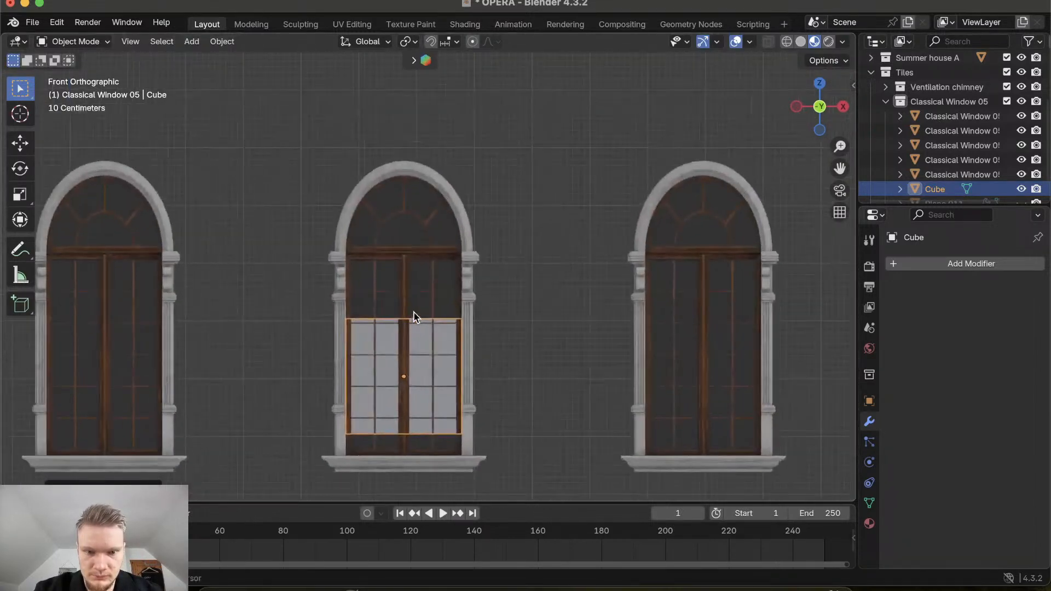
shift+scroll(414, 313, down, 2)
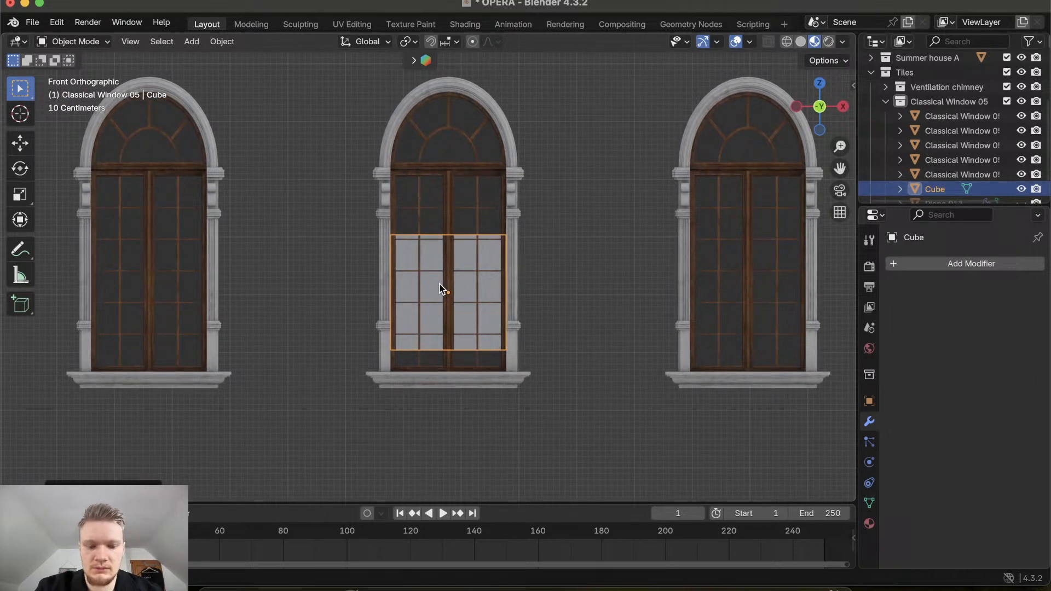
key(g)
key(z)
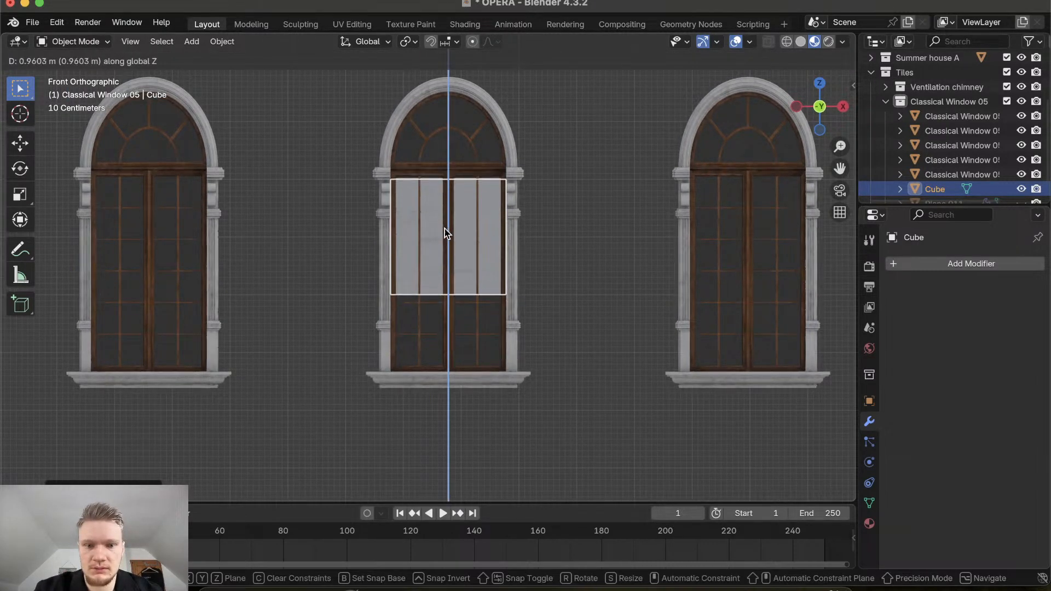
click(446, 233)
Stretch the cube along Z to span the arched window's height and raise it about 0.11 m
key(s)
key(z)
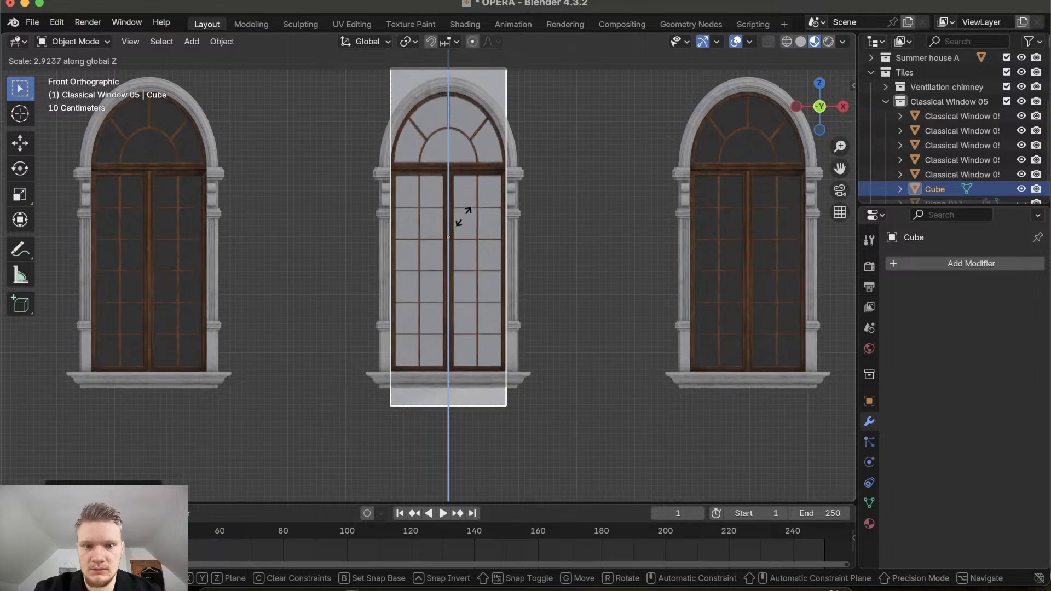
click(464, 218)
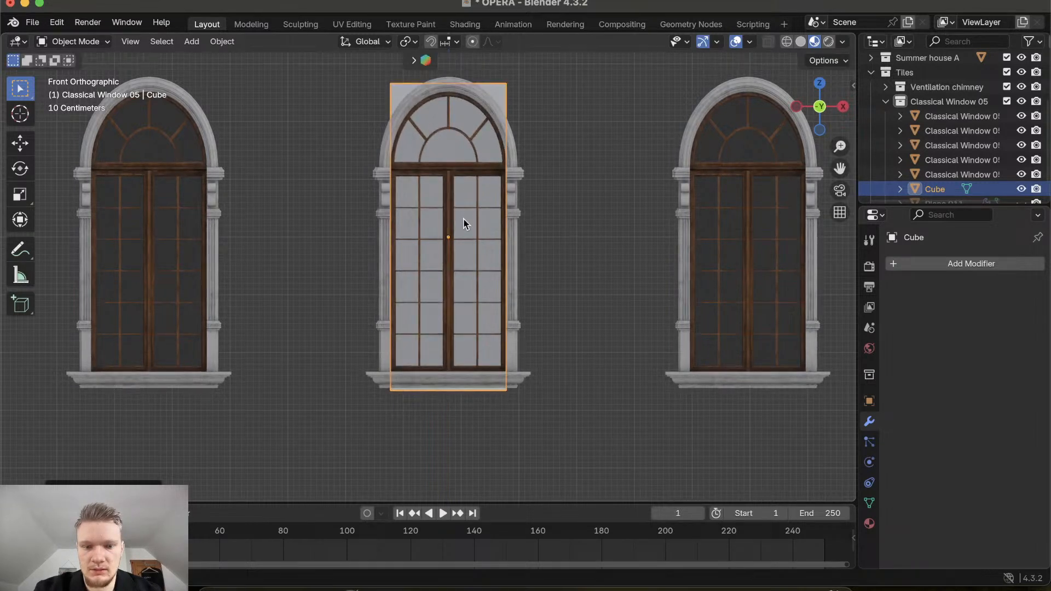
key(g)
key(z)
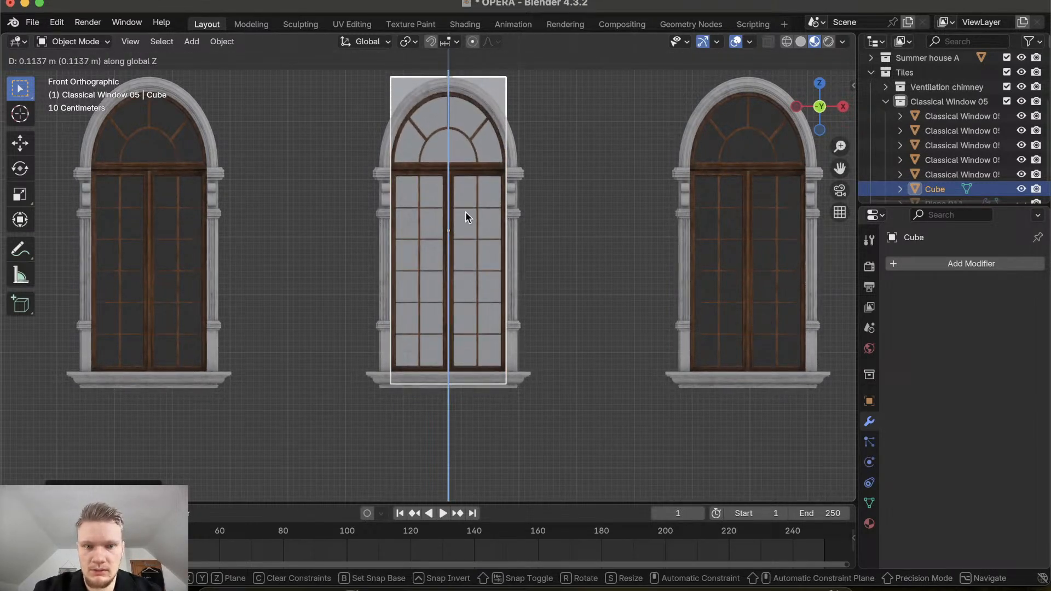
click(466, 212)
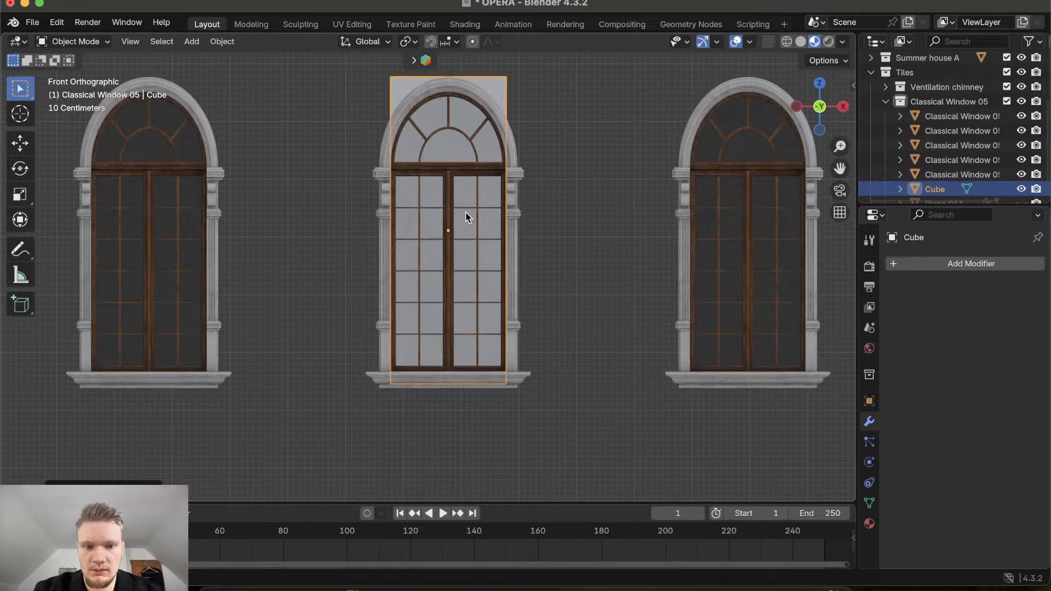
scroll(466, 216, up, 6)
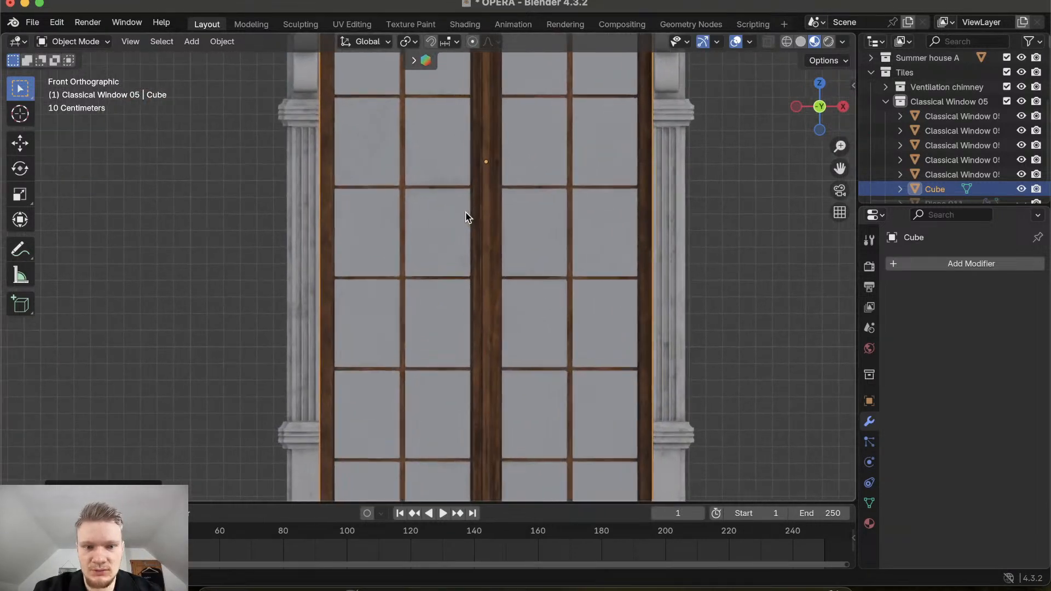
scroll(466, 217, down, 3)
scroll(465, 217, down, 4)
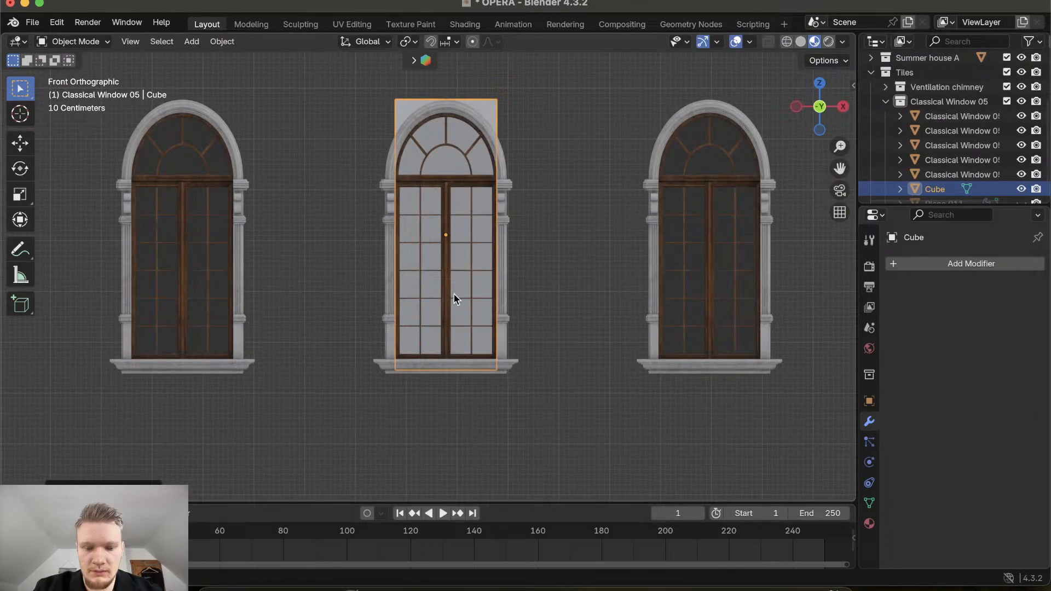
Scale the cube down along Z until its lower edge meets the top of the windowsill
key(s)
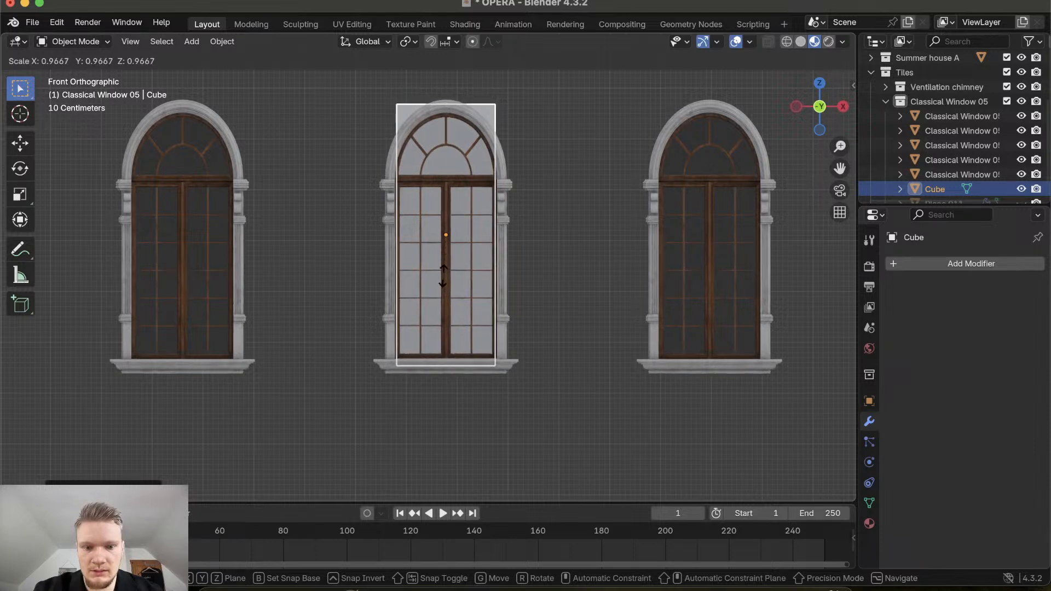
key(Escape)
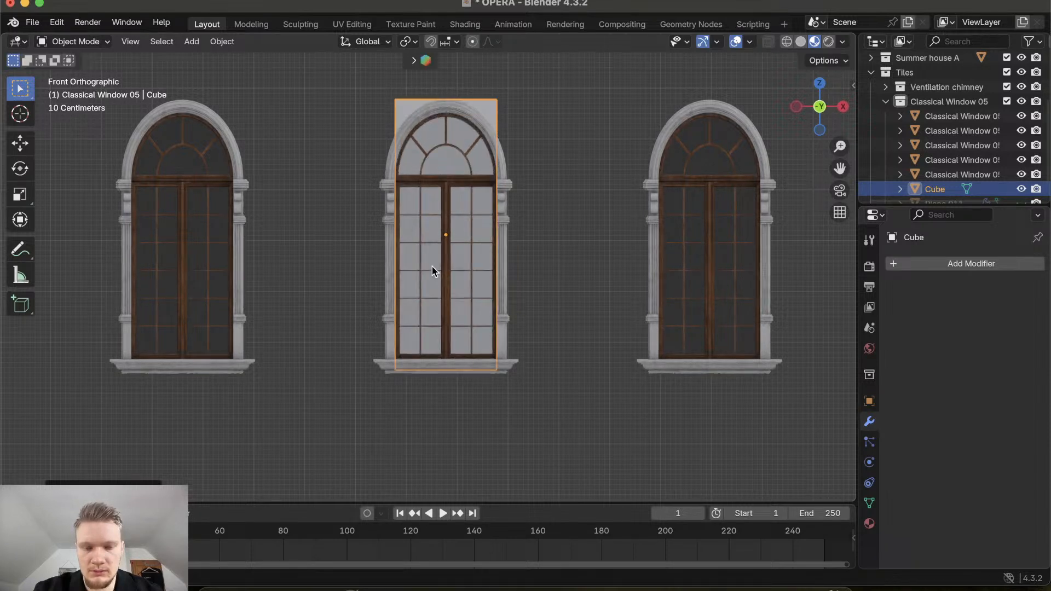
key(s)
key(z)
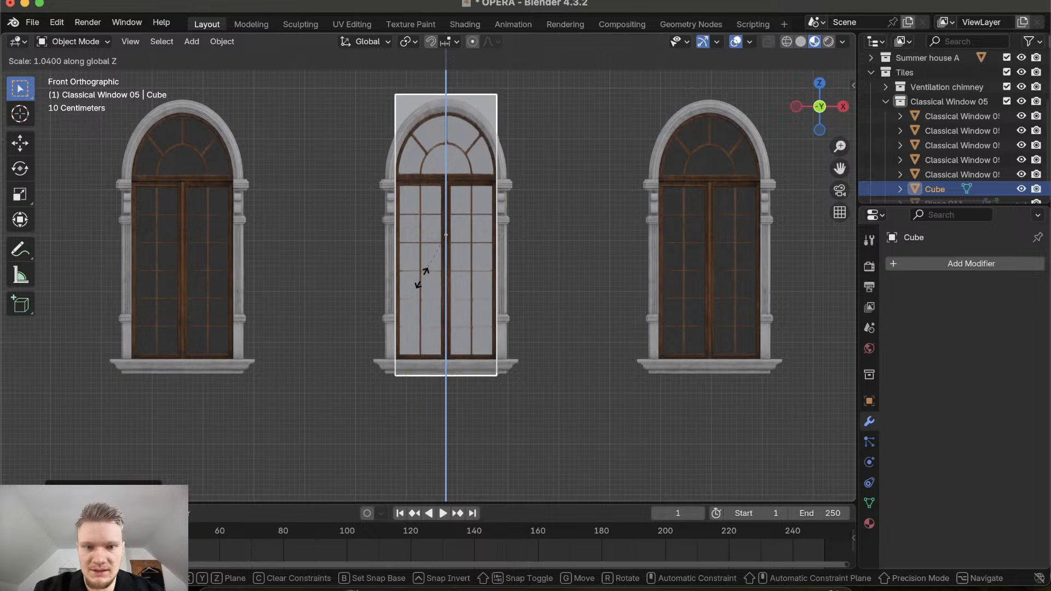
click(422, 240)
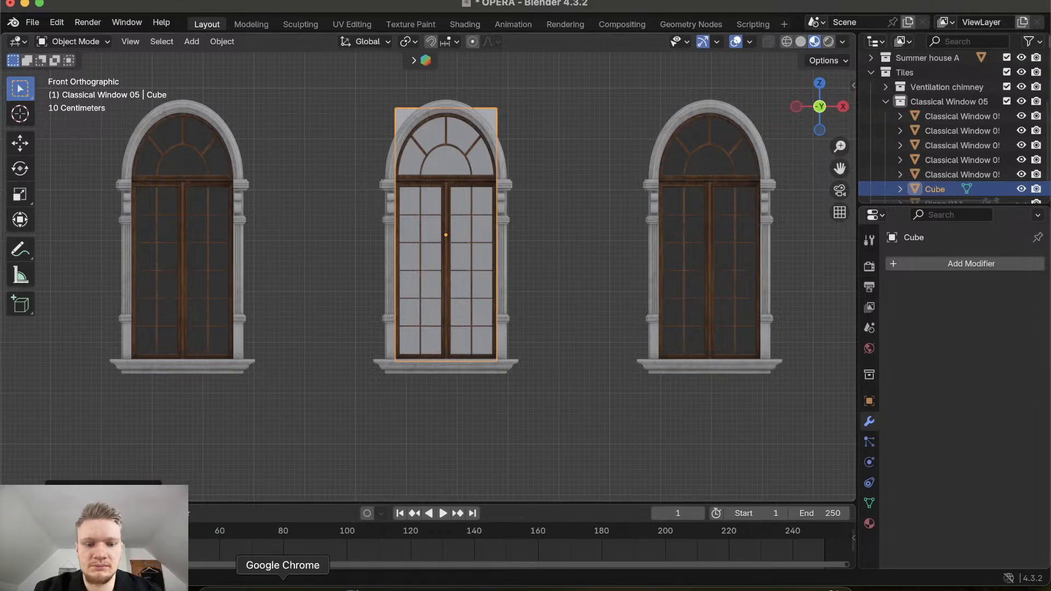
Switch to Chrome to check the cube alignment in the door-opening tutorial, leave its full-screen playback and return to Blender
click(283, 590)
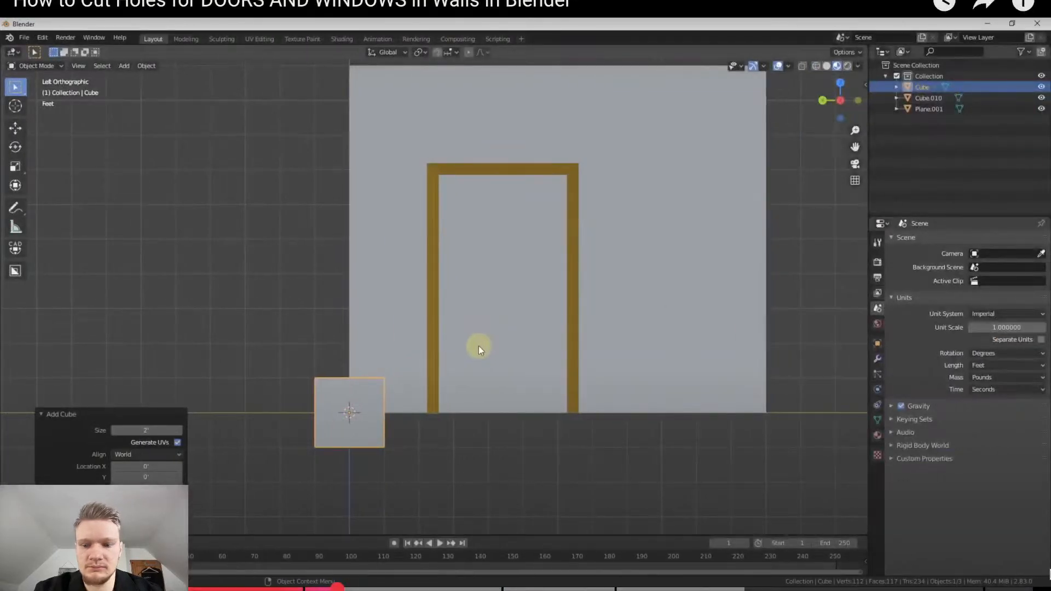
click(1023, 590)
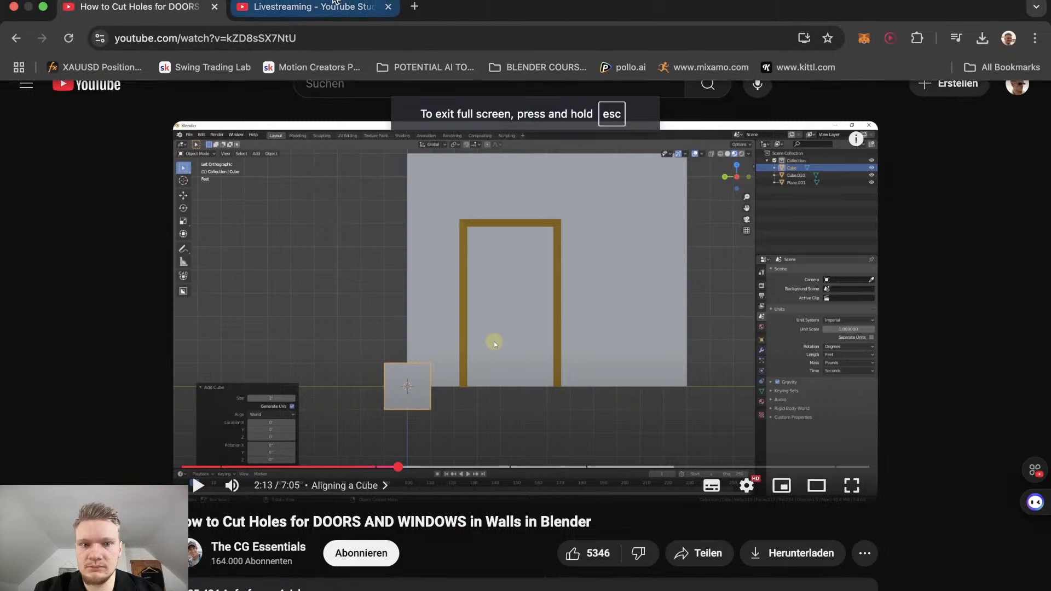
click(316, 589)
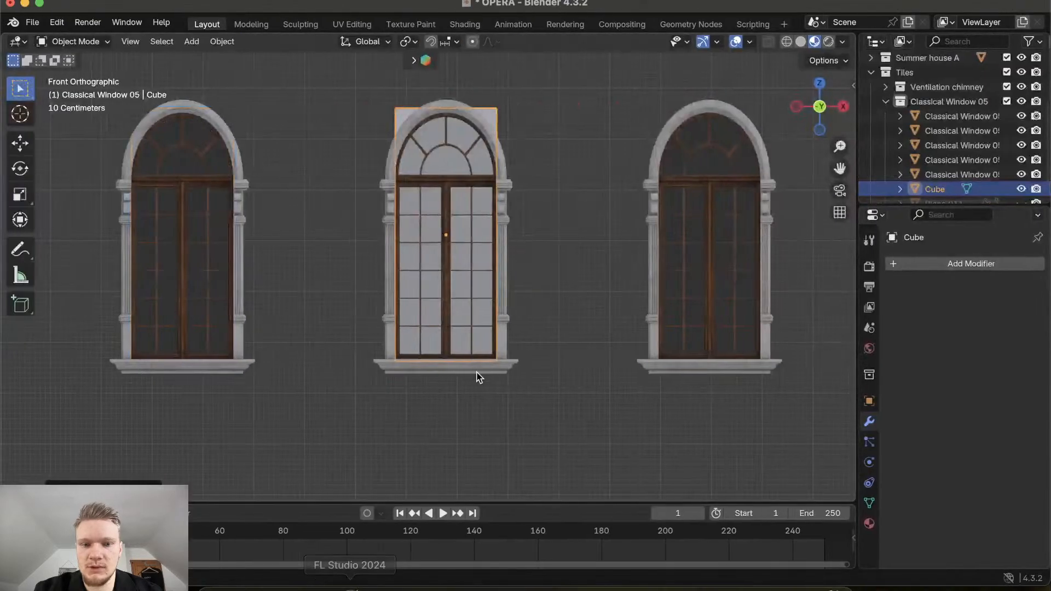
Hide the arched window that overlaps the cube
key(Tab)
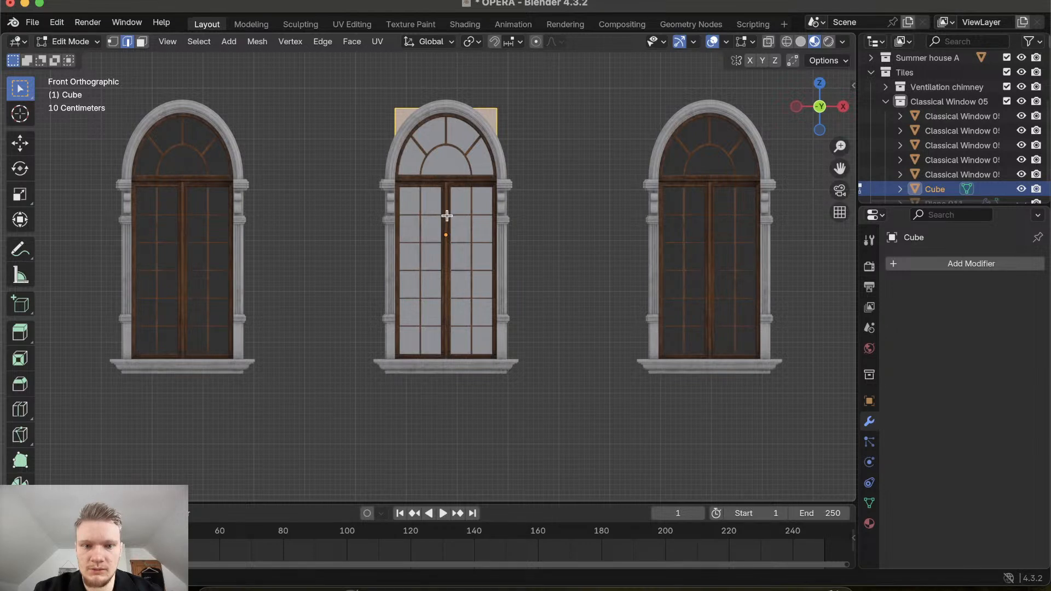
key(Tab)
click(480, 366)
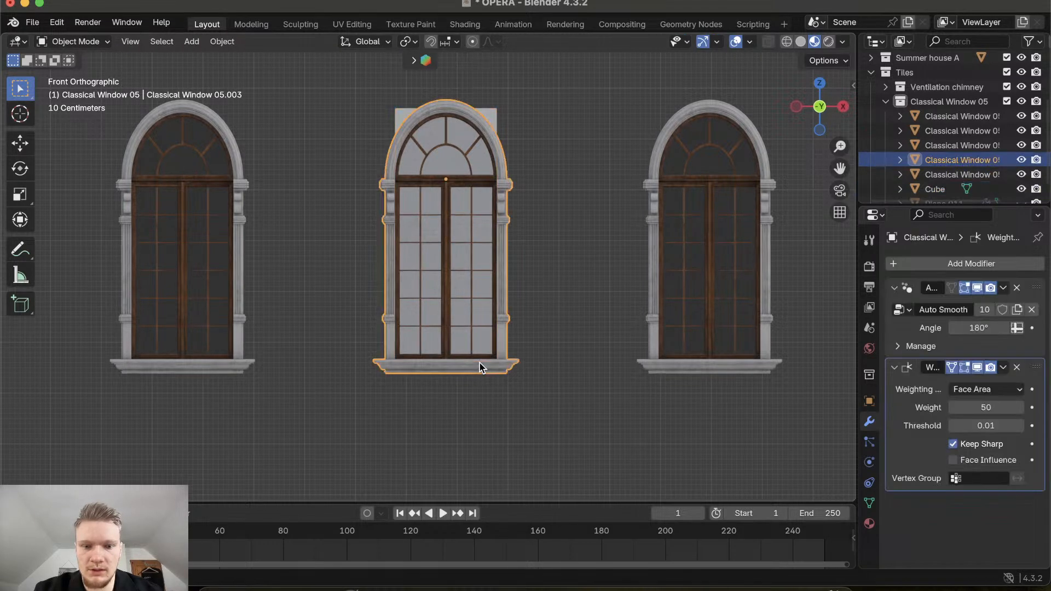
key(h)
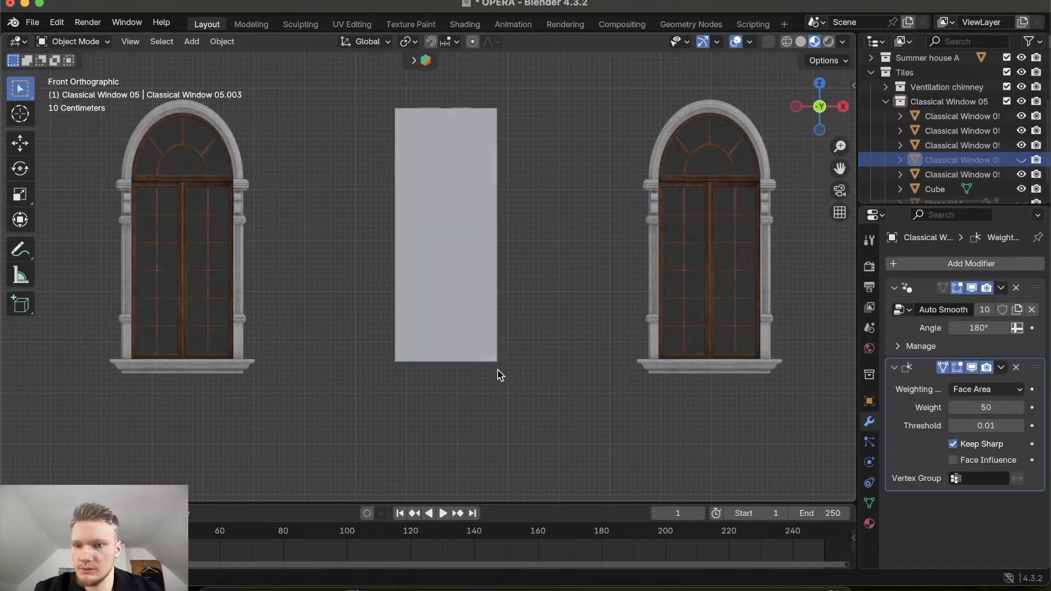
Add one horizontal loop cut to the cube in Edit Mode and slide it about -0.467 to the base of the window arch
click(459, 315)
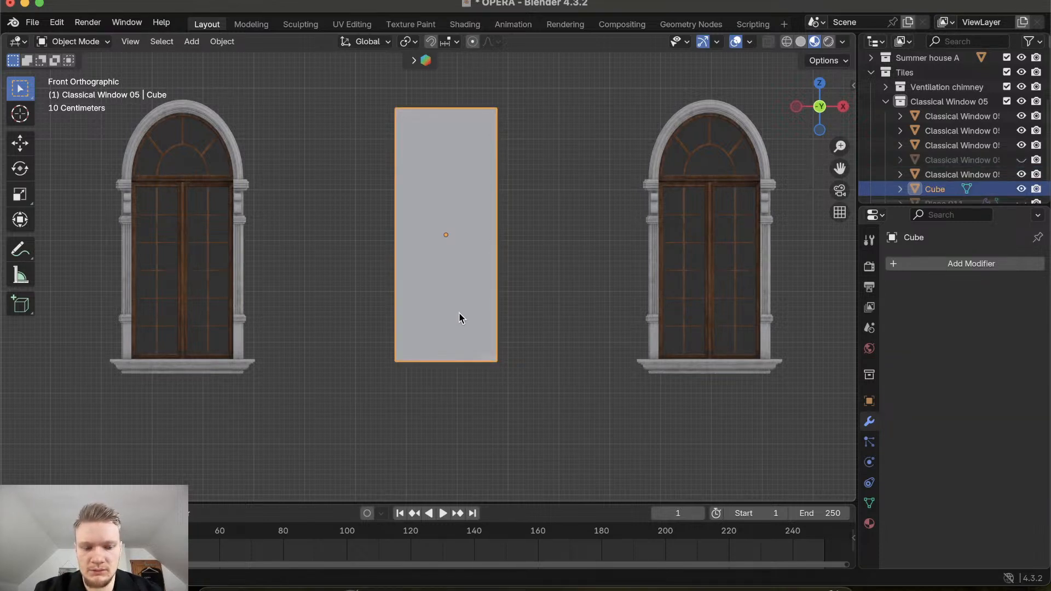
key(Tab)
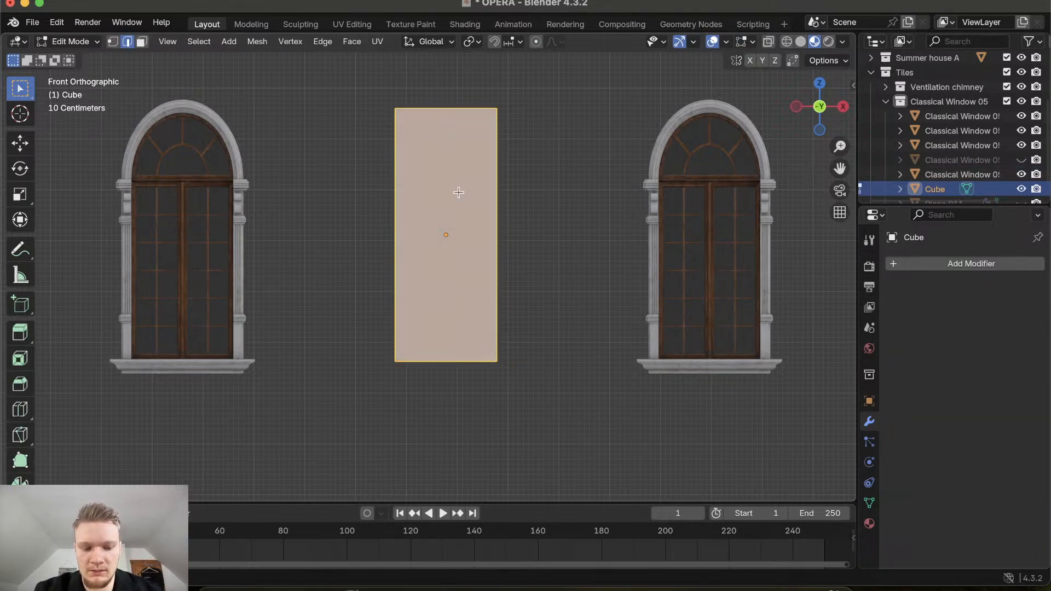
key(ctrl+r)
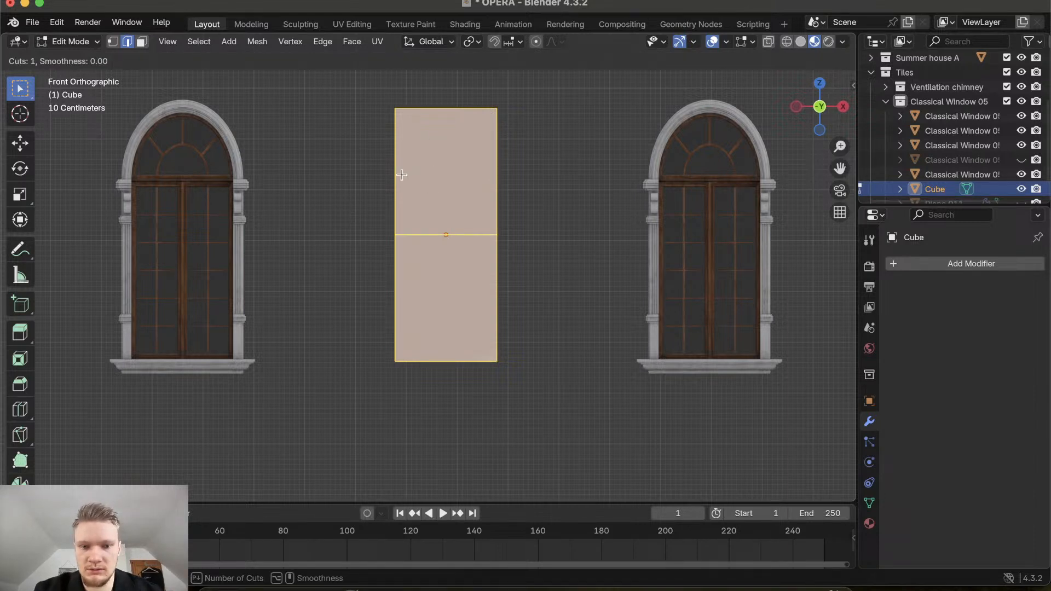
scroll(402, 174, up, 3)
scroll(402, 175, down, 2)
scroll(402, 175, down, 1)
click(402, 175)
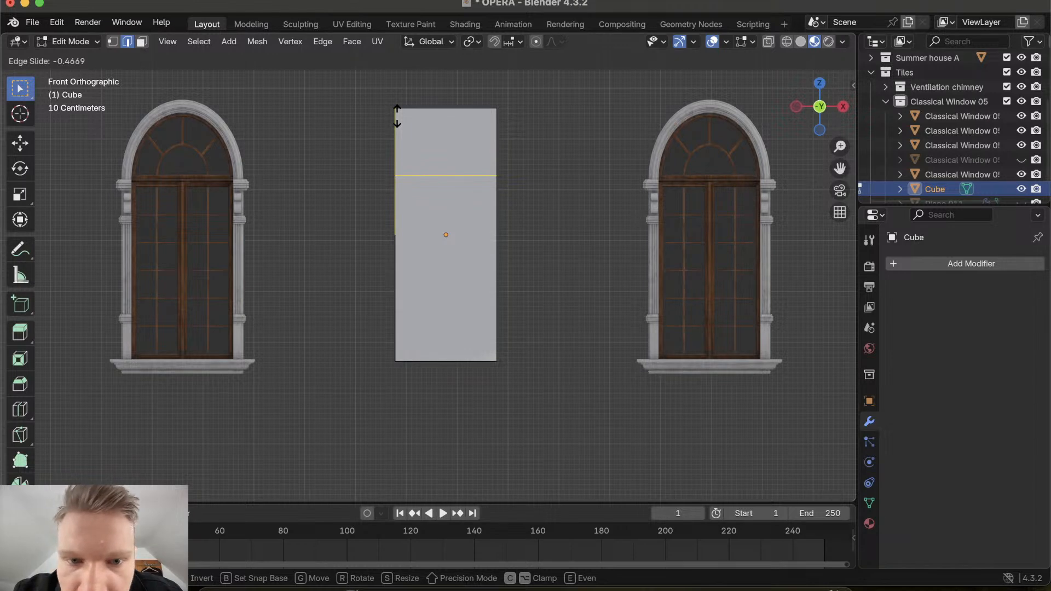
click(397, 115)
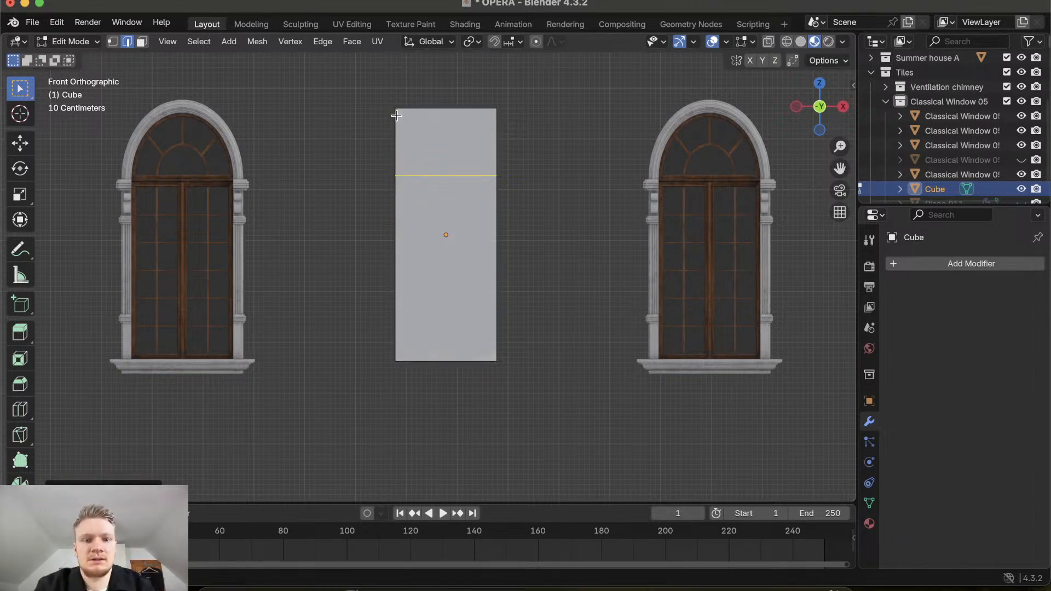
Add a horizontal loop cut across the middle of the cube's upper section, sliding it about 0.022
click(112, 42)
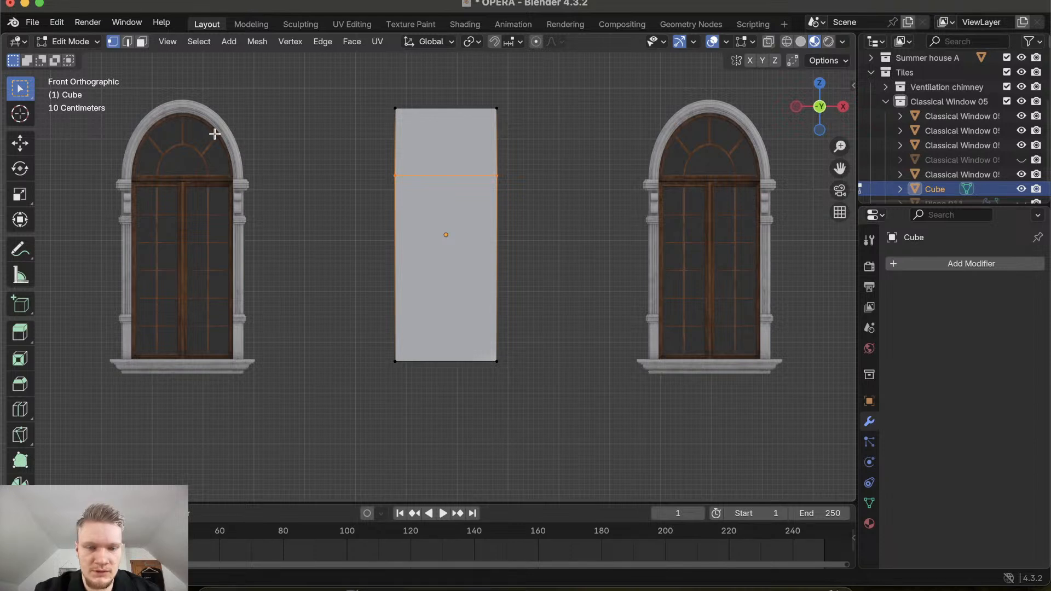
click(395, 111)
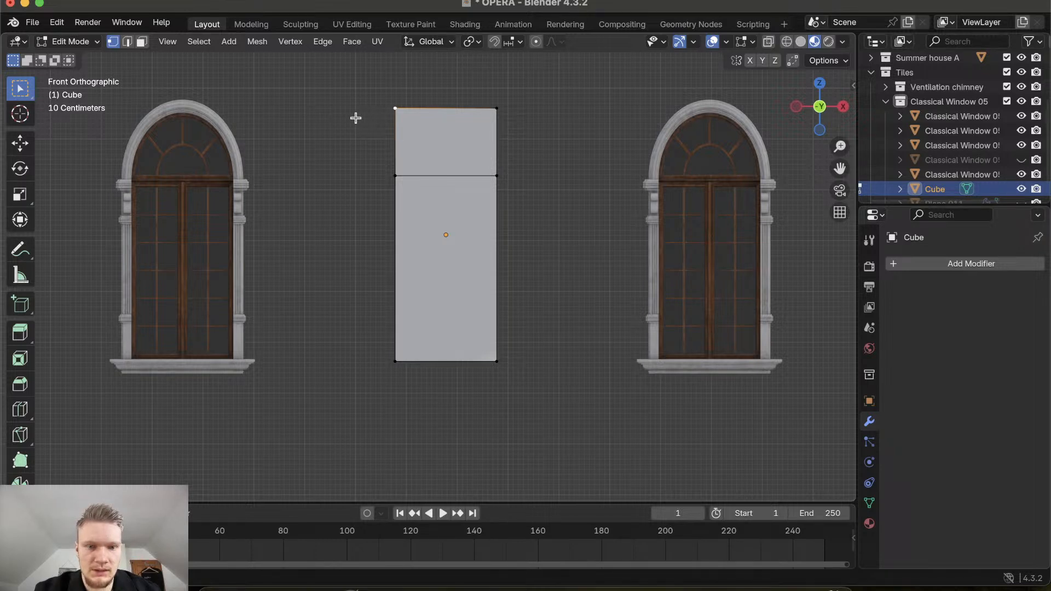
key(ctrl+r)
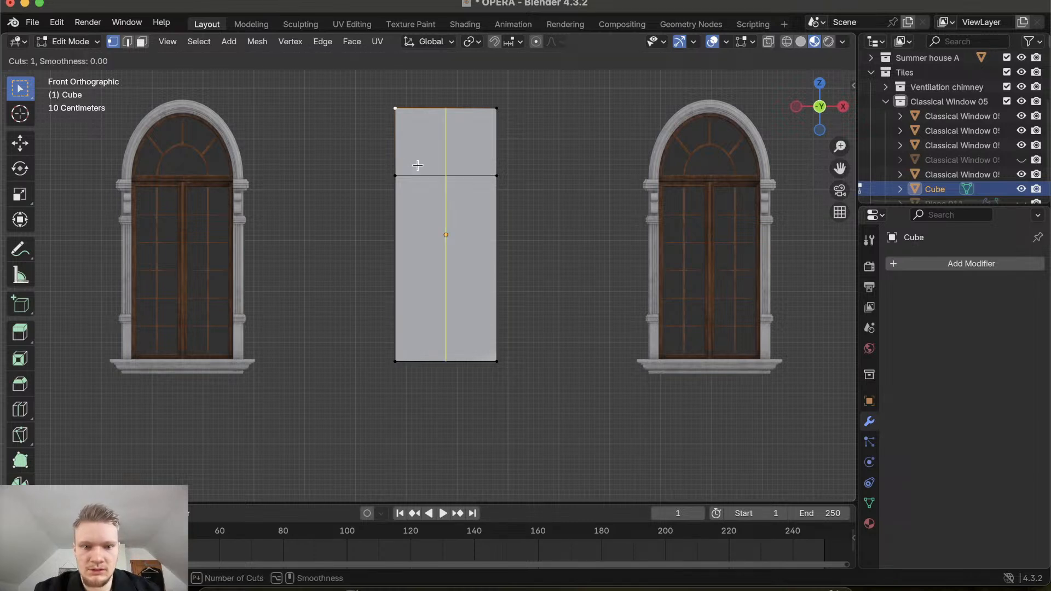
click(394, 139)
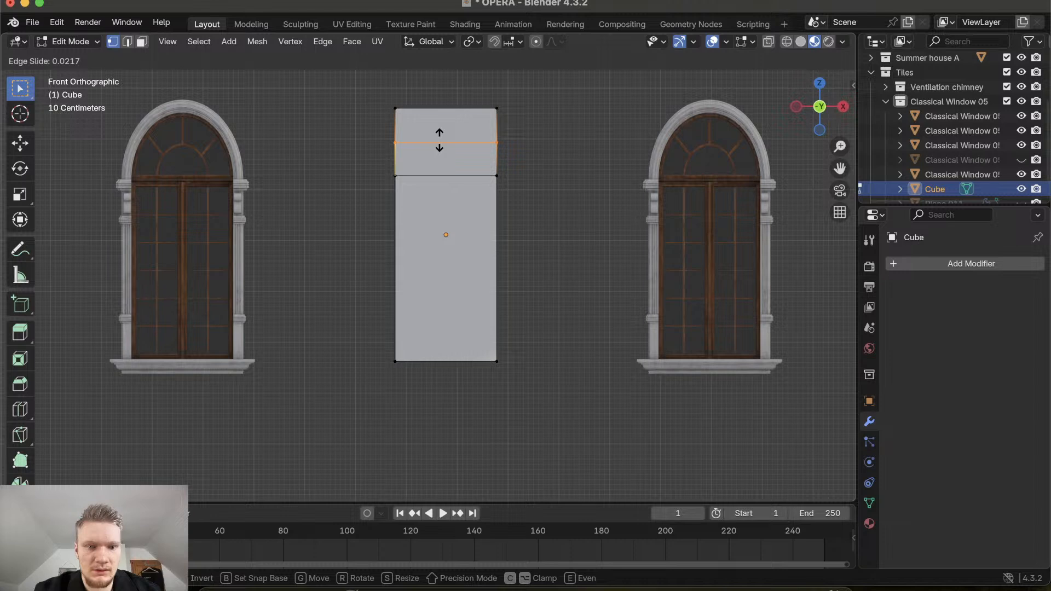
click(439, 140)
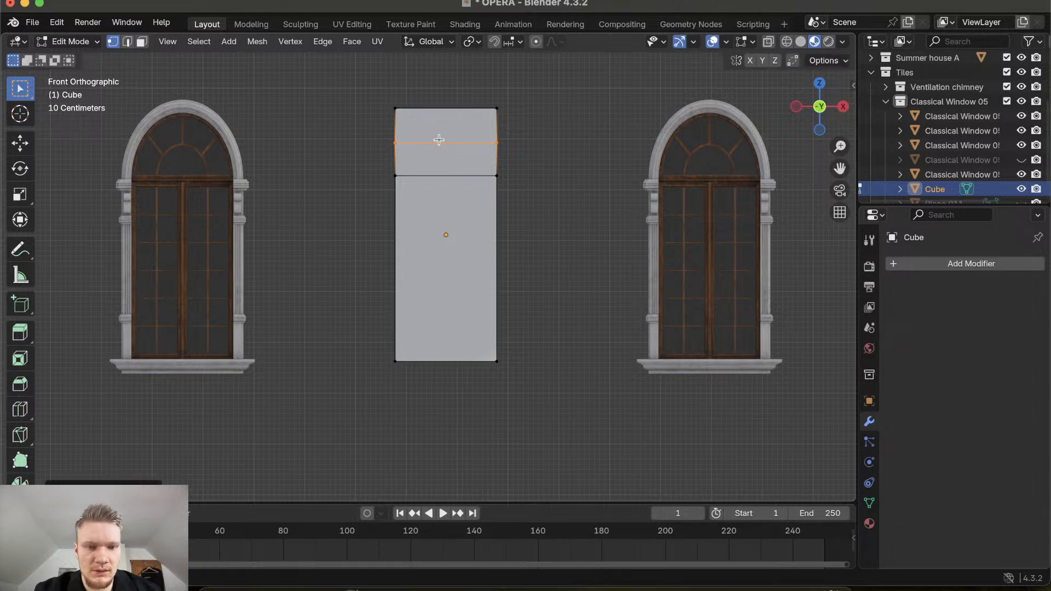
Add one vertical loop cut through the centre of the cube, keeping it at zero slide
scroll(433, 145, up, 6)
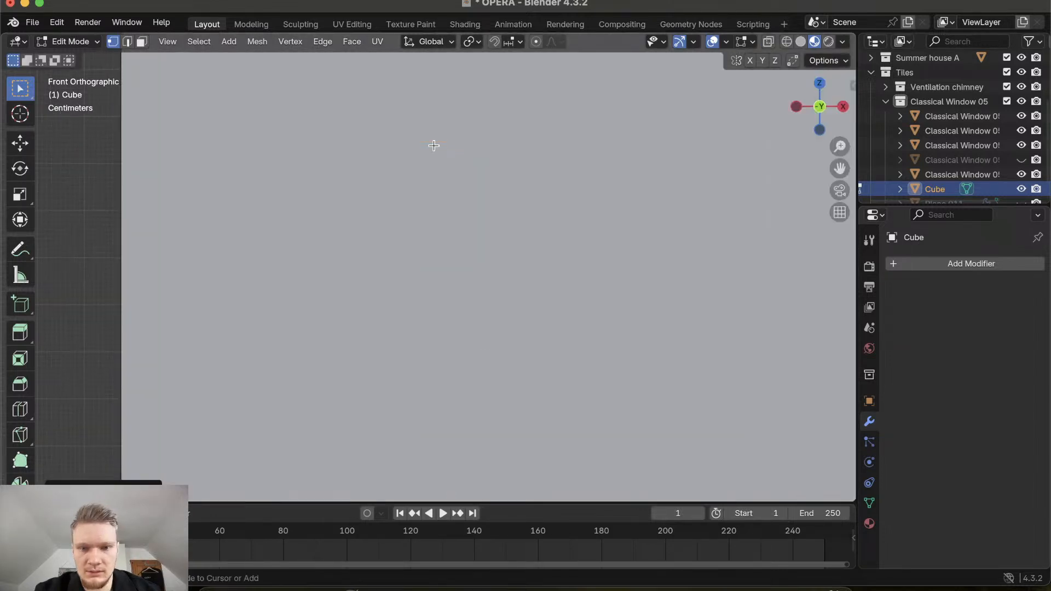
scroll(434, 145, down, 3)
scroll(433, 145, up, 5)
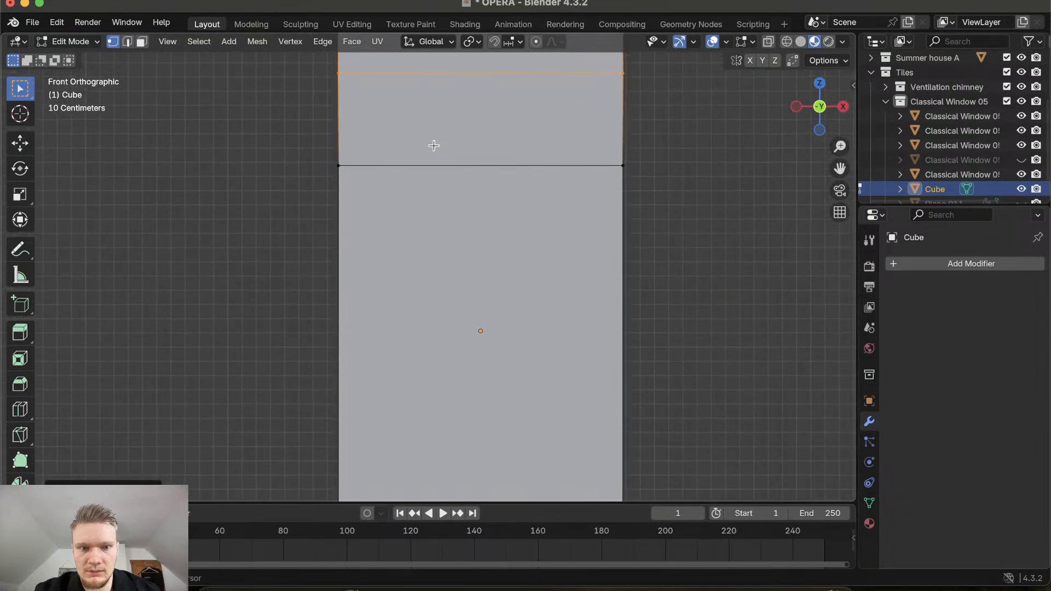
scroll(434, 145, down, 5)
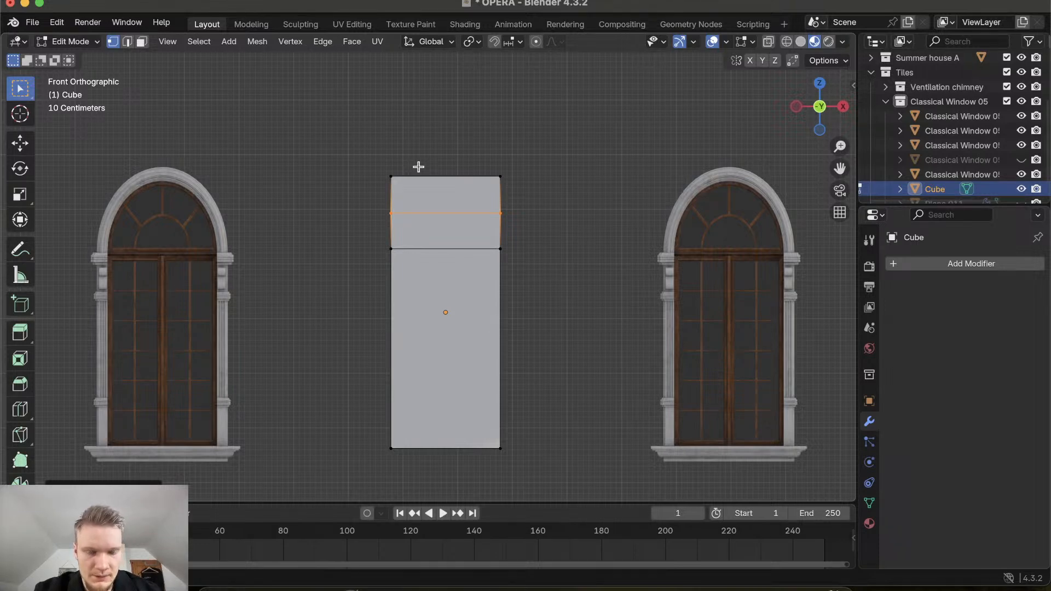
ctrl+scroll(415, 181, down, 2)
ctrl+scroll(415, 182, up, 2)
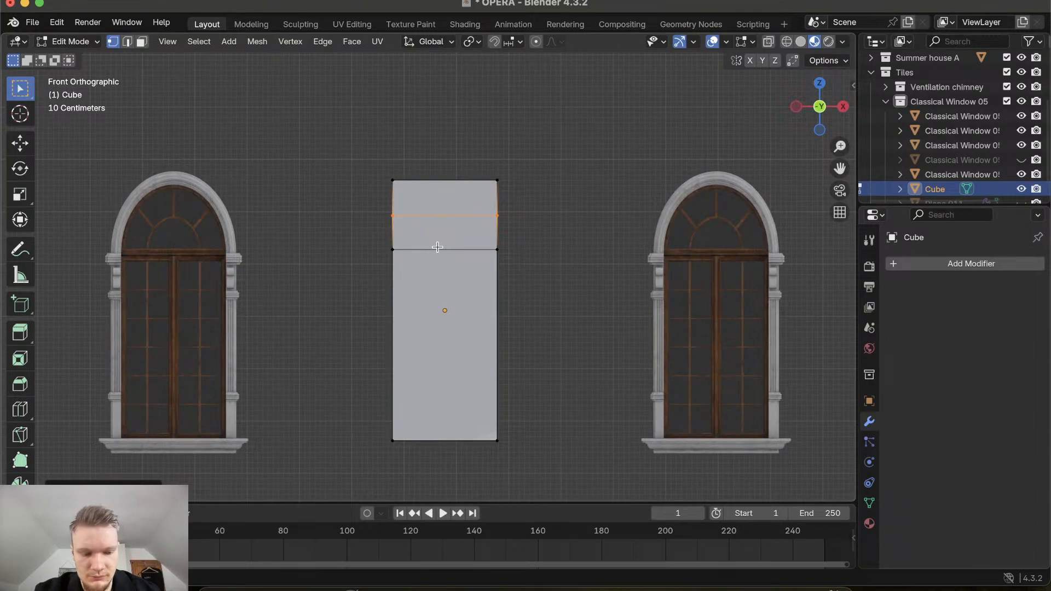
key(ctrl+r)
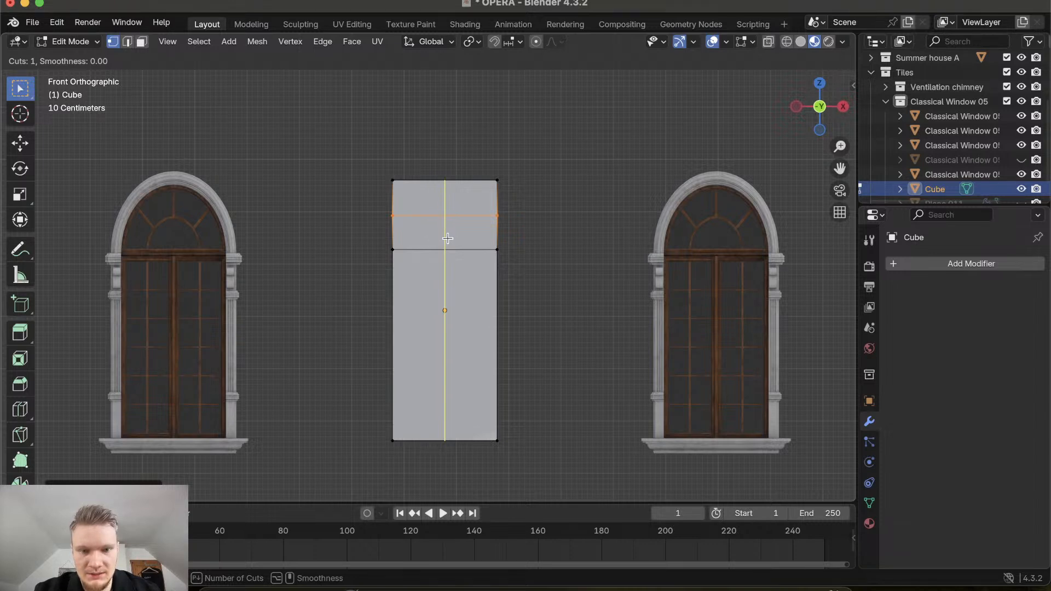
click(442, 240)
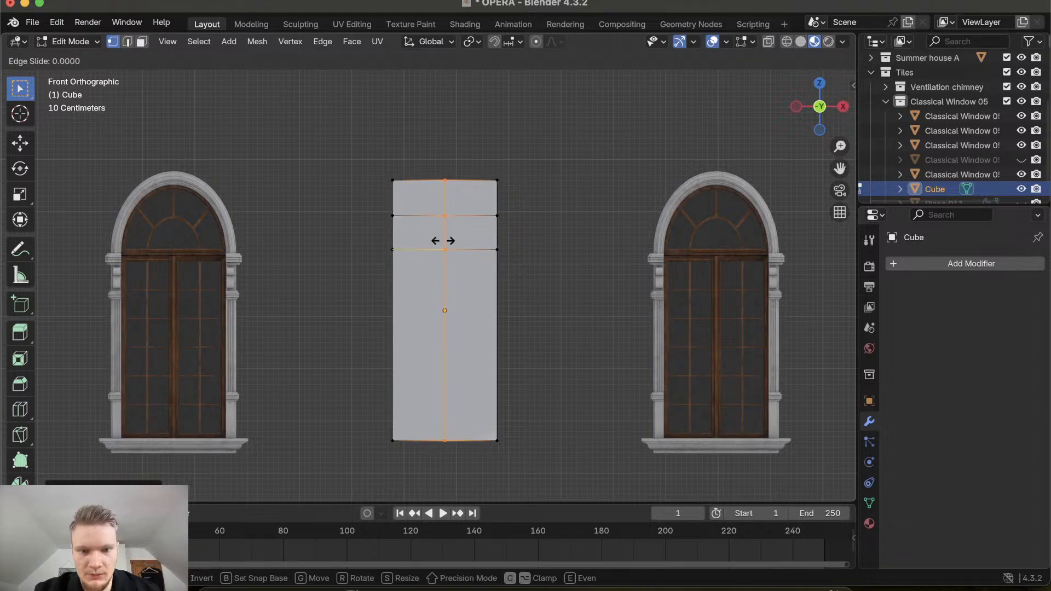
right_click(437, 292)
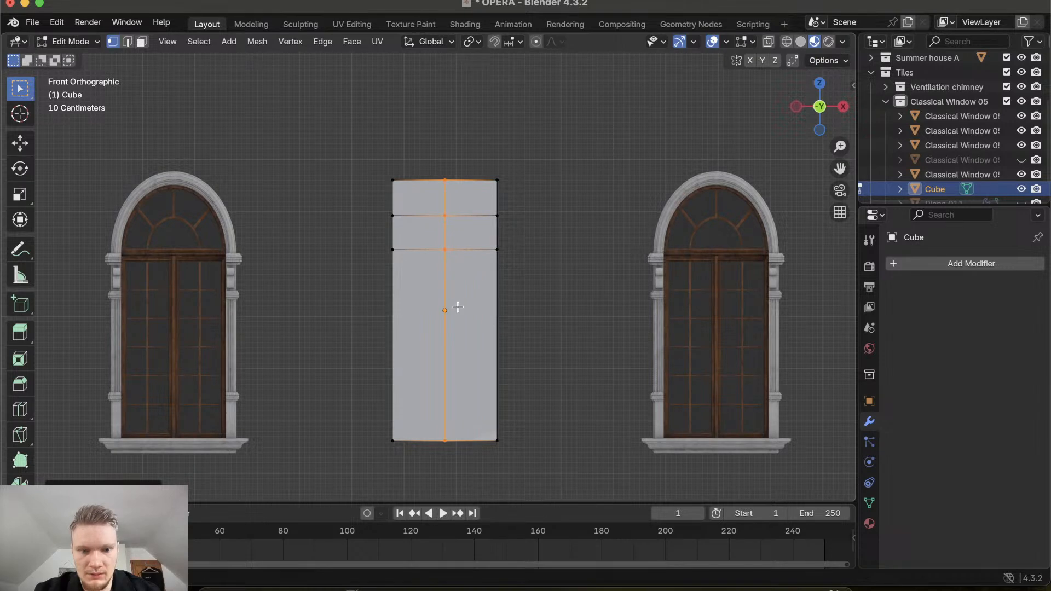
Delete the central vertical edge in the cube's tall lower section using the Edges option
click(127, 41)
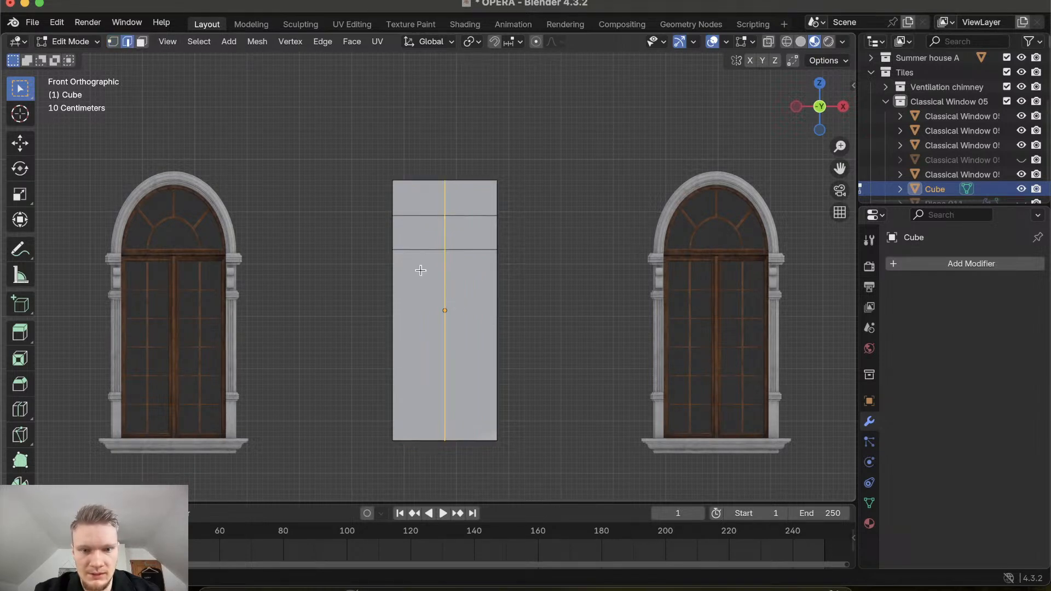
click(448, 291)
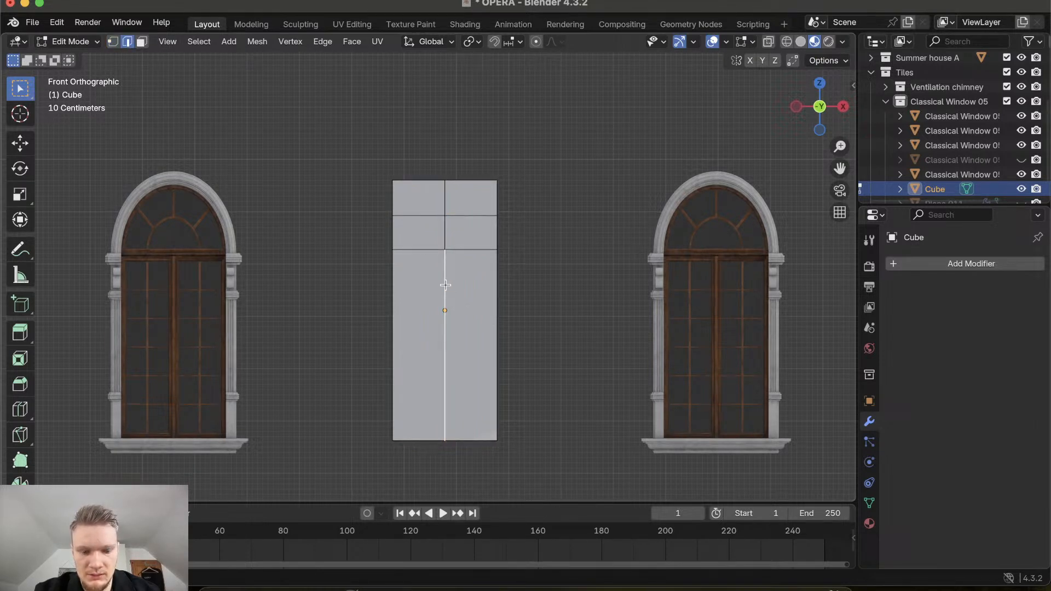
key(x)
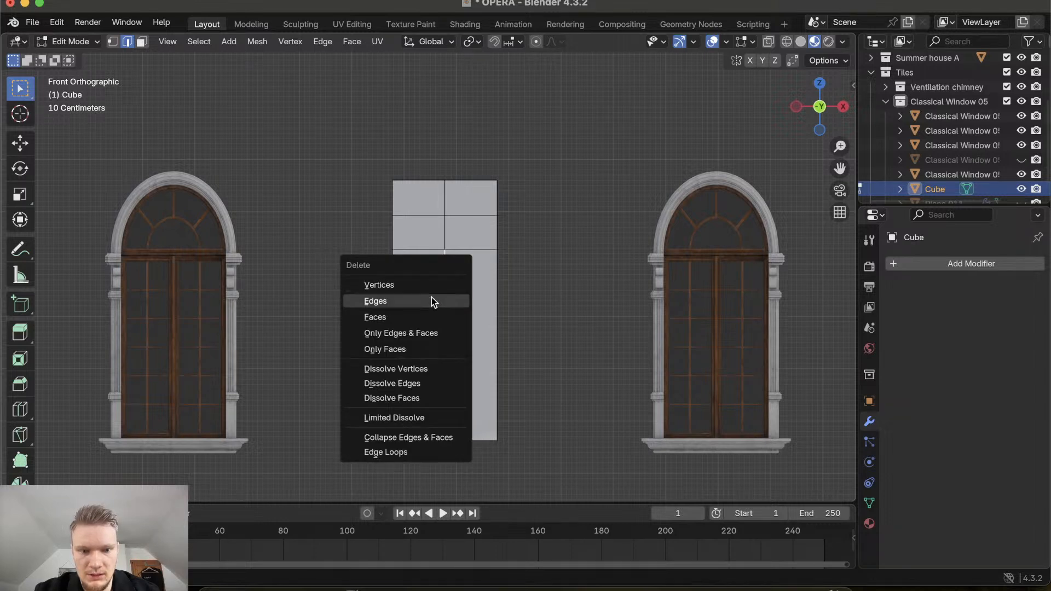
click(432, 300)
Try to delete the central edge at the back of the cube's lower section, and undo that deletion
click(445, 278)
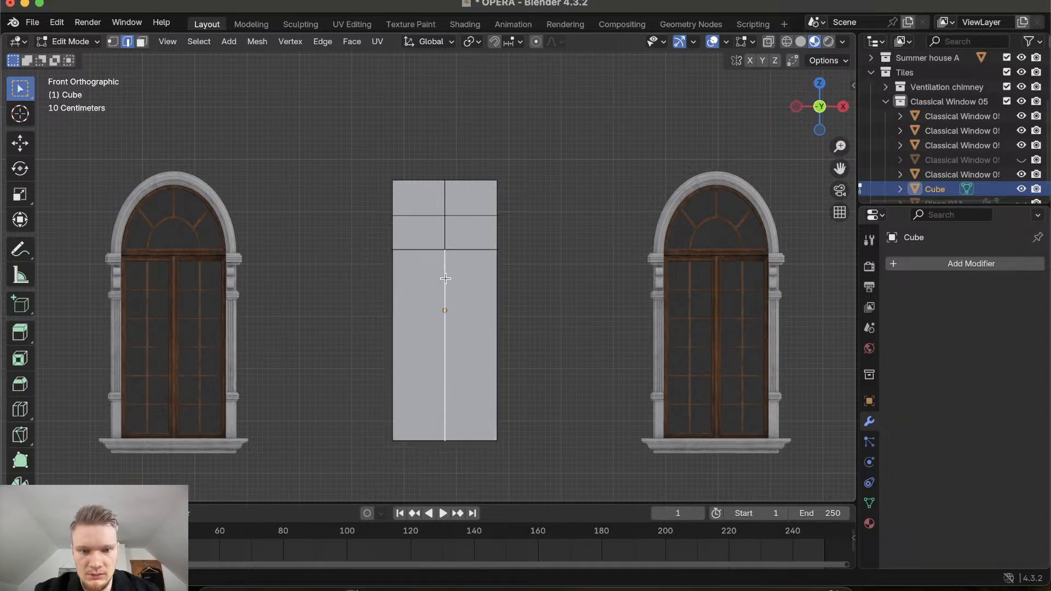
key(x)
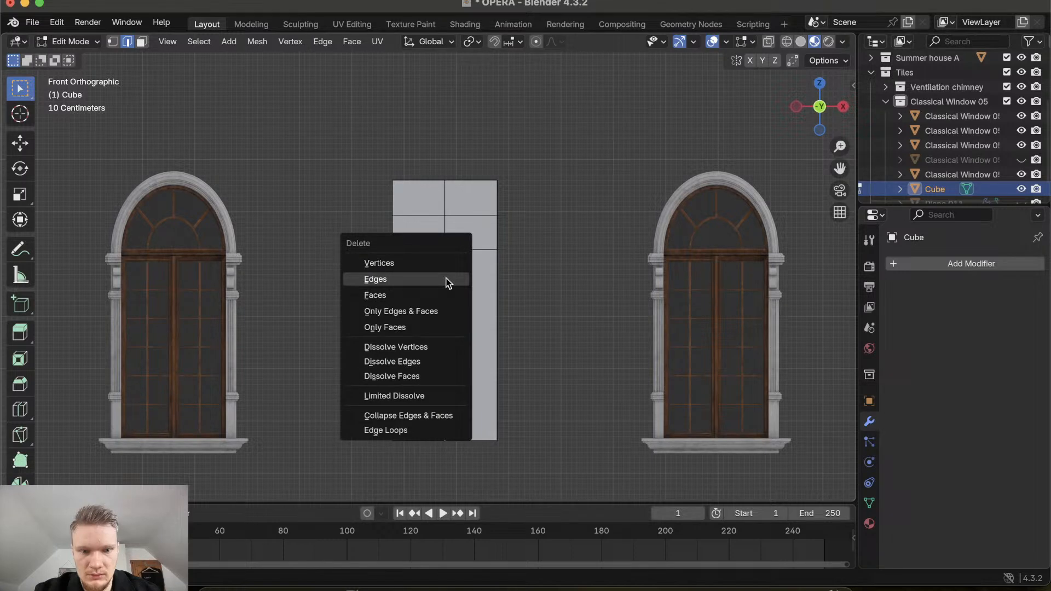
click(448, 281)
key(super+z)
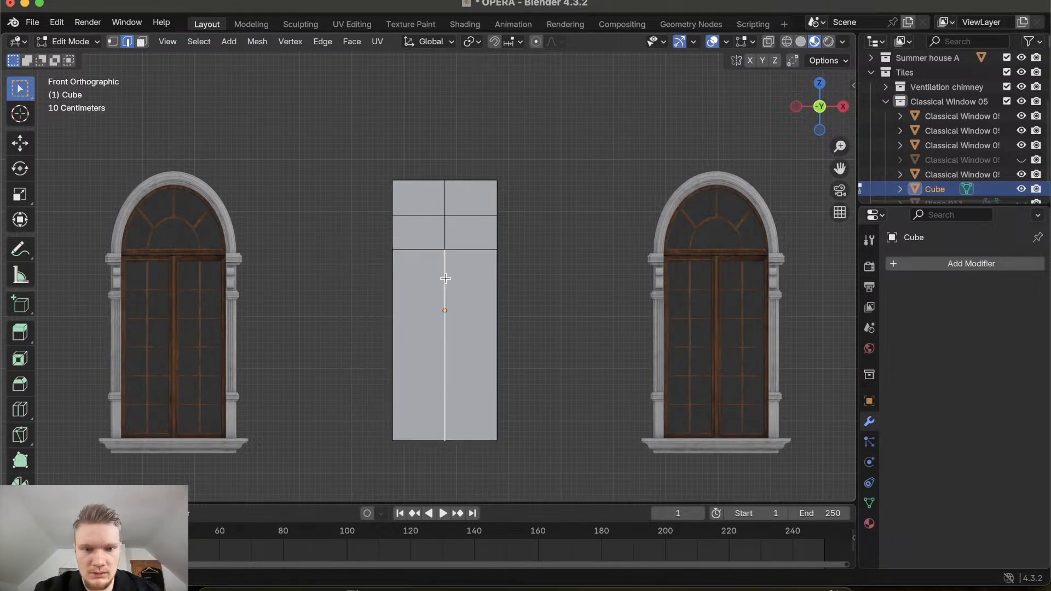
Move the whole cube in Object Mode along the global Y axis, out towards the arched windows
middle_drag(445, 279, 445, 278)
middle_drag(558, 219, 558, 218)
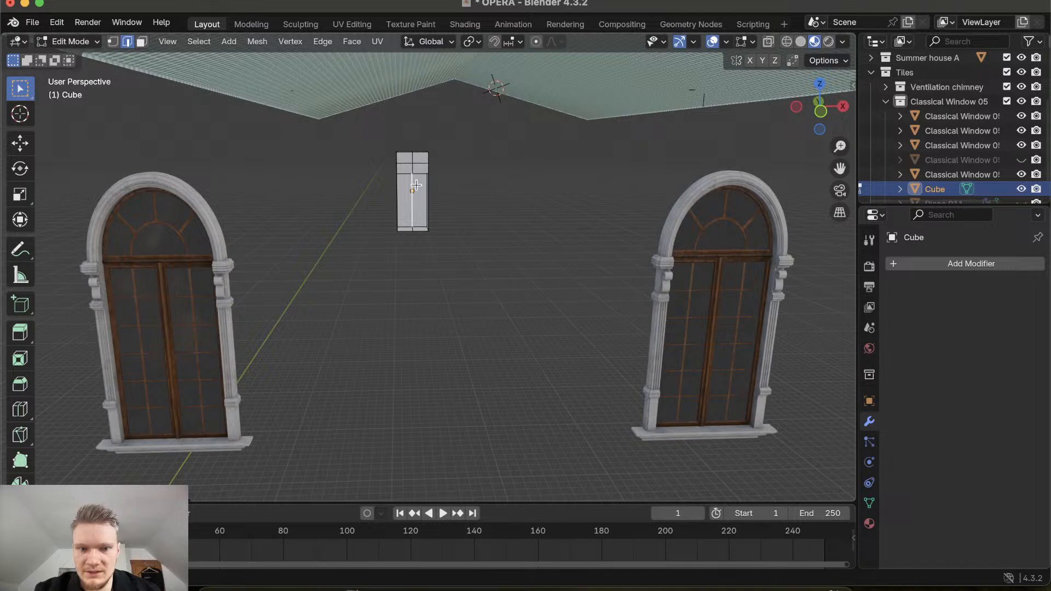
key(Tab)
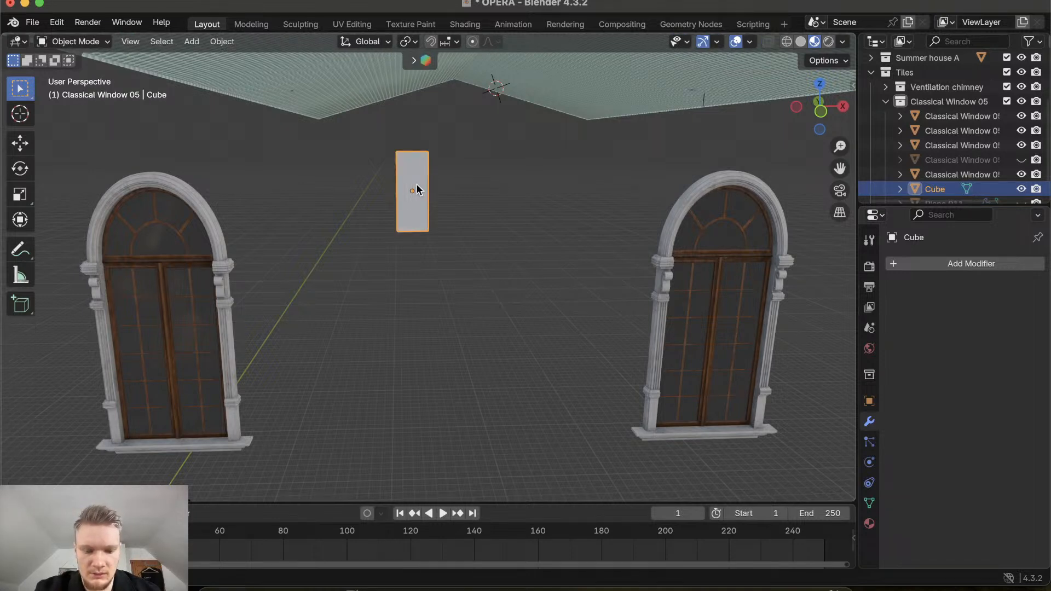
key(g)
key(x)
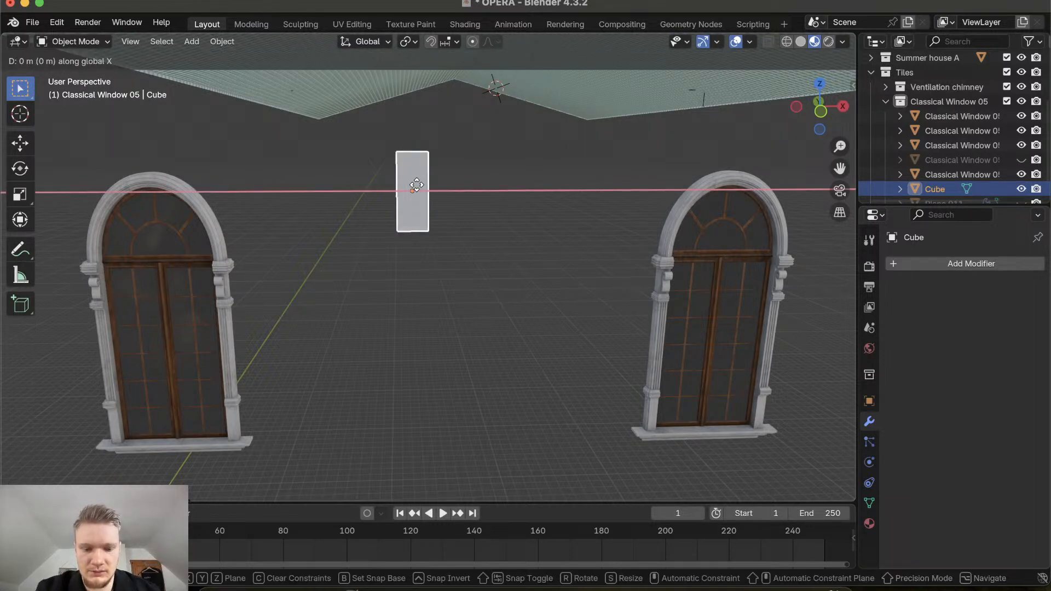
key(y)
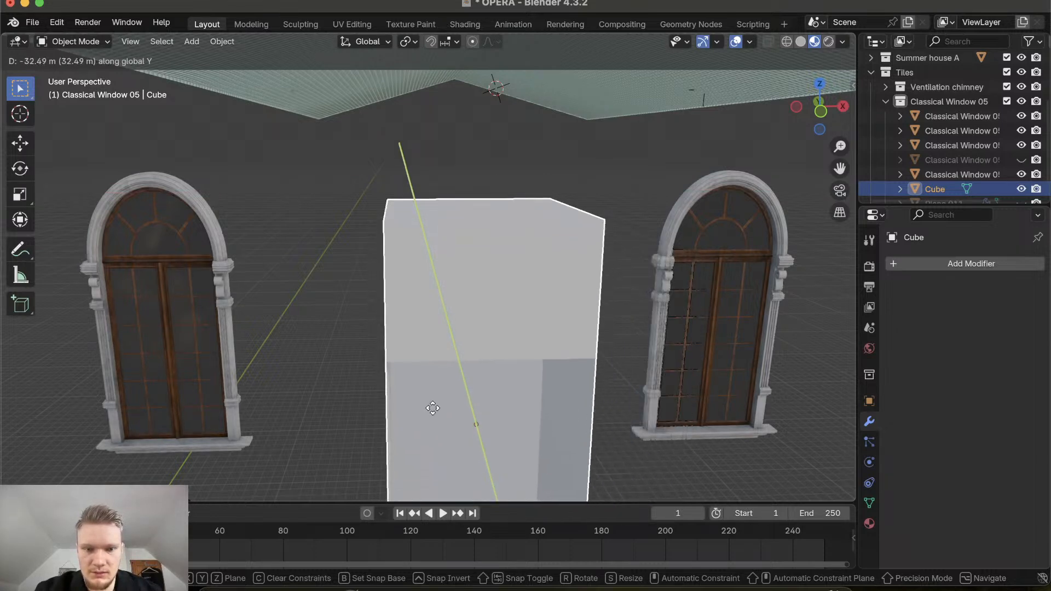
click(425, 322)
Examine the cube from several angles and from the back and front to check its open lower section
scroll(425, 322, up, 5)
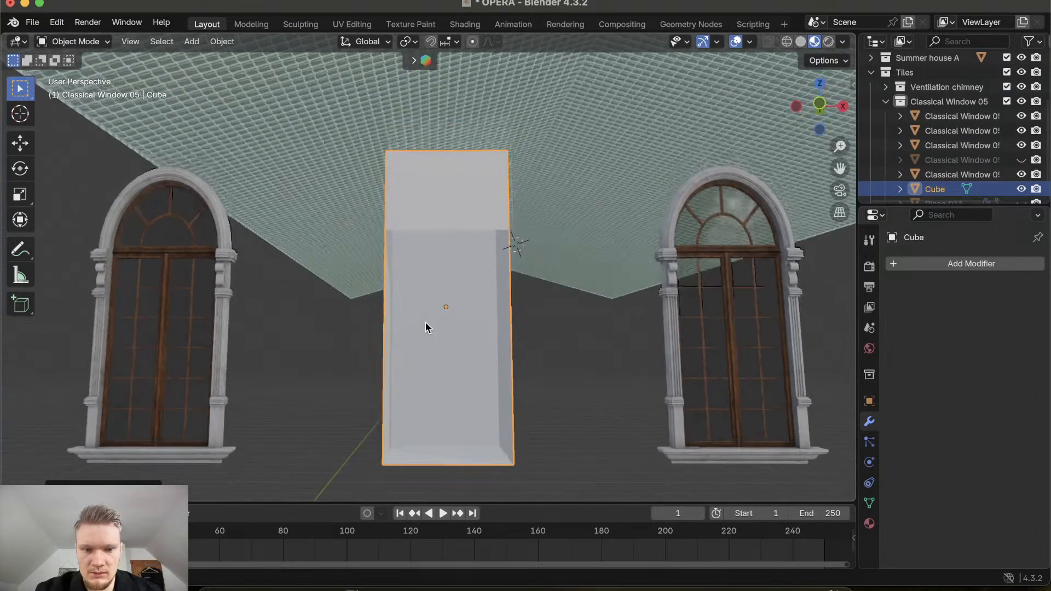
scroll(425, 322, right, 10)
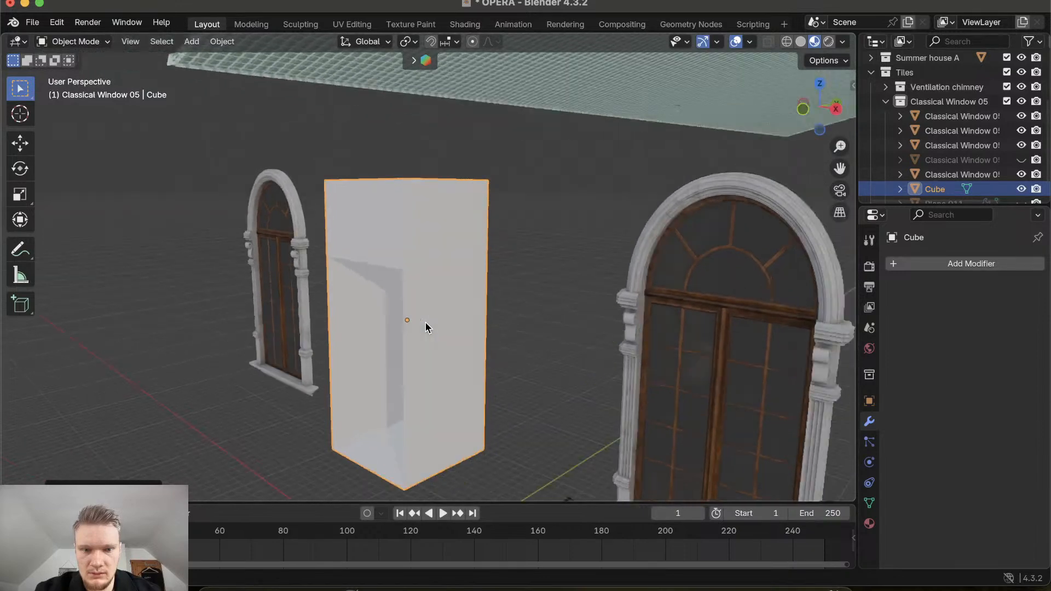
scroll(426, 322, left, 15)
scroll(426, 322, left, 8)
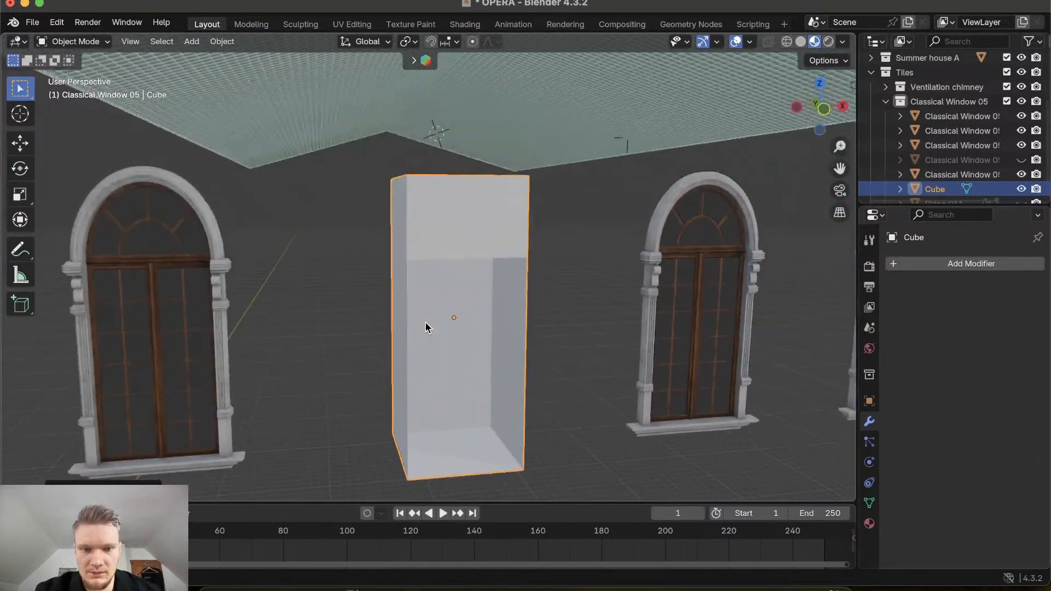
scroll(425, 321, right, 12)
scroll(425, 322, left, 5)
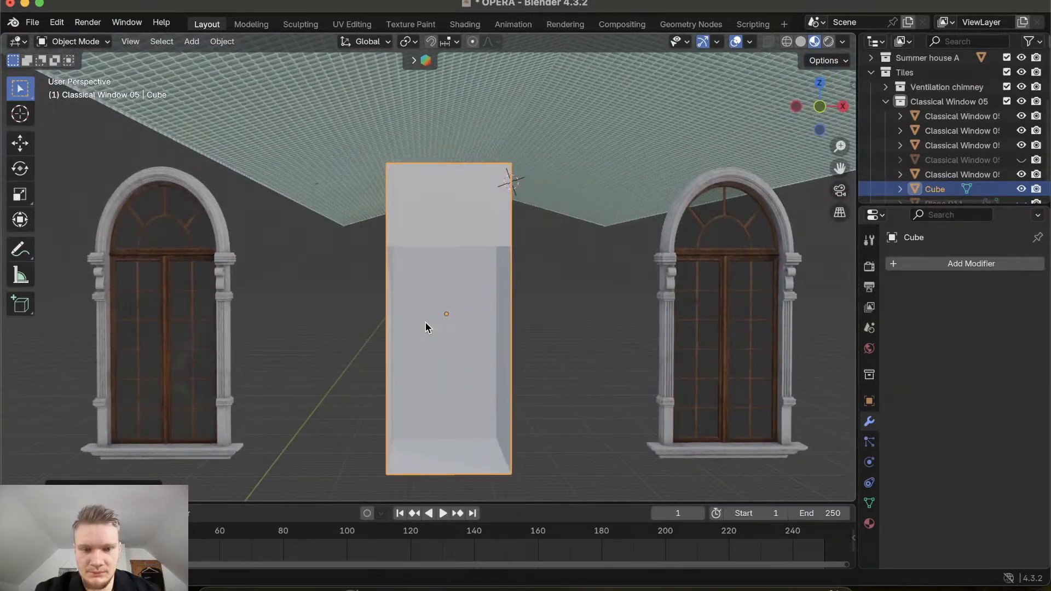
click(820, 106)
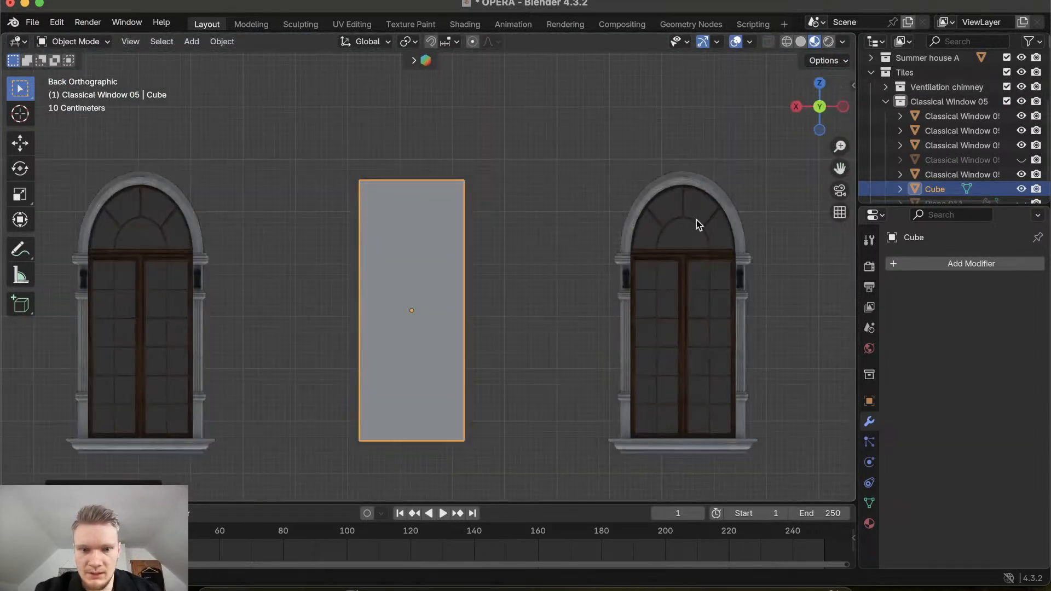
click(820, 106)
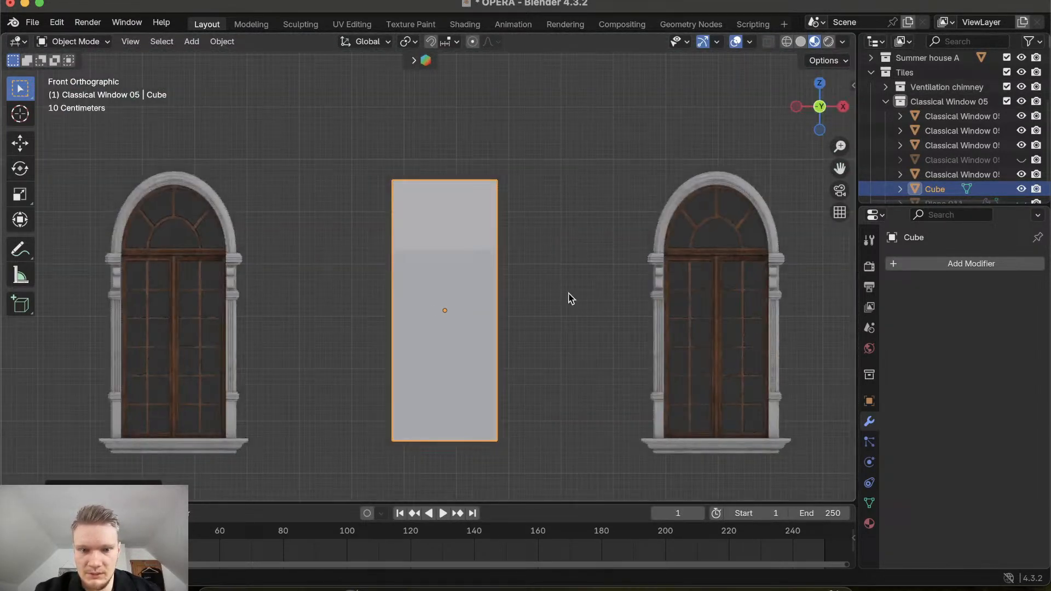
Examine the cube's remaining edges and its position relative to the arched windows and the roof, from the front and in perspective
key(Tab)
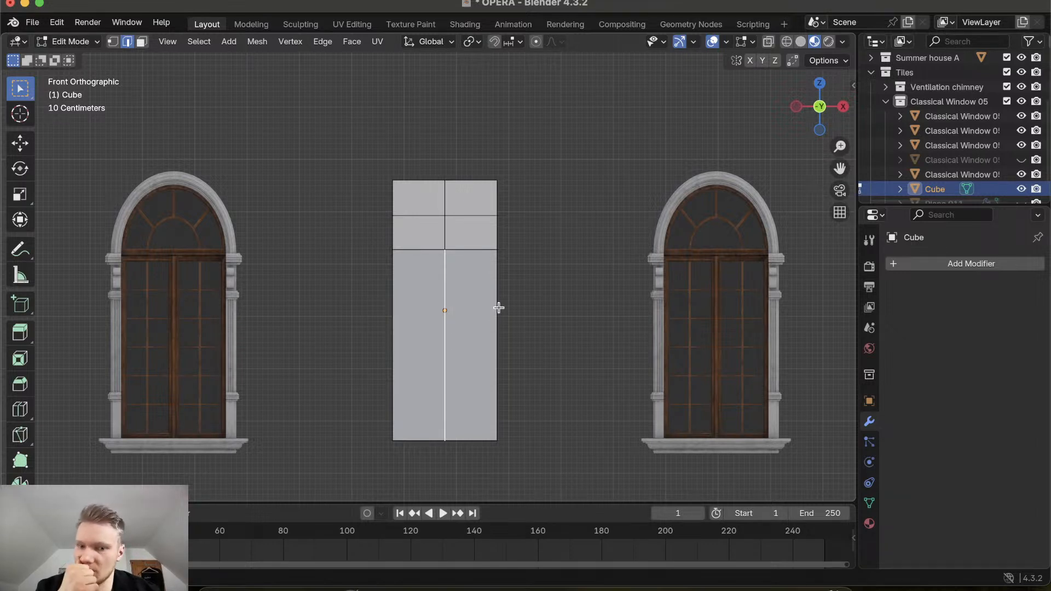
key(Tab)
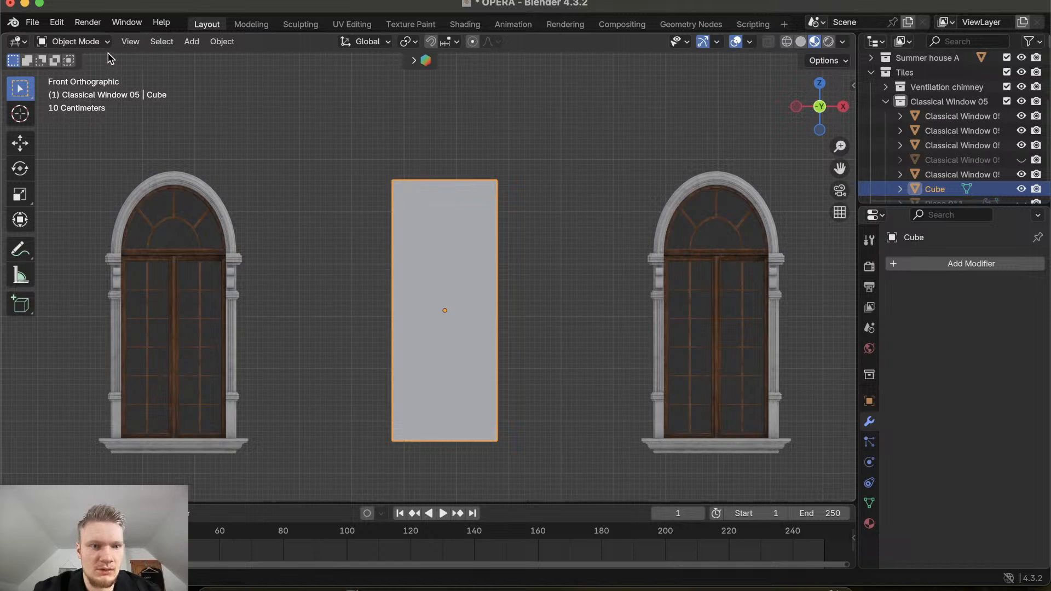
key(Tab)
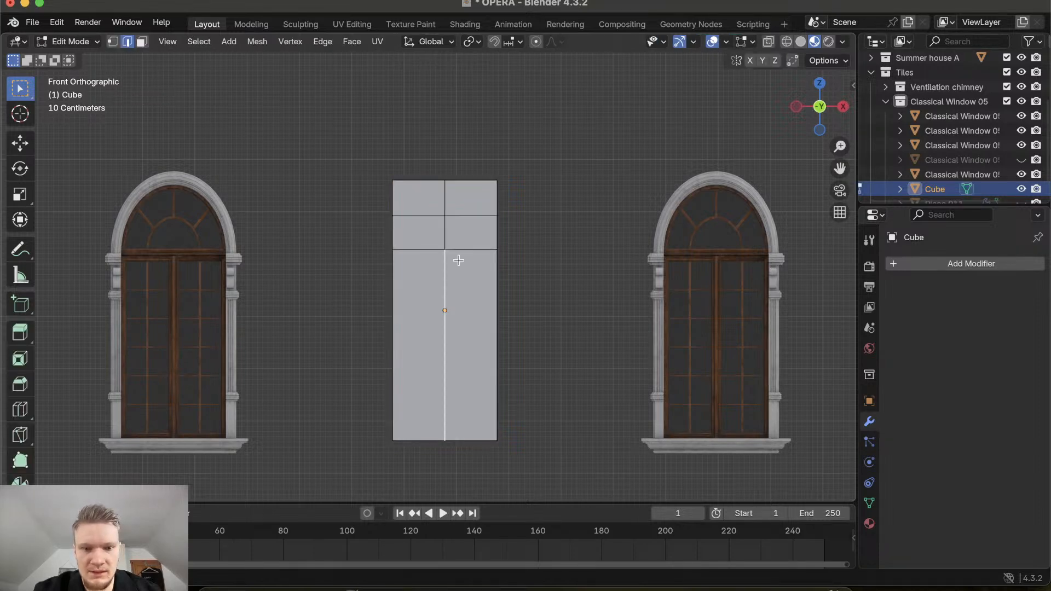
shift+scroll(453, 310, left, 3)
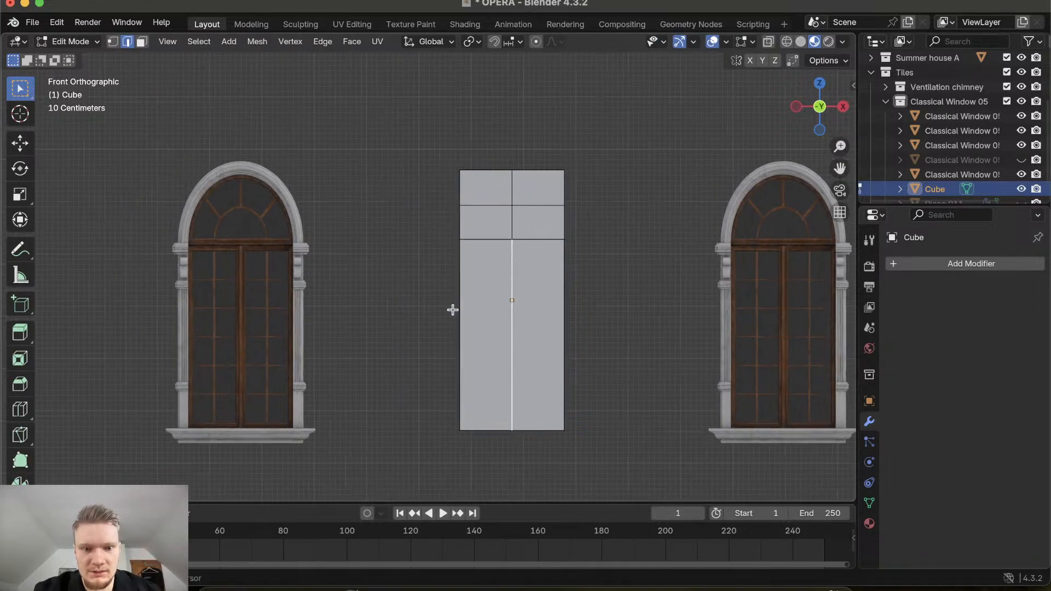
scroll(453, 310, left, 5)
scroll(453, 310, right, 3)
scroll(453, 310, right, 1)
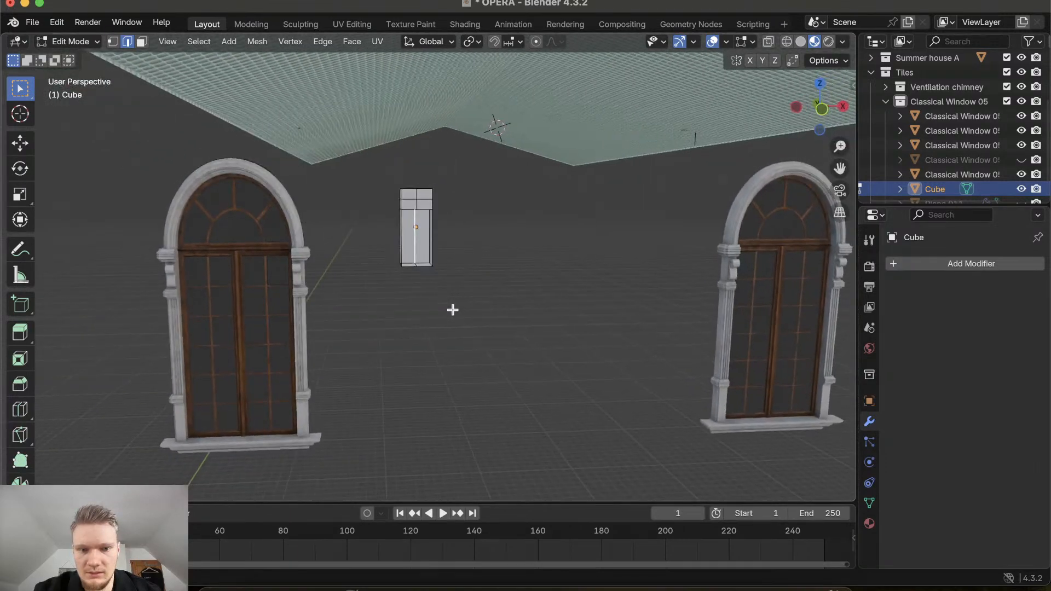
scroll(453, 309, left, 8)
scroll(453, 310, right, 4)
scroll(453, 310, right, 4)
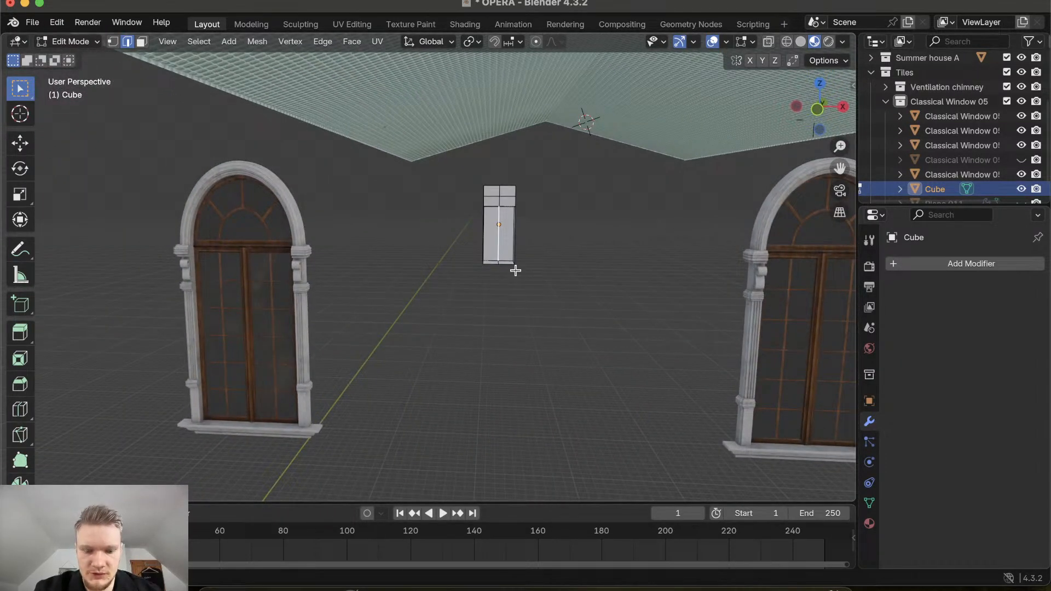
key(g)
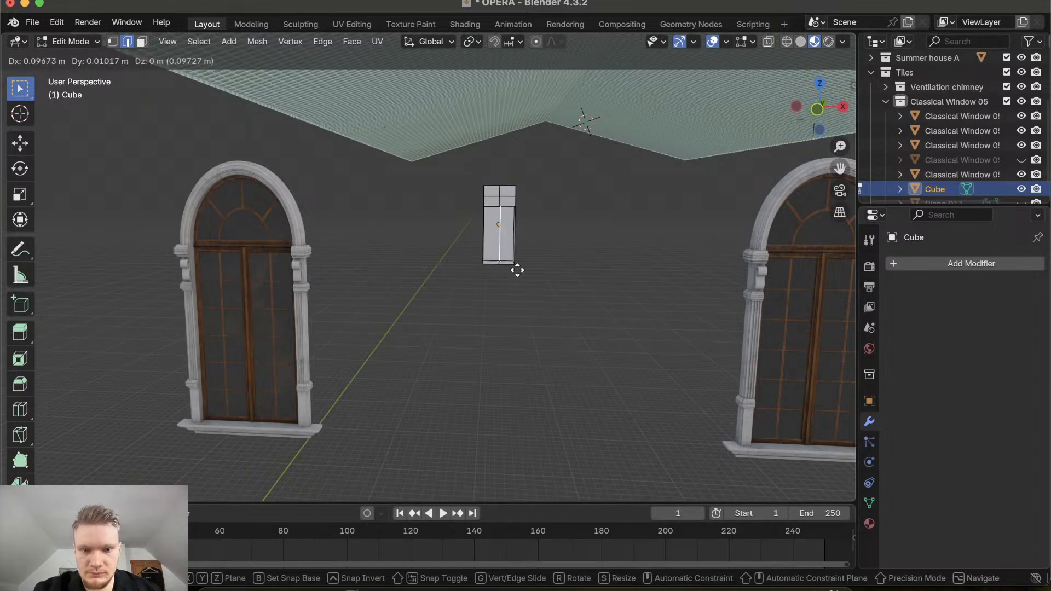
key(Escape)
ctrl+scroll(540, 255, up, 5)
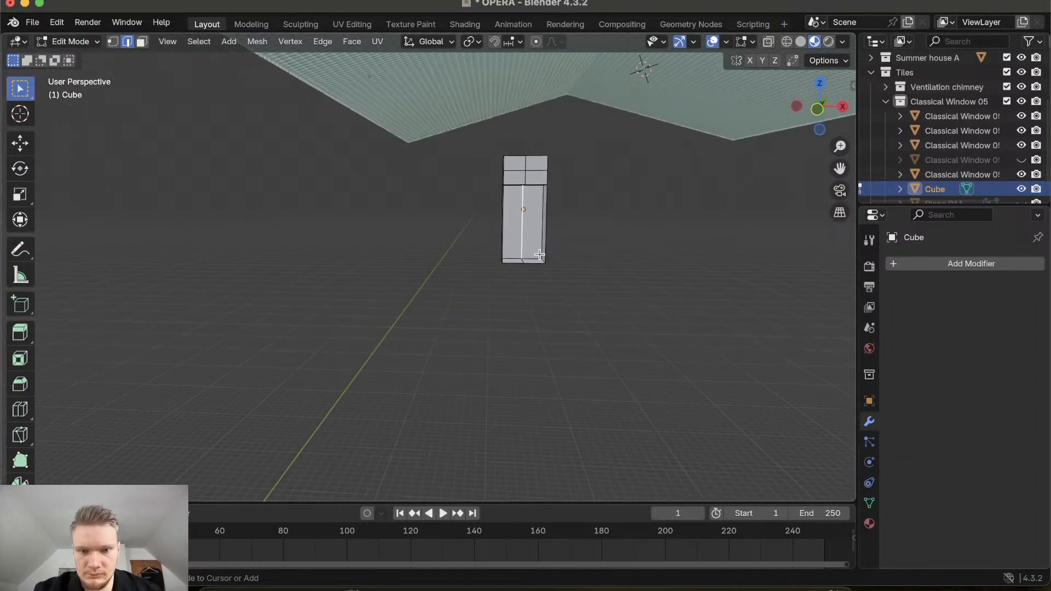
scroll(539, 255, down, 3)
scroll(540, 254, down, 10)
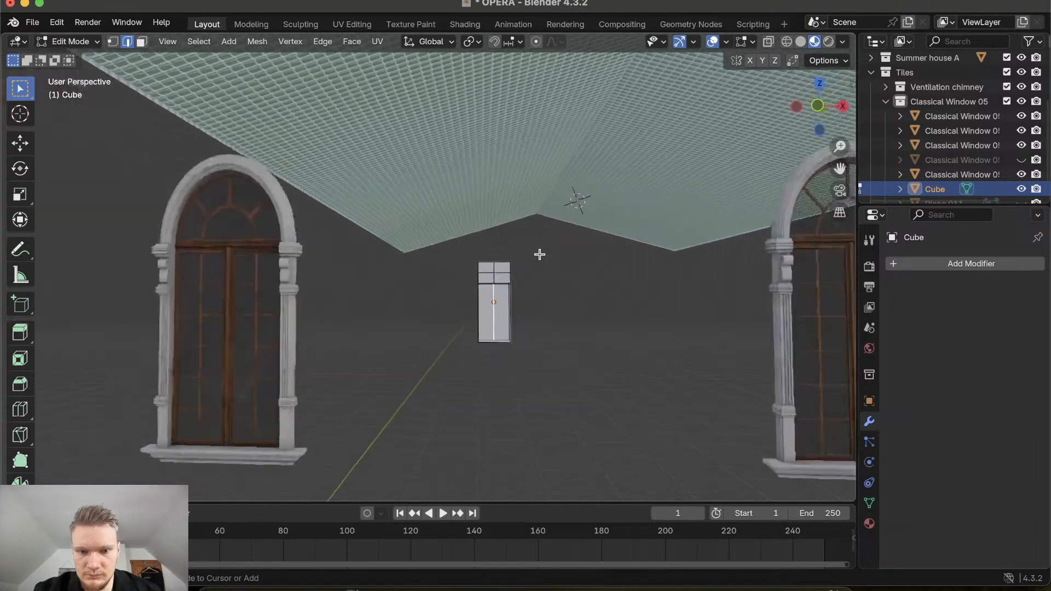
scroll(540, 254, up, 4)
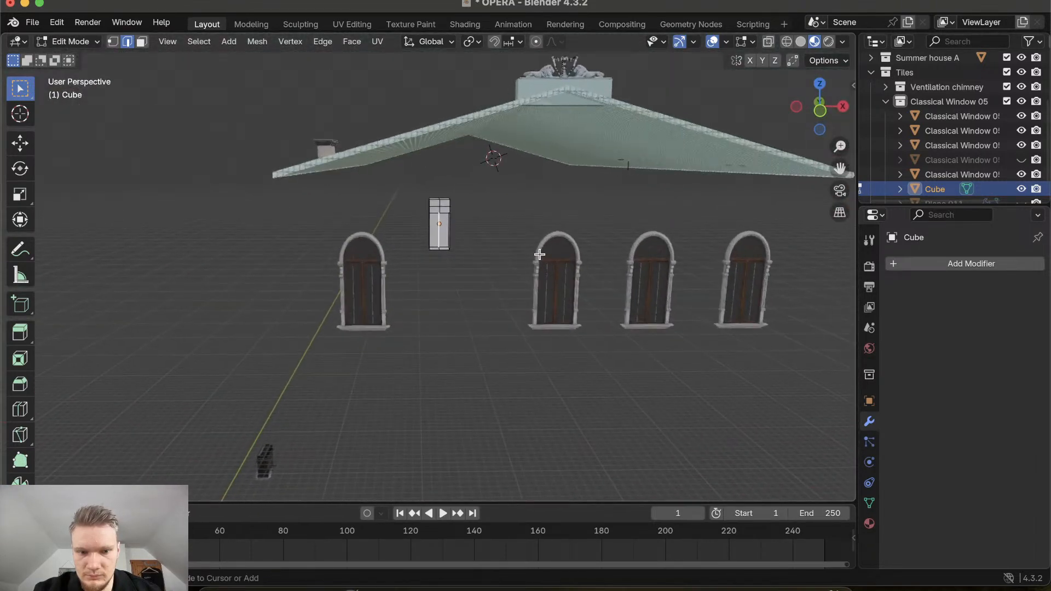
ctrl+scroll(540, 254, down, 5)
scroll(540, 255, up, 6)
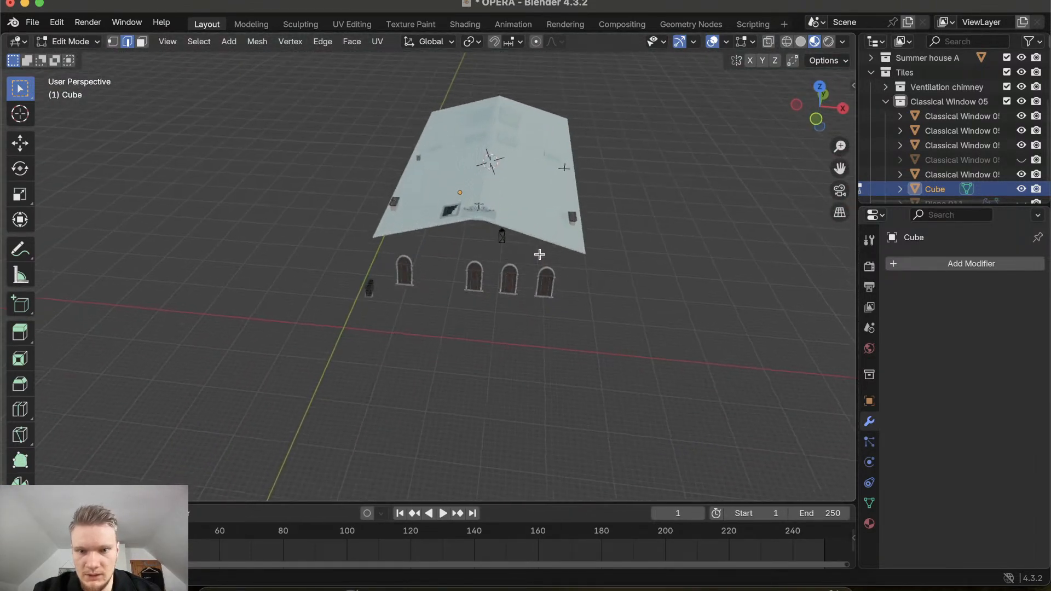
scroll(540, 254, down, 6)
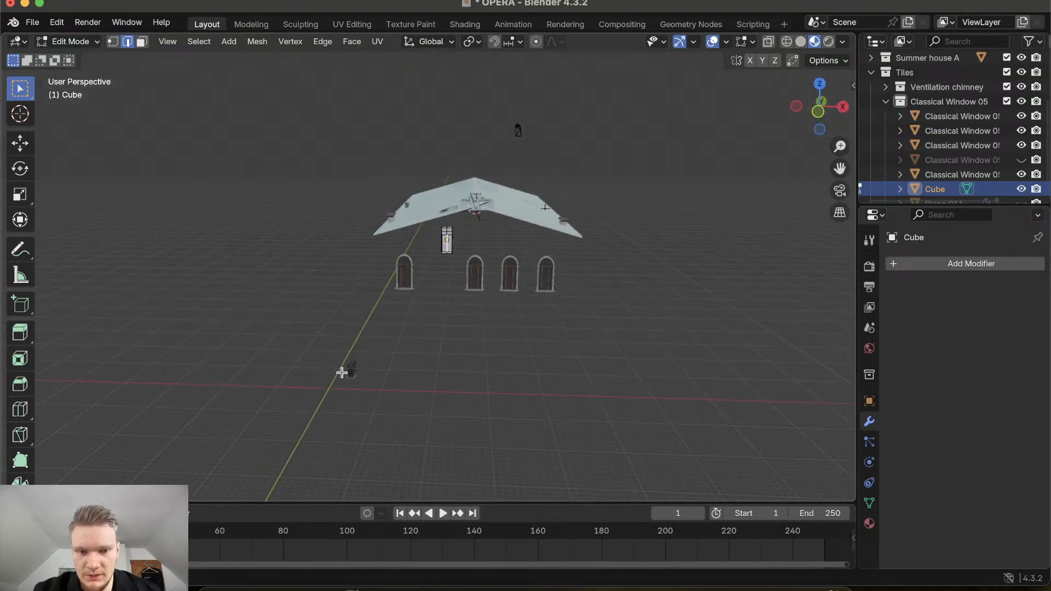
Raise the stray chimney in Object Mode along the global Z axis to roof height and shift it along X over the roof
key(Tab)
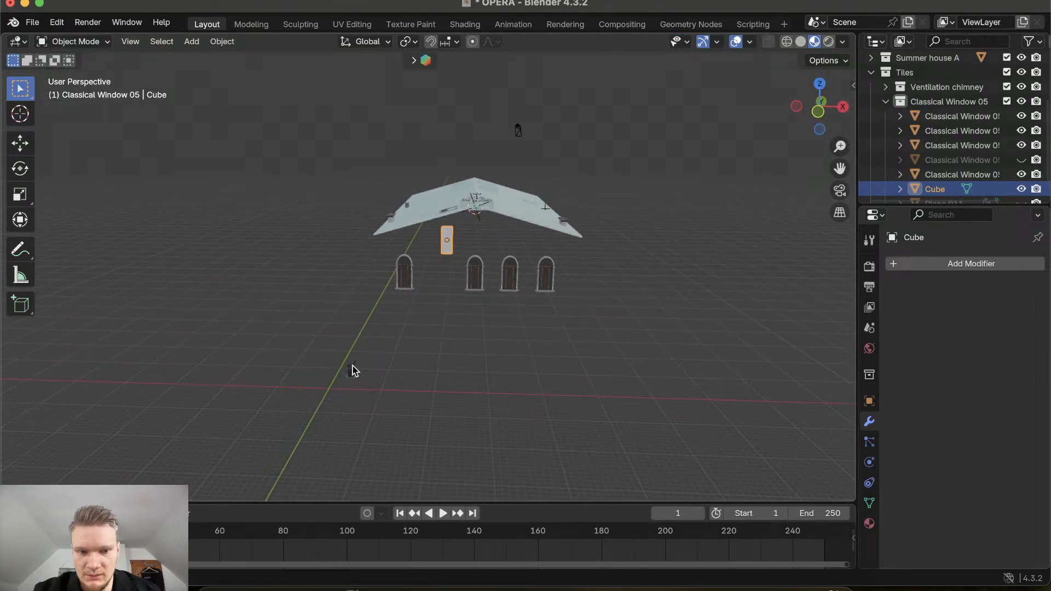
click(352, 371)
key(g)
key(z)
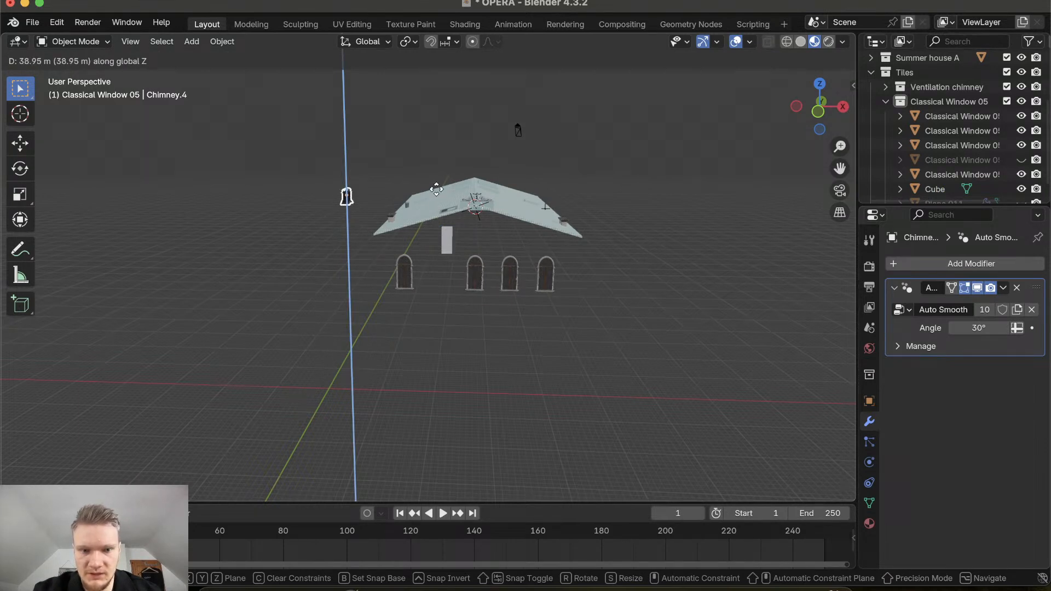
key(z)
key(x)
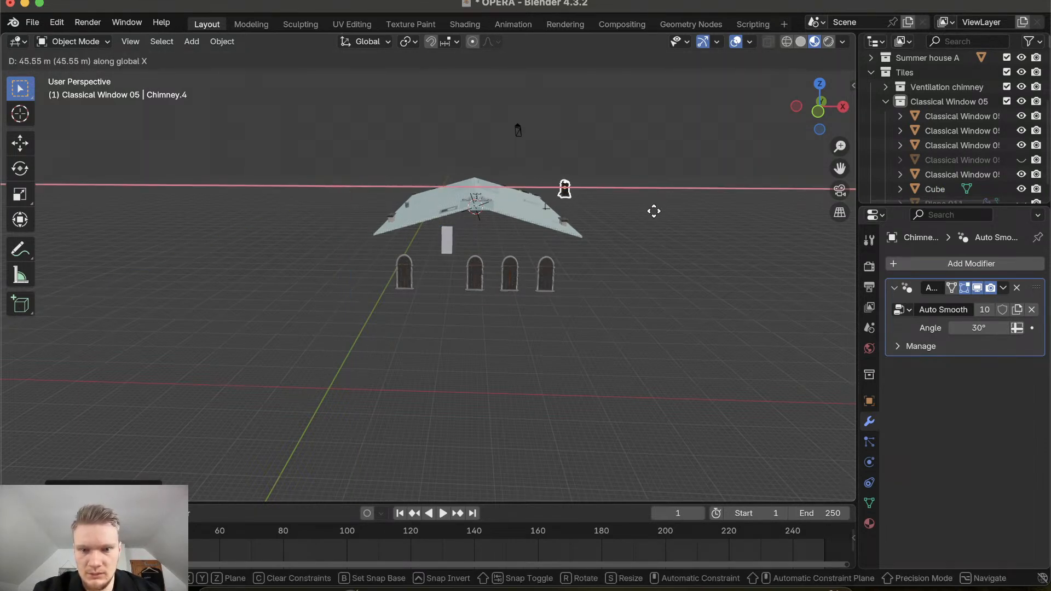
click(625, 212)
Lower the chimney along Z onto the roof slope and slide it along Y towards the middle of the roof
scroll(626, 212, up, 8)
shift+scroll(625, 212, left, 5)
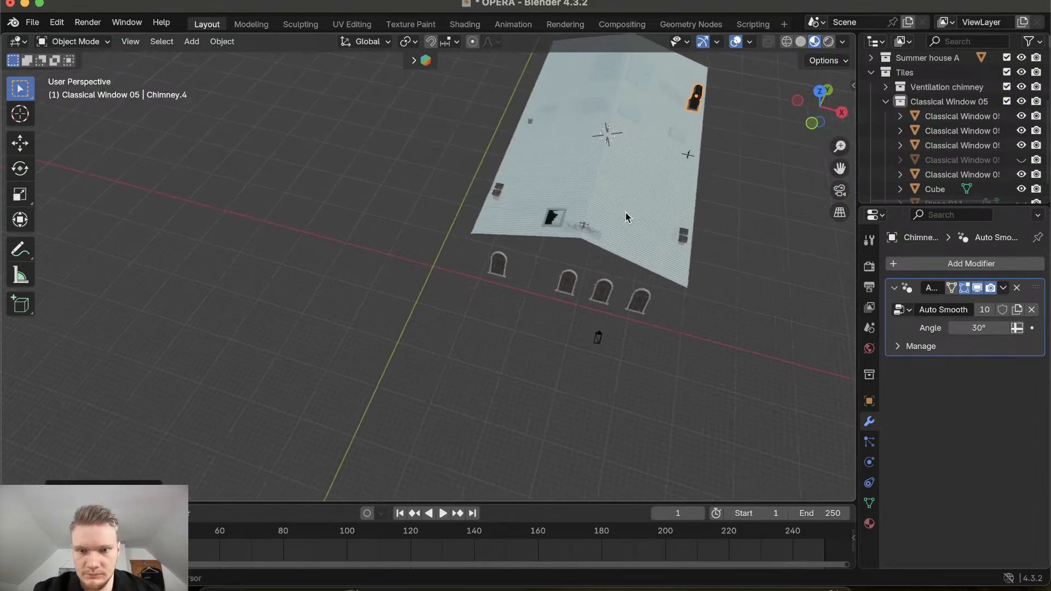
shift+scroll(626, 212, right, 4)
scroll(625, 211, right, 8)
scroll(625, 211, down, 5)
shift+scroll(625, 212, right, 5)
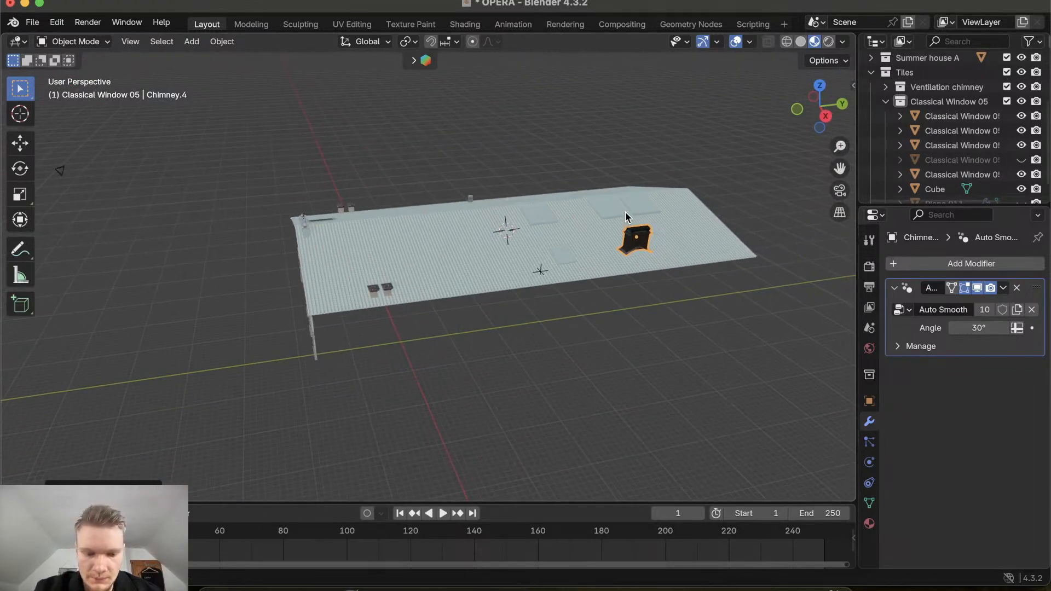
key(g)
key(z)
click(626, 236)
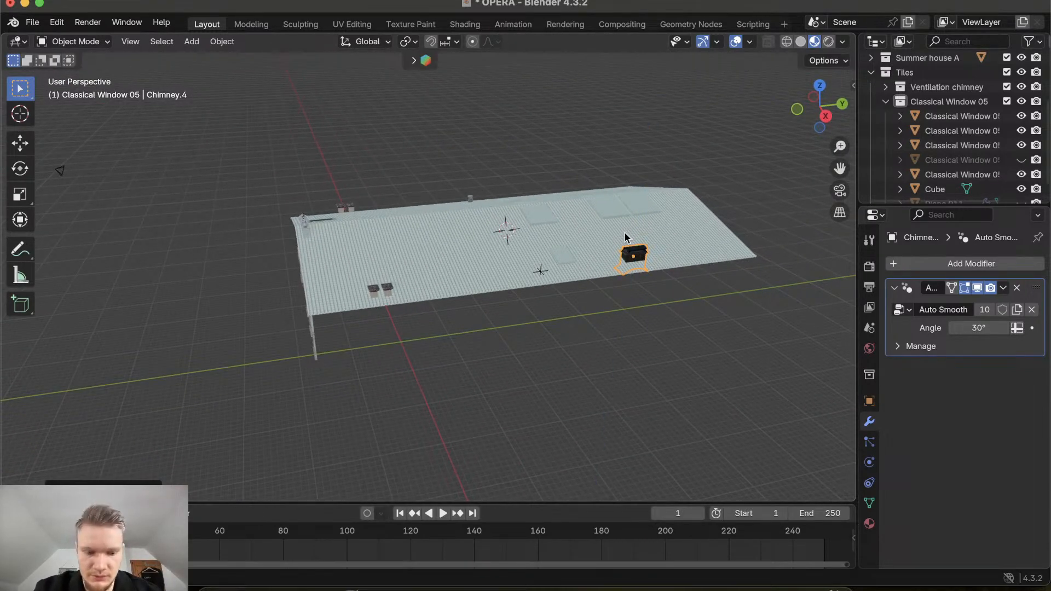
key(g)
key(y)
click(536, 258)
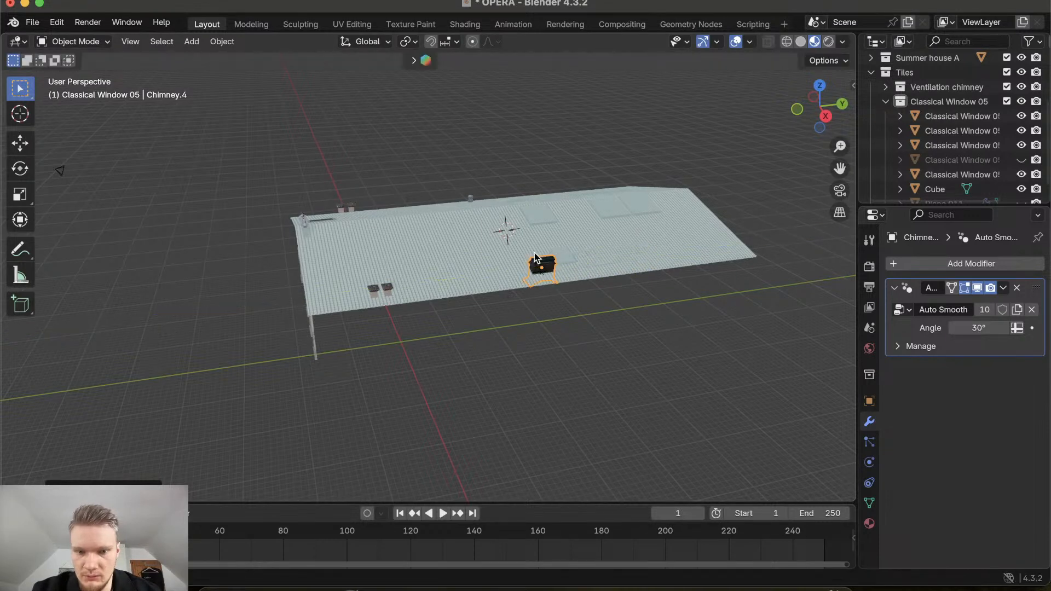
Apply All Transforms to the chimney and save the OPERA.blend file
key(ctrl+a)
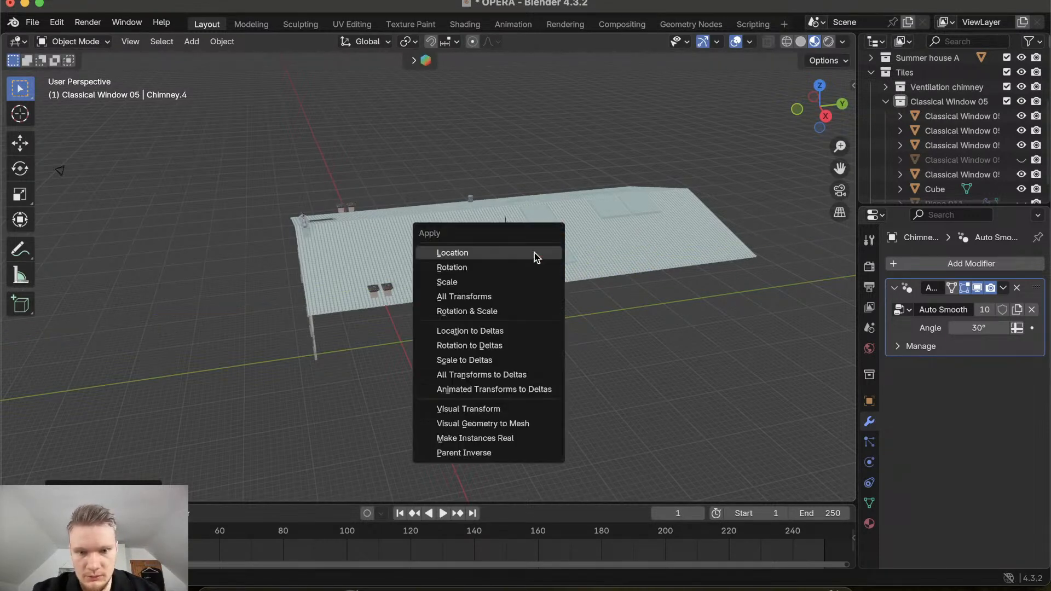
click(501, 296)
scroll(575, 291, left, 5)
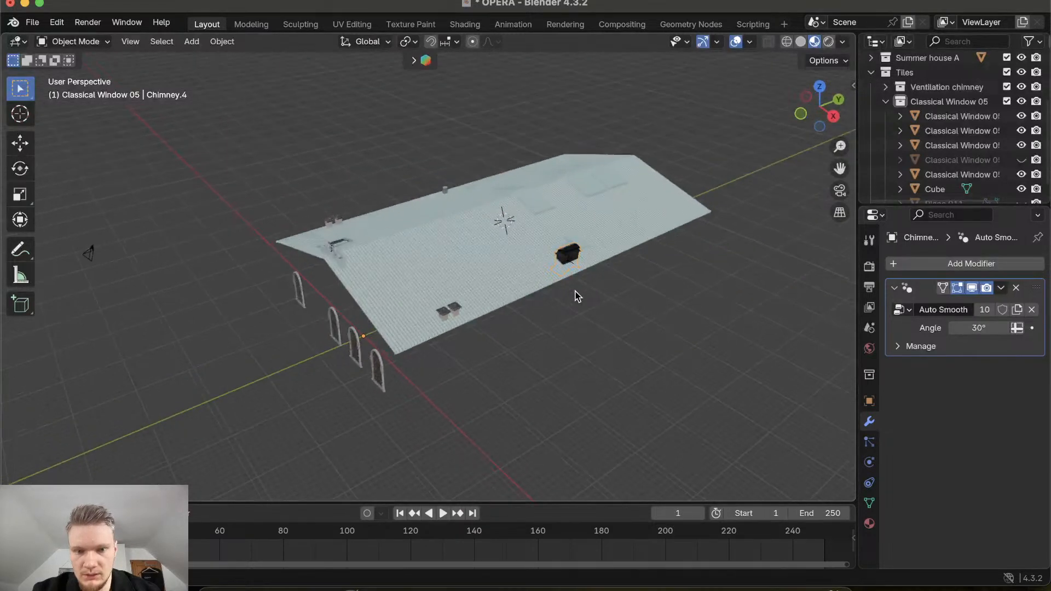
scroll(645, 306, left, 5)
scroll(648, 310, left, 3)
scroll(455, 337, down, 8)
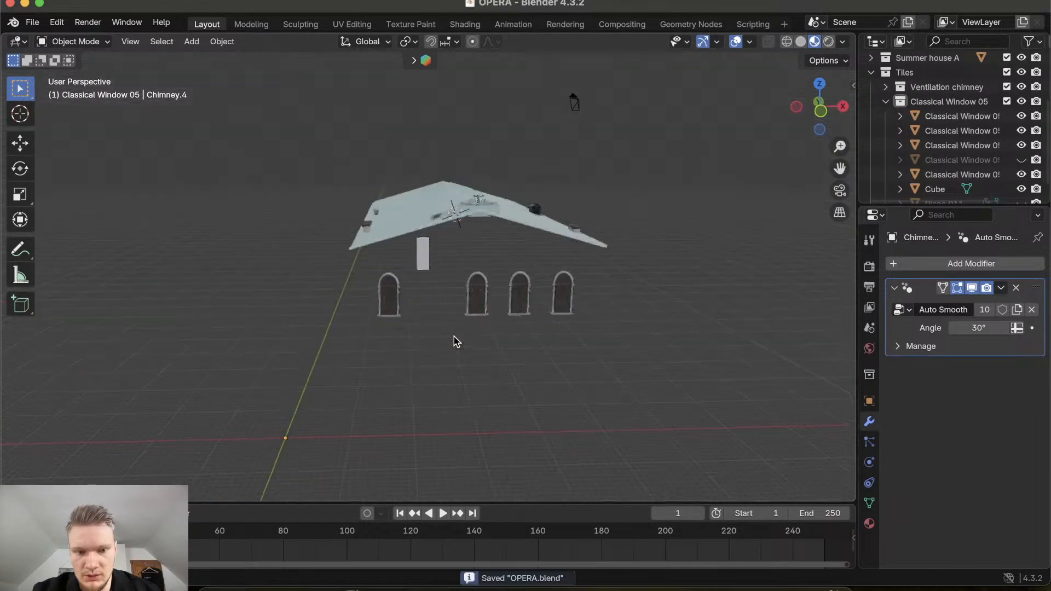
Move the cube about 24.5 m in the negative global Y direction, out to the row of arched windows
scroll(454, 337, up, 6)
scroll(454, 341, up, 1)
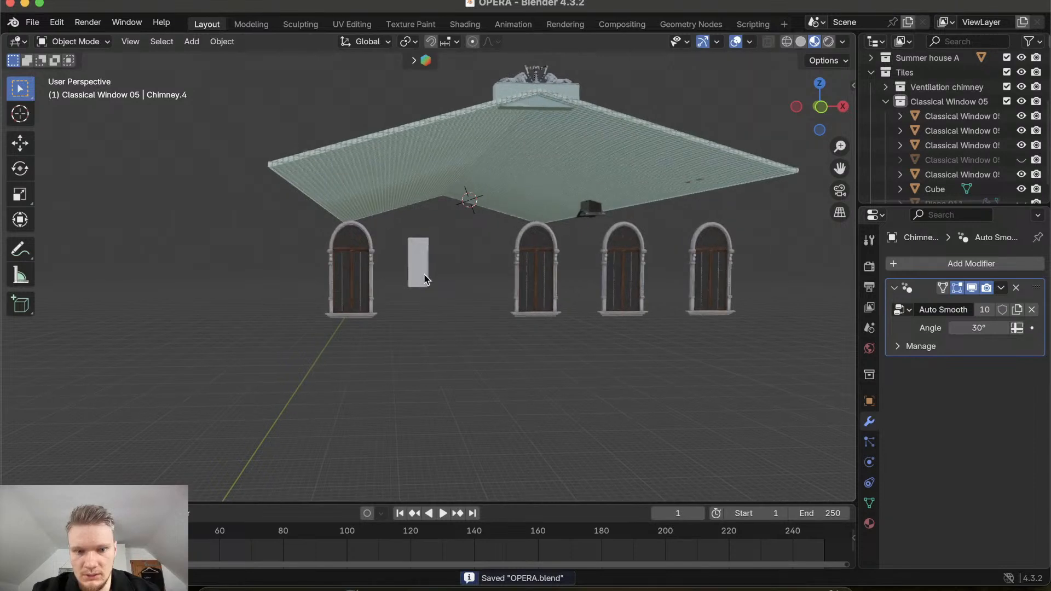
click(422, 270)
key(g)
key(y)
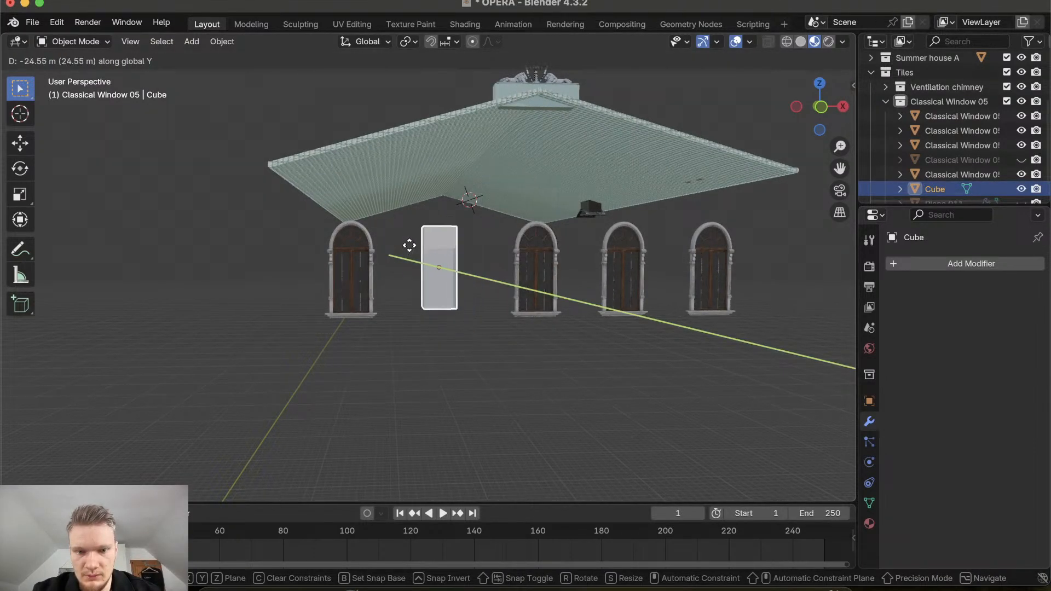
click(411, 243)
Inspect the cube's open lower front section and its size and placement beside the neighbouring arched windows
scroll(410, 246, right, 10)
scroll(410, 247, right, 10)
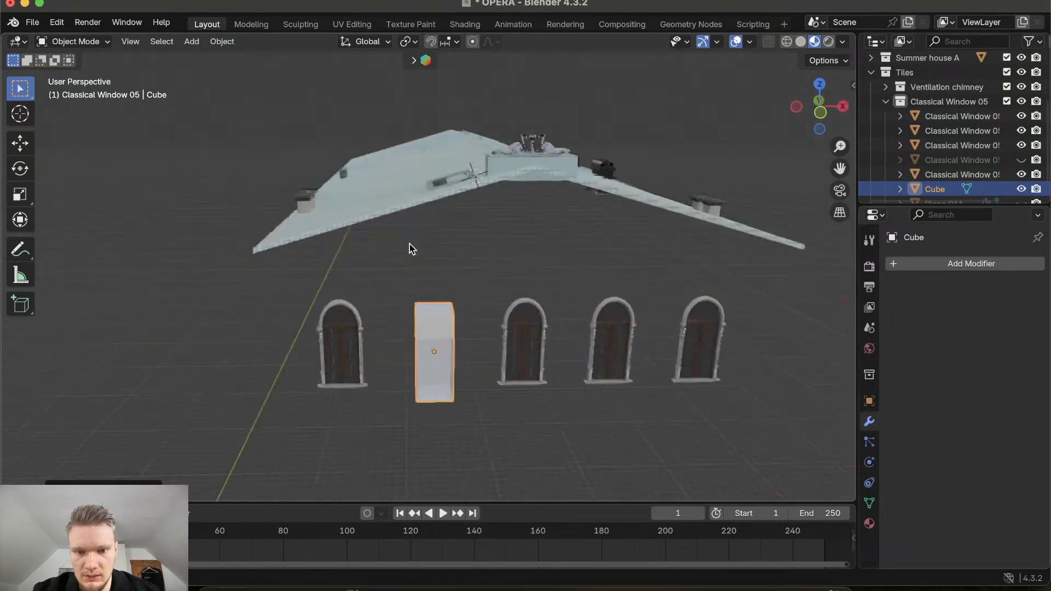
scroll(410, 246, up, 10)
shift+scroll(410, 246, down, 8)
shift+scroll(411, 247, down, 3)
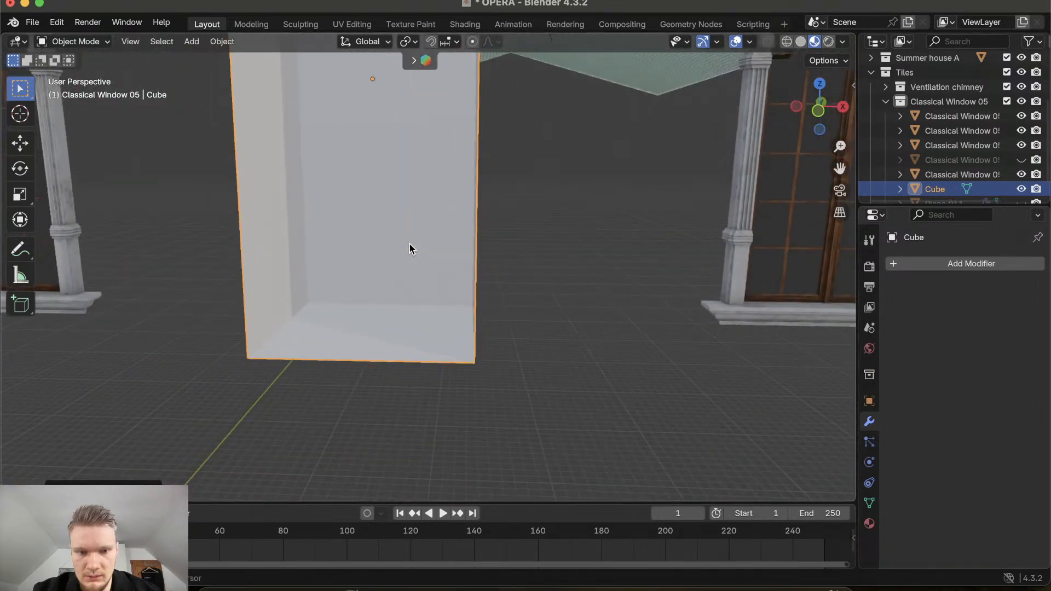
scroll(410, 247, up, 5)
scroll(410, 247, down, 11)
shift+scroll(410, 246, up, 2)
shift+scroll(410, 246, left, 4)
shift+scroll(410, 246, up, 3)
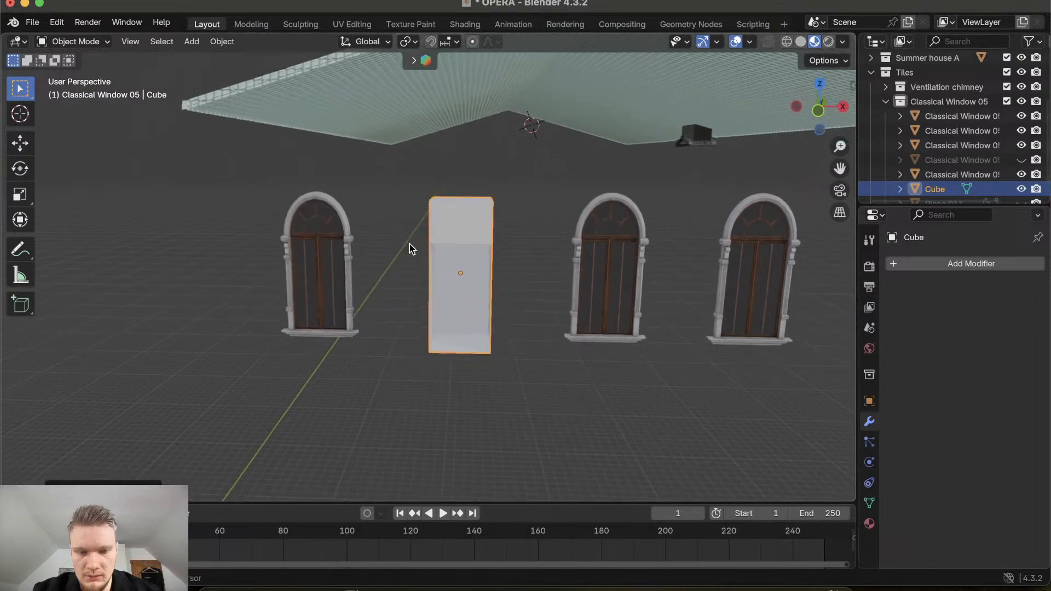
scroll(410, 246, up, 5)
shift+scroll(410, 247, down, 2)
scroll(410, 246, down, 1)
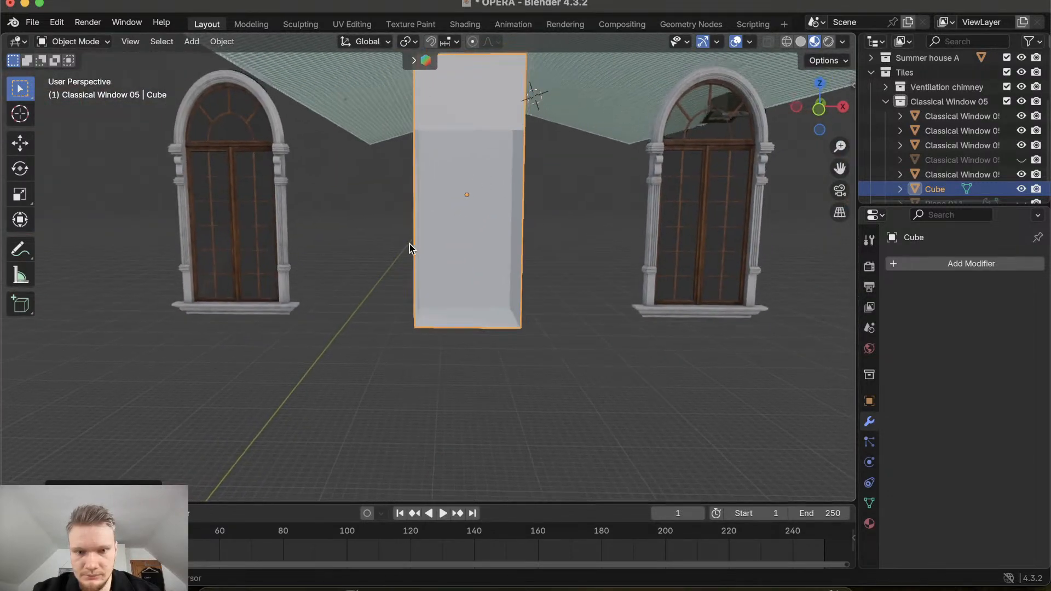
shift+scroll(410, 246, up, 3)
shift+scroll(410, 247, right, 3)
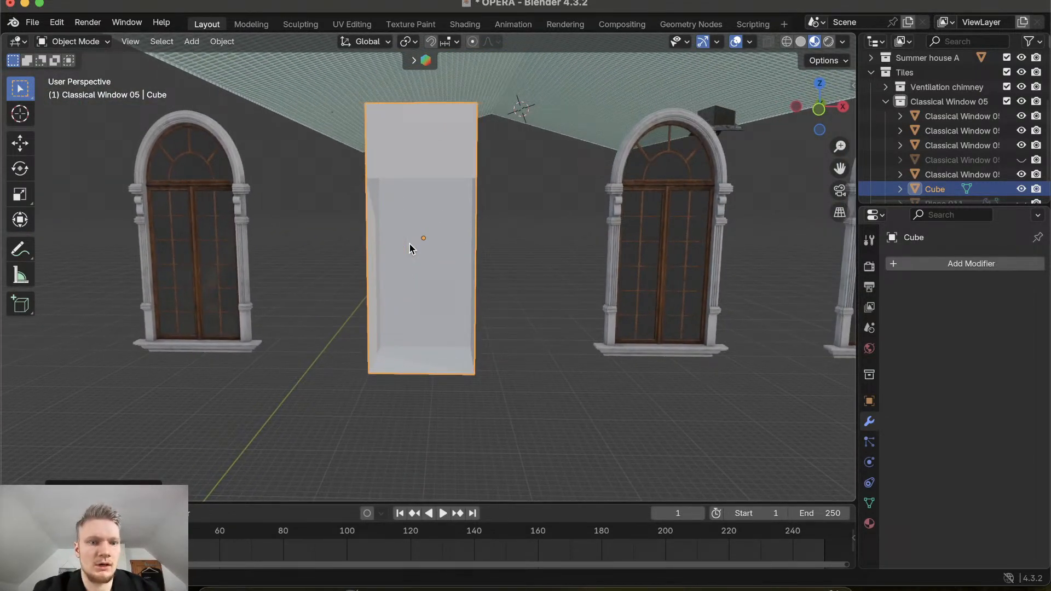
scroll(412, 258, up, 4)
scroll(412, 259, down, 4)
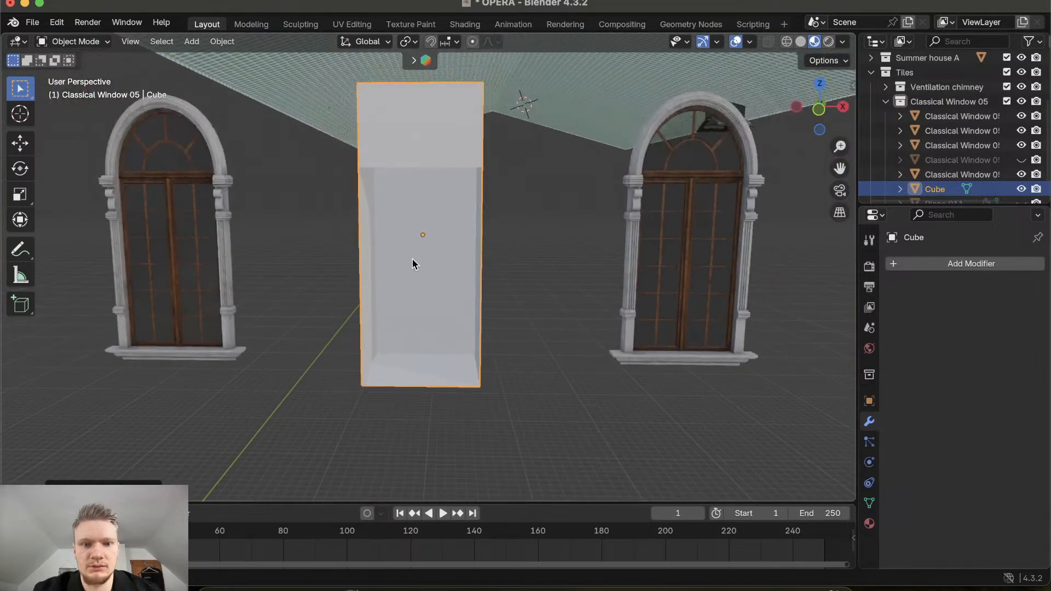
scroll(413, 259, up, 6)
scroll(412, 264, down, 6)
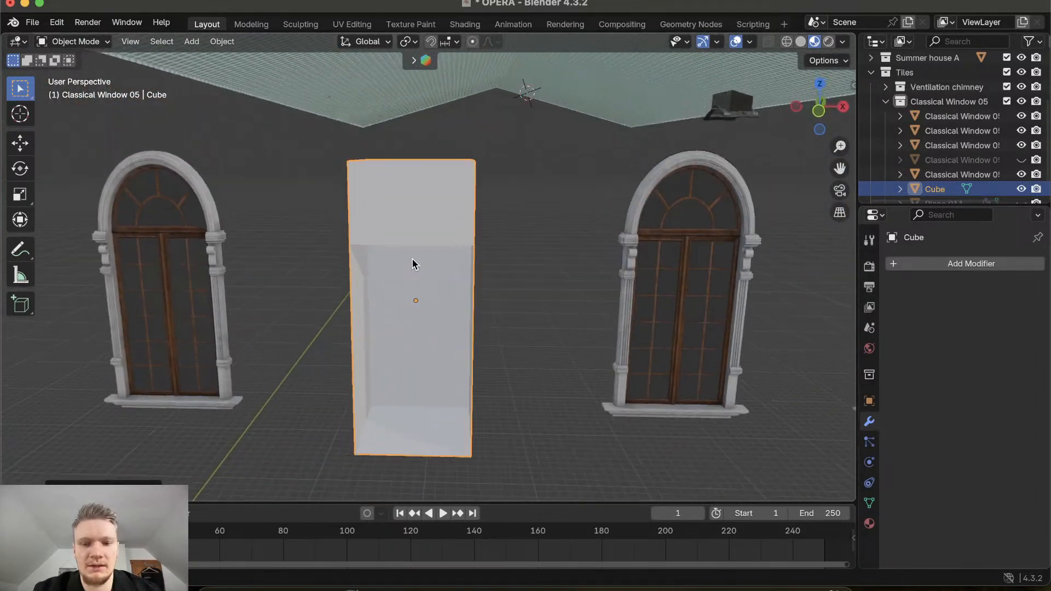
scroll(412, 258, down, 2)
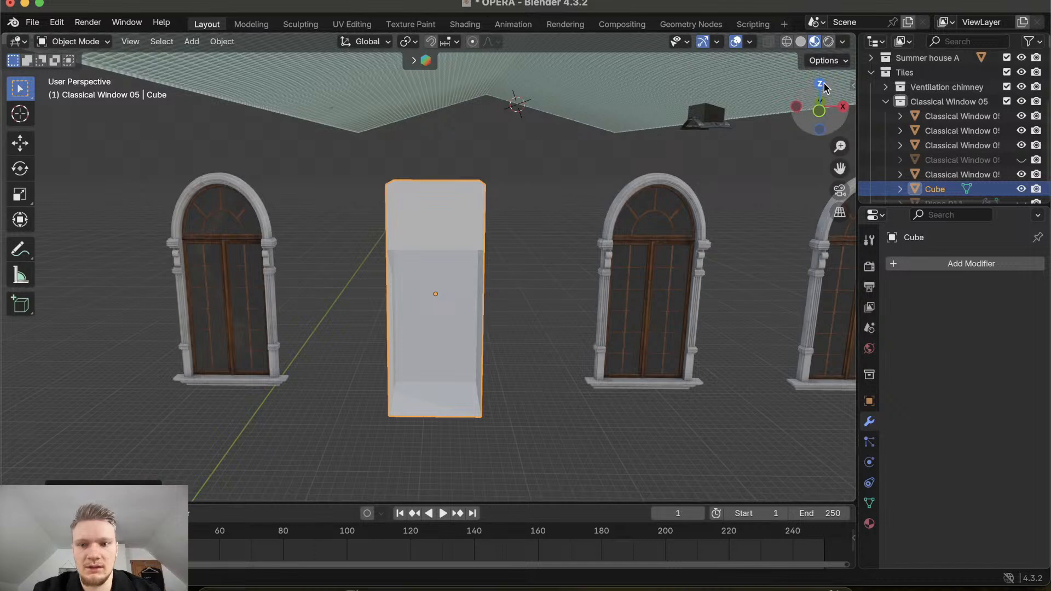
Compare the cube with the arched windows in the front orthographic view
click(820, 112)
click(820, 107)
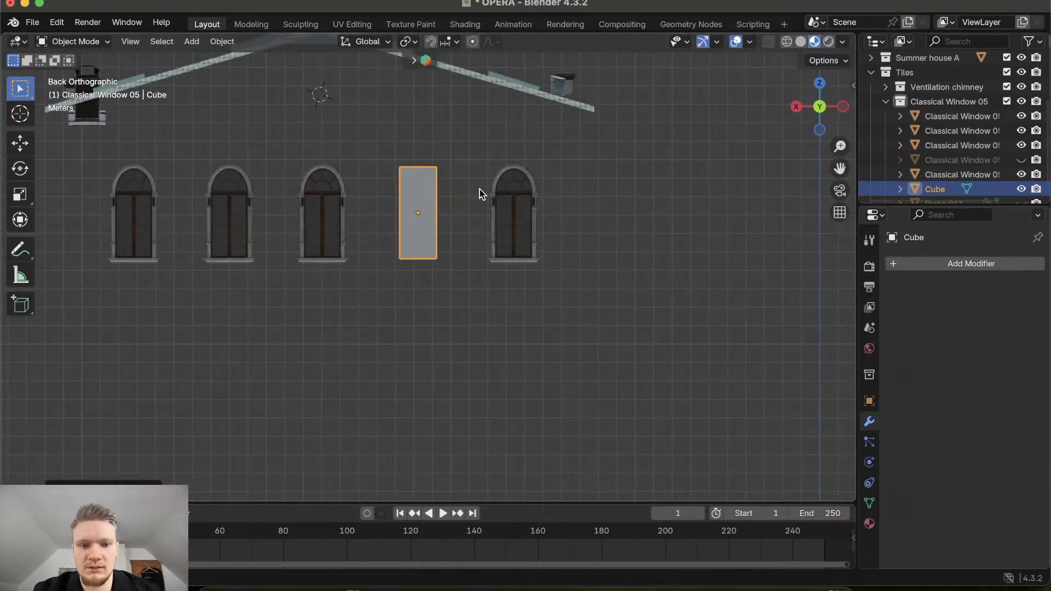
click(820, 106)
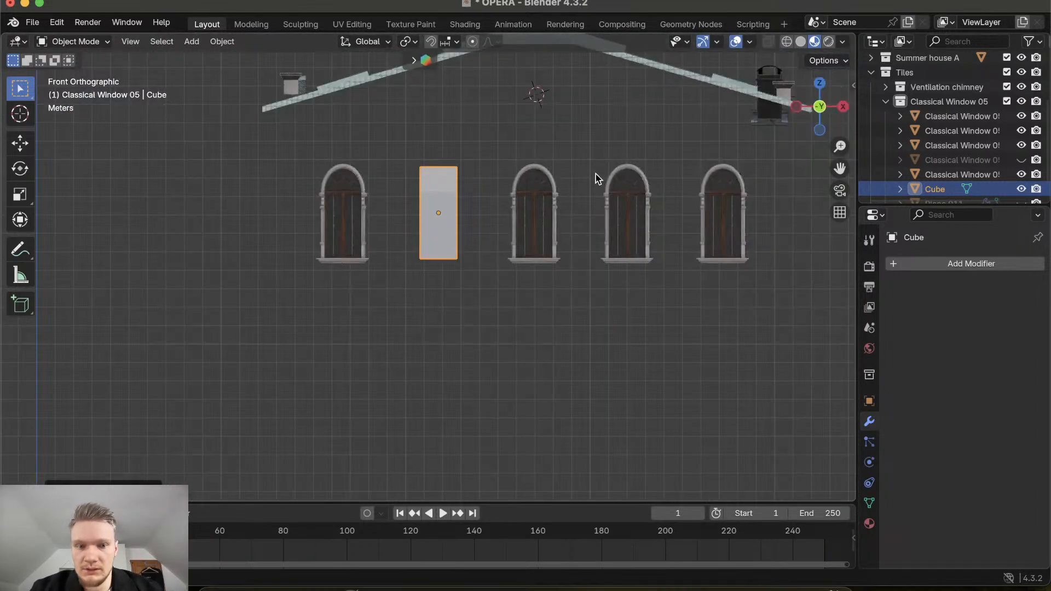
scroll(528, 201, up, 2)
scroll(528, 201, up, 2)
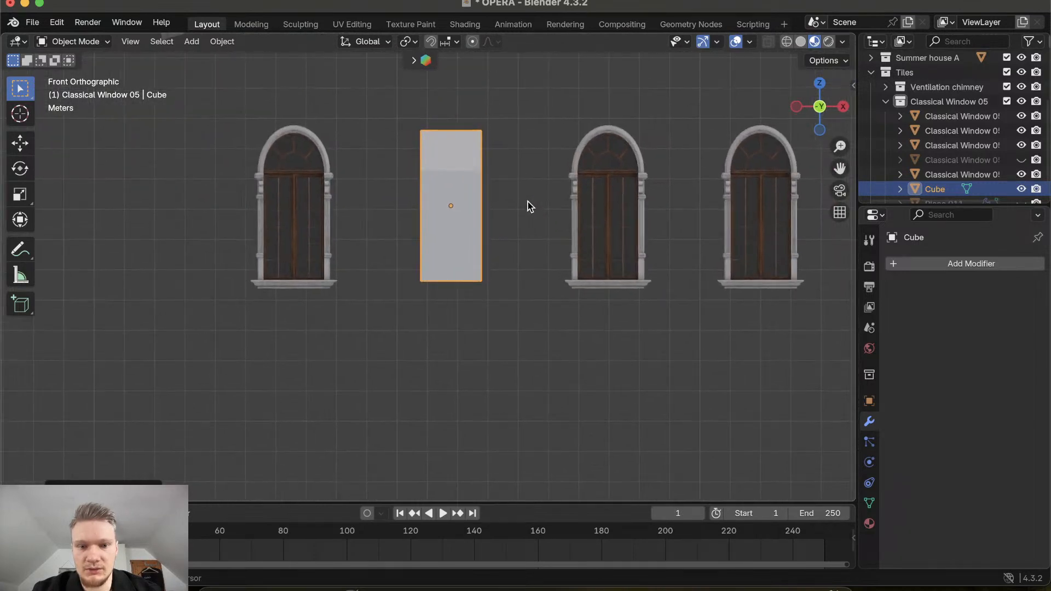
Open the cube for mesh editing in Edit Mode and save the OPERA.blend file
click(88, 43)
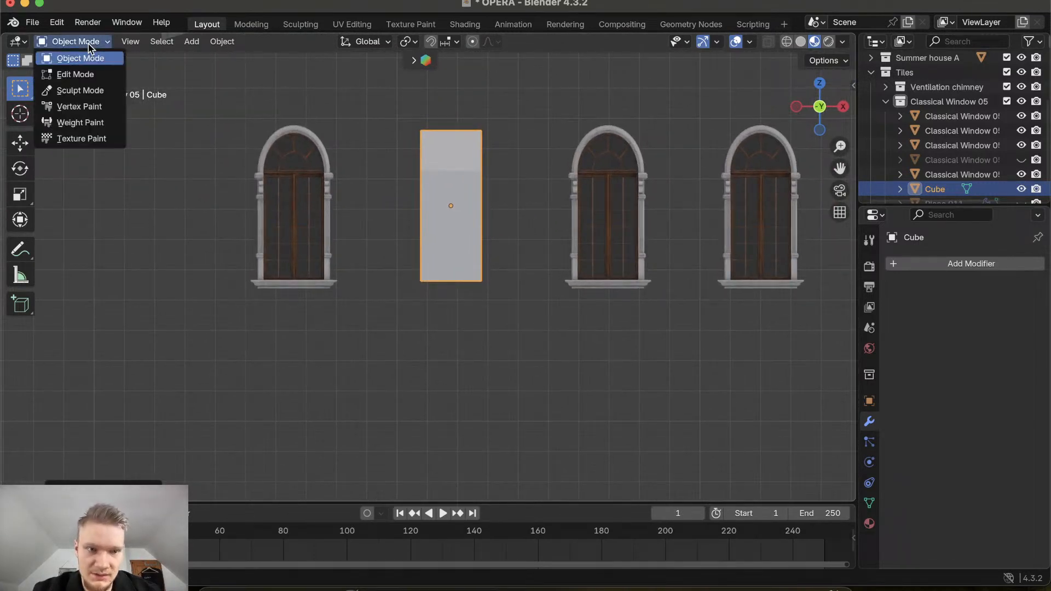
click(80, 77)
key(super+s)
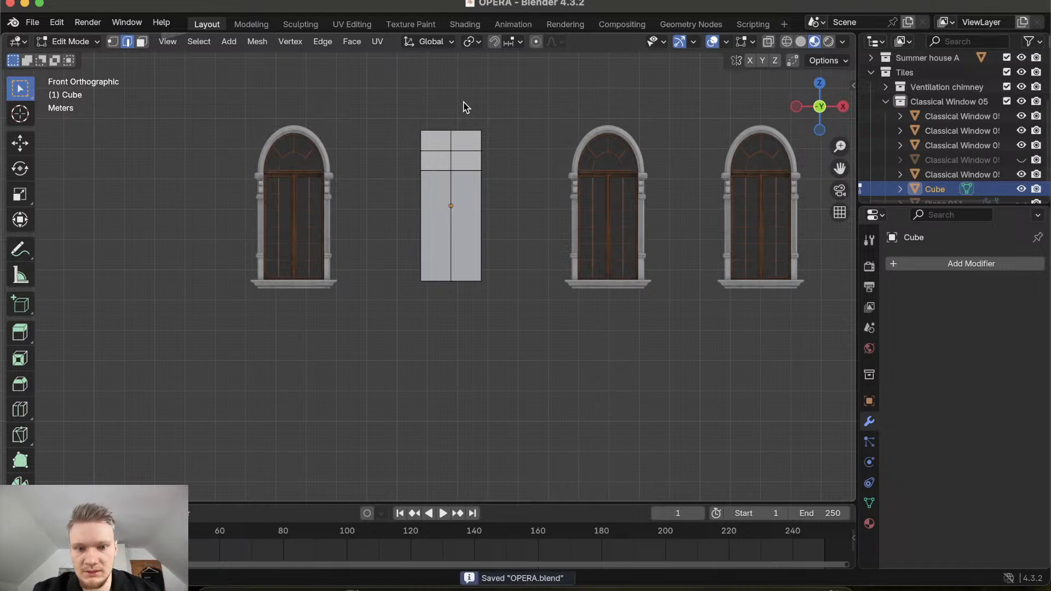
alt+click(421, 192)
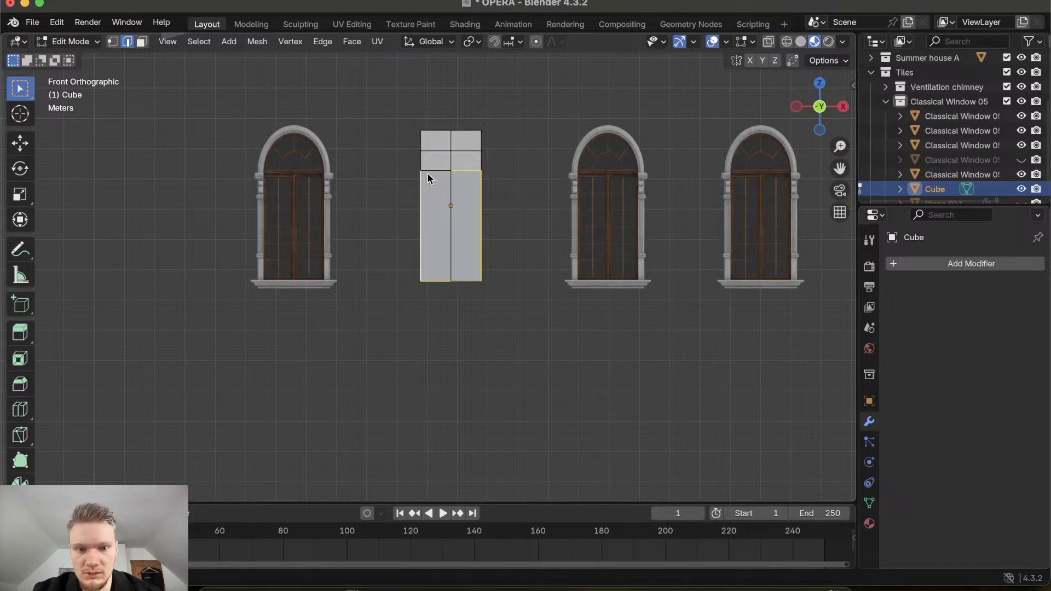
key(alt+a)
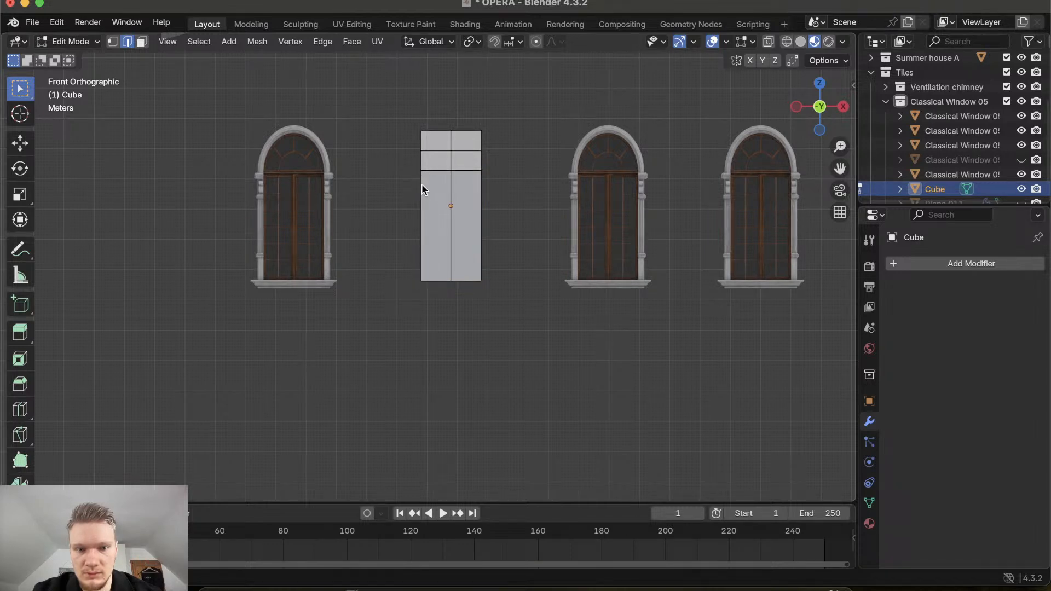
alt+click(422, 184)
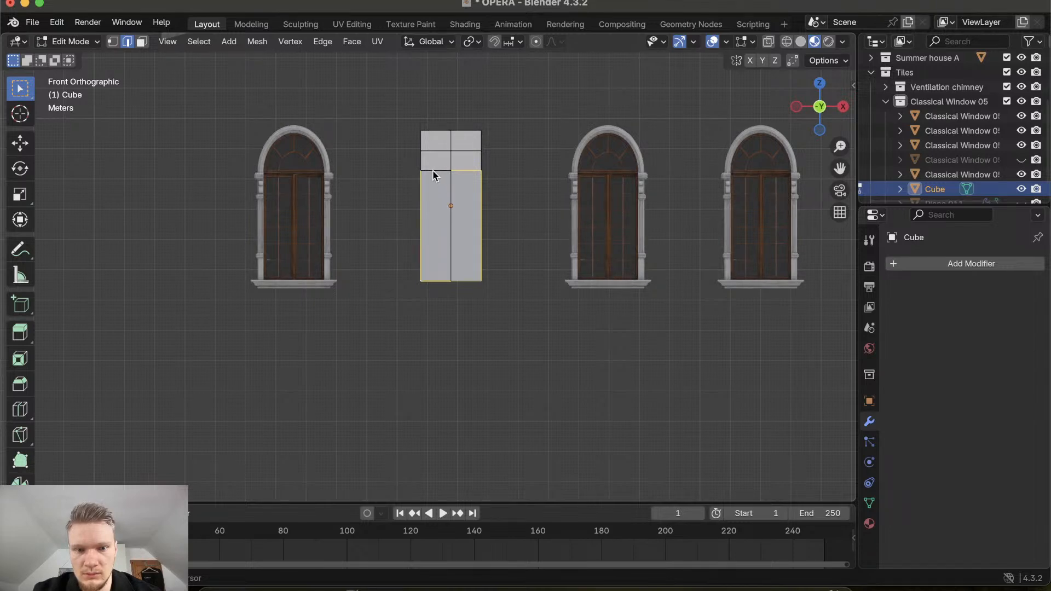
scroll(451, 214, up, 4)
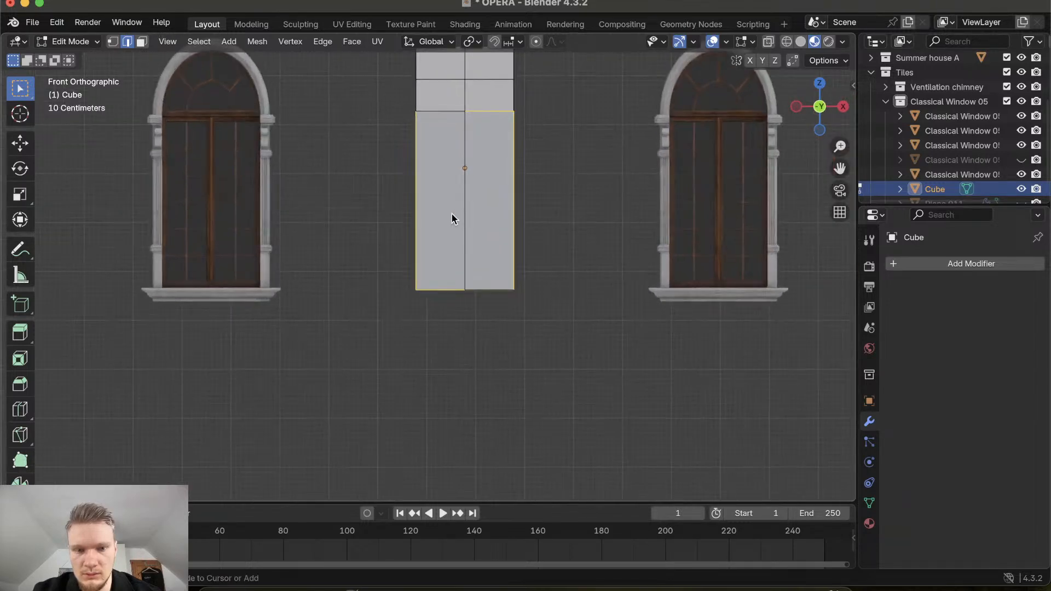
shift+scroll(451, 219, up, 3)
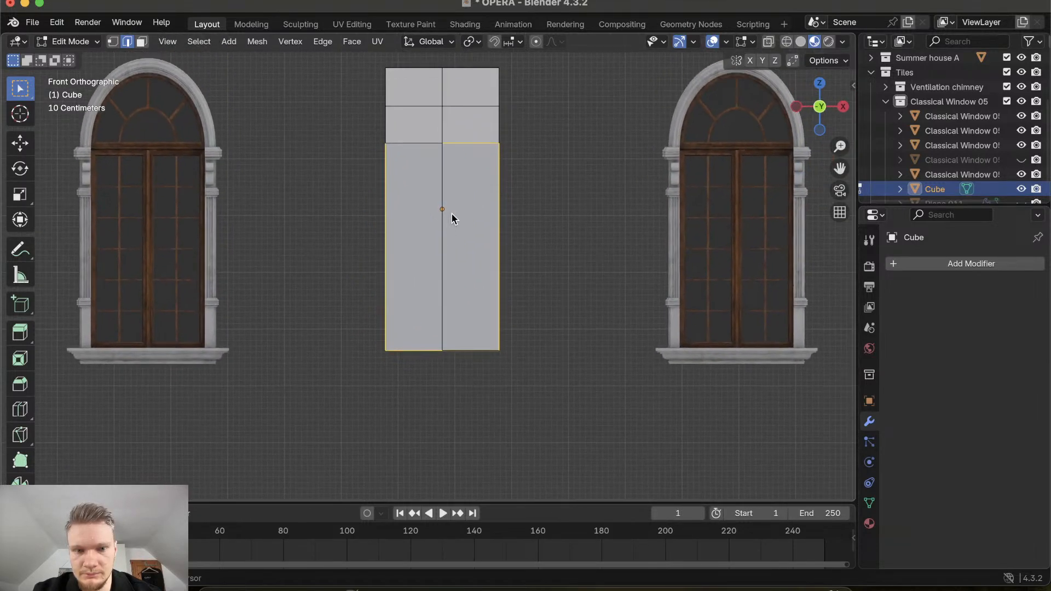
shift+click(442, 240)
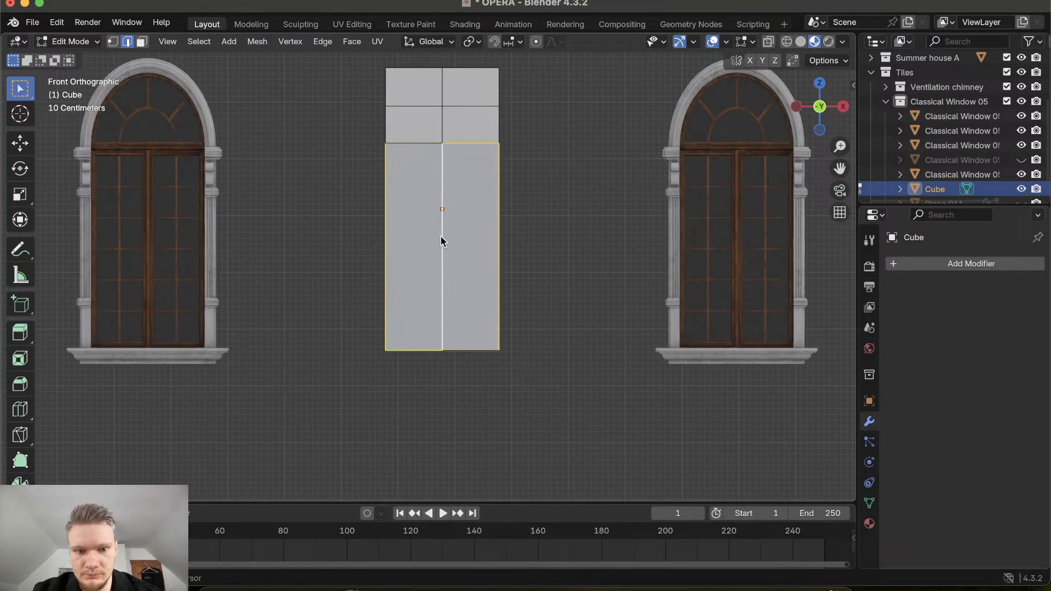
shift+click(461, 349)
Select the edge loop around the cube's open lower front section and fill it with a single face
scroll(461, 348, up, 2)
ctrl+scroll(461, 348, down, 10)
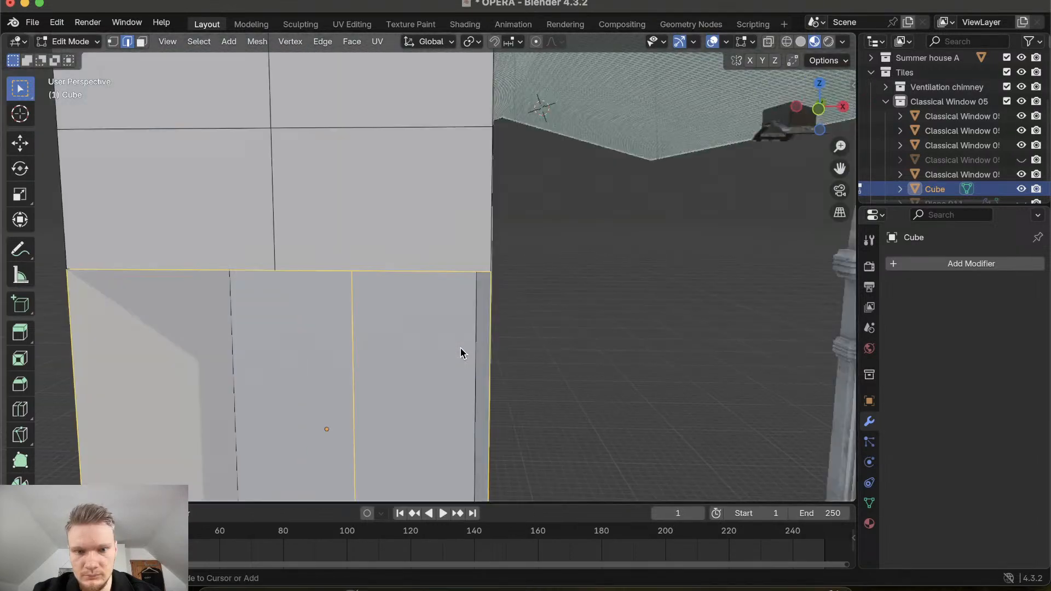
shift+scroll(462, 348, down, 10)
shift+scroll(461, 348, up, 5)
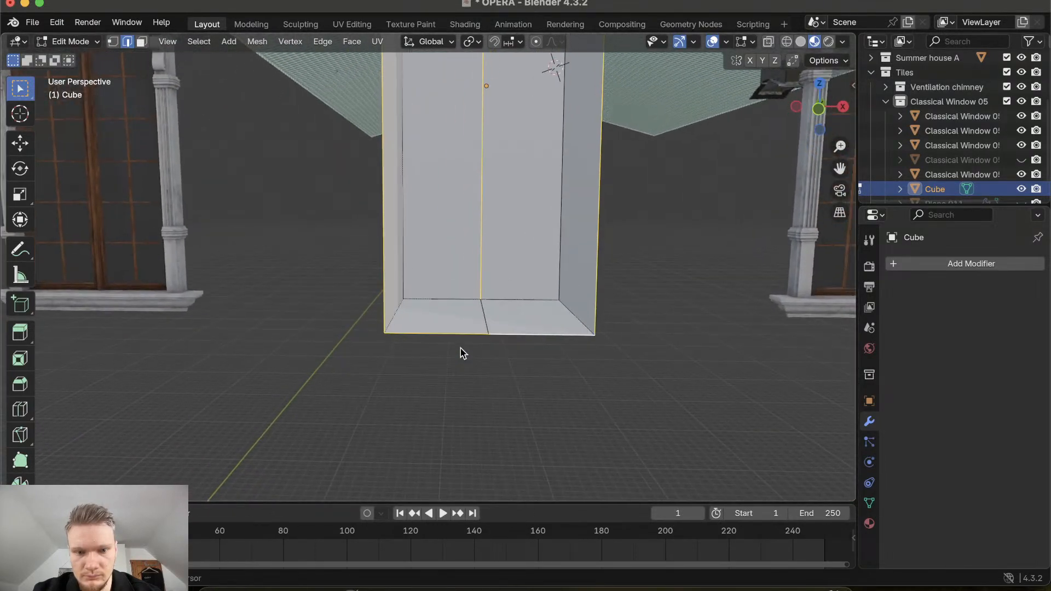
scroll(466, 370, up, 2)
shift+scroll(466, 371, up, 4)
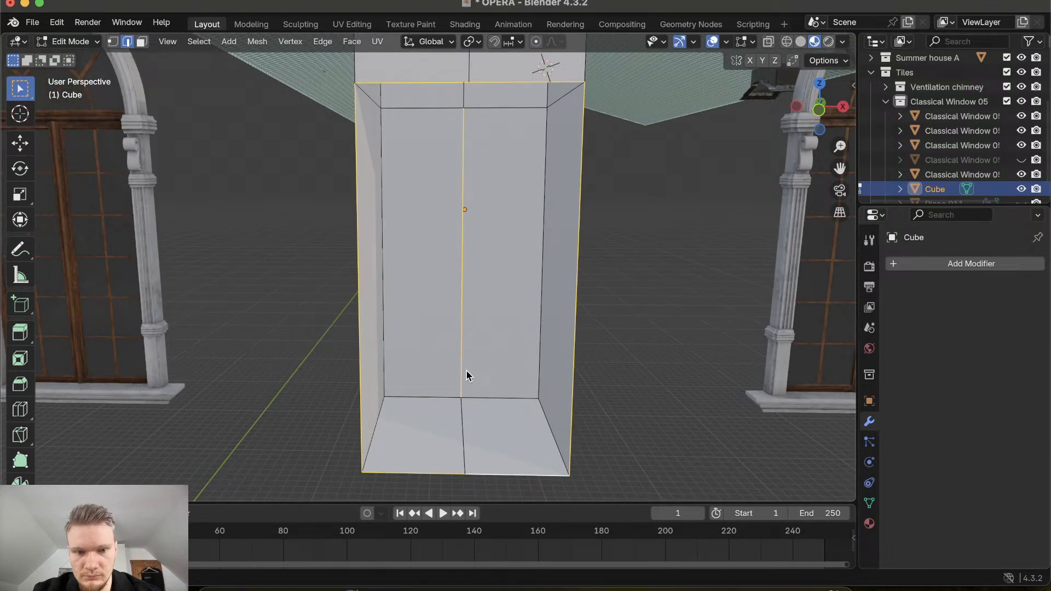
click(432, 167)
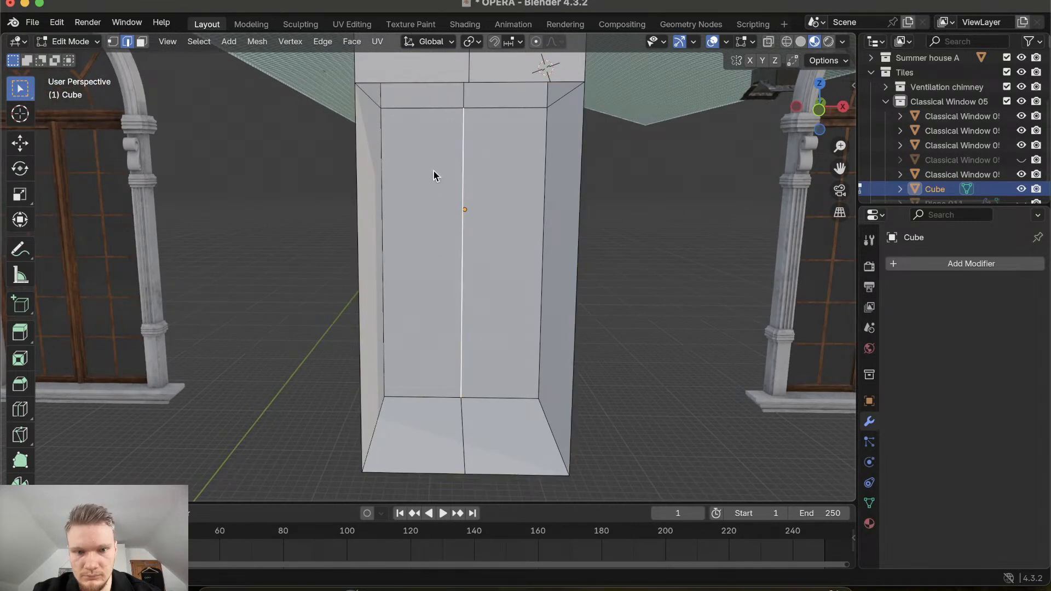
click(416, 84)
alt+click(428, 82)
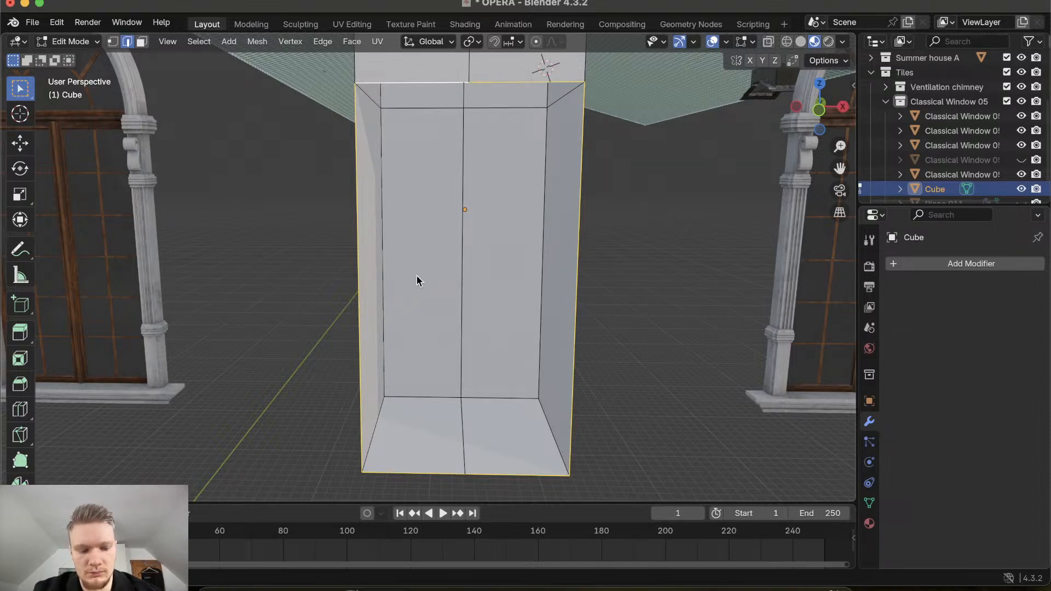
key(f)
shift+scroll(520, 255, right, 5)
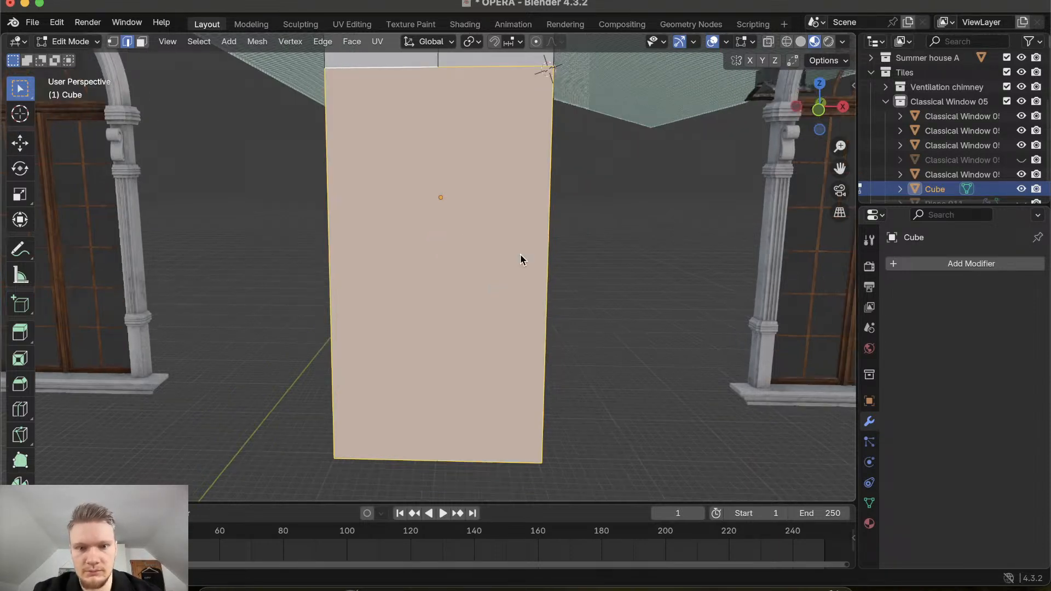
click(520, 255)
Delete the vertical centre edge of the cube's lower back section and fill the resulting opening with a single face
scroll(521, 254, down, 5)
scroll(520, 255, left, 5)
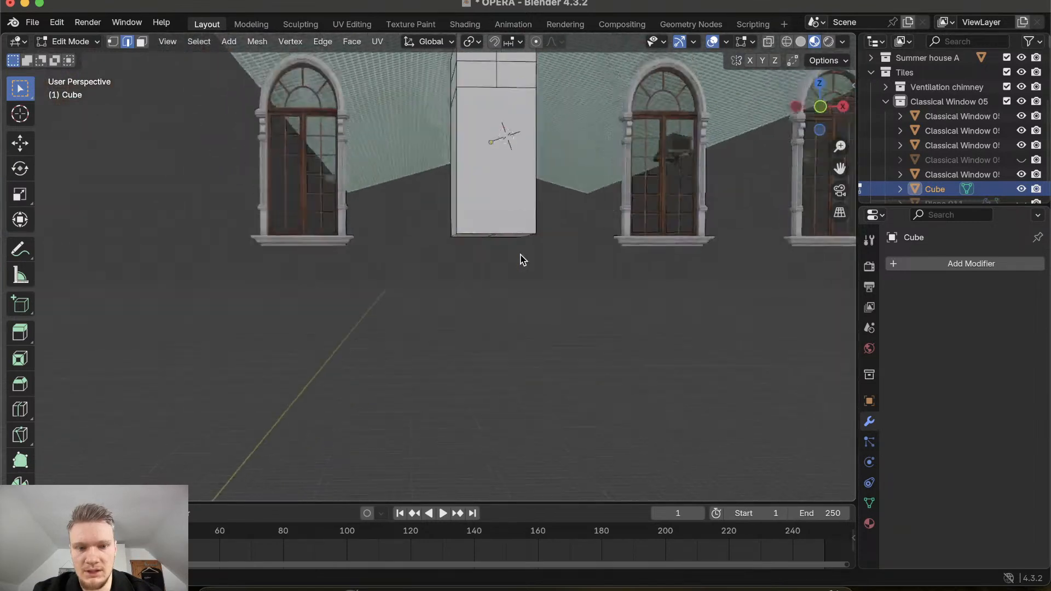
scroll(520, 254, up, 4)
scroll(520, 254, left, 10)
scroll(520, 254, right, 10)
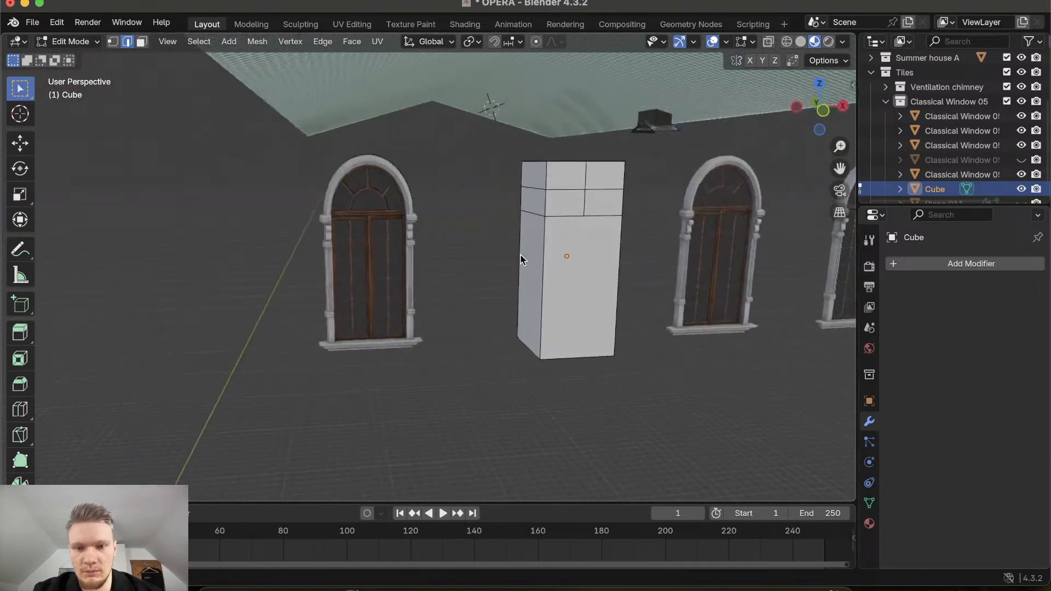
scroll(521, 255, left, 10)
scroll(521, 260, right, 20)
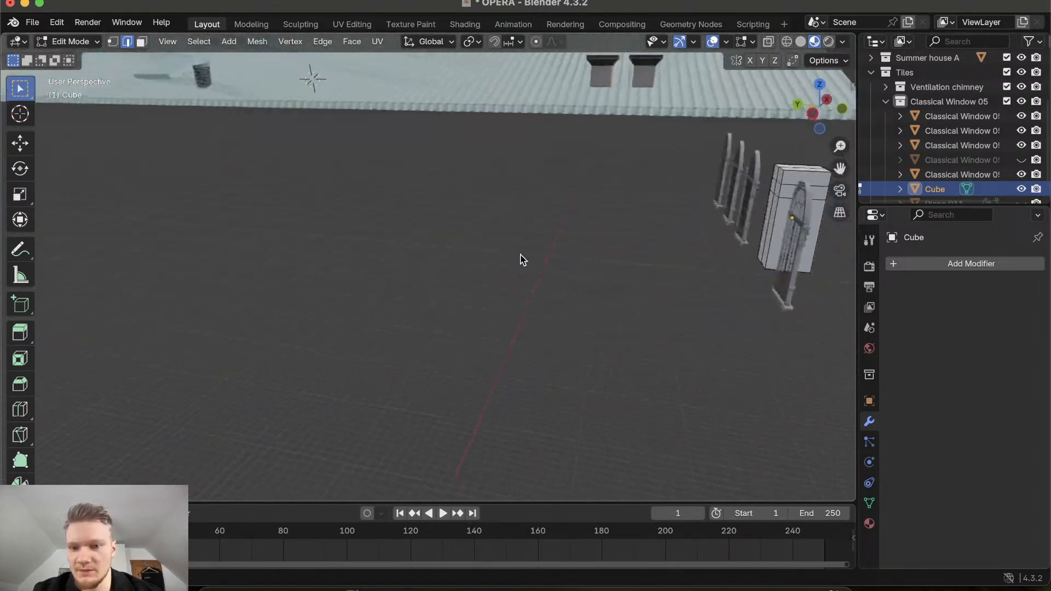
scroll(521, 261, up, 8)
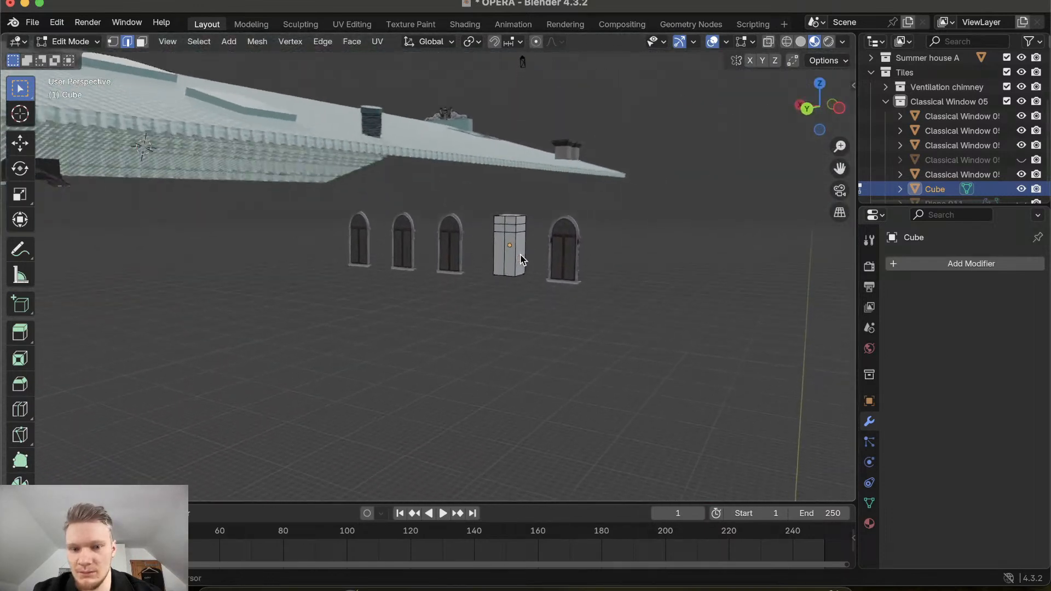
scroll(521, 258, right, 2)
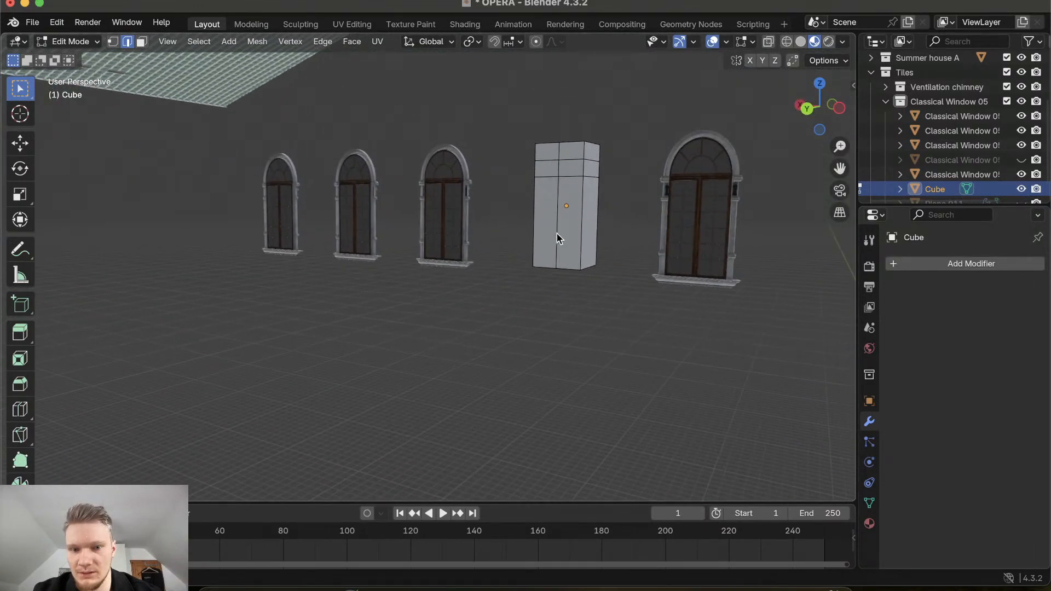
key(x)
click(555, 228)
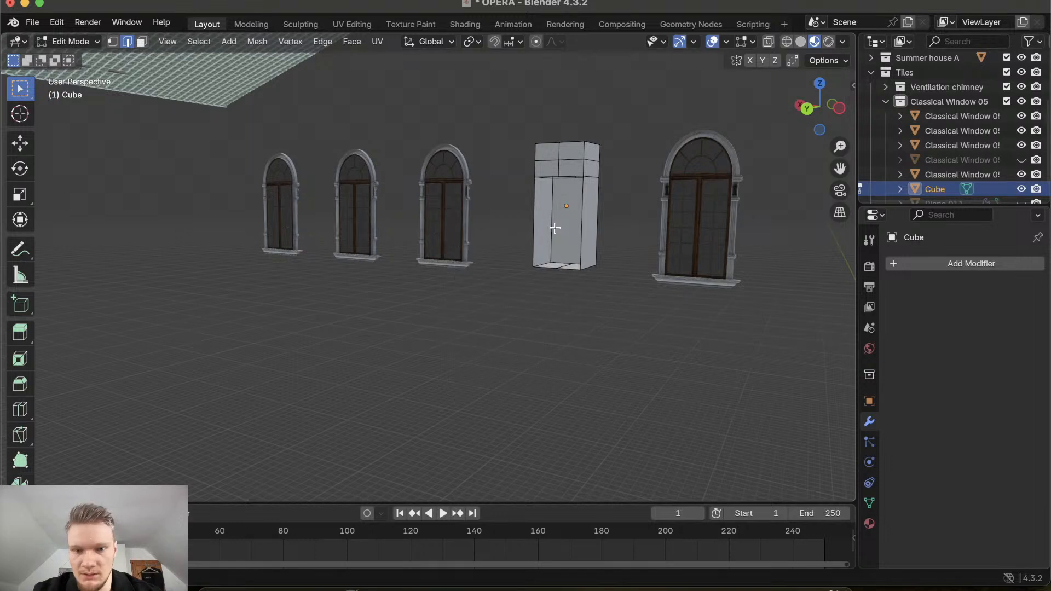
alt+click(542, 266)
key(f)
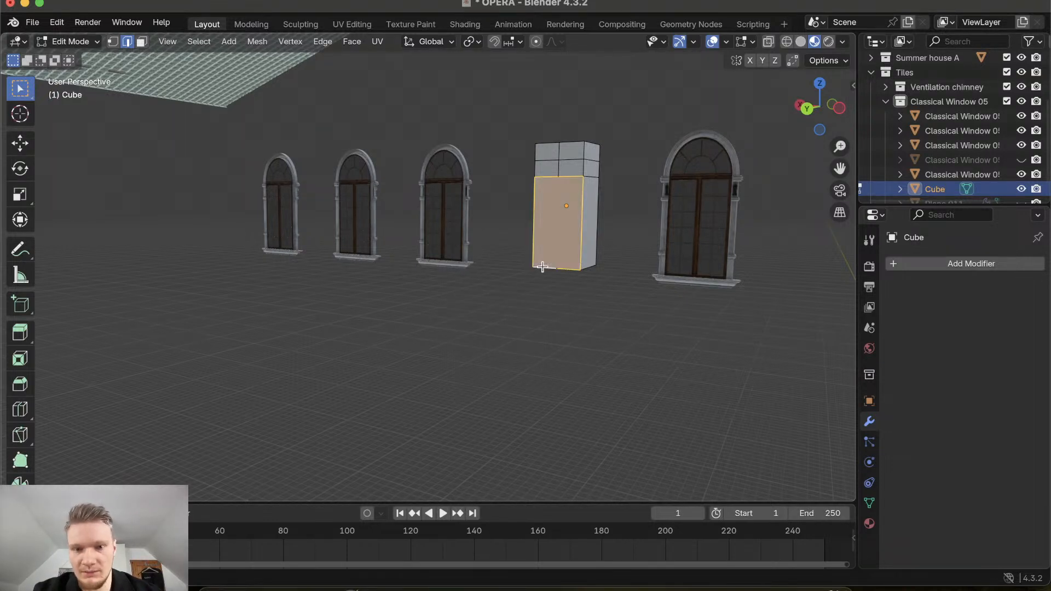
Examine the cube's filled lower section and subdivided upper section against the arched tops of the neighbouring windows
scroll(542, 267, left, 10)
scroll(543, 267, left, 15)
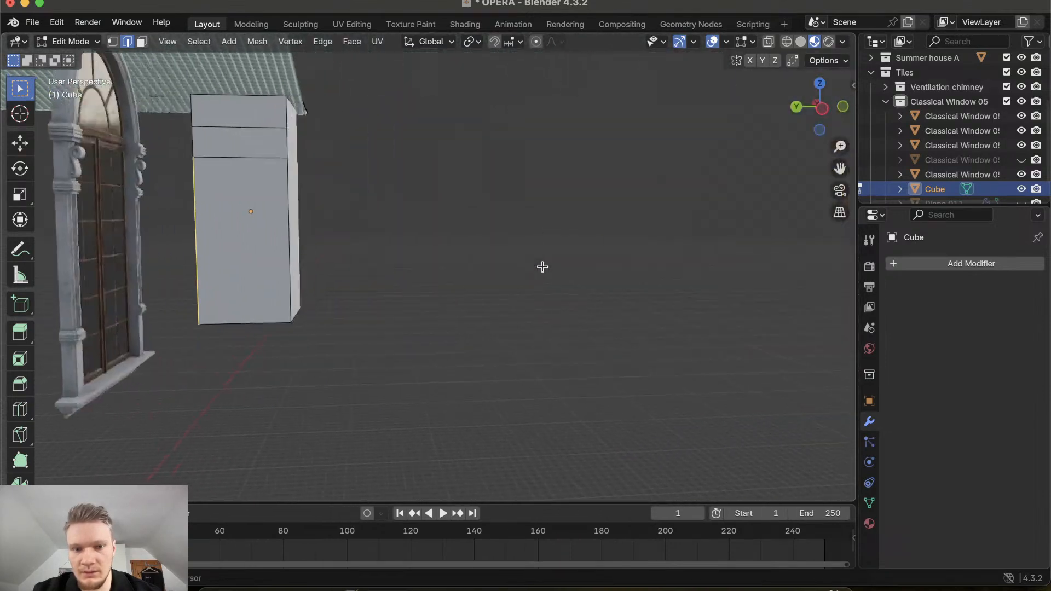
scroll(544, 266, left, 10)
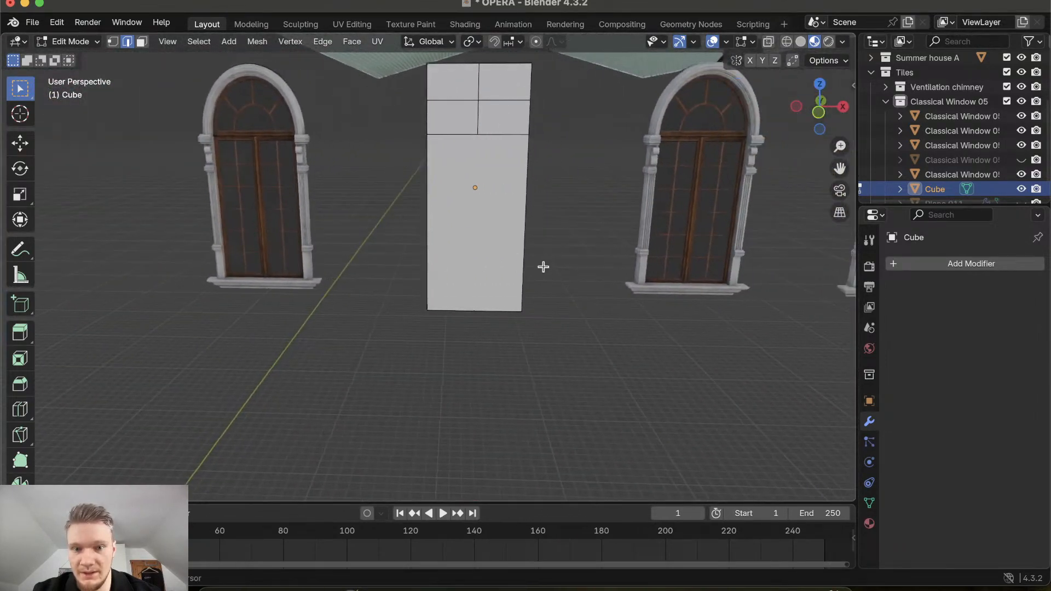
scroll(569, 246, up, 8)
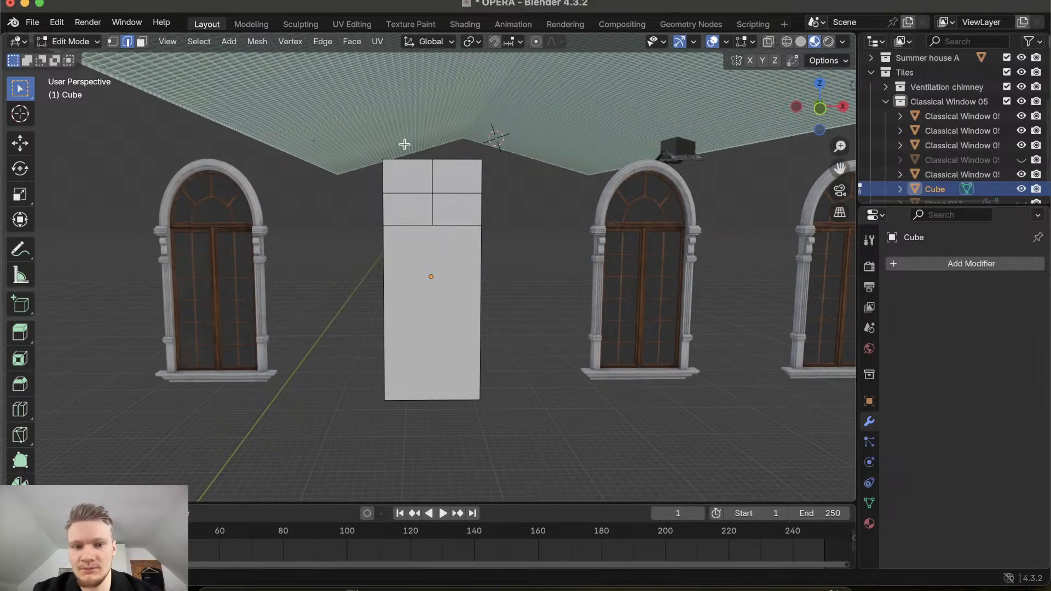
scroll(270, 199, right, 4)
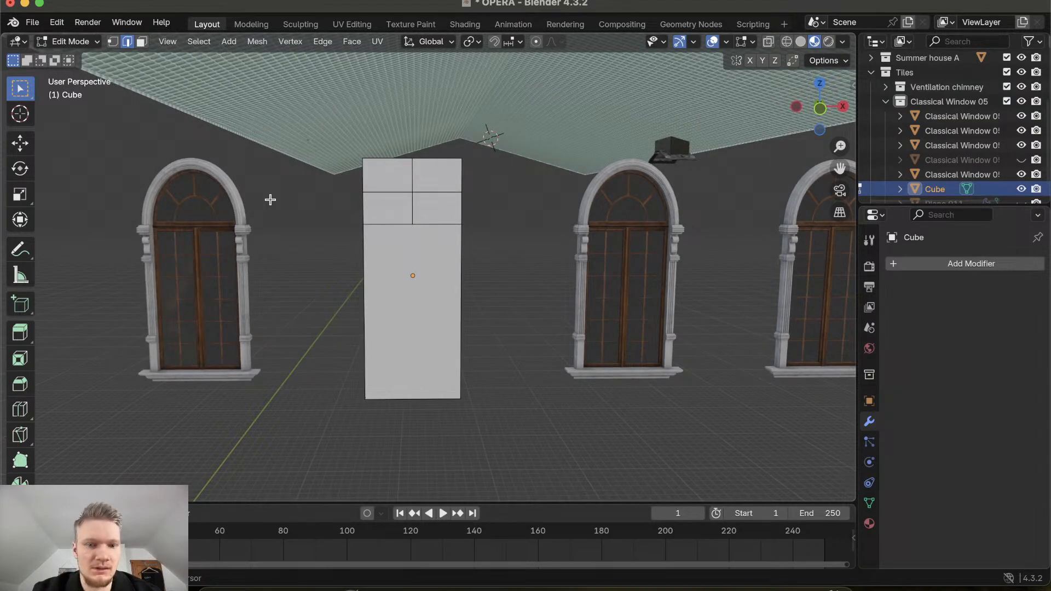
scroll(270, 199, right, 10)
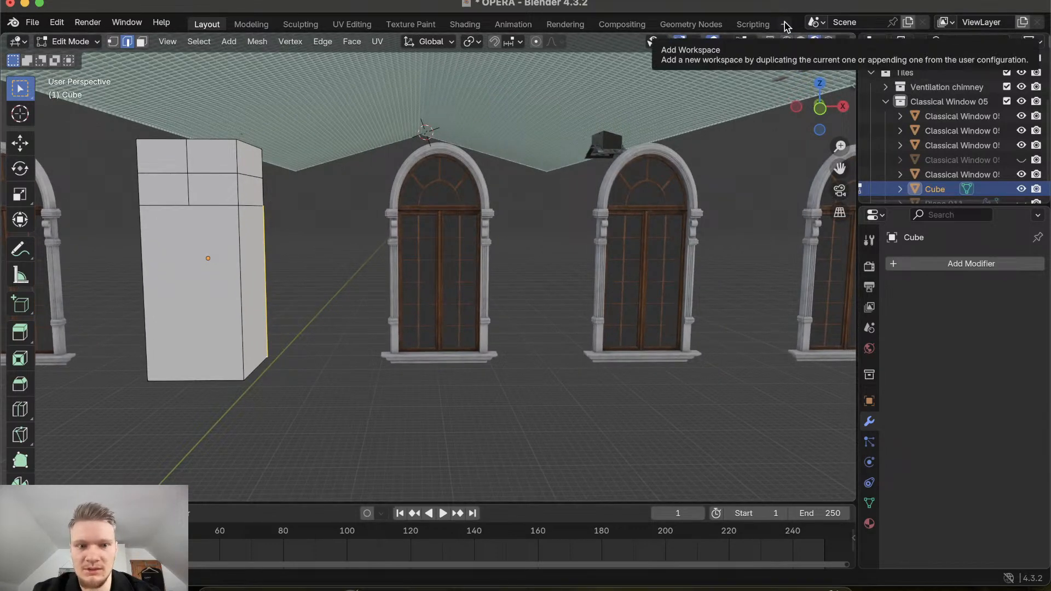
scroll(282, 223, left, 10)
scroll(283, 223, left, 2)
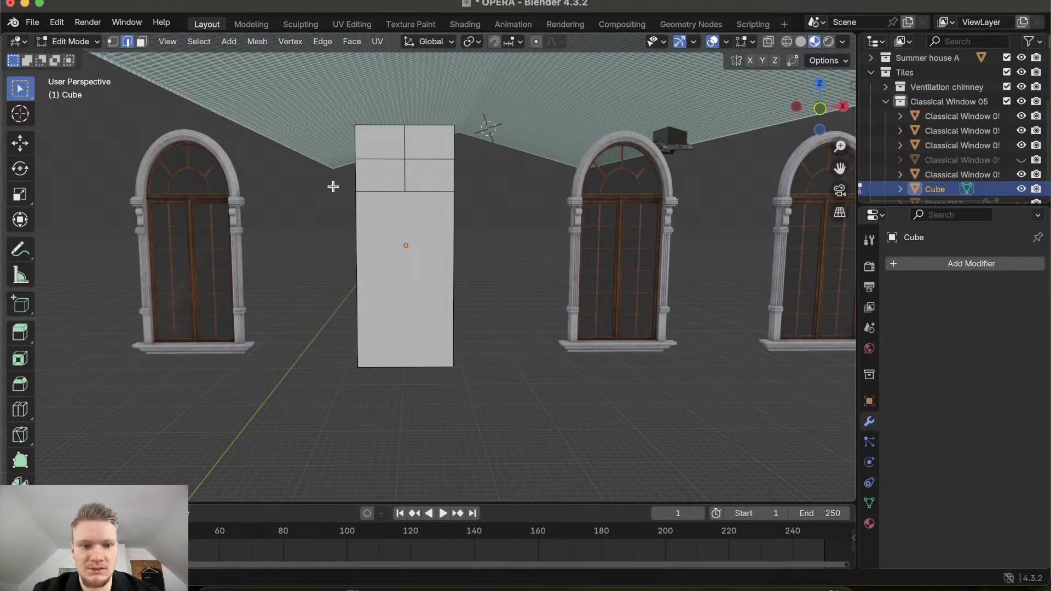
scroll(344, 190, left, 10)
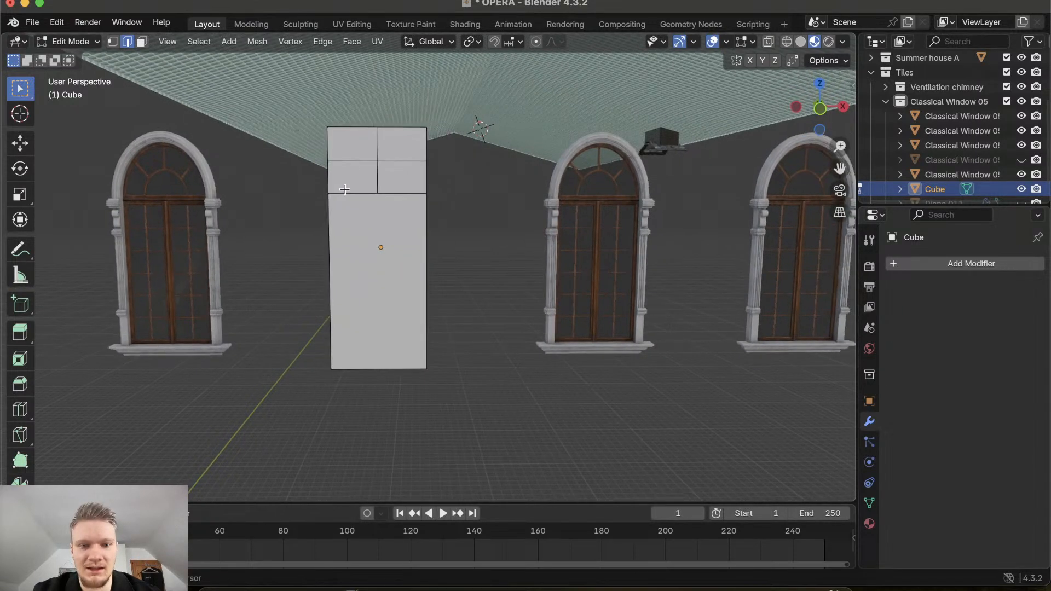
scroll(344, 189, up, 5)
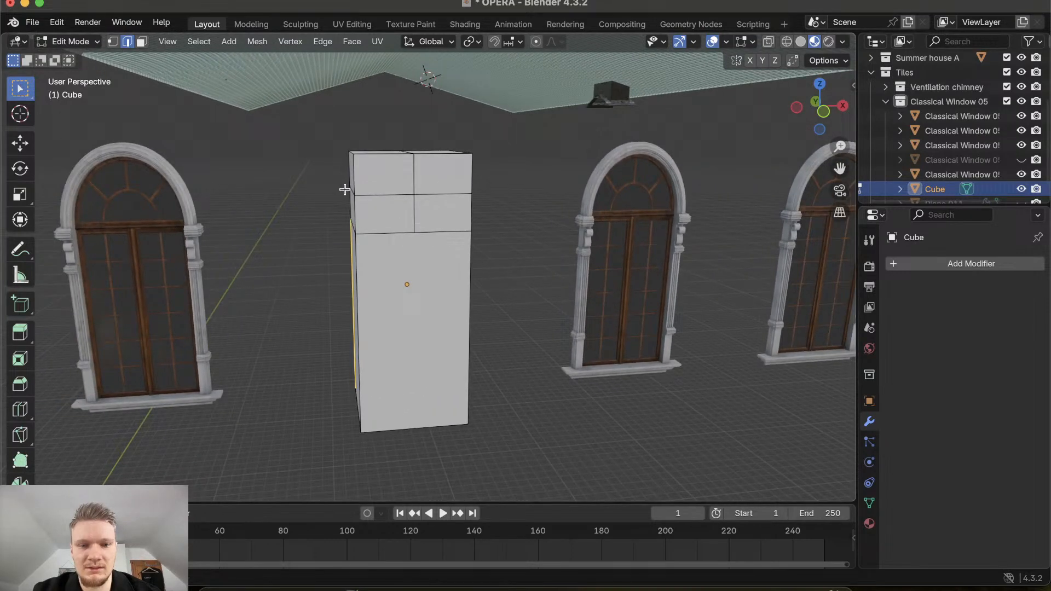
scroll(345, 190, up, 3)
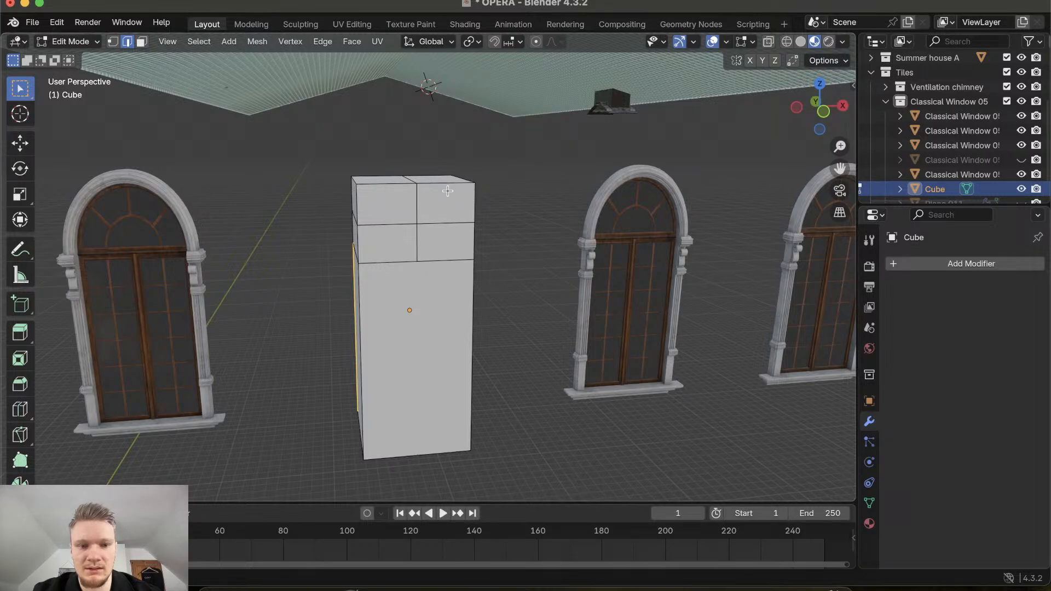
scroll(387, 223, left, 2)
scroll(387, 223, right, 4)
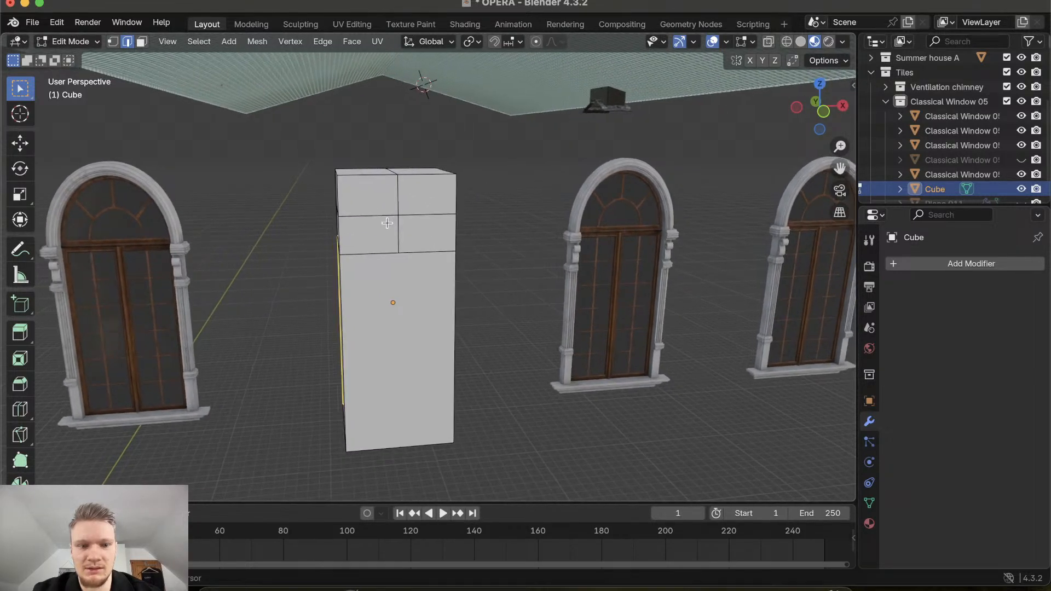
scroll(388, 223, right, 2)
scroll(388, 223, left, 3)
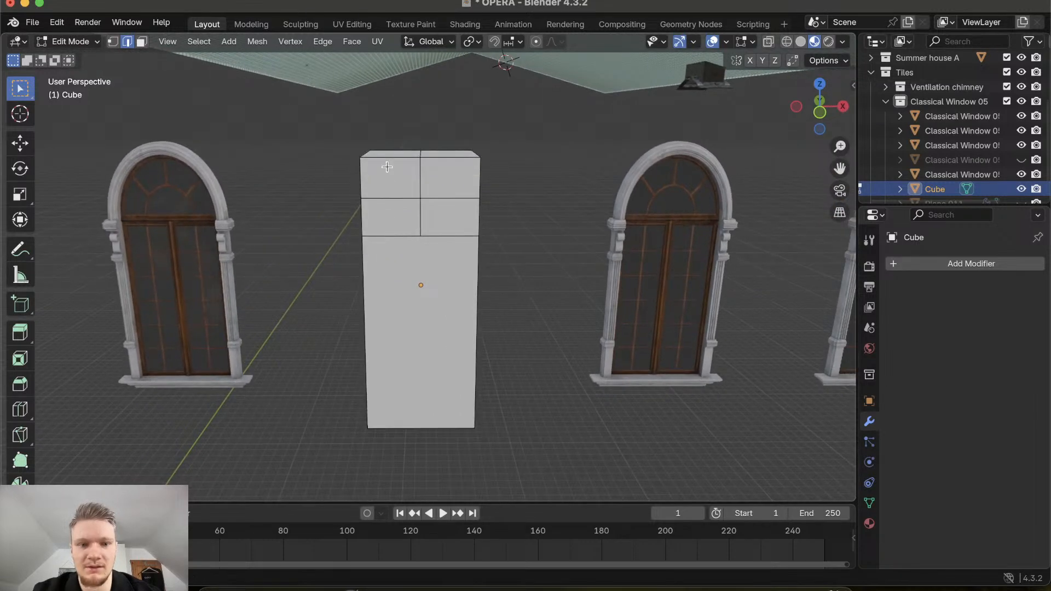
scroll(387, 167, up, 4)
scroll(387, 166, down, 3)
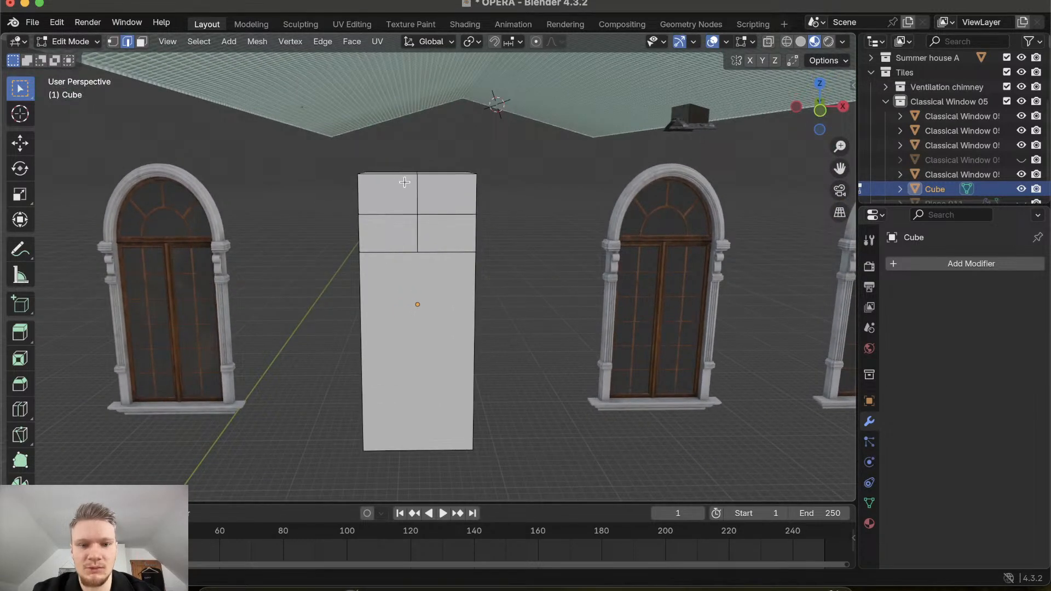
scroll(417, 173, down, 3)
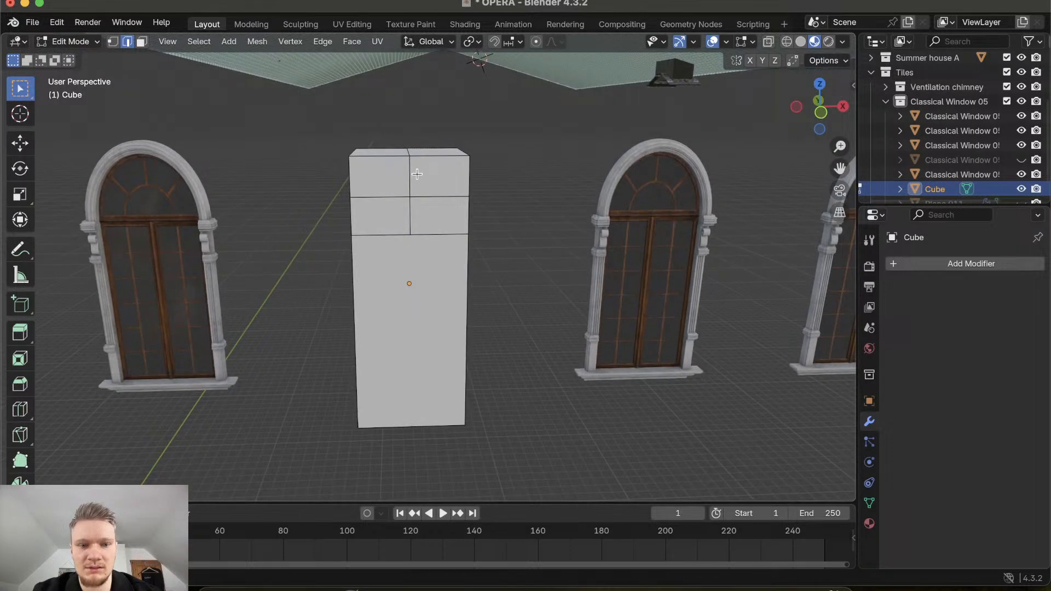
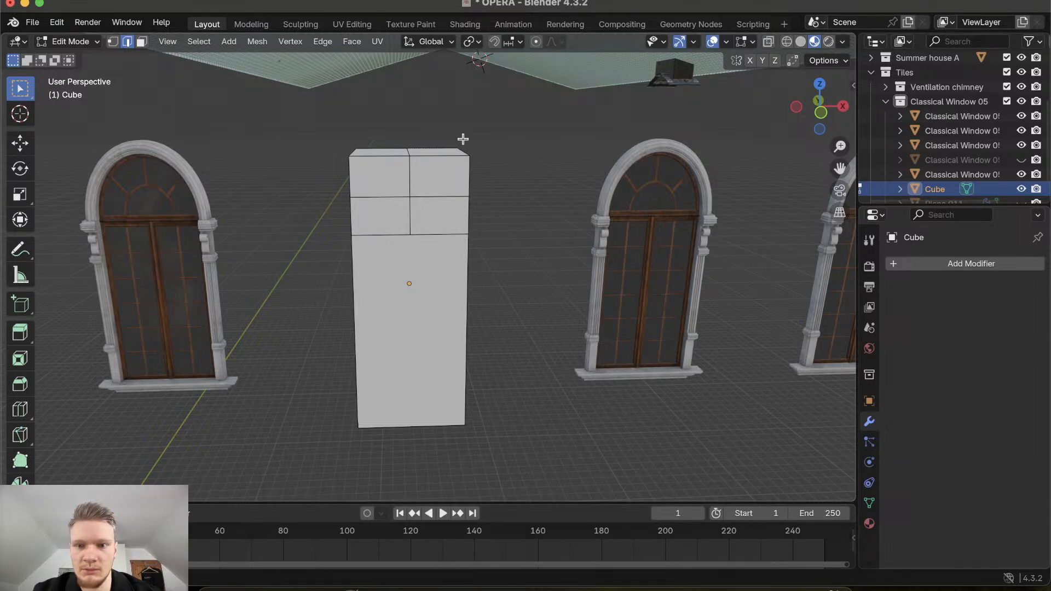
Display the scene in wireframe and view the cube from the front in orthographic projection alongside the arched windows
click(786, 41)
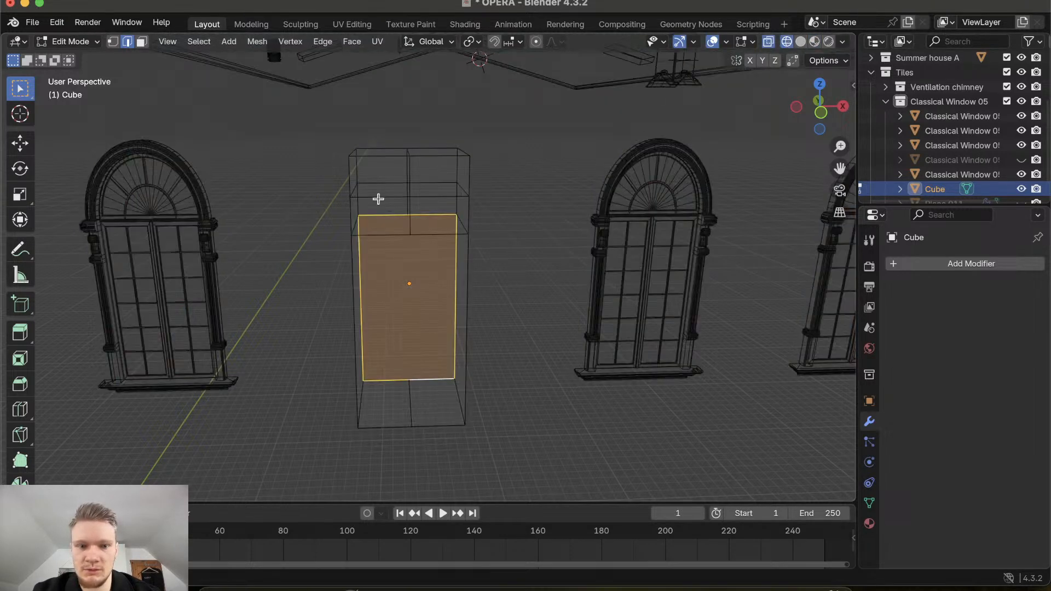
key(z)
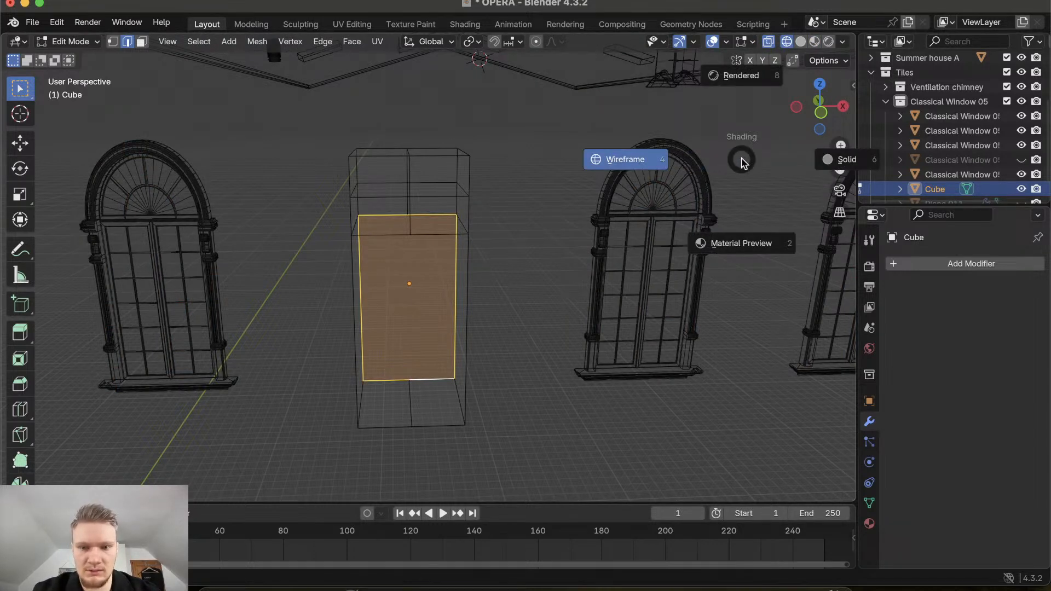
key(2)
key(z)
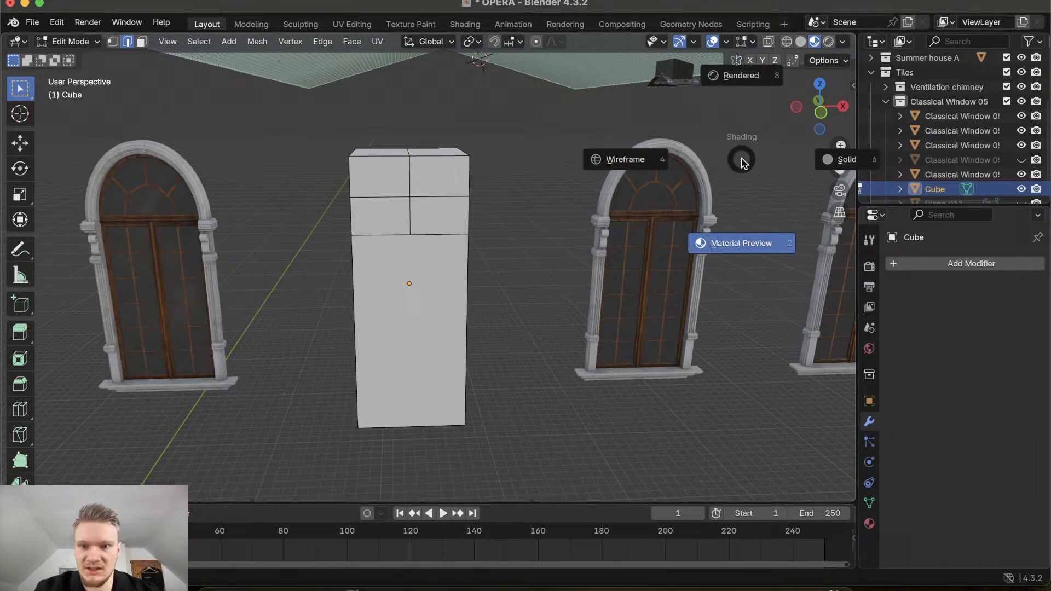
key(4)
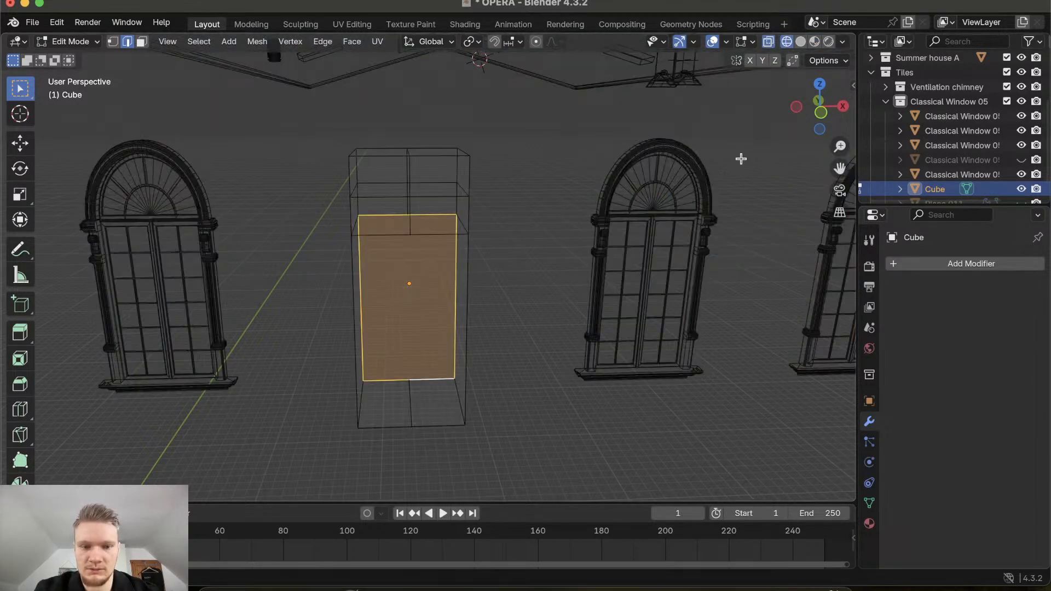
click(820, 104)
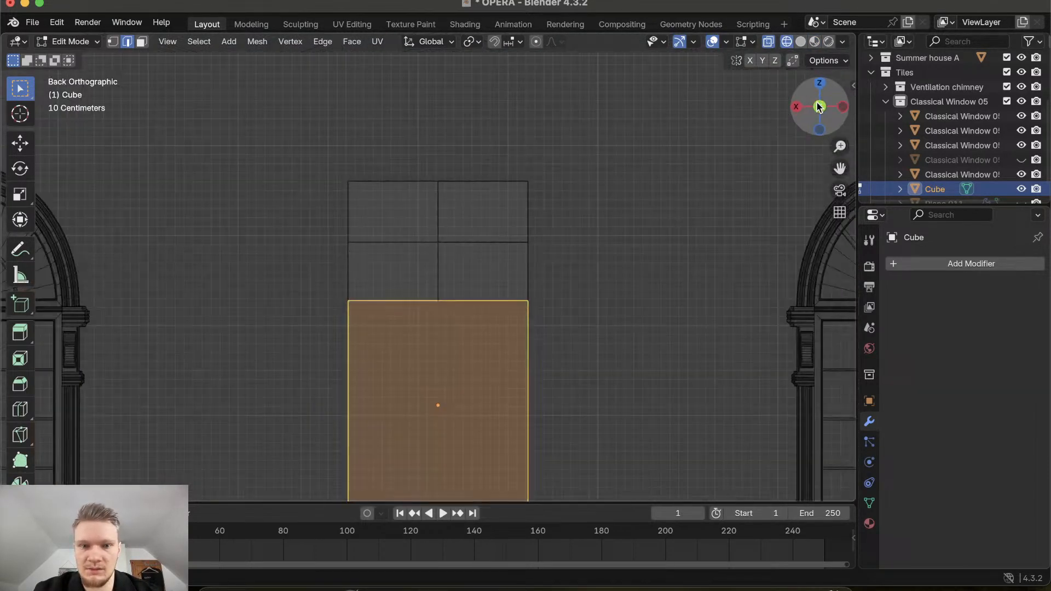
click(820, 106)
scroll(427, 258, down, 3)
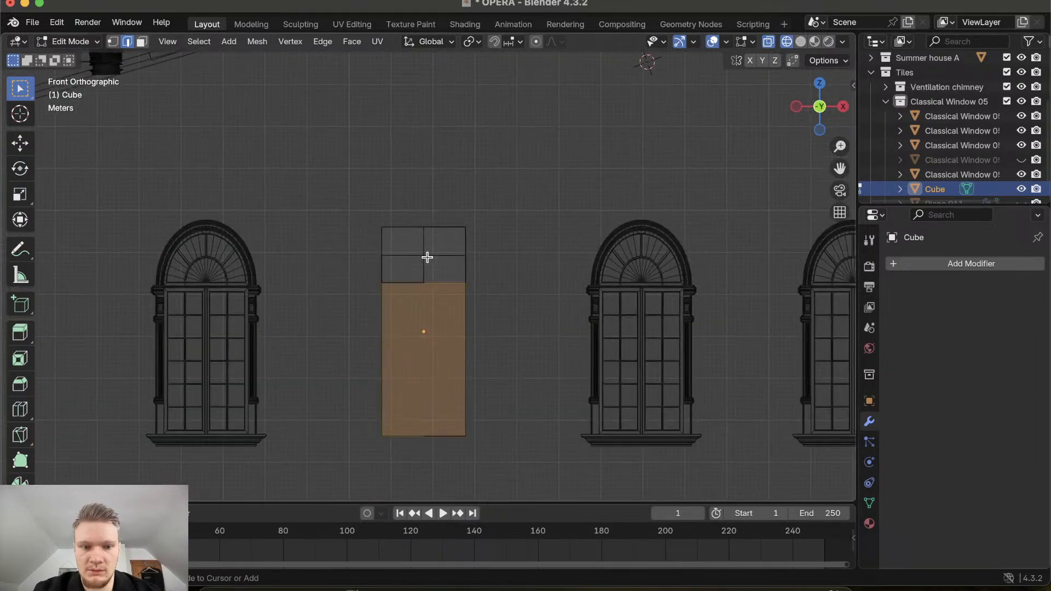
click(39, 4)
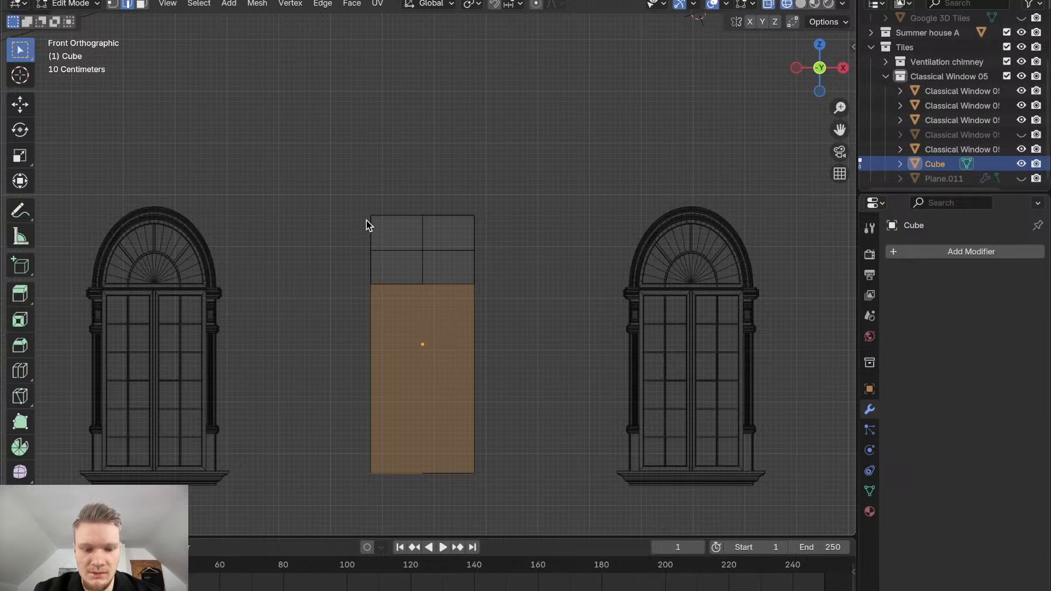
Delete the front and back vertices at the cube's upper left and upper right corners, keeping the centre ones
drag(356, 210, 516, 222)
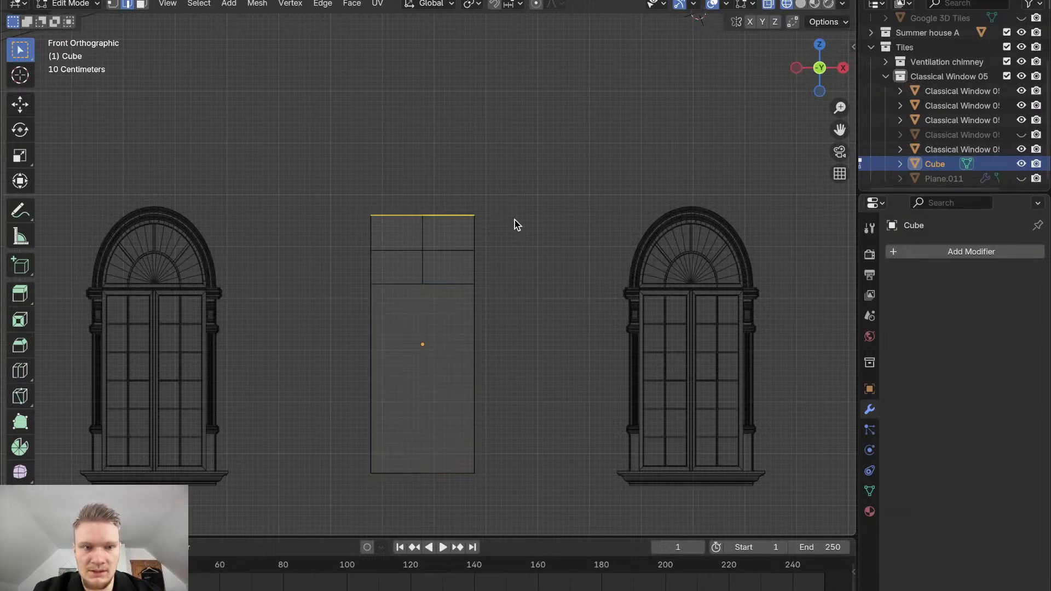
click(112, 4)
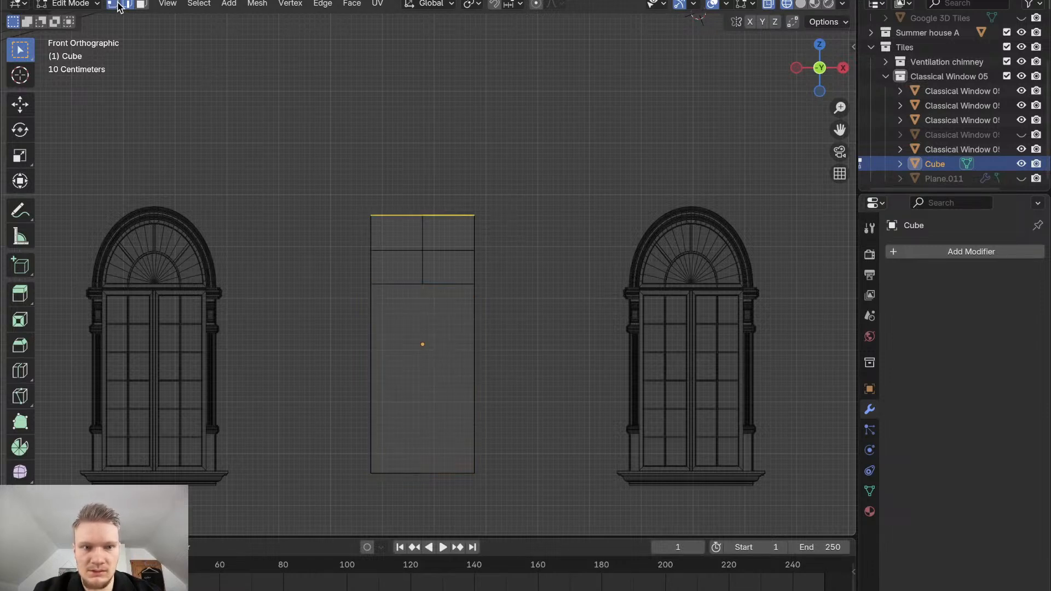
click(327, 198)
drag(359, 206, 395, 224)
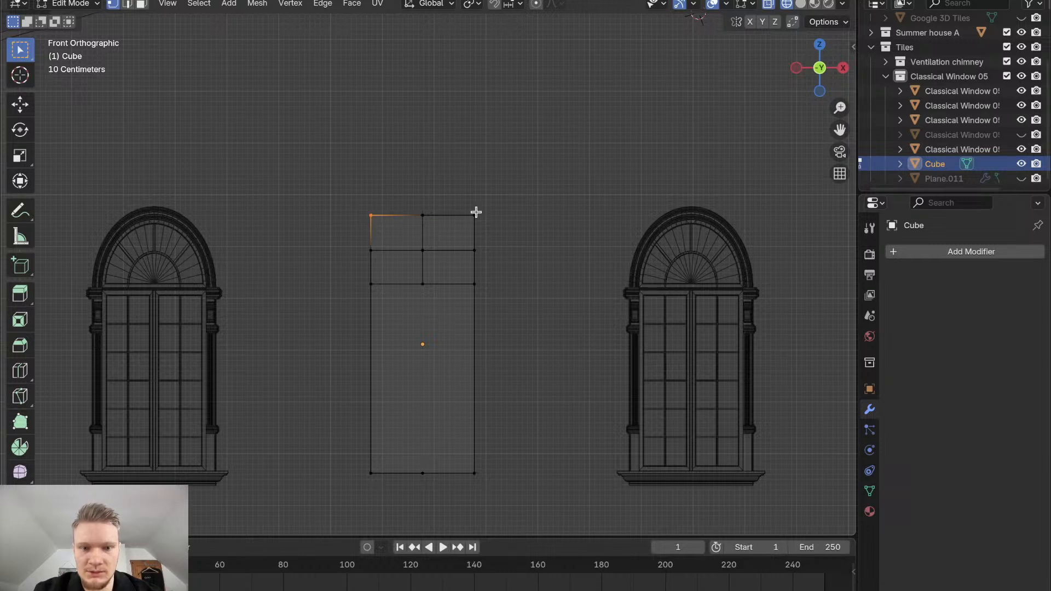
shift+click(491, 229)
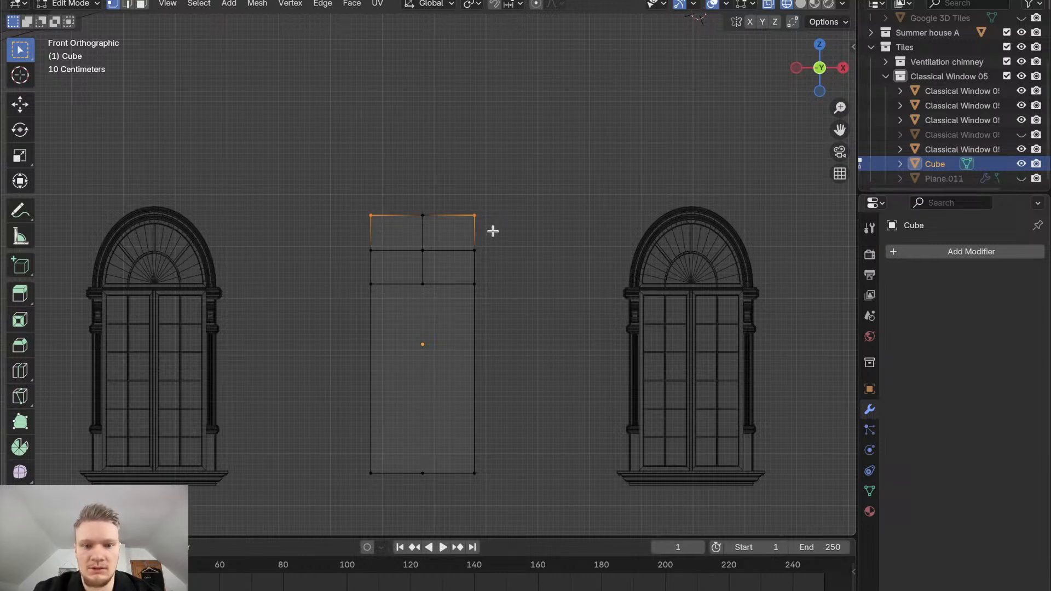
key(x)
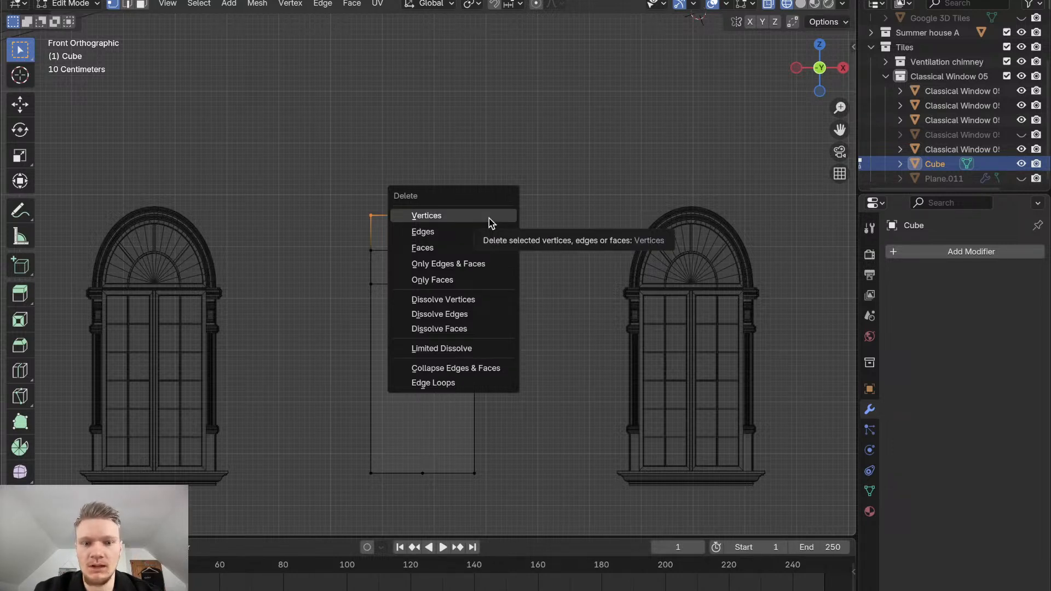
click(490, 216)
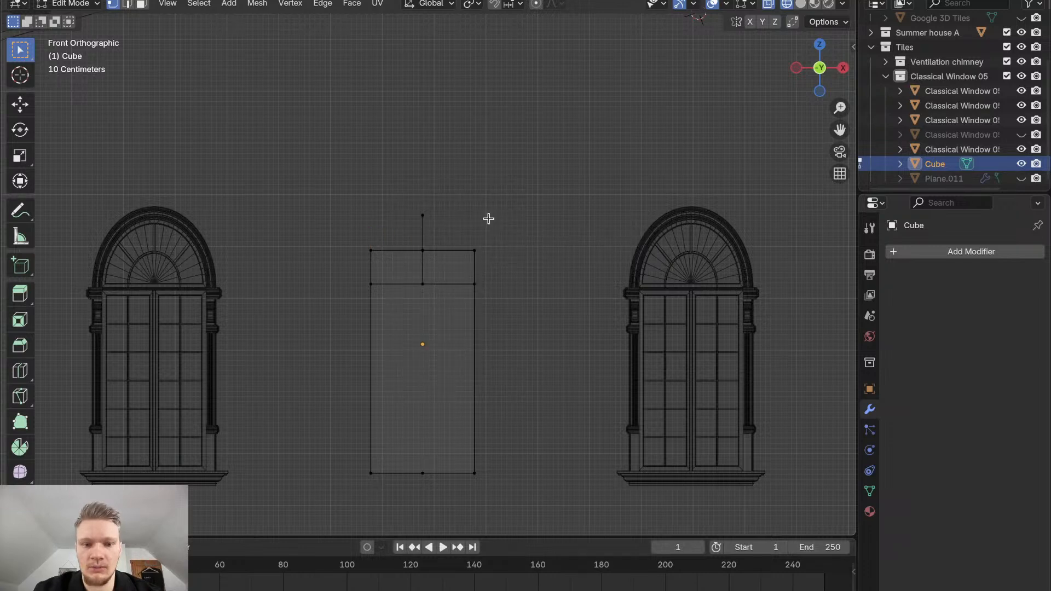
Switch to solid shading and inspect the cube's open top around the raised centre edge
middle_drag(488, 219, 510, 230)
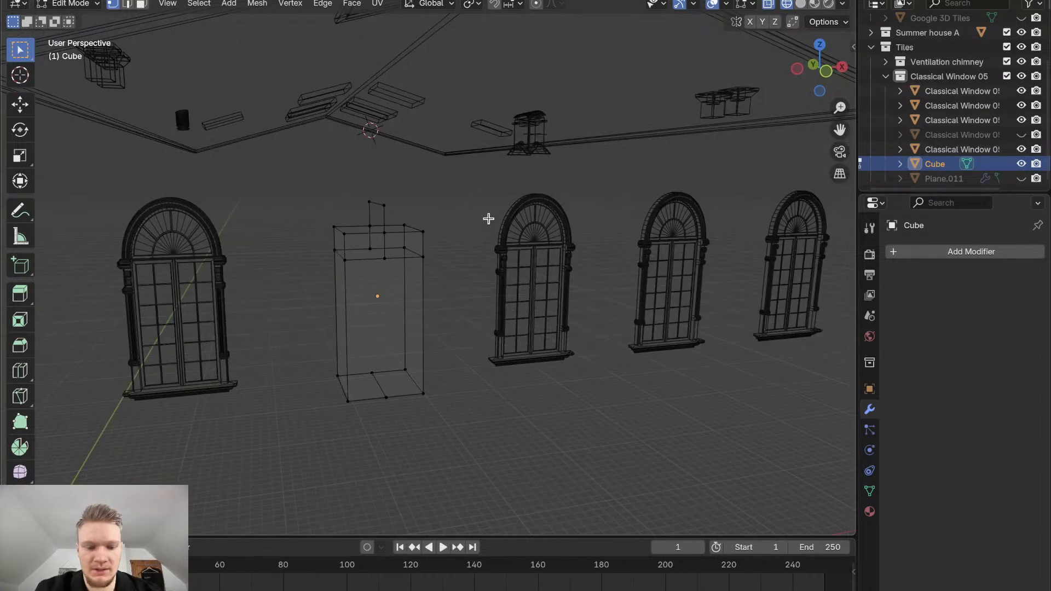
key(z)
key(6)
middle_drag(419, 242, 385, 225)
scroll(424, 243, up, 2)
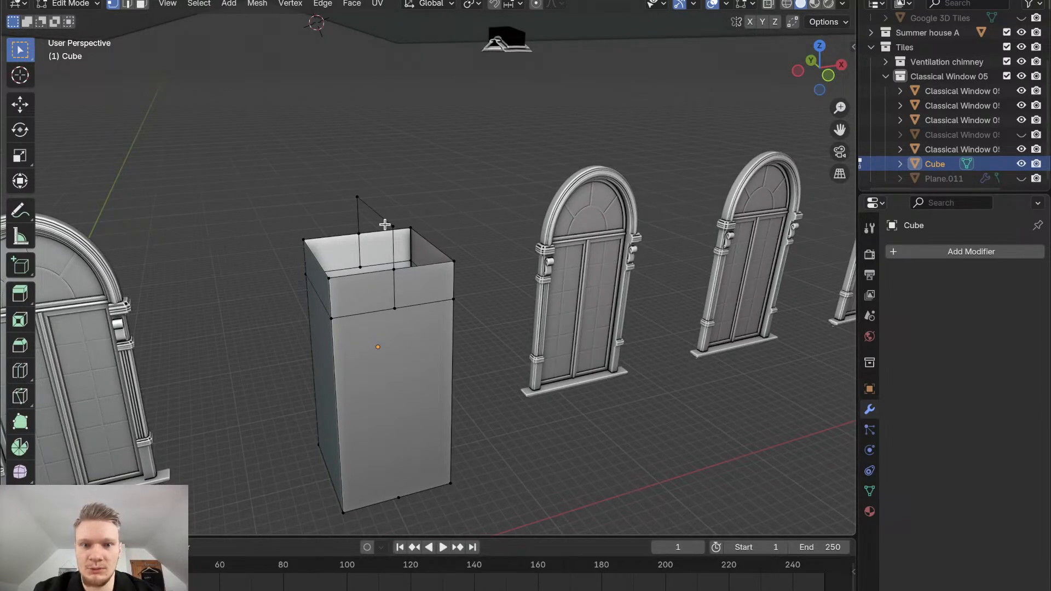
Try to fill a sloped face between the raised centre edge and the cube's left upper edge, and undo the fill
click(328, 274)
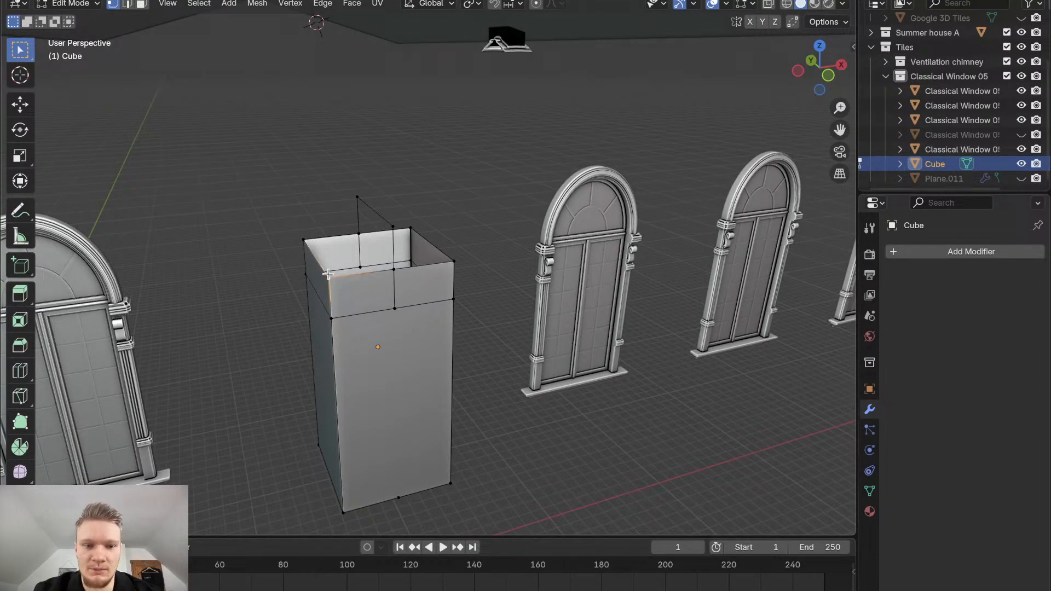
click(127, 4)
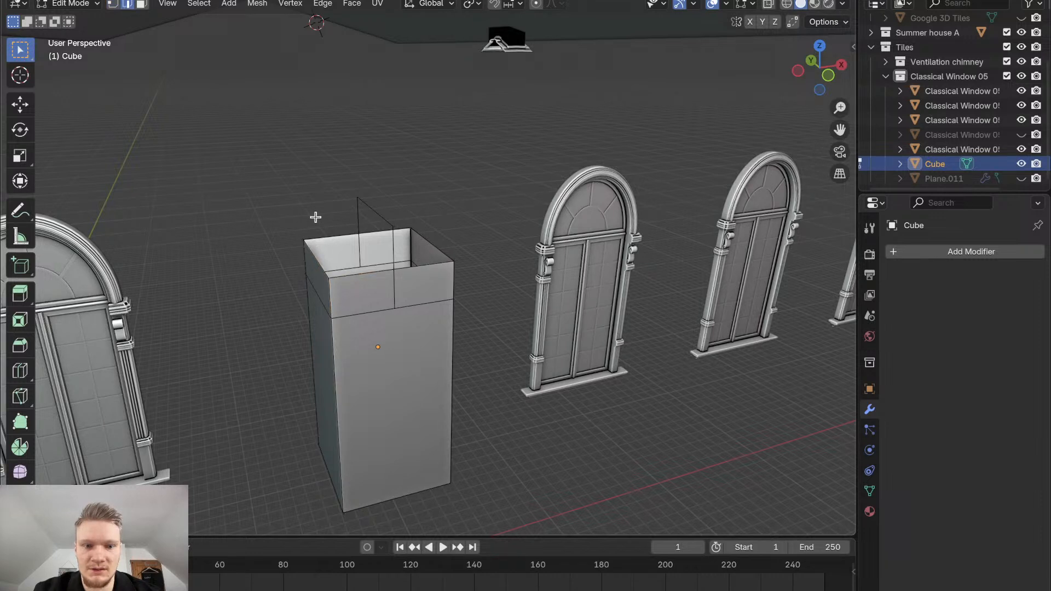
alt+click(318, 262)
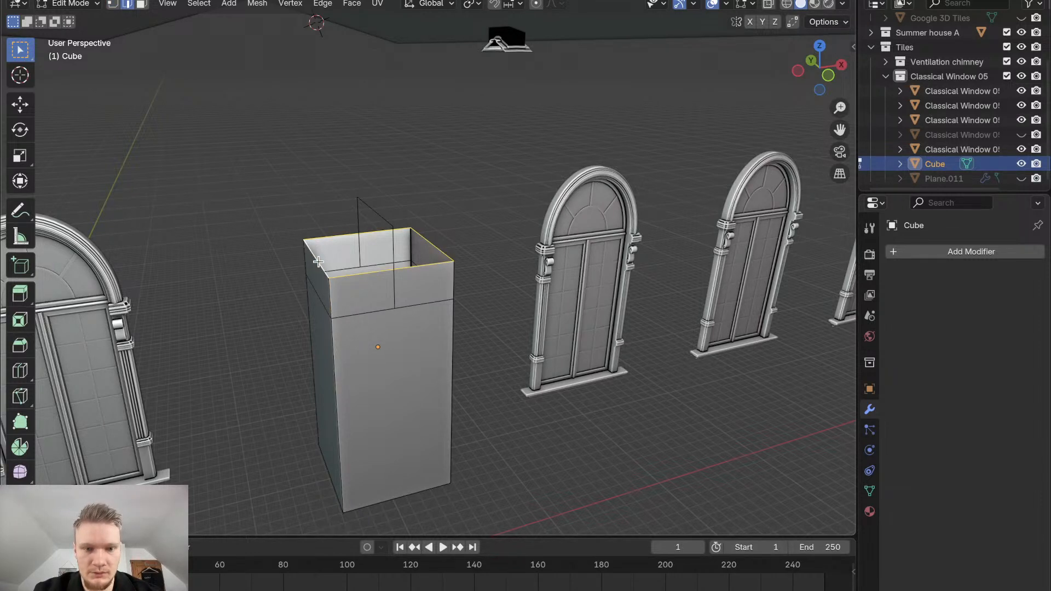
alt+click(376, 212)
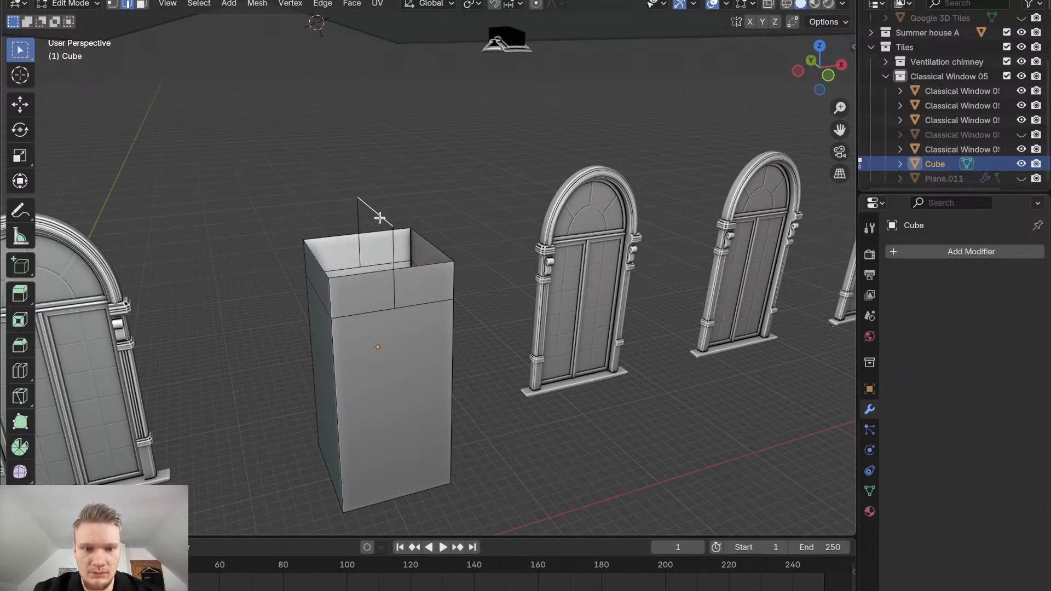
middle_drag(335, 249, 479, 224)
shift+click(338, 231)
key(f)
key(ctrl+z)
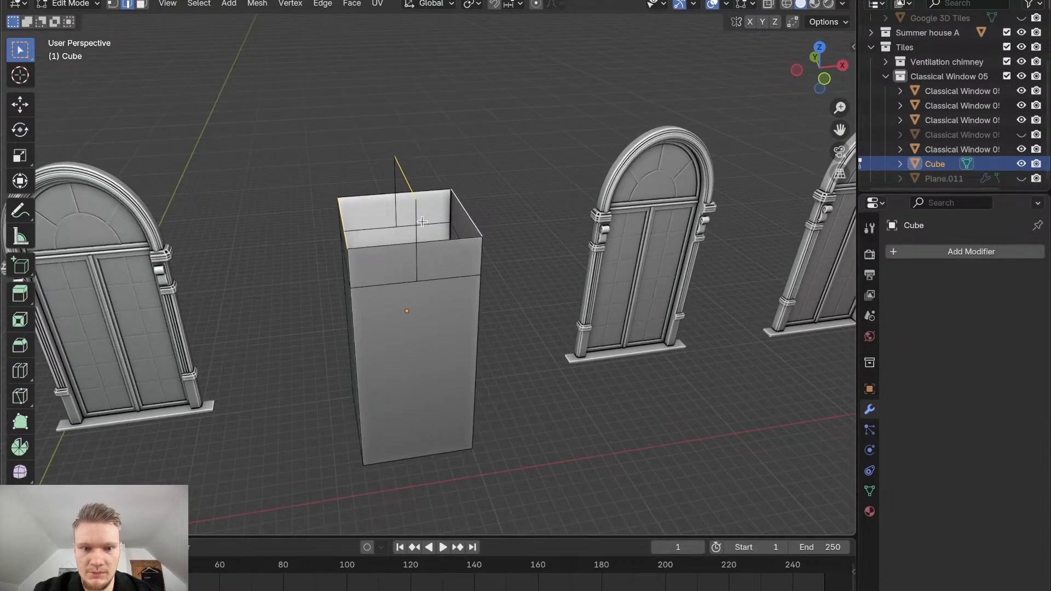
Fill a triangular gable face between the front peak vertex and the cube's two front upper corners
click(112, 4)
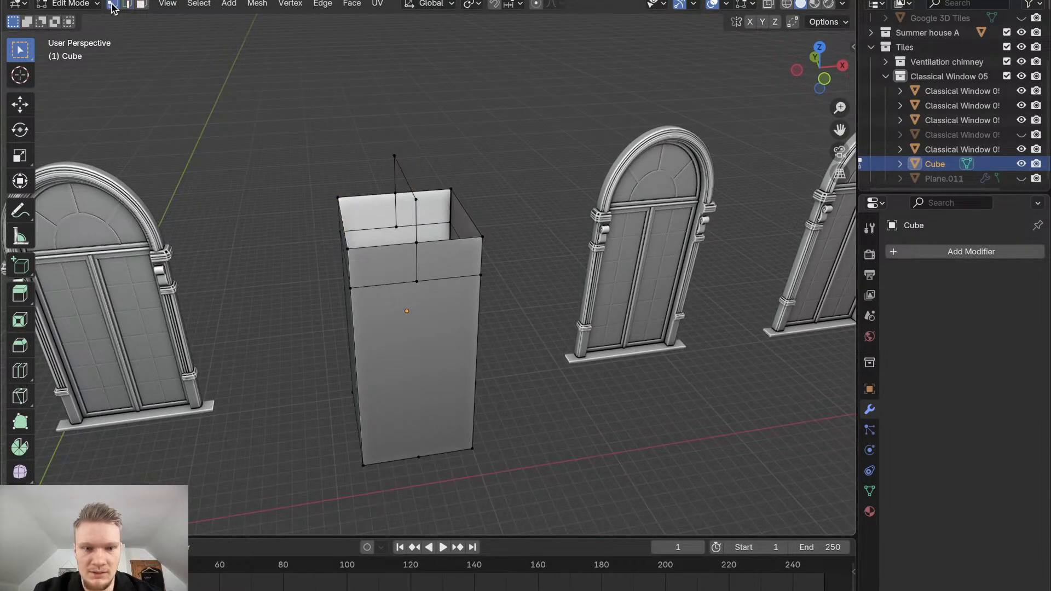
click(415, 198)
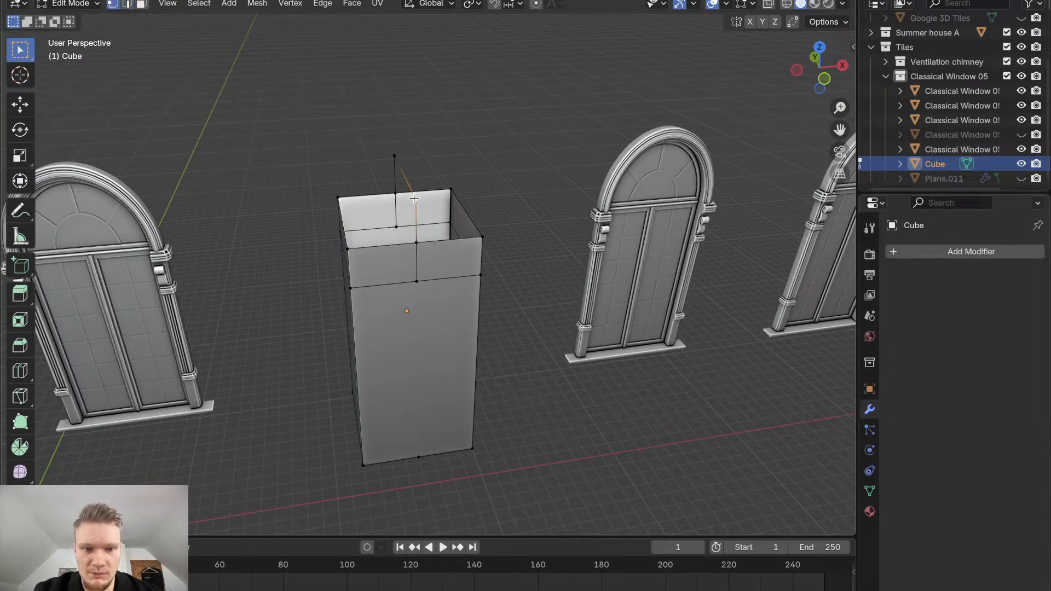
shift+click(348, 250)
shift+click(482, 236)
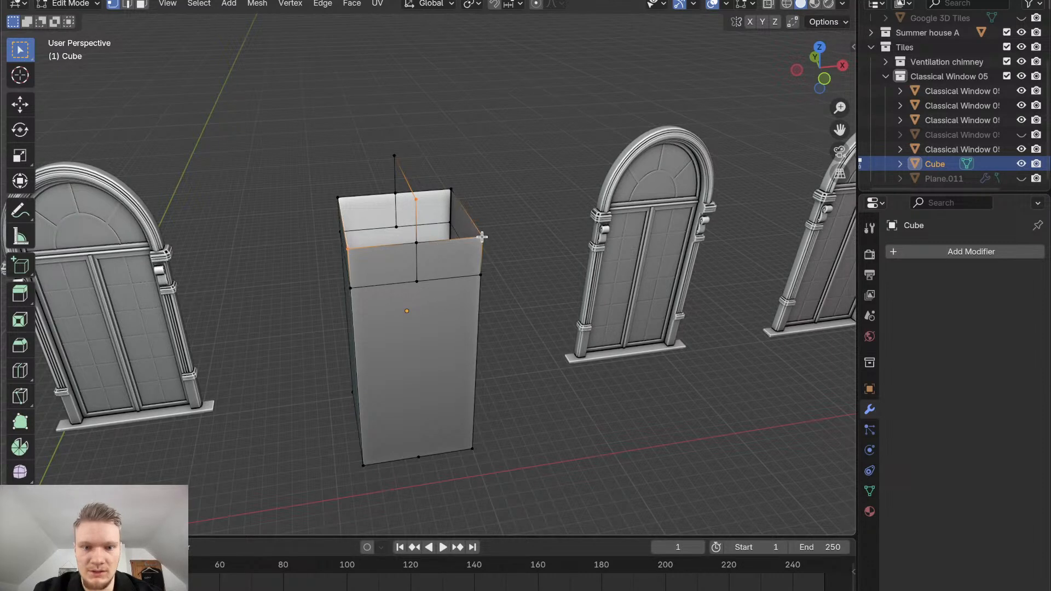
middle_drag(482, 237, 454, 236)
key(f)
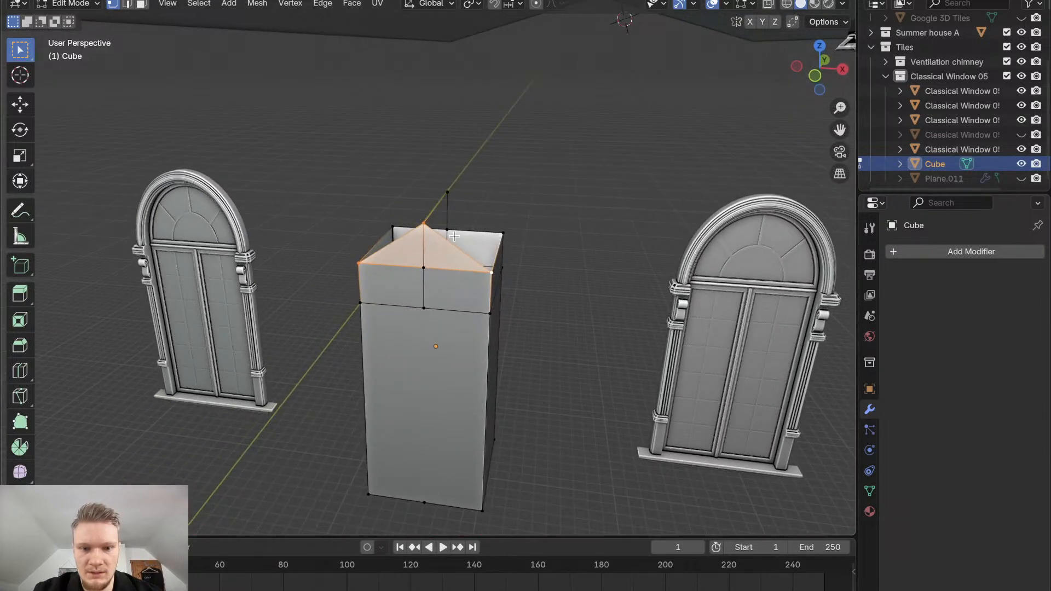
Fill a matching triangular gable face between the back peak vertex and the cube's two back upper corners
click(449, 194)
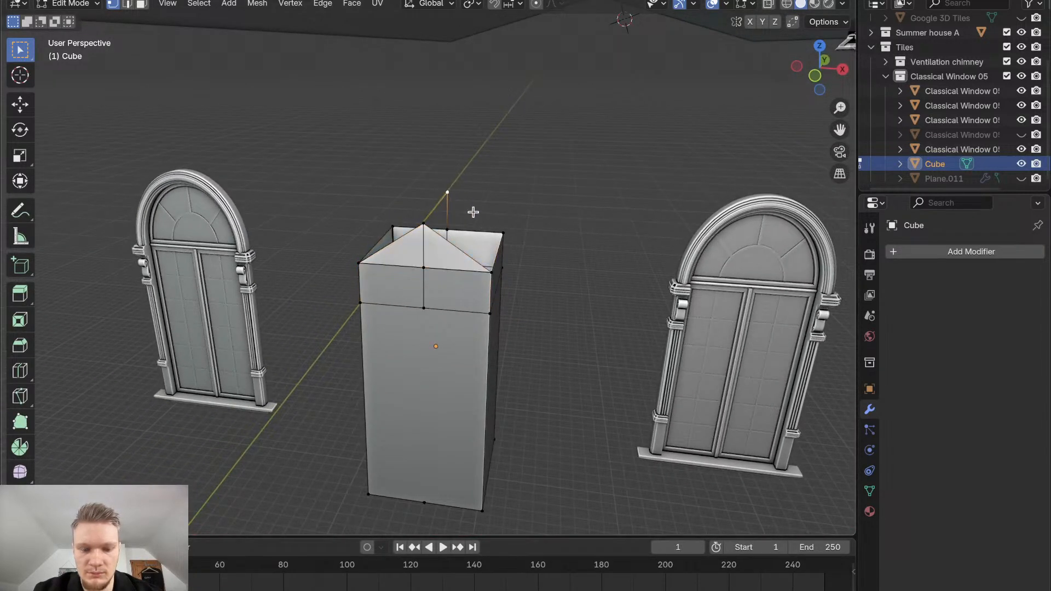
shift+click(503, 233)
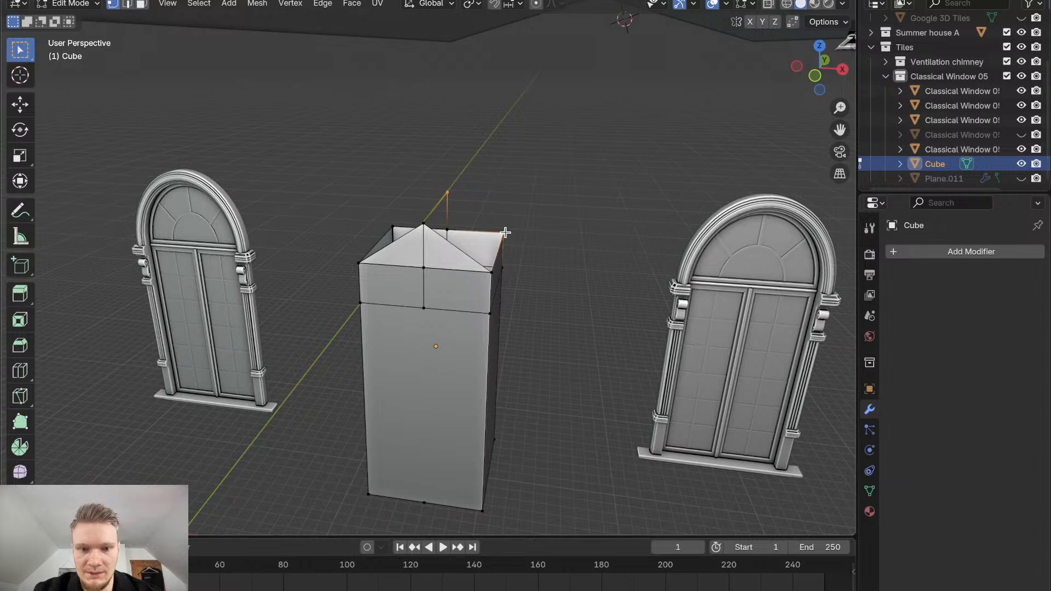
shift+click(392, 225)
middle_drag(392, 225, 392, 225)
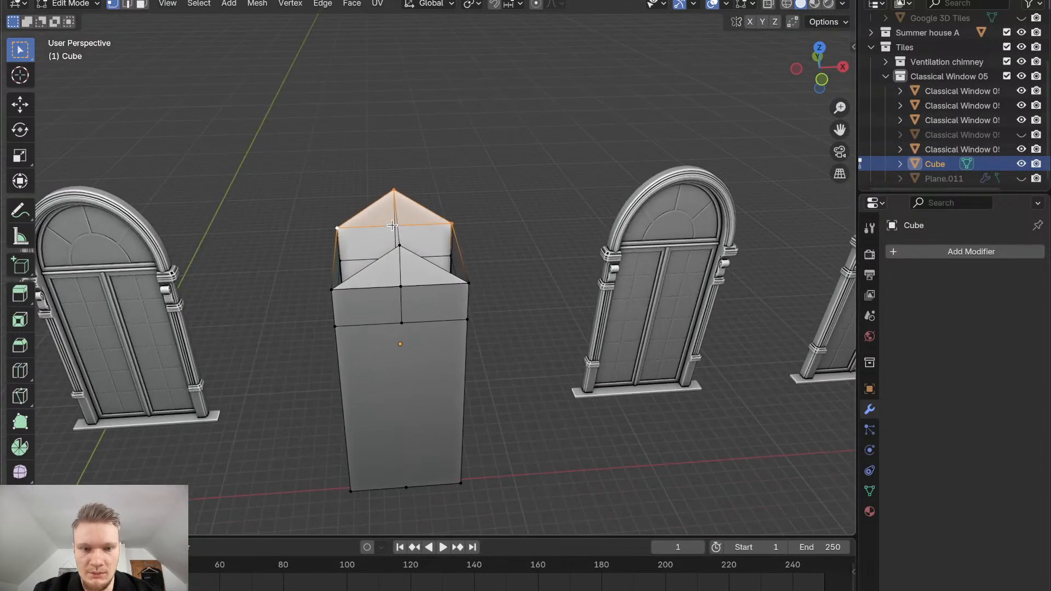
Fill the left roof slope with a face between the centre ridge edge and the cube's left upper edge
click(128, 4)
key(alt+a)
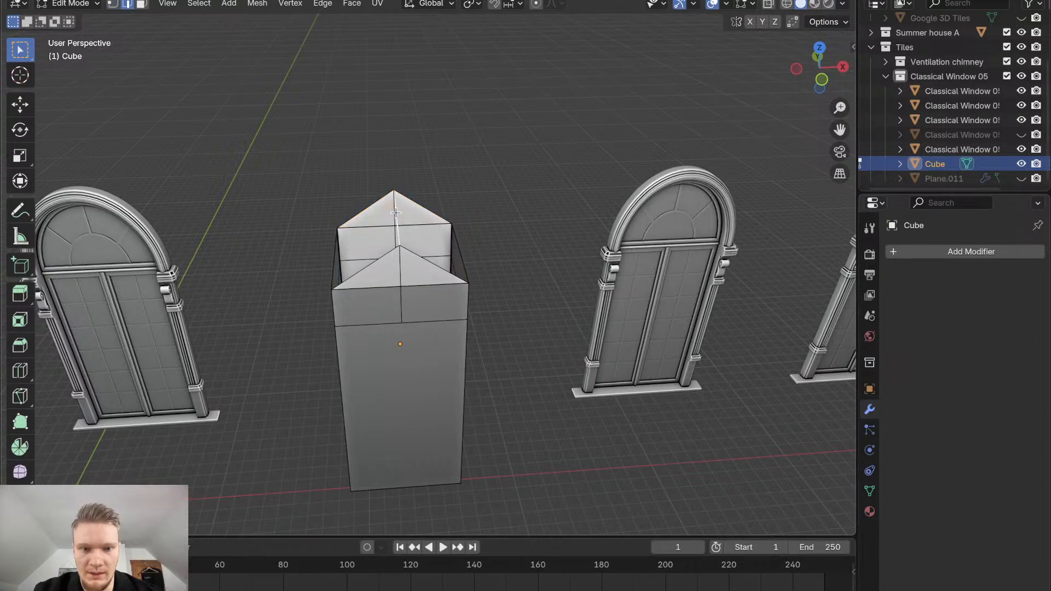
middle_drag(392, 210, 396, 213)
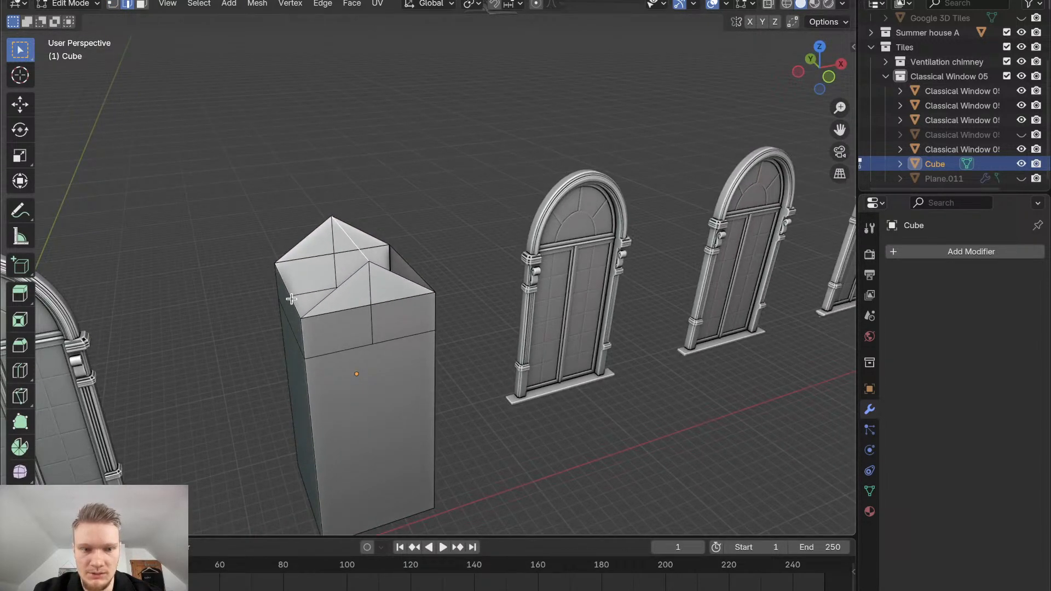
ctrl+alt+click(414, 267)
key(ctrl+z)
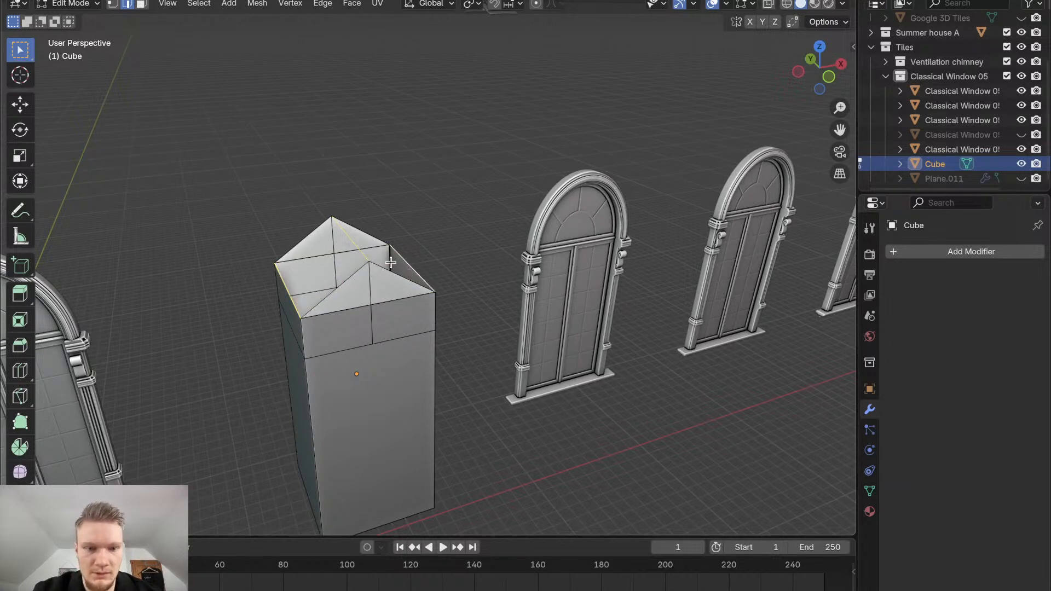
click(361, 250)
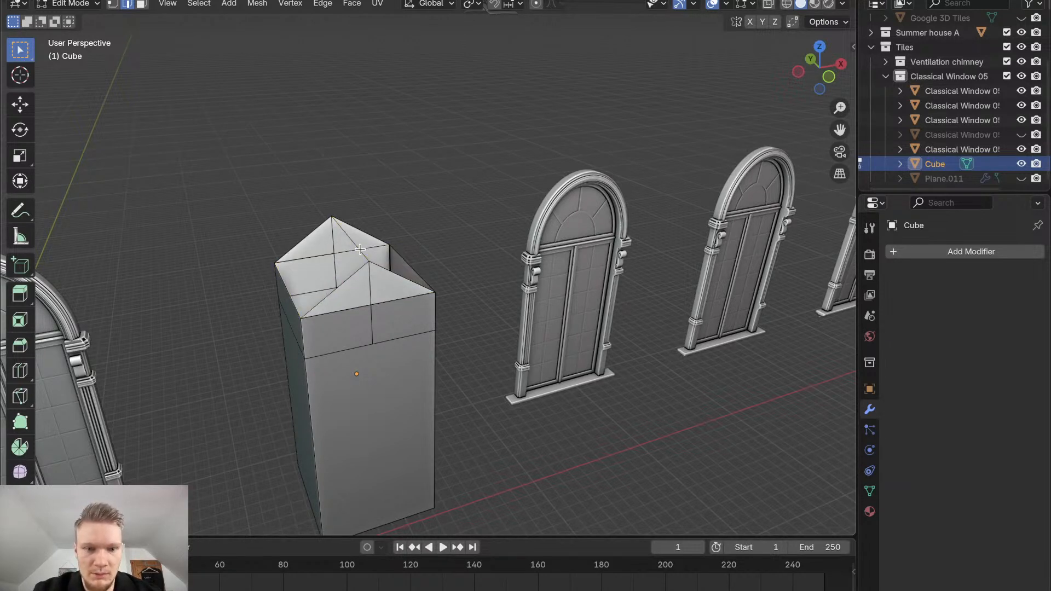
shift+click(284, 276)
key(f)
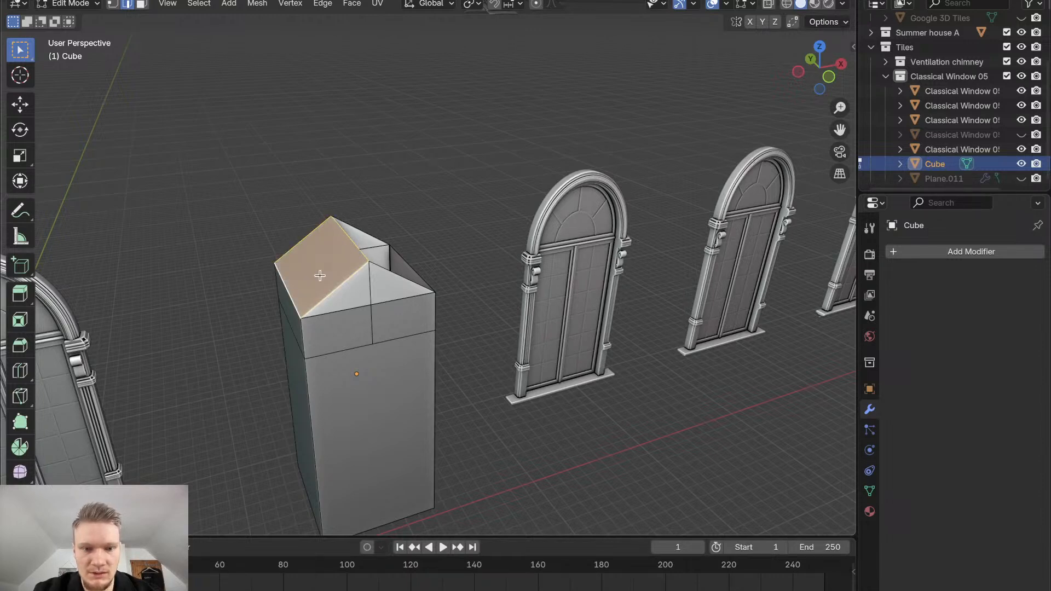
Fill the right roof slope with a face between the centre ridge edge and the cube's right upper edge
middle_drag(319, 276, 331, 276)
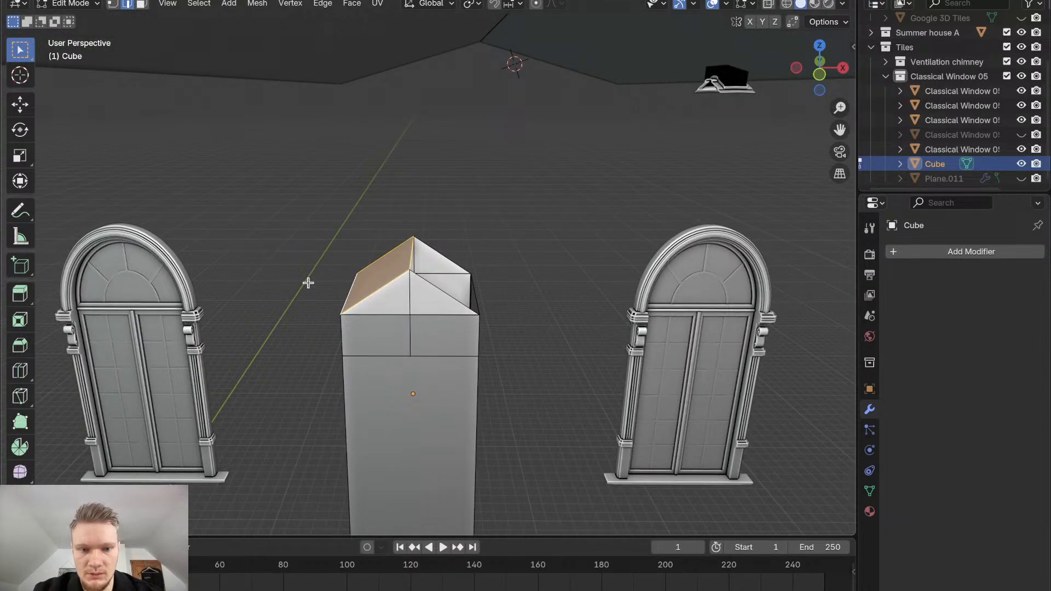
shift+click(348, 295)
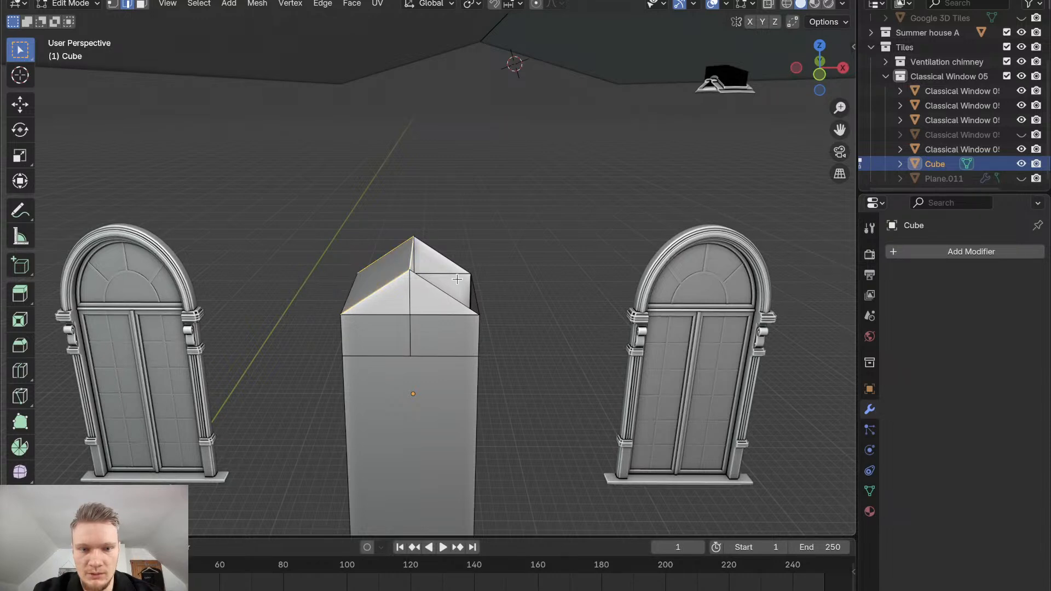
middle_drag(457, 280, 392, 239)
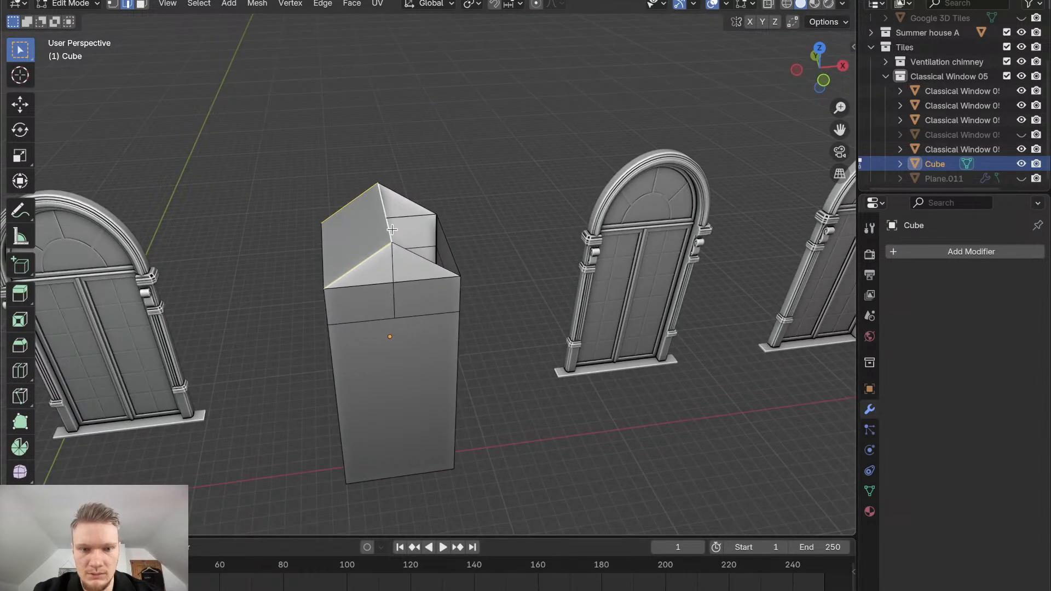
click(389, 230)
shift+click(447, 236)
key(f)
middle_drag(447, 236, 446, 234)
click(447, 236)
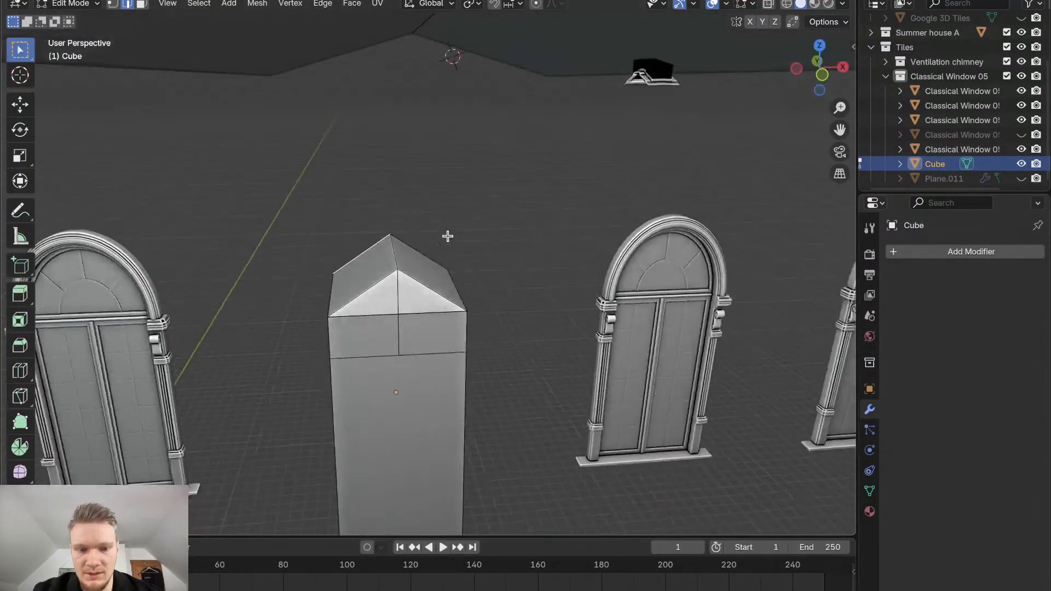
Turn on the Face Orientation viewport overlay to check the normals of the peaked cube
click(755, 4)
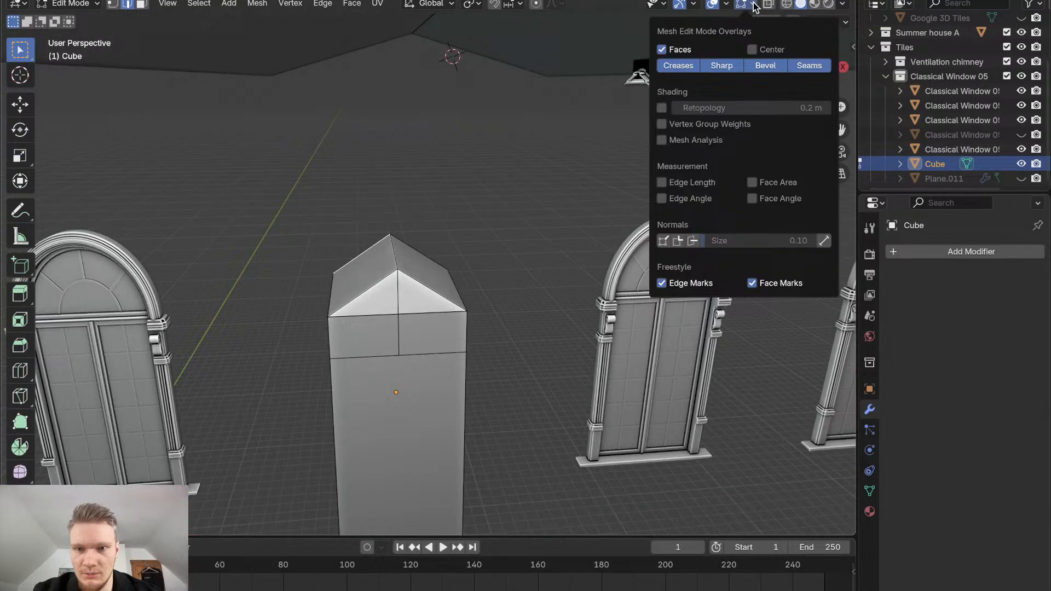
click(728, 5)
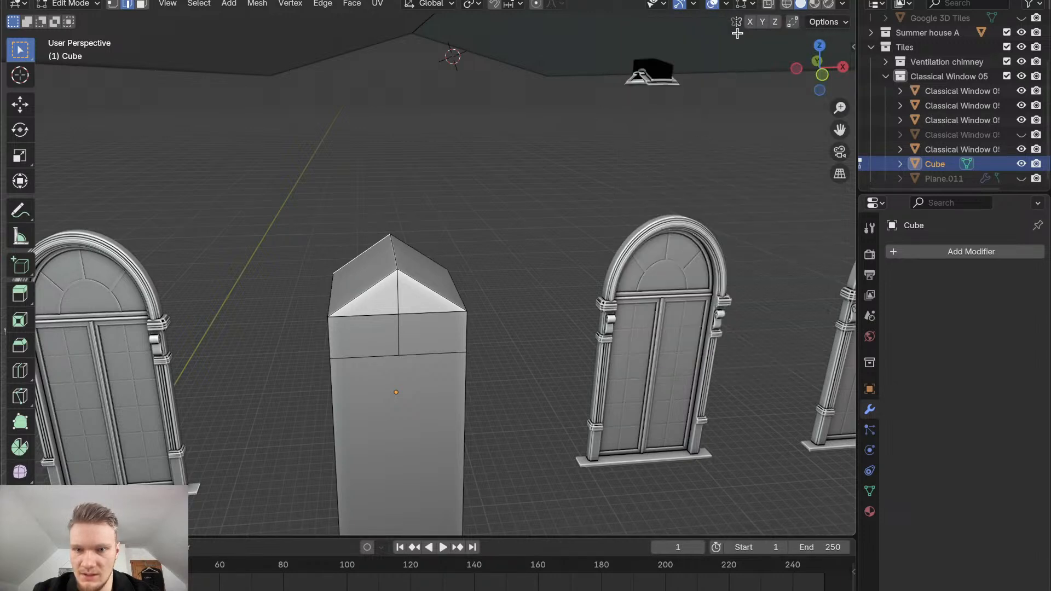
click(727, 5)
click(640, 283)
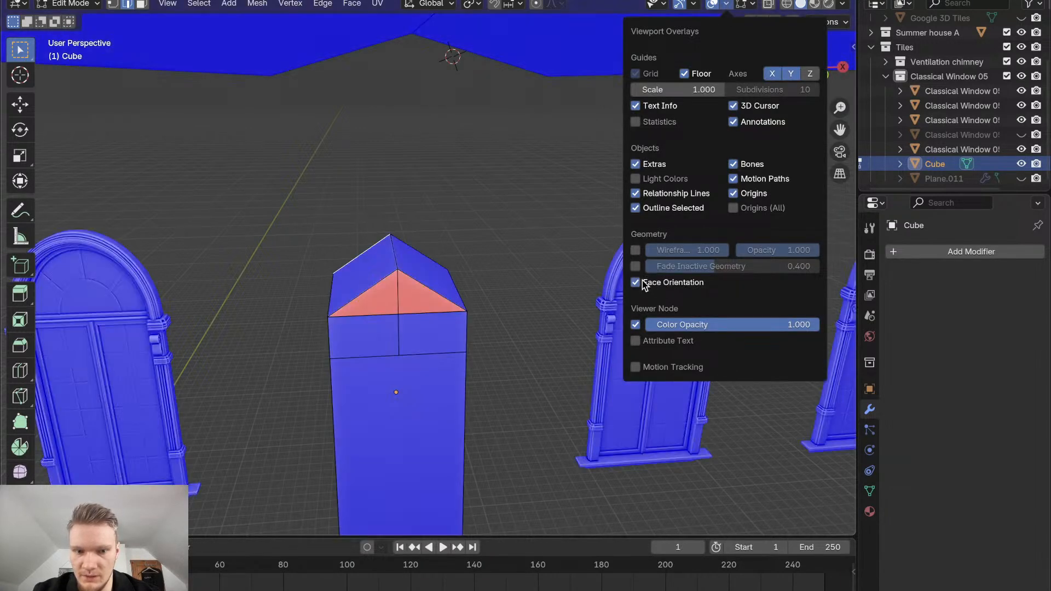
middle_drag(460, 320, 460, 316)
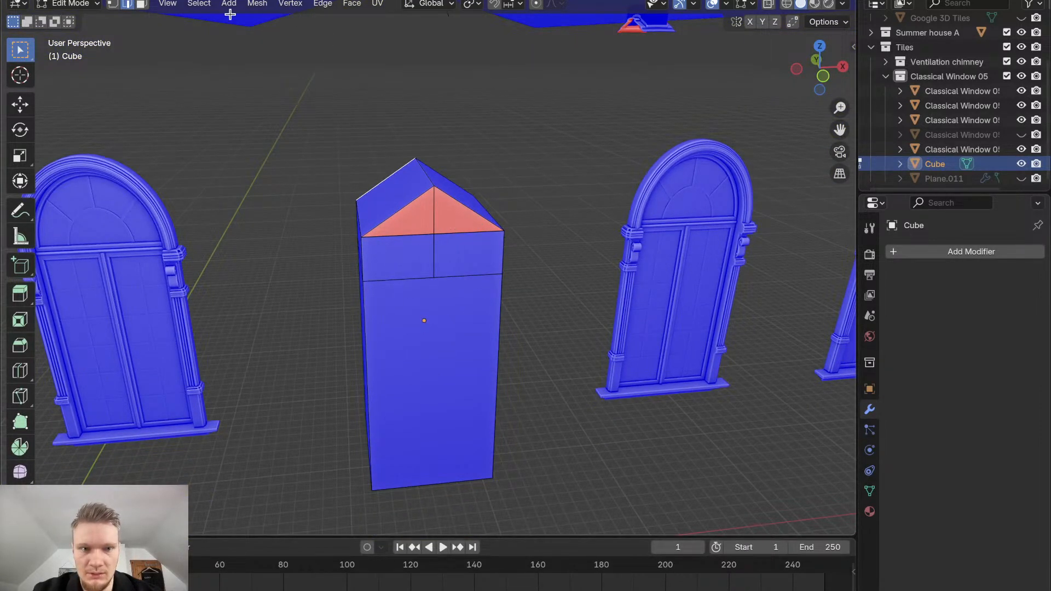
Try to recalculate the cube's normals outside without selecting the whole mesh
click(256, 5)
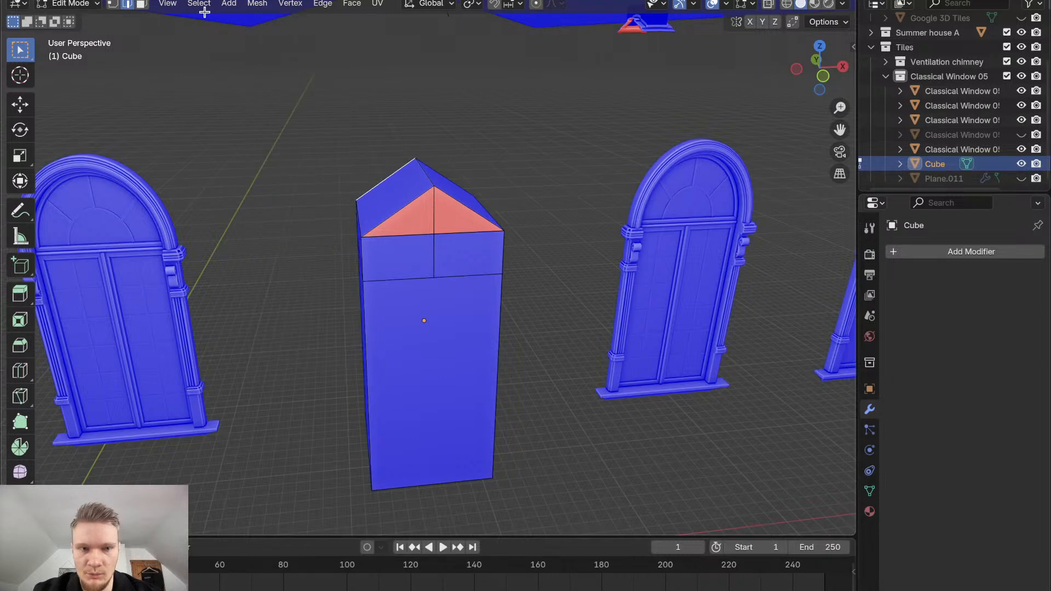
click(257, 4)
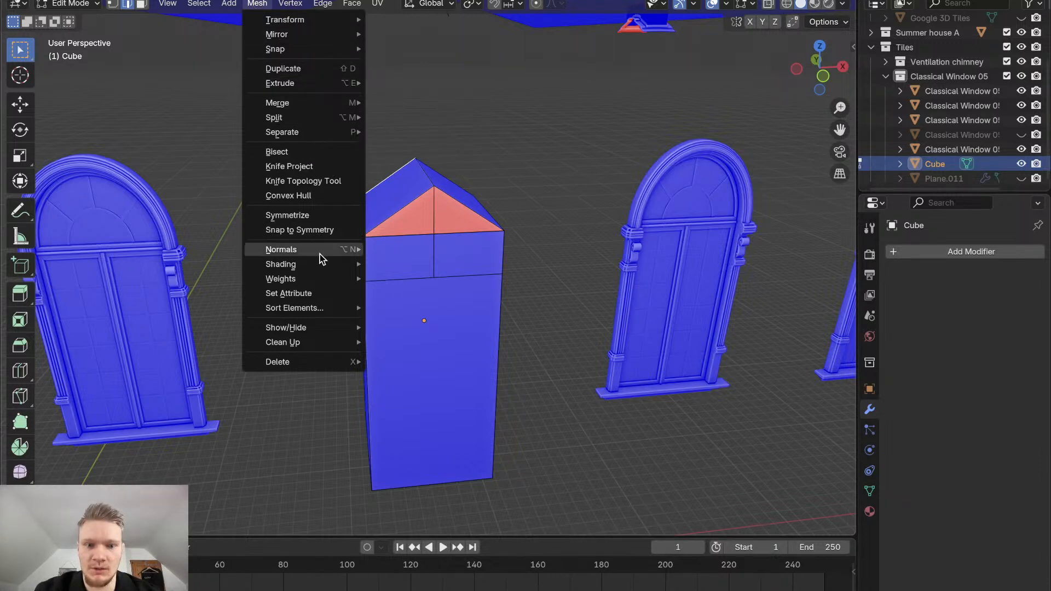
mouse_move(320, 254)
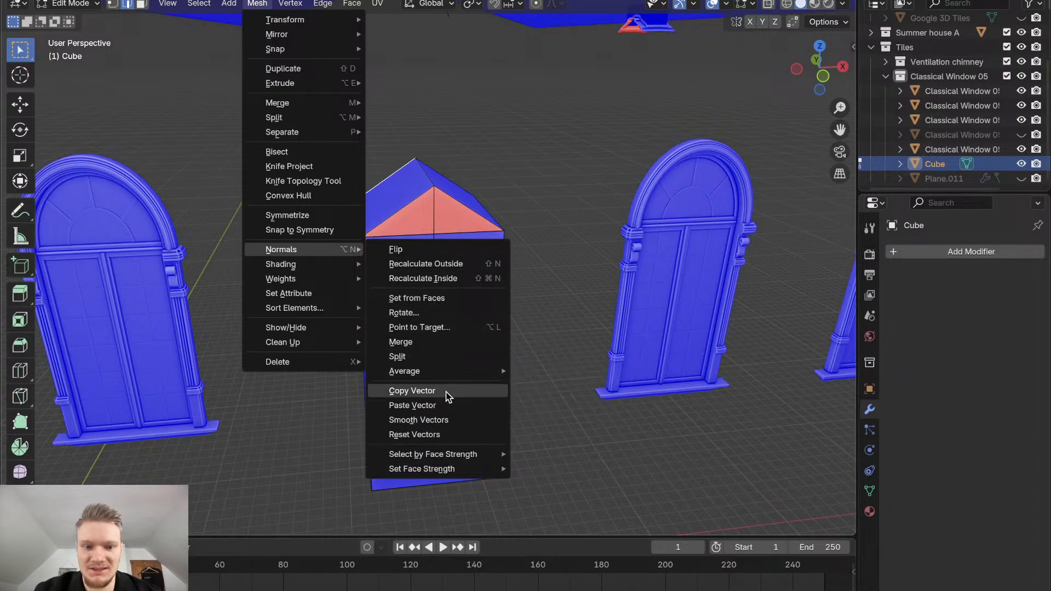
click(433, 264)
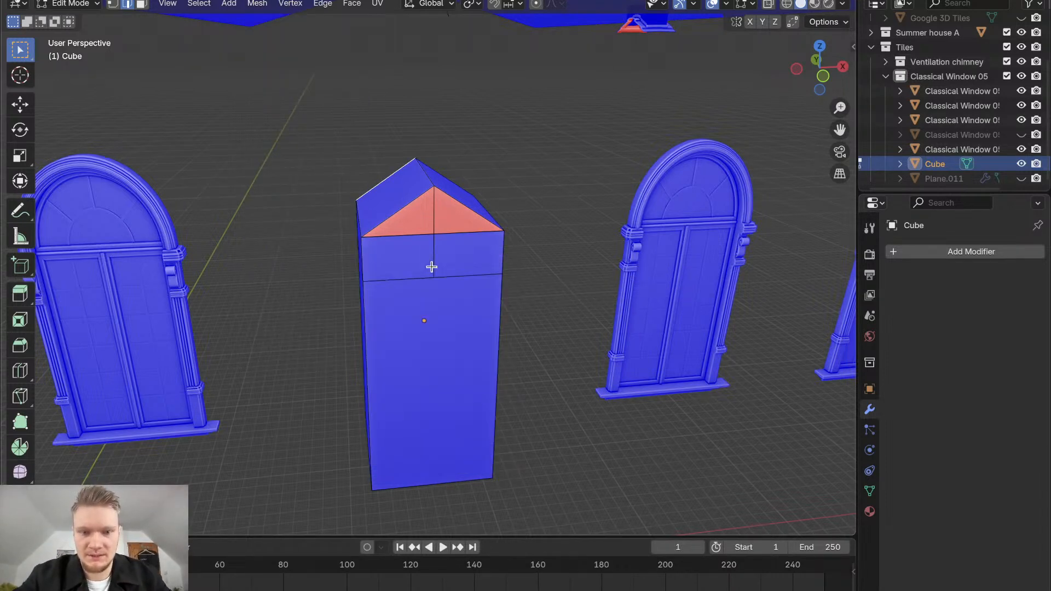
Recalculate the normals of the cube's entire mesh to face outside, and clear the selection
middle_drag(432, 266, 456, 253)
key(a)
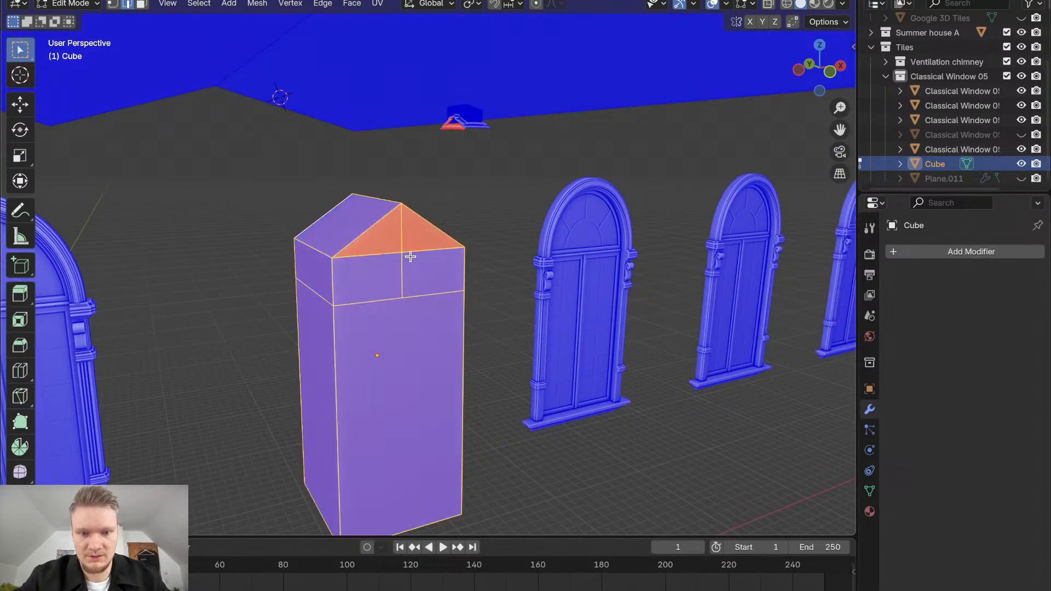
click(255, 4)
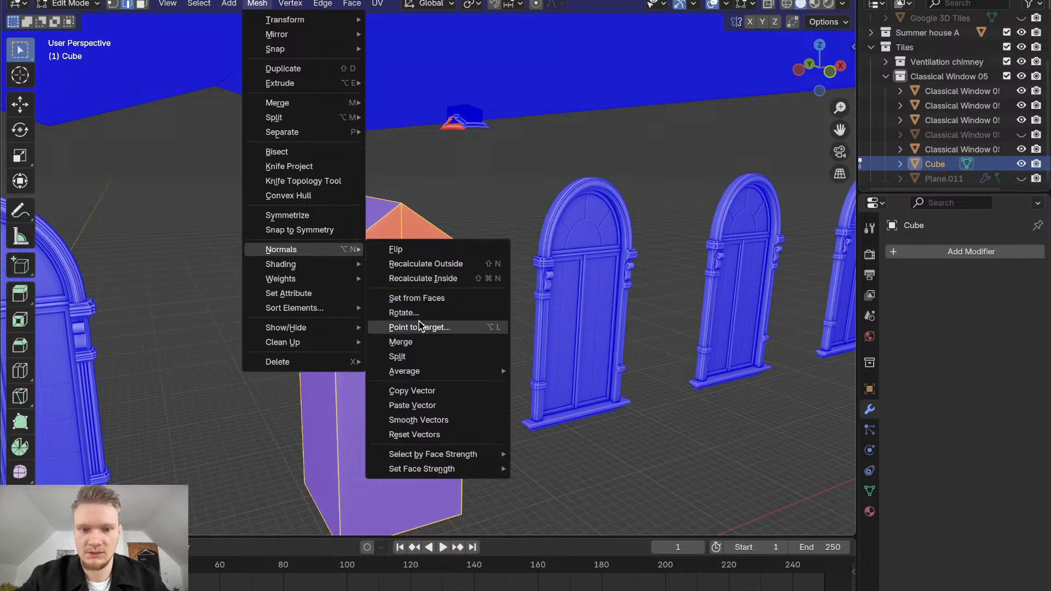
mouse_move(420, 370)
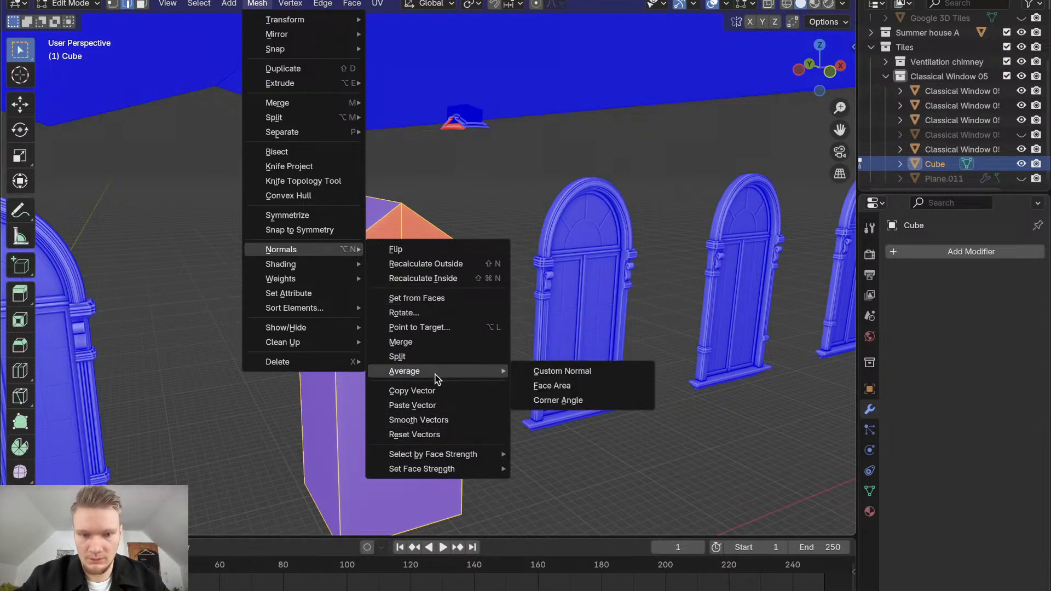
click(436, 263)
middle_drag(434, 262, 435, 261)
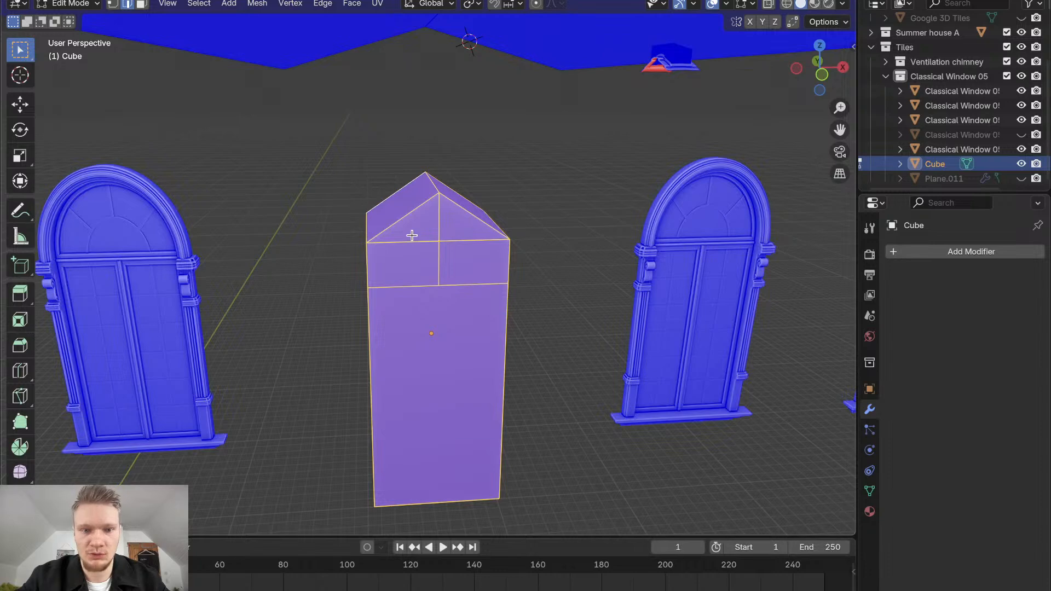
key(alt+a)
Examine the face orientation of the cube and the arched windows from the front, side and back
middle_drag(411, 236, 412, 236)
scroll(411, 236, down, 3)
scroll(412, 236, up, 3)
shift+scroll(412, 235, down, 5)
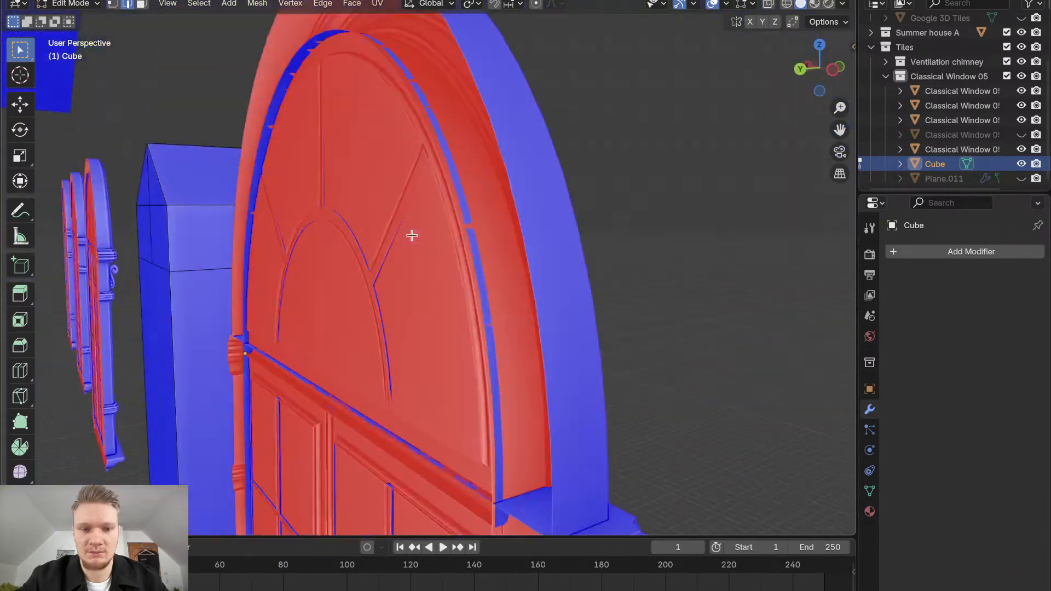
scroll(412, 236, down, 8)
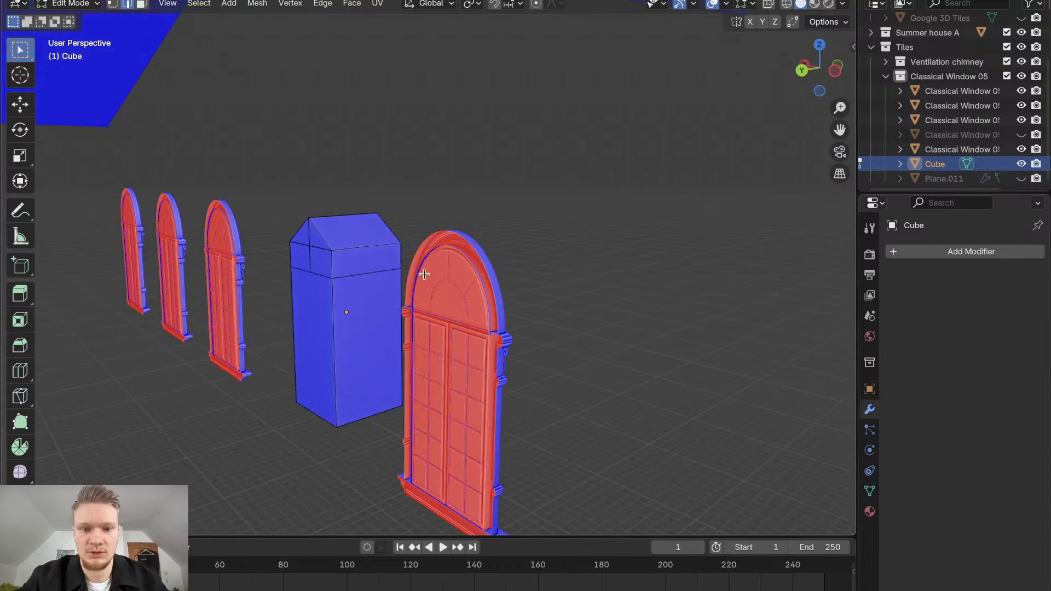
middle_drag(440, 282, 241, 272)
middle_drag(276, 186, 305, 195)
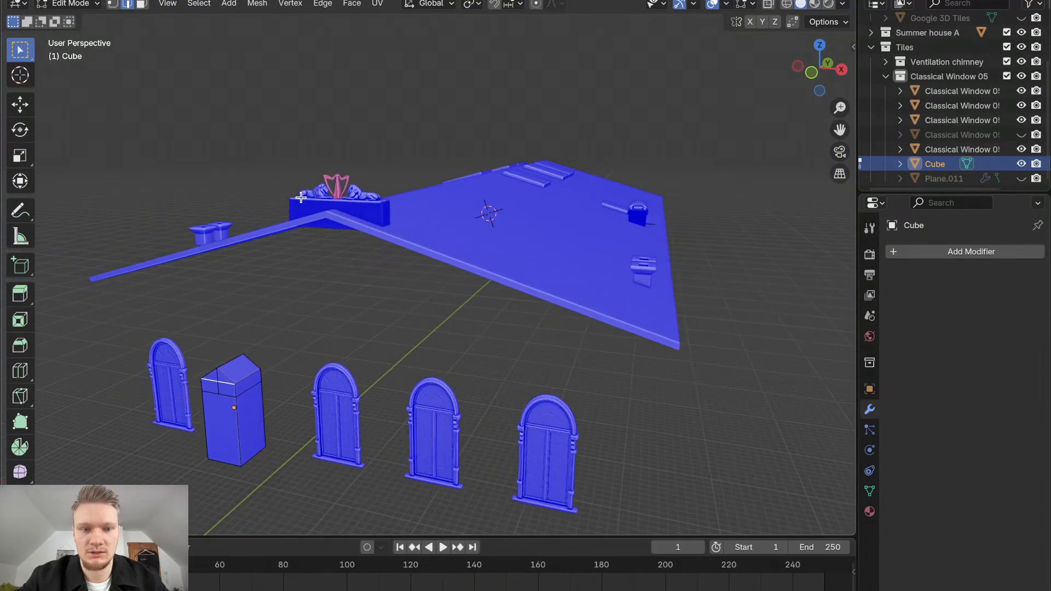
Switch from editing the cube to the celtic harp on the roof and recalculate its whole mesh's normals outside
scroll(301, 197, up, 3)
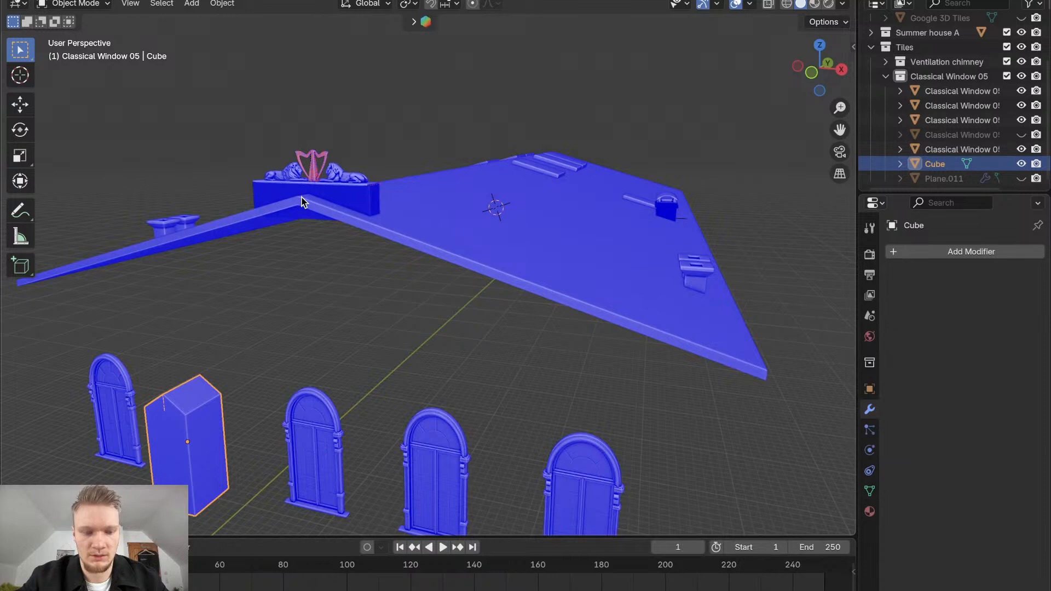
scroll(340, 245, up, 5)
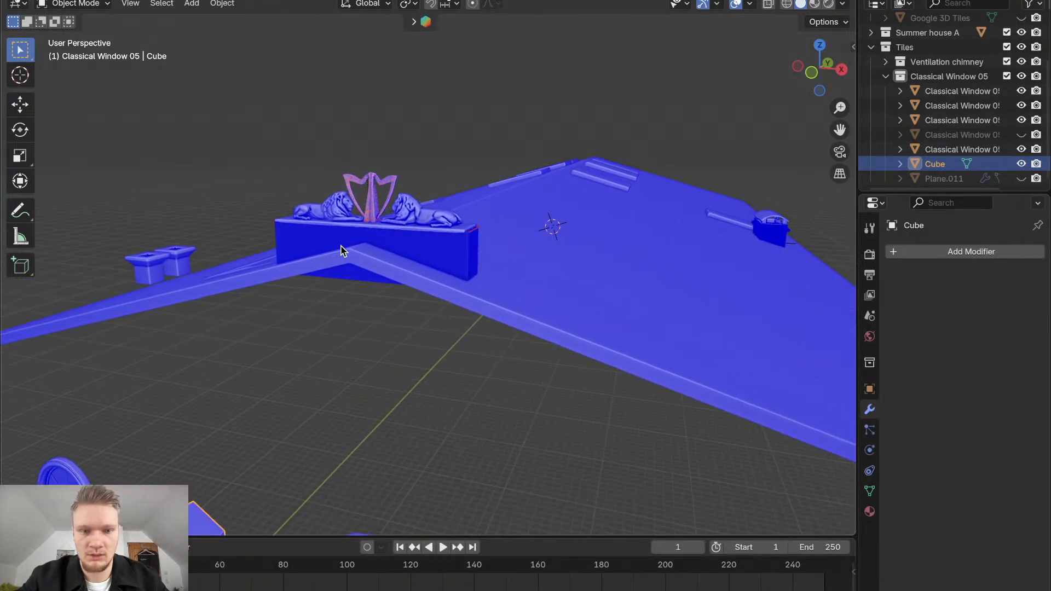
scroll(340, 250, up, 1)
click(382, 214)
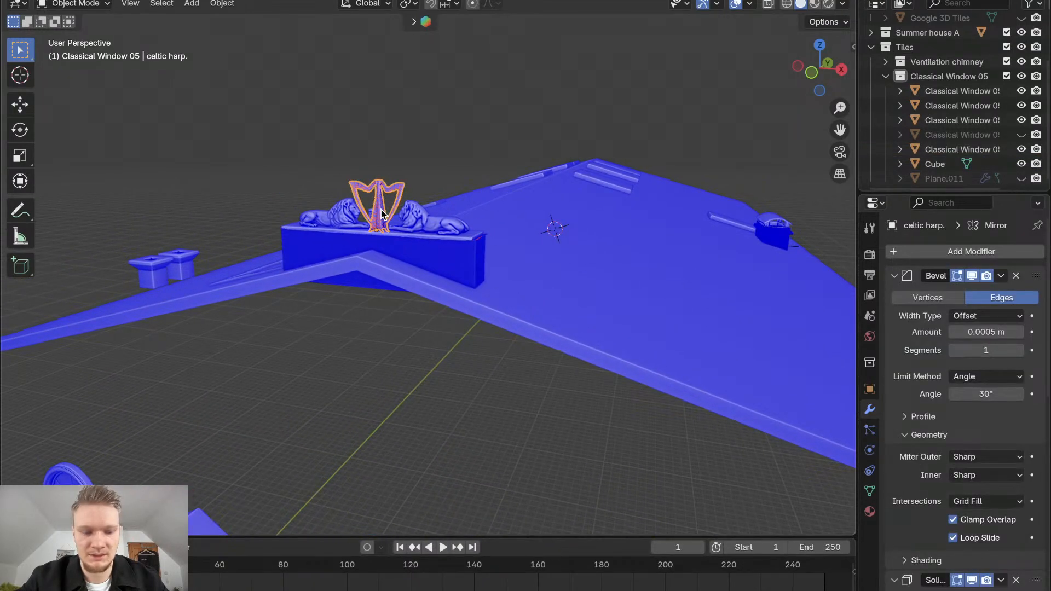
key(Tab)
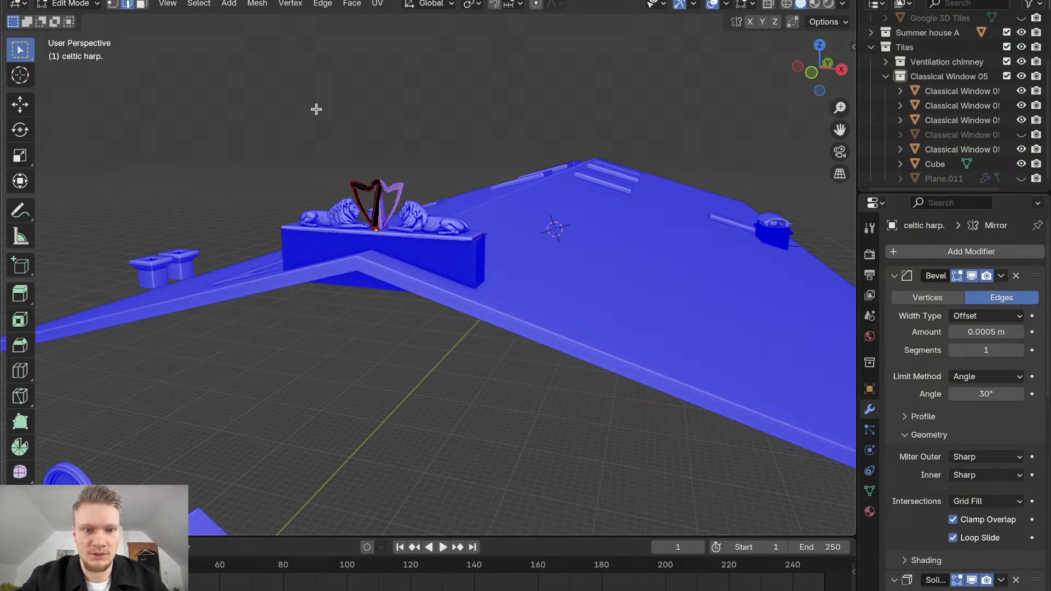
click(256, 4)
key(a)
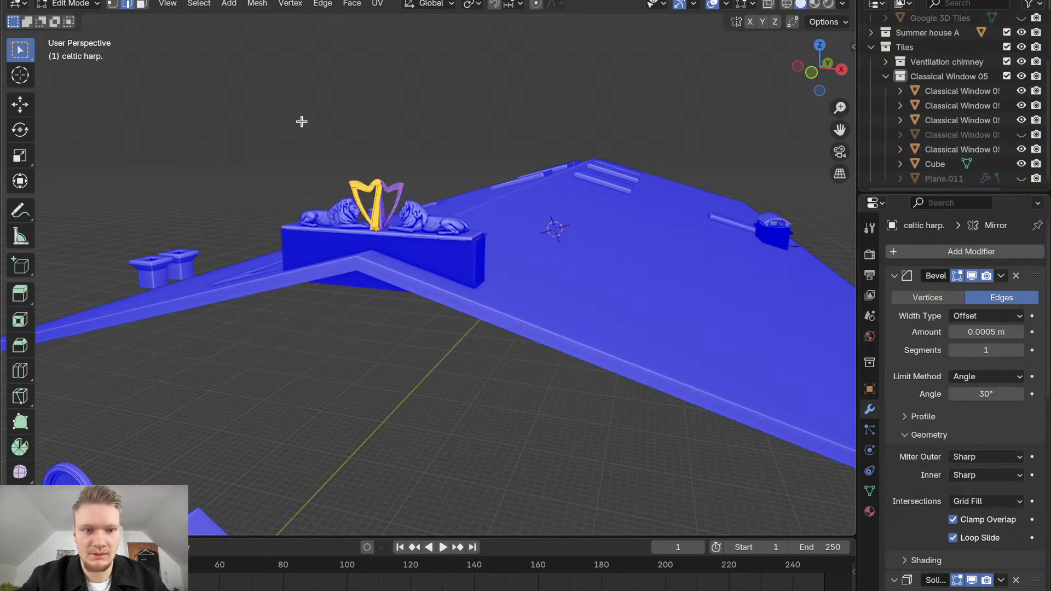
click(256, 4)
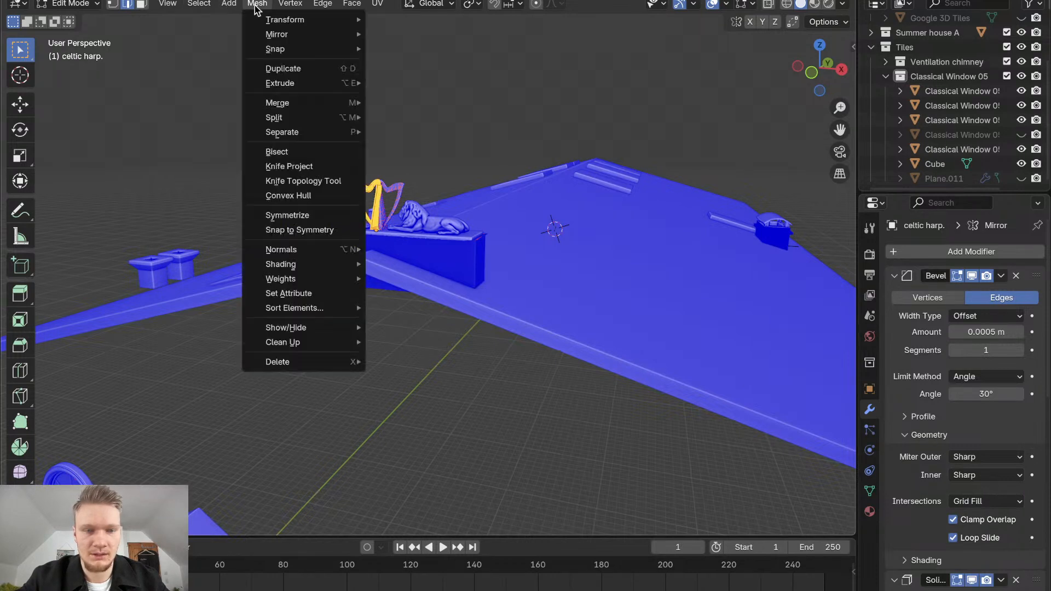
mouse_move(302, 254)
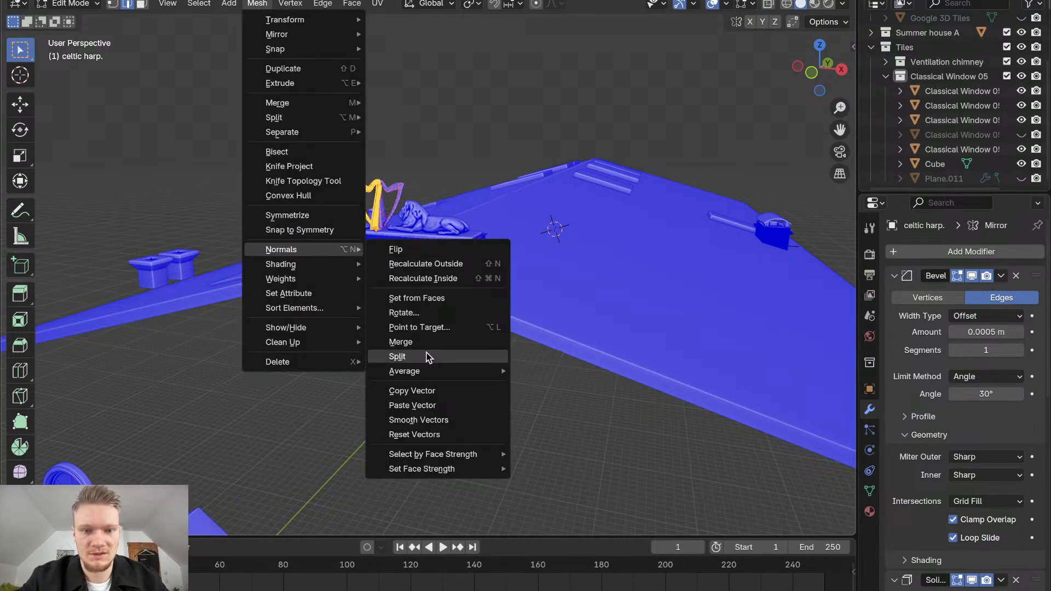
click(426, 264)
click(341, 301)
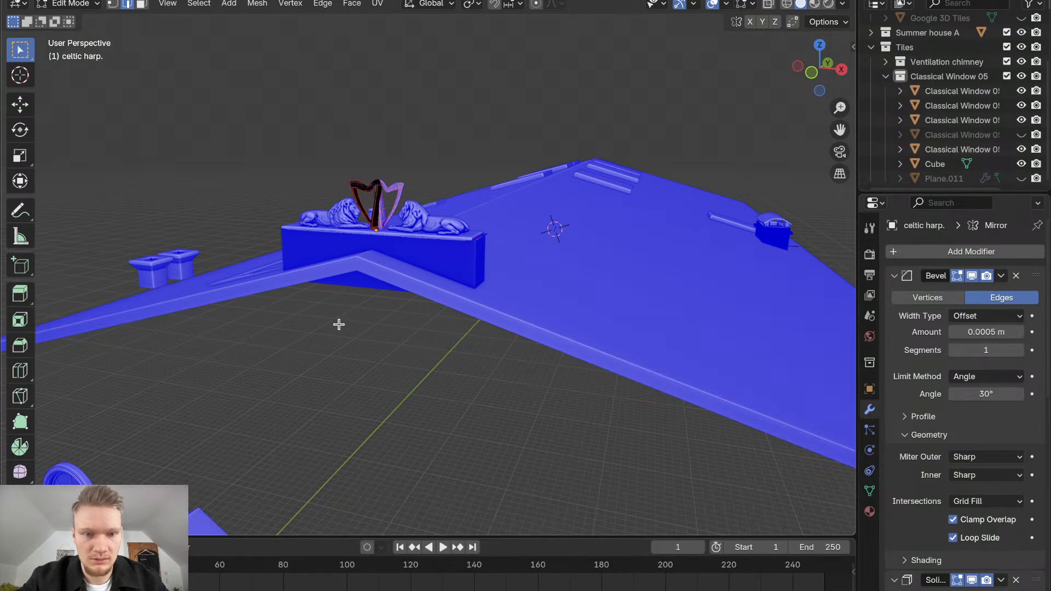
Examine the face orientation of the roof, its chimneys, the lion pedestal and the row of windows from several angles
middle_drag(338, 323, 335, 330)
shift+middle_drag(110, 317, 108, 316)
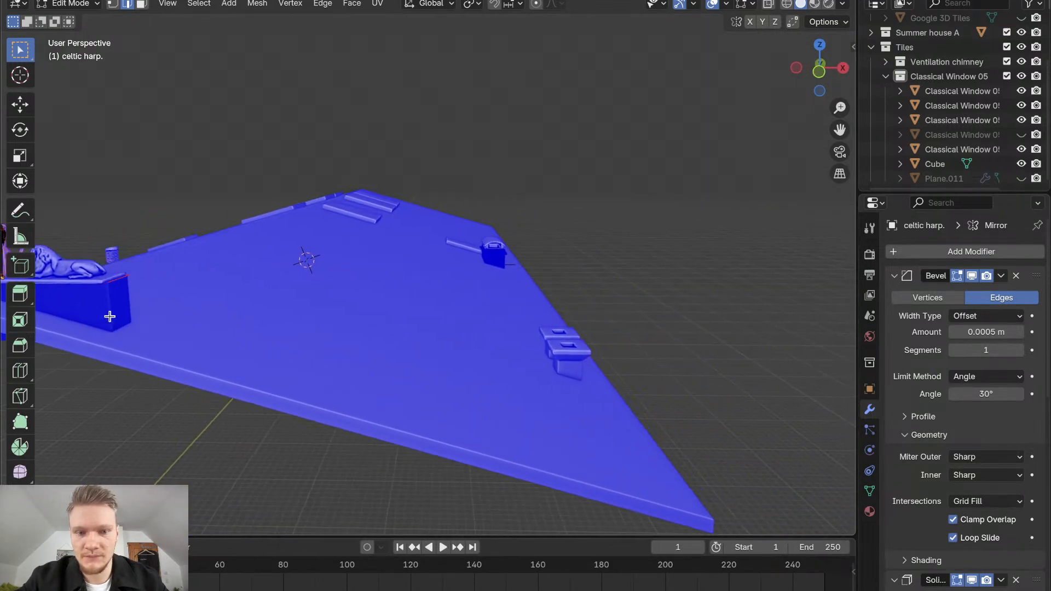
middle_drag(491, 240, 491, 240)
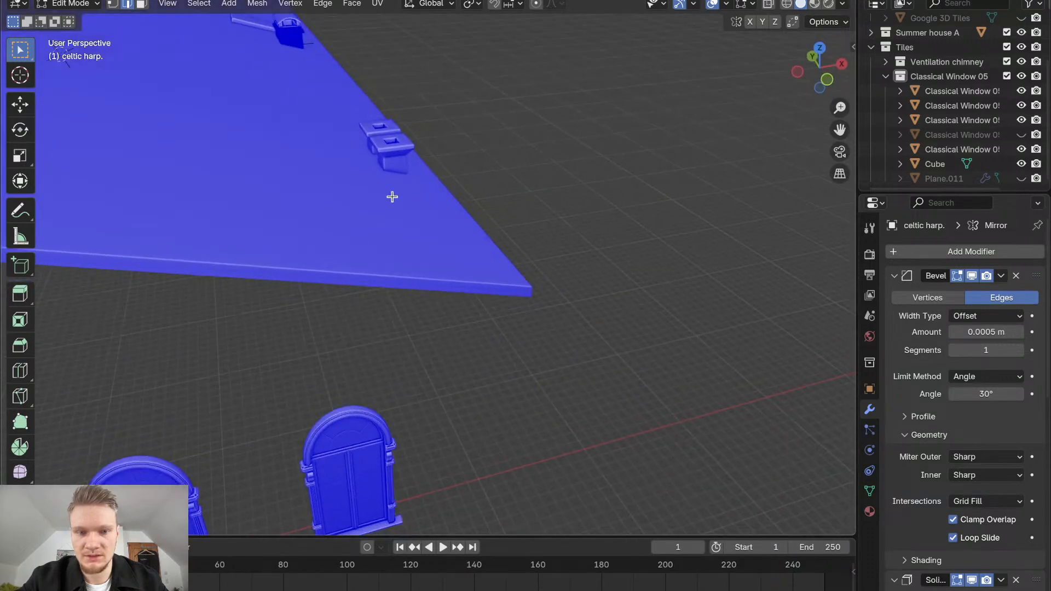
middle_drag(392, 197, 392, 197)
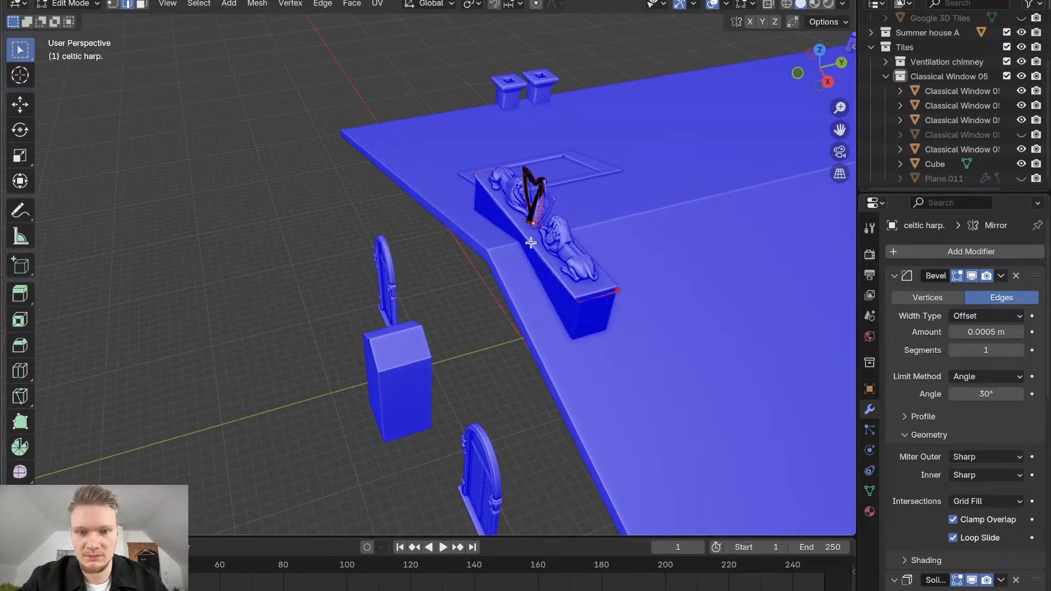
scroll(531, 242, down, 3)
scroll(487, 253, up, 2)
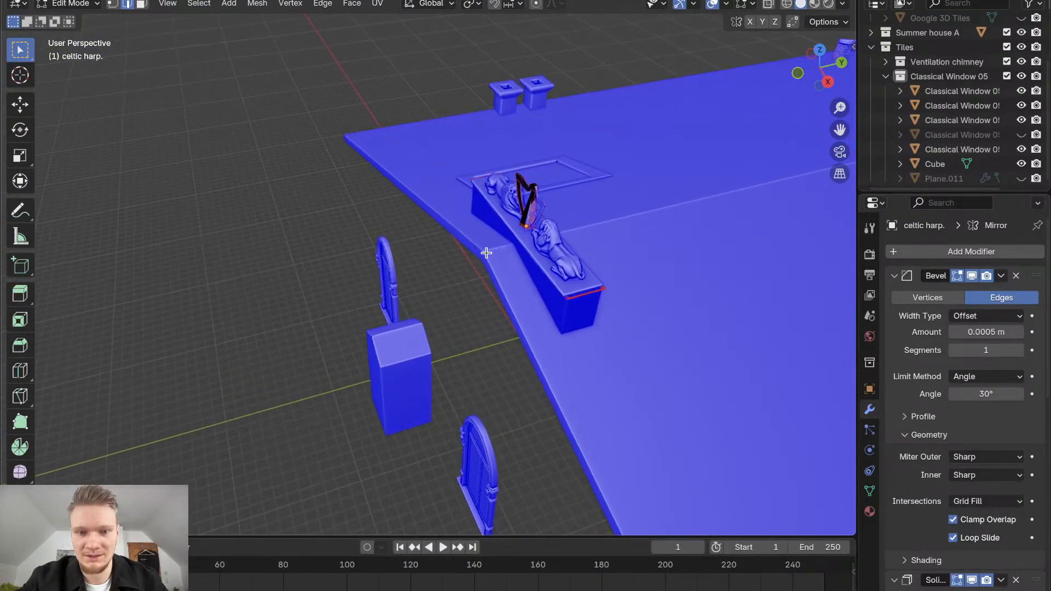
scroll(538, 224, down, 4)
middle_drag(538, 224, 416, 263)
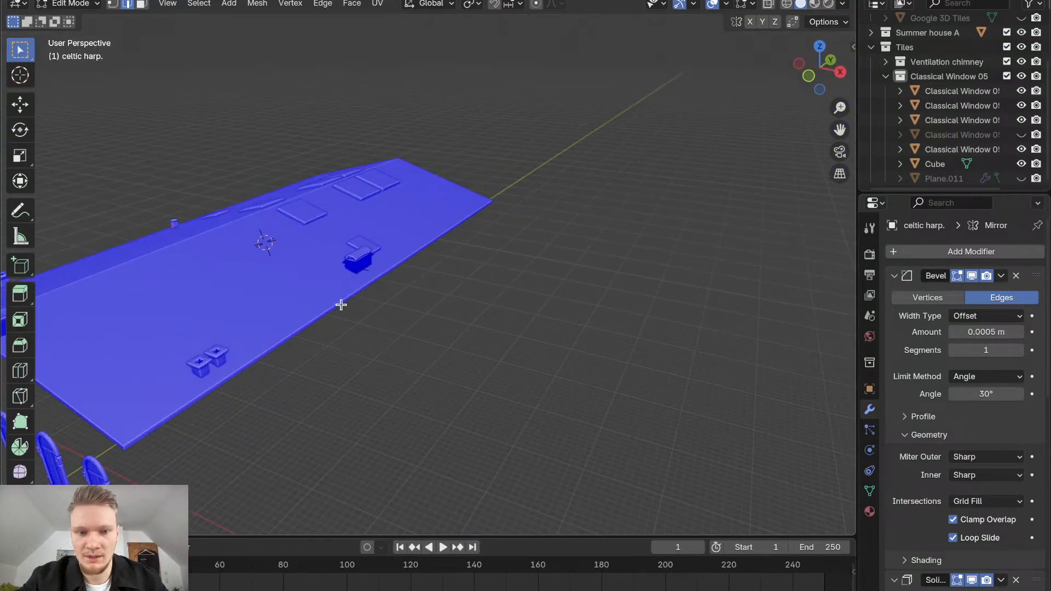
scroll(341, 305, up, 3)
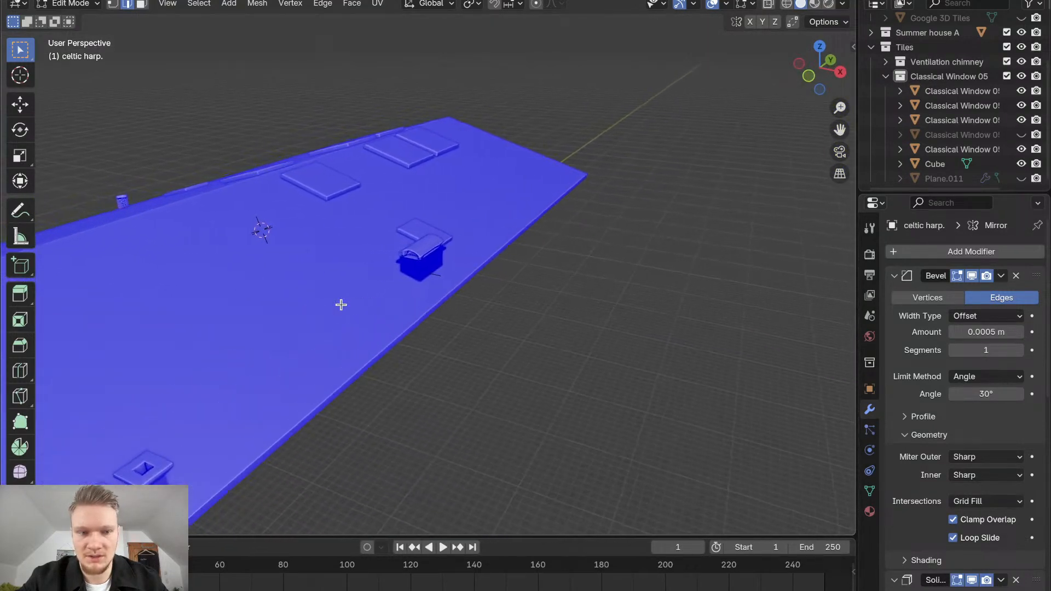
ctrl+scroll(341, 305, down, 1)
shift+middle_drag(432, 273, 427, 90)
scroll(428, 90, up, 8)
scroll(427, 90, up, 1)
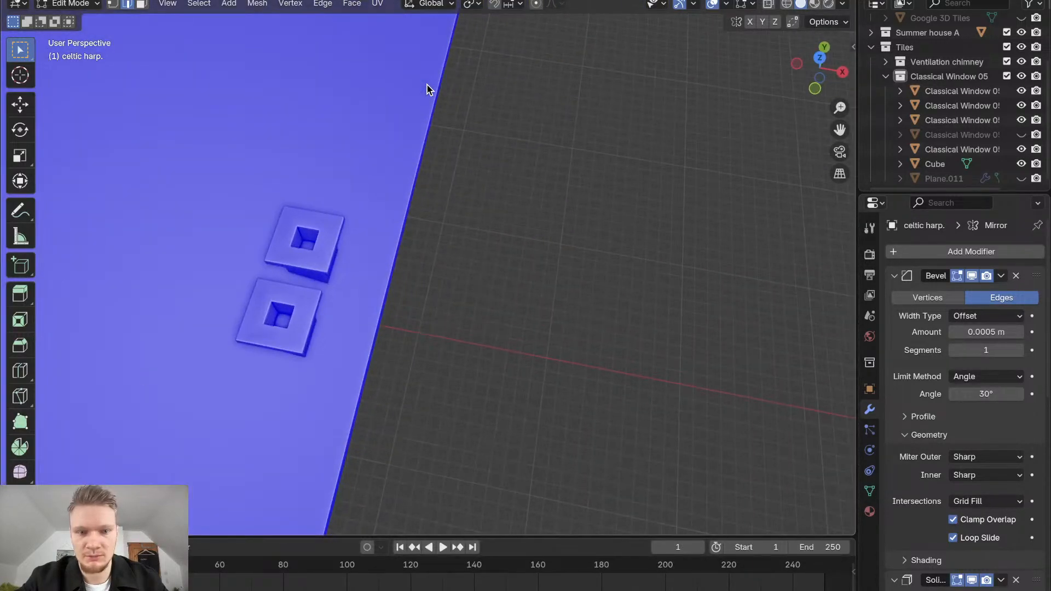
key(KP_Decimal)
scroll(427, 90, down, 10)
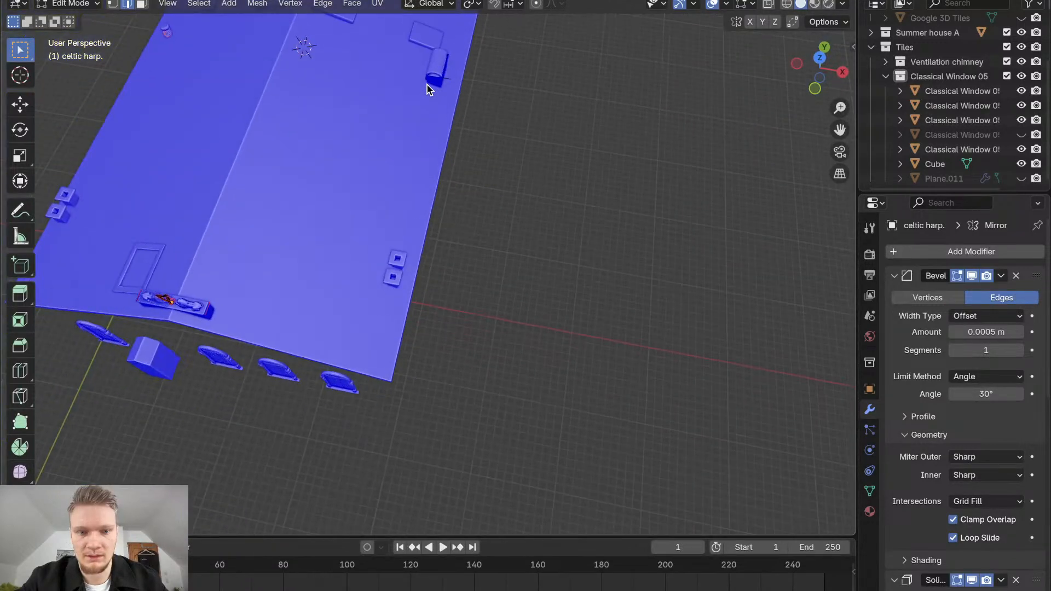
Switch from editing the celtic harp to the chimney at the roof's edge and recalculate its whole mesh's normals outside
shift+middle_drag(427, 89, 427, 85)
scroll(427, 90, down, 10)
scroll(427, 89, up, 10)
scroll(428, 90, down, 3)
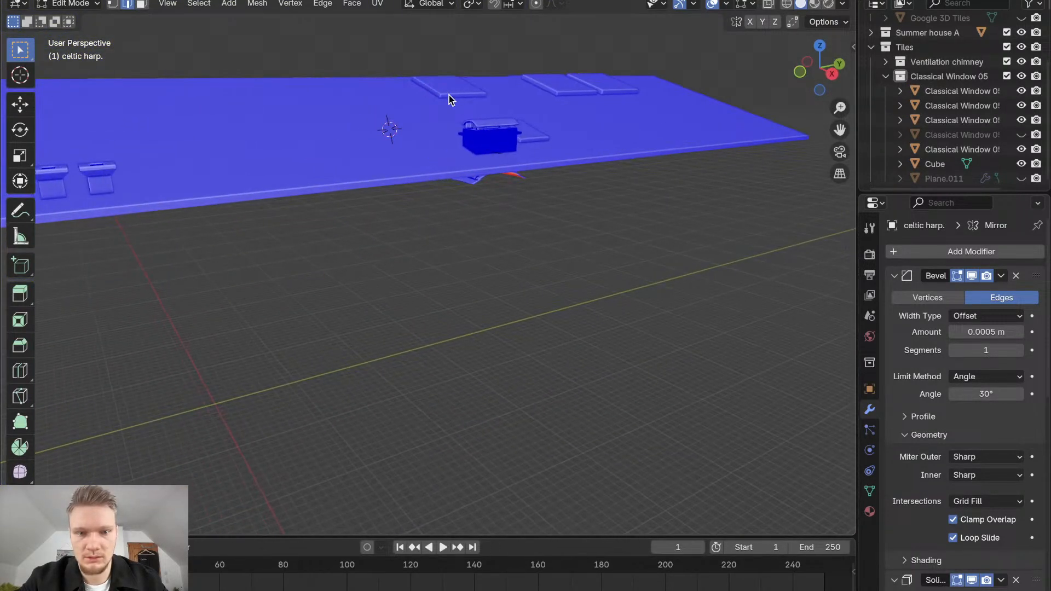
middle_drag(500, 148, 497, 137)
key(Tab)
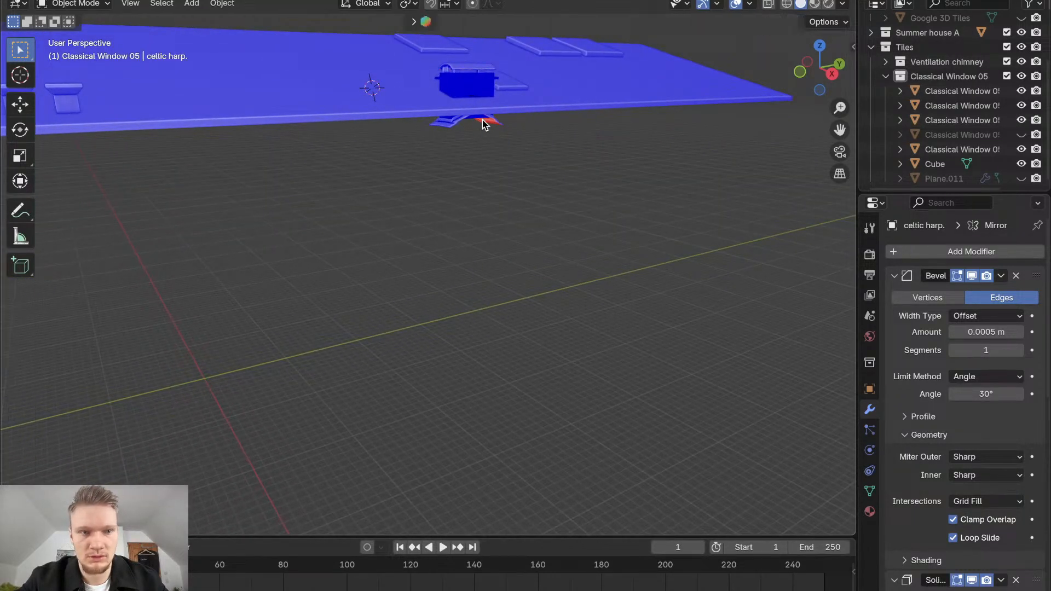
click(458, 83)
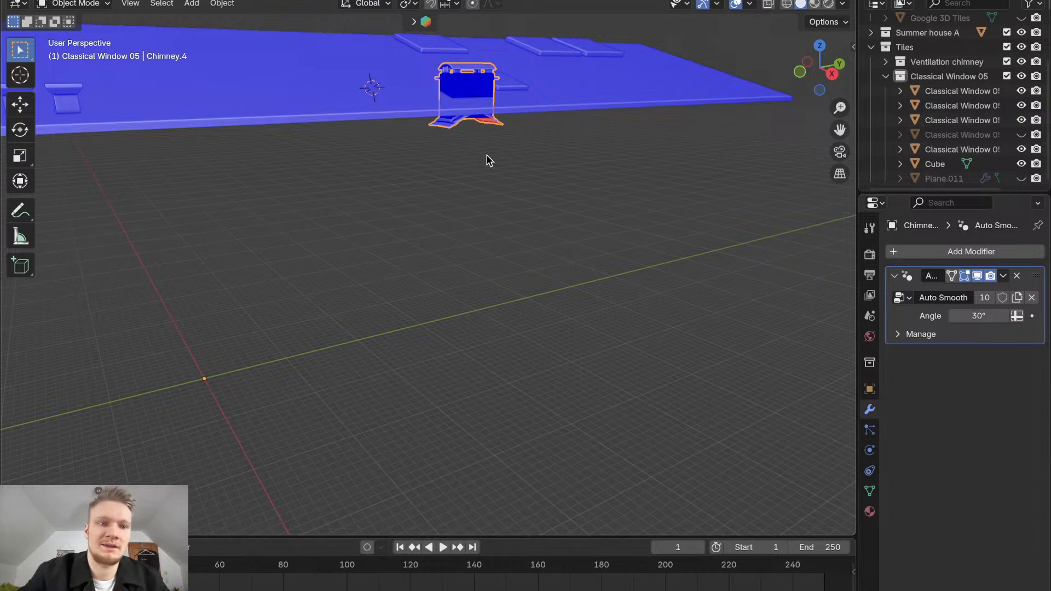
key(Tab)
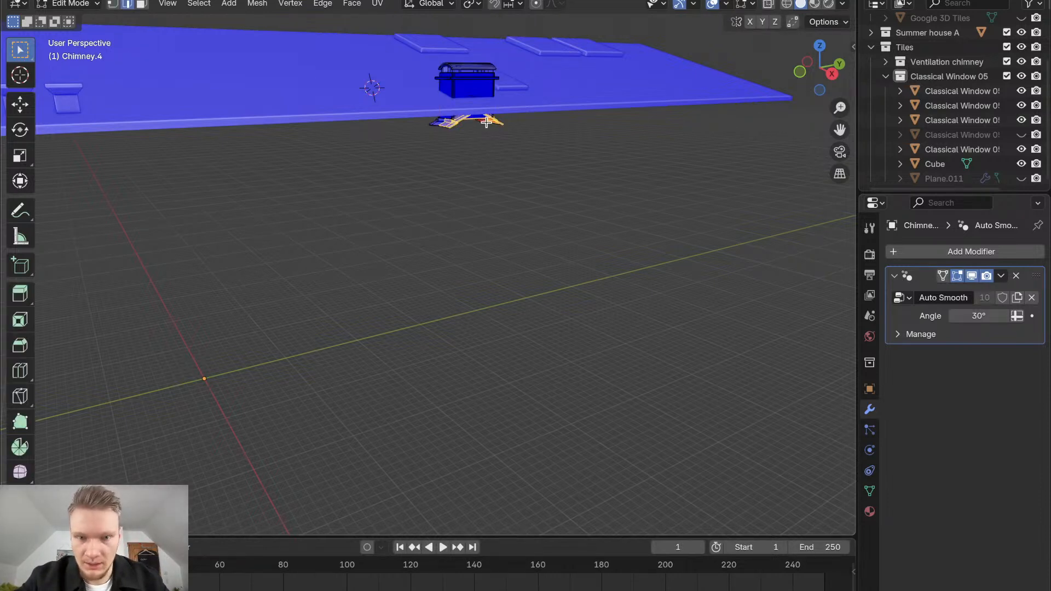
key(a)
click(258, 6)
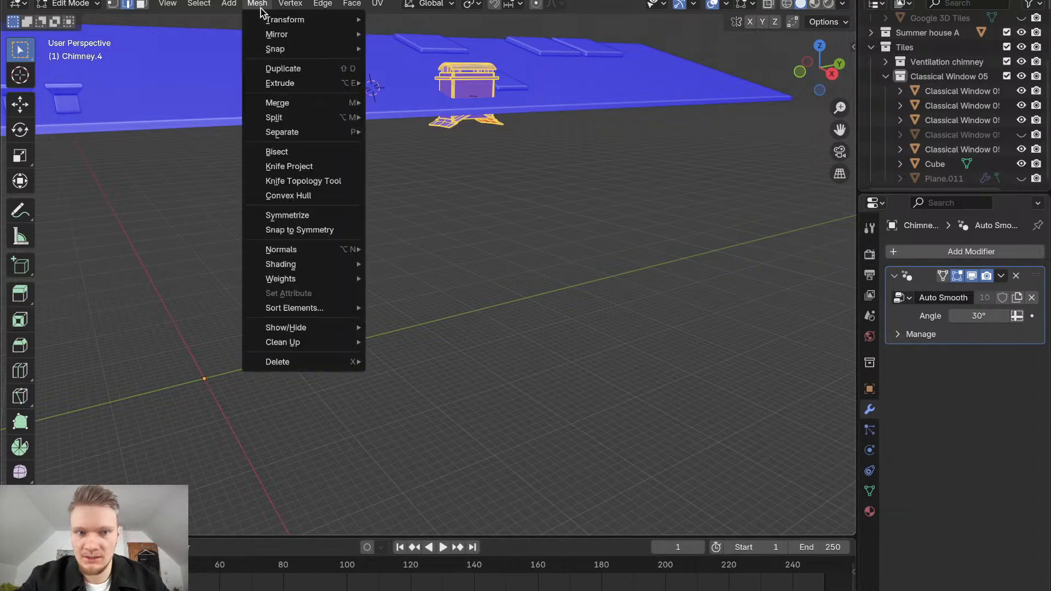
mouse_move(356, 253)
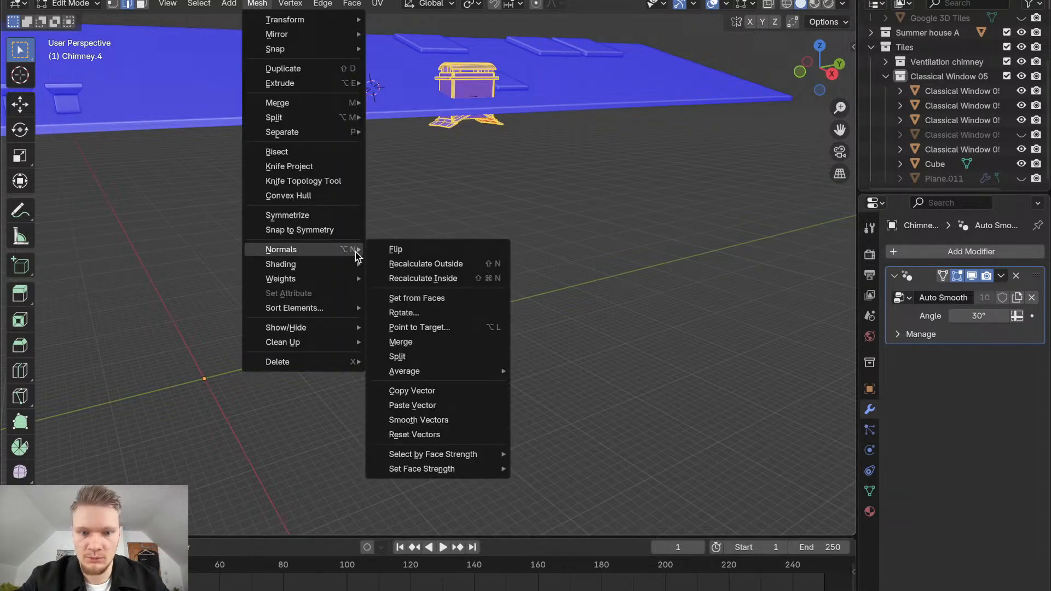
click(426, 264)
Examine the face orientation of the chimney's underside and base from below and from several sides
scroll(465, 176, down, 3)
scroll(466, 178, down, 2)
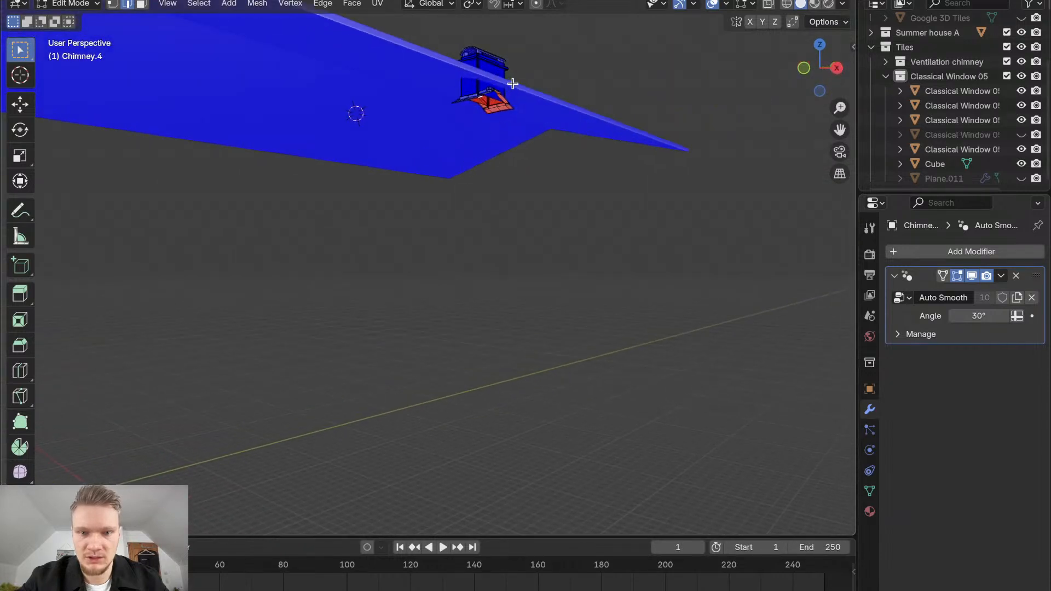
scroll(513, 84, down, 6)
scroll(512, 84, up, 3)
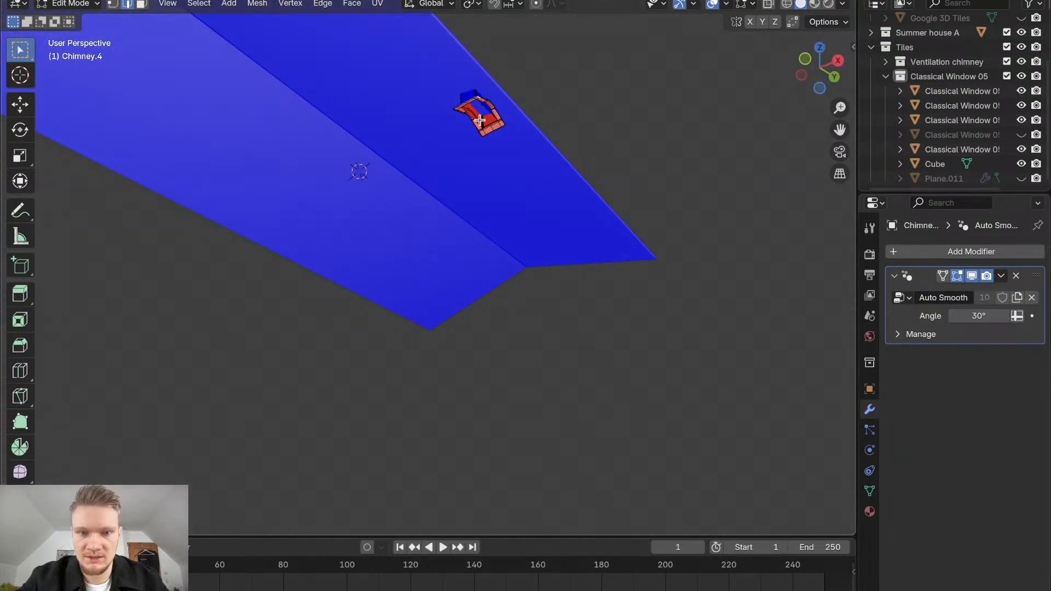
scroll(485, 122, left, 8)
scroll(485, 122, up, 5)
scroll(484, 122, right, 4)
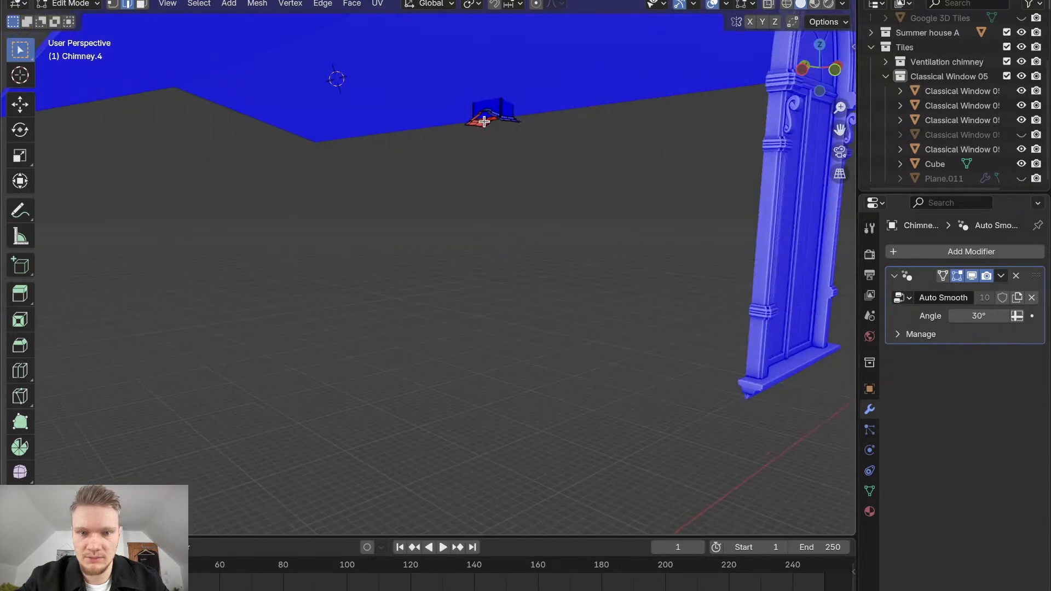
scroll(484, 121, up, 5)
scroll(485, 122, down, 5)
scroll(484, 121, right, 3)
scroll(485, 122, down, 5)
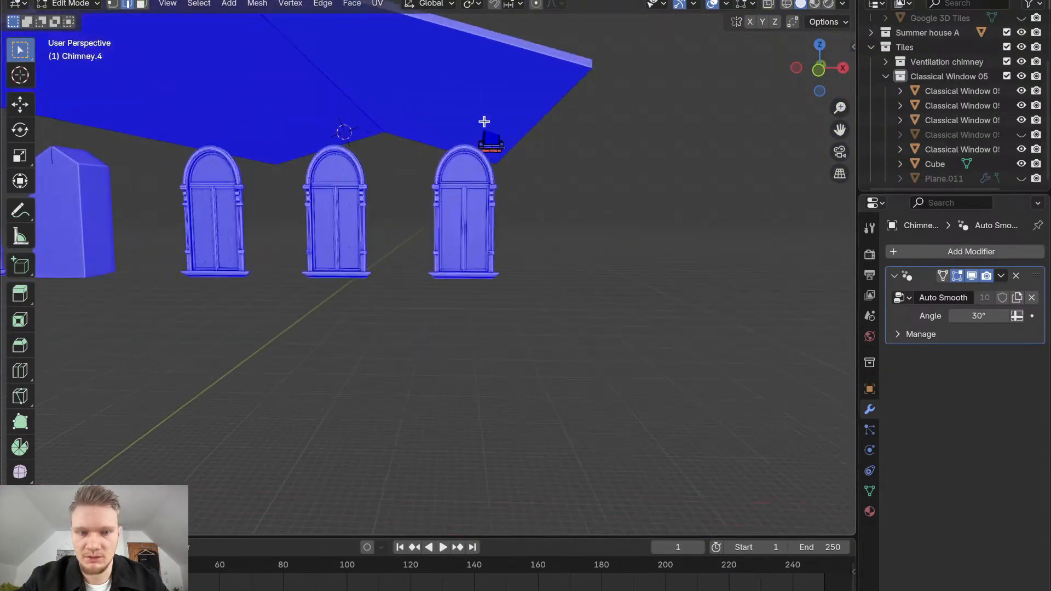
Examine the face orientation of the roof, the cube and the windows from the front, and leave editing of the chimney
scroll(484, 121, up, 2)
shift+scroll(485, 121, left, 6)
shift+scroll(485, 121, up, 4)
scroll(484, 122, up, 5)
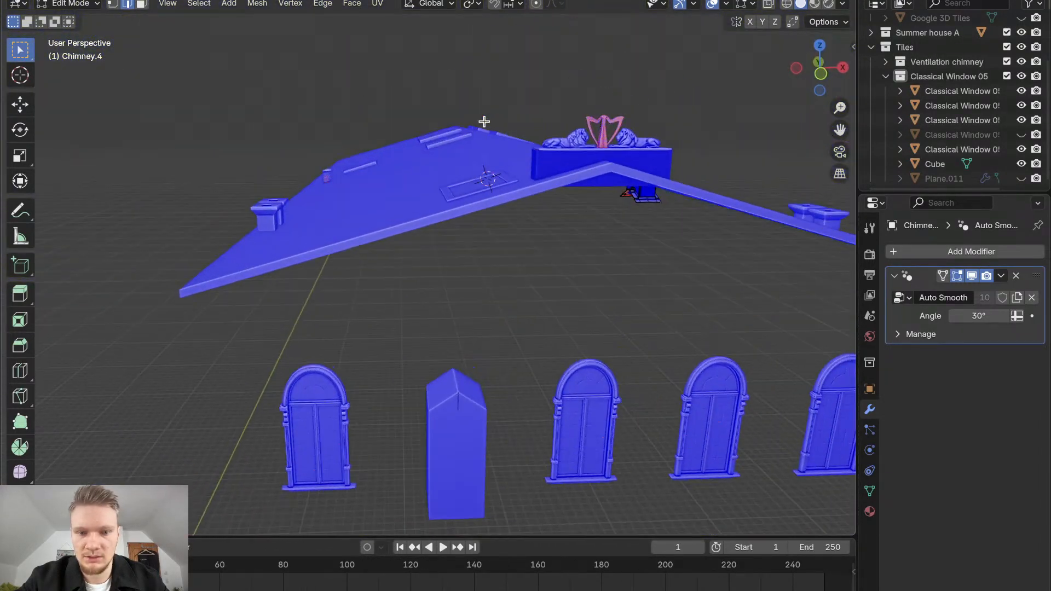
shift+scroll(484, 122, down, 10)
shift+scroll(482, 127, up, 3)
shift+scroll(482, 127, up, 5)
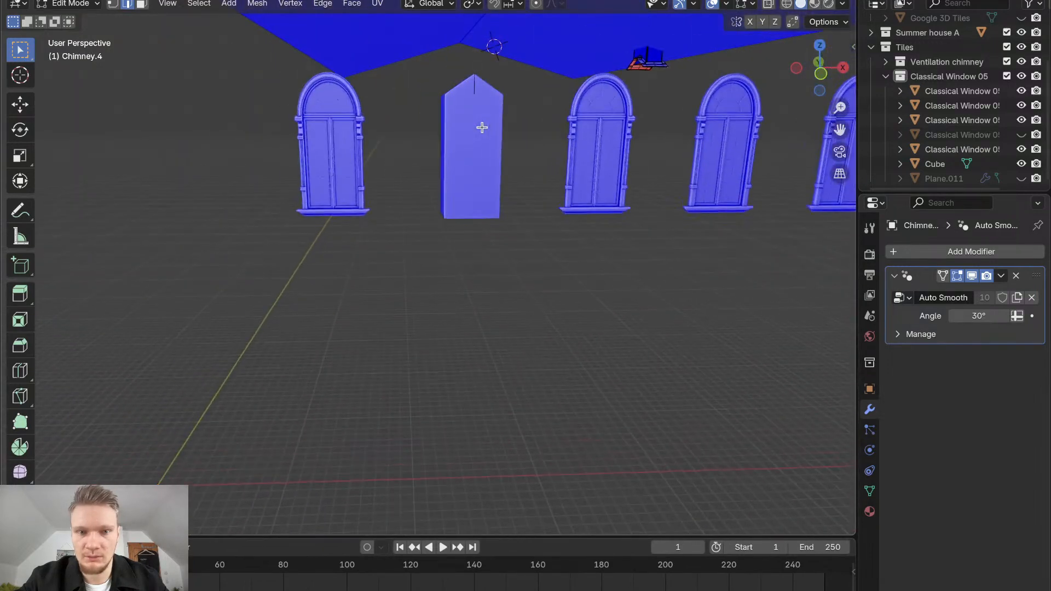
scroll(482, 127, up, 4)
scroll(482, 127, down, 5)
shift+scroll(481, 127, up, 5)
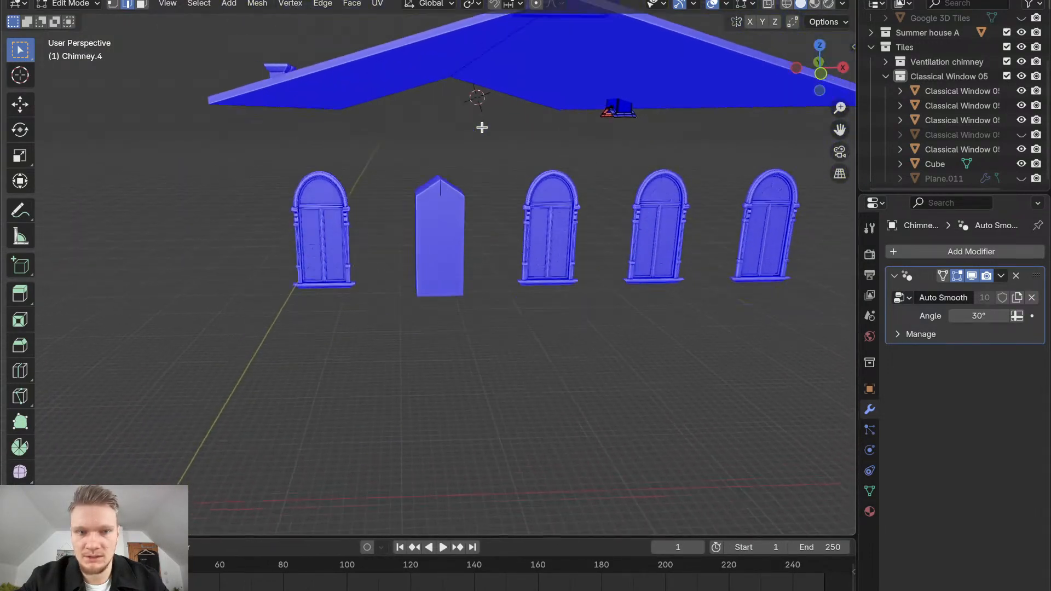
shift+scroll(482, 127, down, 2)
key(Tab)
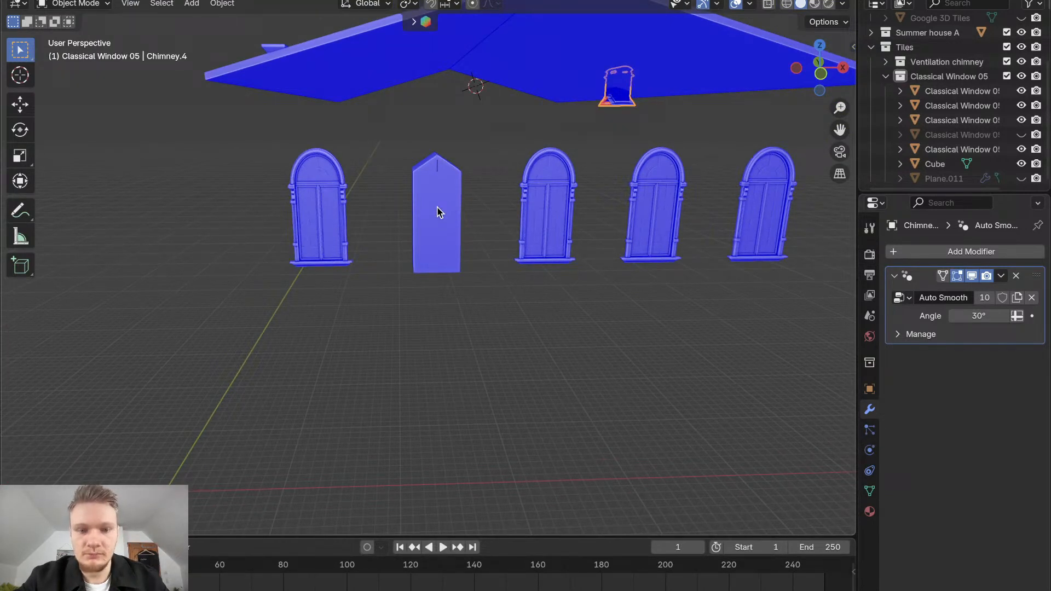
Examine the peaked cube beside the arched windows from the front at different heights
shift+scroll(437, 213, up, 4)
shift+scroll(437, 213, down, 5)
scroll(437, 212, up, 3)
scroll(437, 213, down, 2)
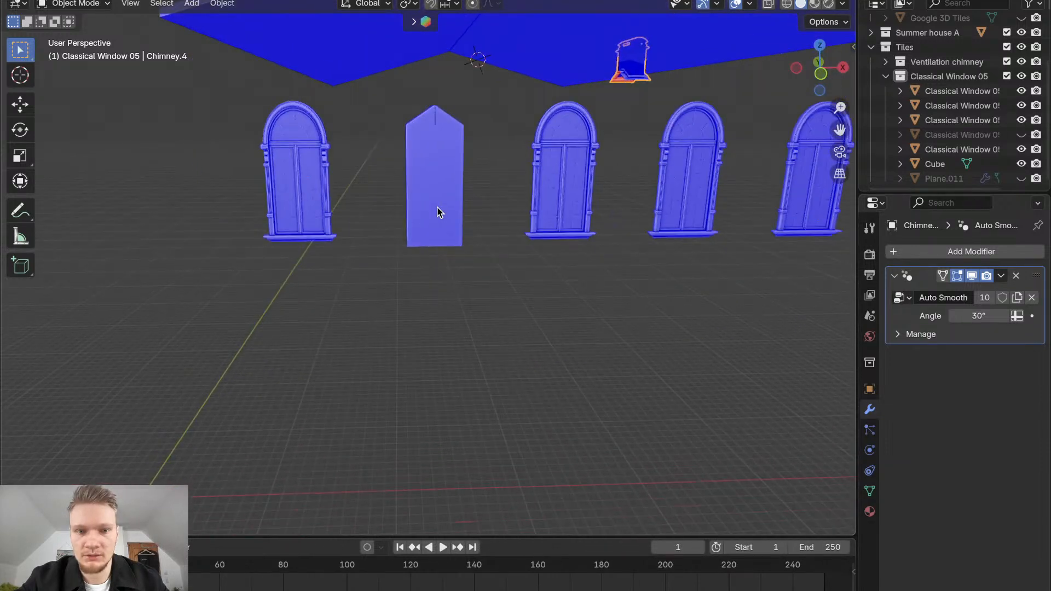
shift+scroll(437, 212, up, 3)
shift+scroll(437, 212, down, 3)
scroll(437, 212, up, 2)
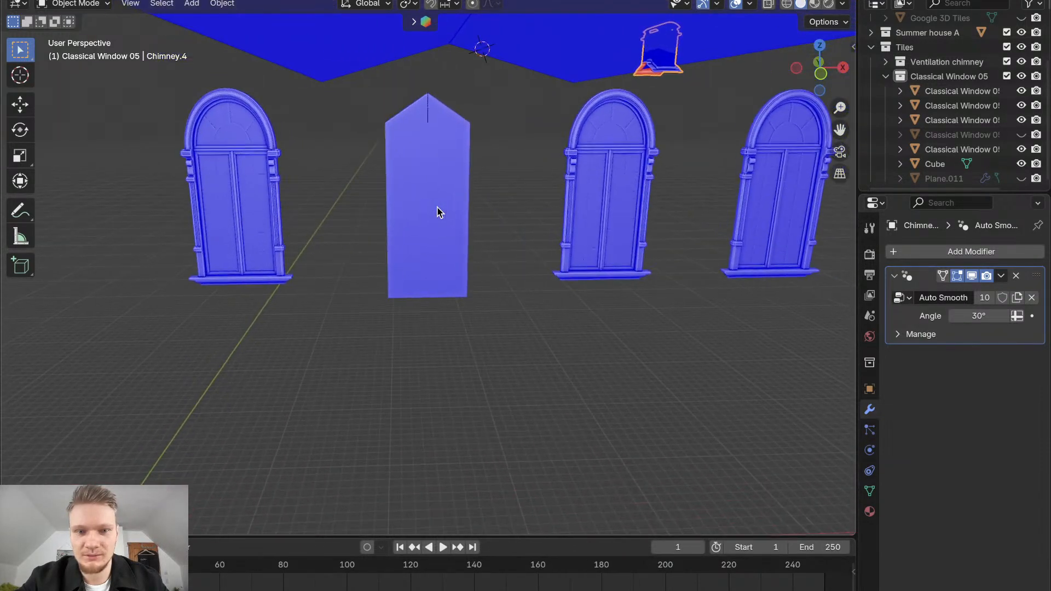
shift+scroll(437, 213, up, 4)
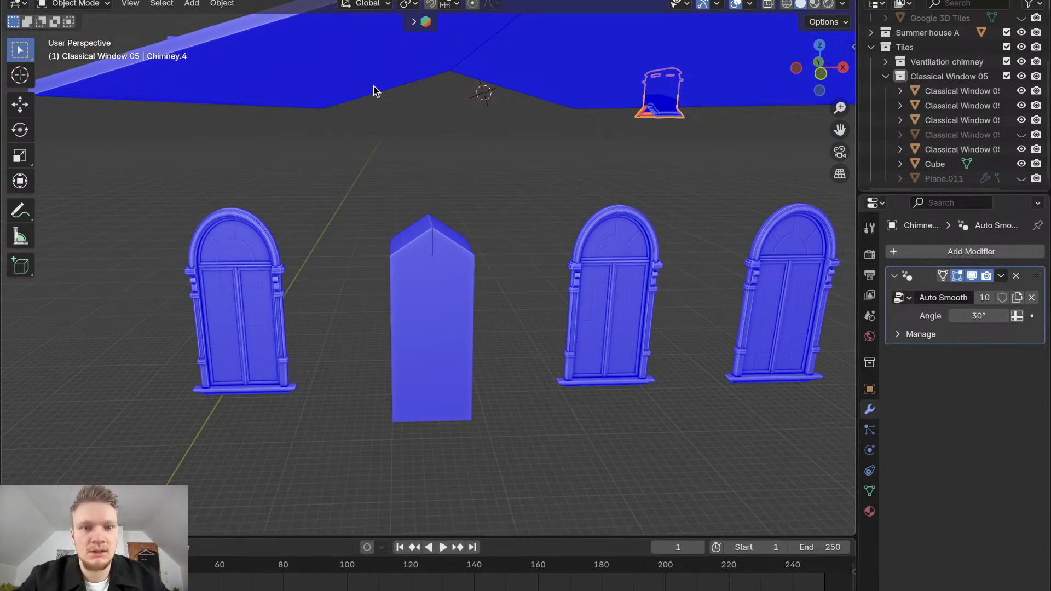
click(351, 3)
click(355, 2)
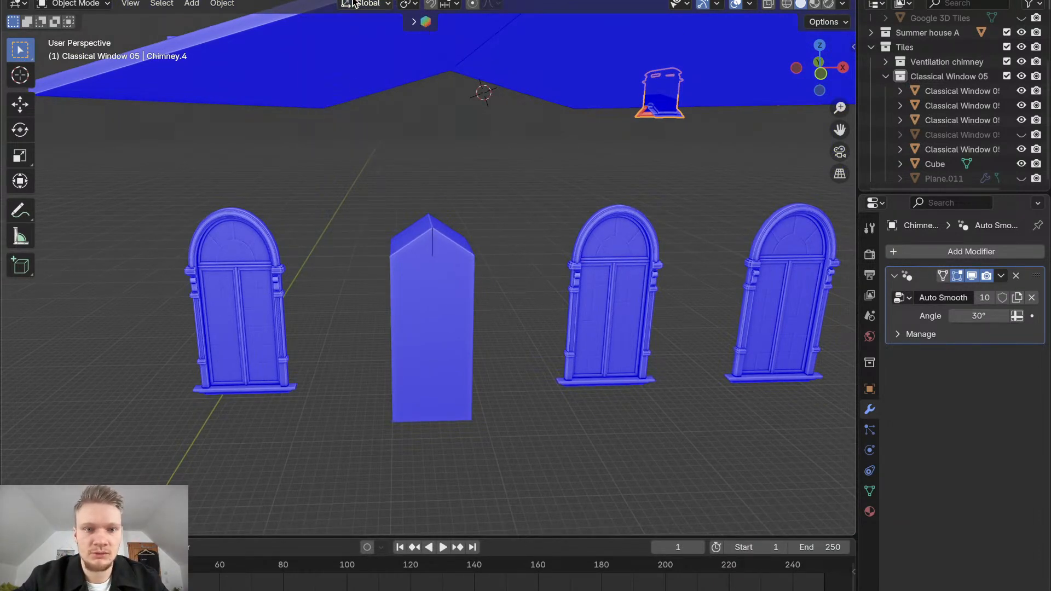
Open the peaked cube for mesh editing and show it close up in the front orthographic view
click(427, 249)
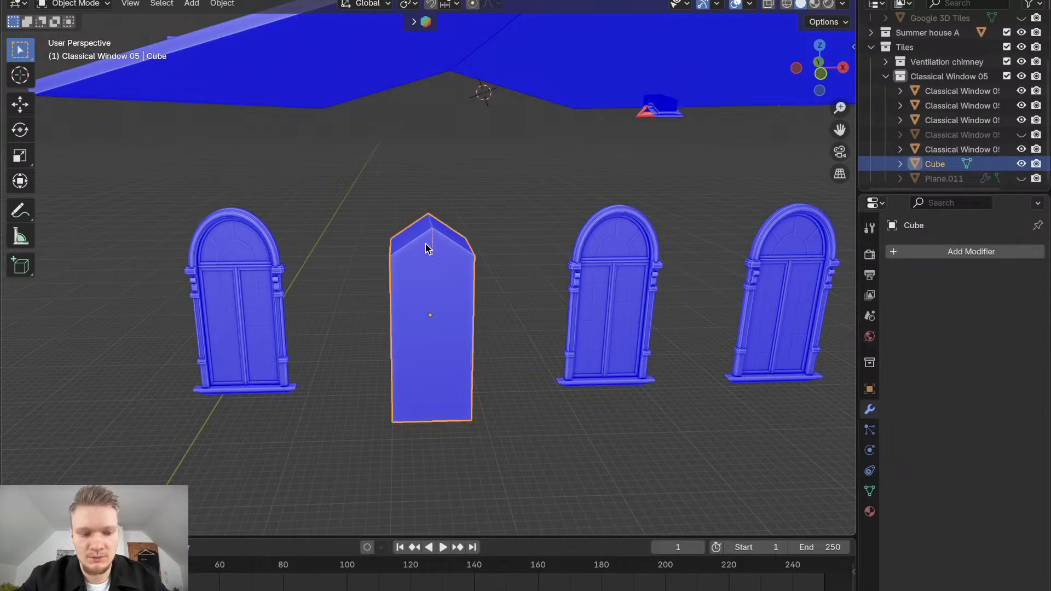
key(Tab)
scroll(425, 244, down, 5)
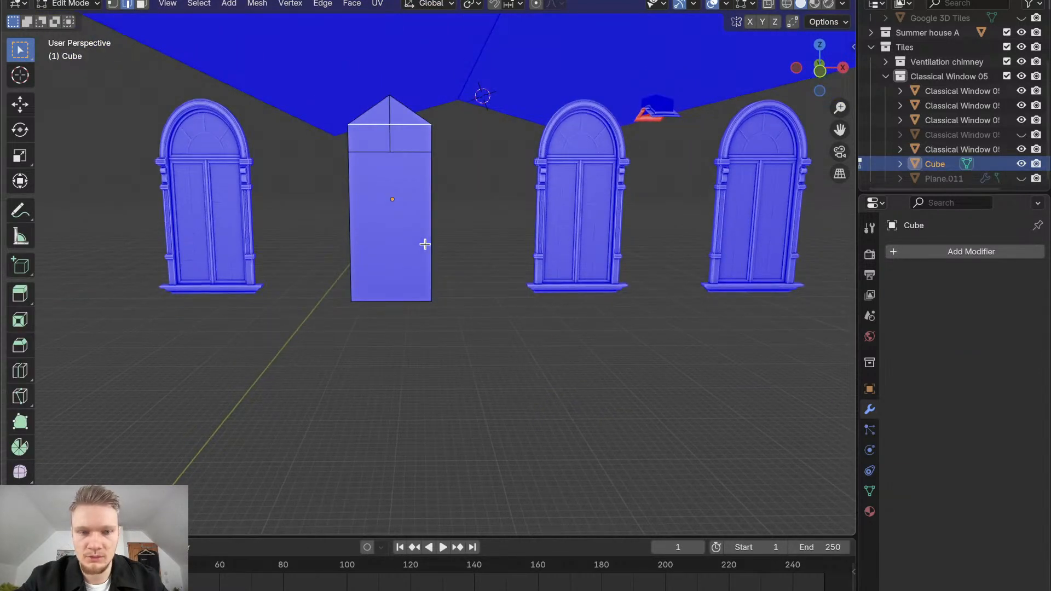
scroll(425, 244, down, 3)
click(823, 79)
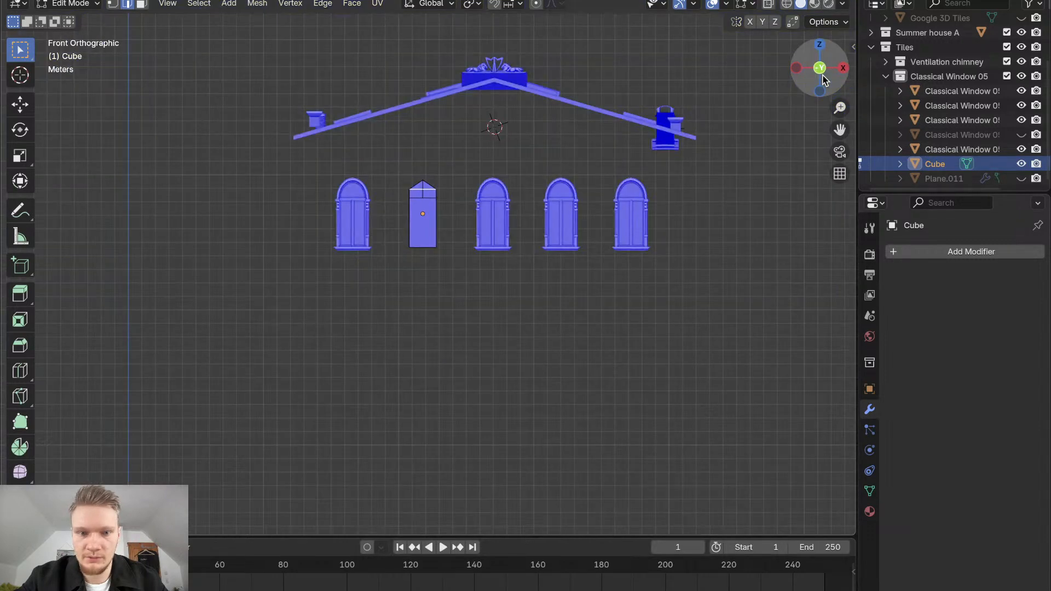
scroll(374, 244, up, 8)
scroll(375, 244, down, 3)
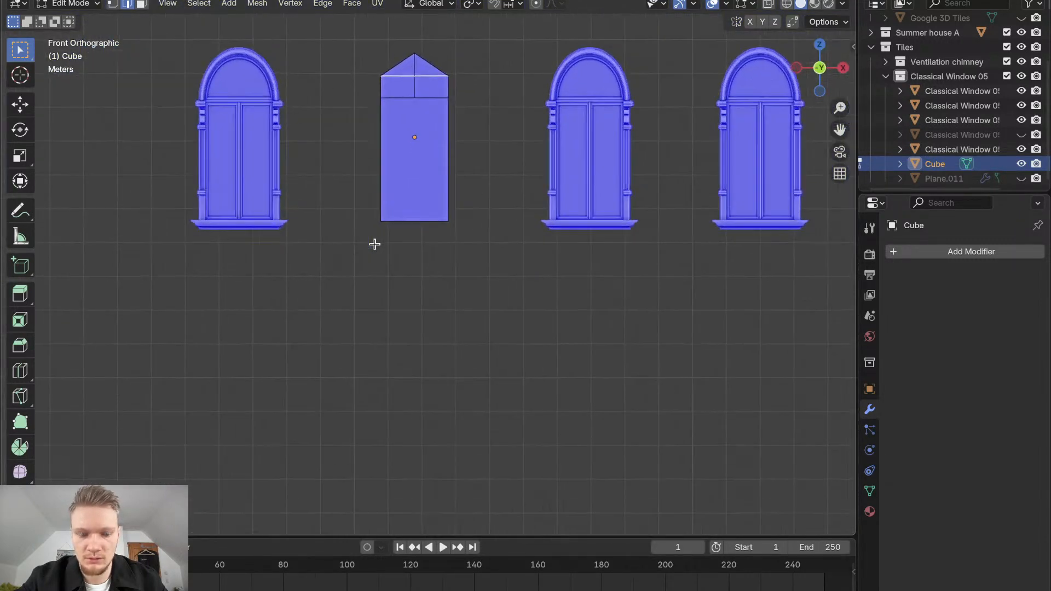
shift+scroll(375, 245, up, 5)
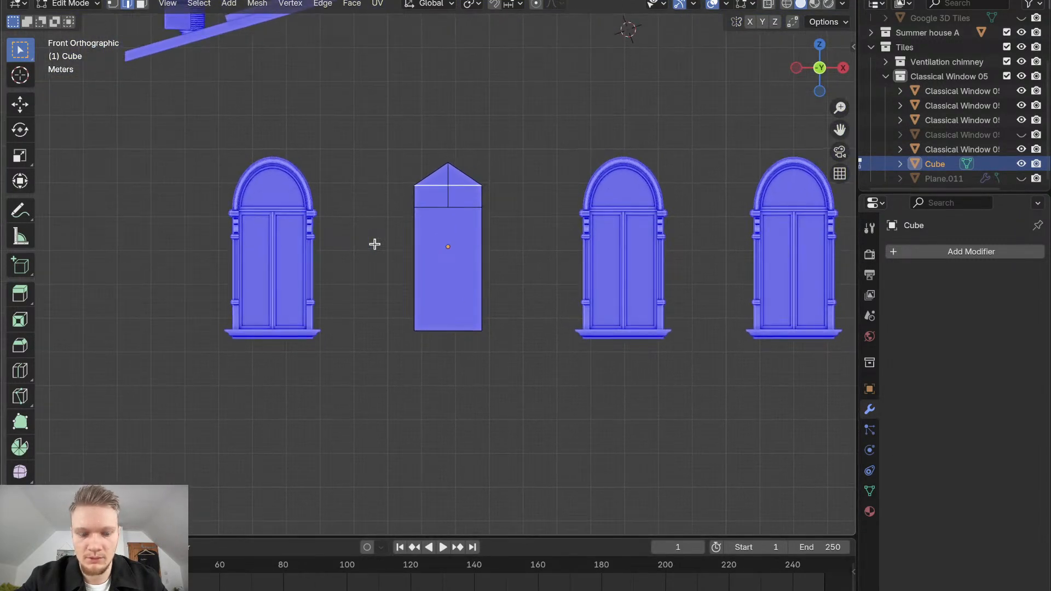
scroll(374, 244, up, 3)
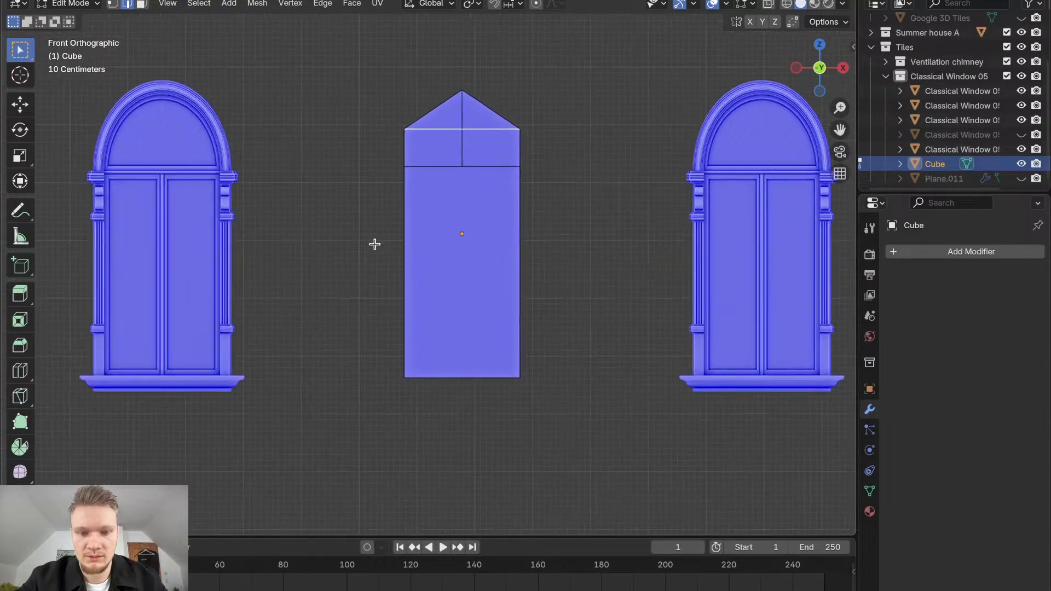
scroll(375, 244, up, 1)
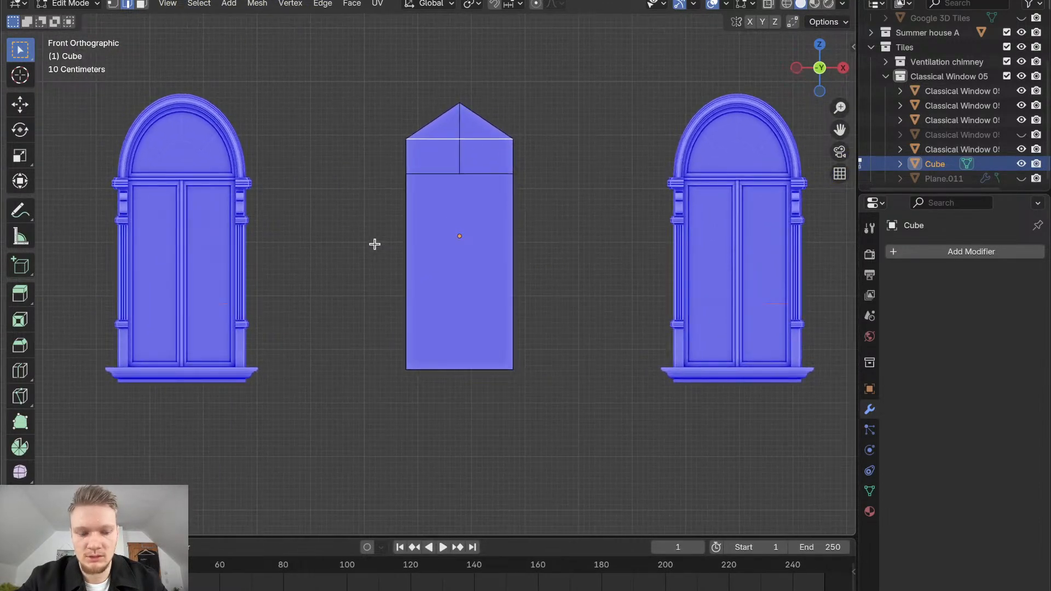
shift+scroll(375, 244, up, 3)
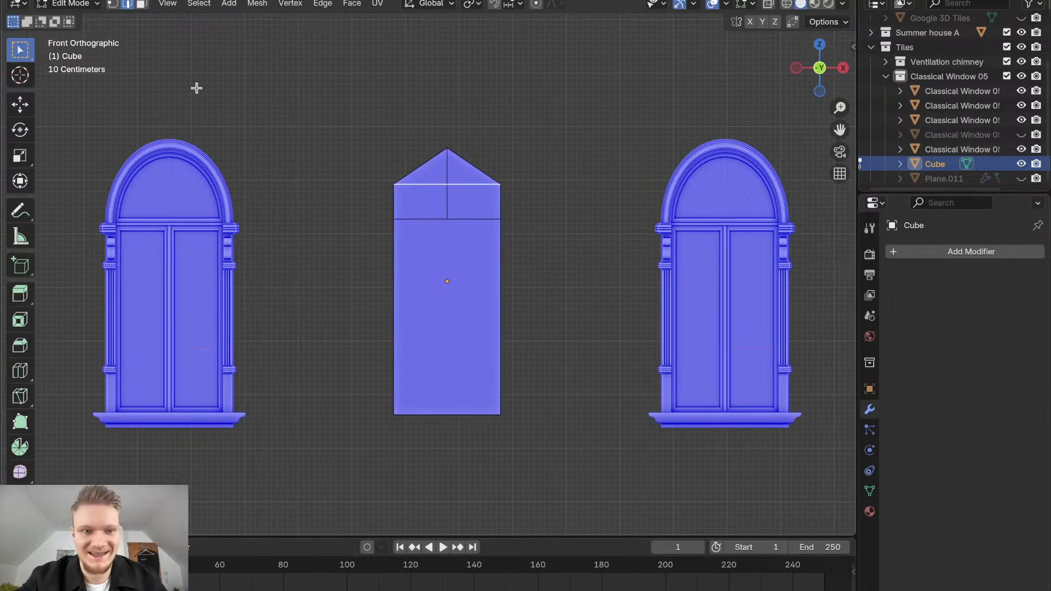
Switch to vertex selection and select the vertices forming the cube's front peak
click(112, 3)
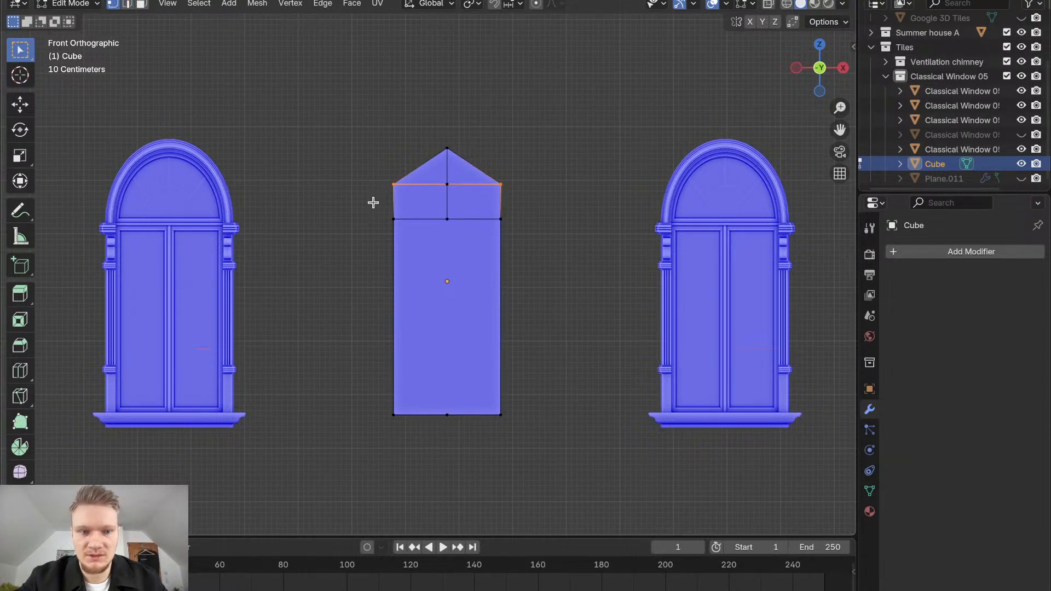
drag(376, 203, 542, 133)
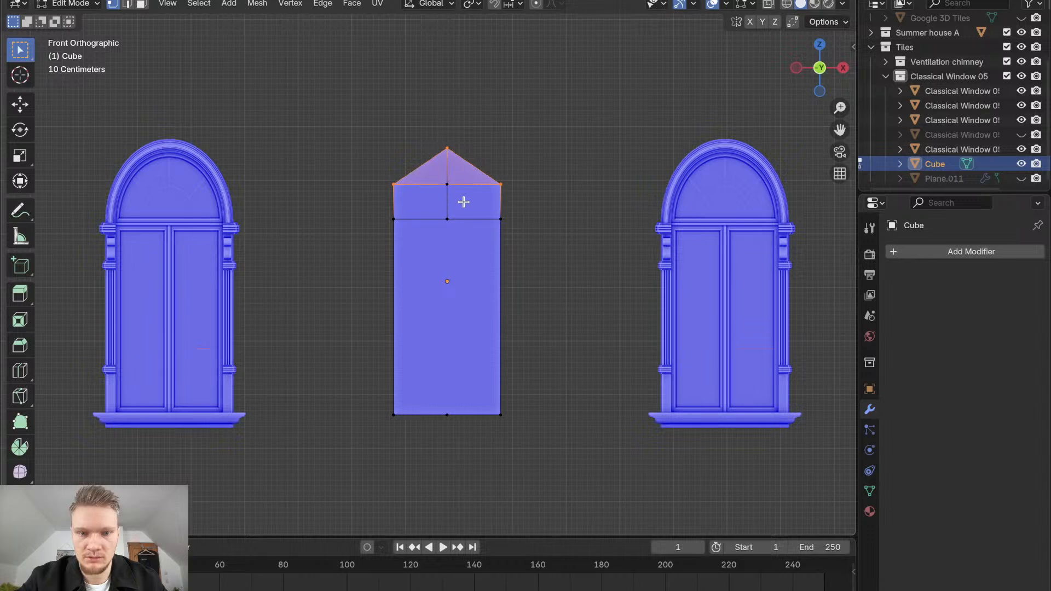
middle_drag(457, 193, 355, 228)
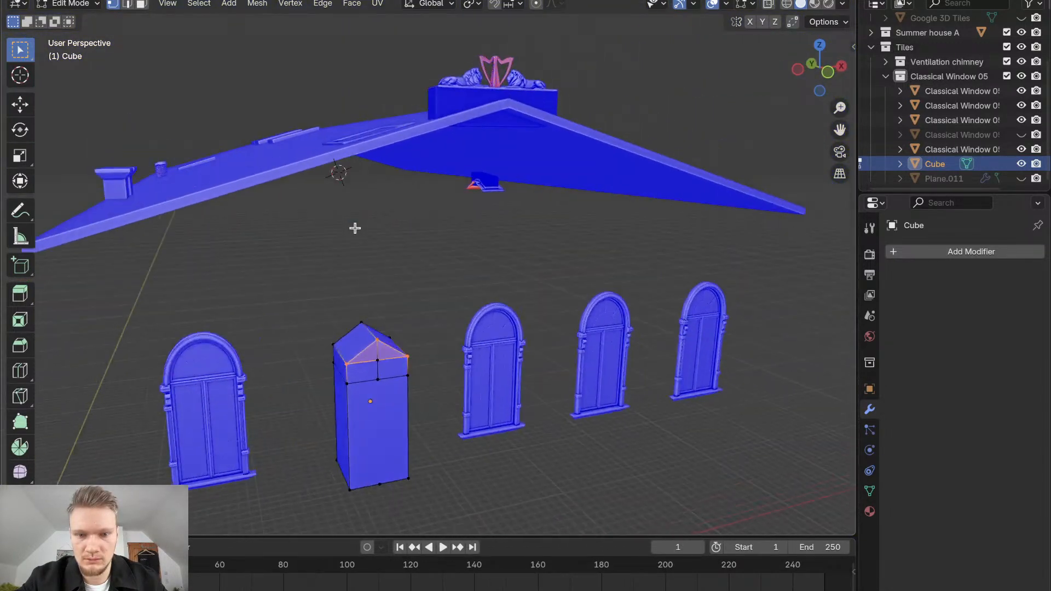
middle_drag(333, 278, 347, 352)
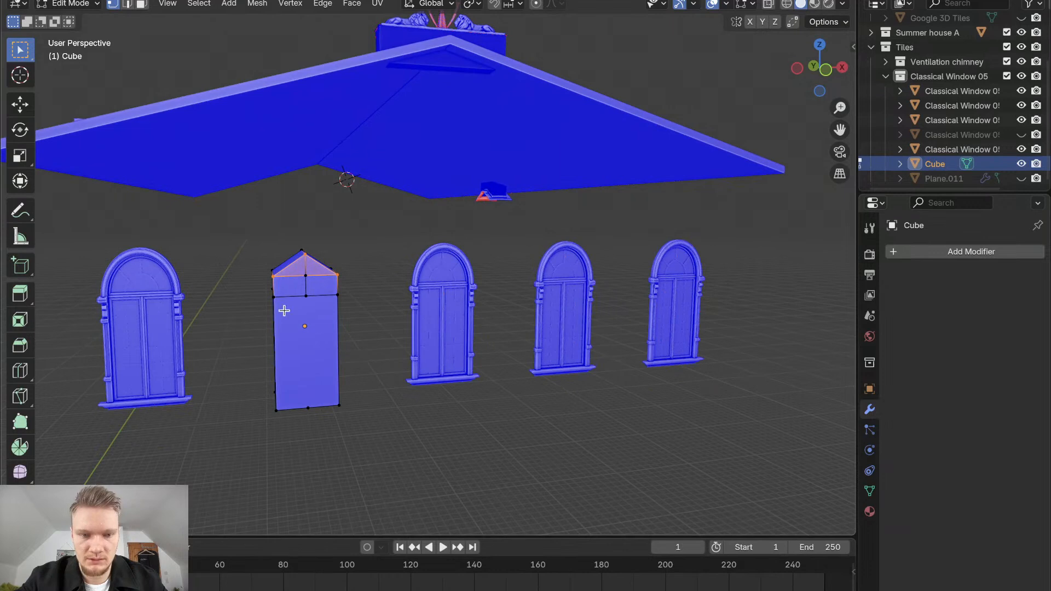
Enable X-ray and select both the front and back vertices of the cube's peaked top from the front view
click(769, 3)
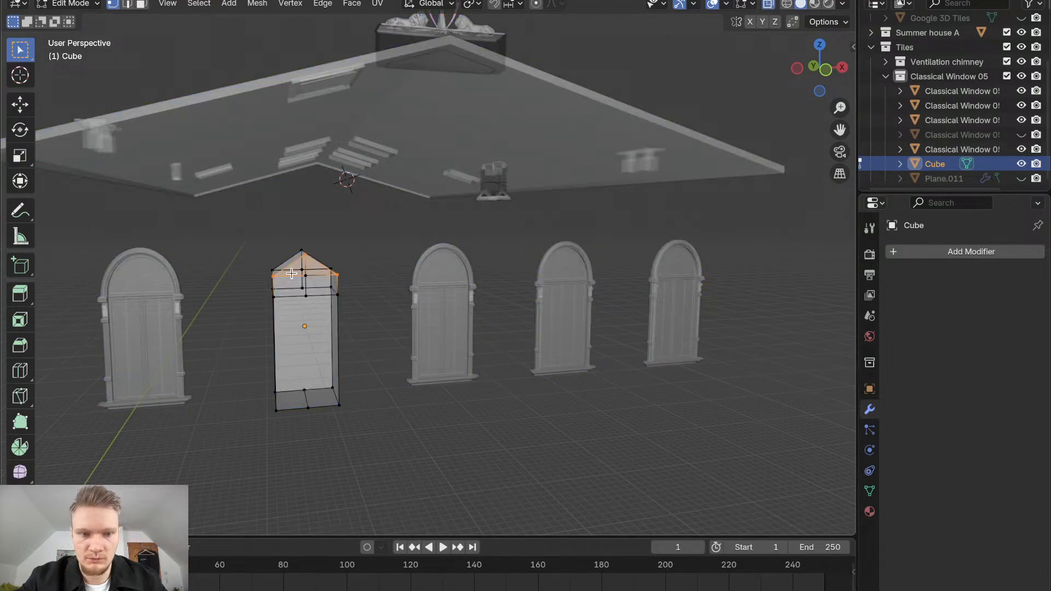
middle_drag(291, 273, 323, 264)
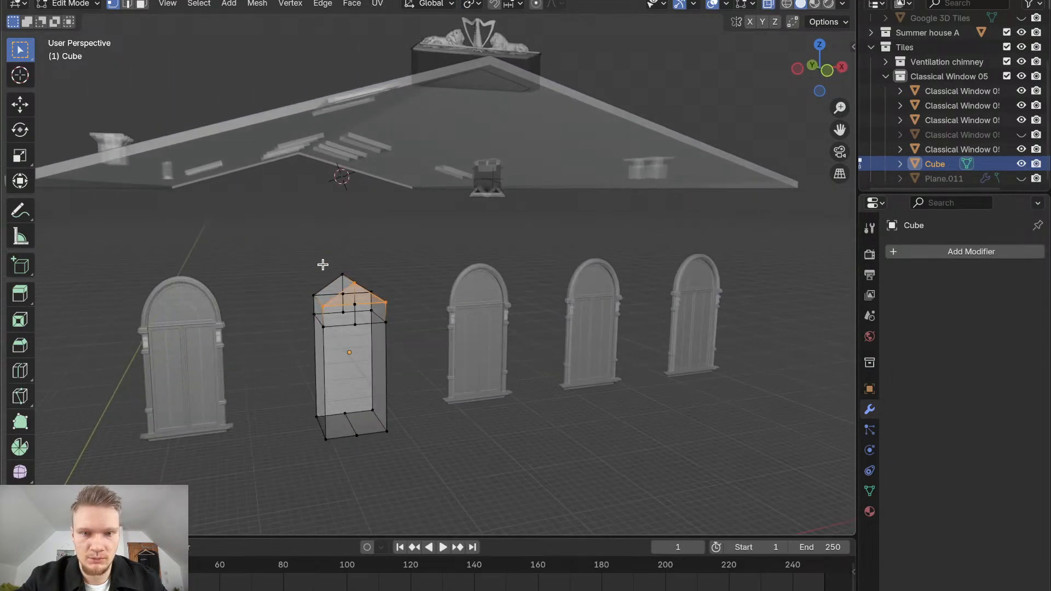
click(828, 70)
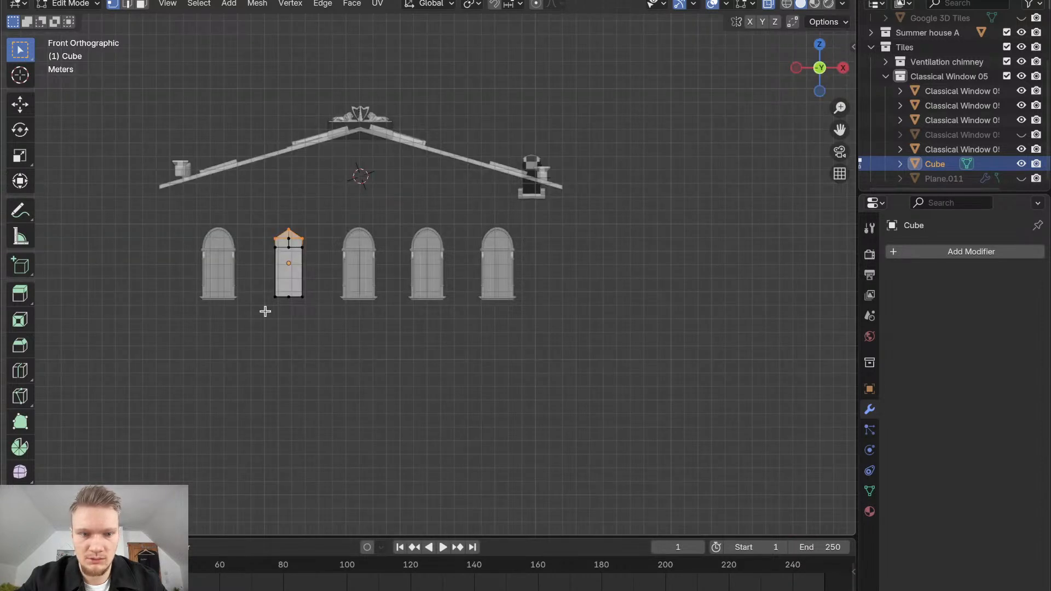
scroll(265, 311, up, 5)
shift+middle_drag(265, 311, 421, 329)
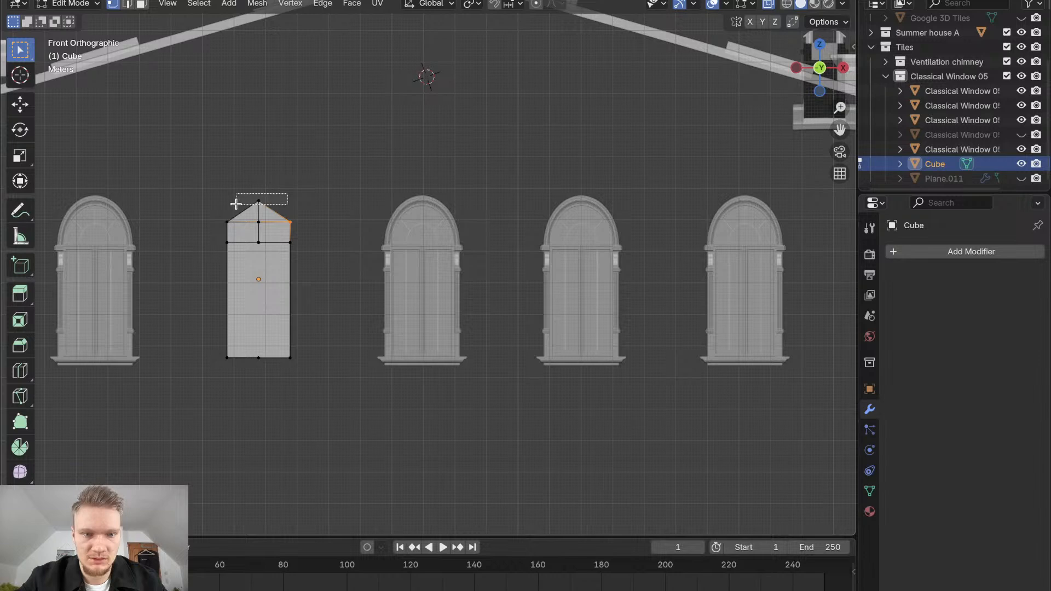
shift+drag(236, 204, 235, 205)
mouse_move(234, 233)
middle_down()
mouse_move(273, 255)
mouse_move(241, 234)
middle_up()
scroll(233, 232, down, 5)
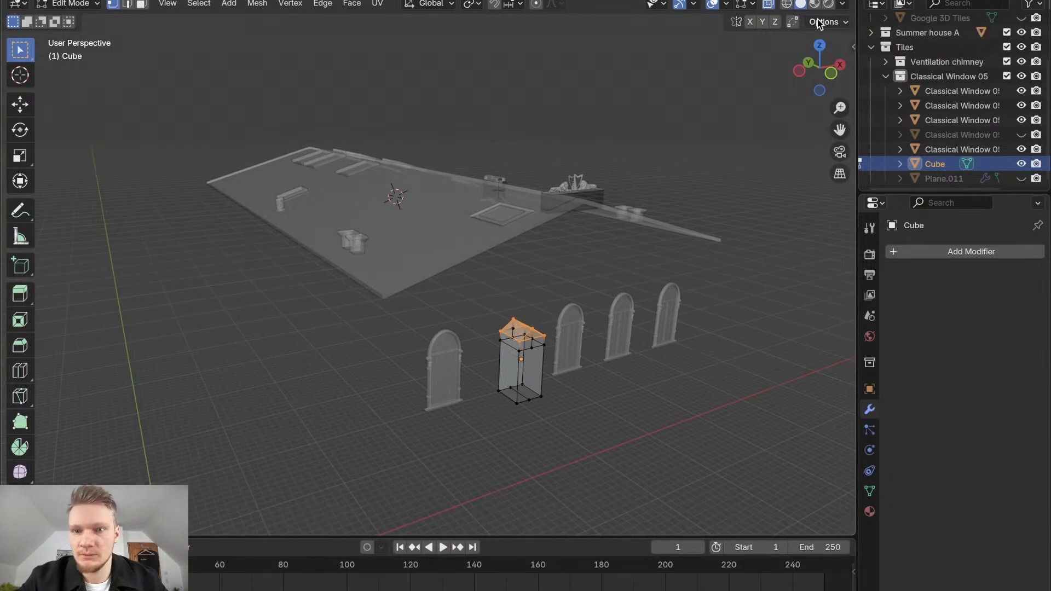
click(830, 74)
scroll(437, 280, up, 7)
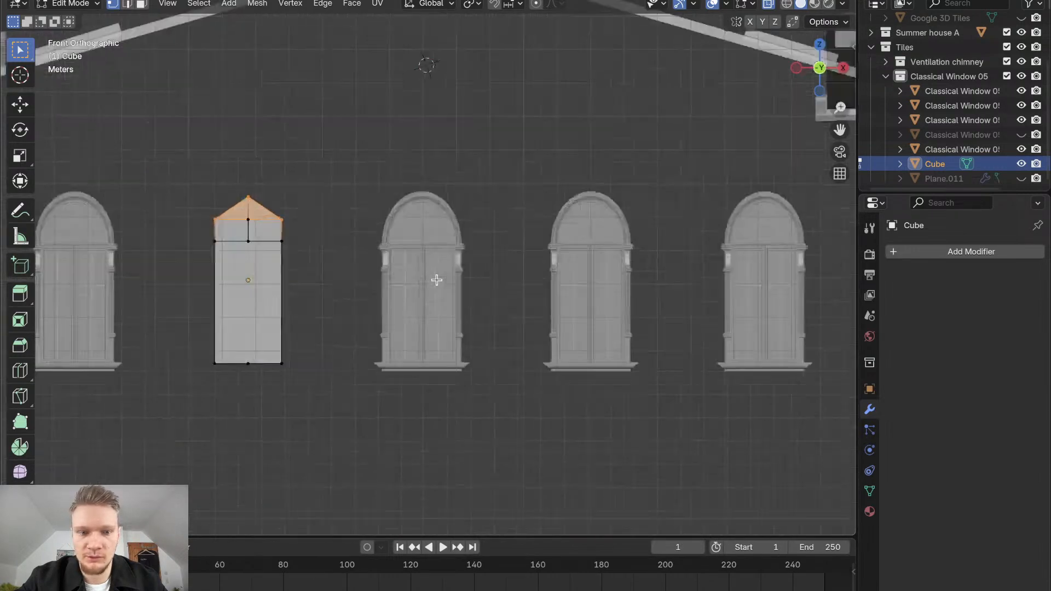
shift+scroll(436, 280, left, 7)
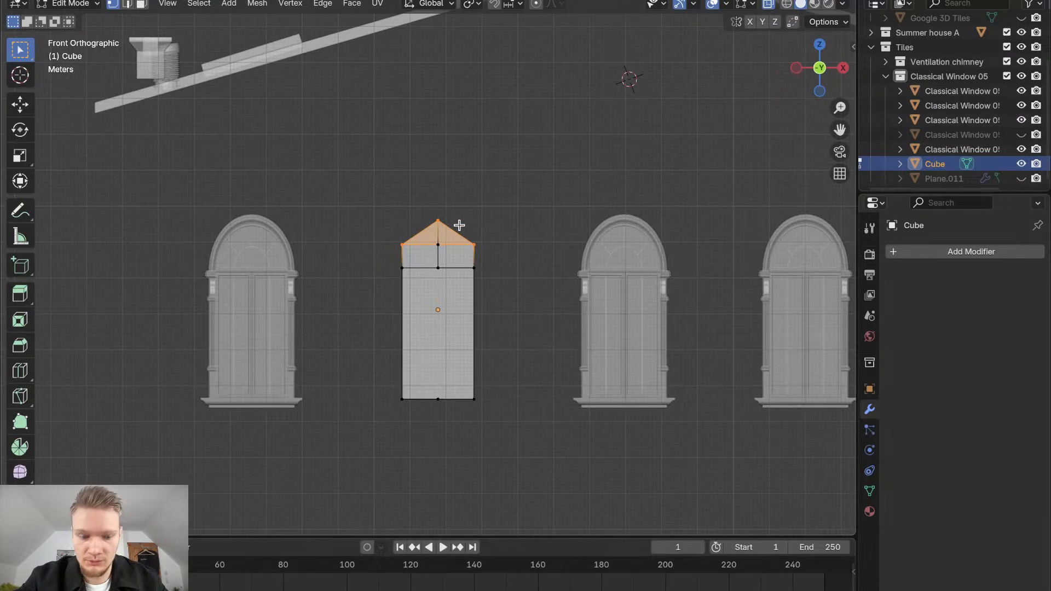
key(ctrl+b)
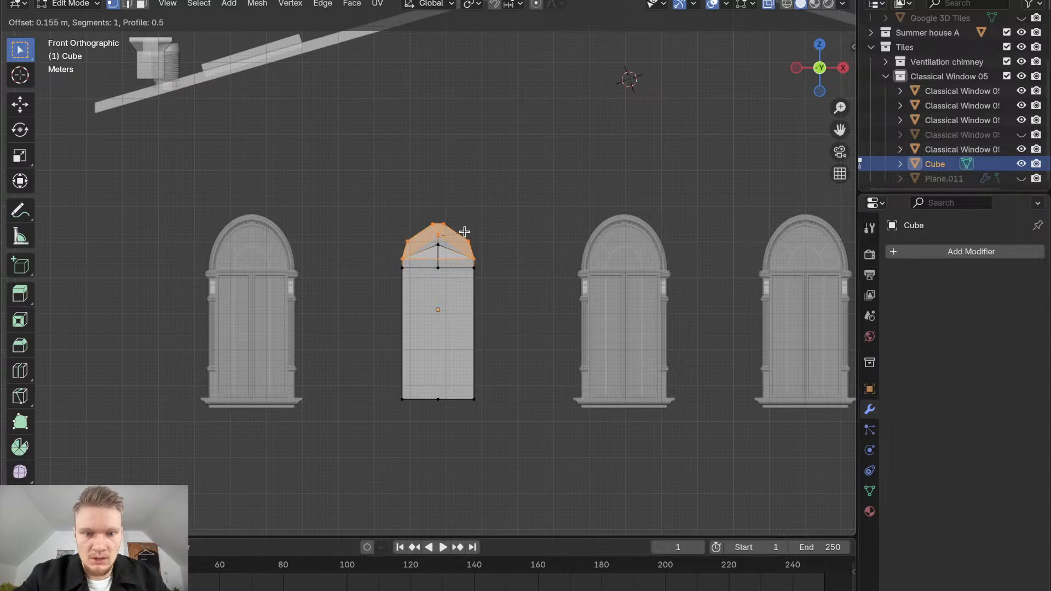
right_click(464, 232)
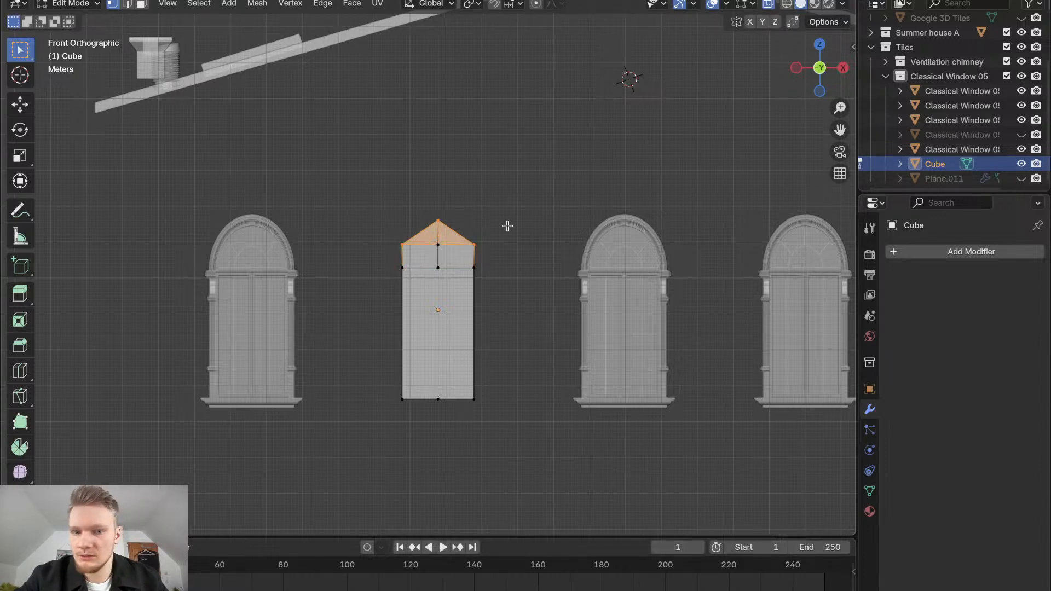
Add a single loop cut across the left sloping face of the cube's peaked top
middle_drag(456, 237, 450, 259)
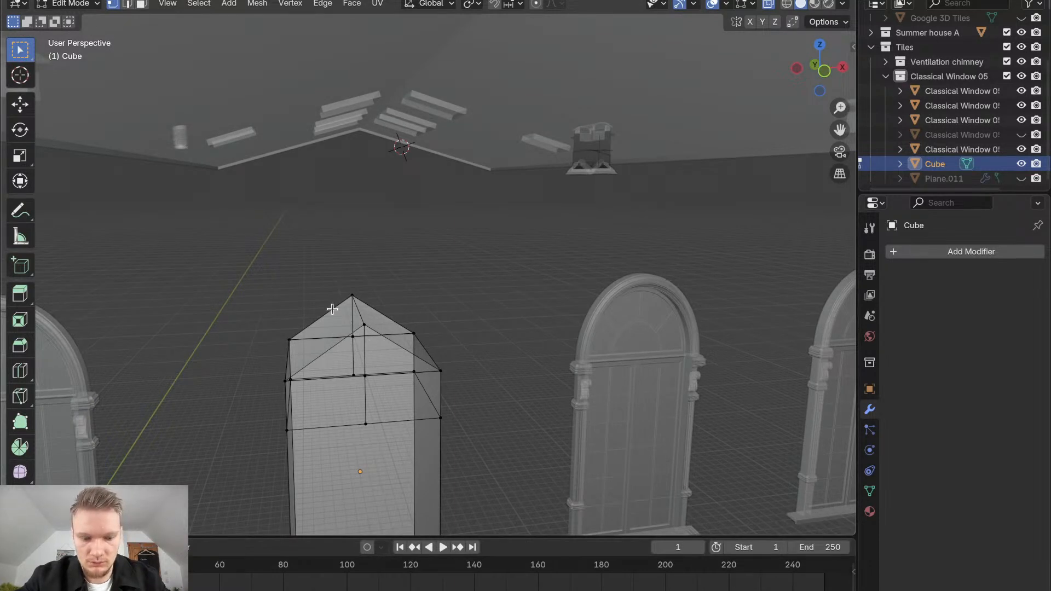
key(ctrl+r)
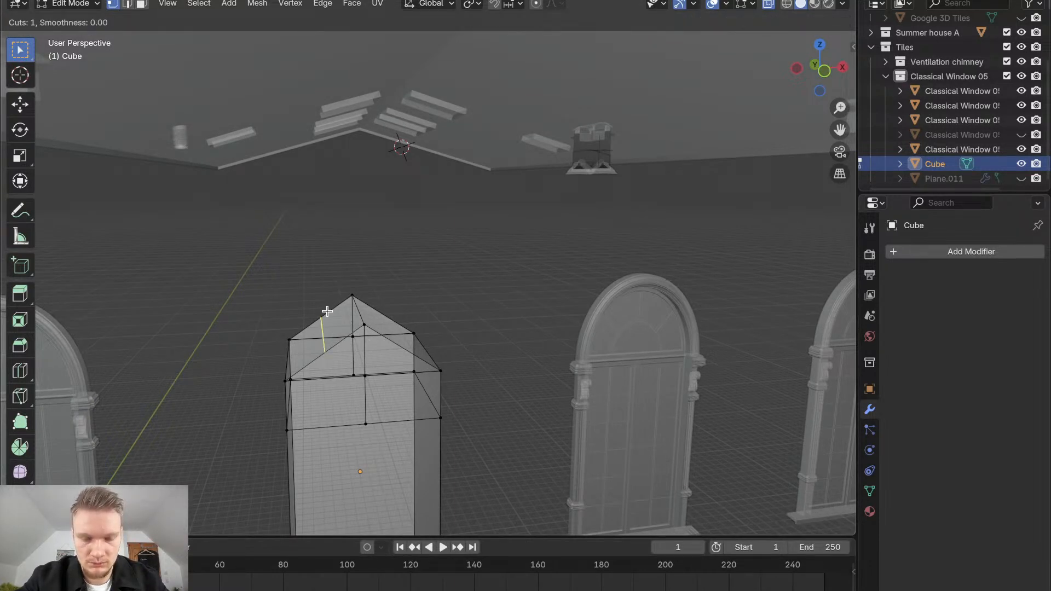
Add one centred loop cut across the left slope of the block's gabled roof
click(327, 311)
right_click(327, 311)
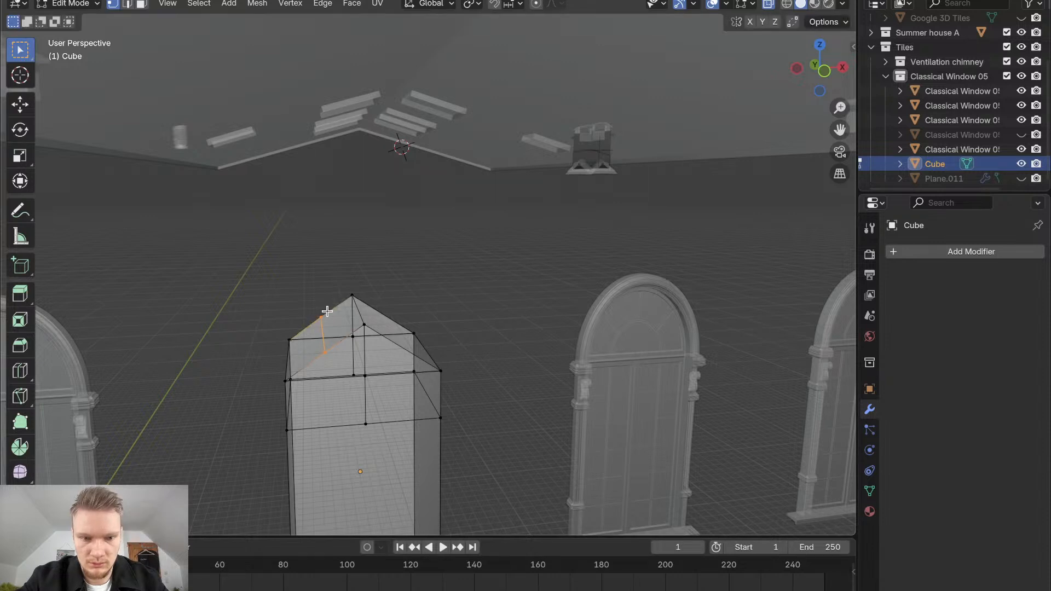
middle_drag(385, 327, 370, 355)
key(ctrl+r)
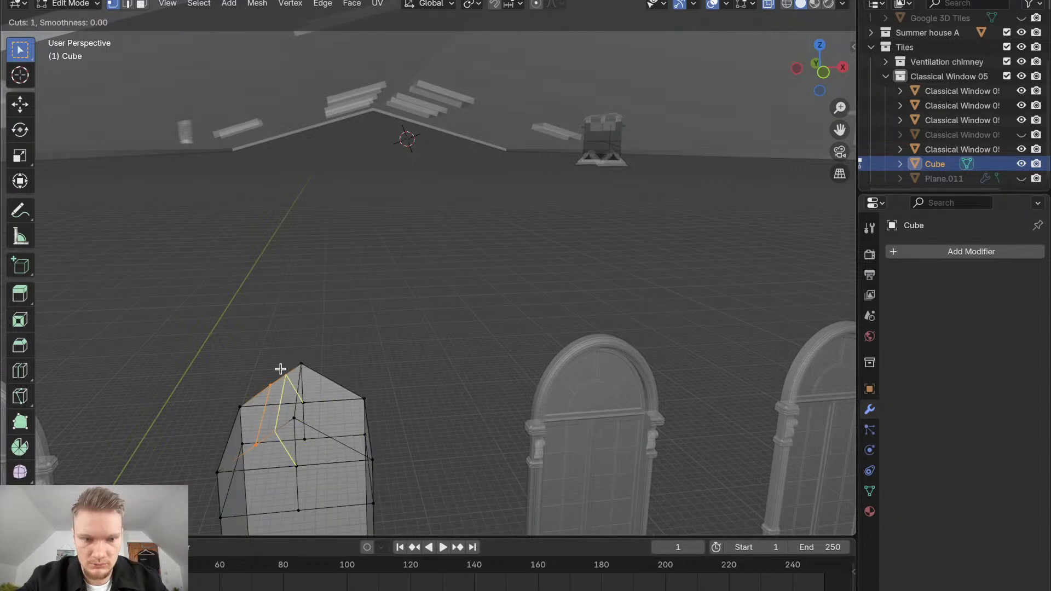
key(Escape)
middle_drag(280, 369, 281, 369)
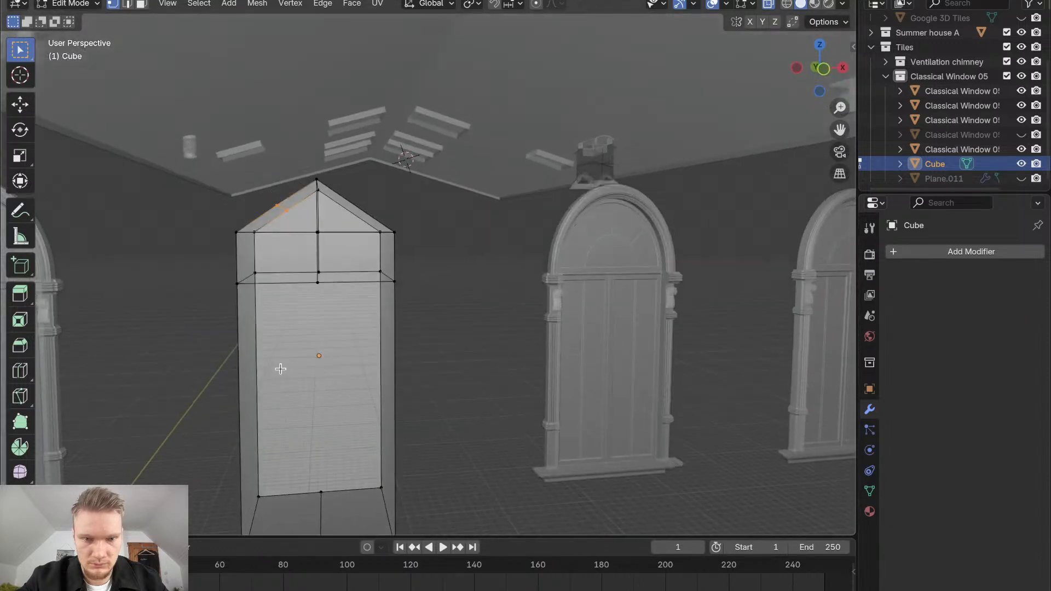
middle_drag(328, 315, 305, 314)
click(302, 321)
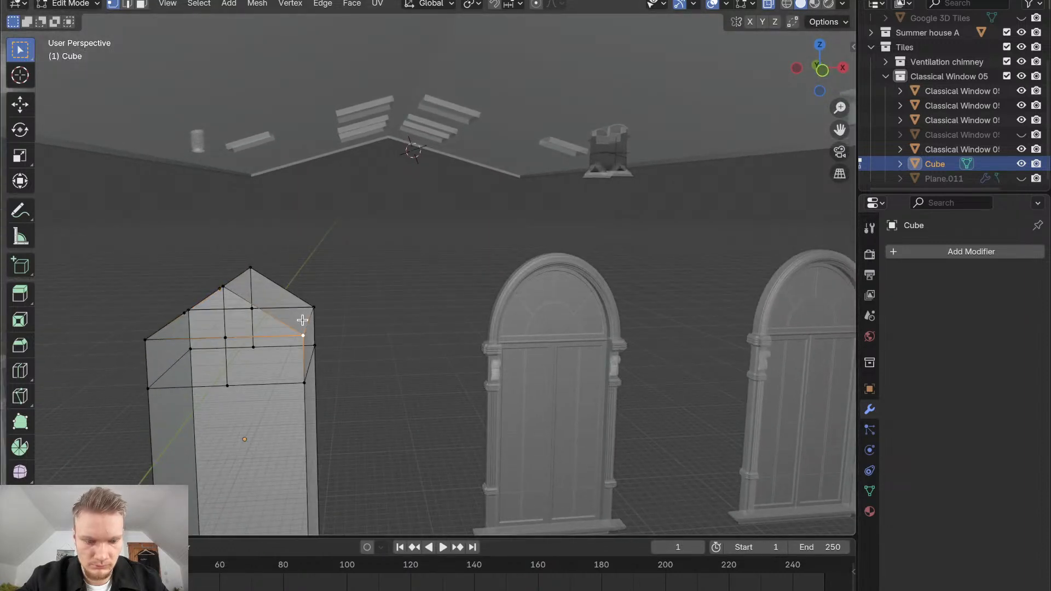
key(ctrl+r)
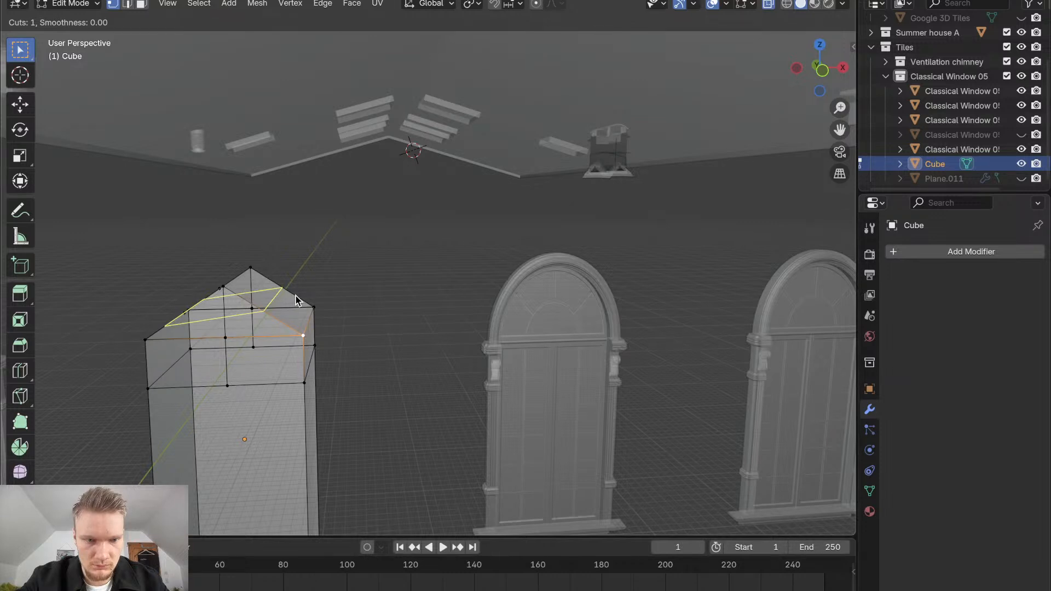
key(Escape)
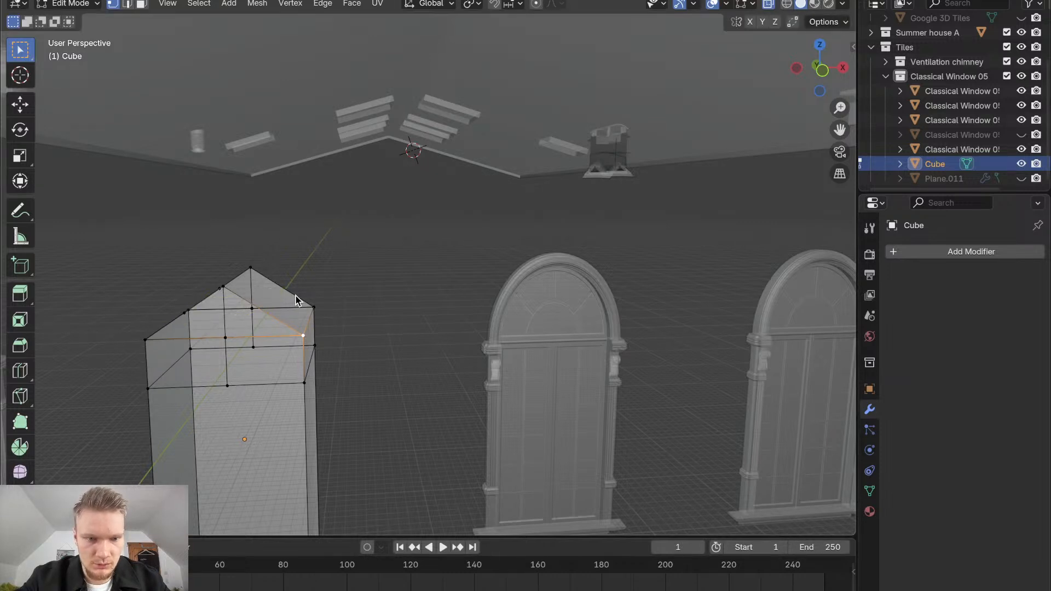
middle_drag(296, 296, 316, 381)
scroll(317, 381, up, 5)
shift+scroll(317, 381, down, 5)
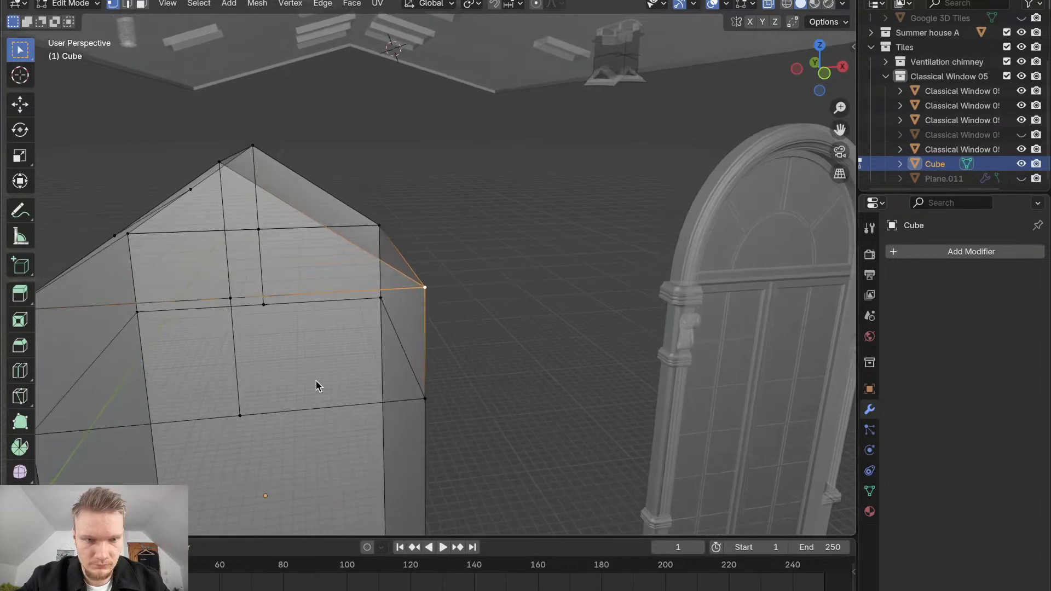
shift+scroll(317, 381, right, 6)
shift+scroll(316, 381, left, 5)
scroll(316, 381, left, 2)
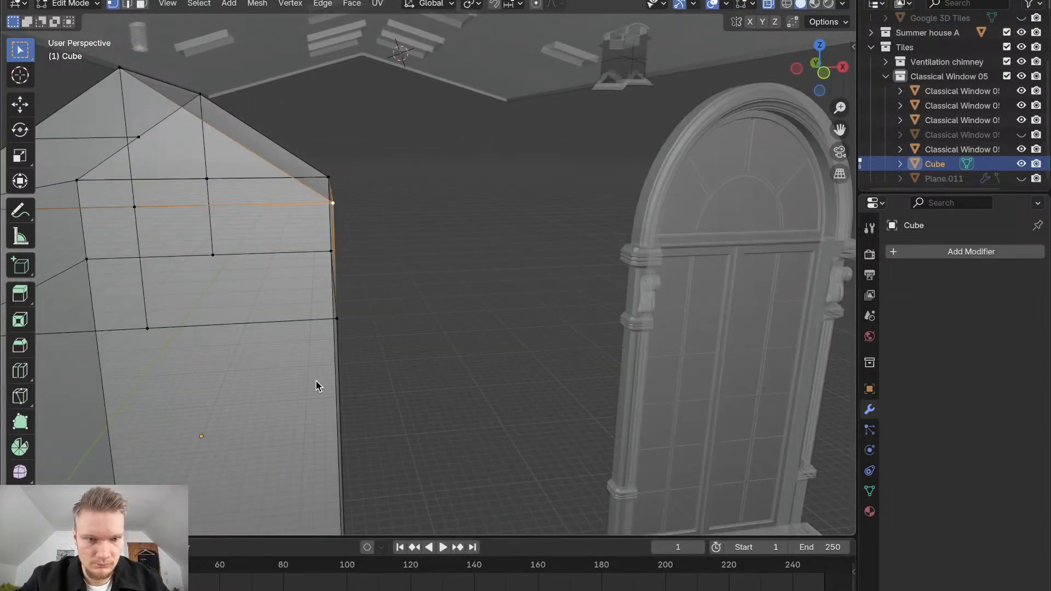
shift+scroll(317, 382, left, 5)
scroll(316, 381, right, 3)
scroll(316, 381, up, 2)
shift+scroll(316, 382, left, 6)
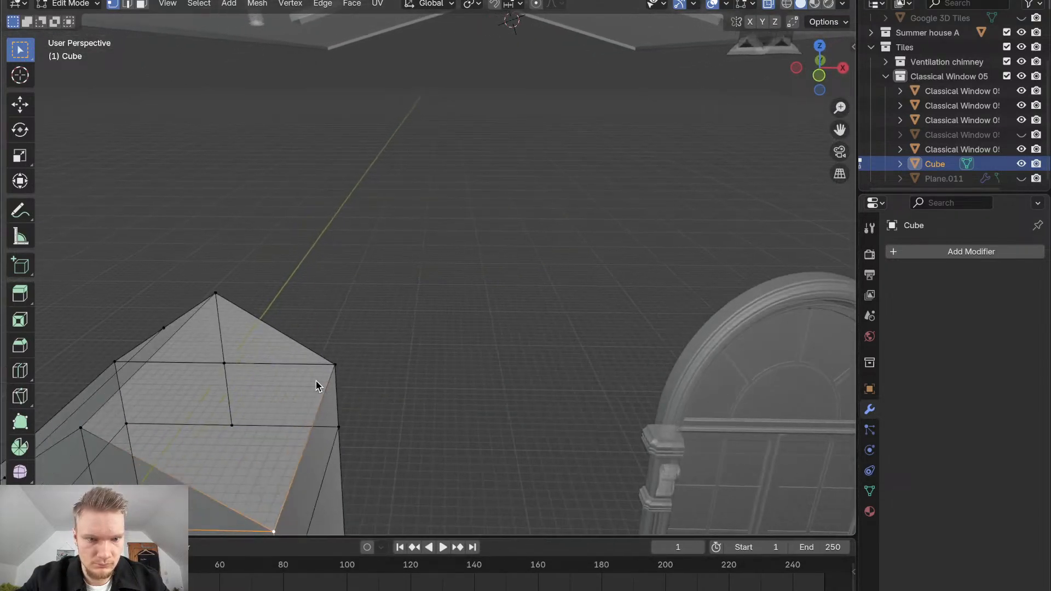
shift+scroll(317, 381, down, 3)
click(336, 234)
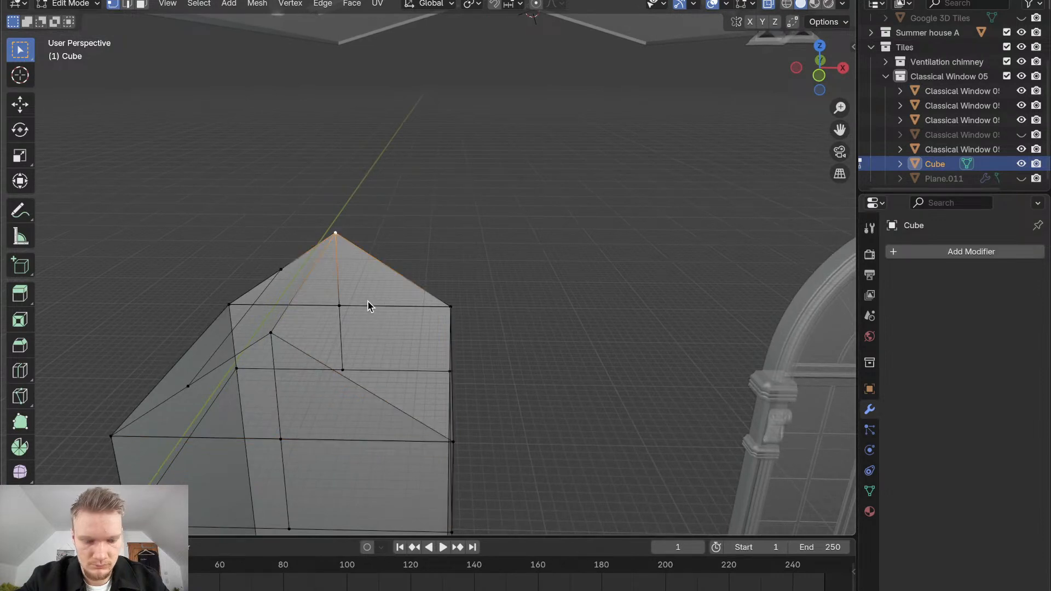
key(ctrl+r)
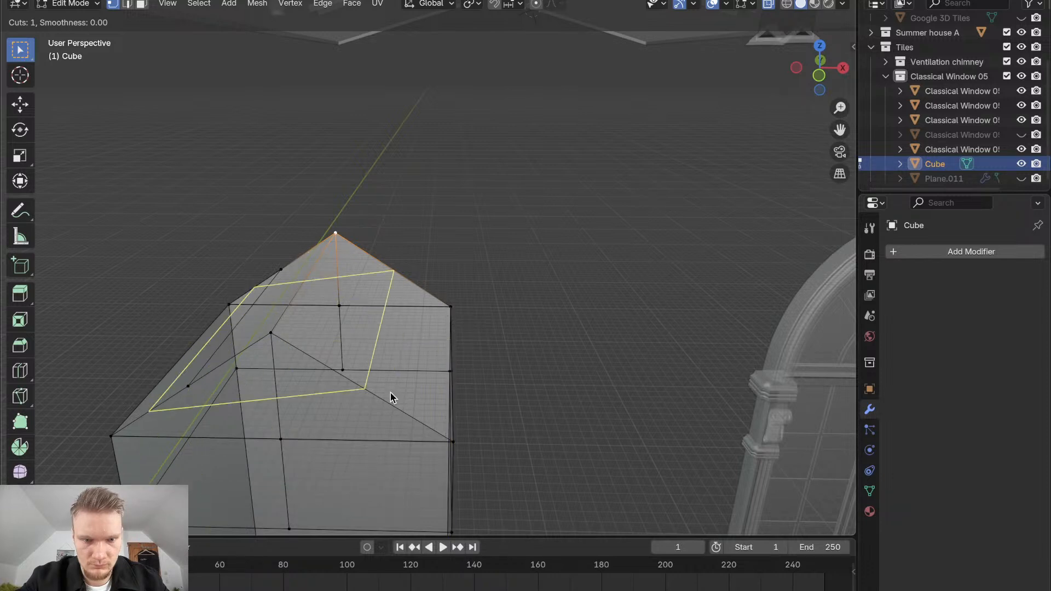
key(Escape)
scroll(390, 393, down, 6)
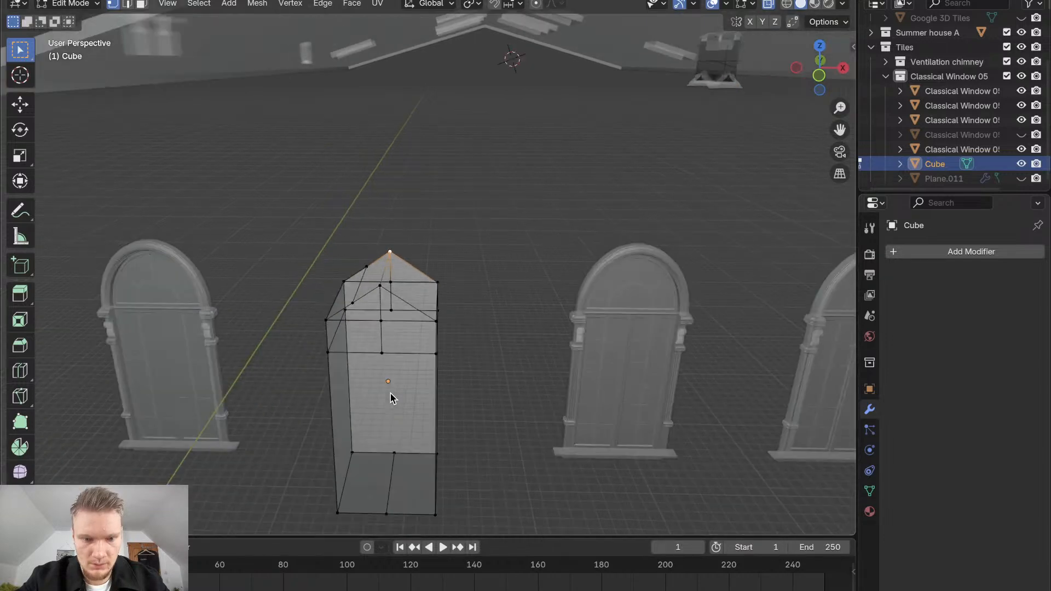
scroll(390, 393, up, 3)
shift+scroll(389, 393, left, 5)
scroll(390, 393, right, 5)
scroll(390, 393, left, 10)
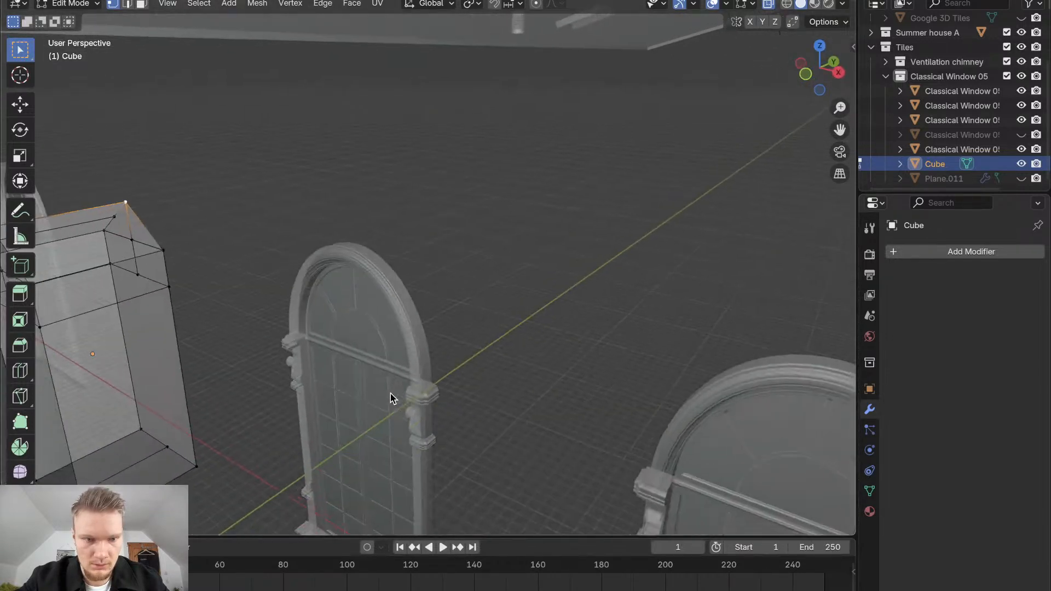
scroll(390, 393, right, 10)
shift+scroll(390, 394, left, 10)
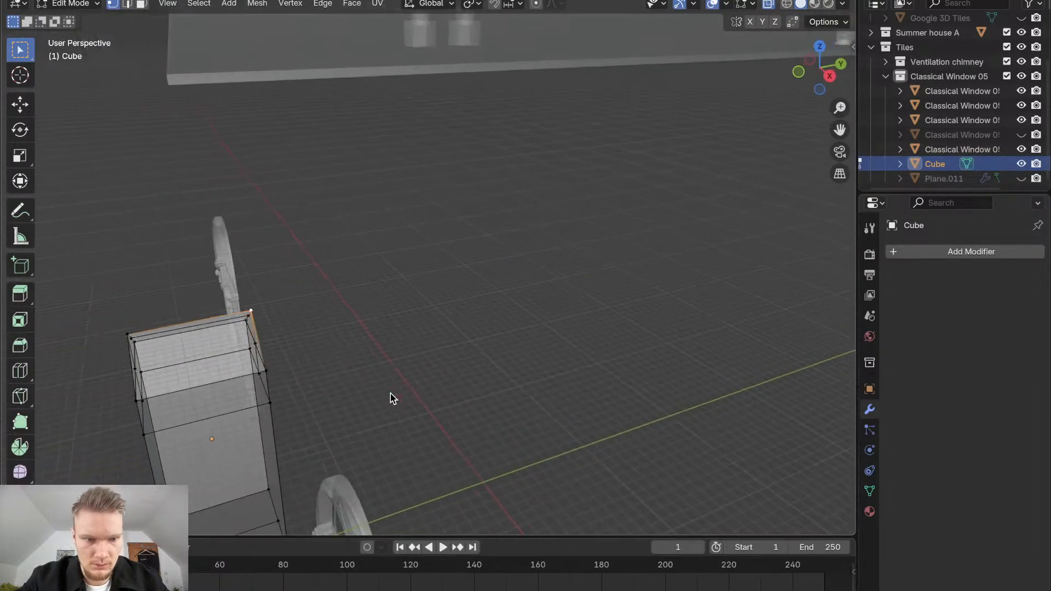
shift+scroll(390, 394, down, 2)
scroll(390, 393, up, 4)
shift+scroll(390, 393, down, 5)
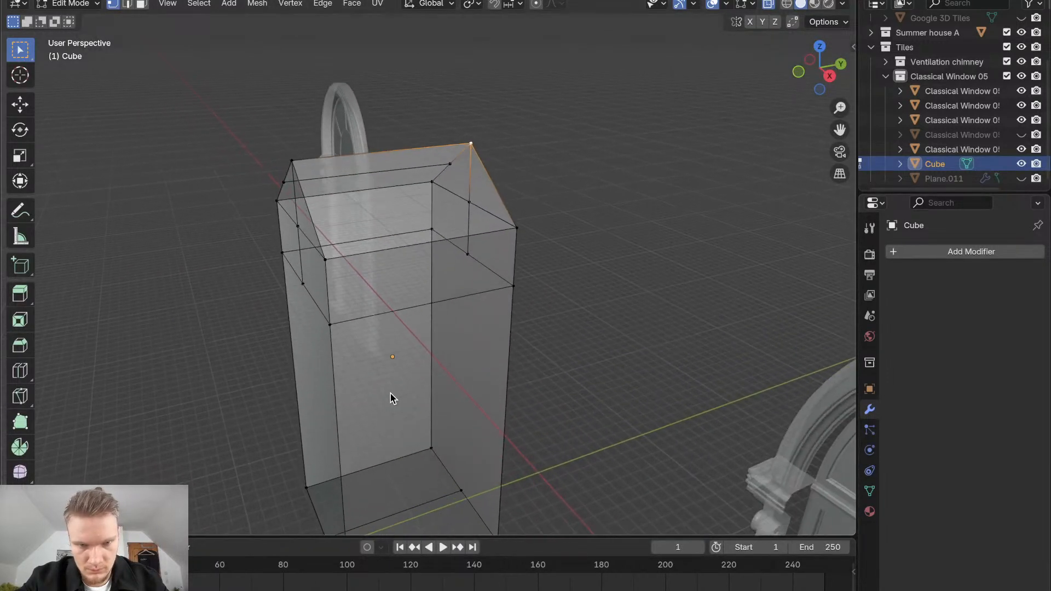
shift+click(368, 294)
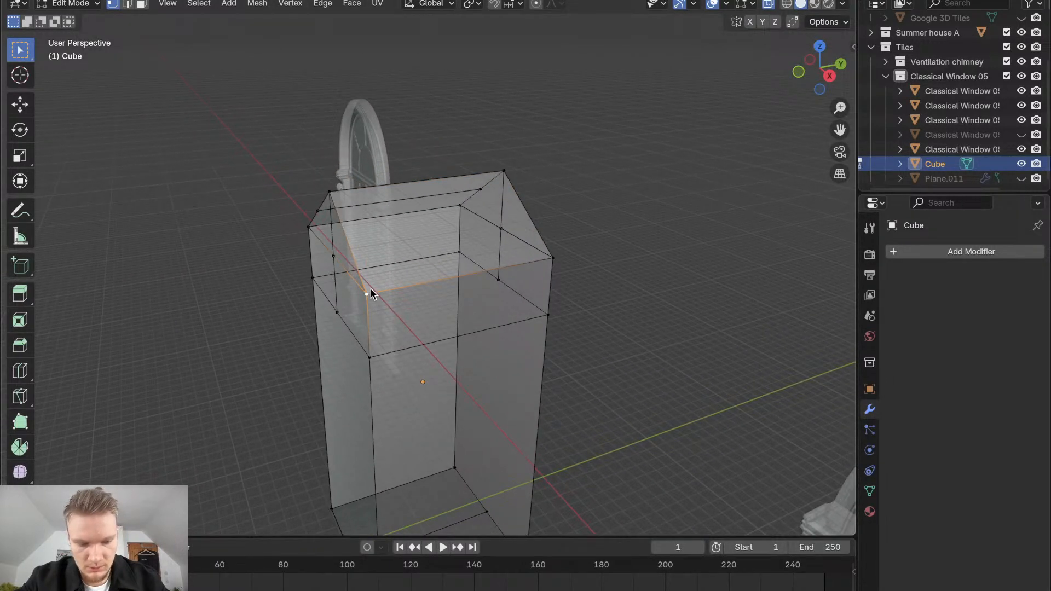
key(ctrl+r)
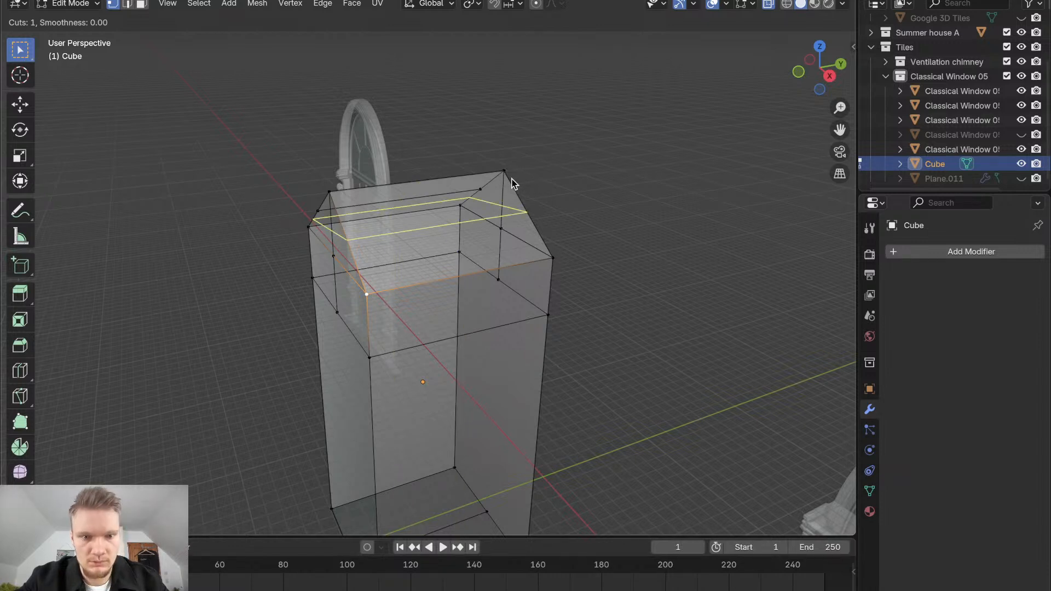
key(Escape)
Try to delete the two end vertices of the cut across the left roof slope, checking the faces in material preview
middle_drag(512, 178, 522, 219)
click(499, 235)
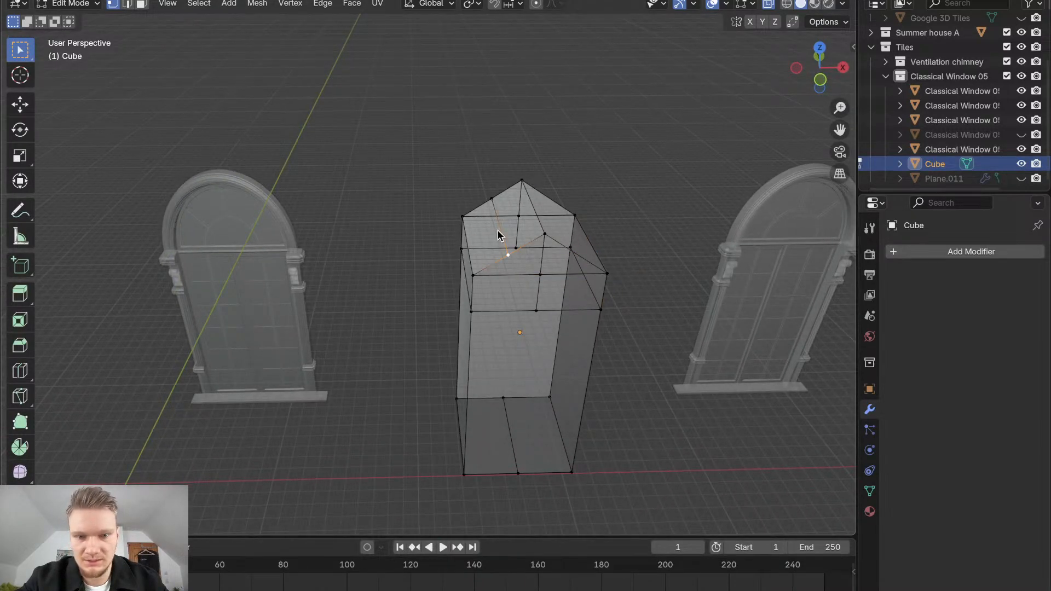
key(x)
click(490, 199)
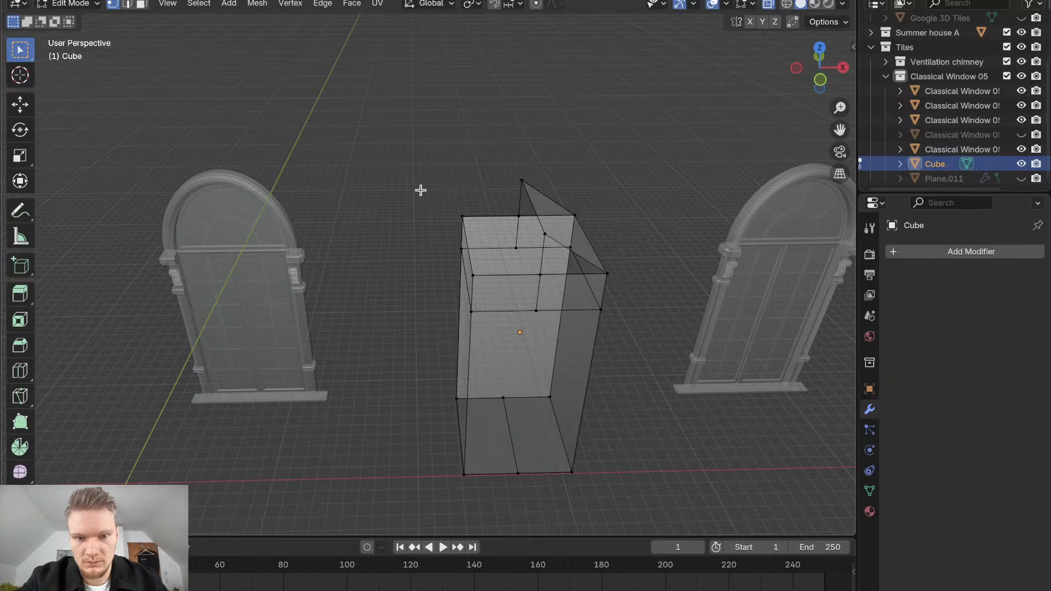
scroll(498, 241, up, 2)
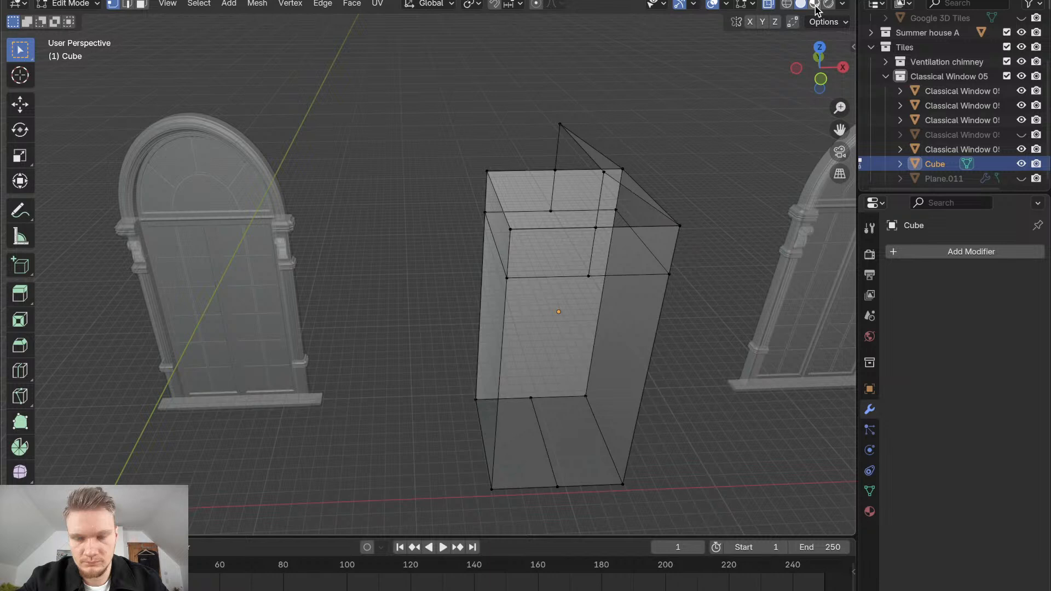
click(815, 4)
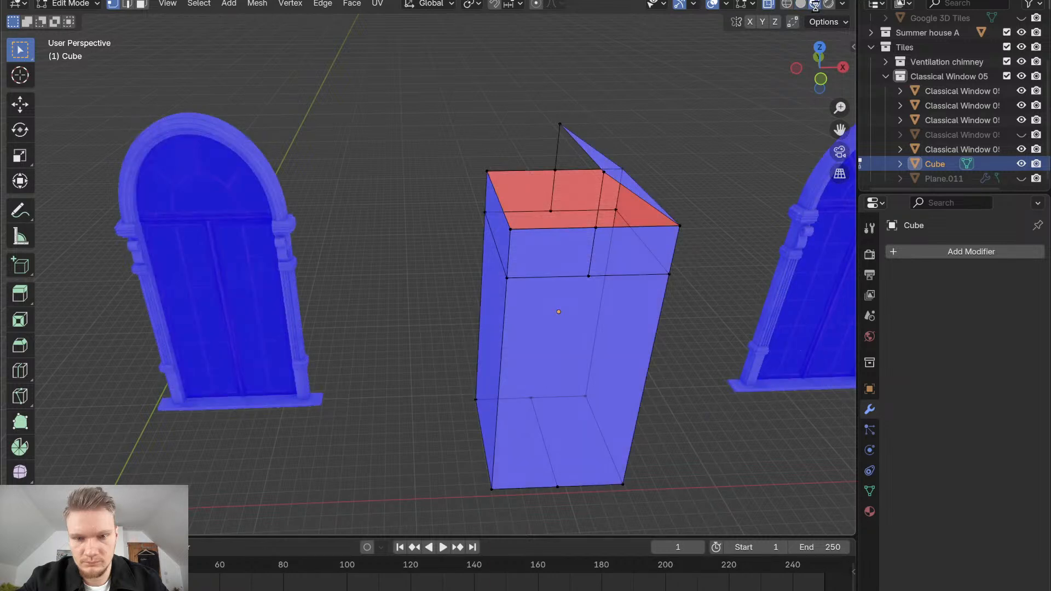
click(802, 5)
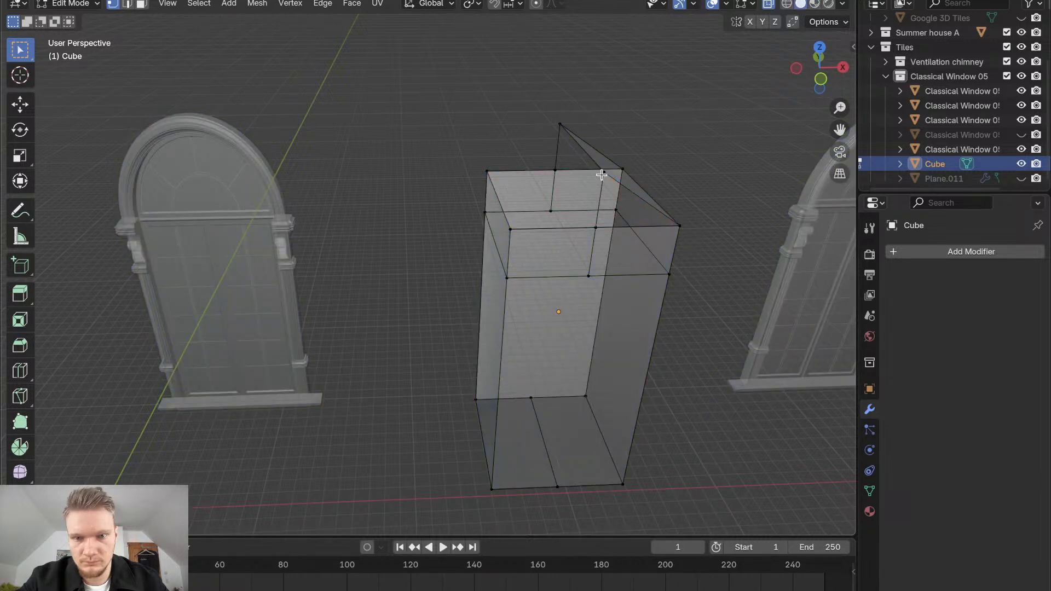
key(ctrl+z)
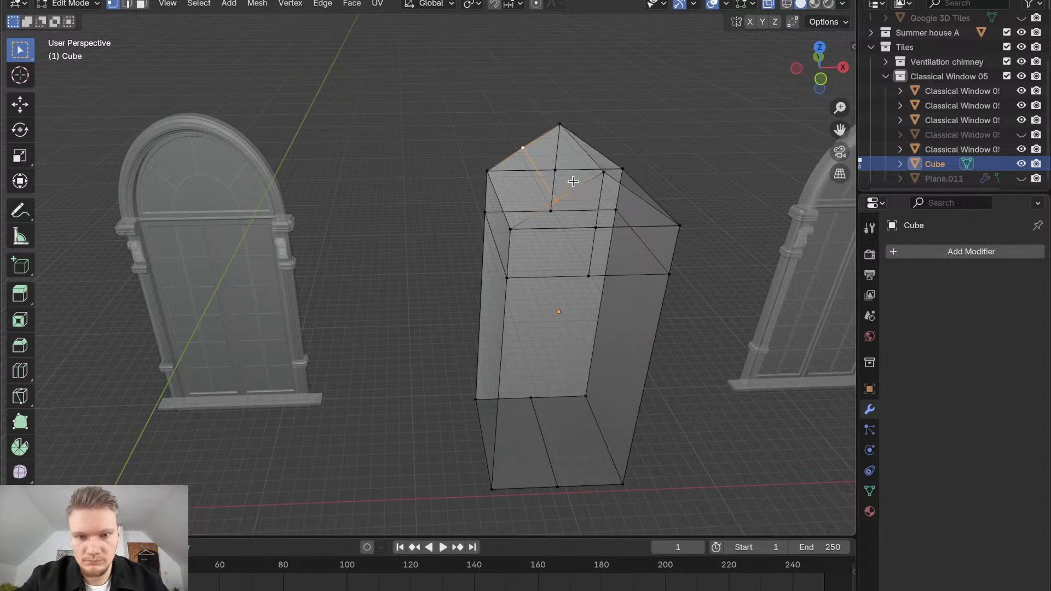
Switch to edge selection and delete the cut edge across the left roof slope
click(127, 6)
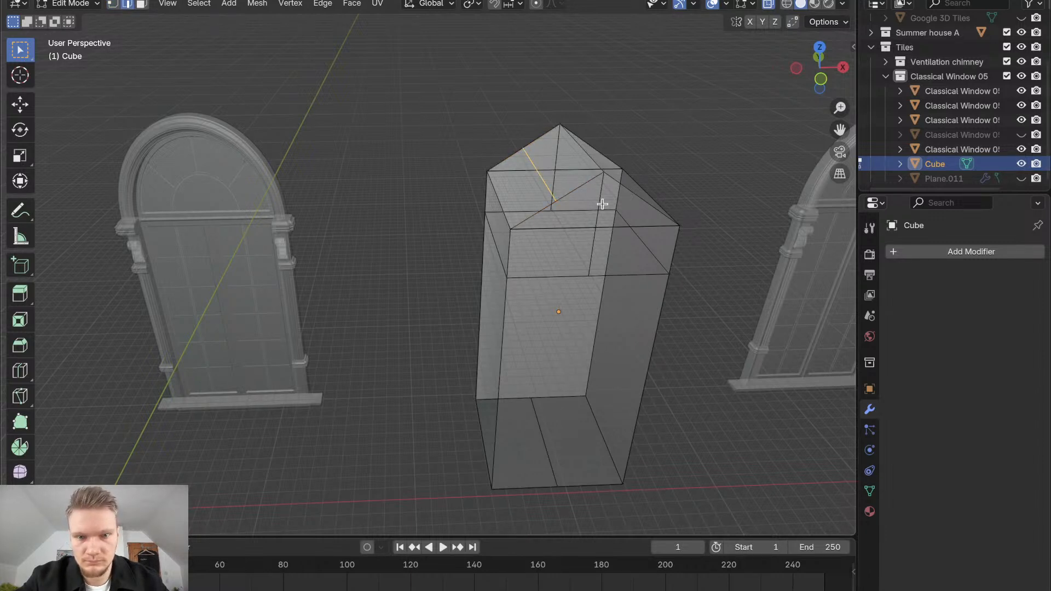
key(x)
click(565, 205)
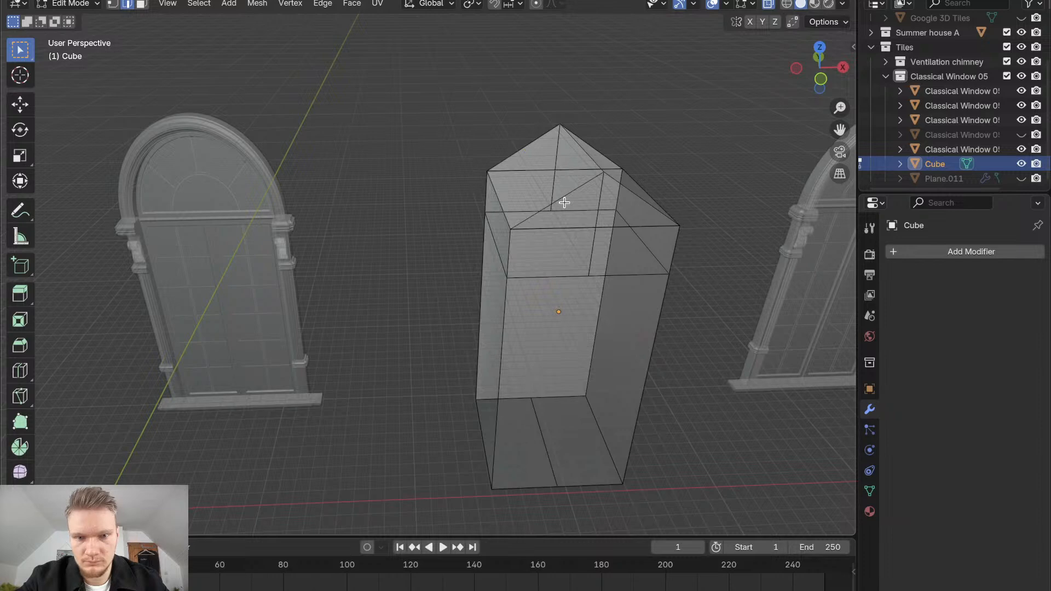
Inspect the roof's face orientation in material preview, and return to solid shading
shift+middle_drag(565, 203, 473, 230)
middle_drag(440, 127, 440, 127)
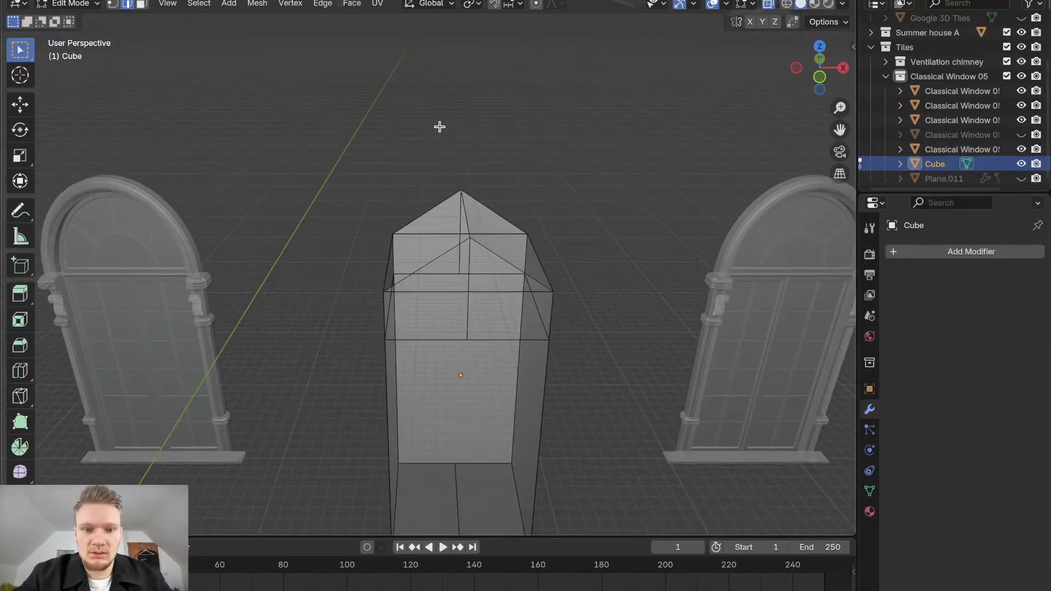
click(814, 5)
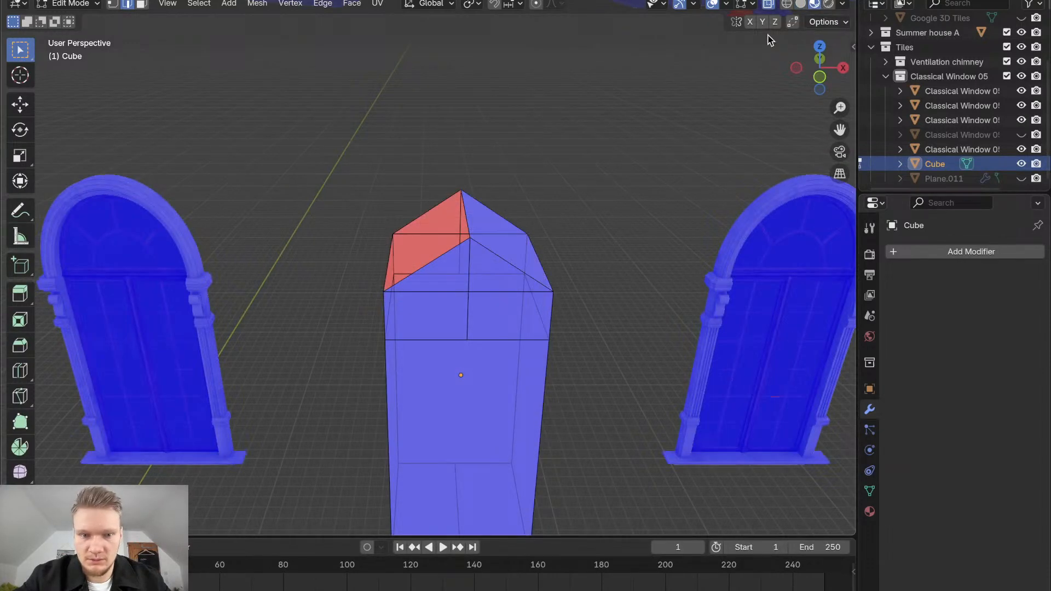
middle_drag(404, 268, 427, 265)
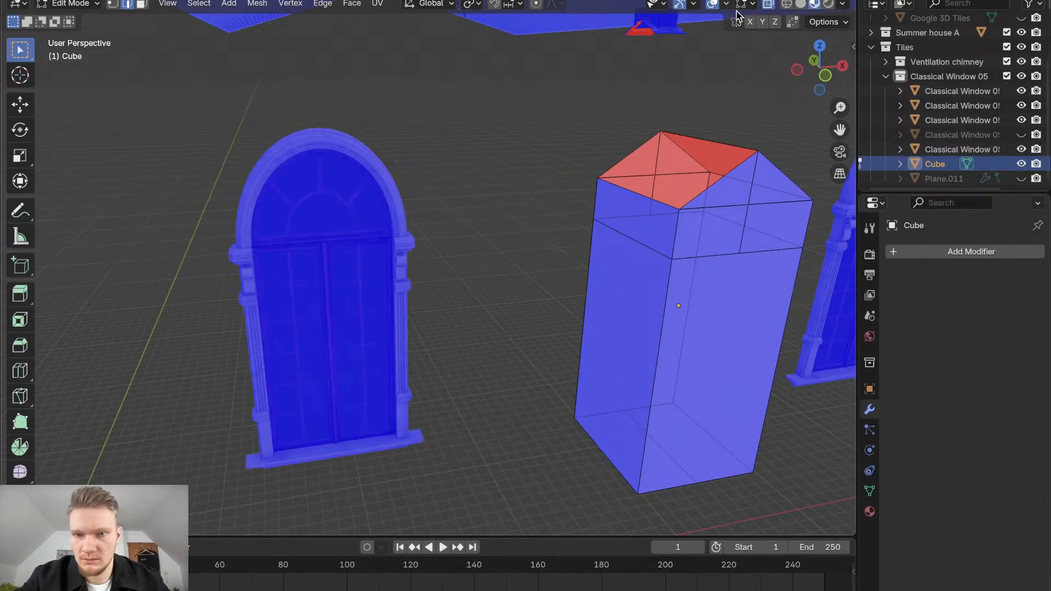
key(z)
key(6)
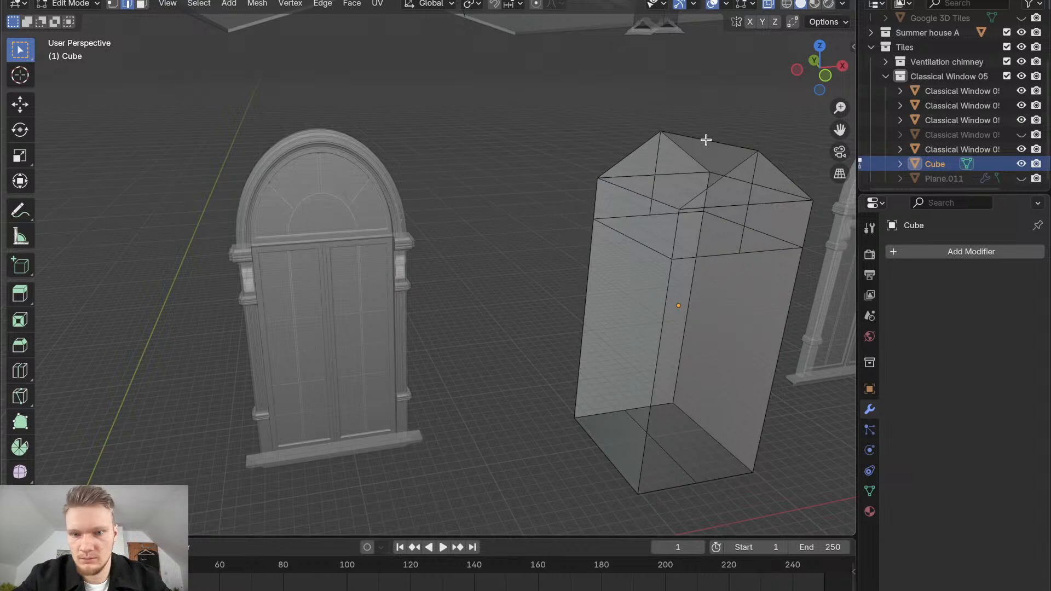
Turn off the Face Orientation overlay while in material preview, and return to solid shading
middle_drag(707, 140, 704, 140)
click(815, 4)
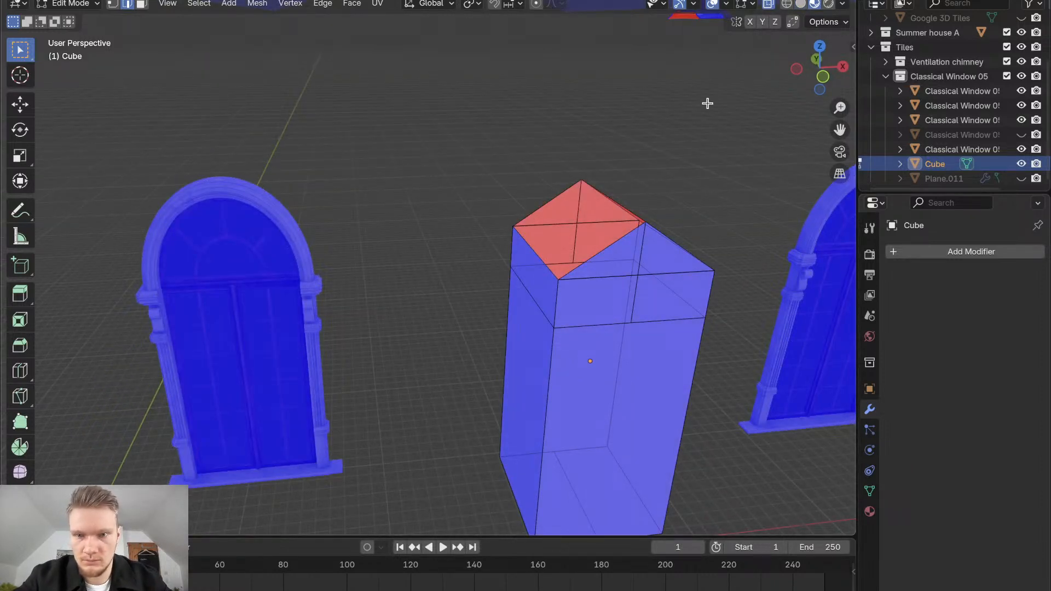
click(746, 5)
mouse_move(726, 6)
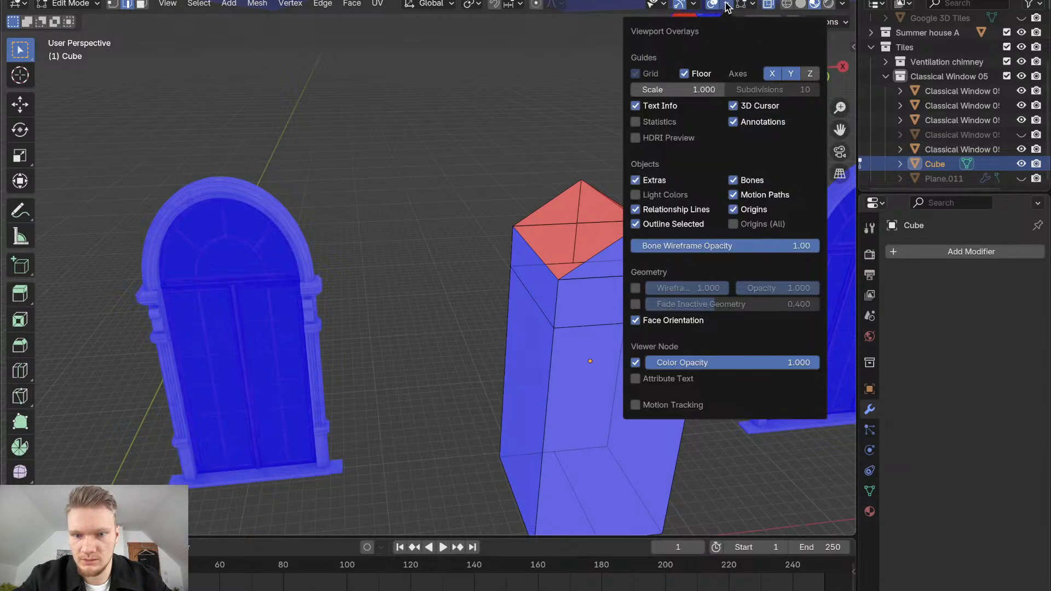
click(636, 321)
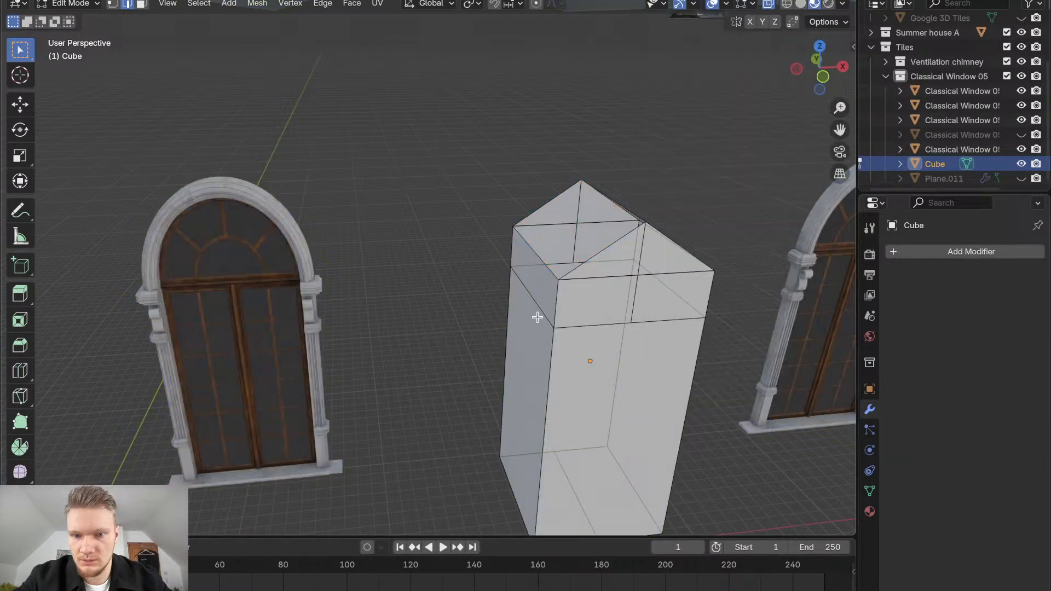
click(815, 4)
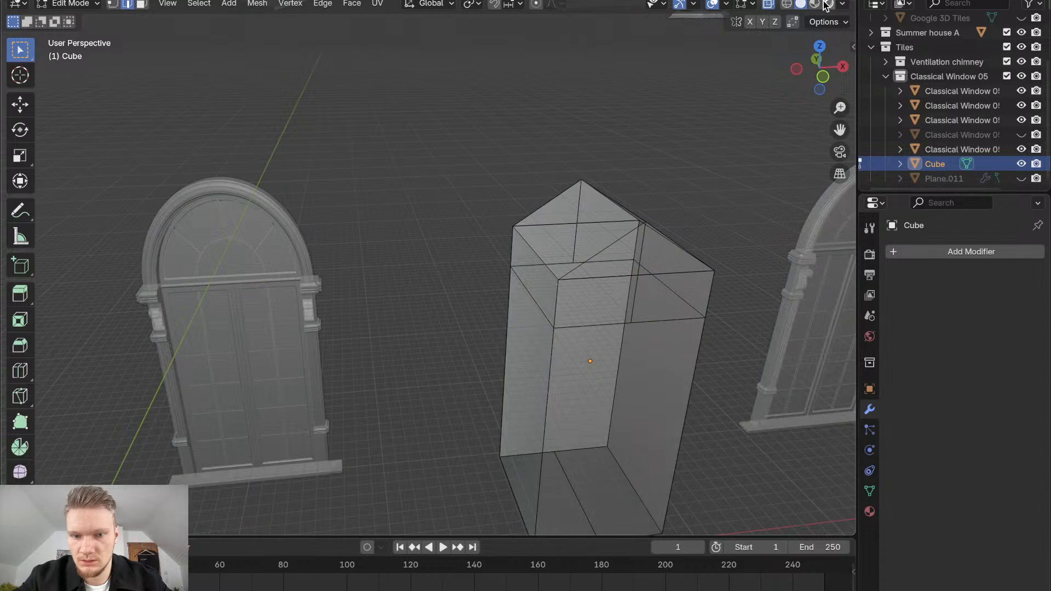
View the model in rendered shading and return to solid shading
click(827, 4)
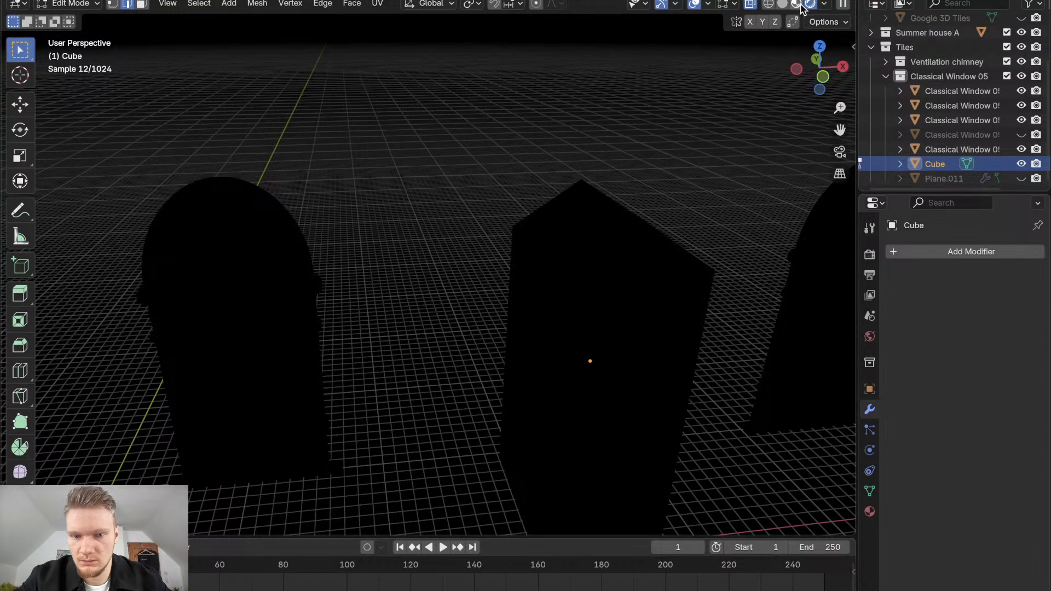
click(801, 7)
click(801, 7)
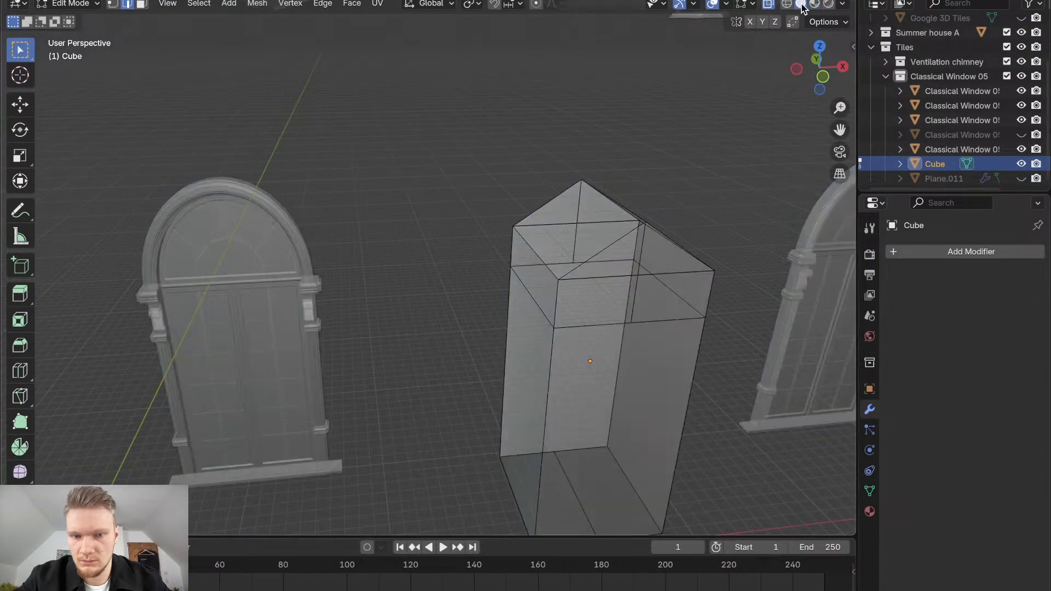
Inspect the opening in the gabled block's roof in material preview and pick the edge inside it
click(815, 5)
shift+middle_drag(657, 267, 591, 283)
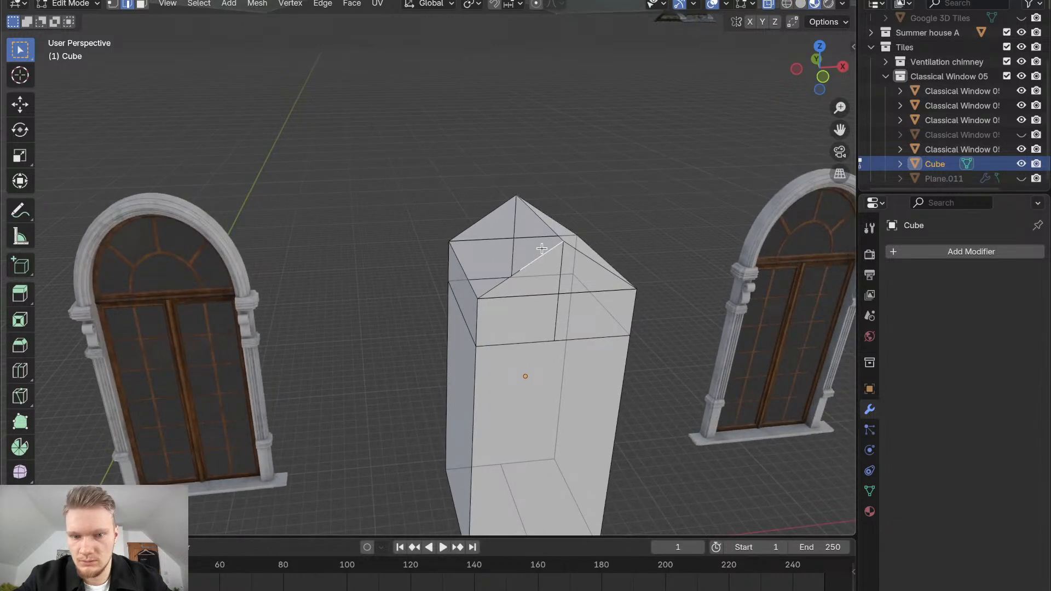
middle_drag(542, 249, 553, 252)
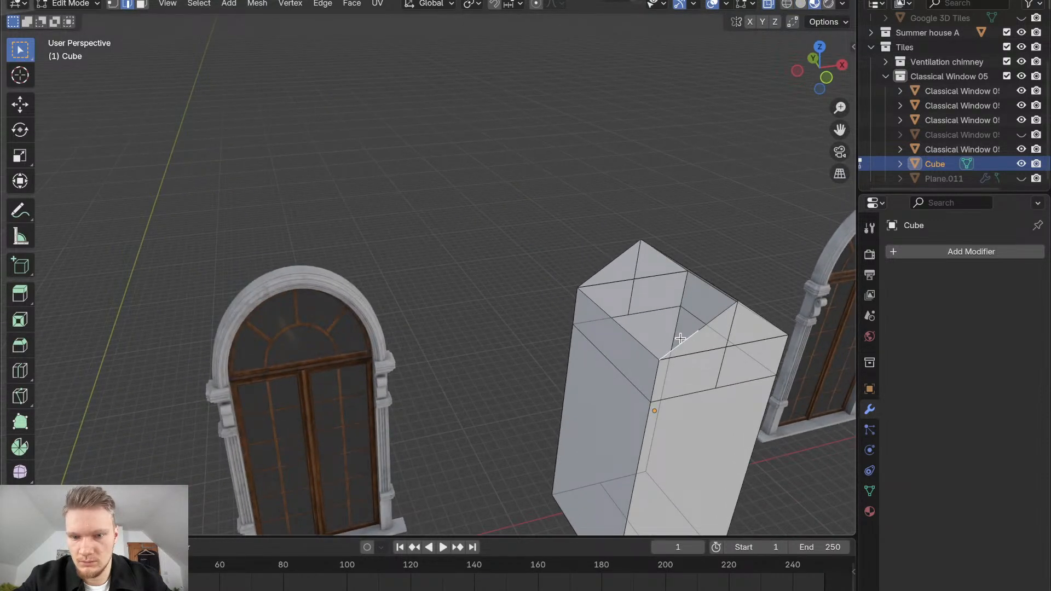
click(705, 324)
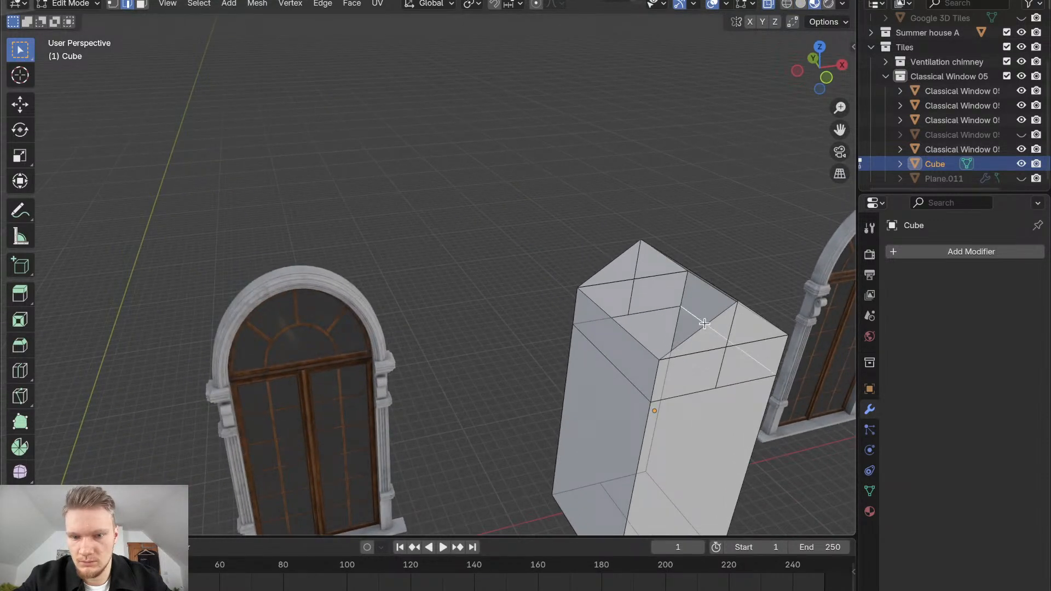
click(605, 261)
click(614, 262)
Undo the roof edge deletion and the loop cut across the roof slopes, returning to vertex selection
key(ctrl+z)
key(ctrl+z)
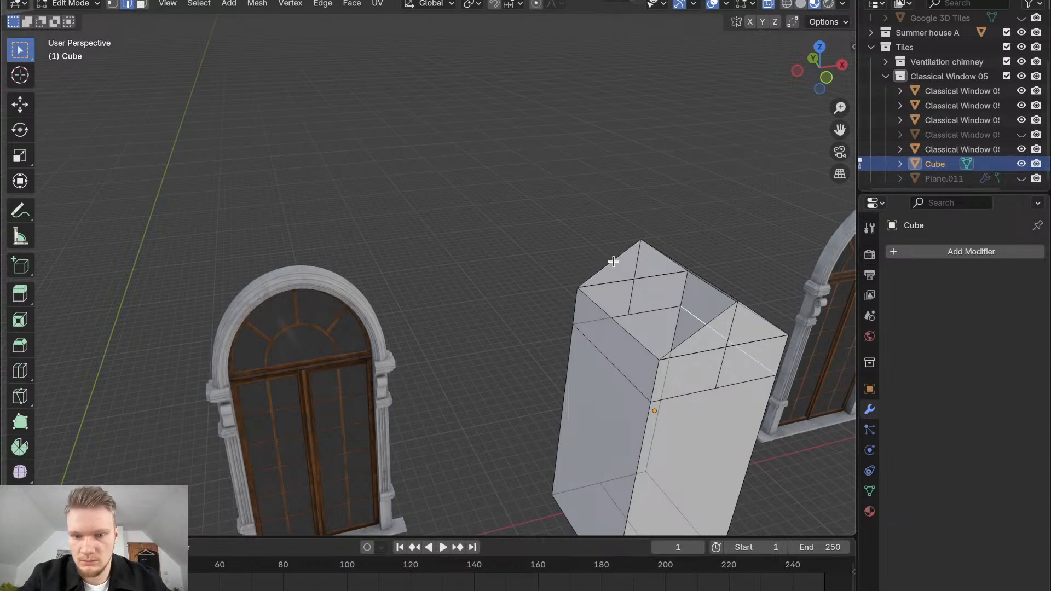
key(ctrl+z)
key(1)
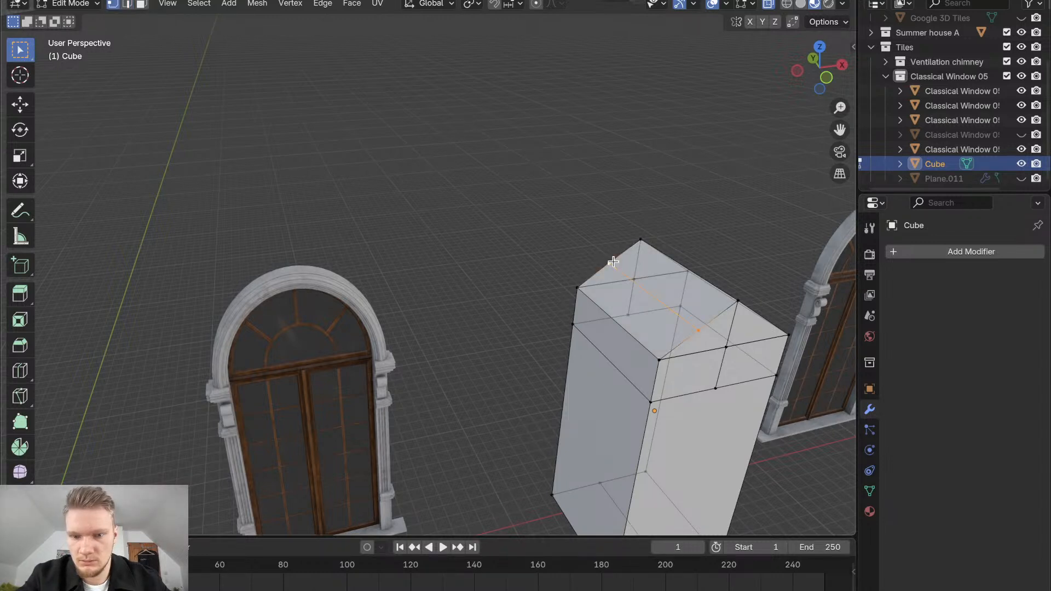
key(ctrl+z)
key(ctrl+z)
key(ctrl+z)
key(ctrl+z)
middle_drag(635, 286, 608, 274)
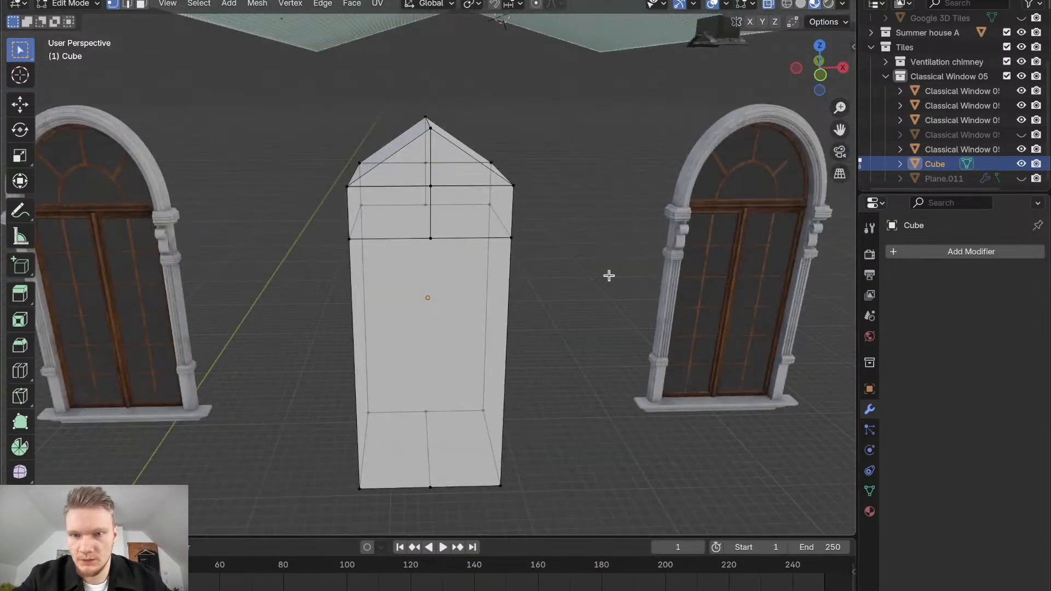
Switch to solid shading and enable the Face Orientation overlay
click(801, 4)
mouse_move(478, 277)
middle_down()
mouse_move(512, 281)
mouse_move(493, 290)
middle_up()
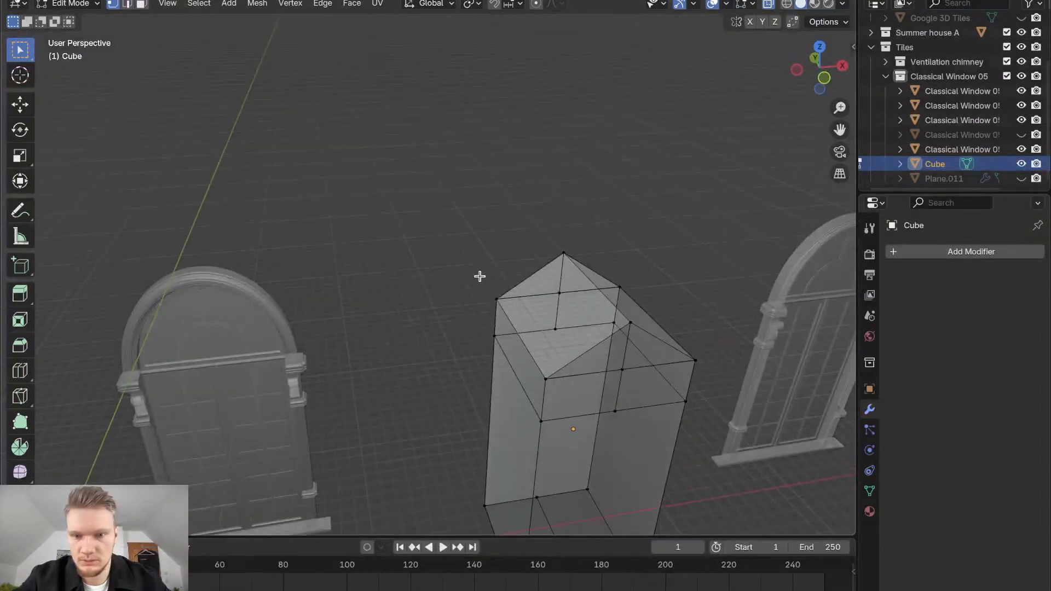
click(754, 4)
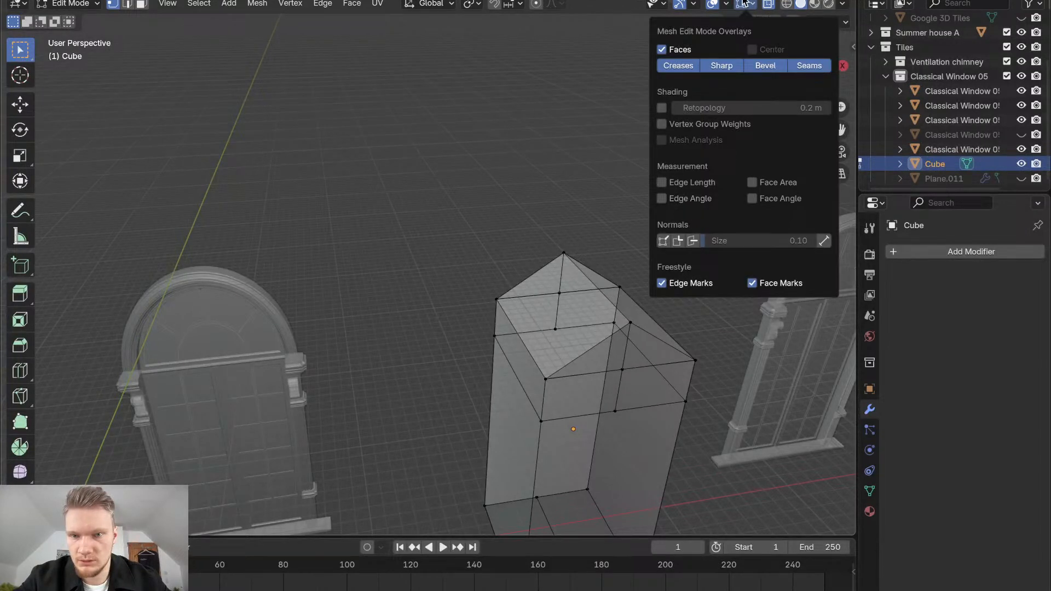
click(726, 4)
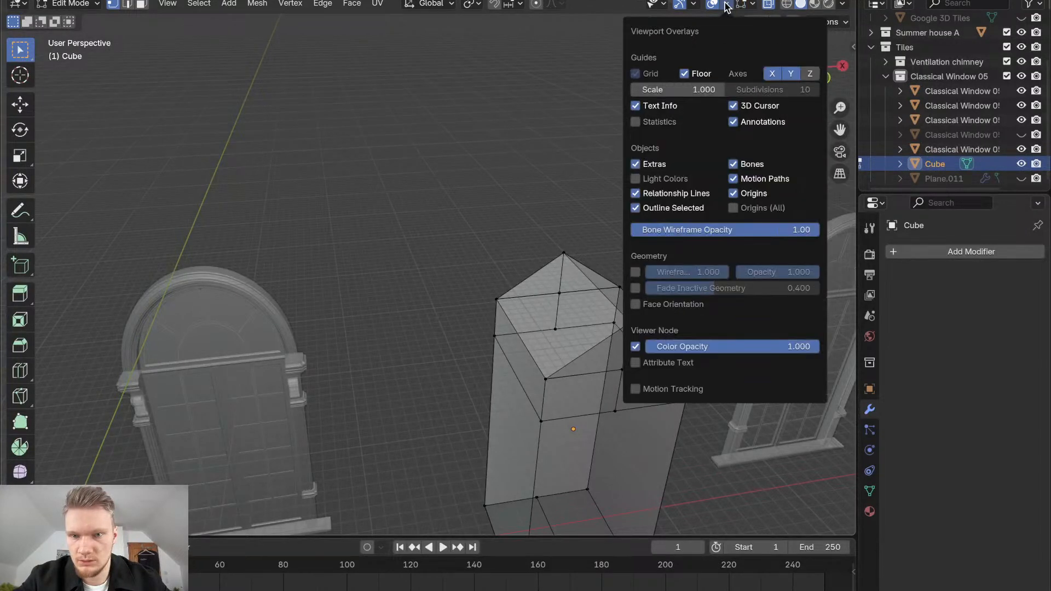
click(636, 305)
middle_drag(524, 294, 700, 108)
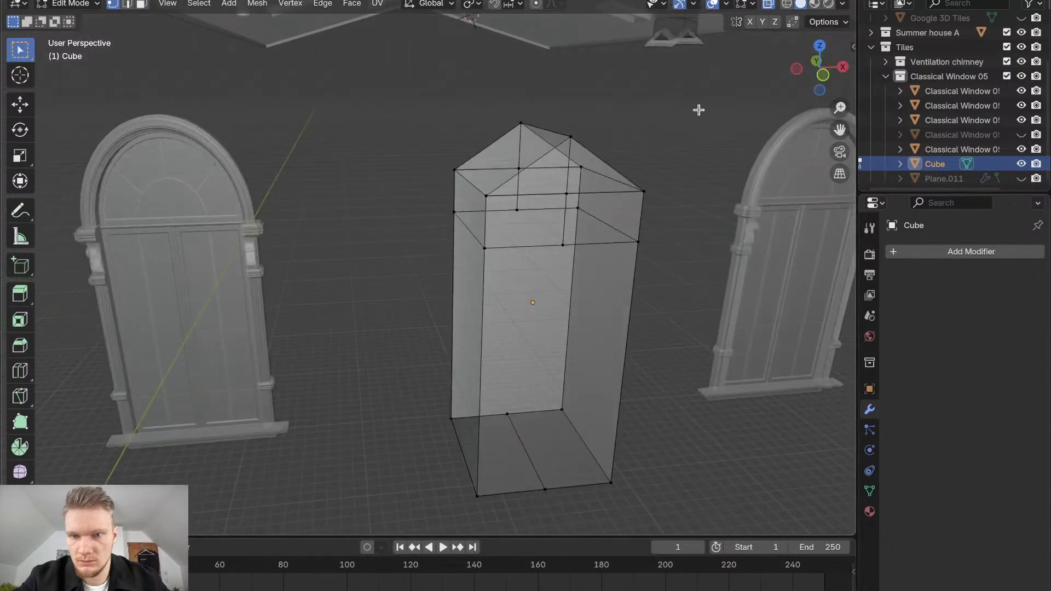
Compare the block in material preview and solid shading, and review the viewport overlay settings
click(814, 5)
click(801, 5)
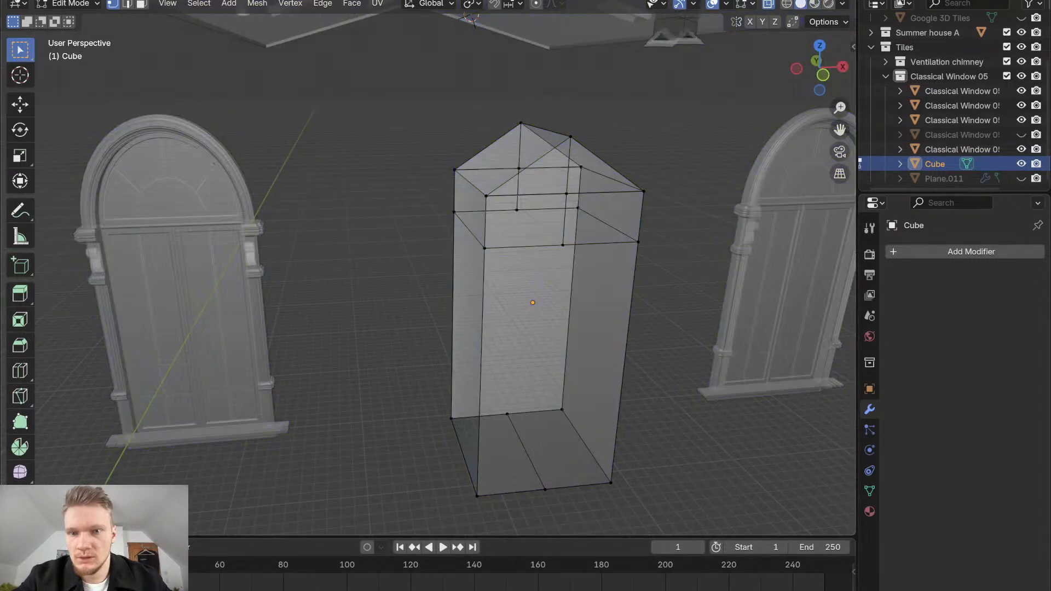
click(726, 5)
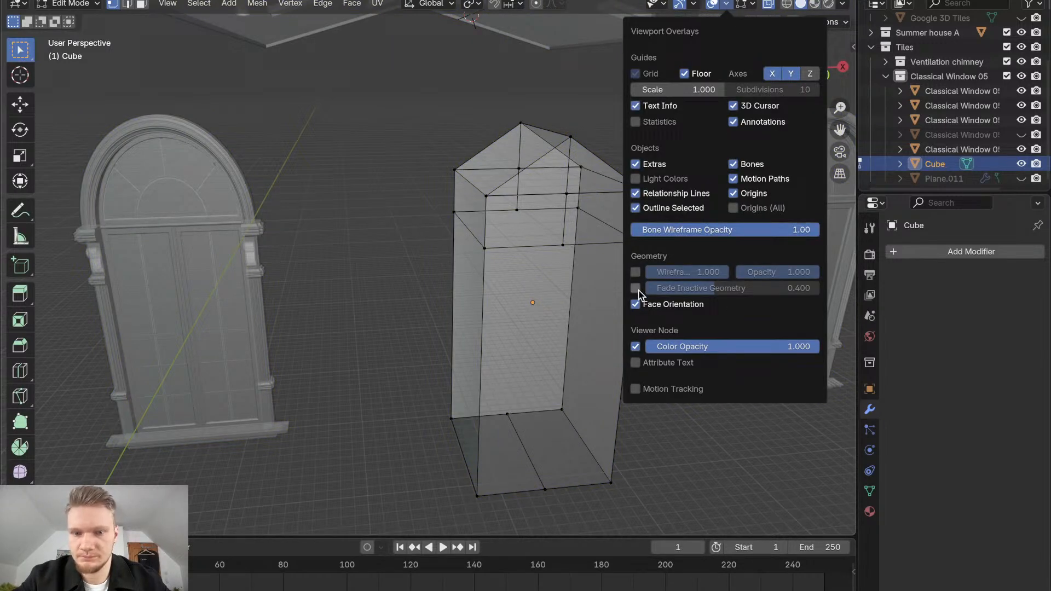
click(521, 107)
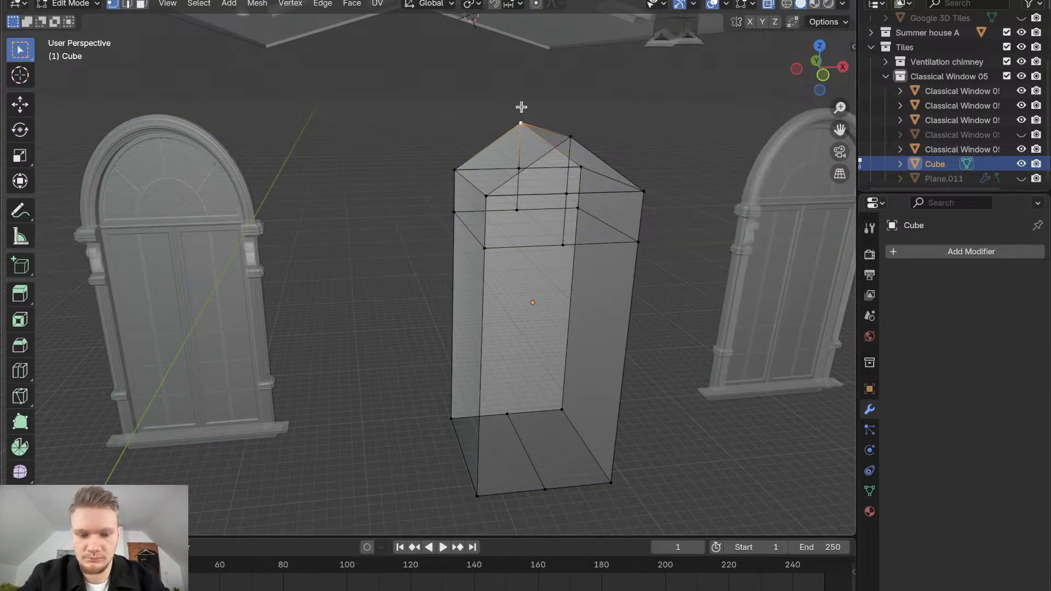
Cycle the viewport between wireframe and solid shading, and finish in material preview
key(z)
key(4)
key(z)
key(6)
key(z)
key(4)
key(z)
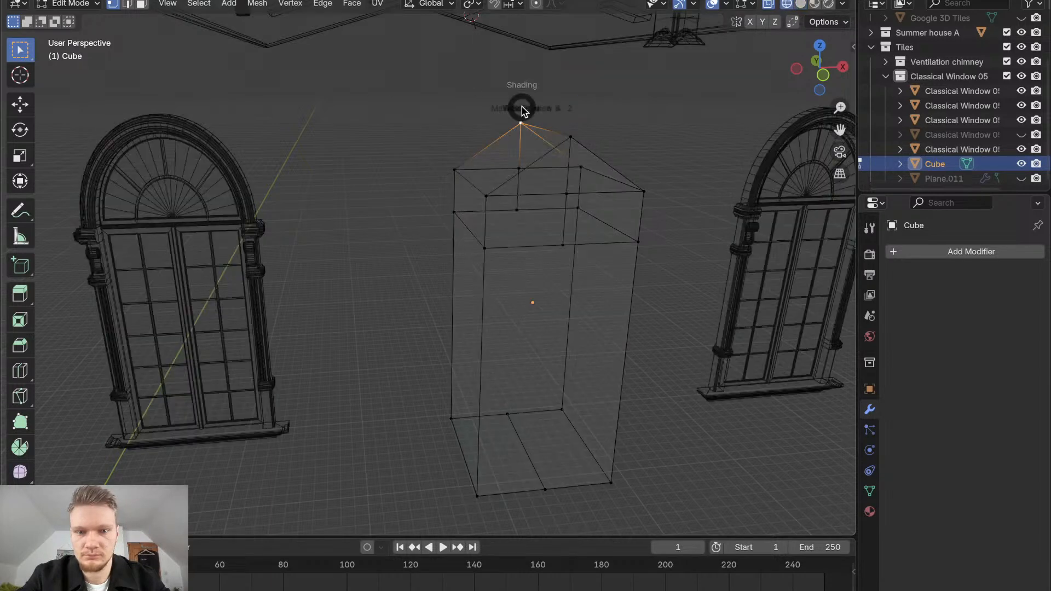
key(6)
key(z)
key(2)
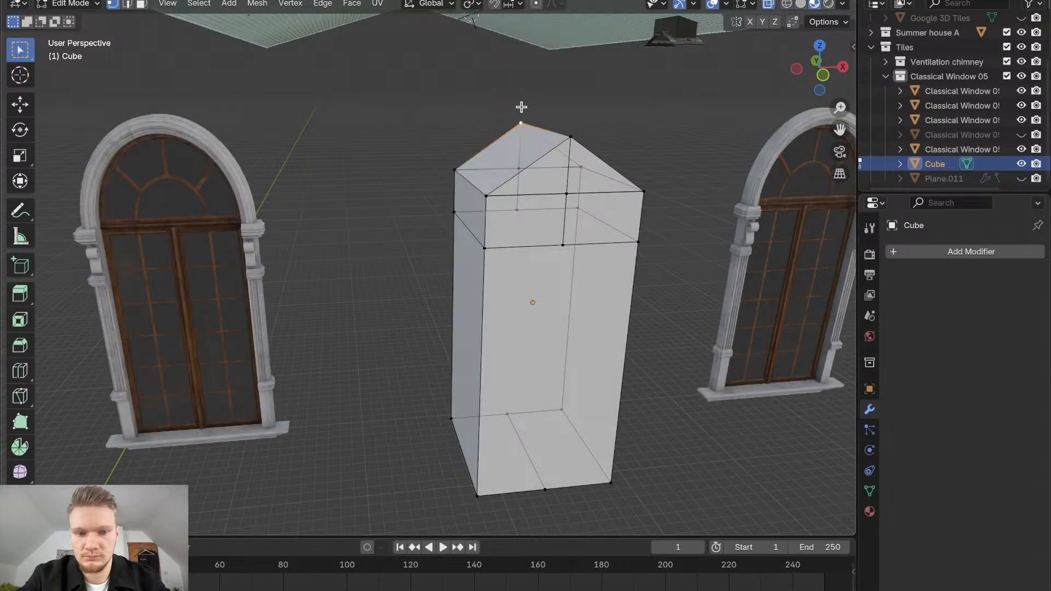
middle_drag(507, 186, 509, 188)
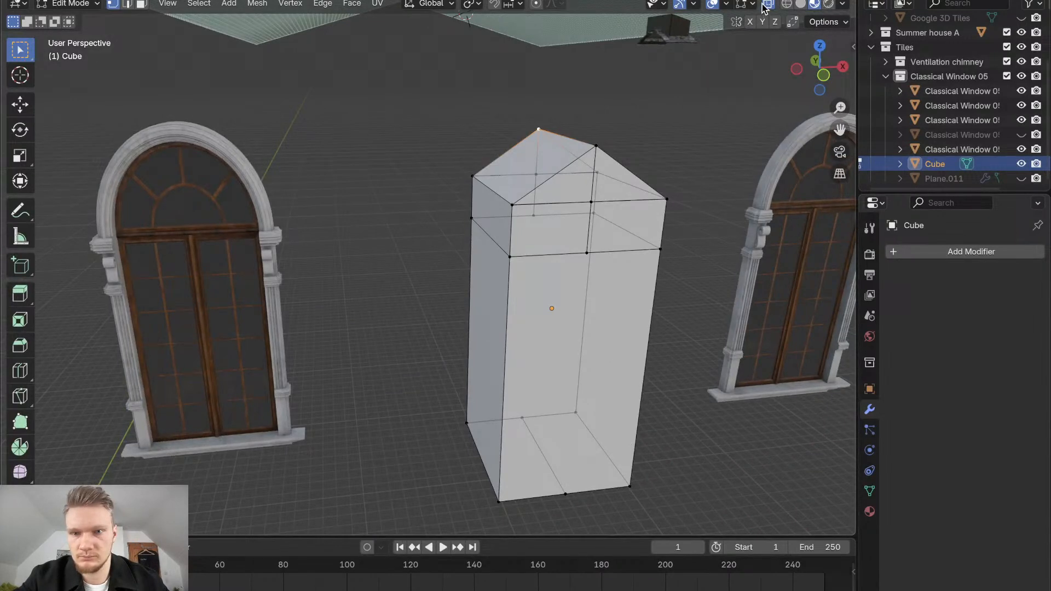
middle_drag(569, 238, 569, 237)
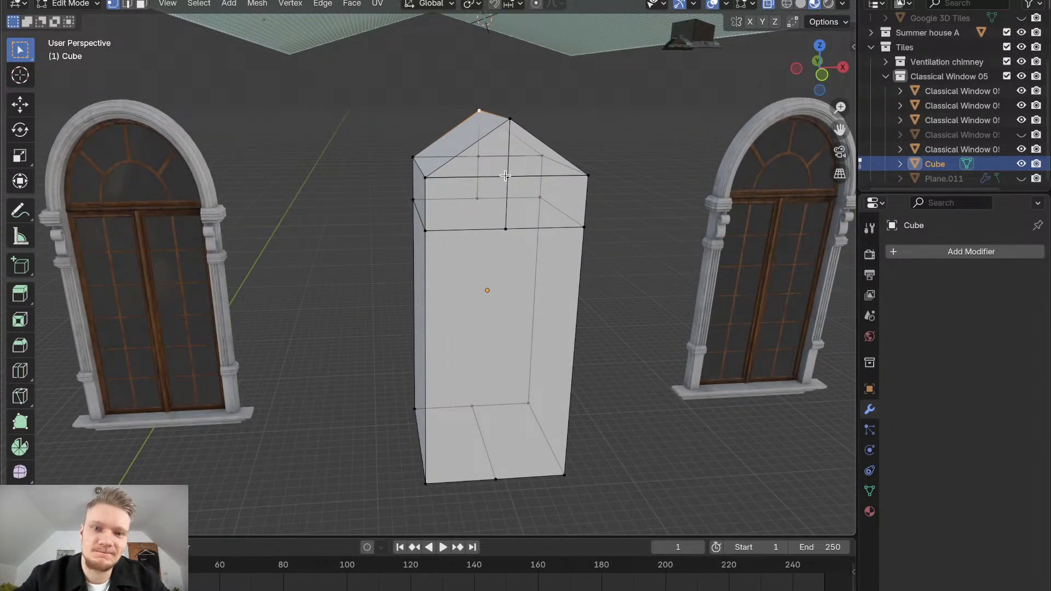
Switch to YouTube in the browser, search for "how can i round the edges of cube blender" and open "How to make round edges in Blender"
click(277, 580)
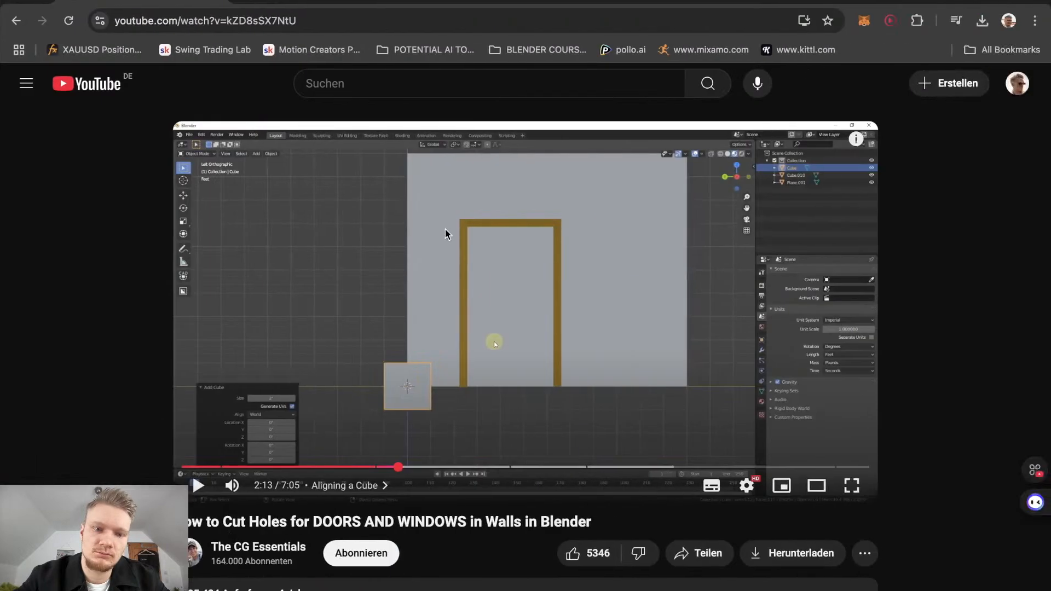
click(312, 2)
click(135, 2)
click(375, 86)
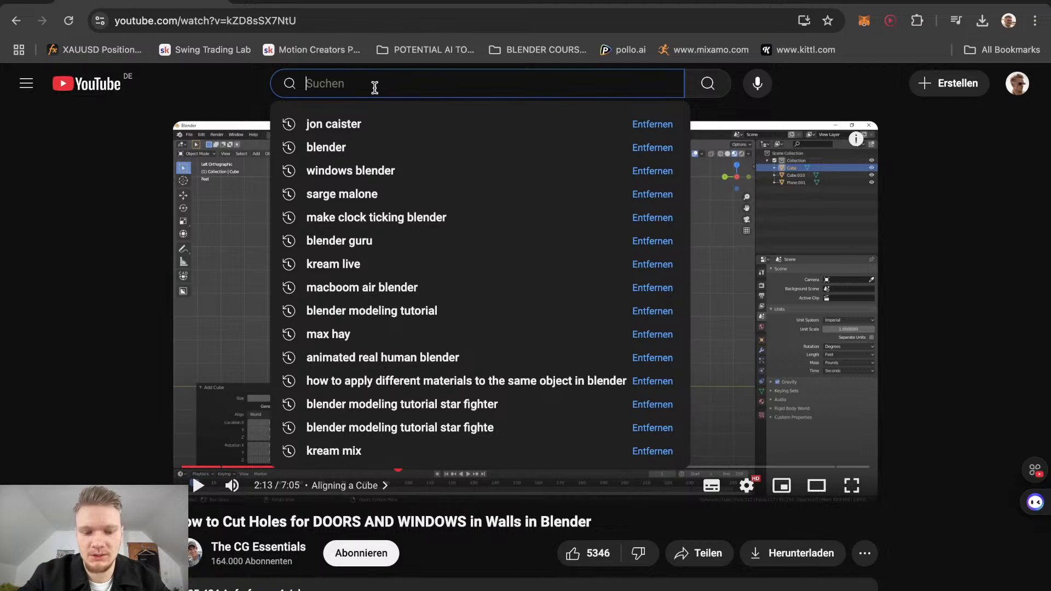
text(how can i)
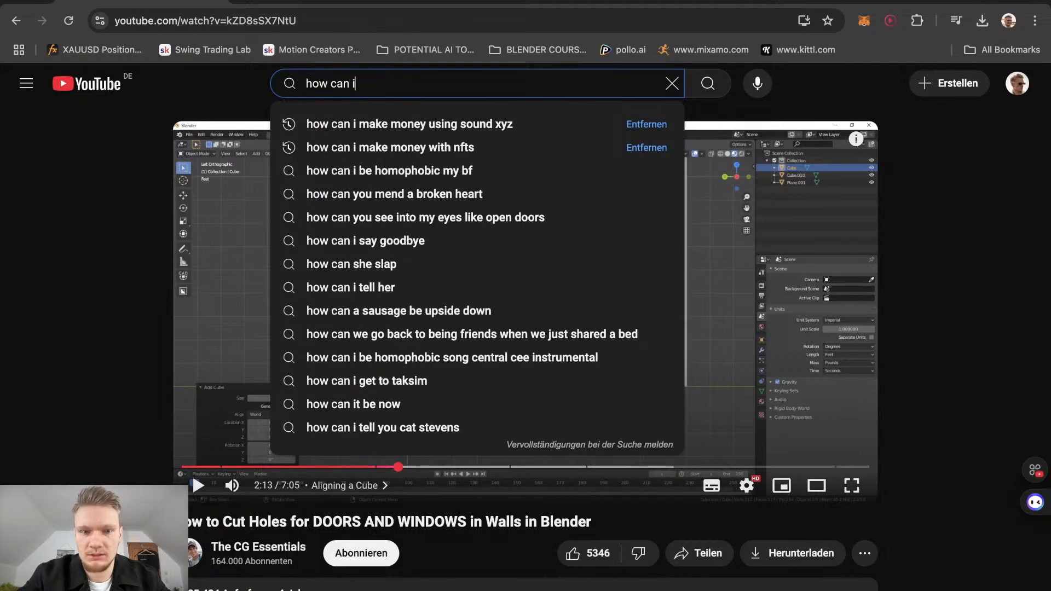
text( round )
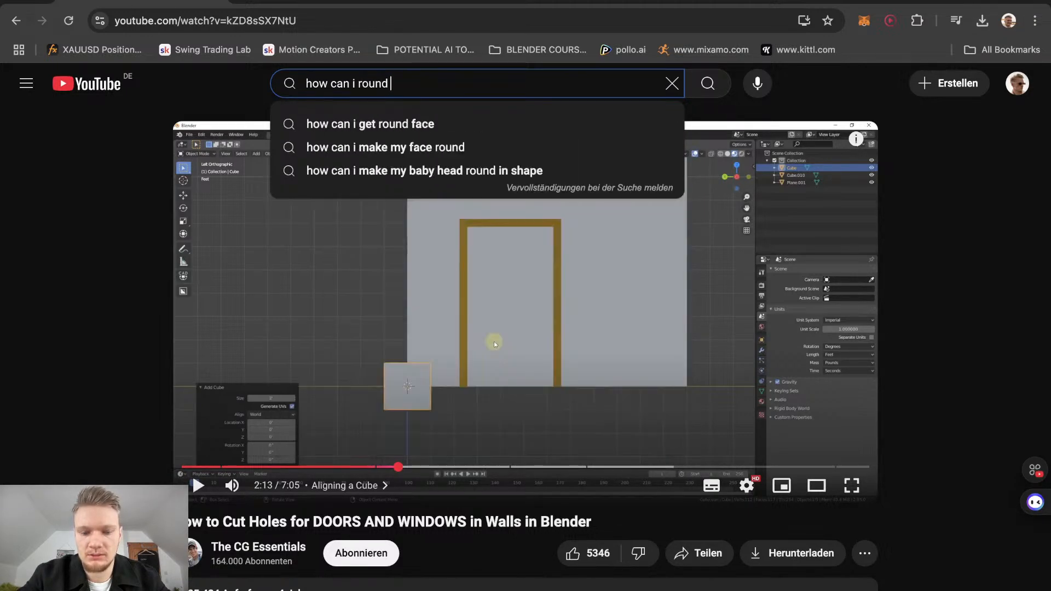
text(the ed)
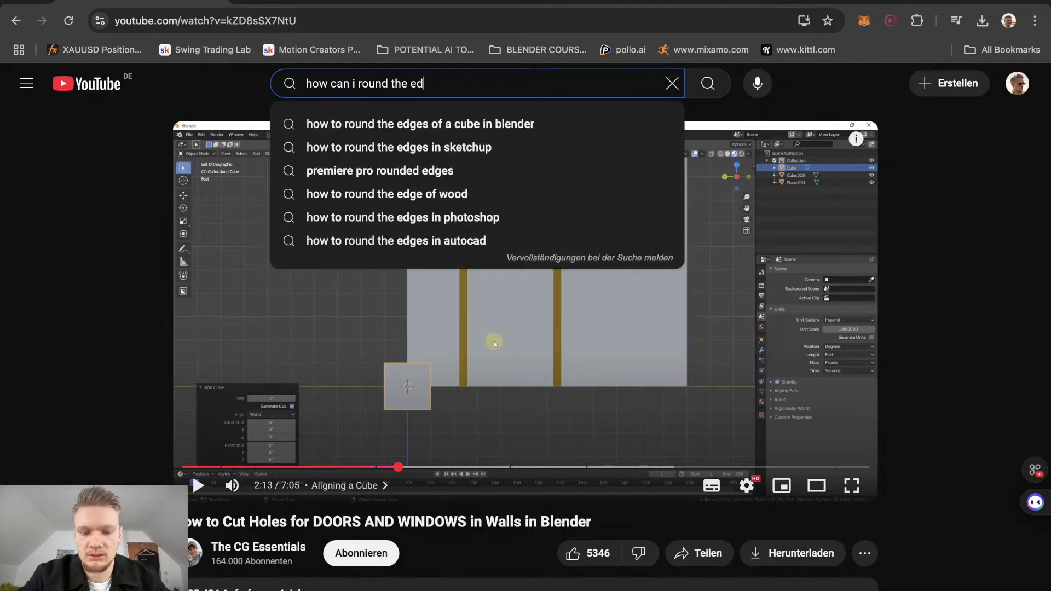
text(ges of cub)
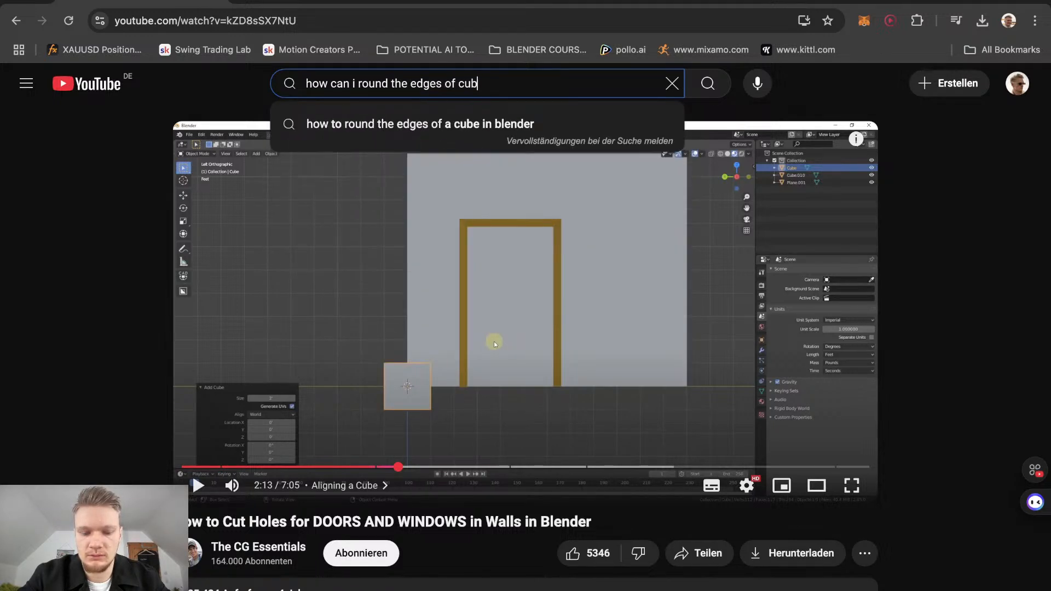
text(e blender)
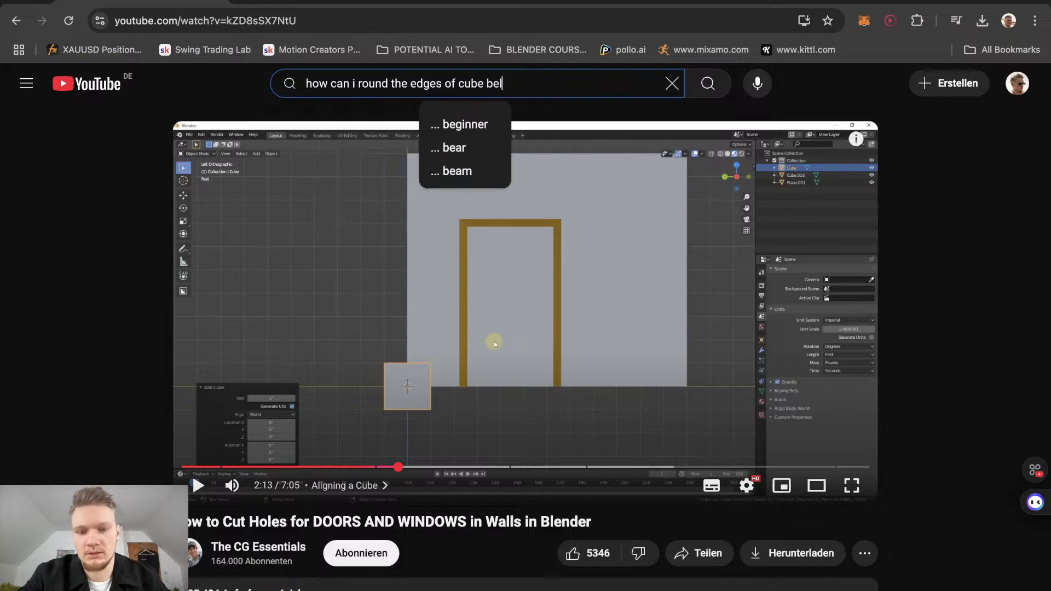
key(Return)
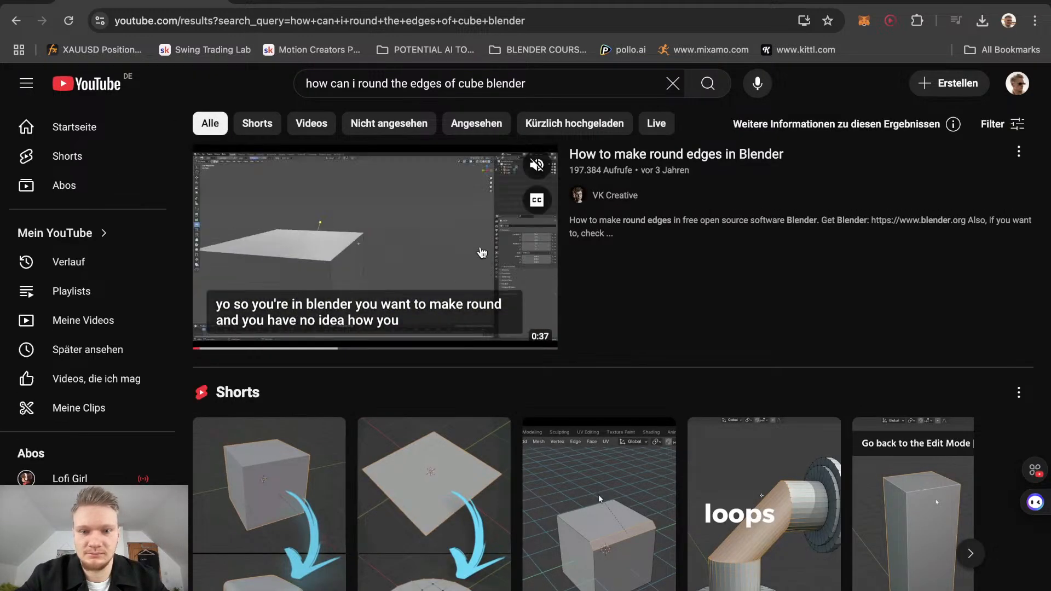
click(439, 323)
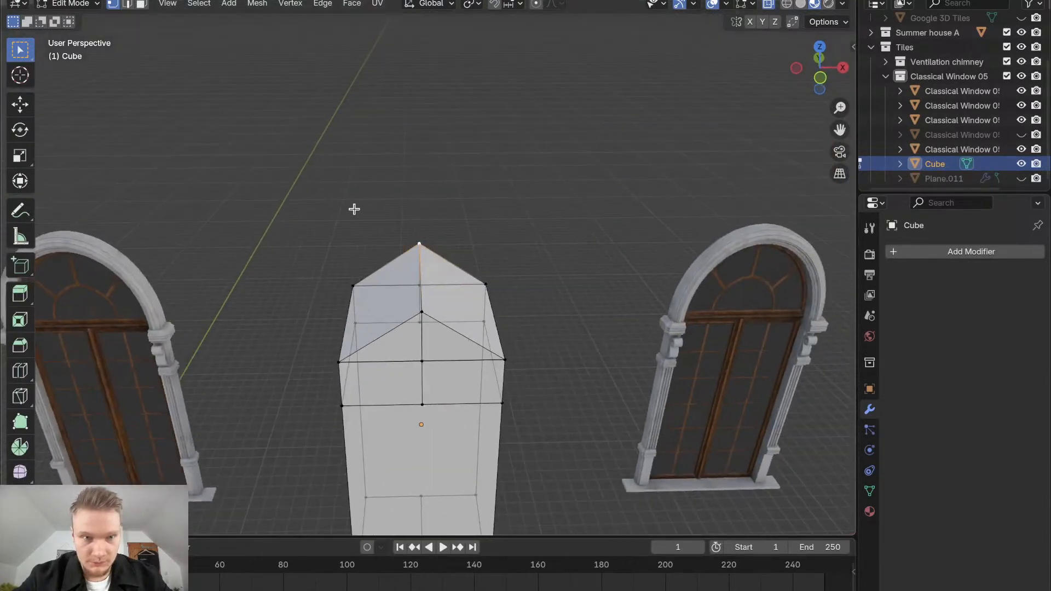
In edge selection, bevel the block's ridge edge into a curved top with 14 segments and an offset of about 1.06 m
key(2)
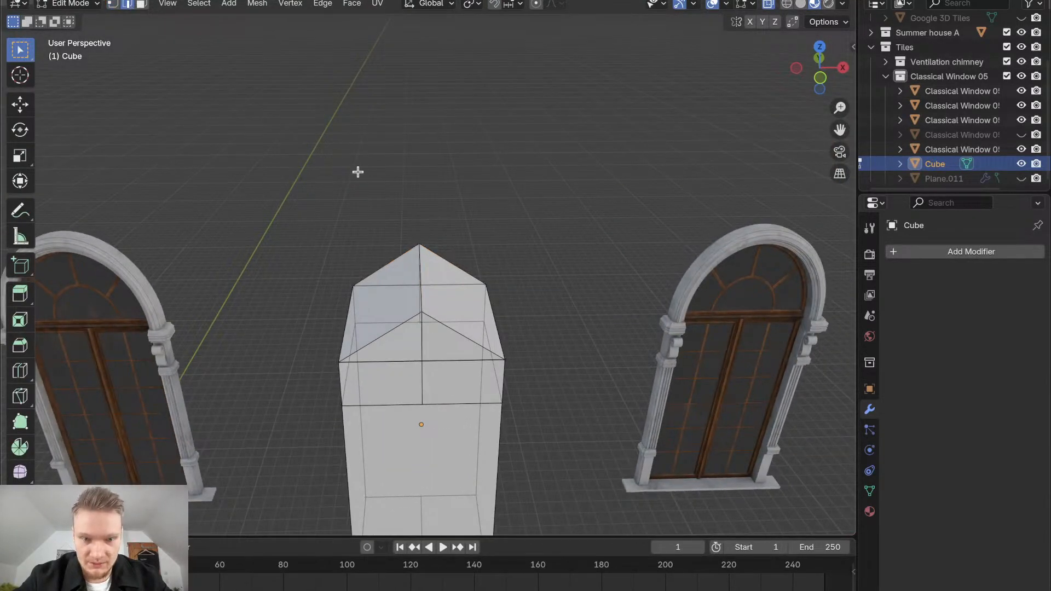
mouse_move(422, 287)
middle_down()
mouse_move(424, 265)
mouse_move(422, 287)
middle_up()
key(ctrl+b)
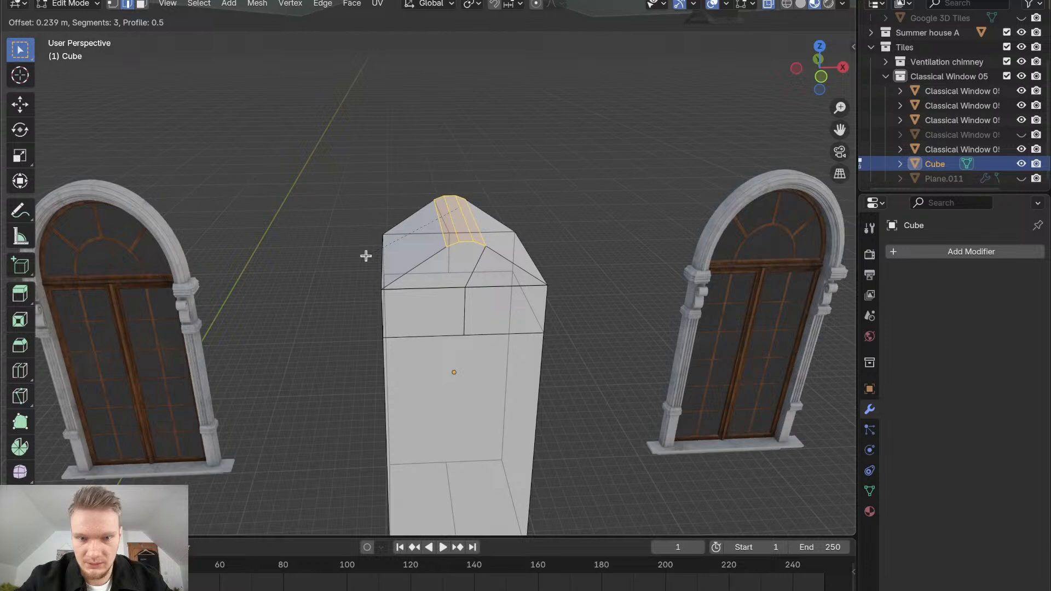
scroll(359, 274, up, 2)
scroll(350, 288, up, 1)
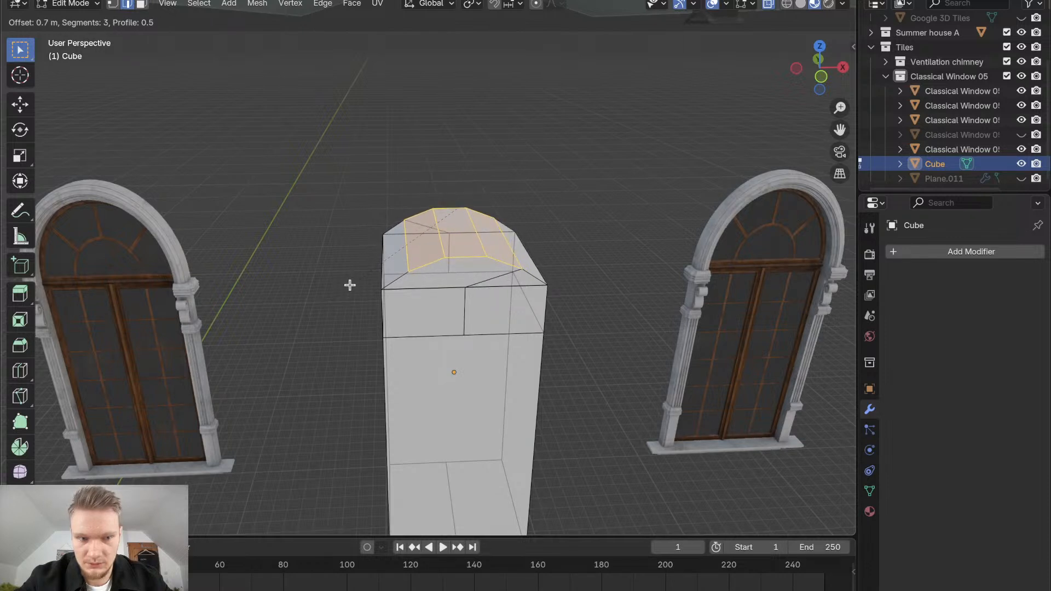
scroll(350, 285, up, 4)
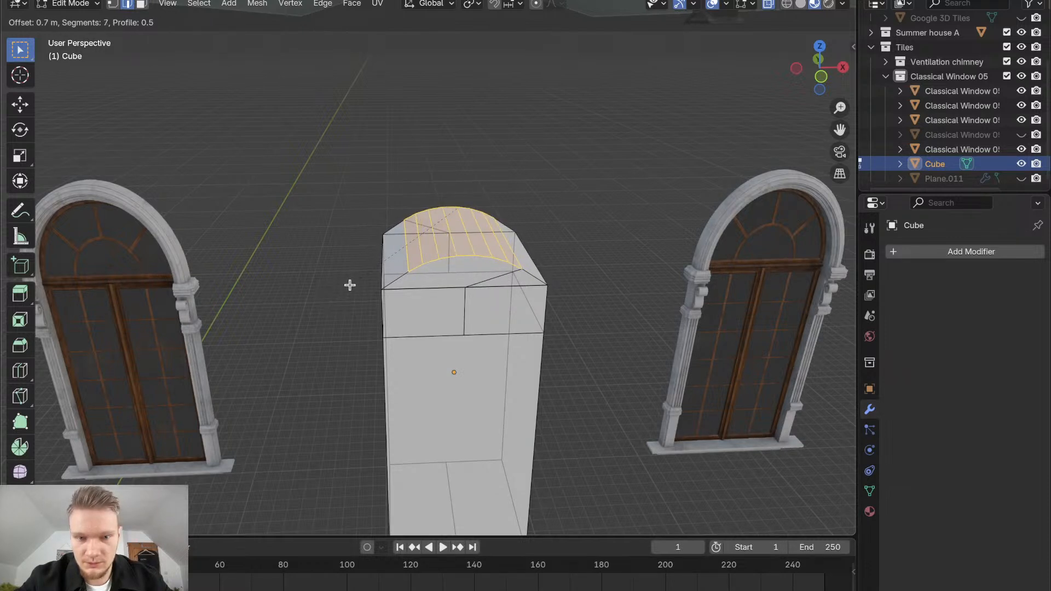
scroll(350, 285, up, 5)
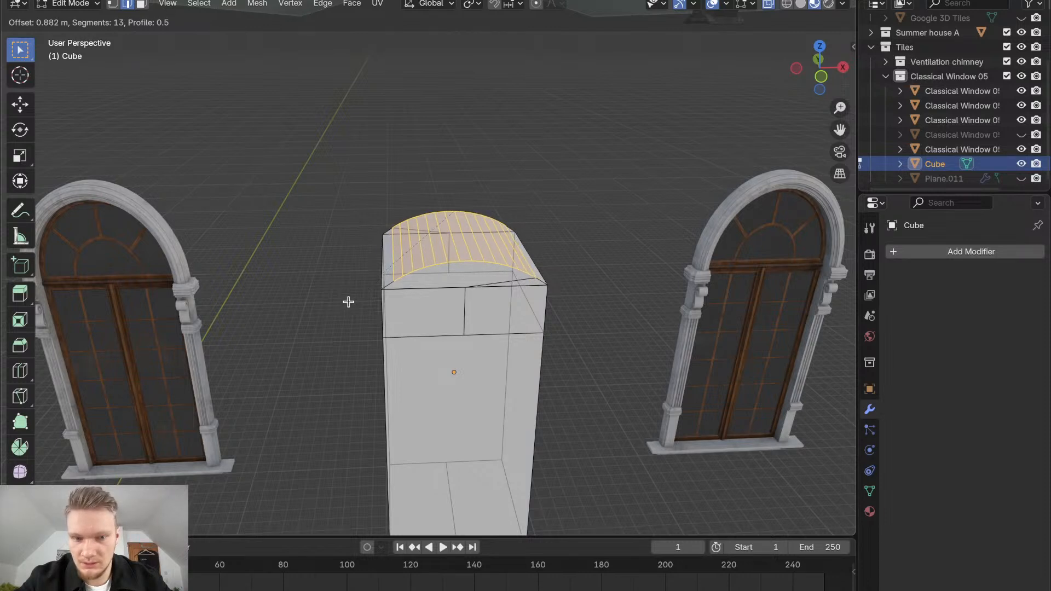
scroll(348, 302, up, 1)
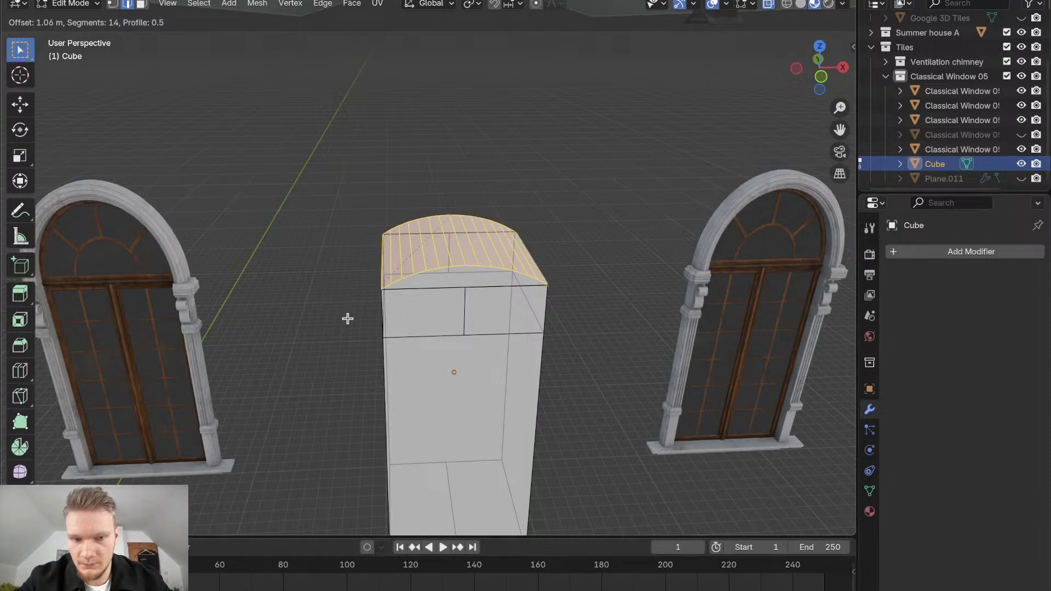
click(348, 326)
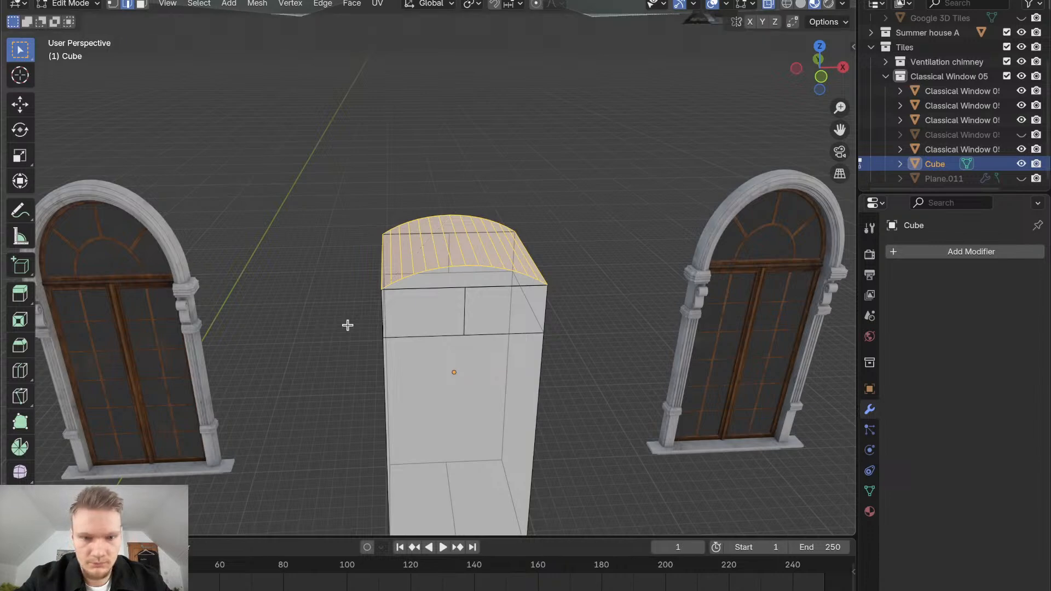
mouse_move(348, 325)
middle_down()
mouse_move(344, 300)
mouse_move(348, 327)
middle_up()
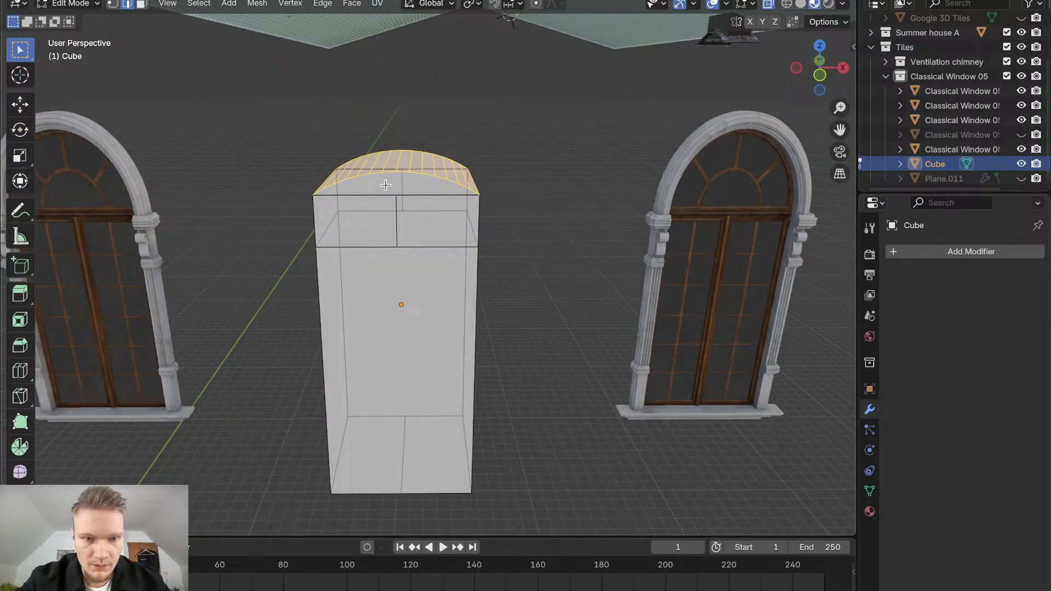
middle_drag(392, 191, 392, 192)
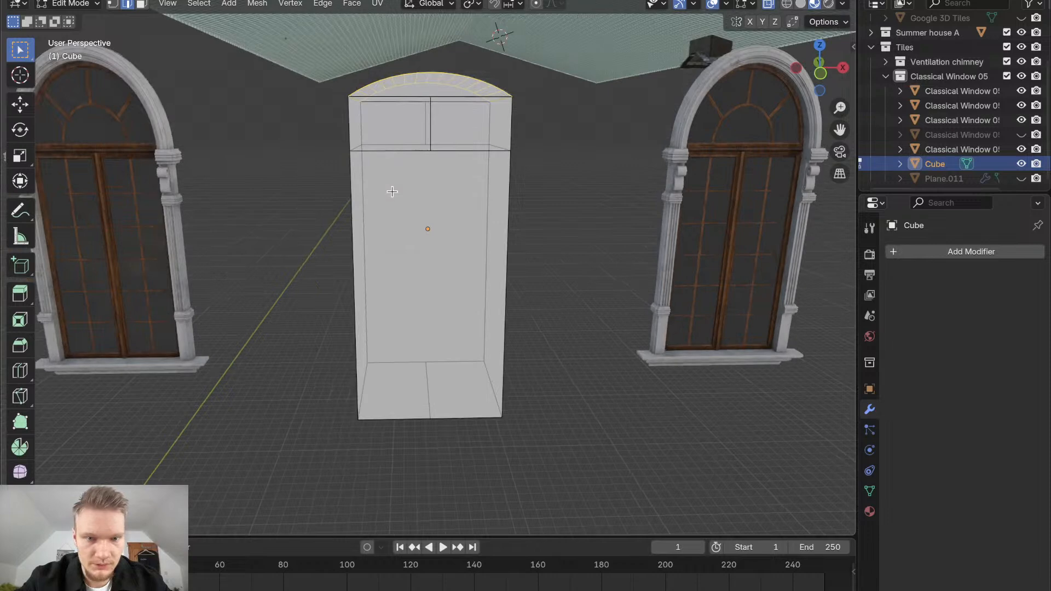
Undo the rounded ridge bevel on the block and set the viewport to solid shading in front view
click(820, 72)
scroll(403, 147, up, 5)
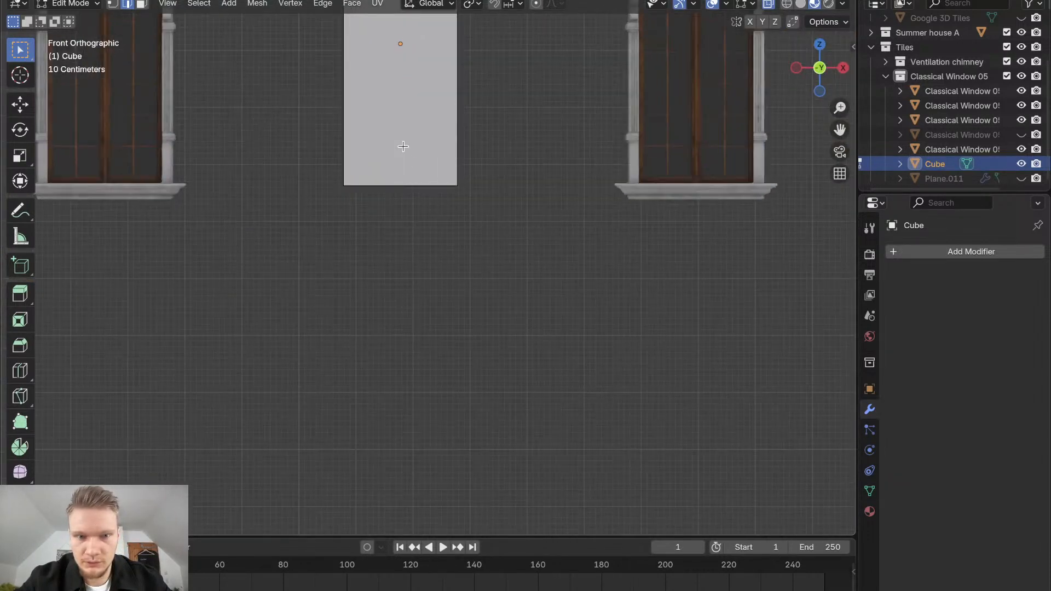
shift+middle_drag(403, 146, 406, 153)
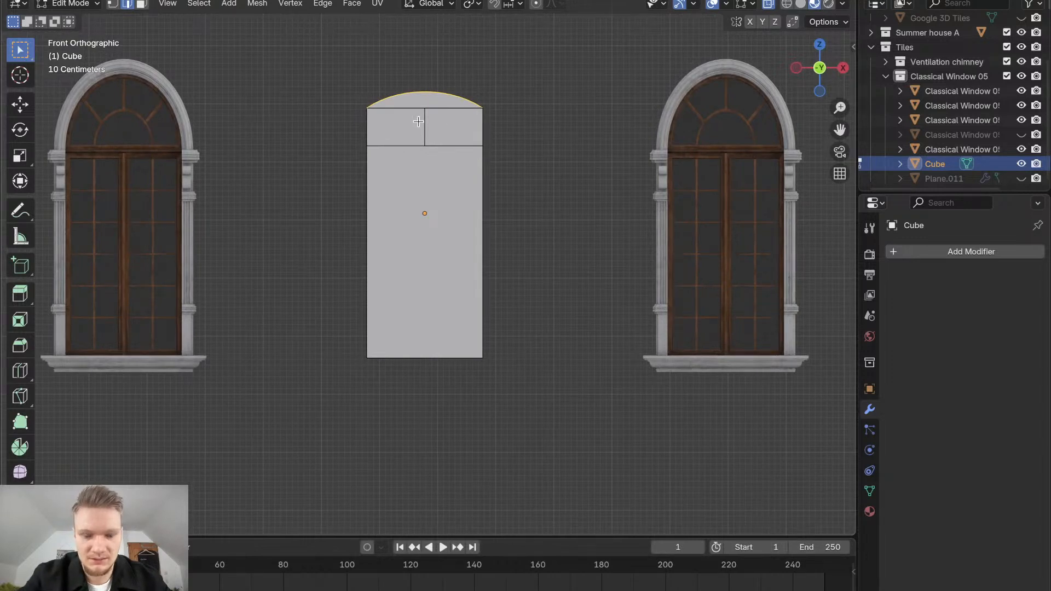
key(ctrl+z)
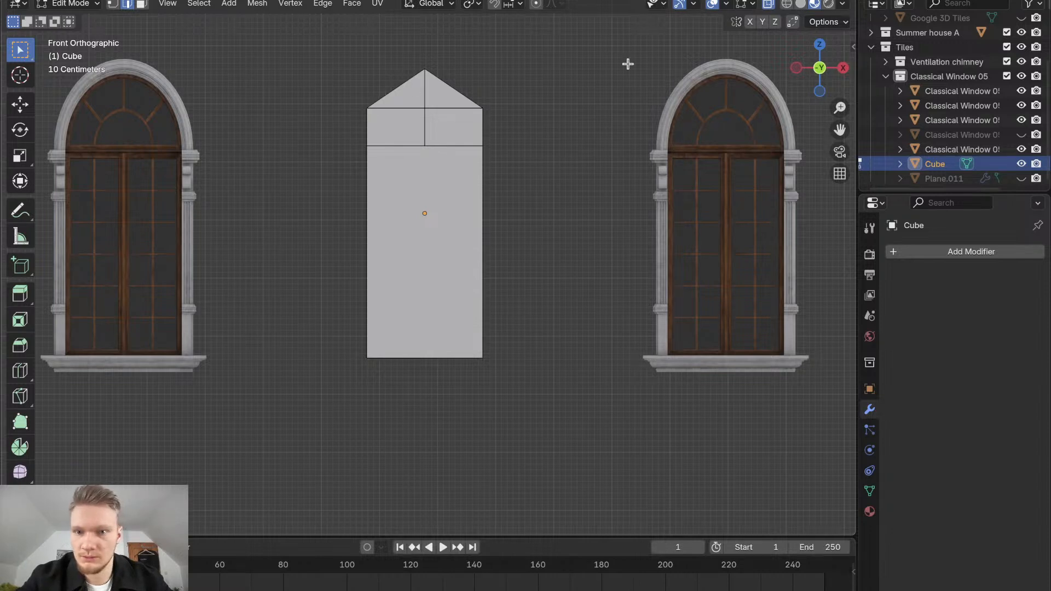
click(800, 4)
click(787, 3)
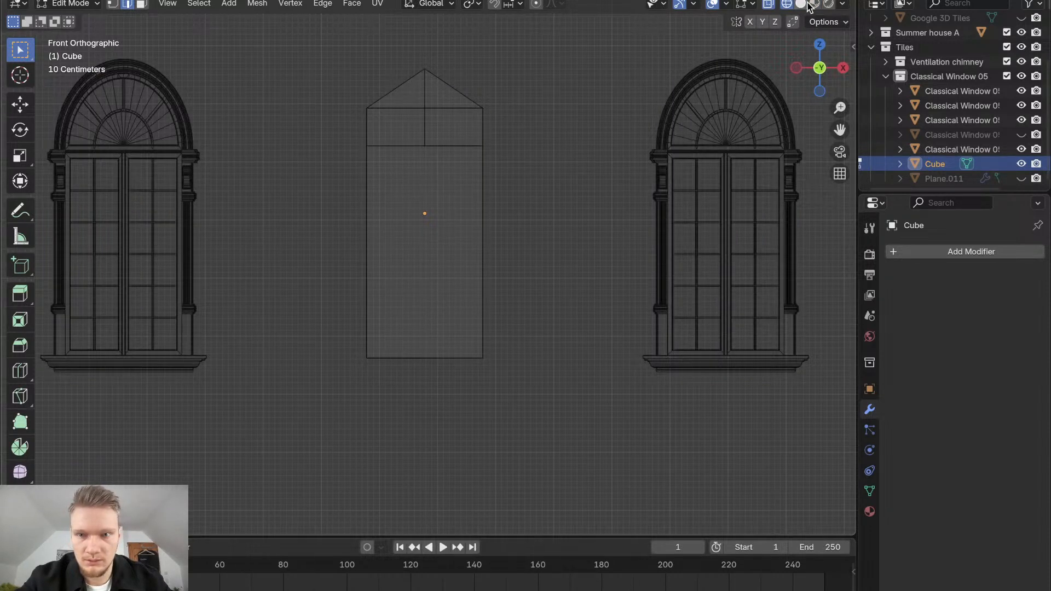
click(801, 4)
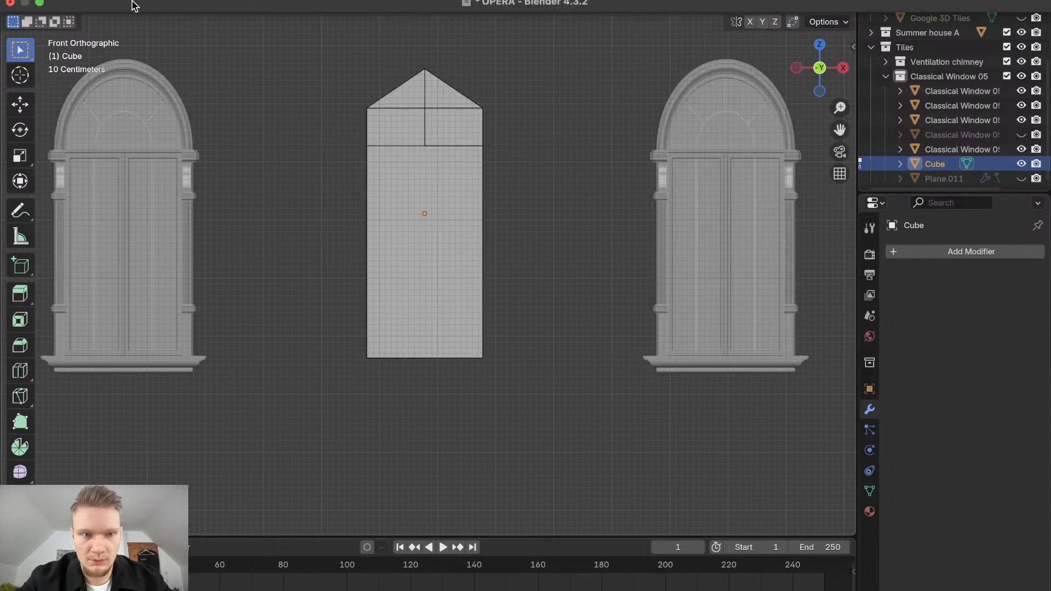
In vertex selection, delete the block's upper corner vertices on both sides where the gable slopes begin
click(112, 4)
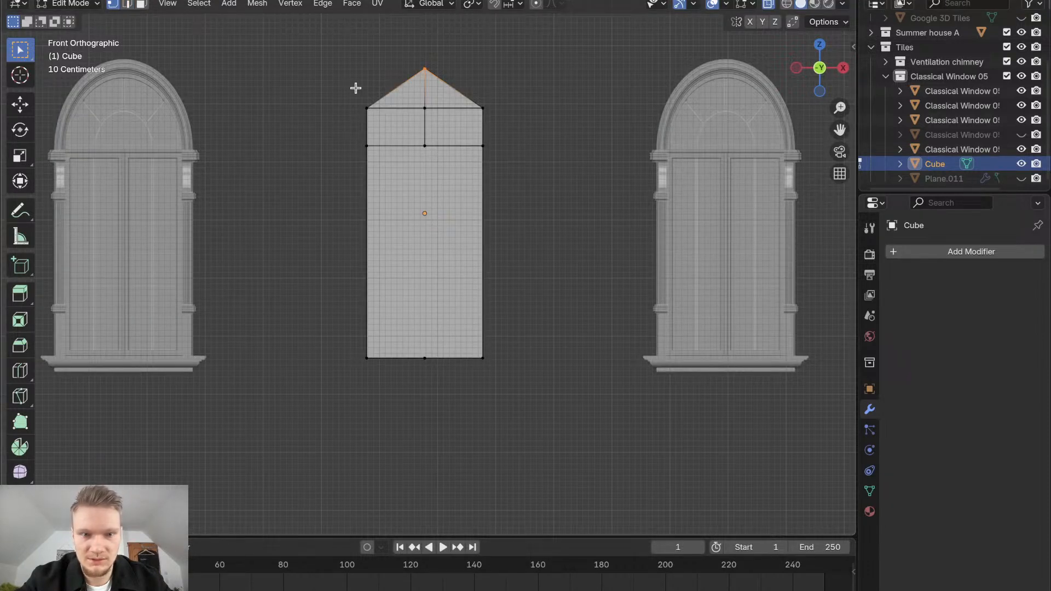
drag(355, 86, 384, 118)
shift+drag(474, 124, 495, 94)
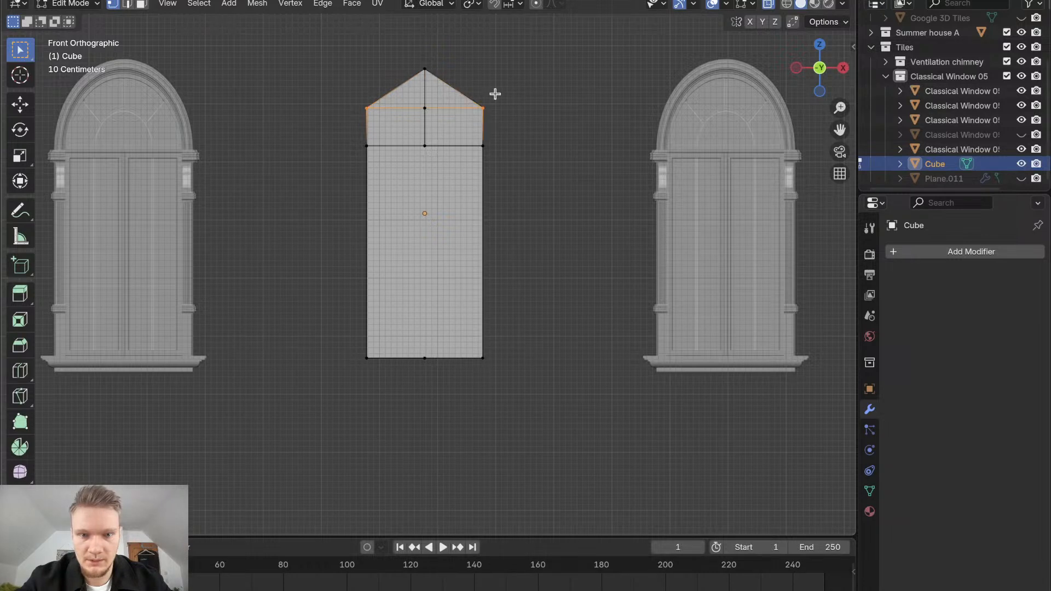
key(x)
click(495, 94)
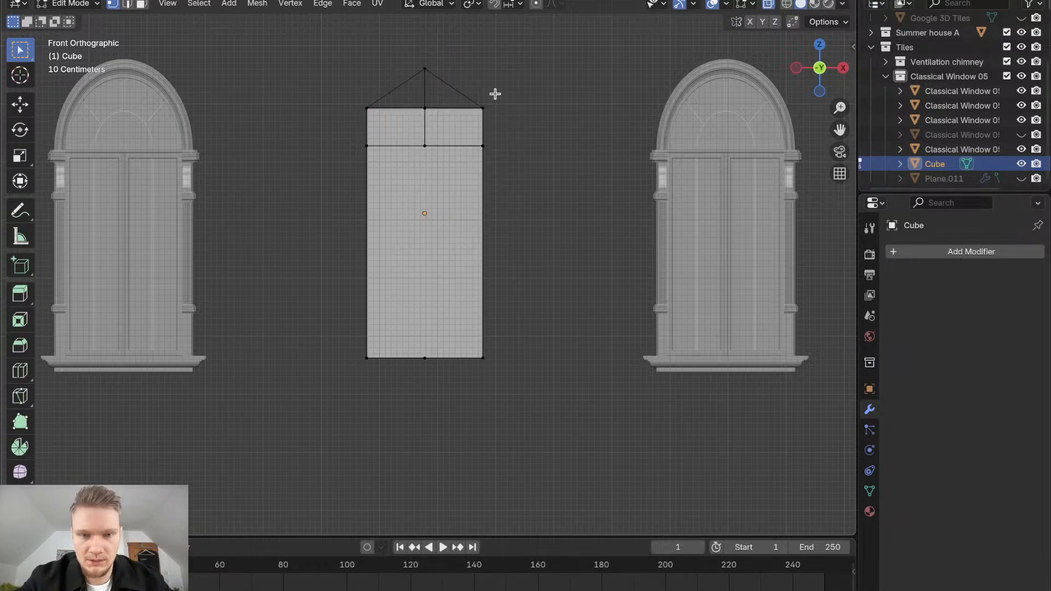
click(495, 94)
key(x)
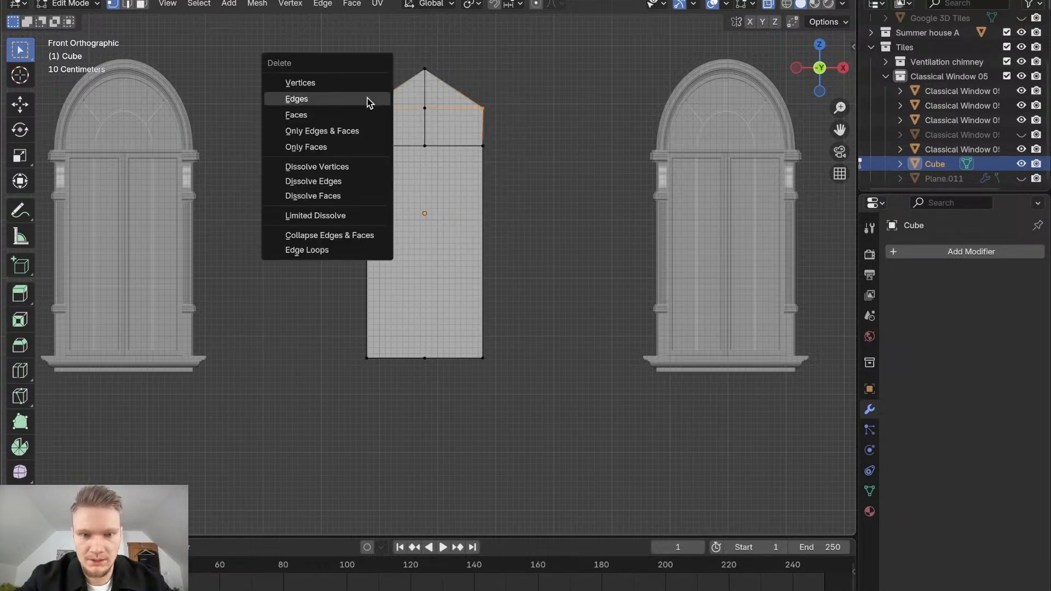
click(365, 99)
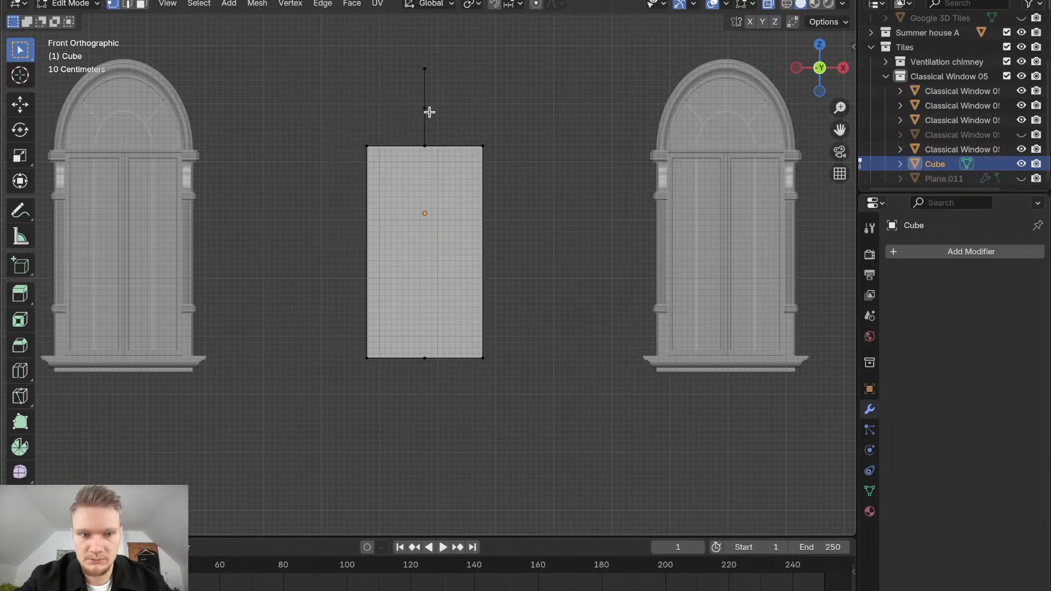
Delete the middle vertices between the ridge and the top of the remaining block
key(x)
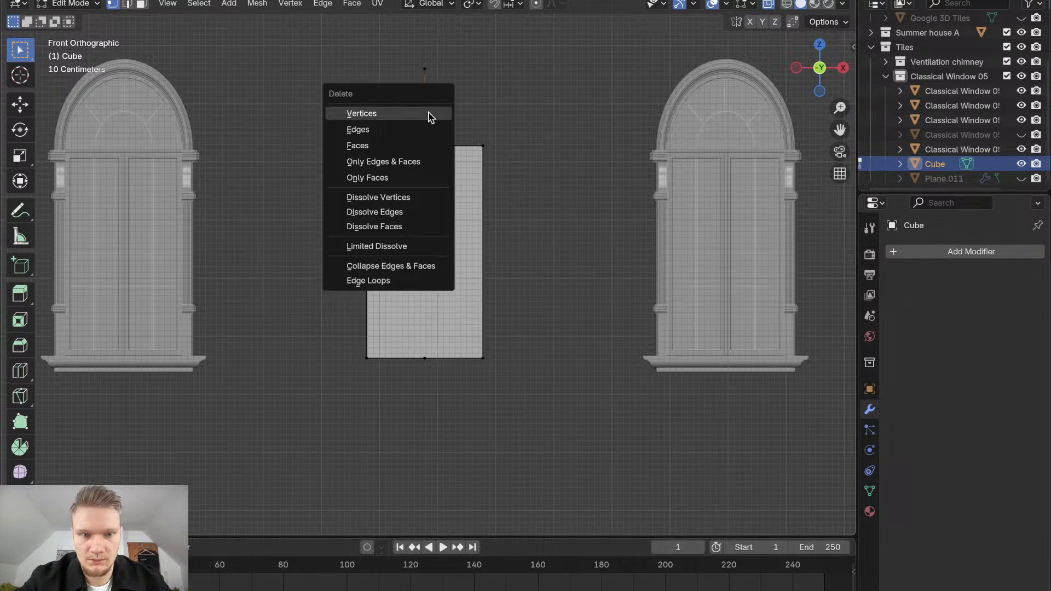
click(428, 113)
key(x)
click(423, 108)
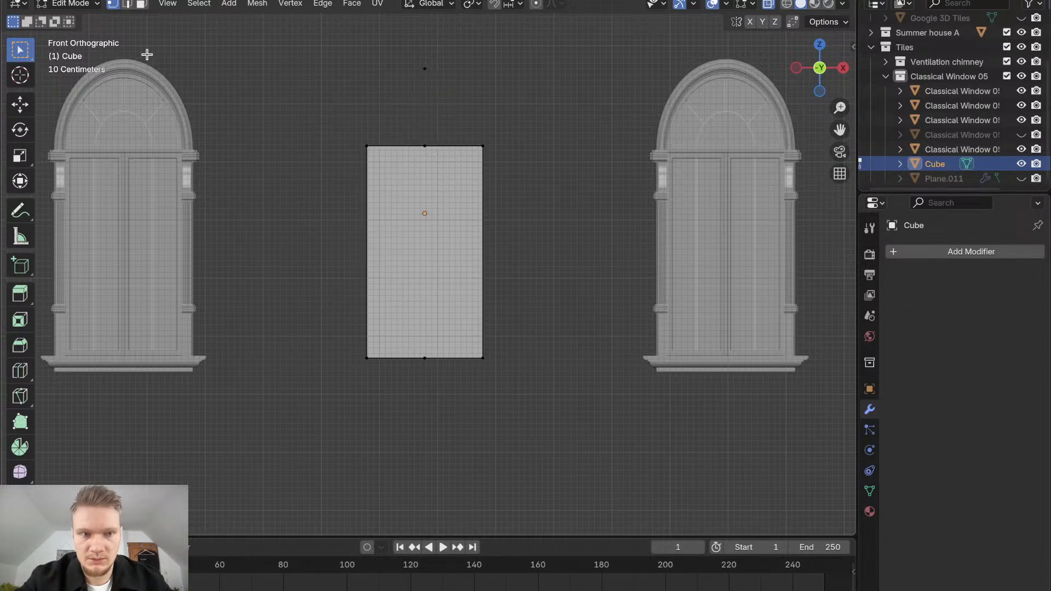
Delete the midpoint vertices of the block's front and back top edges
middle_drag(296, 118, 312, 127)
scroll(296, 119, down, 5)
scroll(296, 119, up, 5)
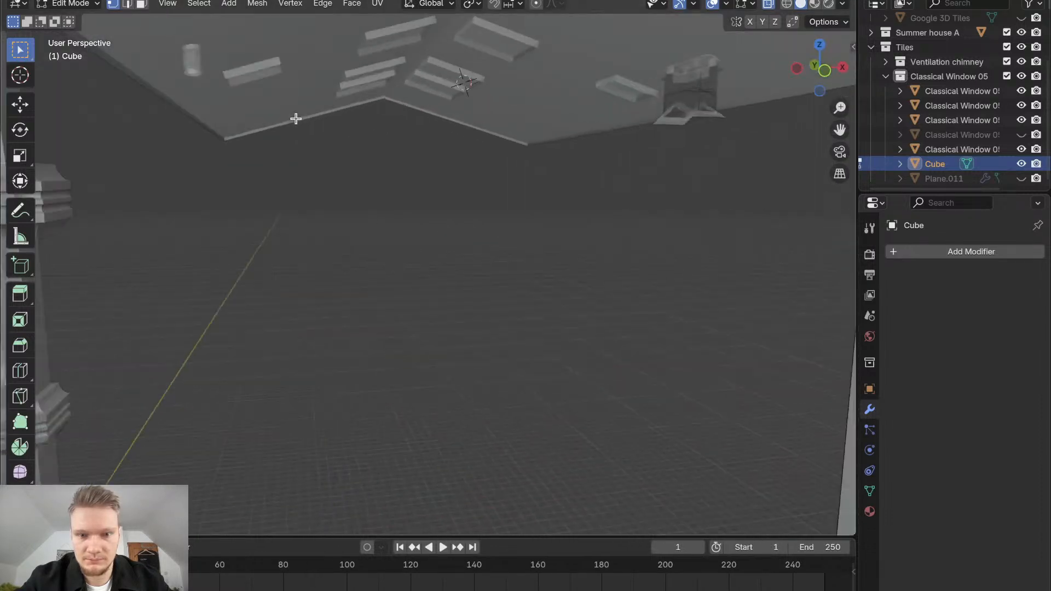
scroll(296, 118, down, 6)
scroll(296, 118, up, 6)
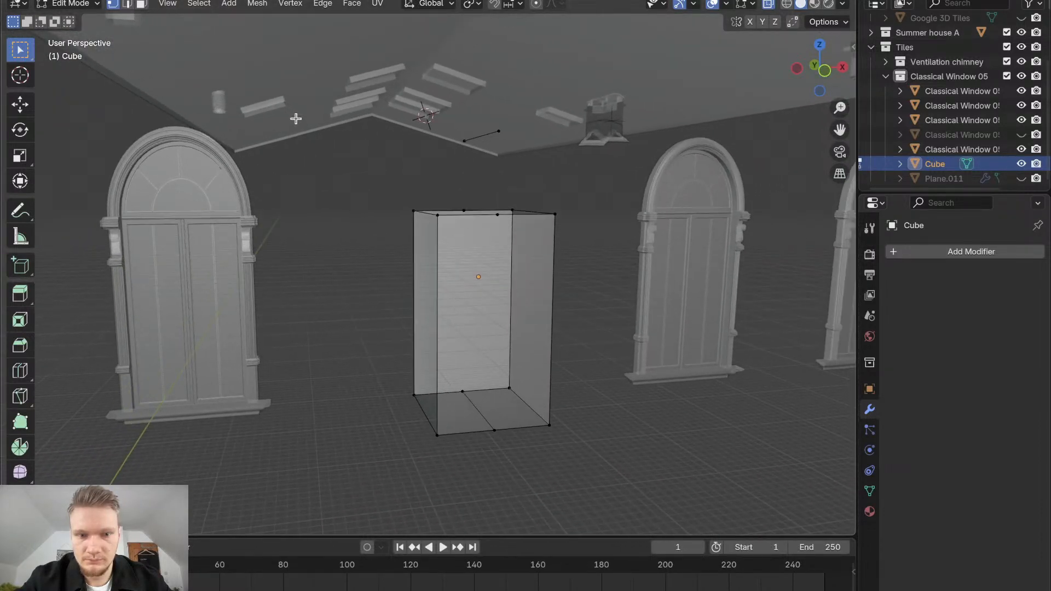
middle_drag(410, 174, 412, 177)
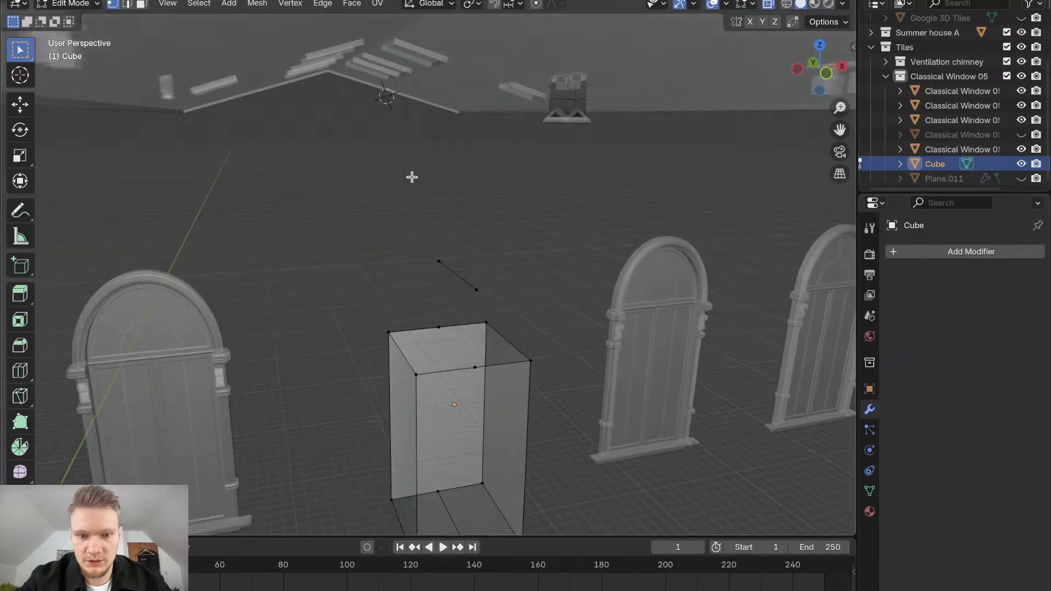
click(476, 369)
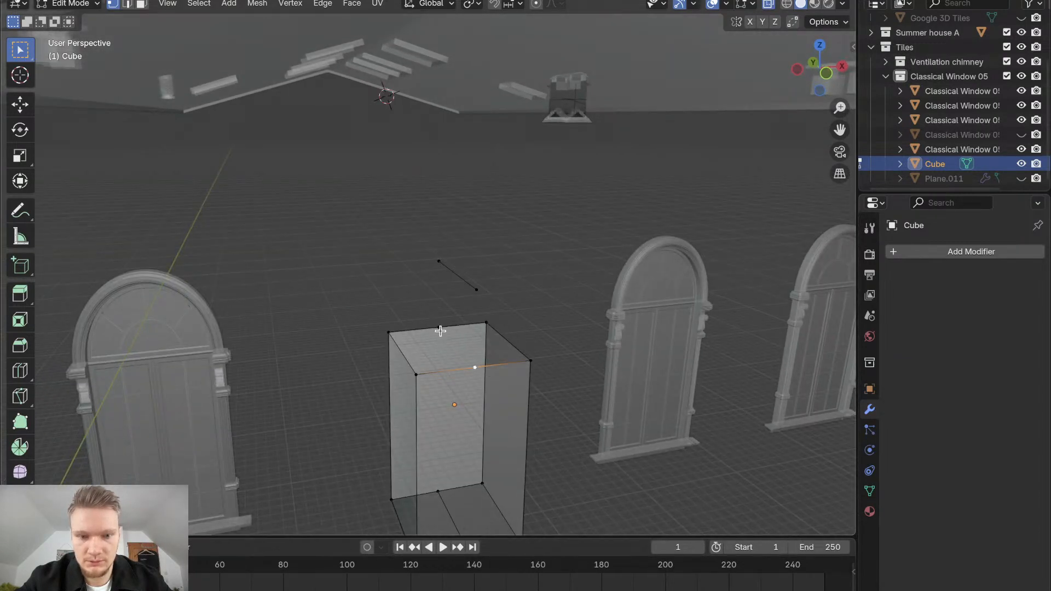
shift+click(440, 329)
key(x)
click(439, 330)
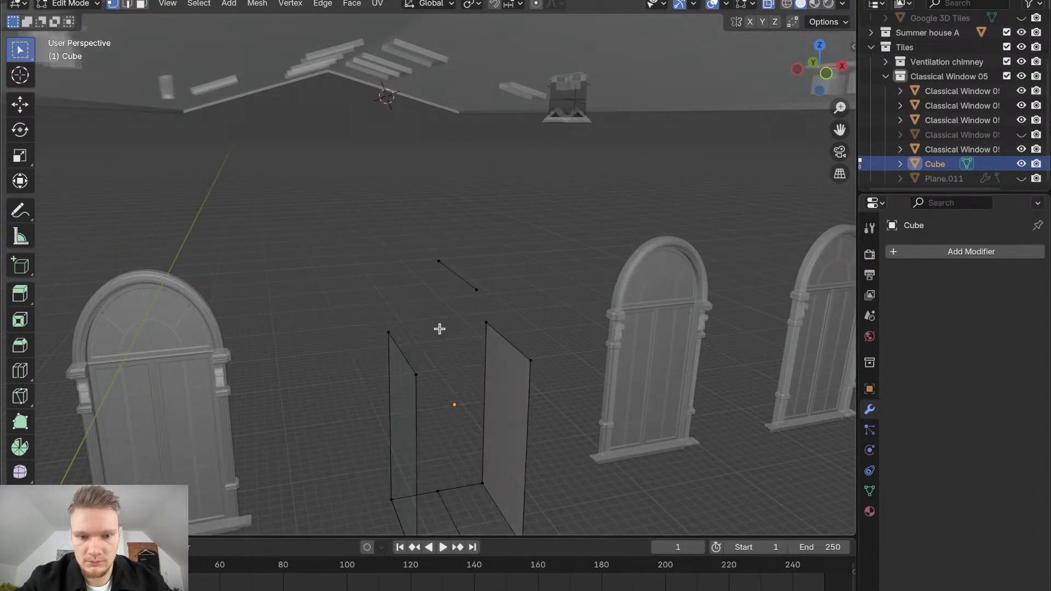
key(ctrl+z)
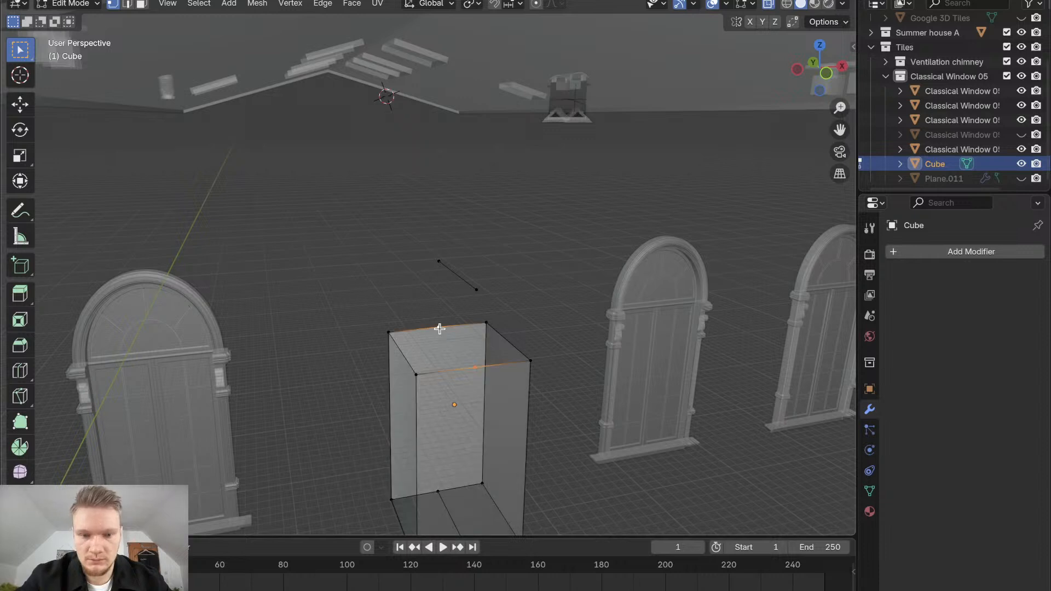
key(x)
click(455, 354)
Delete the midpoint vertices of the block's front and back bottom edges, leaving the two side walls
middle_drag(460, 387, 461, 386)
click(388, 408)
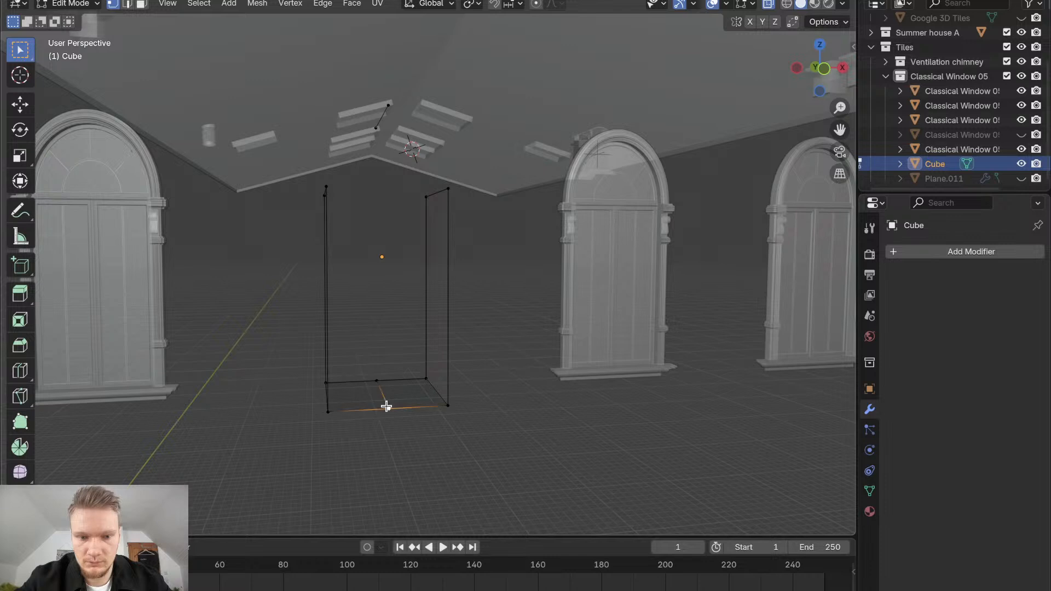
shift+click(376, 388)
key(x)
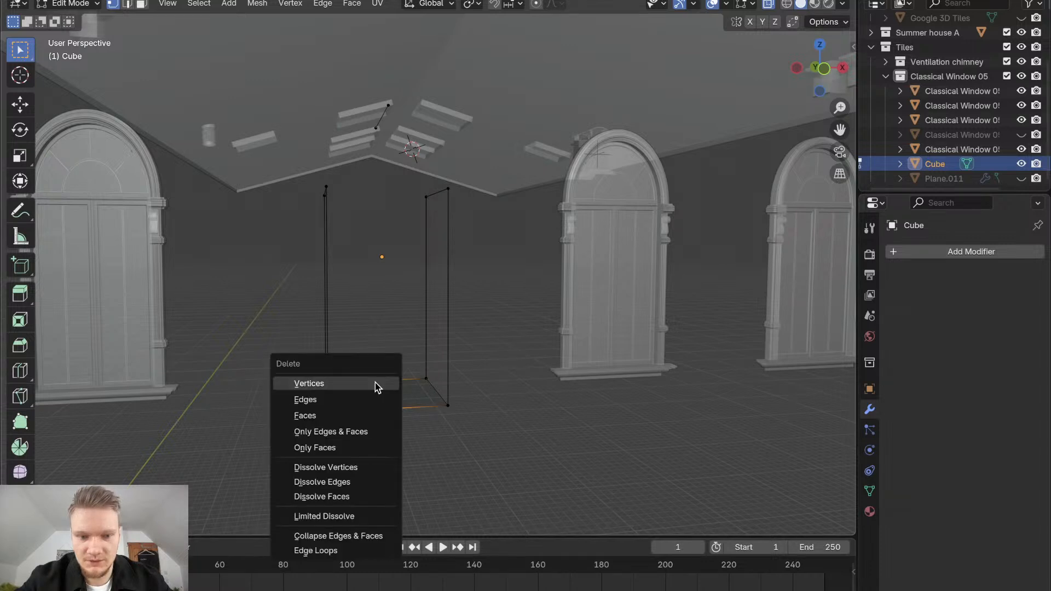
click(376, 384)
Fill a bottom face between the four lower corners of the two side walls
middle_drag(376, 380, 374, 383)
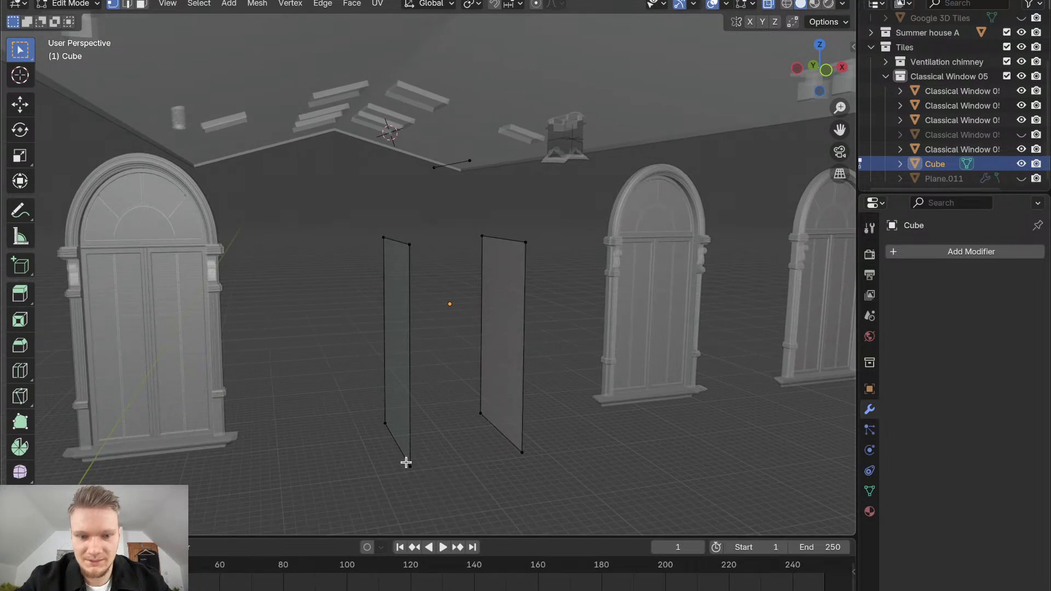
middle_drag(404, 460, 404, 460)
click(347, 470)
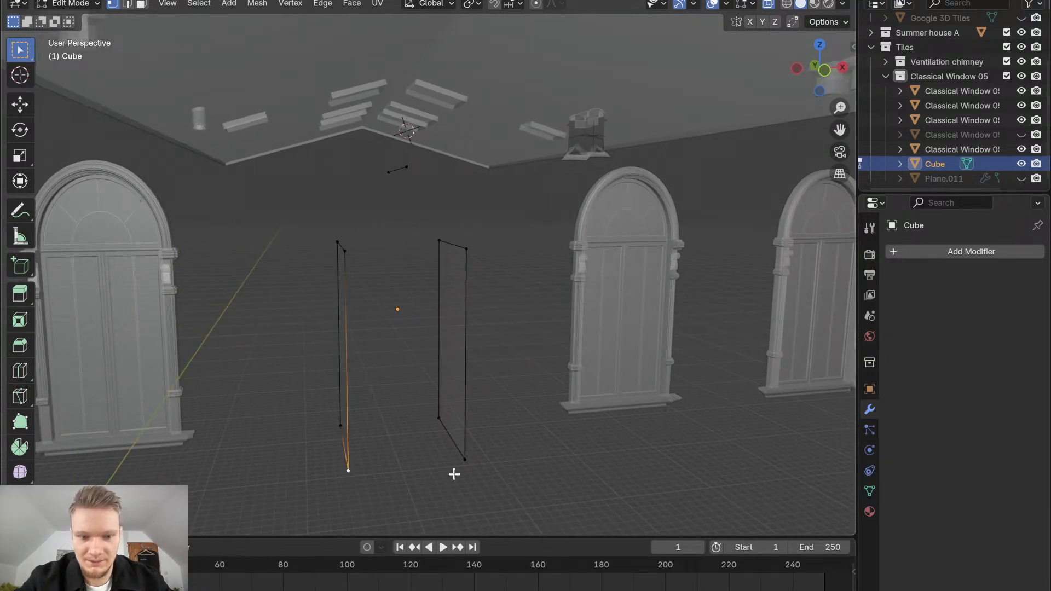
shift+click(439, 418)
shift+click(462, 458)
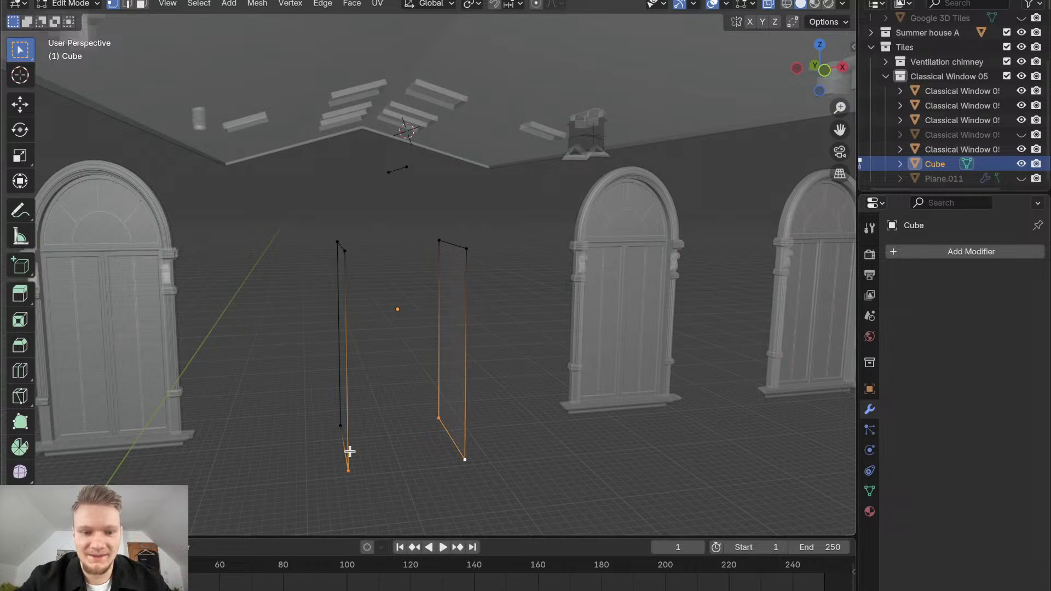
shift+click(338, 425)
key(f)
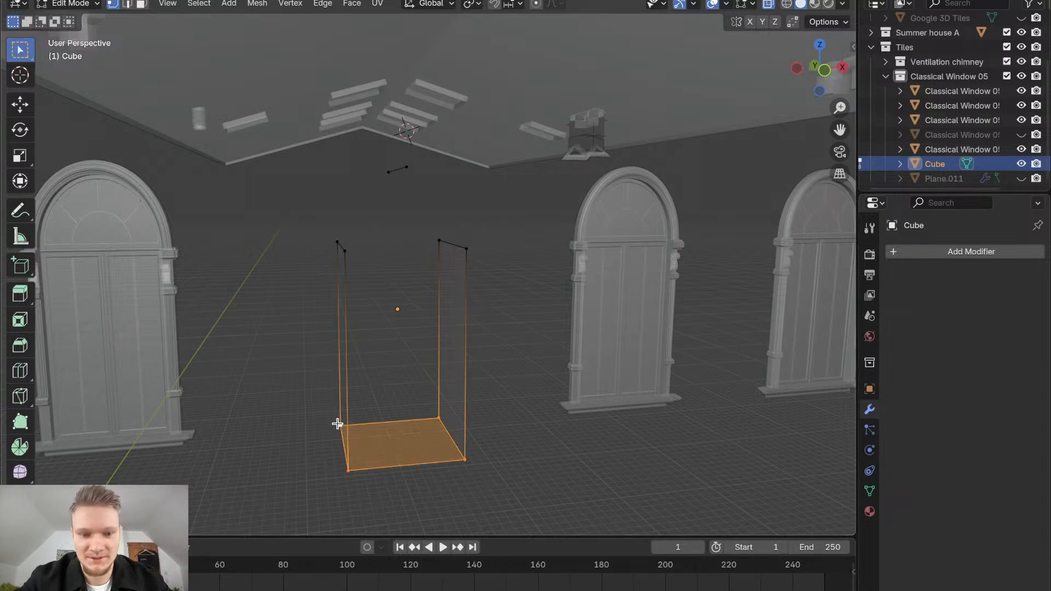
Fill the block's front face between the front corners of the two side walls
click(348, 470)
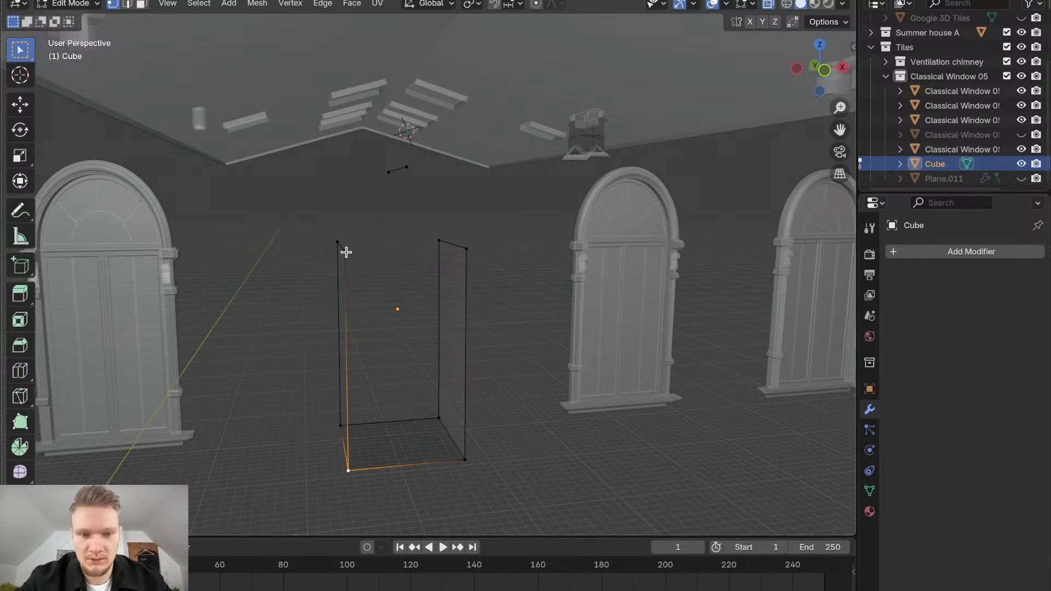
shift+click(345, 250)
shift+click(466, 249)
shift+click(465, 460)
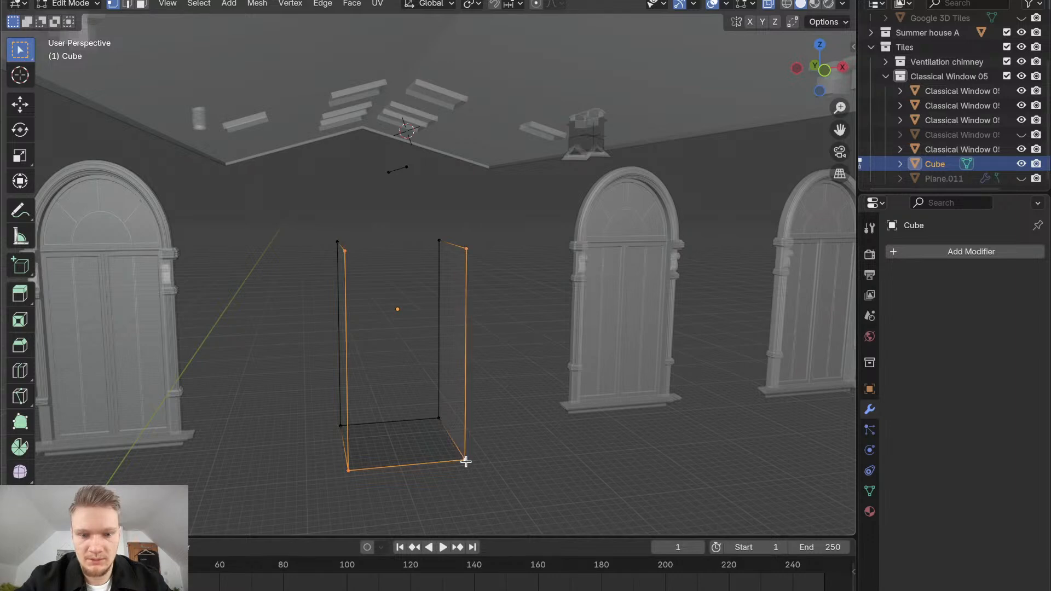
key(f)
Fill the block's back face between the rear corners of the two side walls
middle_drag(443, 454, 444, 454)
click(740, 309)
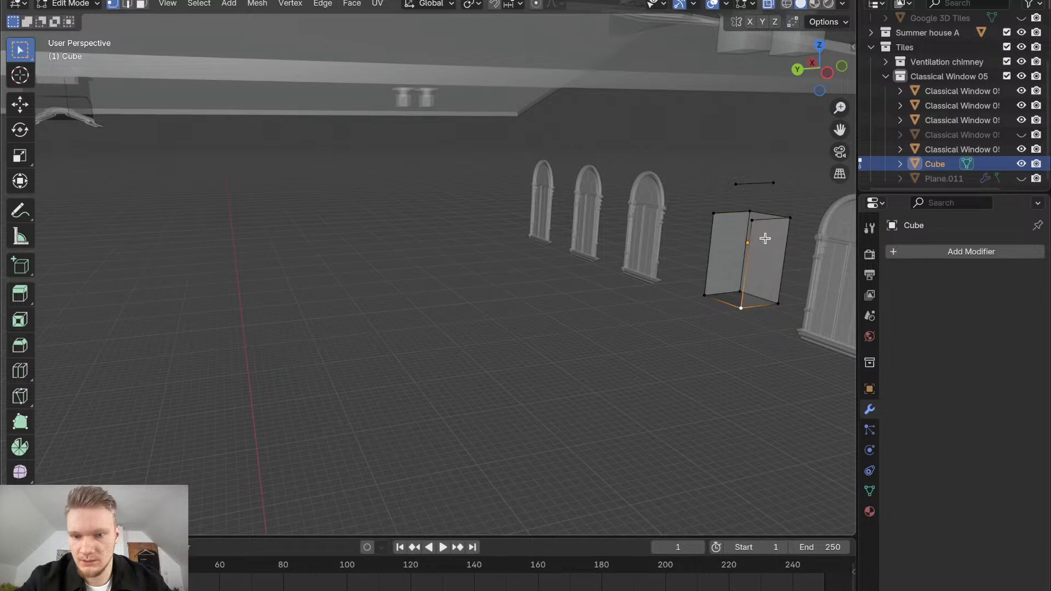
shift+click(752, 220)
shift+click(713, 214)
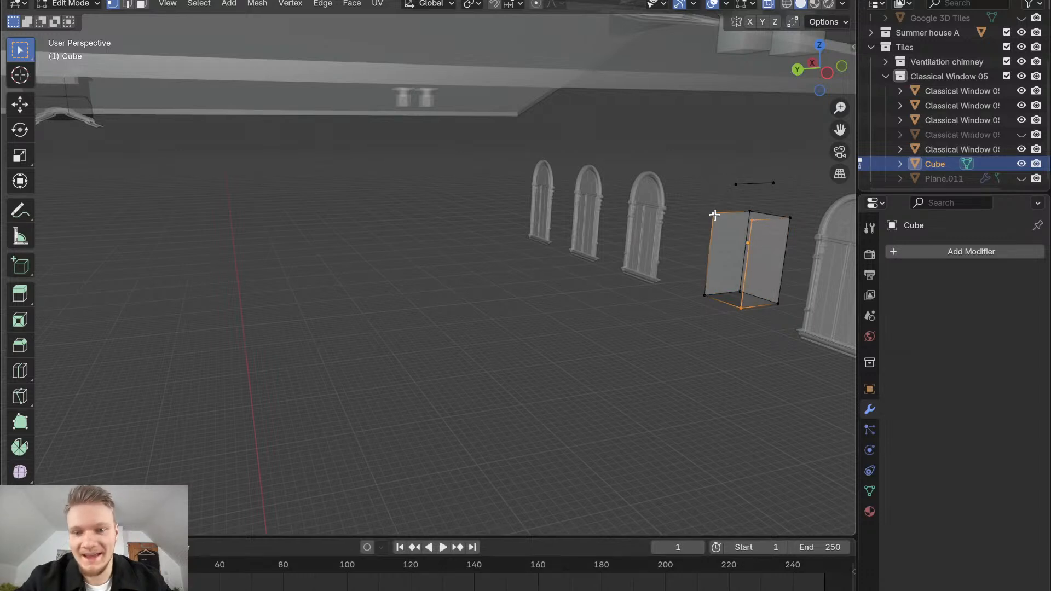
shift+click(705, 296)
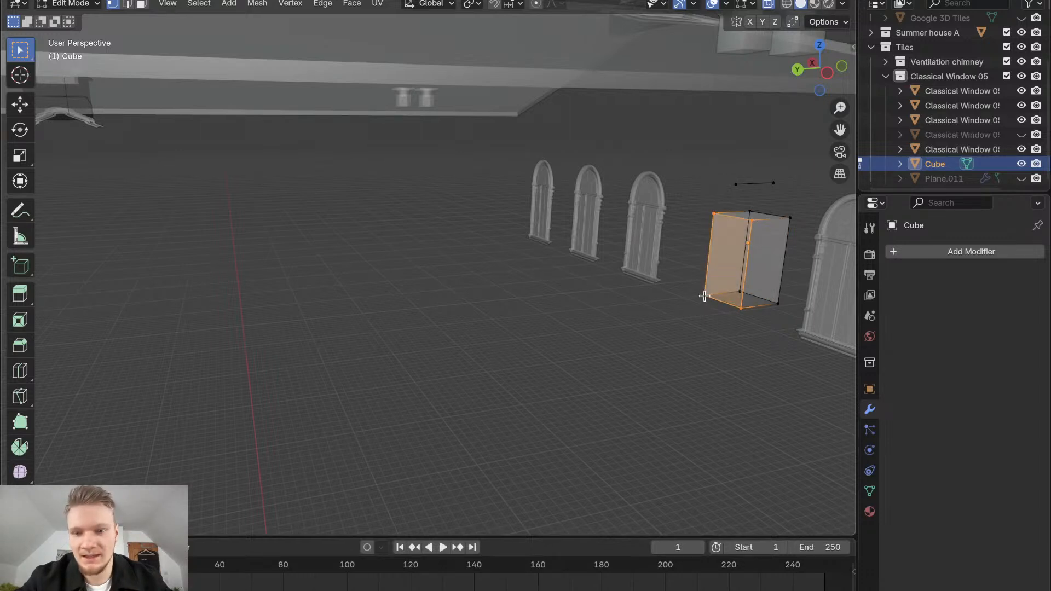
Fill a triangular front gable between the two upper front corners and the front end of the ridge edge
middle_drag(705, 296, 577, 283)
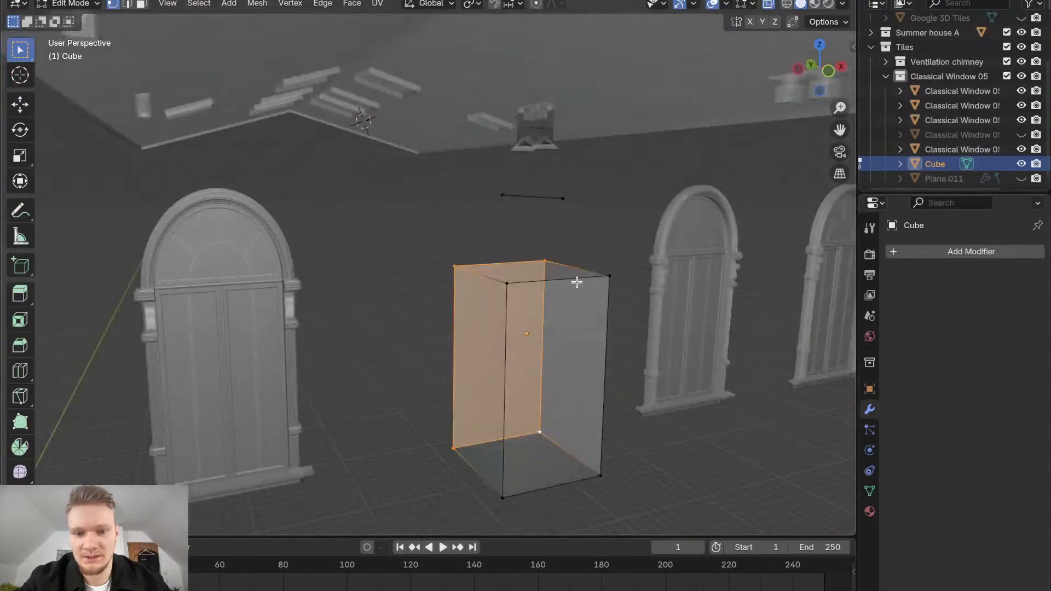
middle_drag(505, 284, 504, 285)
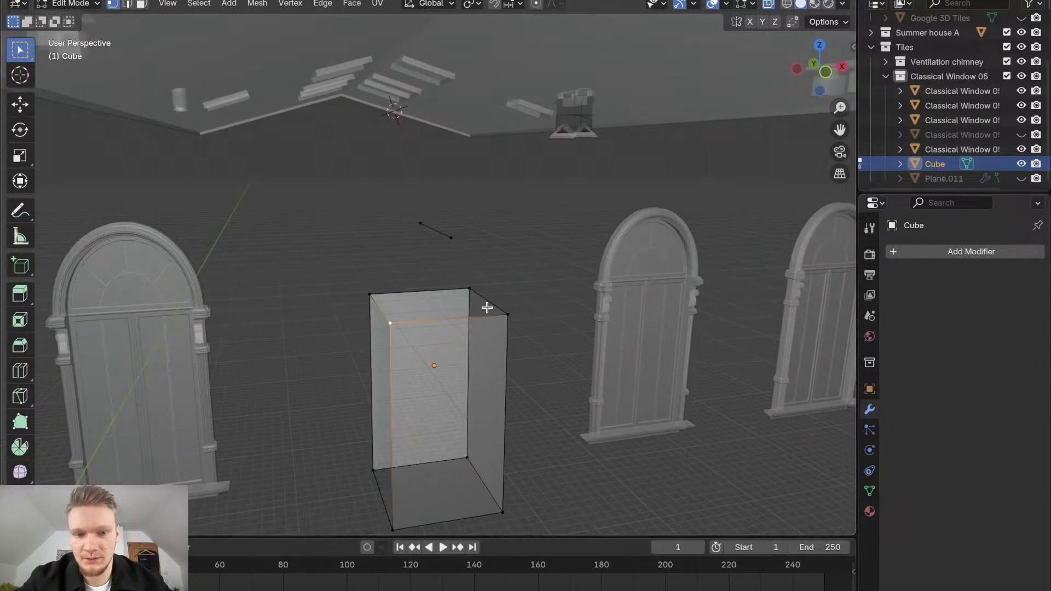
click(505, 313)
shift+click(390, 323)
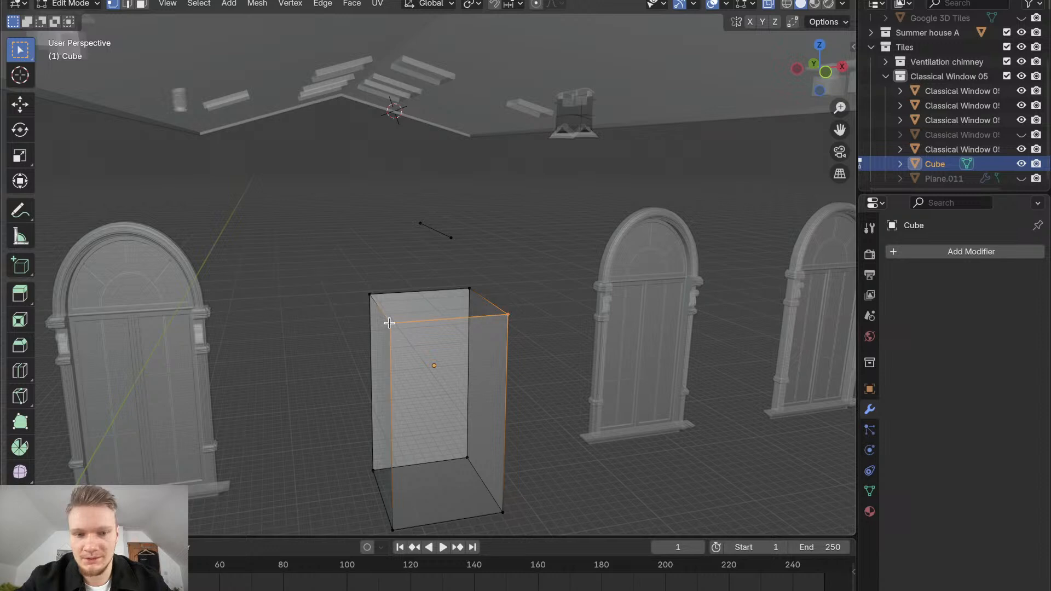
key(f)
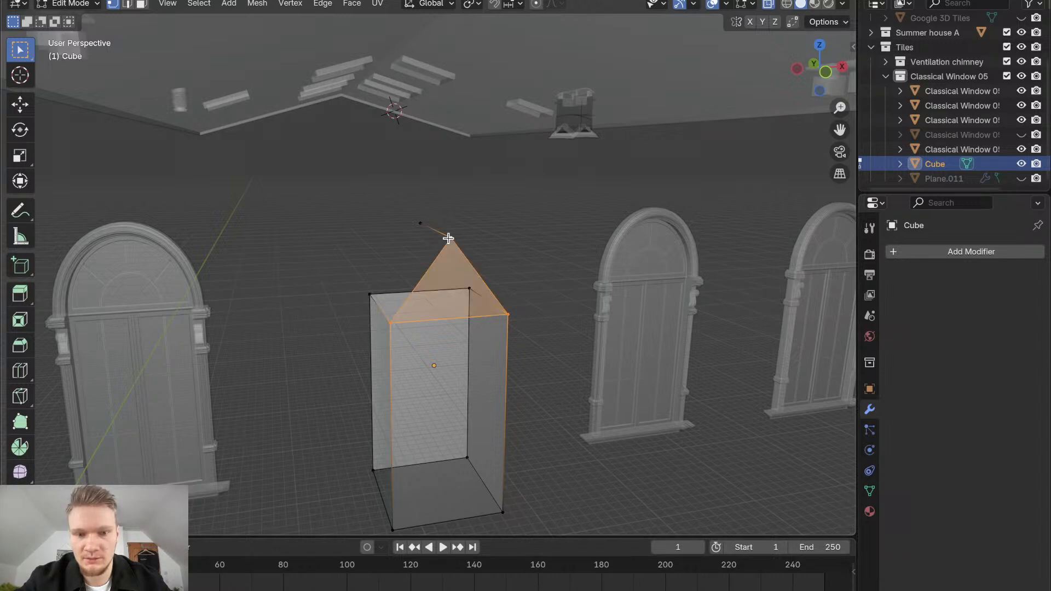
middle_drag(439, 289, 438, 289)
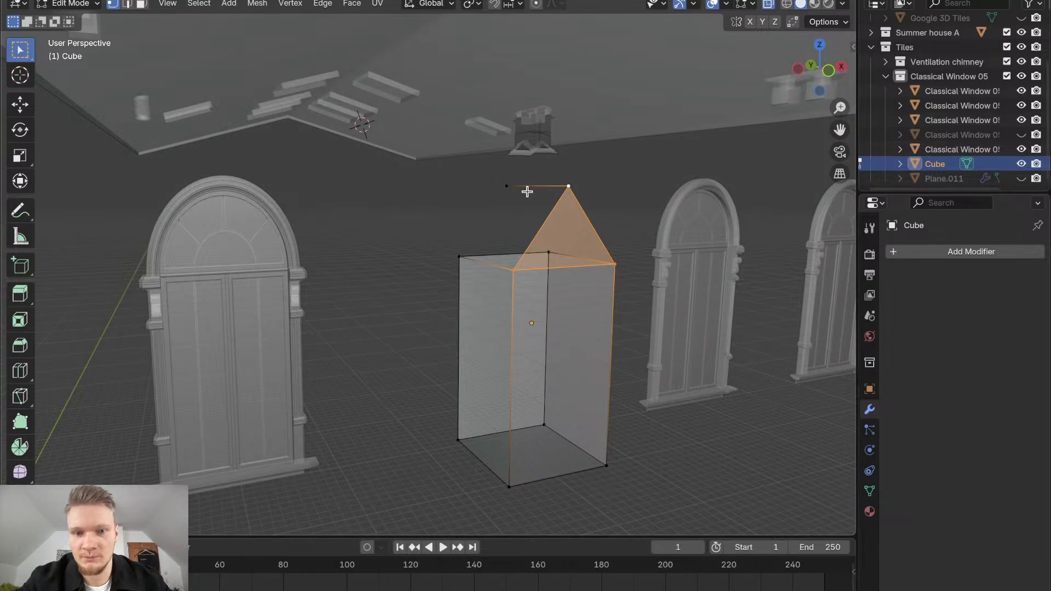
middle_drag(528, 191, 525, 192)
middle_drag(643, 270, 643, 270)
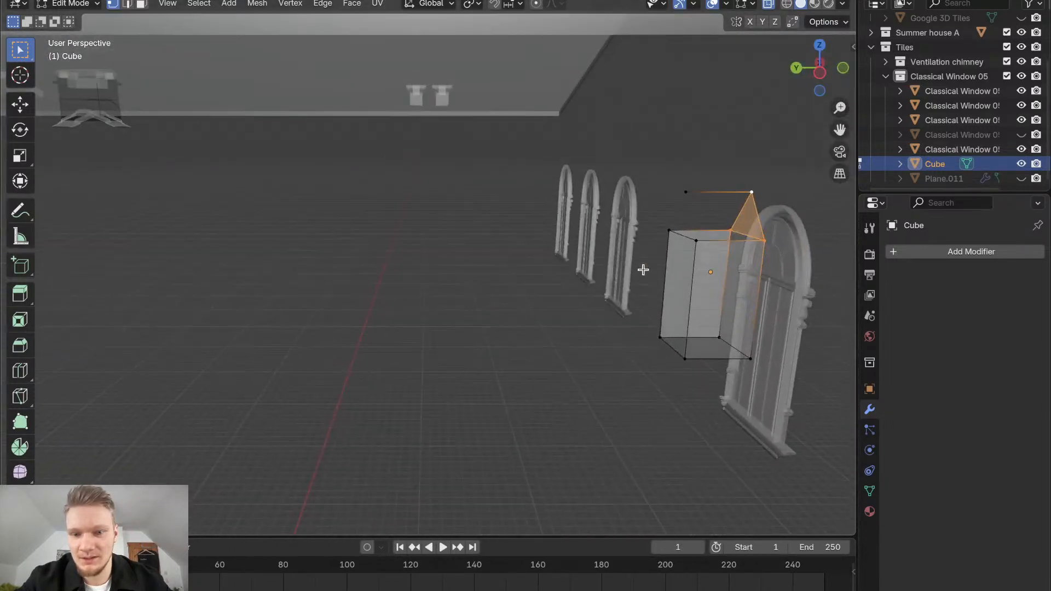
Fill a triangular rear gable between the two upper back corners and the back end of the ridge edge
middle_drag(706, 244, 706, 244)
click(488, 321)
middle_drag(488, 321, 489, 322)
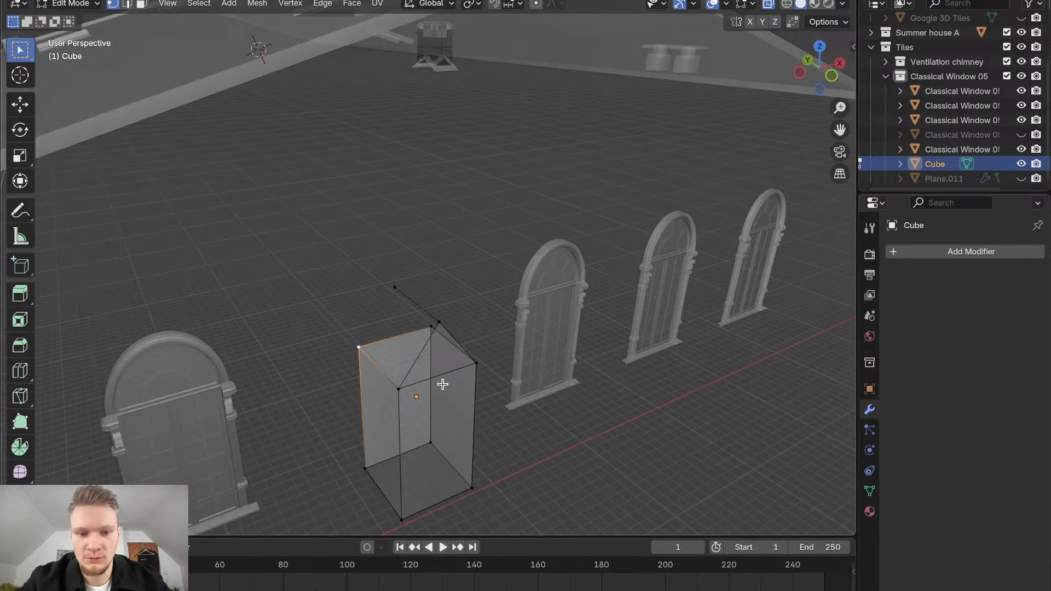
middle_drag(442, 382, 433, 385)
middle_drag(397, 250, 412, 357)
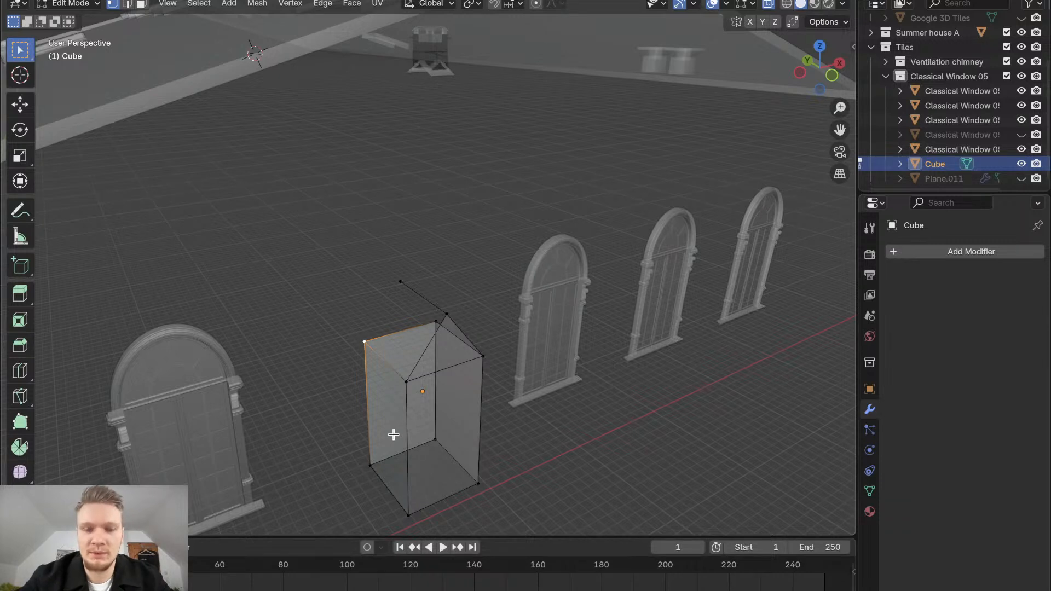
middle_drag(374, 311, 364, 328)
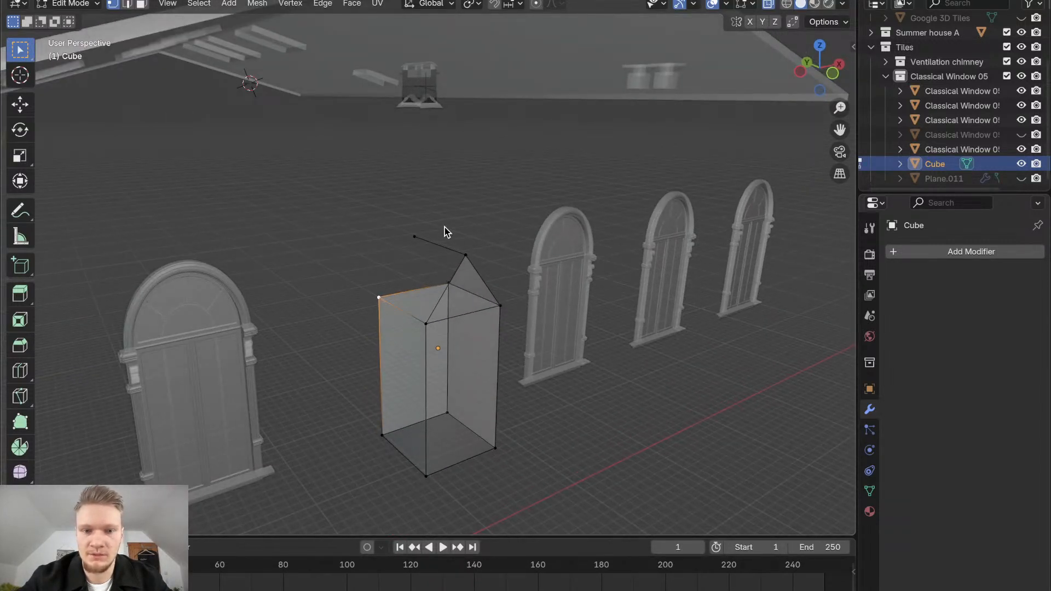
mouse_move(425, 305)
middle_down()
mouse_move(403, 311)
mouse_move(412, 305)
middle_up()
shift+click(460, 286)
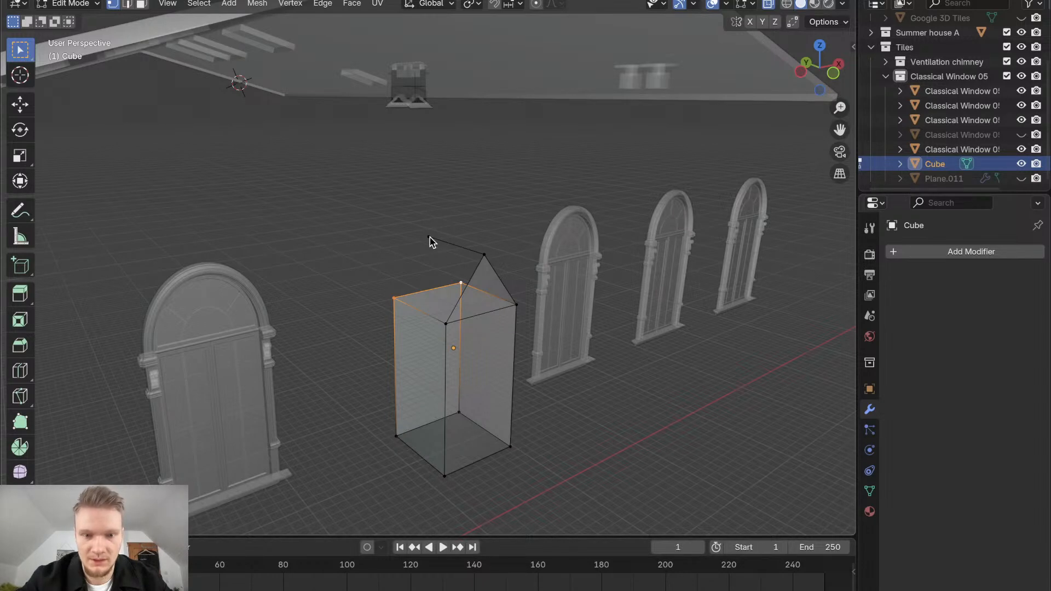
key(f)
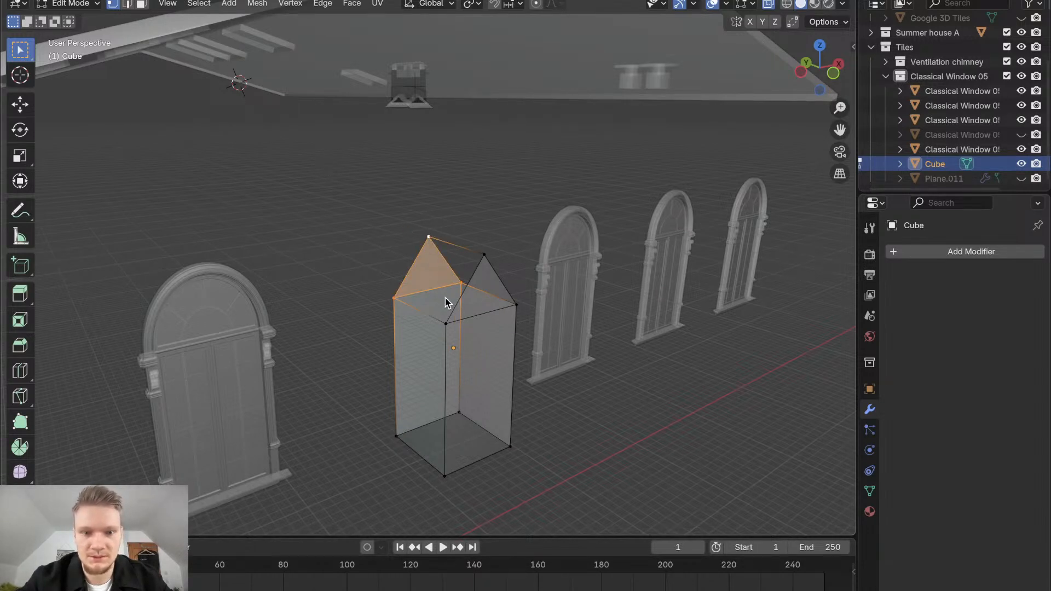
Fill the first roof slope between the two sloping gable edges, the top edge of the side wall and the ridge
key(2)
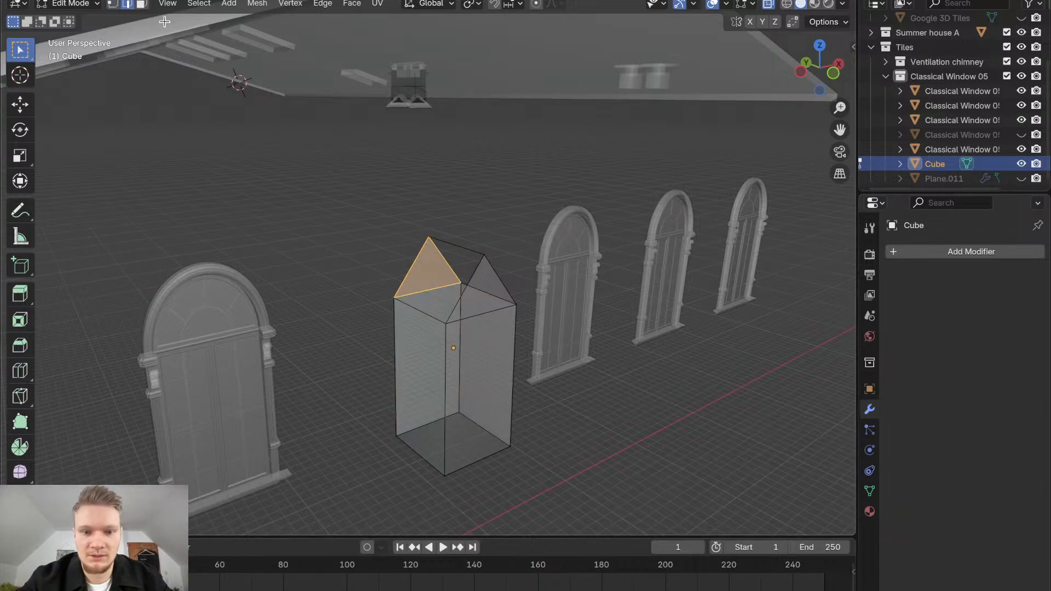
click(461, 296)
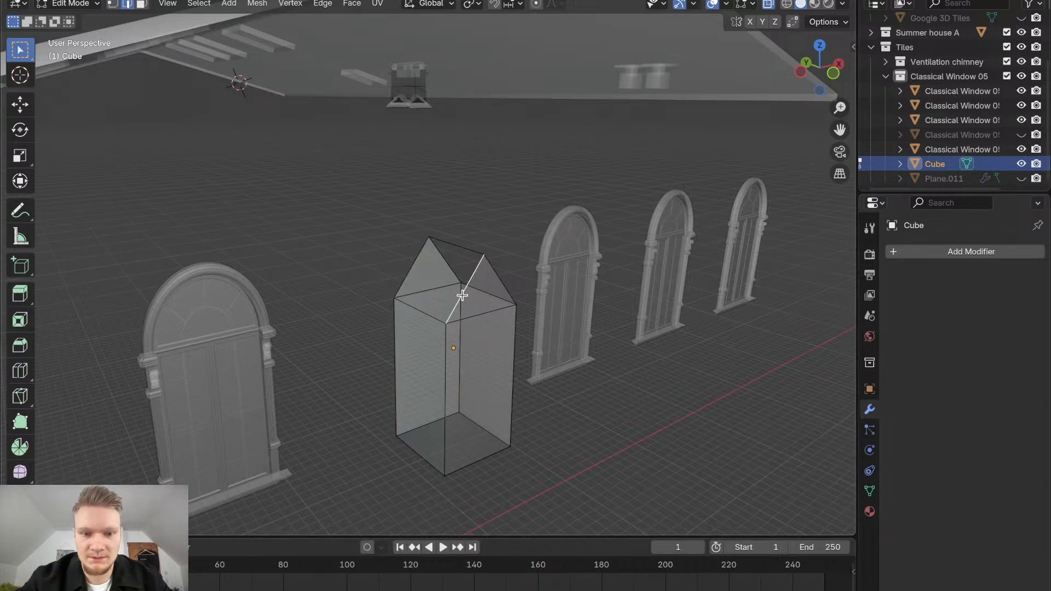
shift+click(411, 266)
shift+click(418, 312)
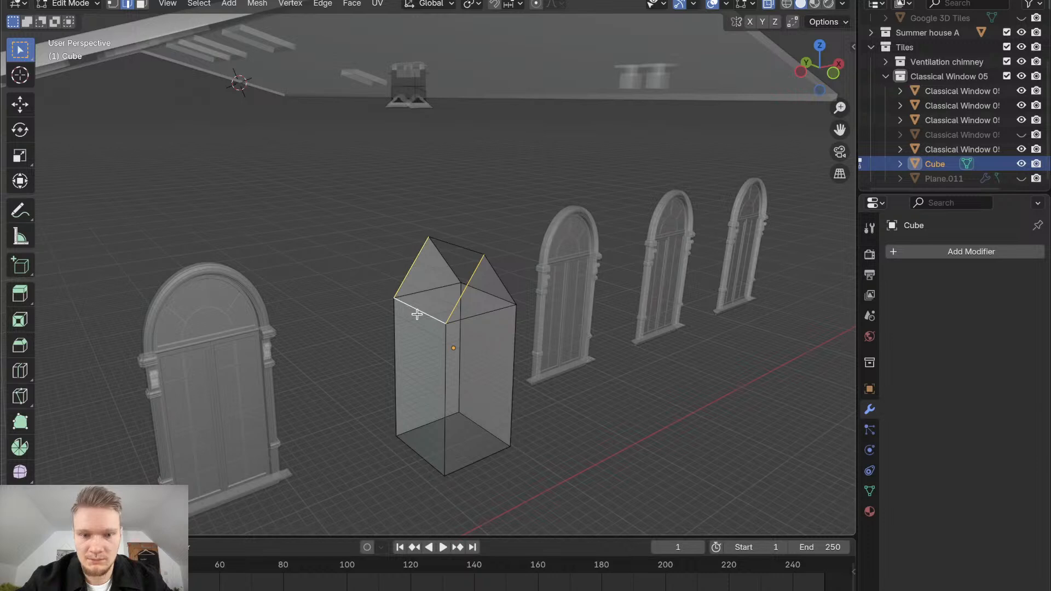
shift+click(454, 245)
key(f)
middle_drag(453, 244, 200, 282)
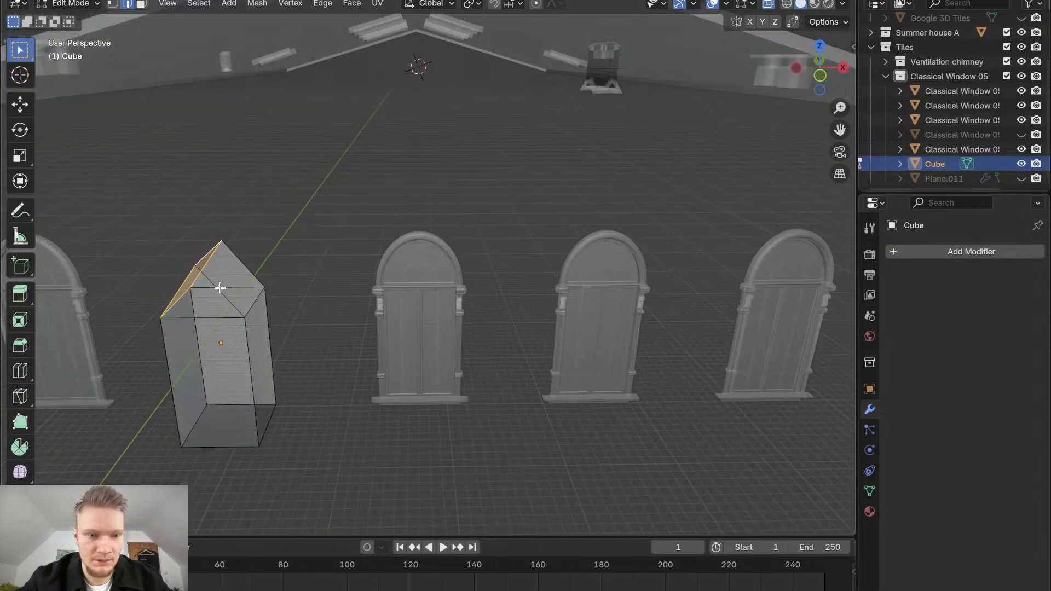
Show the viewport in Material Preview shading and fill the opposite roof slope between its gable edges, the ridge and the wall's top edge
click(217, 289)
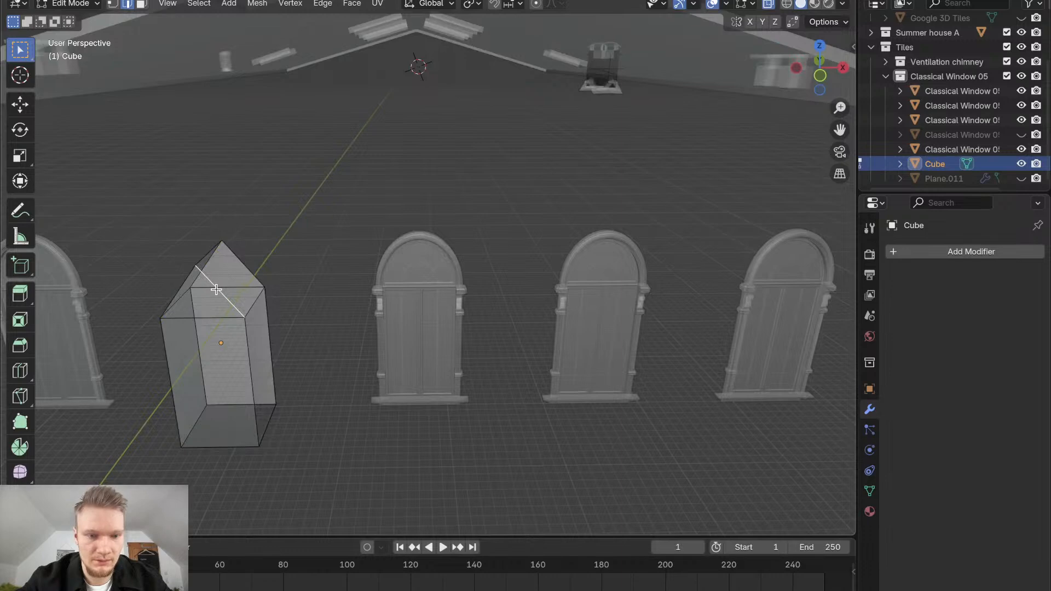
click(815, 3)
middle_drag(296, 306, 226, 303)
click(237, 303)
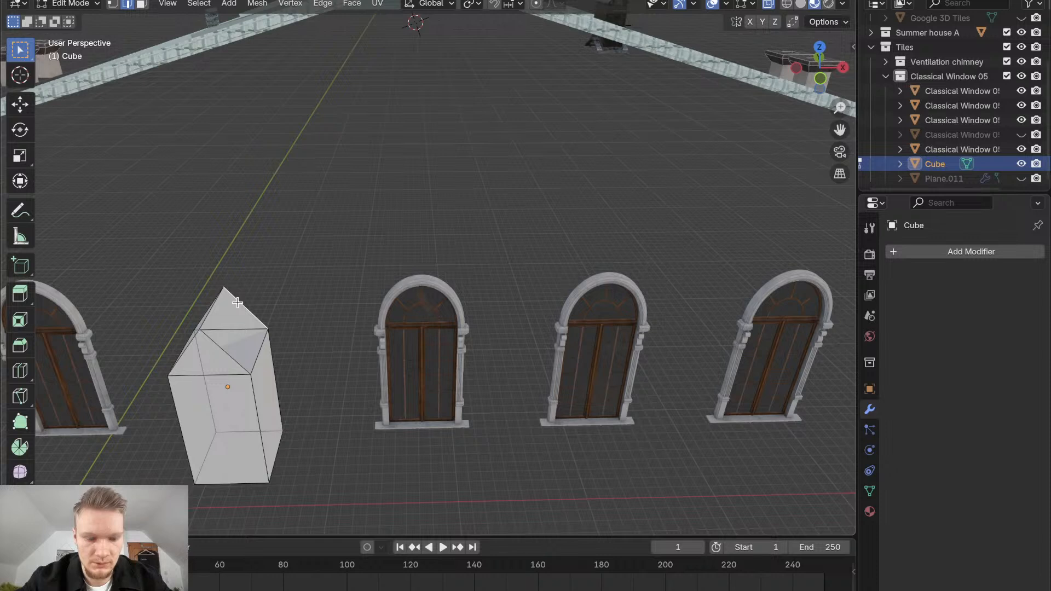
shift+click(216, 300)
shift+click(226, 353)
shift+click(259, 351)
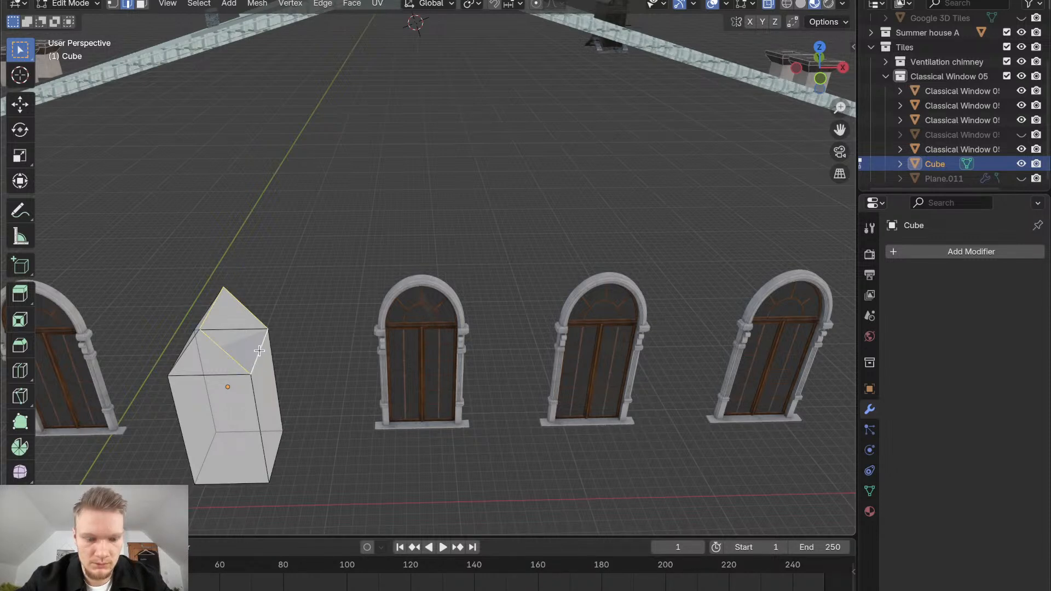
key(f)
middle_drag(260, 350, 274, 338)
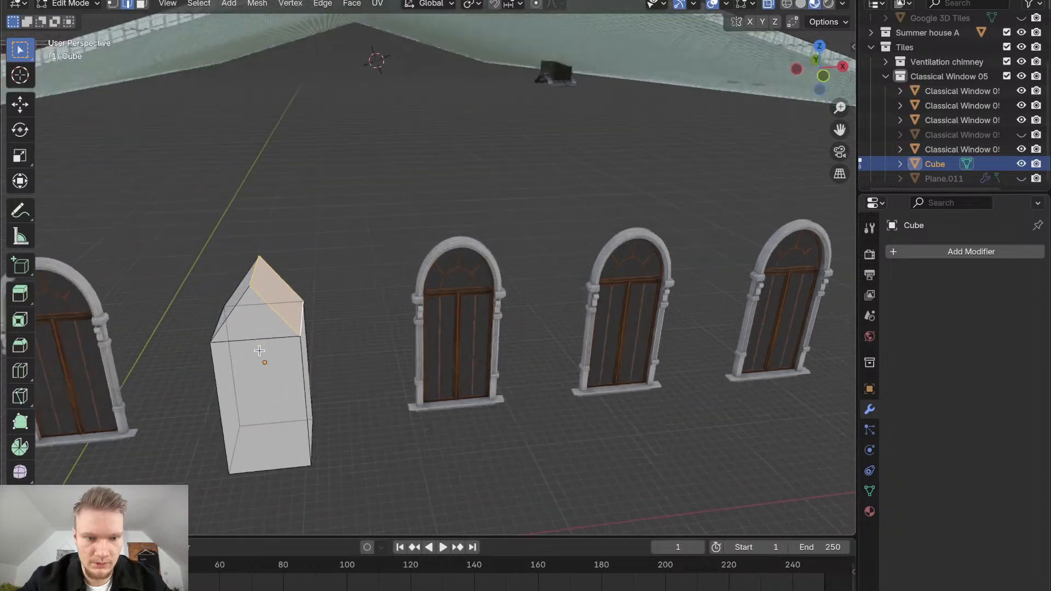
Enable the Face Orientation overlay and check the face directions around the closed block
click(756, 4)
click(728, 4)
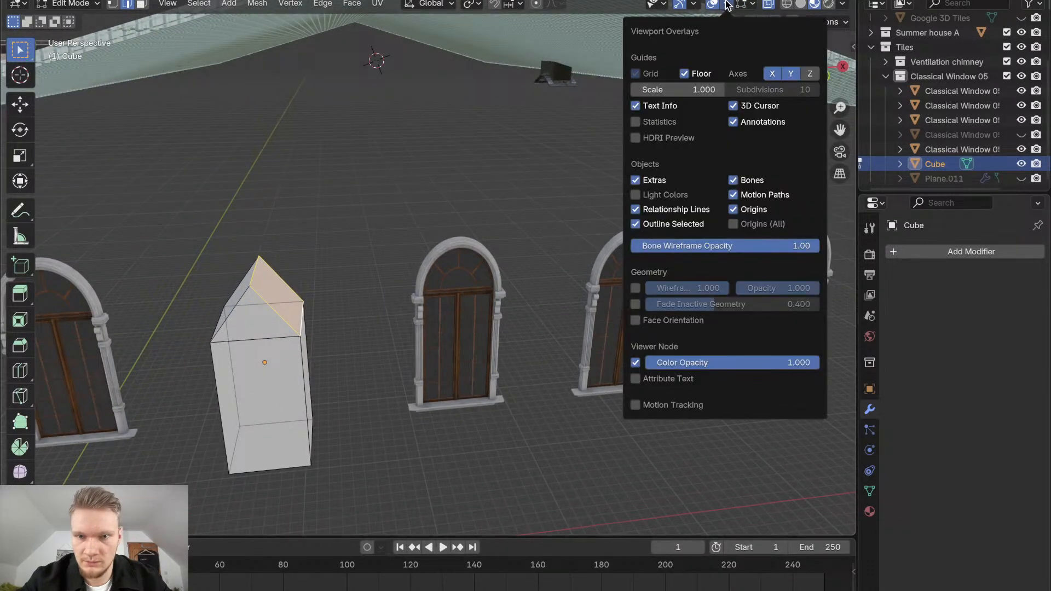
click(635, 321)
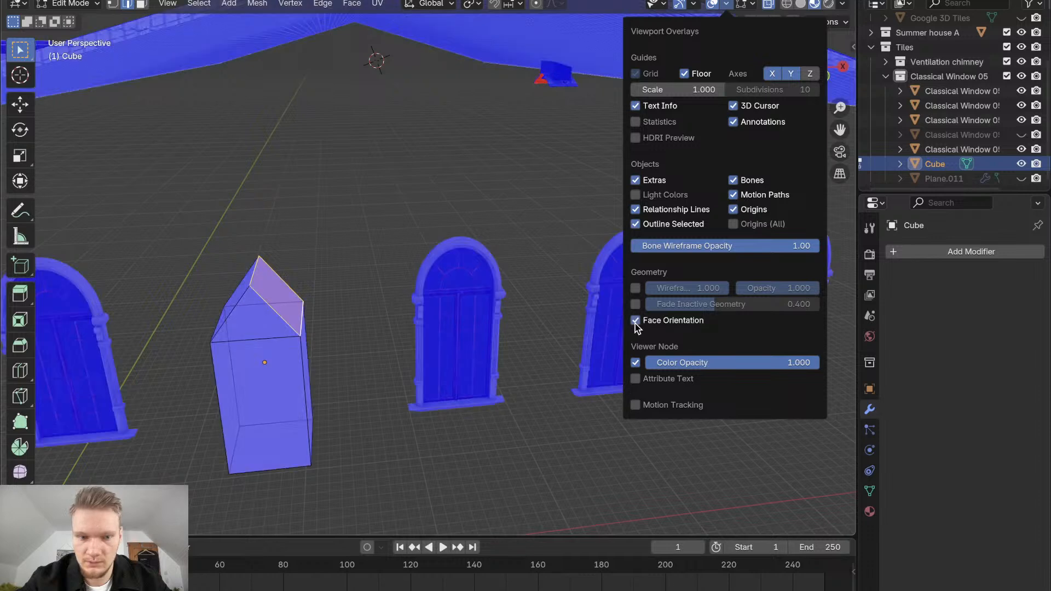
middle_drag(438, 383, 326, 322)
middle_drag(326, 322, 323, 322)
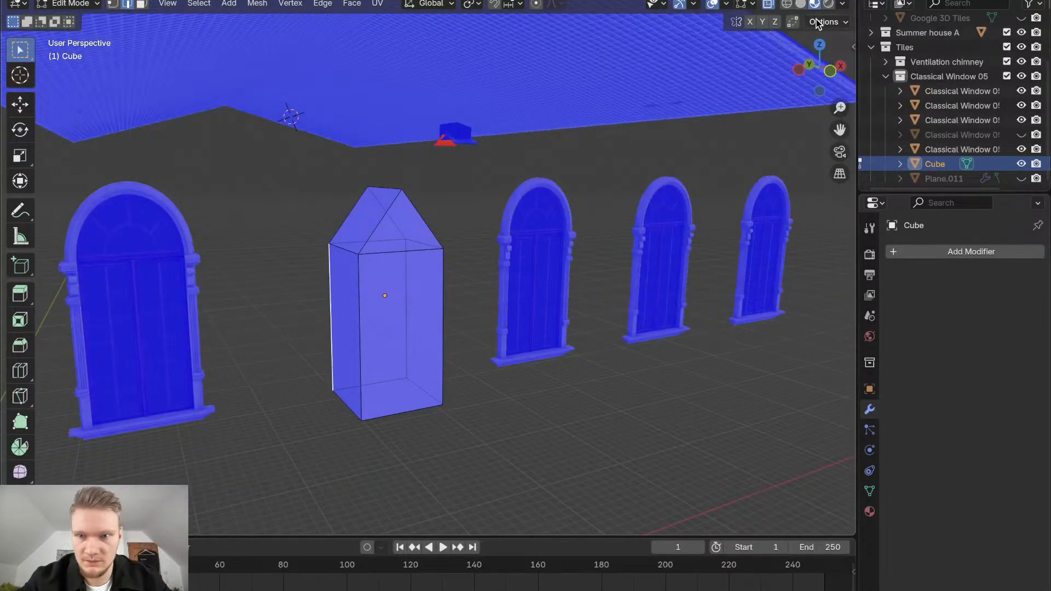
Switch the viewport to Rendered shading and turn off the Face Orientation overlay
click(828, 4)
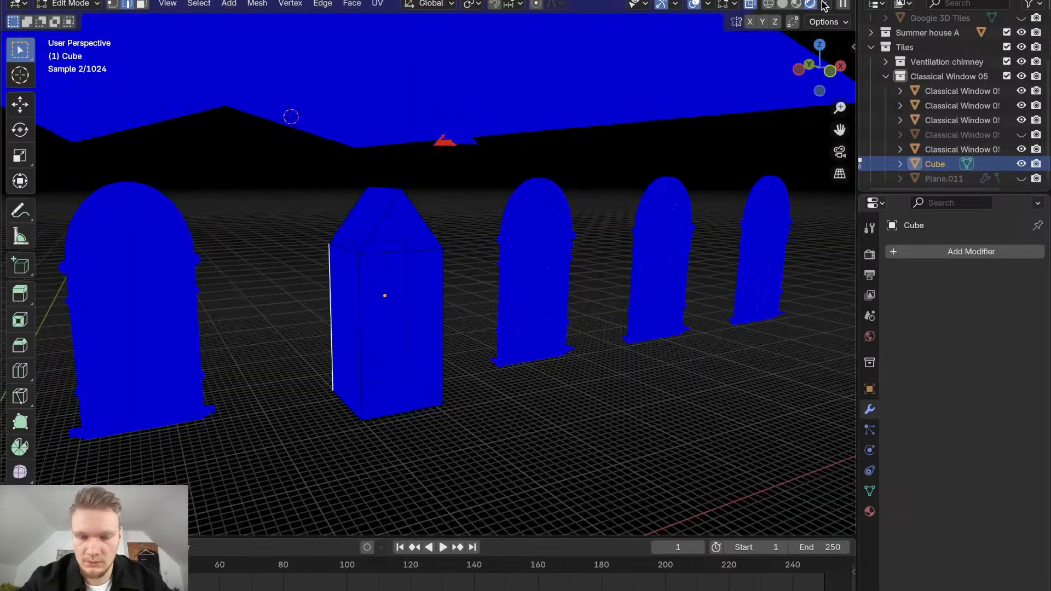
click(709, 5)
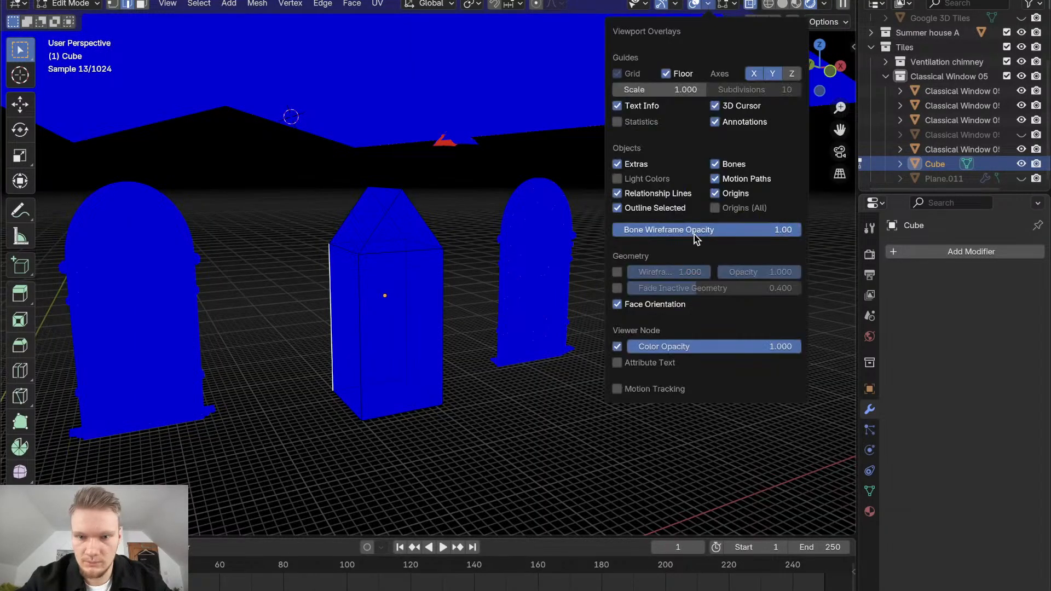
click(617, 304)
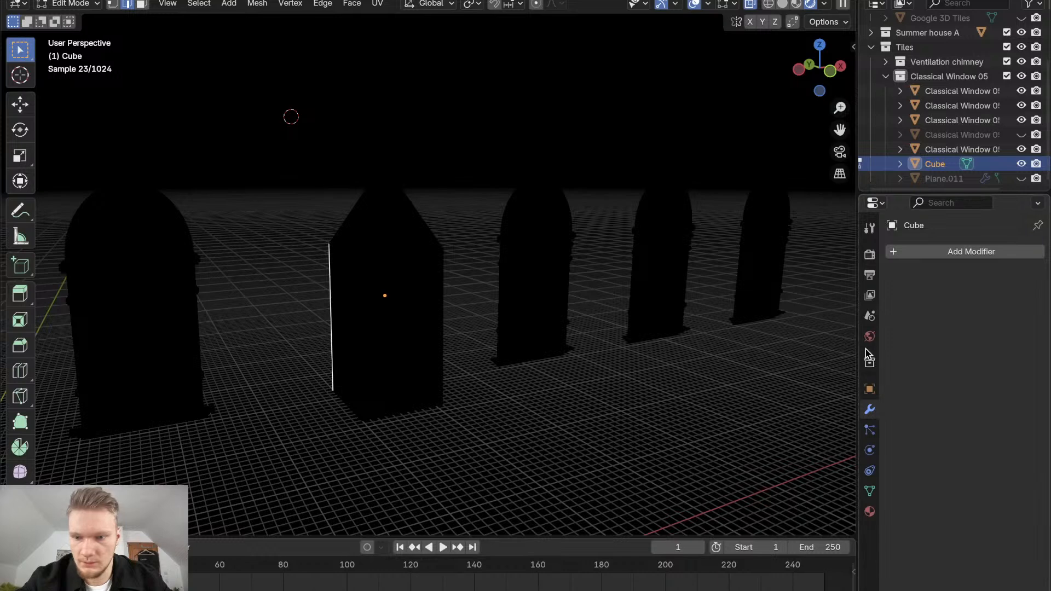
Change the world background colour to a pale cream
click(870, 336)
click(984, 343)
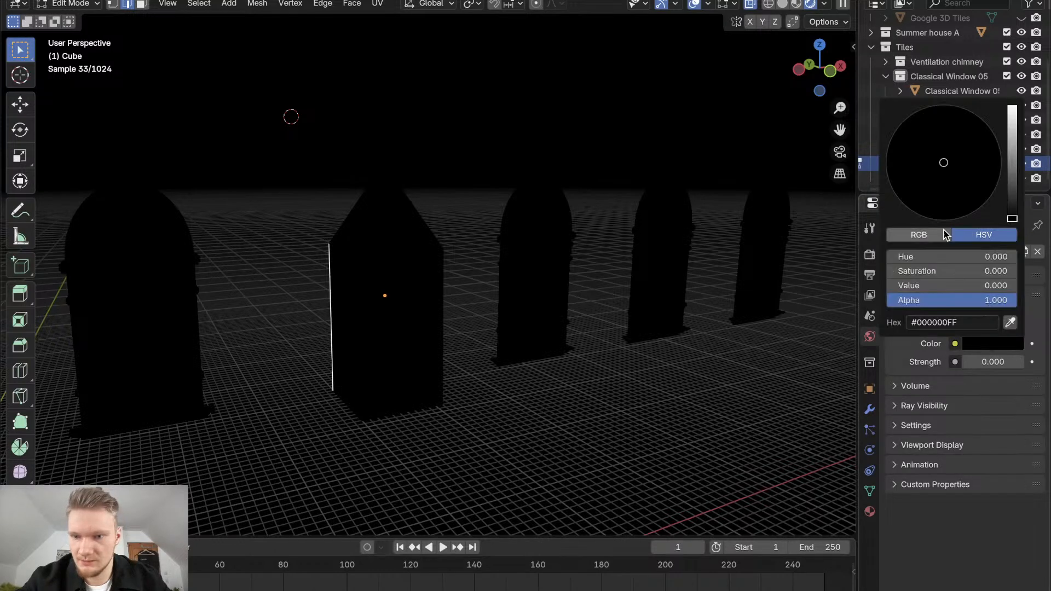
click(1013, 162)
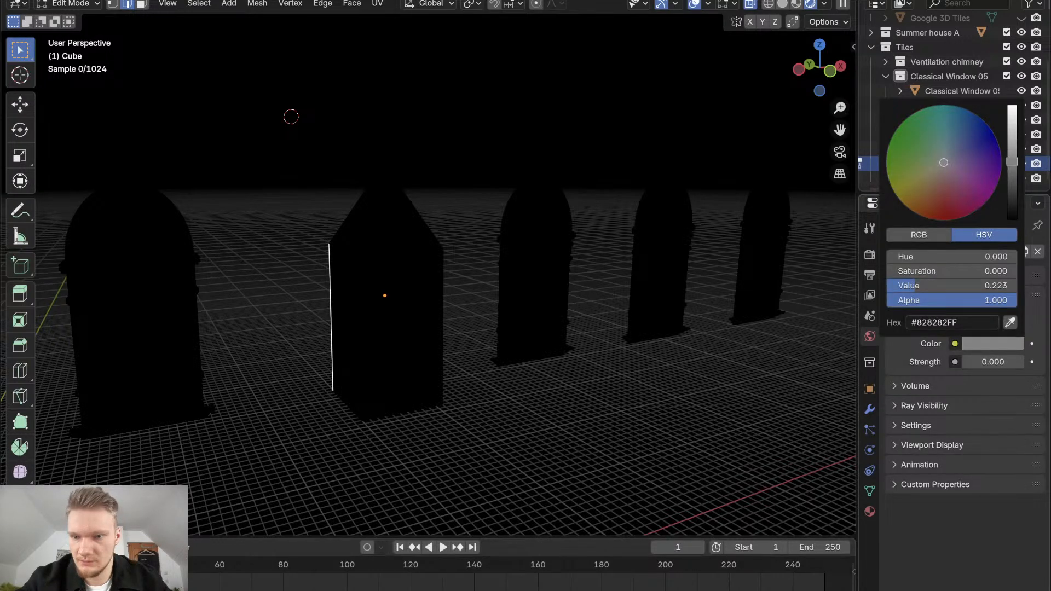
drag(1012, 161, 1012, 120)
drag(943, 163, 938, 167)
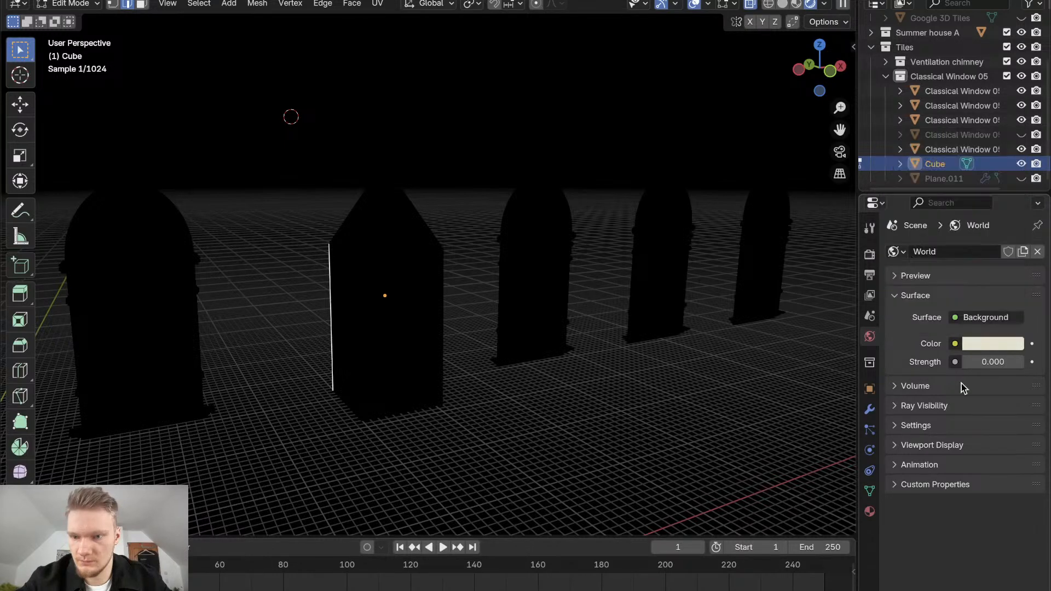
Raise the world background strength to 0.4
click(1017, 361)
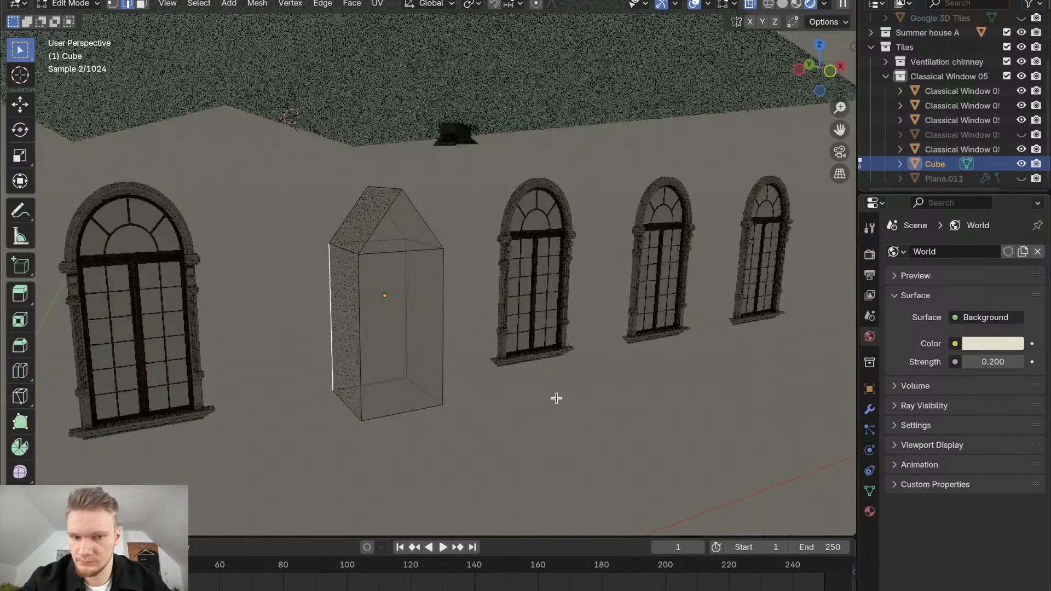
middle_drag(557, 399, 564, 399)
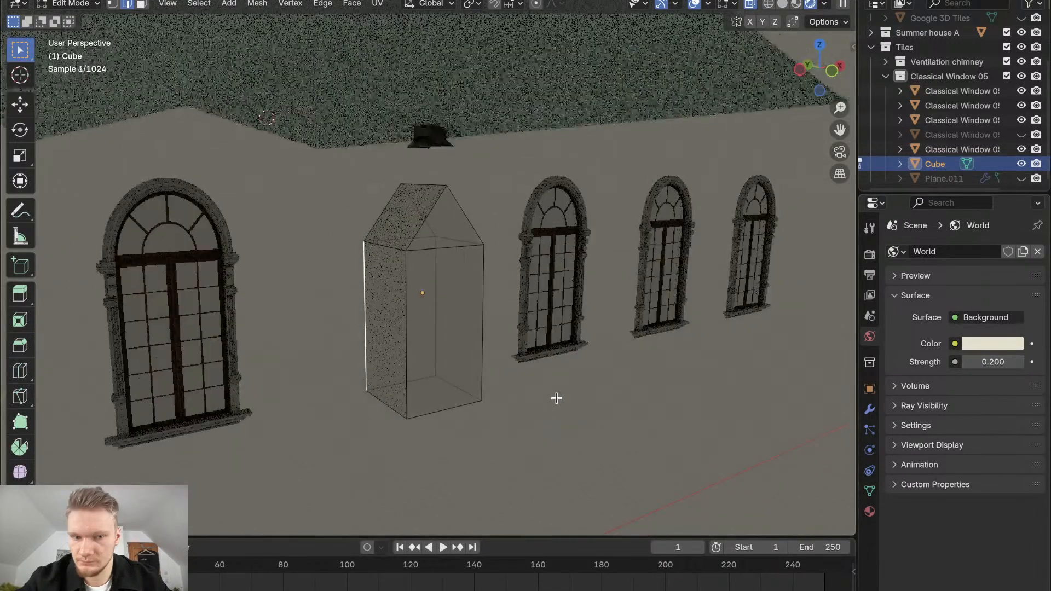
click(1019, 362)
click(1019, 362)
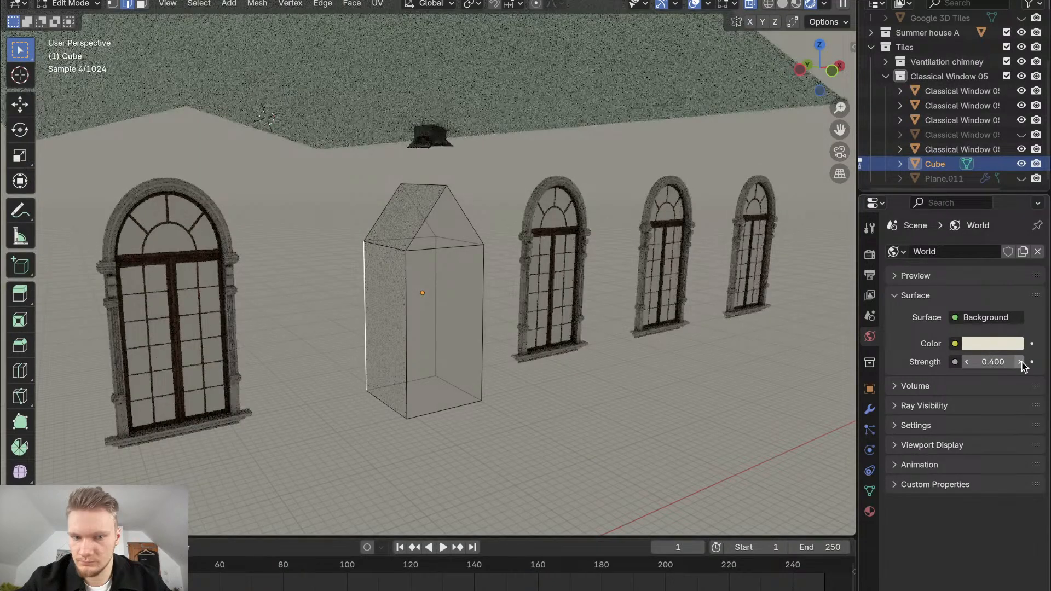
Assign a Sky Texture to the world background colour
click(993, 318)
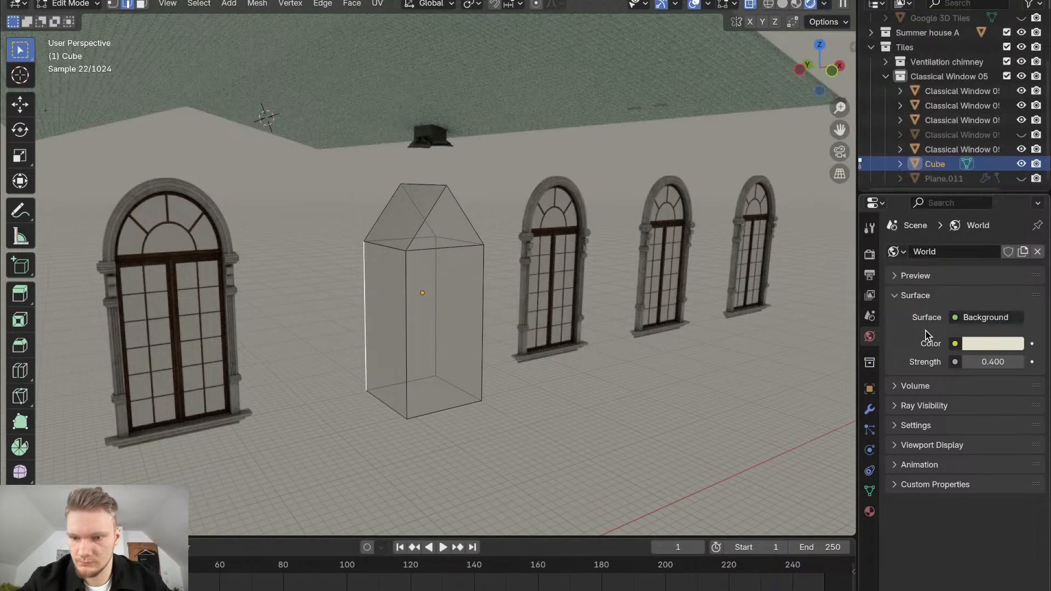
click(956, 344)
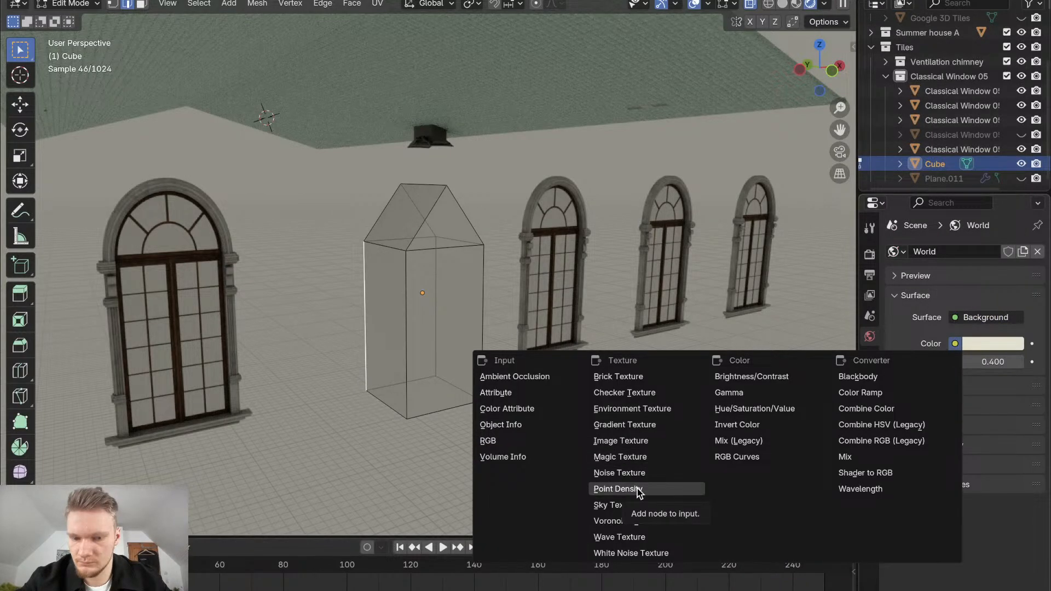
click(624, 505)
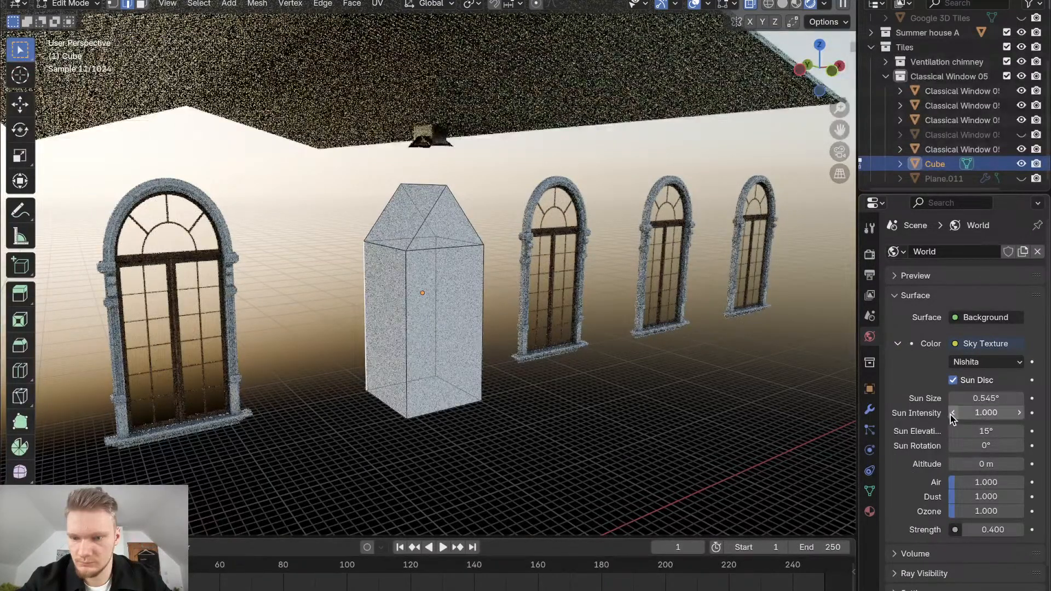
Set the sky texture's sun intensity to 0.3
click(954, 414)
click(954, 414)
click(953, 414)
click(953, 414)
click(953, 414)
click(954, 414)
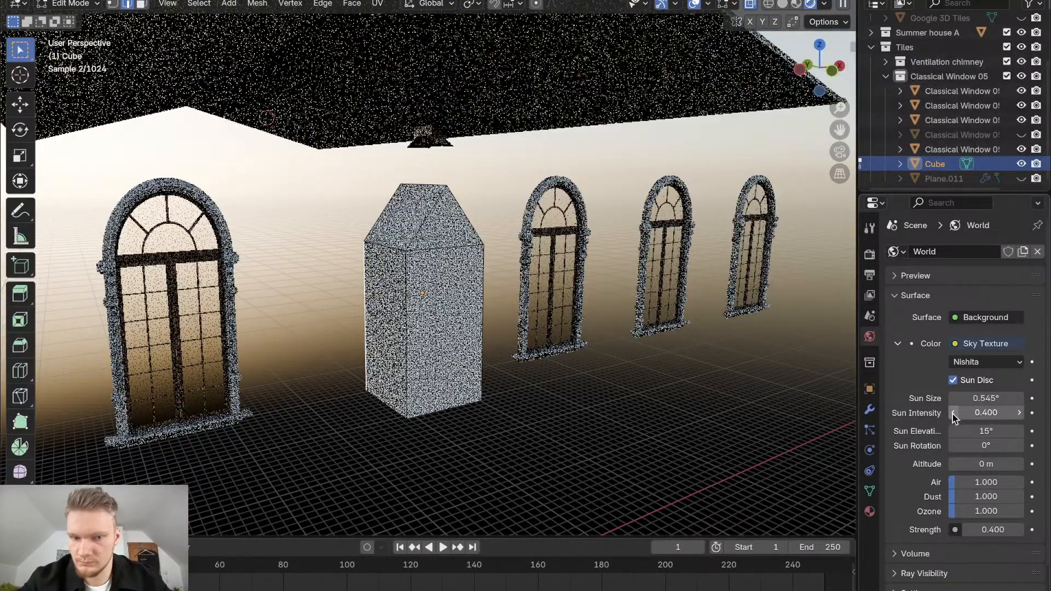
drag(953, 415, 932, 414)
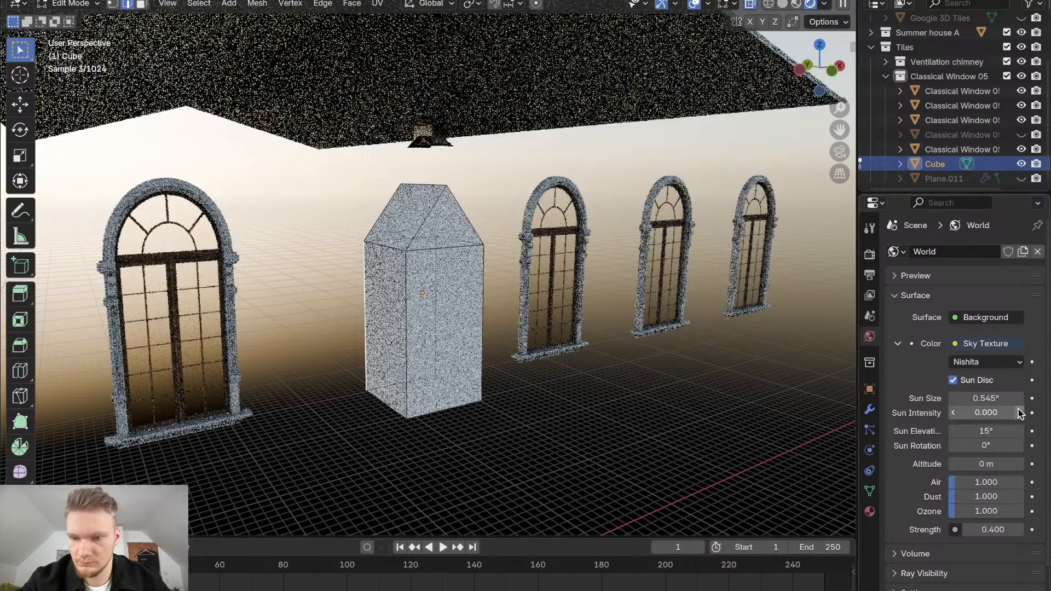
click(1019, 413)
click(1020, 413)
click(1019, 413)
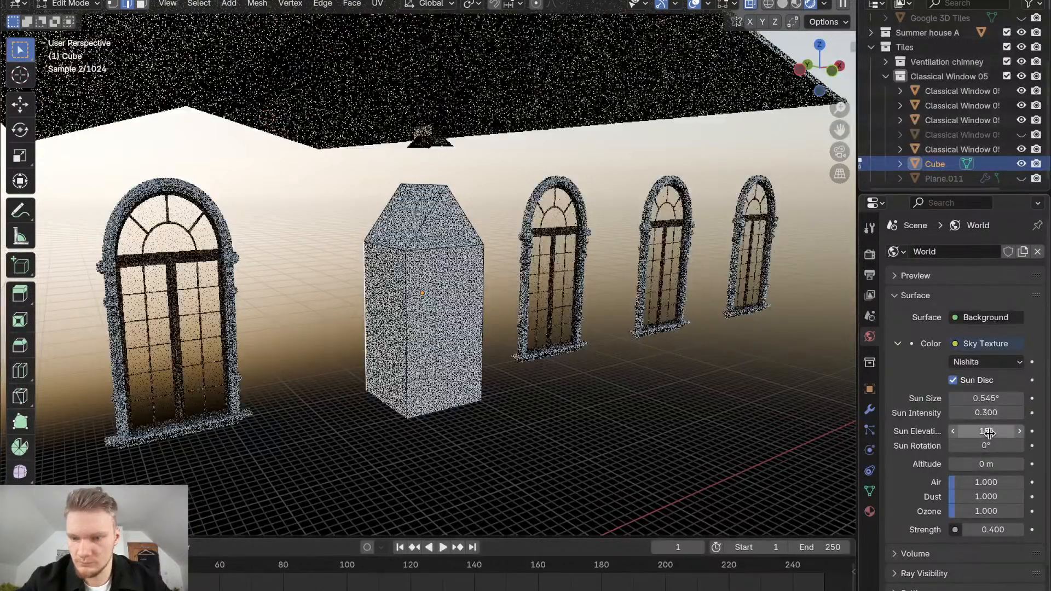
Lower the sky's sun elevation to 14.4° and the world background strength to 0.2
click(953, 431)
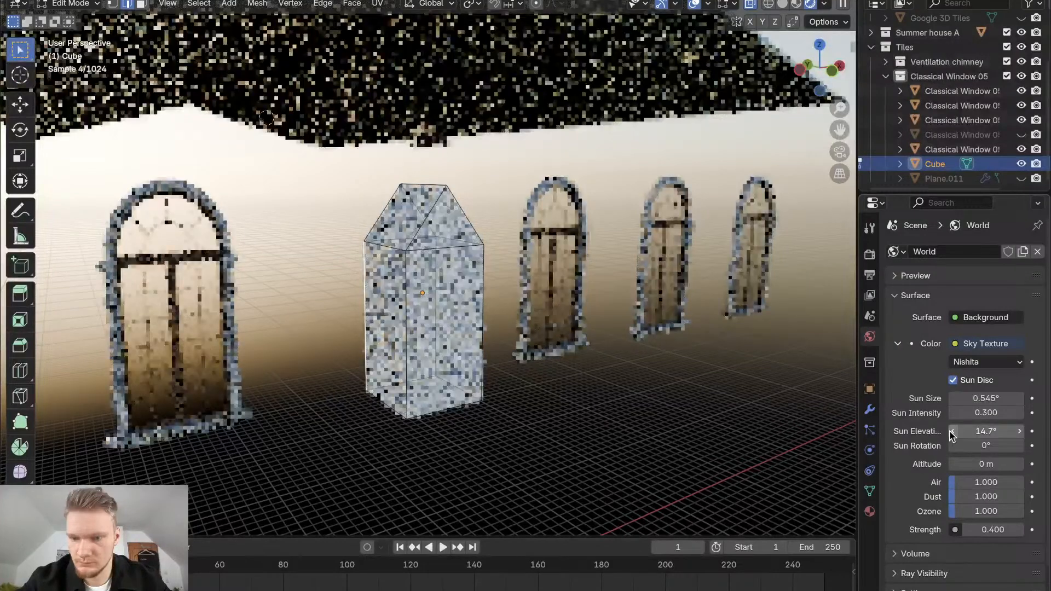
click(953, 431)
scroll(934, 481, down, 1)
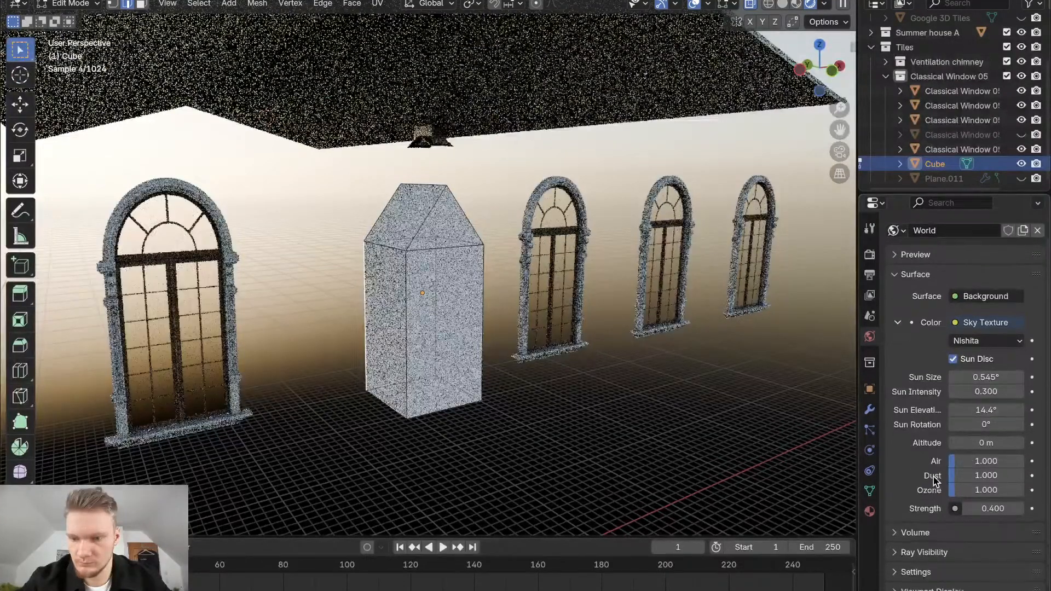
scroll(934, 481, down, 1)
click(970, 505)
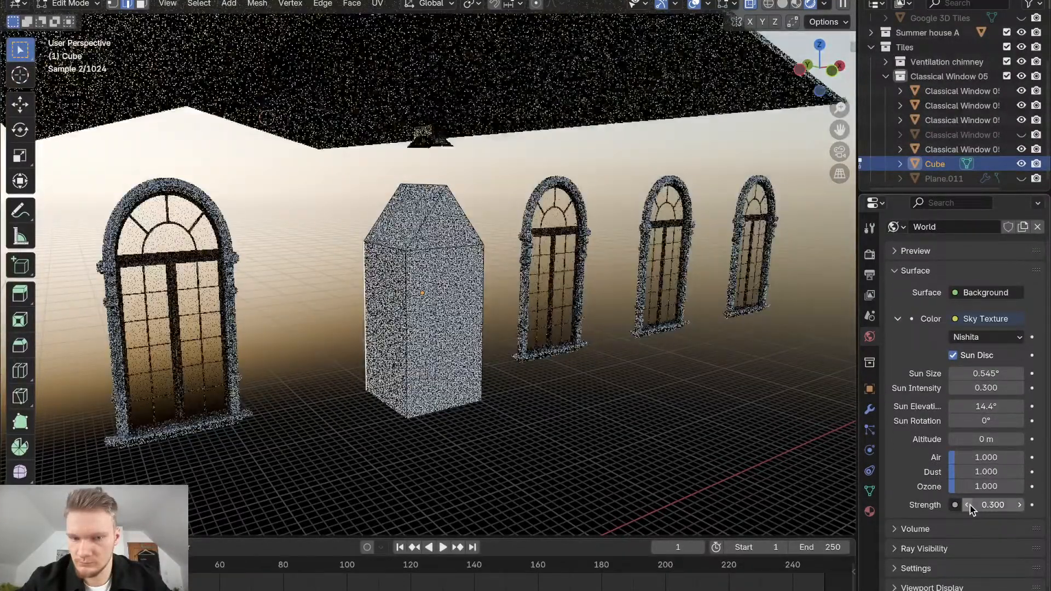
click(971, 505)
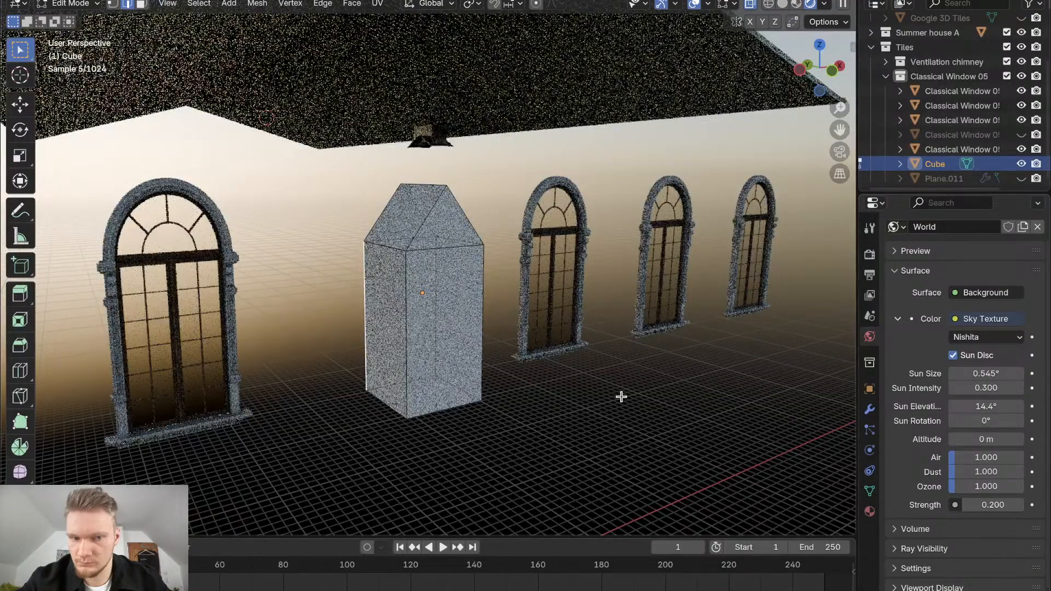
Set the world background strength to 0.4
click(1018, 505)
click(1018, 505)
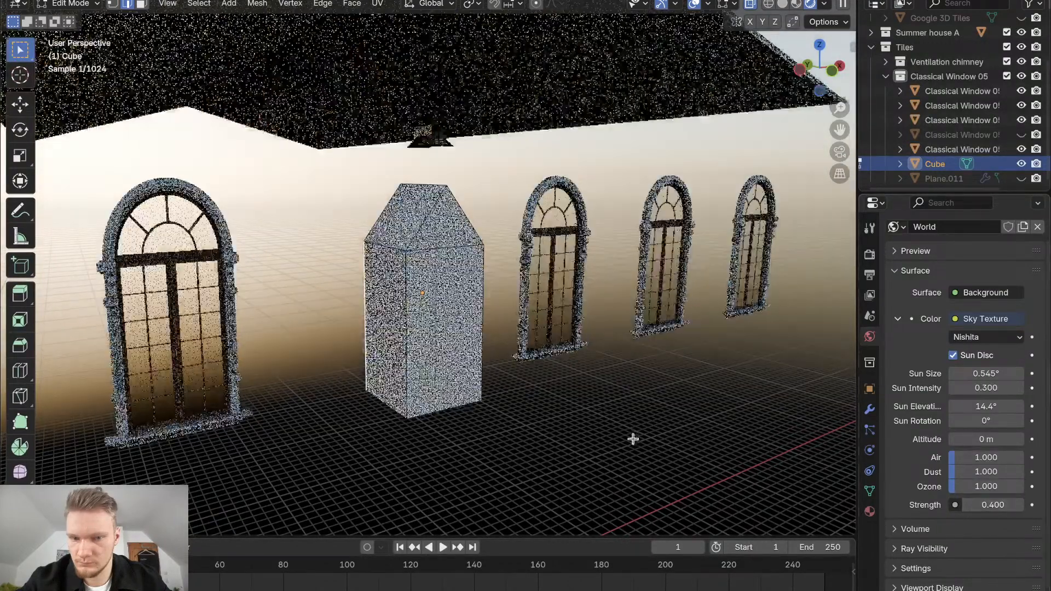
scroll(633, 440, down, 5)
scroll(633, 439, up, 3)
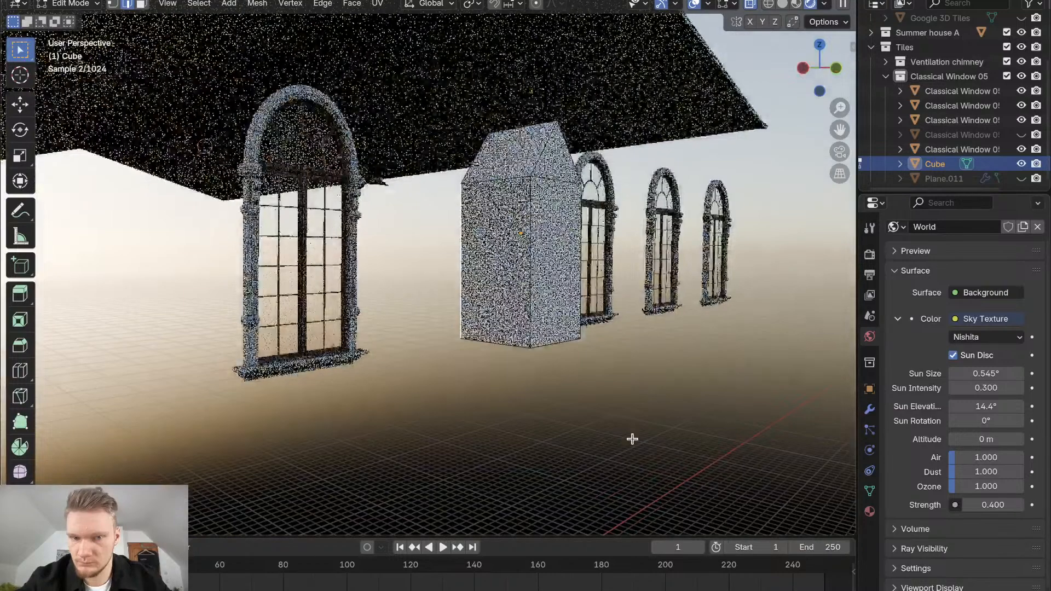
key(x)
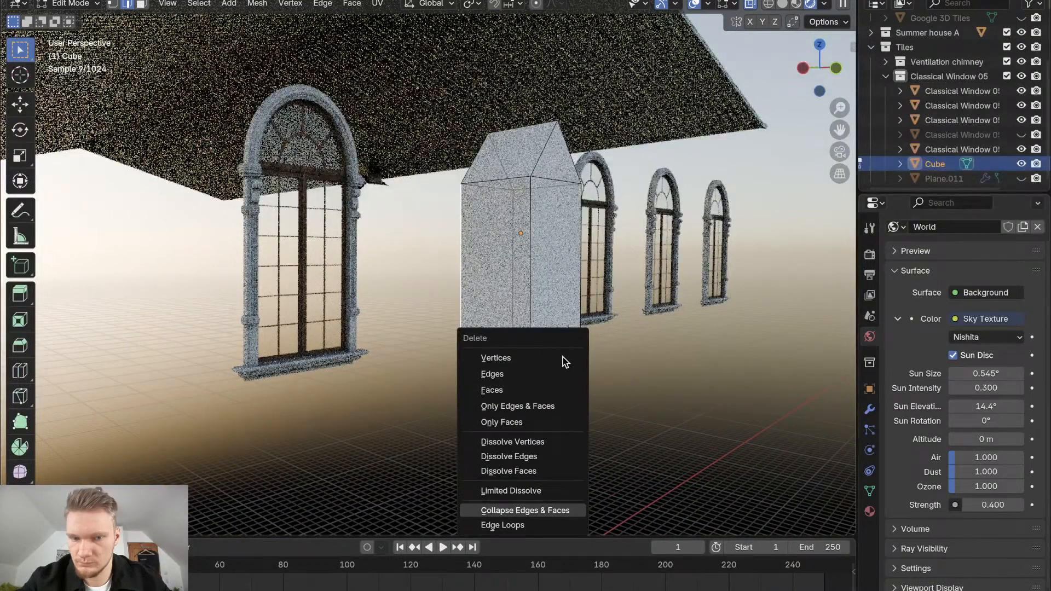
scroll(524, 269, up, 4)
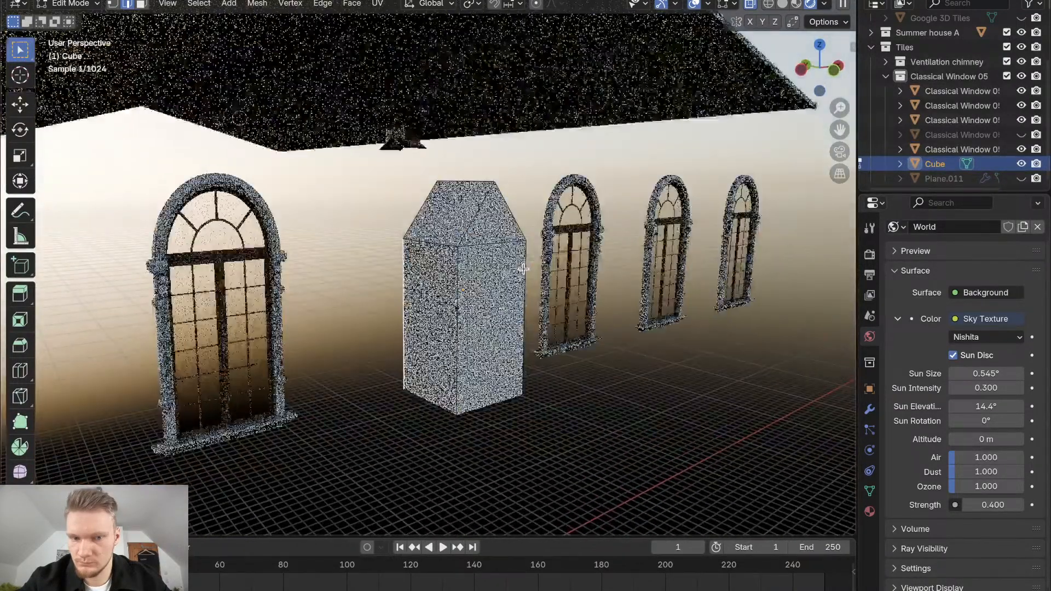
scroll(524, 269, left, 4)
scroll(524, 270, right, 6)
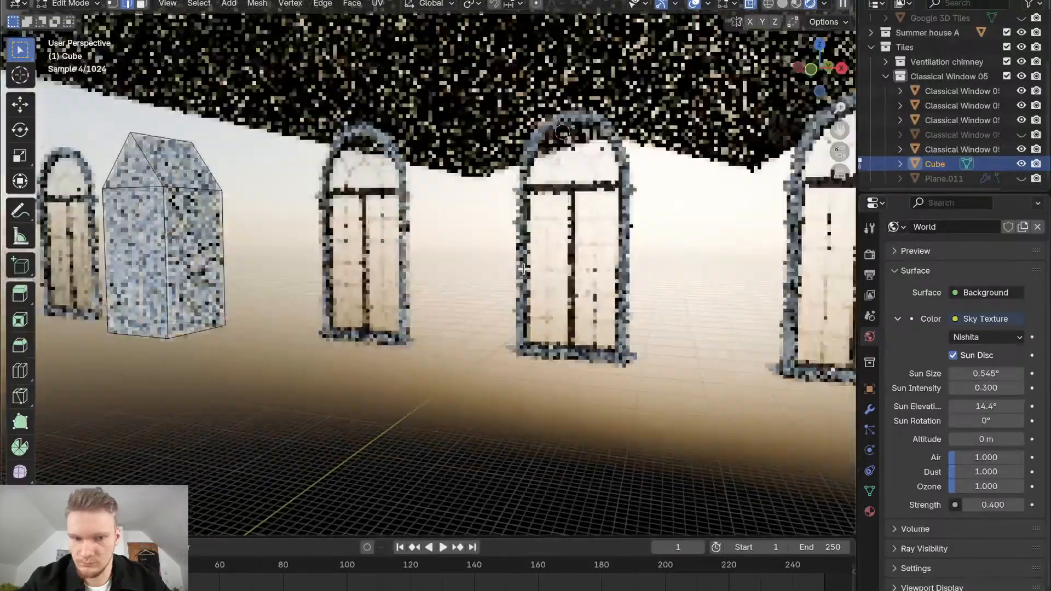
scroll(524, 270, left, 5)
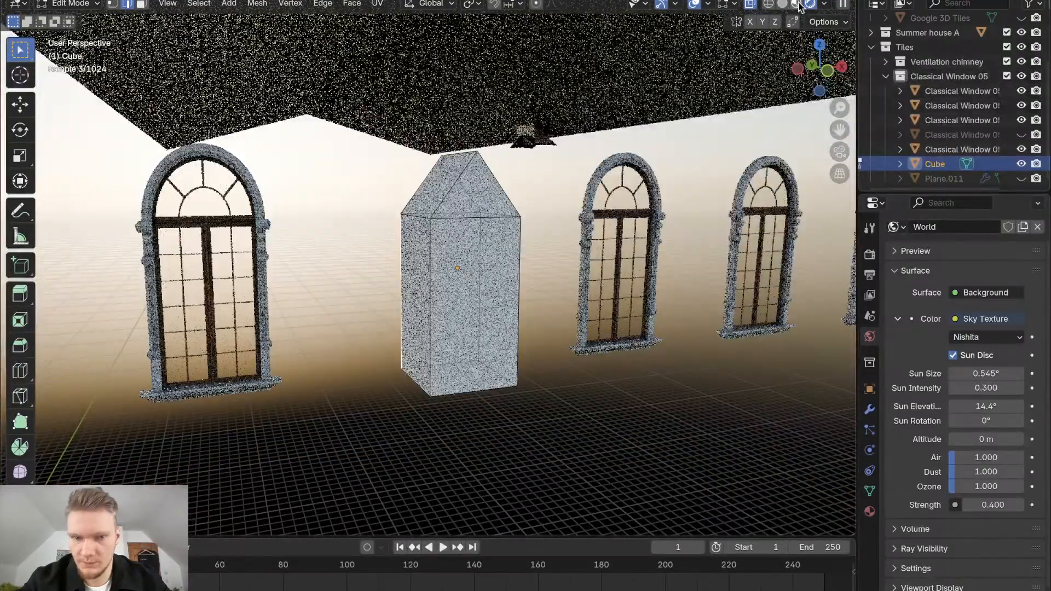
Switch the viewport from rendered to Material Preview shading
click(796, 4)
scroll(575, 383, left, 5)
scroll(576, 384, right, 5)
scroll(575, 384, up, 2)
scroll(499, 335, right, 5)
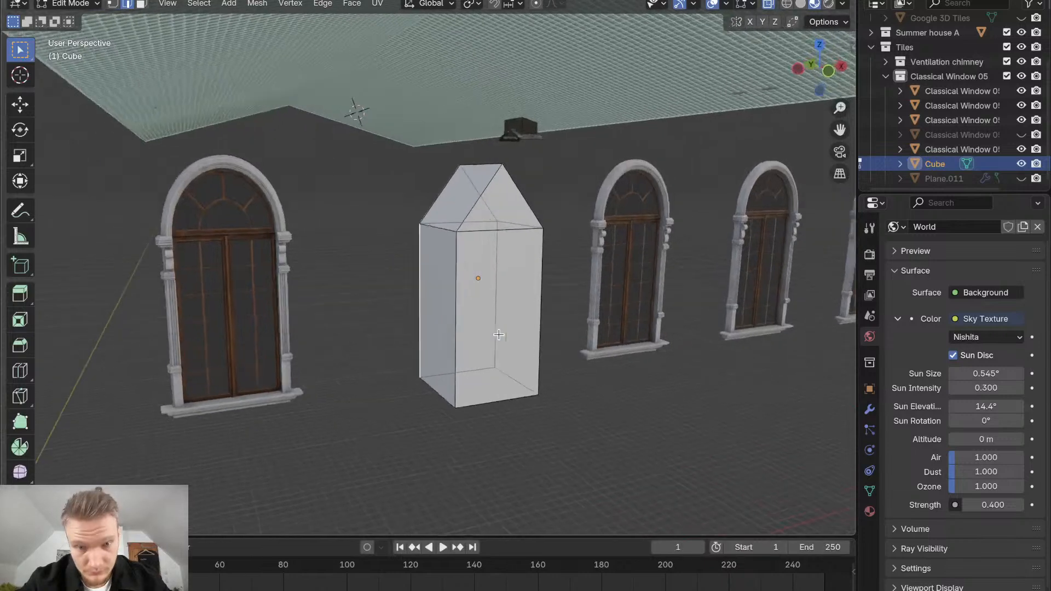
Try to round the block's gable into an arch by bevelling its ridge edge with 14 segments
scroll(377, 267, left, 3)
scroll(378, 267, up, 2)
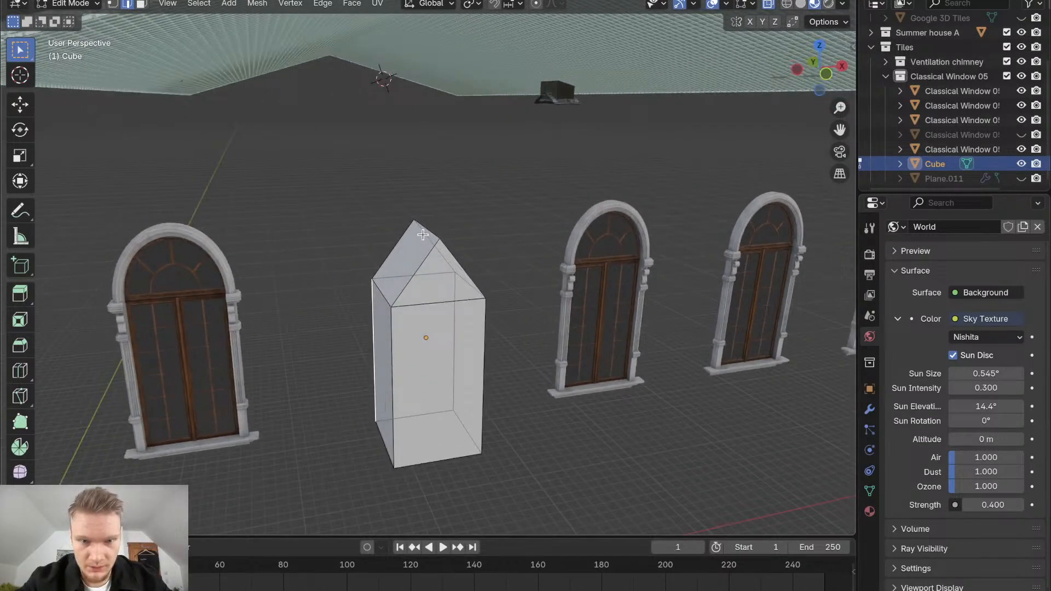
scroll(428, 232, up, 2)
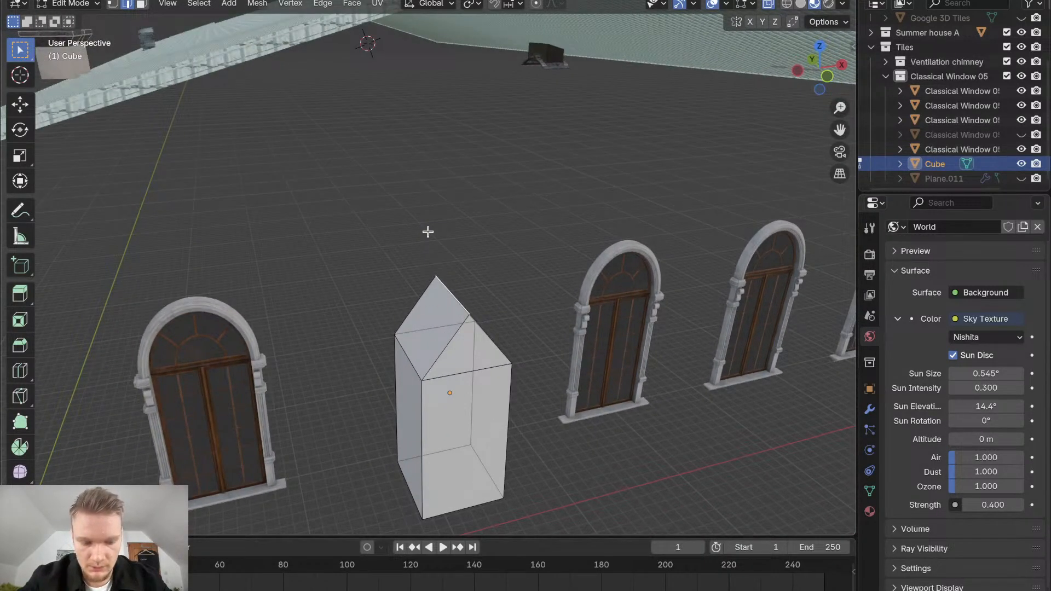
key(ctrl+b)
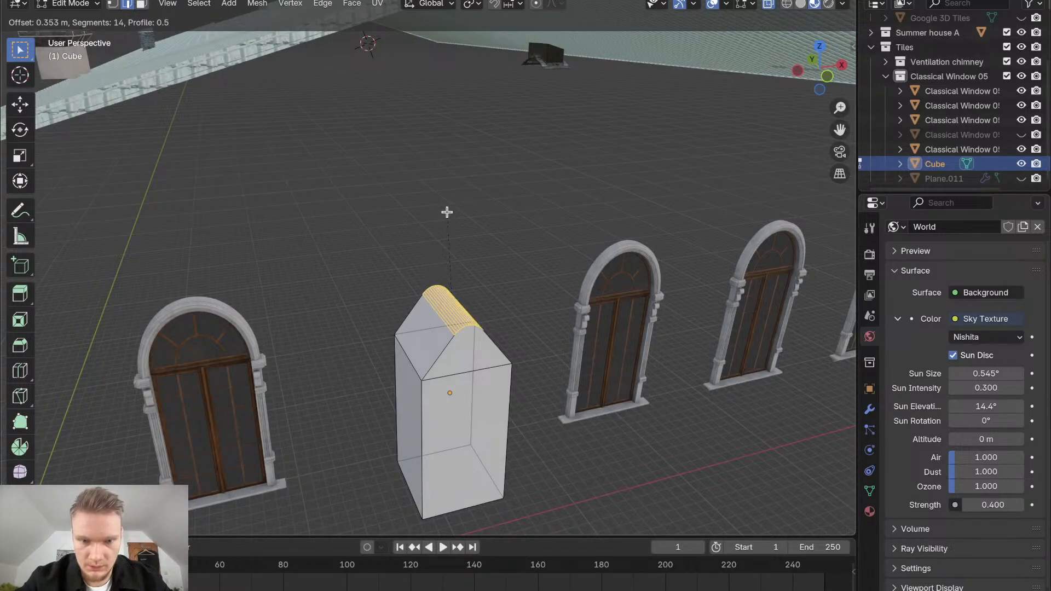
click(508, 146)
scroll(509, 145, down, 5)
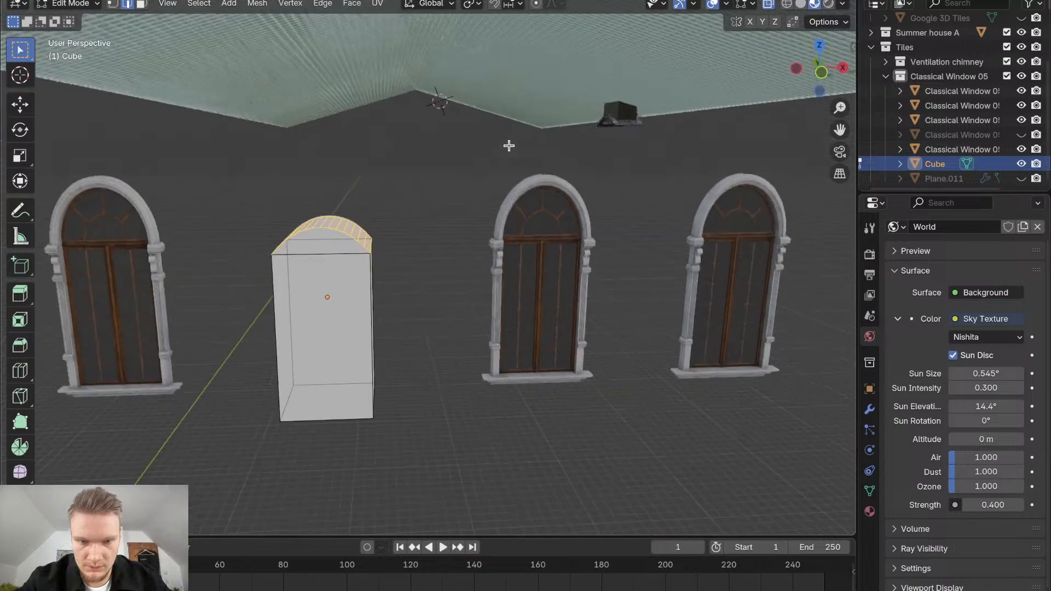
middle_drag(372, 230, 372, 230)
scroll(372, 230, up, 5)
scroll(372, 231, down, 5)
scroll(371, 231, up, 4)
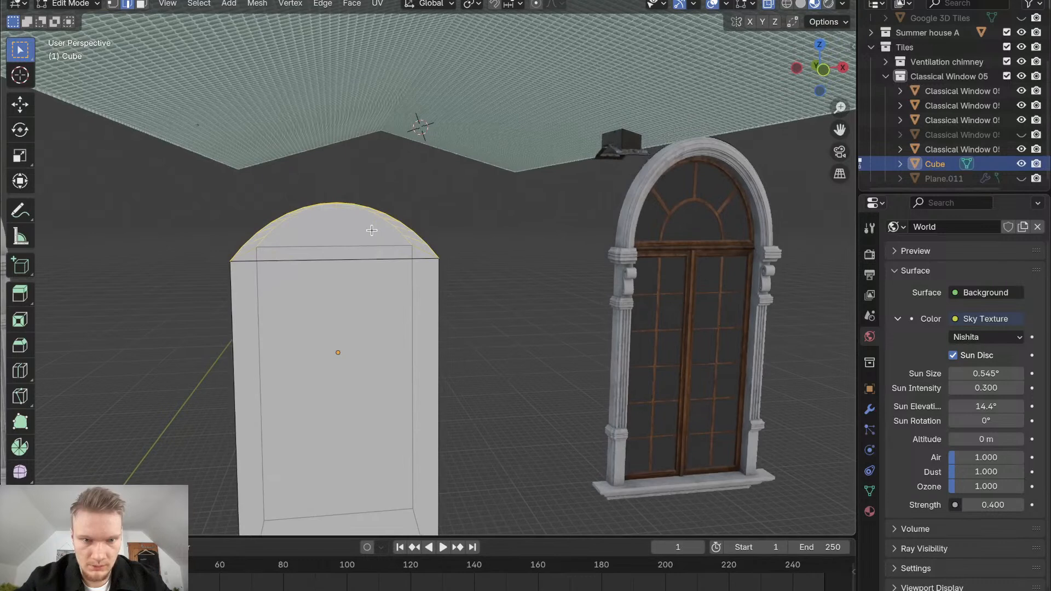
key(s)
key(z)
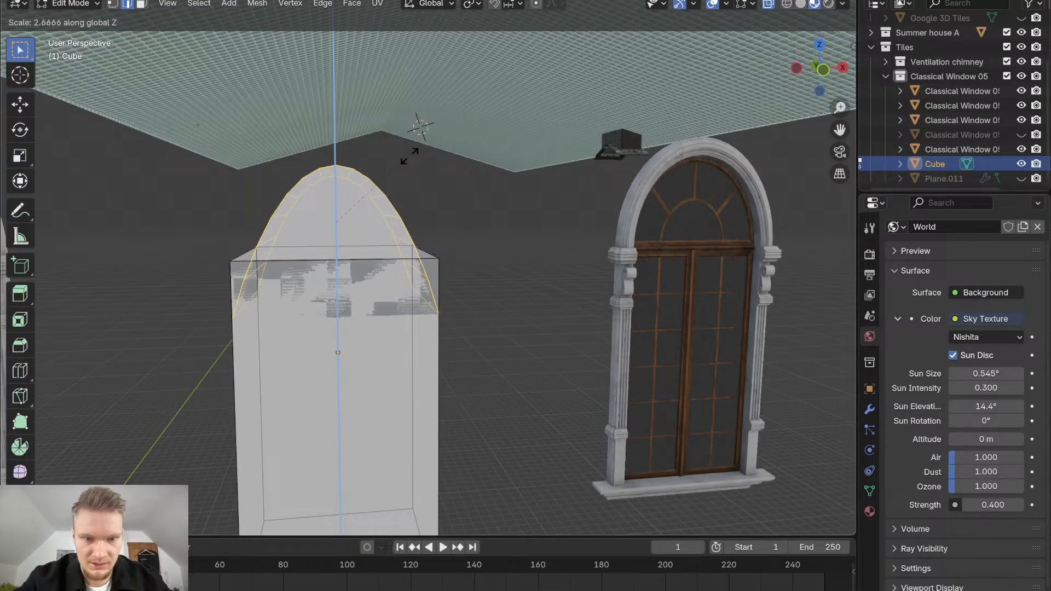
key(Escape)
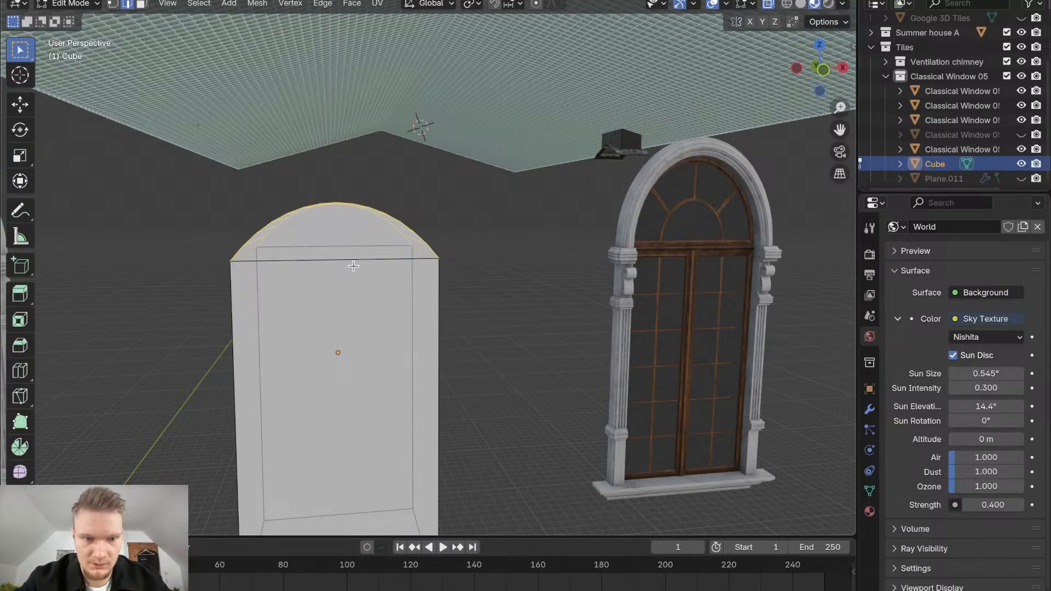
scroll(353, 266, down, 6)
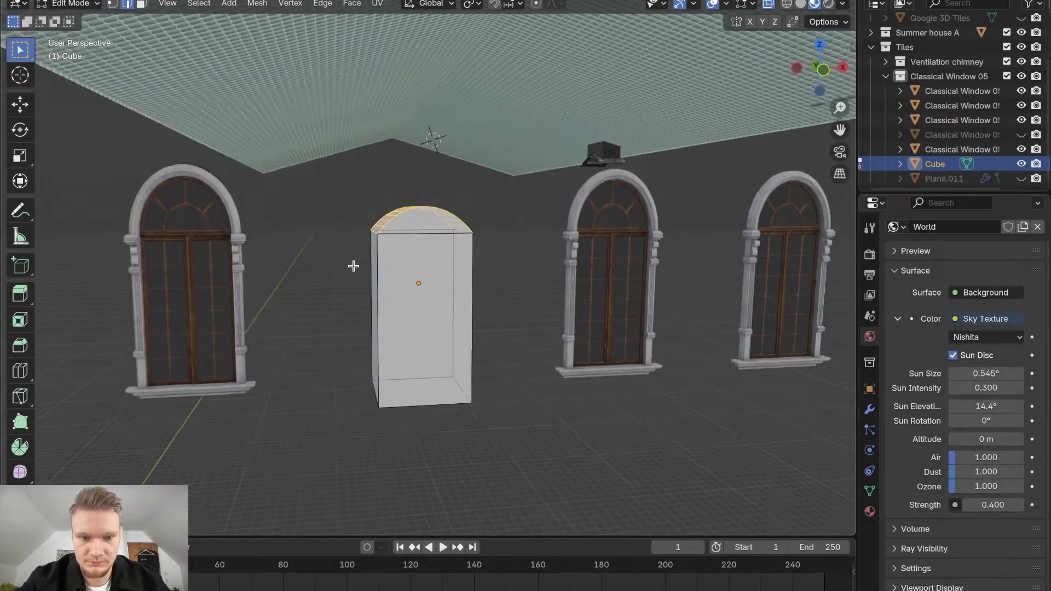
middle_drag(353, 266, 429, 348)
key(alt+a)
key(g)
key(z)
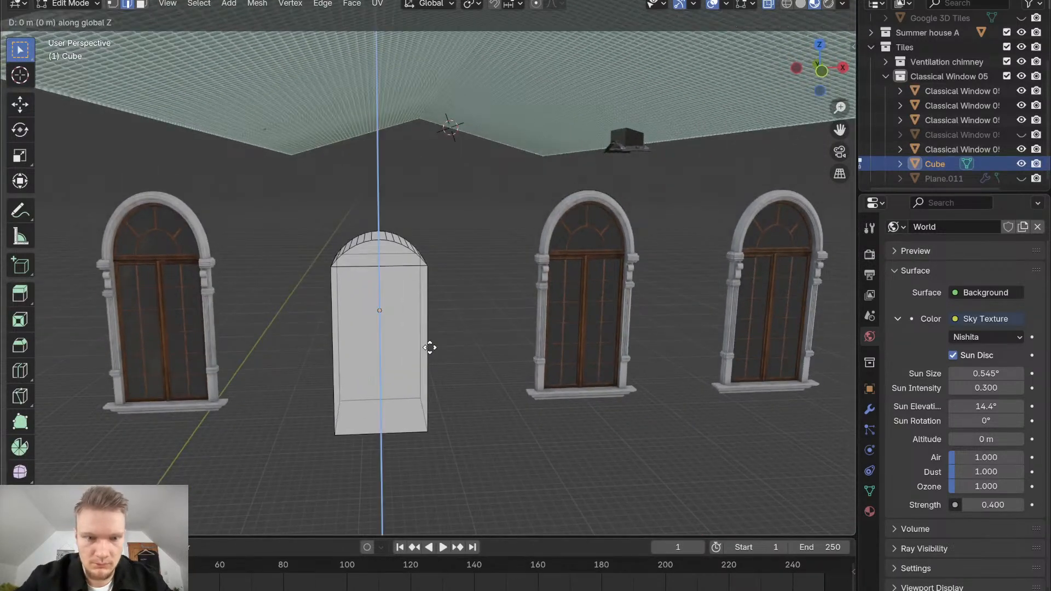
key(Escape)
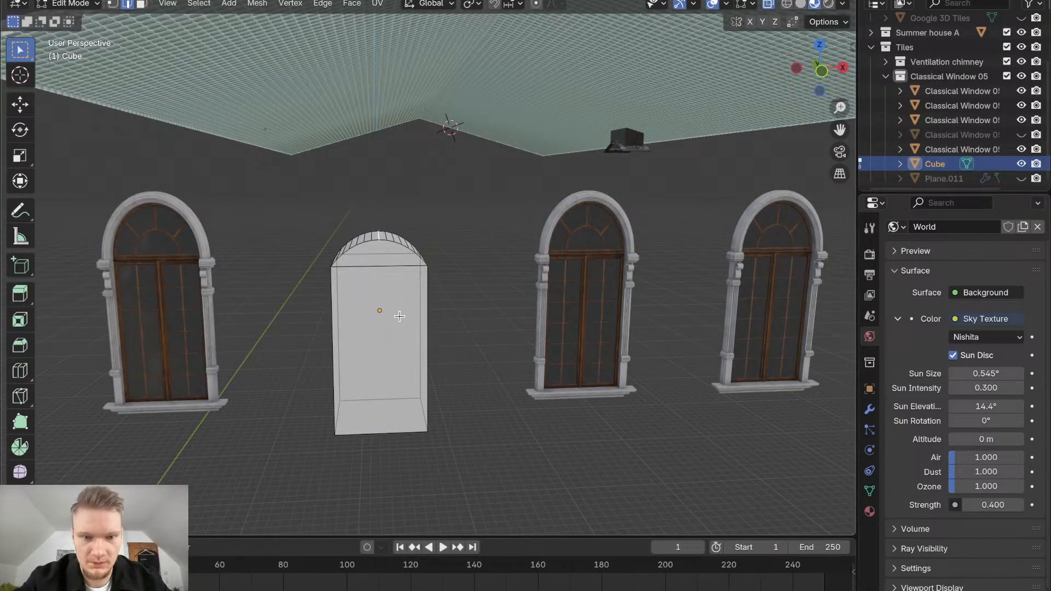
Examine the block's rounded top in front view and compare its profile with the neighbouring window arches
scroll(371, 301, up, 5)
shift+middle_drag(370, 301, 363, 260)
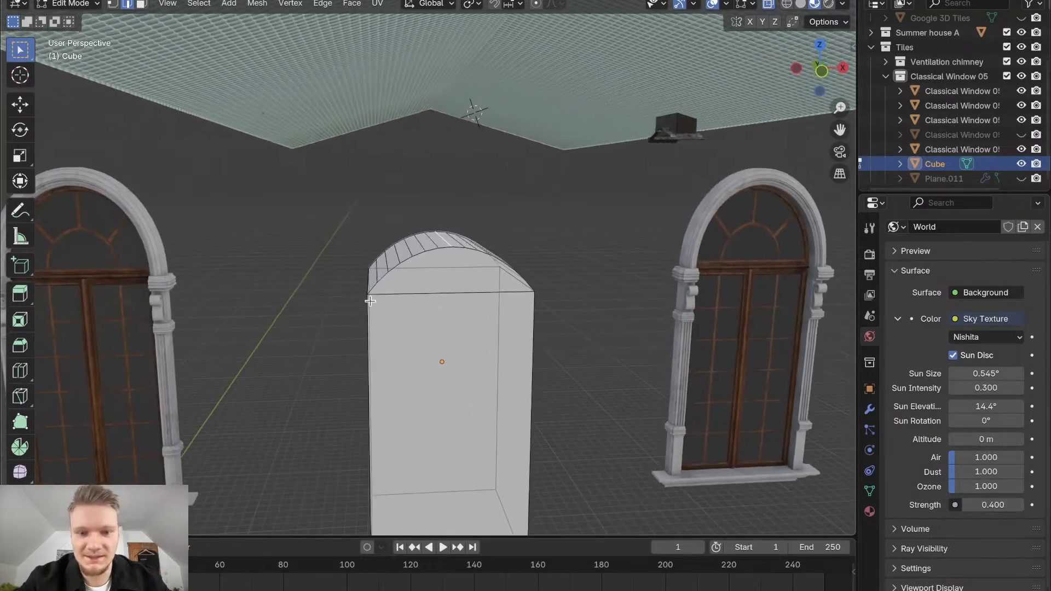
scroll(370, 302, up, 3)
scroll(370, 301, down, 4)
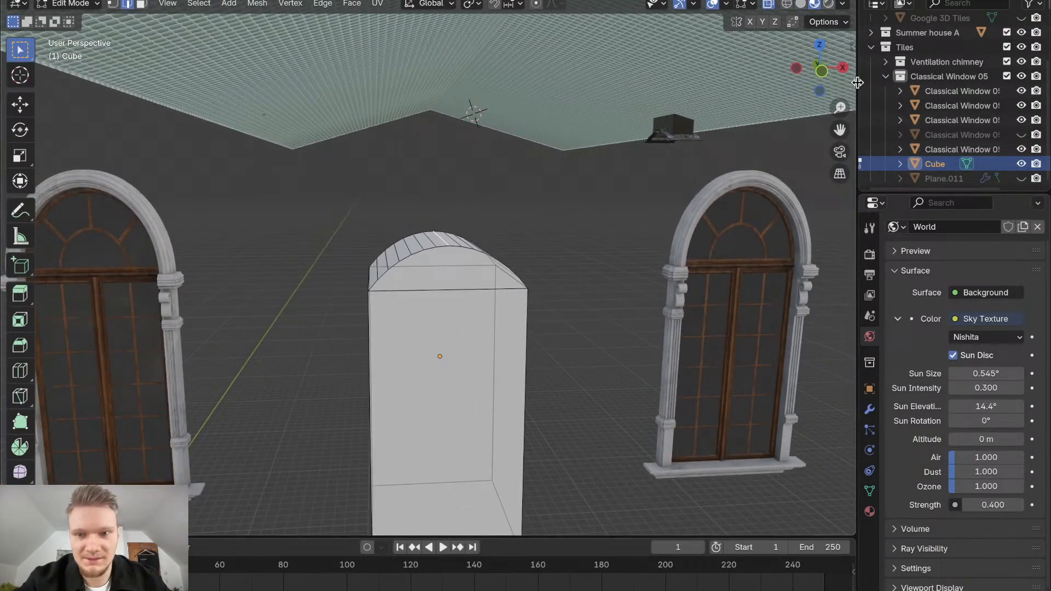
click(822, 70)
scroll(375, 248, up, 4)
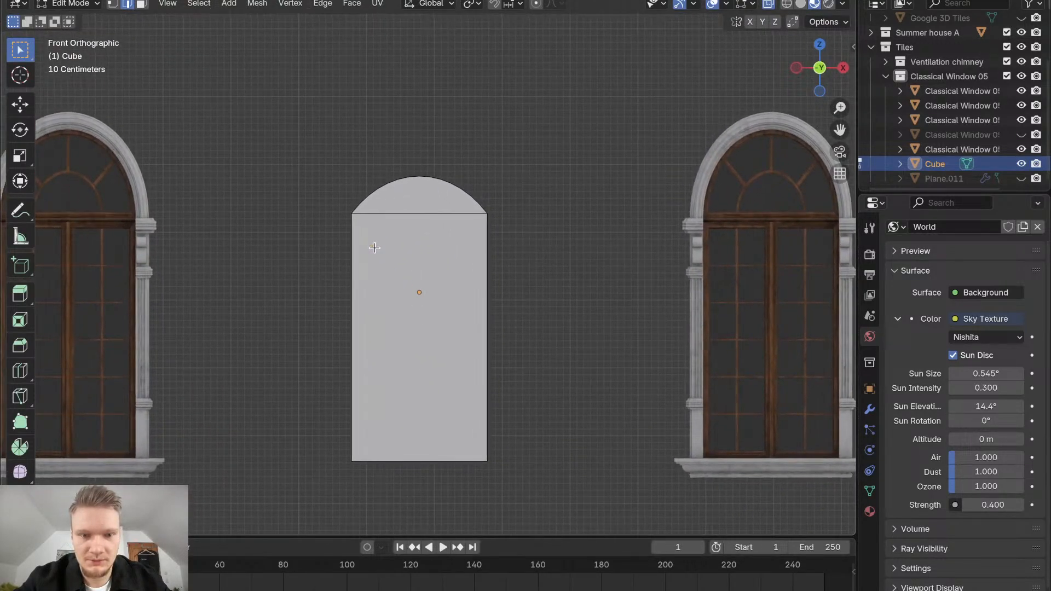
mouse_move(375, 248)
middle_down()
mouse_move(369, 241)
mouse_move(378, 245)
middle_up()
scroll(374, 249, down, 4)
scroll(375, 248, down, 4)
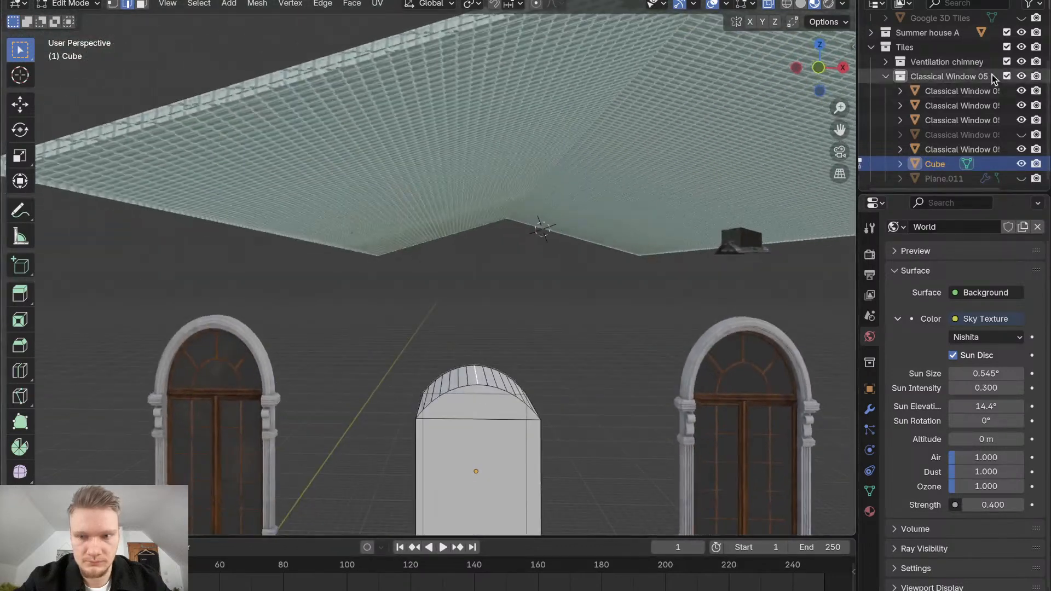
click(820, 70)
scroll(506, 393, up, 5)
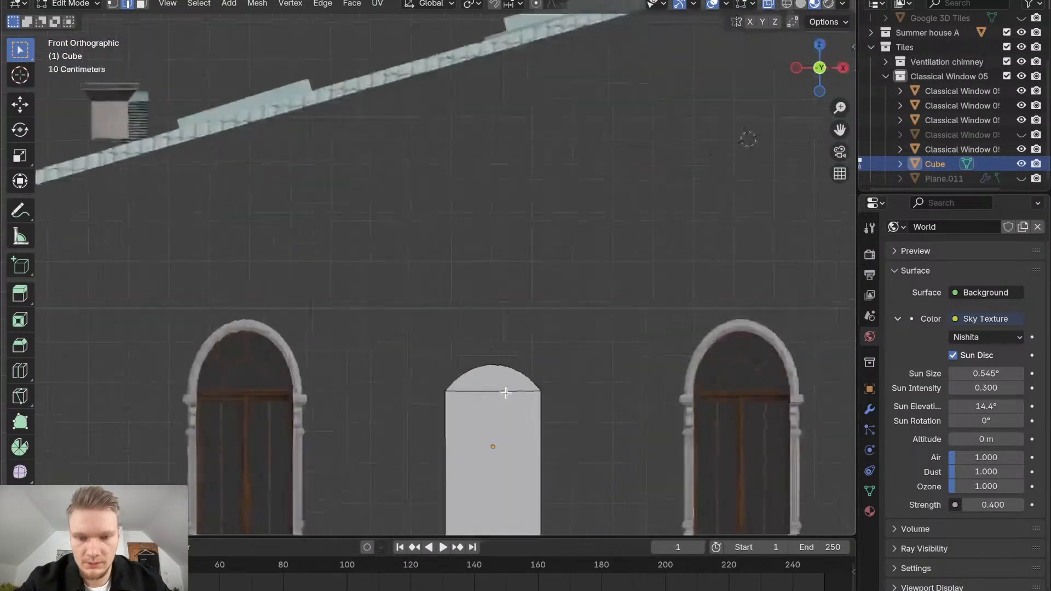
scroll(506, 393, up, 1)
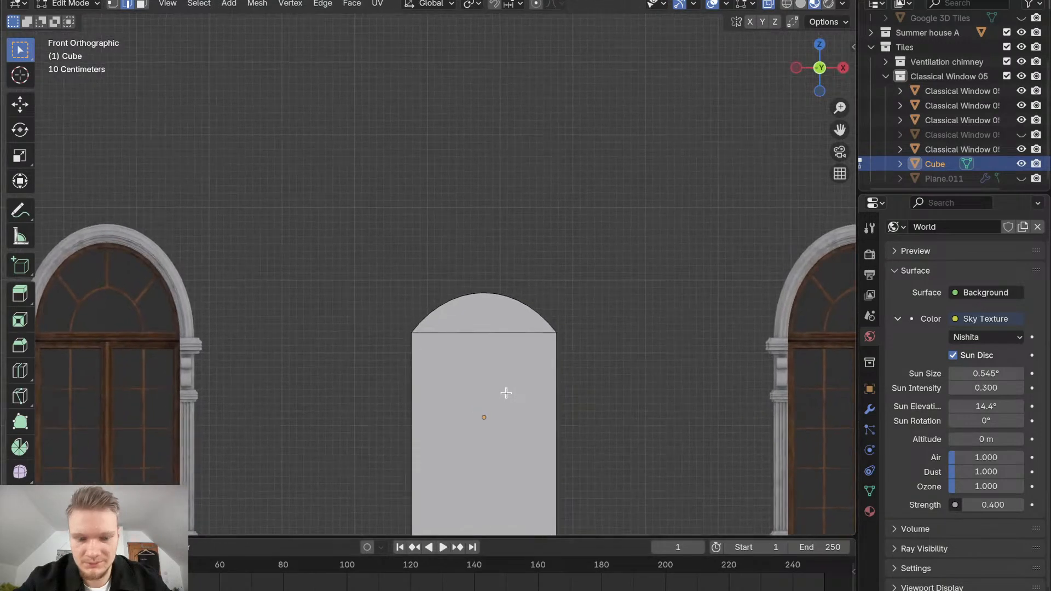
Undo the bevel on the block's ridge edge
key(ctrl+z)
key(ctrl+z)
key(ctrl+z)
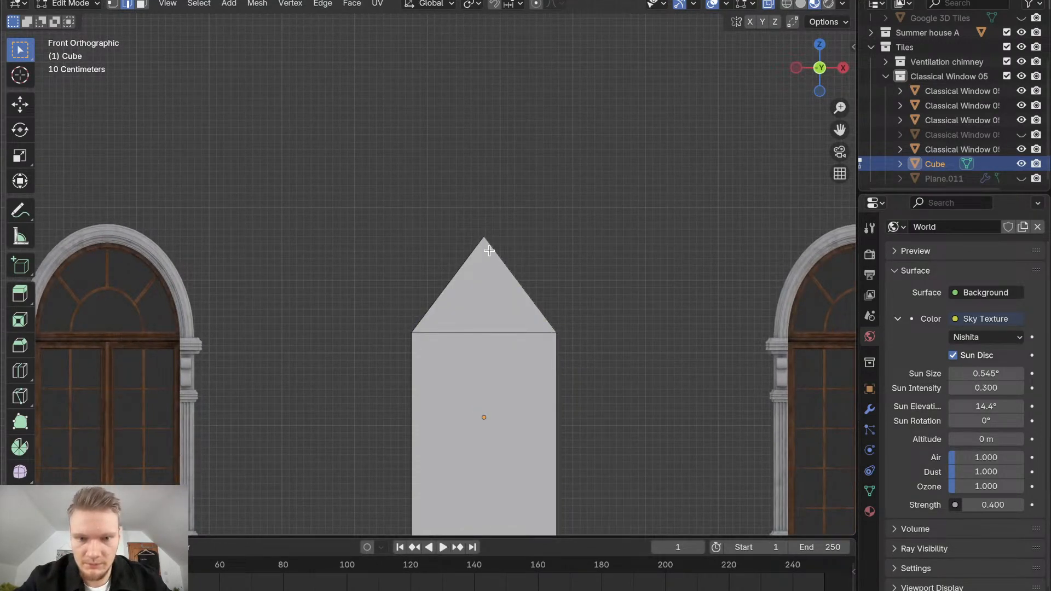
middle_drag(467, 348, 469, 356)
scroll(467, 349, down, 5)
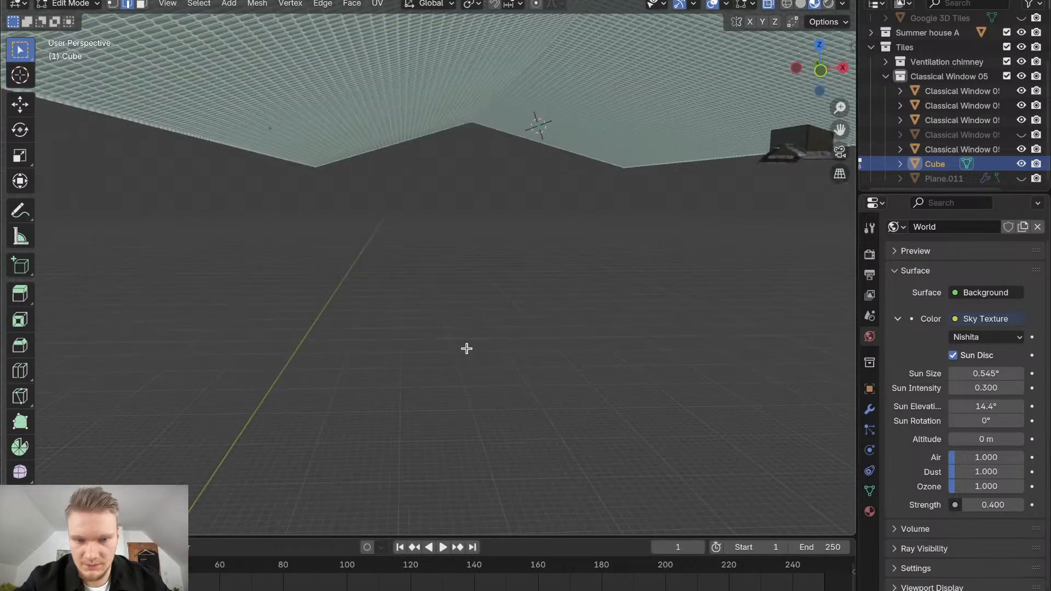
scroll(466, 349, down, 3)
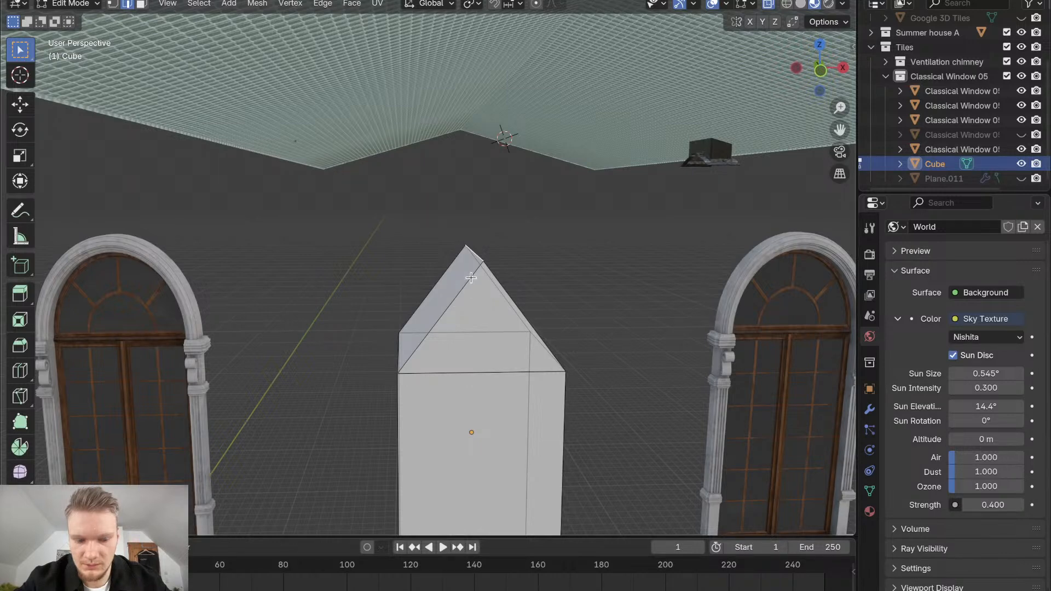
key(ctrl+b)
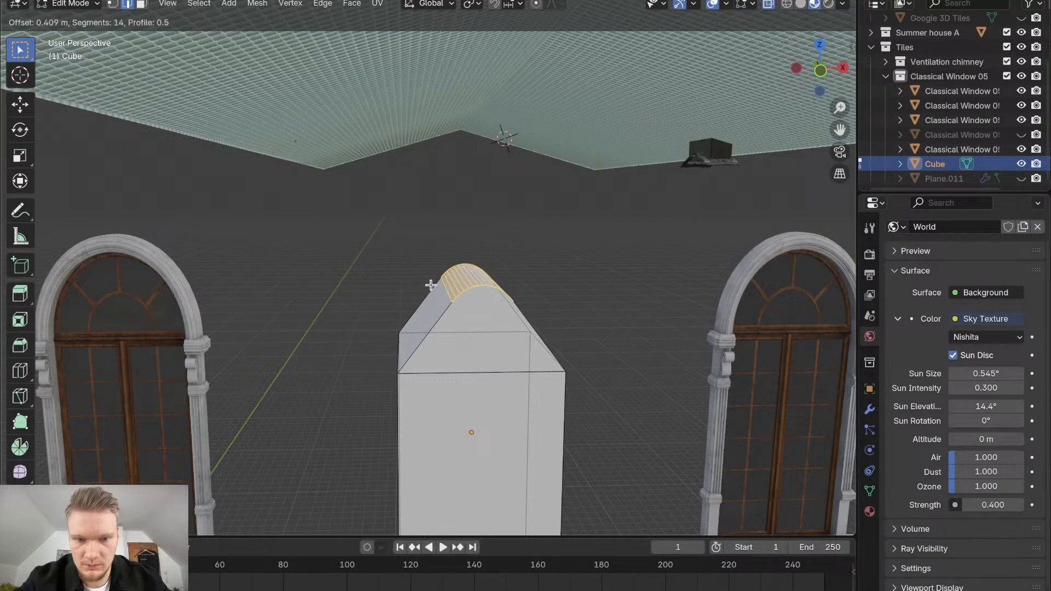
scroll(431, 284, down, 6)
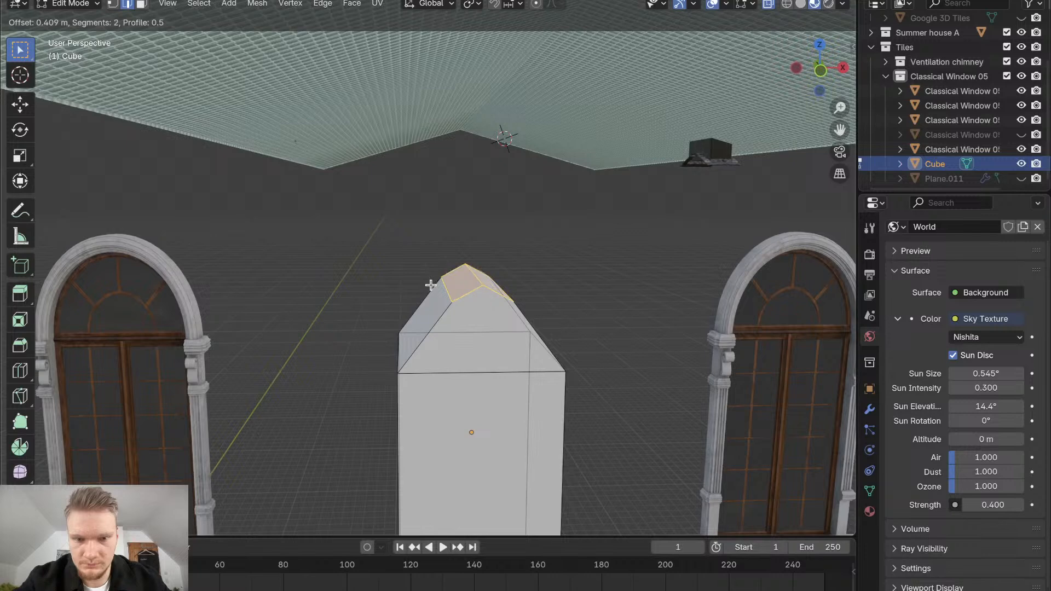
right_click(431, 284)
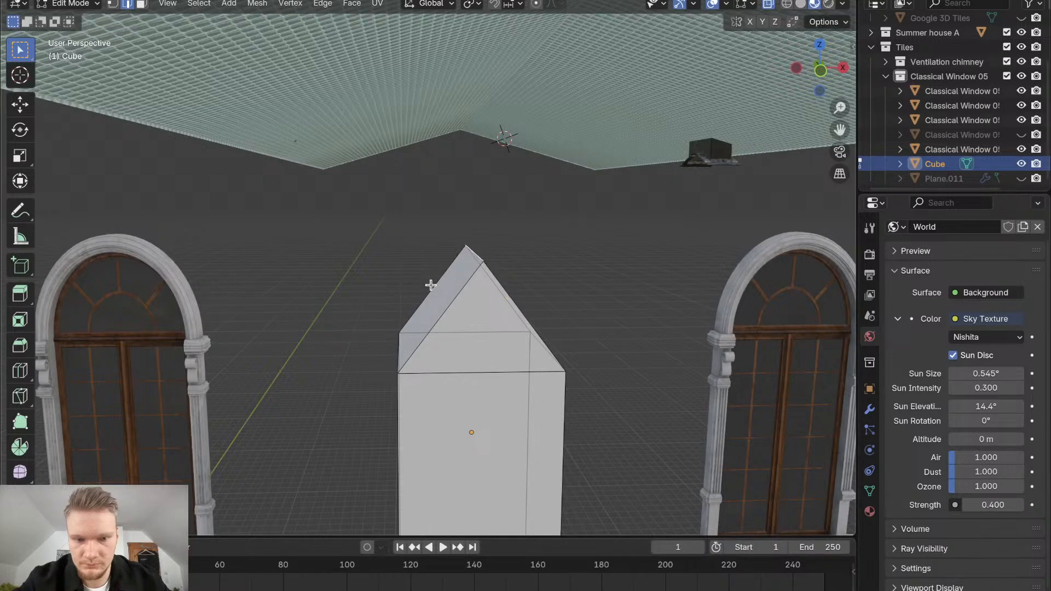
Delete the gable's ridge vertices from the top of the block
middle_drag(508, 290, 508, 290)
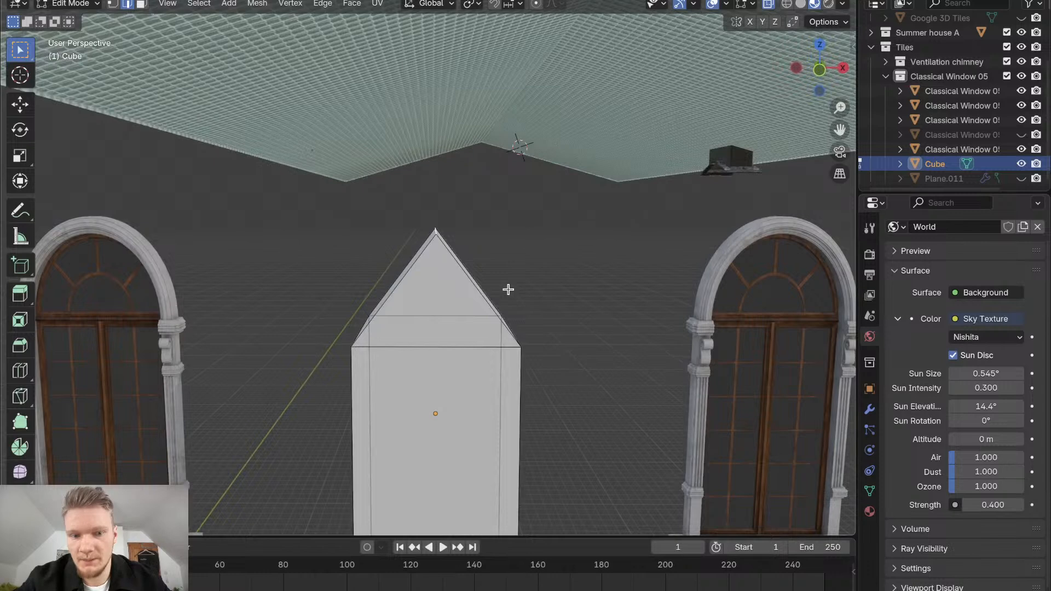
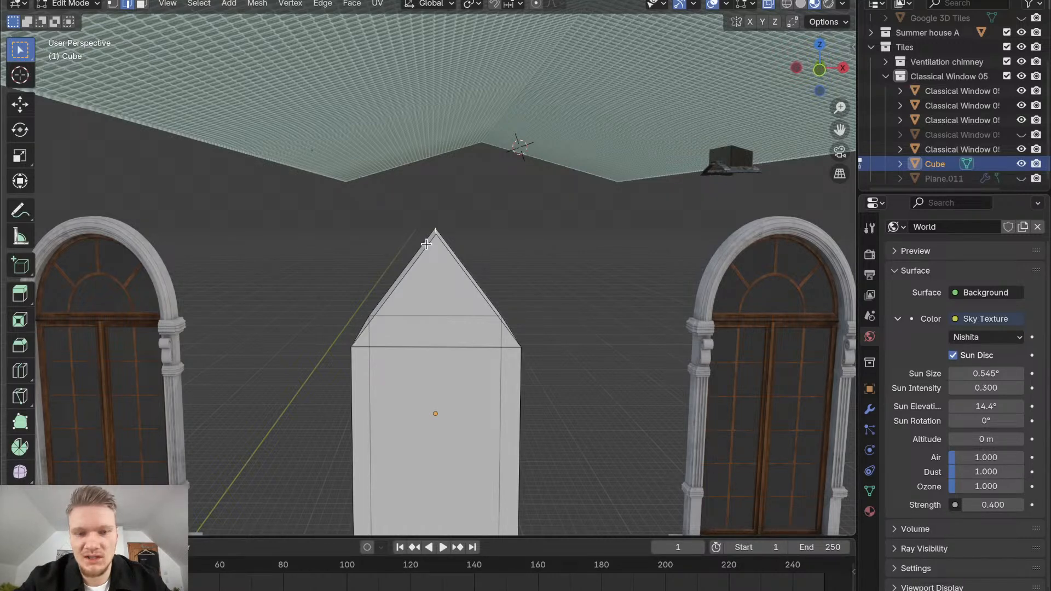
mouse_move(427, 245)
middle_down()
mouse_move(424, 225)
mouse_move(433, 246)
middle_up()
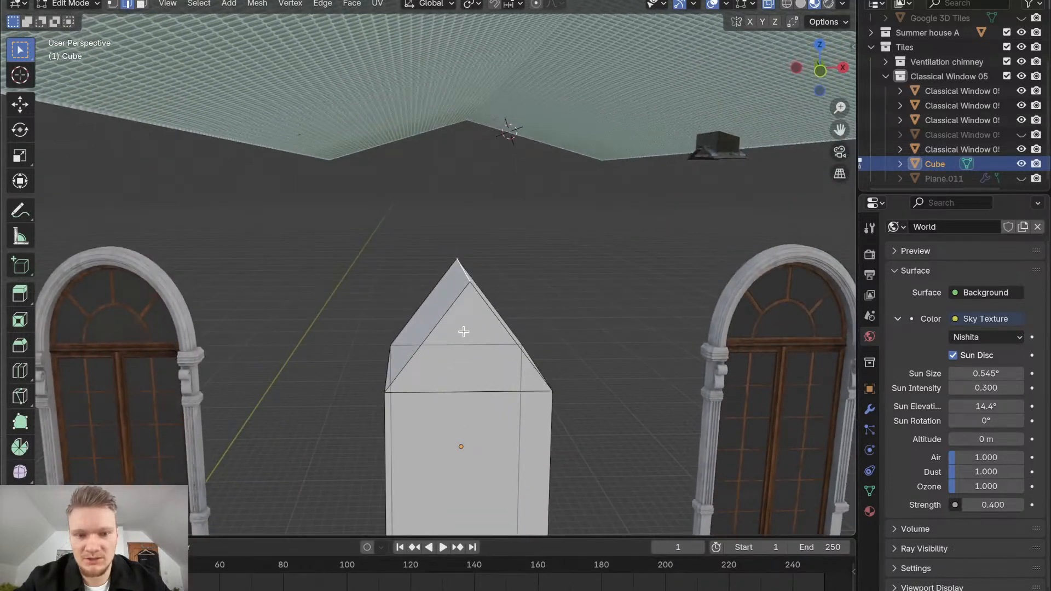
middle_drag(467, 297, 435, 198)
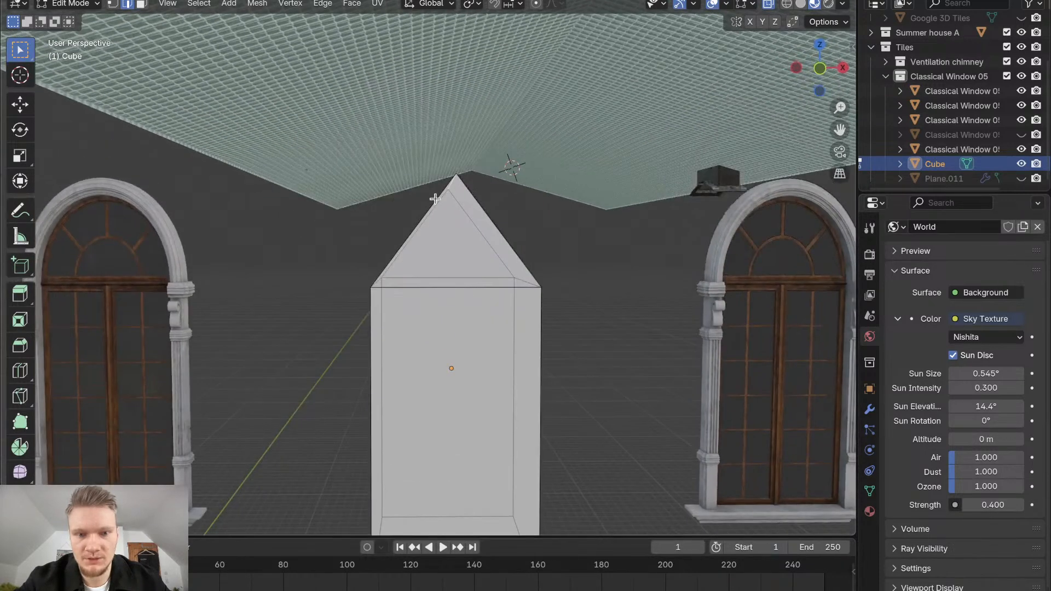
drag(420, 188, 494, 198)
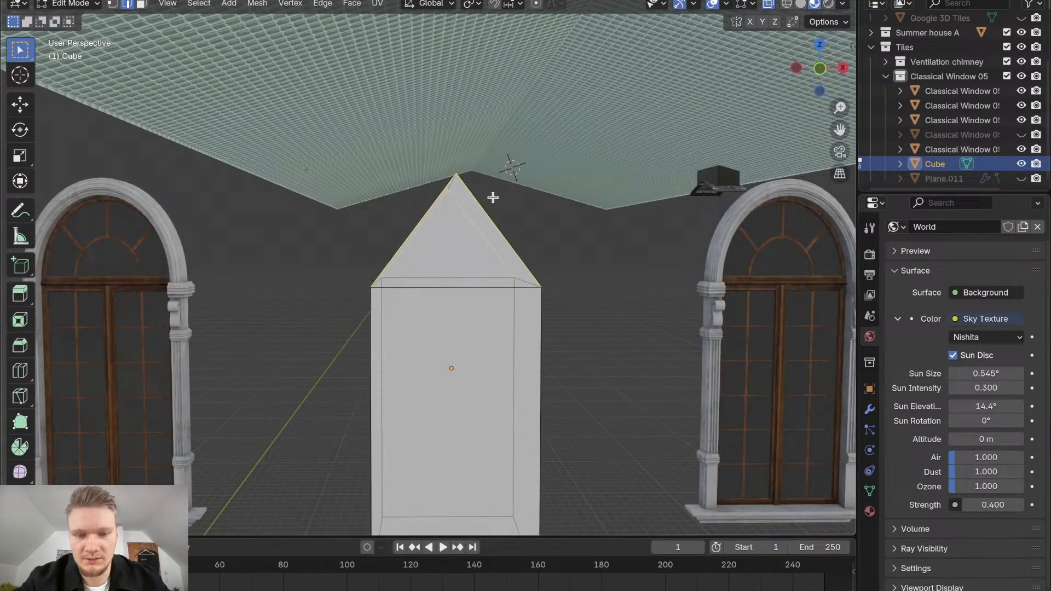
key(x)
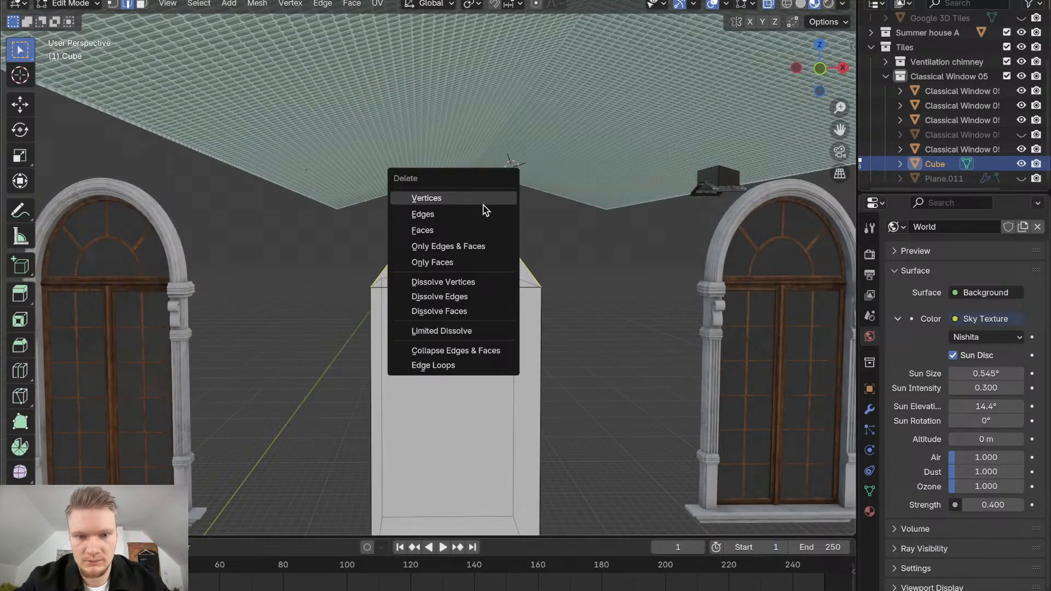
click(482, 198)
Select the open boundary loop at the top of the block and fill it with a flat face
middle_drag(451, 269, 443, 275)
key(x)
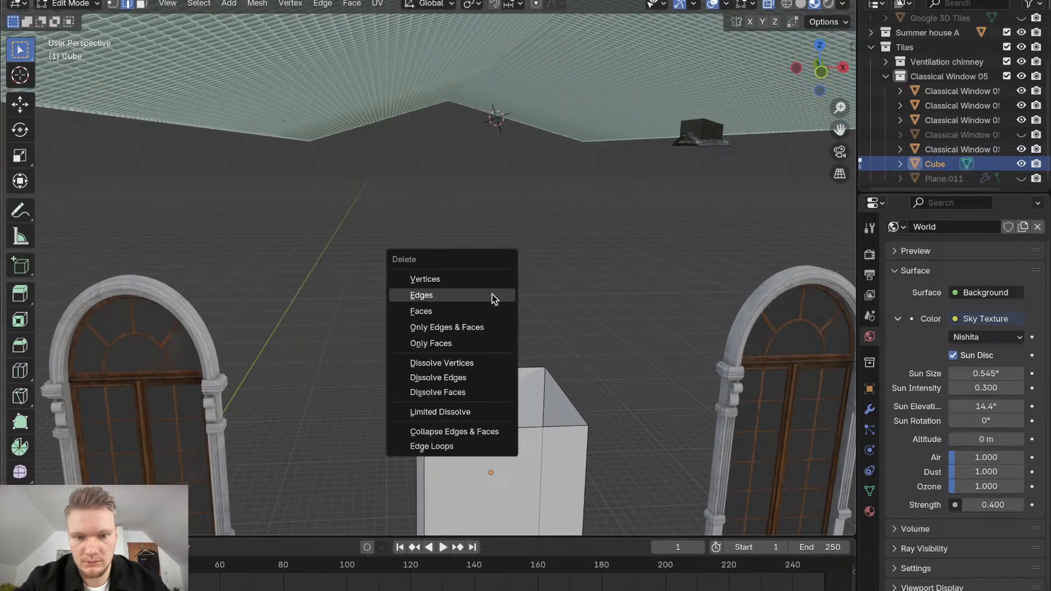
click(493, 297)
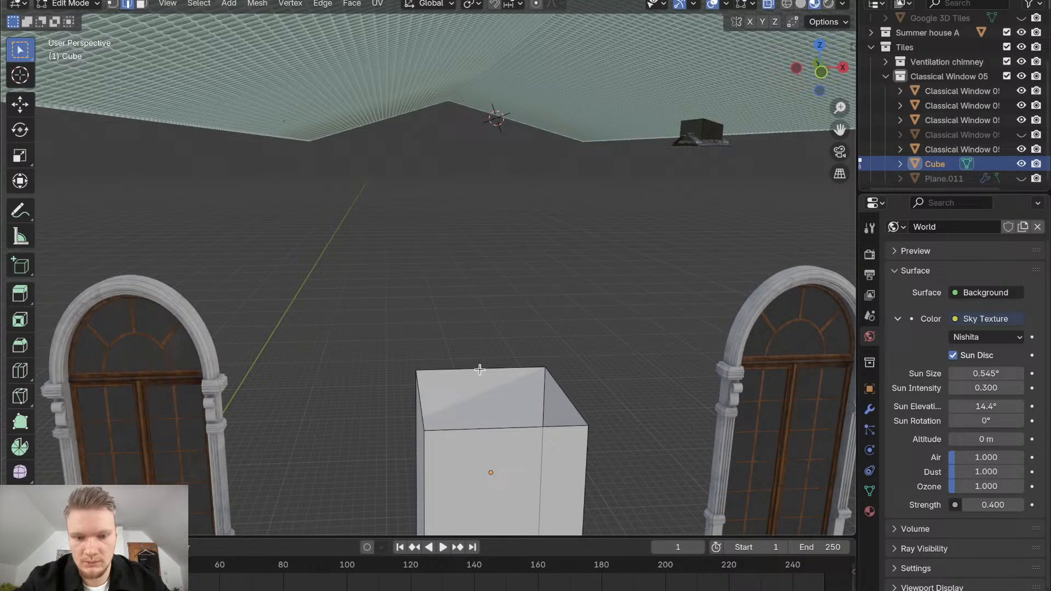
alt+click(480, 369)
key(f)
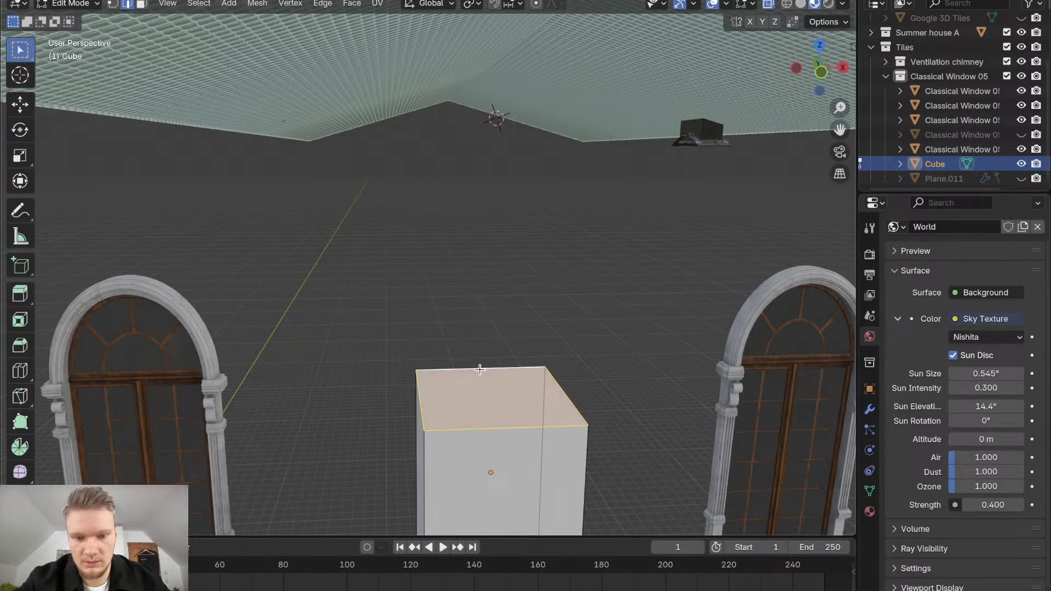
middle_drag(479, 370, 480, 370)
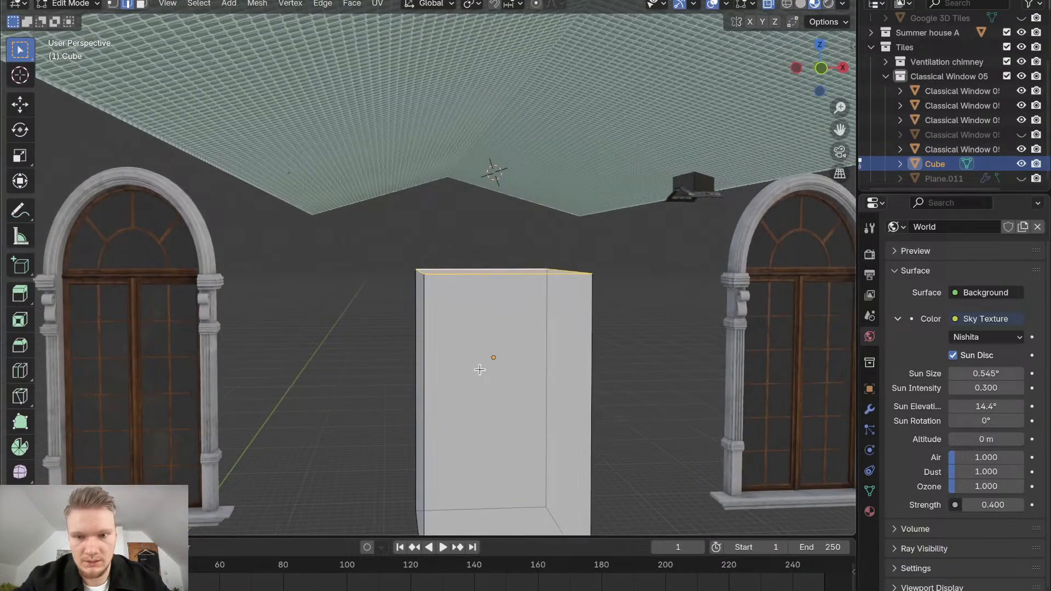
Extrude the block's new top face straight upward toward the height of the window arches
click(822, 75)
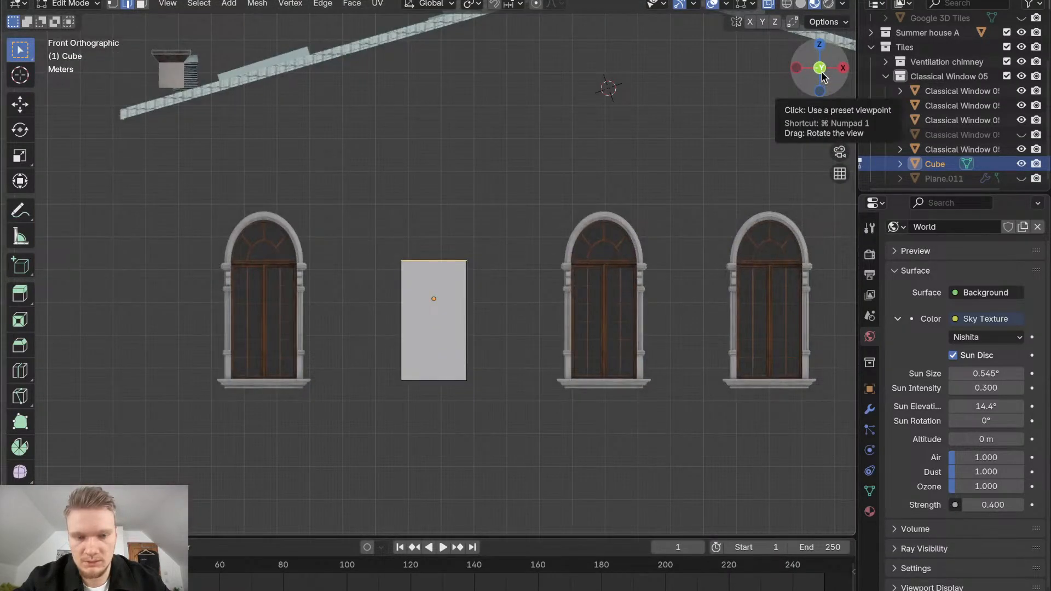
middle_drag(648, 187, 648, 188)
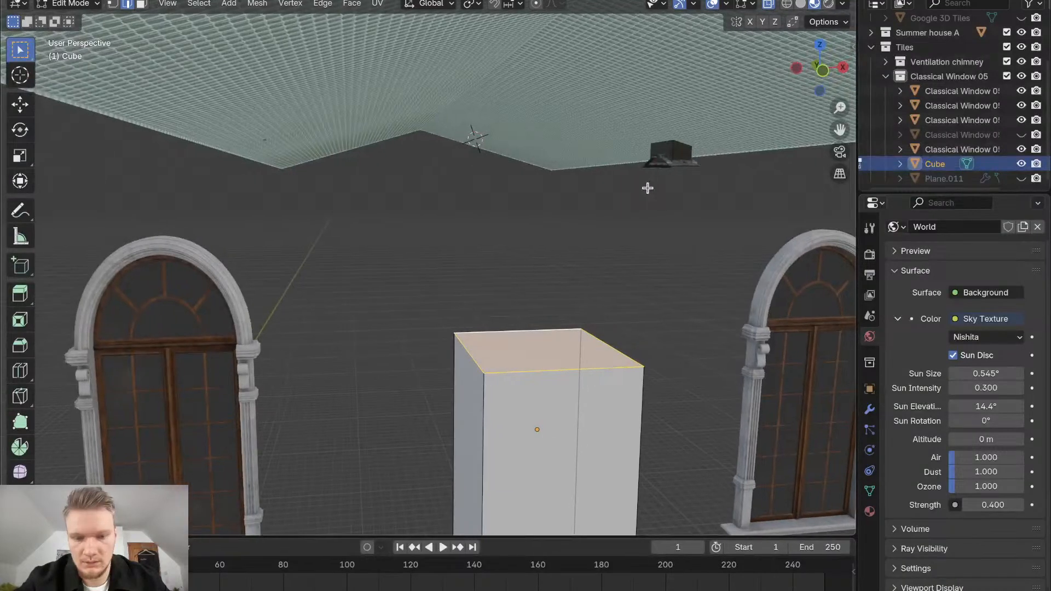
key(e)
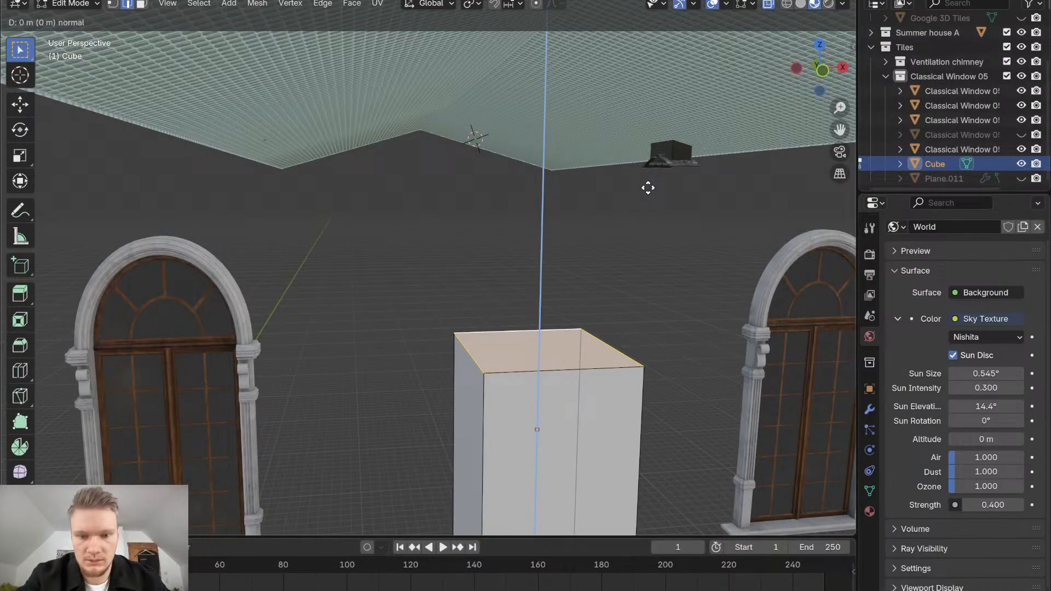
click(653, 92)
middle_drag(612, 230, 590, 218)
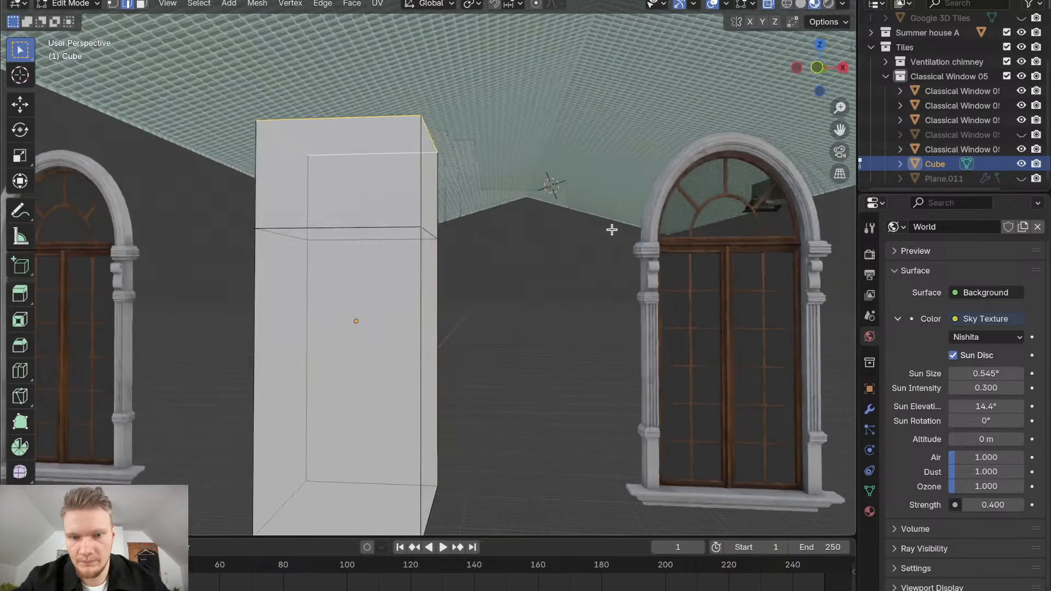
In front view, raise the block's top face along Z until it is level with the tops of the window arches
click(816, 68)
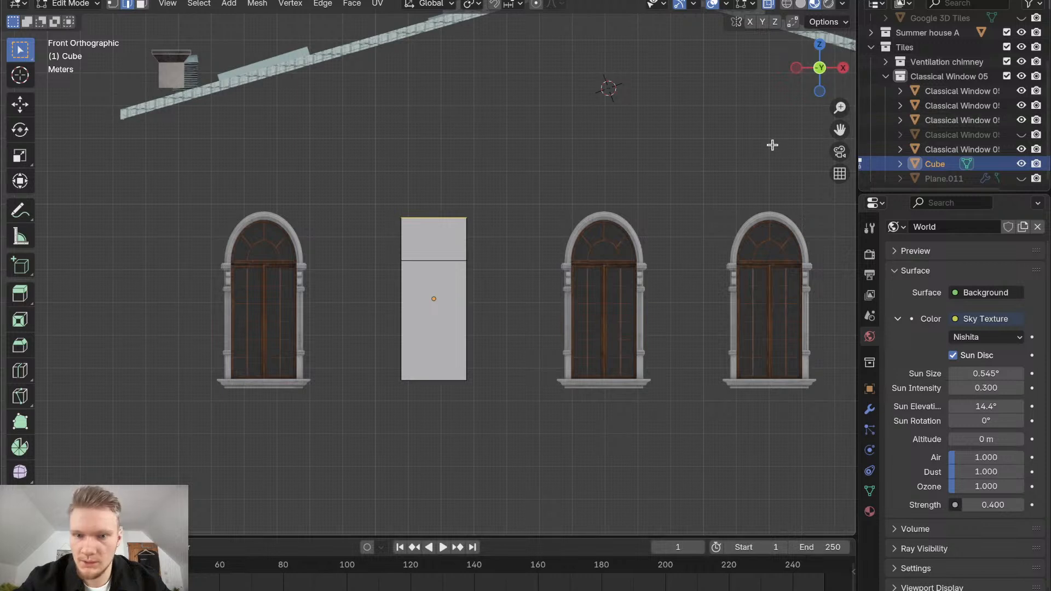
key(g)
key(z)
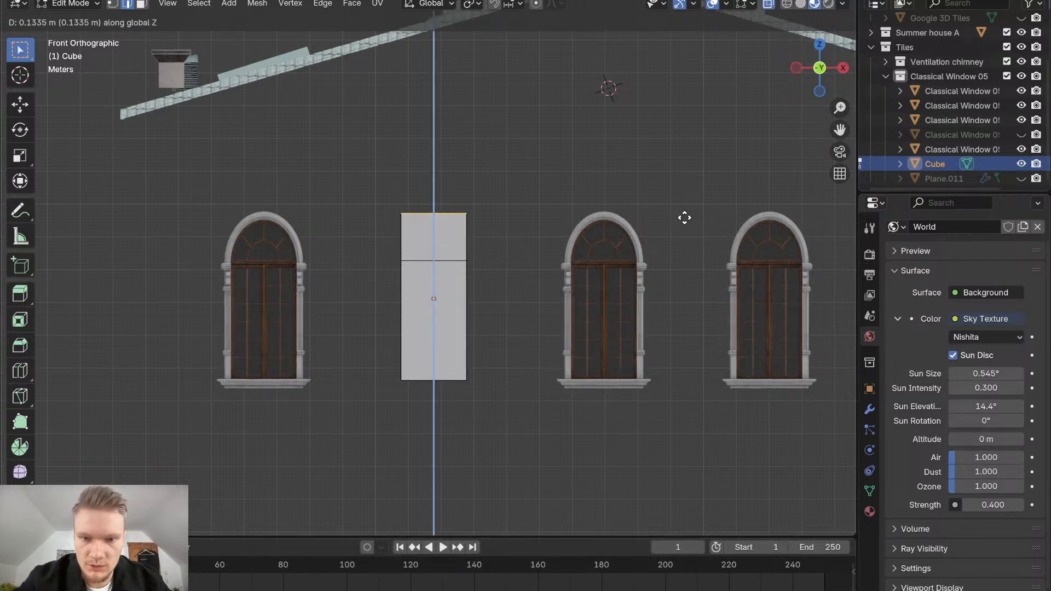
click(685, 217)
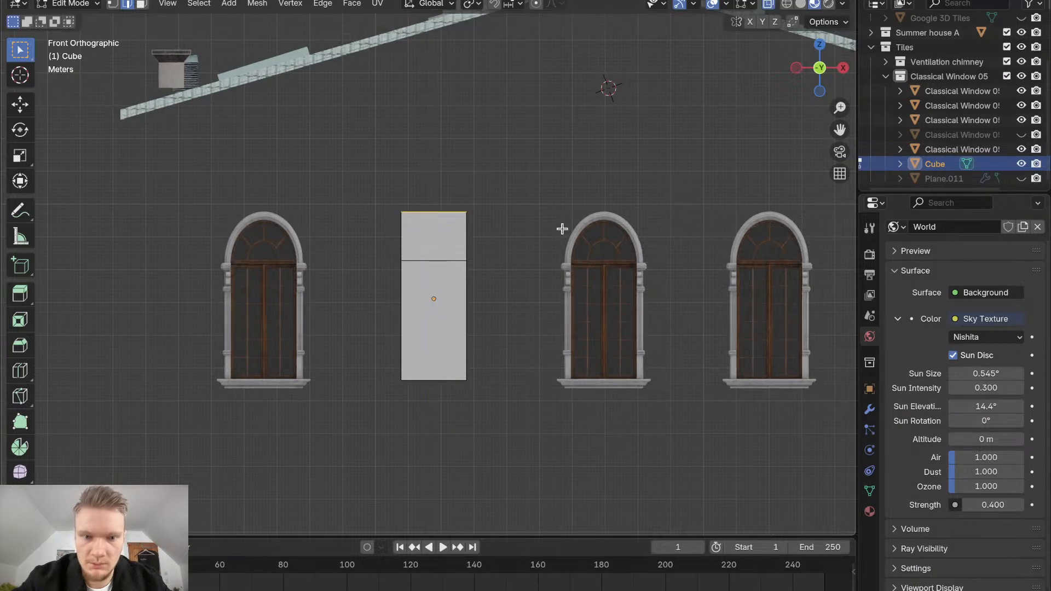
Try to round the block's top by bevelling all four top edges, varying the width and reducing the segments to 6
mouse_move(446, 241)
middle_down()
mouse_move(448, 250)
mouse_move(446, 237)
middle_up()
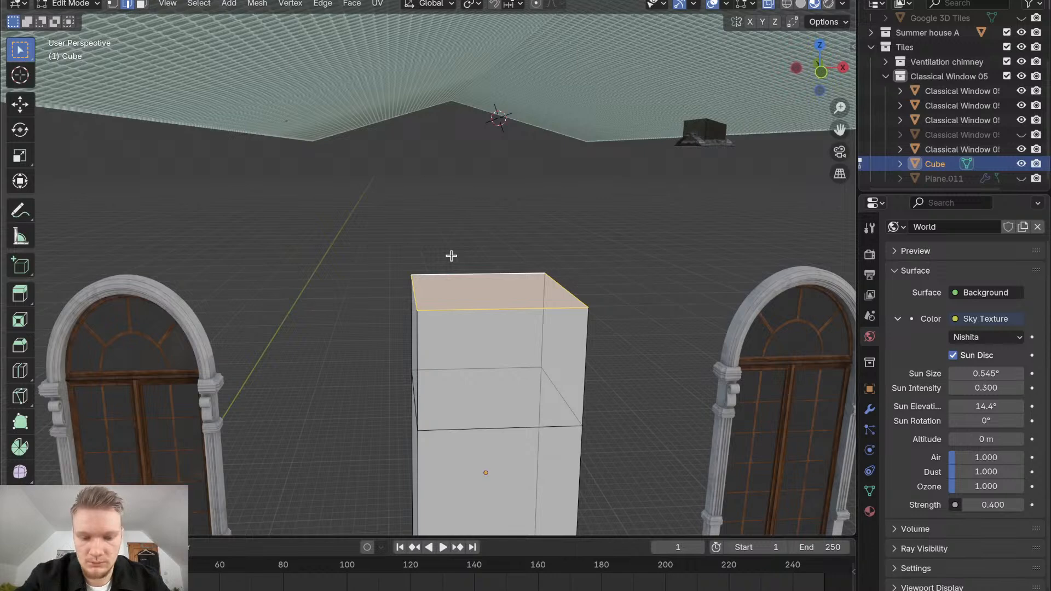
key(ctrl+b)
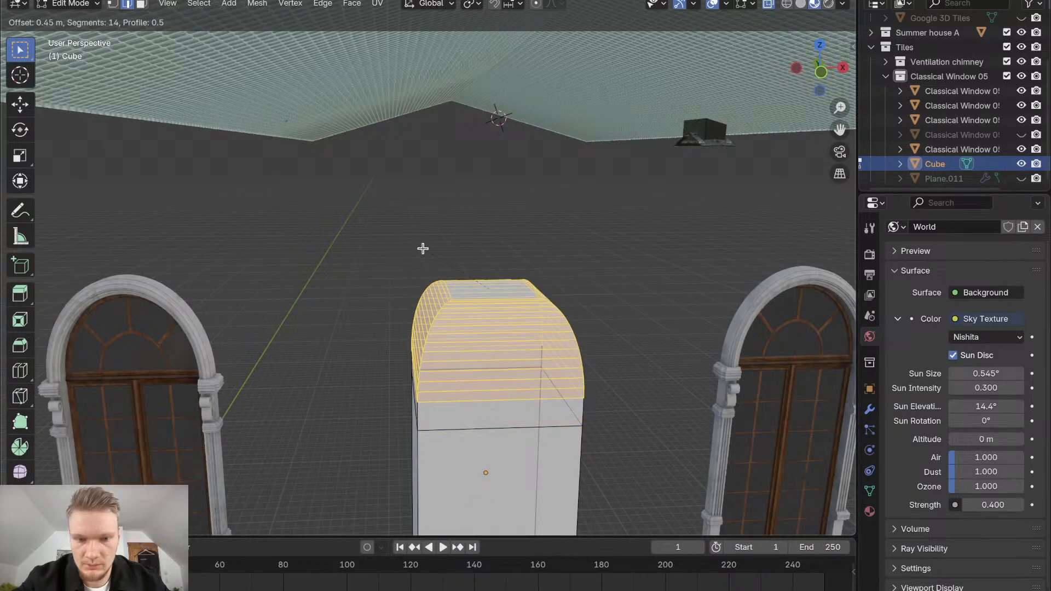
scroll(421, 246, down, 2)
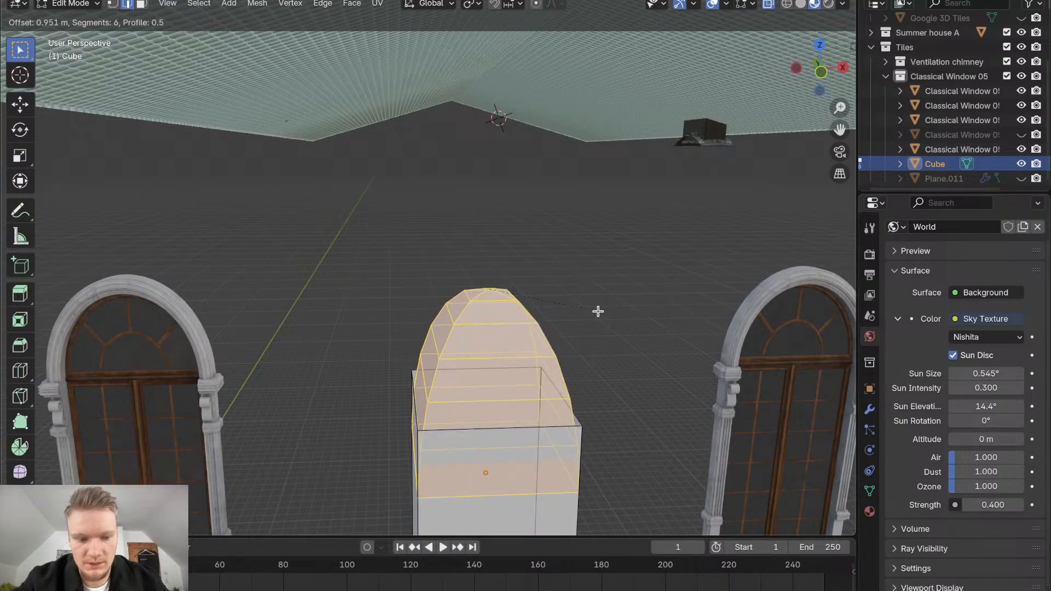
key(Escape)
Merge all of the block's vertices by distance, adjusting the merge distance
middle_drag(502, 381, 297, 79)
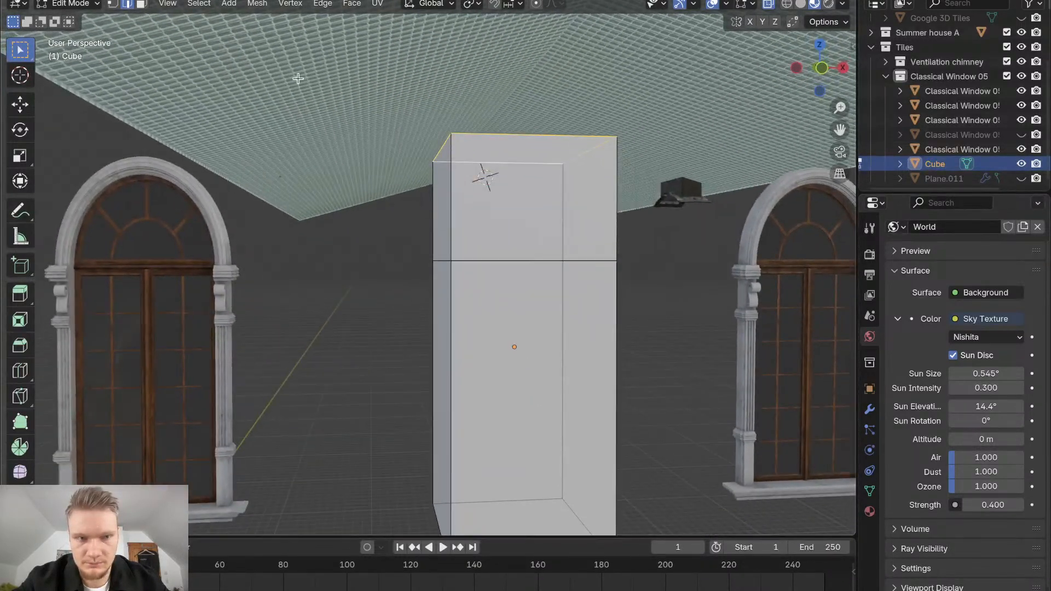
click(116, 5)
click(452, 260)
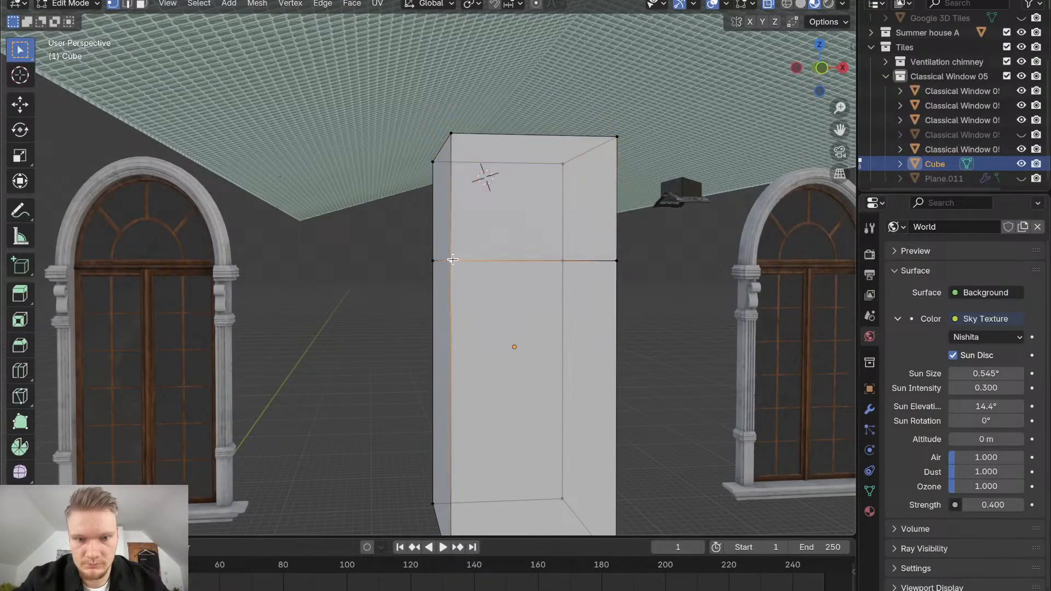
key(a)
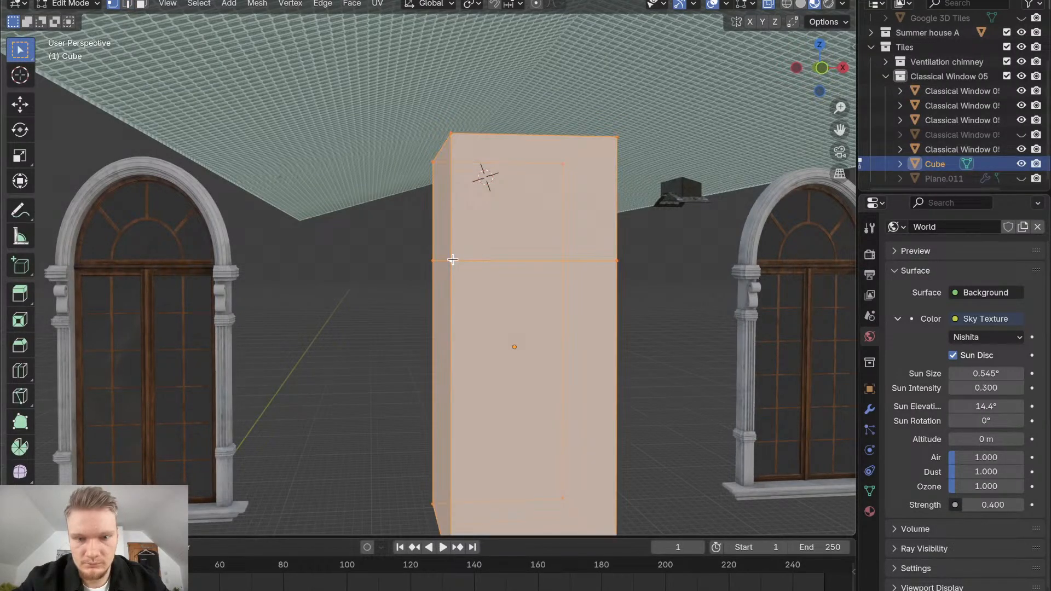
key(m)
click(416, 340)
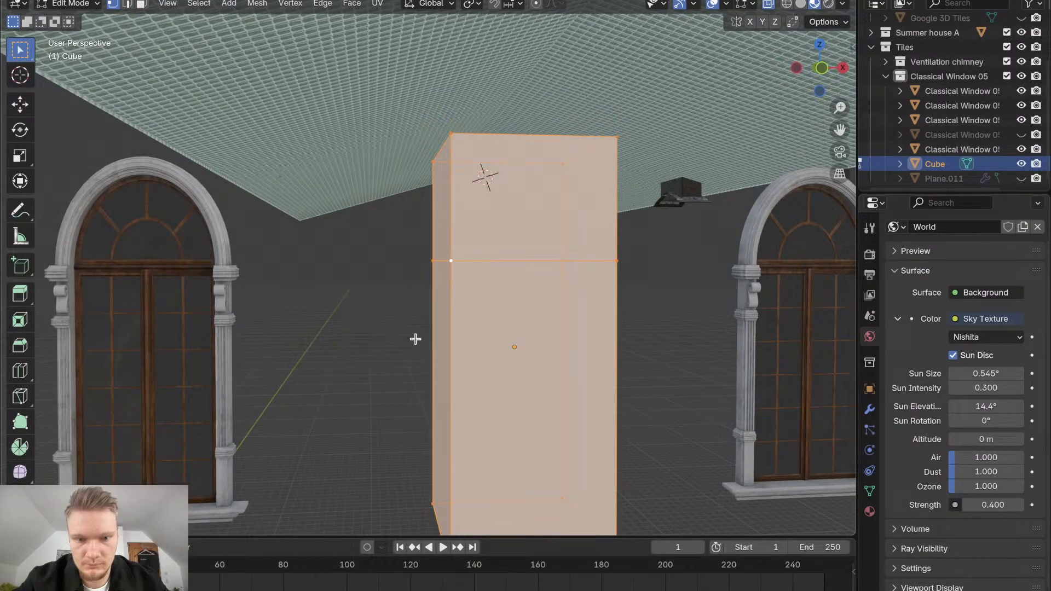
click(91, 524)
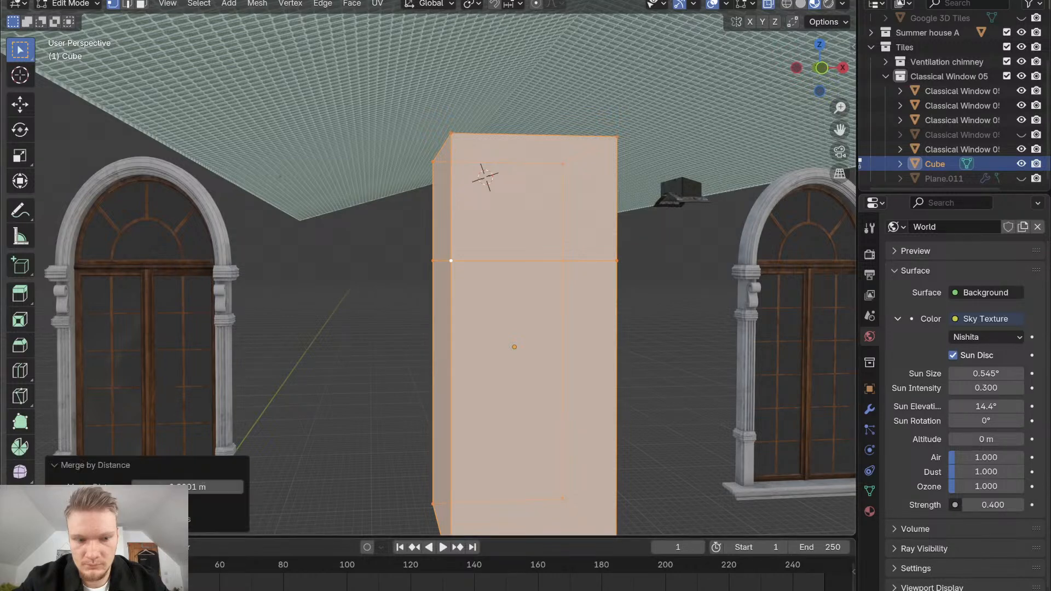
drag(203, 490, 225, 490)
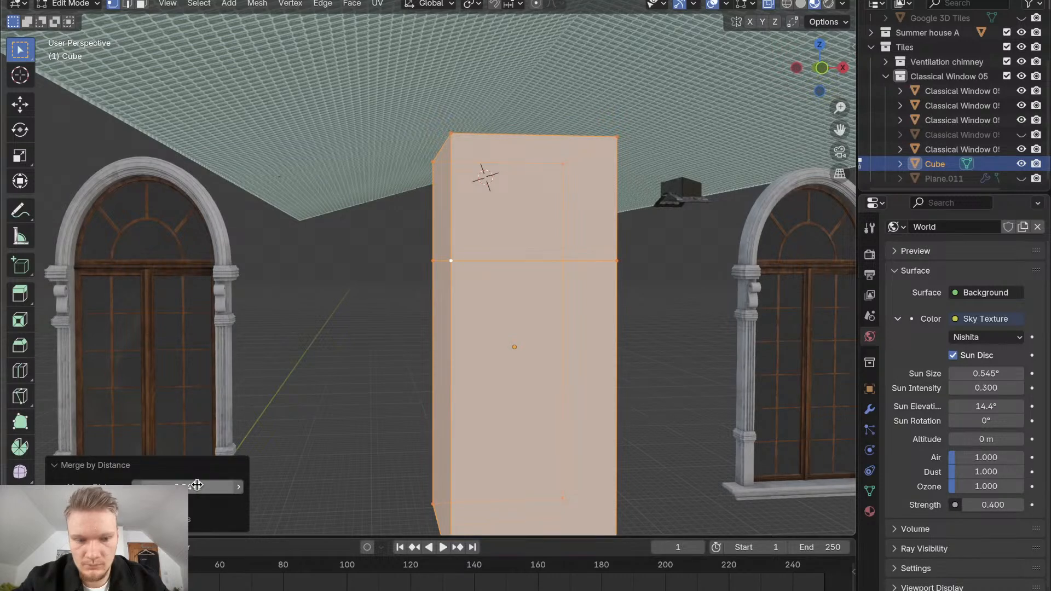
click(326, 383)
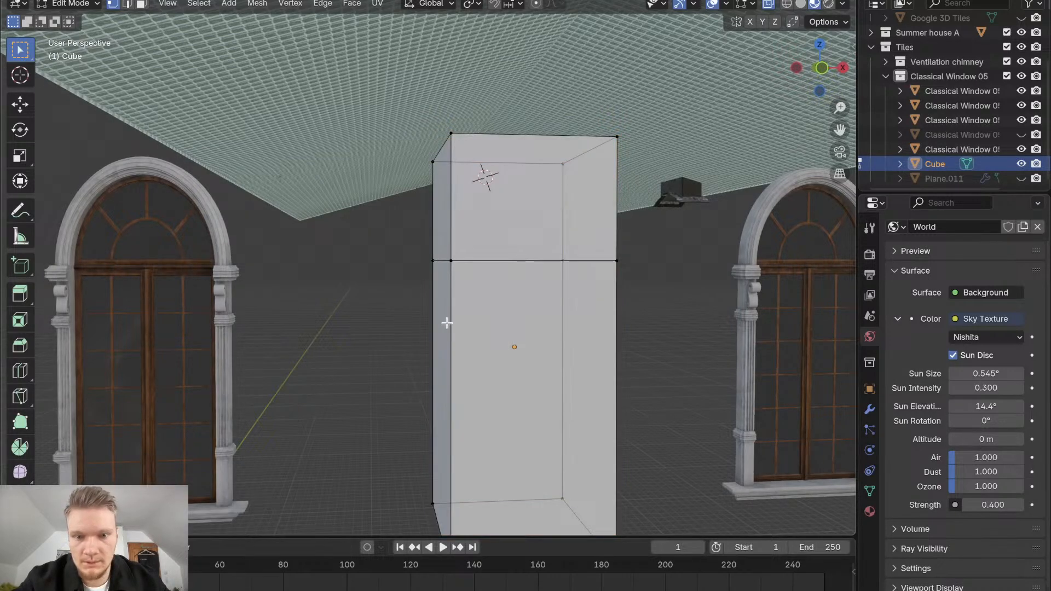
Check the block's normals with the Face Orientation overlay, turning the overlay off again when done
middle_drag(447, 323, 447, 323)
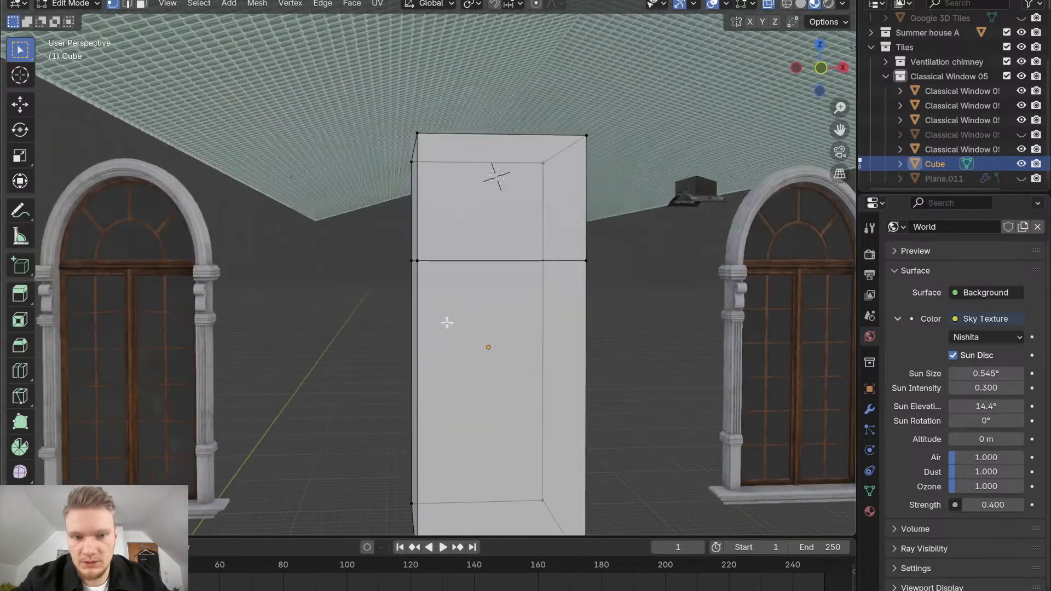
click(727, 4)
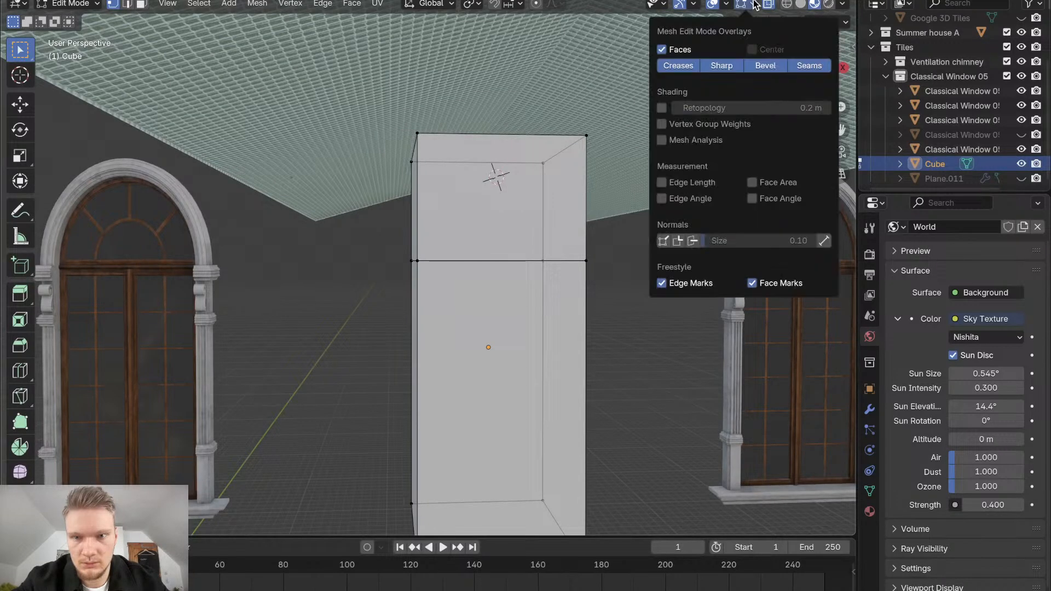
click(635, 320)
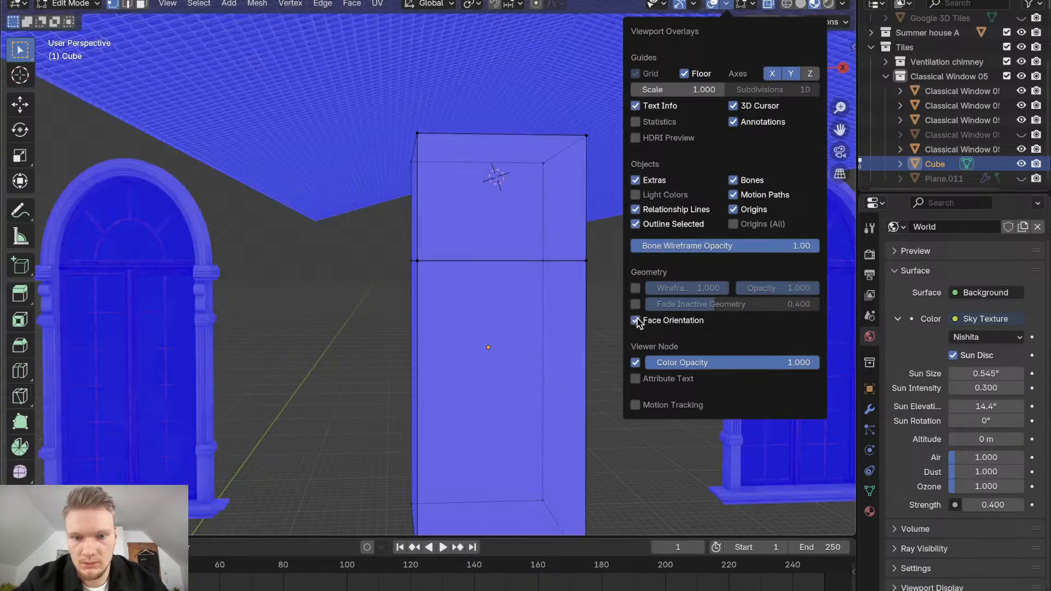
click(635, 320)
Try bevelling the block's top face with a width of 0.535 m and 14 segments, enabling Clamp Overlap
scroll(552, 160, down, 7)
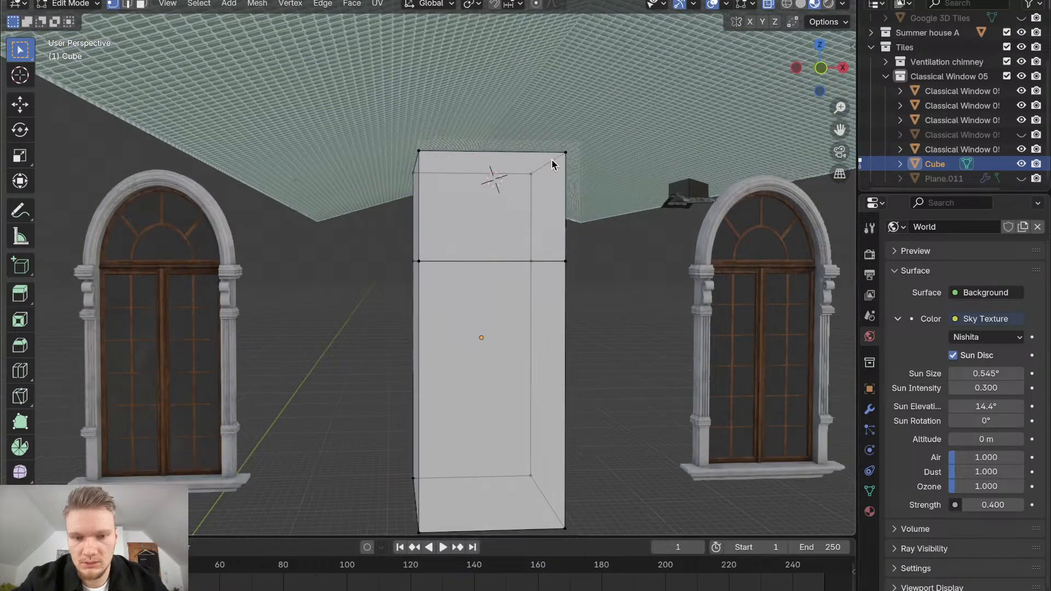
scroll(552, 160, right, 5)
shift+scroll(552, 160, left, 4)
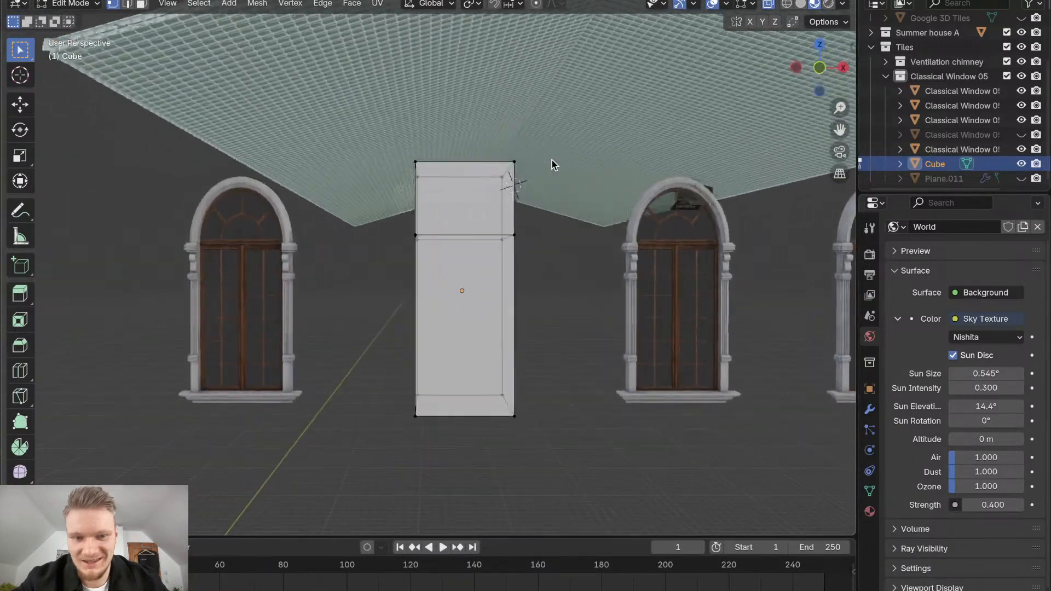
scroll(552, 160, up, 4)
scroll(552, 160, right, 3)
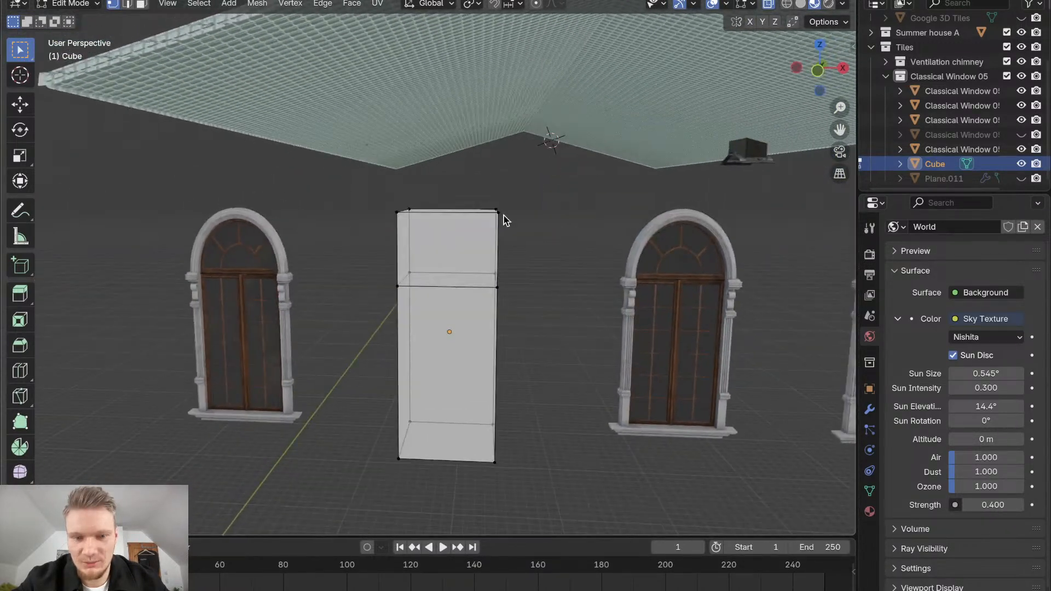
scroll(487, 234, up, 4)
scroll(488, 241, up, 4)
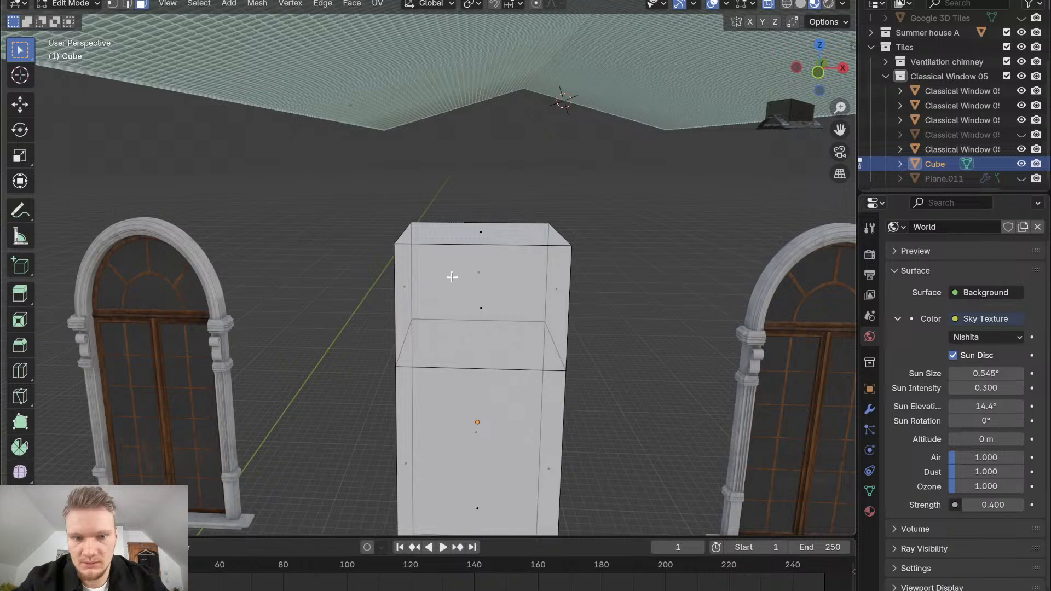
click(460, 237)
key(ctrl+b)
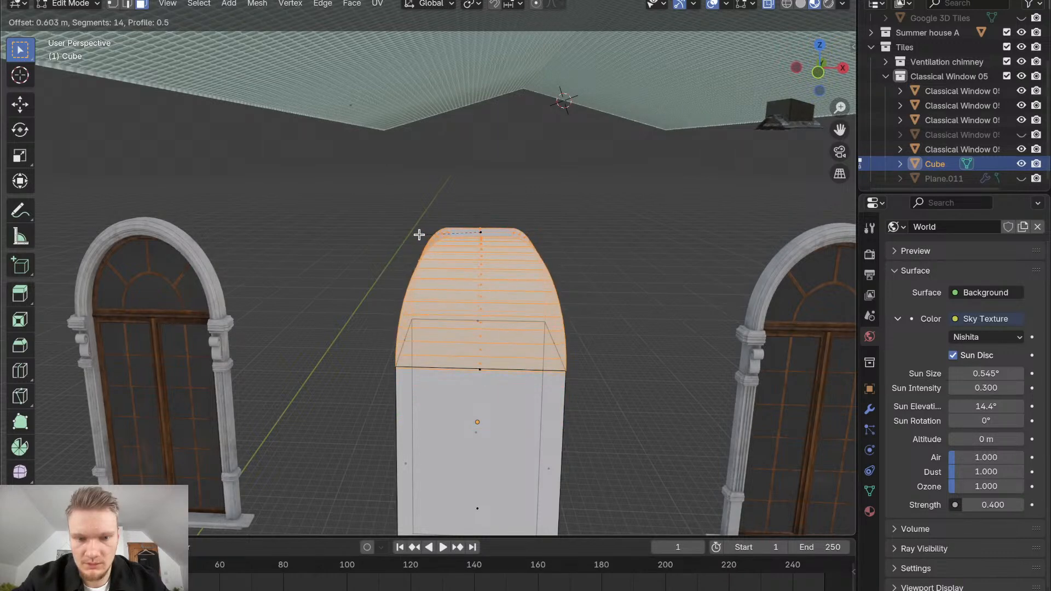
click(424, 235)
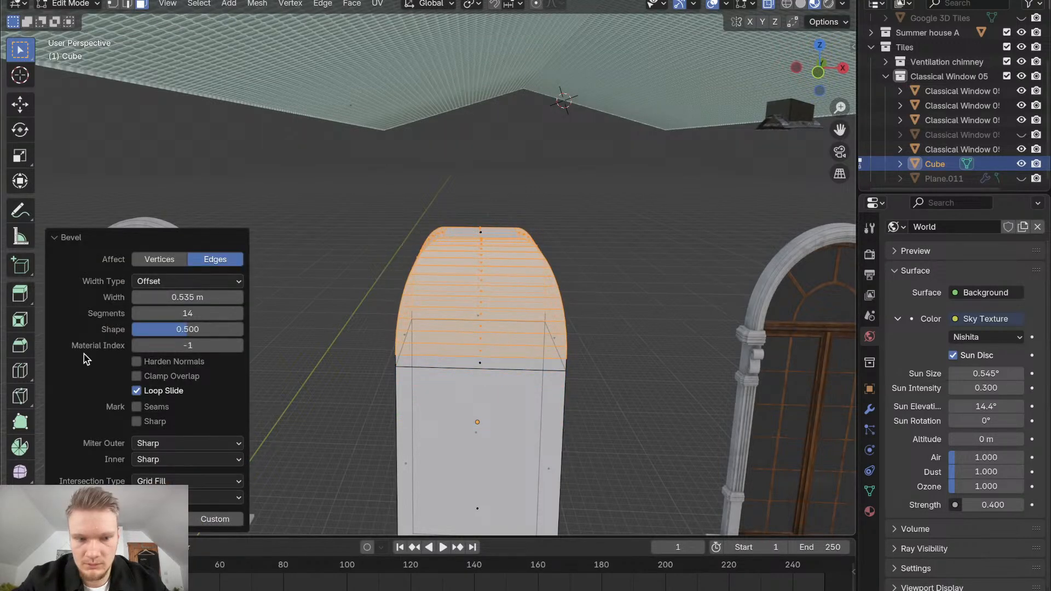
click(137, 379)
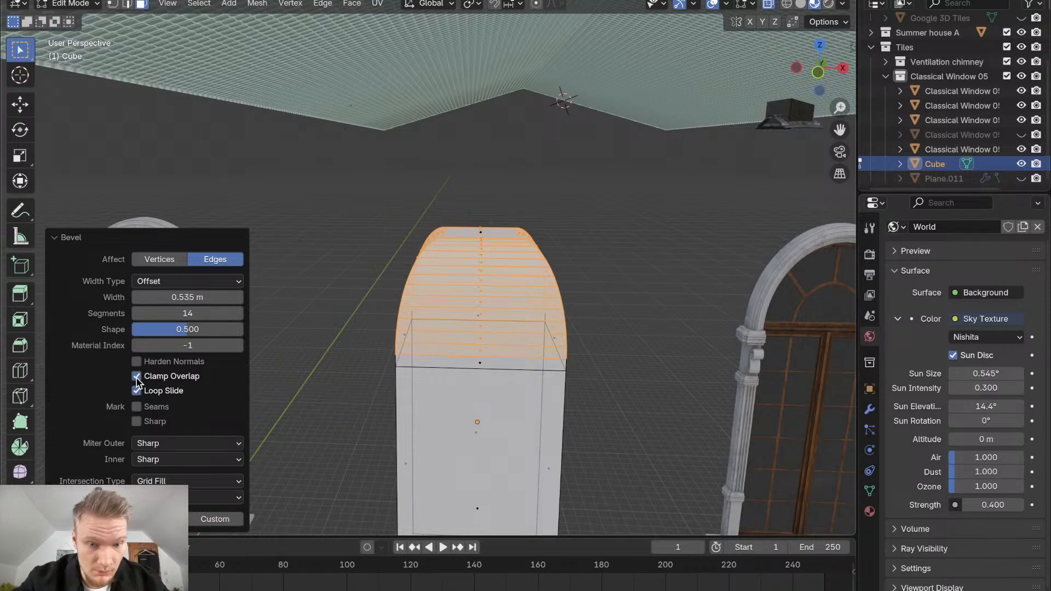
Try widening the top bevel to 1.87 m with 16 segments and a shape of 0.5
mouse_move(449, 315)
middle_down()
mouse_move(439, 305)
mouse_move(443, 315)
middle_up()
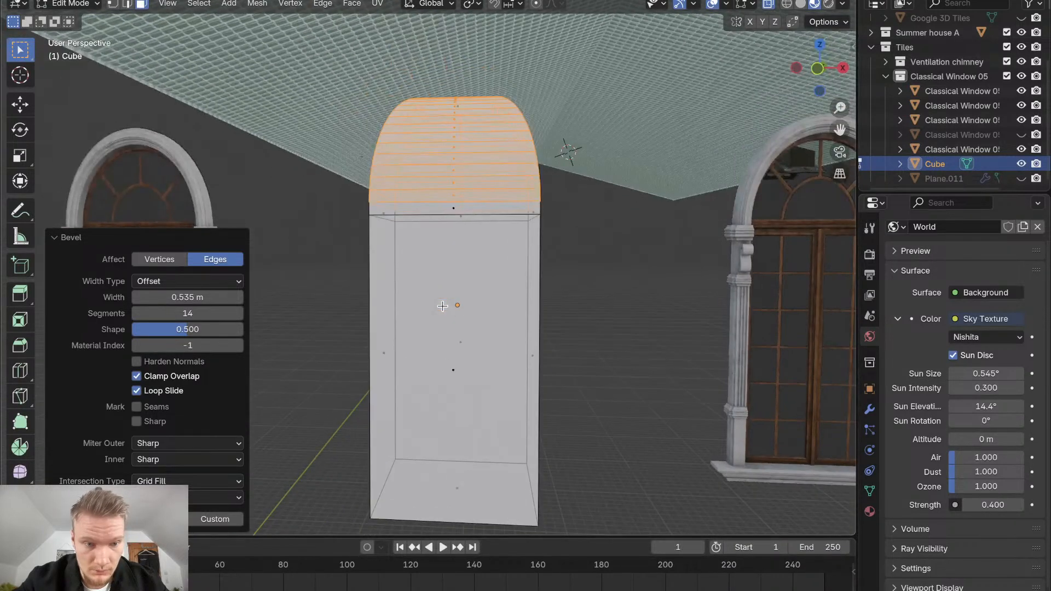
mouse_move(200, 299)
mouse_down()
mouse_move(185, 299)
mouse_move(244, 299)
mouse_move(200, 299)
mouse_up()
middle_drag(414, 281, 417, 291)
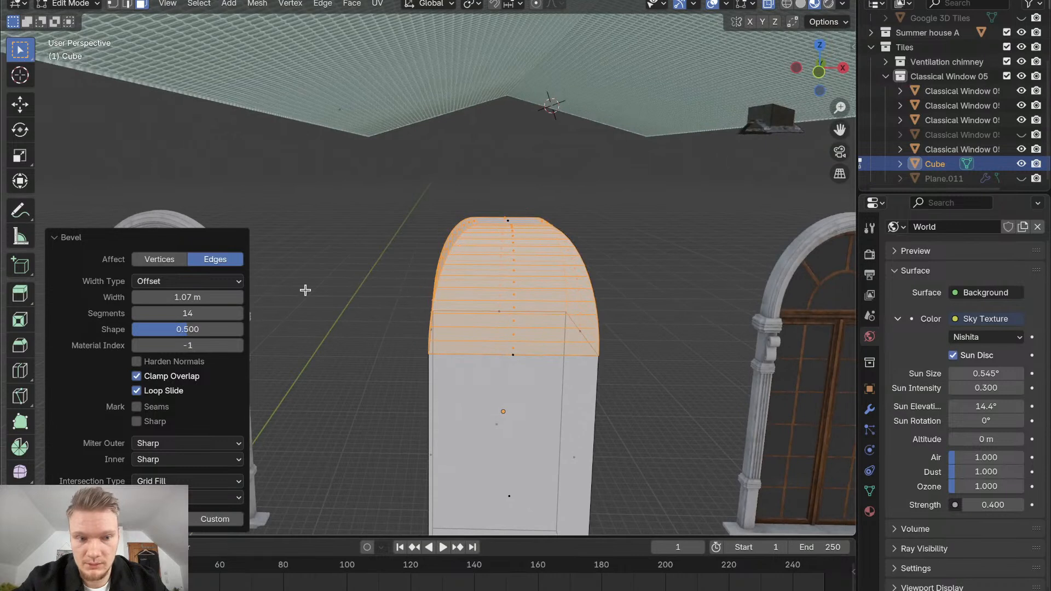
mouse_move(184, 312)
mouse_down()
mouse_move(206, 313)
mouse_move(185, 313)
mouse_move(201, 332)
mouse_move(221, 332)
mouse_move(191, 331)
mouse_up()
click(191, 329)
text(0.5)
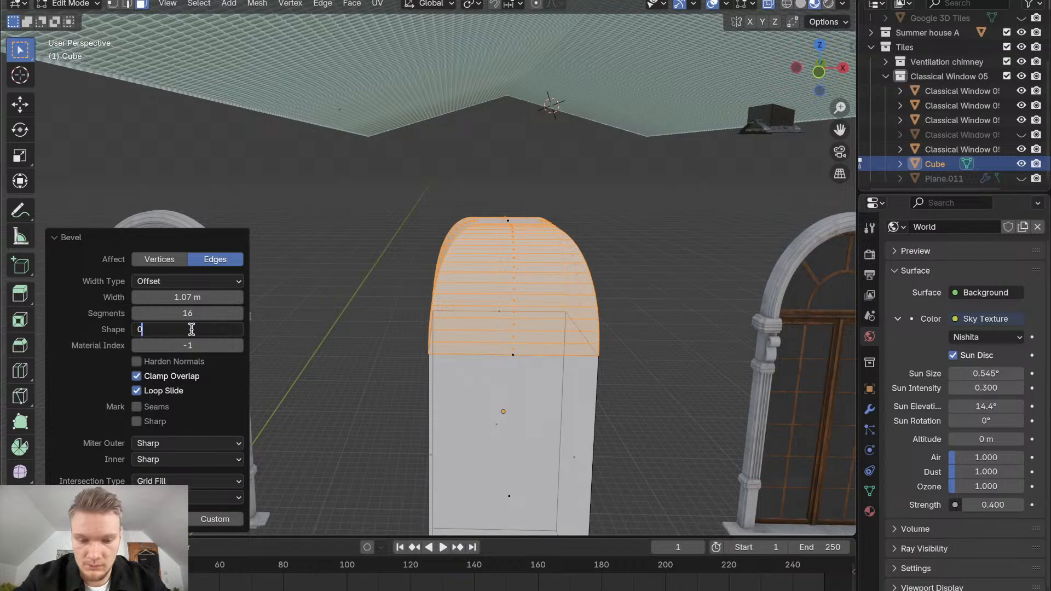
key(Return)
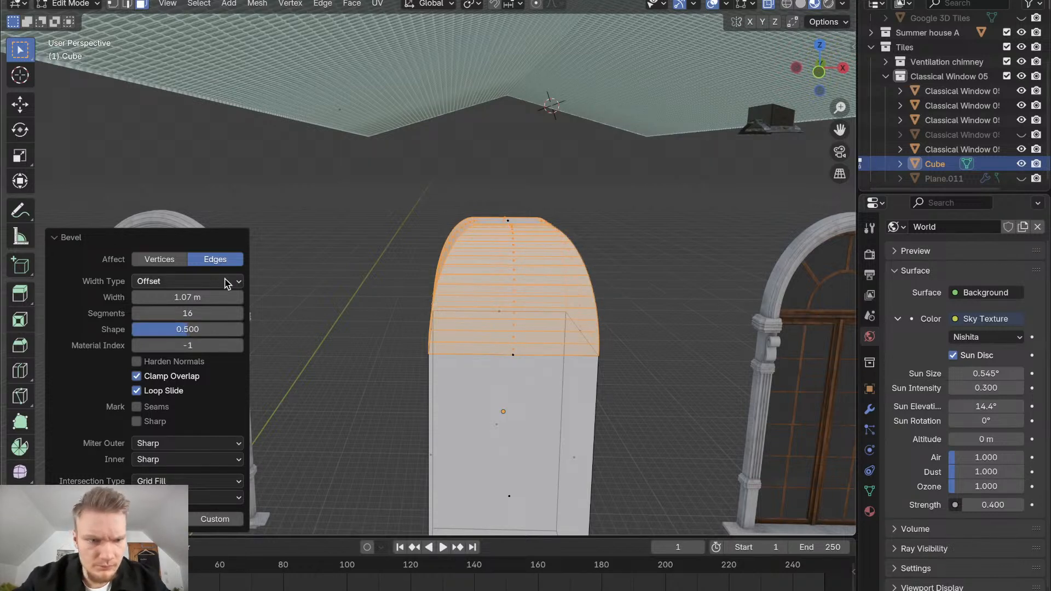
drag(209, 302, 210, 303)
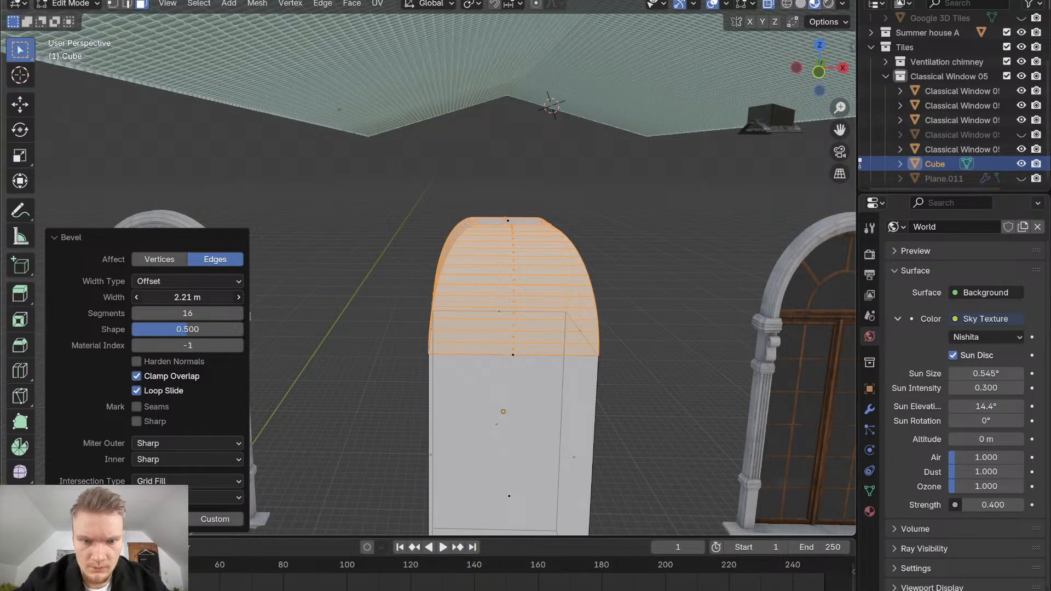
drag(209, 301, 207, 300)
middle_drag(412, 322, 392, 311)
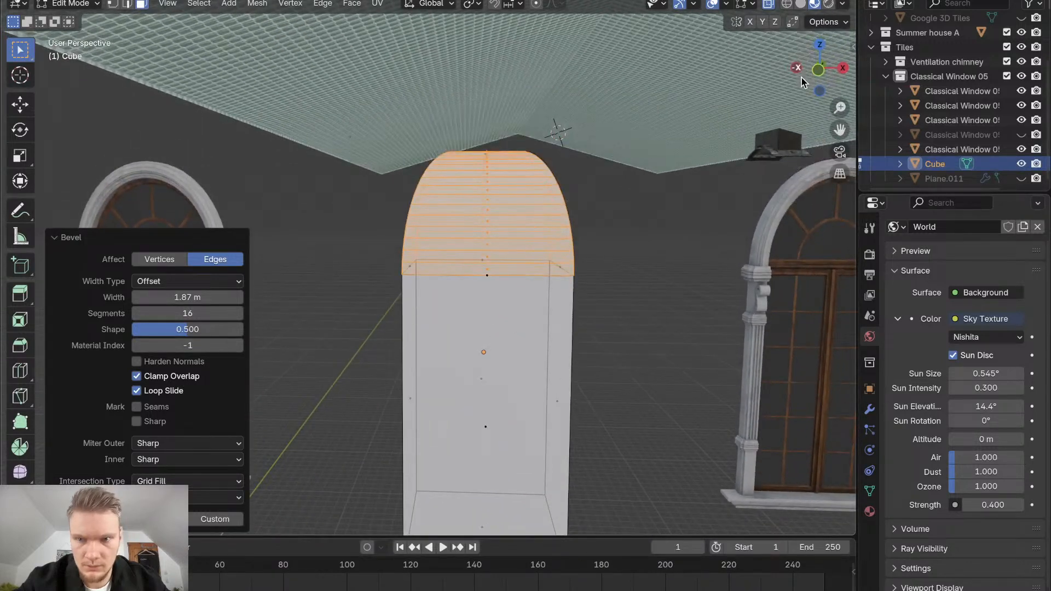
In front view, unhide the classical window behind the block as an arch reference
click(819, 72)
scroll(477, 185, up, 2)
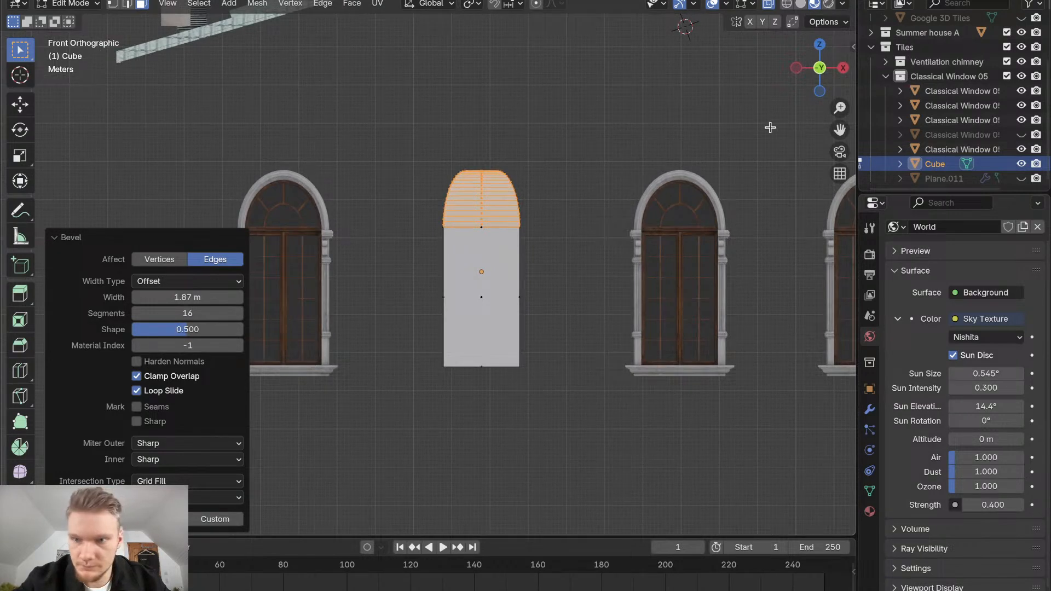
click(1023, 136)
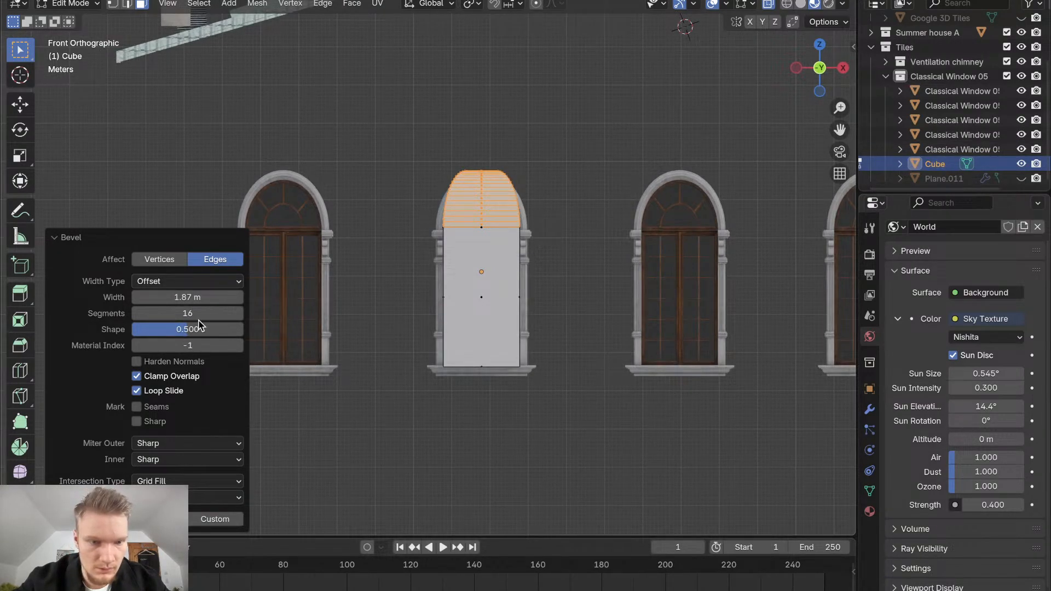
Try reducing the top bevel to 8 segments with a width of 1.43 m
click(138, 317)
click(138, 317)
click(138, 317)
click(138, 317)
click(138, 317)
click(138, 317)
click(138, 317)
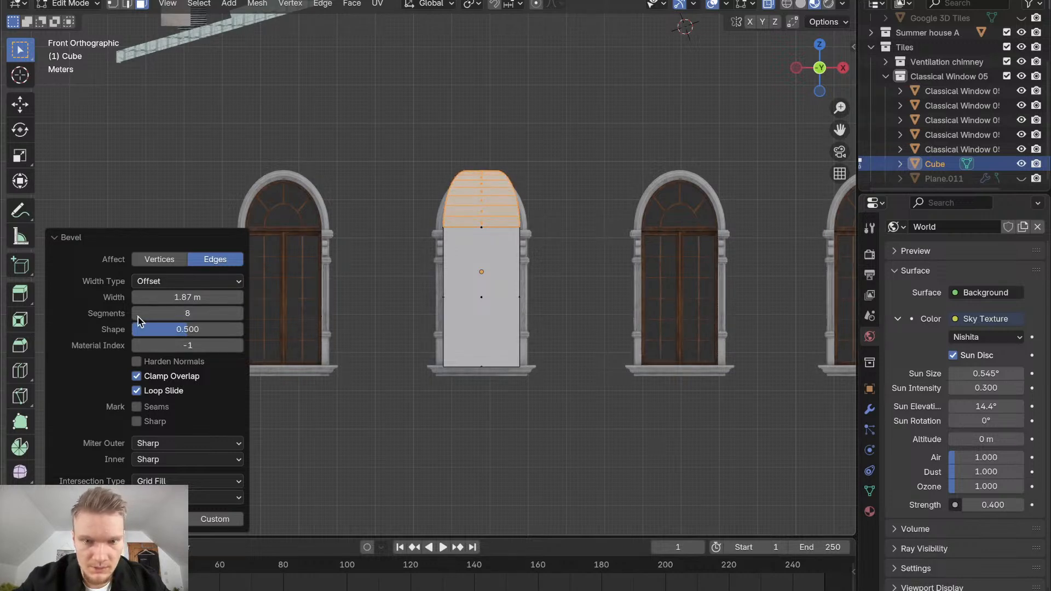
click(138, 317)
drag(167, 300, 149, 299)
Try the Width and Depth width types for the top bevel, then return to Offset
click(185, 282)
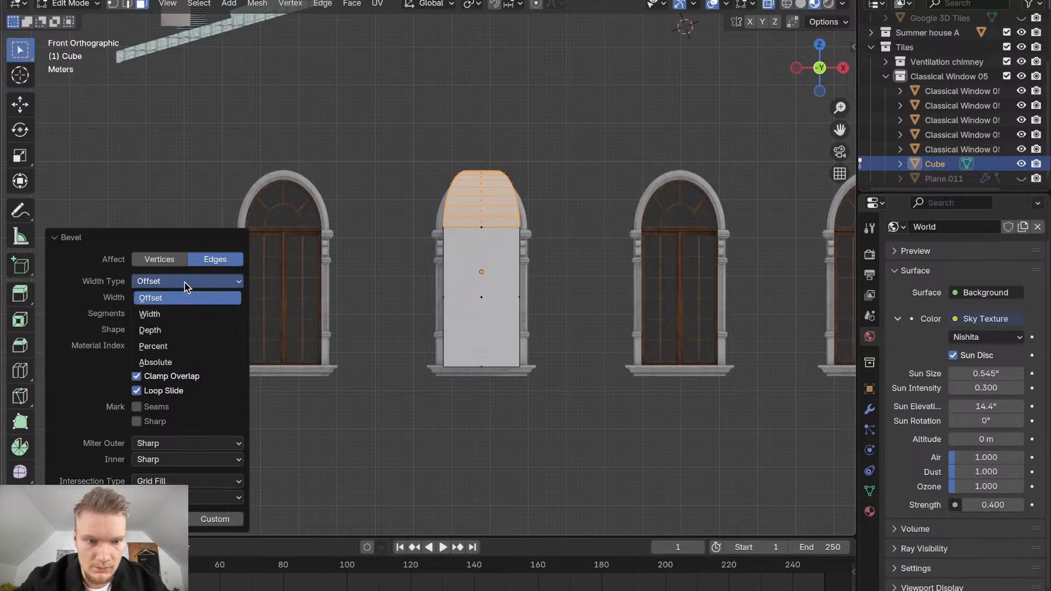
click(176, 319)
click(182, 282)
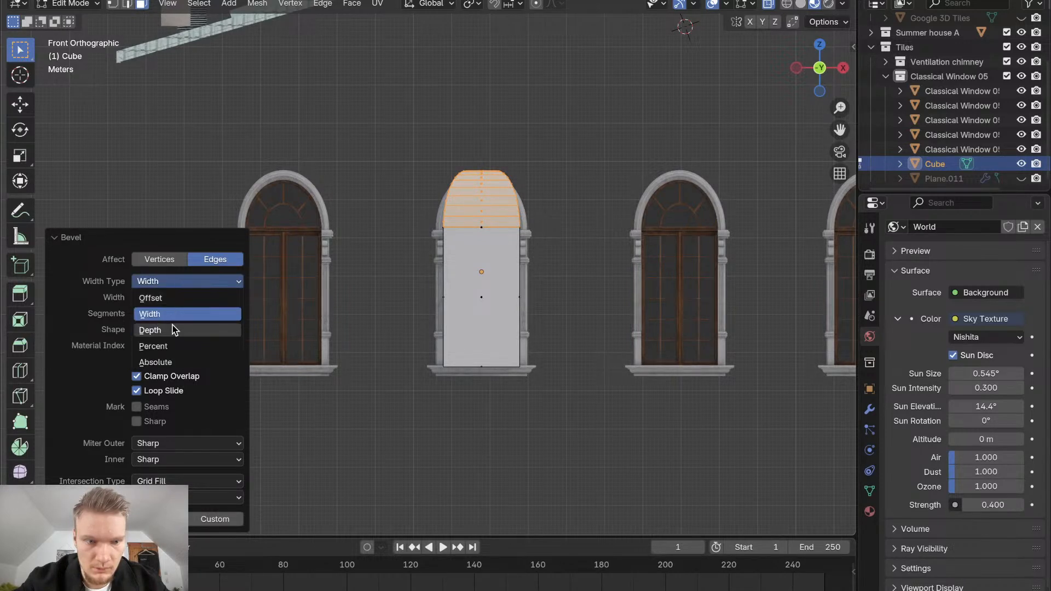
click(173, 329)
click(184, 282)
click(183, 296)
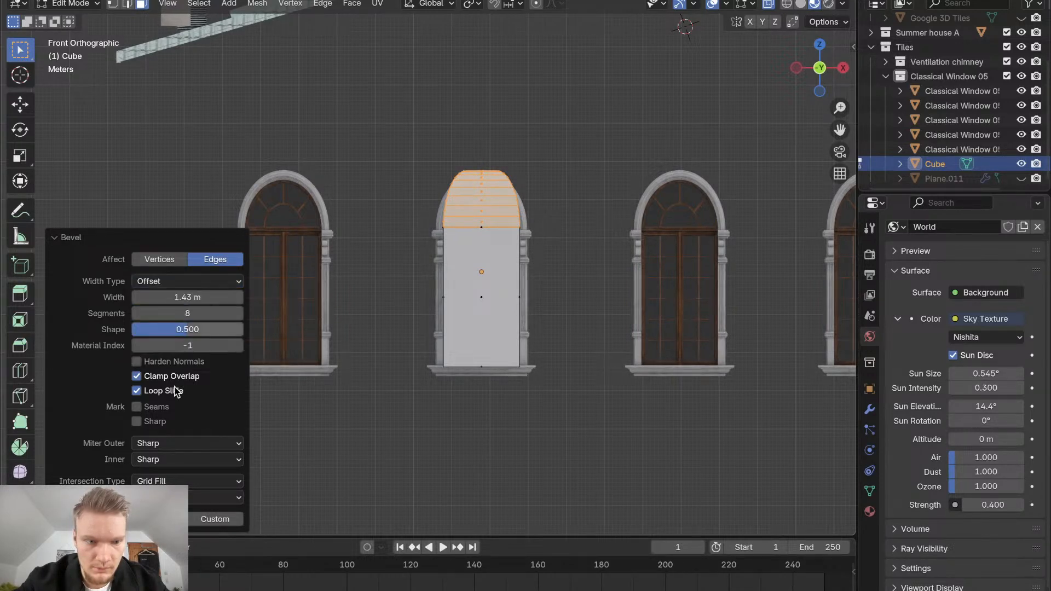
Try the top bevel without Clamp Overlap, affecting vertices instead of edges, and with Loop Slide toggled
click(141, 379)
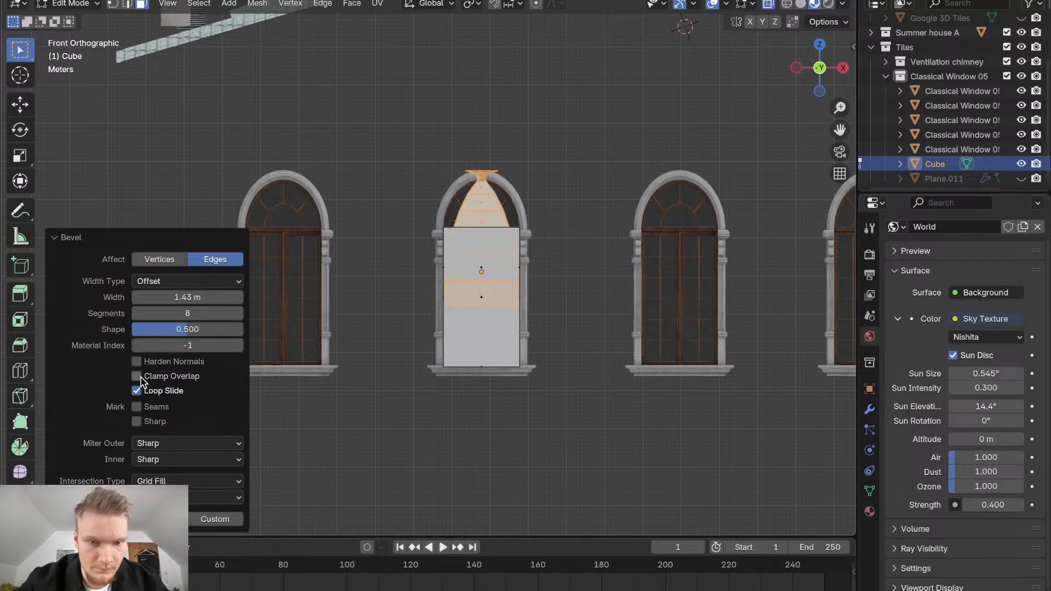
click(142, 379)
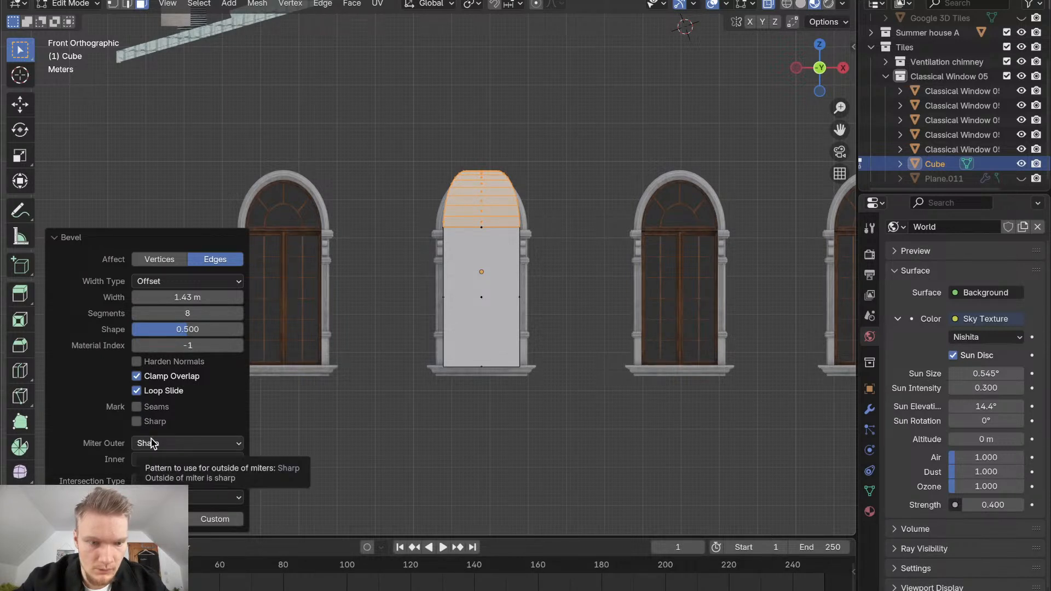
click(171, 257)
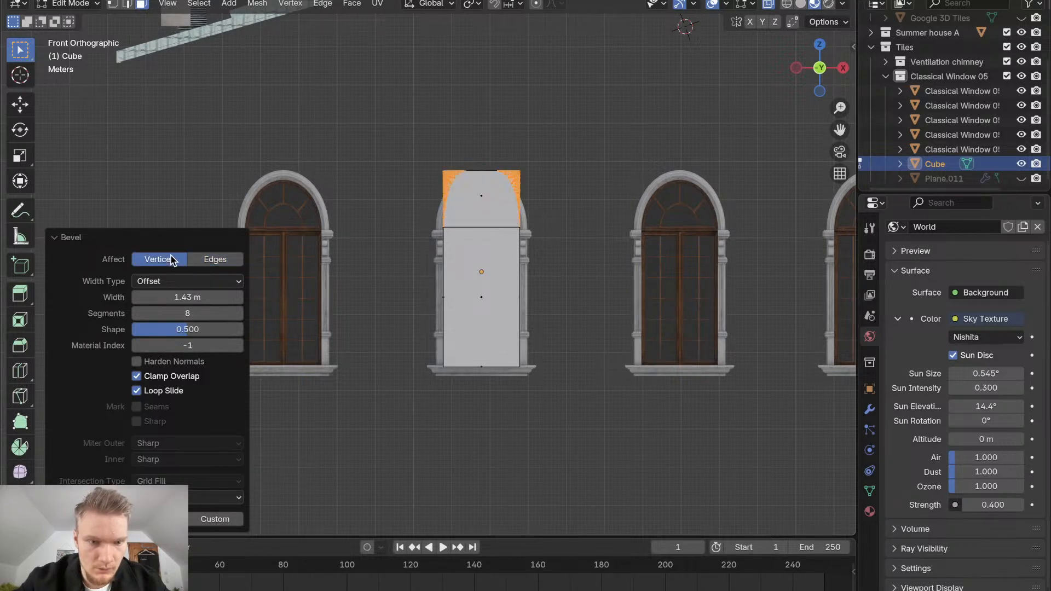
click(206, 260)
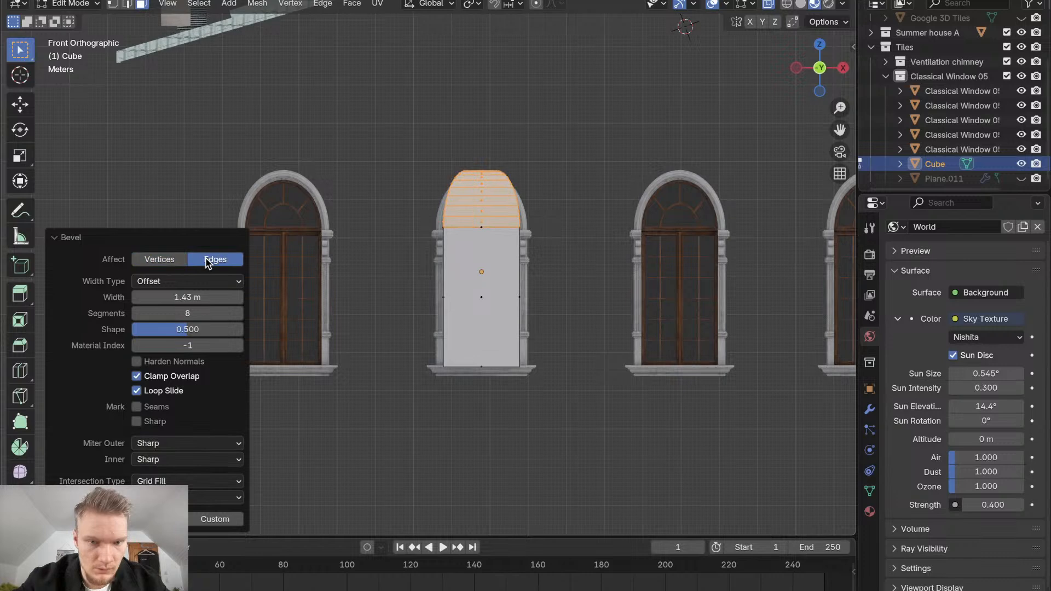
click(137, 391)
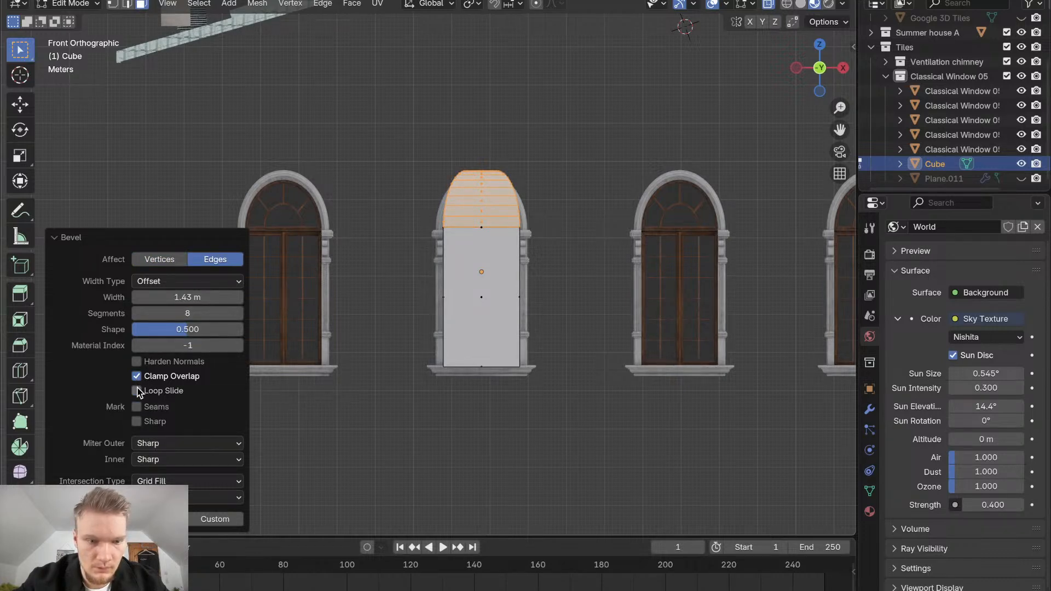
Inspect the block's bevelled top from several angles and undo the bevel
middle_drag(479, 216, 488, 222)
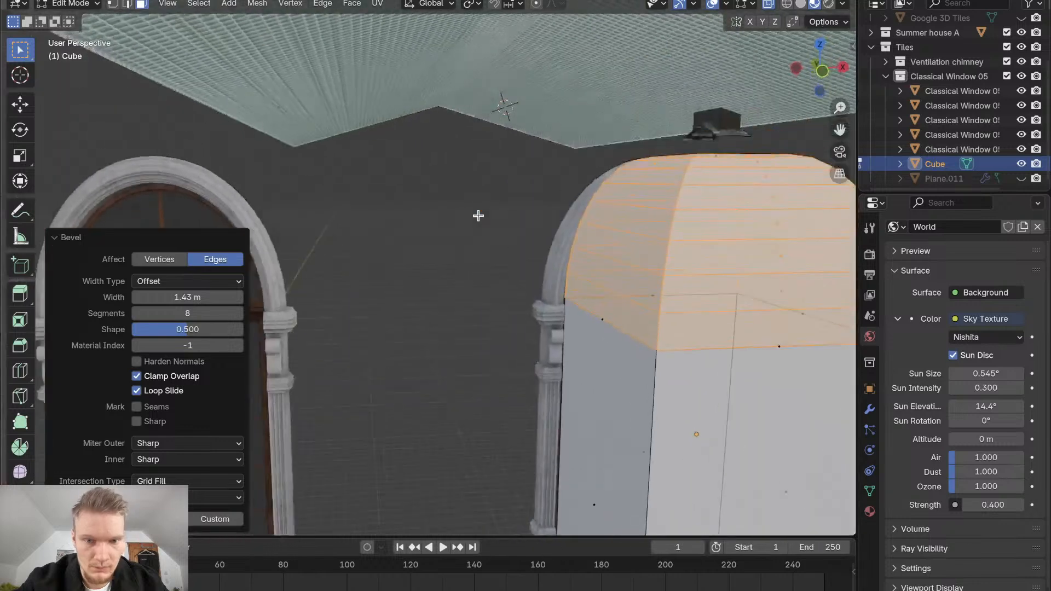
scroll(583, 228, down, 1)
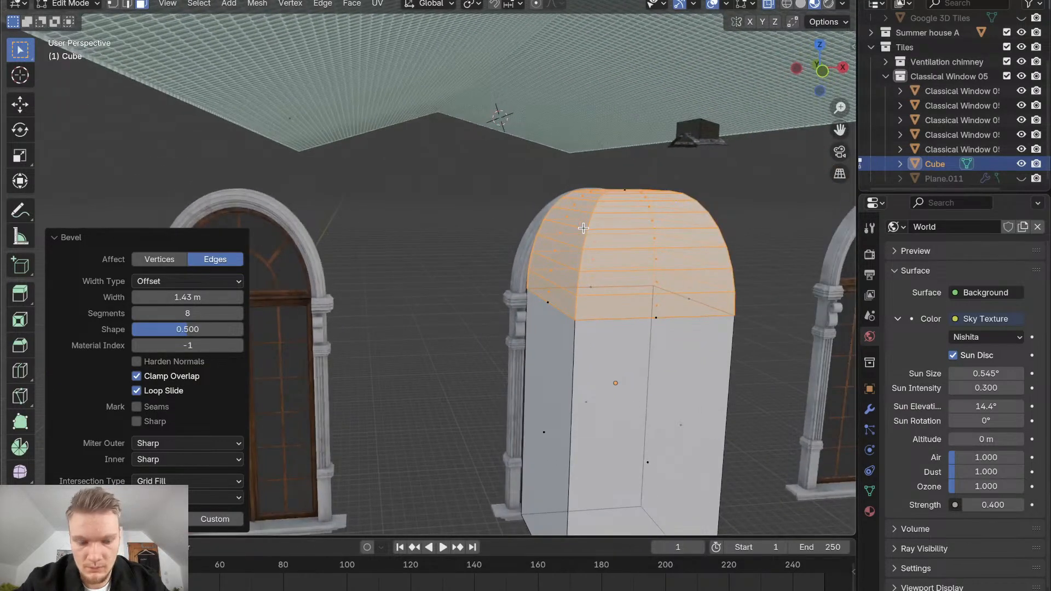
mouse_move(584, 228)
middle_down()
mouse_move(586, 241)
mouse_move(570, 232)
mouse_move(583, 228)
middle_up()
scroll(583, 228, down, 3)
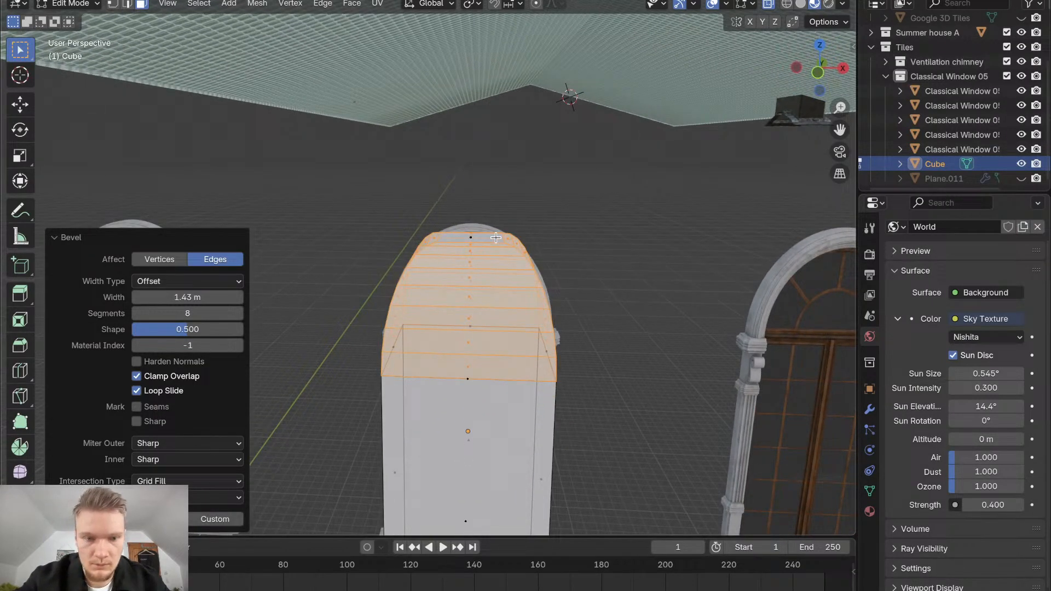
key(ctrl+z)
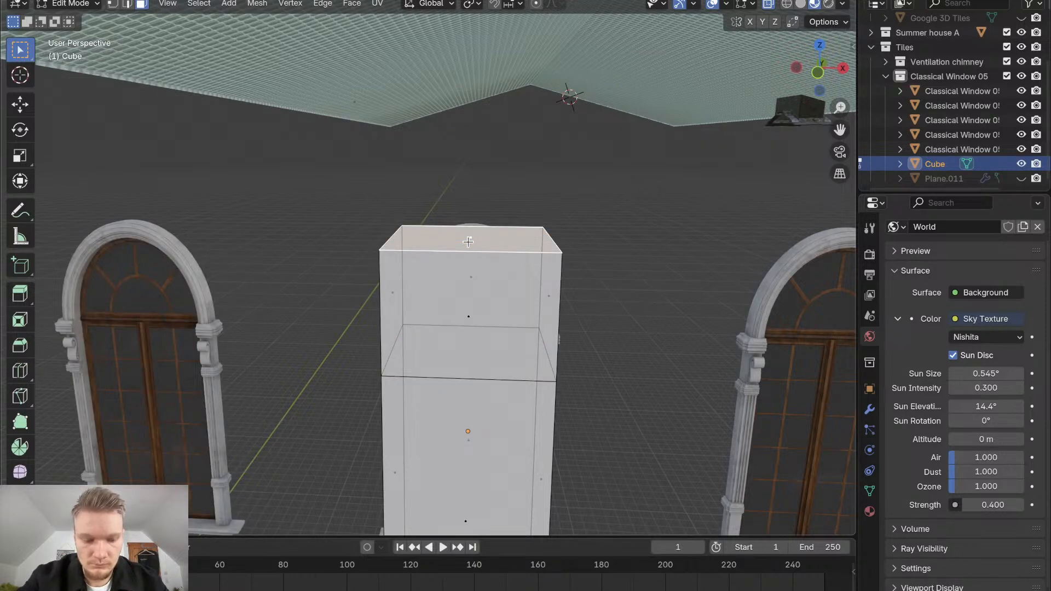
key(ctrl+b)
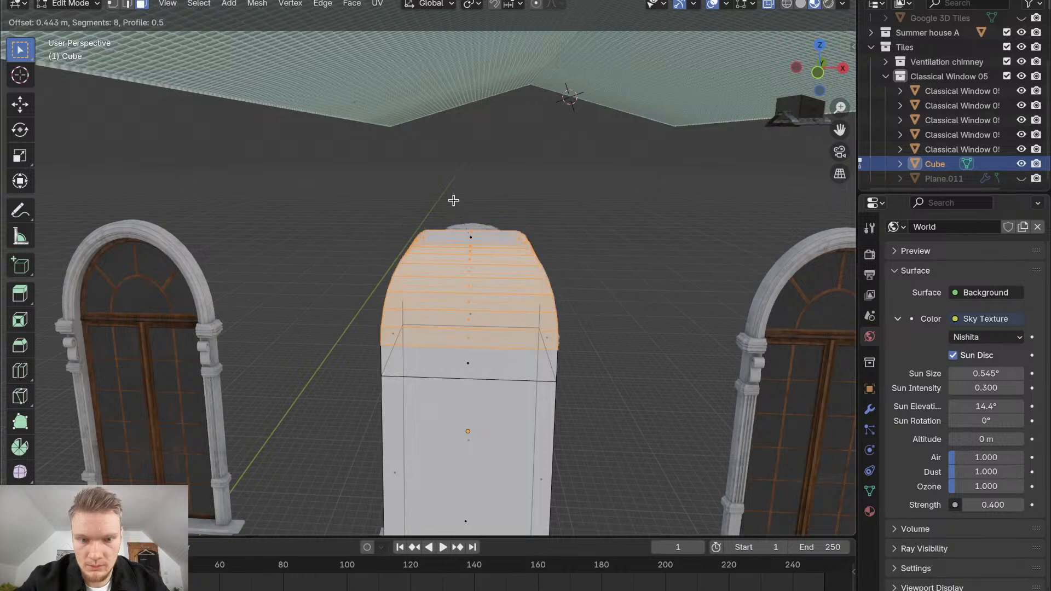
scroll(442, 172, down, 4)
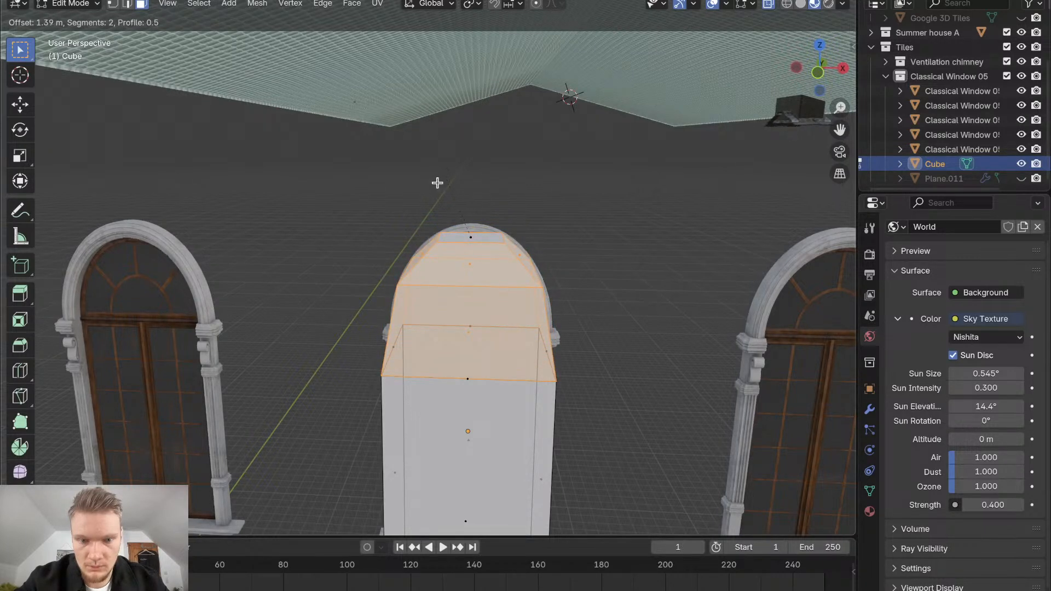
scroll(438, 178, down, 3)
scroll(450, 176, up, 3)
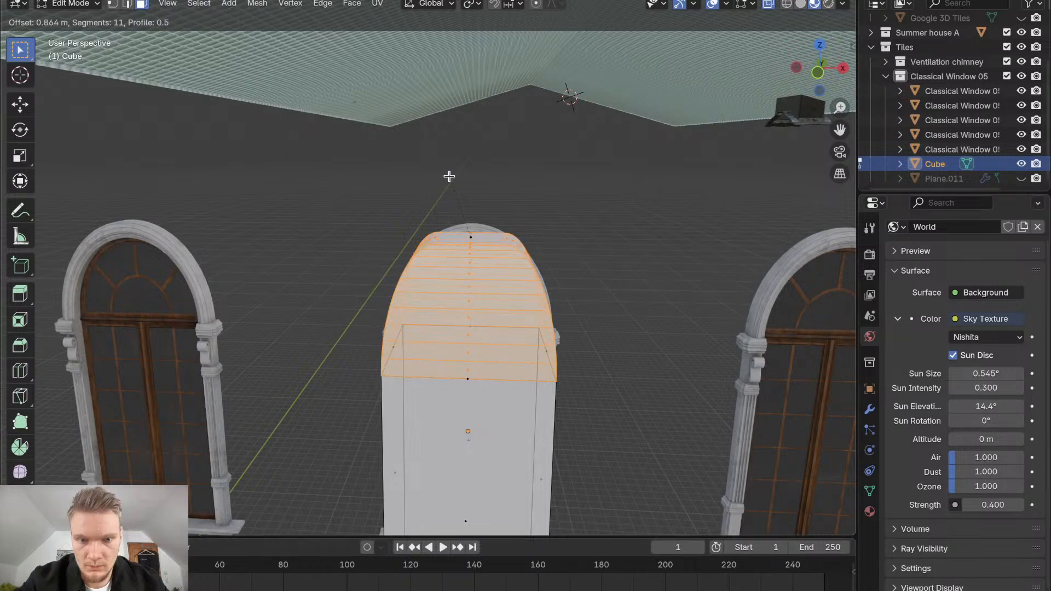
scroll(449, 177, down, 2)
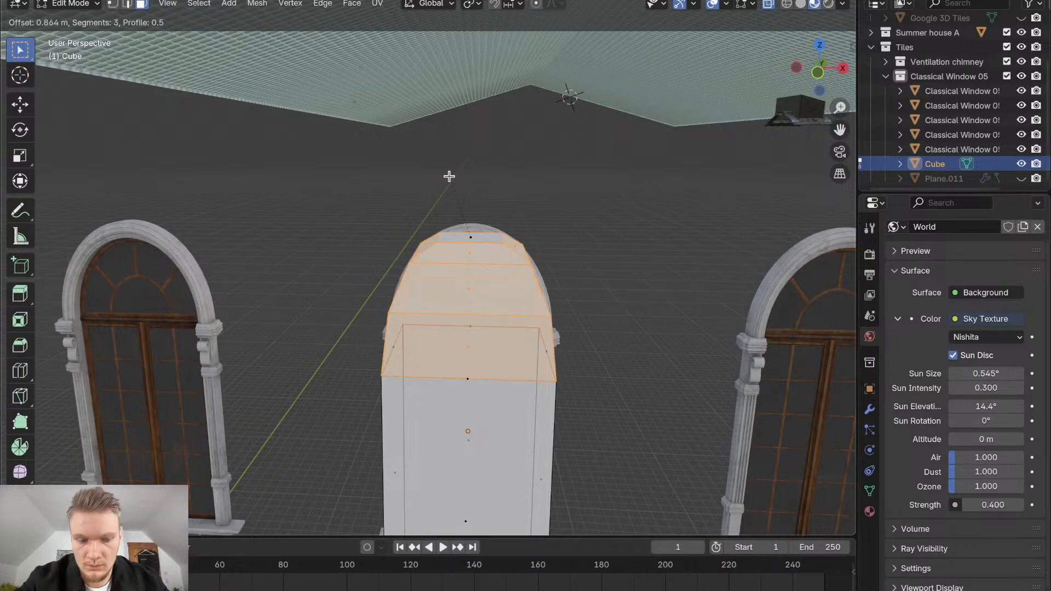
key(Escape)
Try beveling only the block's two short side edges along the top with 8 segments and an offset of about 1.32 m
mouse_move(461, 230)
middle_down()
mouse_move(470, 237)
mouse_move(462, 234)
middle_up()
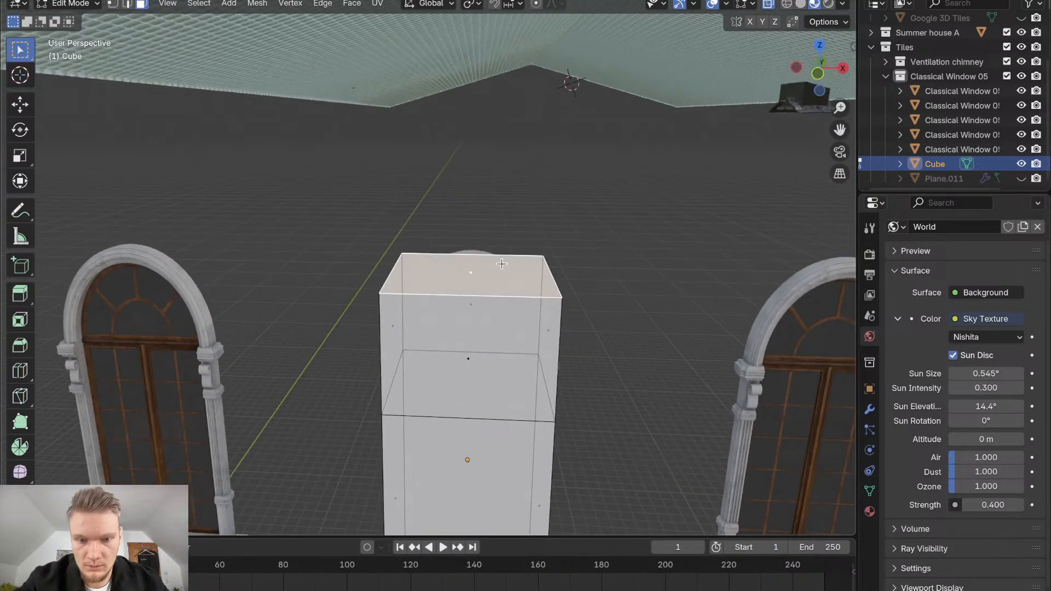
click(554, 283)
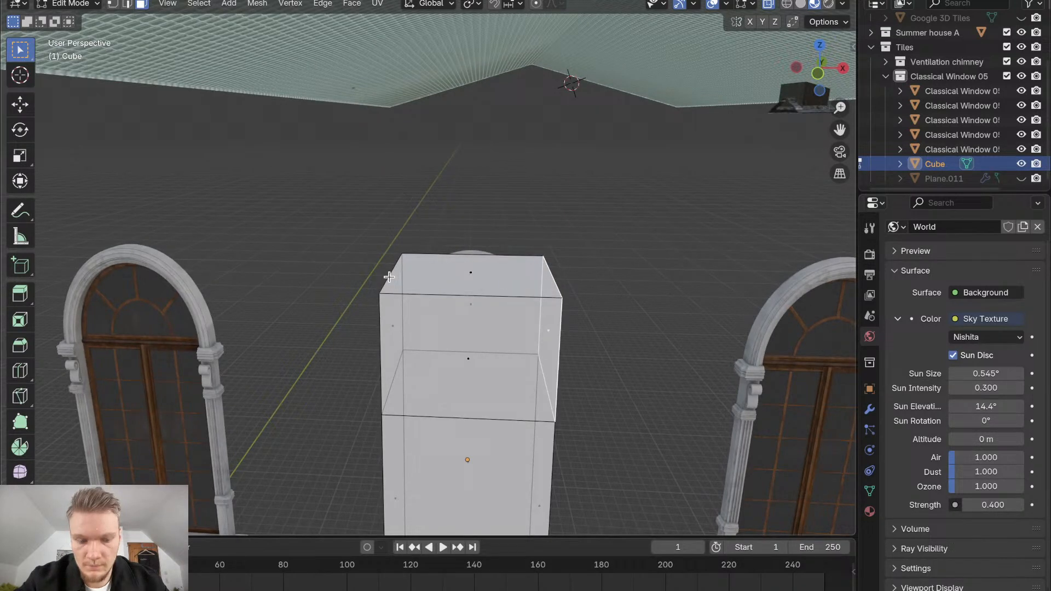
click(129, 5)
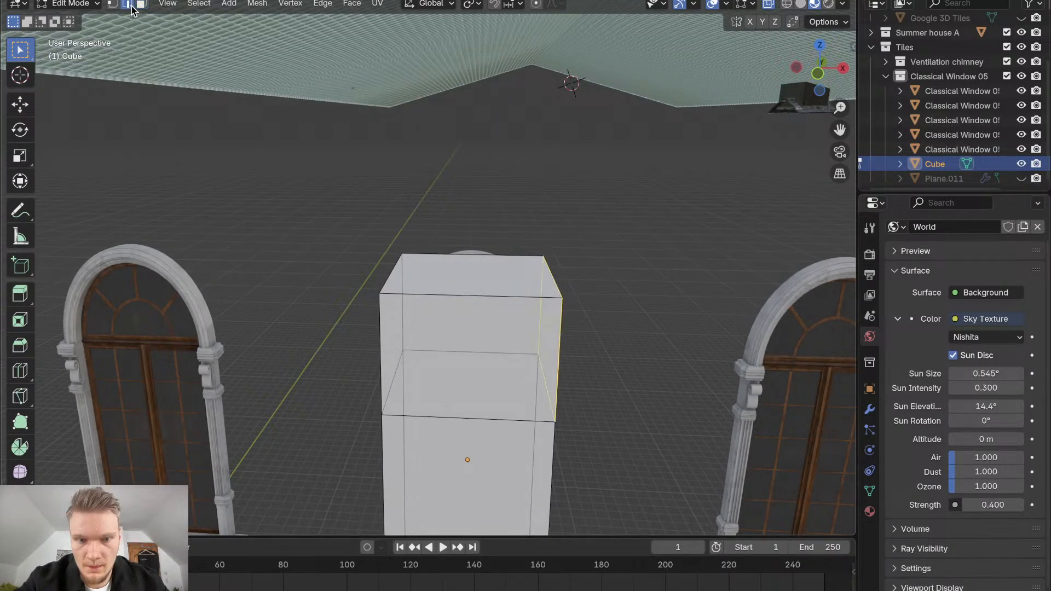
click(395, 267)
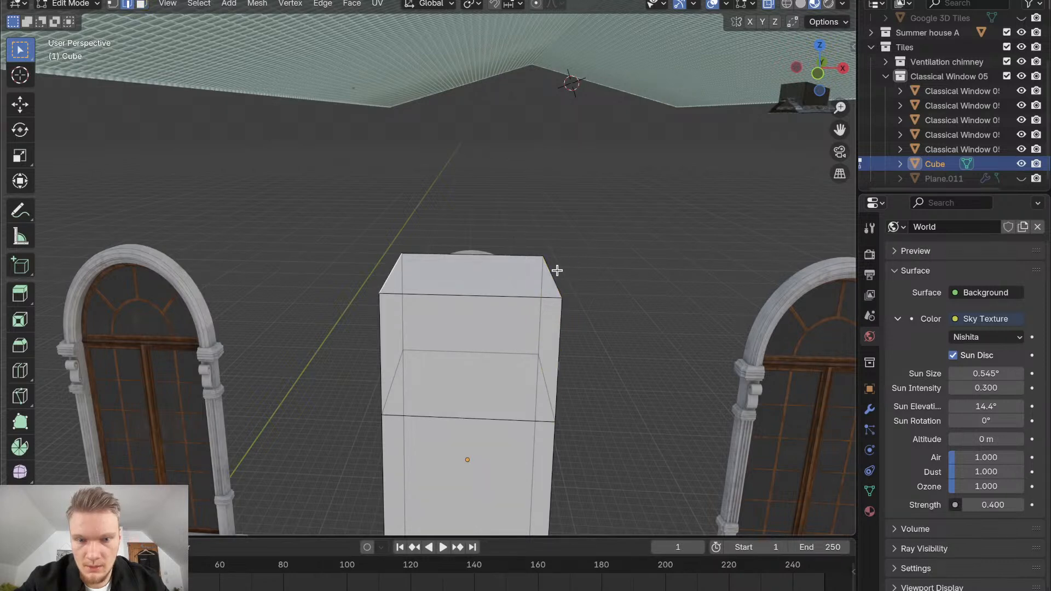
key(ctrl+b)
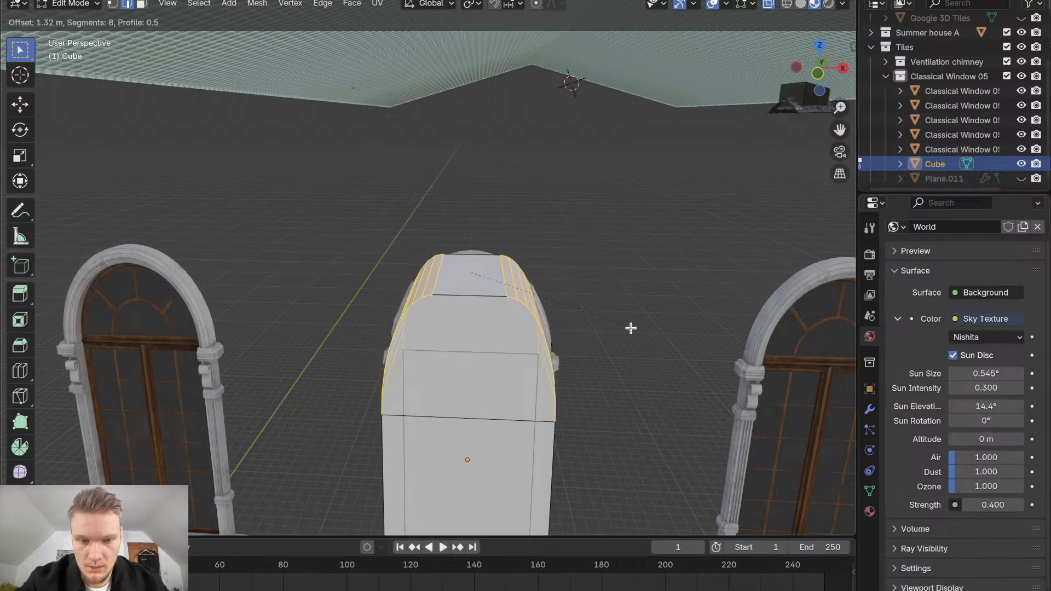
key(Escape)
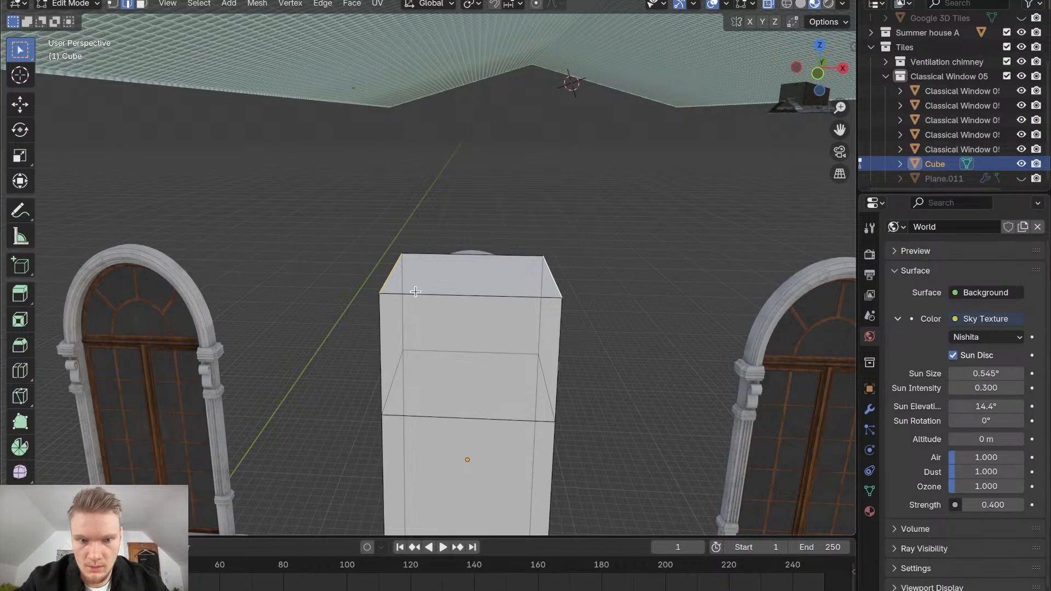
Try beveling all four edges around the block's top face with 8 segments and an offset of about 1.02 m
middle_drag(416, 291, 418, 292)
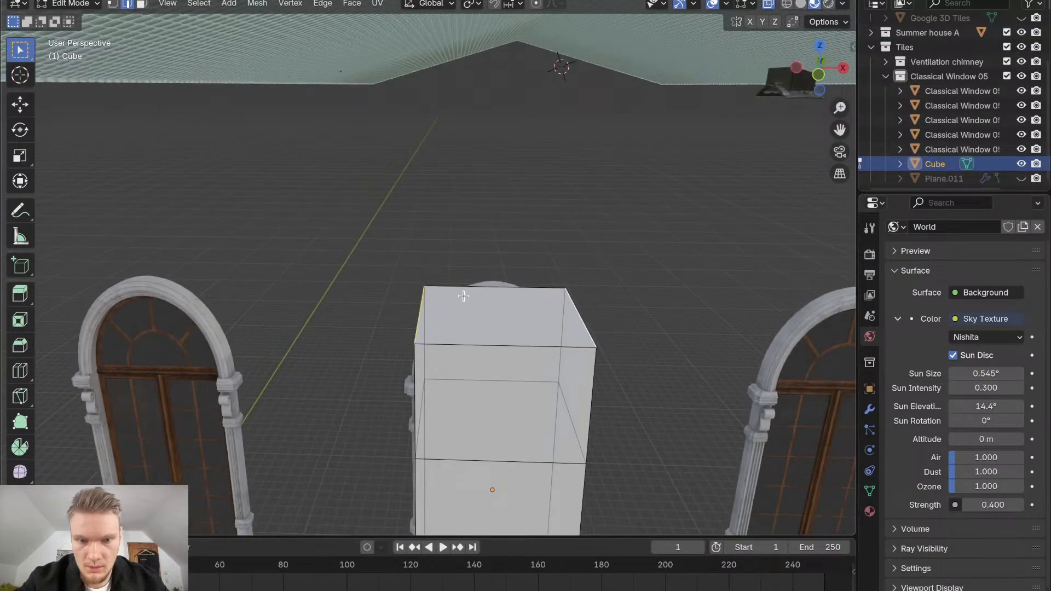
alt+click(457, 343)
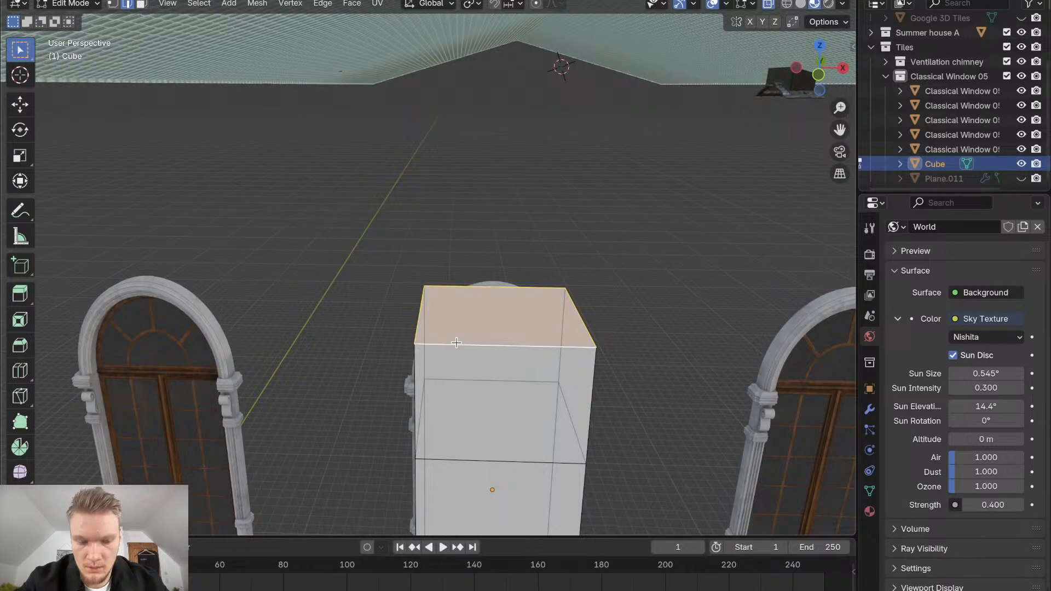
key(ctrl+b)
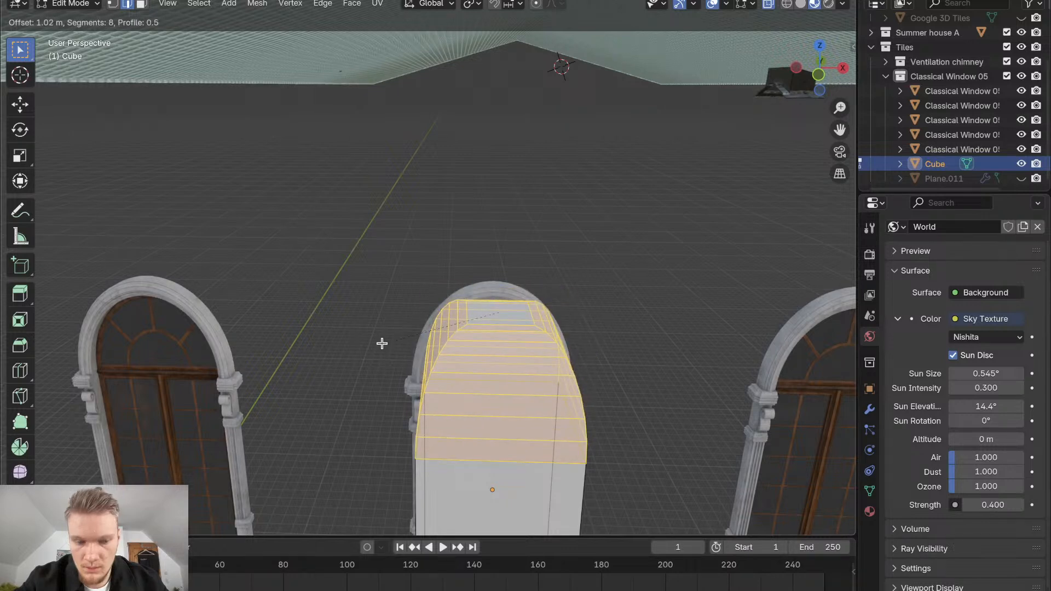
key(Escape)
Try beveling all the faces of the block's upper section with 8 segments
mouse_move(352, 186)
middle_down()
mouse_move(339, 187)
mouse_move(345, 180)
middle_up()
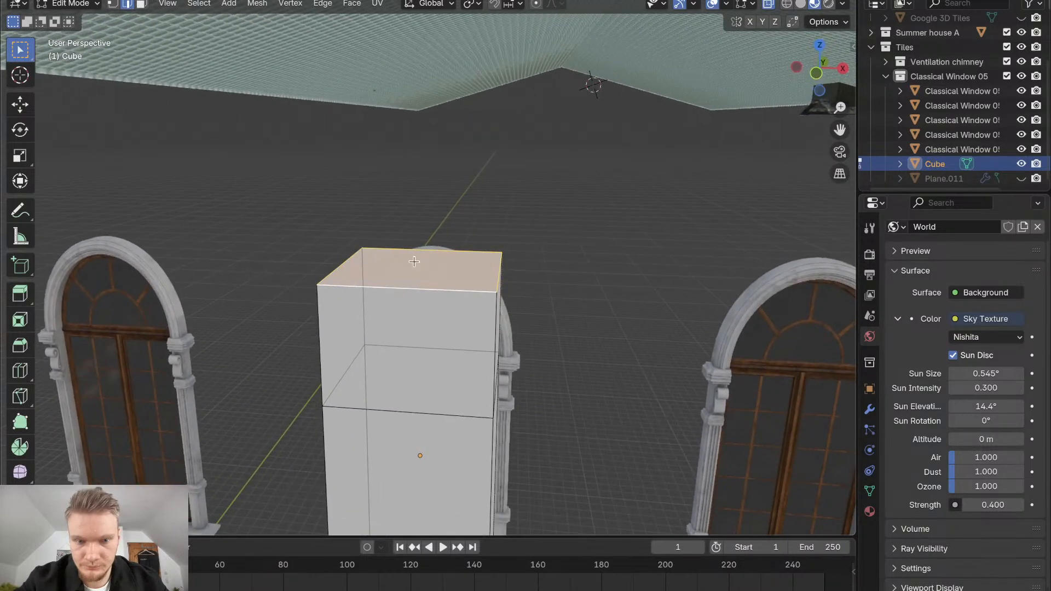
middle_drag(414, 285, 112, 34)
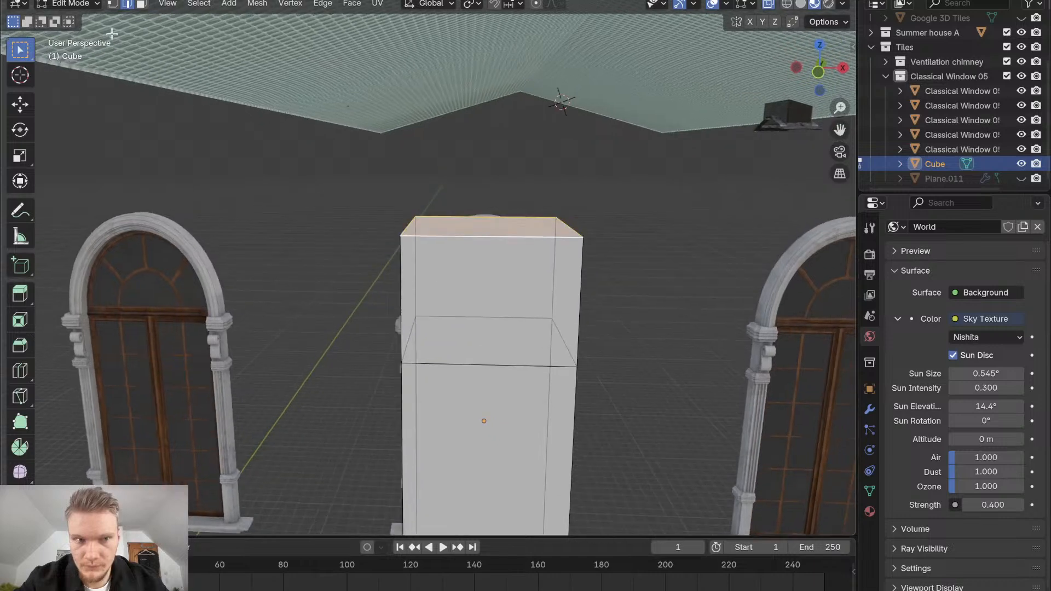
click(113, 4)
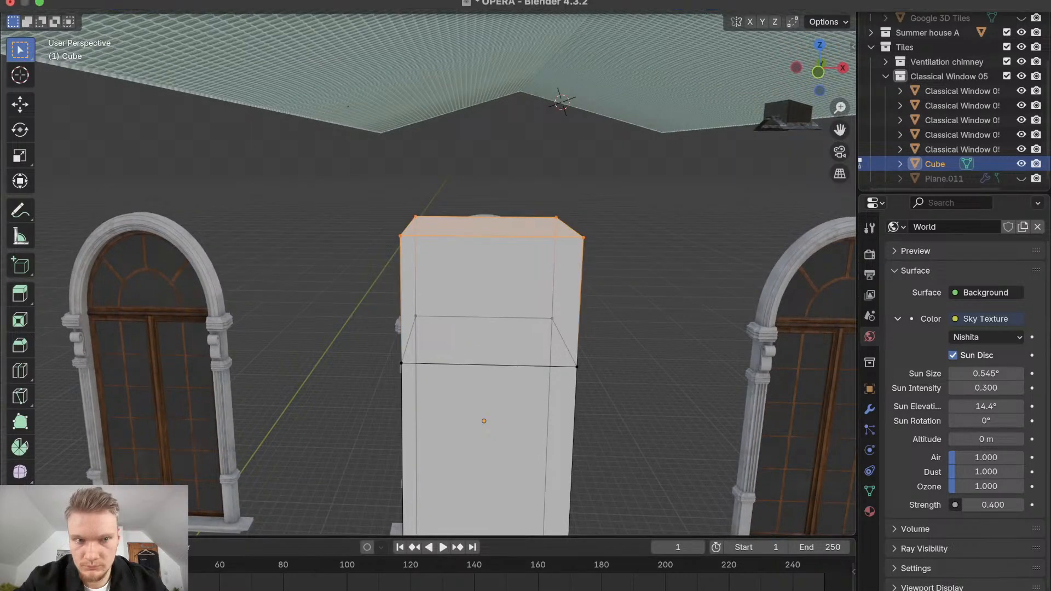
click(141, 4)
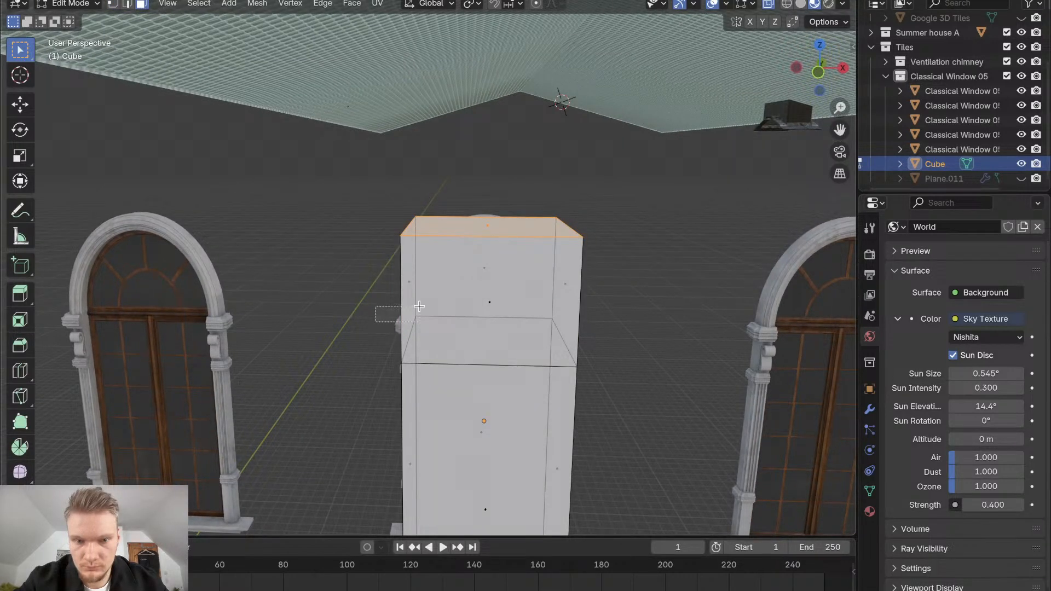
drag(419, 307, 617, 201)
mouse_move(617, 200)
middle_down()
mouse_move(630, 192)
mouse_move(639, 206)
mouse_move(617, 199)
middle_up()
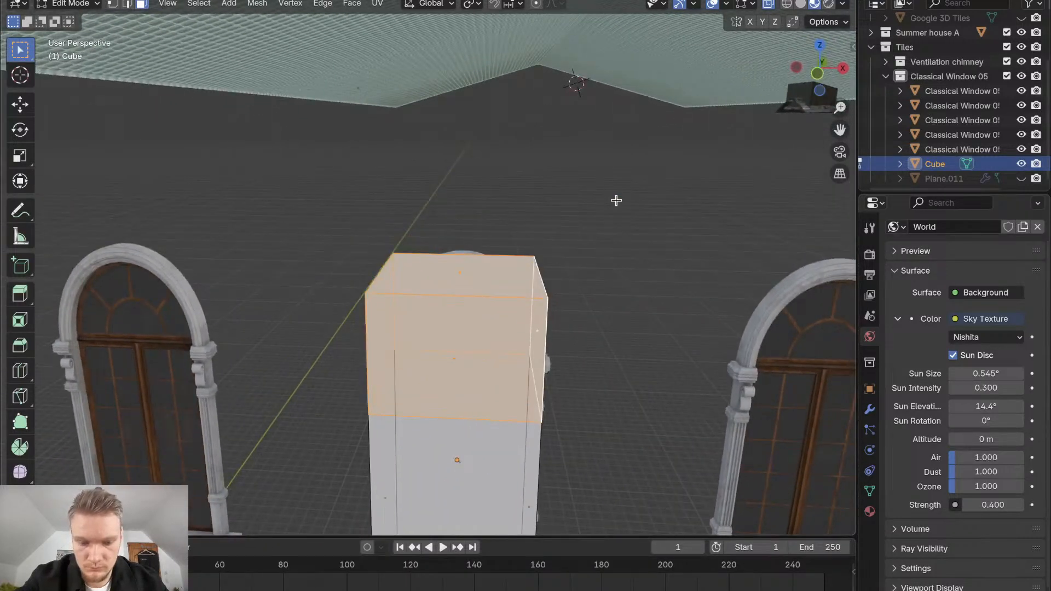
key(ctrl+b)
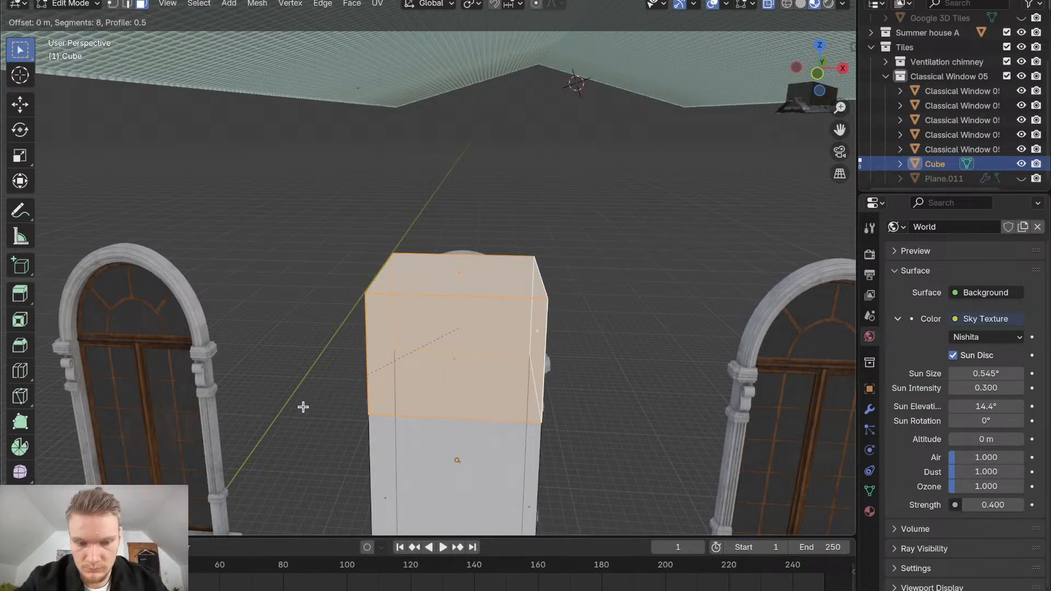
key(Escape)
Try beveling the block's top face together with the two side faces of its upper section, using 8 segments
mouse_move(481, 373)
middle_down()
mouse_move(482, 353)
mouse_move(564, 403)
middle_up()
middle_drag(536, 235, 496, 288)
click(480, 368)
click(441, 243)
click(276, 338)
shift+click(233, 265)
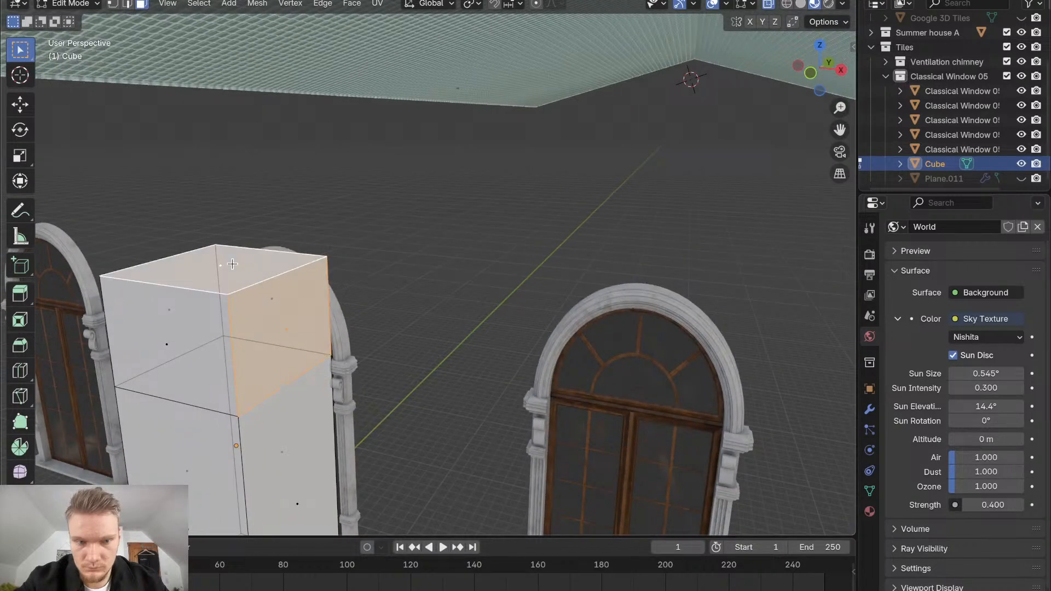
middle_drag(200, 265, 244, 264)
key(KP_Decimal)
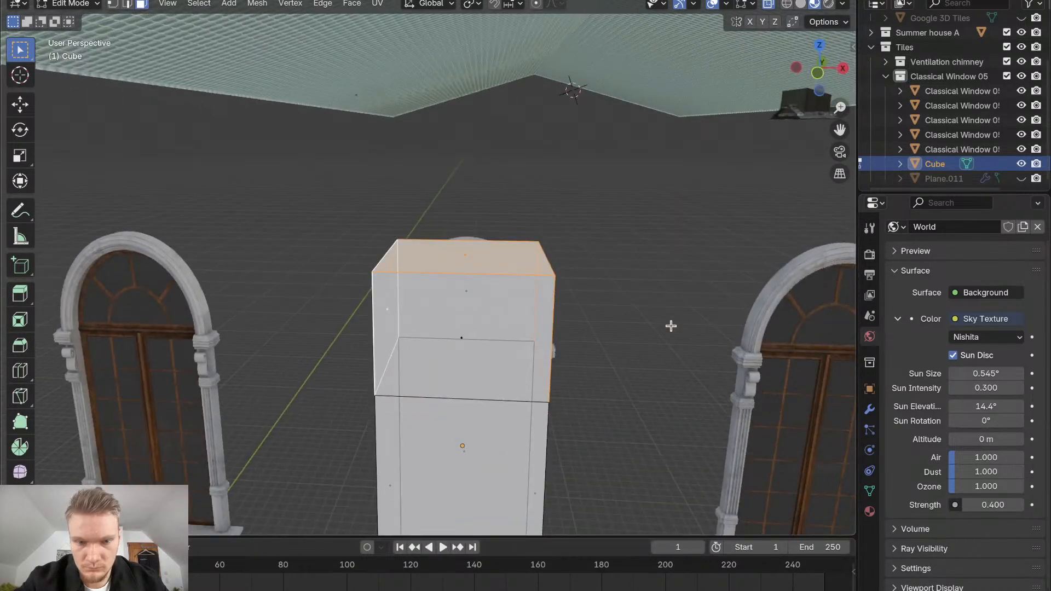
key(ctrl+b)
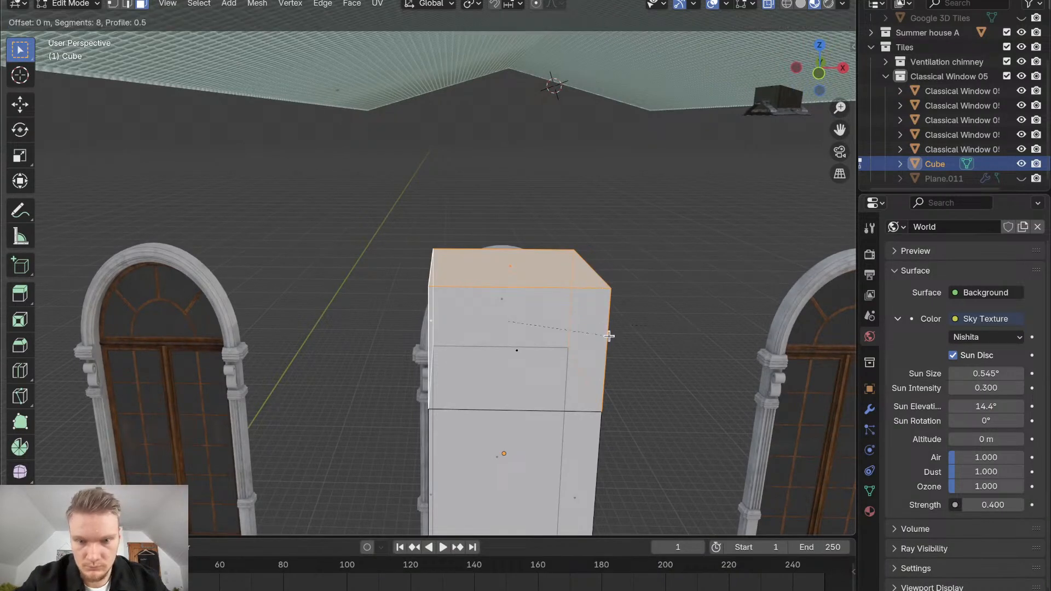
right_click(749, 337)
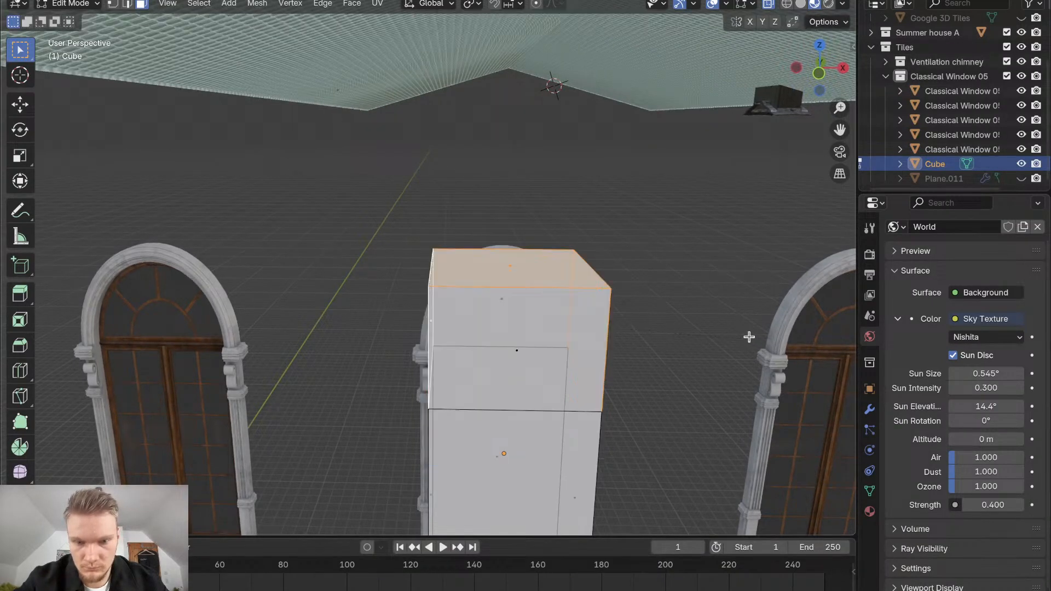
Bevel the block's two opposite side edges along the top with 8 segments and an offset of about 0.976 m
middle_drag(592, 341, 591, 341)
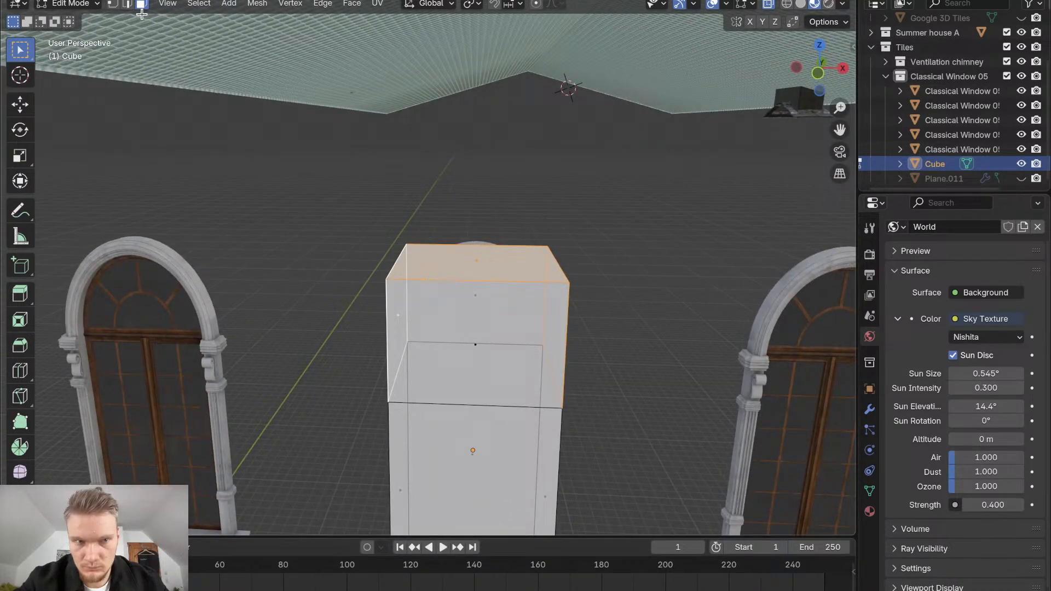
key(2)
click(560, 287)
middle_drag(560, 288, 506, 300)
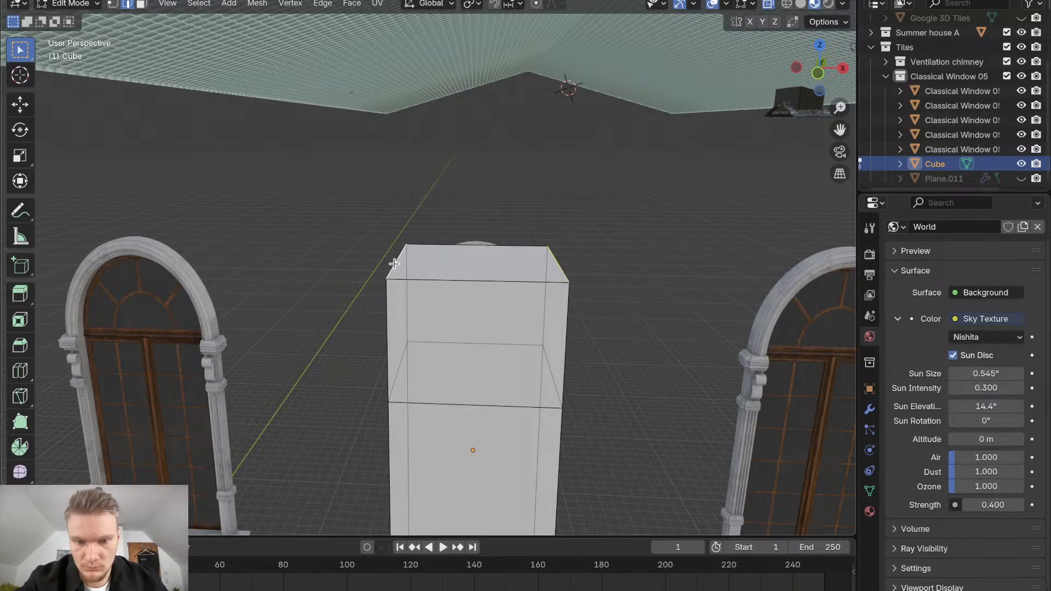
key(ctrl+b)
scroll(312, 257, up, 7)
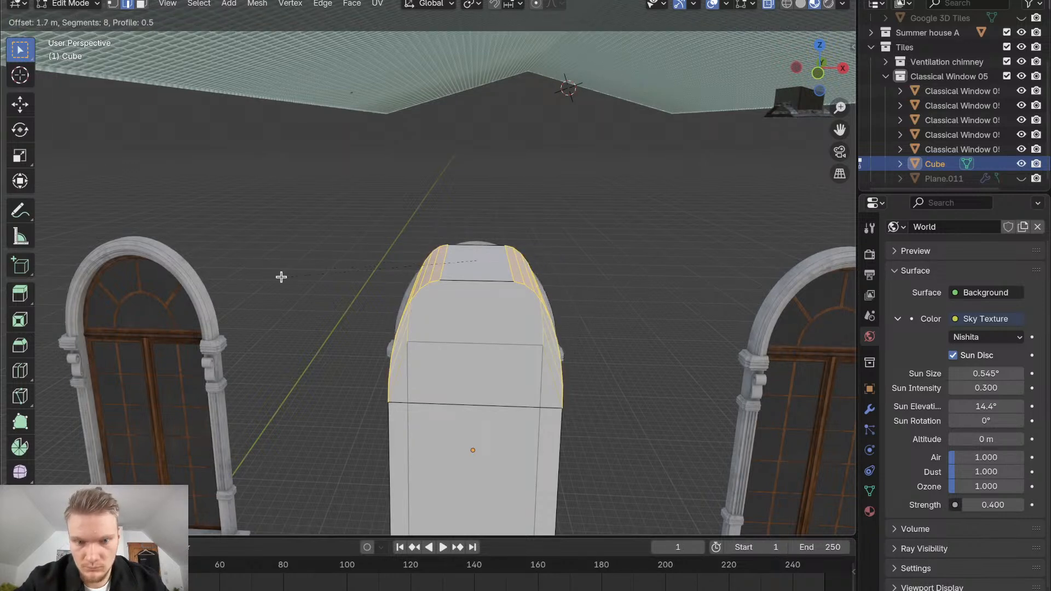
key(Escape)
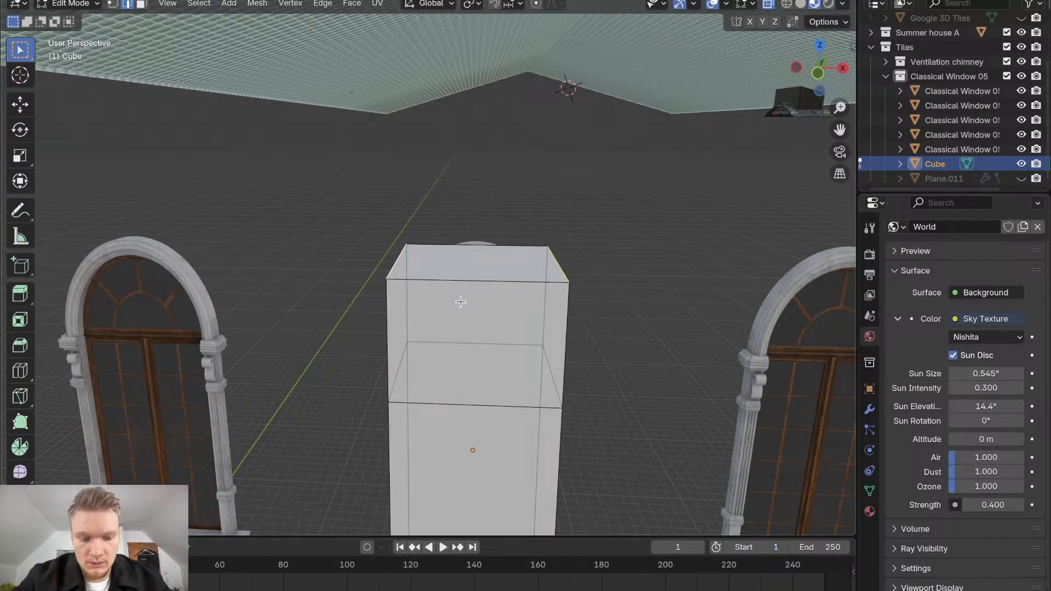
key(ctrl+b)
click(370, 292)
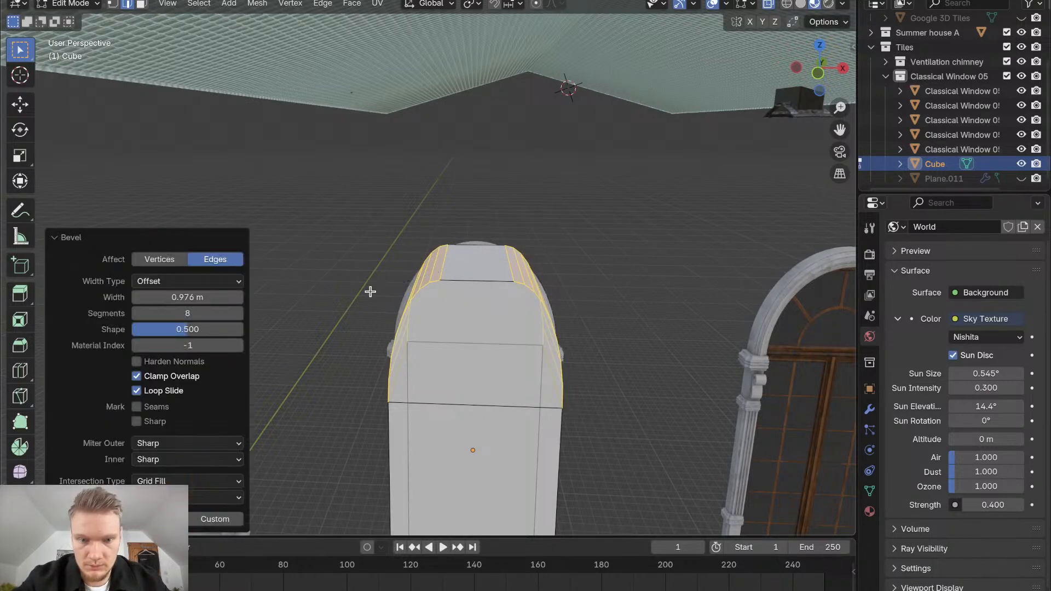
Try the side-edge bevel with a width of 0.166 m and the Depth width type
mouse_move(162, 297)
mouse_down()
mouse_move(220, 298)
mouse_move(114, 298)
mouse_move(186, 297)
mouse_move(158, 297)
mouse_up()
click(160, 281)
click(160, 324)
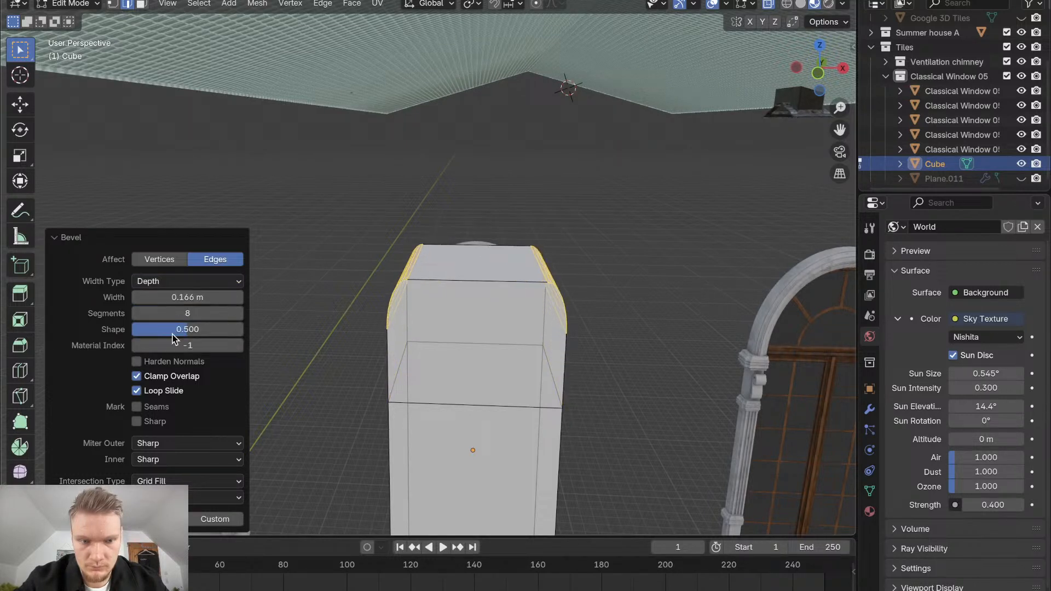
Set the bevel's width type to Absolute and its width to 1.37 m so both curves meet in an arch
click(173, 282)
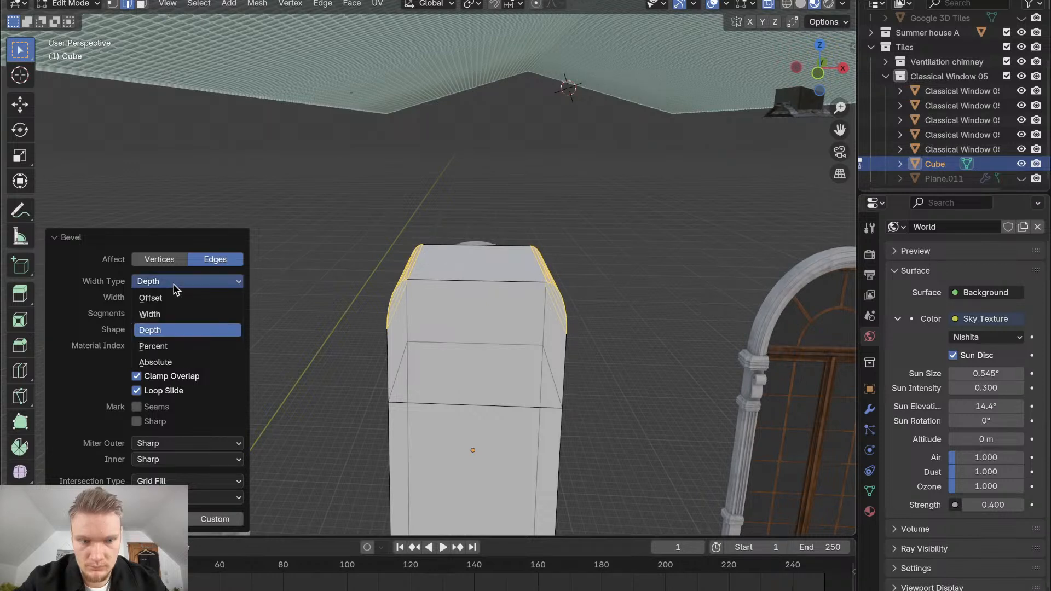
click(176, 363)
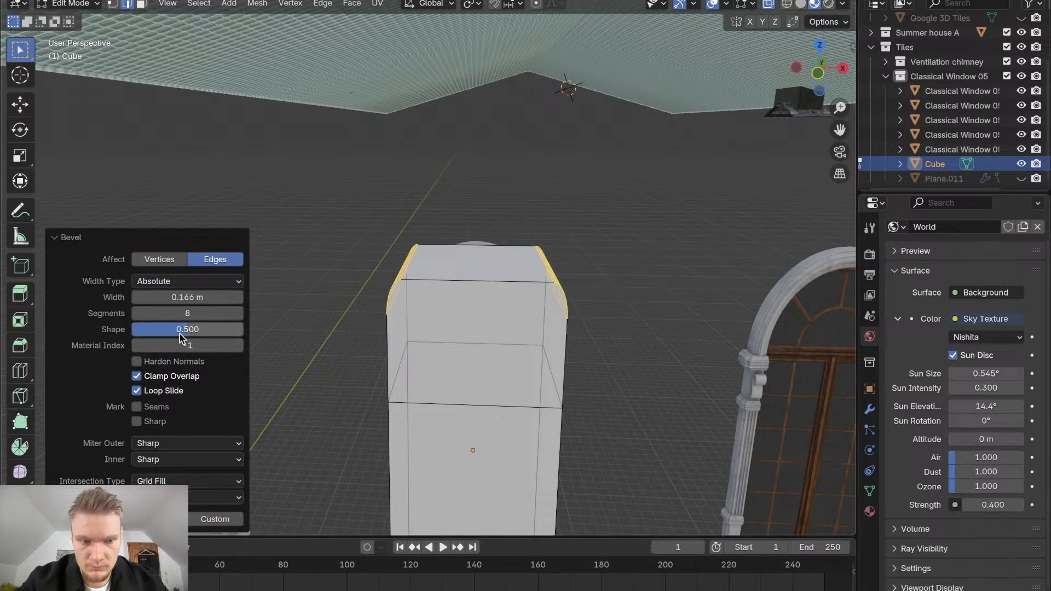
drag(180, 302, 225, 303)
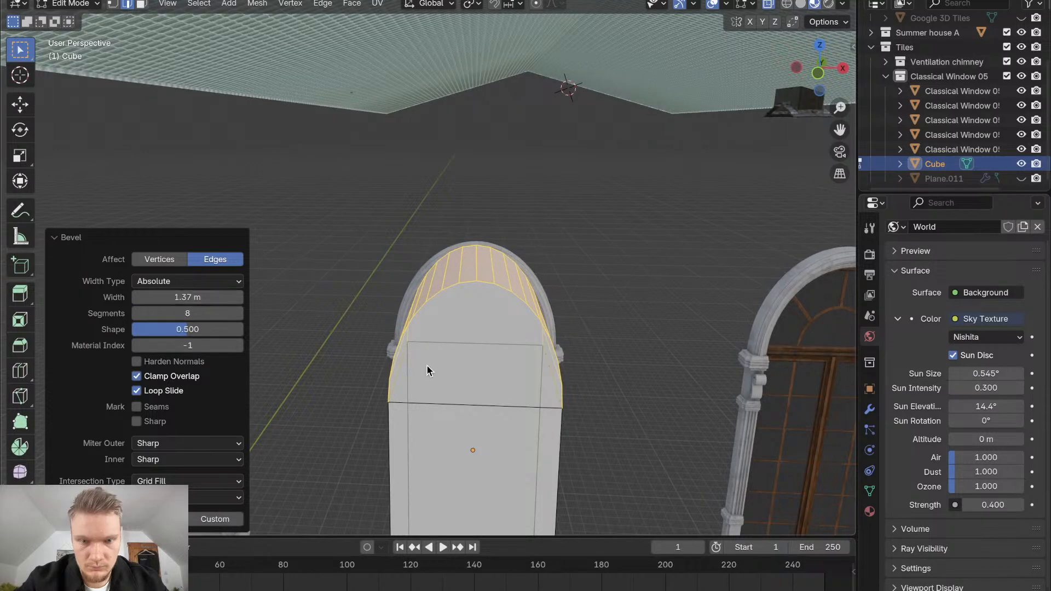
middle_drag(427, 366, 426, 365)
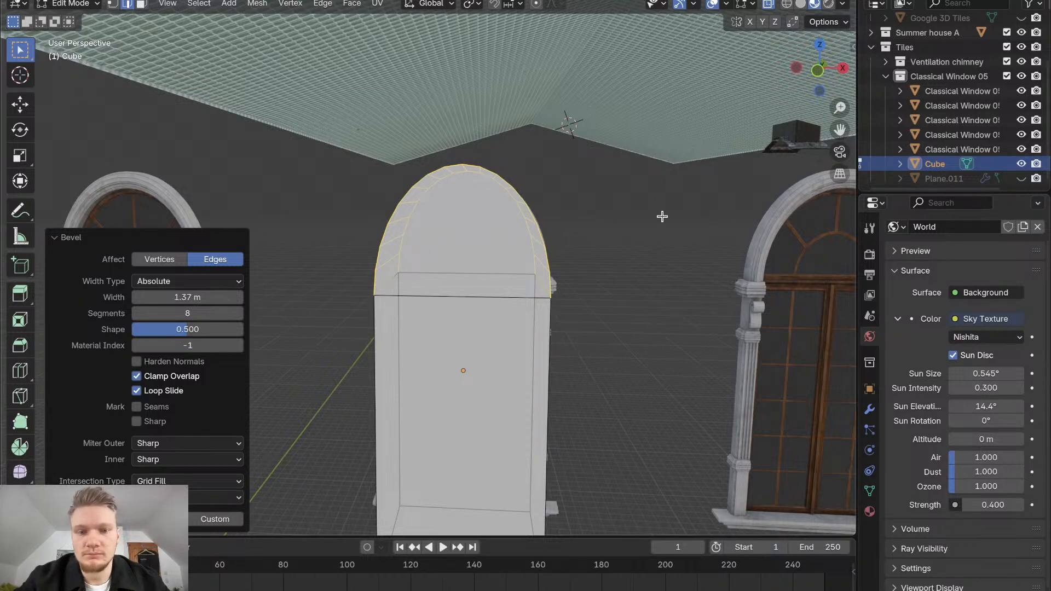
Compare the arch with the windows in front view and set the bevel's segments to 9
click(818, 70)
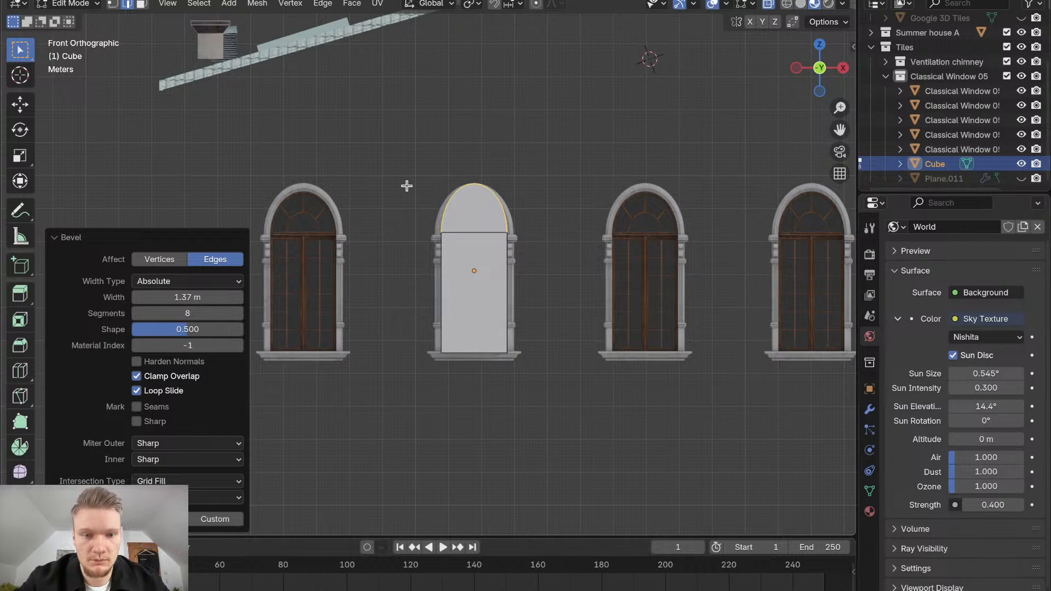
click(242, 317)
click(242, 317)
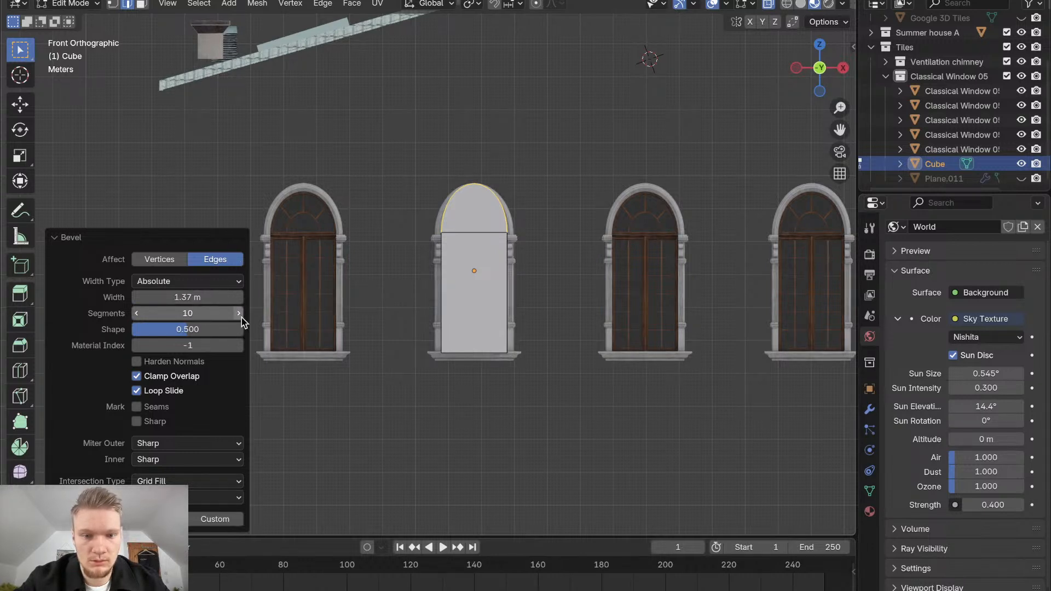
drag(187, 315, 165, 315)
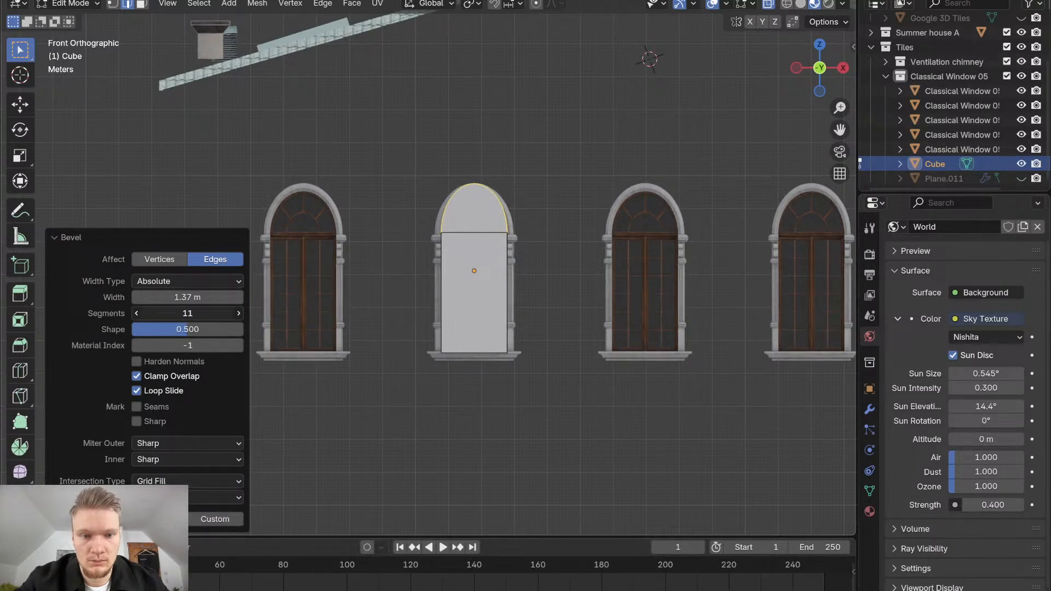
drag(178, 314, 182, 315)
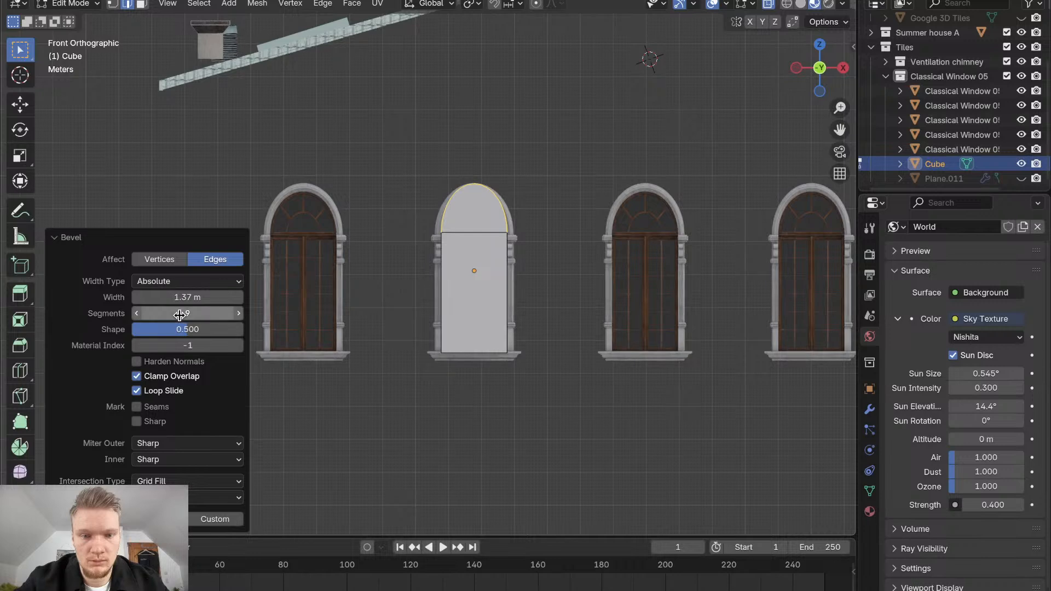
click(454, 317)
Return to Object Mode and view the whole arch-topped block in front of the window
mouse_move(454, 317)
middle_down()
mouse_move(471, 318)
mouse_move(454, 332)
middle_up()
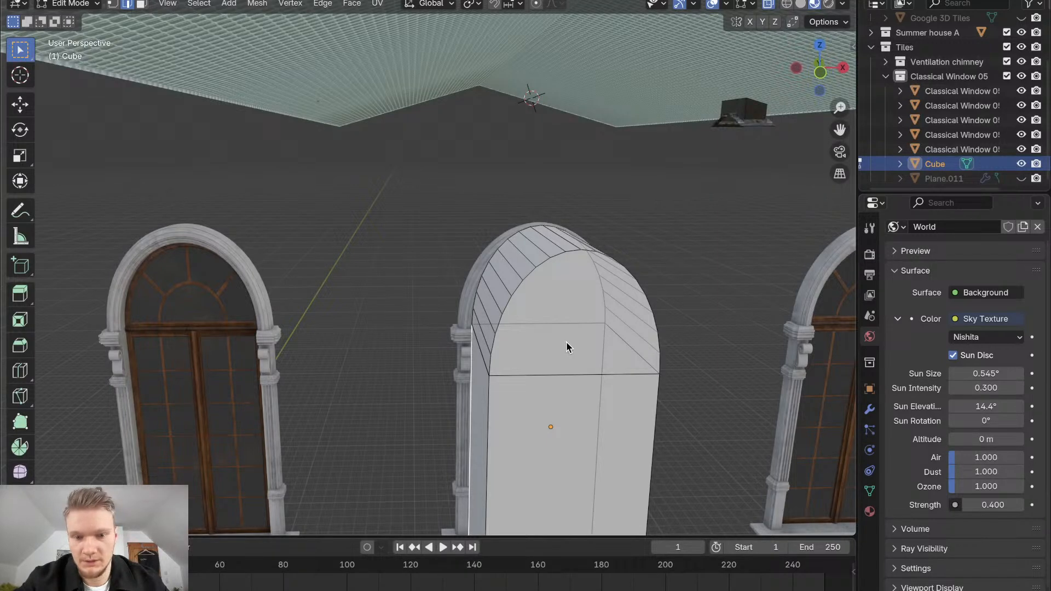
key(Tab)
scroll(487, 321, down, 2)
scroll(488, 323, down, 3)
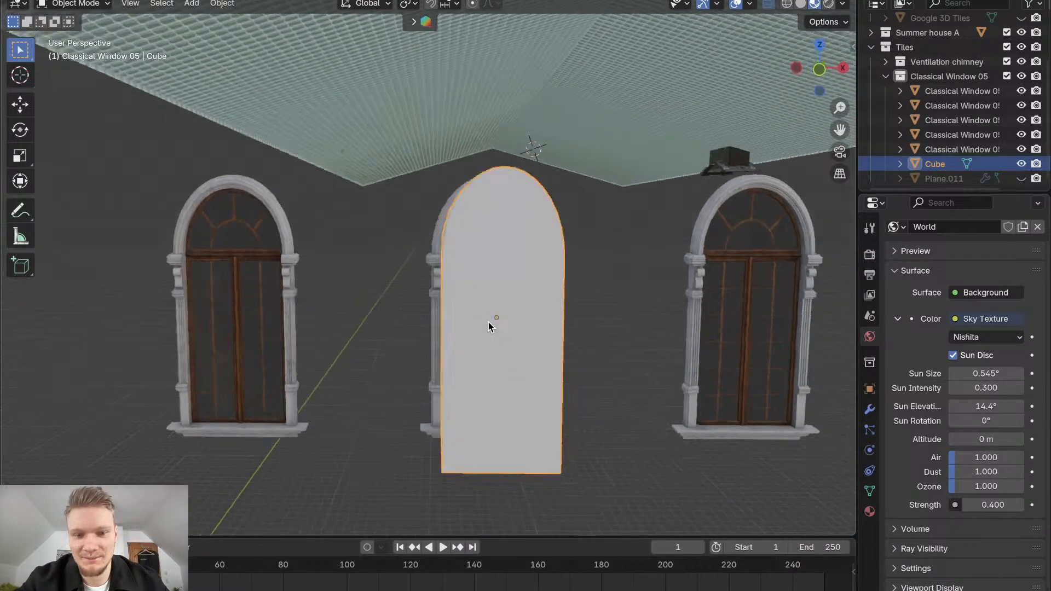
Apply Shade Auto Smooth to the arch-topped block in front of the window
right_click(488, 322)
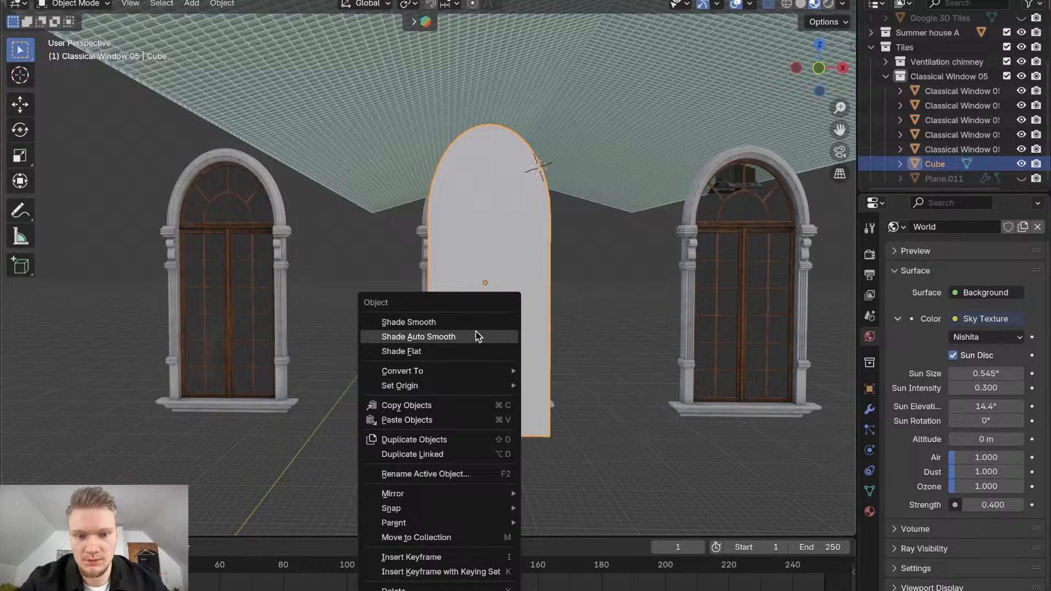
click(476, 335)
middle_drag(334, 360, 335, 365)
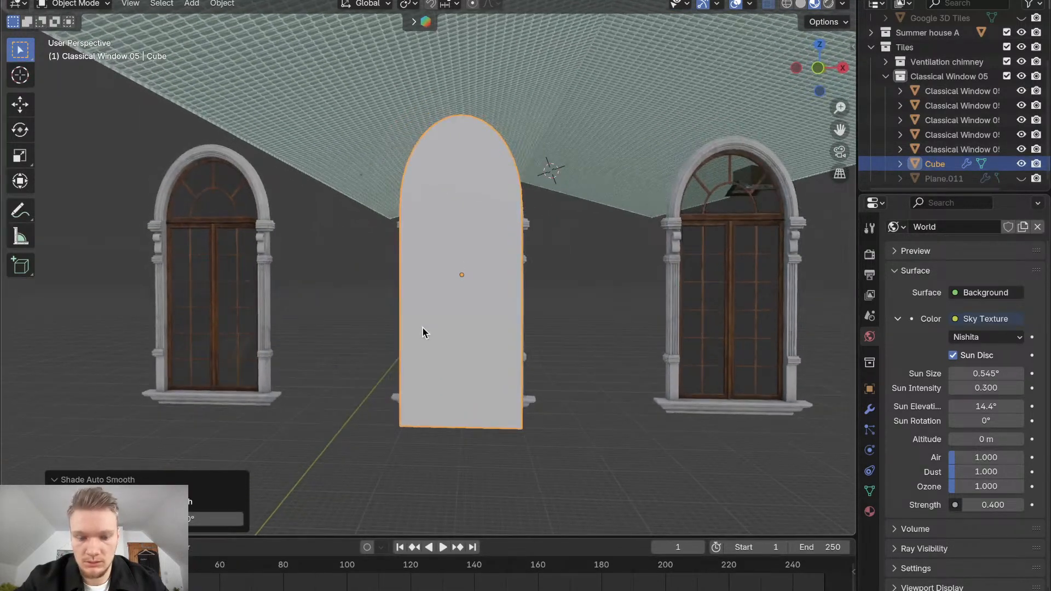
In front view, lower the block along Z by about 0.103 m to align it with the window
click(820, 69)
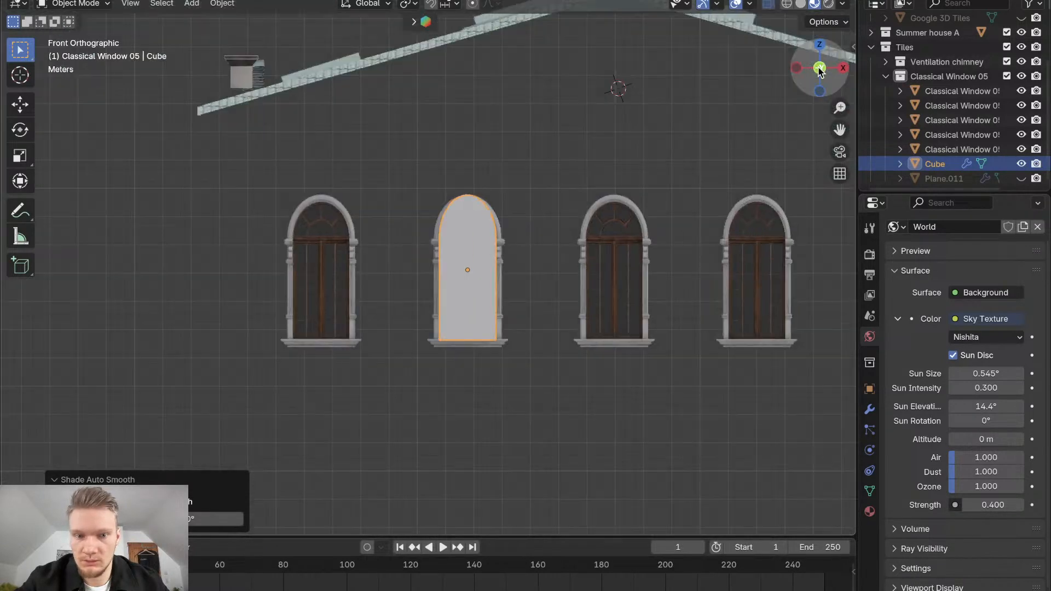
key(g)
key(z)
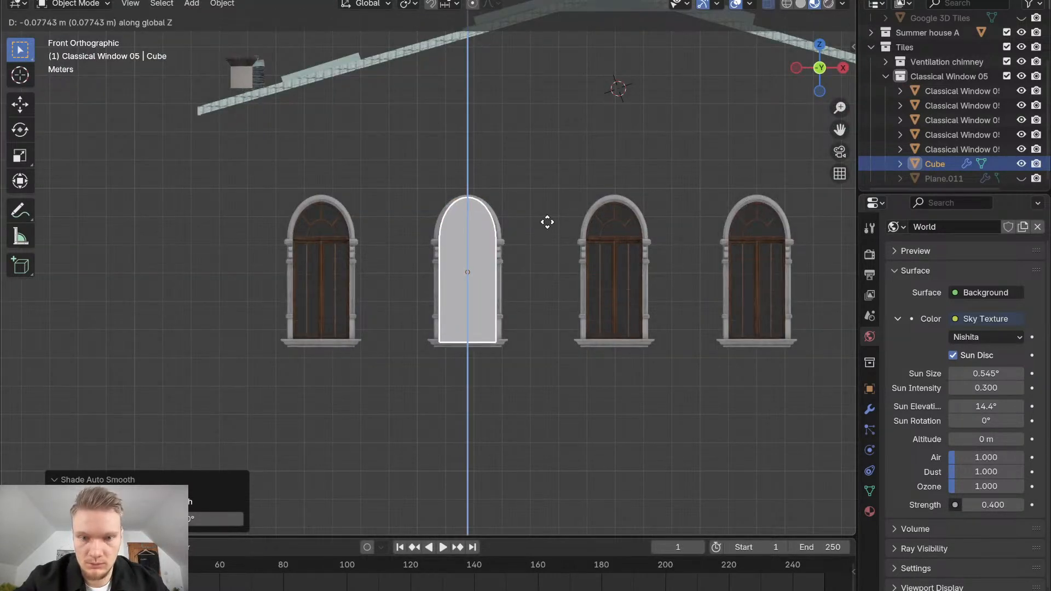
click(547, 223)
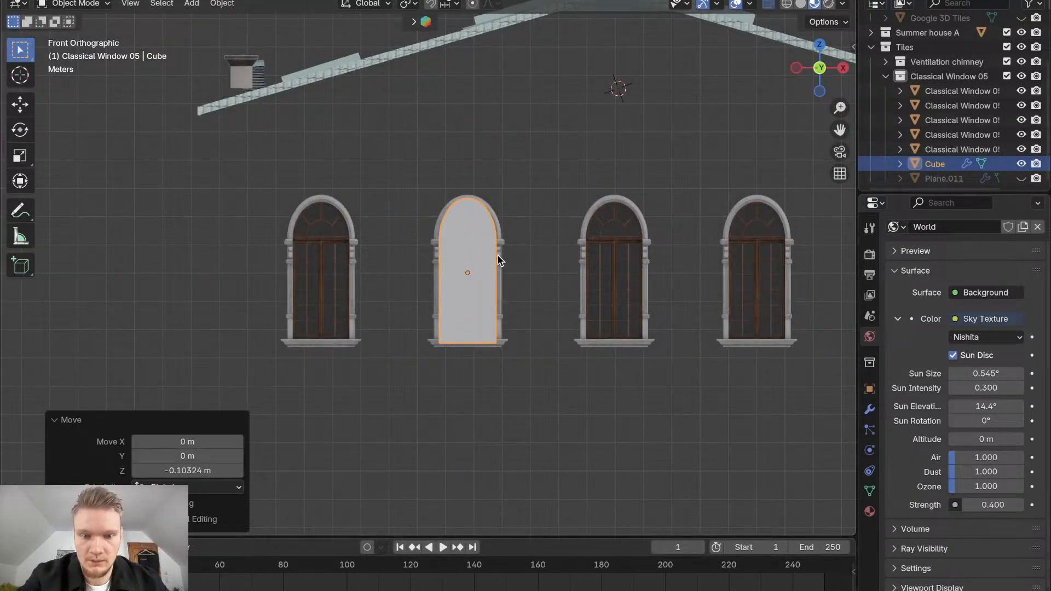
Thin the arch-topped block along the Y axis to a scale of about 0.41
middle_drag(498, 256, 498, 255)
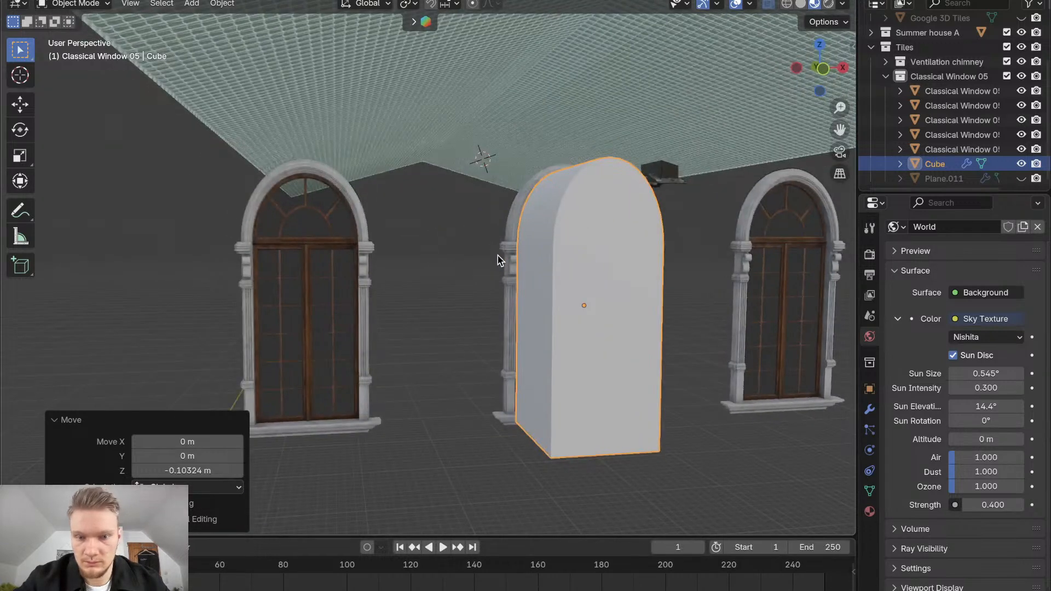
key(s)
key(y)
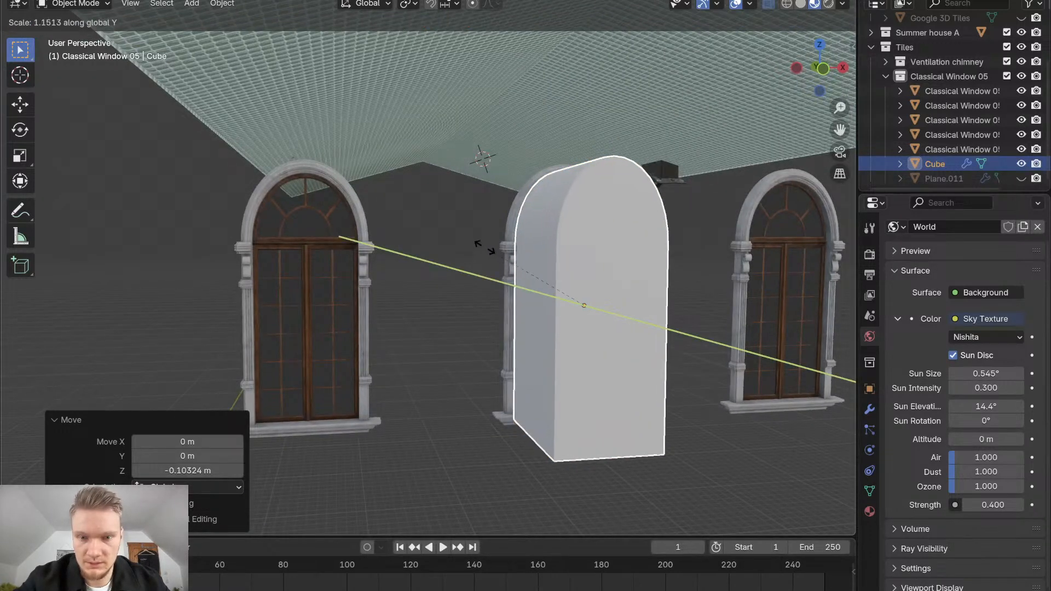
click(543, 305)
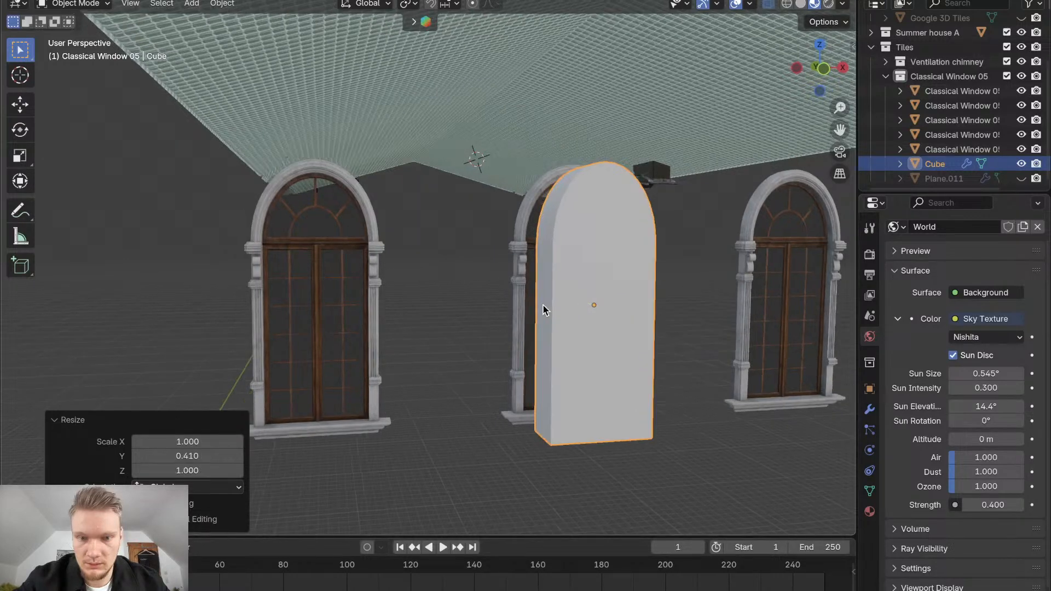
Move the thinned block along the Y axis until it overlaps the window frame, ending with a shift of about -0.129 m
middle_drag(543, 303, 543, 304)
key(g)
key(x)
key(y)
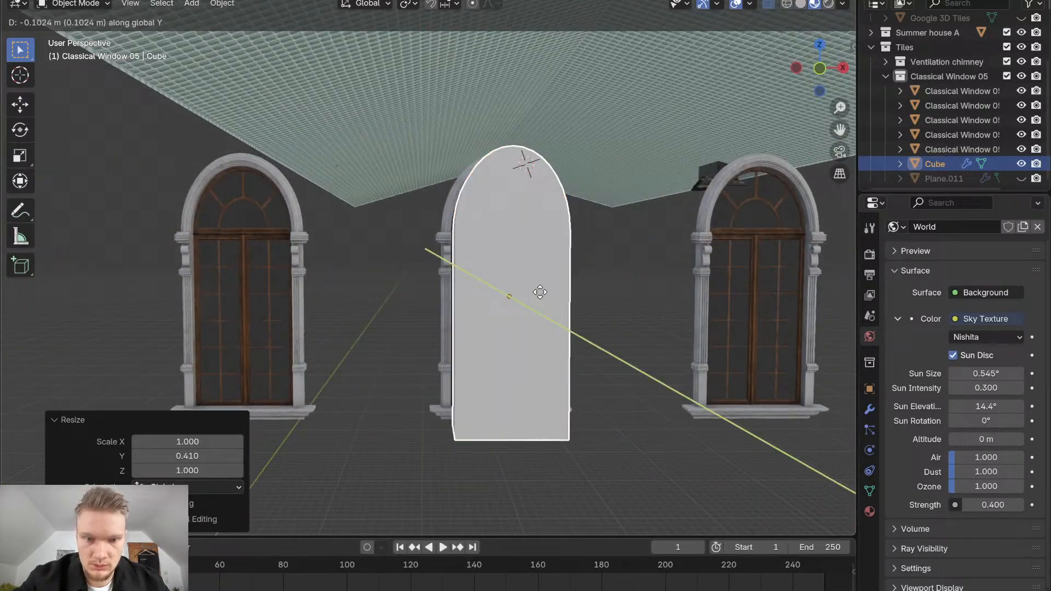
click(564, 339)
middle_drag(563, 338, 566, 340)
key(g)
key(y)
click(566, 337)
Switch to Chrome, open "How to Cut Holes for DOORS AND WINDOWS in Walls in Blender" from the YouTube history, and watch the cube alignment part
click(283, 584)
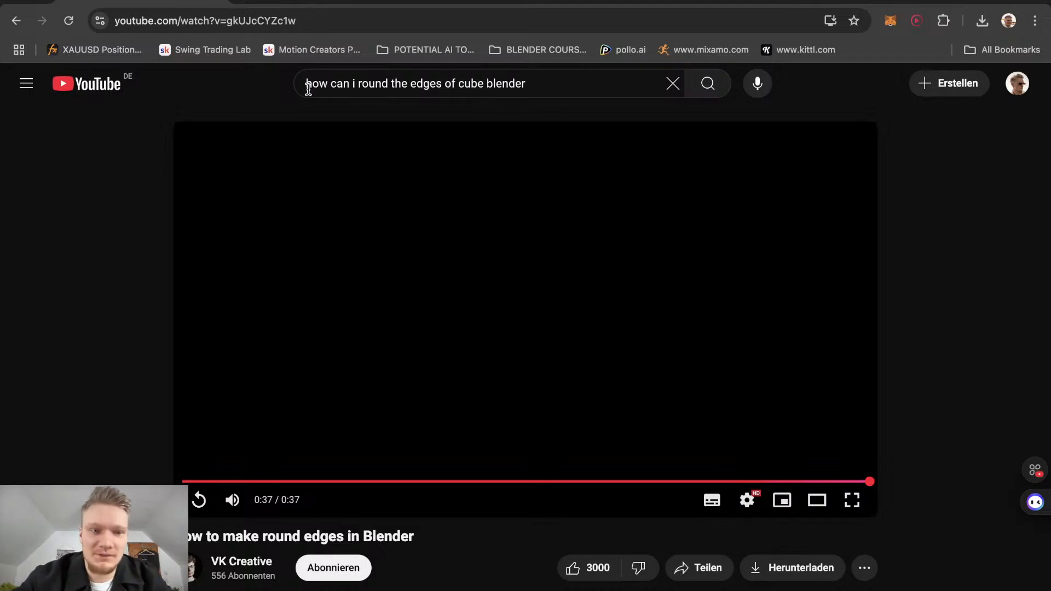
click(26, 84)
click(97, 269)
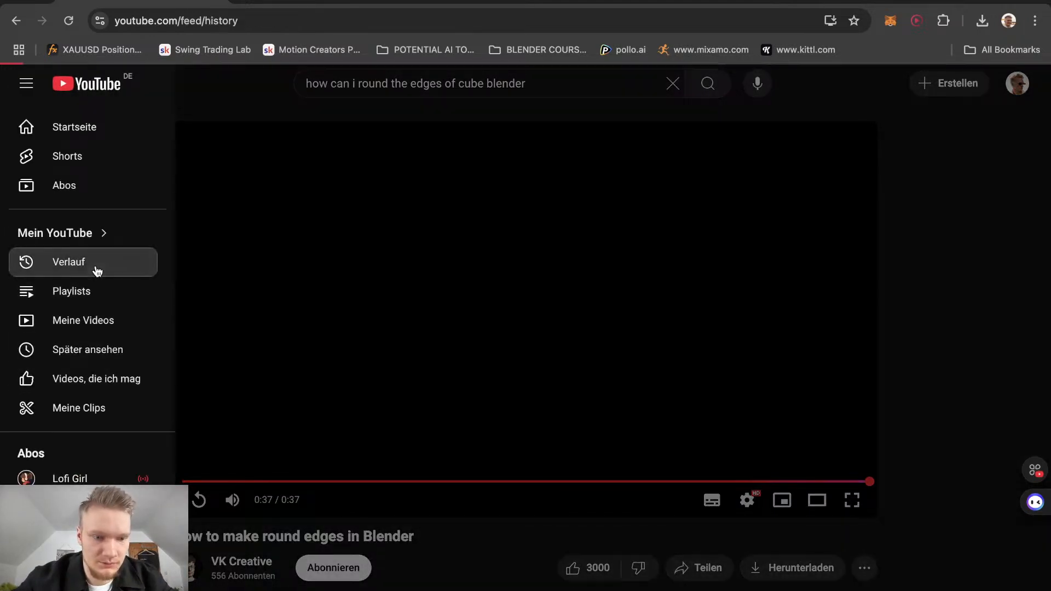
scroll(449, 432, down, 4)
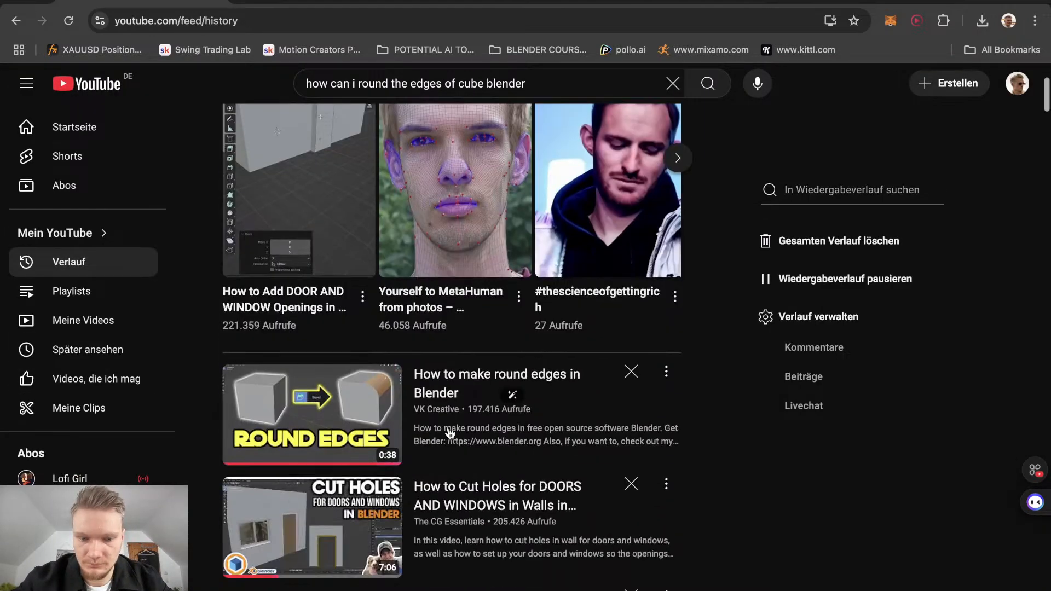
scroll(314, 428, down, 1)
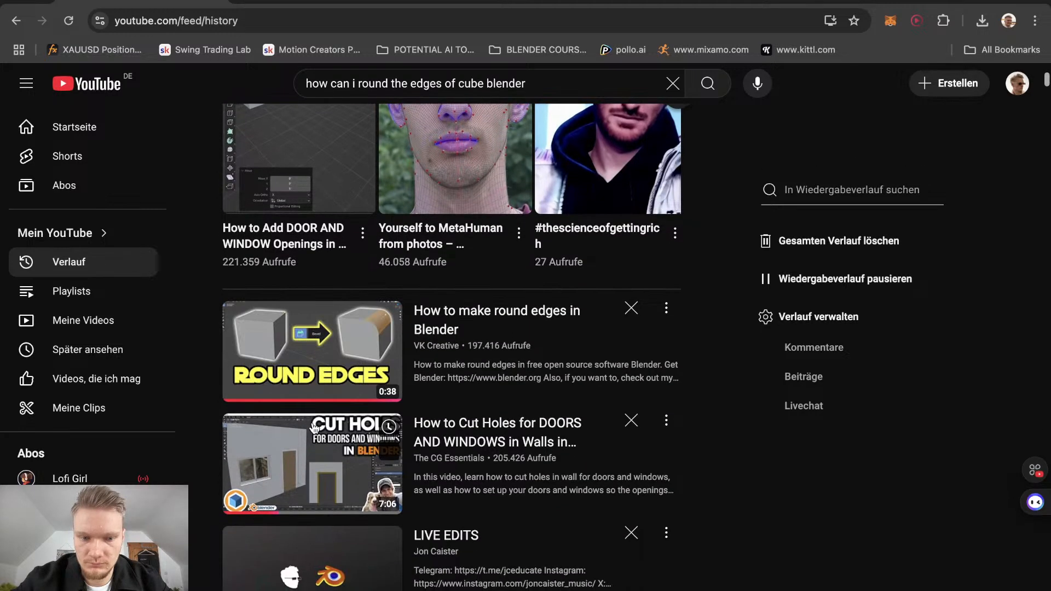
click(328, 472)
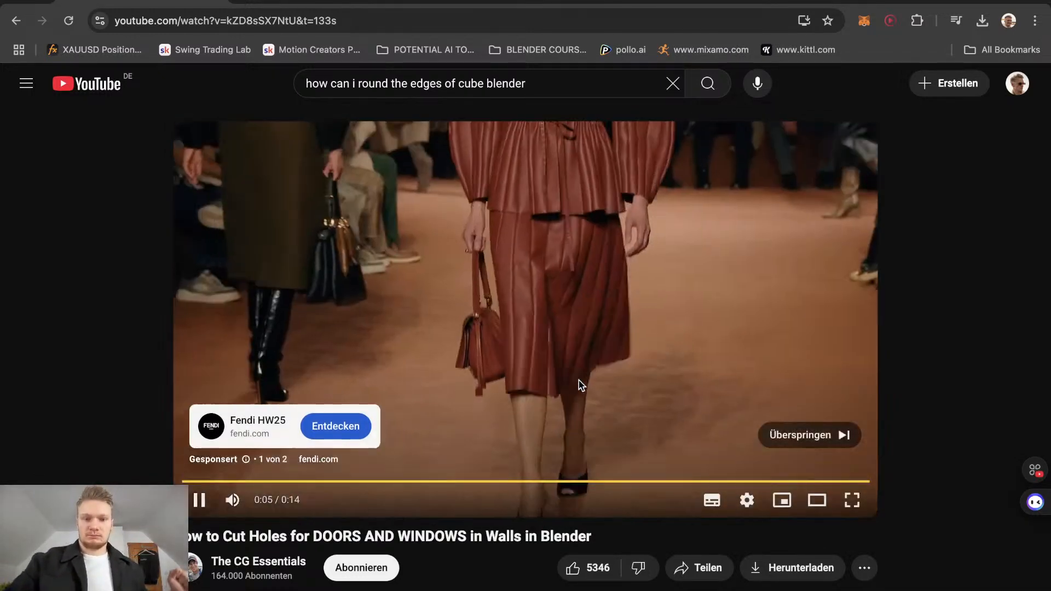
click(806, 441)
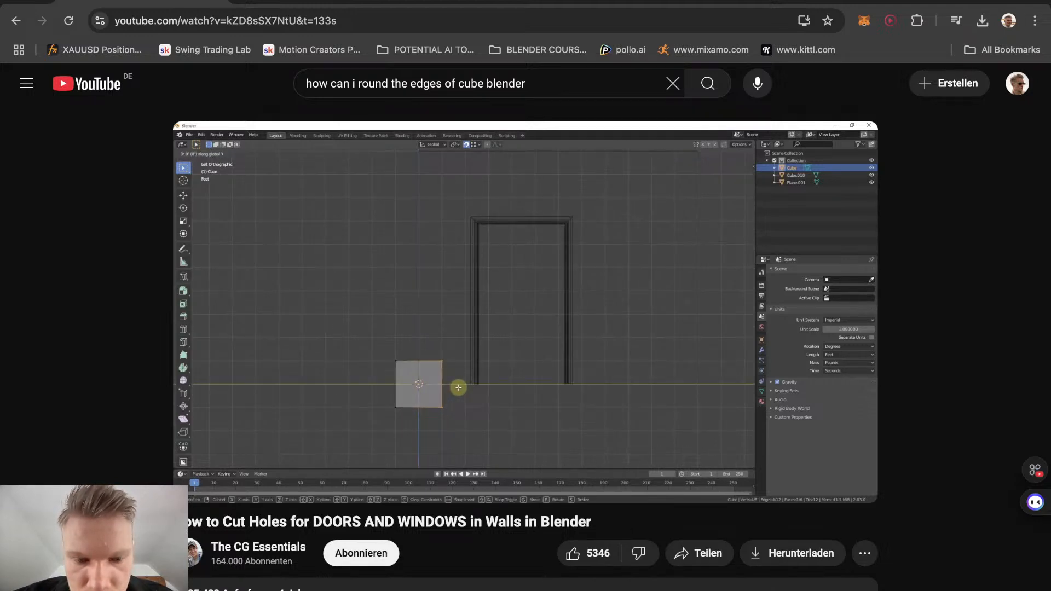
mouse_move(624, 176)
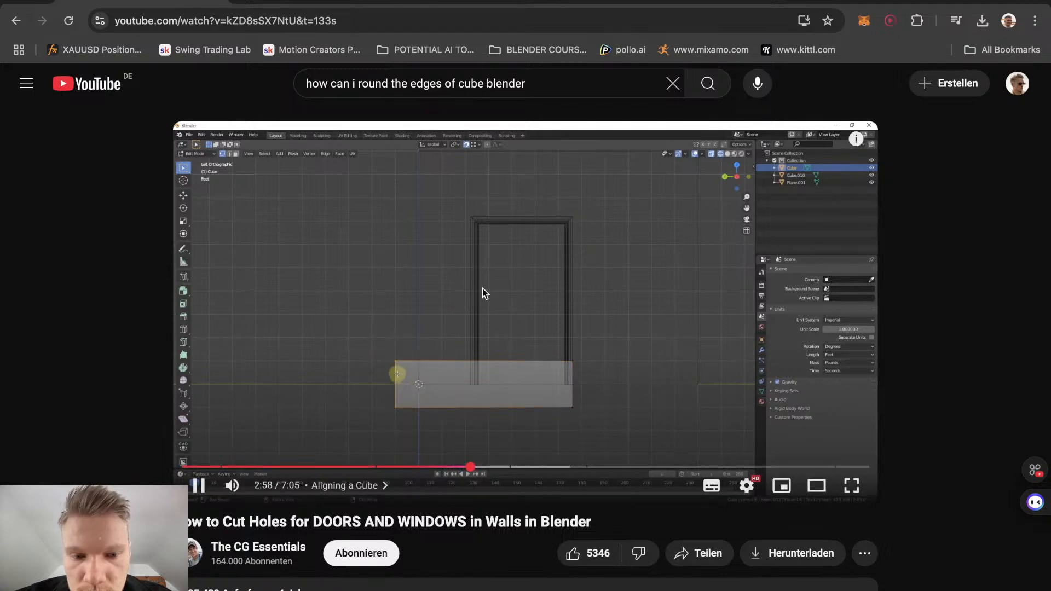
Return to Blender and examine from several angles how the arch-topped block sits against the window frame
click(315, 589)
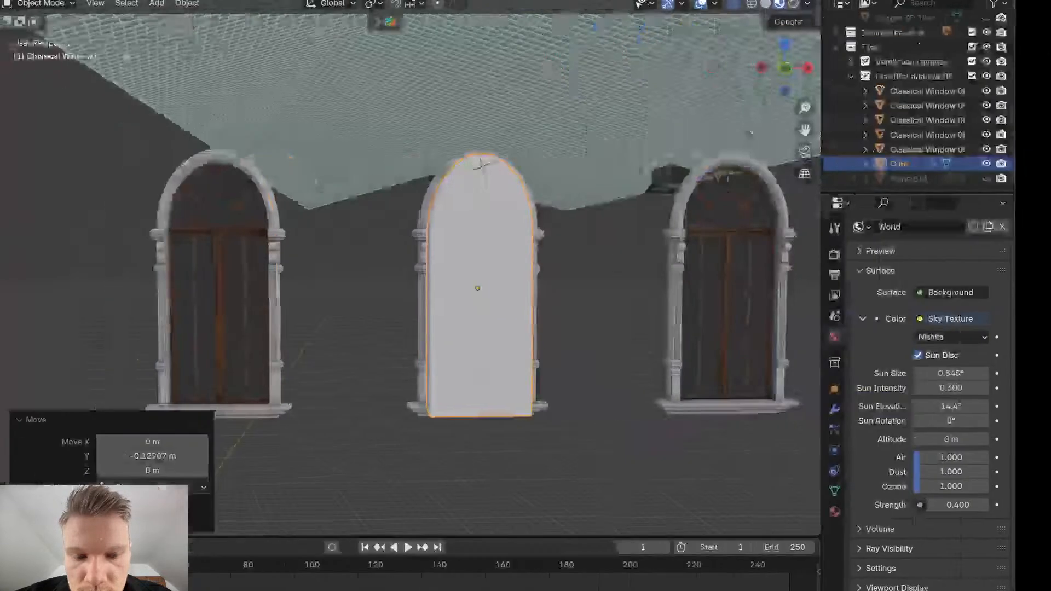
scroll(483, 317, right, 5)
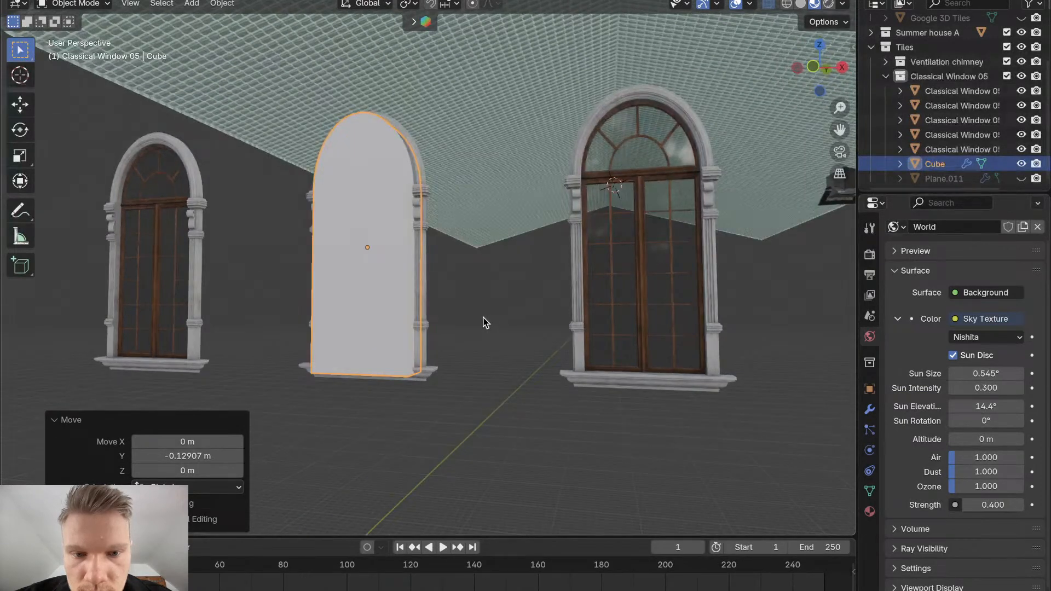
scroll(483, 317, left, 6)
scroll(483, 322, left, 4)
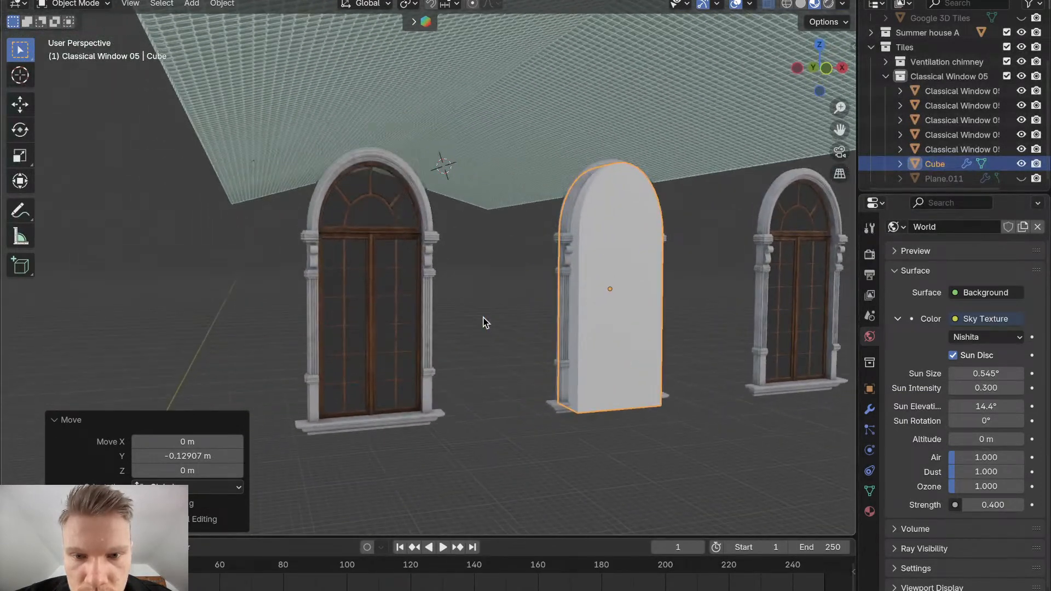
scroll(707, 363, up, 6)
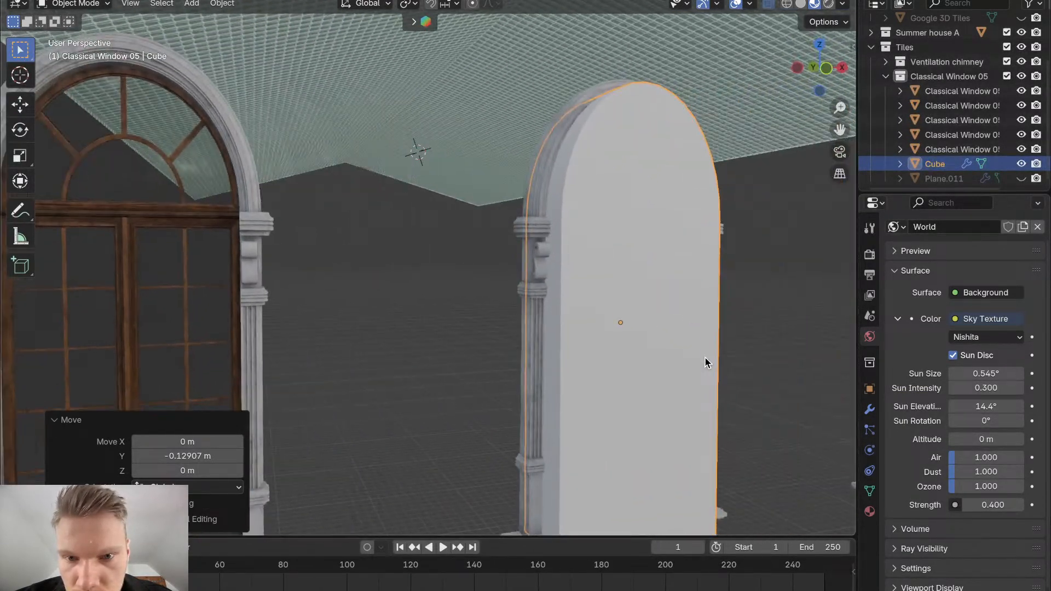
scroll(705, 357, down, 3)
scroll(705, 357, up, 2)
shift+scroll(706, 358, up, 4)
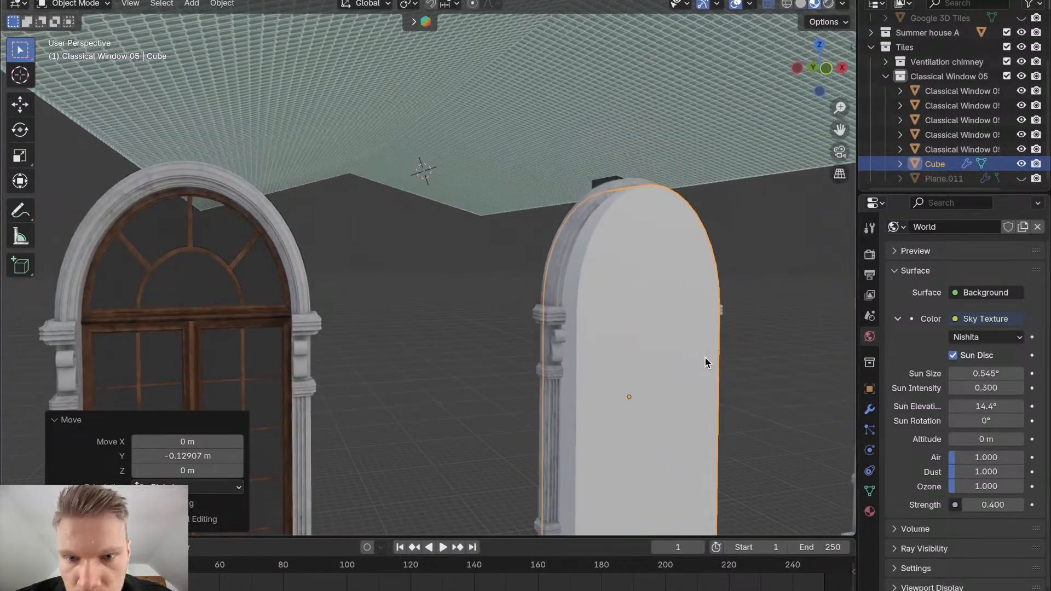
shift+scroll(705, 357, right, 5)
scroll(567, 348, right, 6)
scroll(566, 349, down, 4)
scroll(567, 349, left, 5)
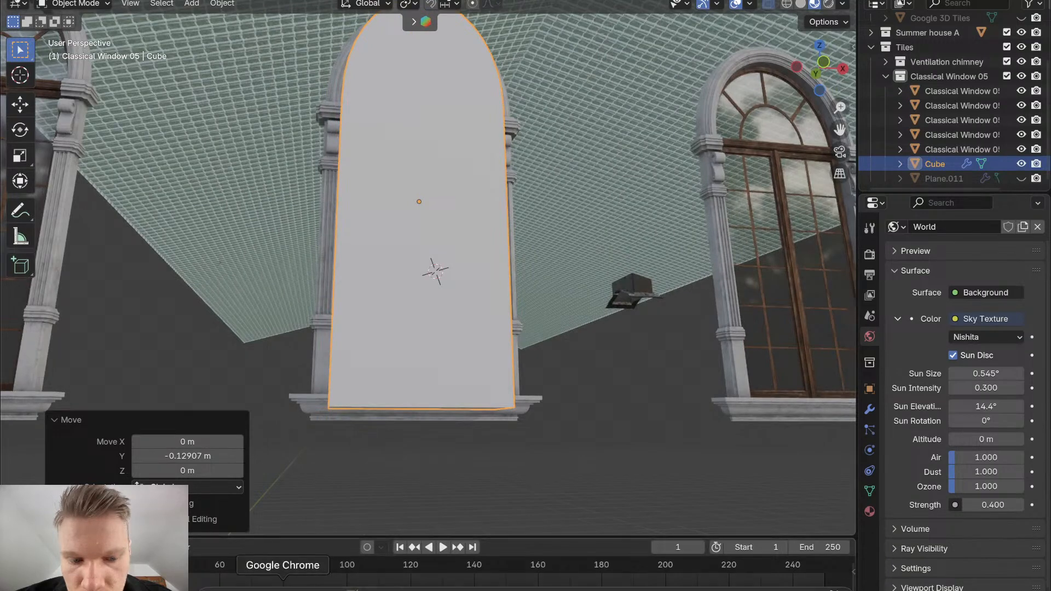
Switch to the tutorial video in Chrome and watch its Boolean Modifier section
click(294, 584)
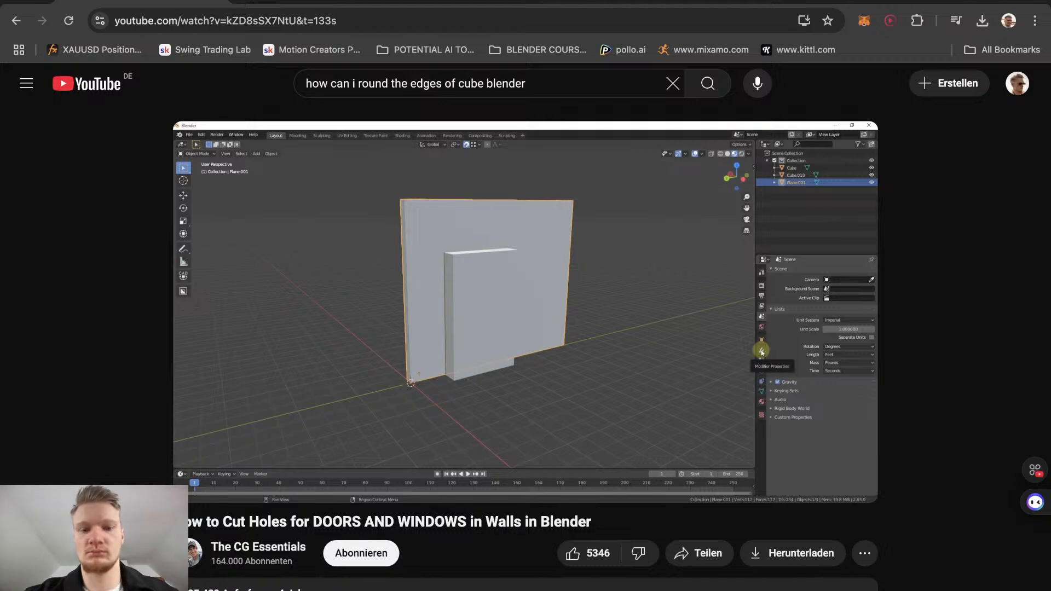
mouse_move(459, 259)
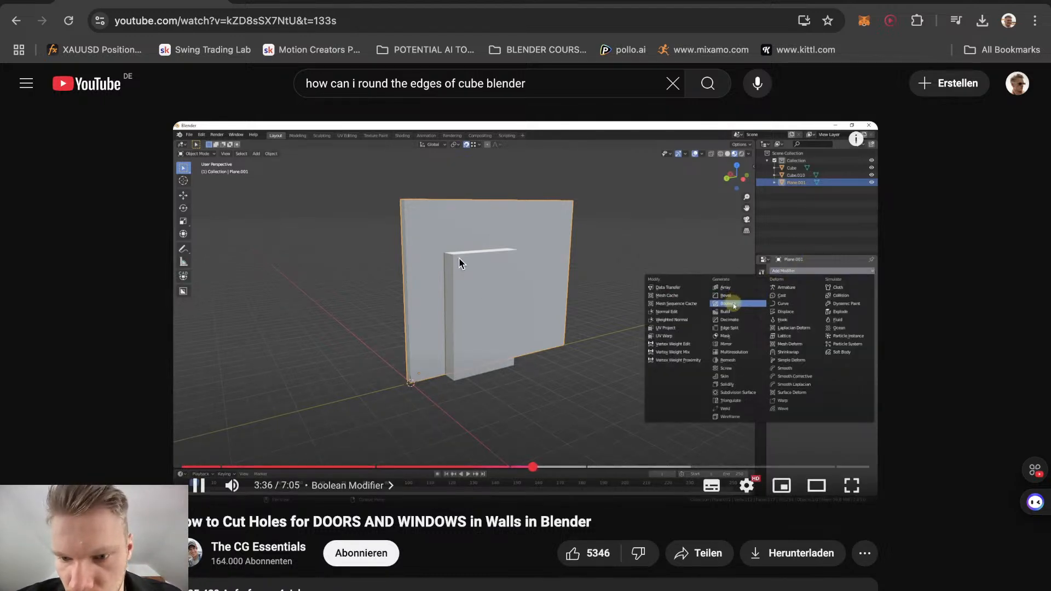
click(510, 272)
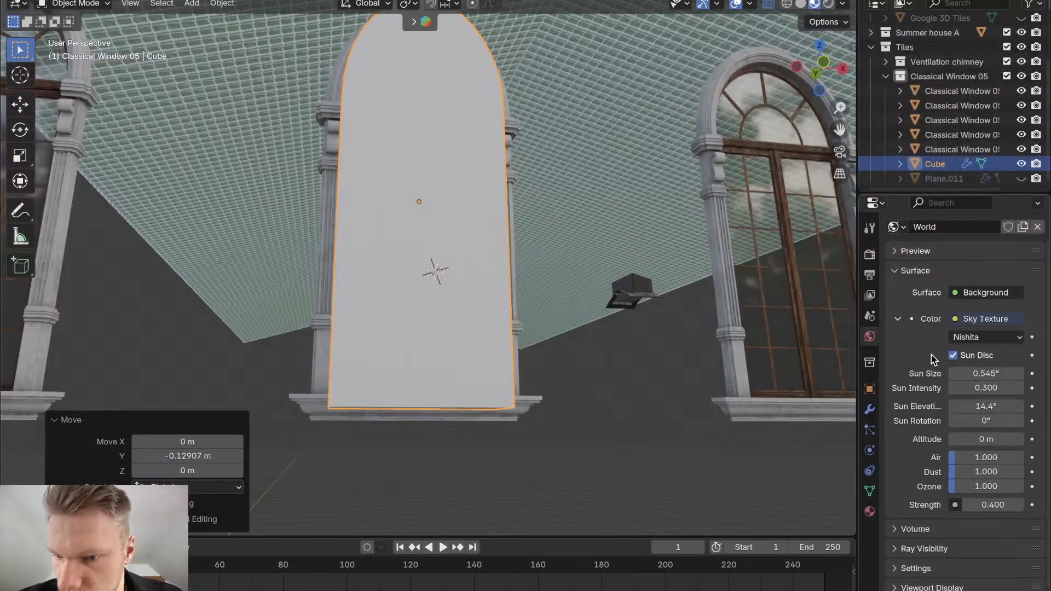
Back in Blender, unhide the wall object Plane.011 in the Classical Window 05 collection
middle_drag(611, 258, 601, 290)
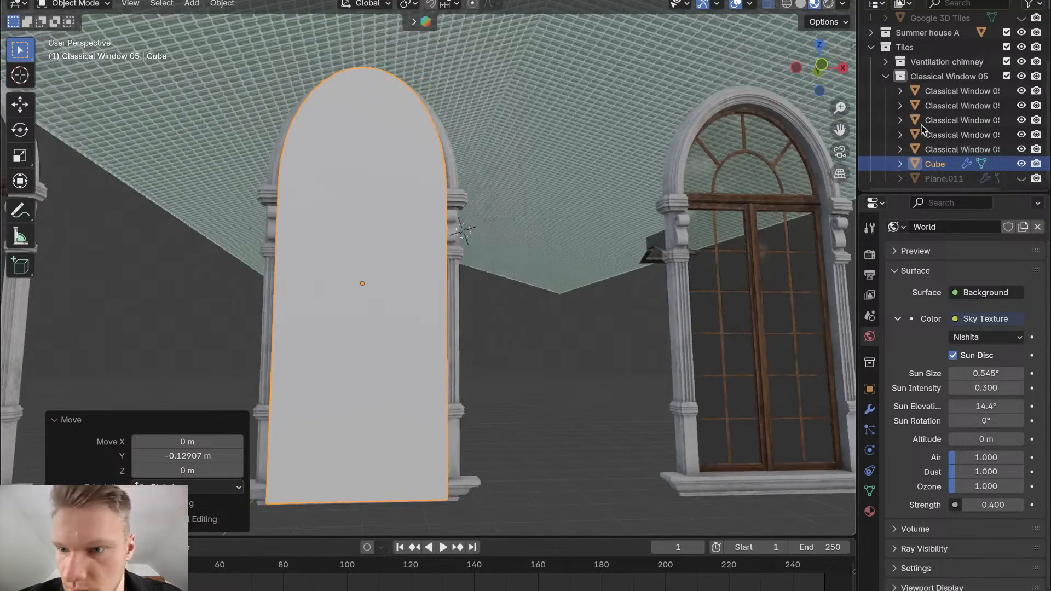
middle_drag(931, 160, 904, 158)
click(1021, 178)
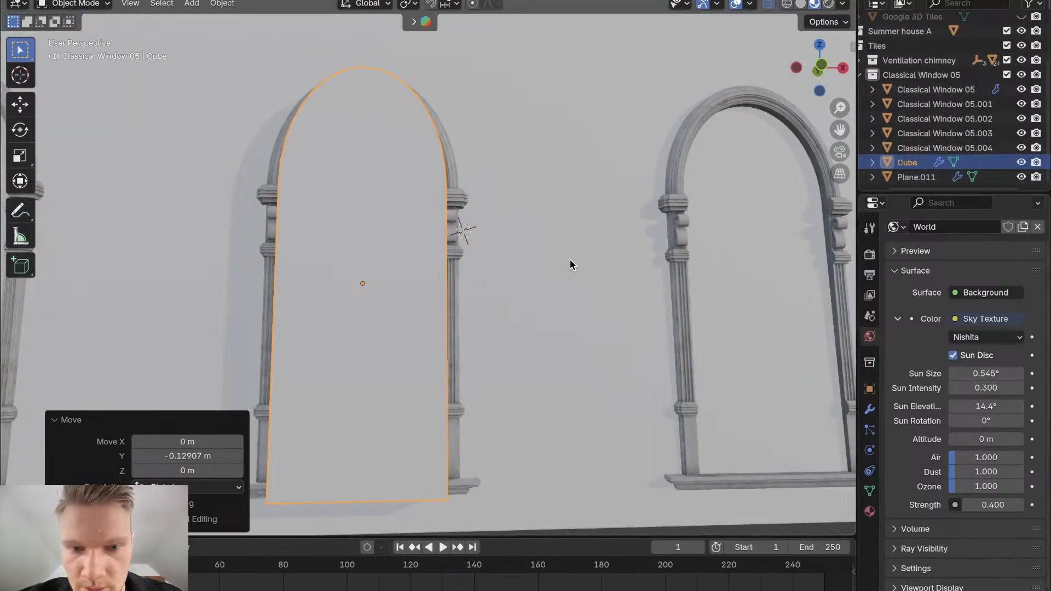
Replace the operand object of Plane.011's Boolean Difference modifier with the arch-topped Cube and view the wall around it
click(926, 177)
click(870, 409)
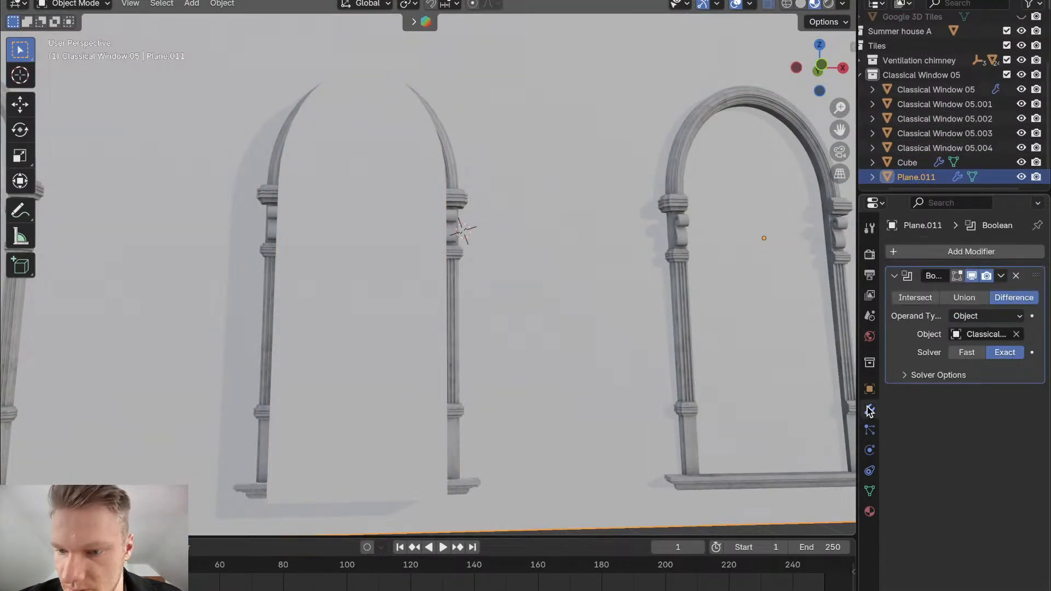
click(1016, 335)
click(1016, 335)
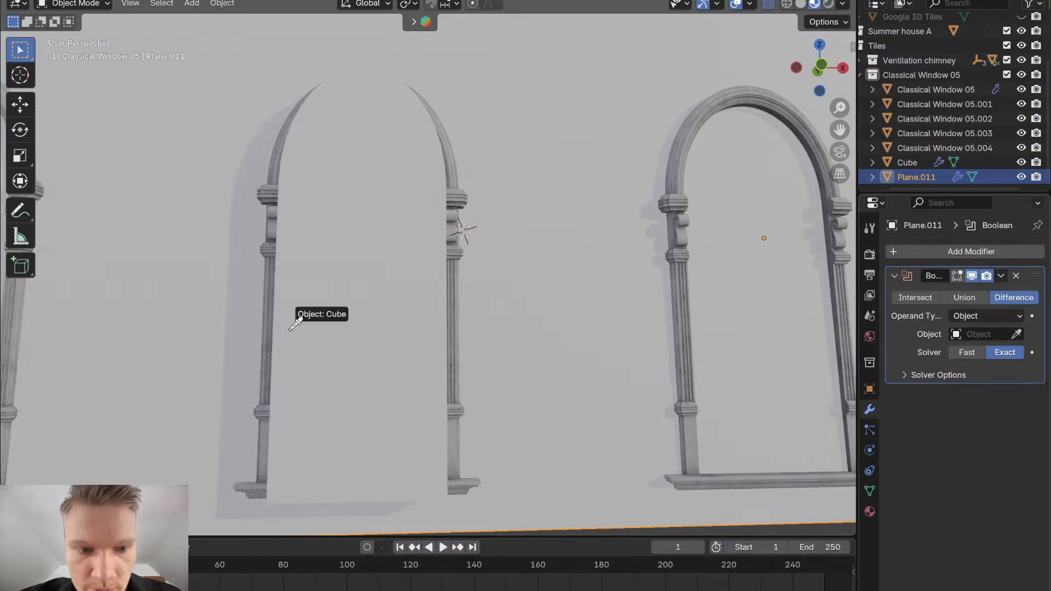
click(328, 304)
middle_drag(384, 316, 405, 318)
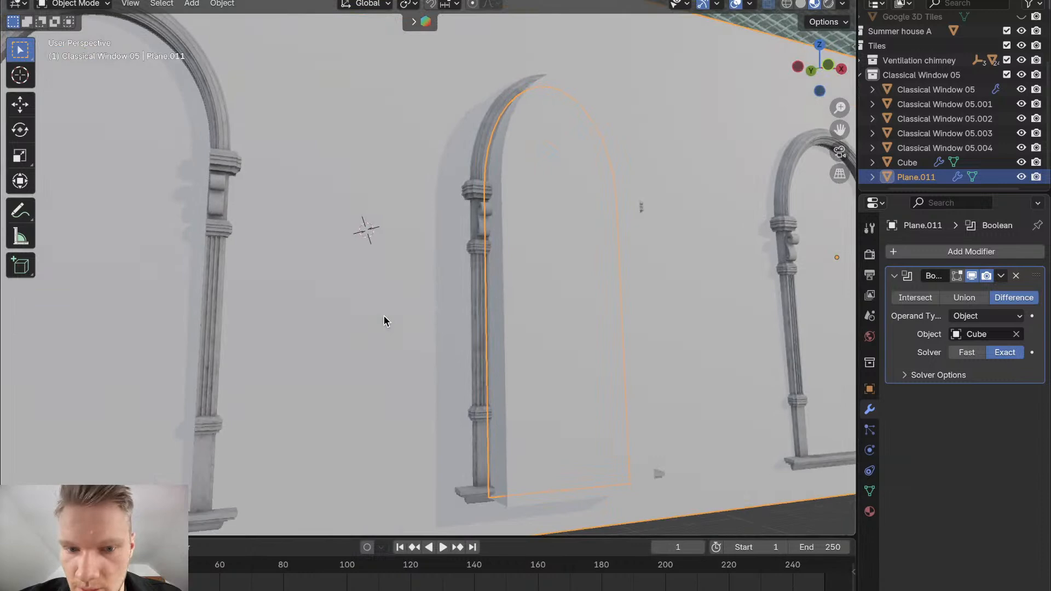
scroll(384, 317, down, 2)
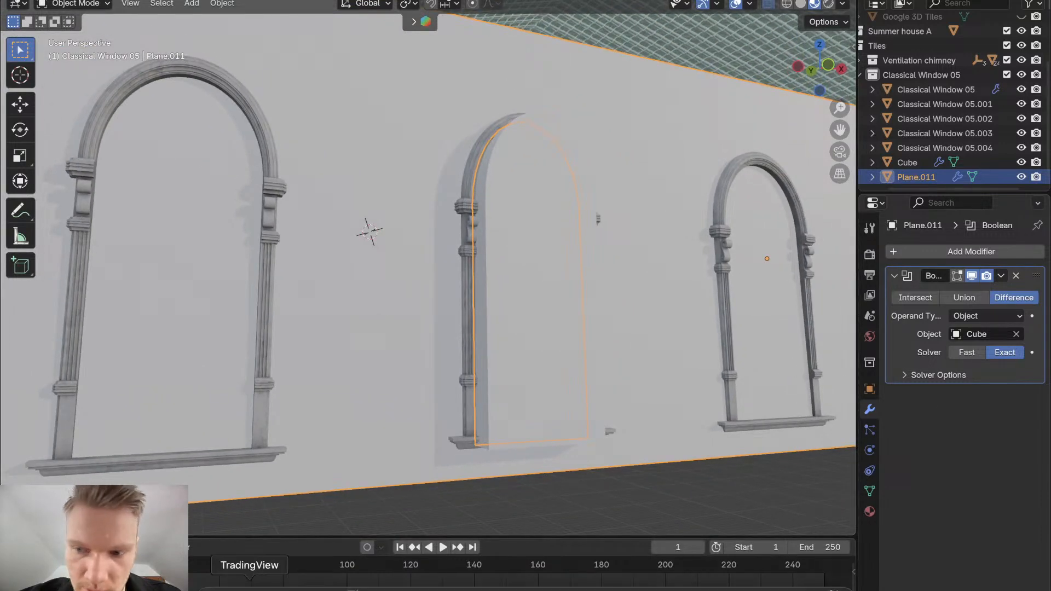
Watch the tutorial video in Chrome through its Disable Render section, then return to Blender and view the wall with its windows
click(282, 587)
click(439, 317)
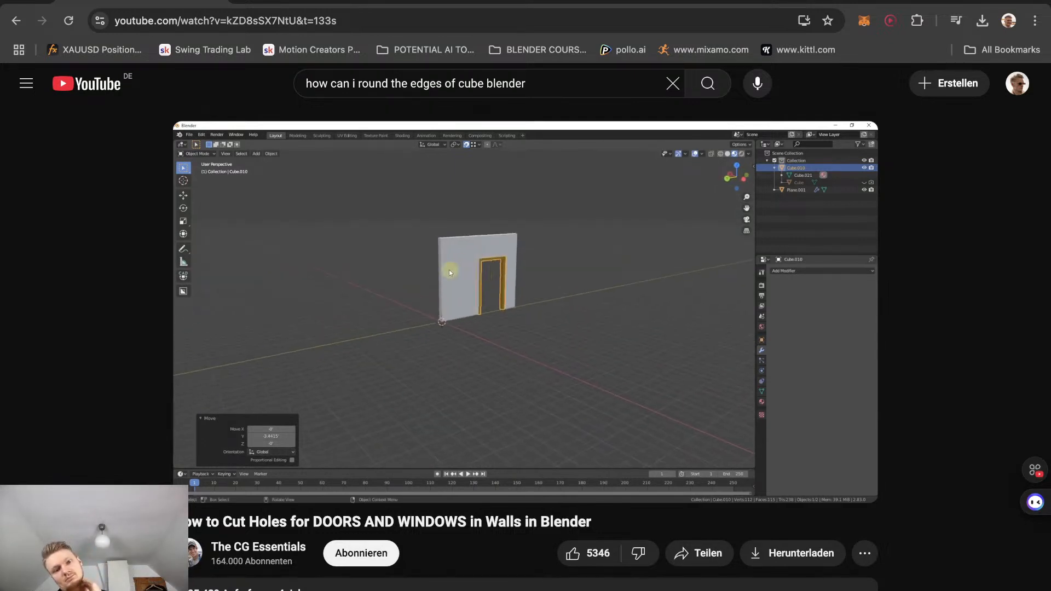
click(451, 274)
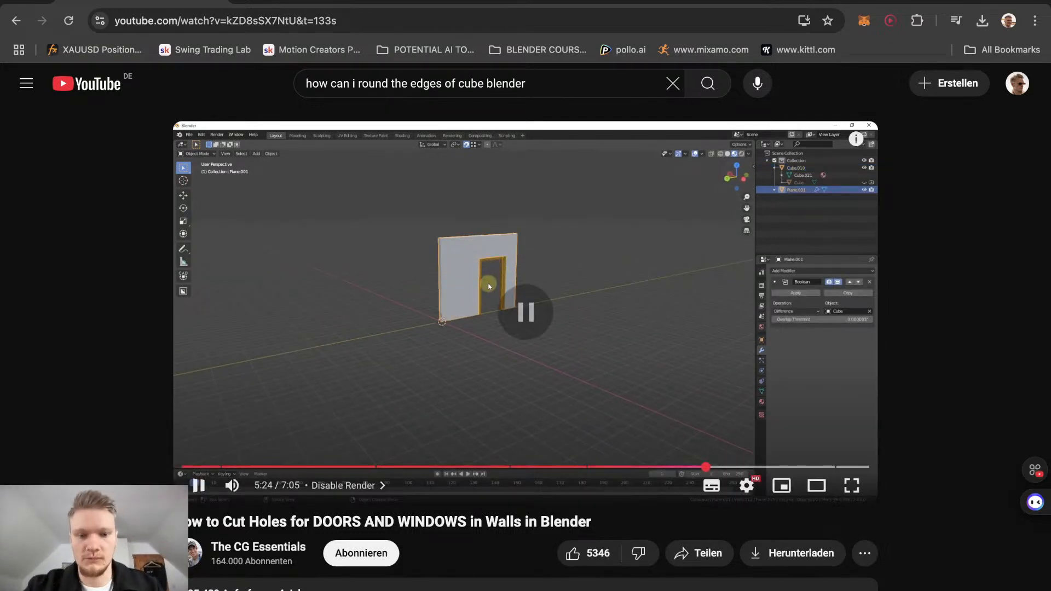
click(316, 590)
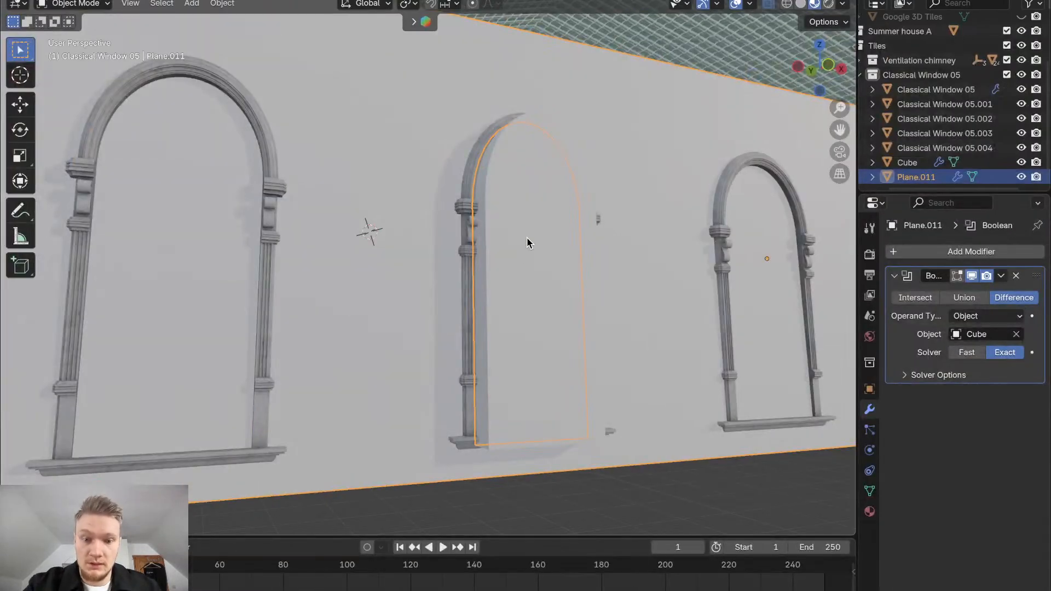
scroll(527, 238, right, 3)
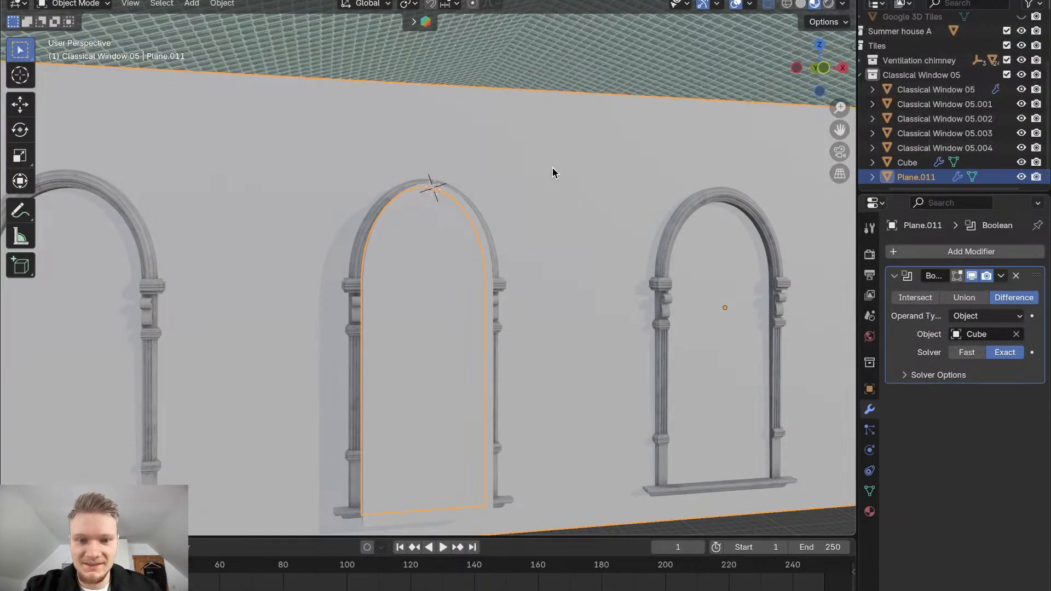
Parent the arch-topped Cube to the window Classical Window 05.003 using Object (Keep Transform)
scroll(553, 174, right, 5)
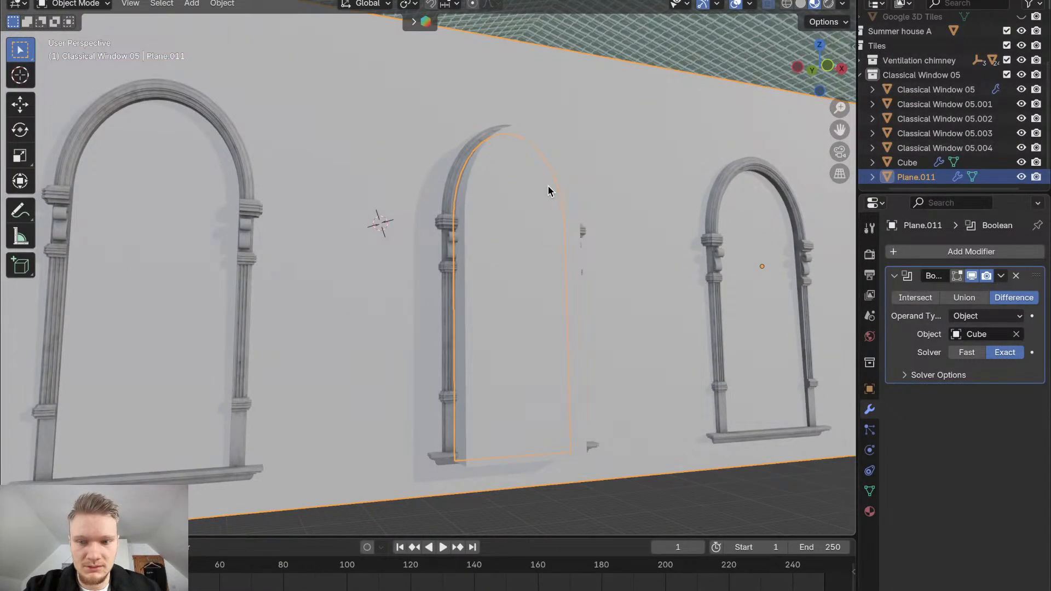
scroll(548, 186, up, 5)
scroll(548, 186, right, 4)
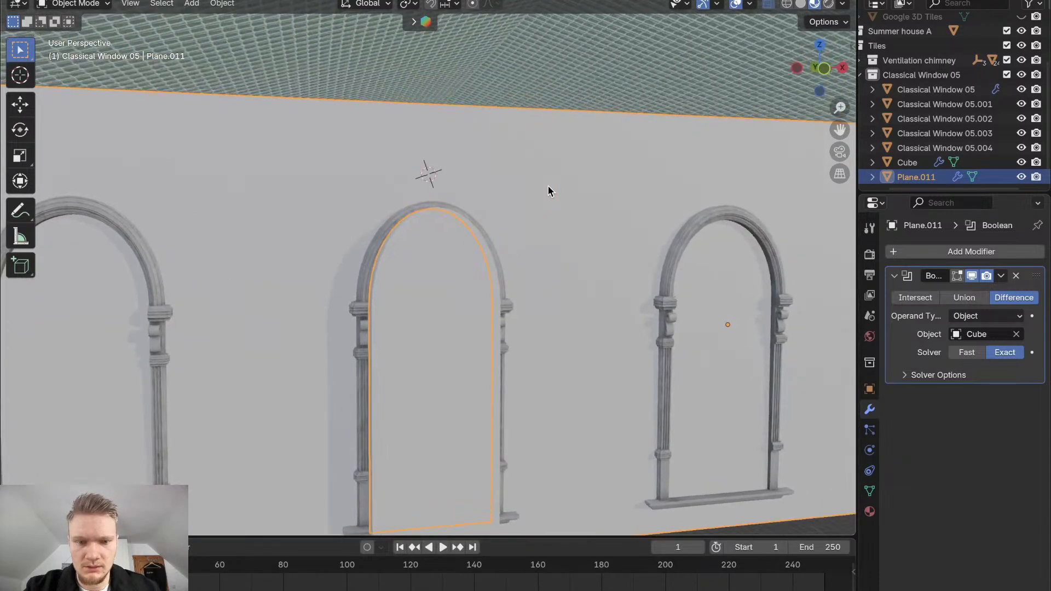
click(423, 267)
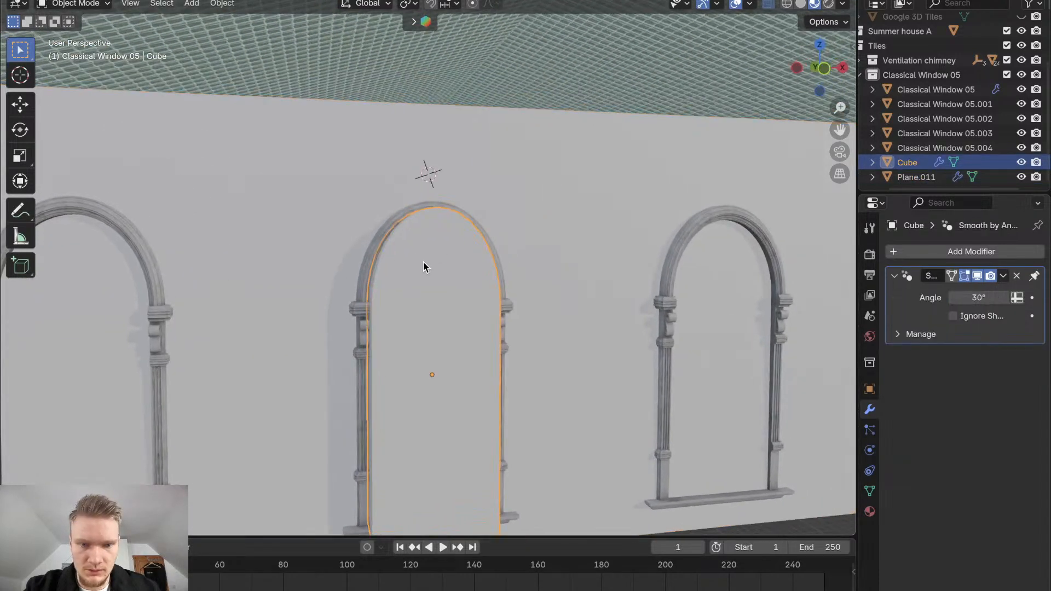
shift+click(372, 252)
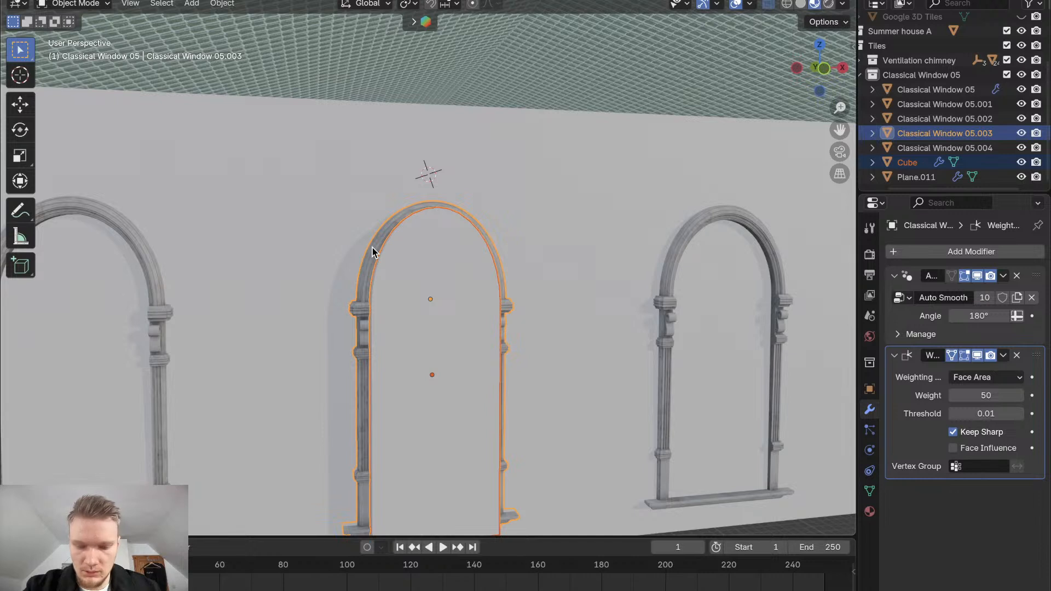
key(ctrl+p)
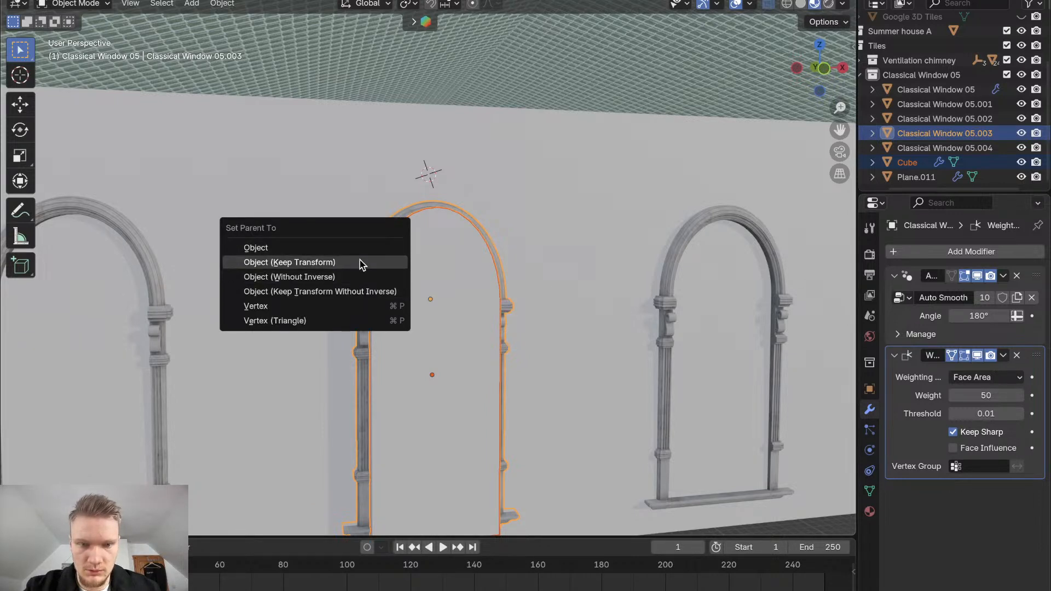
click(363, 263)
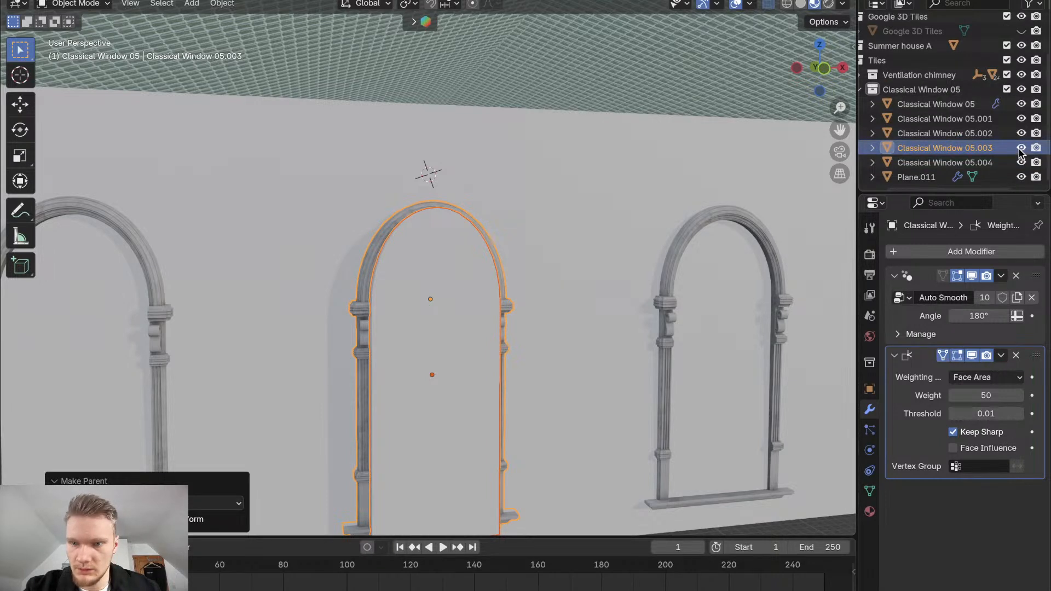
Look through the Classical Window 05 collection, including the contents of Plane.011, for the parented Cube
ctrl+scroll(923, 111, left, 2)
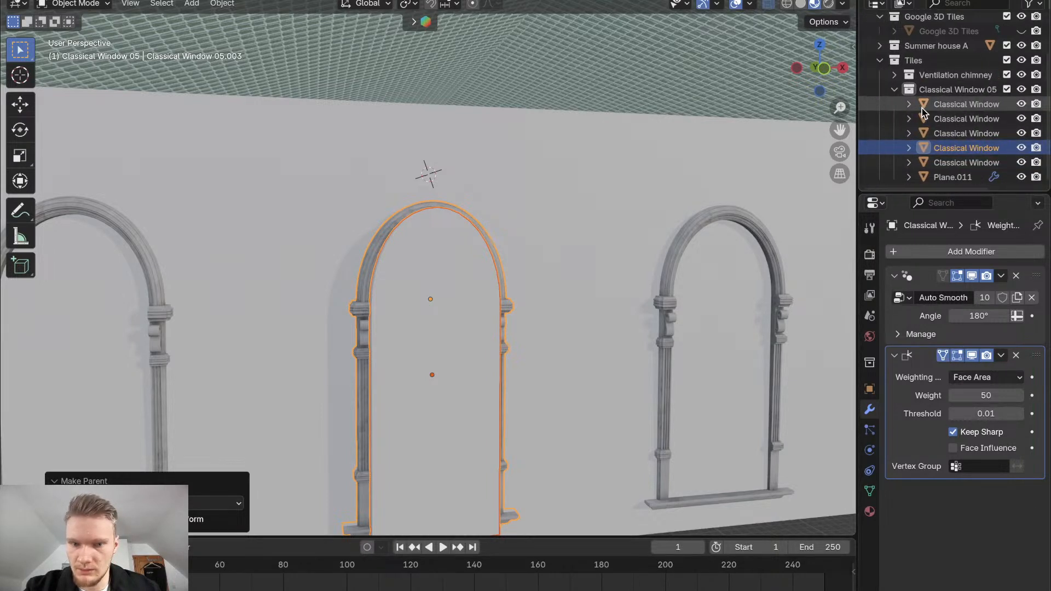
click(480, 292)
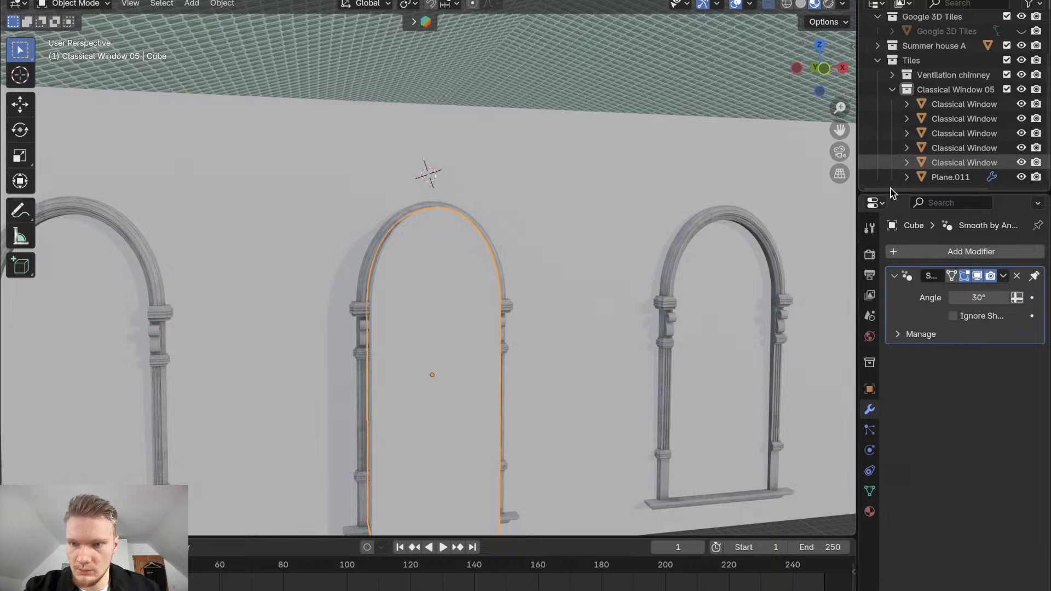
click(907, 178)
scroll(933, 150, down, 2)
scroll(933, 150, right, 1)
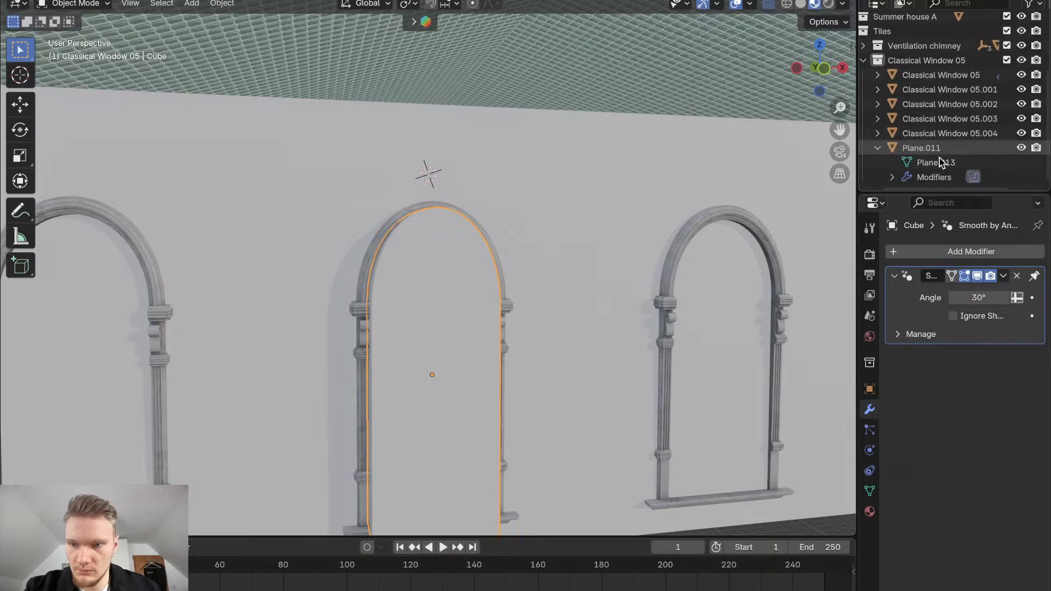
click(1022, 148)
click(1022, 149)
click(880, 150)
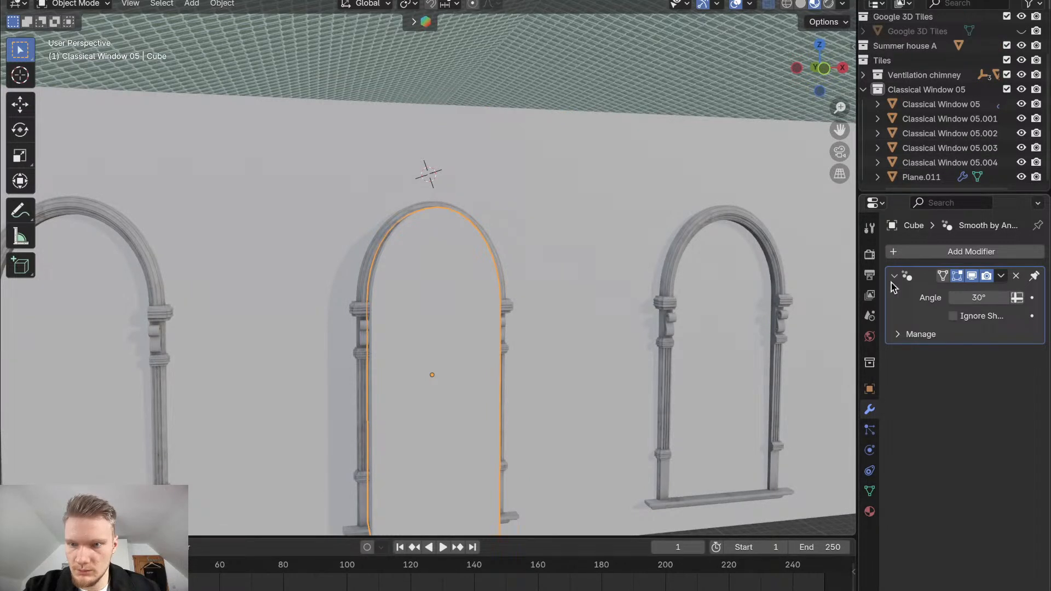
scroll(947, 101, up, 3)
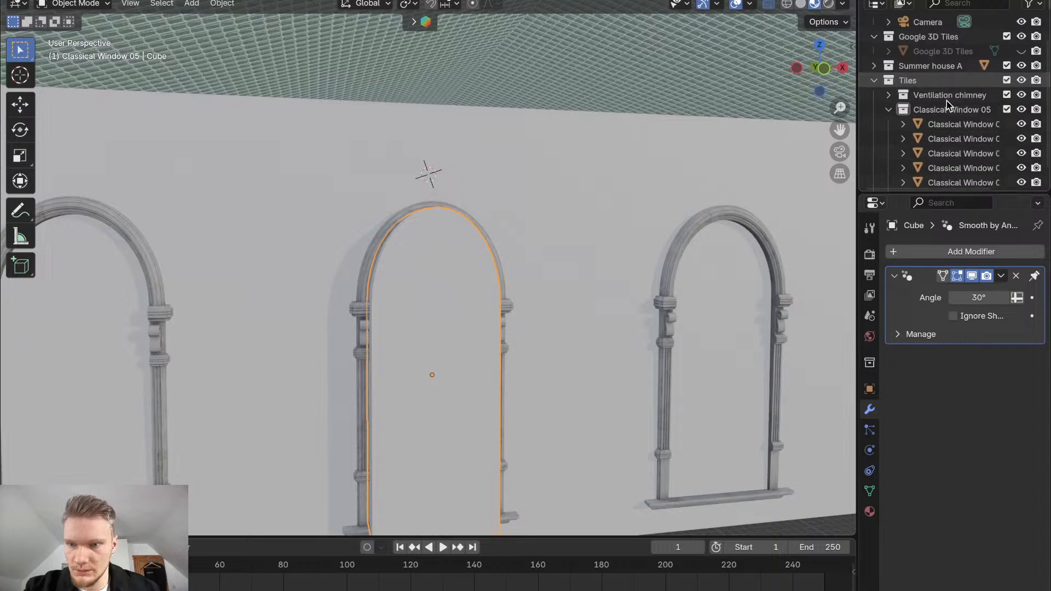
scroll(947, 100, down, 1)
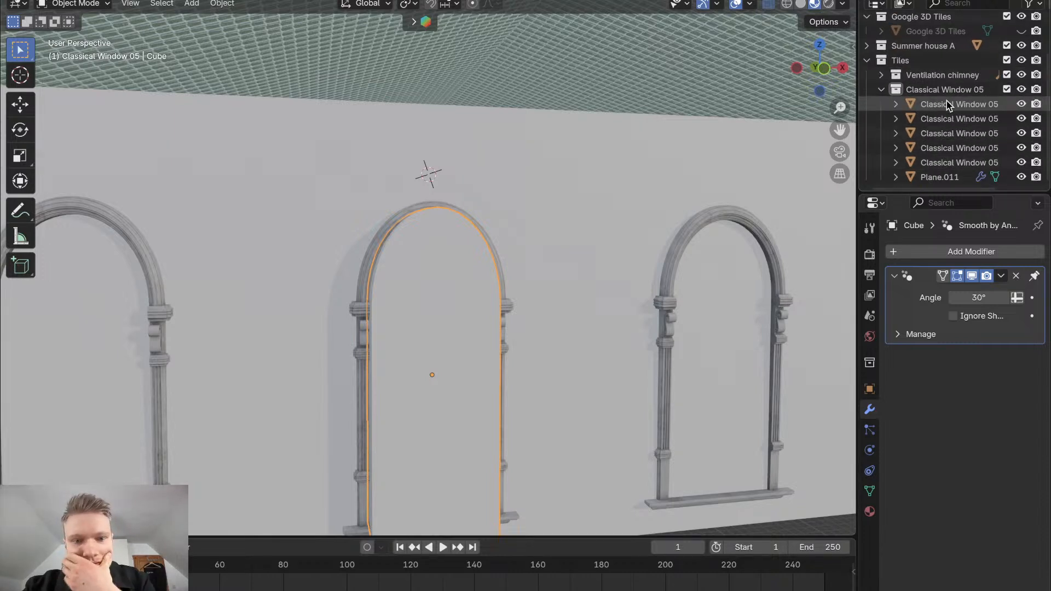
scroll(961, 151, right, 1)
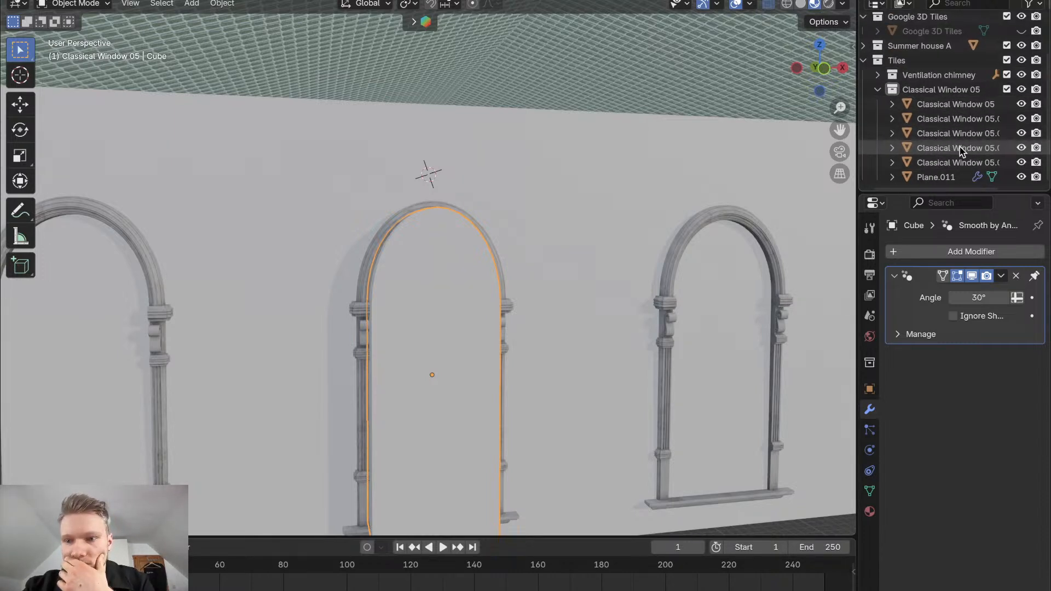
Find the Cube nested under Classical Window 05.003 and hide it in the viewport
click(946, 163)
scroll(946, 153, right, 3)
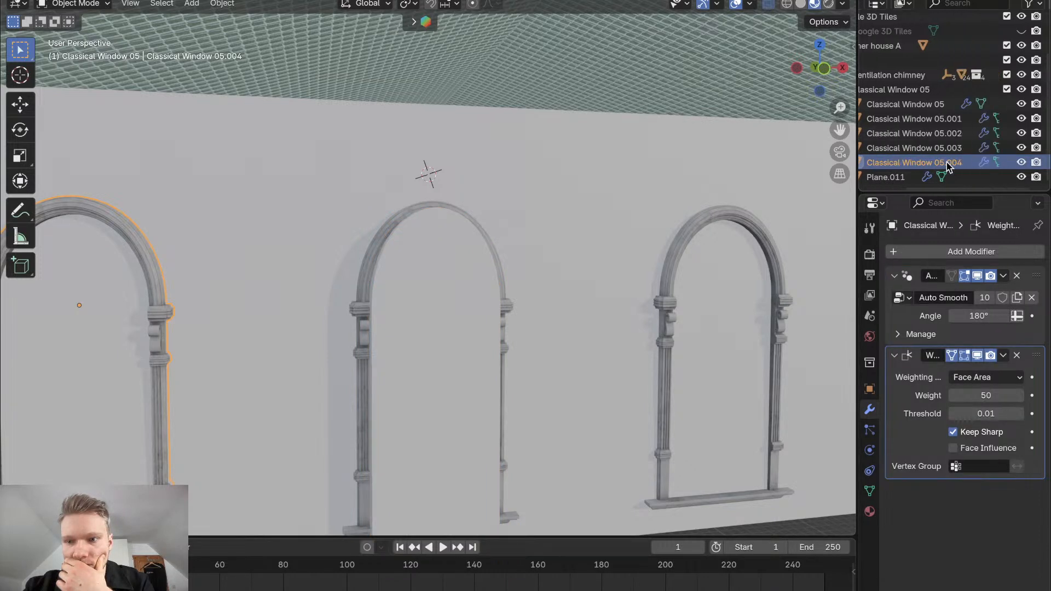
scroll(927, 127, left, 3)
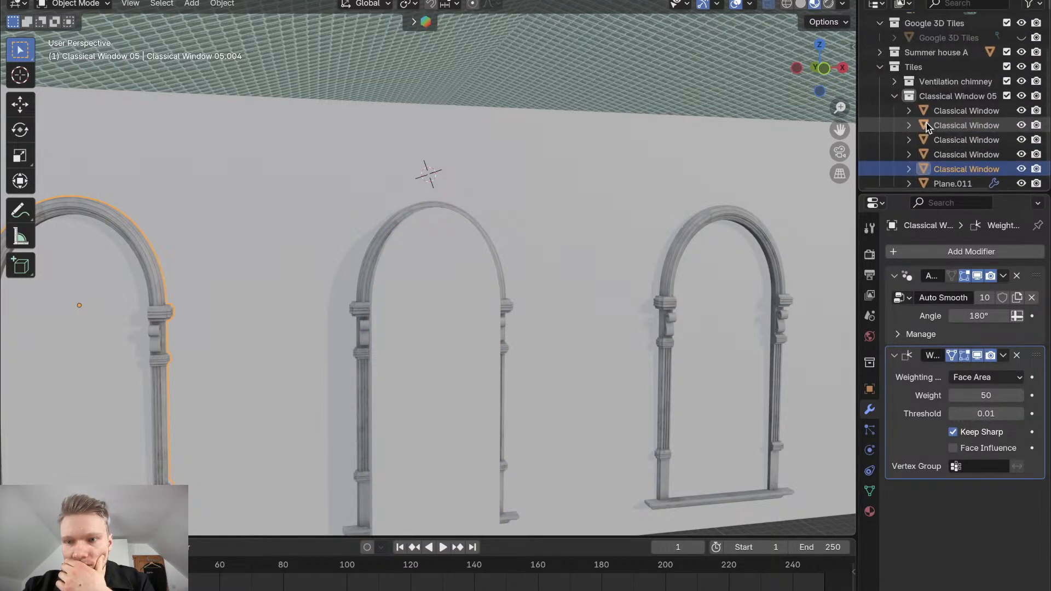
click(909, 110)
click(909, 111)
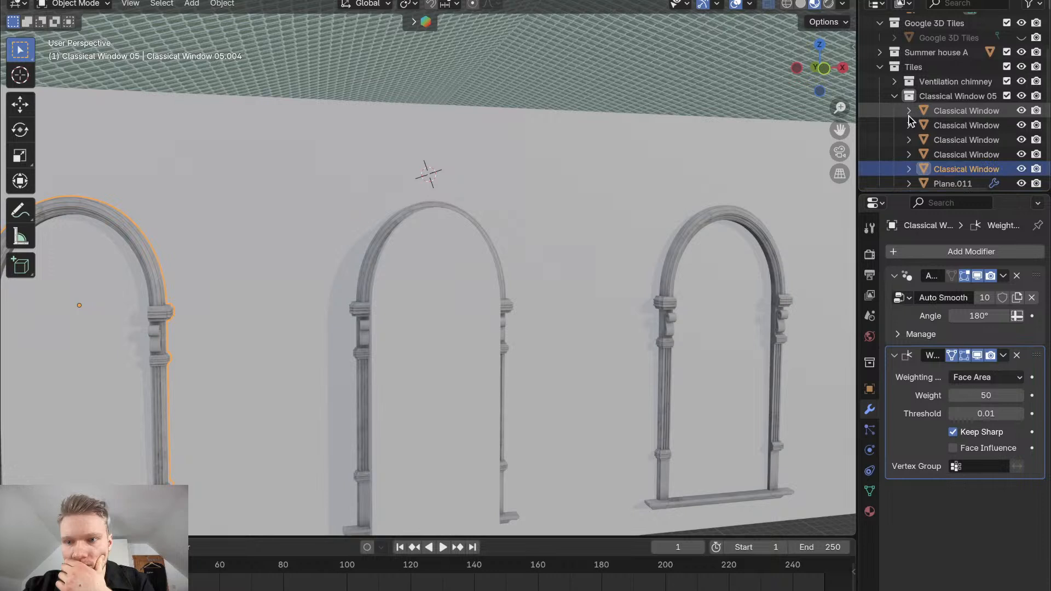
click(909, 125)
click(909, 125)
click(909, 139)
click(909, 140)
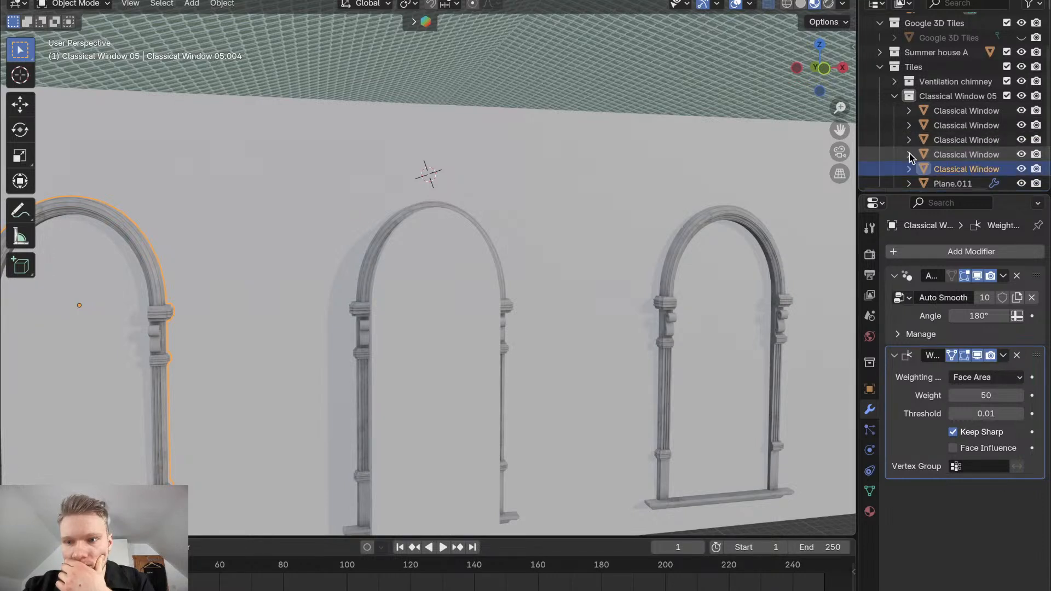
click(909, 155)
scroll(909, 154, down, 3)
click(948, 149)
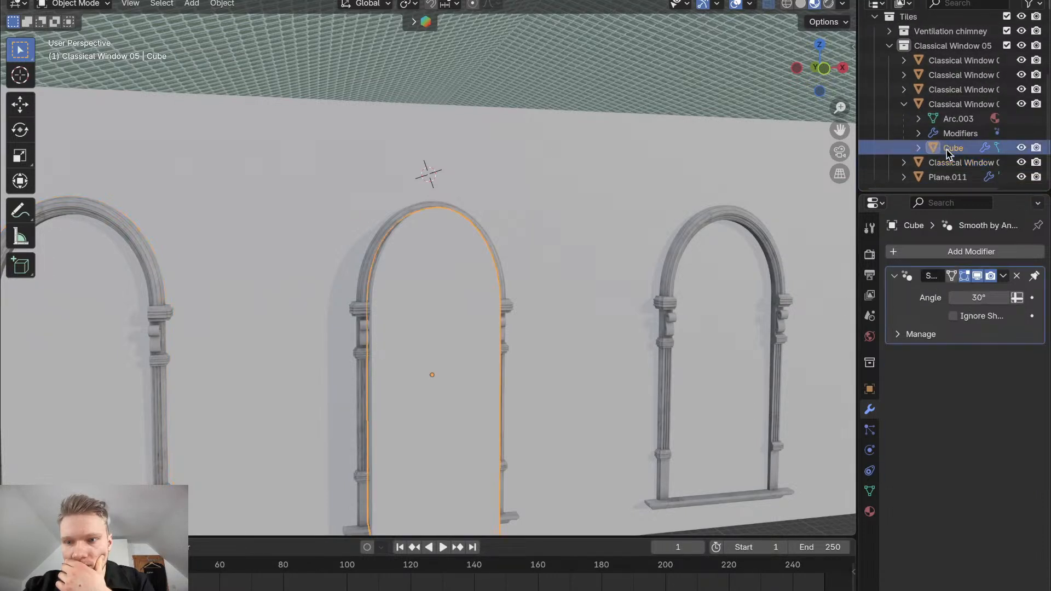
click(1022, 149)
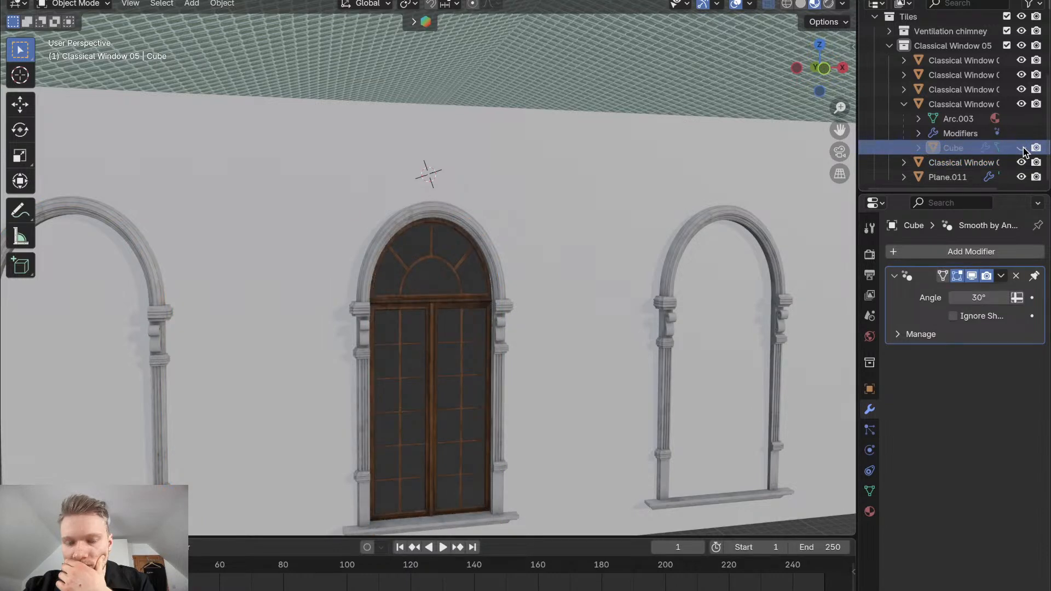
Try moving Classical Window 05.003 along the Y and X axes to check whether its wall opening follows
click(964, 104)
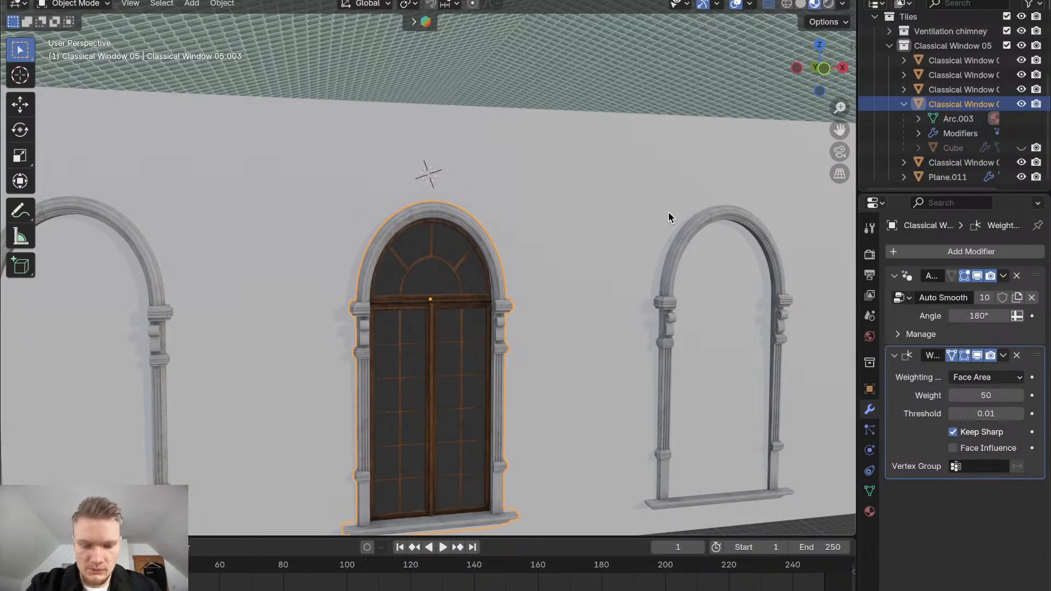
key(g)
key(y)
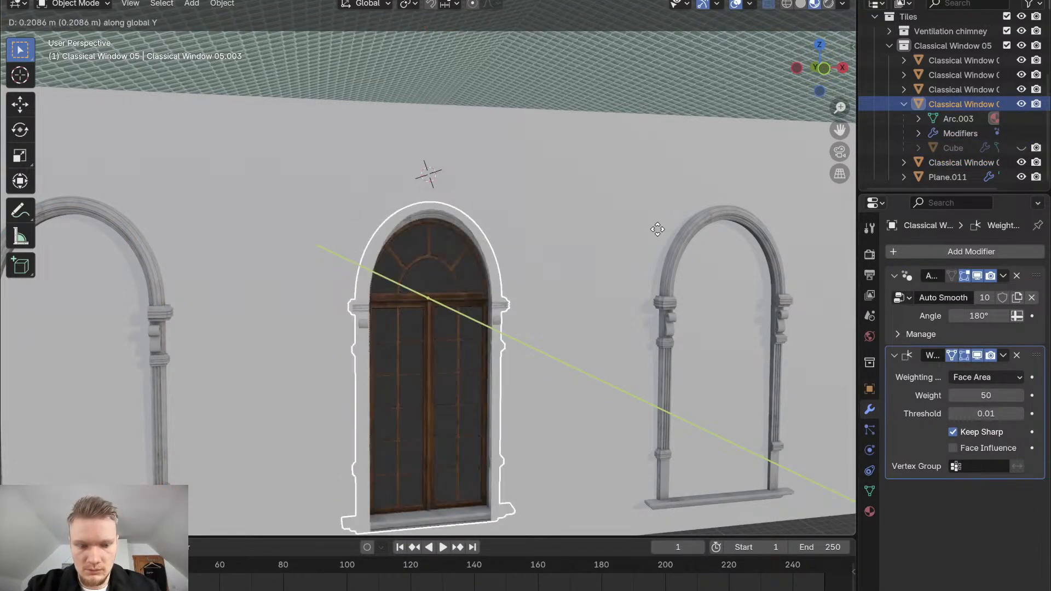
right_click(658, 234)
key(g)
key(x)
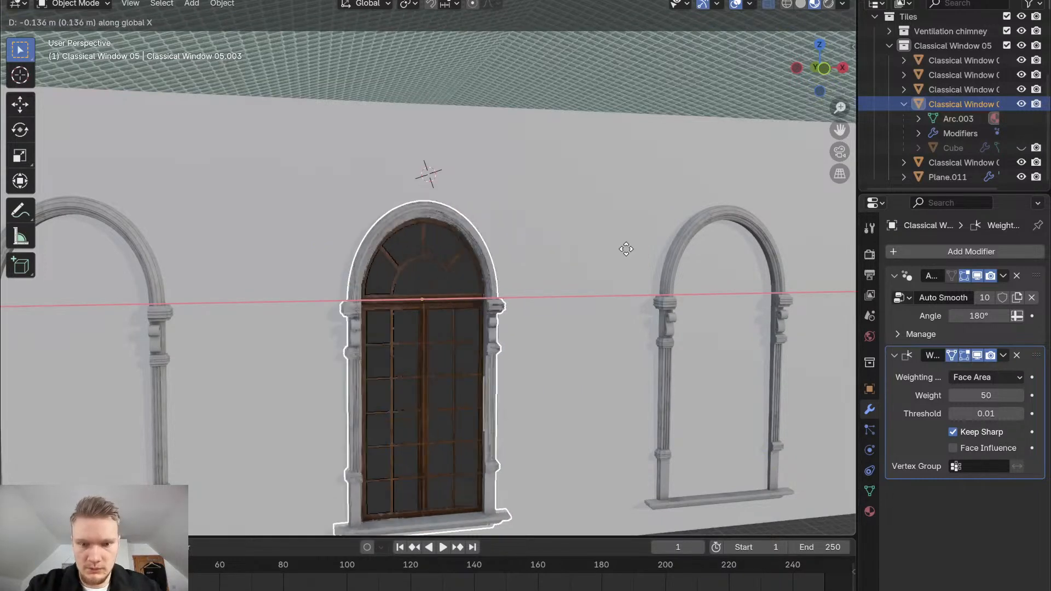
right_click(617, 248)
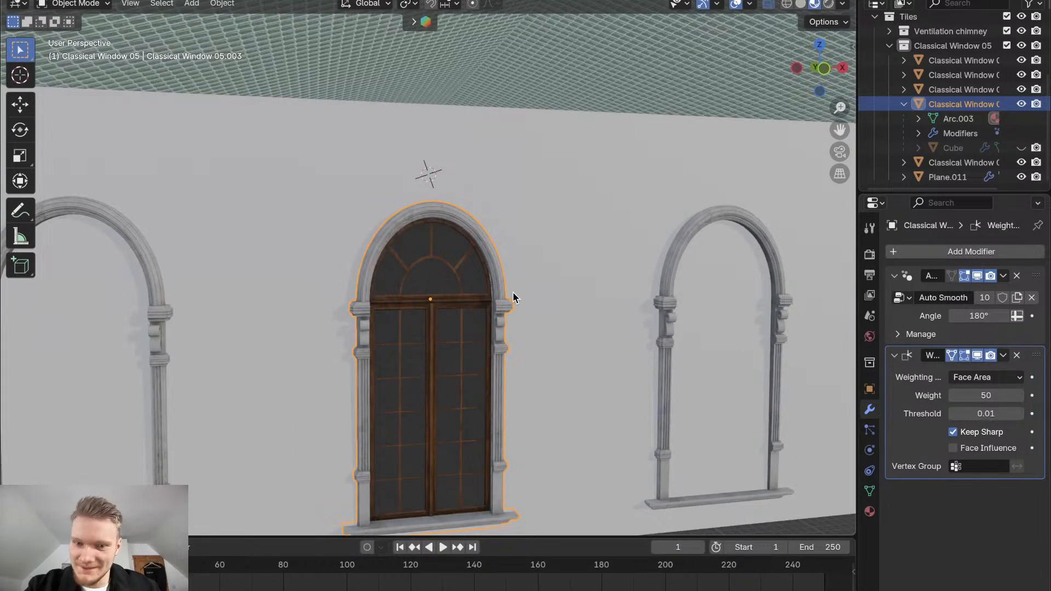
scroll(513, 293, down, 4)
middle_drag(514, 292, 513, 293)
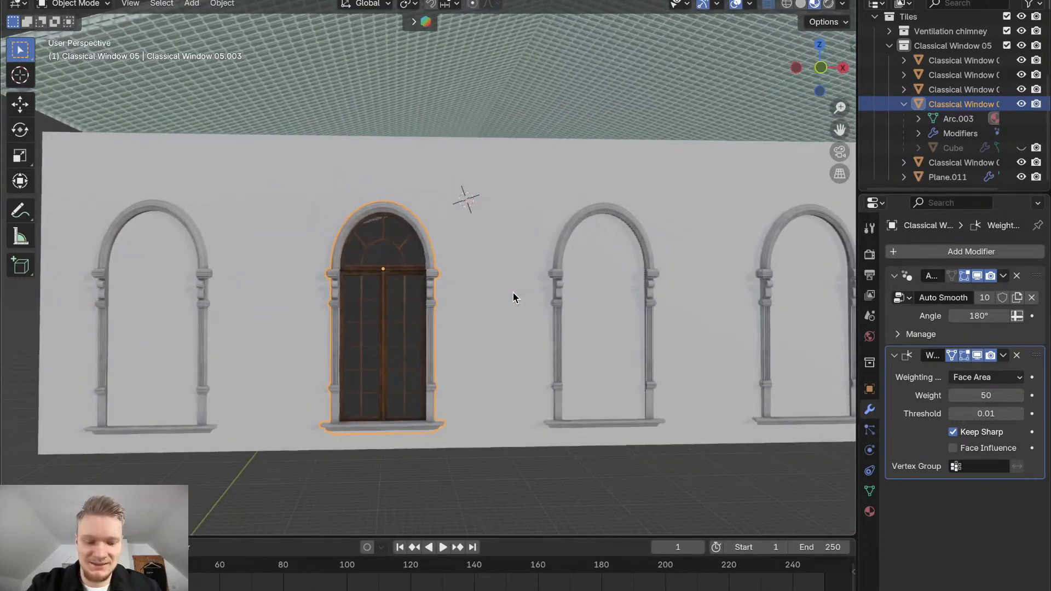
key(g)
key(x)
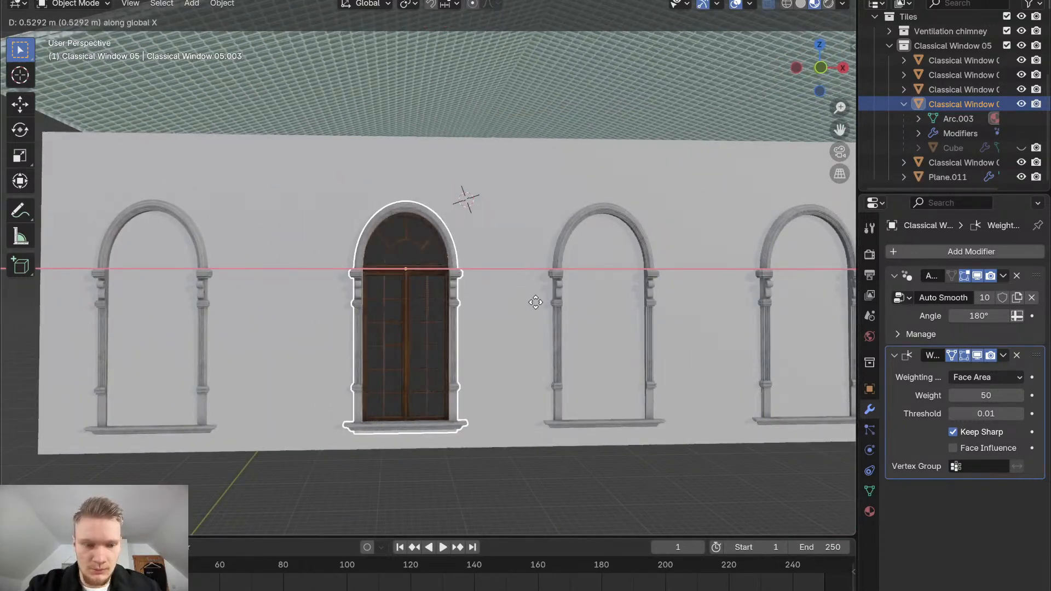
click(536, 306)
Examine the cut window opening, the row of arched windows and the roof from several angles
scroll(488, 299, down, 3)
scroll(489, 299, up, 4)
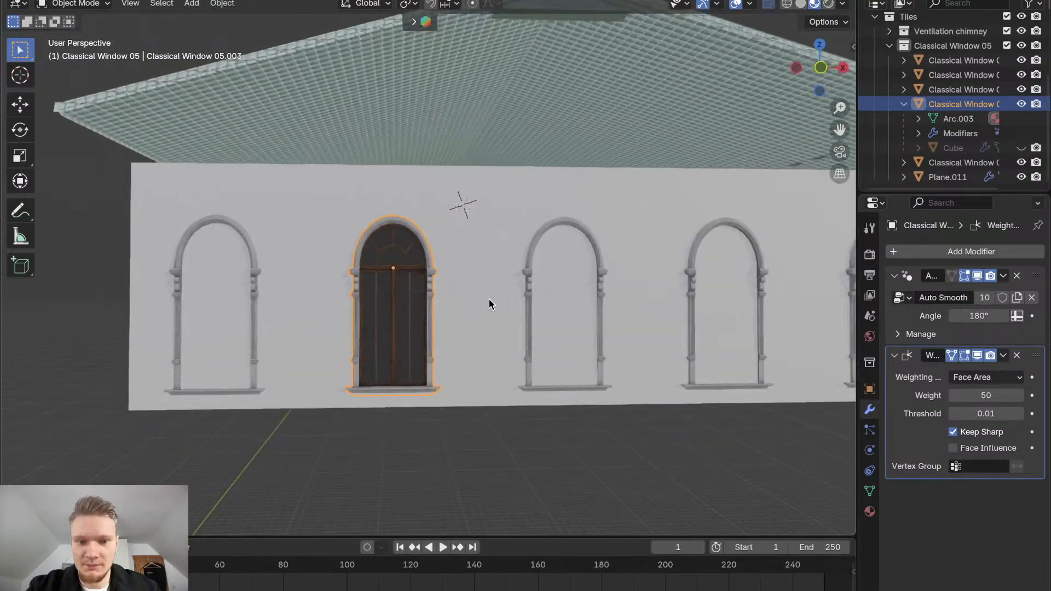
middle_drag(488, 299, 489, 300)
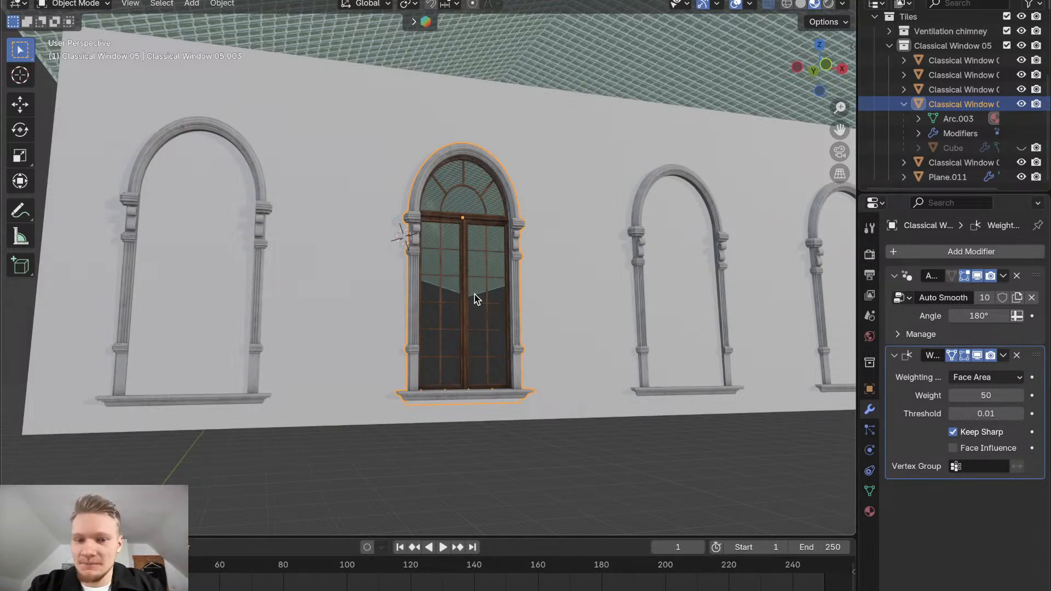
scroll(475, 295, right, 5)
scroll(475, 301, down, 4)
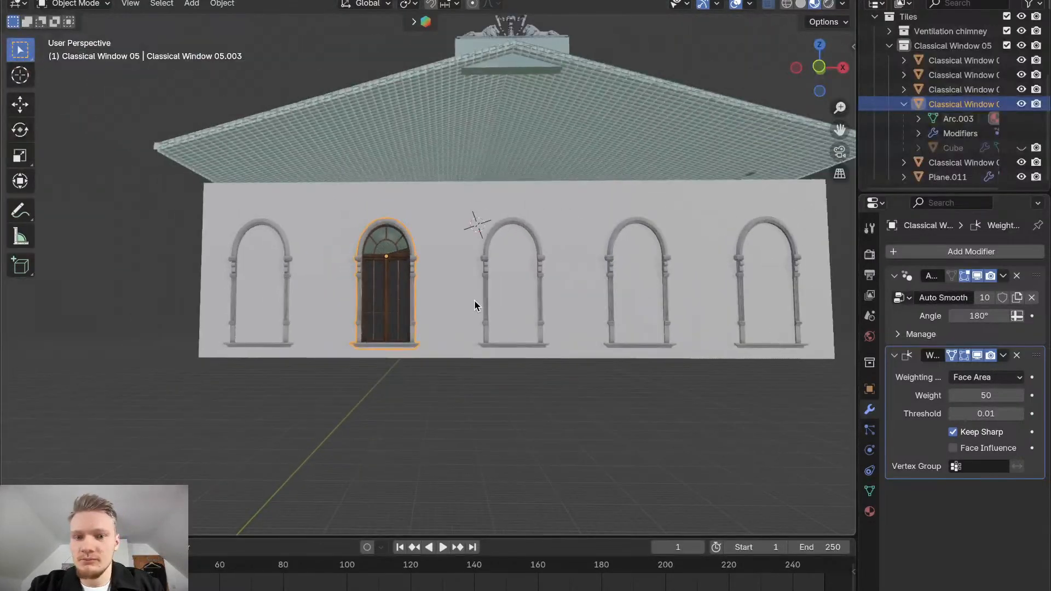
scroll(475, 301, up, 5)
scroll(475, 301, down, 5)
scroll(474, 300, up, 6)
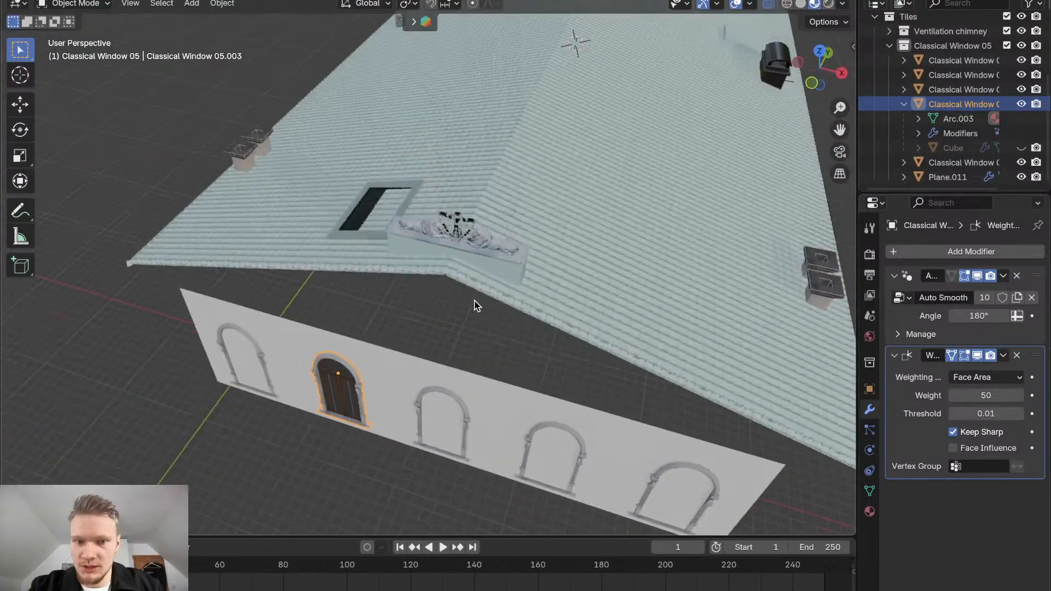
scroll(475, 300, down, 6)
scroll(474, 300, up, 2)
scroll(475, 300, up, 5)
scroll(474, 300, down, 5)
scroll(474, 300, left, 8)
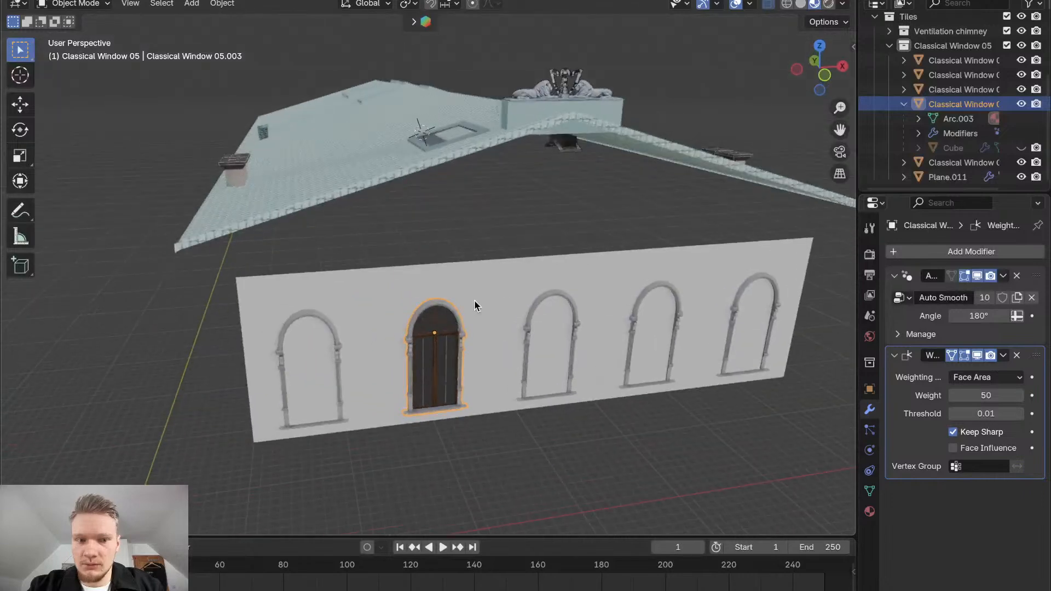
scroll(474, 301, up, 2)
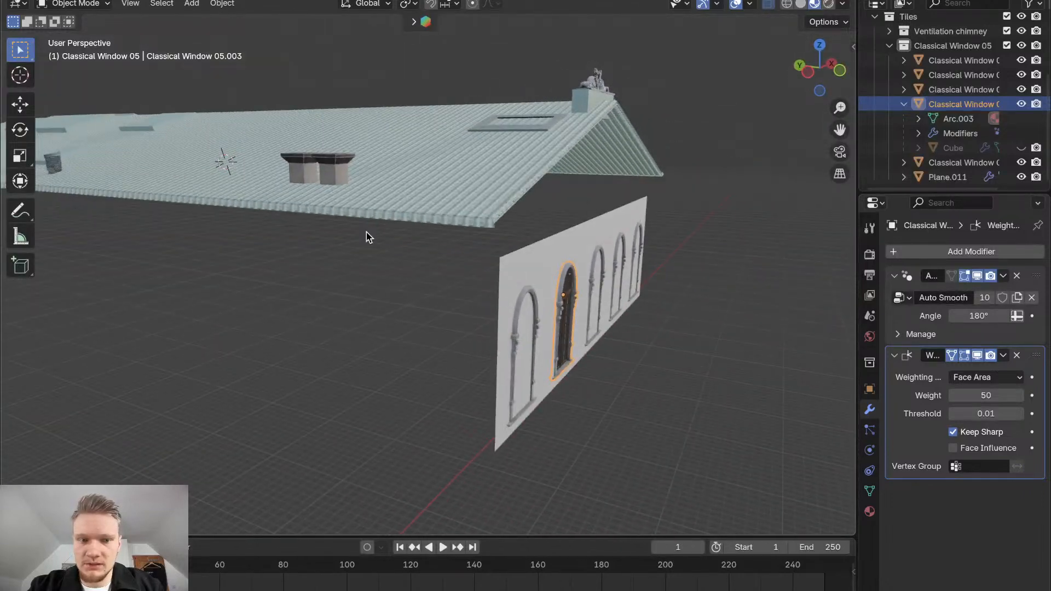
Lower the pair of roof chimneys, including Cube.001, by about 0.496 m along the Z axis
click(337, 175)
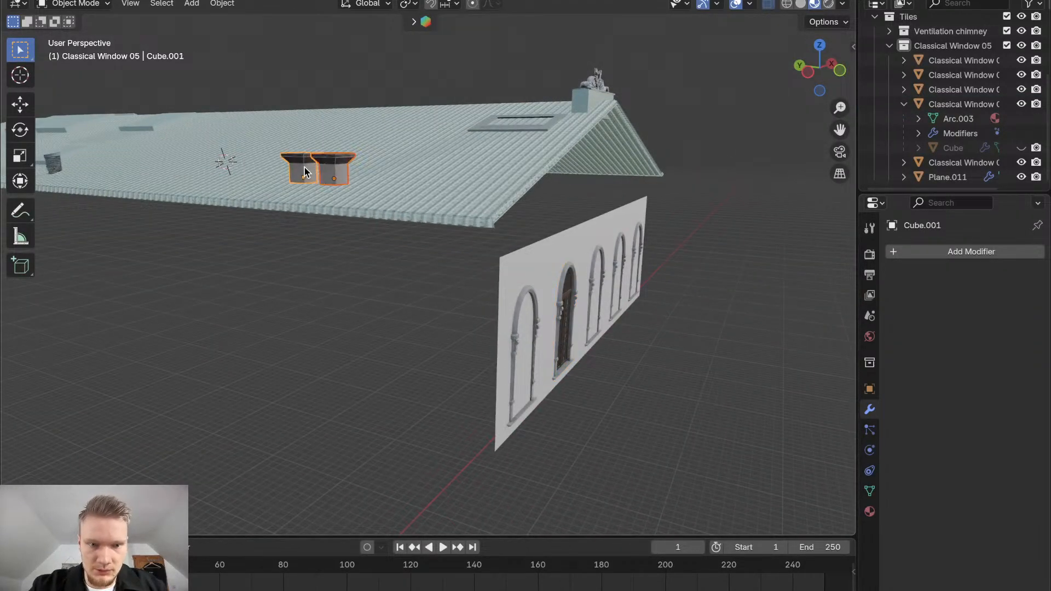
scroll(305, 172, right, 10)
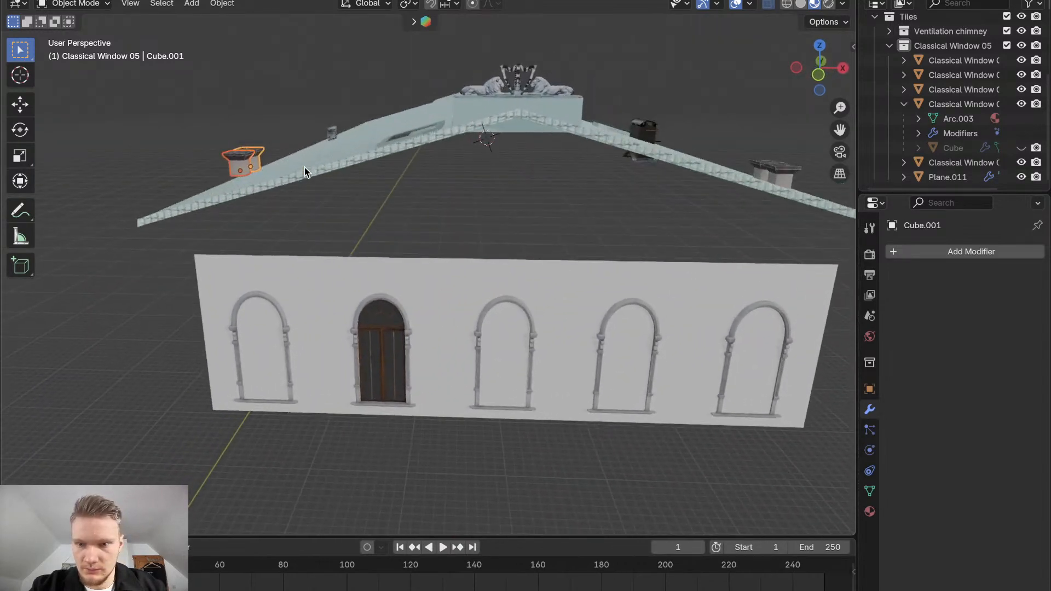
scroll(305, 172, right, 2)
key(g)
key(z)
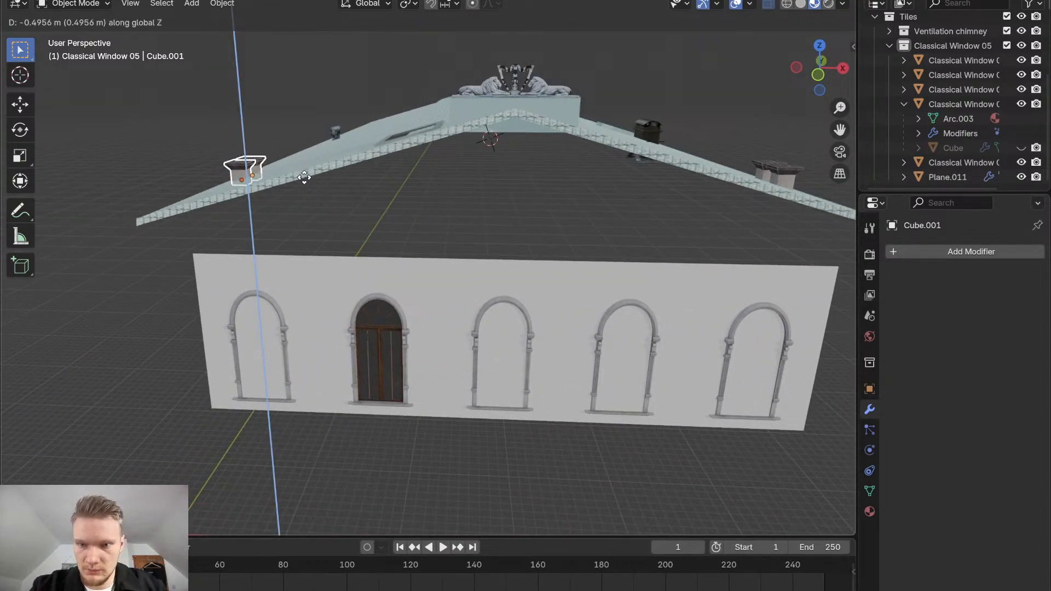
click(304, 176)
scroll(305, 176, right, 15)
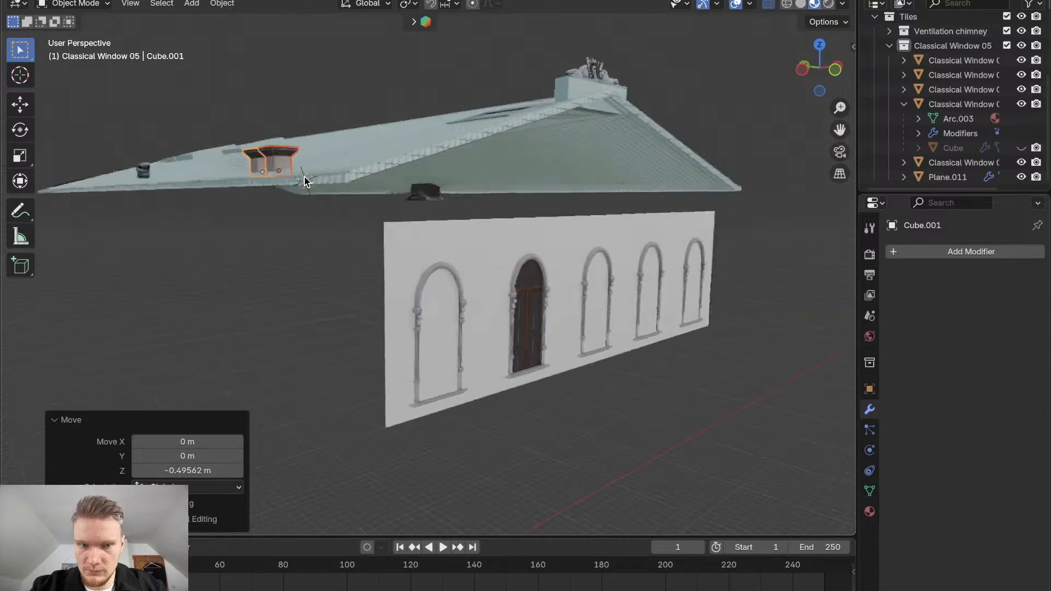
Examine the roof, its chimneys and the wall with arched windows from the side, the front and above
scroll(305, 177, right, 10)
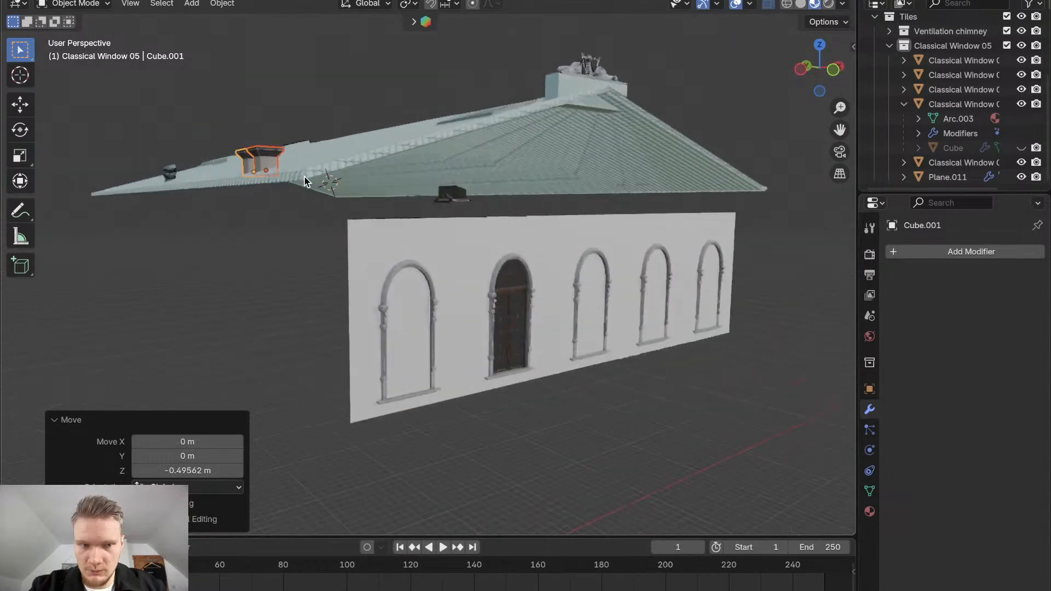
scroll(305, 176, left, 5)
scroll(304, 176, right, 6)
scroll(305, 176, up, 10)
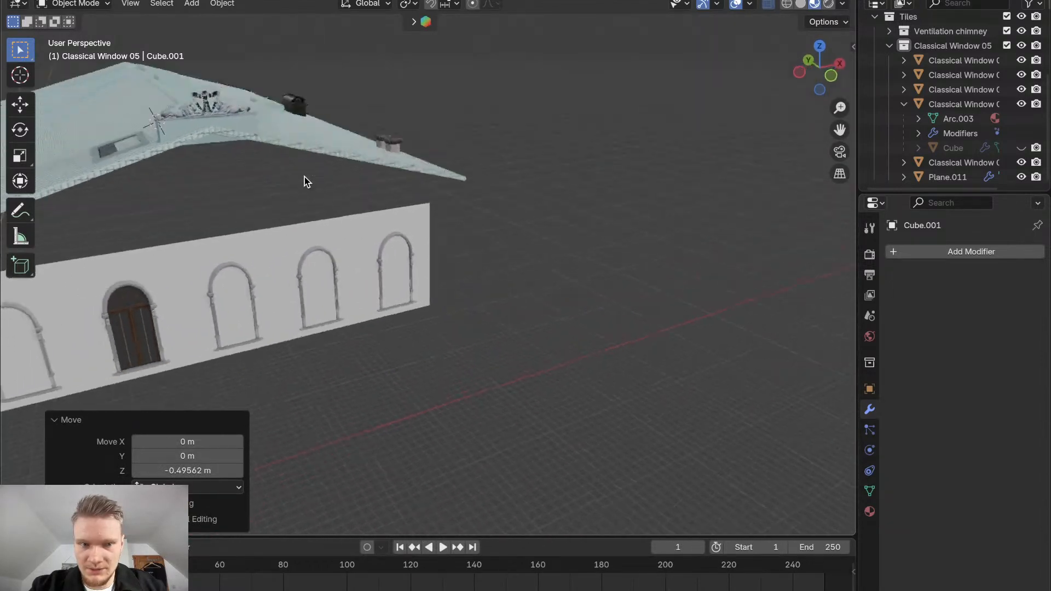
scroll(305, 176, right, 6)
shift+scroll(304, 177, up, 5)
shift+scroll(304, 177, up, 10)
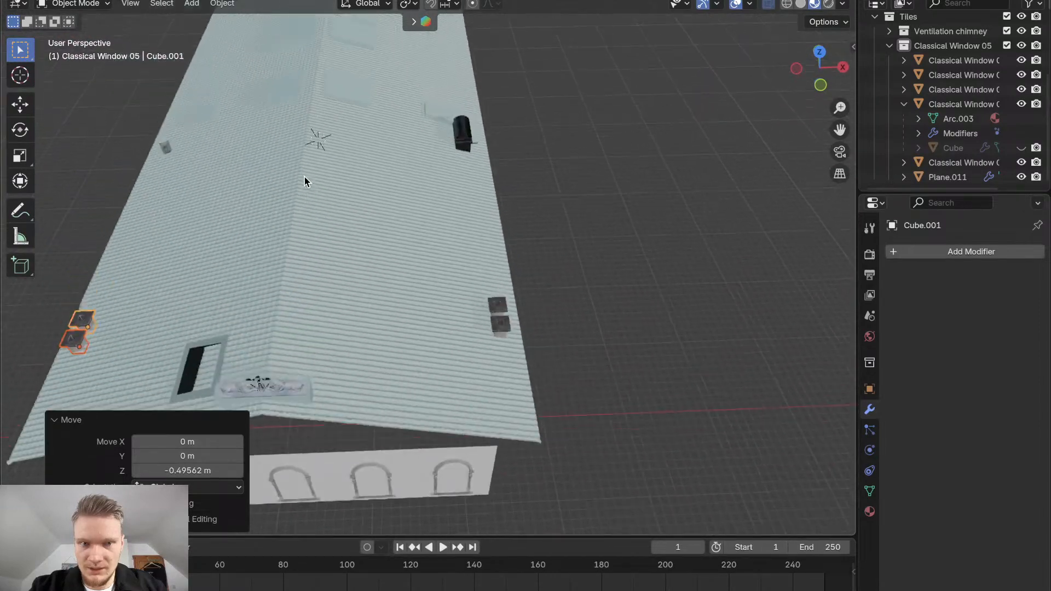
scroll(305, 177, down, 6)
scroll(304, 177, up, 8)
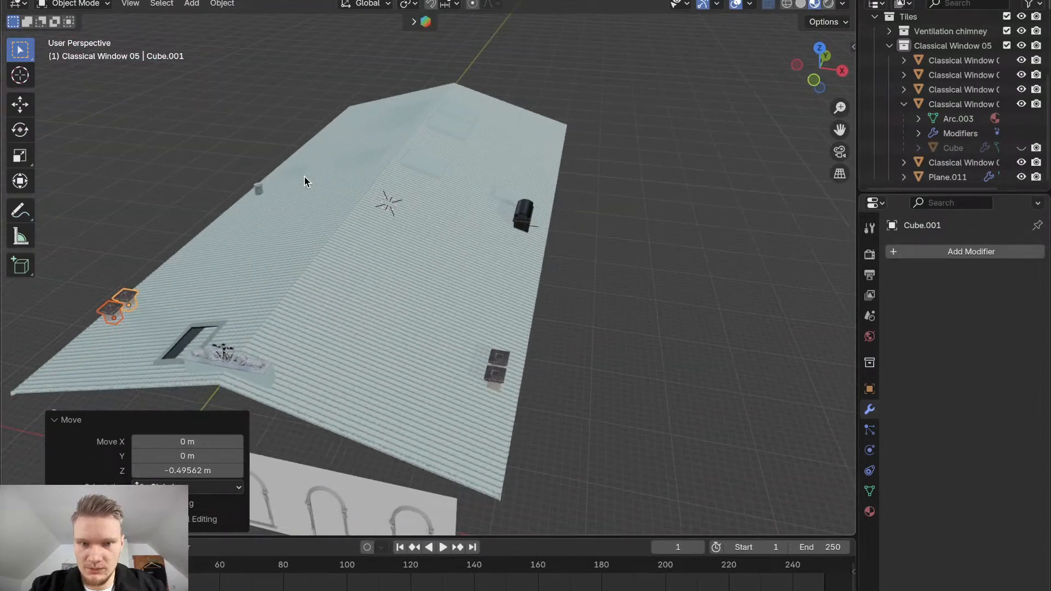
Hide the roof plane temporarily, reveal all hidden objects in the scene, and select only the Google 3D Tiles model
click(327, 244)
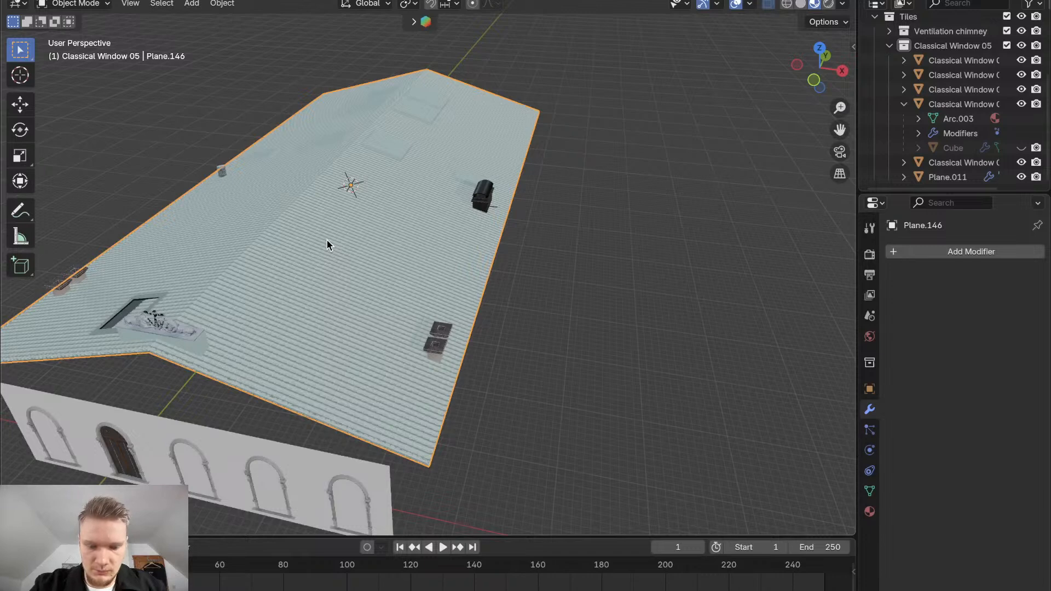
key(h)
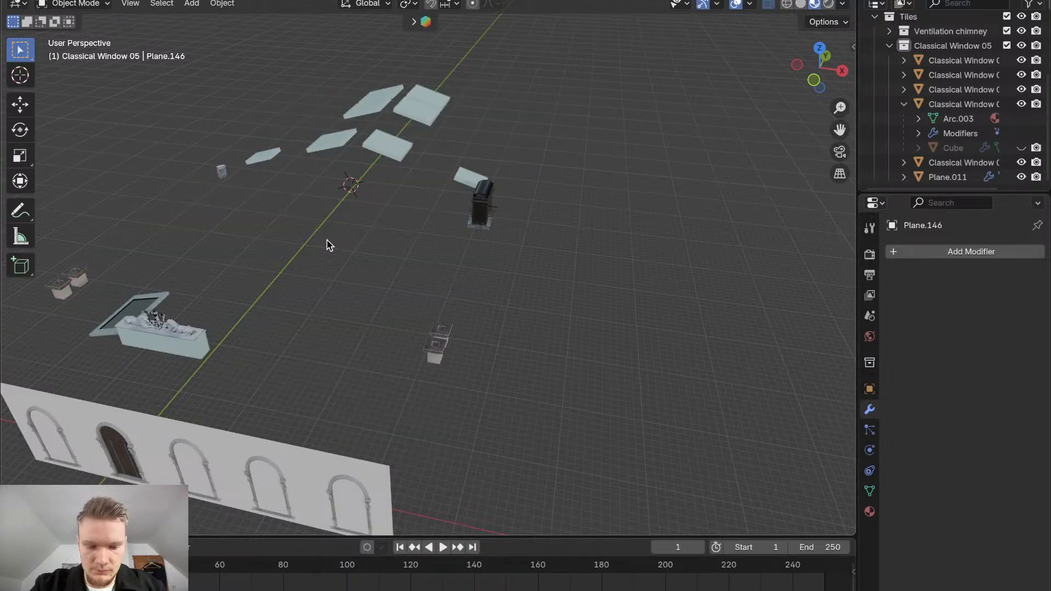
key(alt+h)
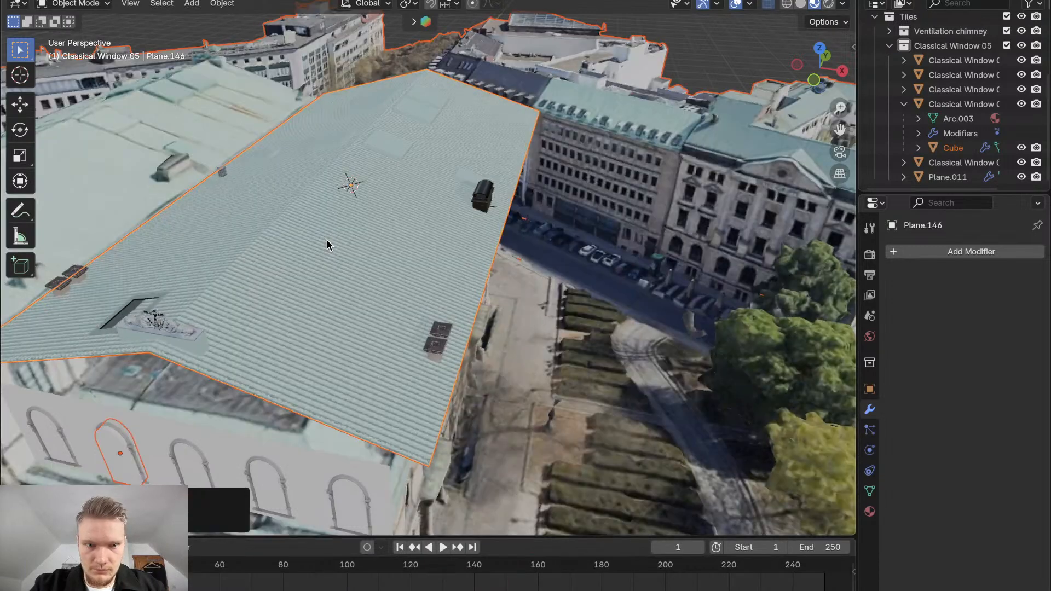
click(611, 295)
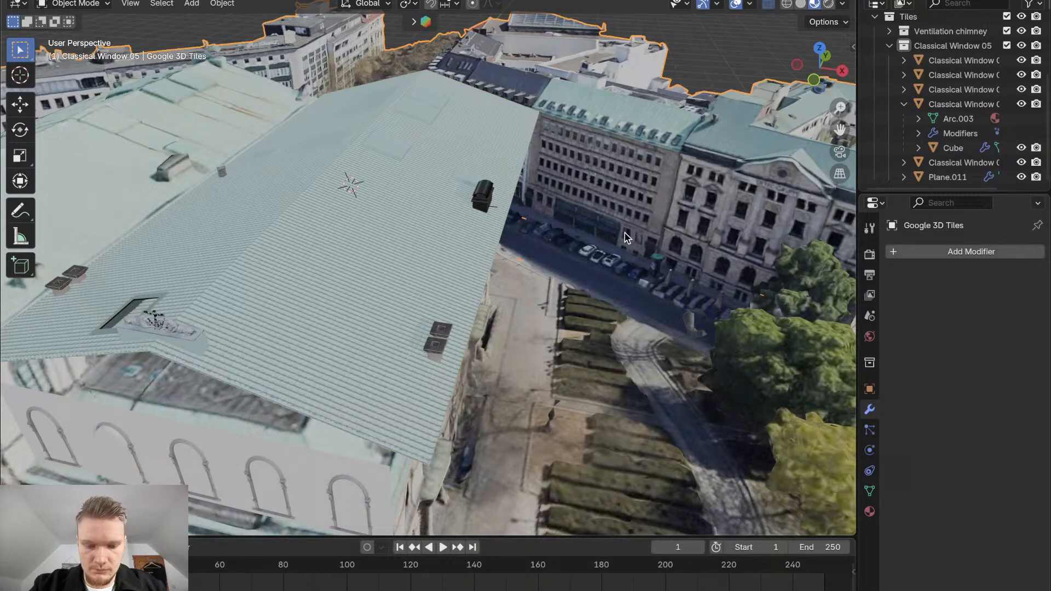
Hide the Google 3D Tiles mesh and the plain cube covering the opening of the second arch from the left
key(h)
middle_drag(493, 303, 487, 307)
click(291, 356)
middle_drag(290, 356, 291, 357)
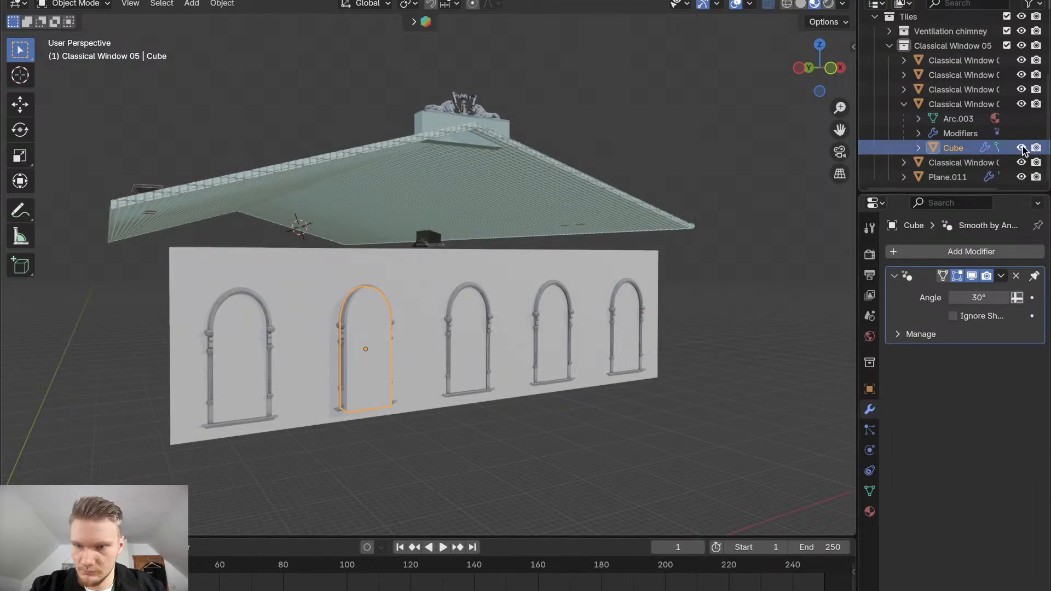
click(1022, 147)
Raise the roof window frame beside the lion sculpture about 0.067 m along its local Z axis
middle_drag(508, 334, 469, 357)
click(445, 298)
click(428, 303)
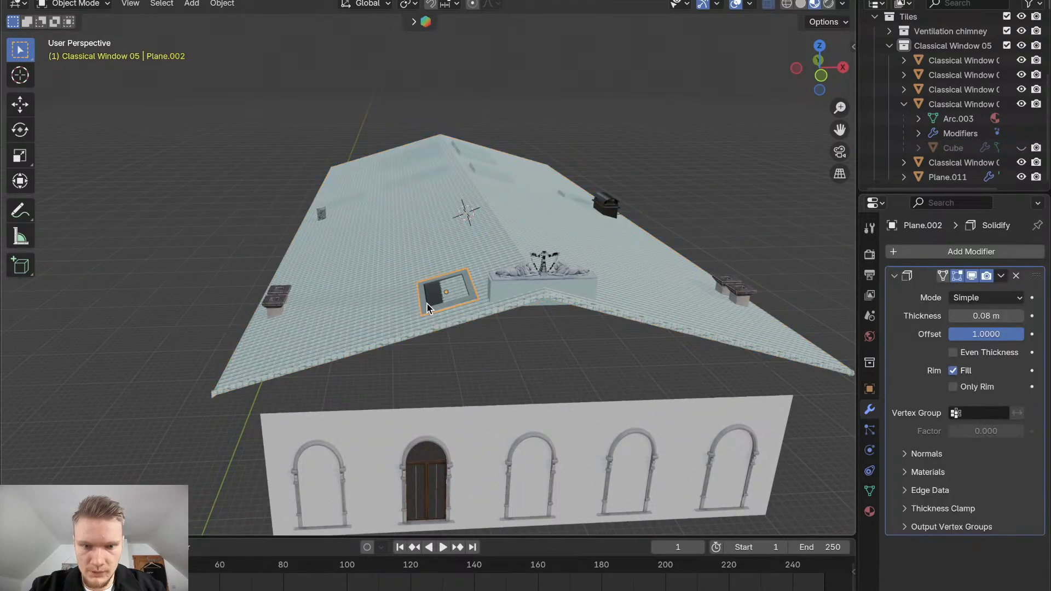
middle_drag(428, 303, 428, 309)
scroll(429, 308, up, 6)
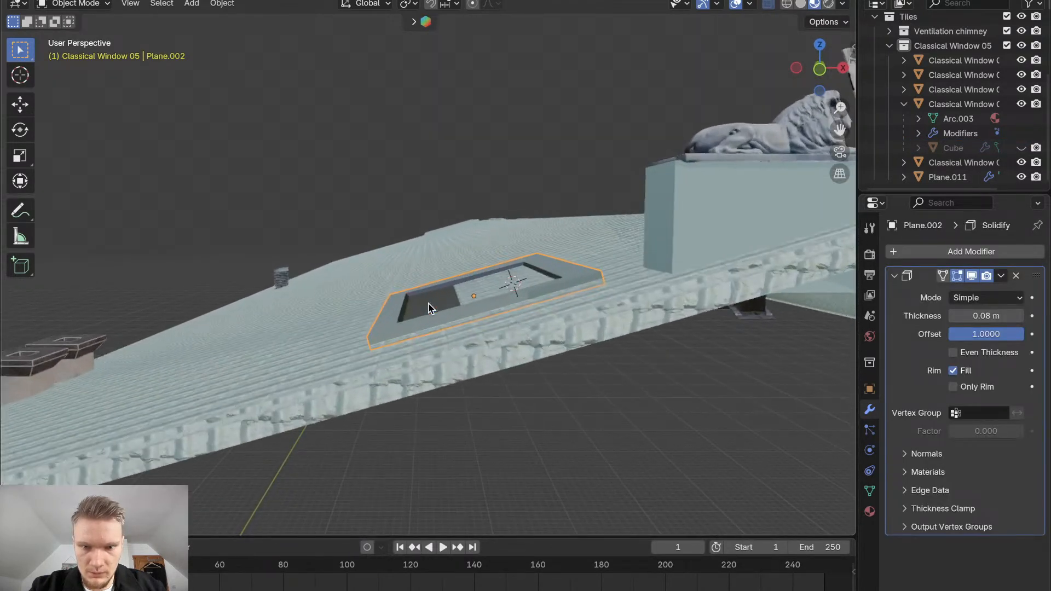
key(g)
key(z)
key(z)
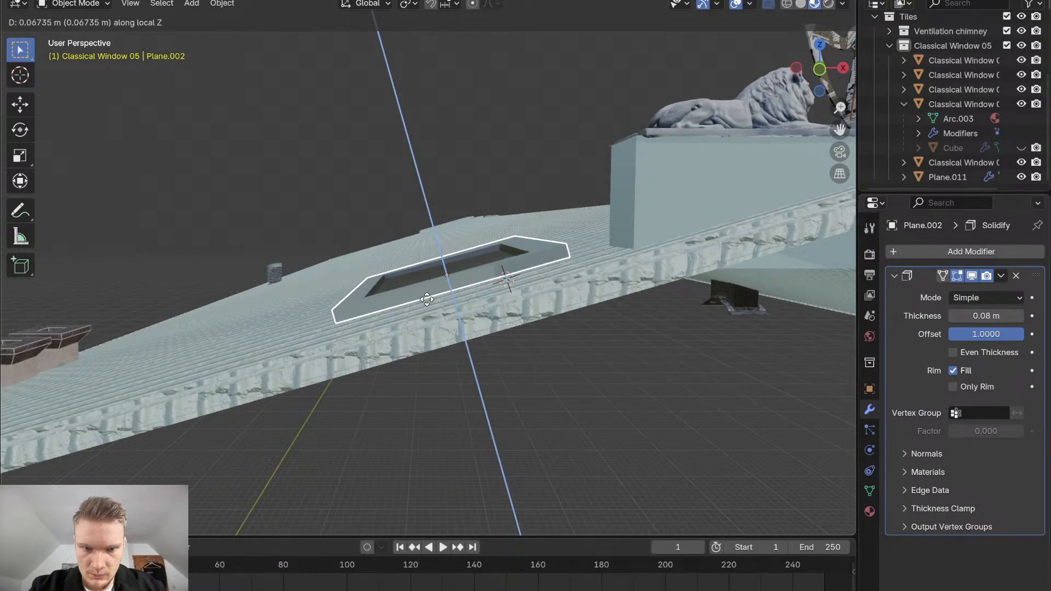
click(427, 299)
Rotate the roof window frame -2.4° about the global Y axis and lower it about 0.02 m along its local Z
key(r)
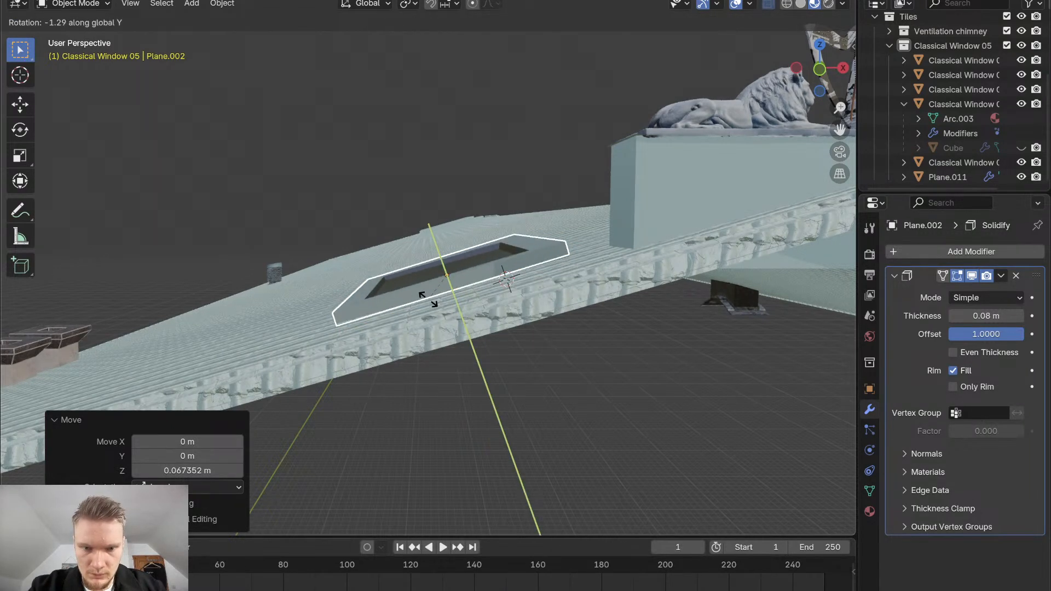
click(429, 299)
key(g)
key(z)
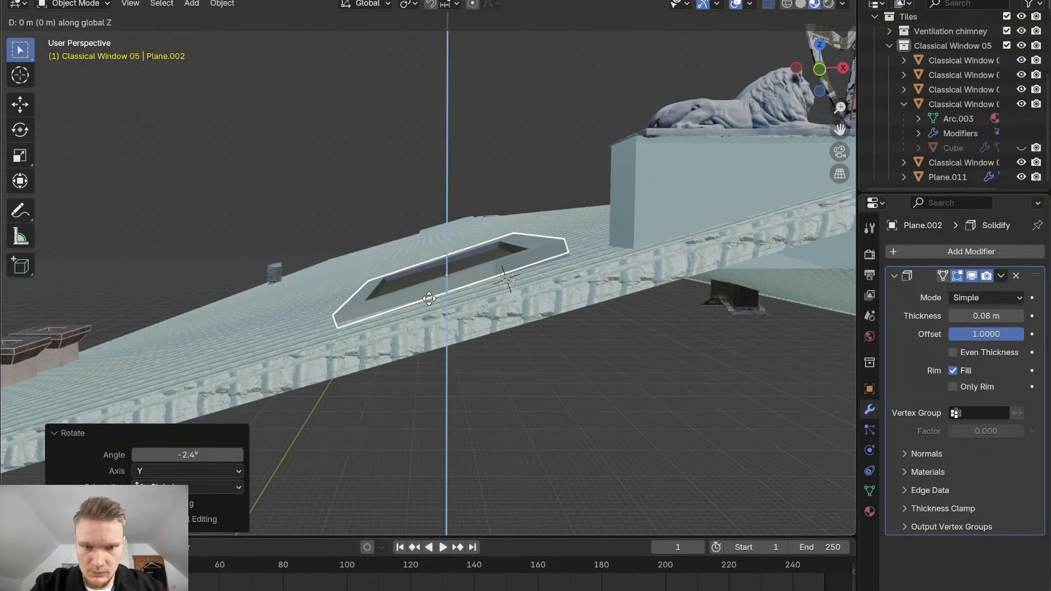
key(z)
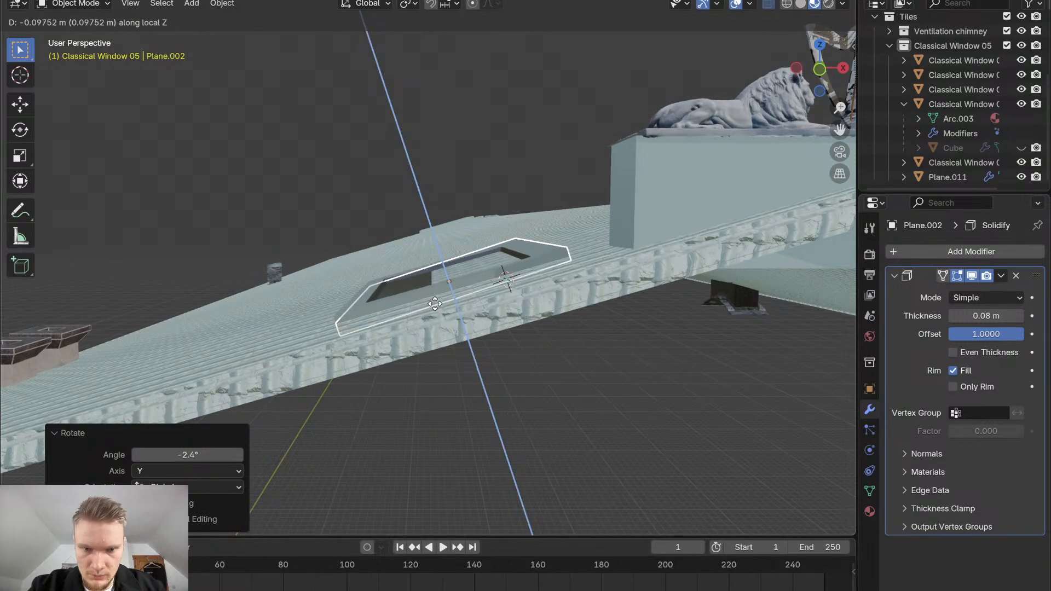
click(432, 304)
Set the roof window frame's Solidify thickness to 0.16 m and its offset to -0.327, keeping the rim filled
scroll(432, 300, down, 3)
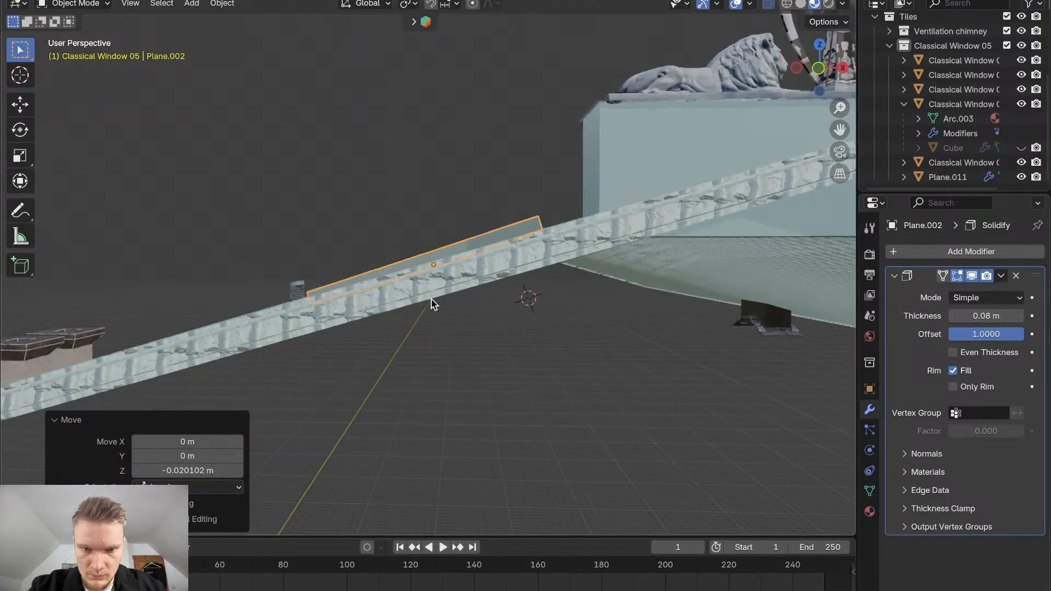
scroll(431, 300, up, 10)
scroll(431, 300, down, 5)
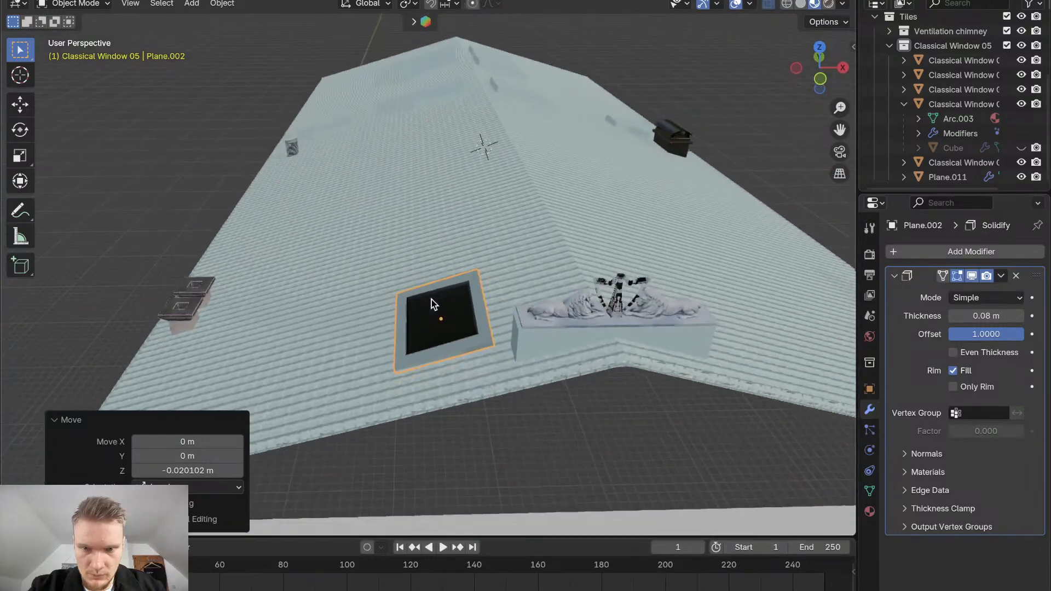
scroll(432, 300, up, 3)
scroll(432, 300, down, 1)
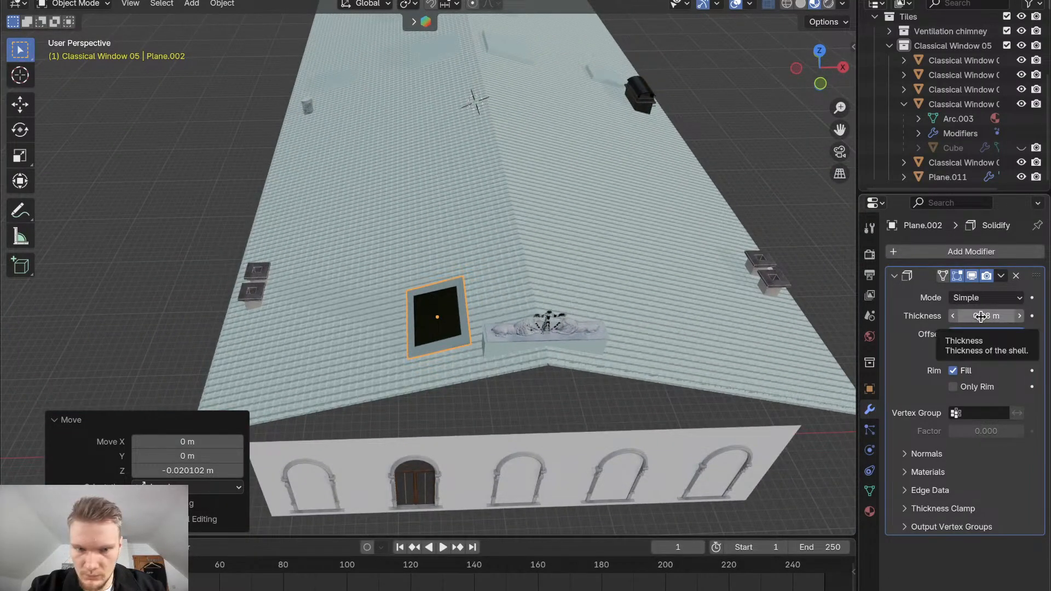
mouse_move(981, 317)
mouse_down()
mouse_move(1013, 316)
mouse_move(972, 316)
mouse_move(989, 317)
mouse_move(970, 334)
mouse_up()
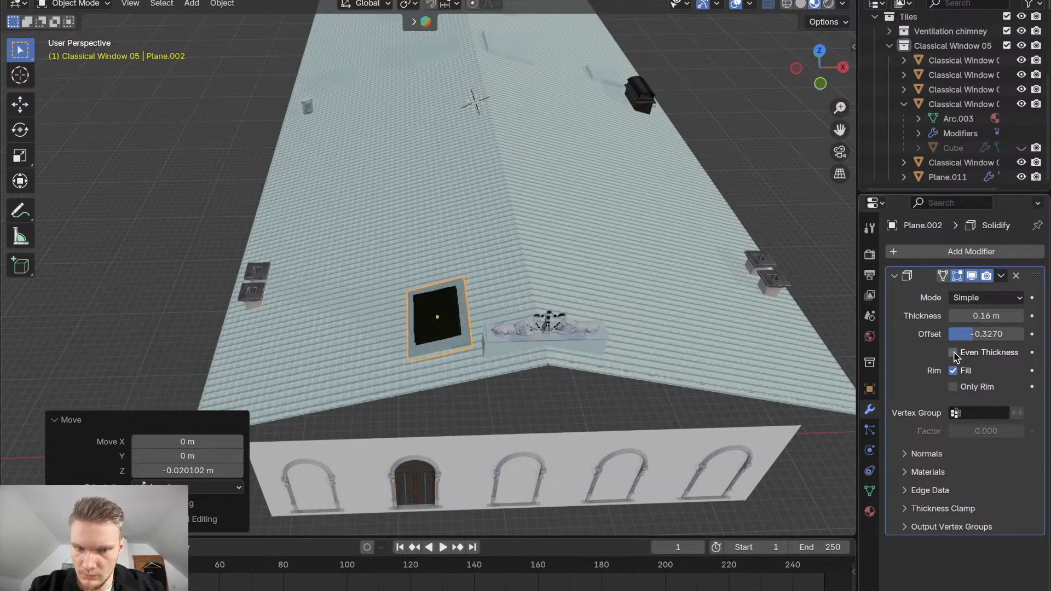
click(954, 371)
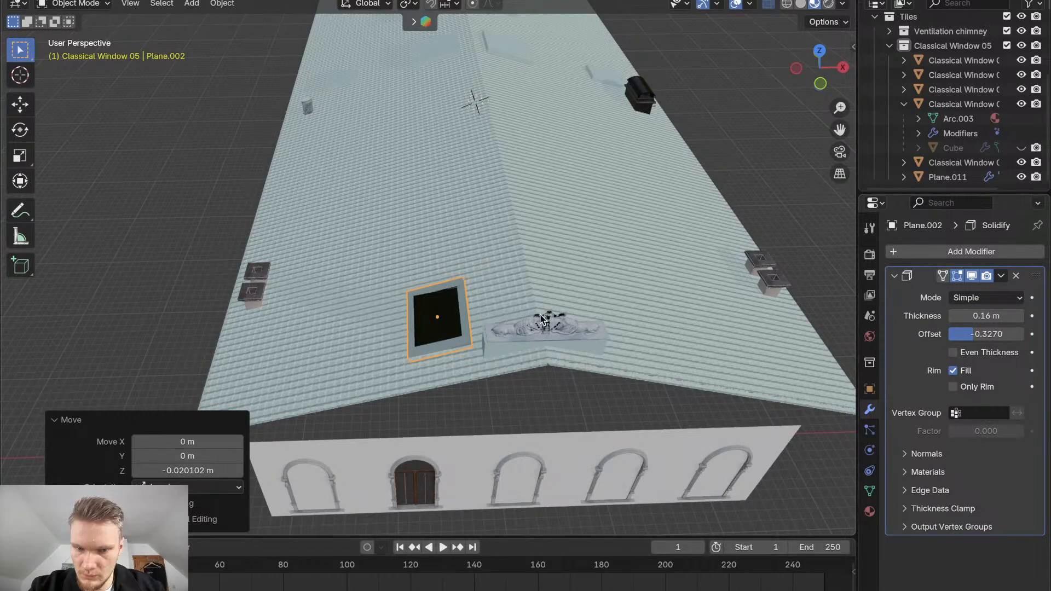
scroll(539, 317, up, 8)
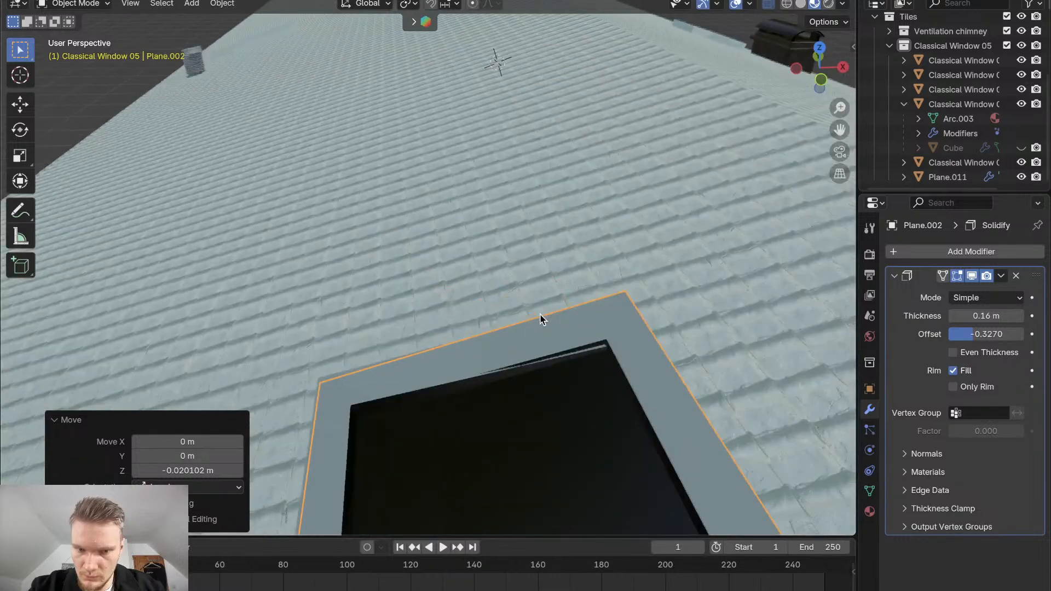
scroll(540, 319, up, 8)
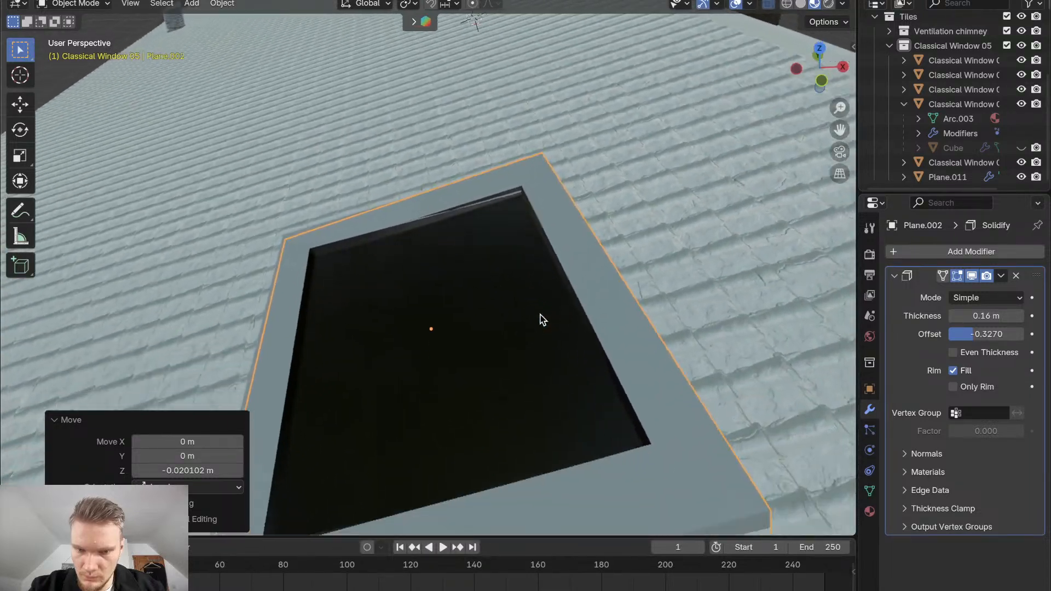
shift+scroll(540, 320, down, 3)
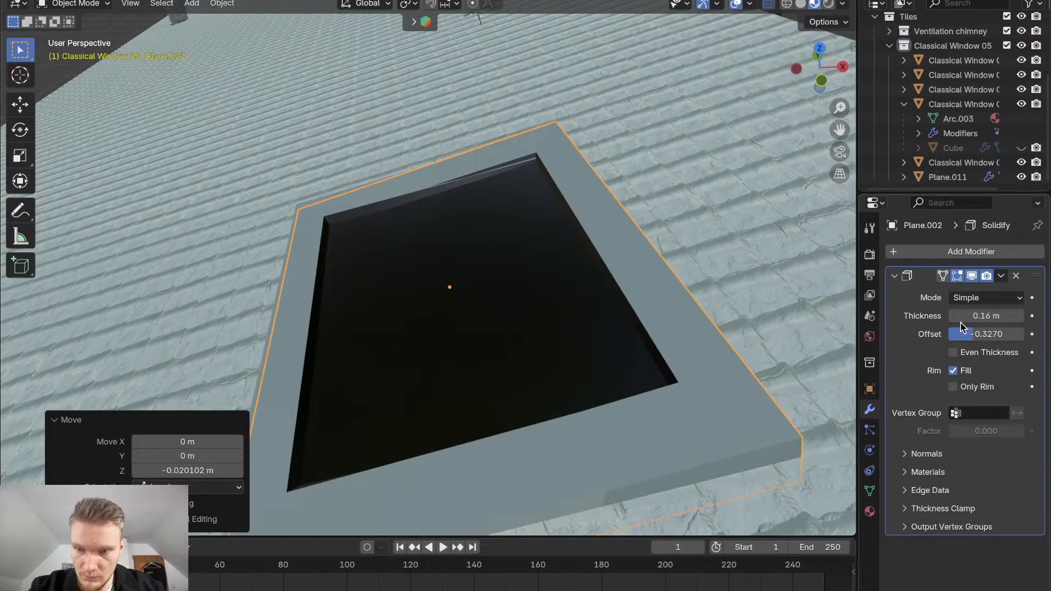
Turn off the viewport display of the roof window frame's Solidify modifier
click(968, 278)
click(968, 278)
click(968, 277)
scroll(707, 372, down, 5)
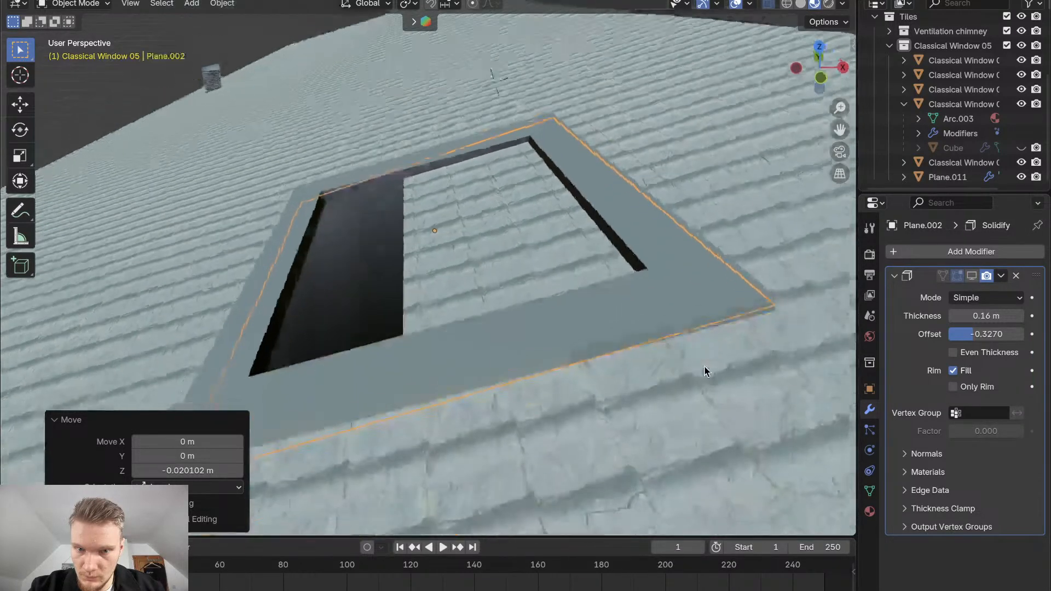
scroll(704, 367, down, 6)
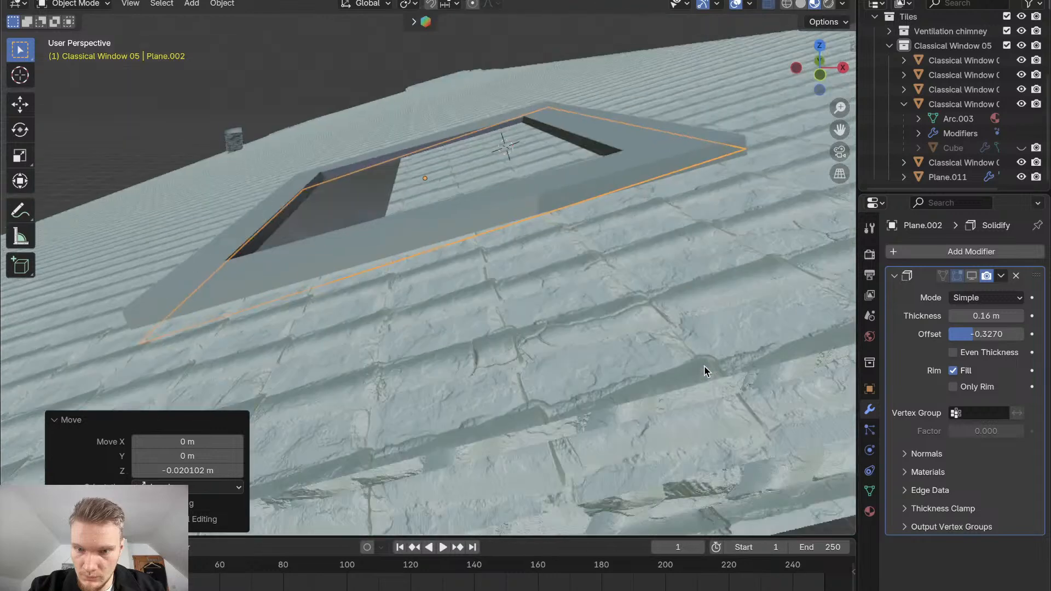
scroll(705, 367, up, 5)
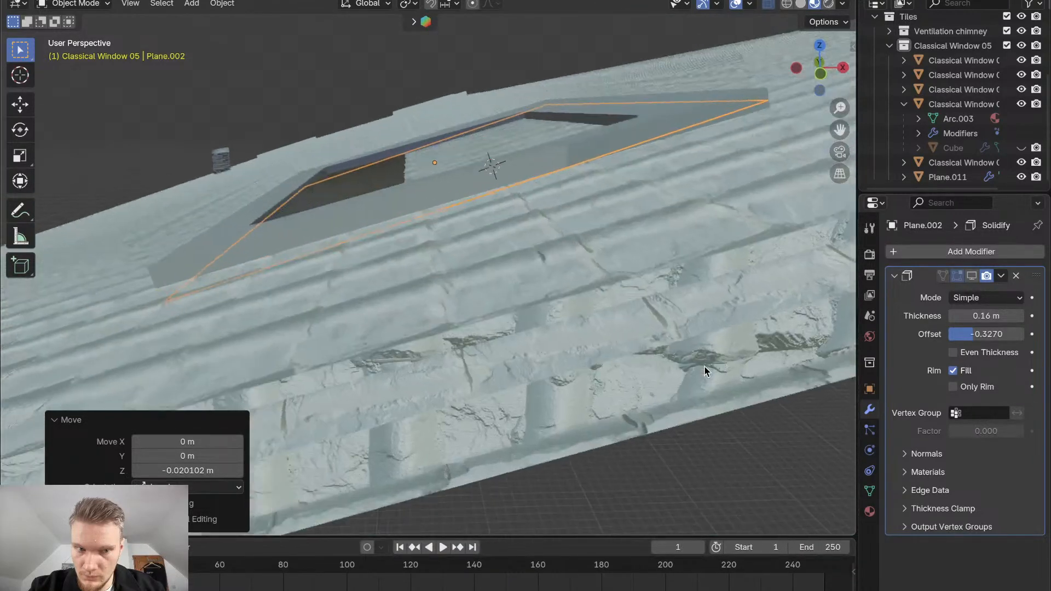
key(s)
key(z)
key(7)
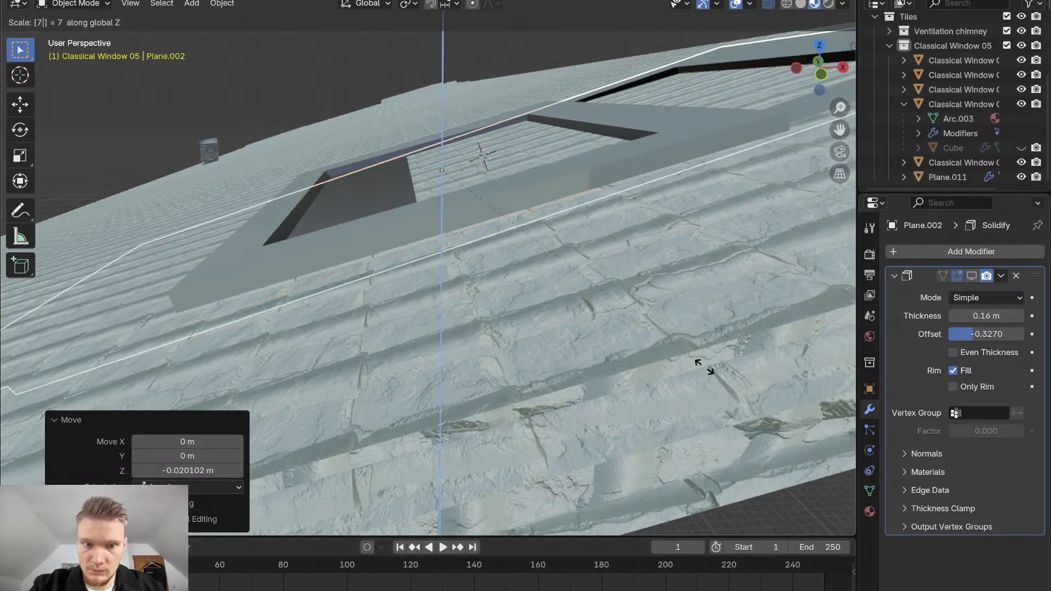
key(BackSpace)
key(BackSpace)
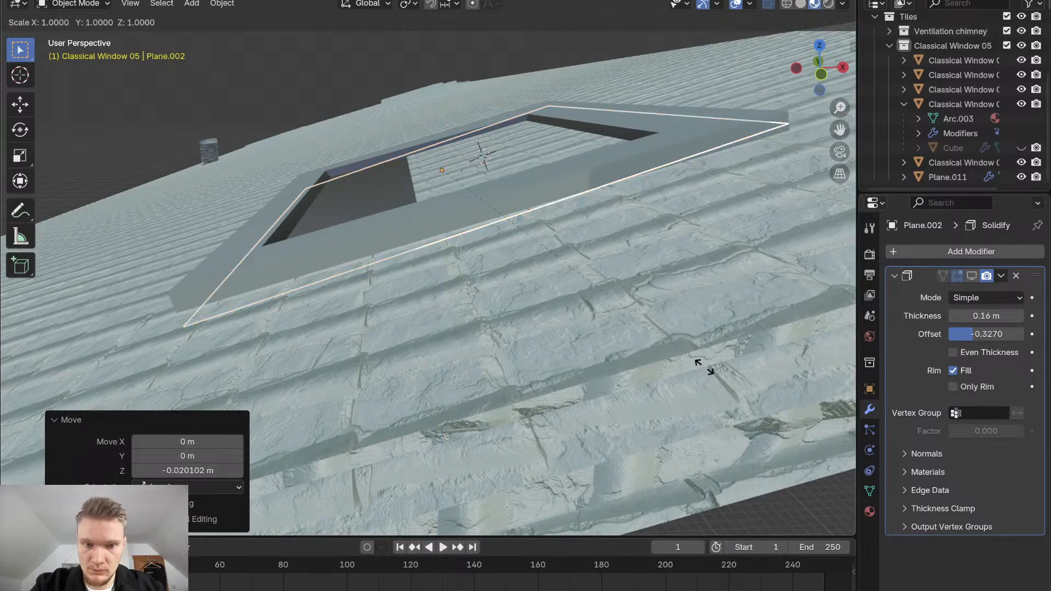
right_click(759, 371)
Raise the overlapping 0.08 m thick frame Plane.001 about 0.58 m along the global Z axis
click(330, 187)
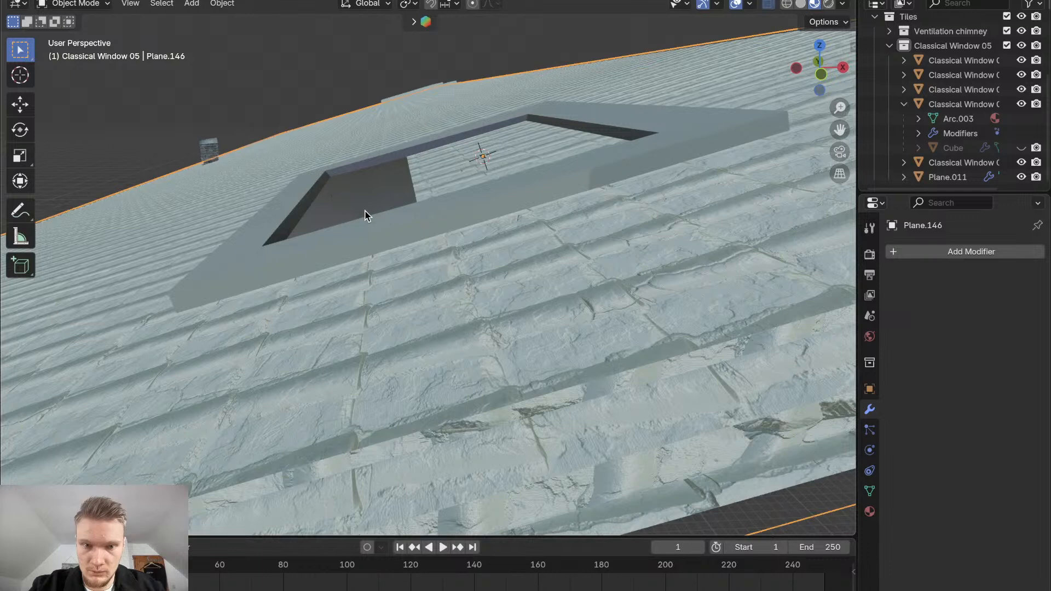
click(360, 231)
click(974, 277)
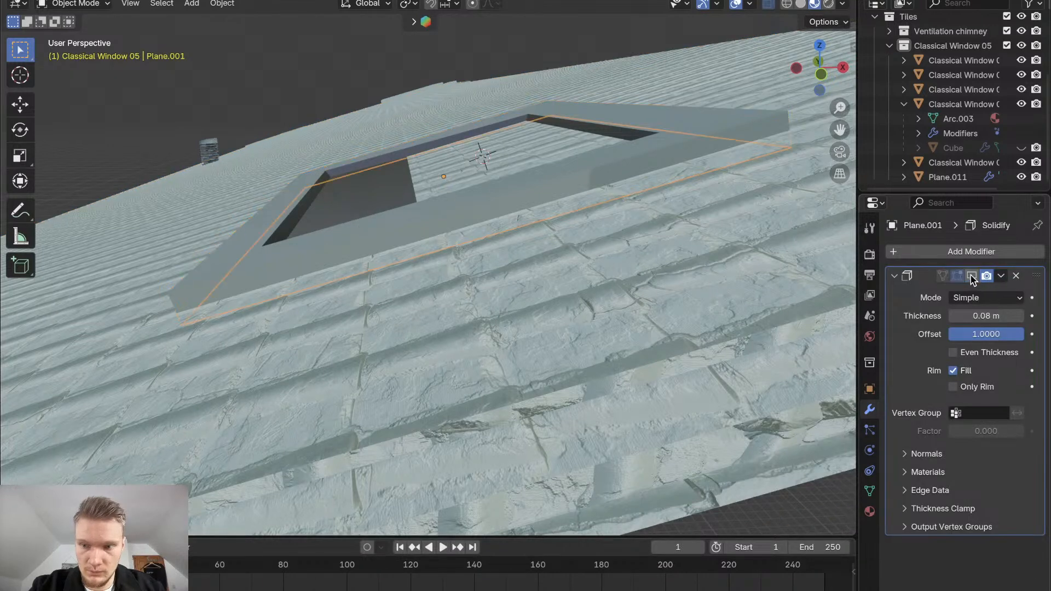
click(973, 277)
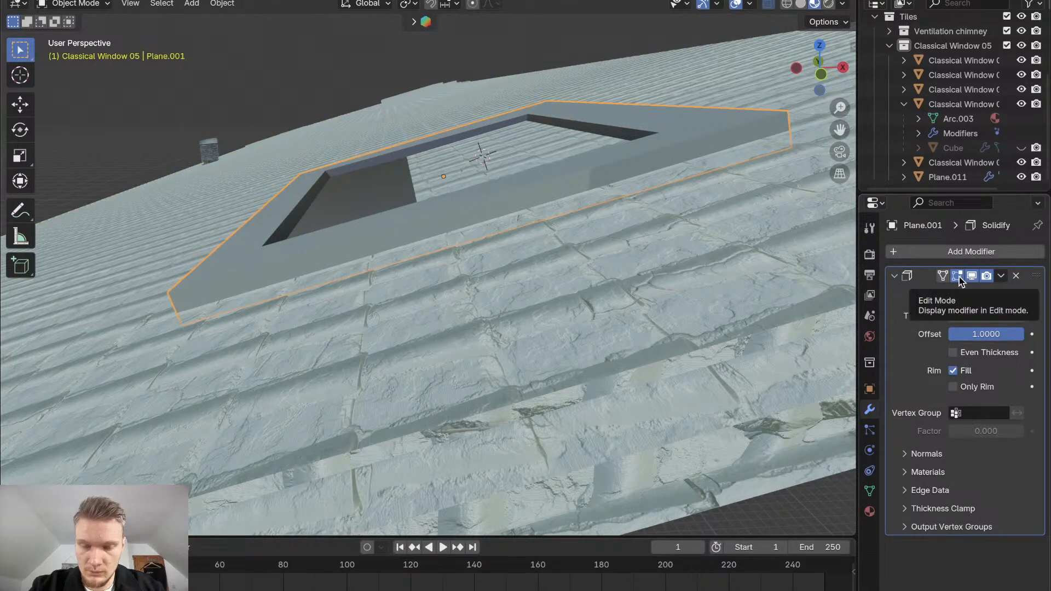
key(z)
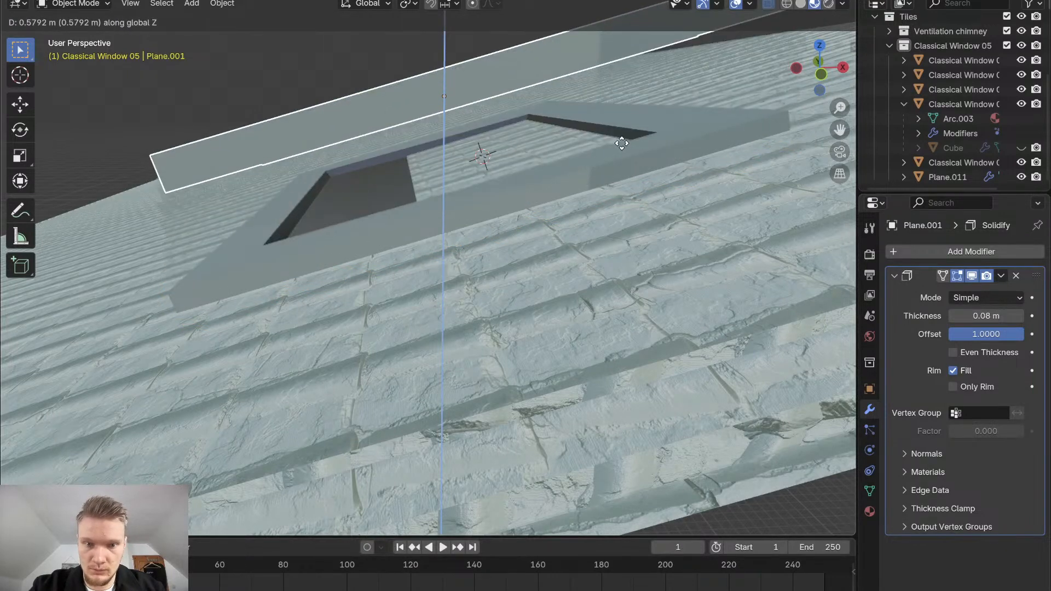
click(586, 193)
Raise the other overlapping thick frame, Plane.003, along the global Z axis to between the flat frame and Plane.001
key(shift+d)
key(z)
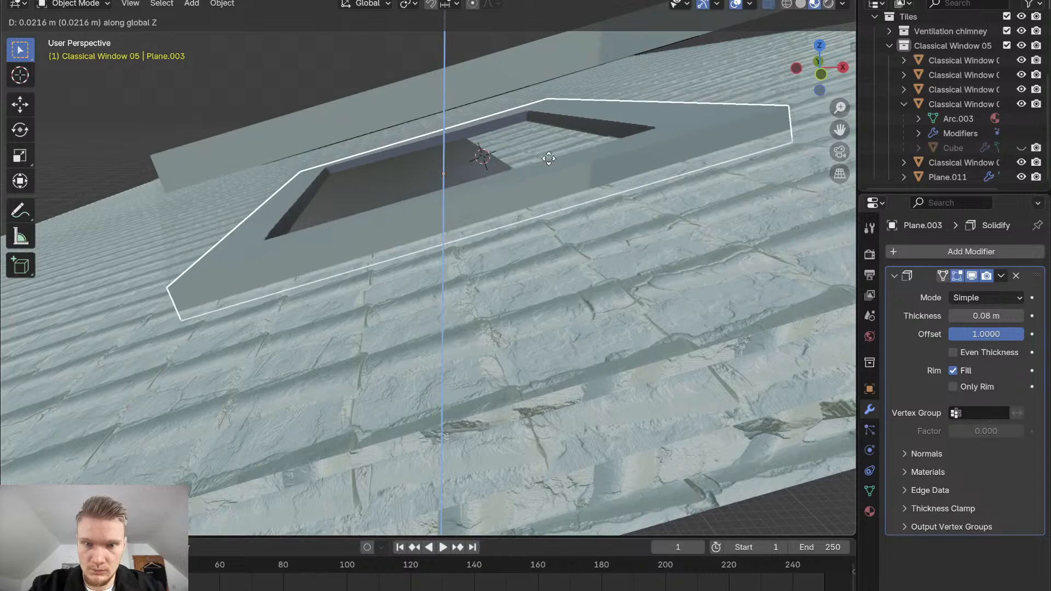
click(549, 123)
Hide the tiled roof to isolate the stacked window frames, and select the flat lowest frame
click(695, 150)
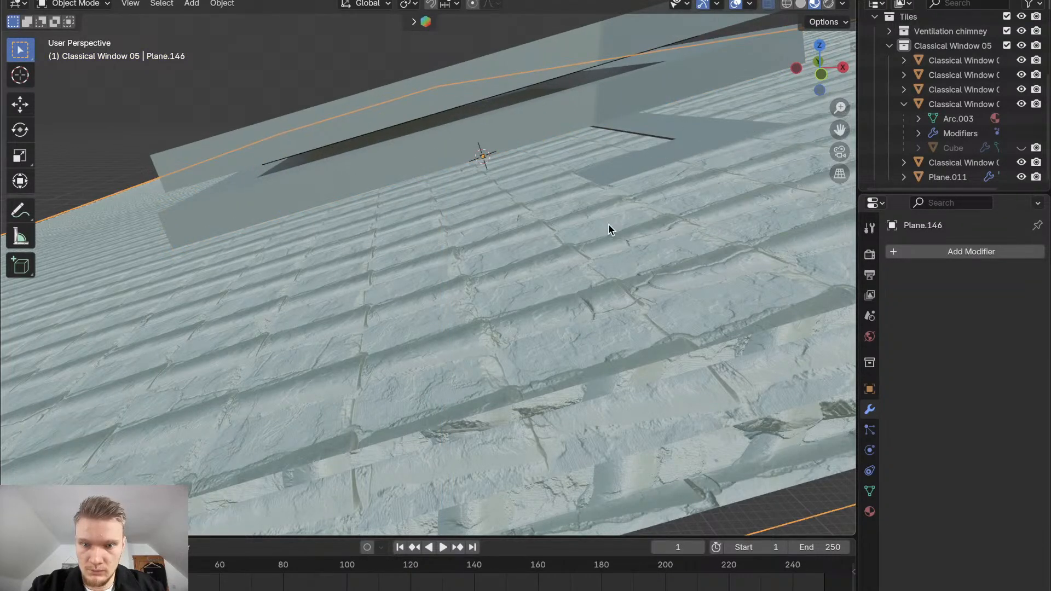
key(h)
click(613, 167)
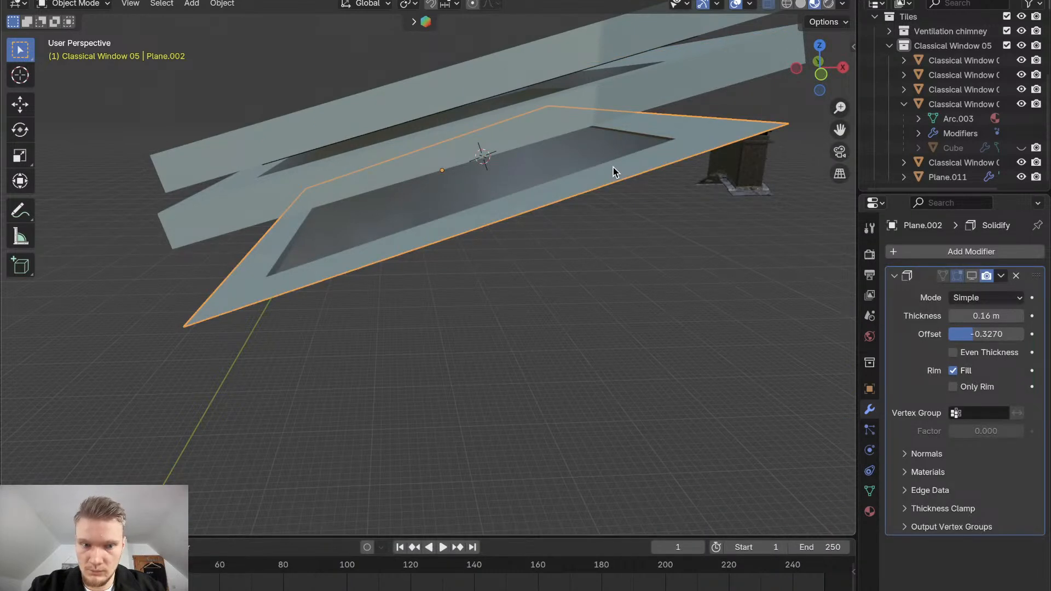
scroll(613, 173, down, 5)
scroll(613, 173, up, 1)
click(559, 128)
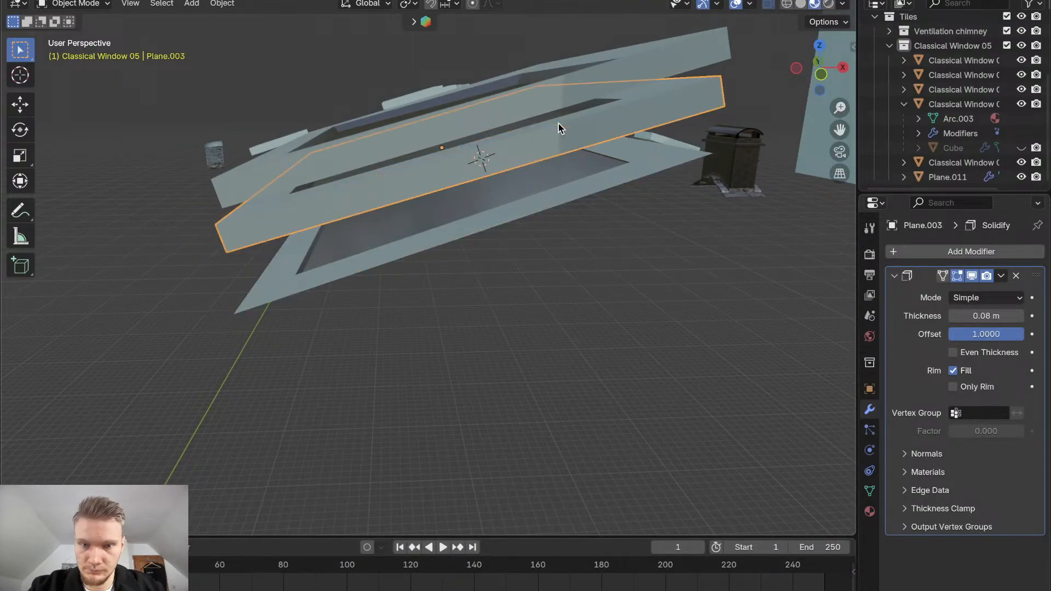
click(527, 93)
click(535, 136)
click(543, 165)
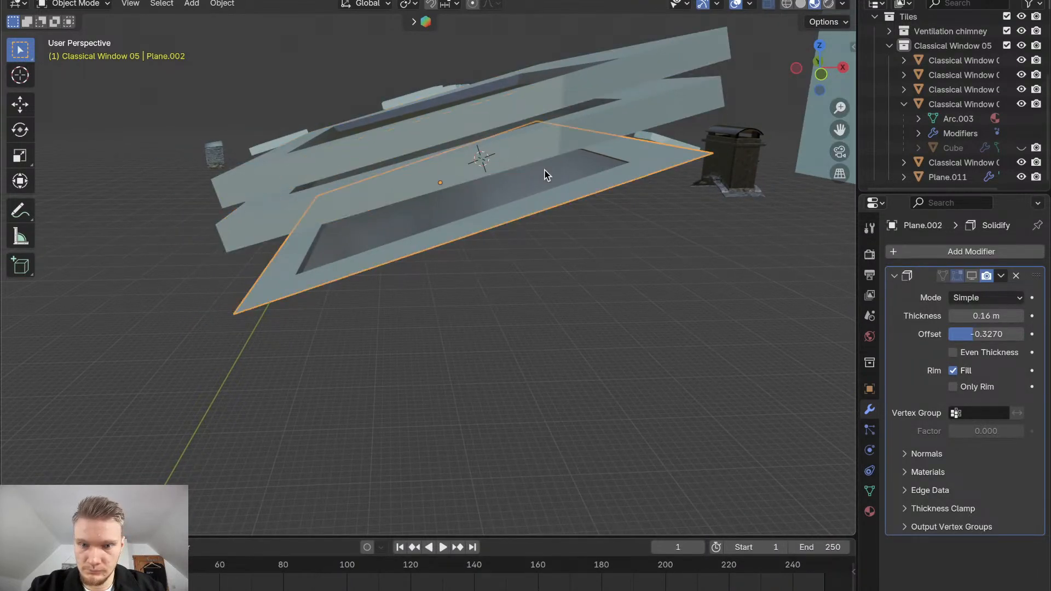
Unhide the Google 3D Tiles mesh as a reference beneath the window frames
scroll(545, 184, down, 3)
scroll(545, 184, down, 3)
middle_drag(546, 184, 545, 184)
scroll(545, 184, down, 3)
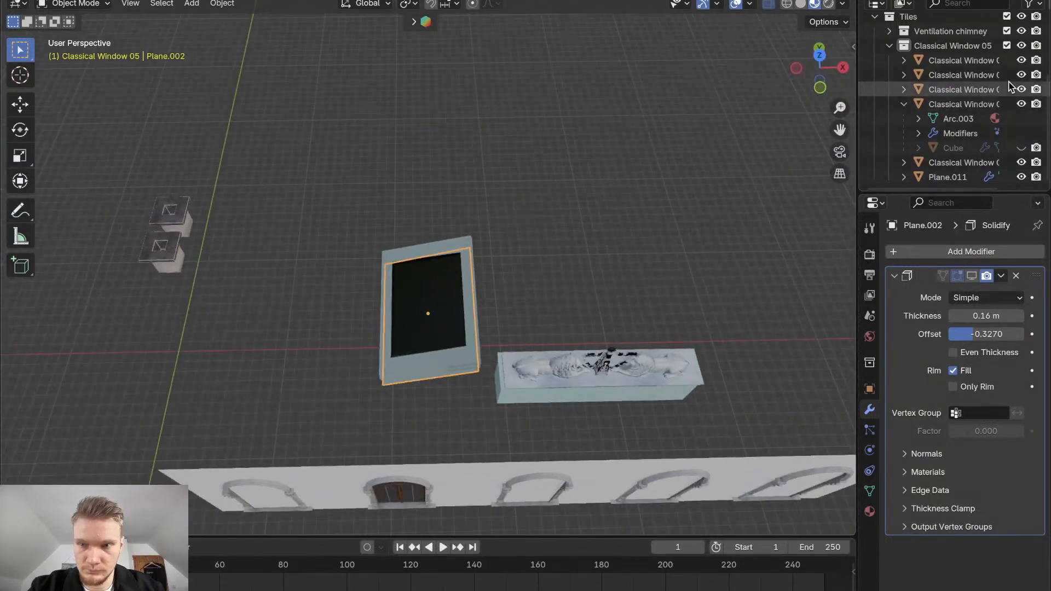
scroll(1024, 77, up, 3)
click(1022, 79)
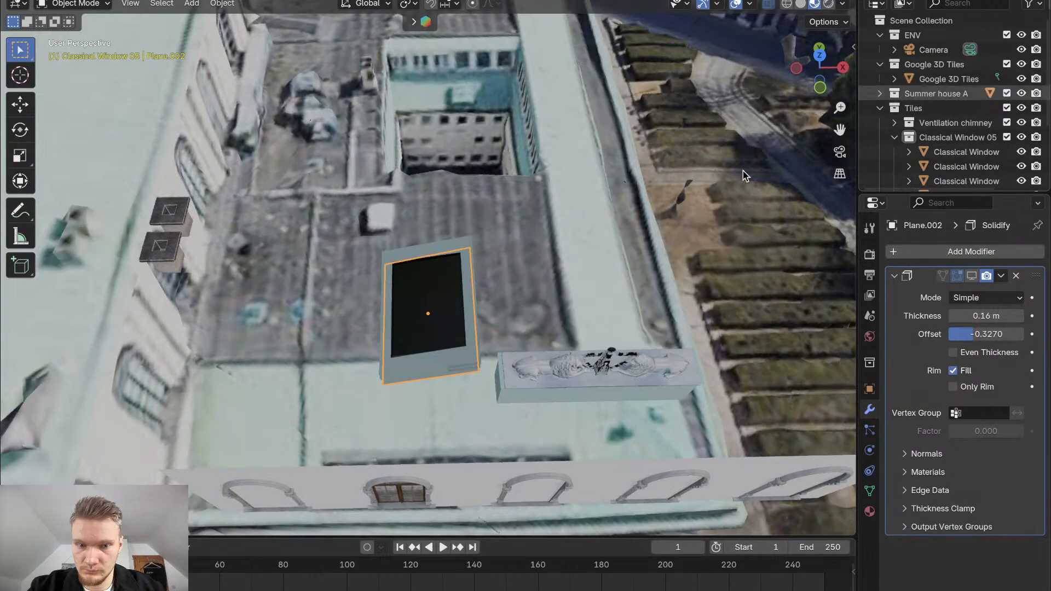
Move the flat lowest frame about -3.73 m along its local X axis, beside the other two frames
scroll(645, 232, down, 3)
scroll(645, 232, down, 2)
middle_drag(645, 232, 645, 231)
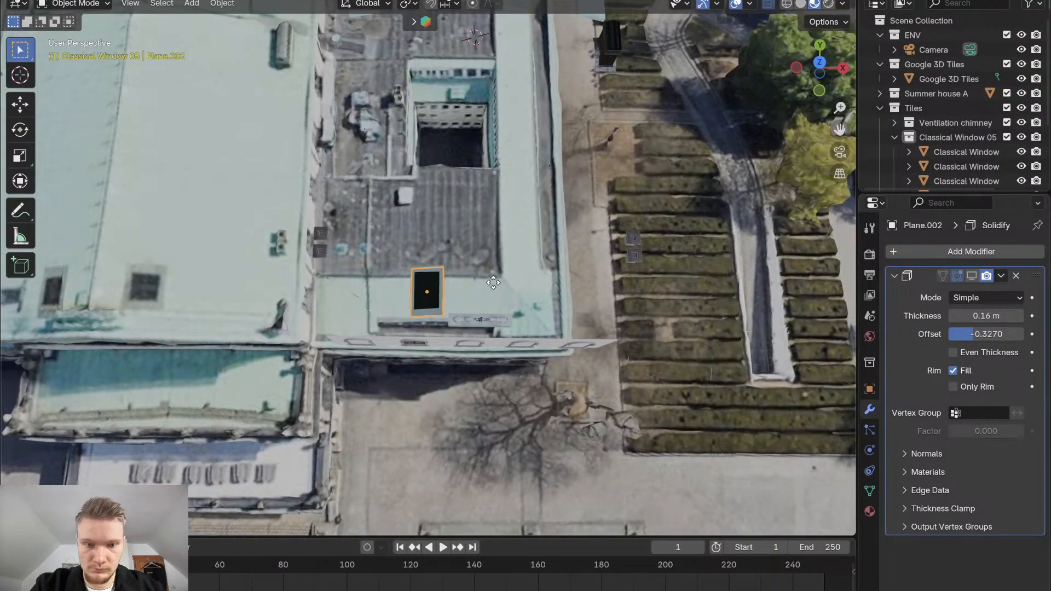
key(g)
key(y)
key(x)
key(x)
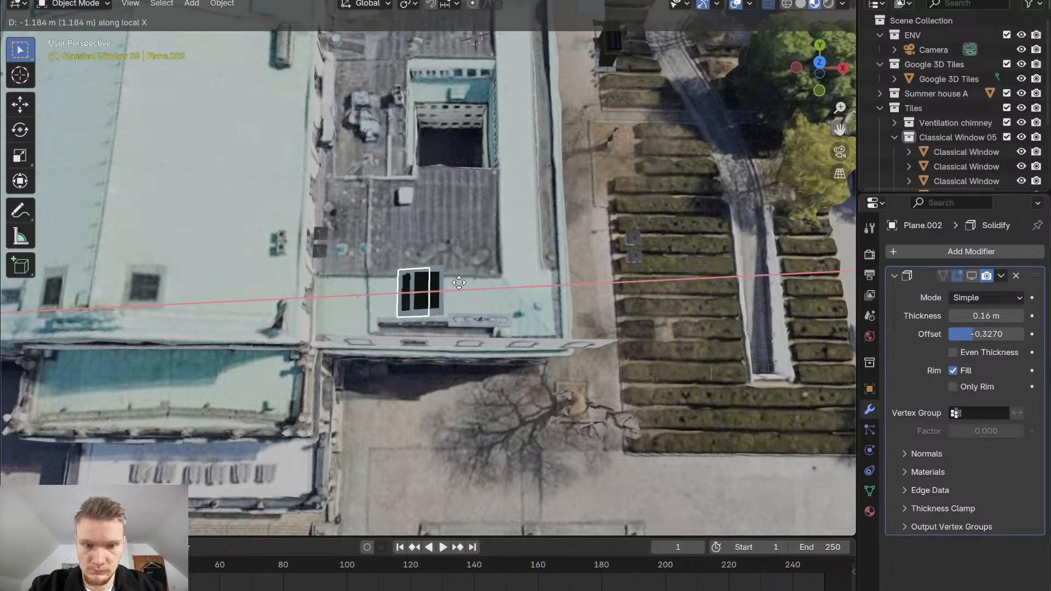
click(450, 281)
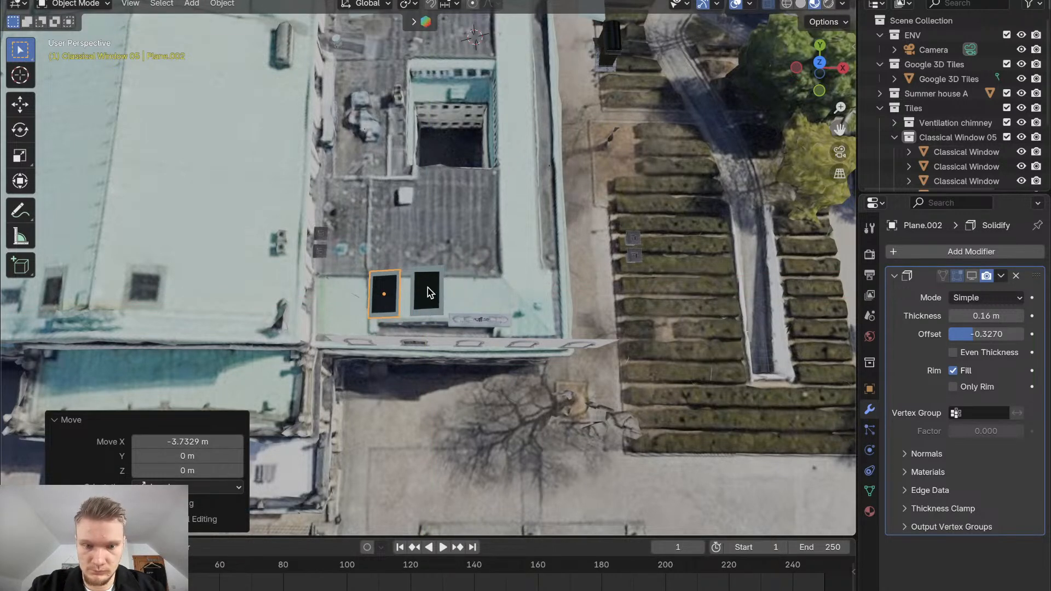
key(r)
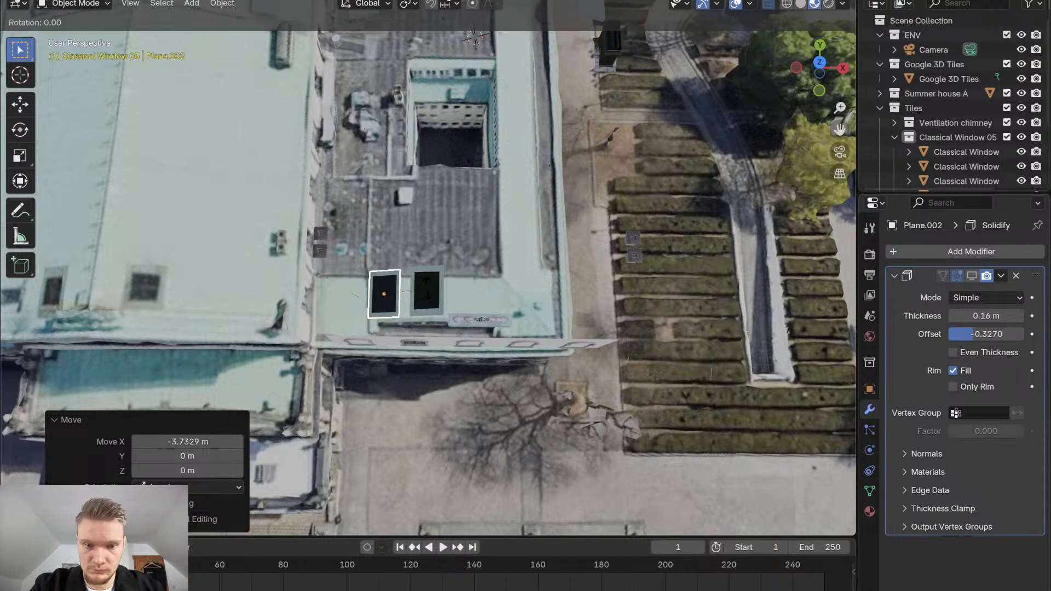
text(xx90)
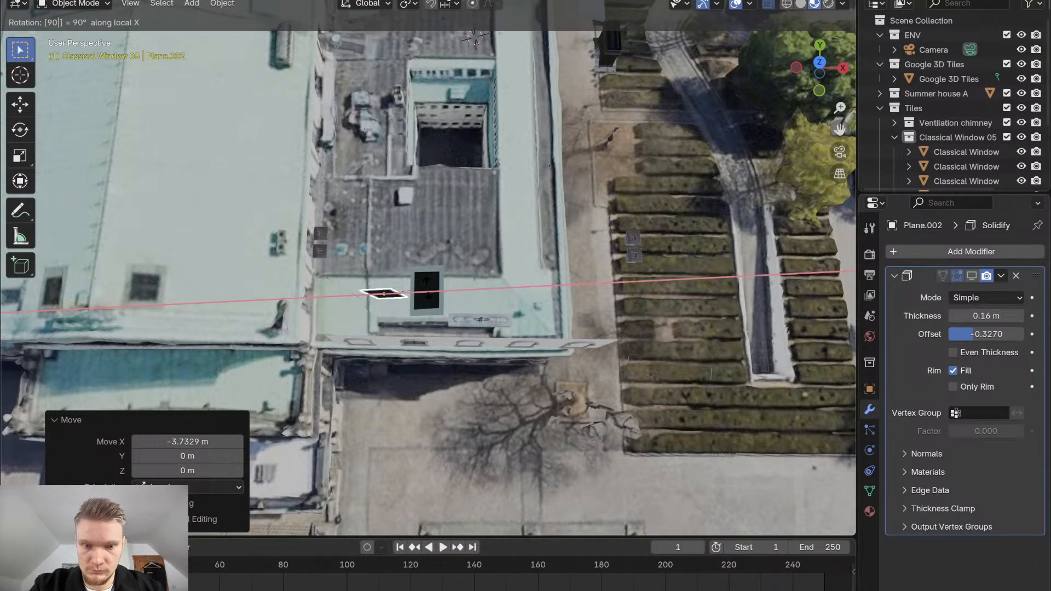
key(Return)
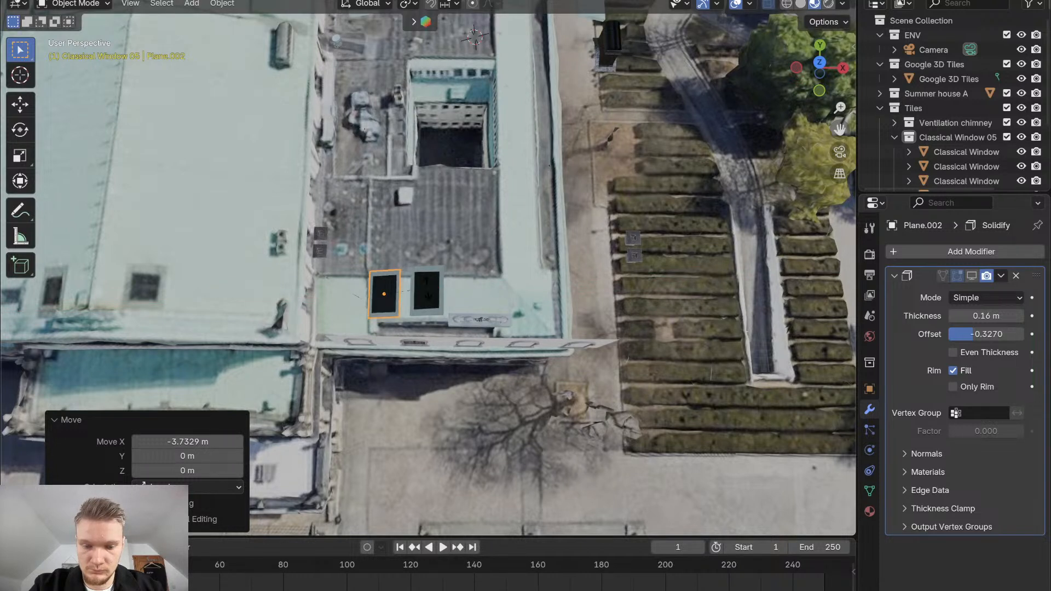
key(r)
key(y)
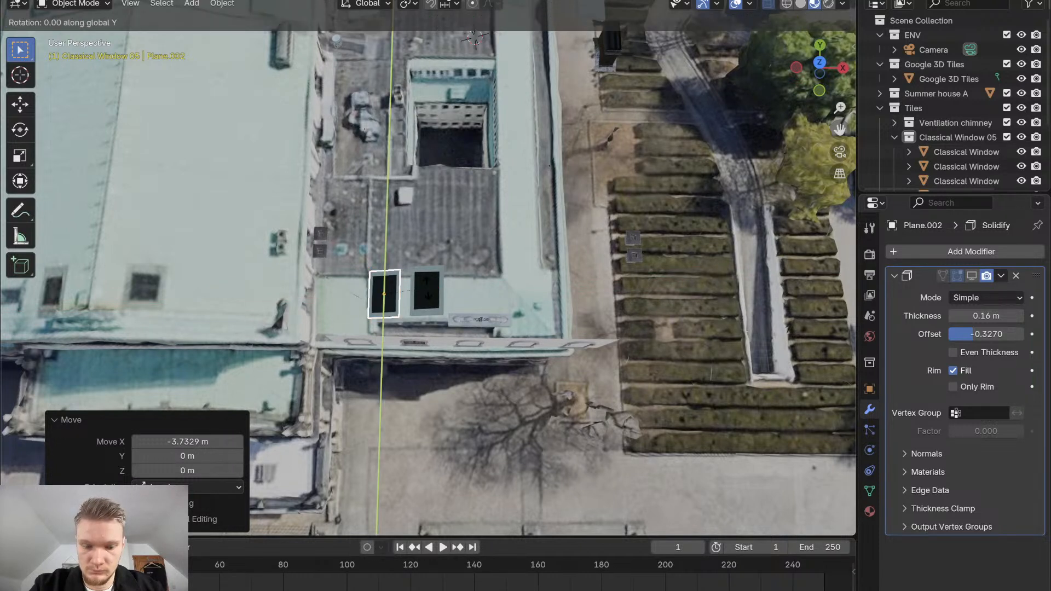
text(90)
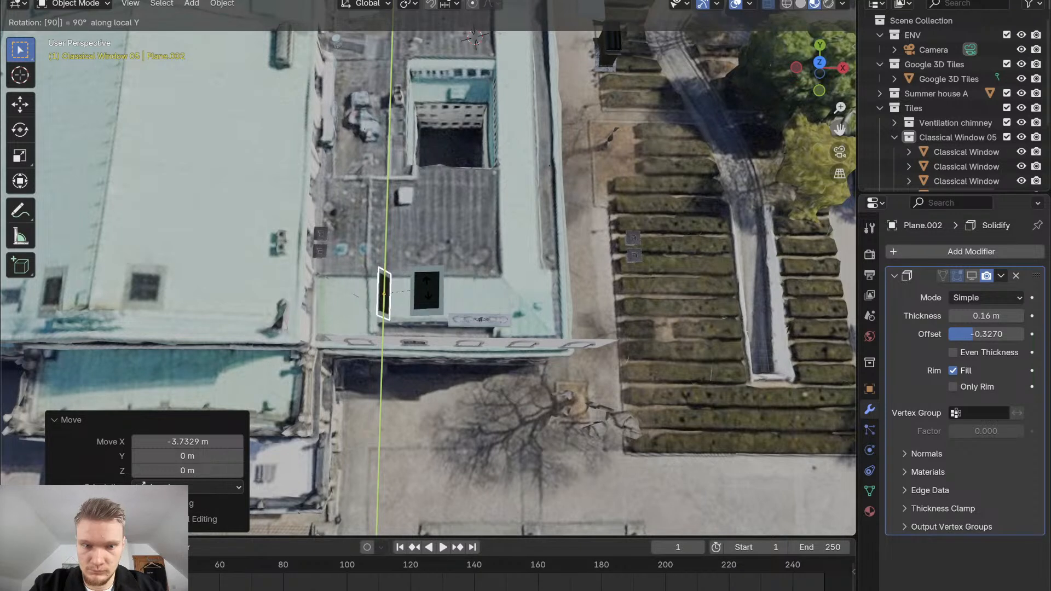
key(Return)
Rotate the flat lowest frame a quarter turn about its local Z axis, using an angle of 90090°
key(r)
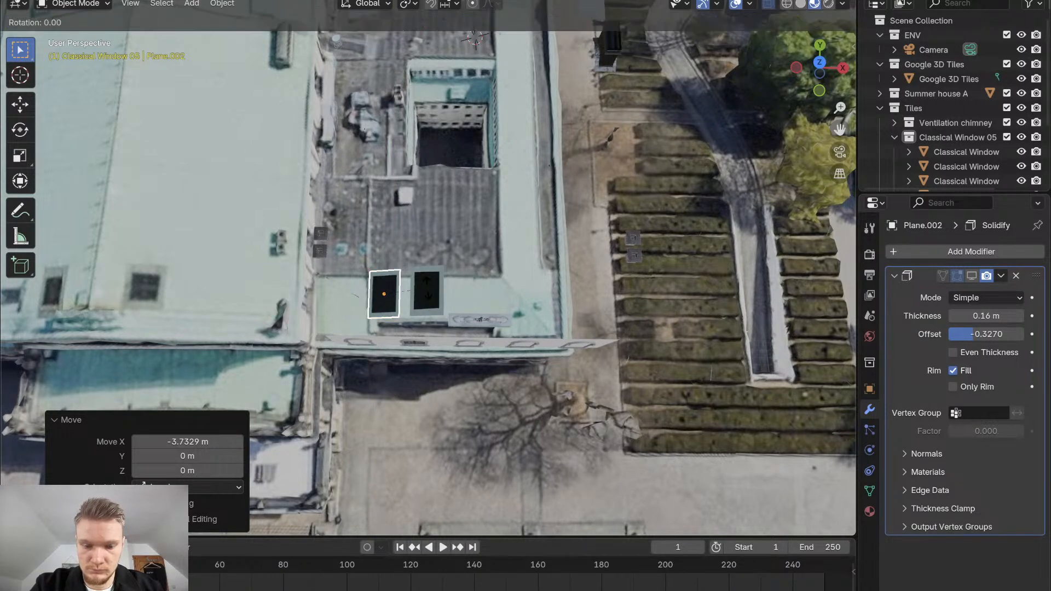
key(z)
key(z)
text(90090)
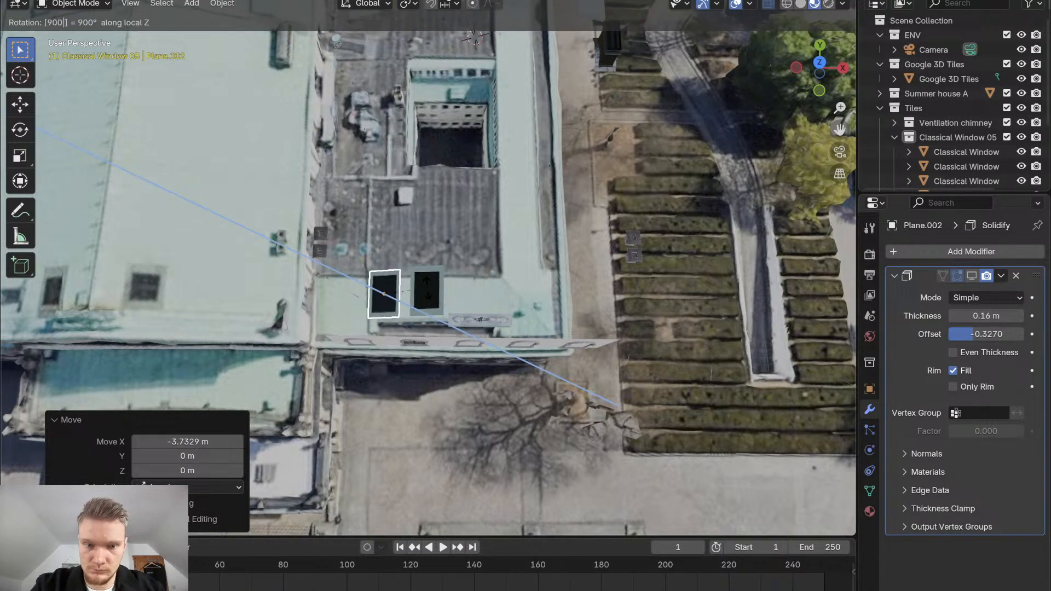
key(Return)
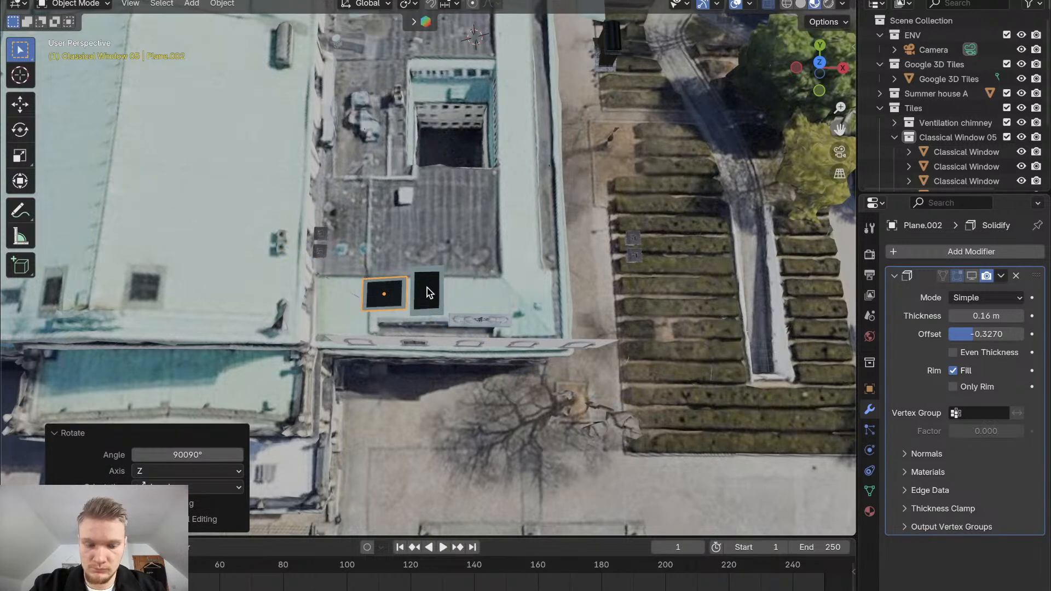
Scale the flat frame to about 0.902 along its local Y axis and about 0.639 along its local X axis
key(s)
key(y)
key(y)
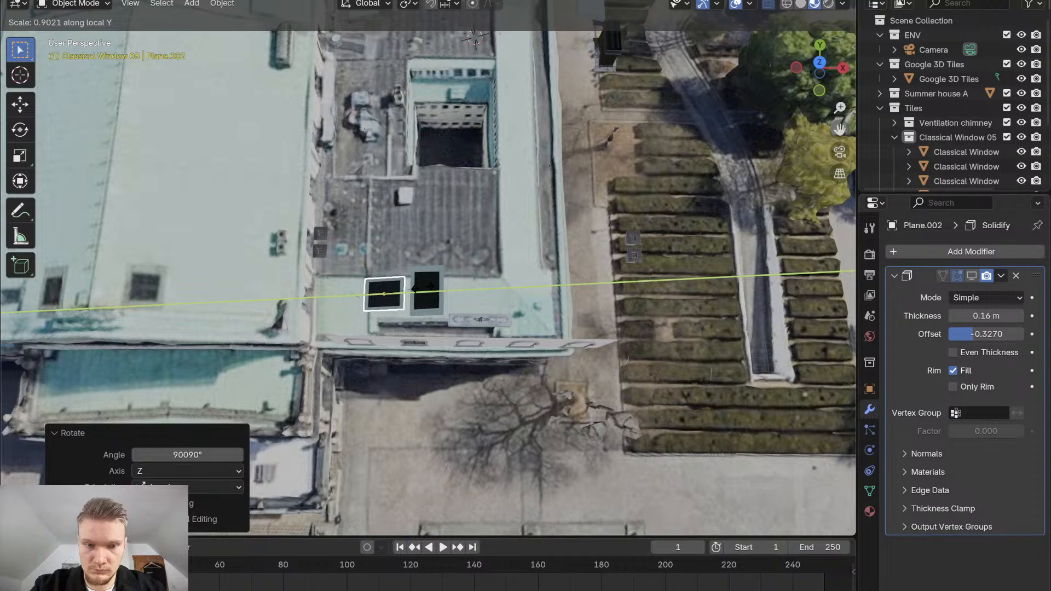
click(423, 287)
key(s)
key(x)
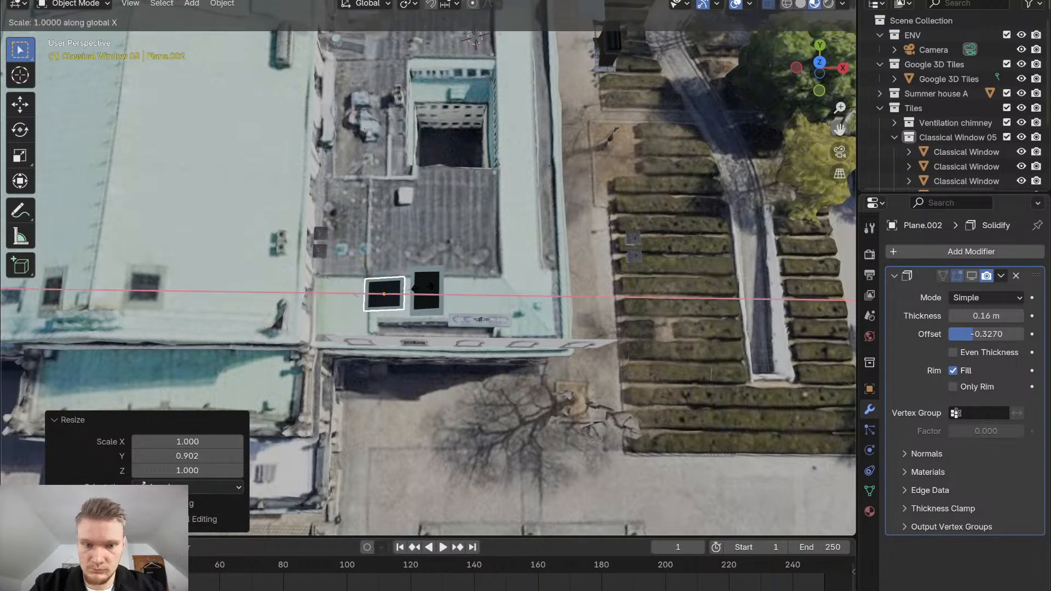
key(x)
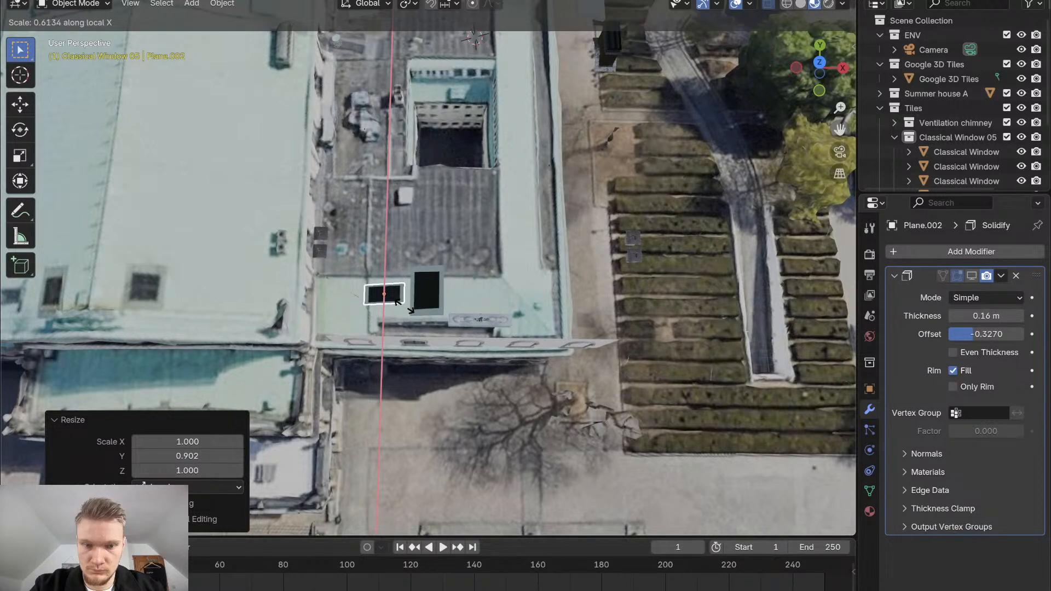
click(405, 307)
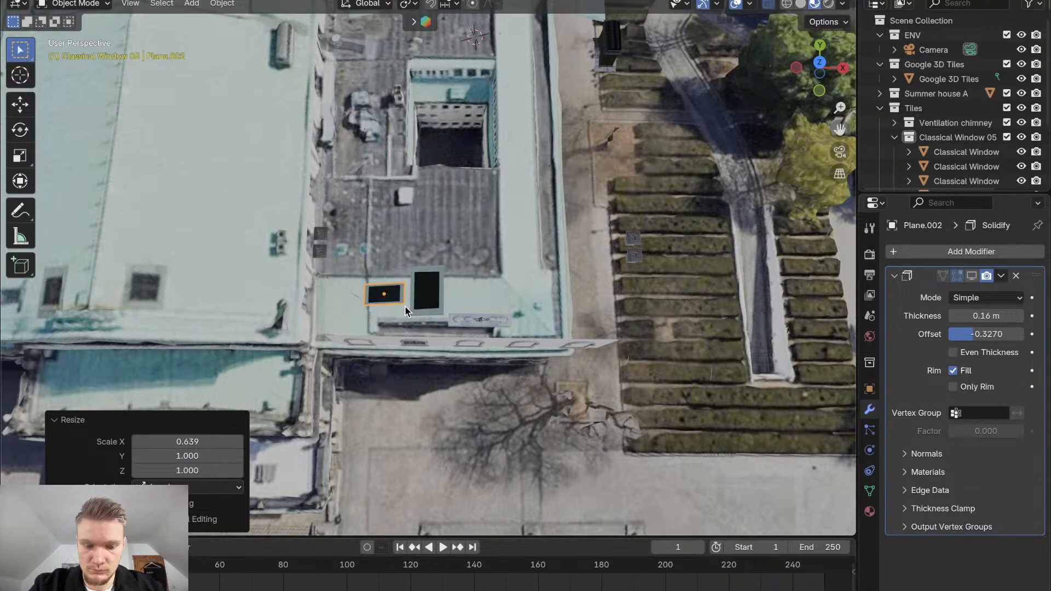
Move the flat frame about -0.56 m along its local X axis and about 0.78 m along its local Y axis
key(g)
key(x)
key(x)
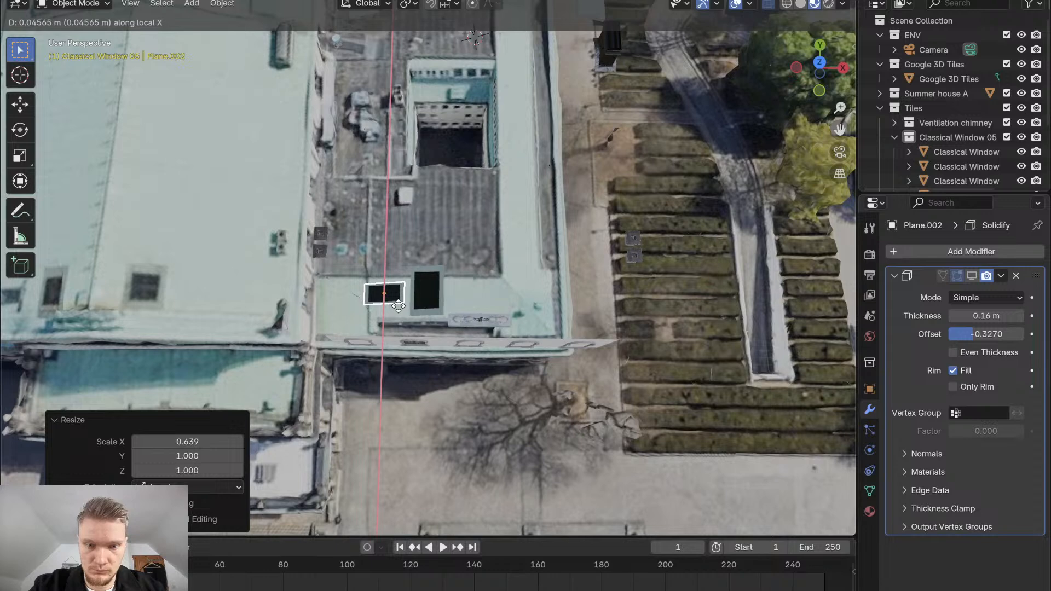
click(399, 314)
key(g)
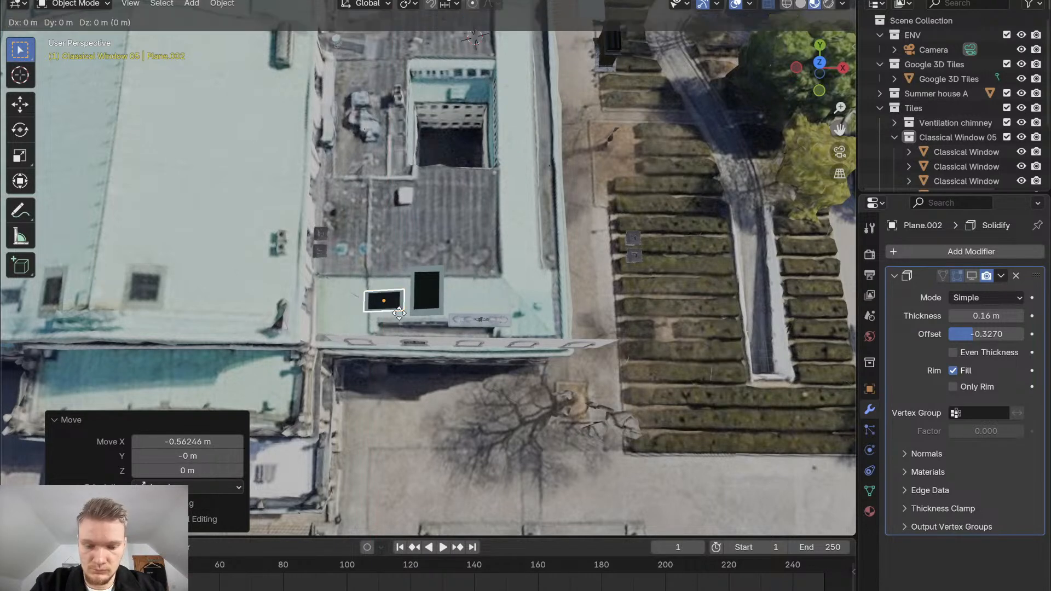
key(y)
key(y)
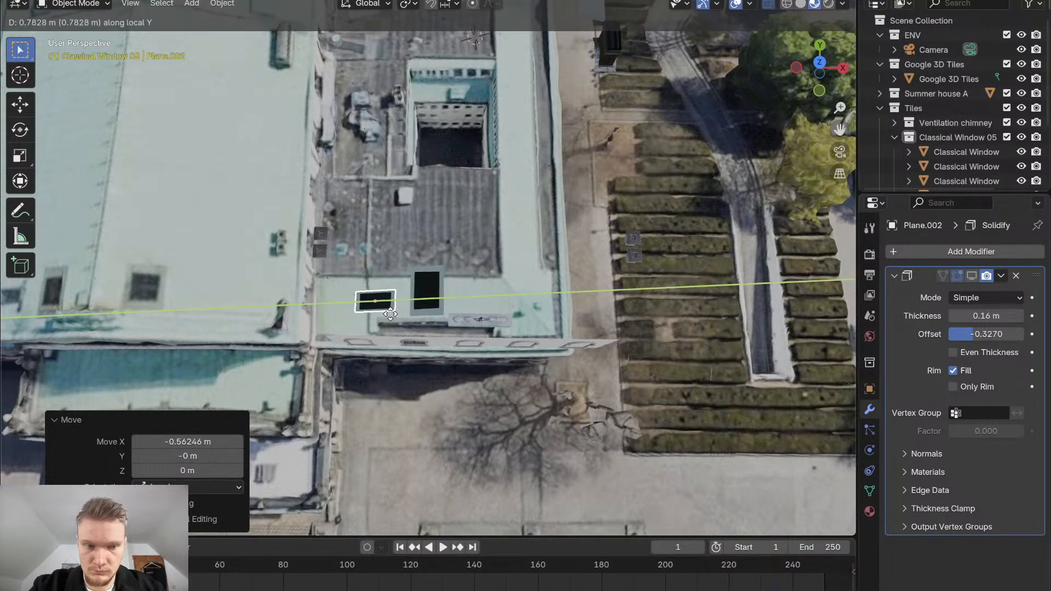
click(390, 314)
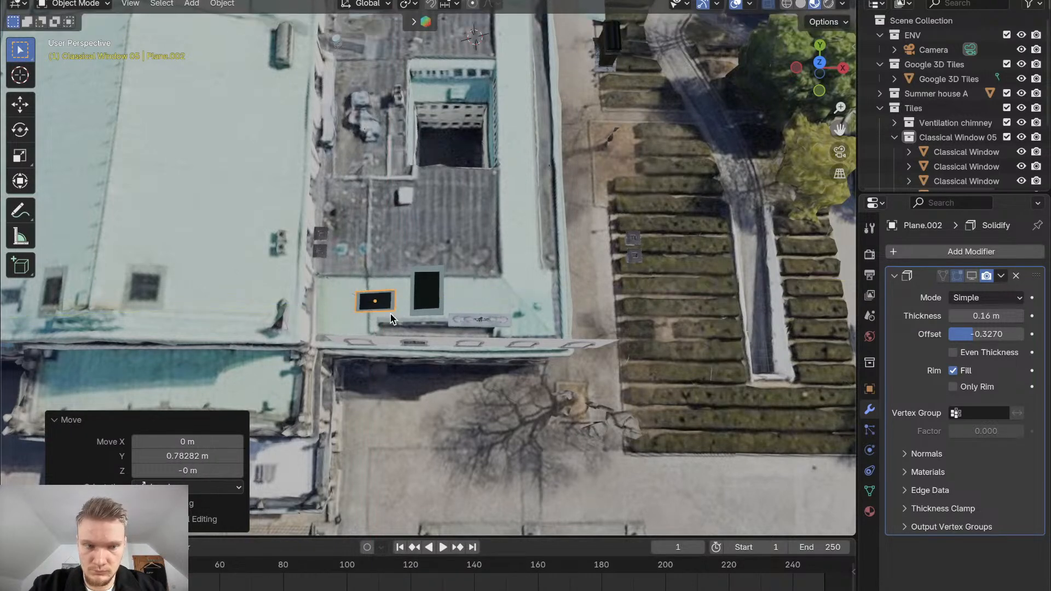
Move the frame Plane.001 along the global X axis by about 6.05 m and a further 2.79 m, clear of Plane.003
click(432, 306)
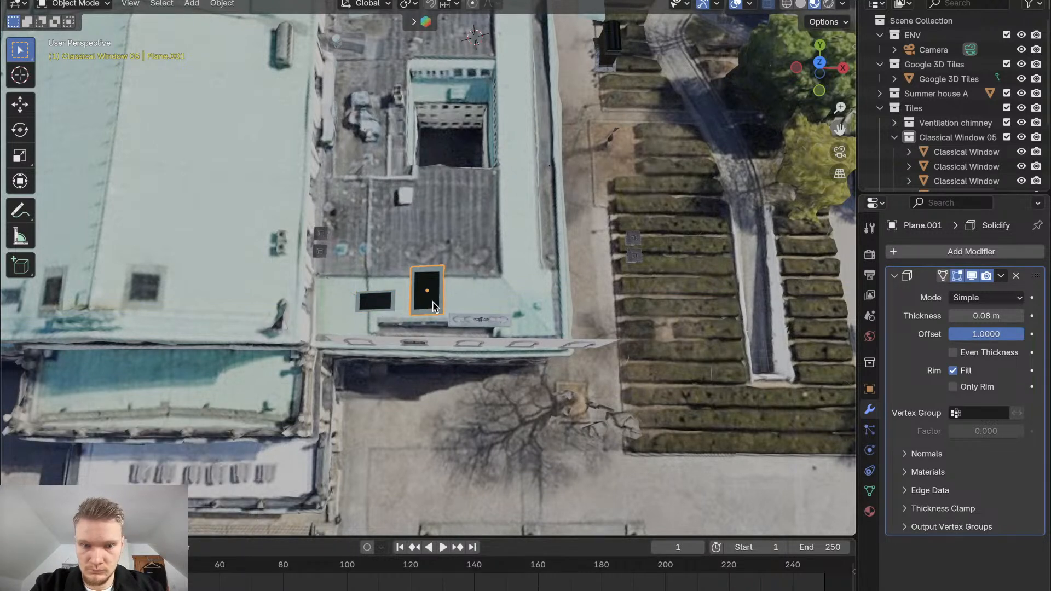
key(g)
key(y)
key(x)
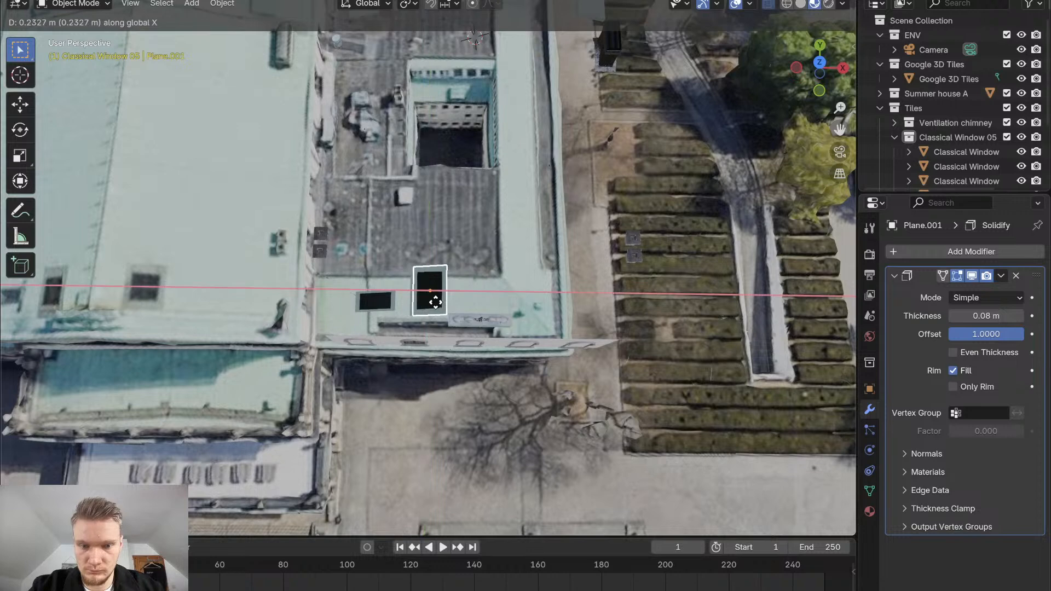
click(508, 313)
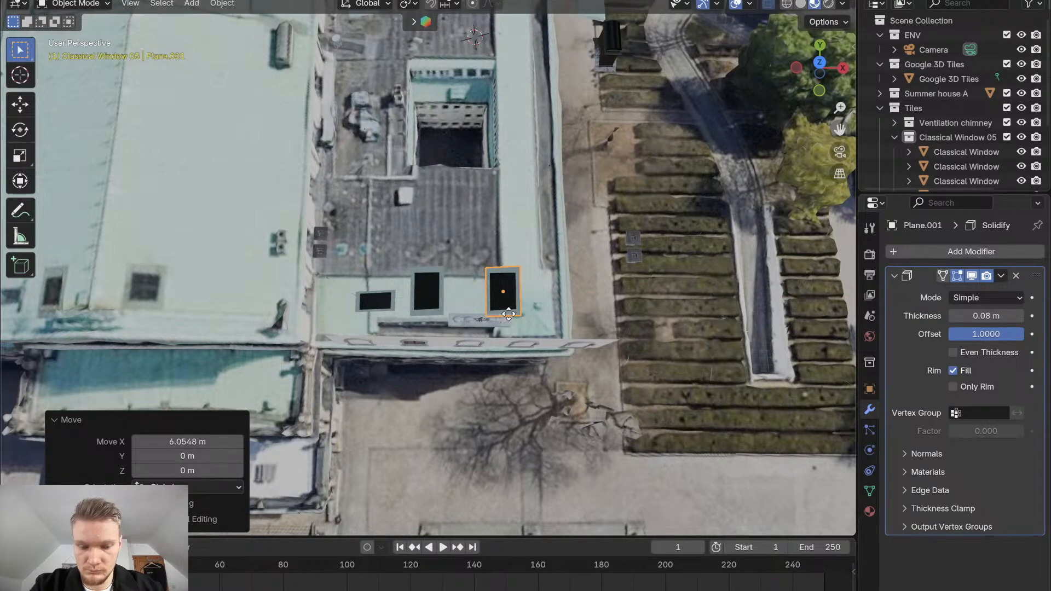
key(g)
key(y)
key(x)
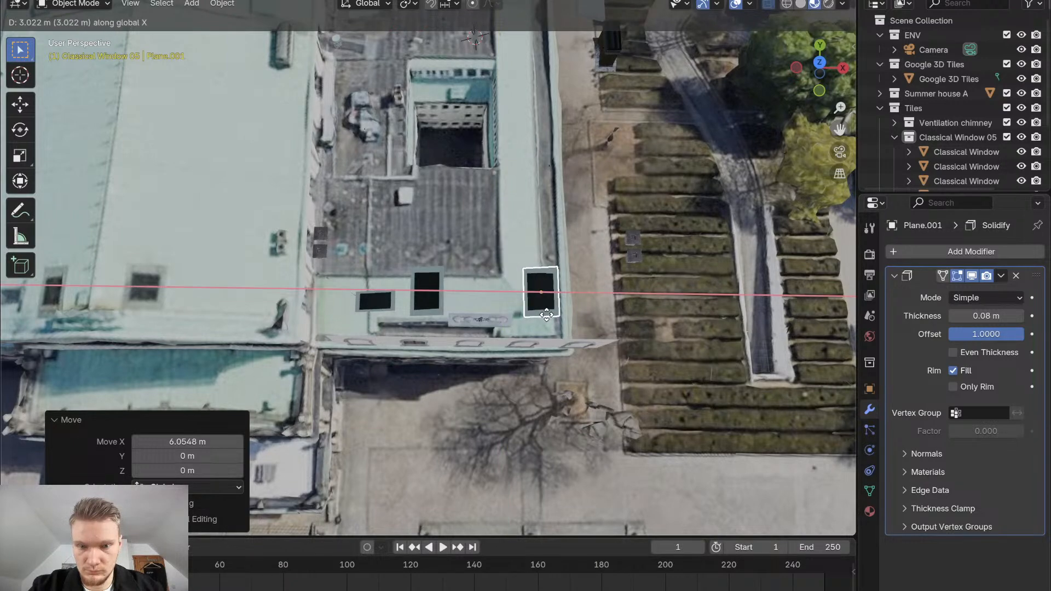
click(545, 314)
Widen the frame Plane.001 by scaling it to about 1.224 along its local X axis
middle_drag(543, 314, 544, 315)
key(s)
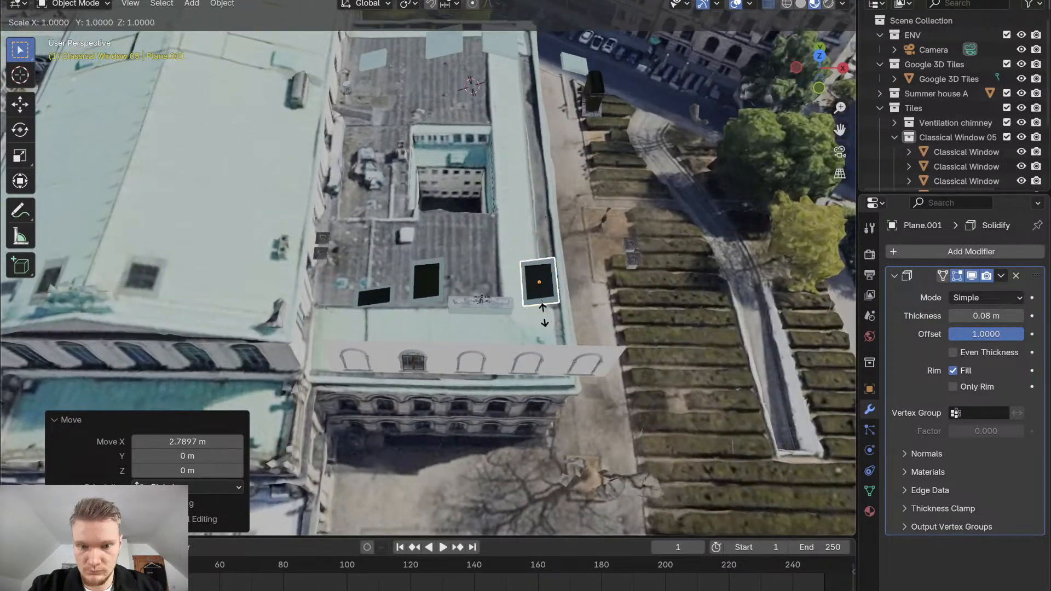
key(y)
key(x)
key(x)
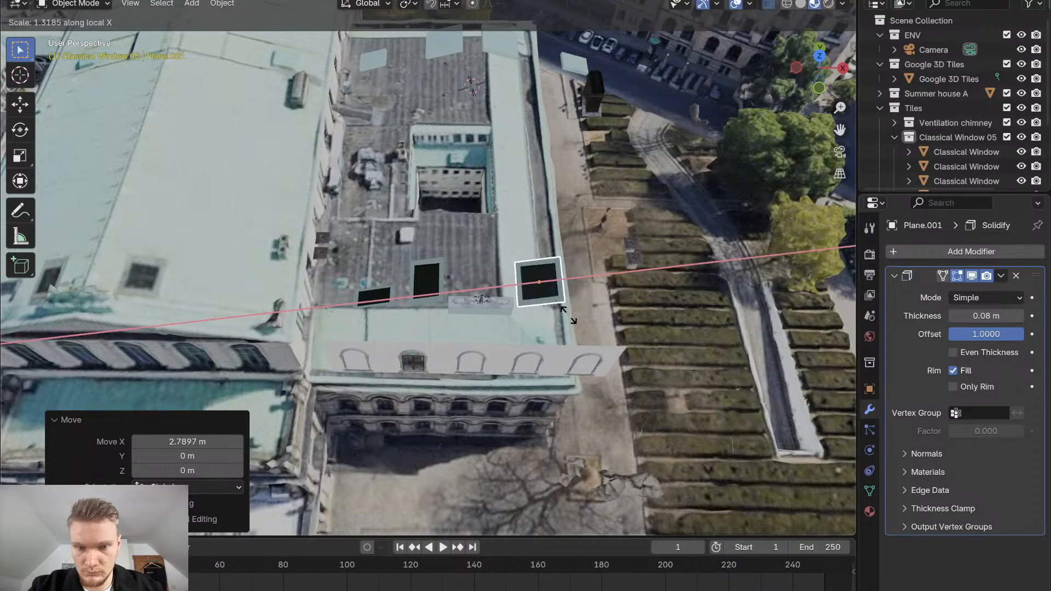
click(563, 314)
Examine the separated window frames above the roof from a lower angle, selecting Plane.003 and Plane.001 in turn
key(KP_2)
key(KP_2)
key(KP_2)
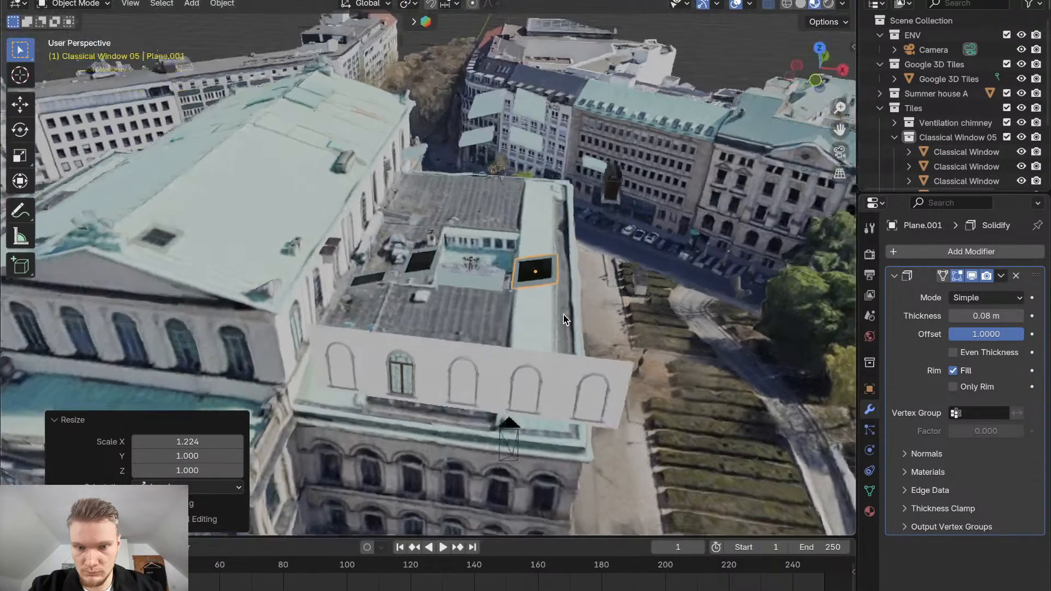
scroll(564, 314, up, 3)
scroll(564, 315, up, 1)
mouse_move(564, 314)
middle_down()
mouse_move(543, 357)
mouse_move(563, 318)
middle_up()
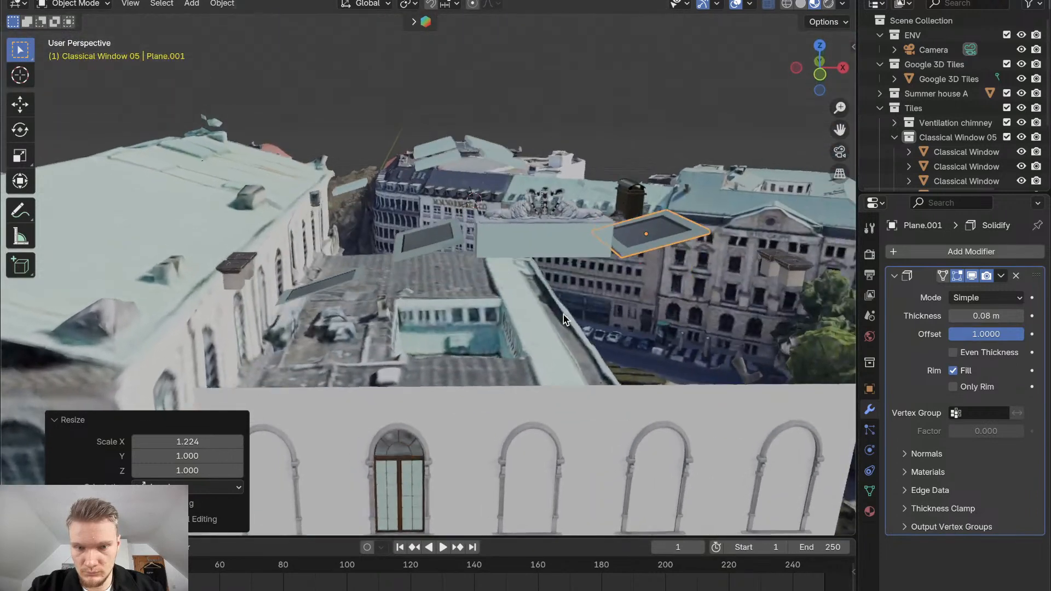
key(shift+d)
click(430, 239)
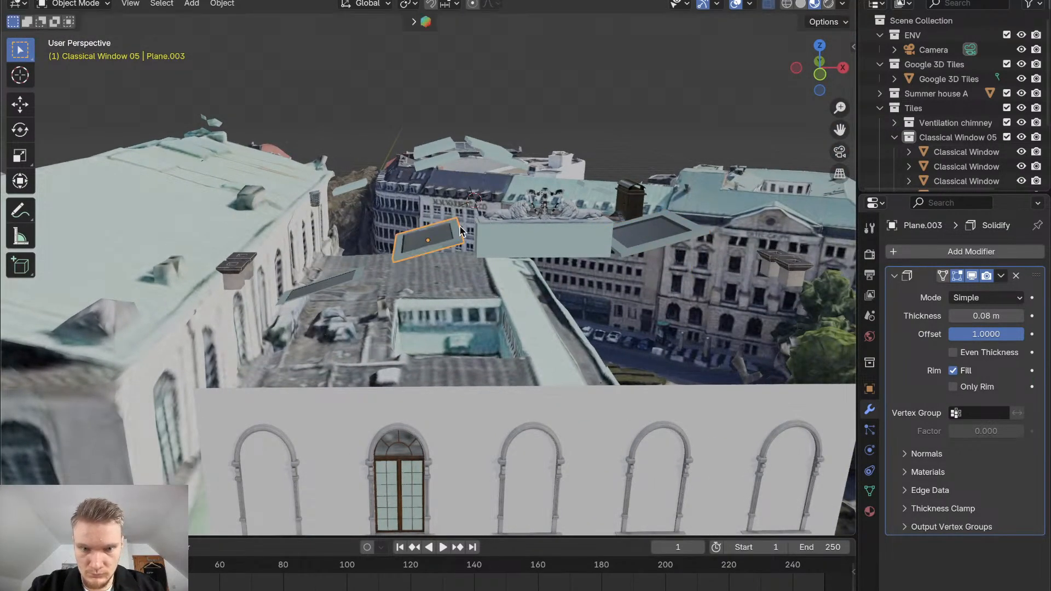
shift+middle_drag(574, 288, 554, 247)
click(554, 247)
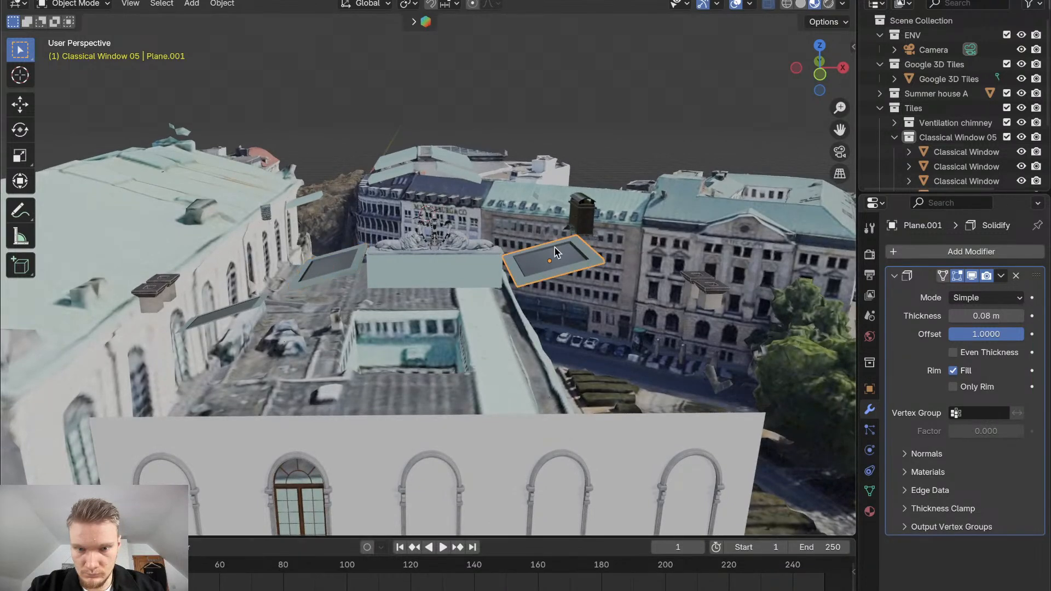
scroll(554, 247, up, 2)
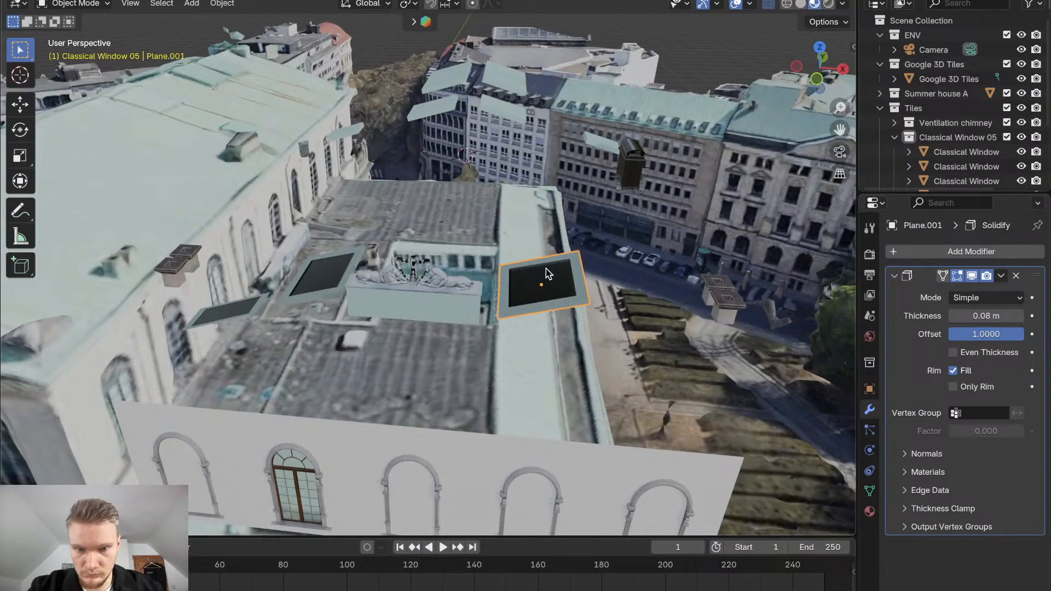
Apply all object transforms to the widened frame Plane.001
key(a)
click(559, 236)
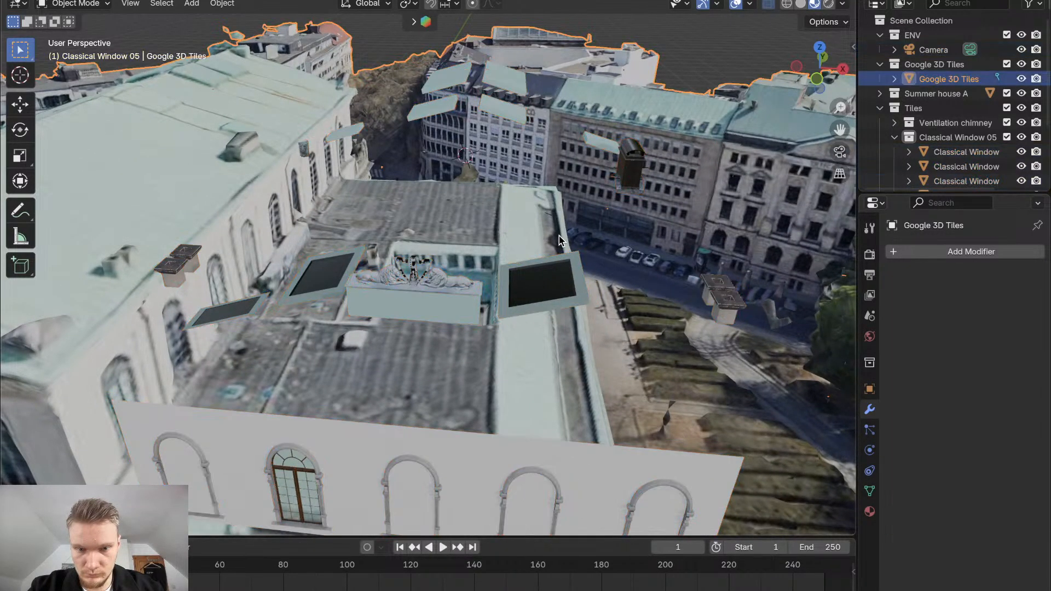
click(556, 279)
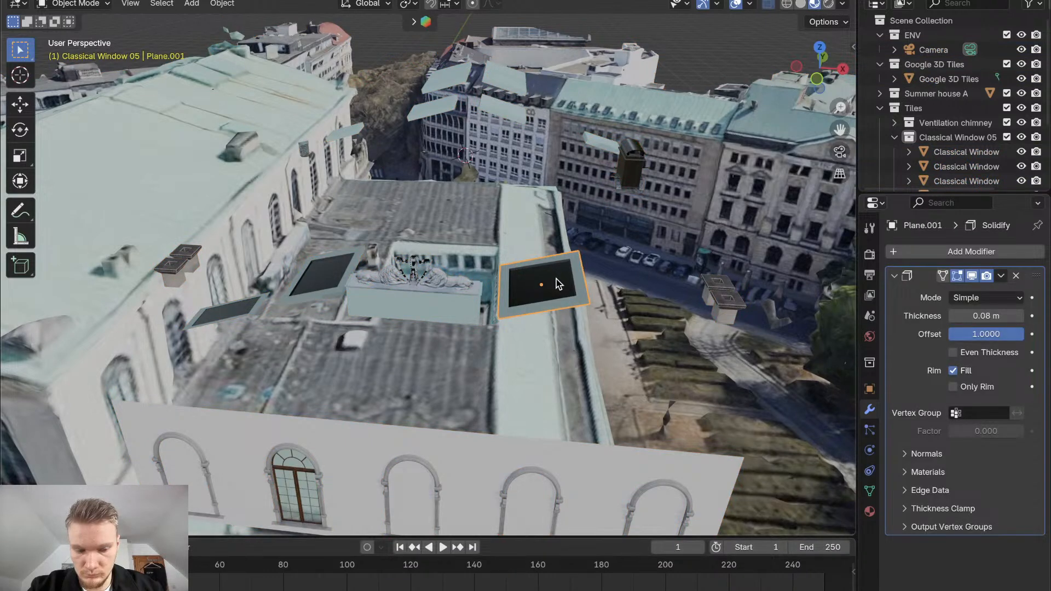
key(ctrl+a)
click(556, 280)
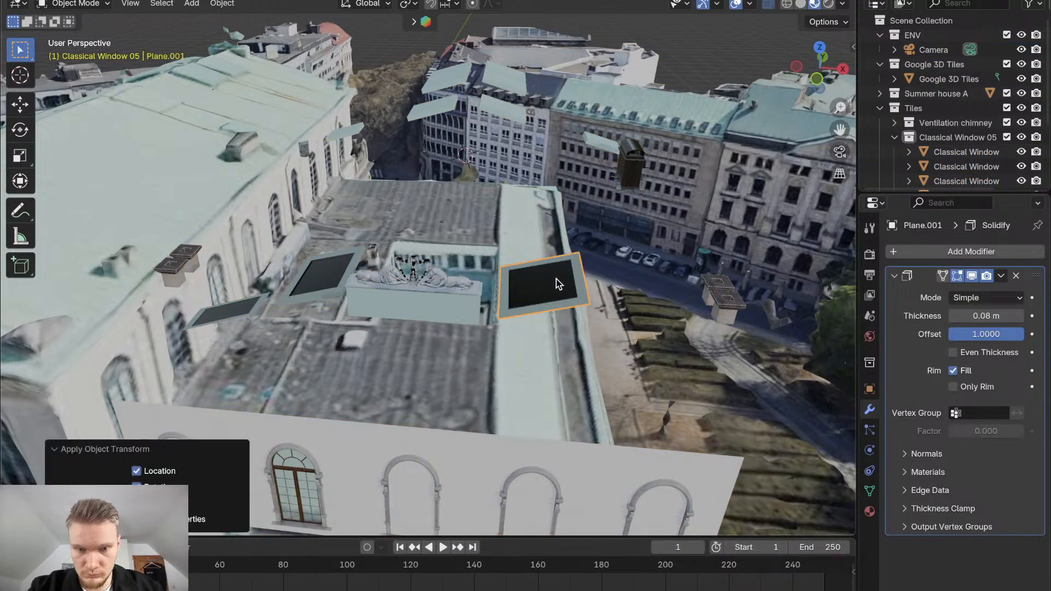
Apply all object transforms to the frame Plane.003 and to the flat frame Plane.002
click(310, 286)
key(ctrl+a)
click(301, 281)
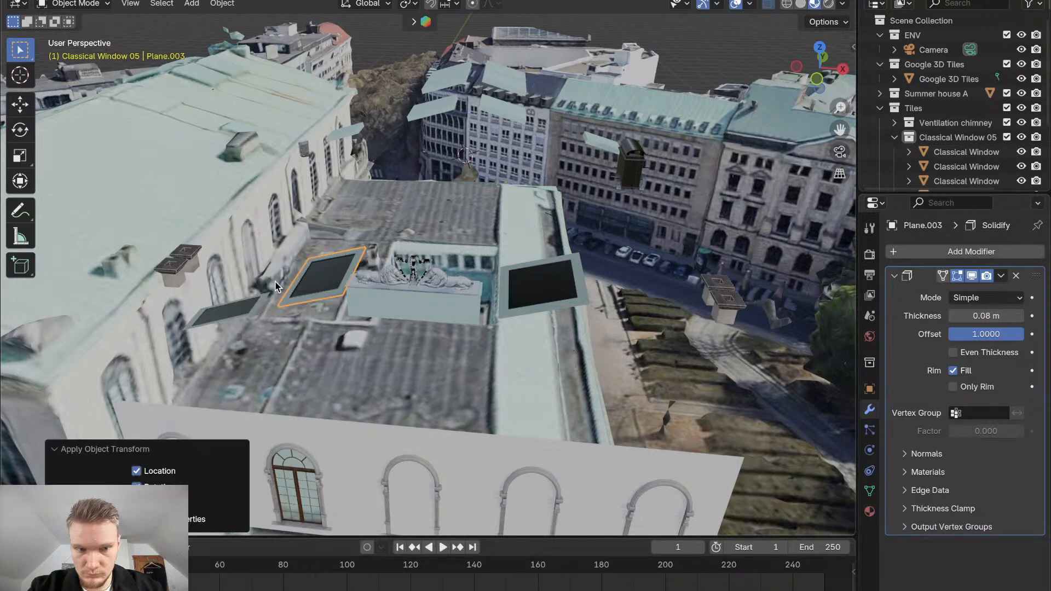
click(239, 307)
key(ctrl+a)
click(239, 307)
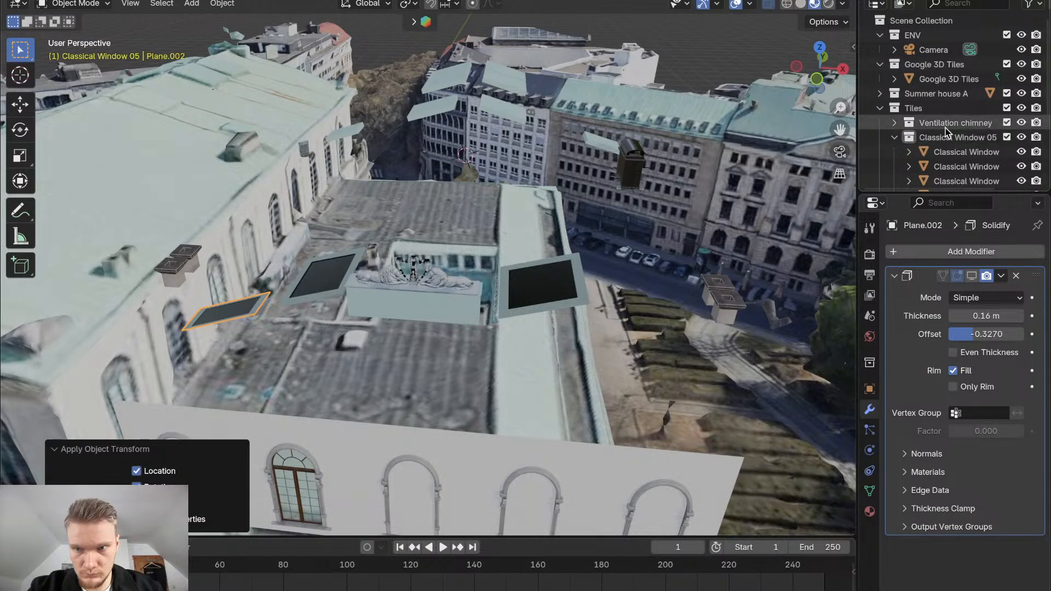
scroll(963, 142, down, 4)
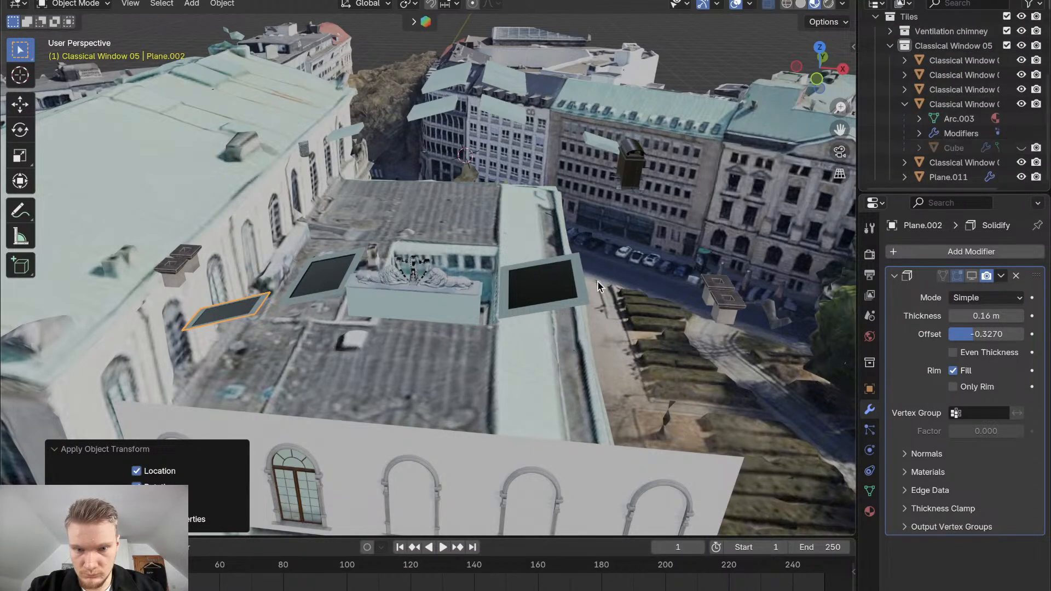
middle_drag(922, 142, 926, 146)
scroll(927, 149, up, 3)
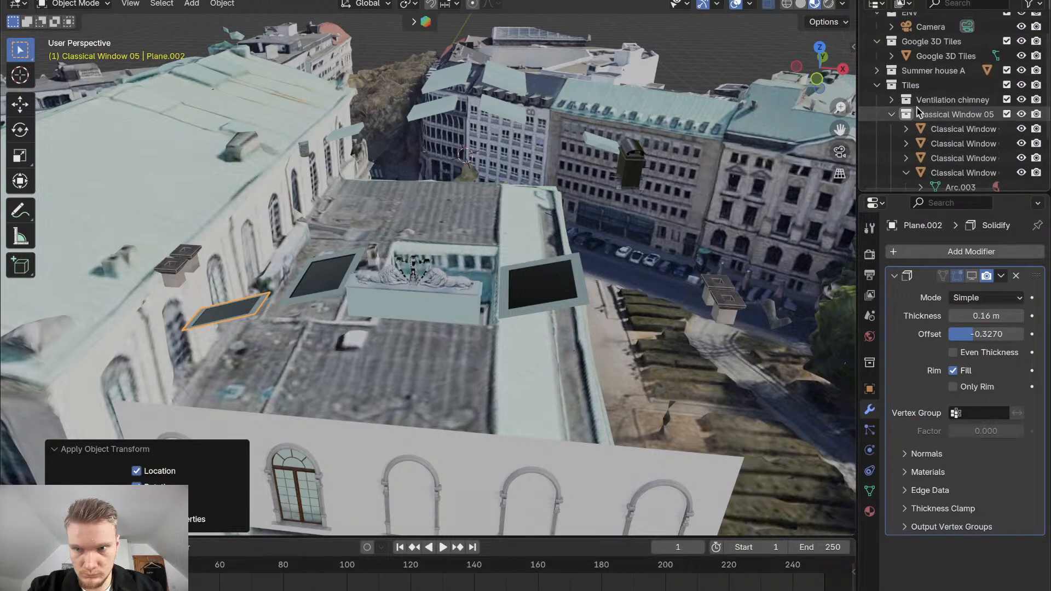
scroll(650, 189, right, 5)
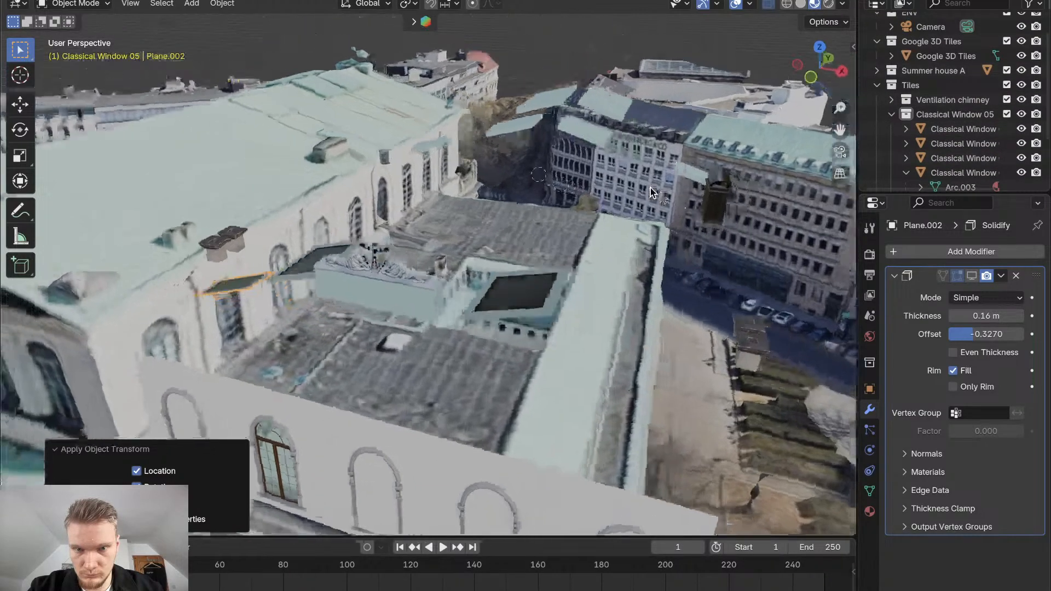
Join the two small chimneys beside the large green roof and apply all object transforms to the joined object
scroll(651, 188, left, 5)
scroll(650, 189, left, 3)
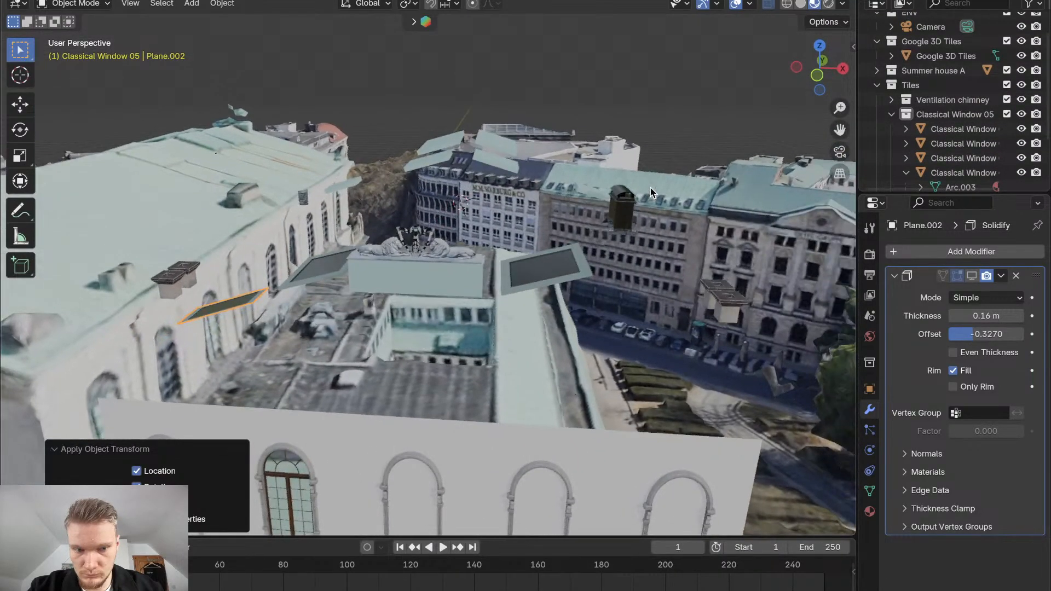
scroll(651, 189, down, 5)
click(147, 304)
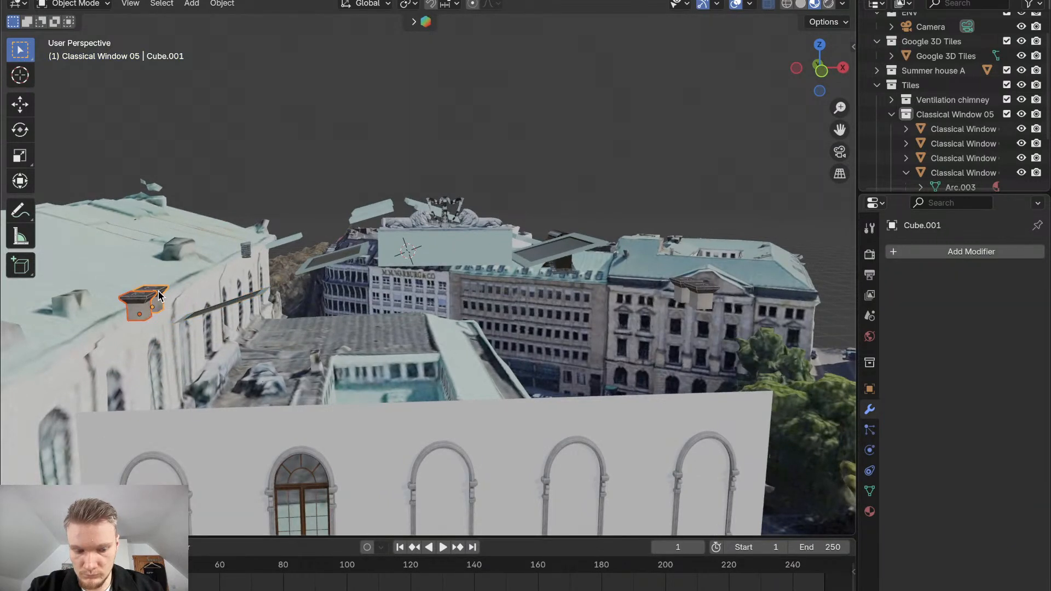
key(ctrl+j)
click(147, 303)
key(ctrl+a)
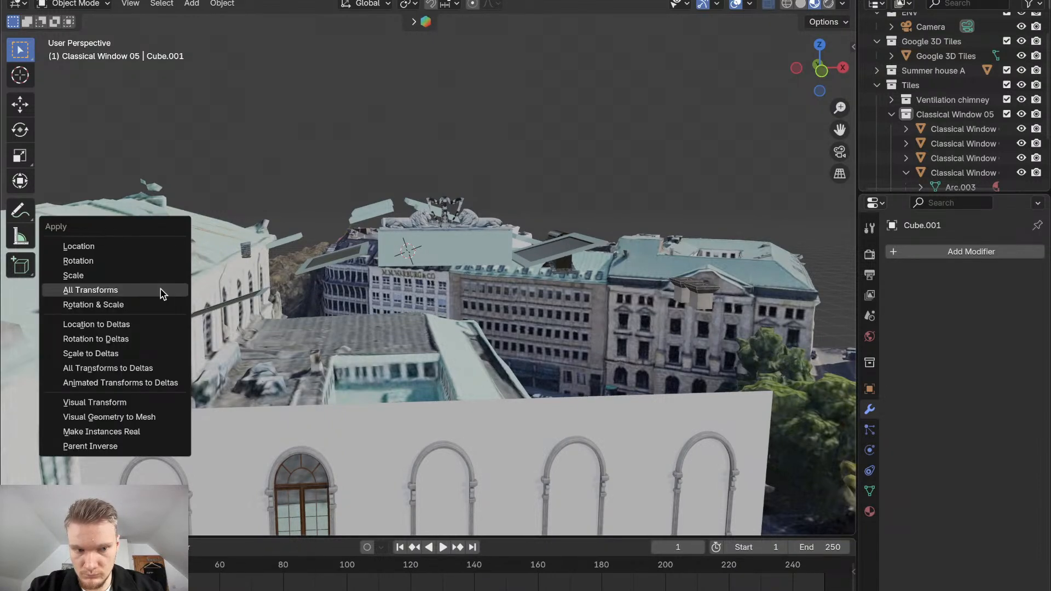
click(160, 290)
Unhide the arched cutter object Cube, nested under the second arched window in the Classical Window 05 collection
middle_drag(305, 317, 304, 310)
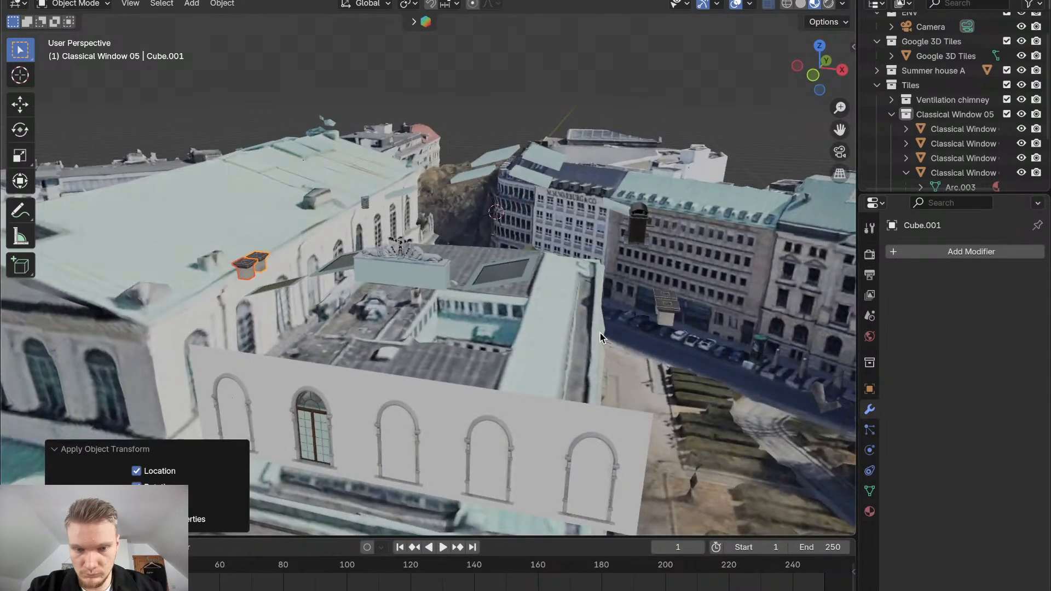
middle_drag(600, 333, 600, 333)
shift+middle_drag(445, 420, 445, 419)
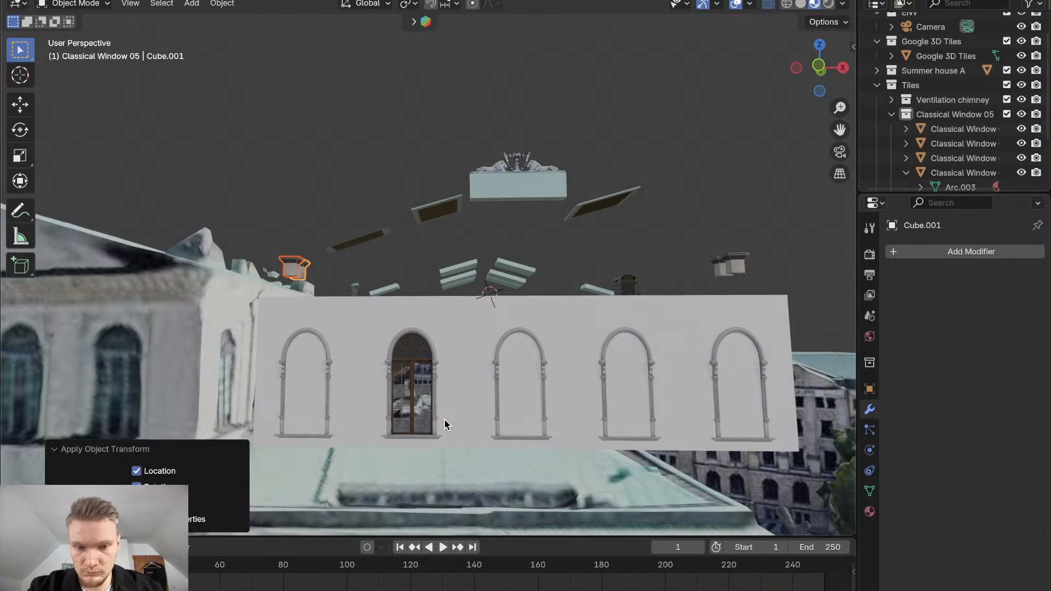
click(510, 406)
click(499, 399)
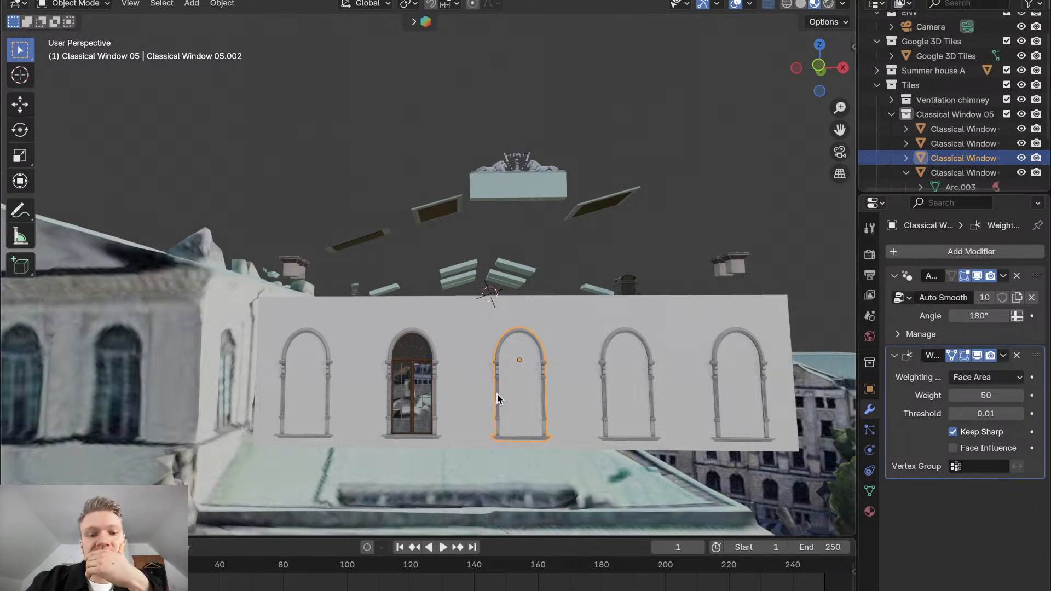
scroll(942, 132, down, 3)
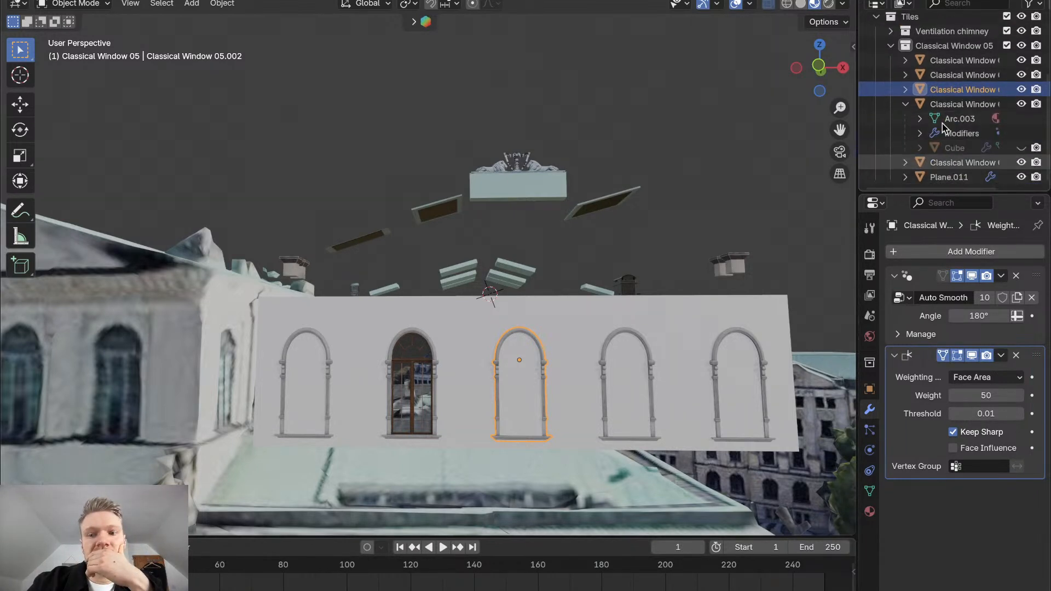
click(956, 148)
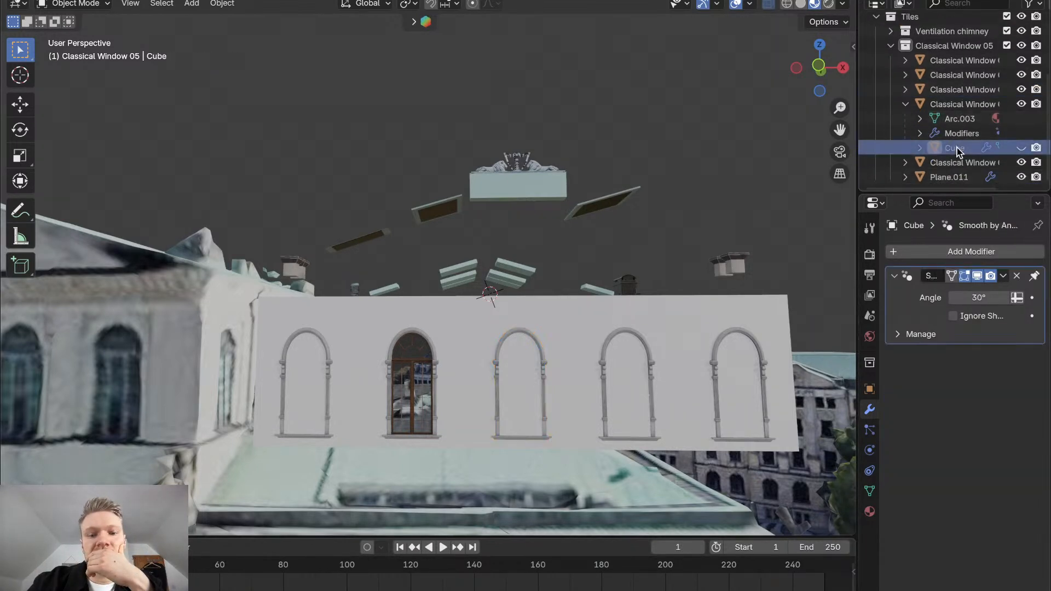
click(1021, 148)
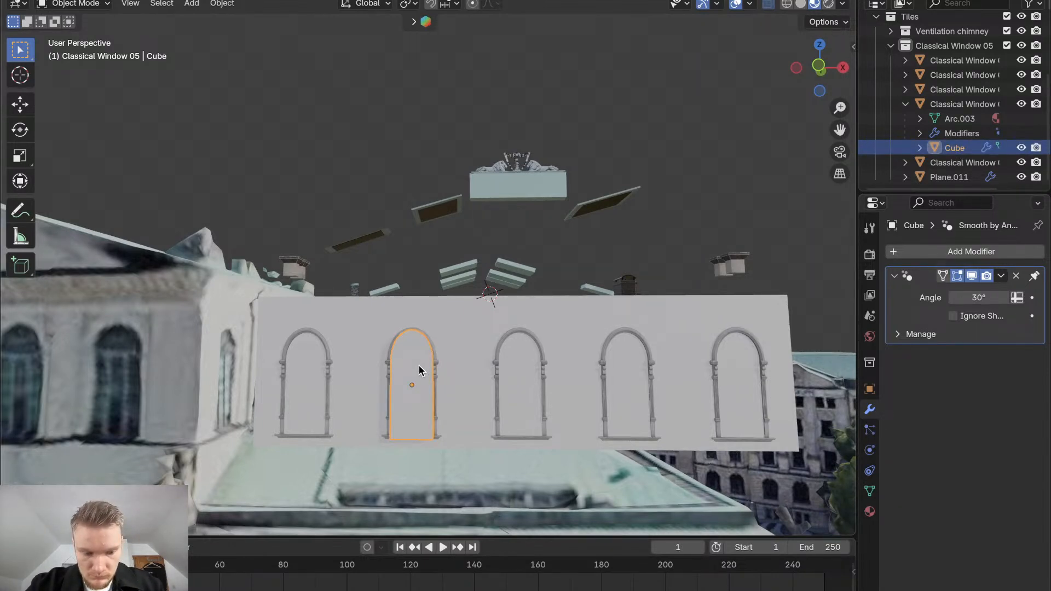
Duplicate the arched cutter, move the copy about 2.74 m along the global X axis, and select the middle window frame
key(shift+d)
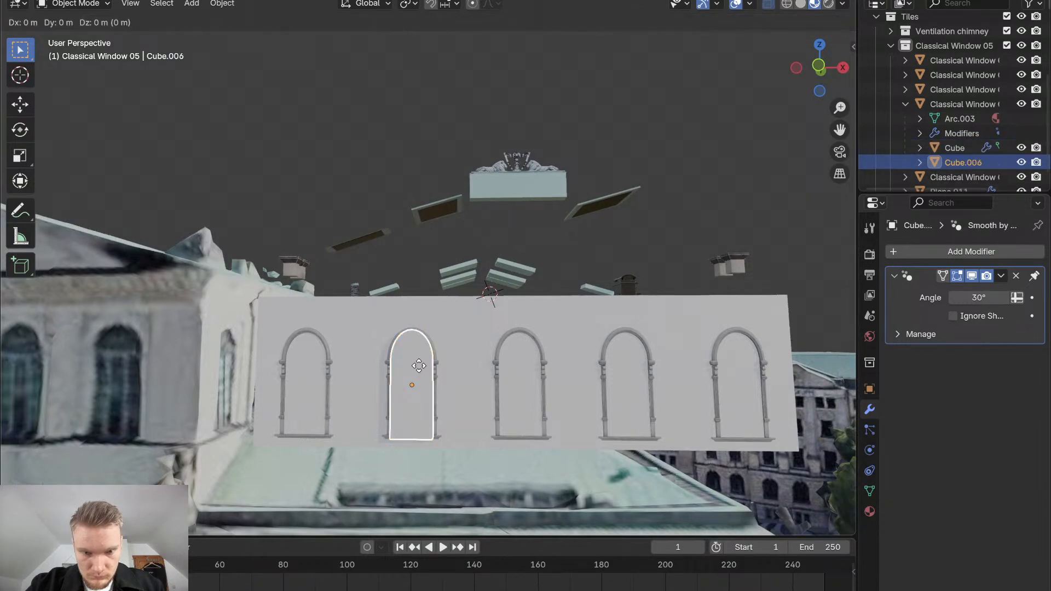
key(x)
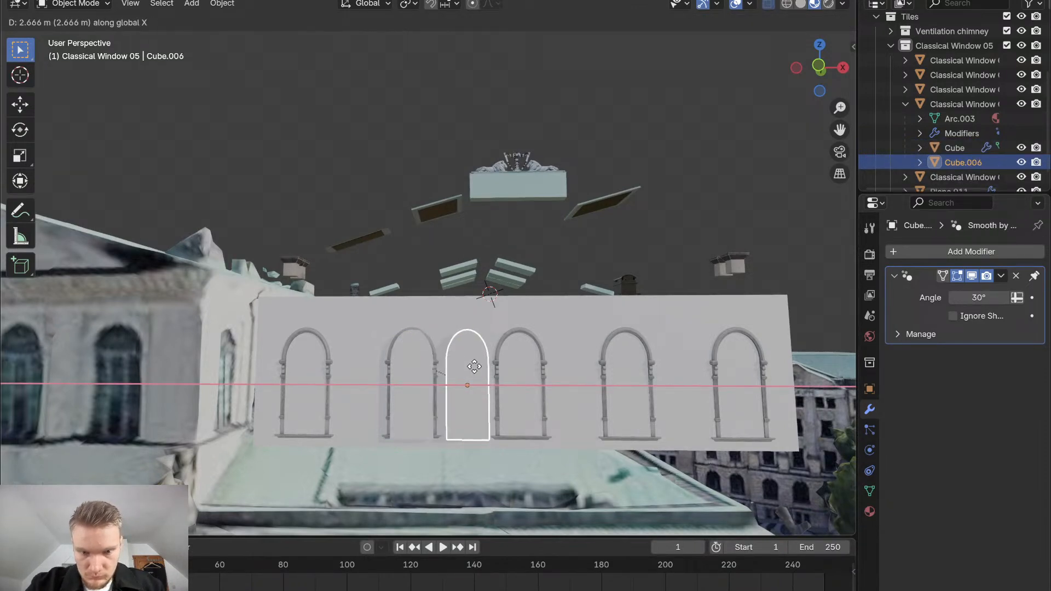
click(477, 368)
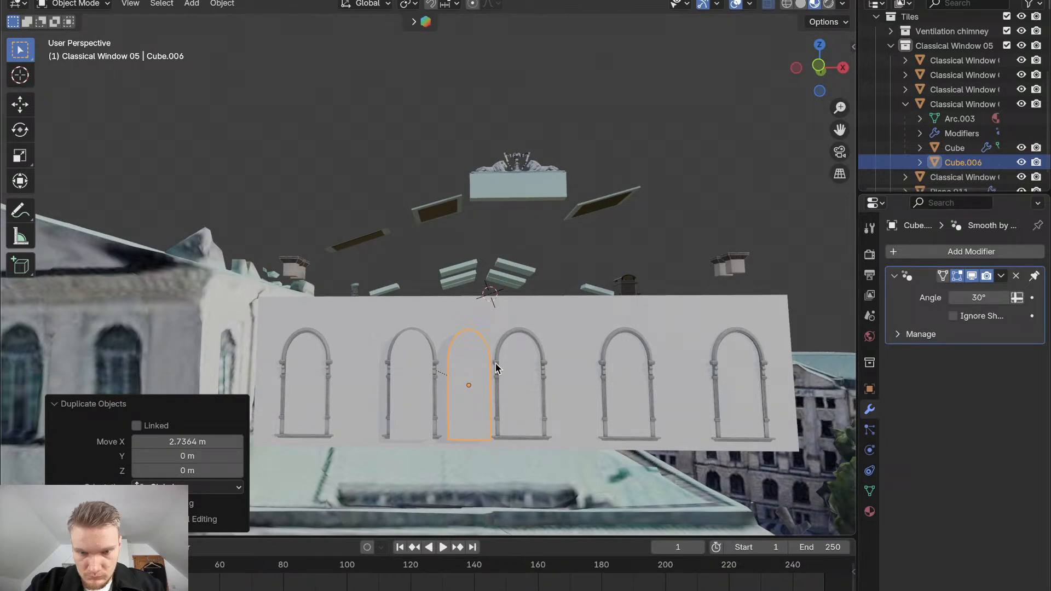
click(496, 368)
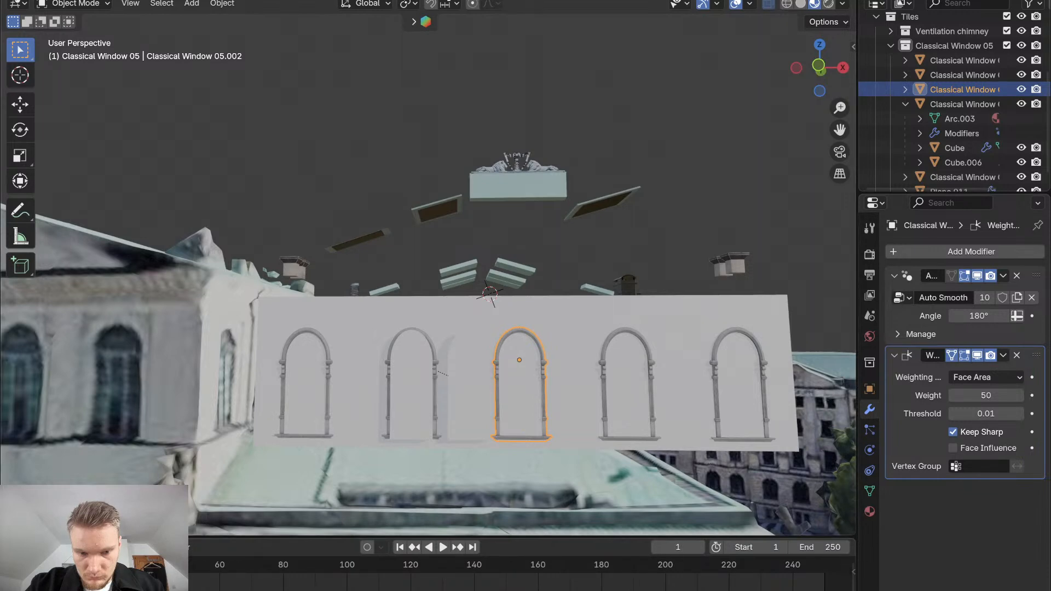
Switch to Google Chrome and open ChatGPT in a new tab
click(294, 582)
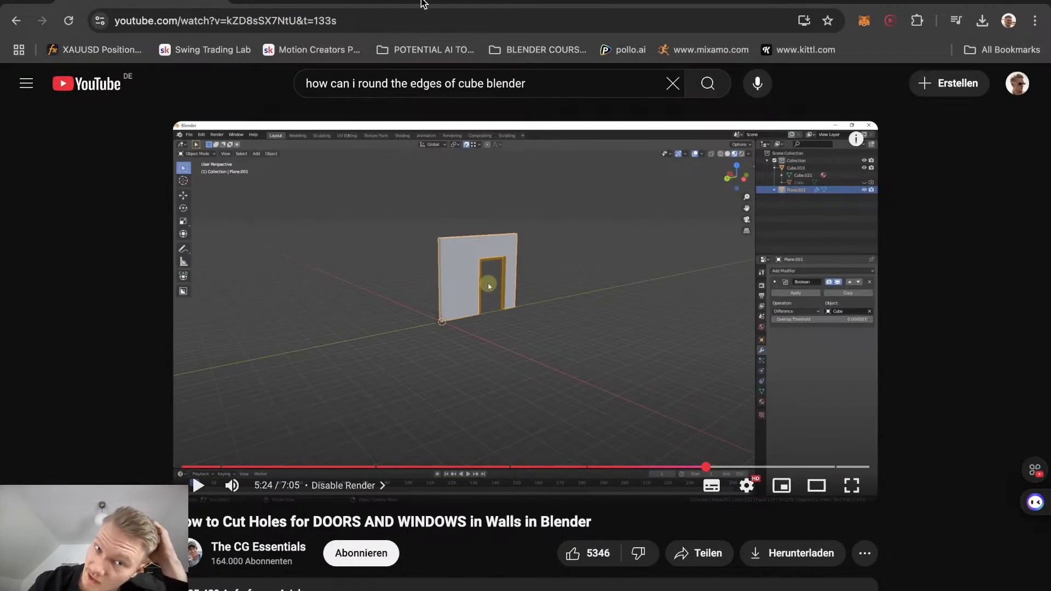
key(super+t)
text(ch)
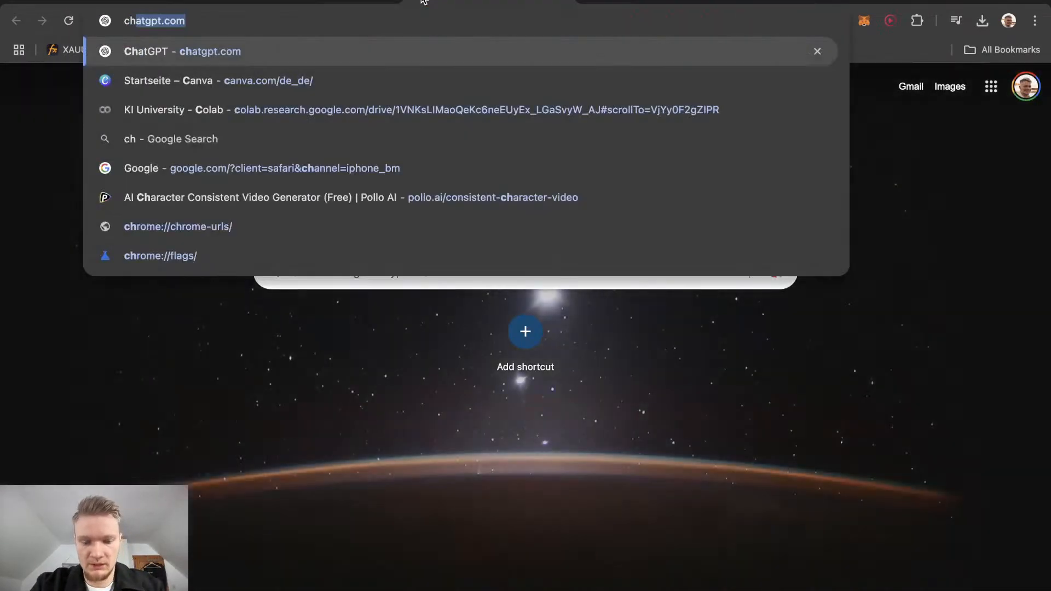
key(Return)
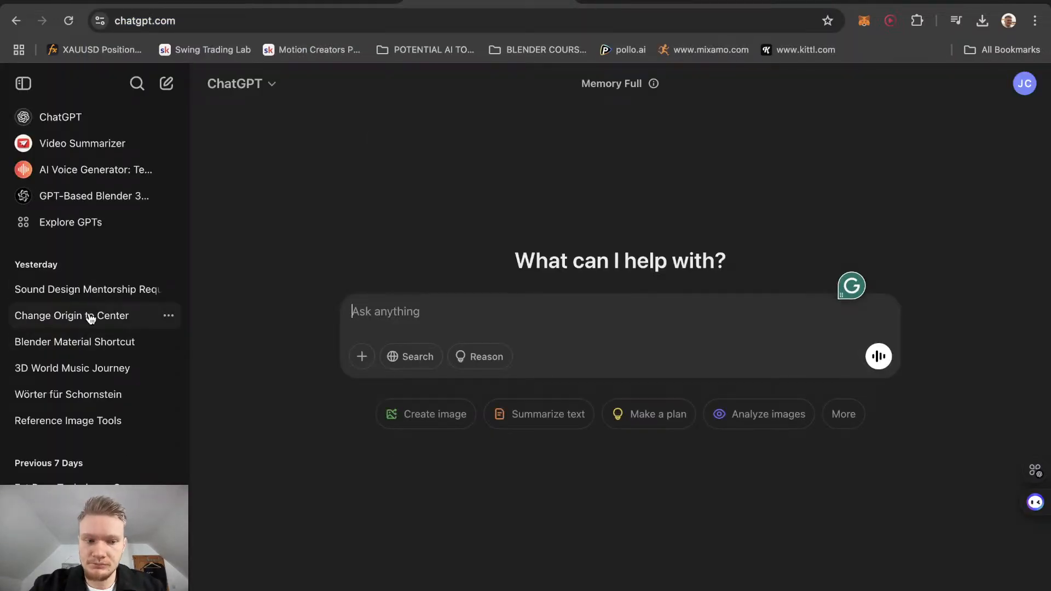
Look through the earlier "Change Origin to Center" conversation for advice on cutting, transforms and object origins
click(91, 317)
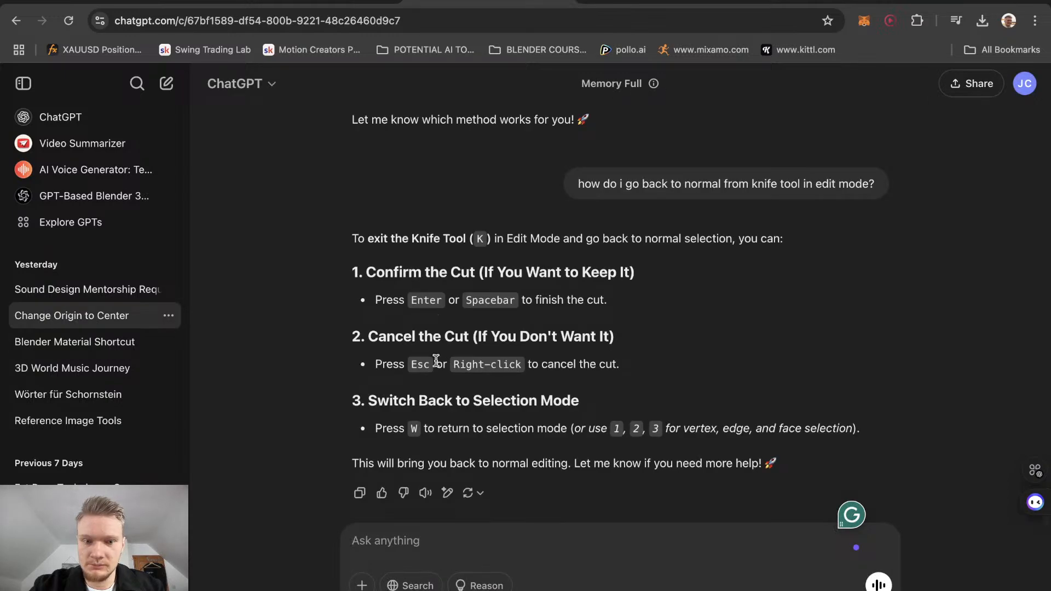
scroll(436, 361, up, 10)
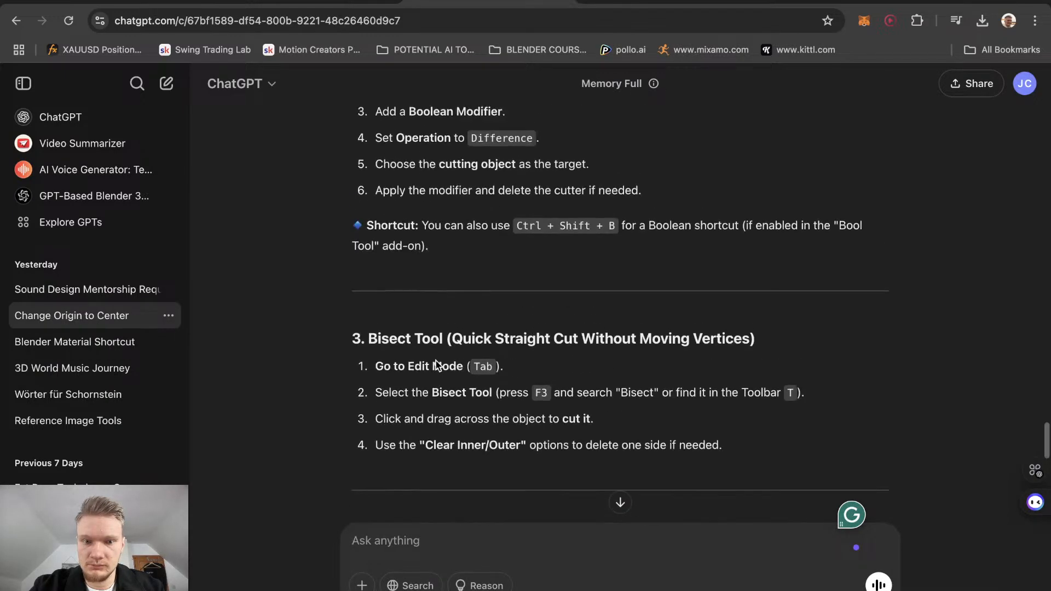
scroll(437, 364, up, 10)
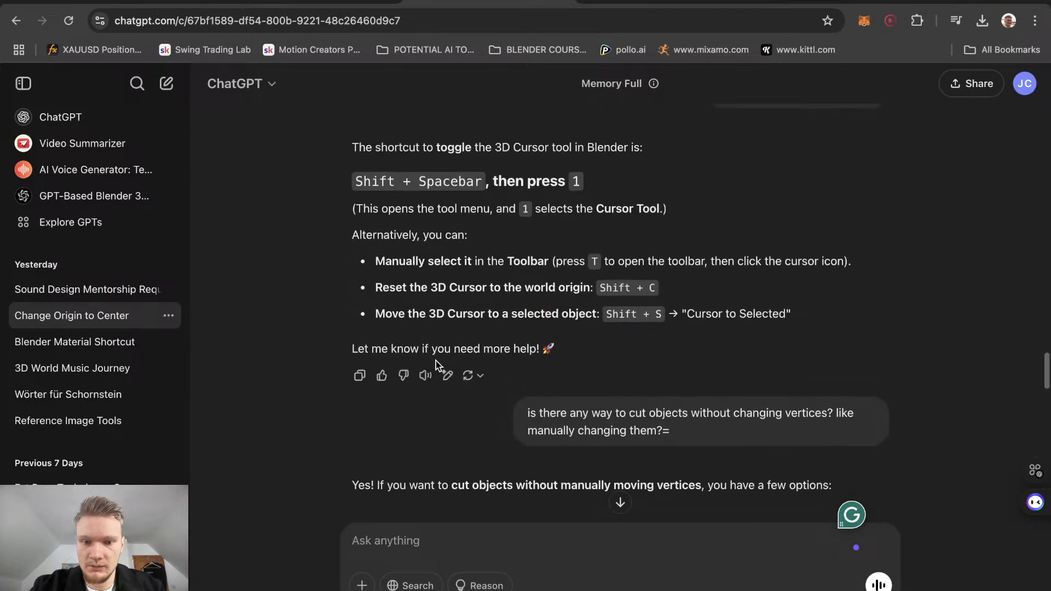
scroll(436, 360, up, 6)
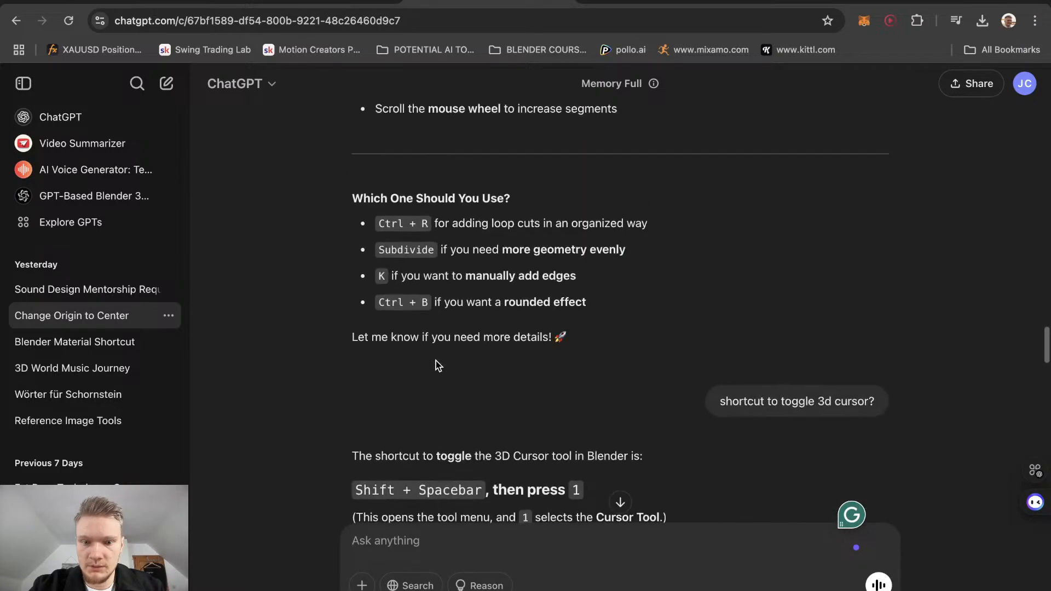
scroll(436, 364, up, 15)
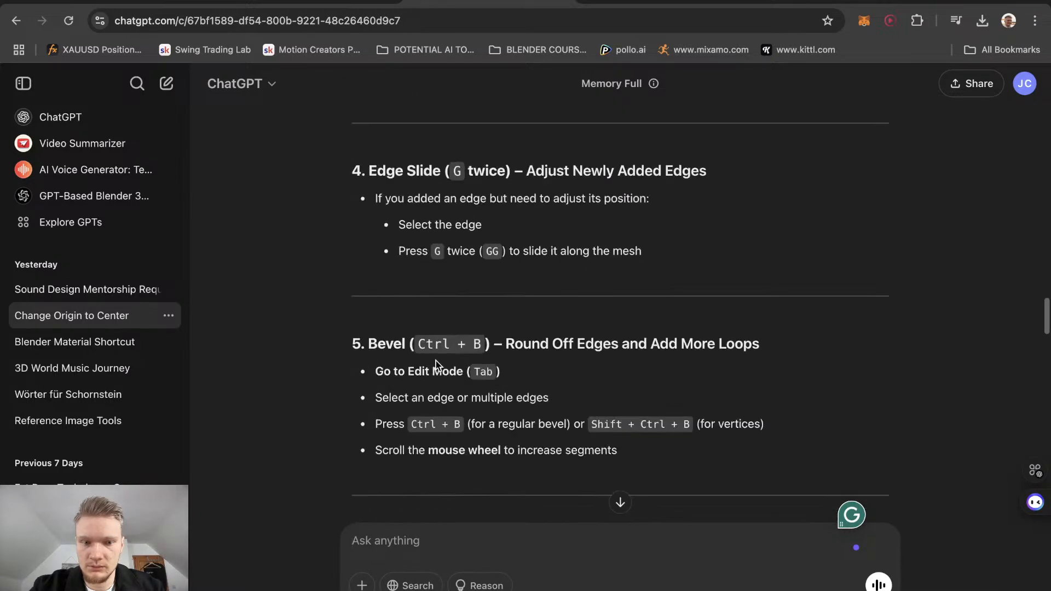
scroll(435, 360, up, 13)
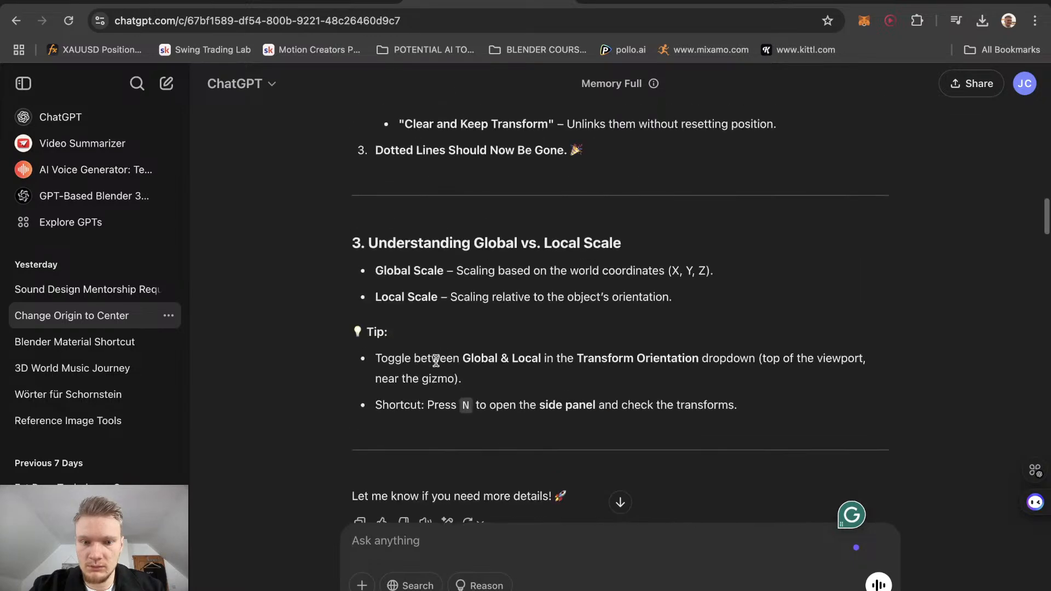
scroll(438, 365, down, 2)
scroll(436, 361, up, 10)
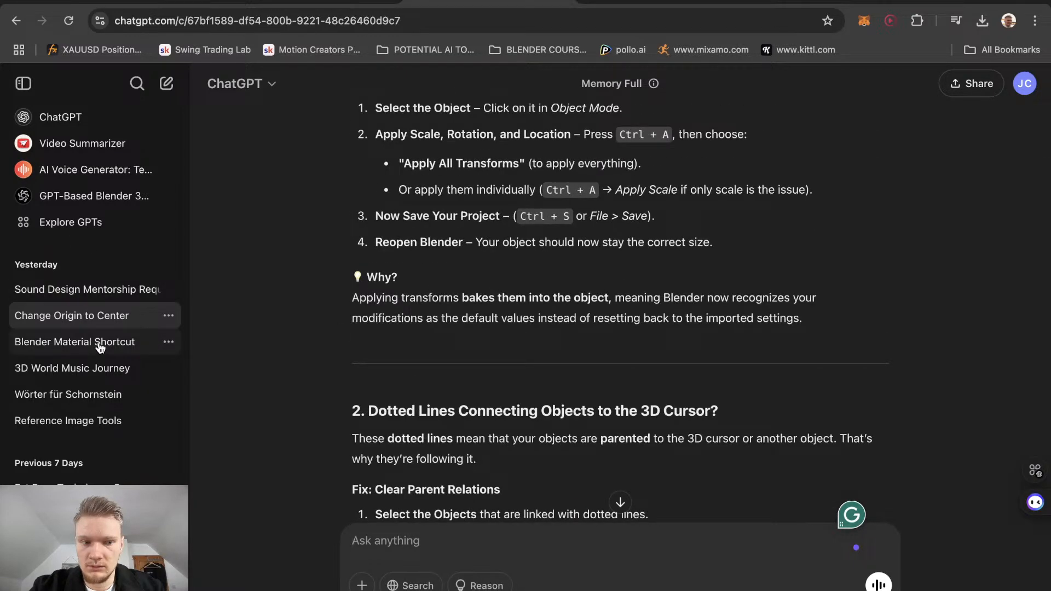
scroll(465, 400, up, 10)
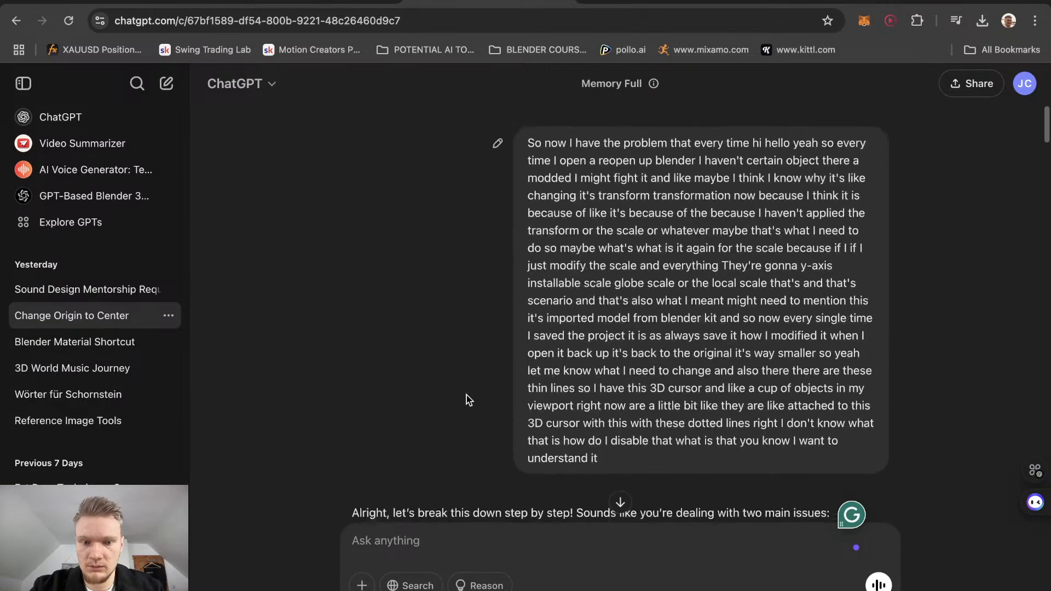
scroll(469, 400, up, 10)
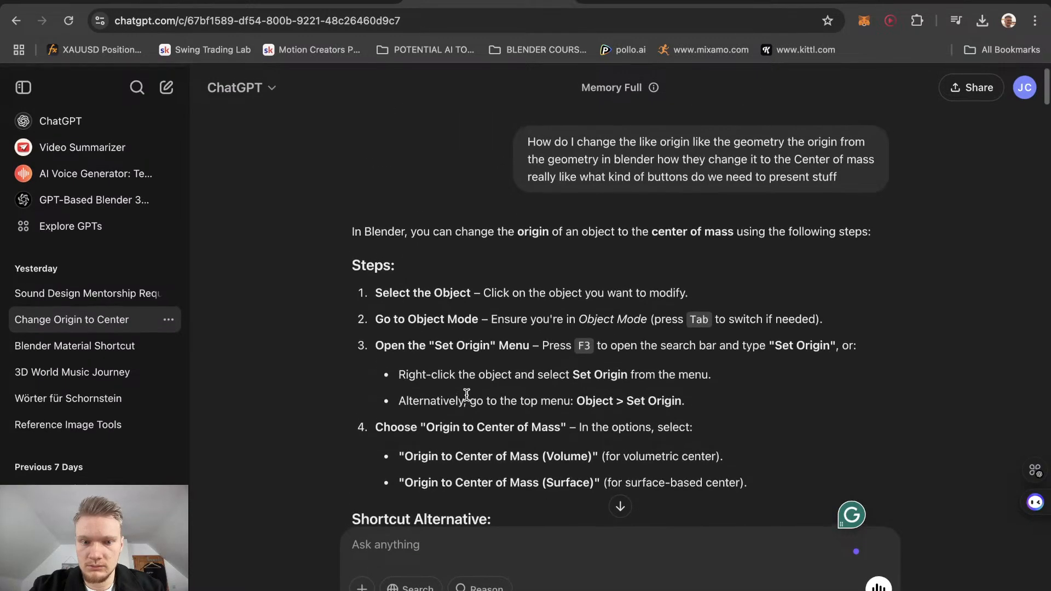
Check the "Blender Material Shortcut" conversation, and reread the cutting and 3D cursor answers in "Change Origin to Center"
click(75, 346)
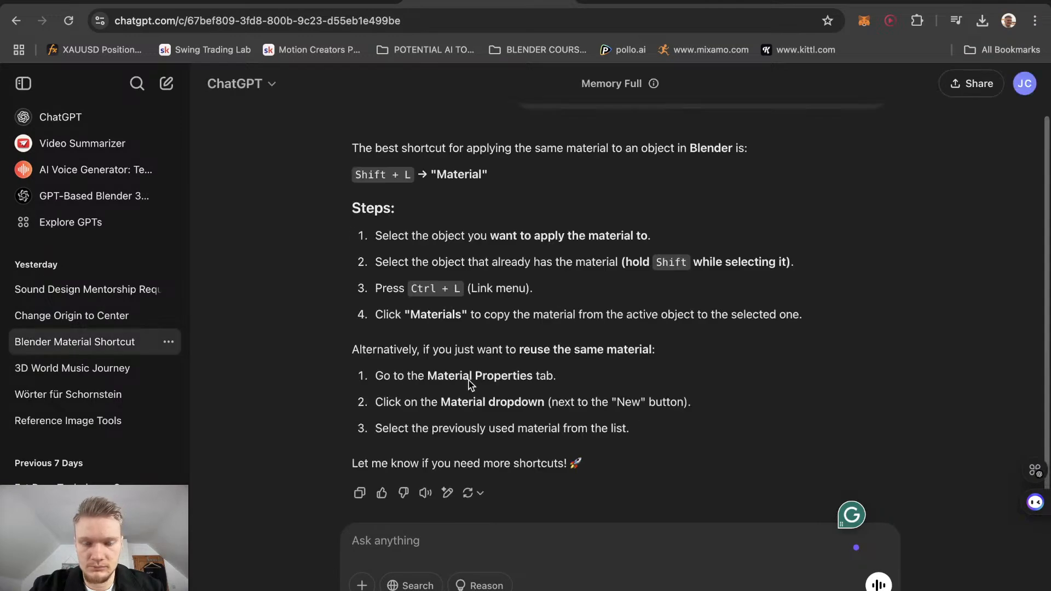
scroll(474, 338, up, 3)
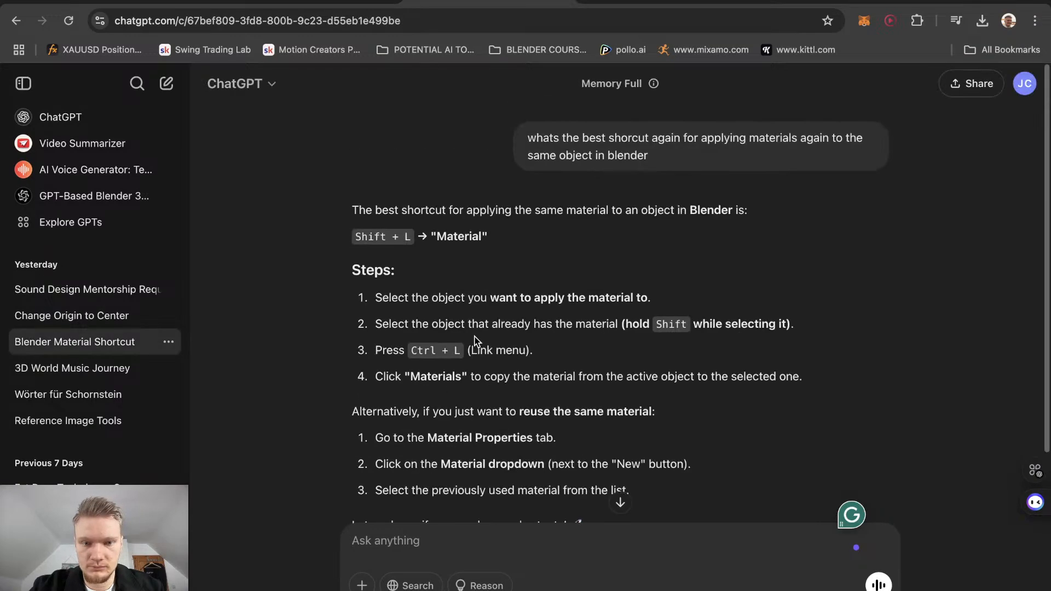
click(72, 366)
click(89, 315)
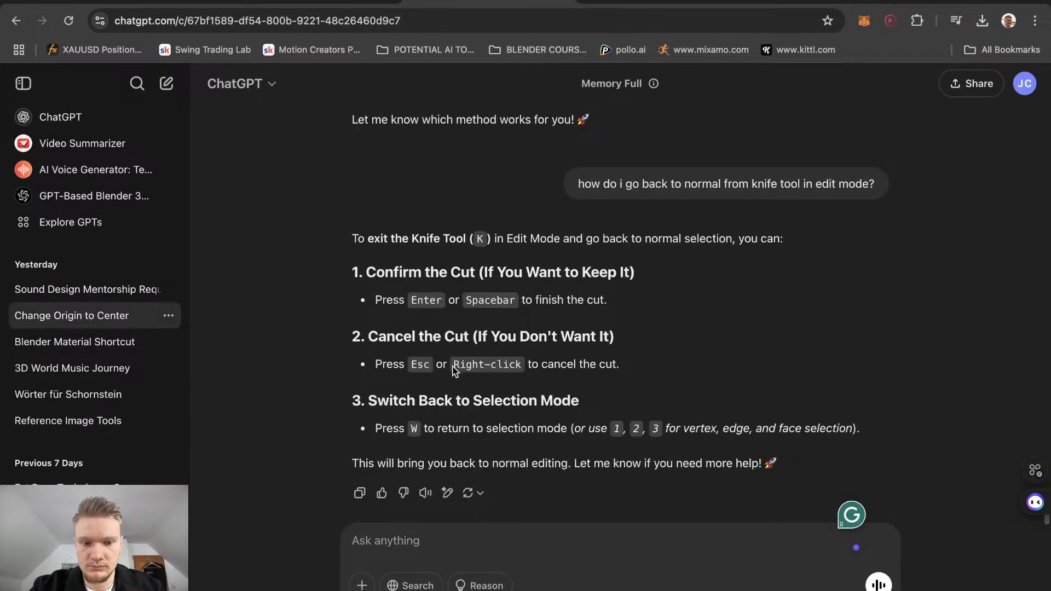
scroll(453, 371, up, 10)
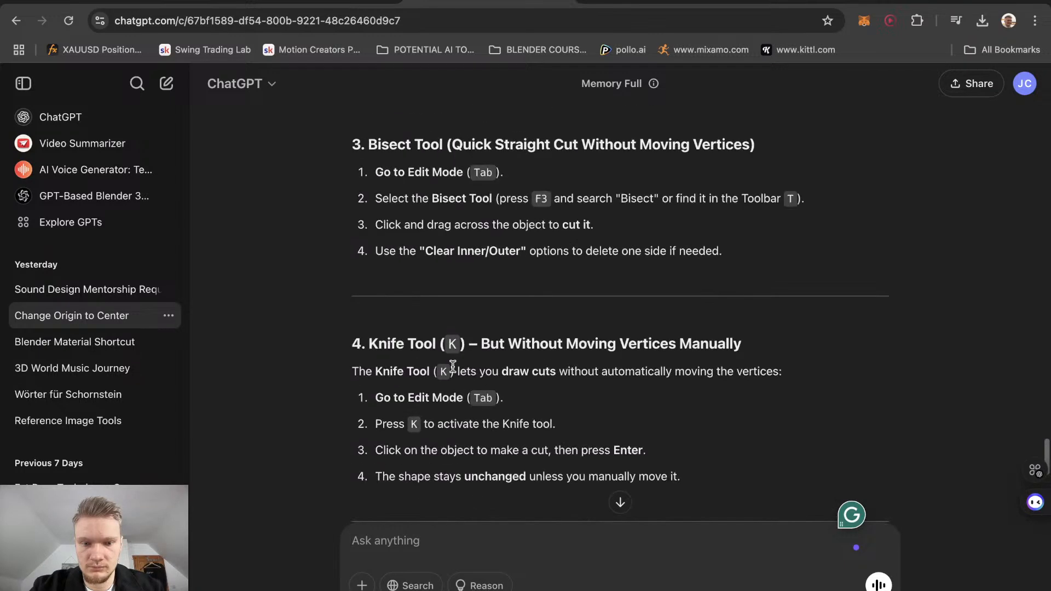
scroll(454, 366, up, 10)
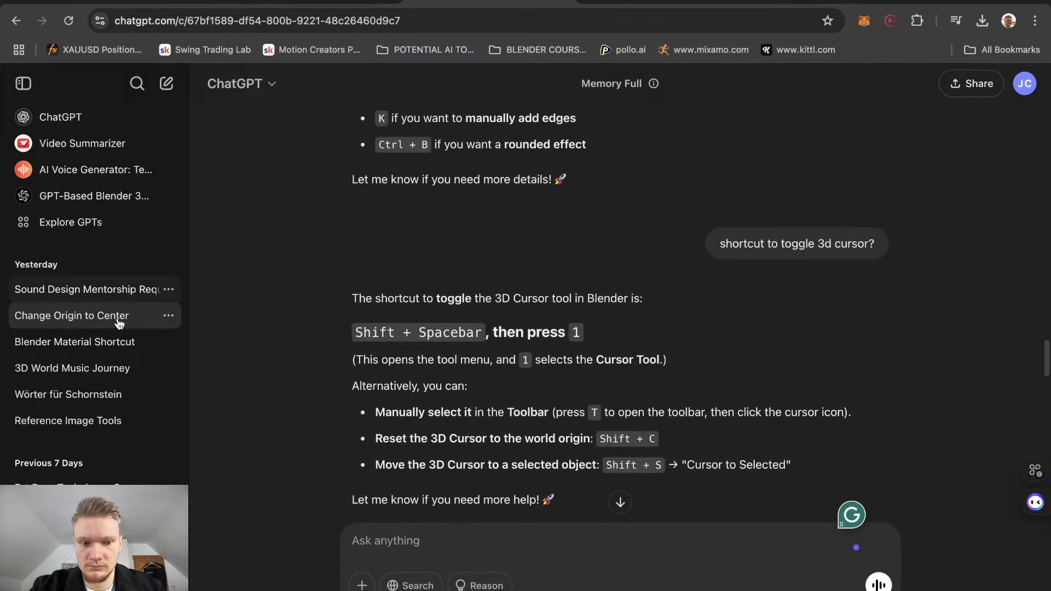
Ask ChatGPT "how do I place an object inside of the middle of another object" and read the answer's snapping method
text(how do )
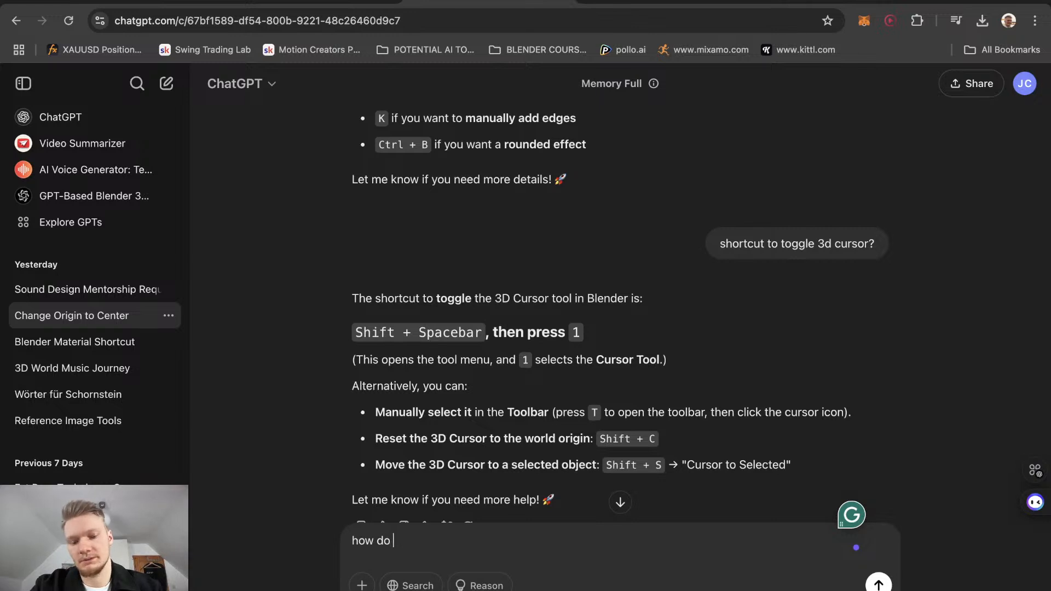
text(I)
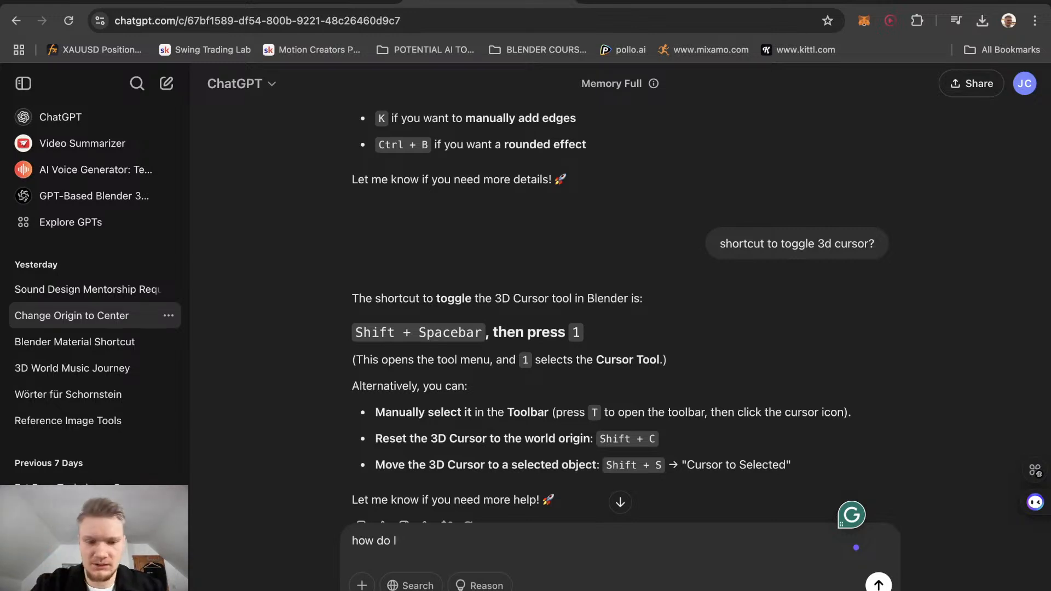
click(316, 589)
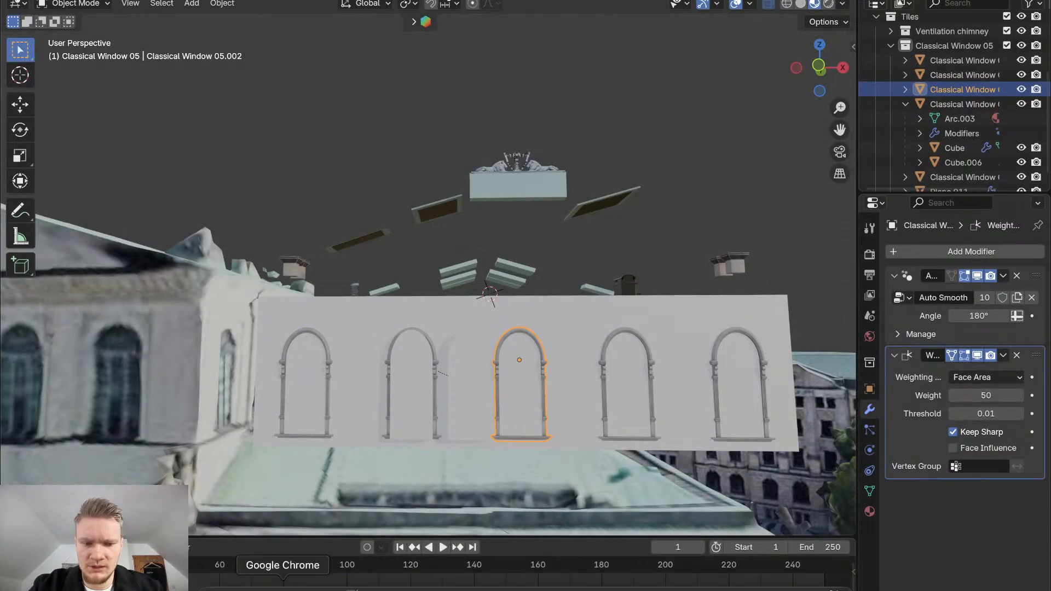
click(236, 586)
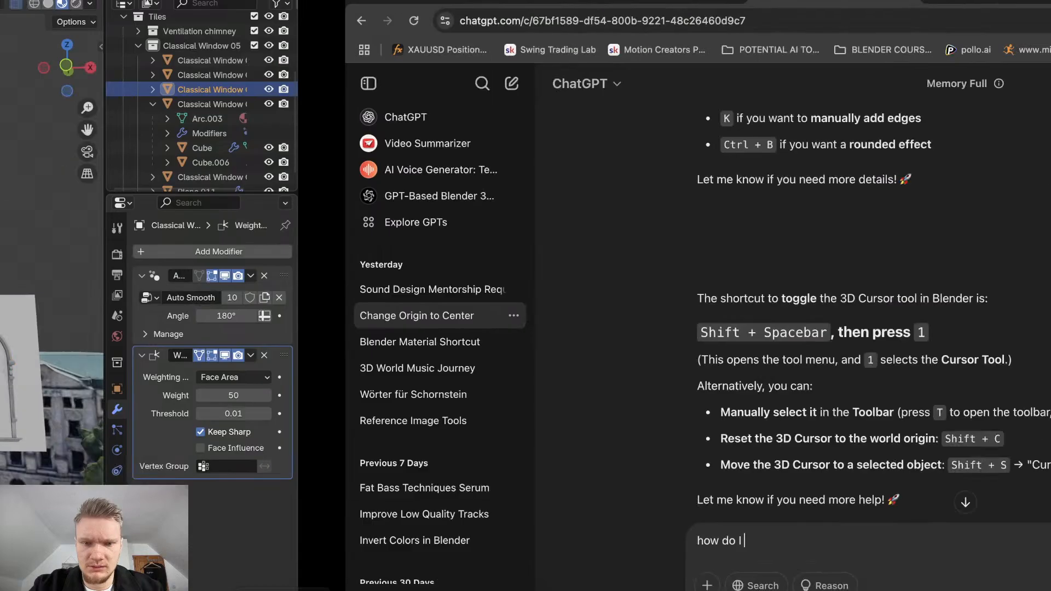
scroll(501, 400, down, 2)
text(how do I change)
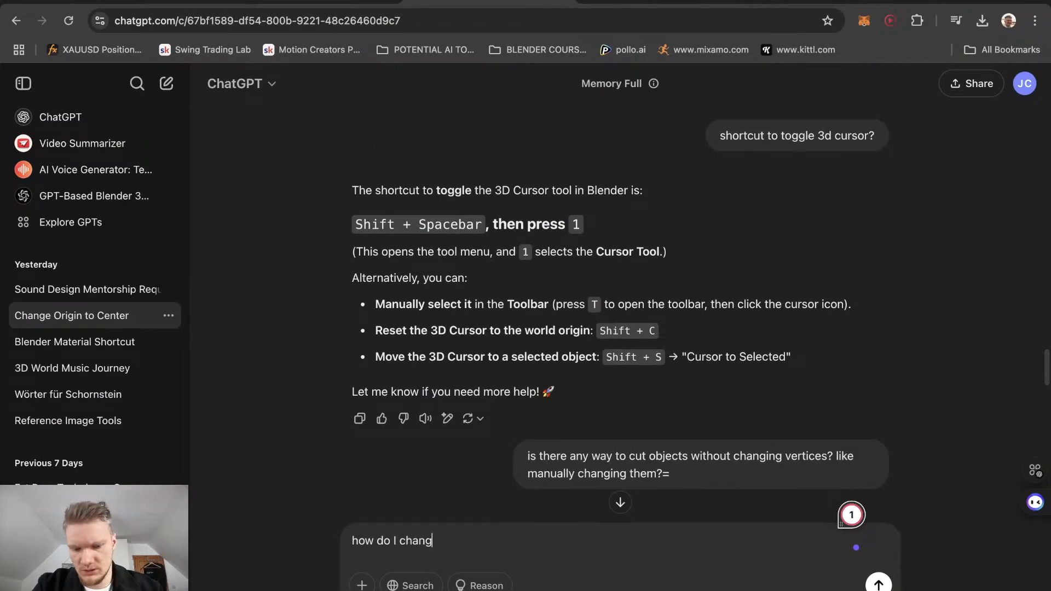
key(BackSpace)
key(BackSpace)
key(BackSpace)
key(BackSpace)
key(BackSpace)
key(BackSpace)
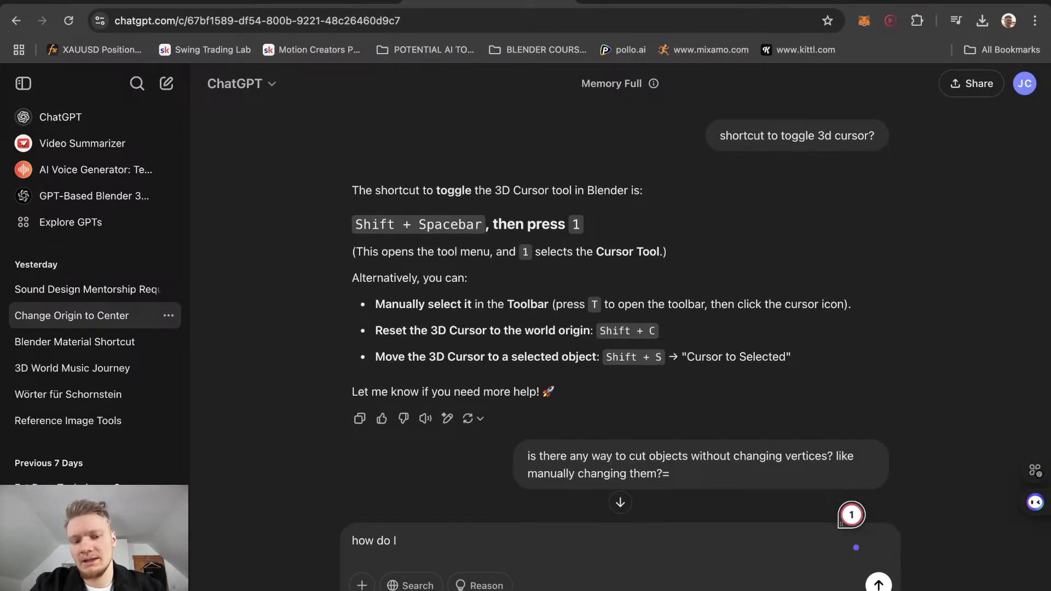
text(place an objet)
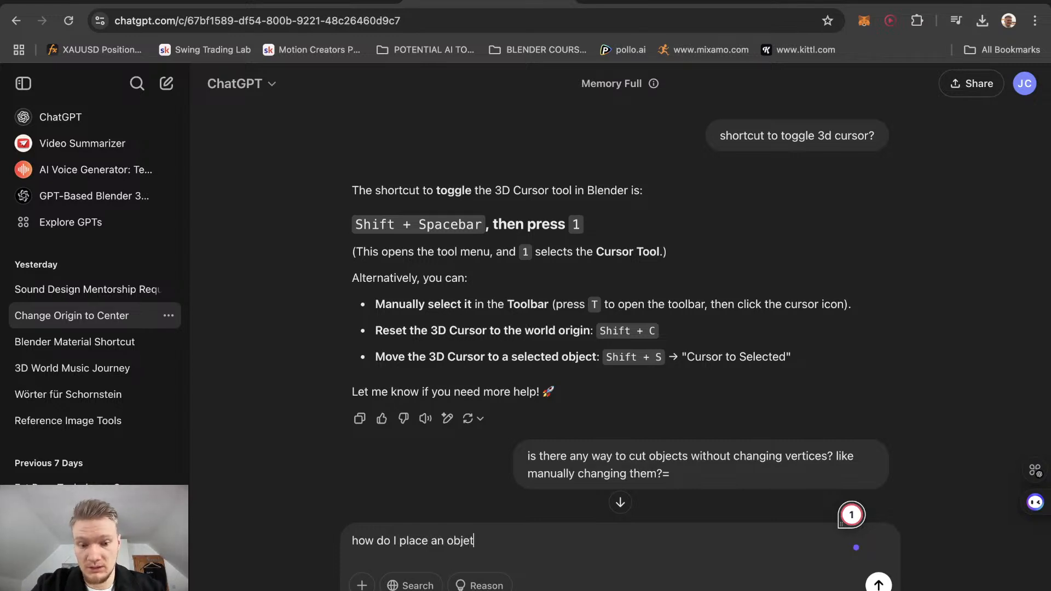
key(BackSpace)
text(ct in)
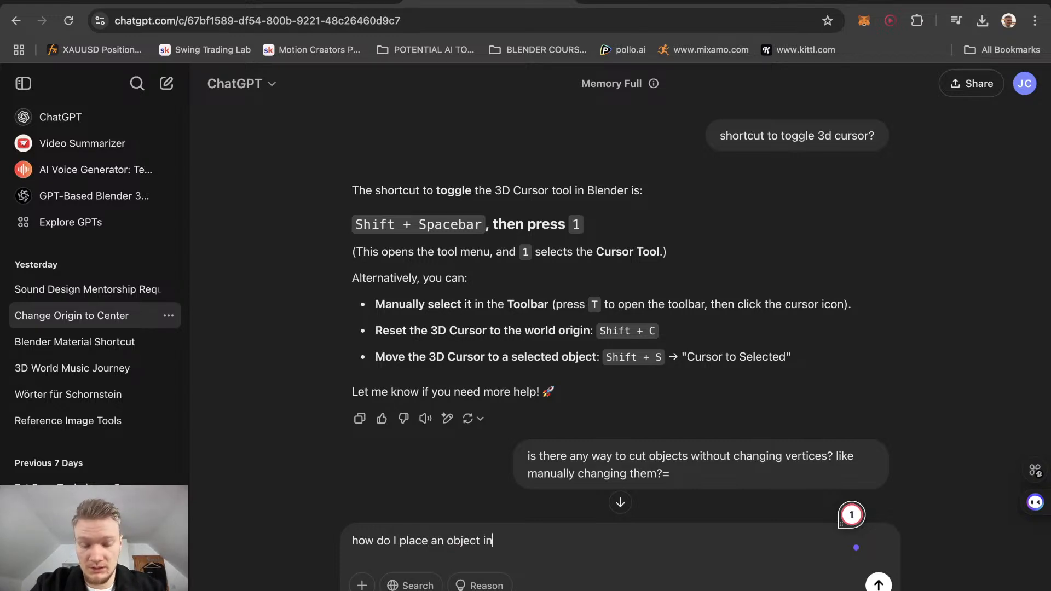
text(side of the m)
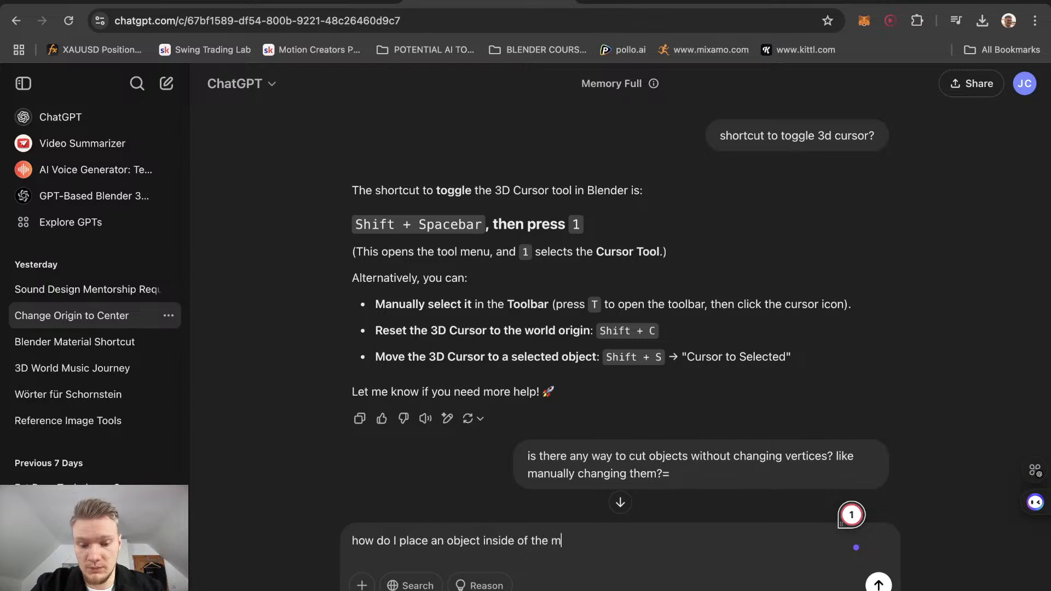
text(iddle of )
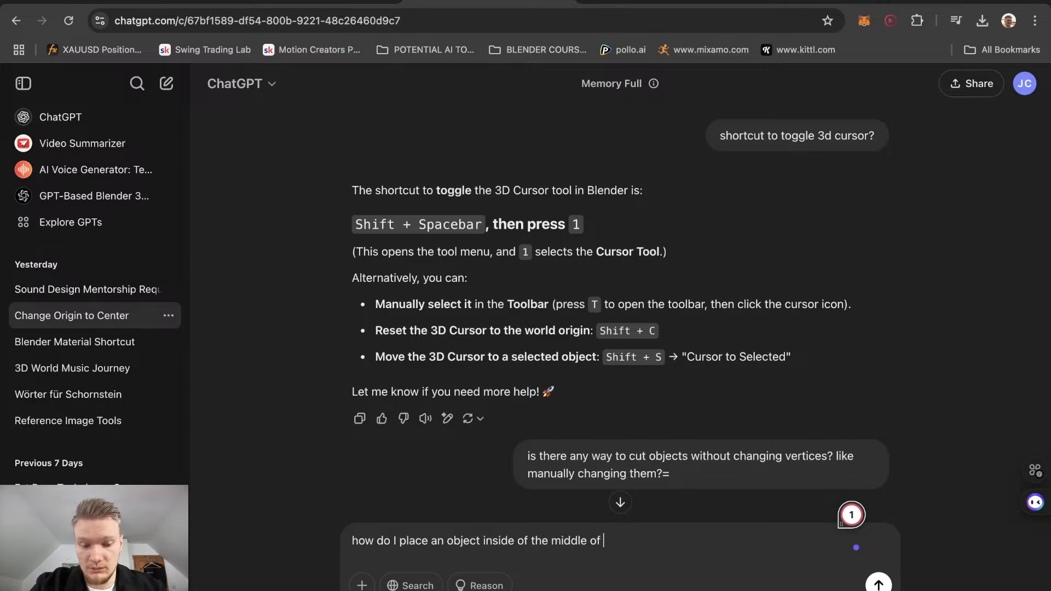
text(another object)
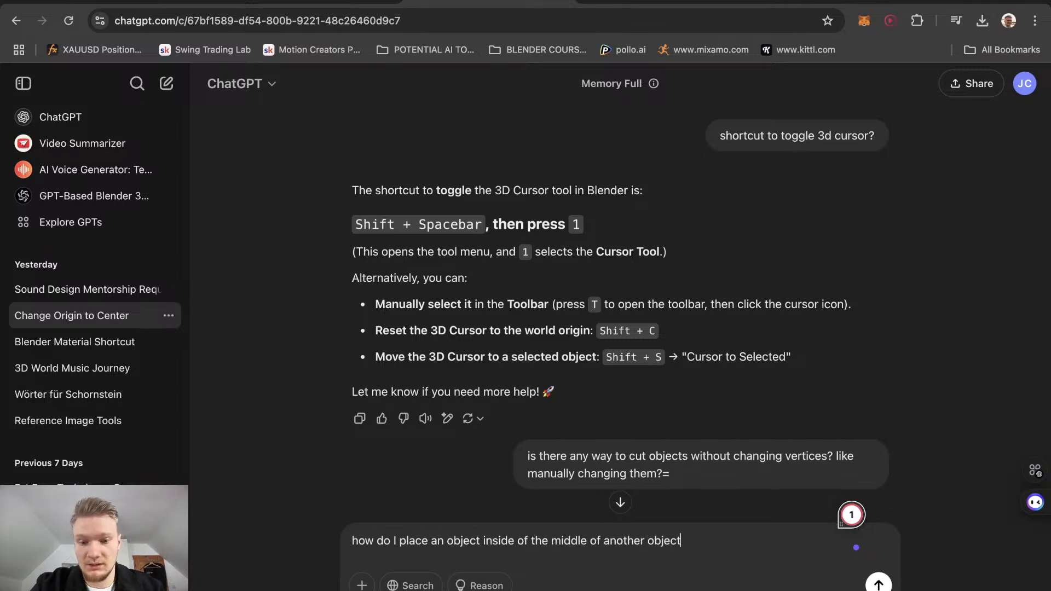
key(Return)
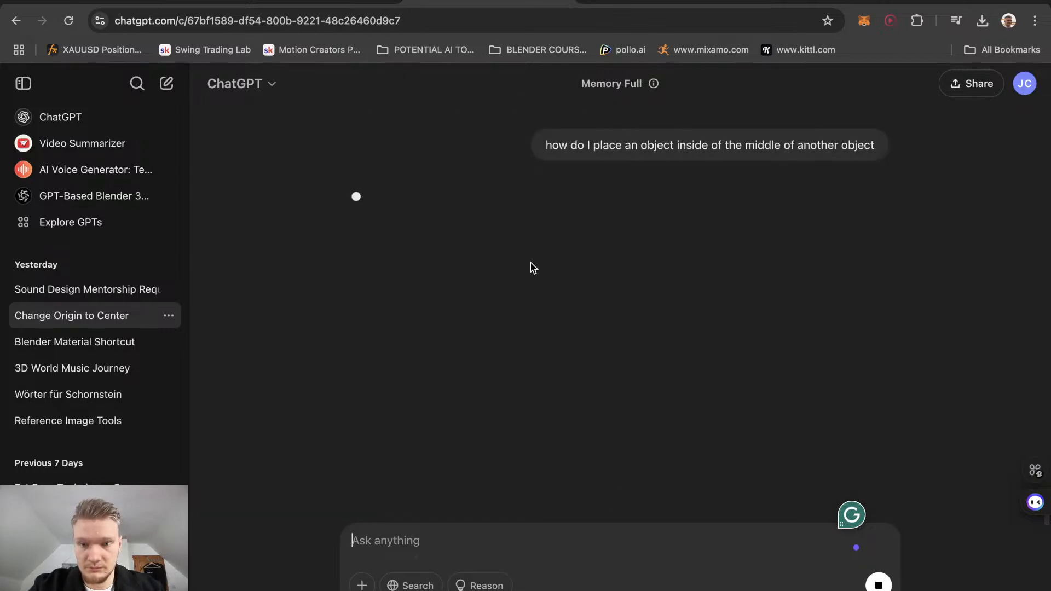
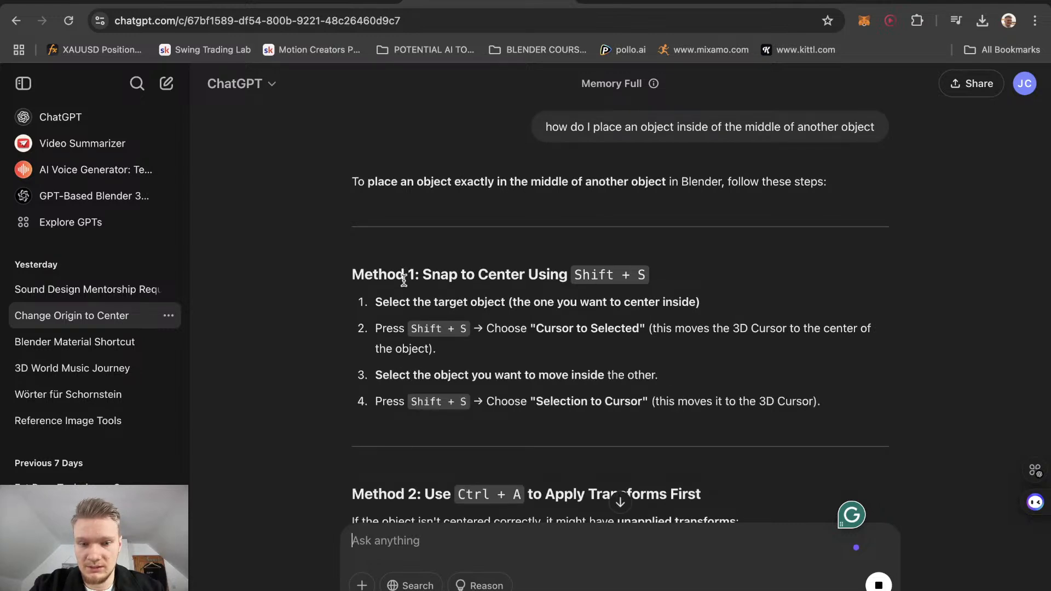
scroll(509, 295, down, 2)
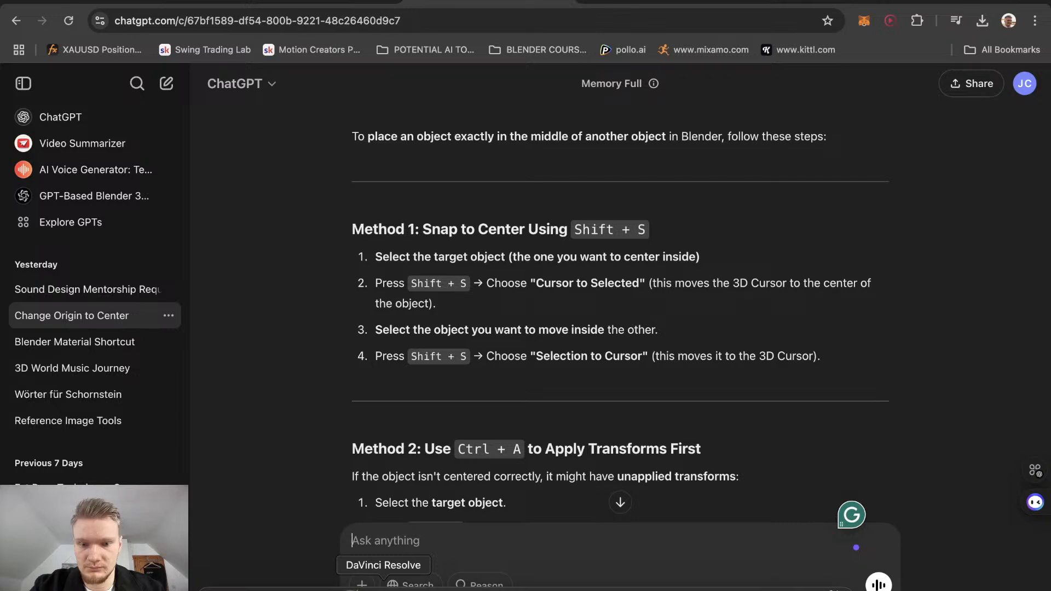
Switch back to Blender and snap the 3D cursor to the selected middle window frame
click(313, 584)
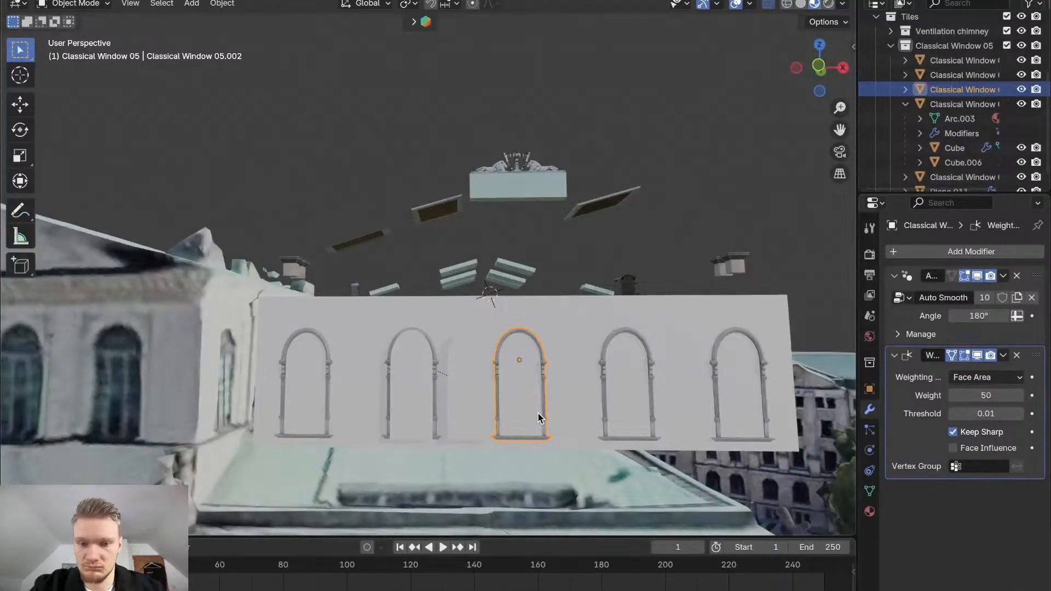
key(shift+s)
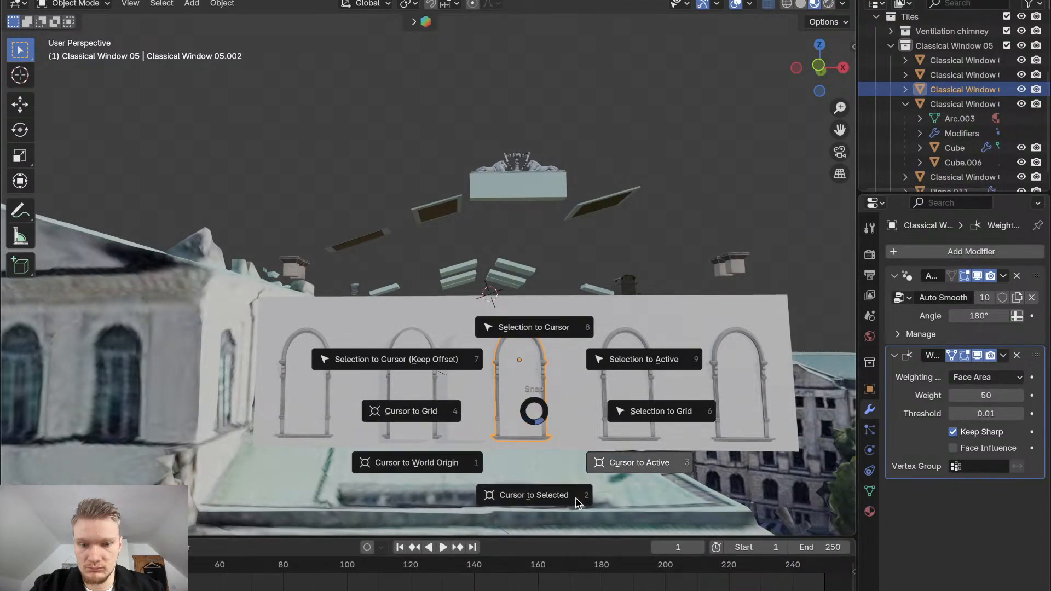
click(533, 496)
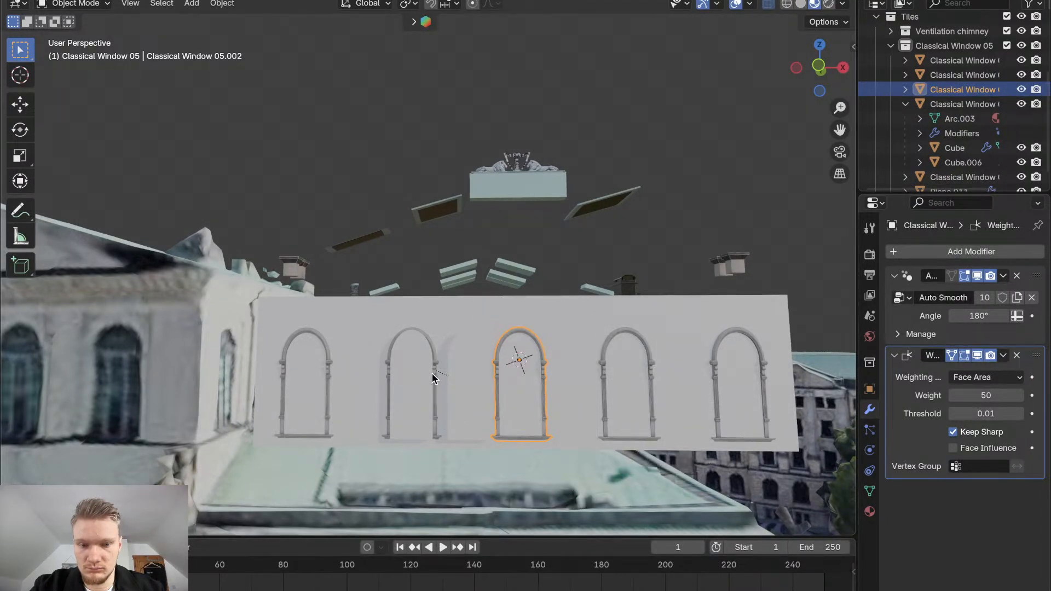
Snap the arched cutter beside the middle window to the 3D cursor and lower it about 1.23 m along global Z
click(469, 383)
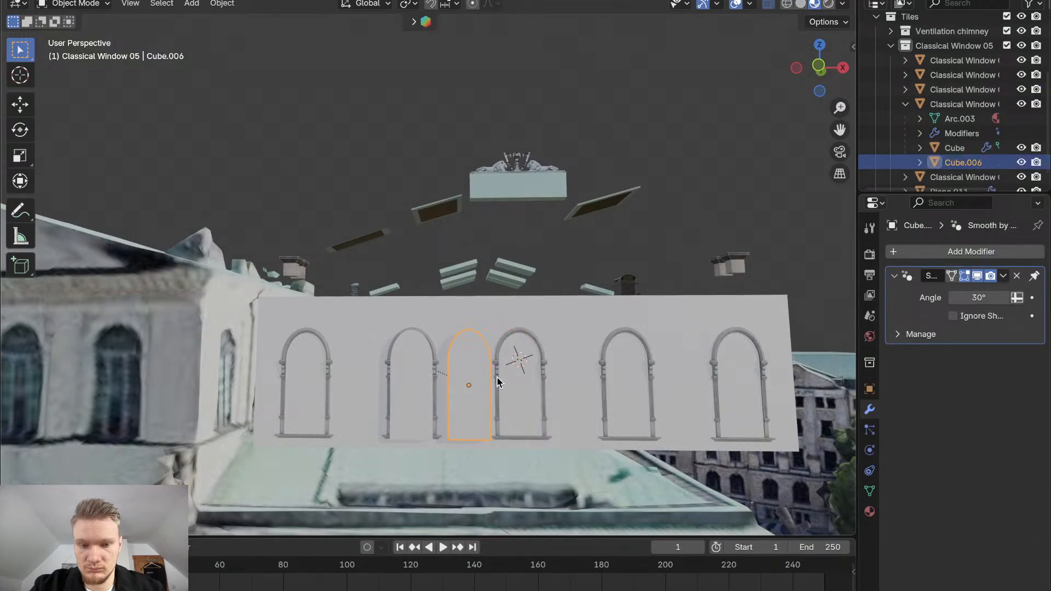
key(shift+s)
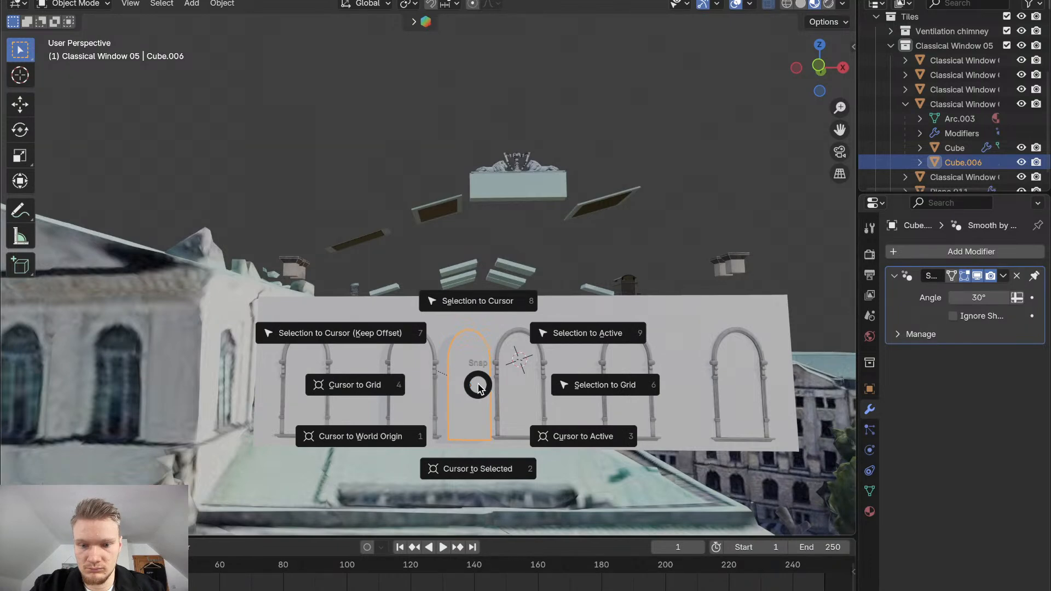
click(486, 316)
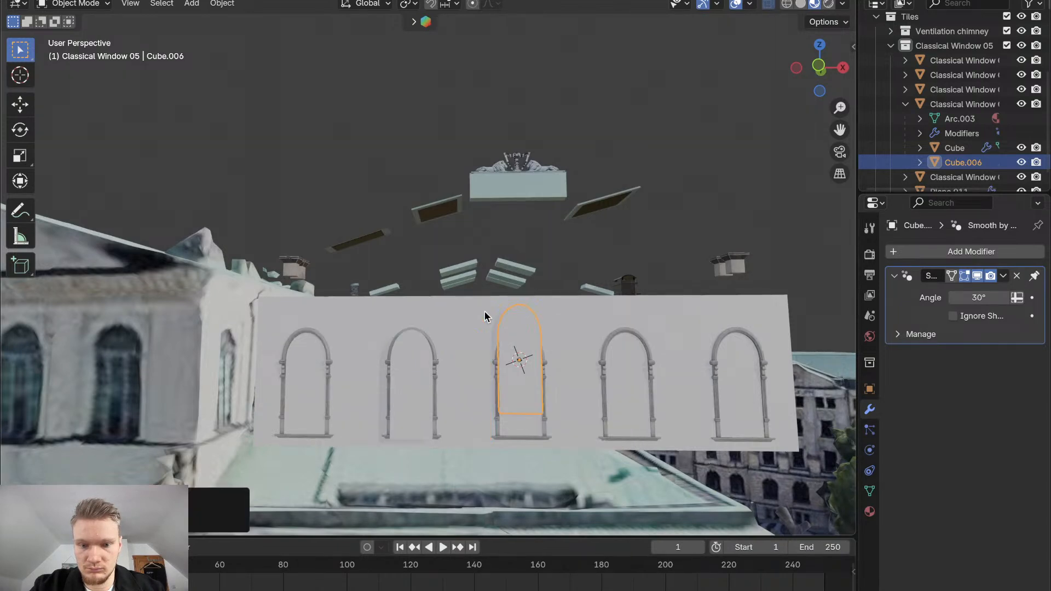
mouse_move(476, 392)
middle_down()
mouse_move(464, 391)
mouse_move(473, 386)
middle_up()
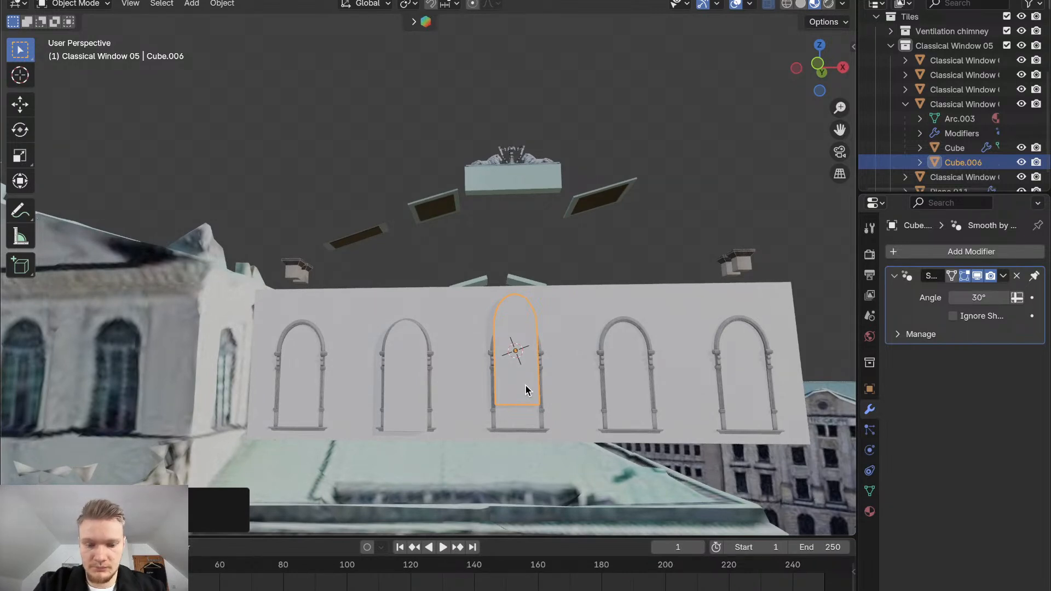
key(g)
key(z)
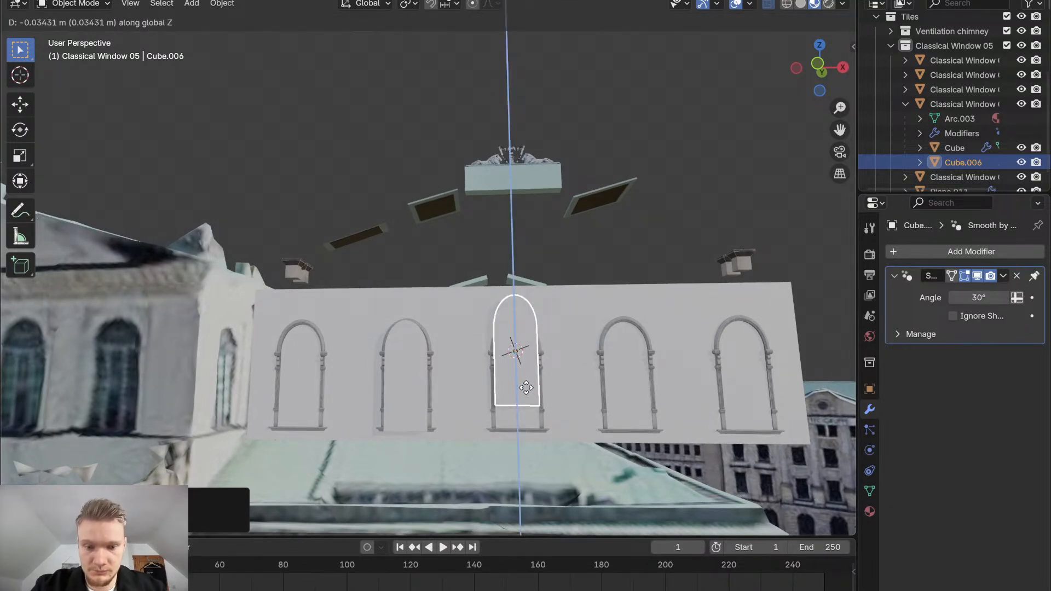
click(527, 415)
Select the fourth window frame and snap the 3D cursor to it
middle_drag(527, 415, 684, 415)
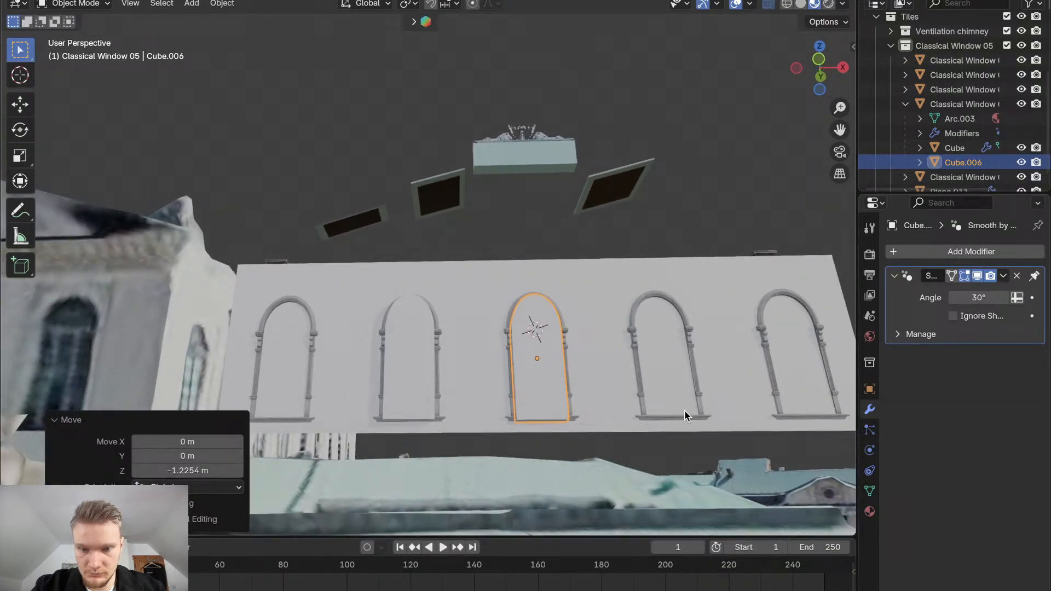
click(642, 388)
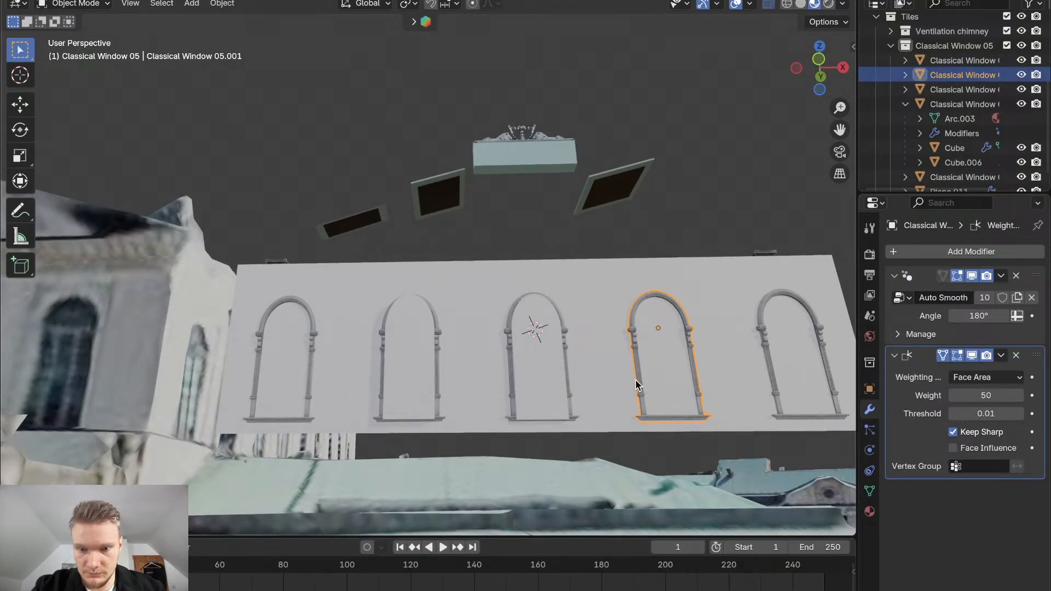
key(shift+s)
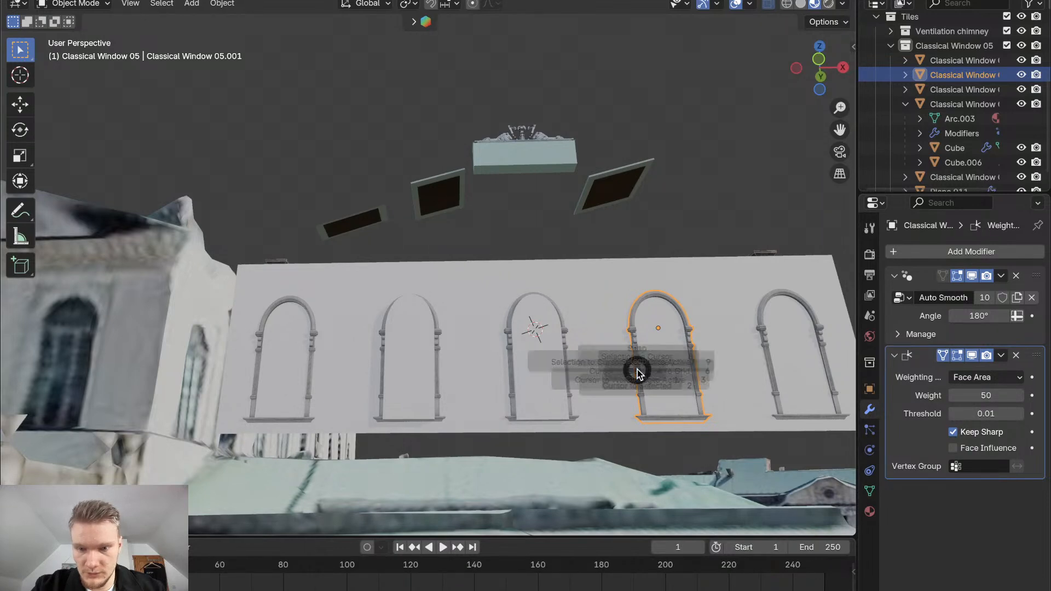
click(642, 453)
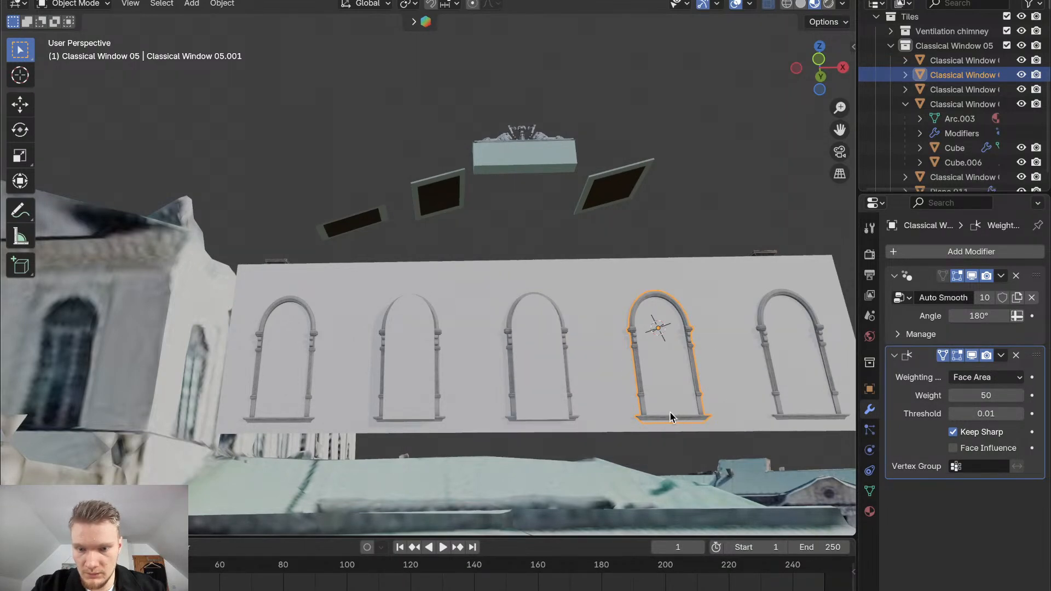
Duplicate the middle window's arched cutter and snap the copy to the 3D cursor at the fourth window
middle_drag(577, 370, 577, 378)
click(537, 378)
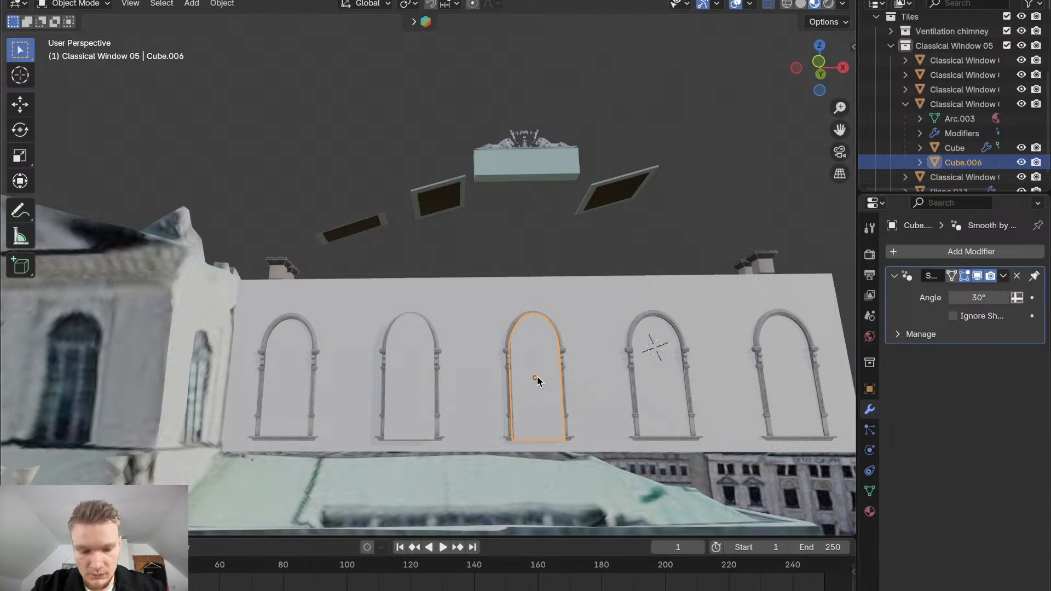
key(shift+d)
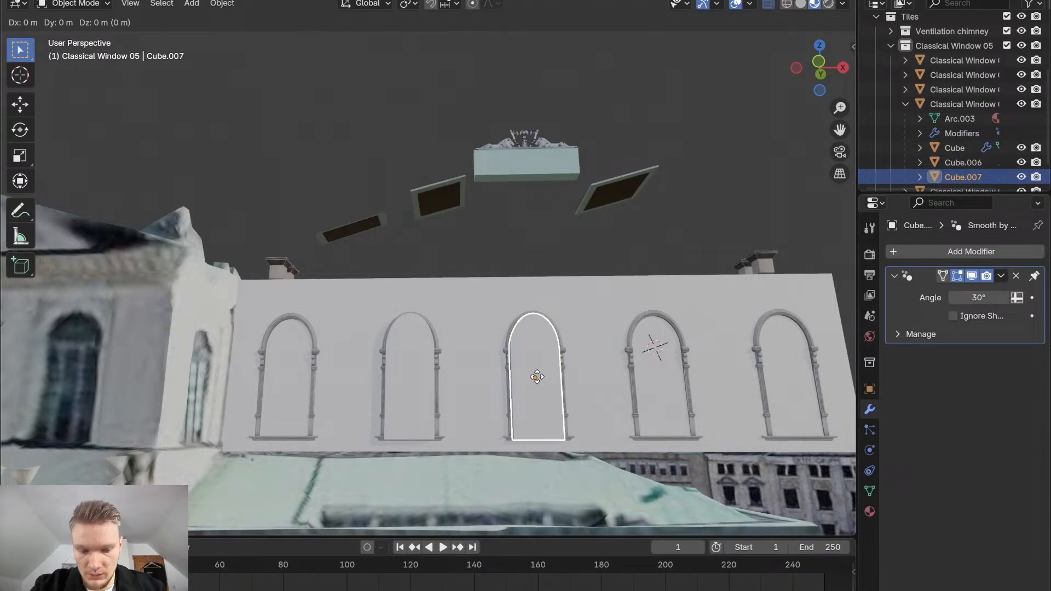
click(614, 376)
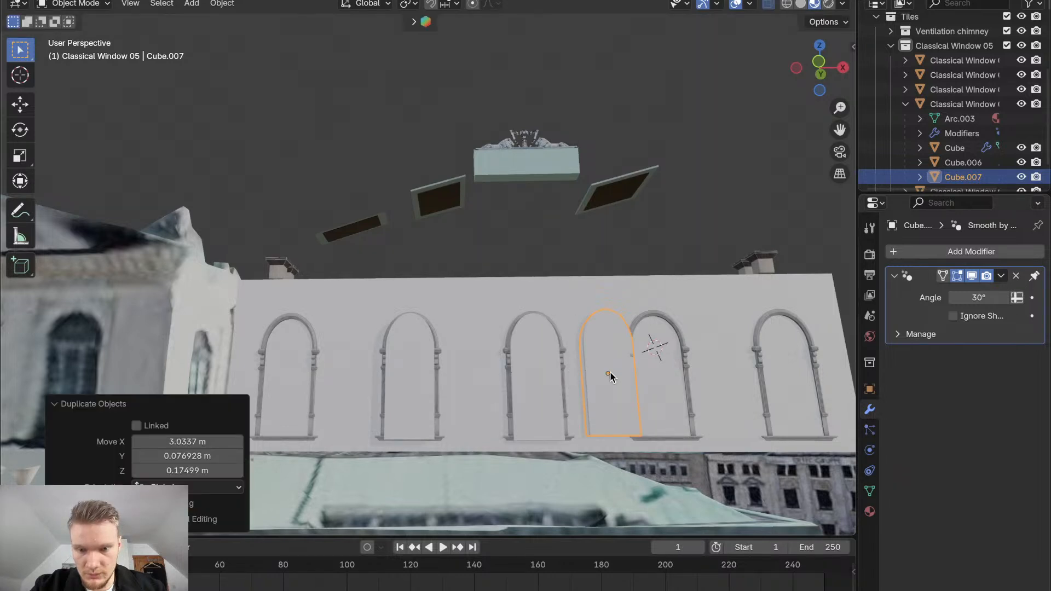
middle_drag(615, 375, 611, 377)
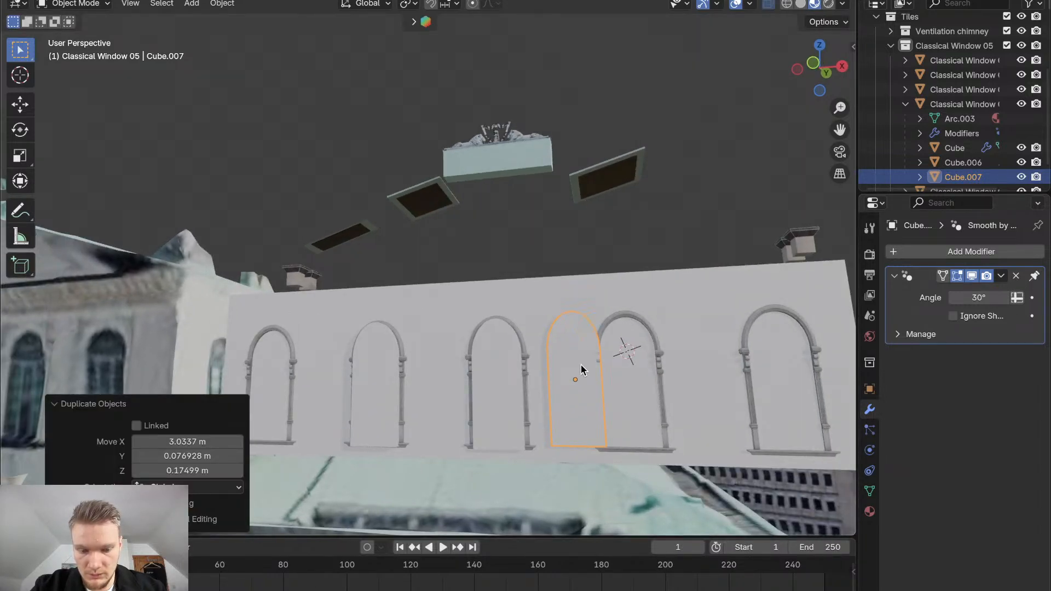
key(shift+s)
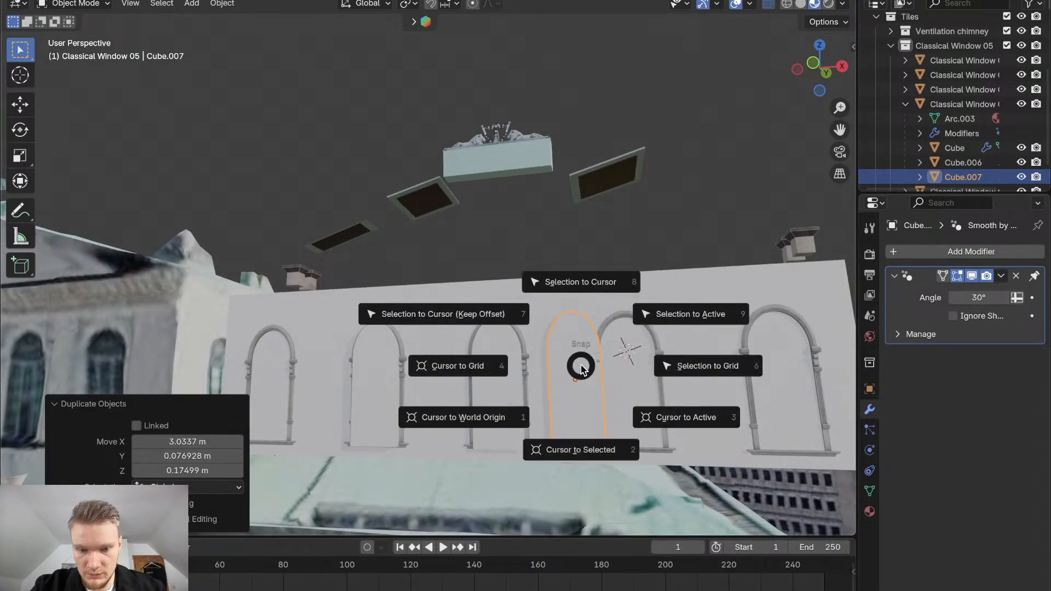
click(592, 305)
Lower the duplicated cutter about 1.2 m along global Z to fit the fourth window frame
middle_drag(635, 428, 634, 426)
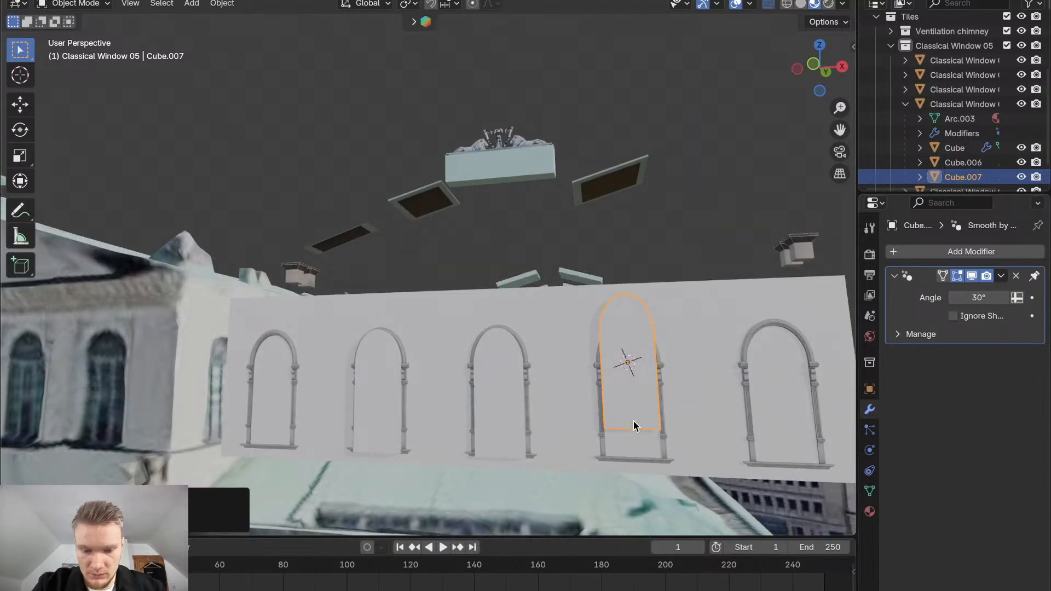
key(g)
key(z)
click(637, 458)
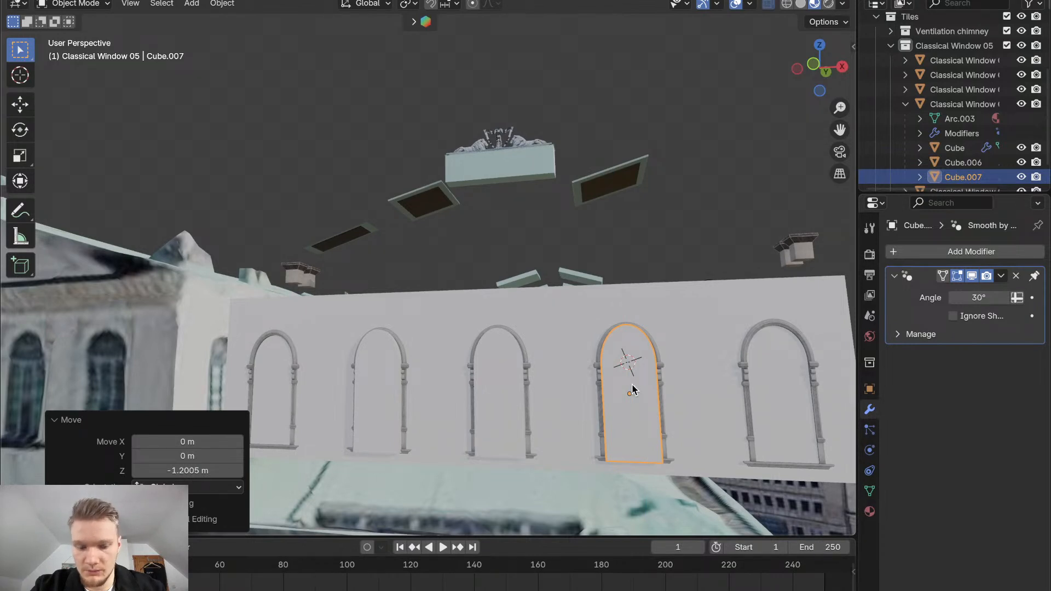
Select the fifth window frame and snap the 3D cursor to it
click(742, 375)
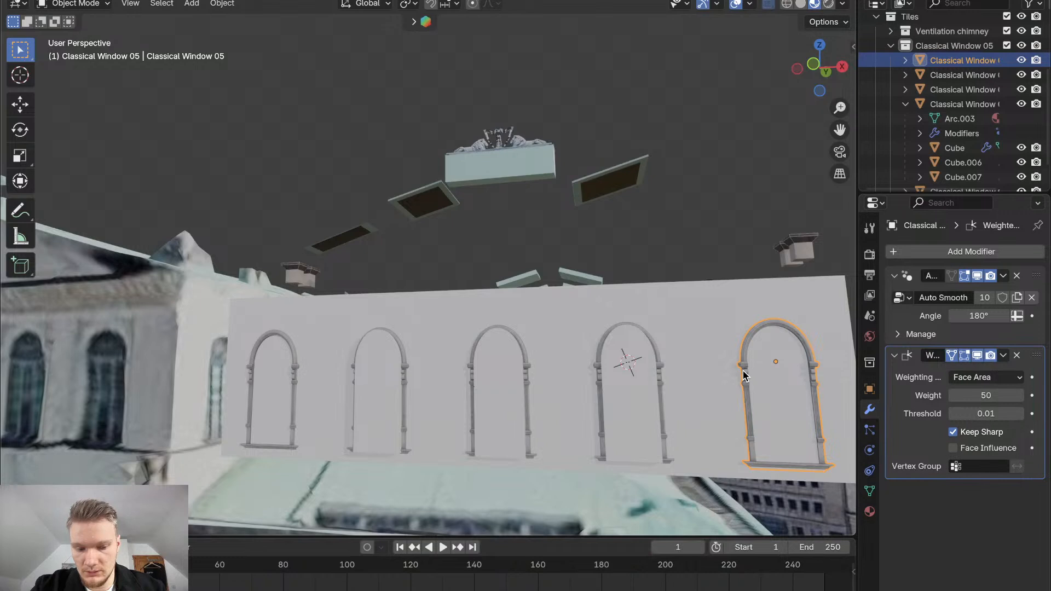
key(shift+s)
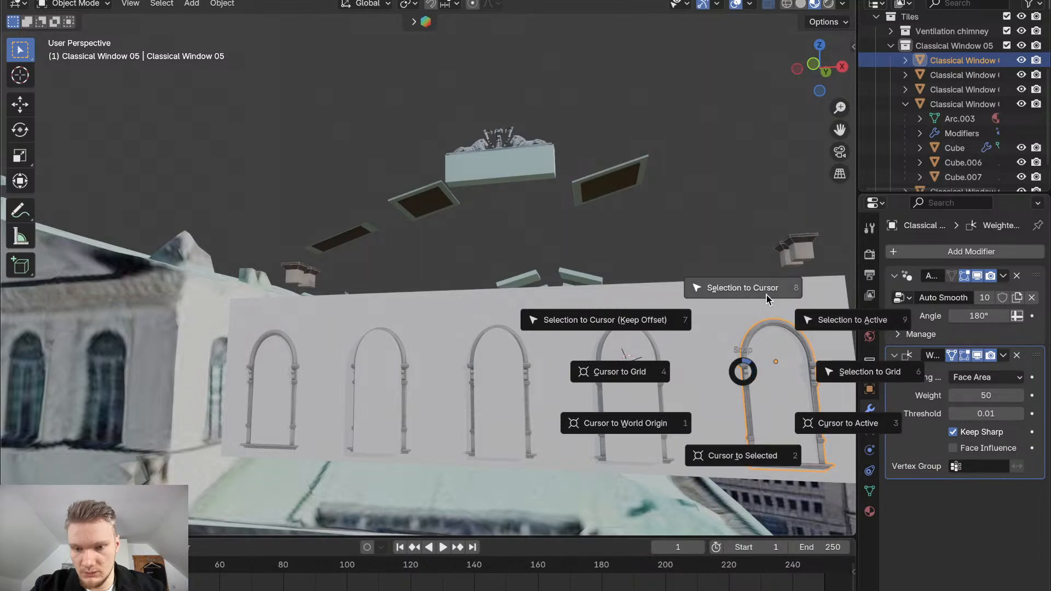
click(732, 456)
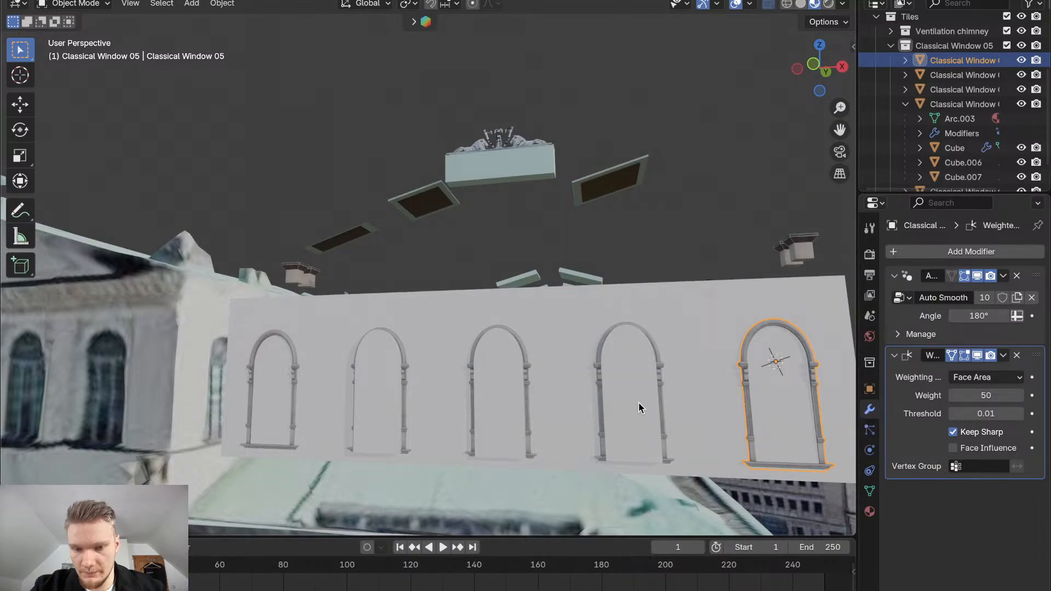
Duplicate the fourth window's arched cutter about 3.79 m along X toward the fifth window, and duplicate that copy in place
click(638, 402)
key(g)
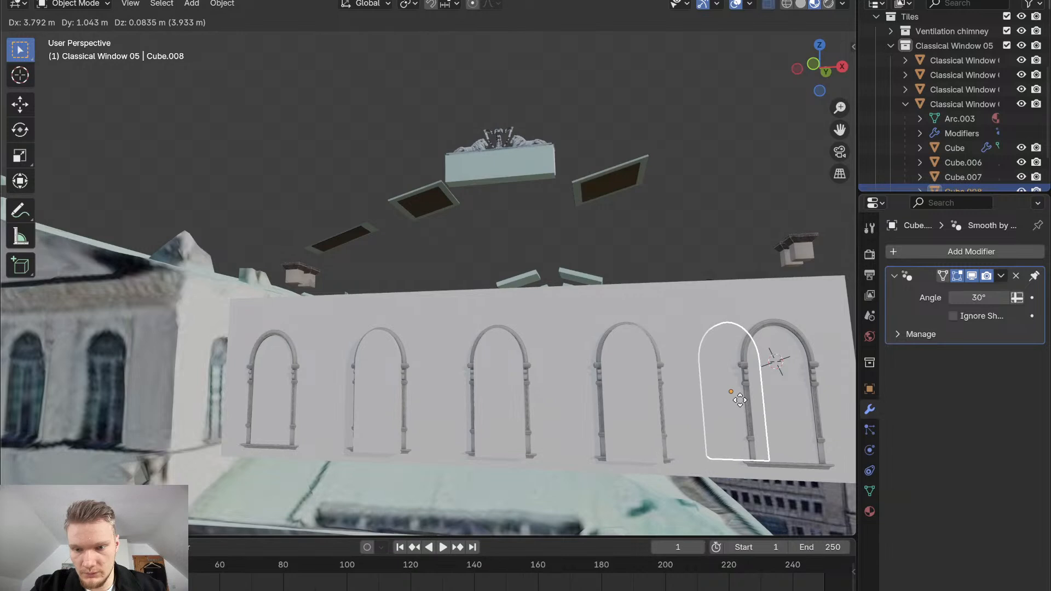
click(740, 401)
key(shift+d)
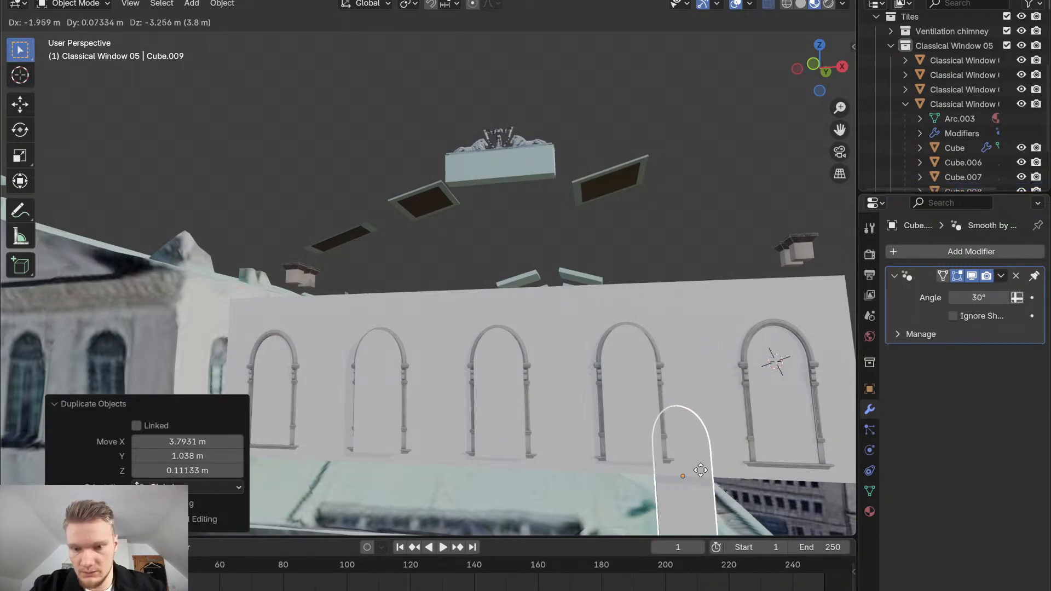
key(Escape)
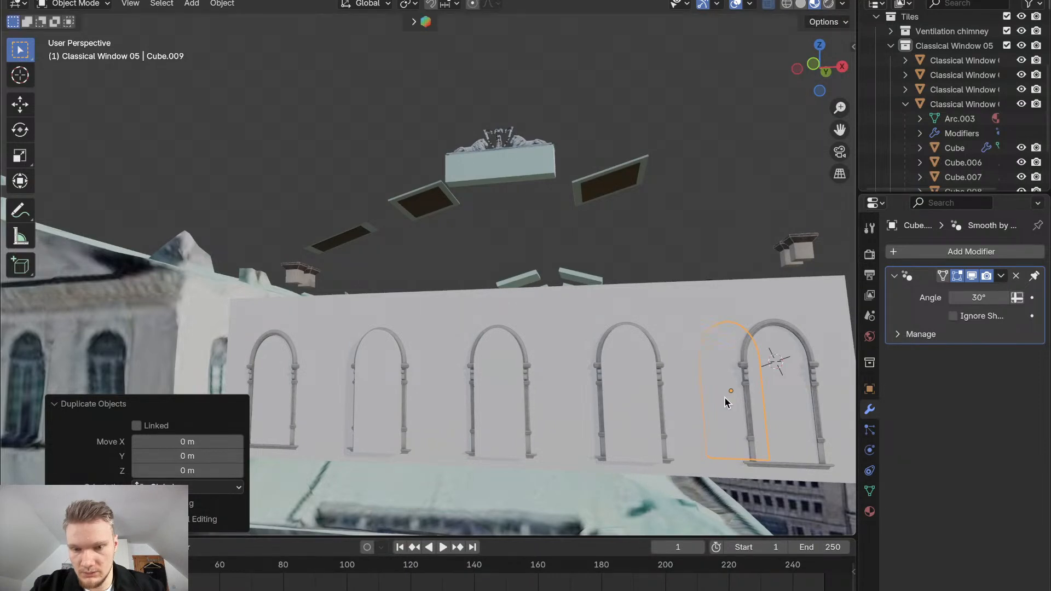
Snap the duplicated cutter to the 3D cursor at the fifth window and lower it about 1.21 m along global Z
key(shift+s)
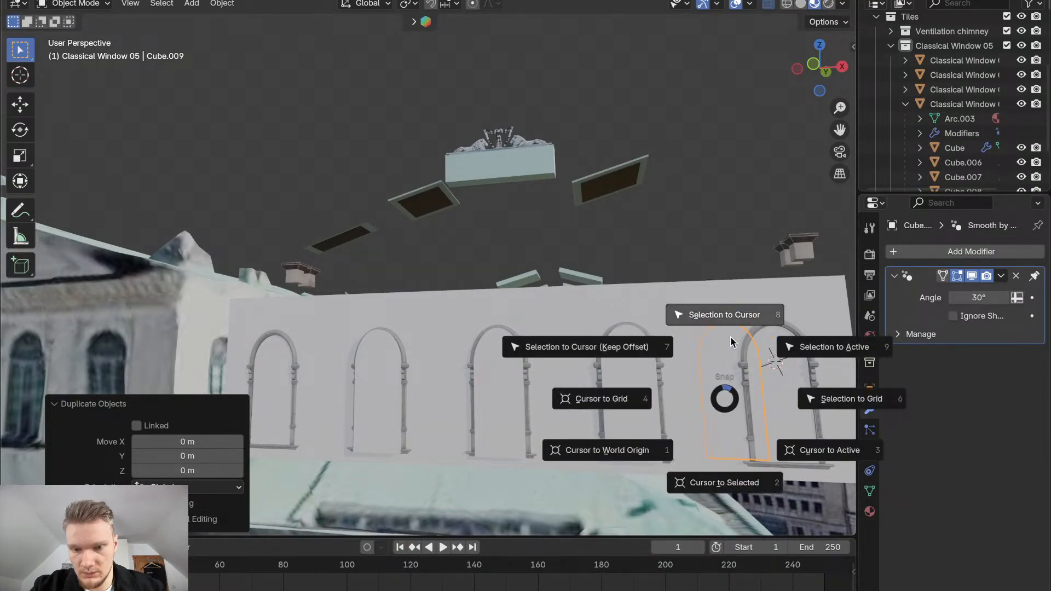
click(723, 323)
key(g)
key(z)
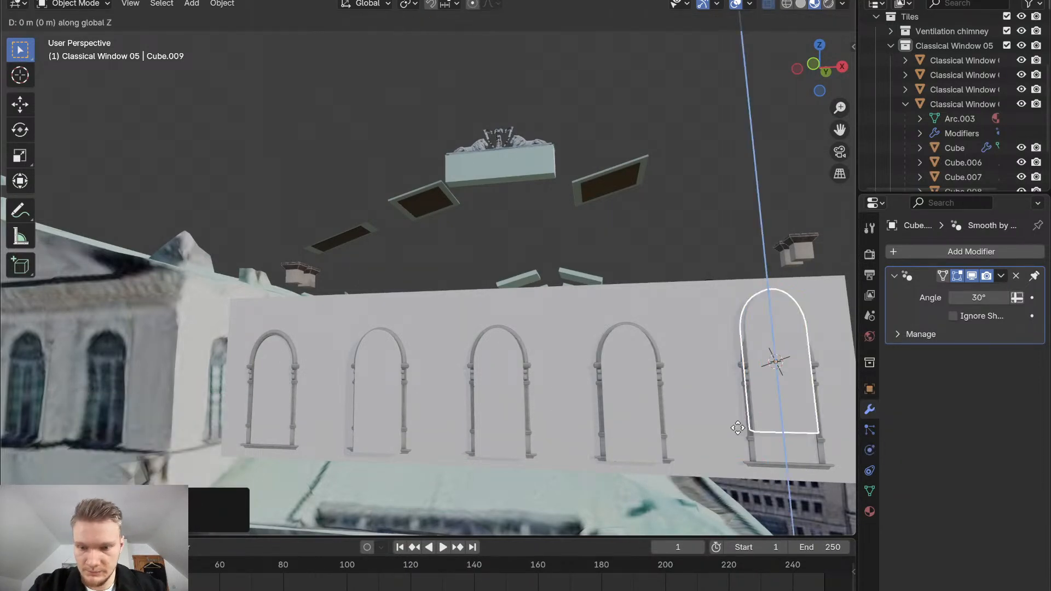
click(740, 464)
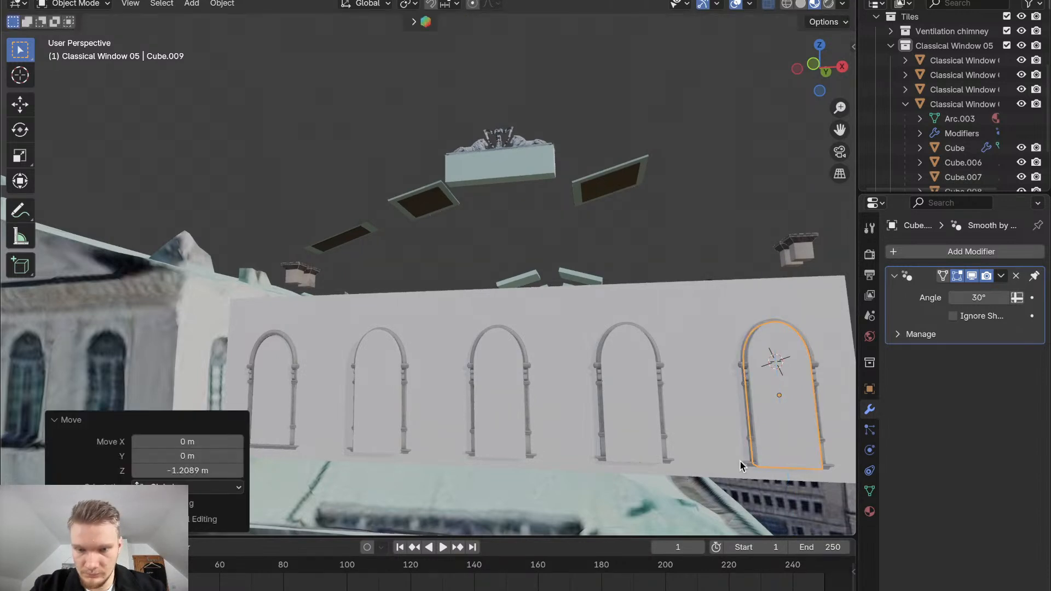
Select the first window frame and snap the 3D cursor to it
click(296, 377)
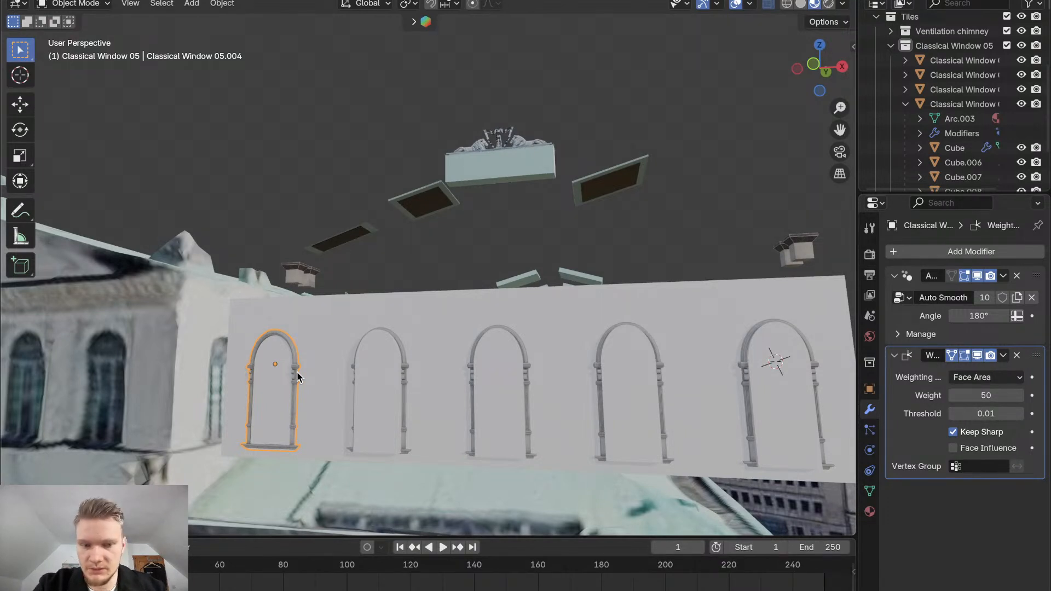
key(shift+s)
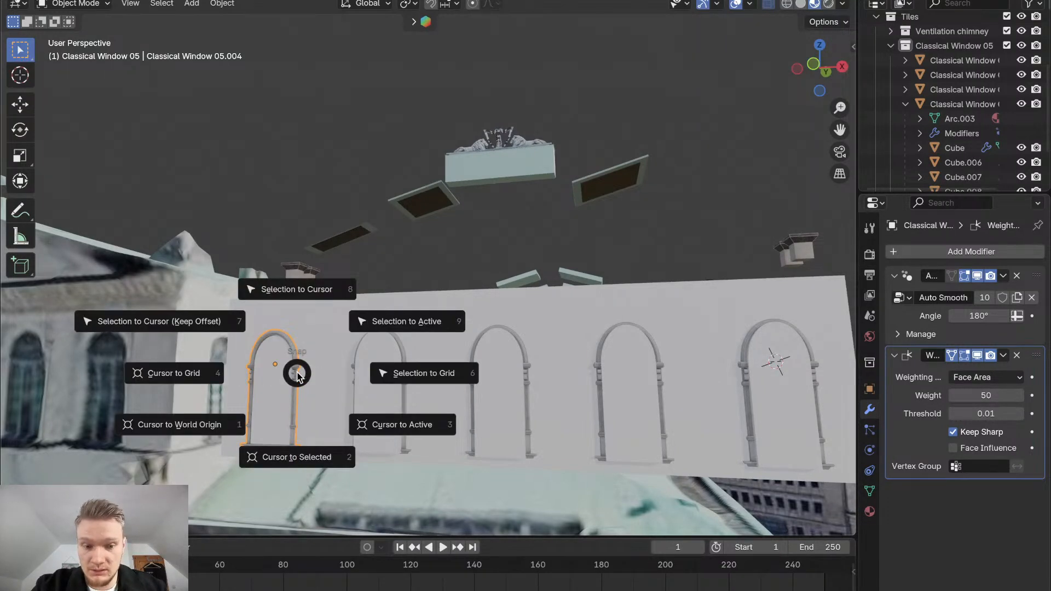
click(285, 457)
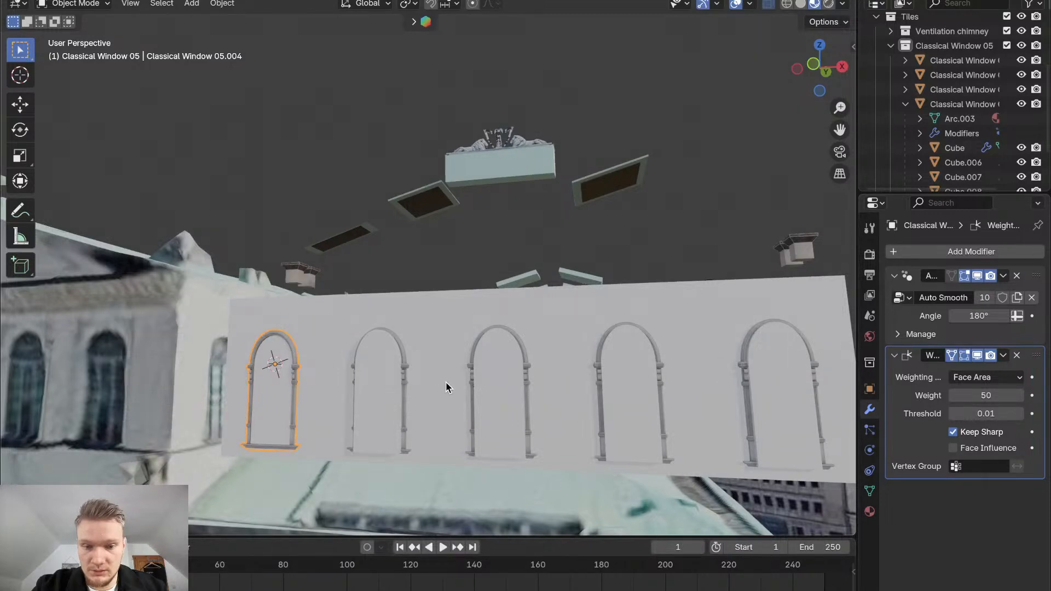
Duplicate the second window's arched cutter and place the copy between the first and second windows, about 2.5 m along negative X
click(389, 387)
key(shift+d)
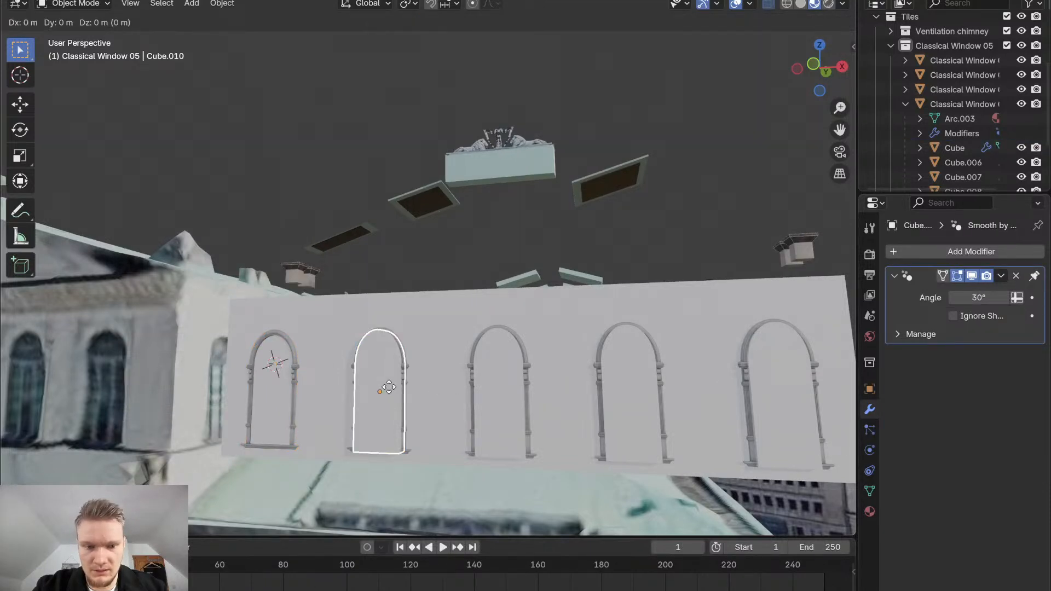
click(329, 383)
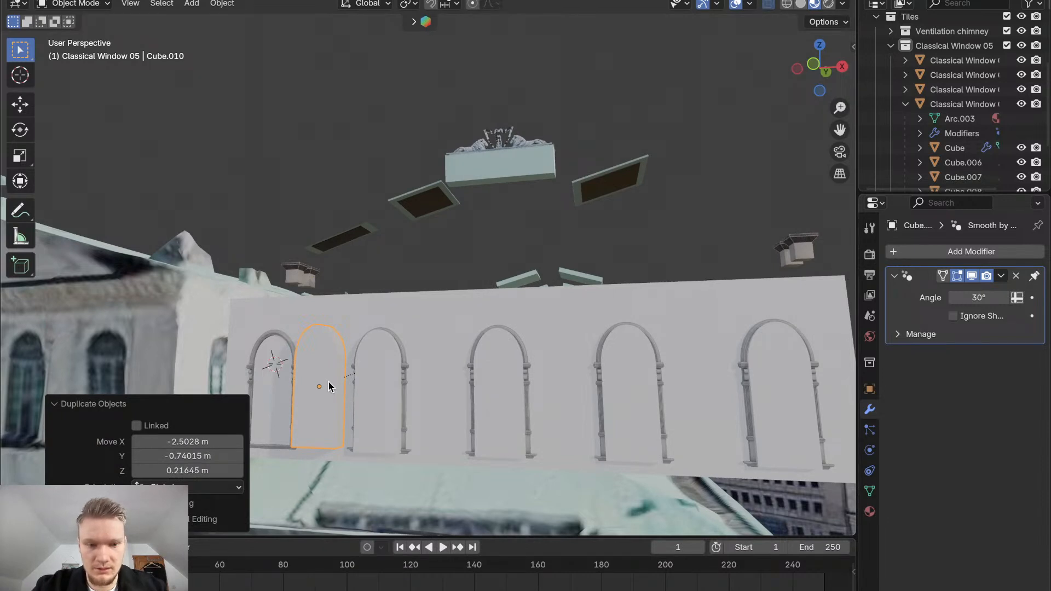
key(shift+d)
right_click(328, 384)
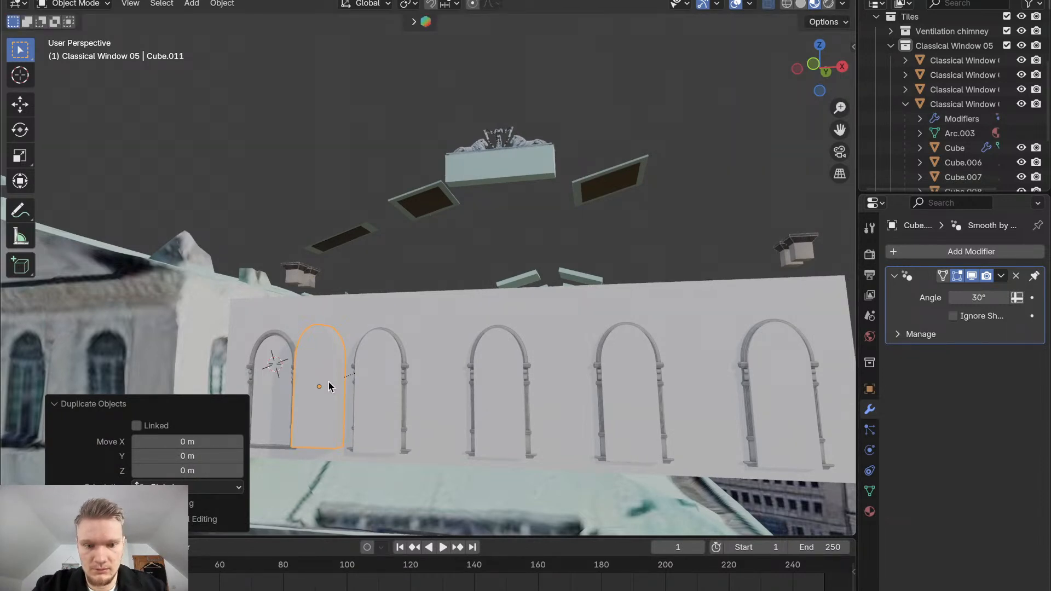
key(g)
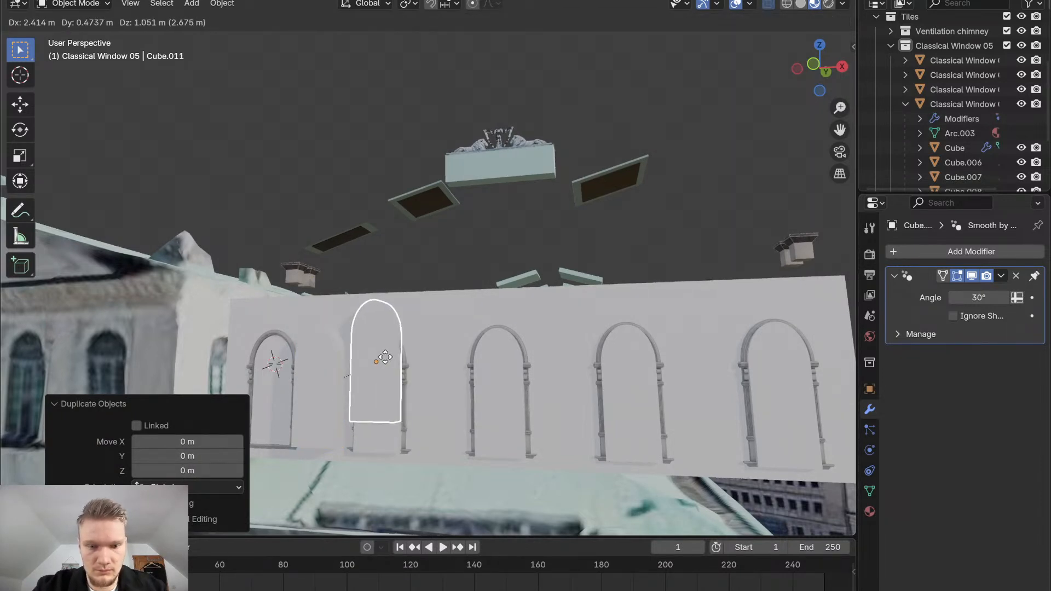
click(386, 361)
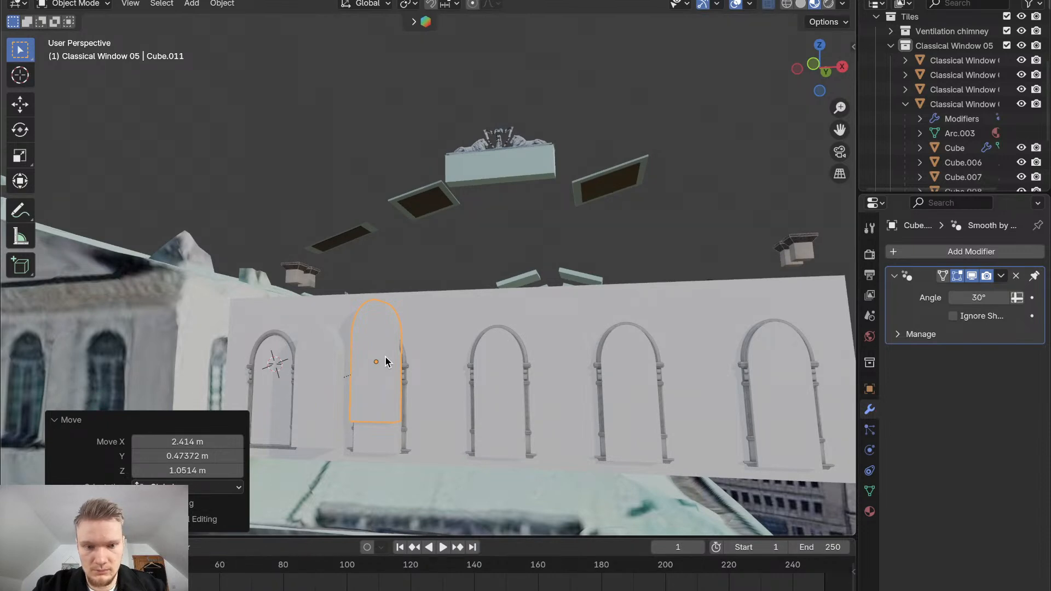
key(x)
click(386, 361)
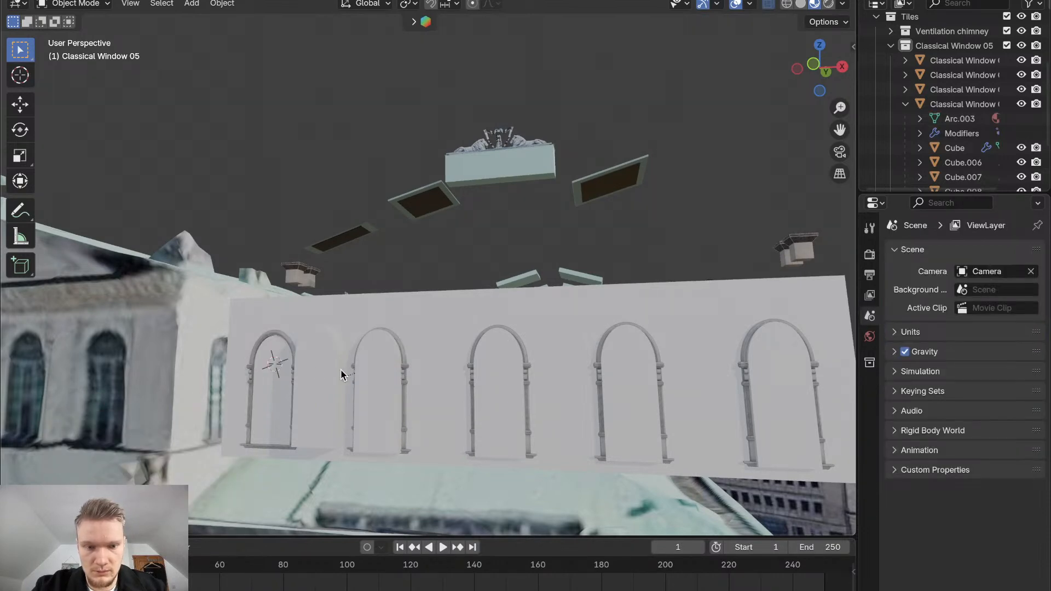
Snap the cutter between the first two windows to the 3D cursor and lower it about 1.18 m along global Z
click(316, 372)
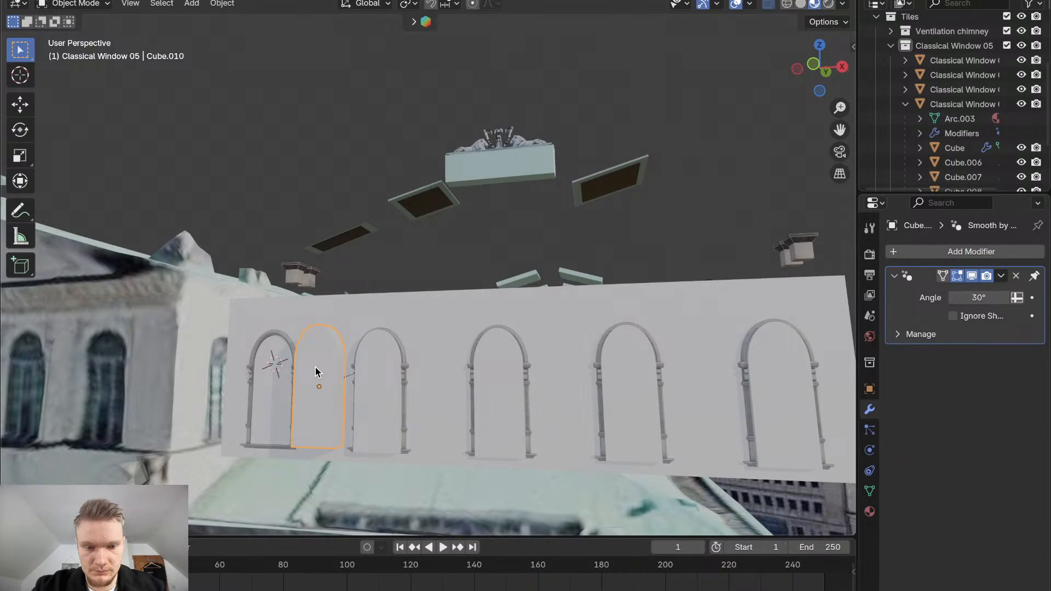
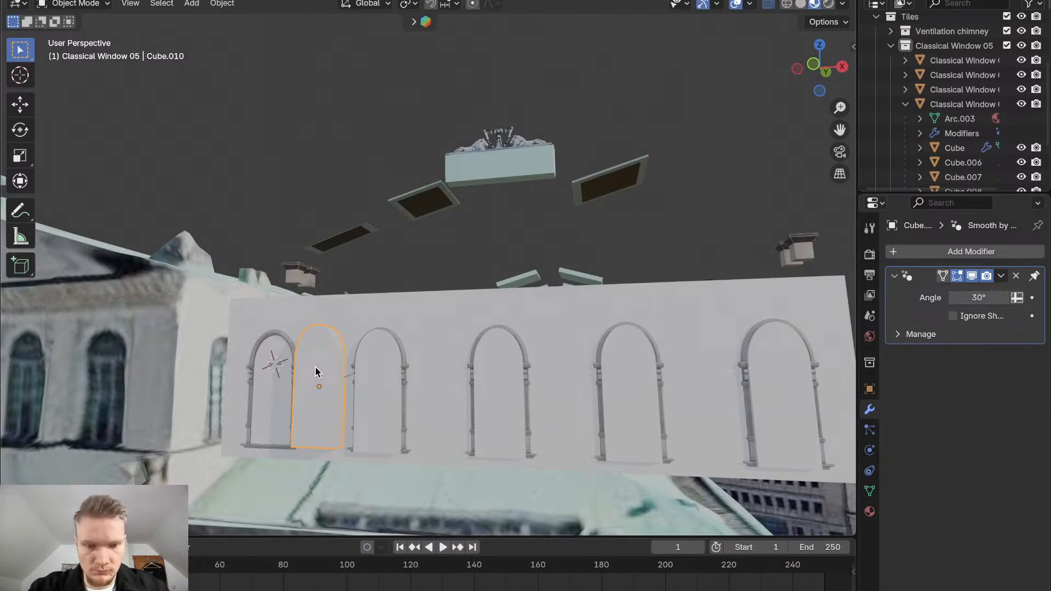
key(shift+s)
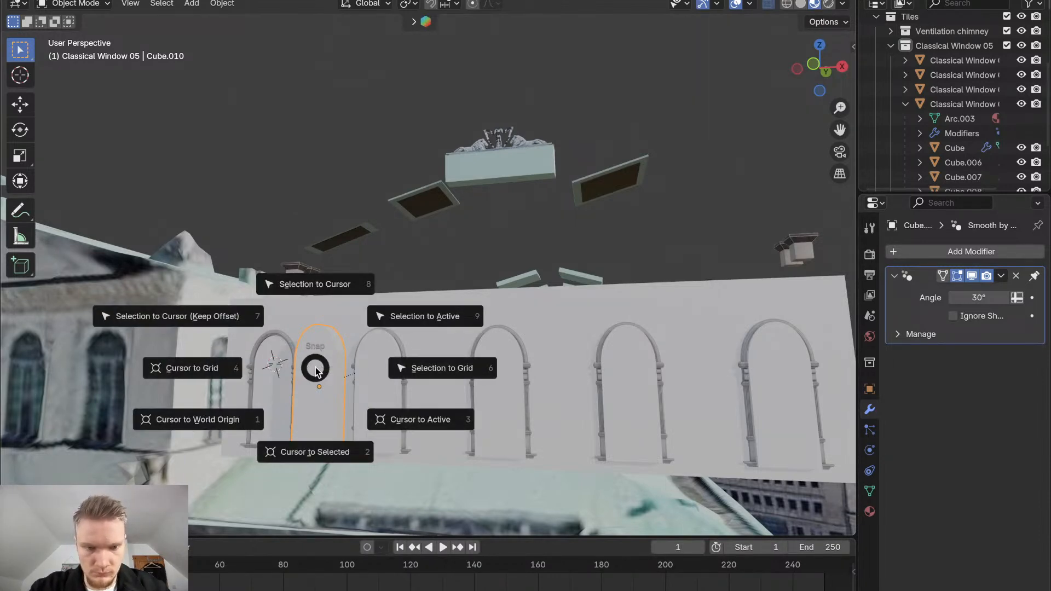
click(334, 296)
key(g)
key(z)
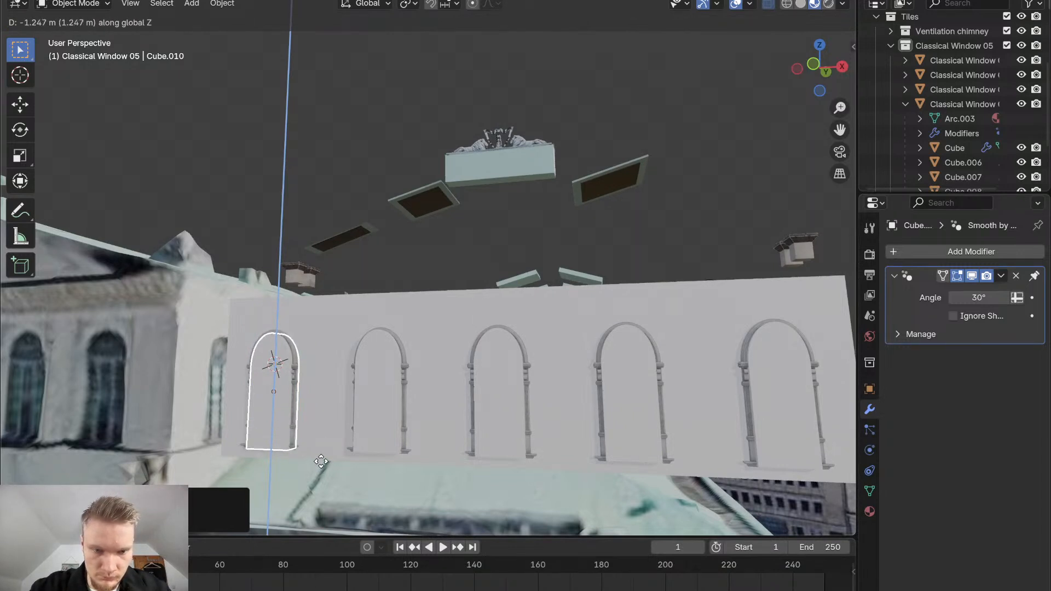
click(321, 459)
Raise the first window's arched cutter about 0.05 m along global Z
mouse_move(321, 460)
middle_down()
mouse_move(353, 443)
mouse_move(321, 459)
middle_up()
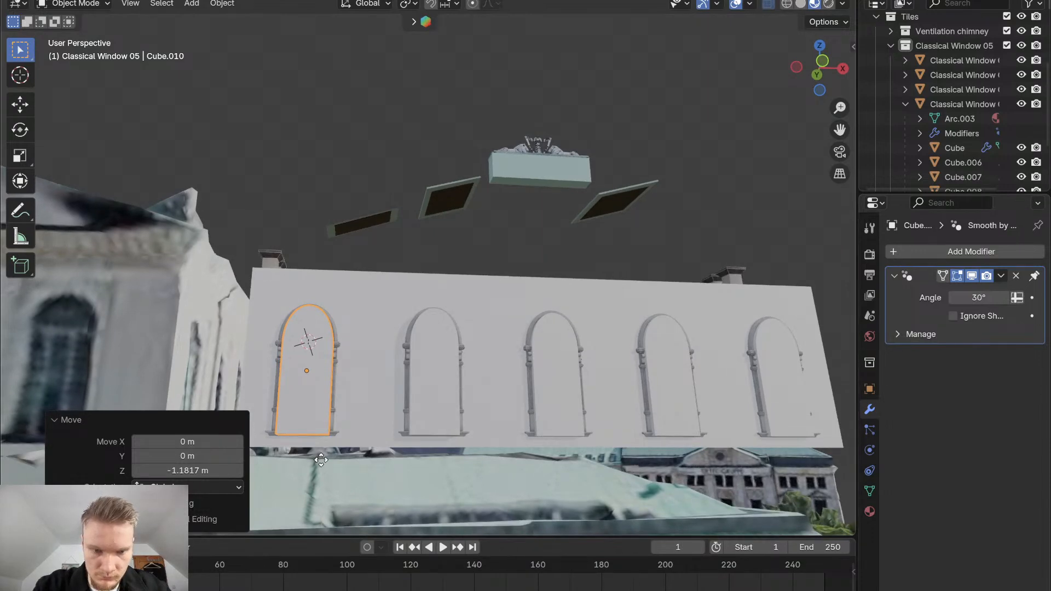
key(g)
key(z)
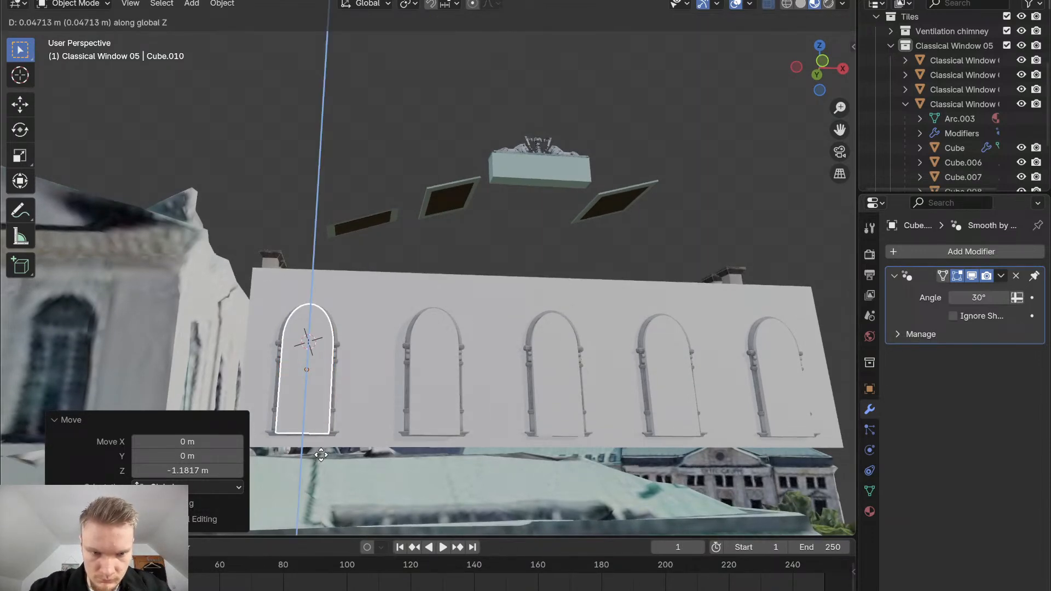
click(321, 459)
Switch to the front orthographic view and hide the Google 3D Tiles object around the wall
middle_drag(321, 459, 355, 445)
click(817, 59)
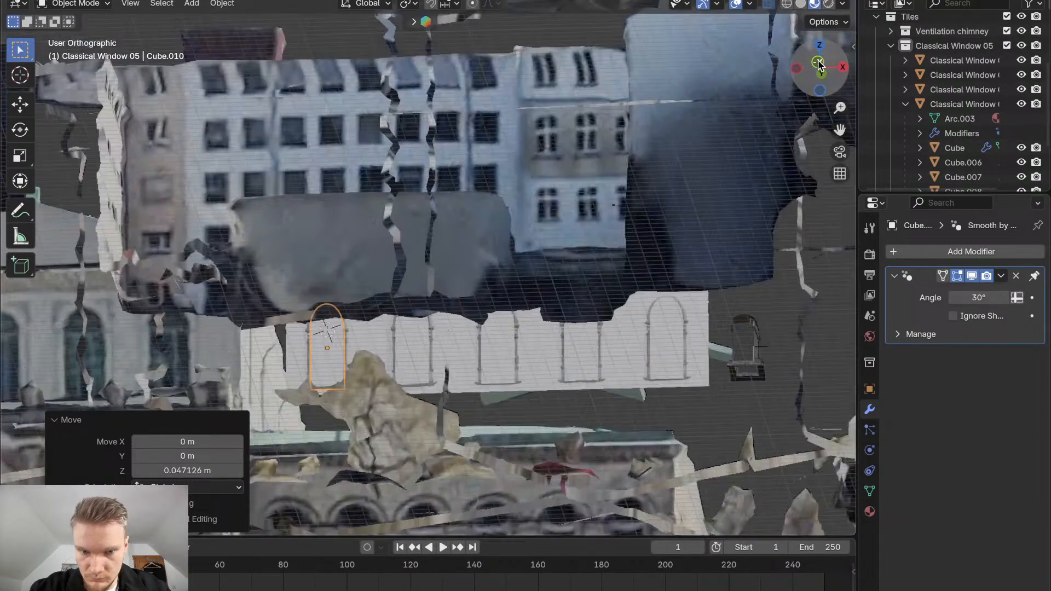
shift+scroll(488, 414, up, 3)
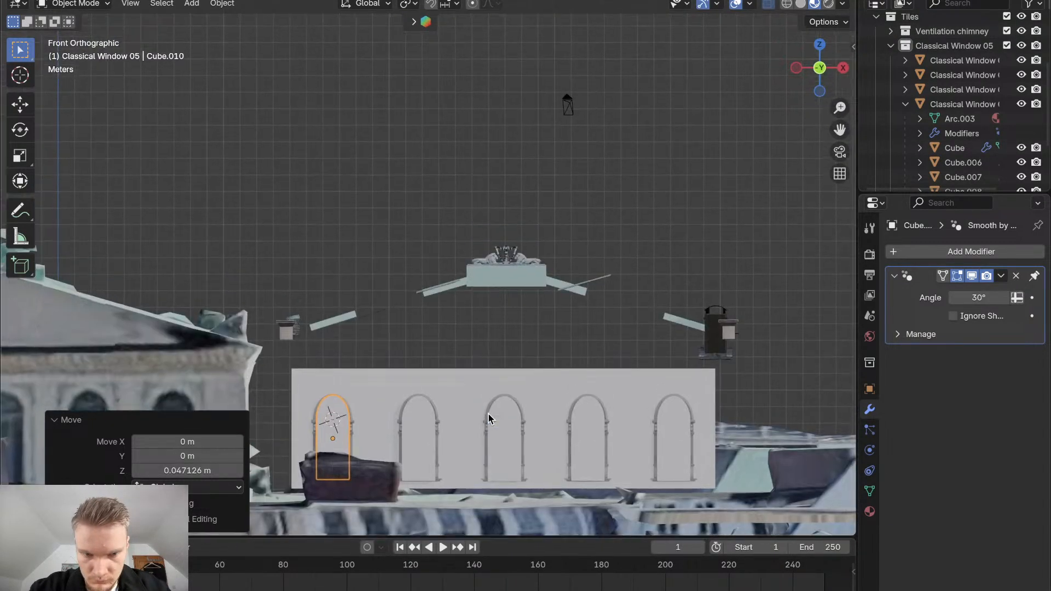
shift+scroll(488, 414, down, 4)
click(460, 498)
key(h)
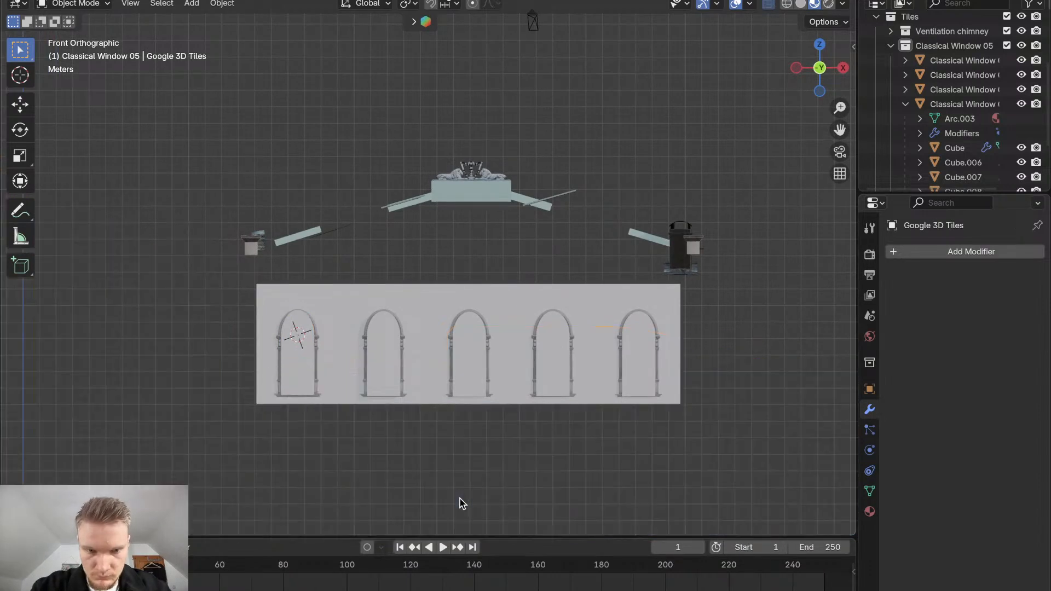
scroll(460, 498, up, 4)
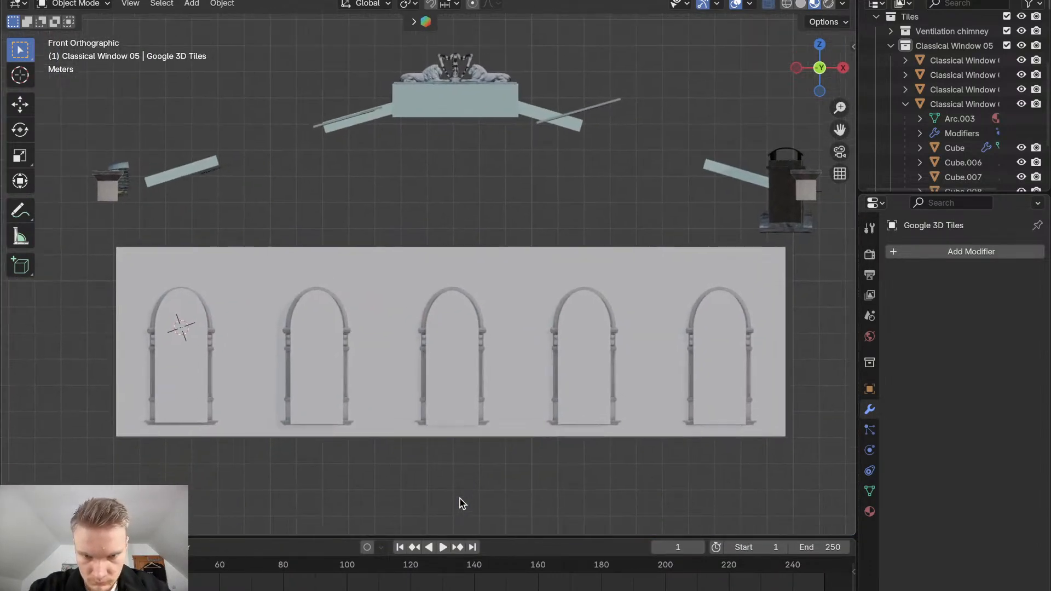
shift+scroll(460, 499, down, 2)
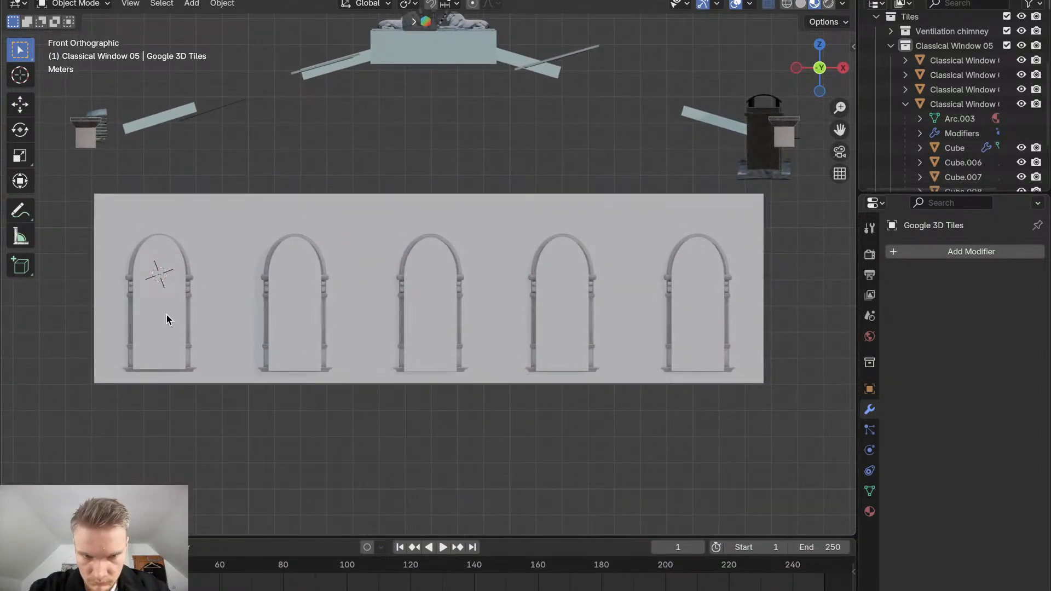
Lower the second window's arched cutter about 0.022 m along global Z to meet the frame's sill
click(316, 347)
key(g)
key(z)
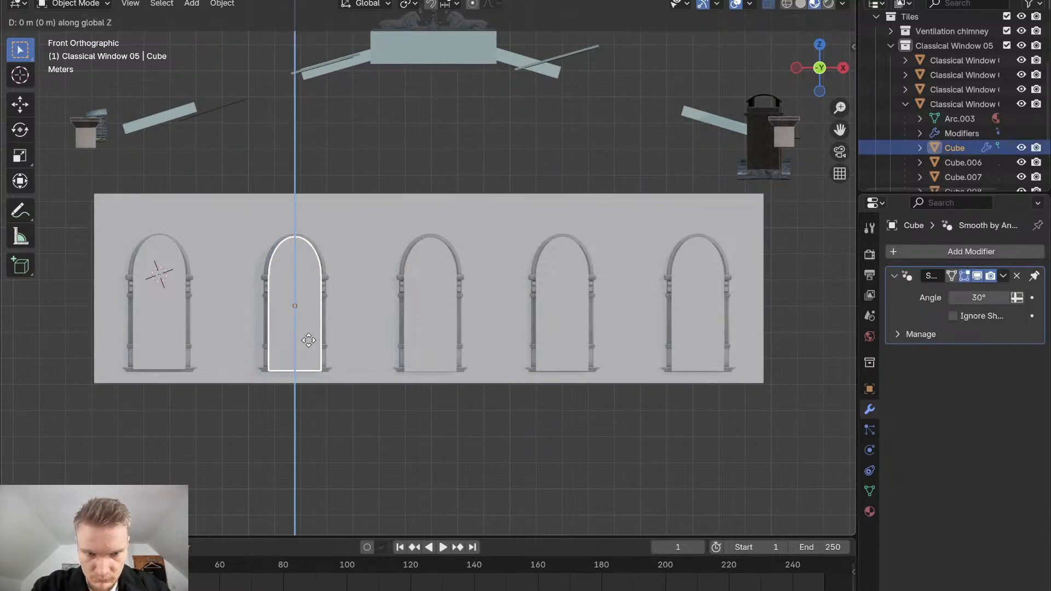
click(309, 351)
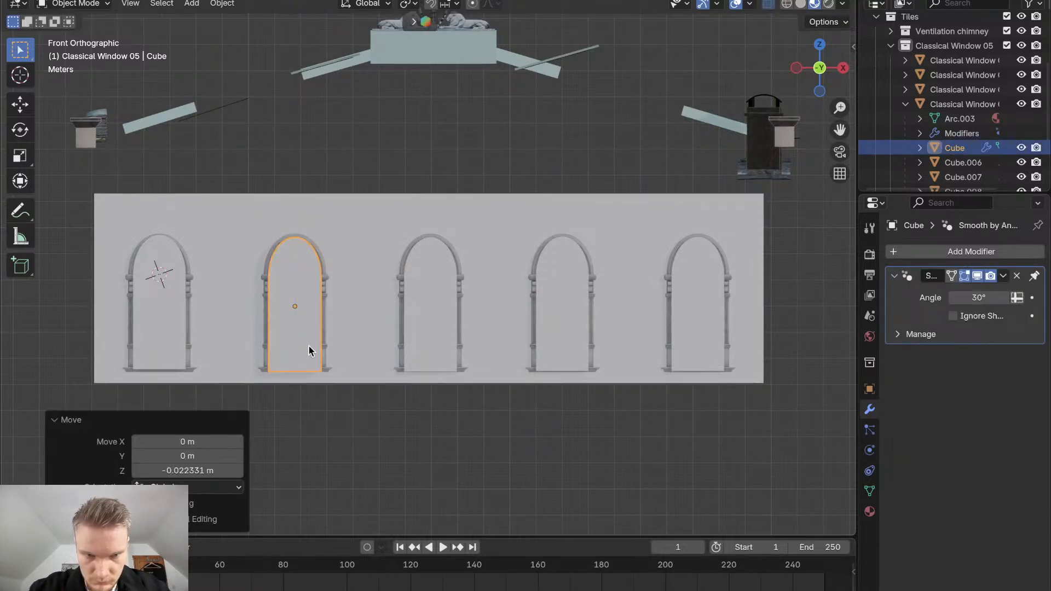
Lower the first window's arched cutter about 0.022 m along global Z to fit its frame
click(167, 336)
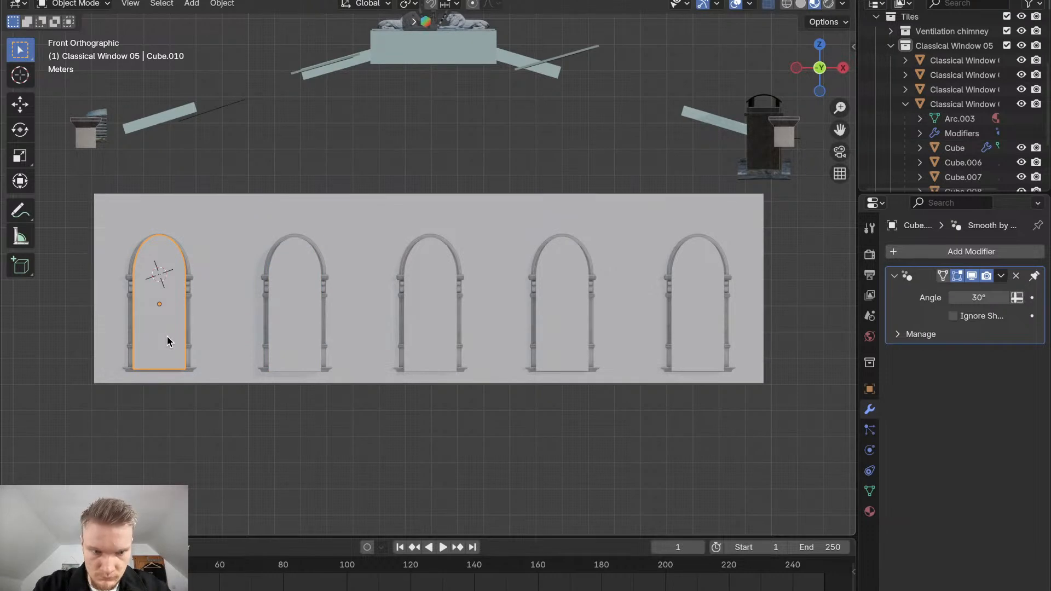
key(g)
key(z)
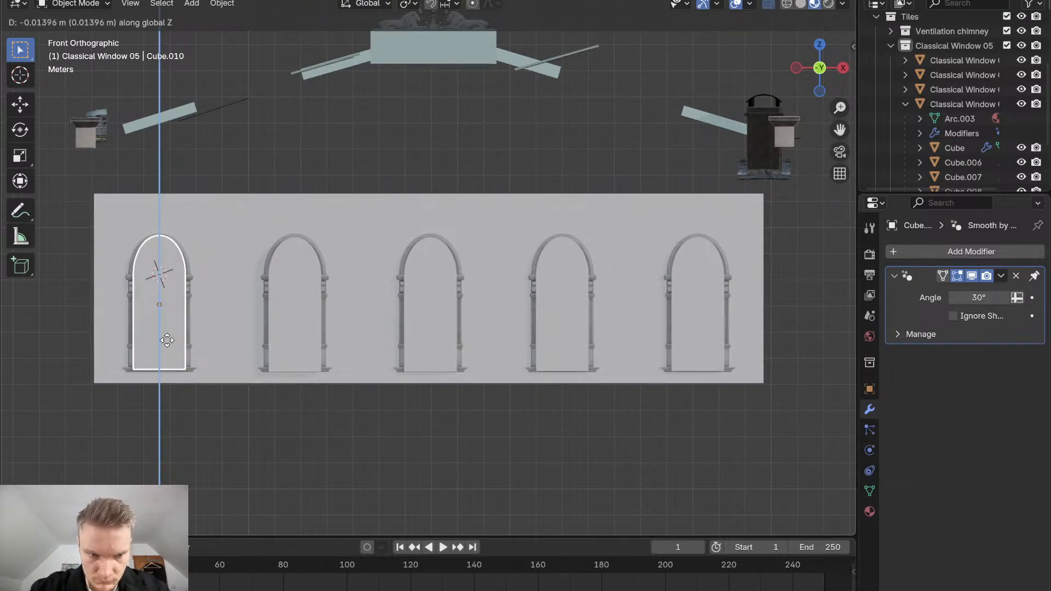
click(167, 343)
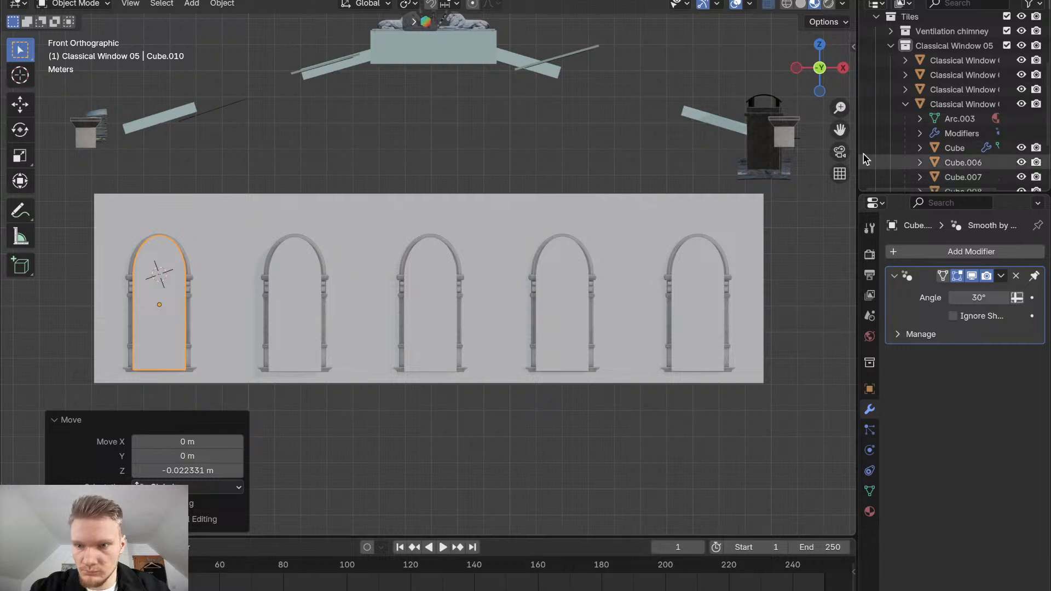
Check the arched cutters by temporarily hiding the third and fourth windows' cutters and selecting individual cutters along the wall
click(430, 309)
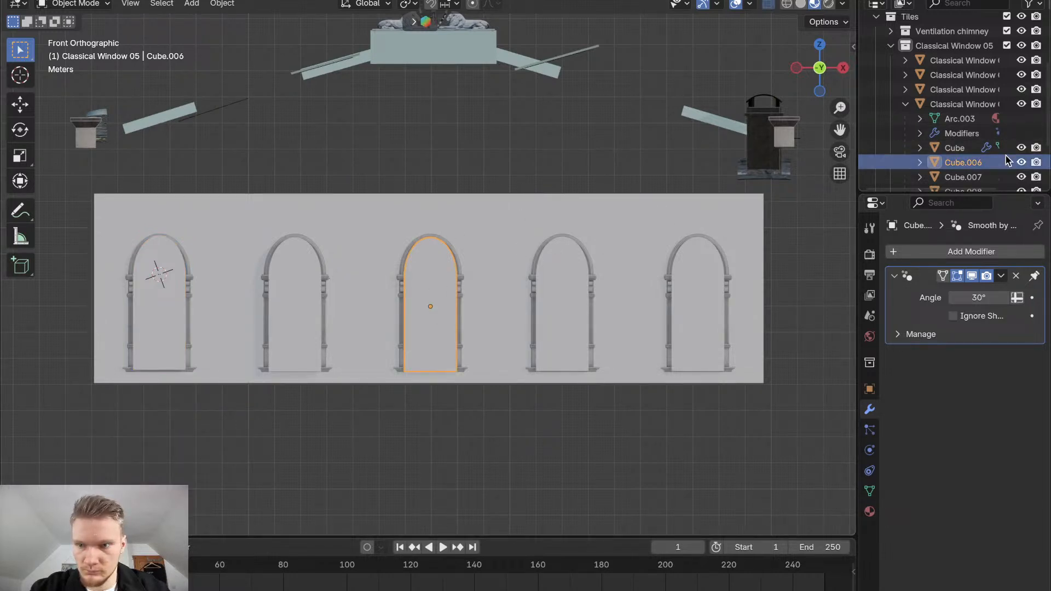
scroll(1006, 156, down, 3)
click(1021, 89)
click(1022, 104)
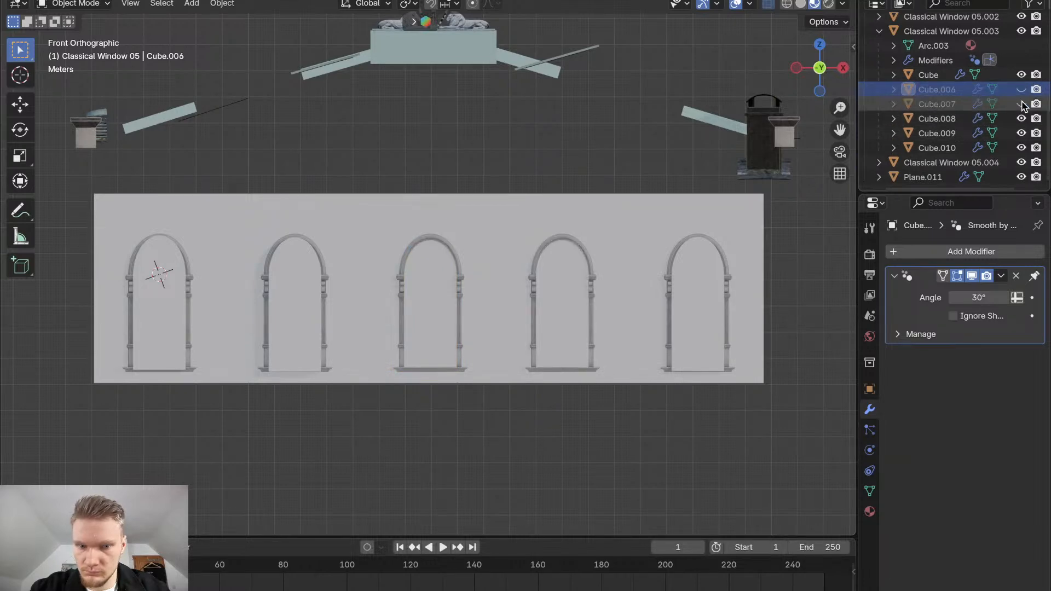
middle_drag(607, 248, 607, 248)
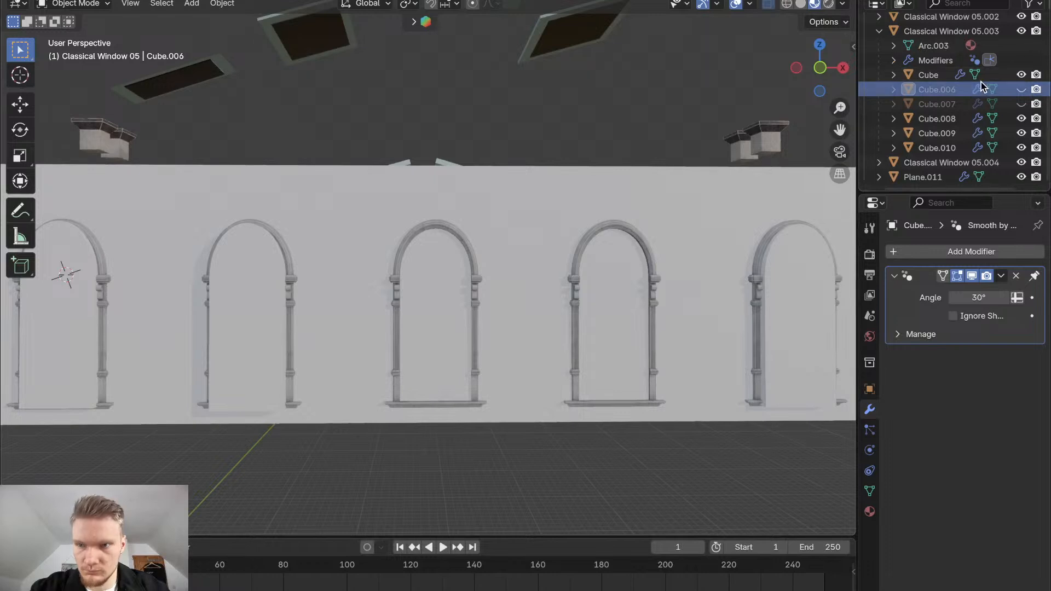
click(1022, 89)
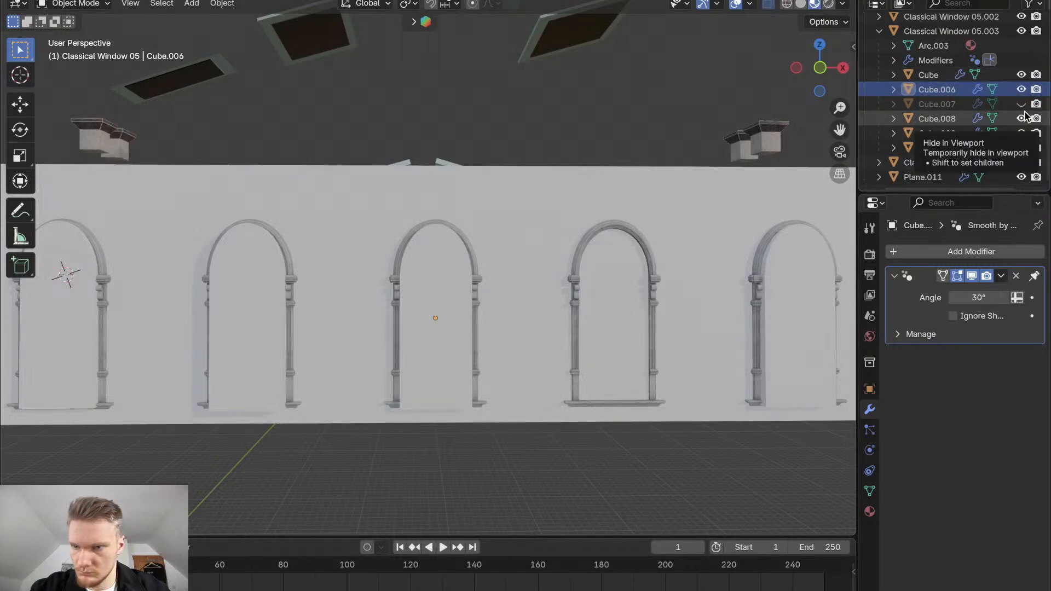
click(1022, 103)
click(433, 304)
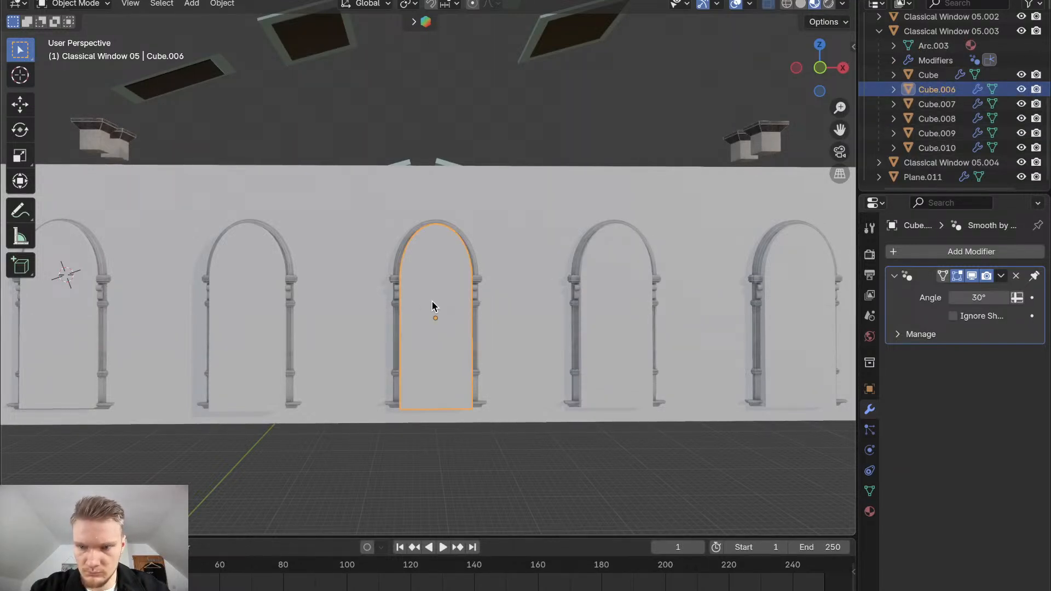
click(596, 332)
click(795, 305)
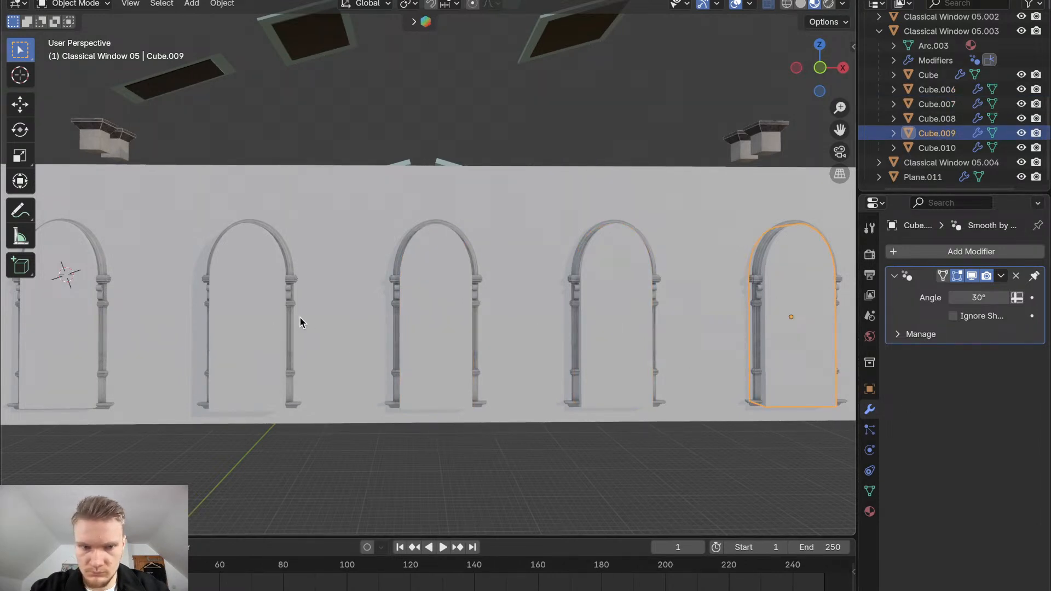
click(240, 317)
click(73, 338)
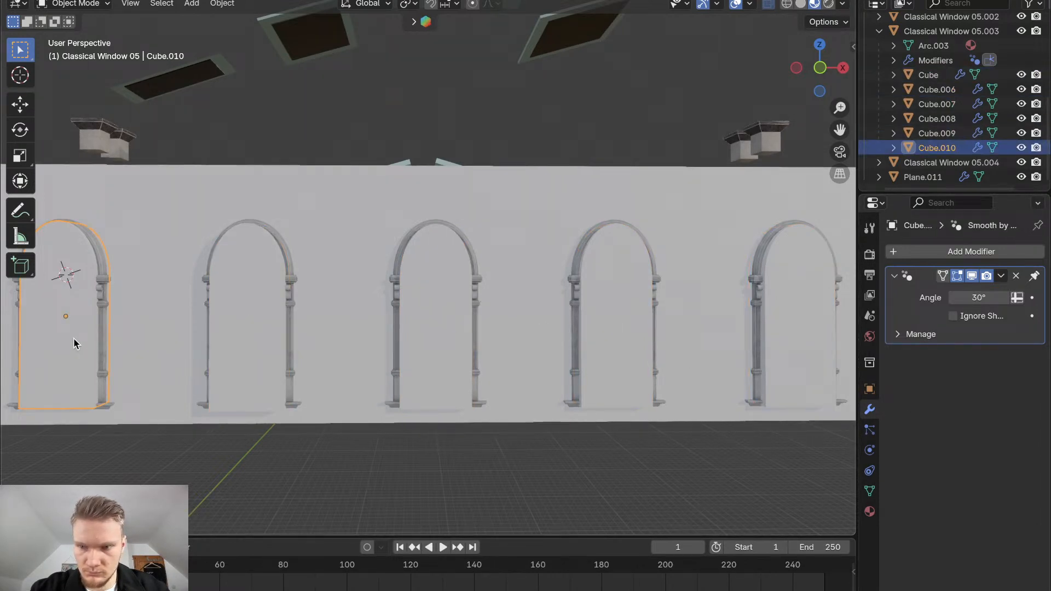
click(441, 300)
click(947, 249)
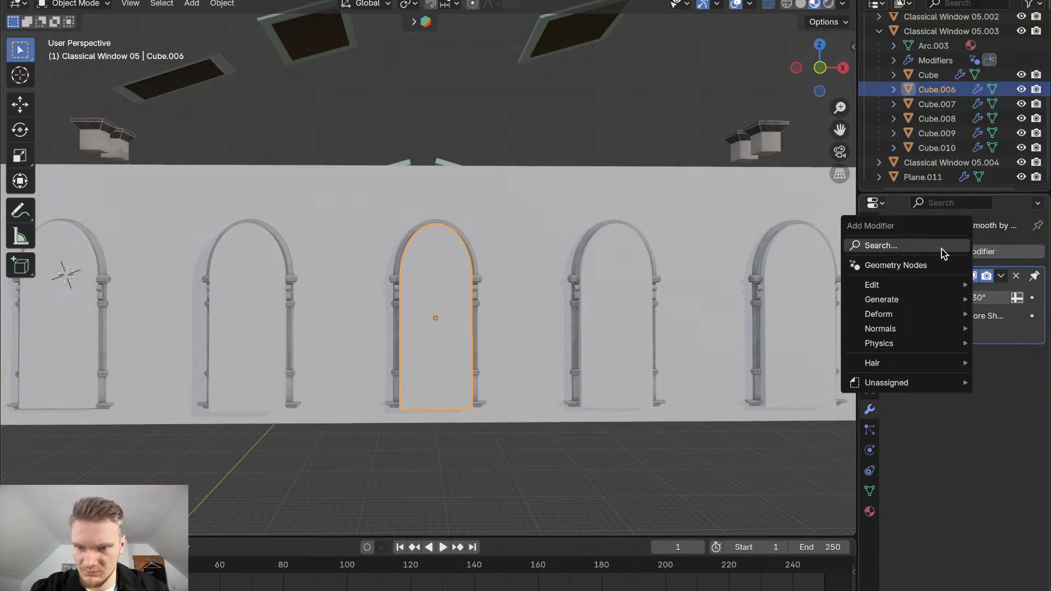
click(942, 249)
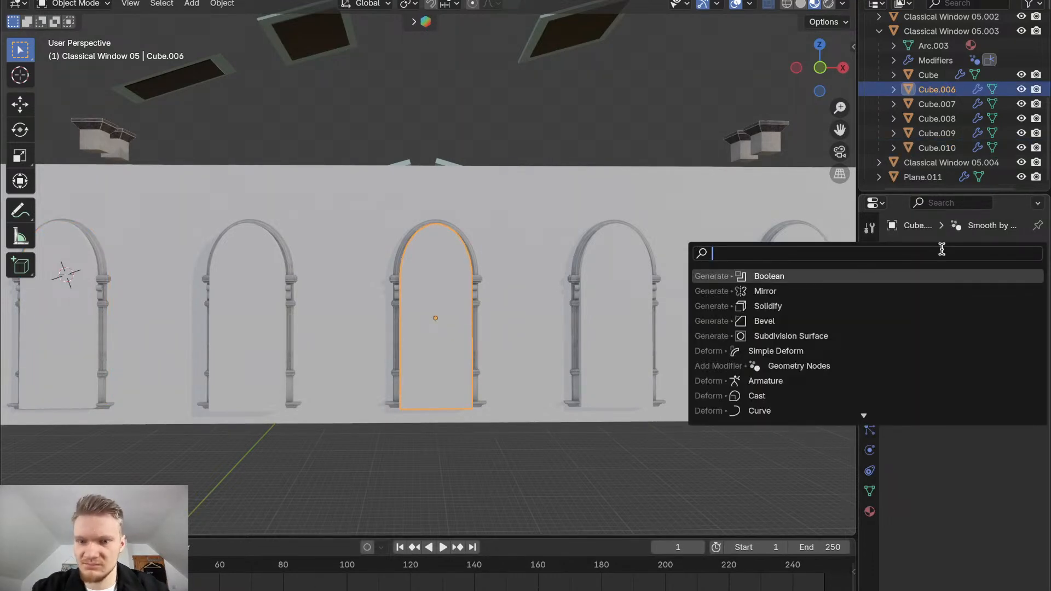
click(894, 281)
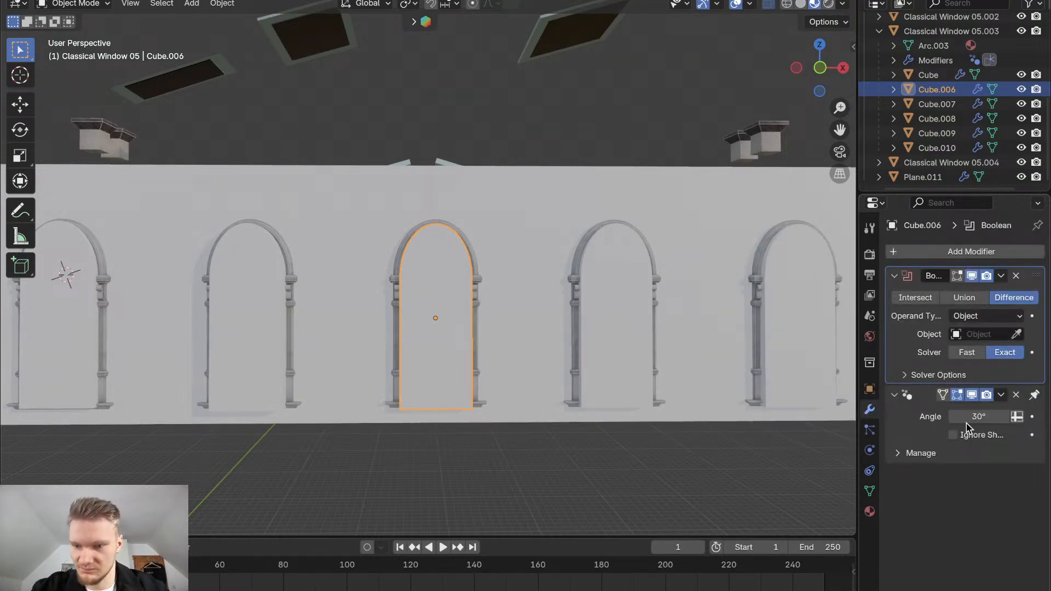
click(1017, 335)
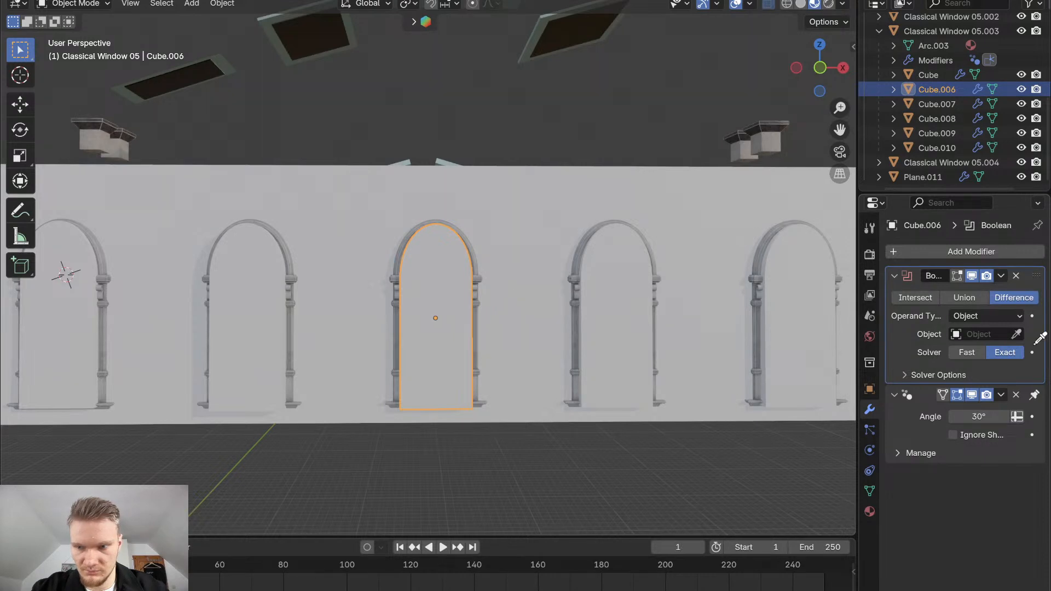
click(1017, 275)
Examine the wall's Boolean modifier and compare its cutter object with the second and third windows' arched cutters
click(523, 304)
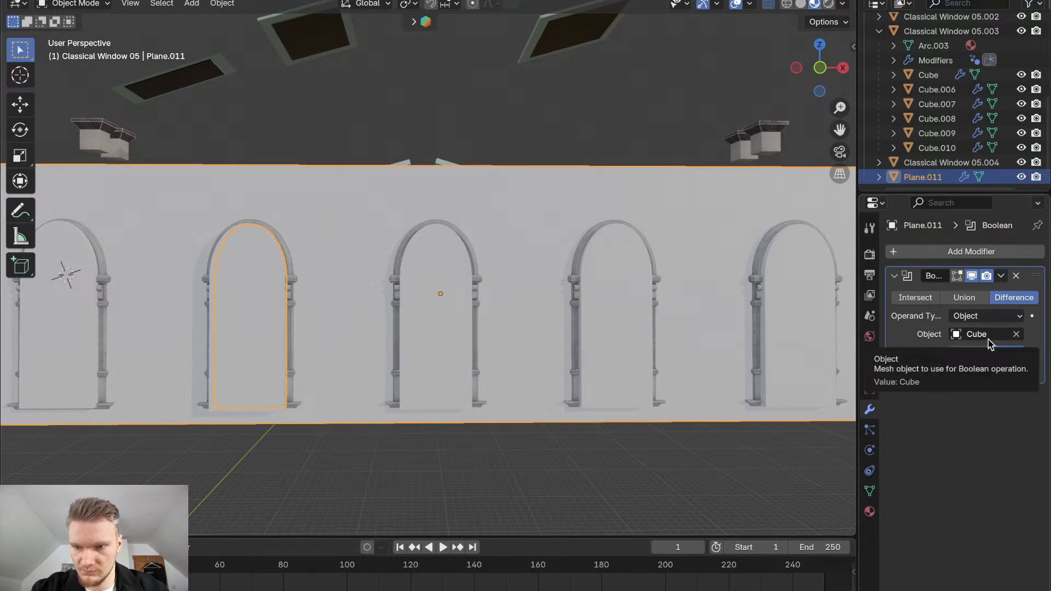
click(446, 327)
key(ctrl+z)
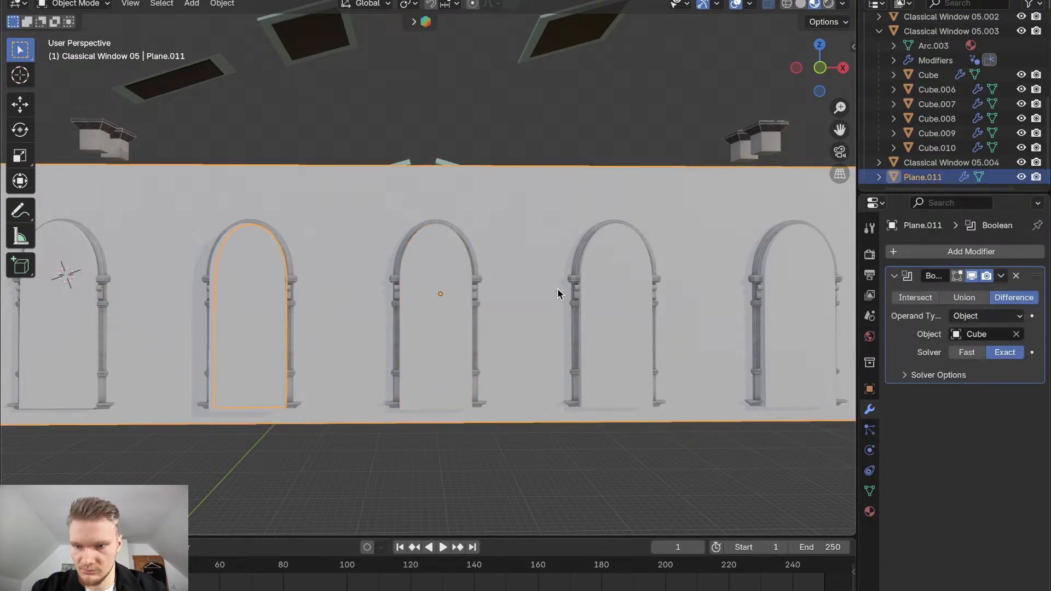
ctrl+scroll(912, 149, right, 1)
ctrl+scroll(911, 149, left, 4)
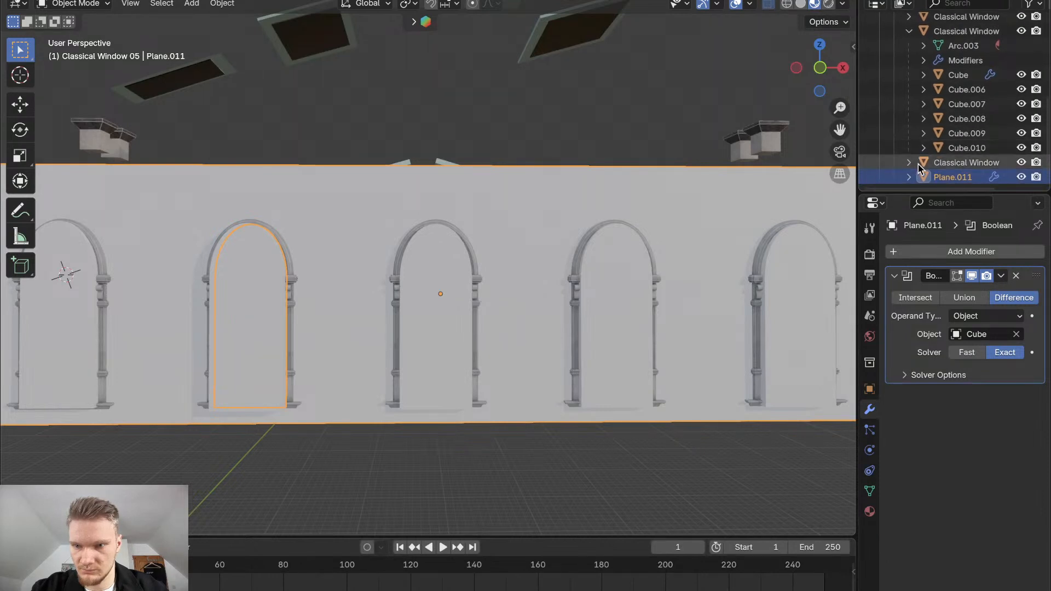
click(452, 272)
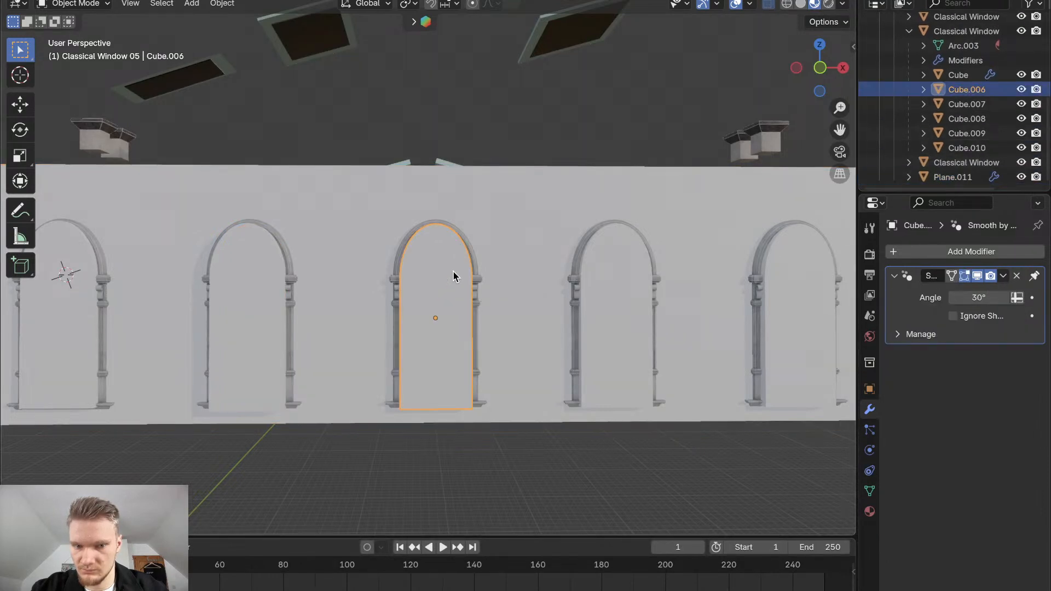
click(441, 200)
click(453, 329)
click(252, 287)
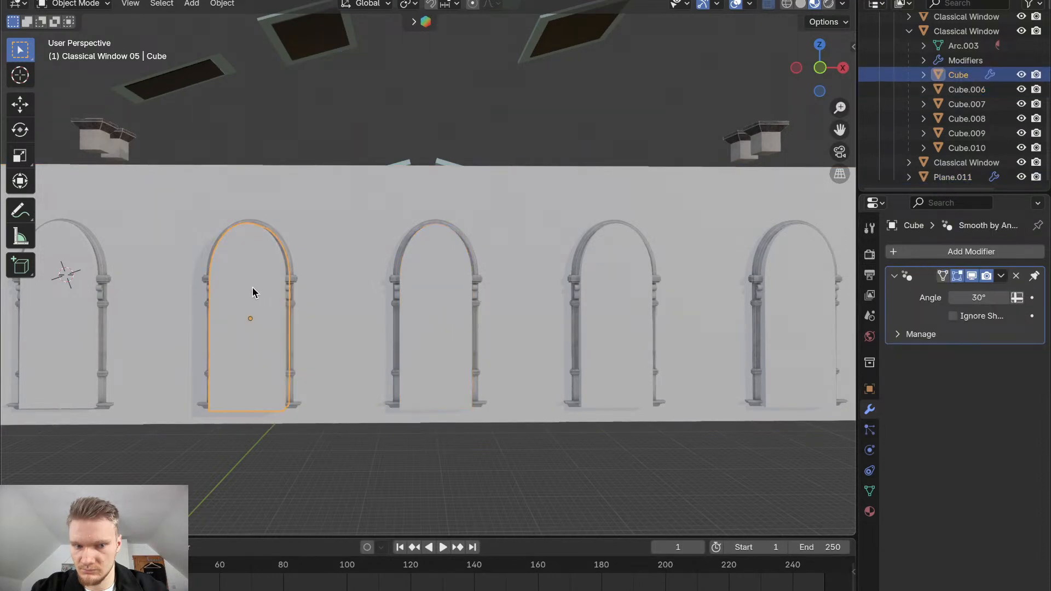
shift+click(415, 186)
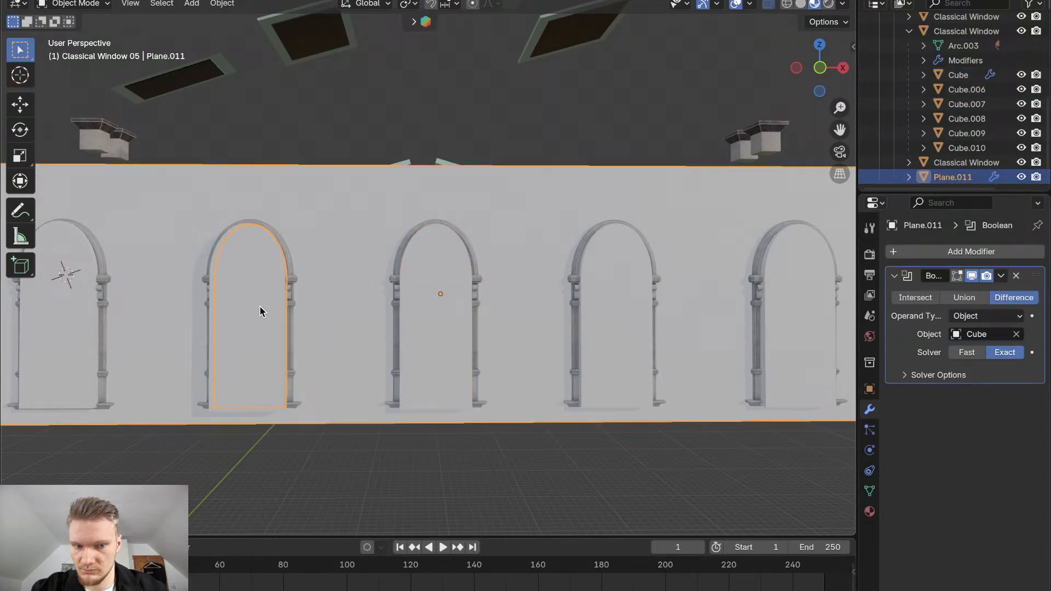
Hide the second window's arched cutter in the viewport to expose its opening
scroll(259, 305, down, 2)
click(366, 298)
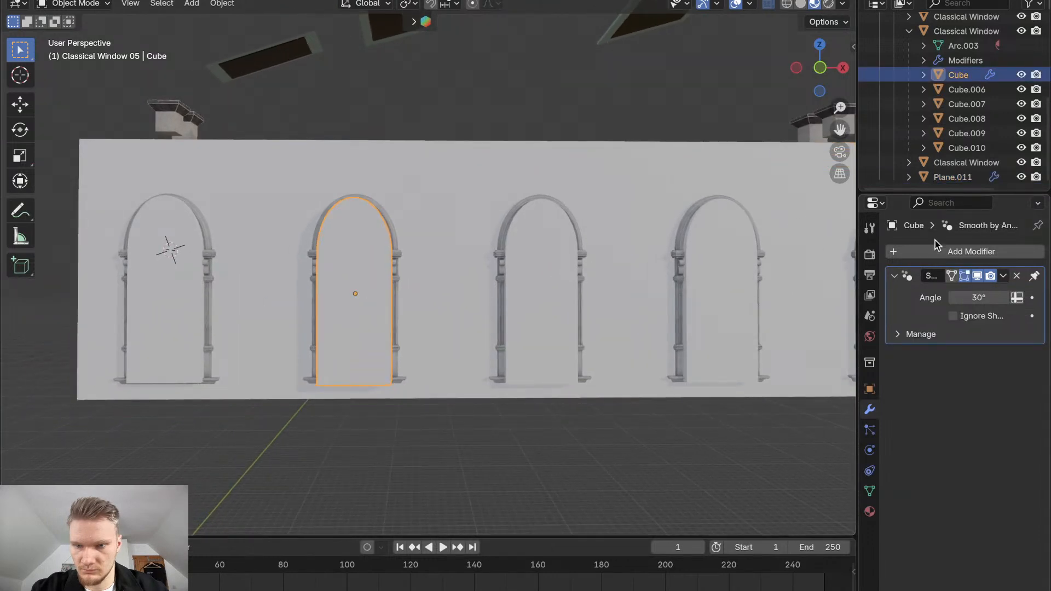
click(1022, 75)
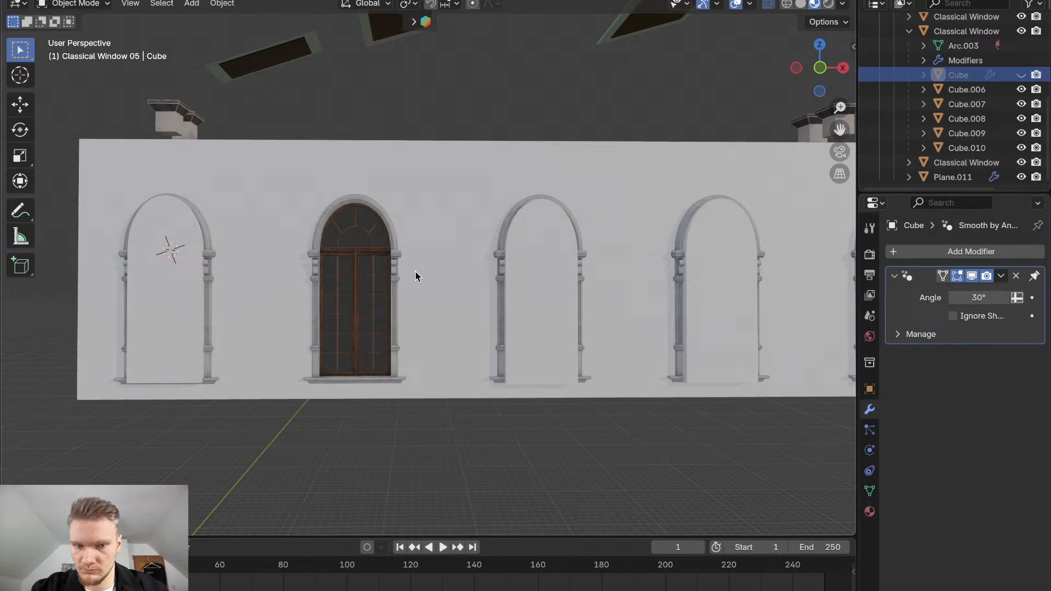
Parent the wall to the third window's arched cutter using Object (Keep Transform)
click(540, 259)
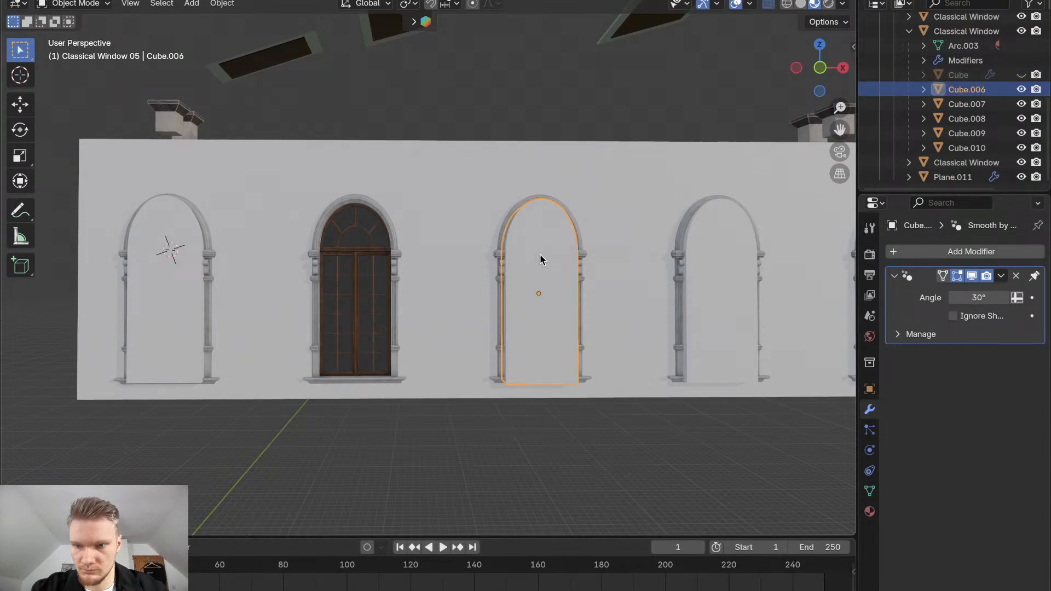
click(645, 153)
shift+click(540, 262)
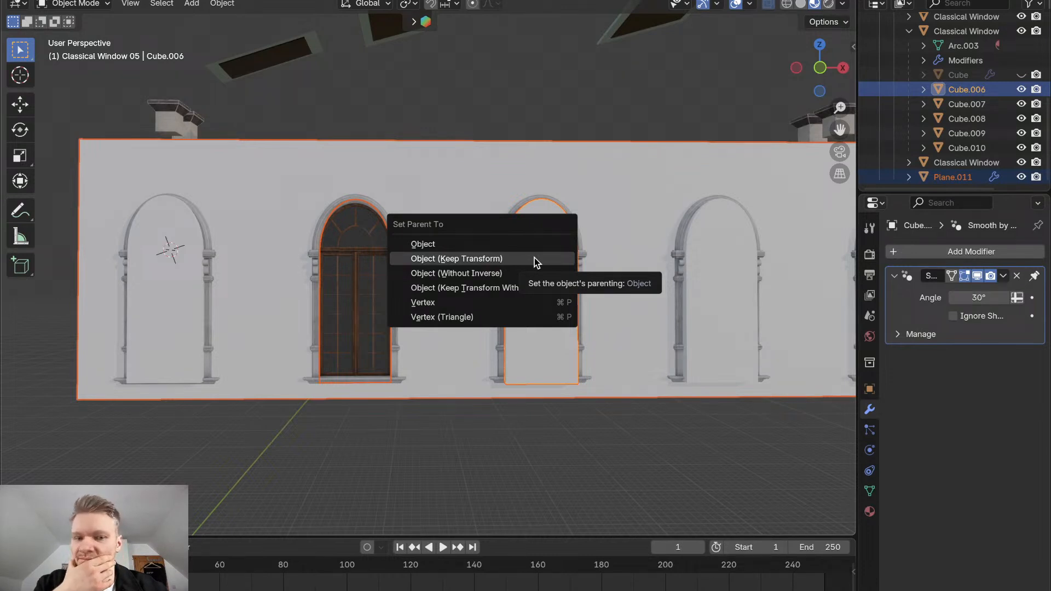
click(457, 261)
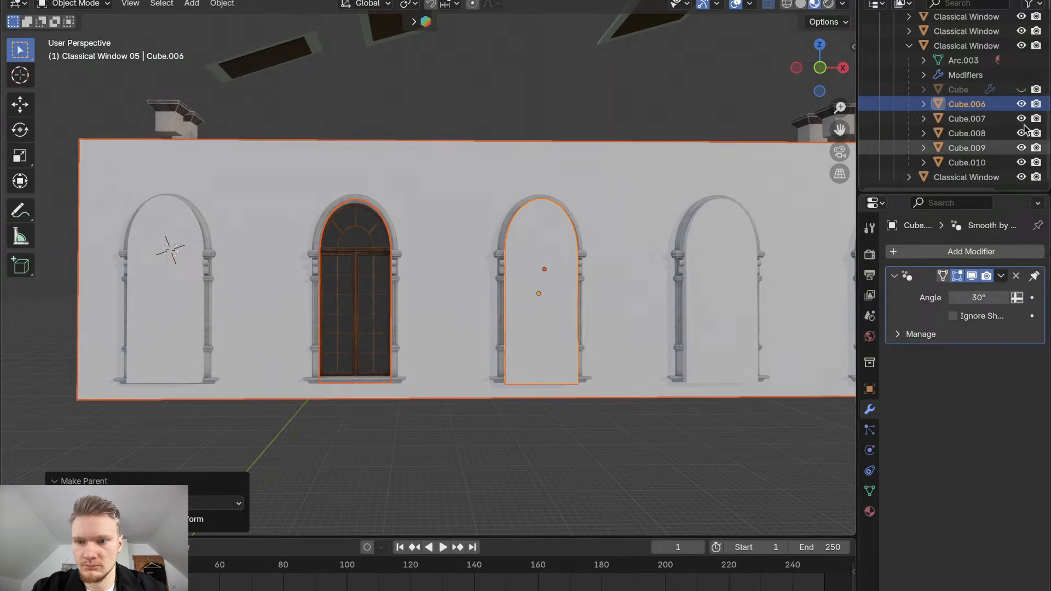
Toggle the third window's arched cutter on and off to check whether the wall is cut behind it
click(1021, 105)
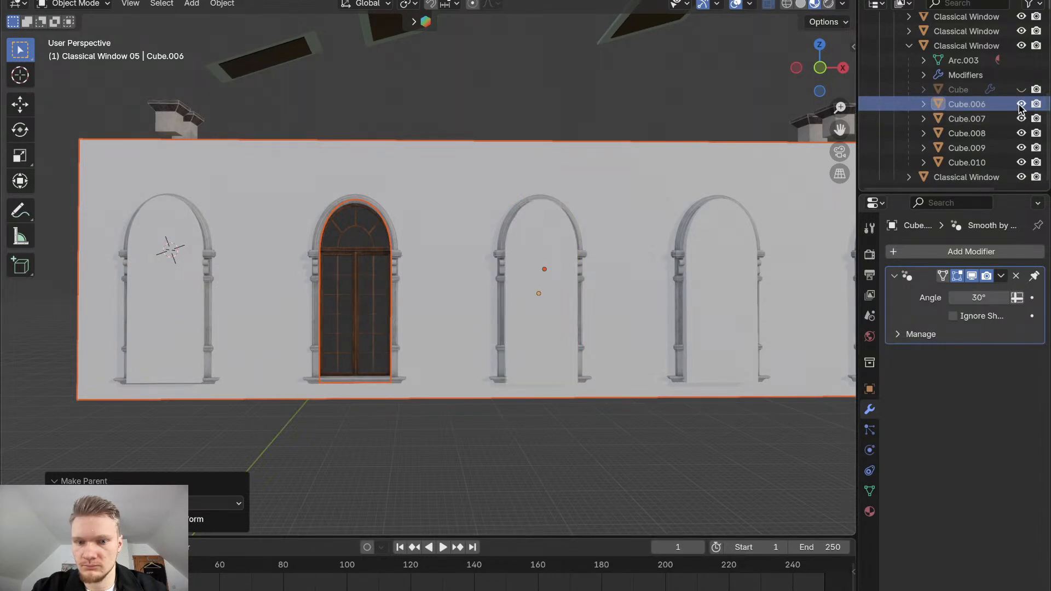
click(1020, 105)
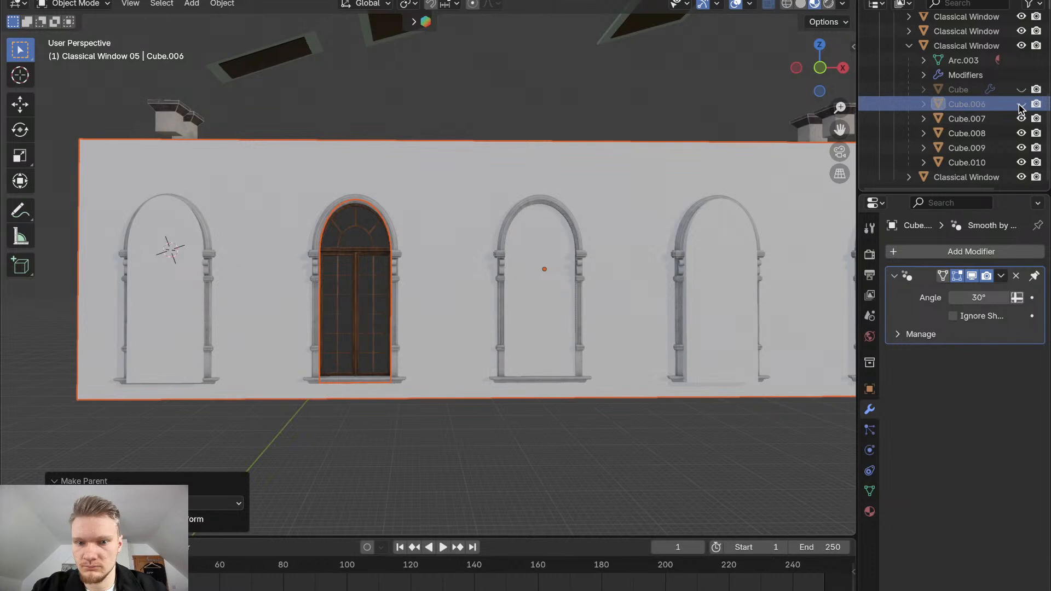
click(1021, 106)
click(1021, 105)
click(1021, 106)
click(1020, 105)
click(1020, 106)
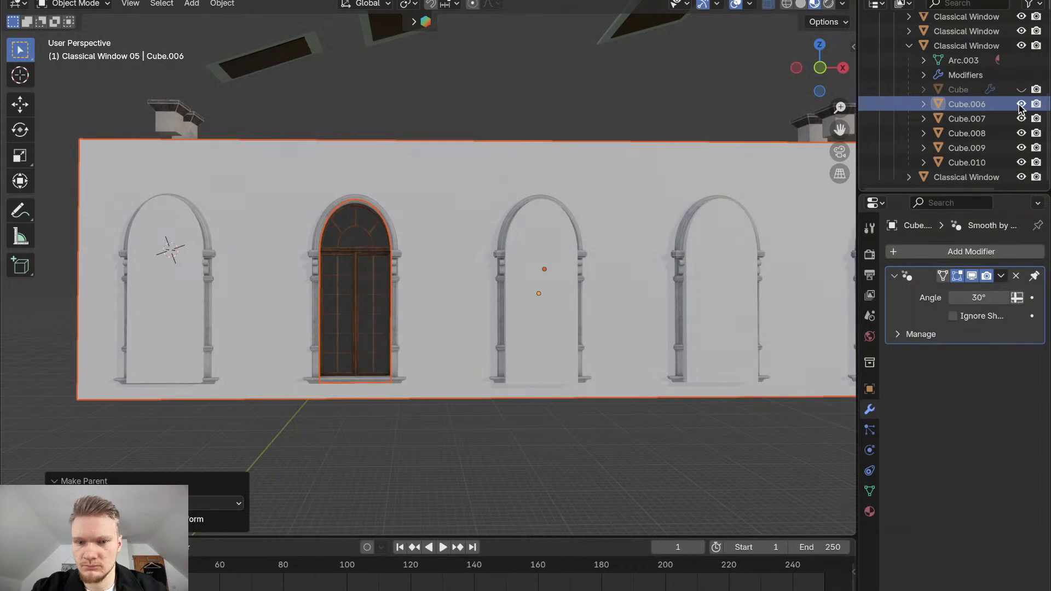
click(1021, 106)
click(1021, 105)
click(614, 184)
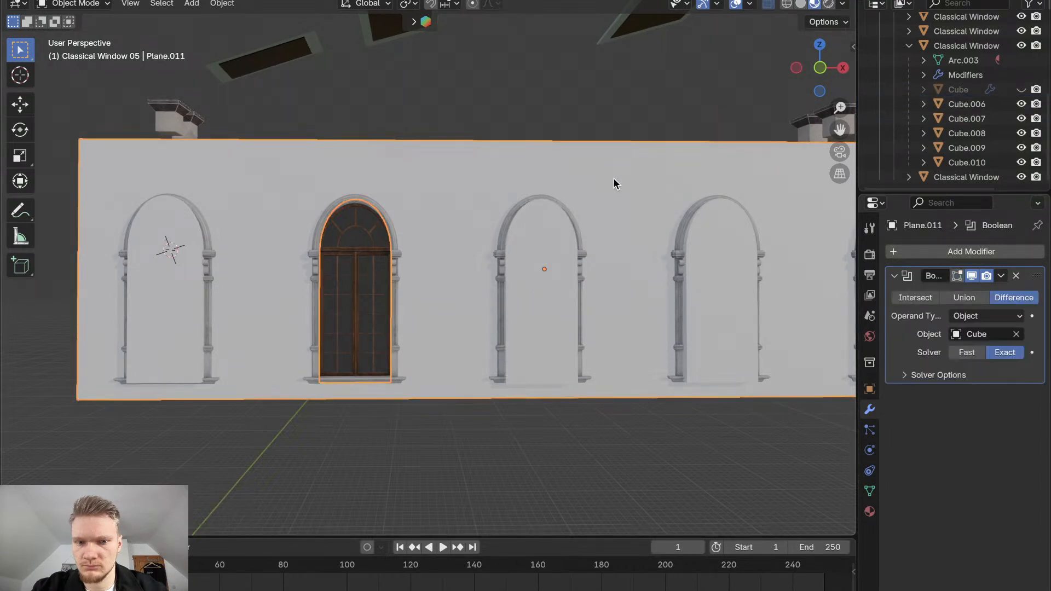
click(552, 241)
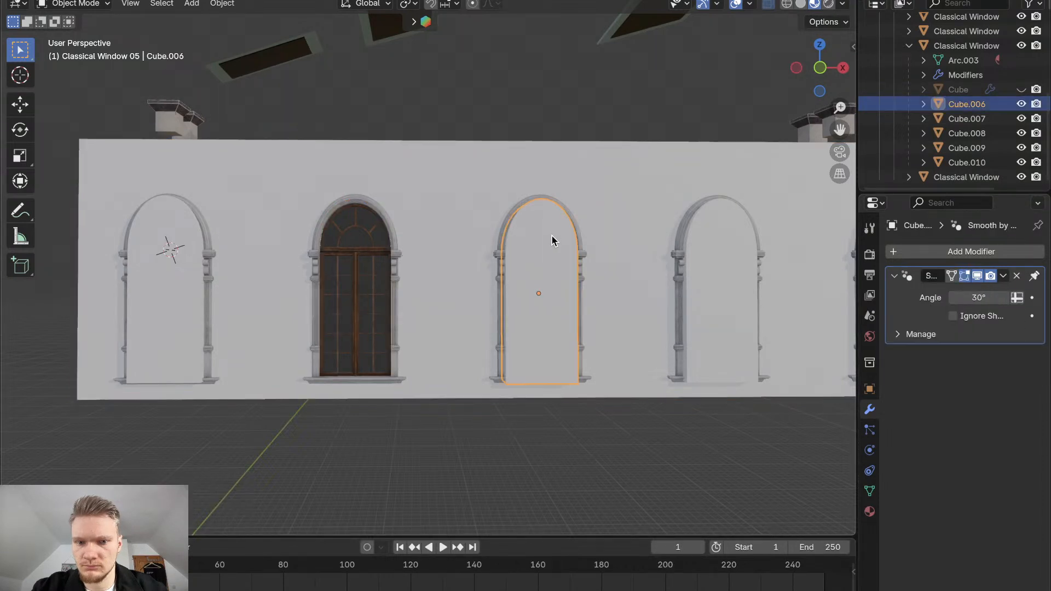
click(1022, 105)
click(1021, 105)
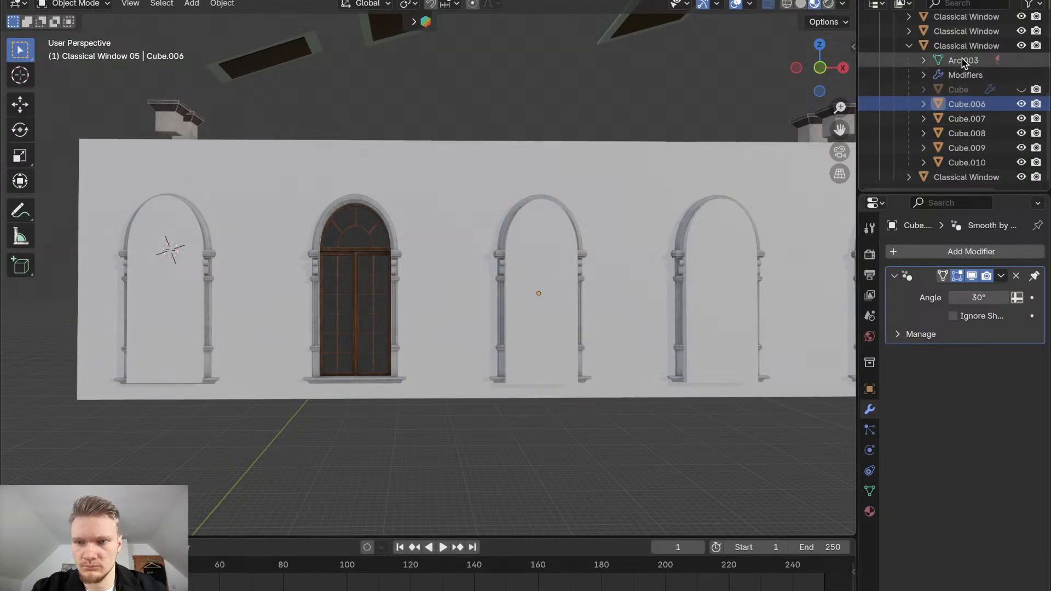
Inspect how the arched cutters and window frames are nested in the Classical Window 05 object hierarchy
scroll(963, 66, up, 1)
scroll(962, 61, down, 1)
click(958, 177)
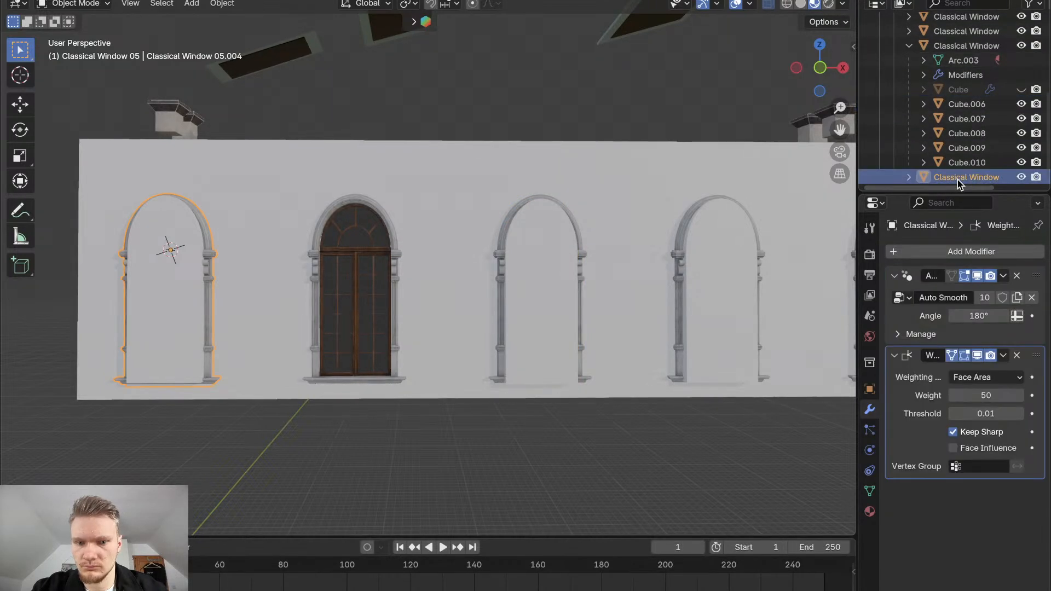
click(967, 105)
scroll(966, 106, up, 6)
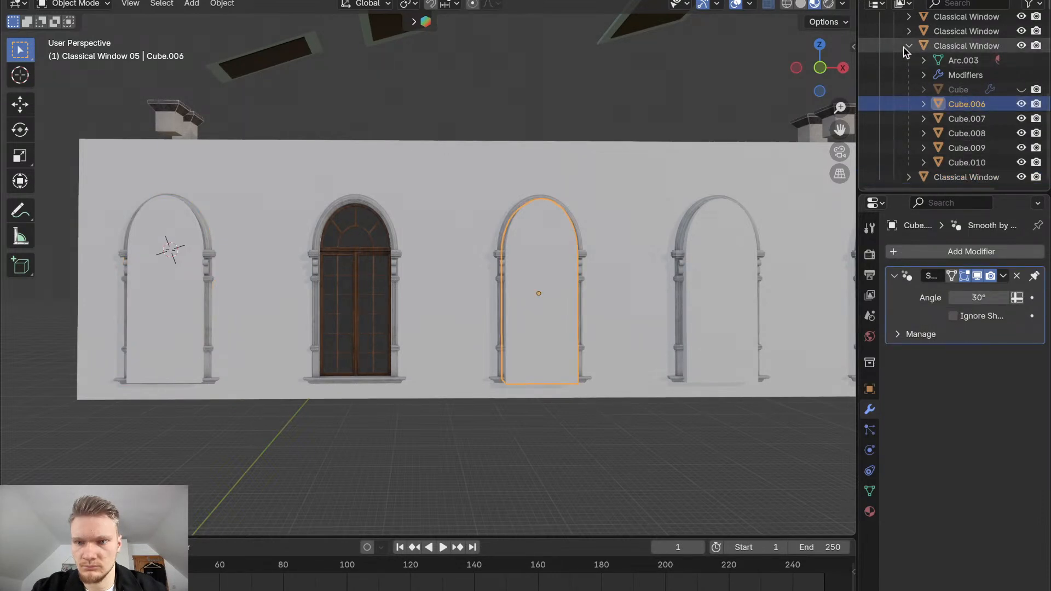
click(909, 163)
scroll(966, 129, down, 5)
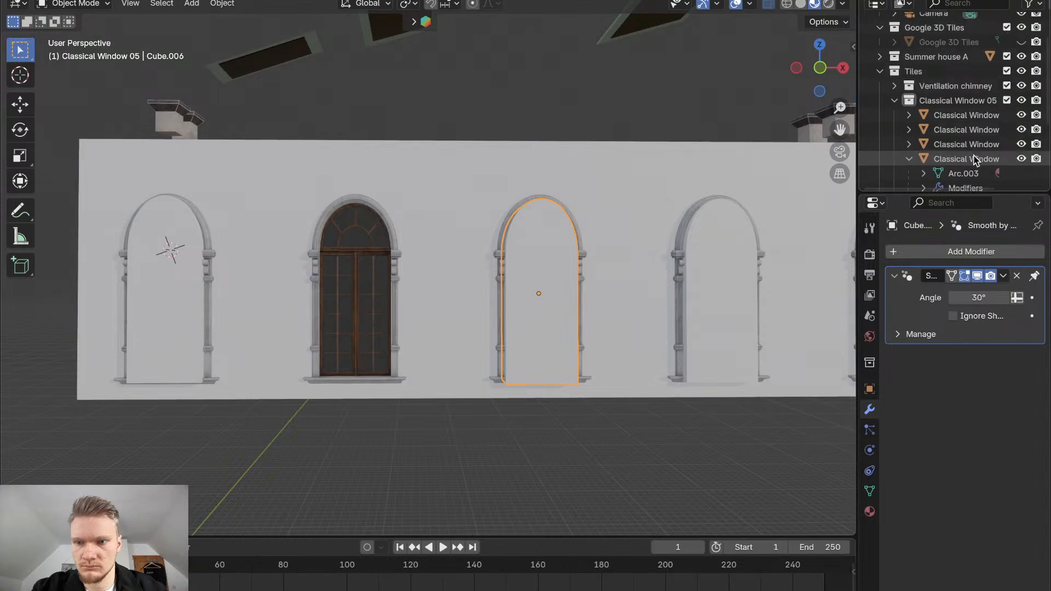
click(946, 179)
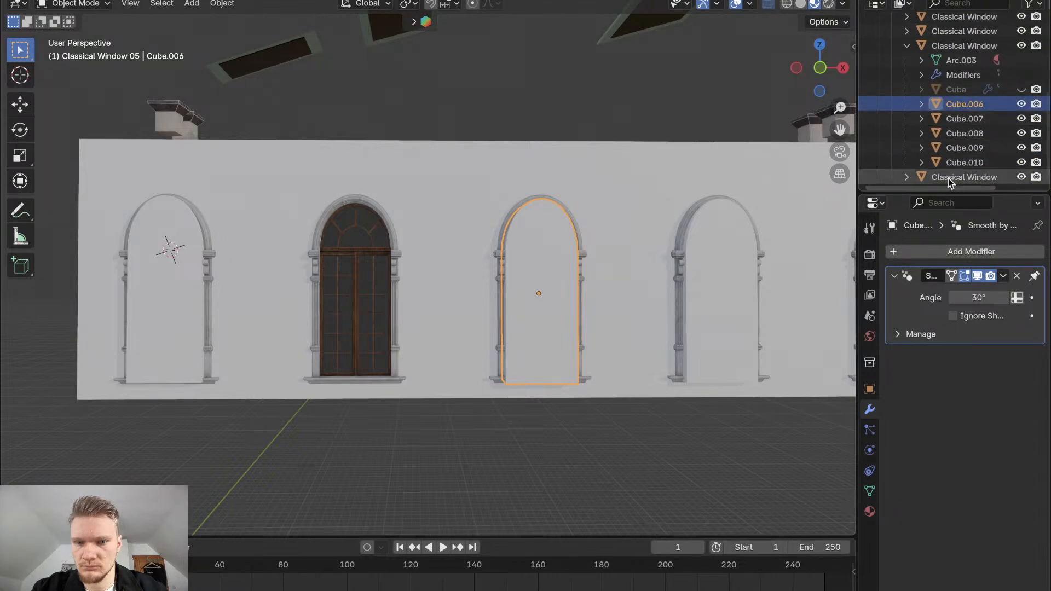
click(957, 120)
click(959, 134)
click(962, 148)
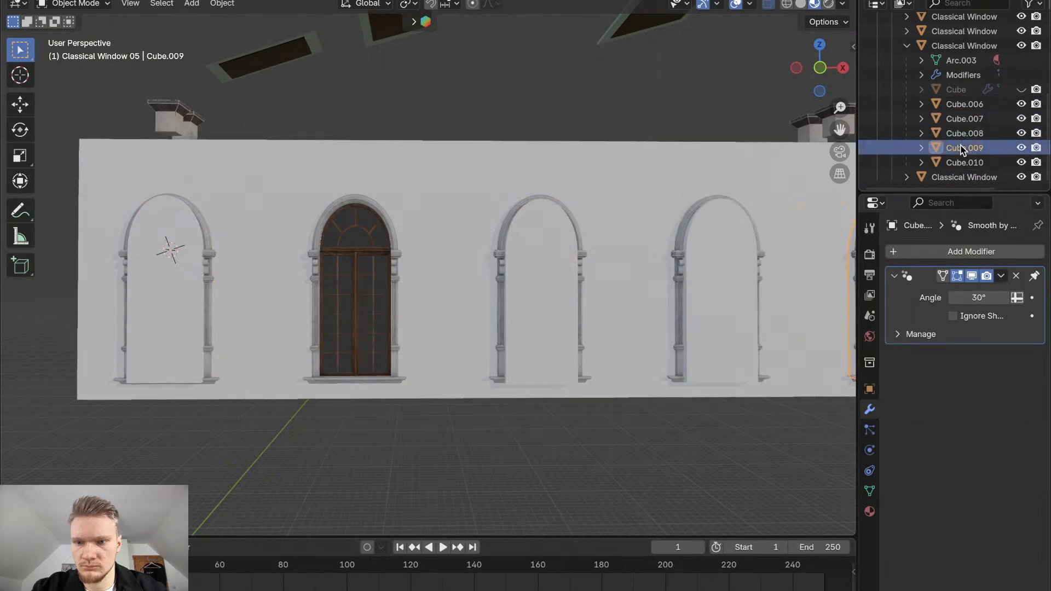
click(964, 161)
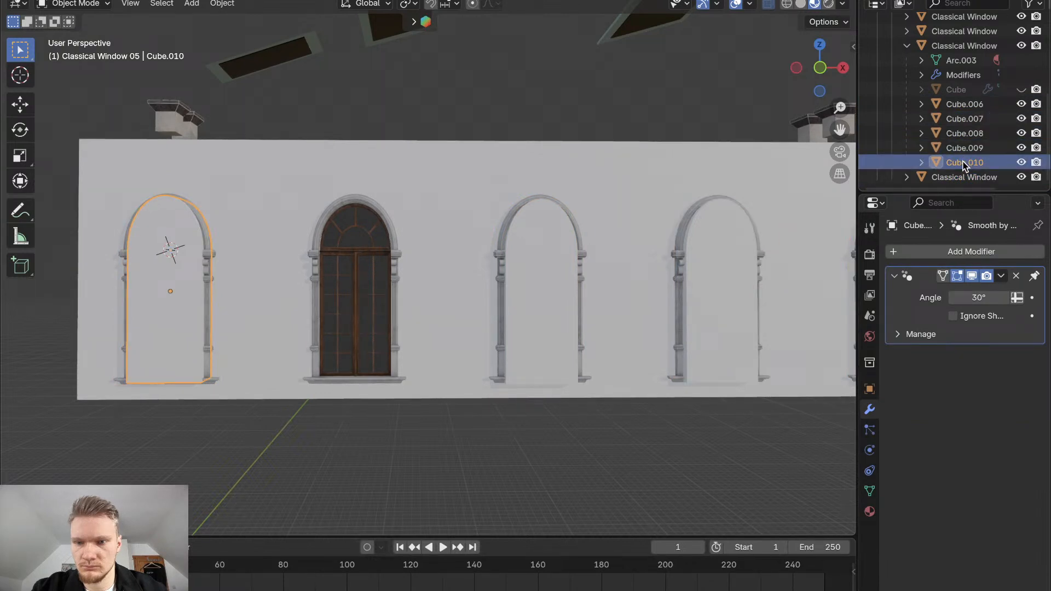
drag(963, 162, 961, 175)
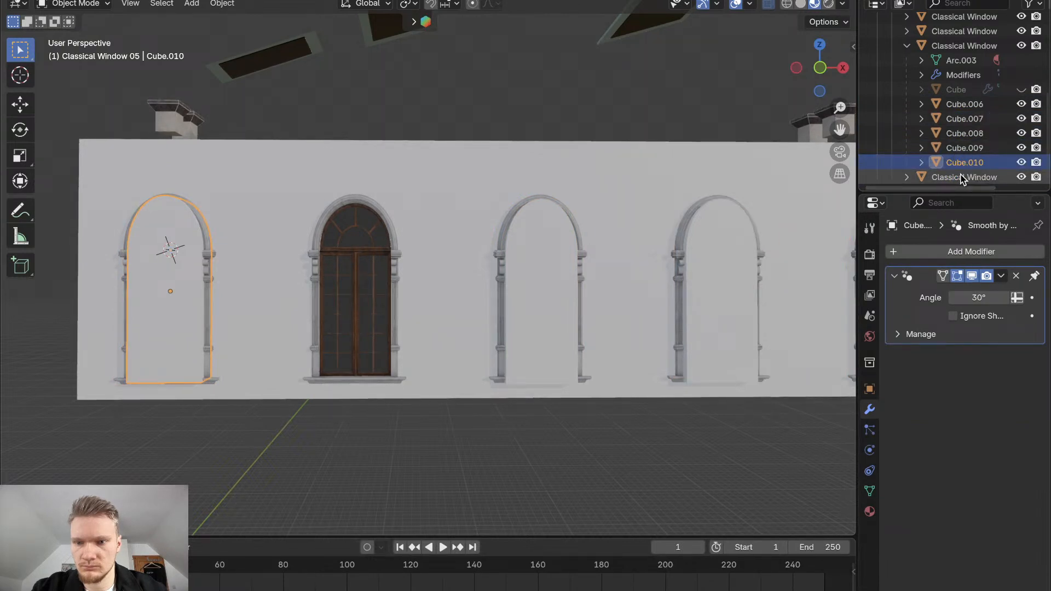
Parent the first window's arched cutter, Cube.010, to its own window frame, Classical Window 05.004, in the object hierarchy
middle_drag(962, 174, 960, 172)
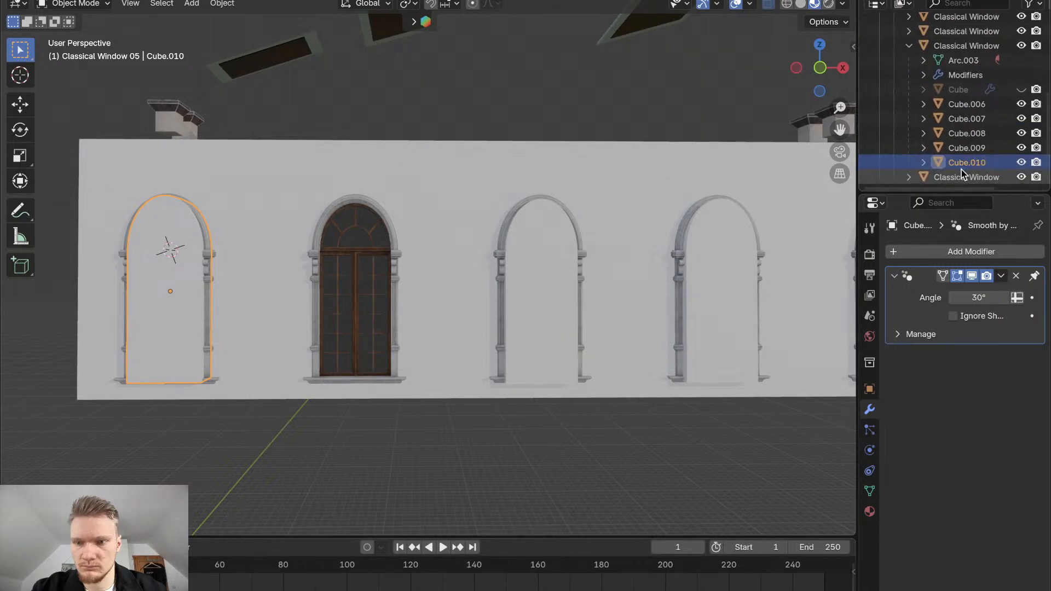
drag(963, 163, 918, 179)
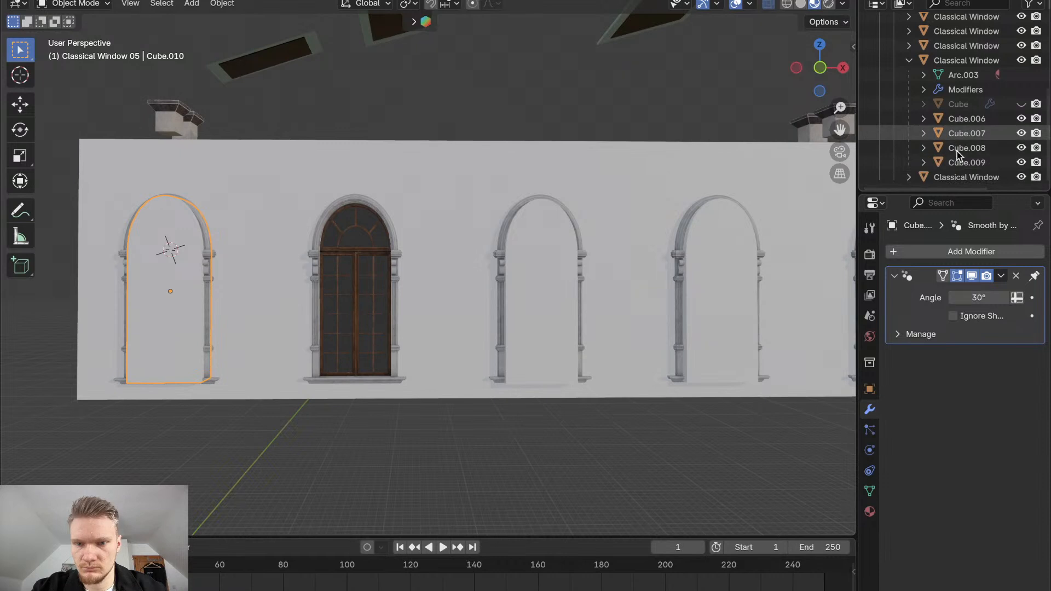
click(942, 178)
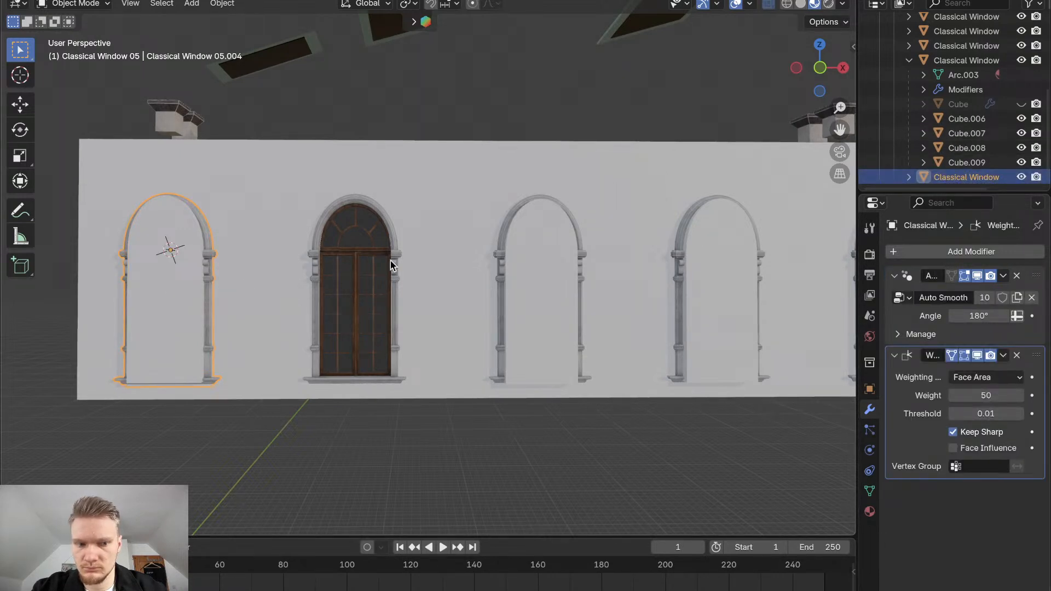
Inspect the wall's modifier and the objects nested under Classical Window 05.004, toggling Cube.010's visibility off and on
click(267, 210)
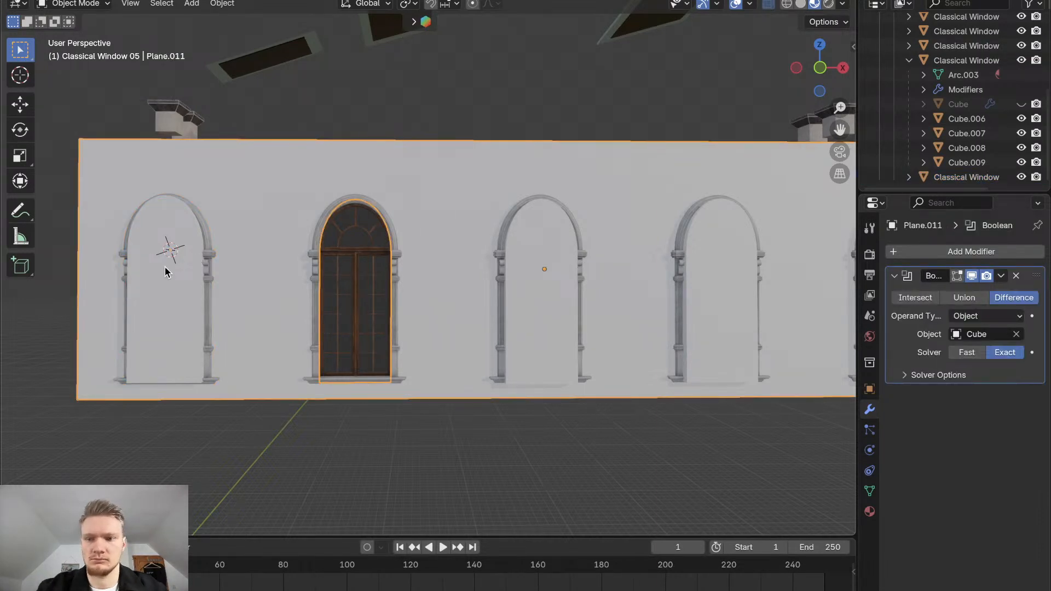
click(204, 257)
ctrl+scroll(953, 153, right, 1)
click(955, 162)
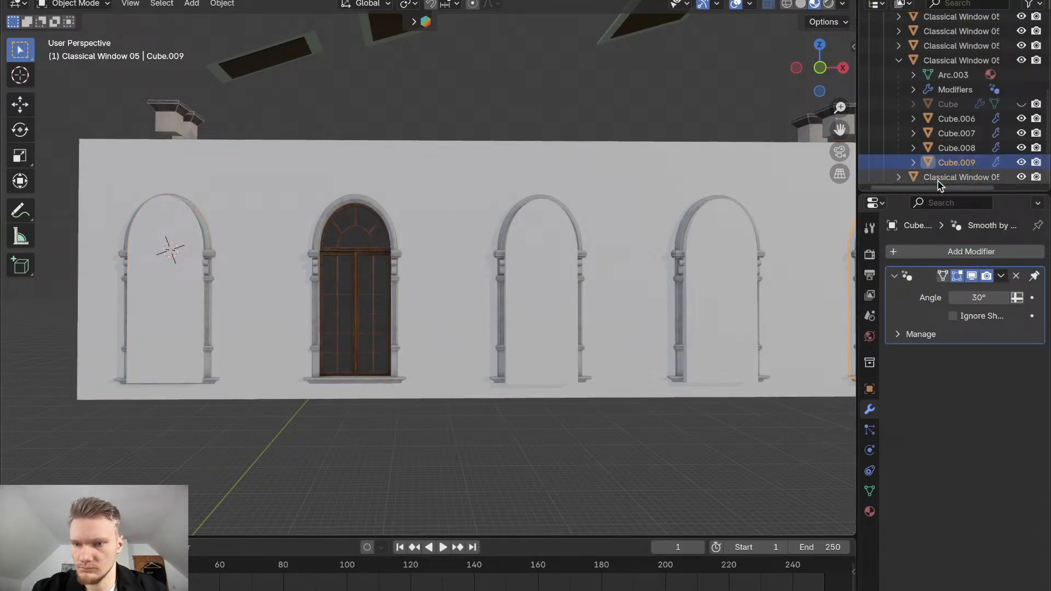
click(898, 177)
scroll(920, 164, down, 2)
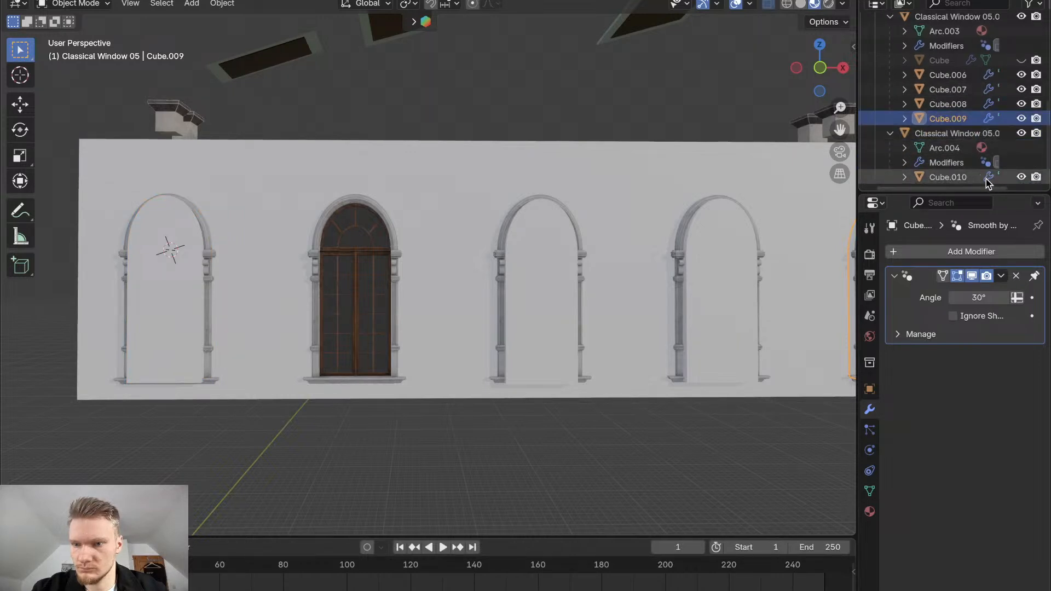
ctrl+scroll(950, 181, right, 1)
click(1022, 177)
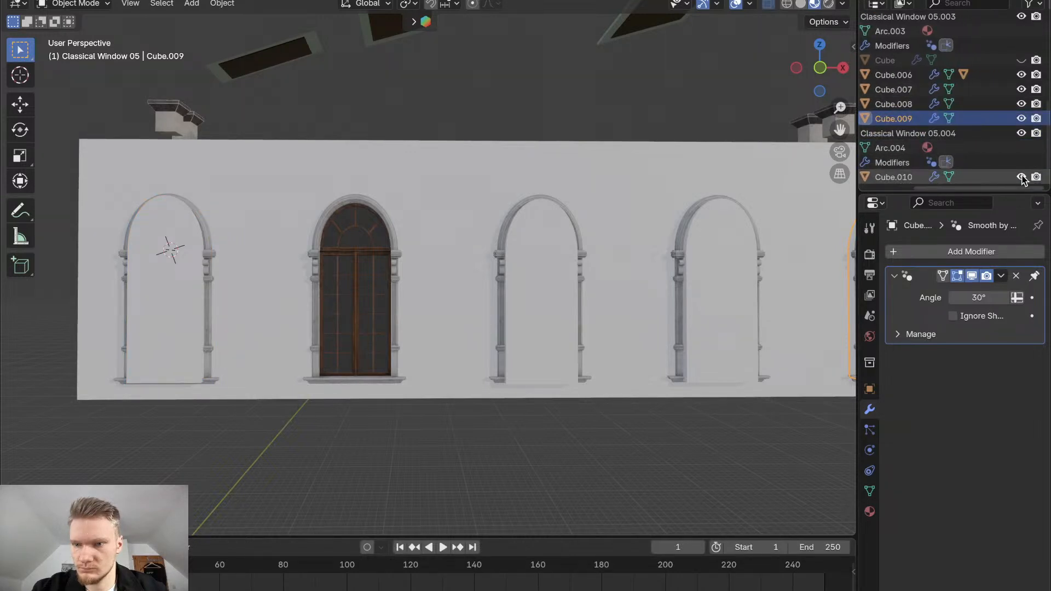
click(1021, 177)
ctrl+scroll(968, 178, left, 2)
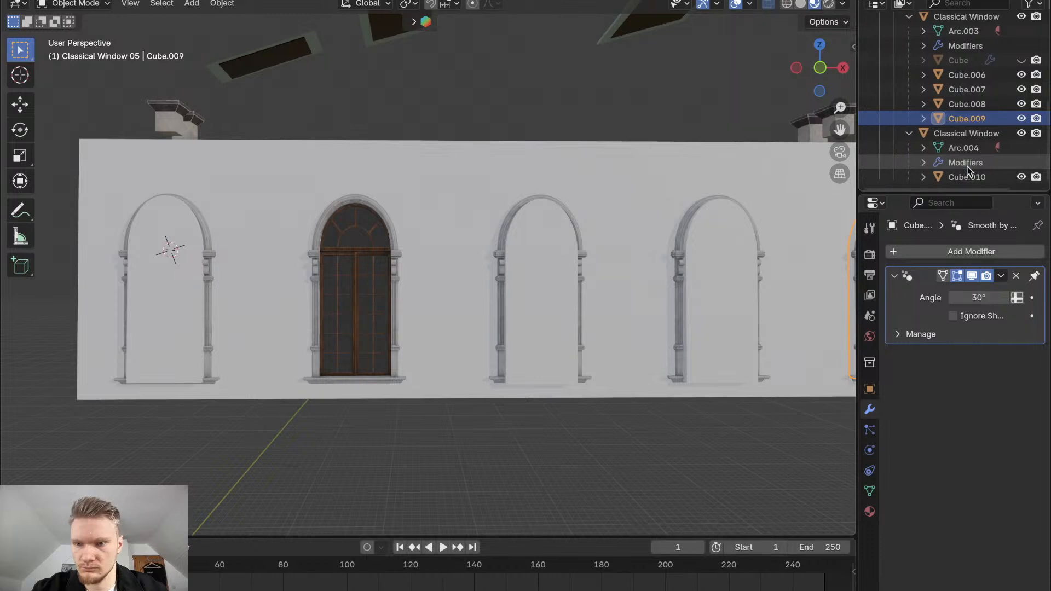
Cut the first window's opening with a second Boolean Difference modifier on the wall using Cube.010, and hide that cutter
click(968, 177)
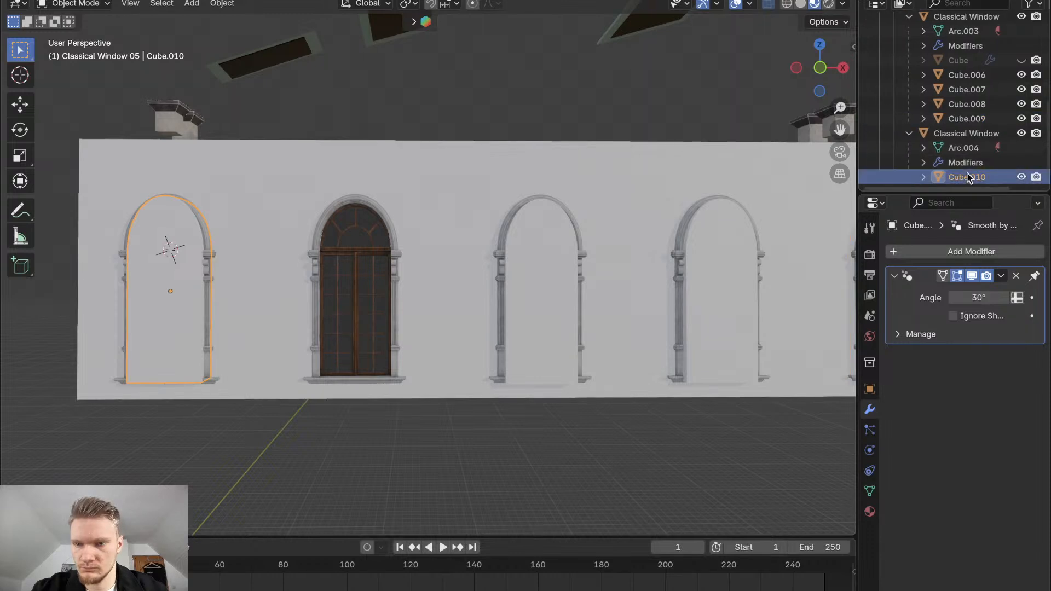
shift+click(286, 200)
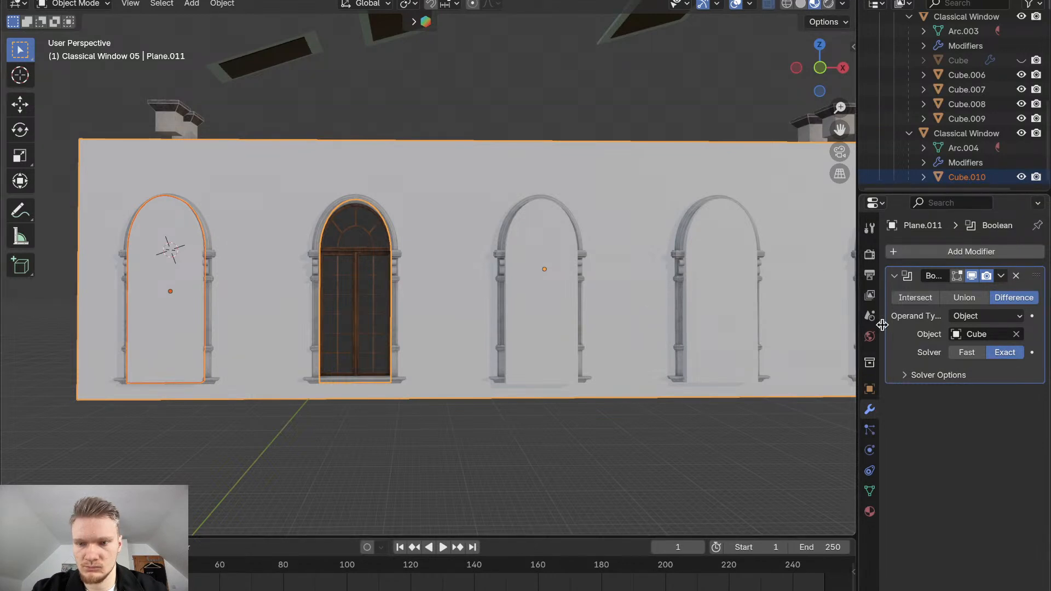
click(934, 251)
click(934, 247)
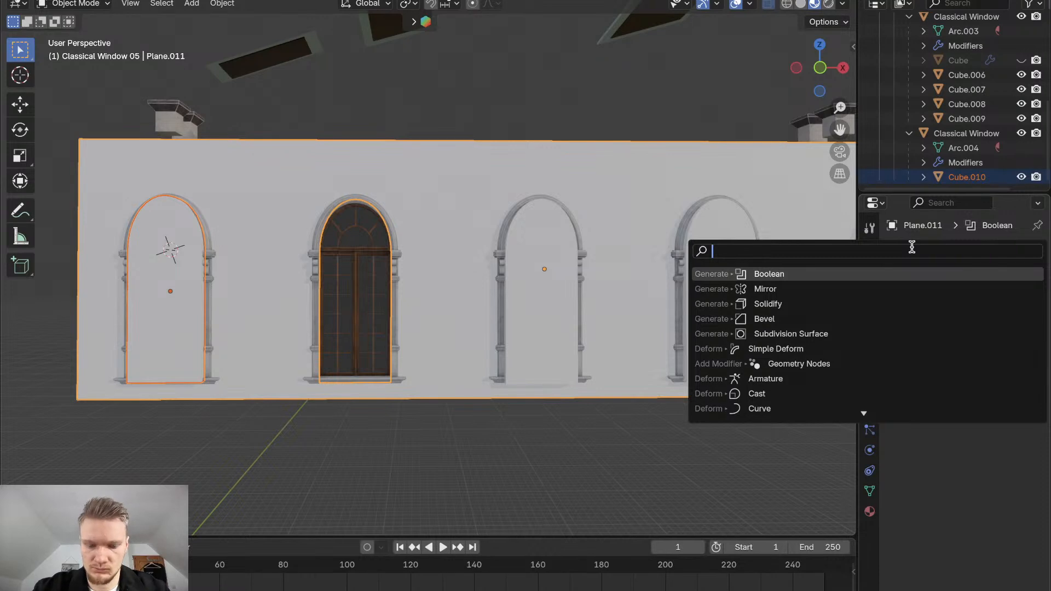
text(bool)
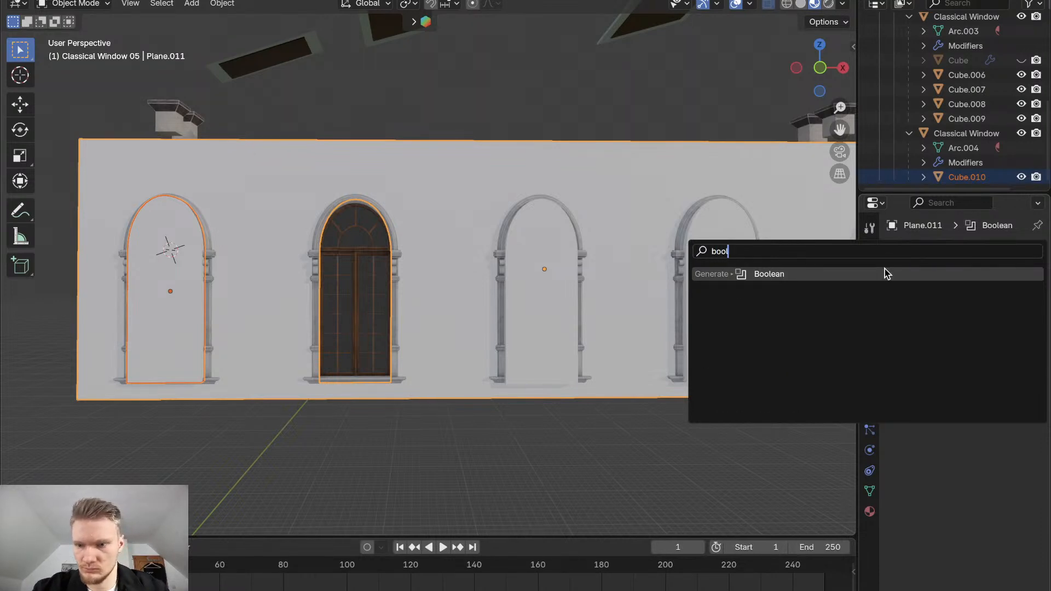
click(887, 273)
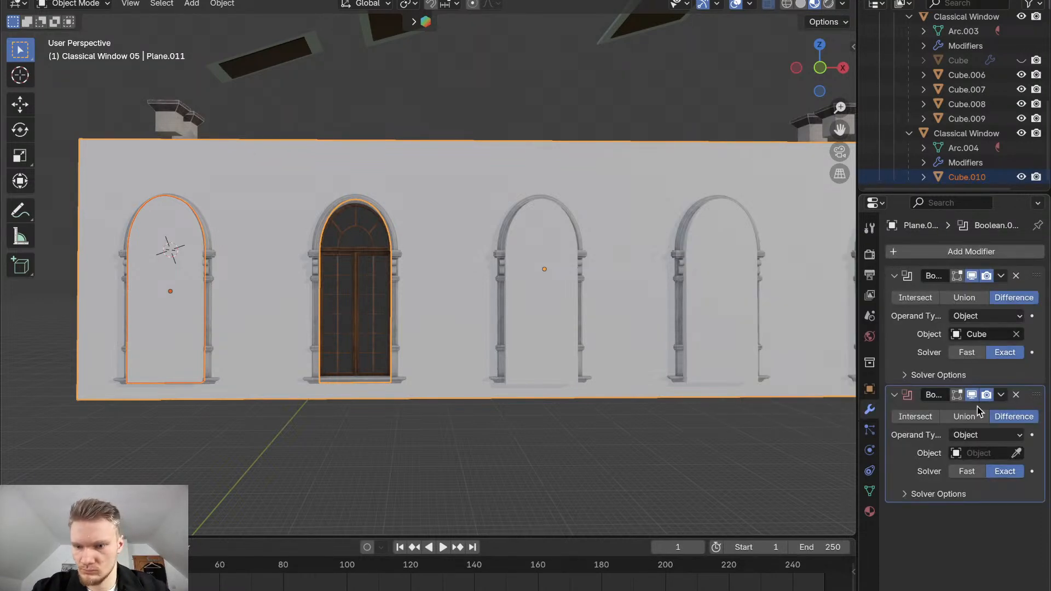
click(1016, 452)
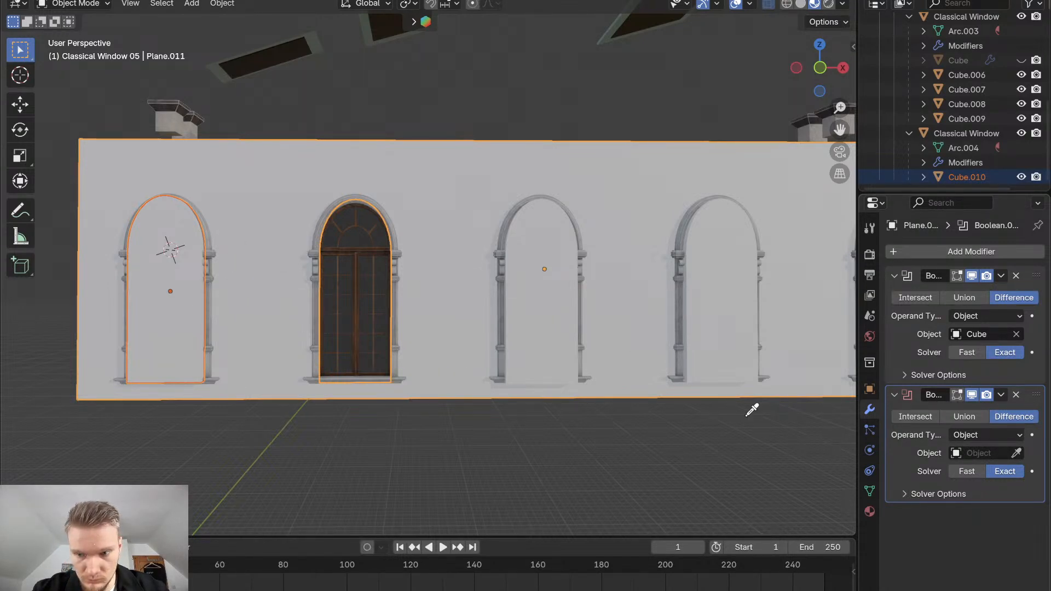
click(174, 267)
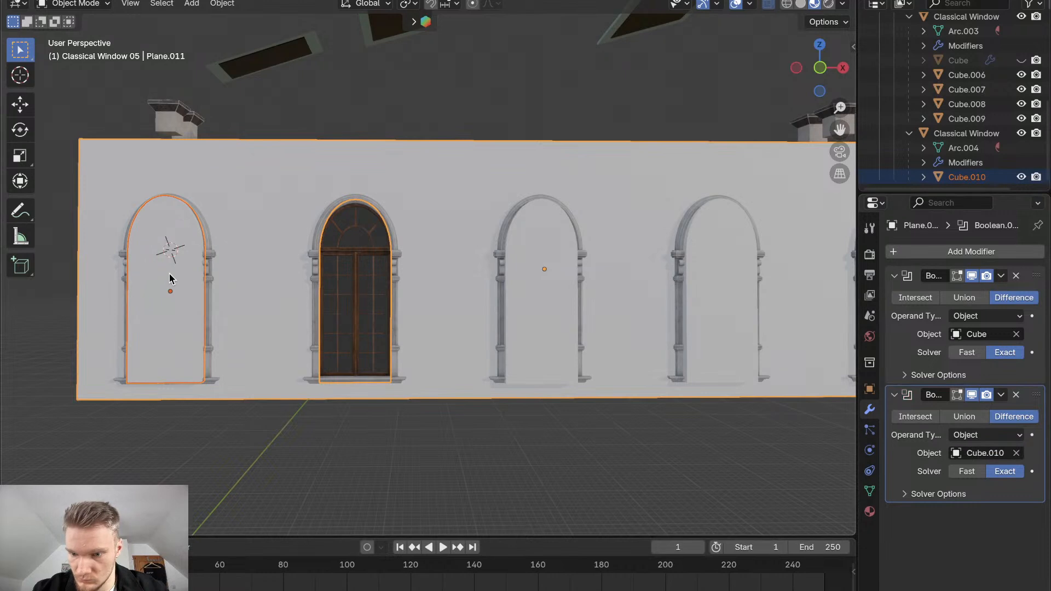
click(1021, 177)
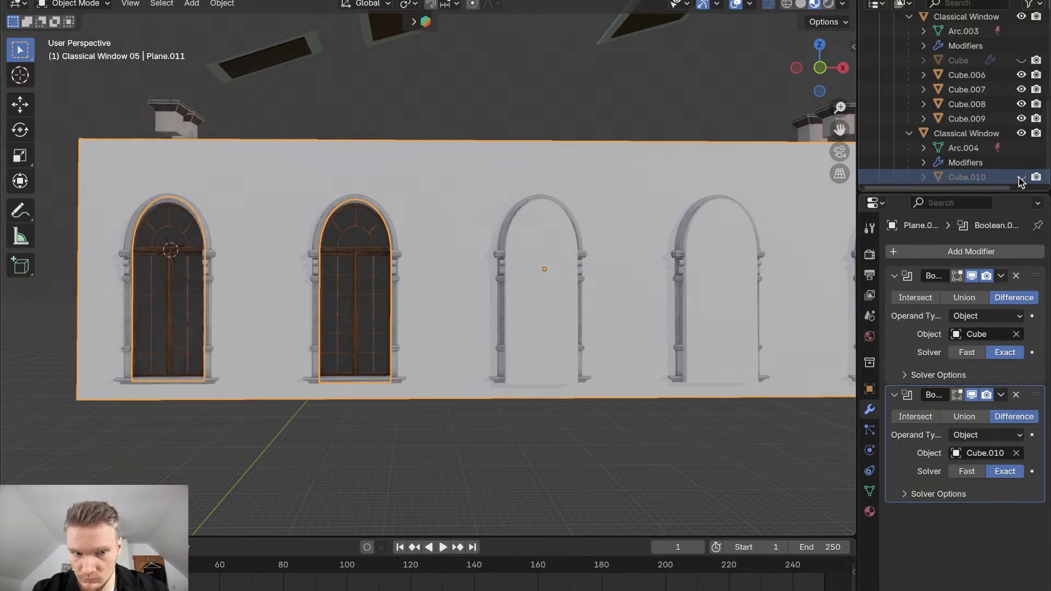
Add another Boolean Difference modifier to the wall with the third window's cutter, Cube.006, as its object, and hide the cutter
click(518, 258)
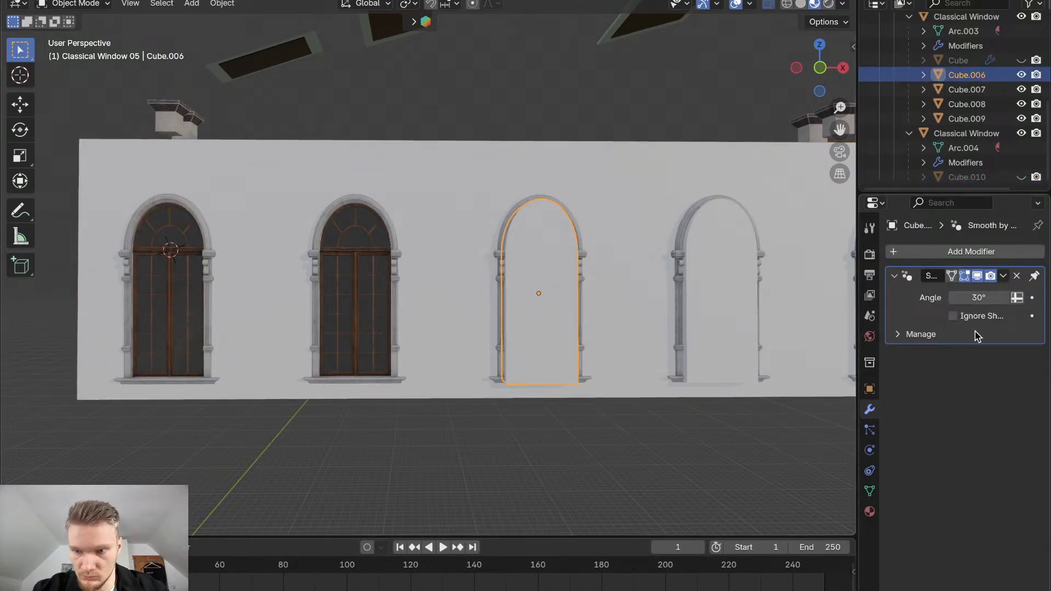
click(491, 198)
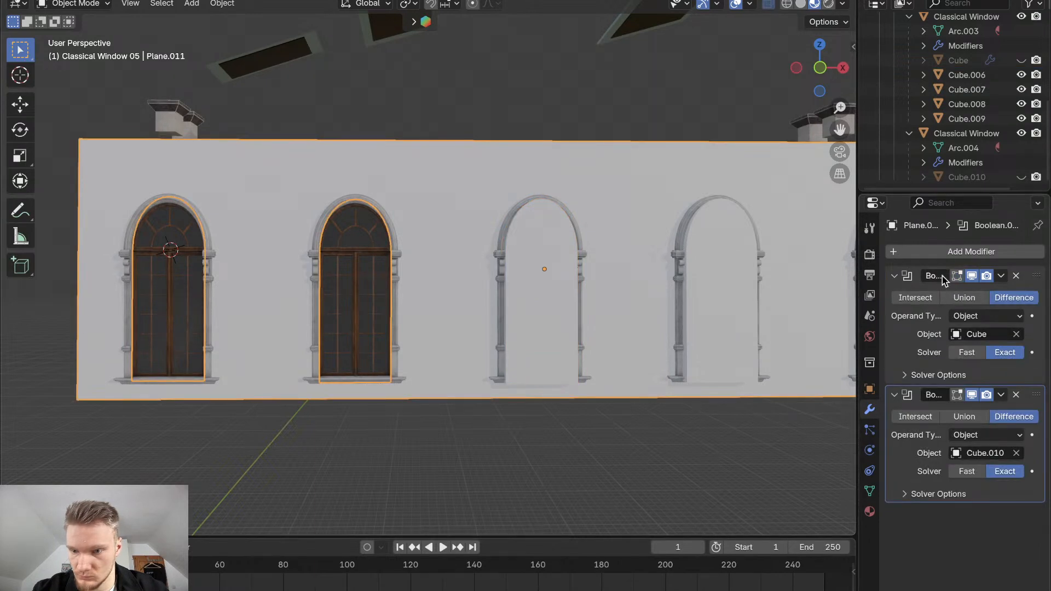
click(948, 251)
click(933, 252)
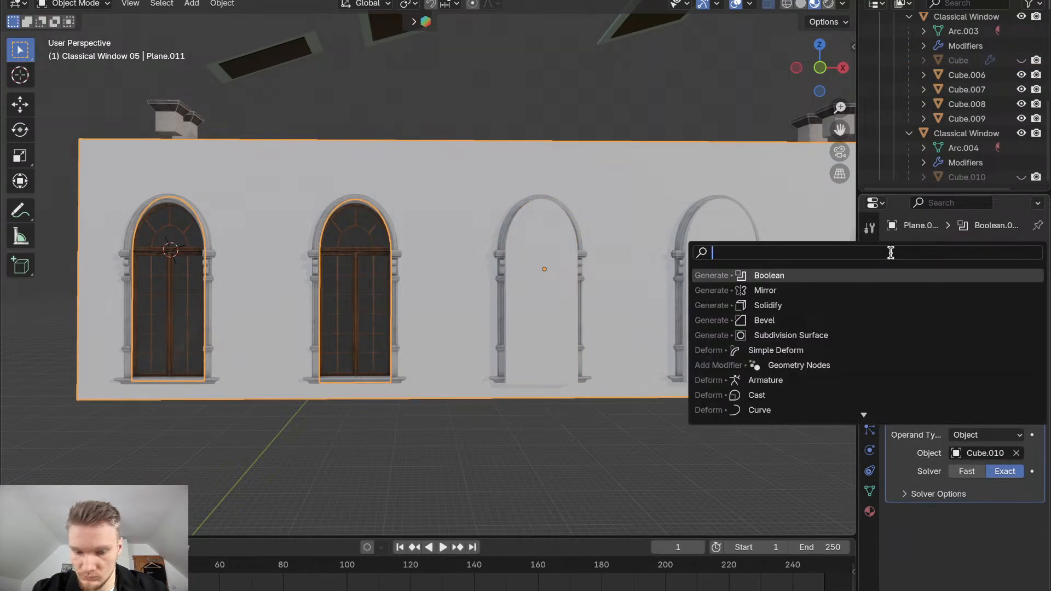
text(bool)
click(858, 273)
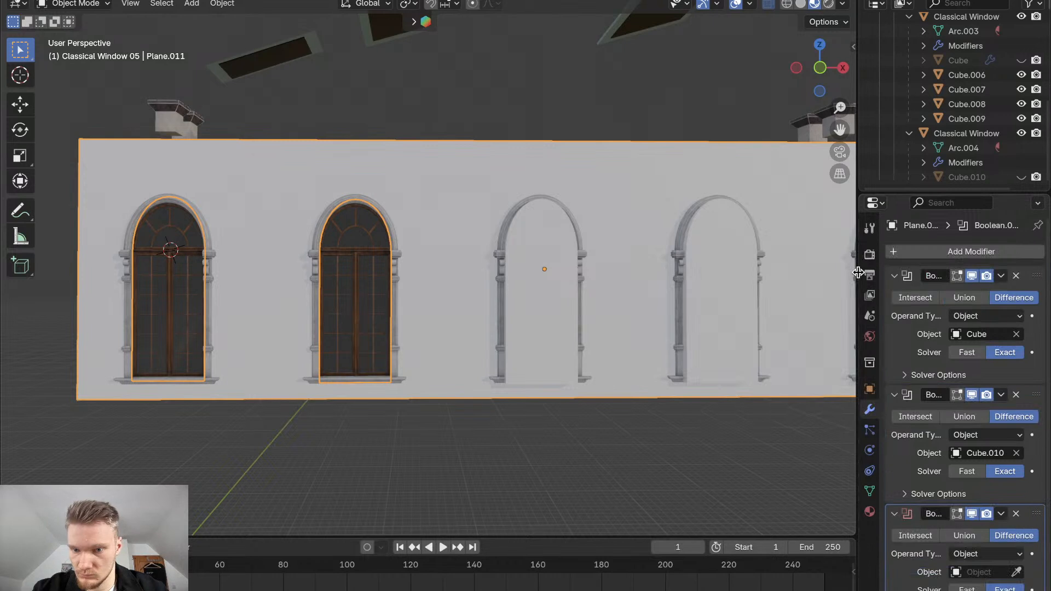
scroll(935, 493, down, 1)
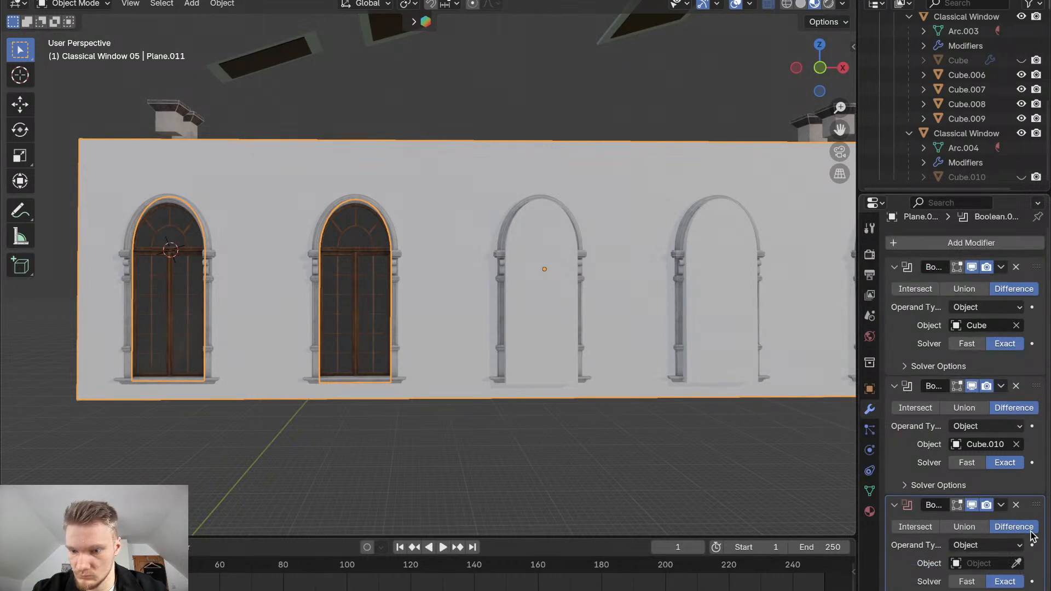
click(1017, 564)
click(542, 321)
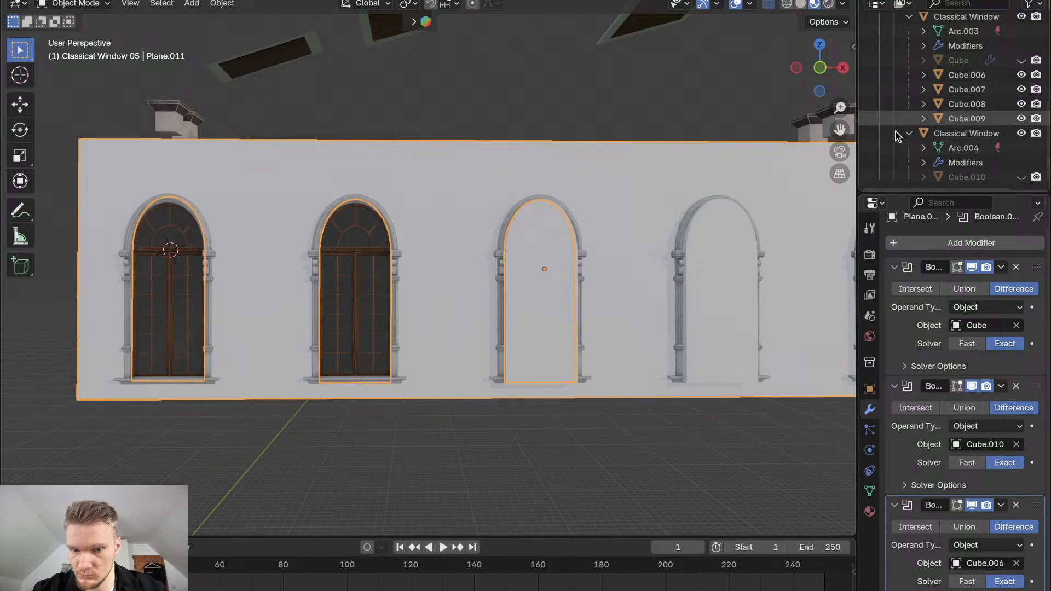
click(540, 246)
click(1022, 75)
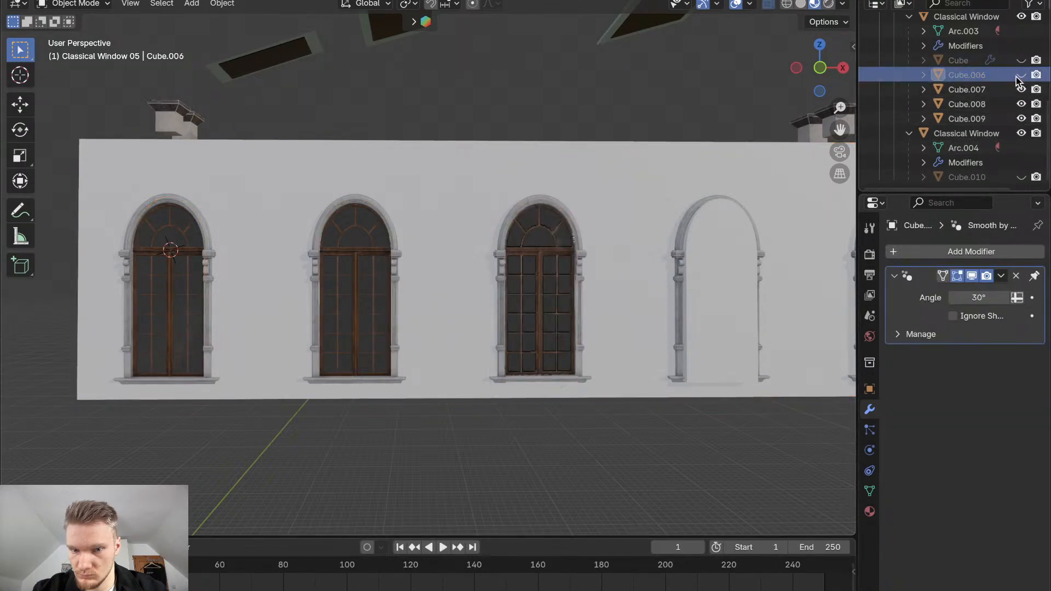
Collapse the wall's three Boolean modifiers and widen the modifier area so their full names fit
shift+middle_drag(672, 269, 469, 279)
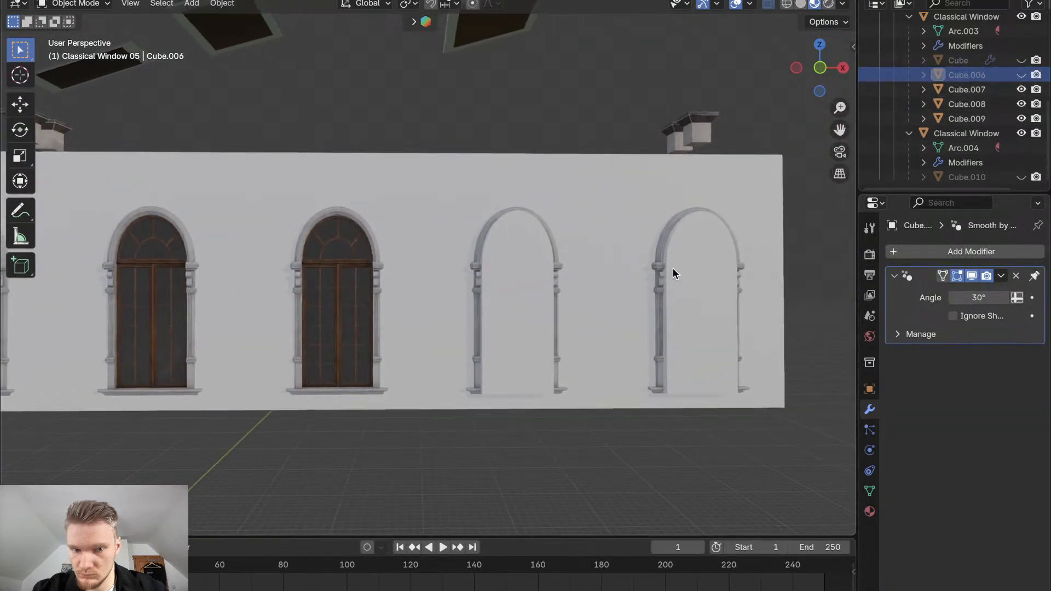
scroll(500, 278, down, 4)
click(499, 282)
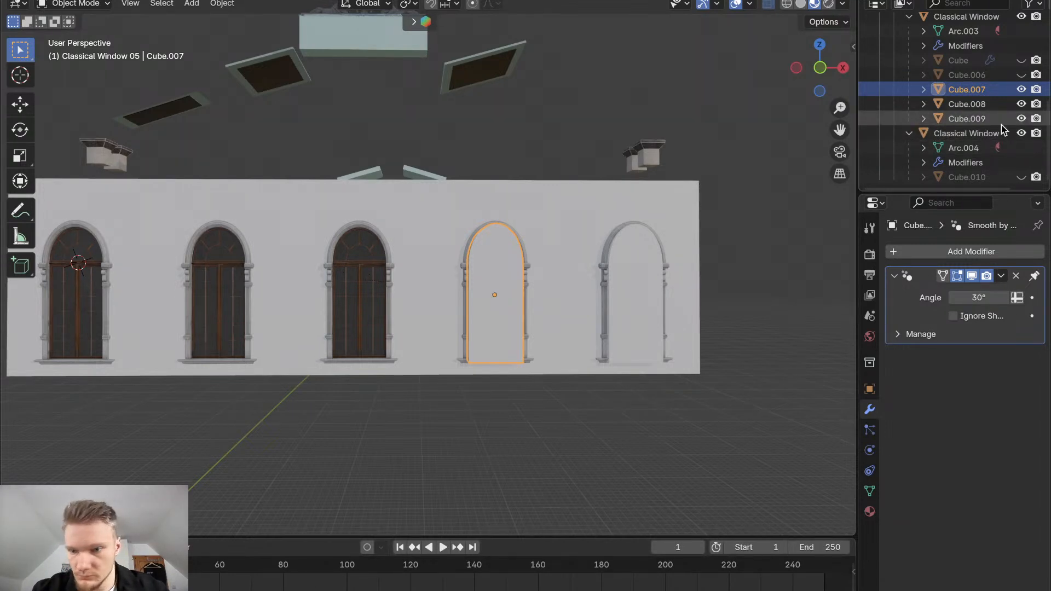
click(569, 296)
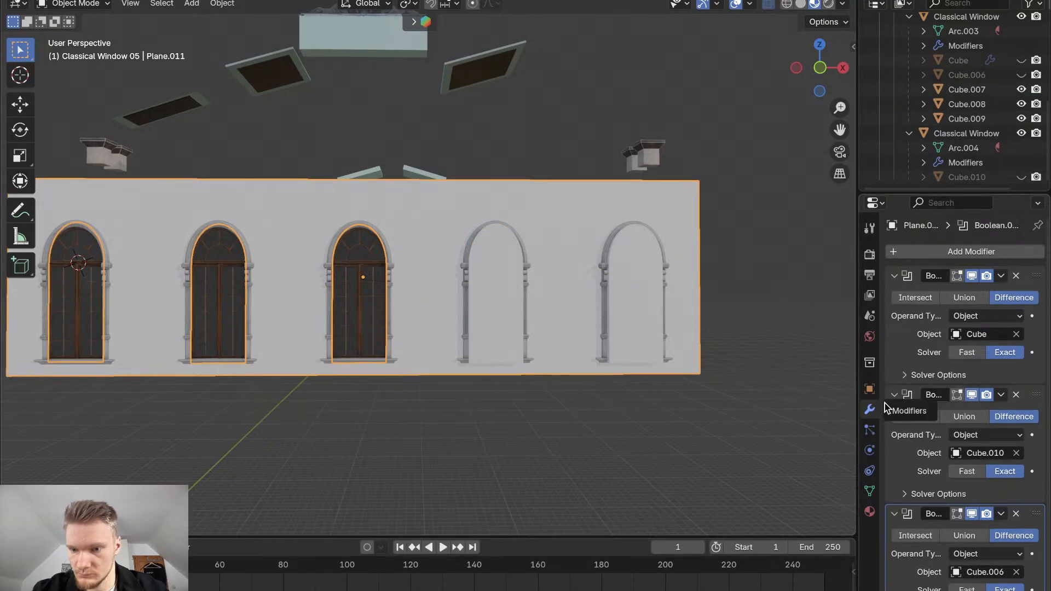
click(894, 275)
click(895, 295)
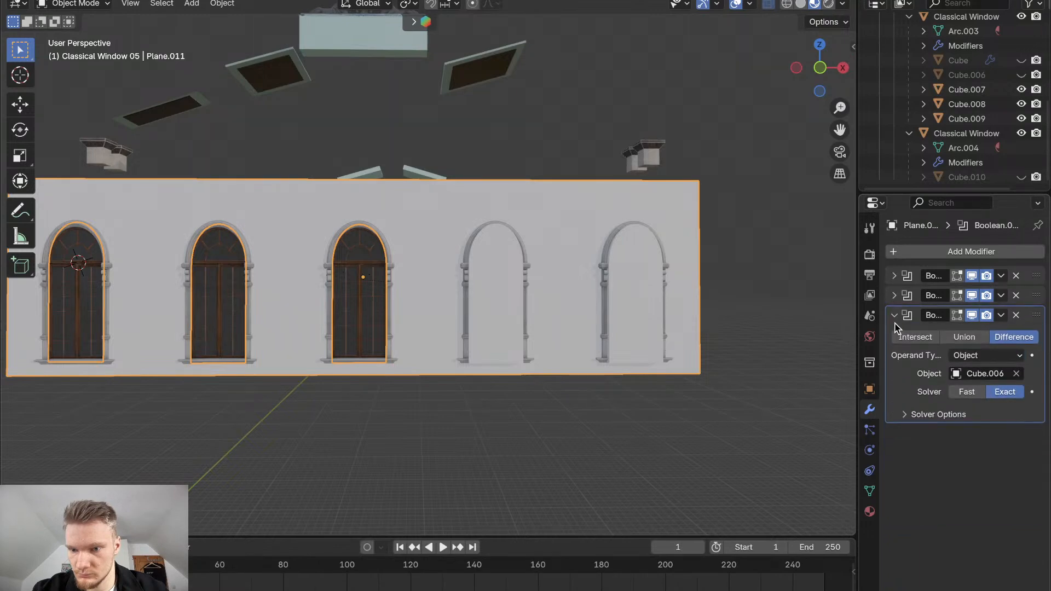
click(895, 315)
drag(856, 300, 733, 308)
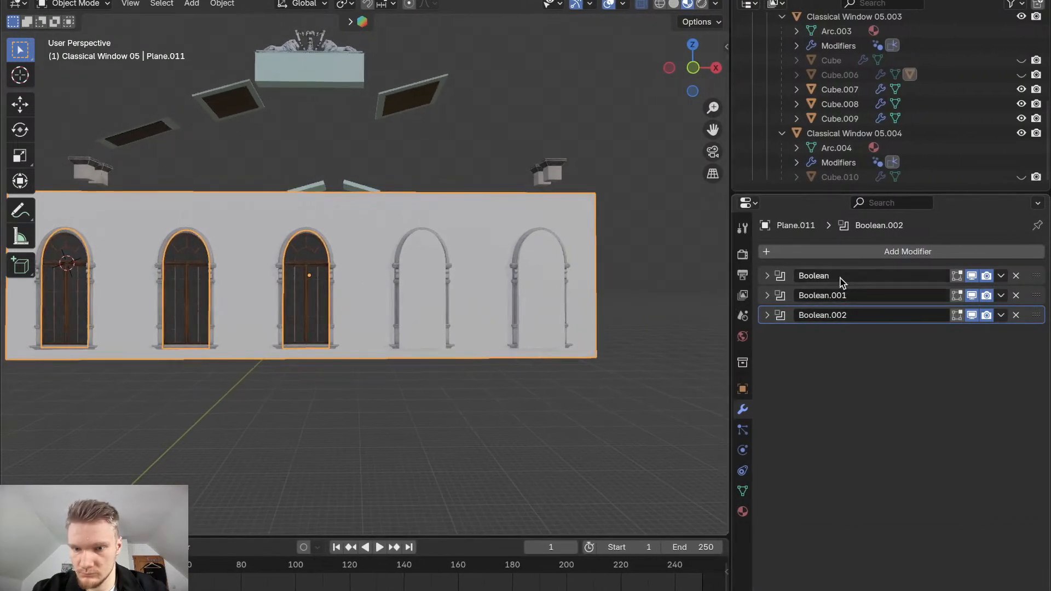
click(313, 285)
click(349, 291)
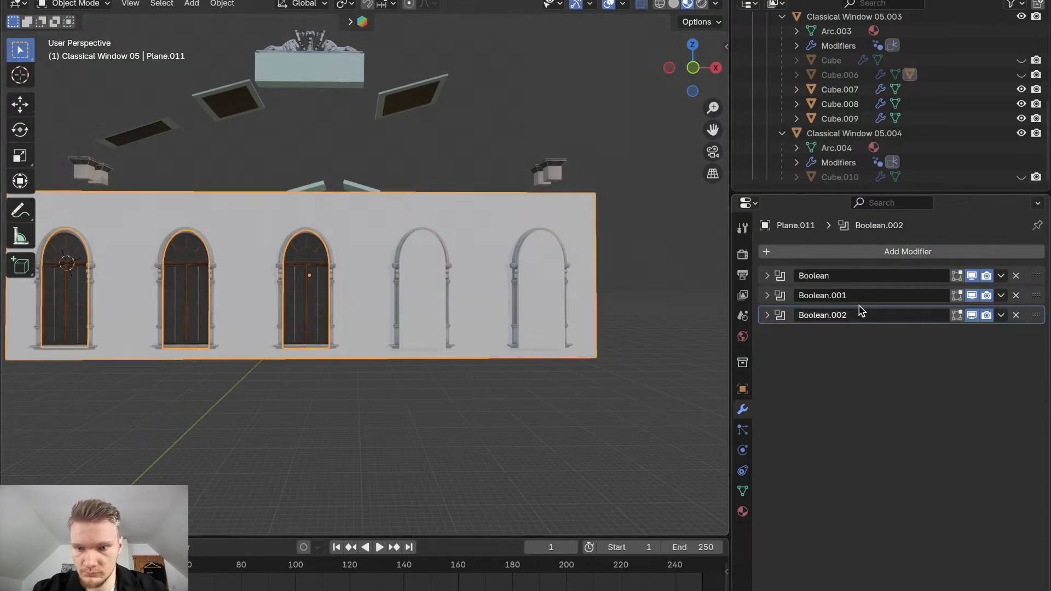
double_click(822, 276)
click(852, 281)
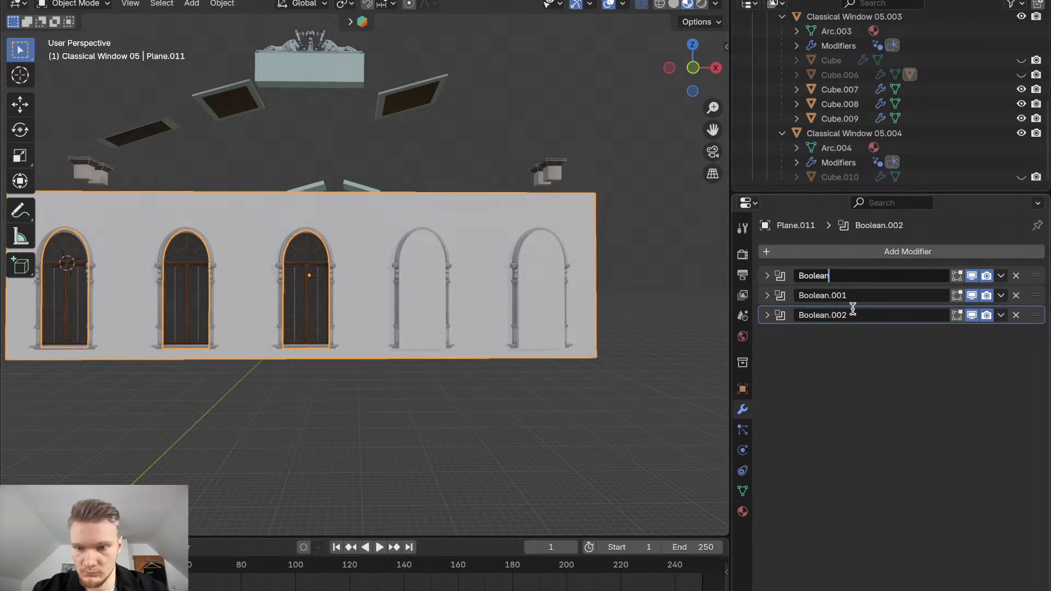
Cut the fourth window's opening with a new Boolean Difference modifier on the wall using Cube.007, and hide that cutter
click(815, 253)
click(815, 252)
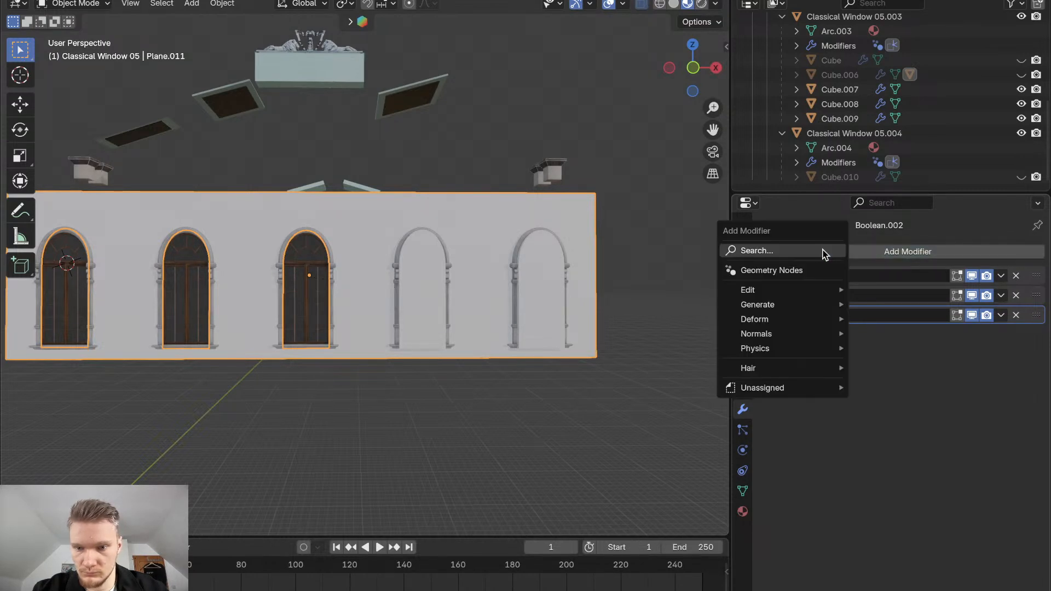
click(813, 251)
click(789, 277)
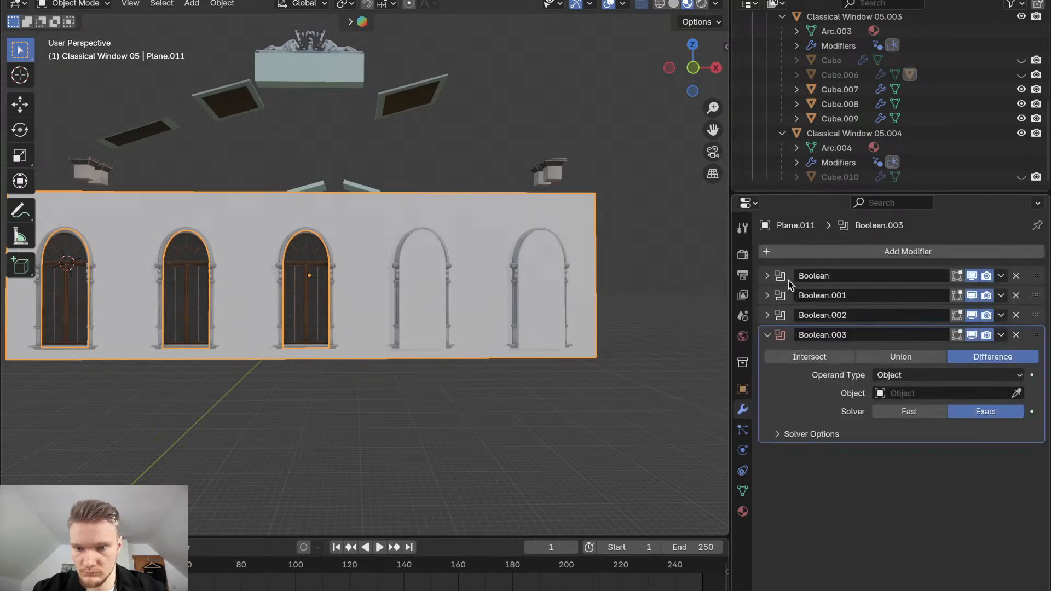
click(1016, 393)
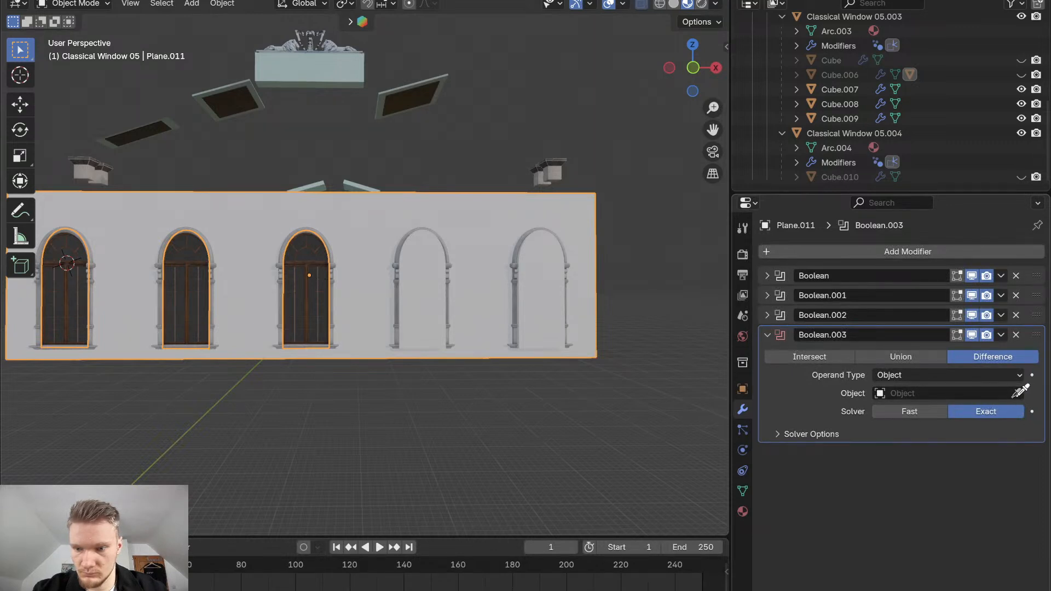
click(427, 287)
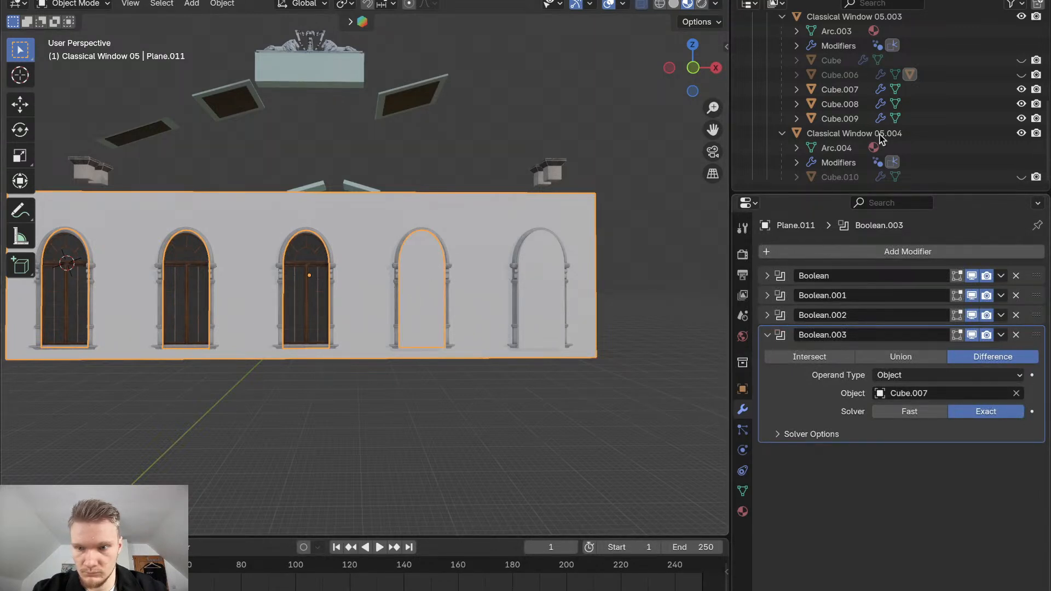
click(1021, 90)
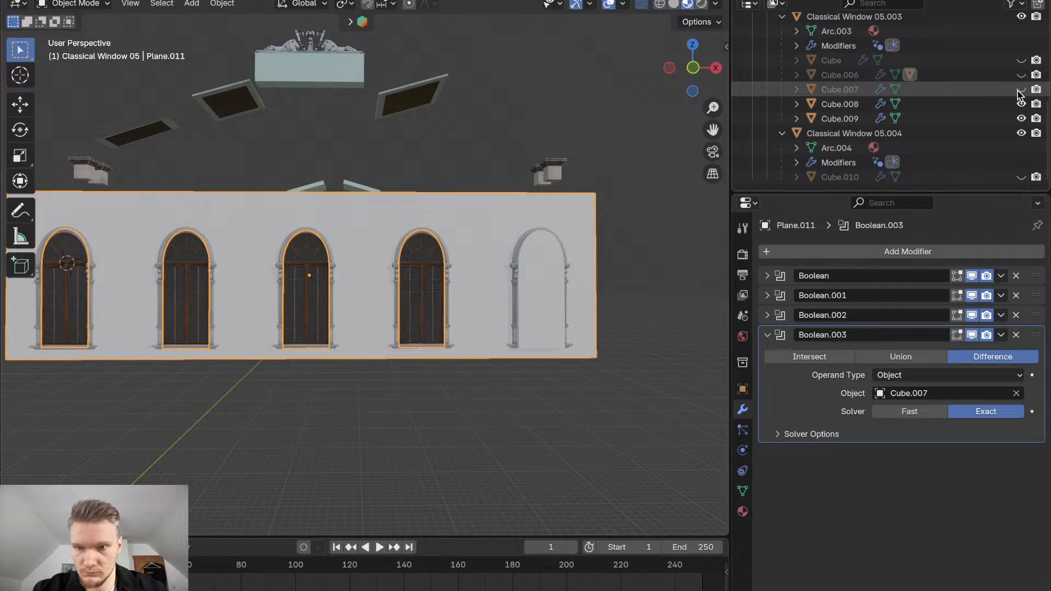
Cut the fifth window's opening with a new Boolean Difference modifier on the wall using Cube.009, and hide that cutter
click(768, 335)
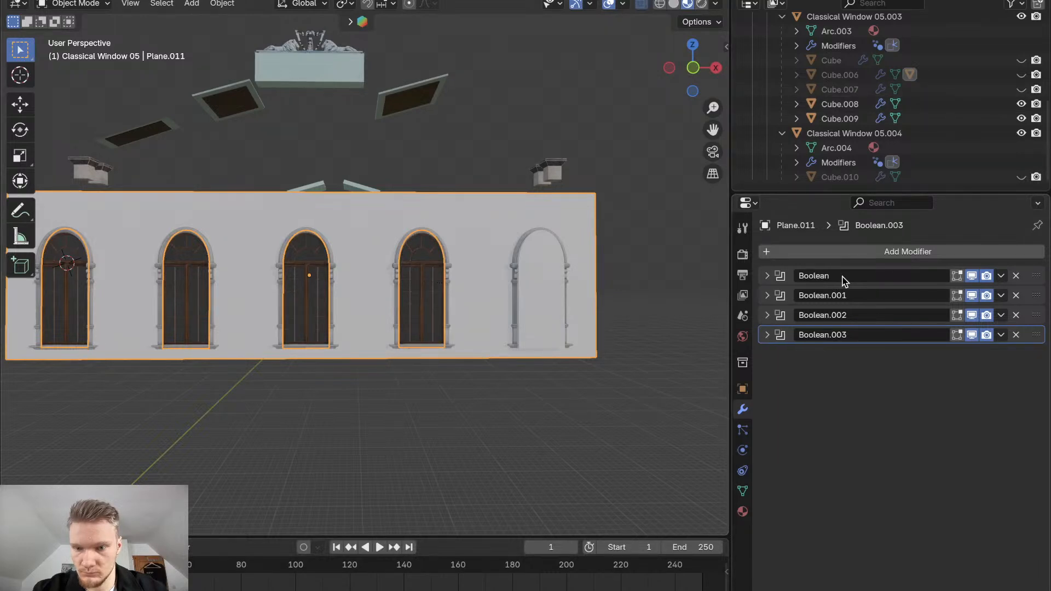
click(853, 253)
click(847, 253)
click(795, 276)
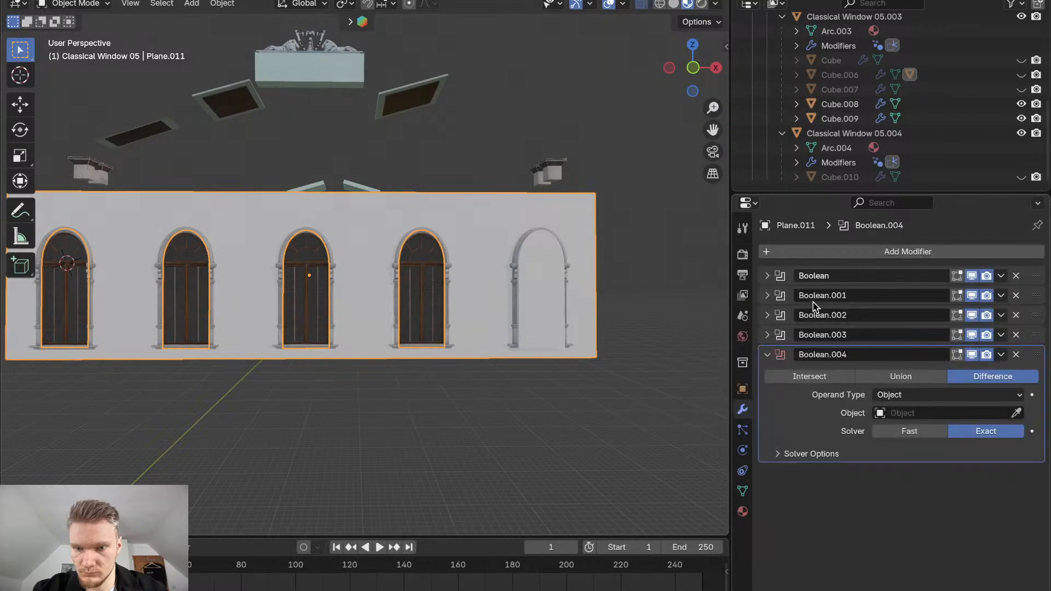
click(1017, 413)
click(546, 276)
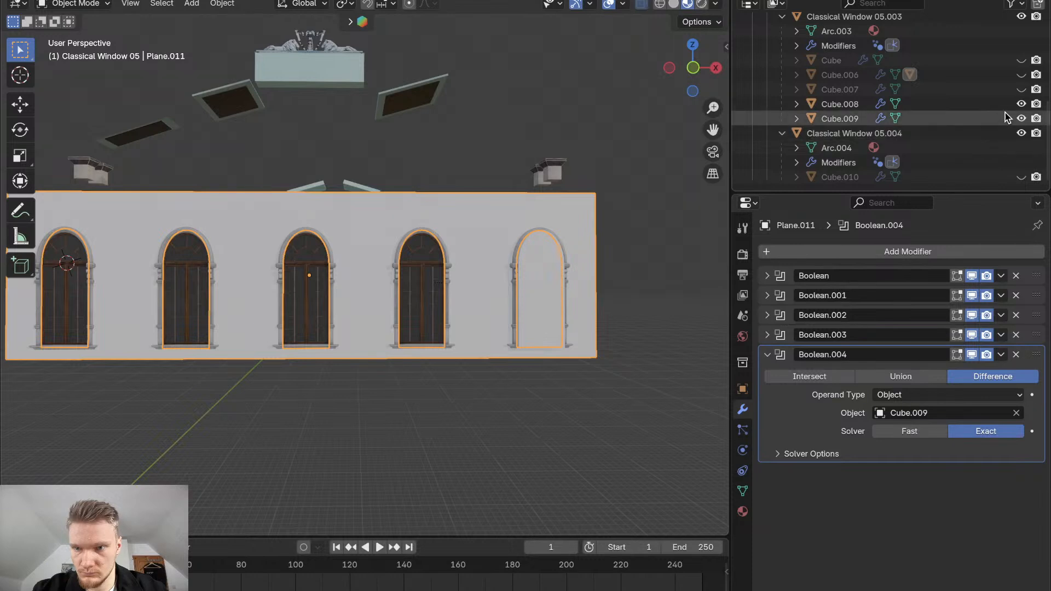
click(1022, 105)
click(1024, 106)
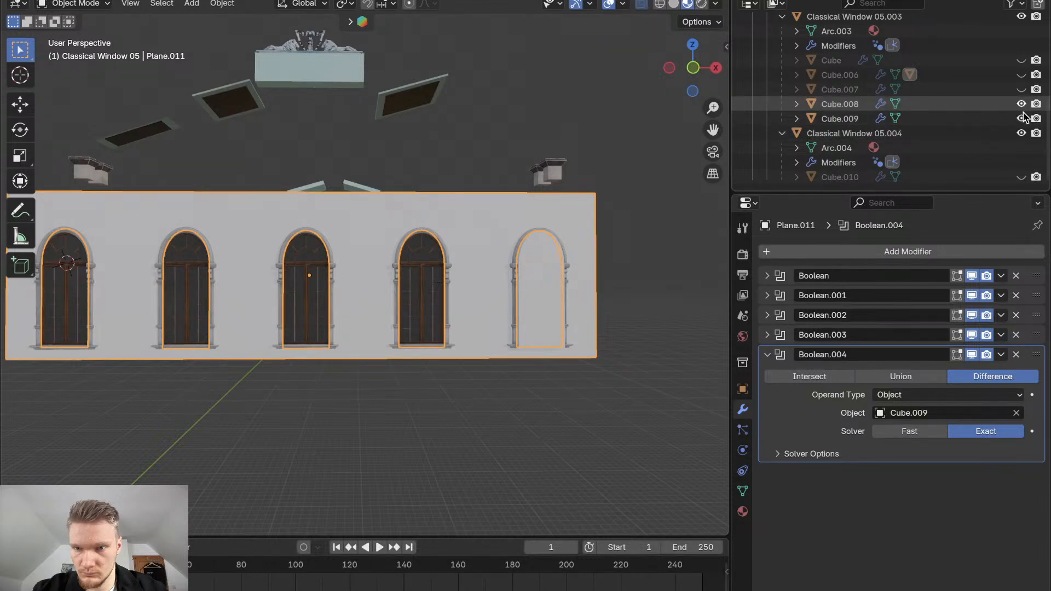
click(1024, 121)
click(1022, 119)
click(1023, 119)
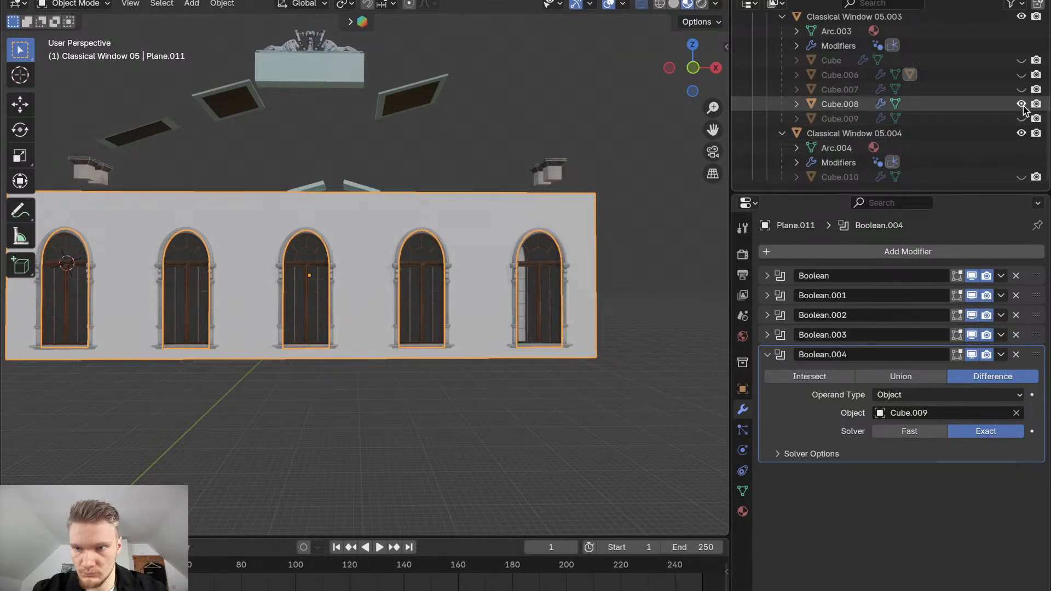
Delete the stray cutter Cube.008 standing between the fourth and fifth windows
click(1023, 104)
click(1023, 105)
click(1022, 104)
click(855, 103)
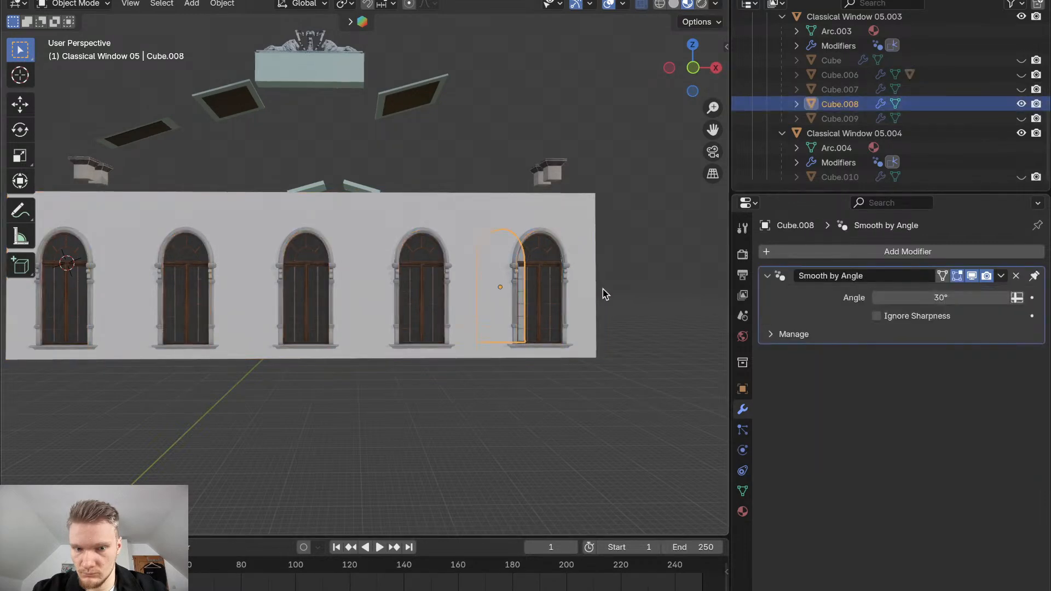
middle_drag(603, 289, 506, 290)
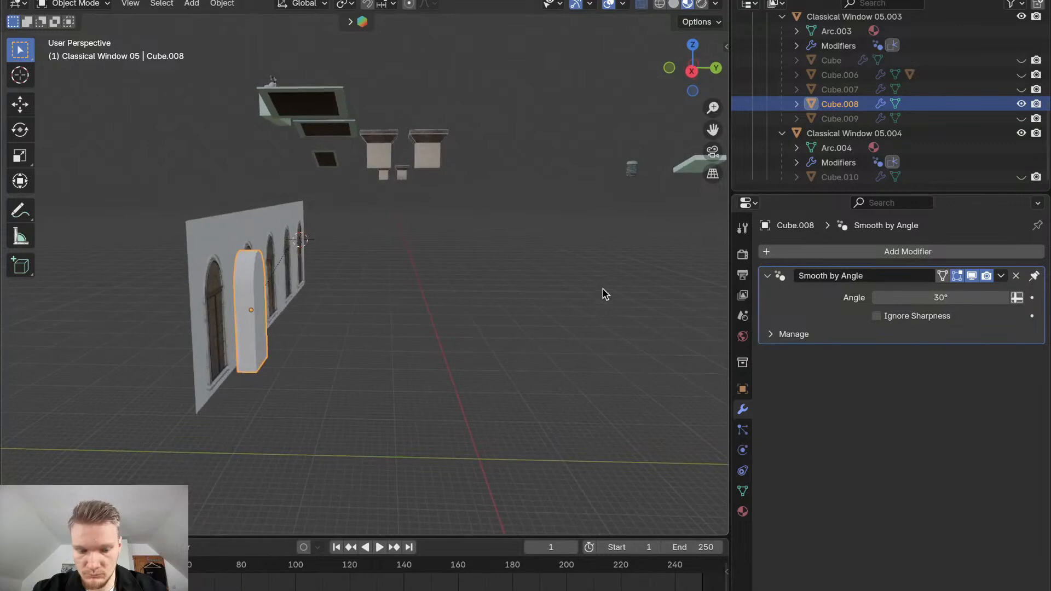
key(Delete)
Check with trial vertical moves whether the fourth and fifth windows move independently of the wall
middle_drag(408, 352, 408, 352)
click(409, 305)
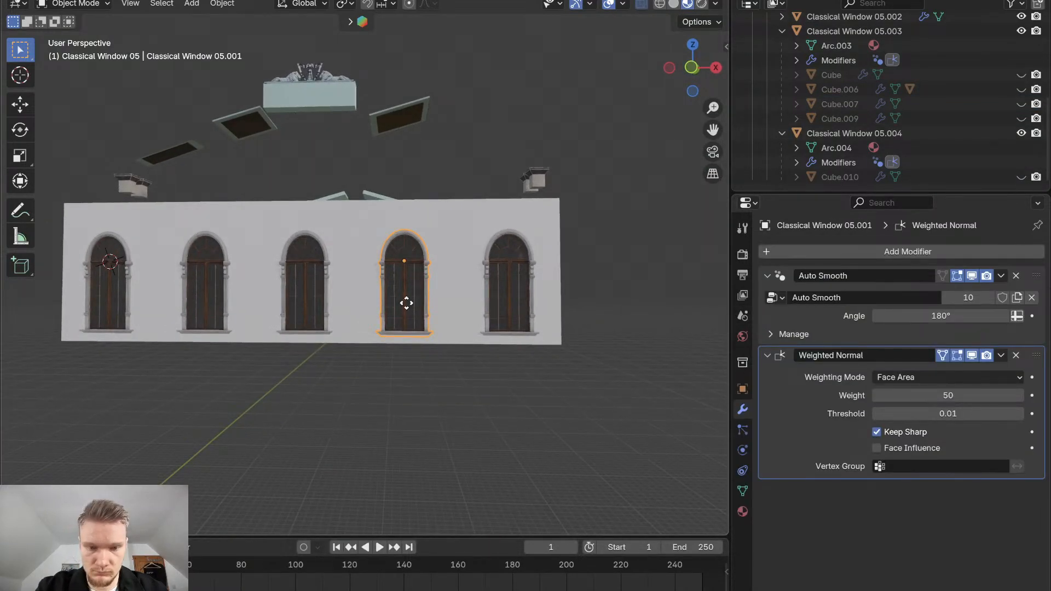
key(g)
key(z)
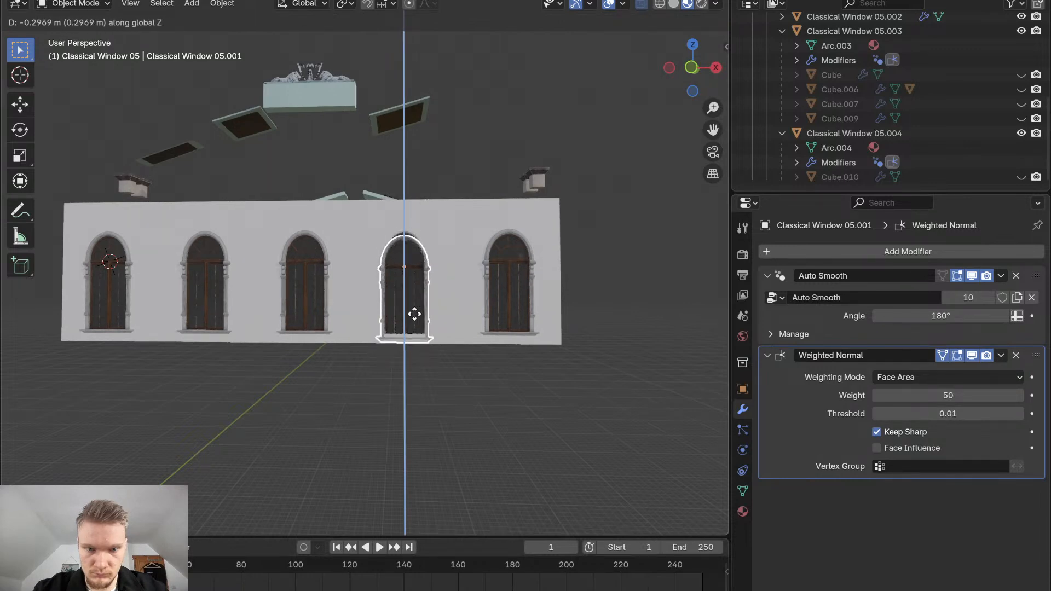
click(424, 307)
click(511, 294)
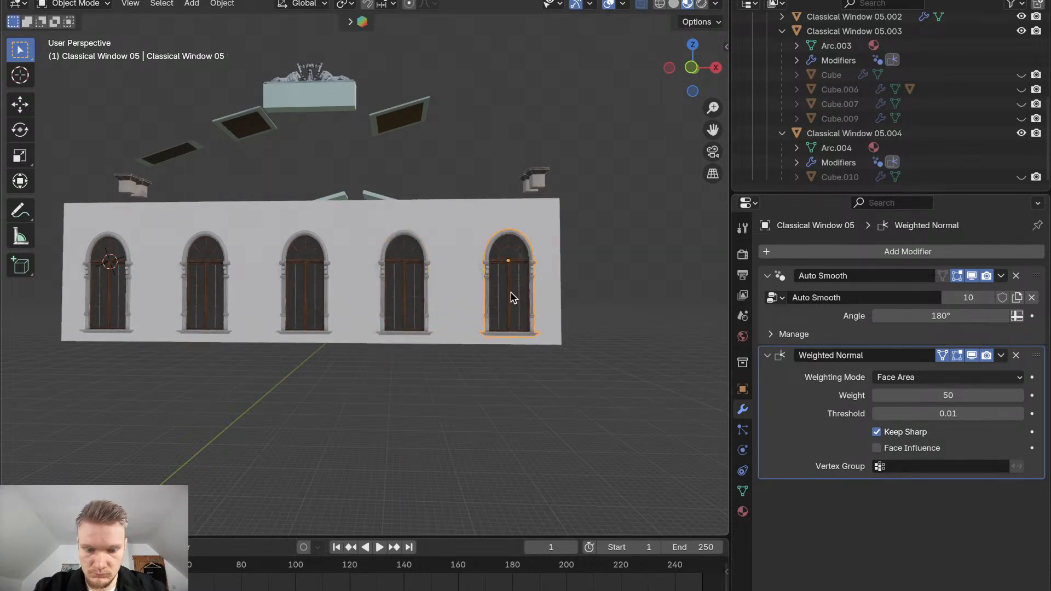
key(g)
key(z)
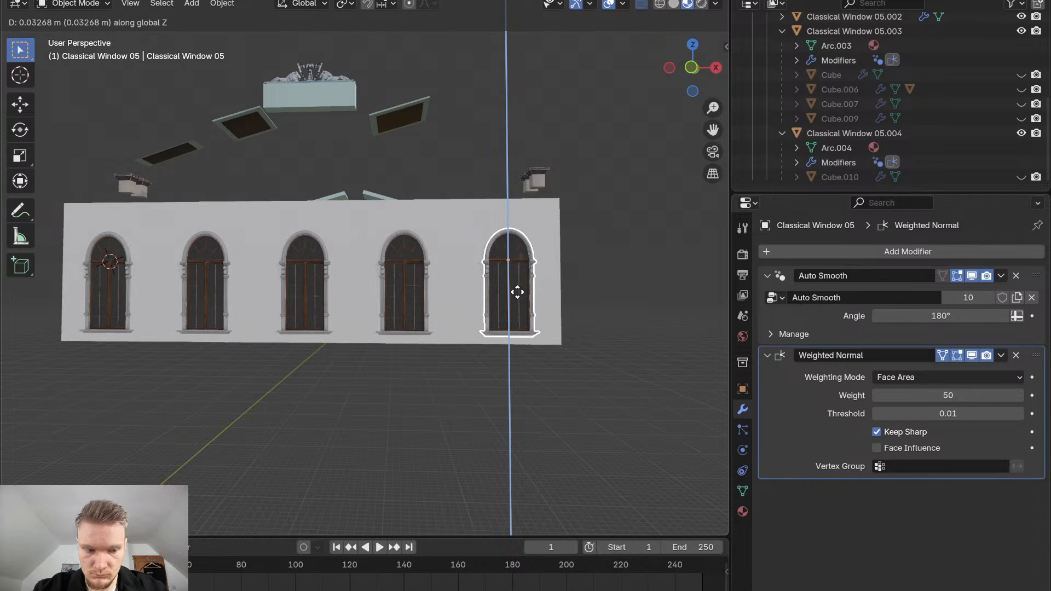
click(519, 297)
Check with trial vertical moves whether the wall is attached to the third or second window
click(323, 281)
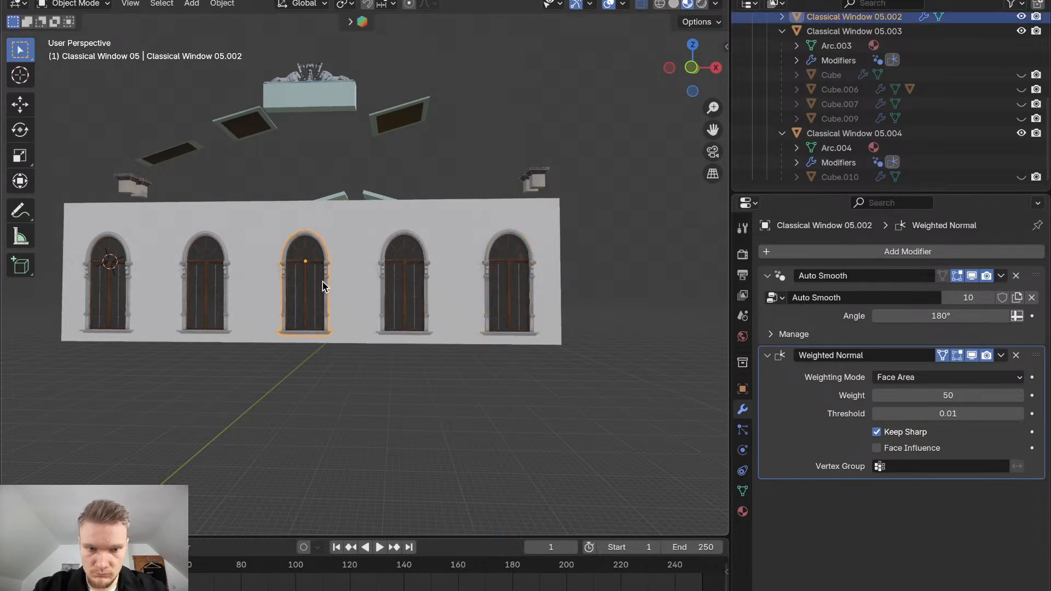
key(g)
key(z)
key(Escape)
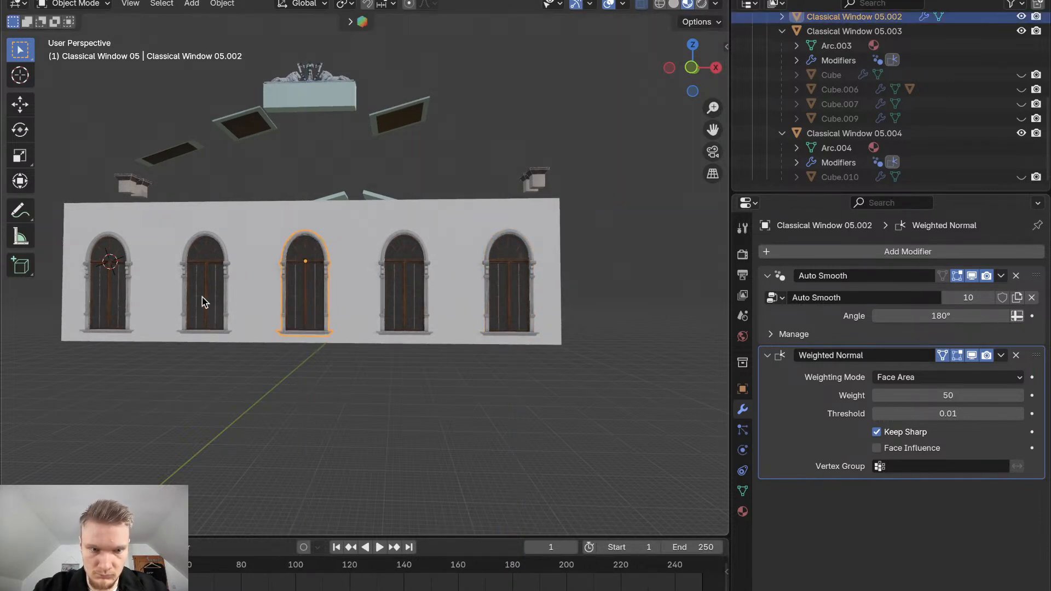
click(212, 300)
key(g)
key(z)
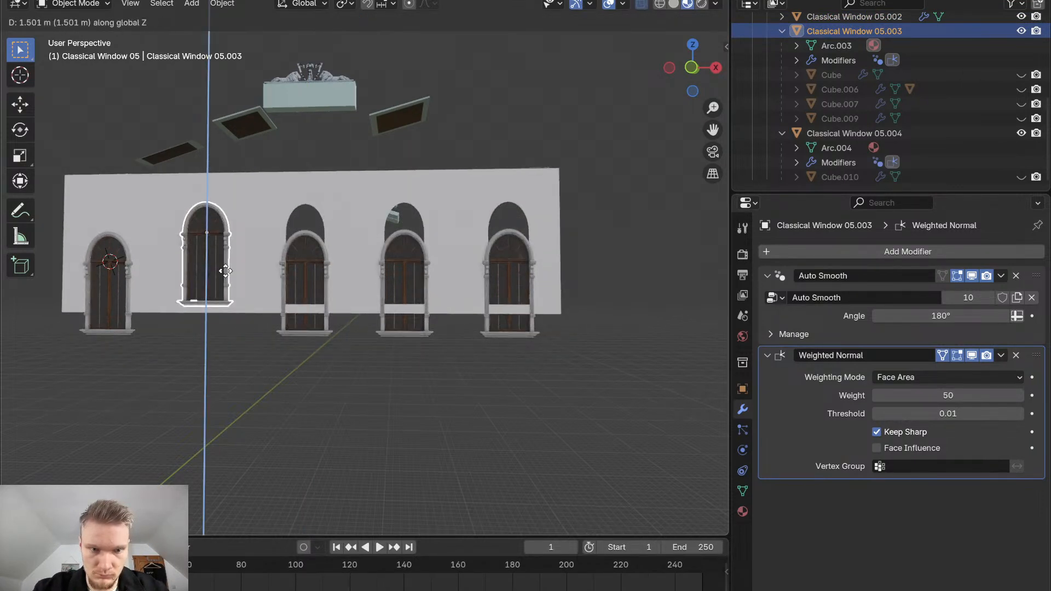
key(Escape)
Clear the wall's parent while keeping its transformation, with the second window included in the selection
click(252, 236)
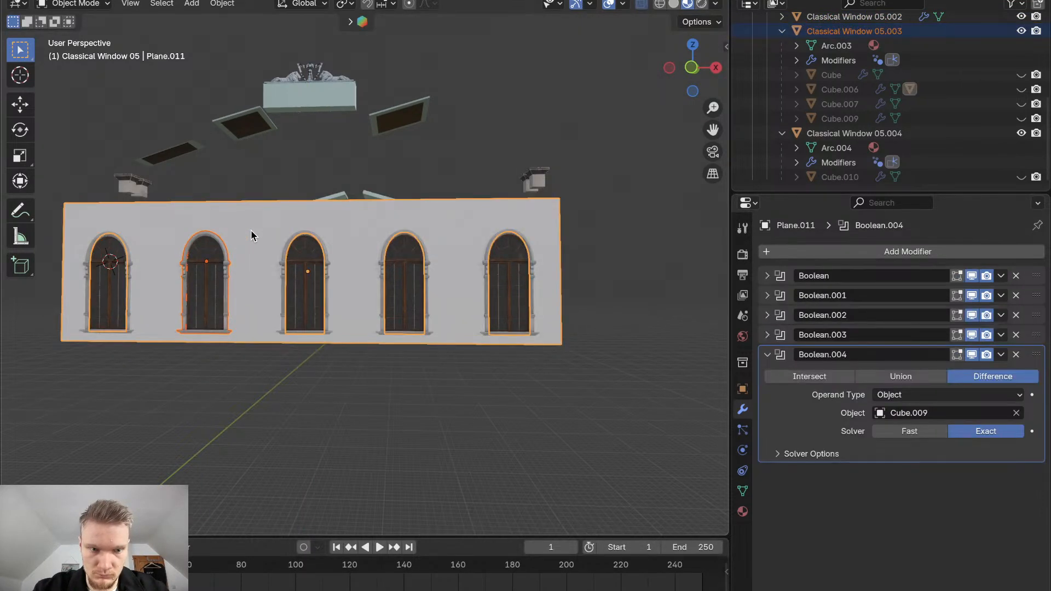
key(alt+p)
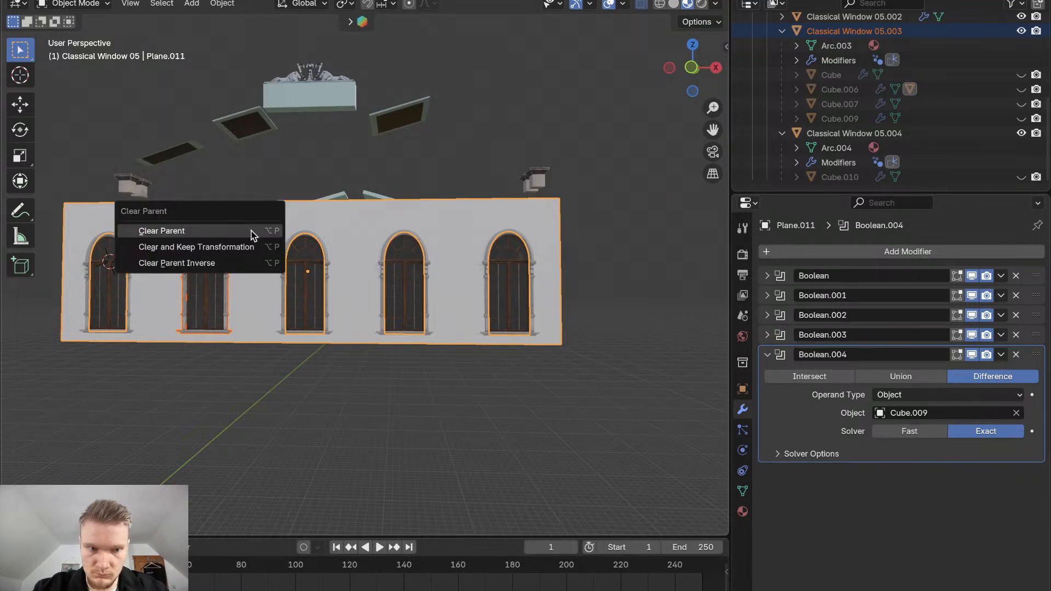
click(250, 247)
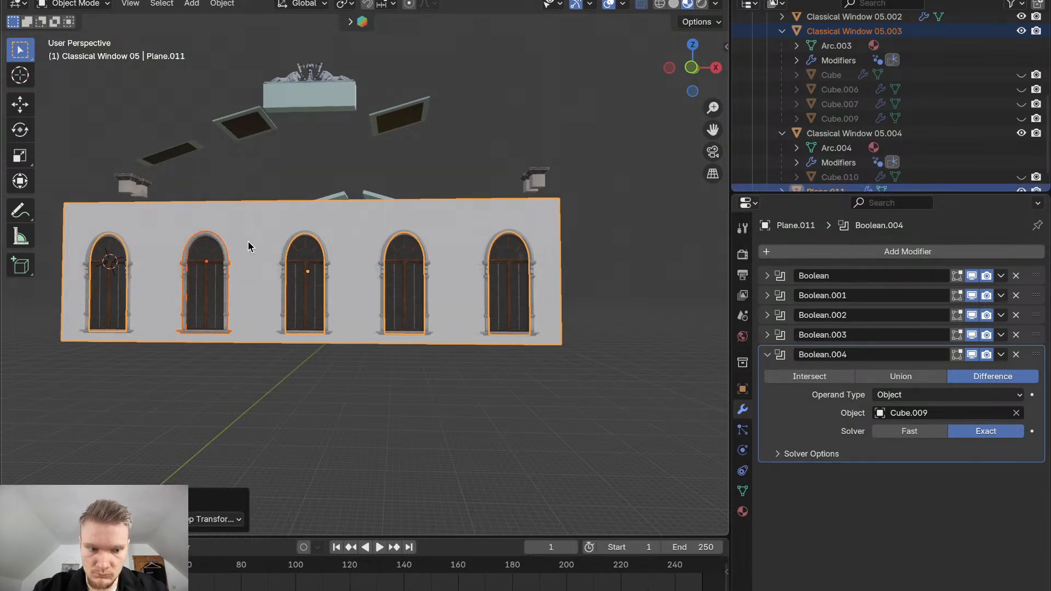
Check with trial vertical moves how the wall and its openings respond to the second and first windows
click(228, 284)
key(g)
key(z)
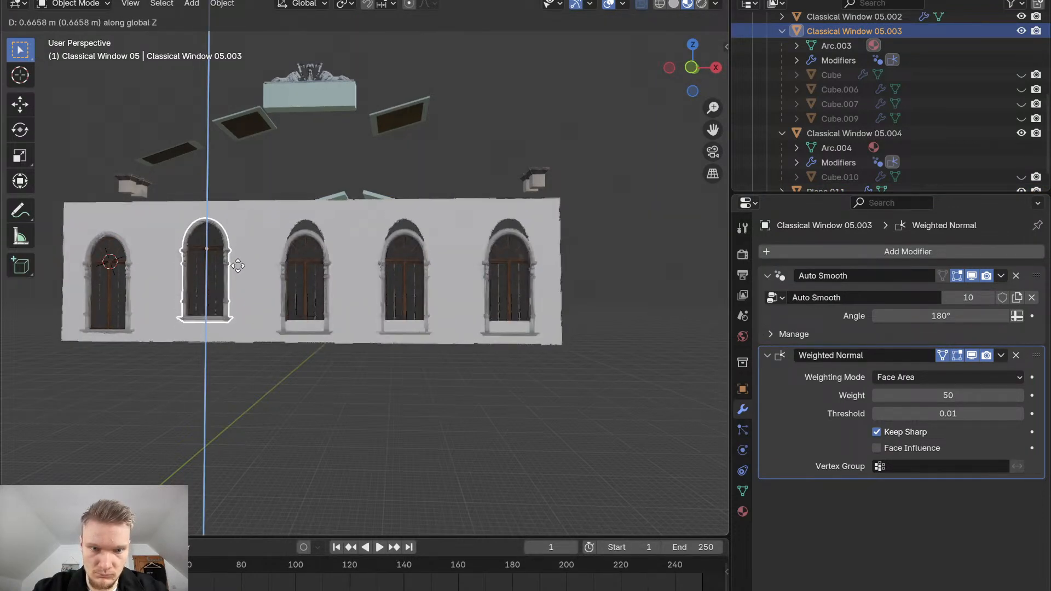
click(239, 276)
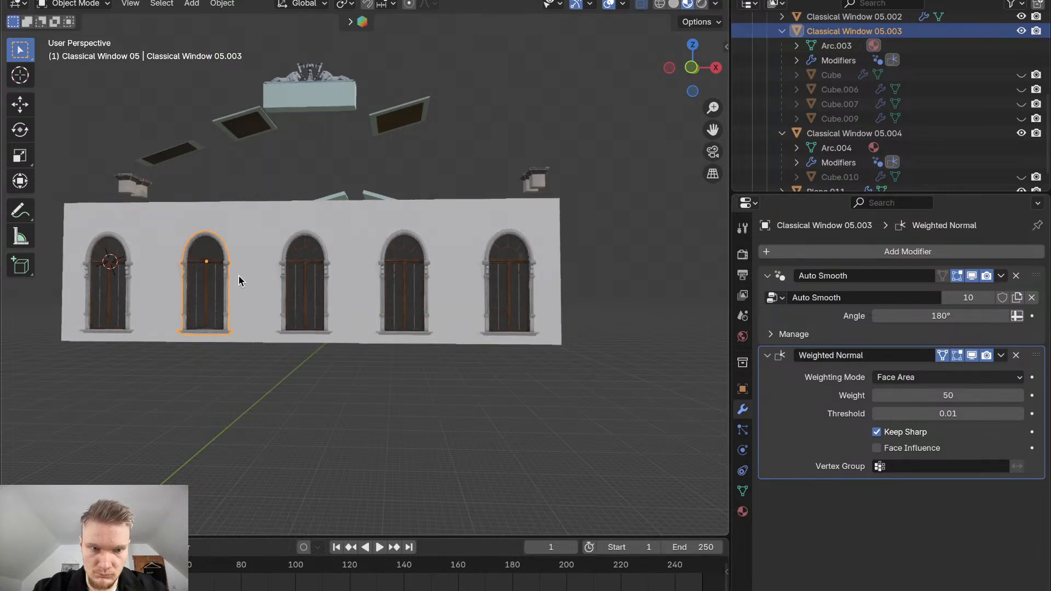
click(122, 272)
key(g)
key(z)
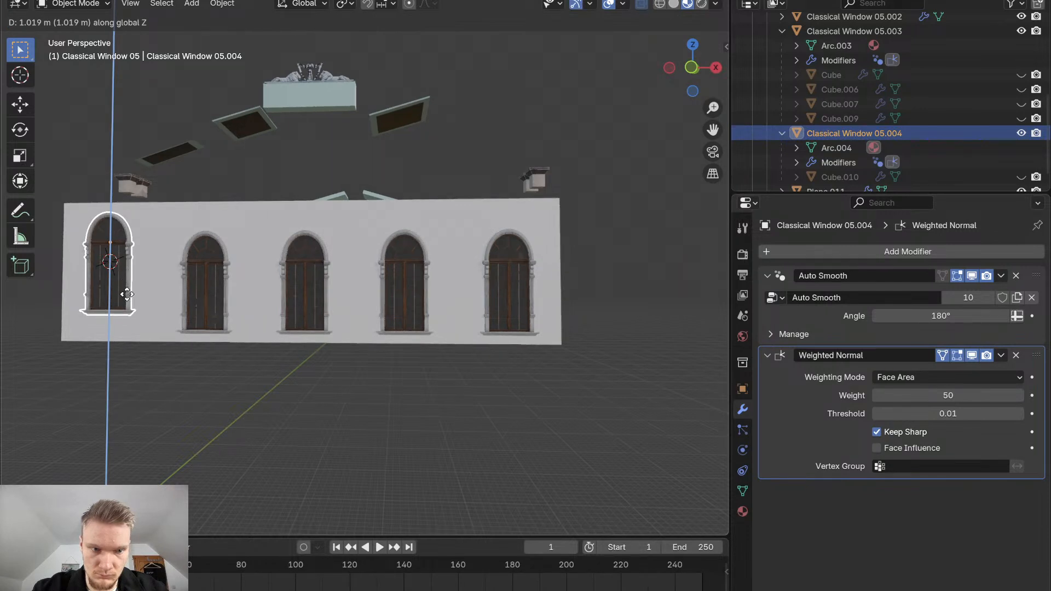
click(178, 292)
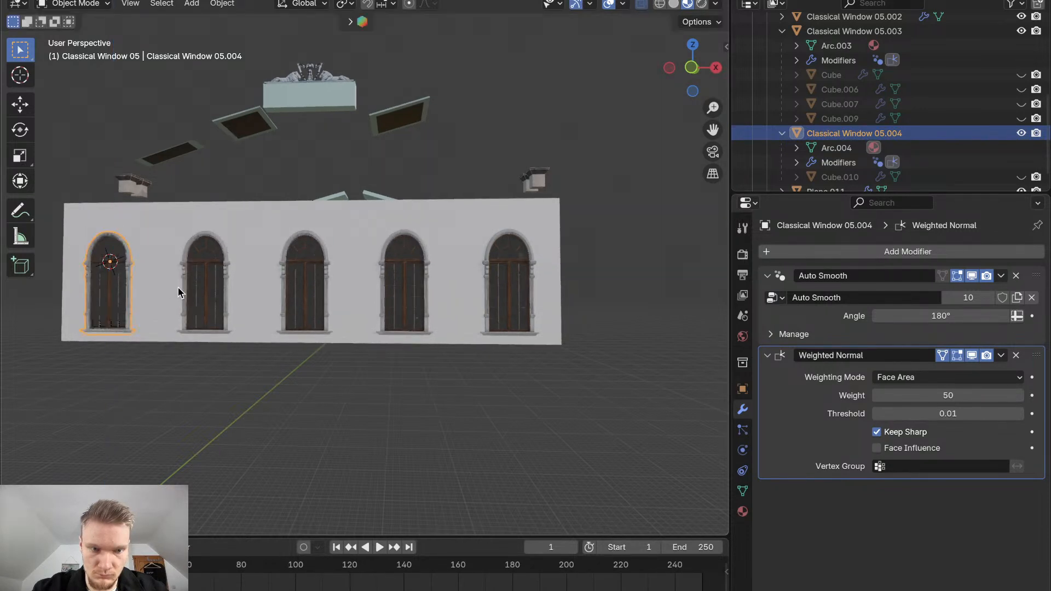
Enlarge the Outliner to fit the full Classical Window 05 hierarchy, and collapse the wall's last Boolean modifier
scroll(837, 149, down, 1)
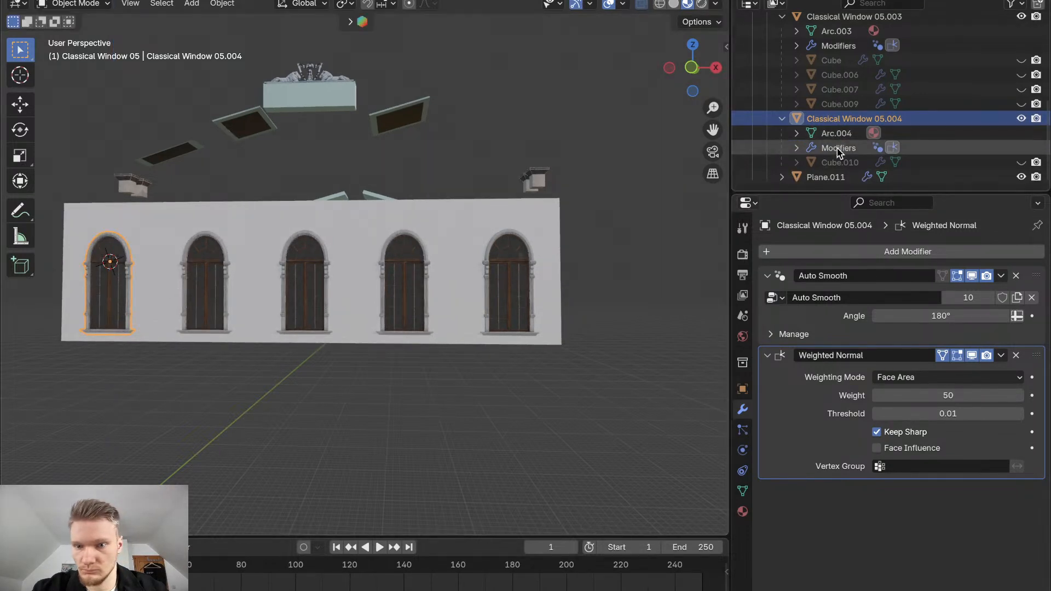
click(317, 279)
click(224, 288)
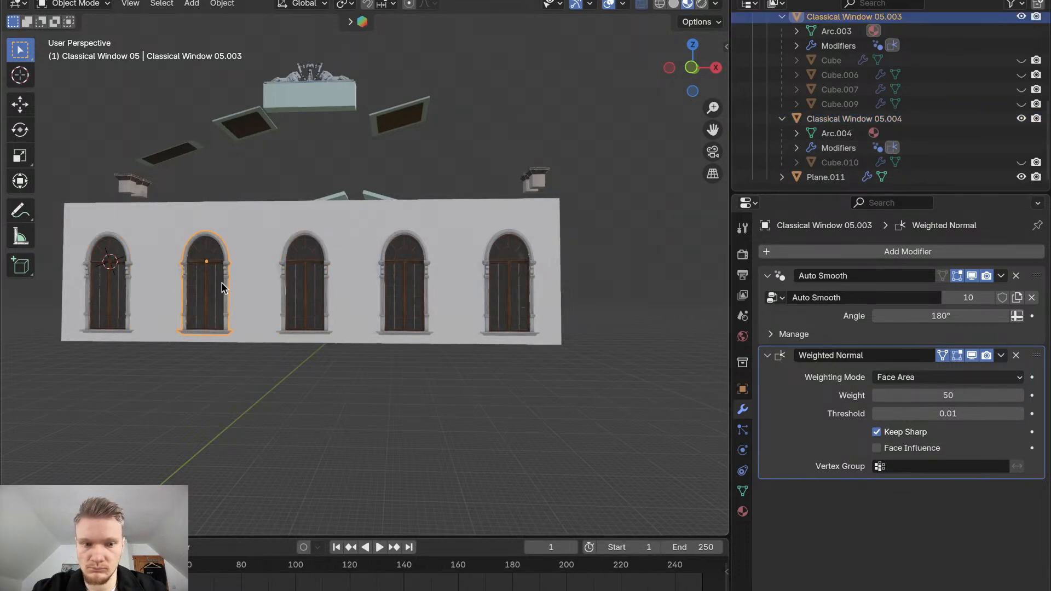
scroll(868, 101, up, 5)
scroll(869, 101, up, 4)
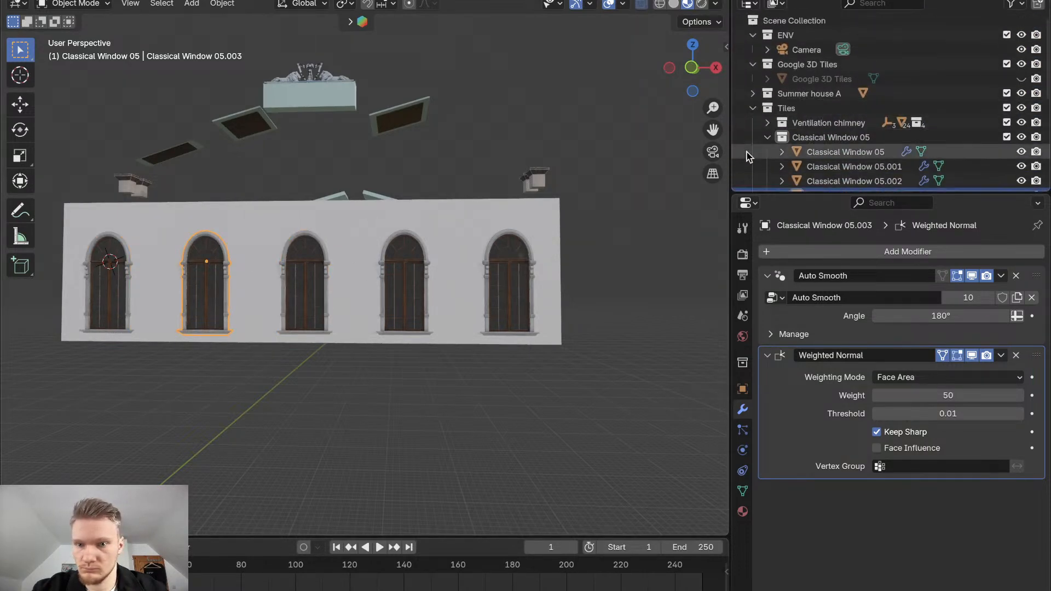
drag(730, 152, 542, 172)
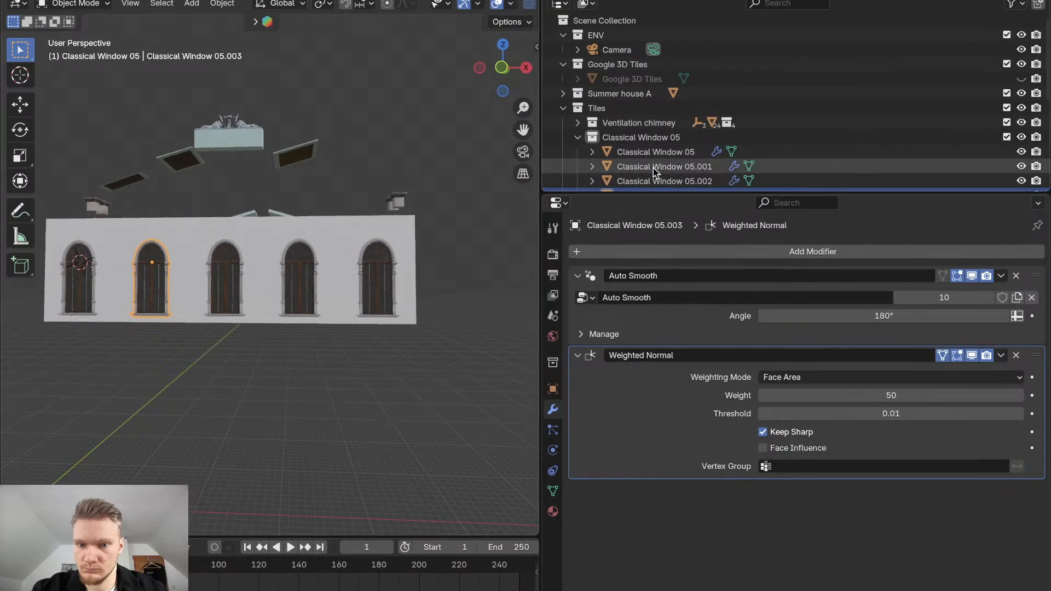
drag(655, 193, 656, 331)
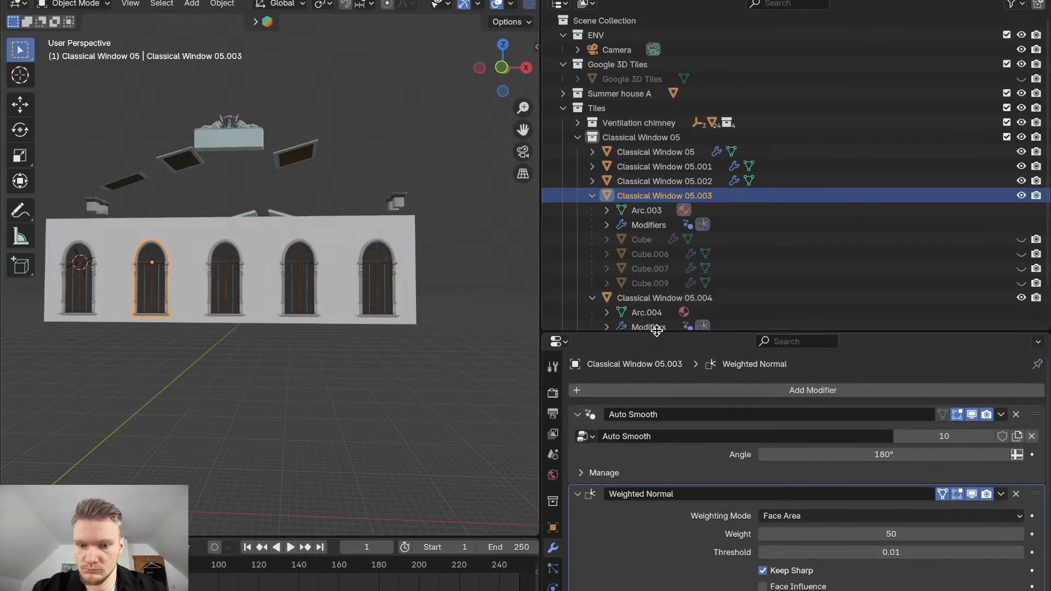
click(332, 226)
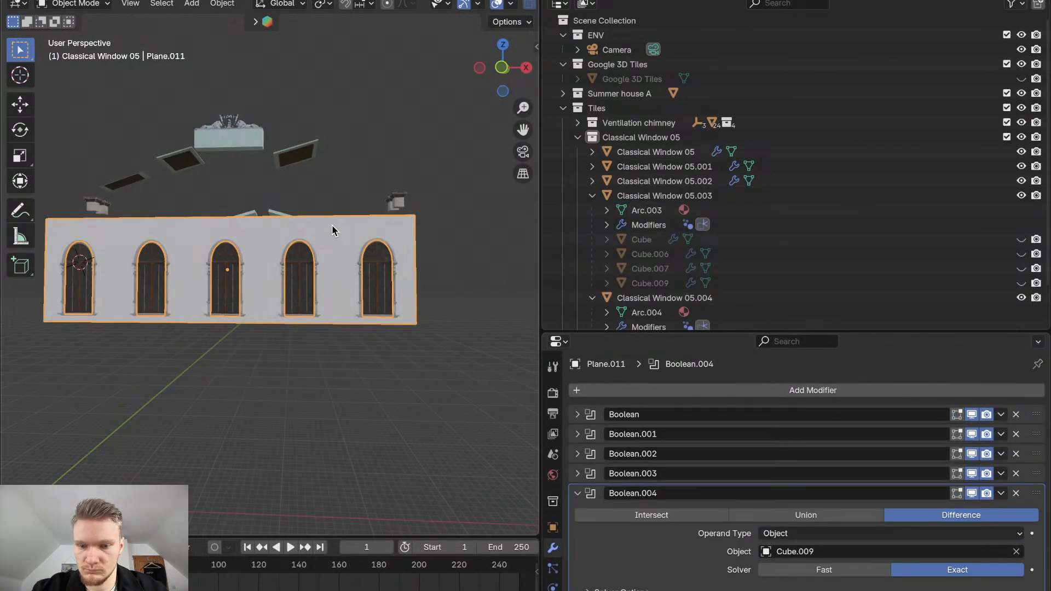
click(578, 493)
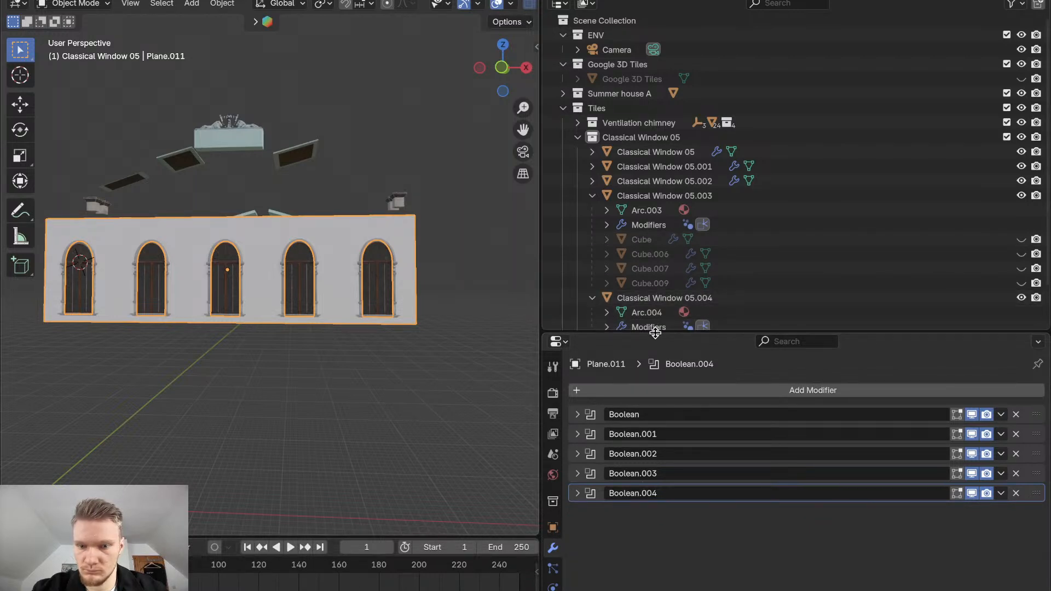
drag(660, 331, 642, 465)
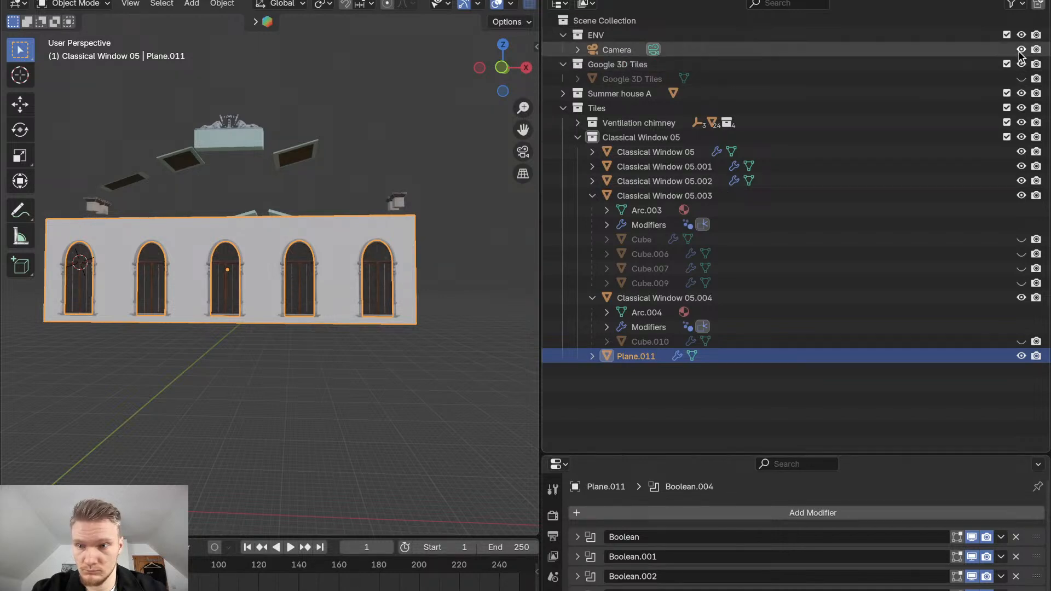
Hide the camera and unhide the roof object Plane.146 in the Summer house A collection
click(1022, 79)
click(1022, 78)
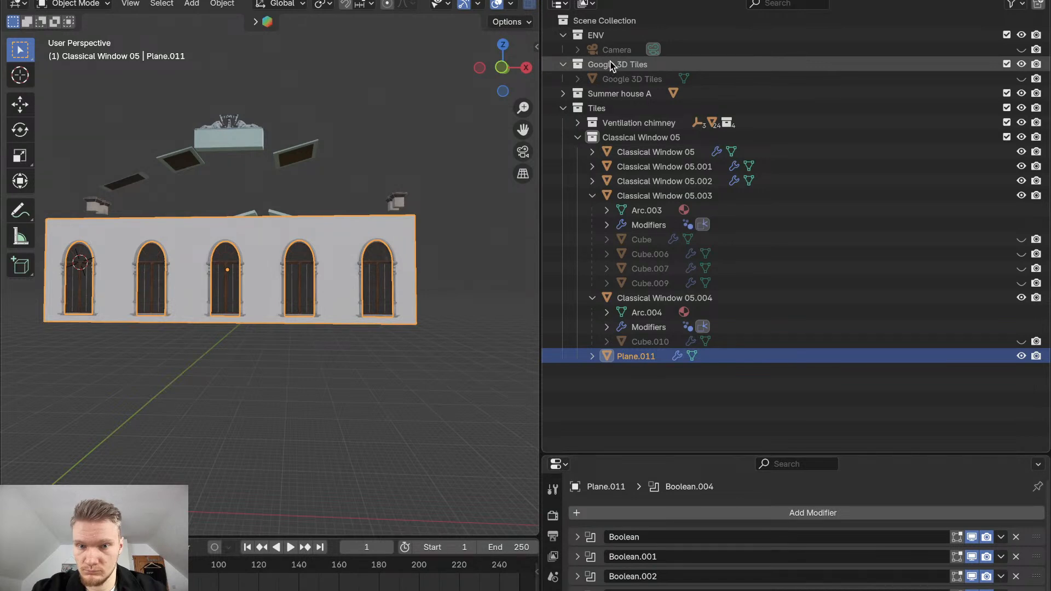
click(564, 93)
click(620, 108)
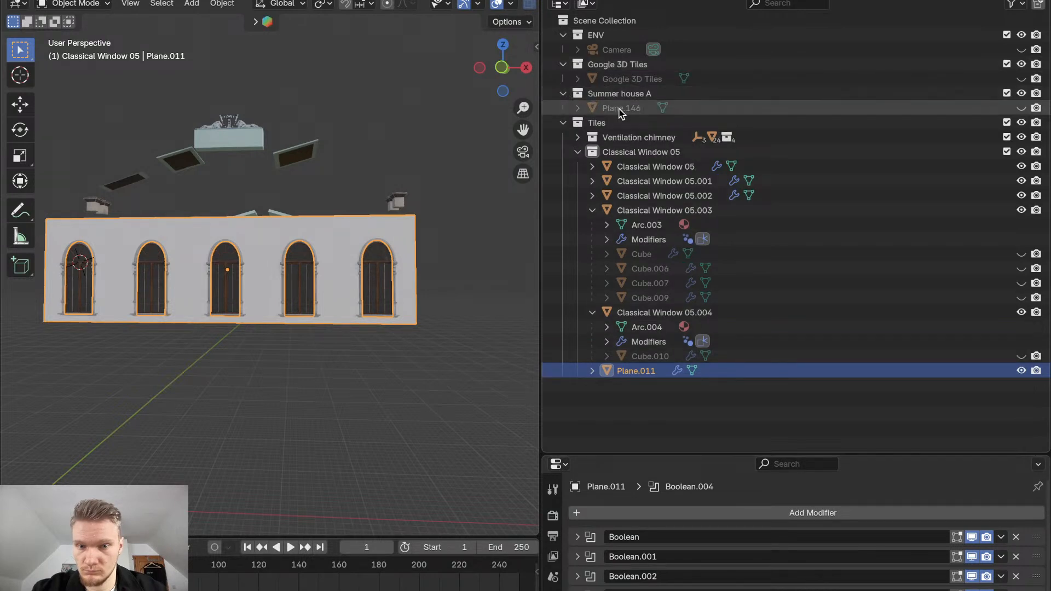
click(1022, 109)
click(1022, 109)
click(1022, 108)
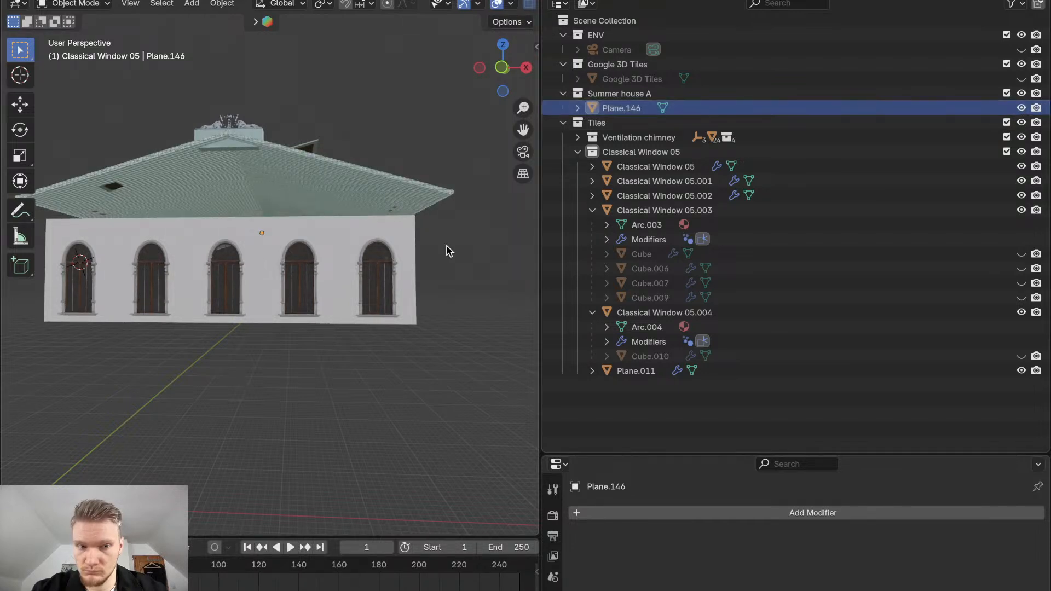
Inspect how the windowed wall sits under the roof, comparing the scene with Plane.146 hidden and shown
scroll(448, 251, up, 5)
scroll(449, 252, up, 3)
scroll(448, 252, down, 8)
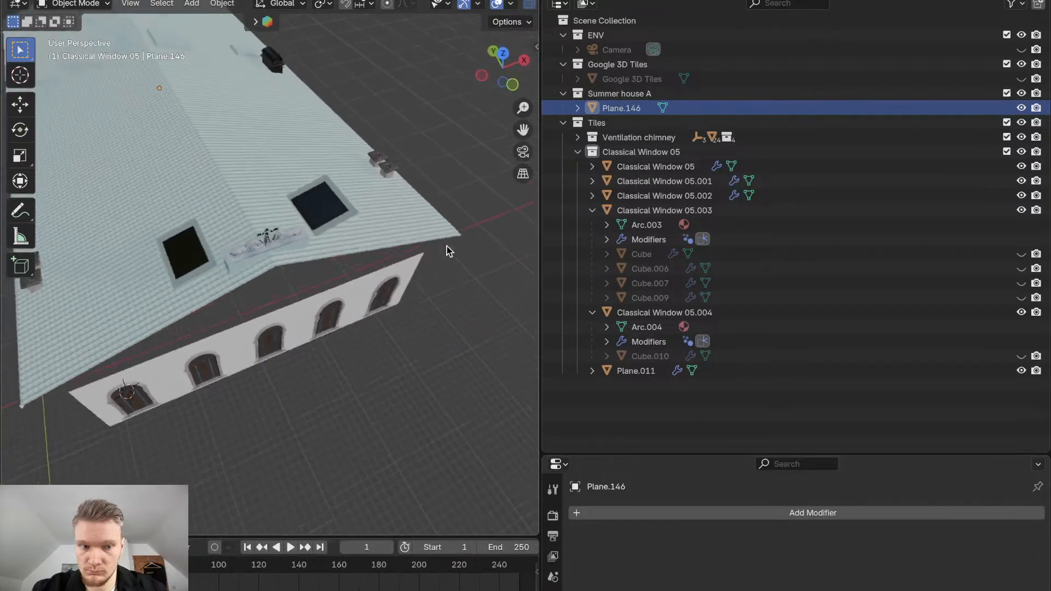
click(1024, 108)
click(1024, 108)
click(1024, 108)
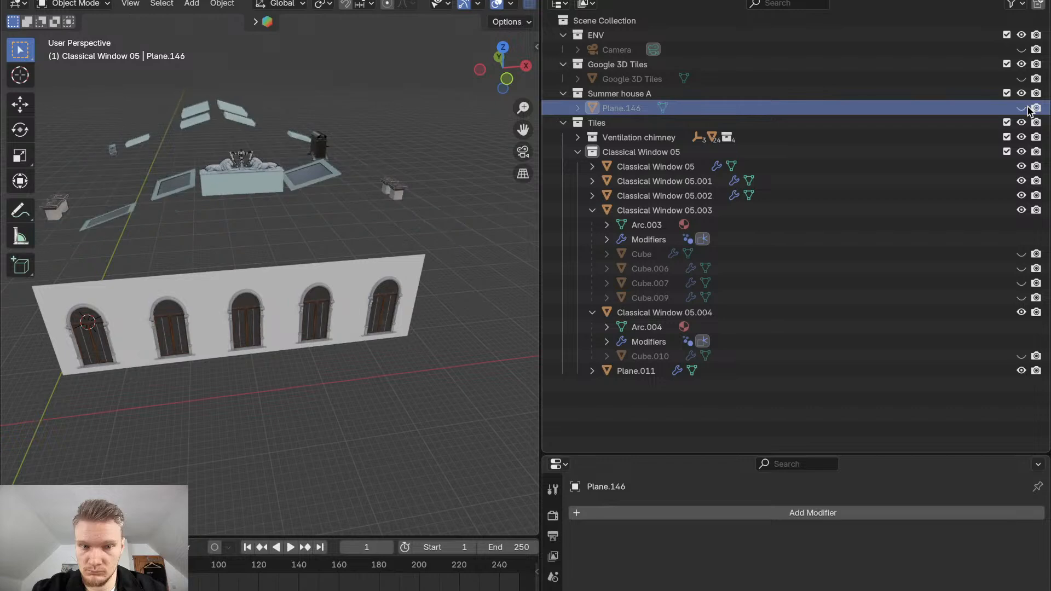
click(1022, 108)
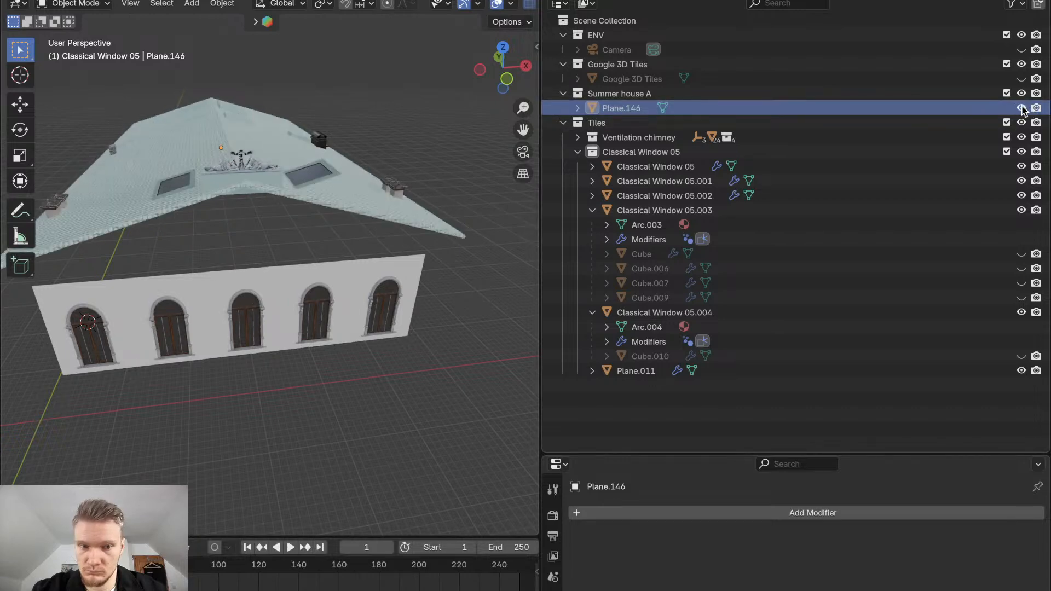
Hide the roof Plane.146 and select the skylight frame Plane.002 above the windowed wall
scroll(287, 287, down, 5)
middle_drag(287, 287, 255, 268)
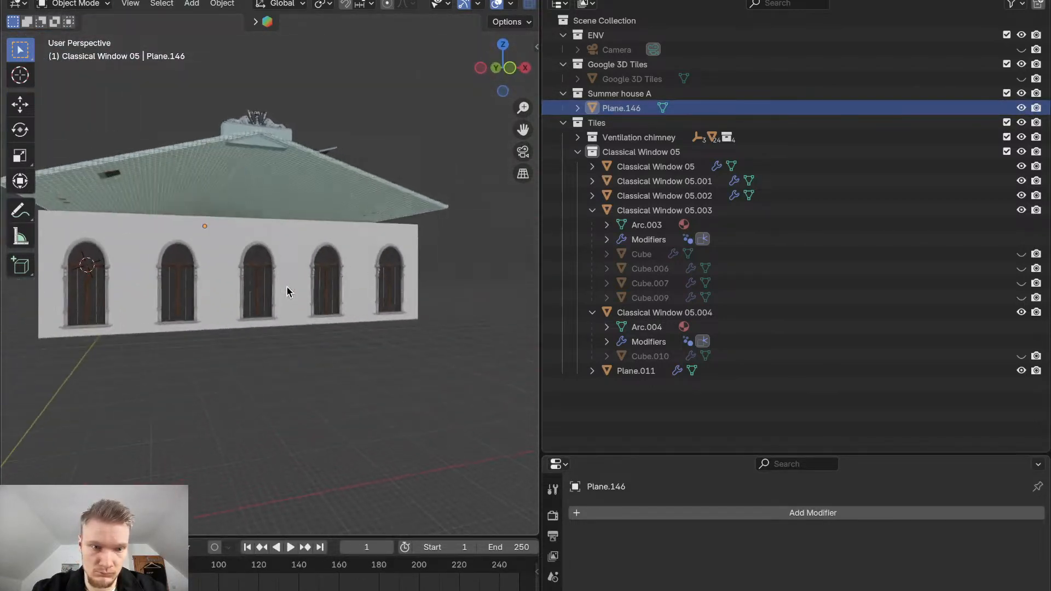
click(110, 179)
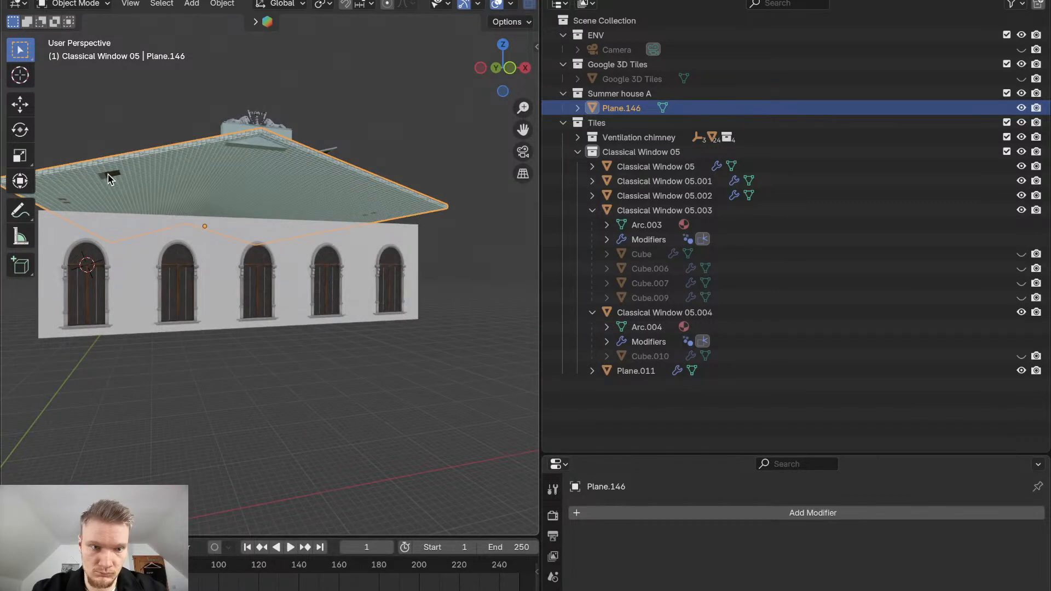
click(1022, 107)
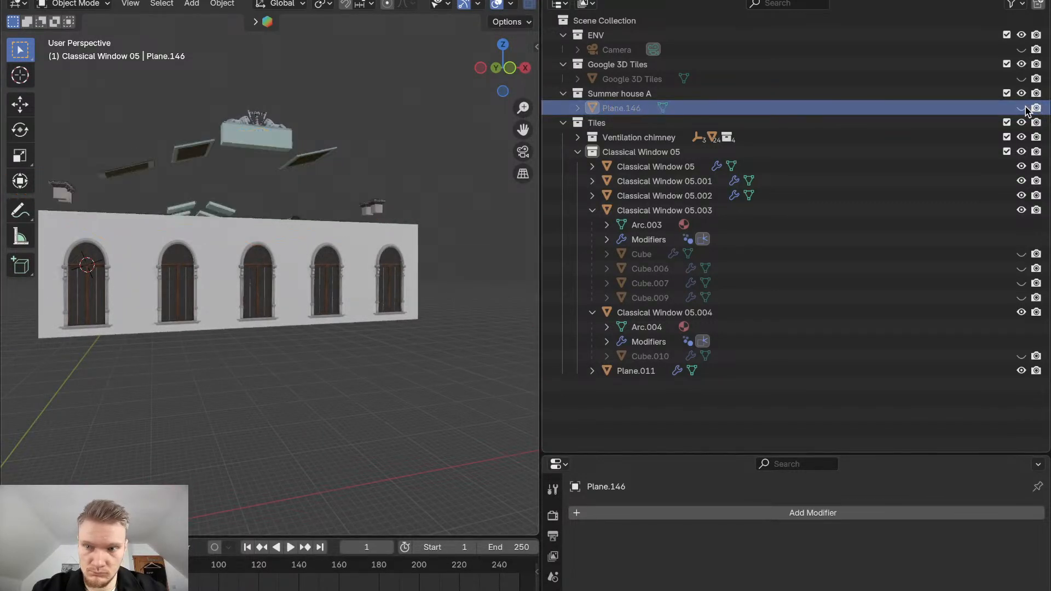
middle_drag(298, 271, 153, 219)
click(147, 206)
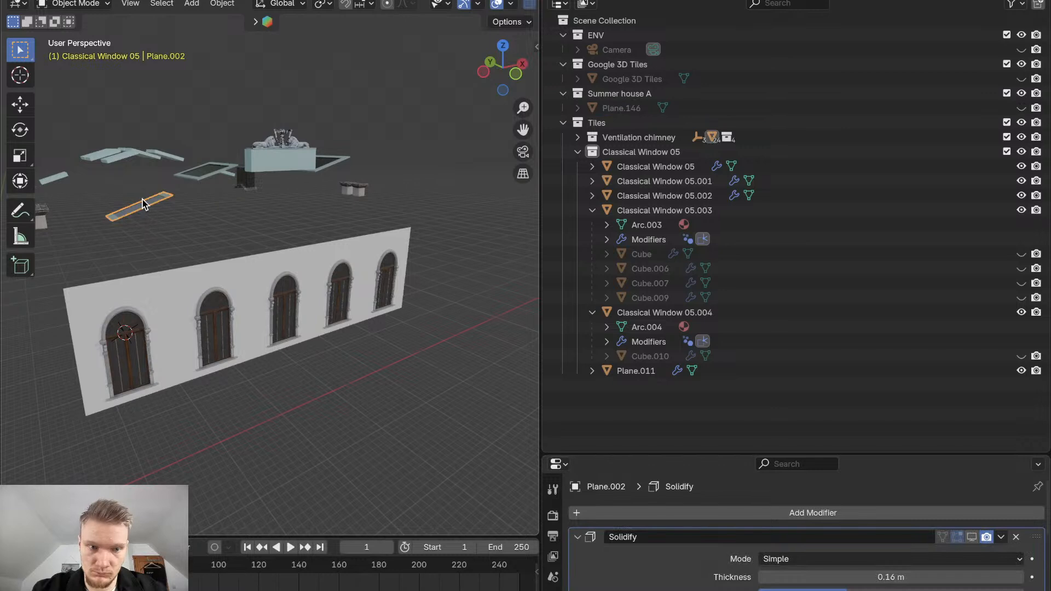
Enlarge the Properties editor and set Plane.002's Solidify thickness to 0.56 m and offset to -0.5237
drag(669, 454, 669, 297)
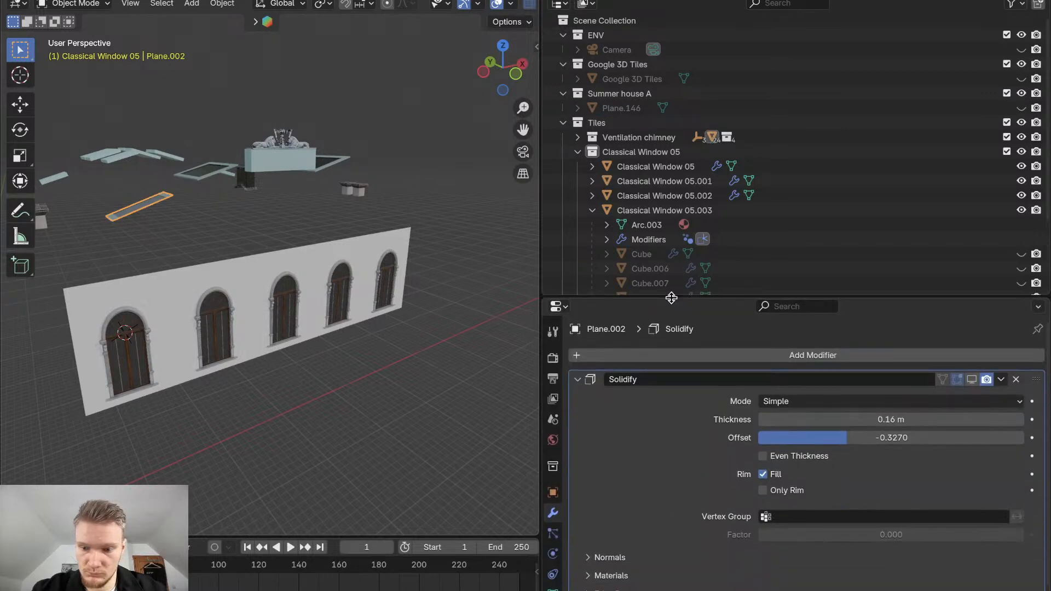
mouse_move(898, 417)
mouse_down()
mouse_move(931, 417)
mouse_move(865, 438)
mouse_move(931, 437)
mouse_move(822, 438)
mouse_up()
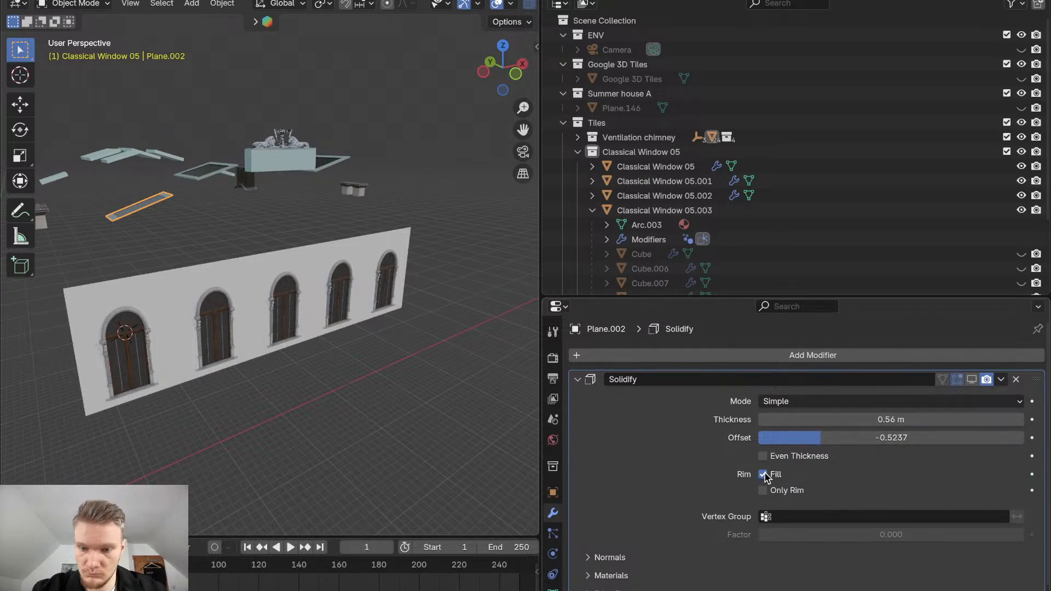
Try the Complex mode on Plane.002's Solidify modifier and return it to Simple
click(788, 410)
click(790, 431)
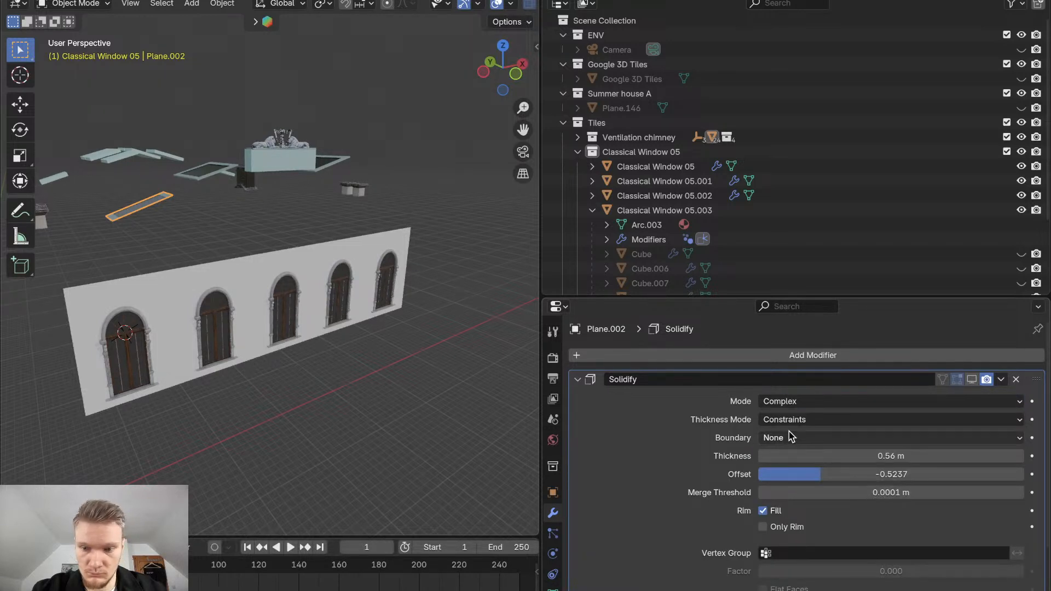
click(789, 405)
click(783, 416)
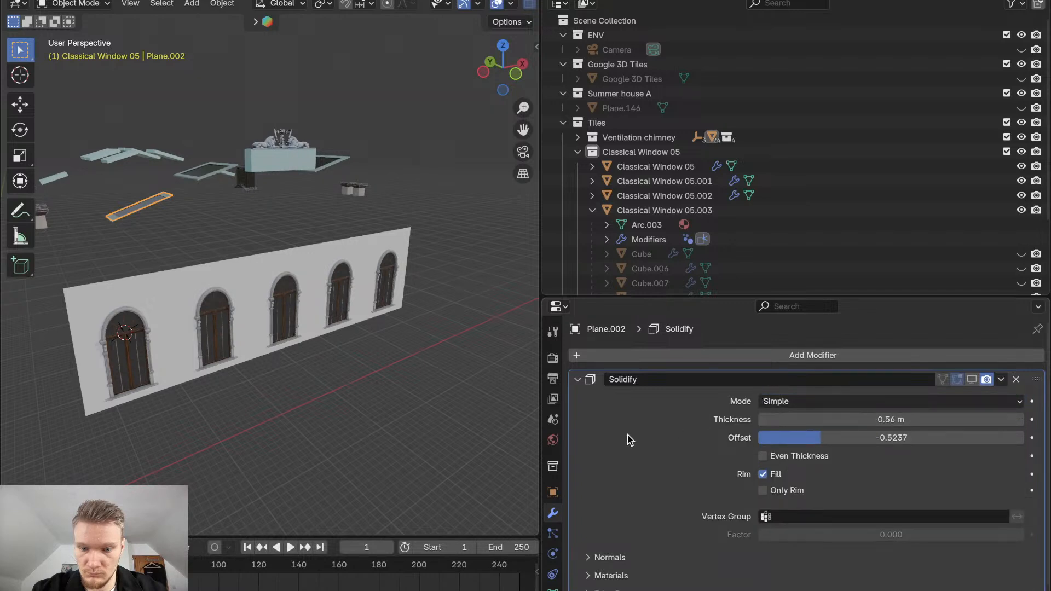
scroll(630, 440, down, 1)
scroll(630, 439, up, 1)
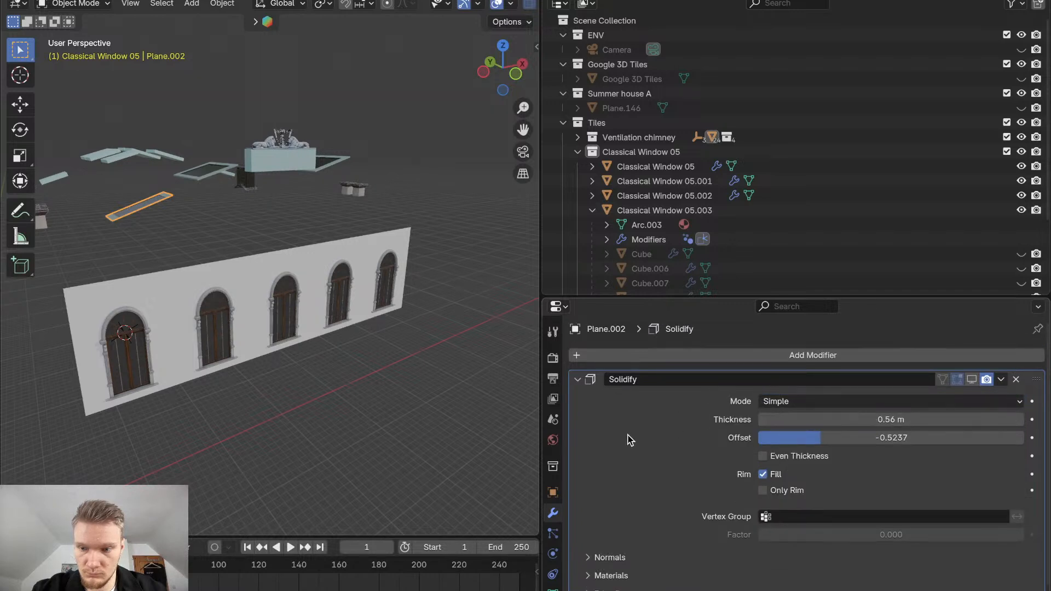
Enable viewport display of Plane.002's Solidify modifier, set its thickness to 0.2 m, and unhide the roof Plane.146
click(972, 380)
drag(952, 420, 901, 419)
middle_drag(363, 362, 359, 359)
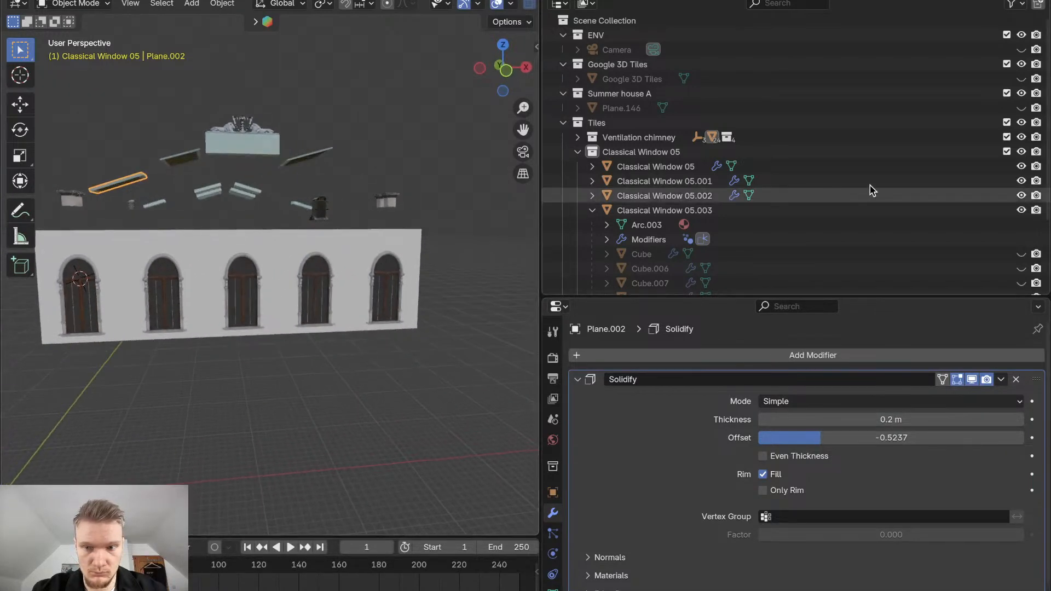
click(1021, 108)
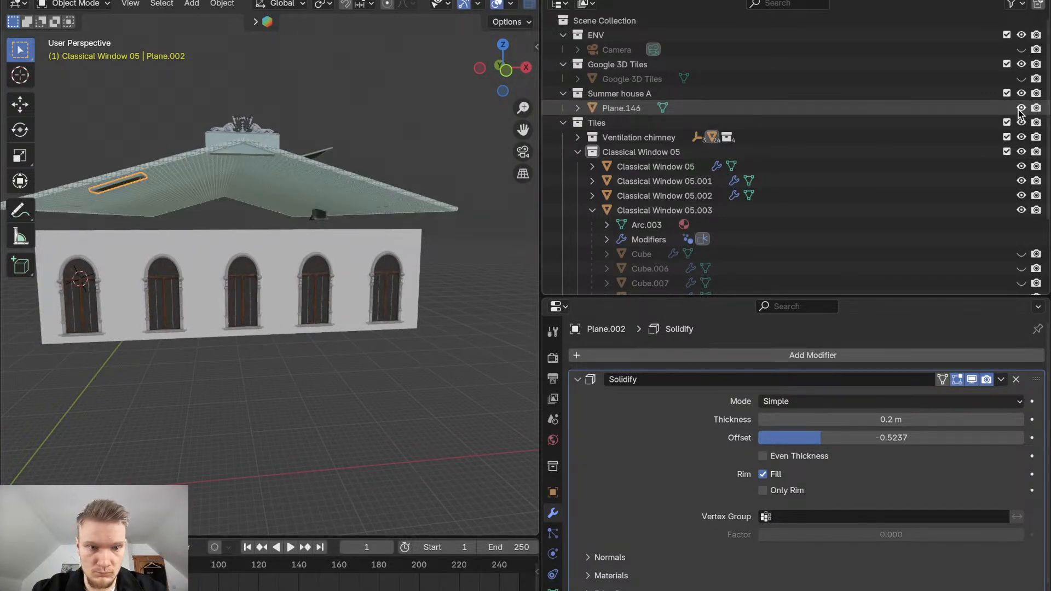
middle_drag(519, 265, 169, 213)
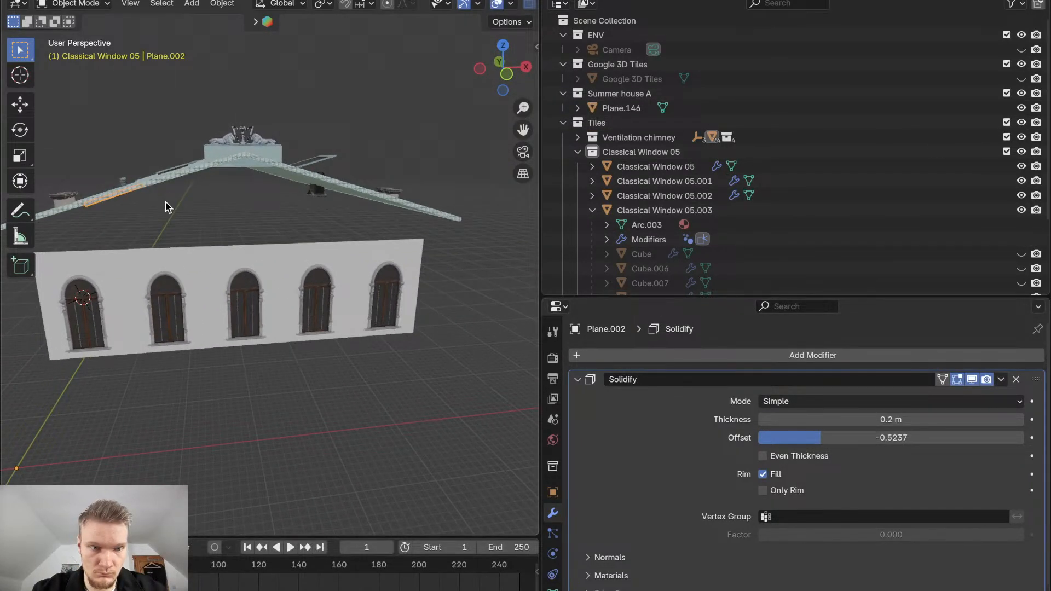
Set the Solidify thickness of the upper skylight frame Plane.003 to 0.18 m
click(179, 166)
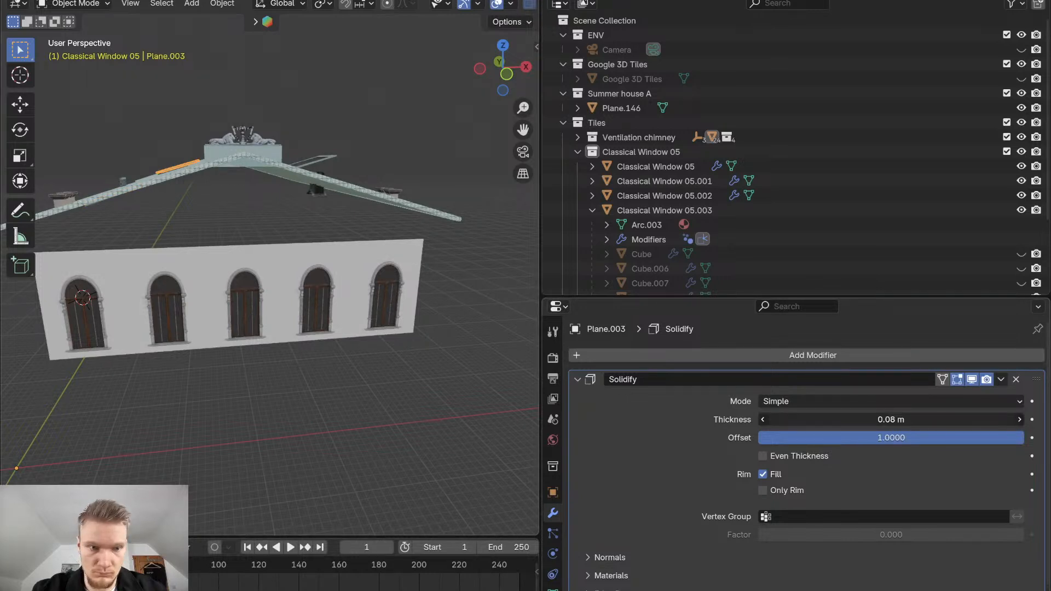
drag(861, 415, 882, 416)
middle_drag(313, 348, 330, 374)
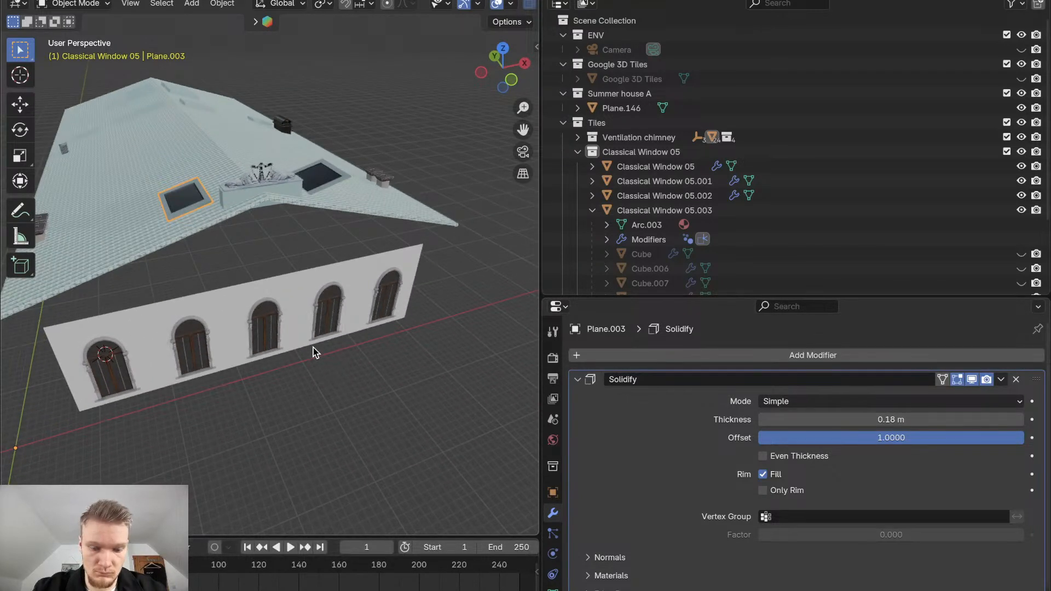
Lower the skylight frame Plane.003 toward the roof by about 0.225 m along its local Z axis
key(g)
key(z)
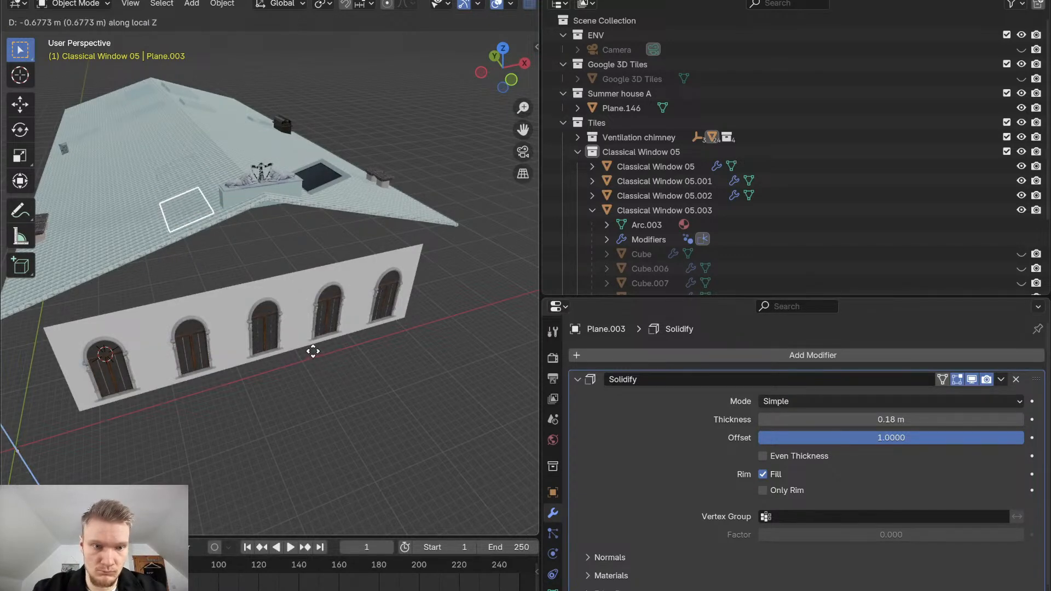
click(314, 349)
middle_drag(311, 346, 303, 340)
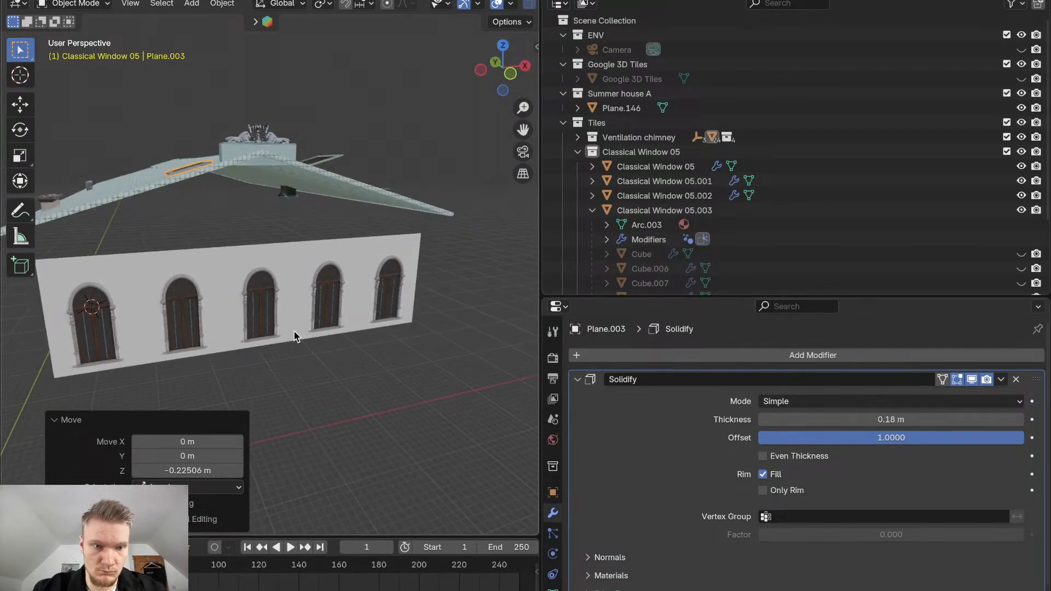
scroll(210, 250, up, 6)
scroll(209, 247, down, 6)
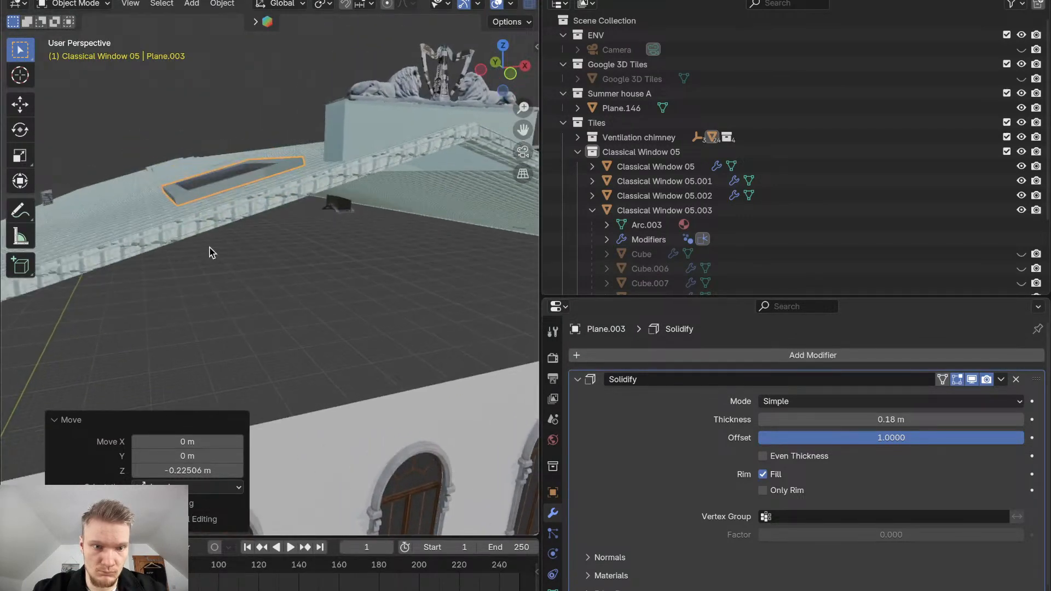
Sink Plane.003 about 0.1 m further along its local Z axis into the roof tiles
key(g)
key(z)
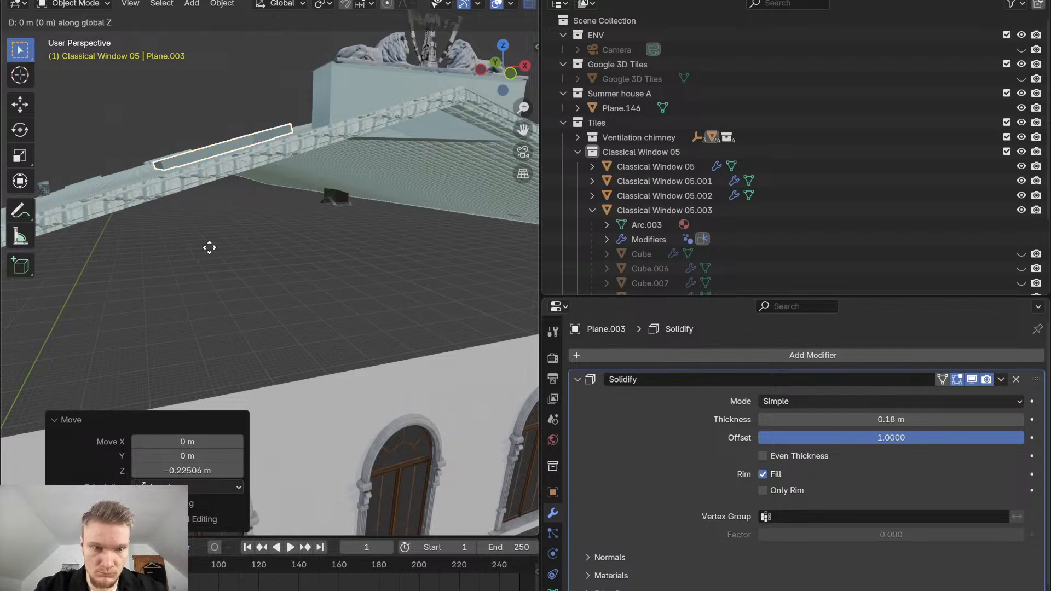
key(z)
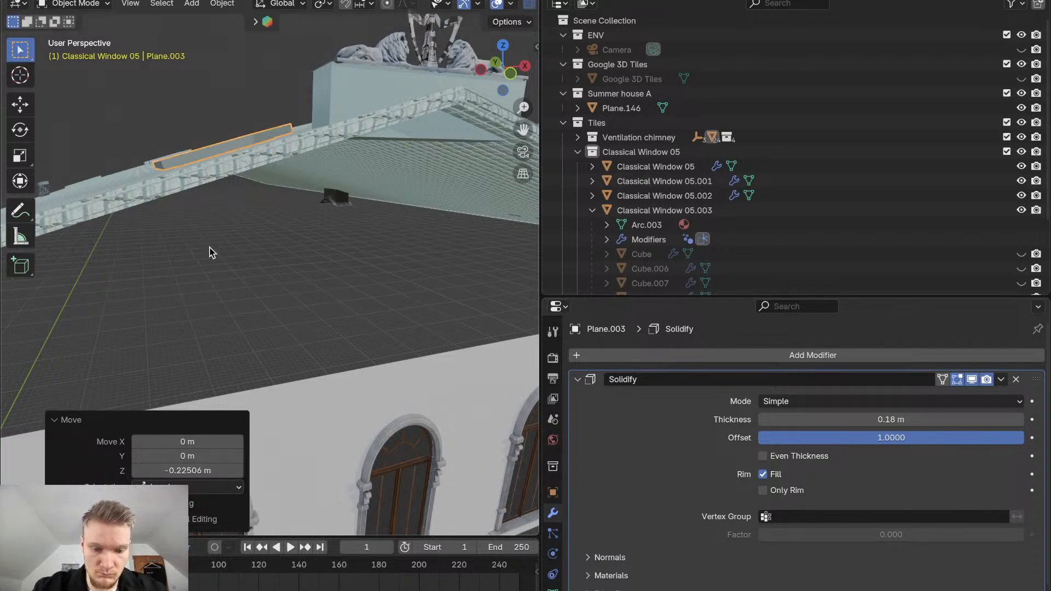
key(z)
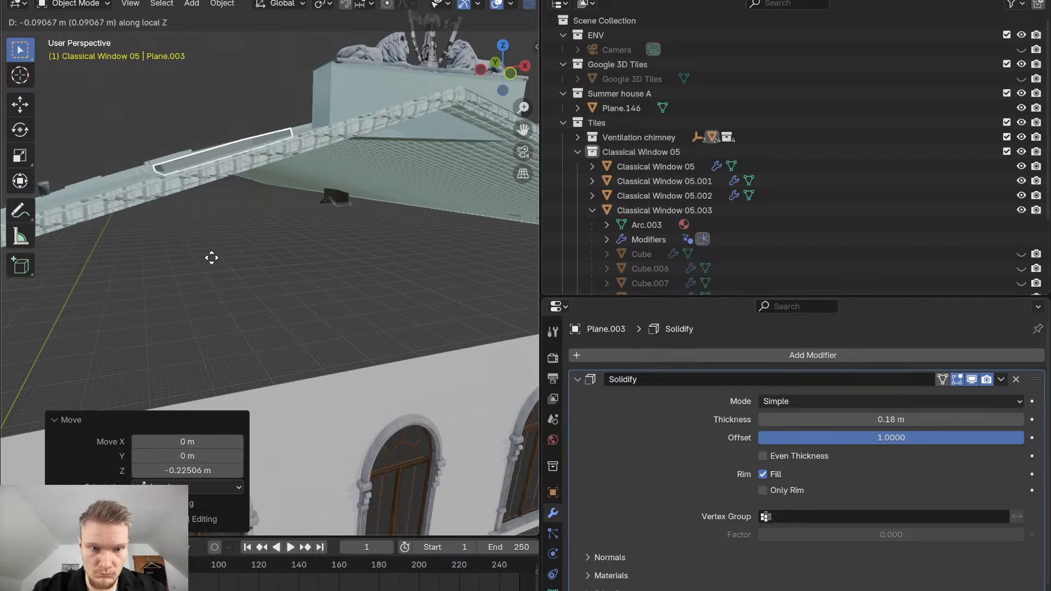
click(212, 258)
middle_drag(212, 259, 212, 259)
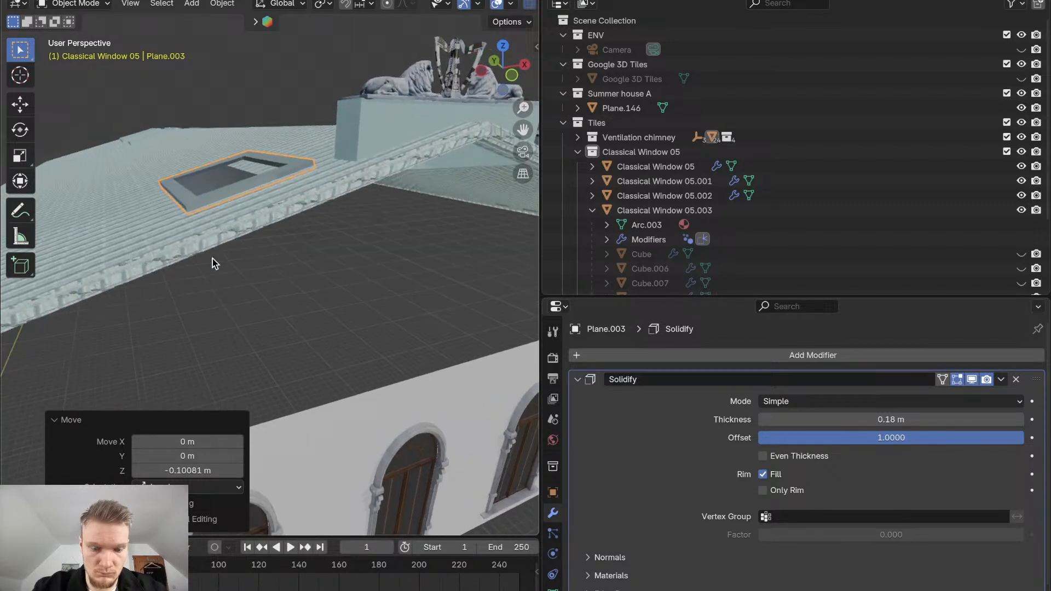
Raise Plane.003 about 0.032 m along global Z and rotate it about 0.035° around its local Y axis
key(g)
key(z)
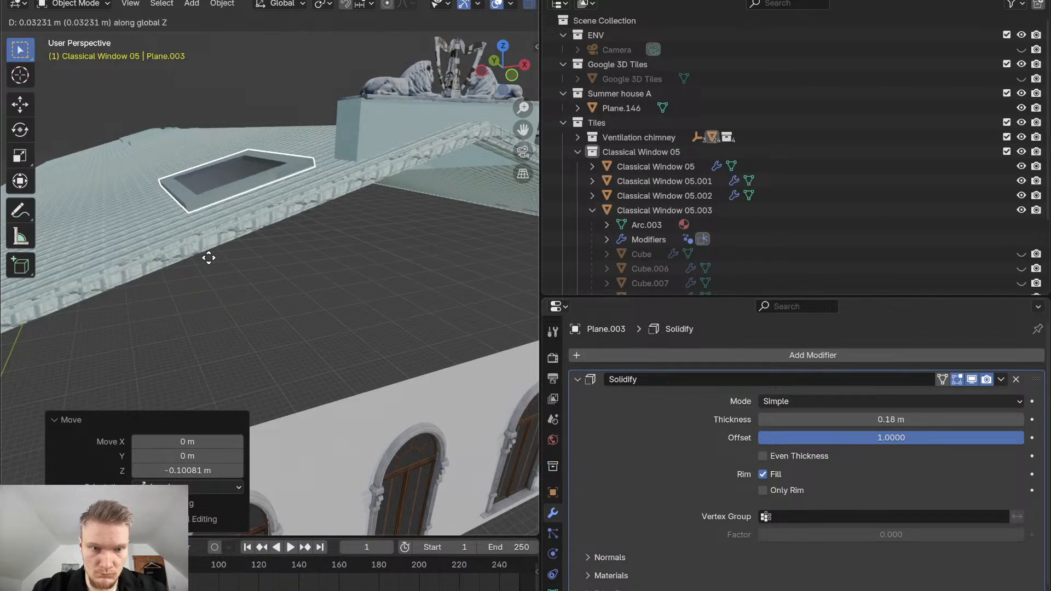
click(209, 262)
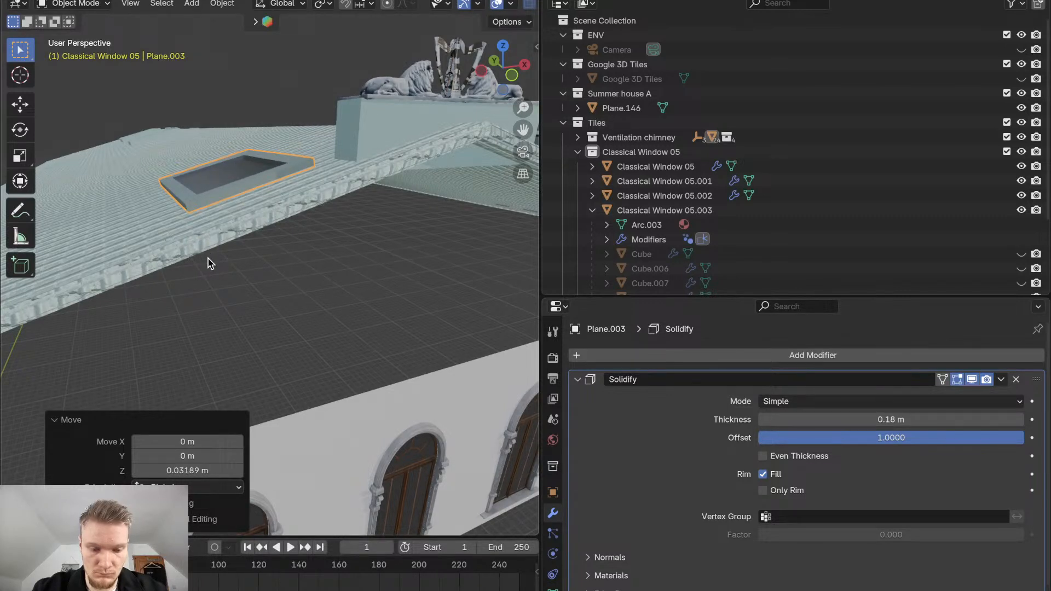
key(r)
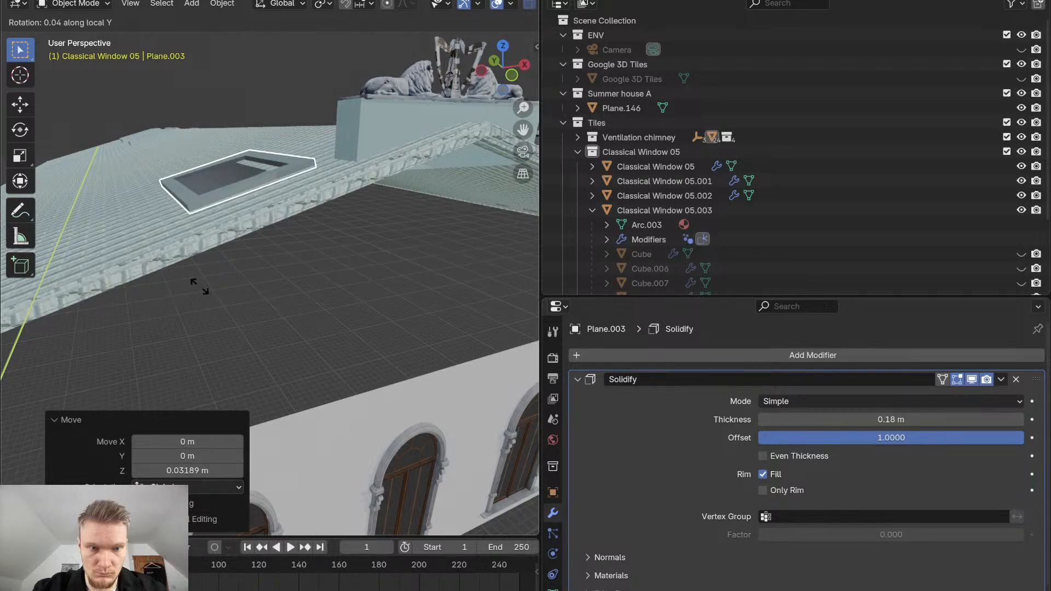
click(199, 286)
middle_drag(200, 287, 202, 290)
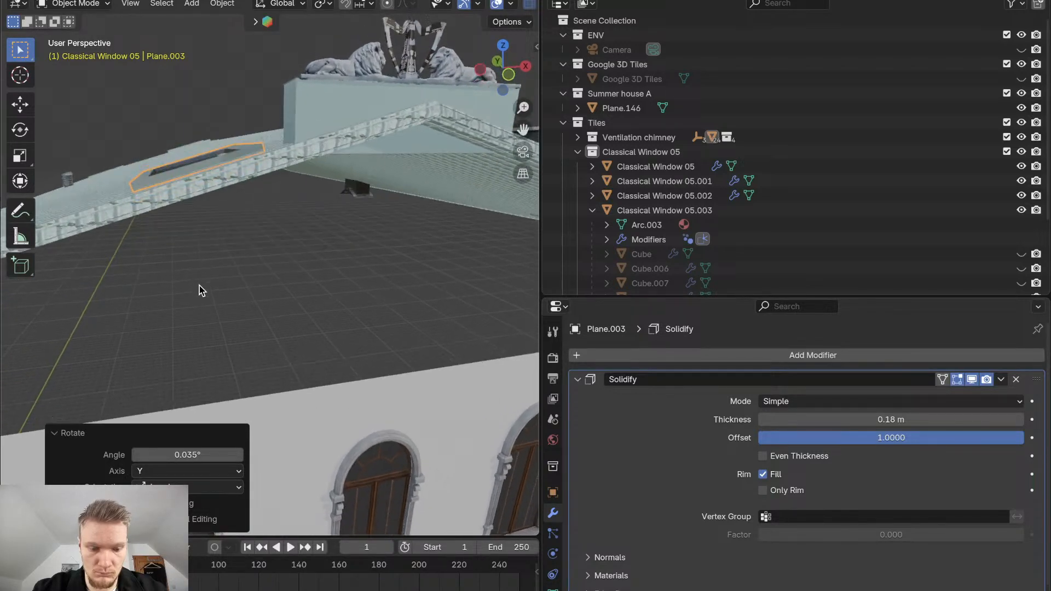
Rotate Plane.003 freely by about -0.61° and lower it about 0.347 m along global Z to meet the roof slope
key(r)
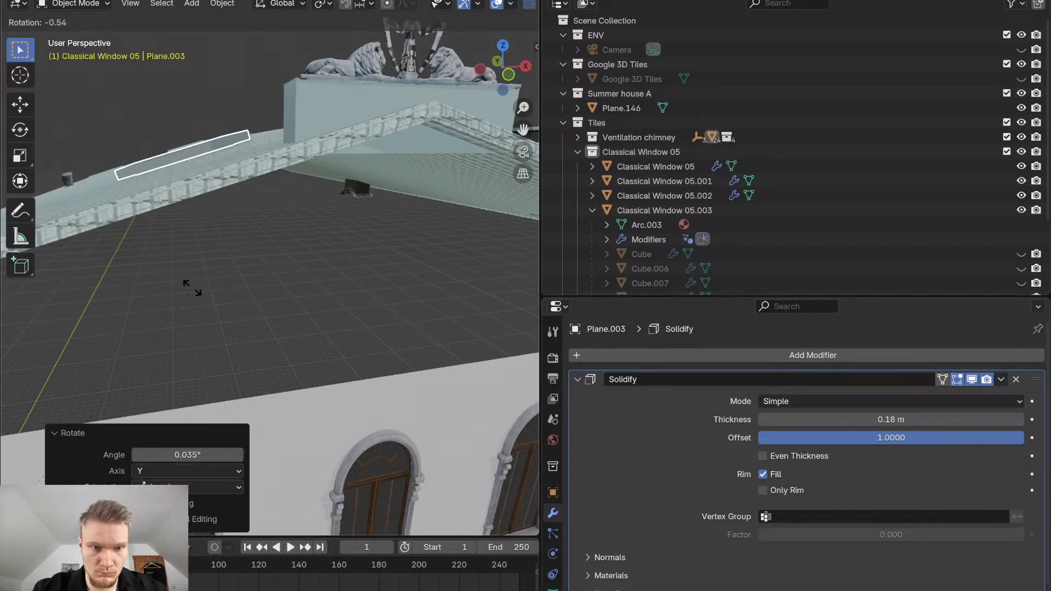
click(193, 289)
key(g)
key(z)
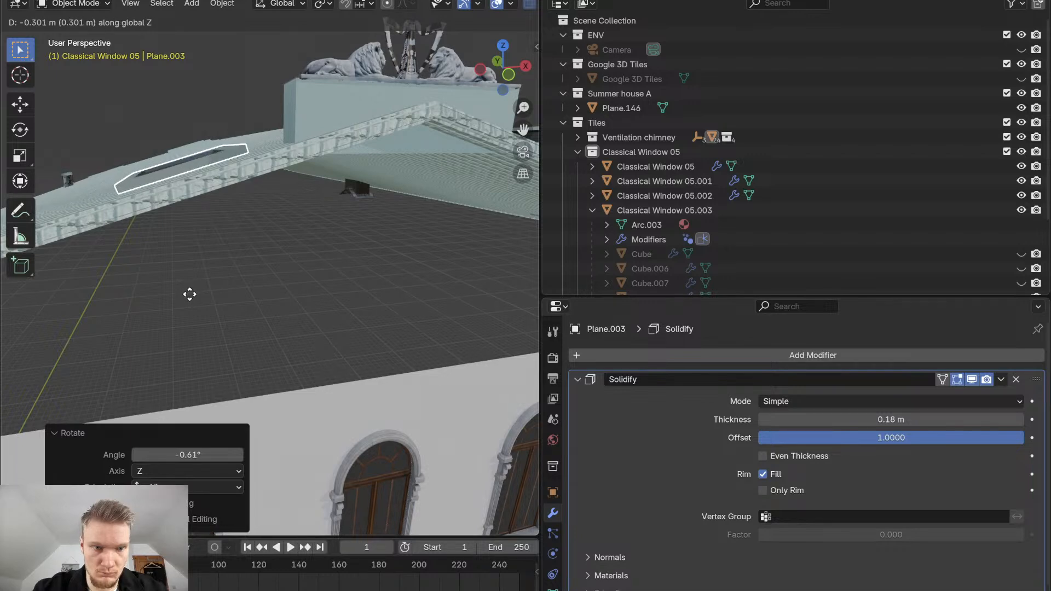
click(188, 300)
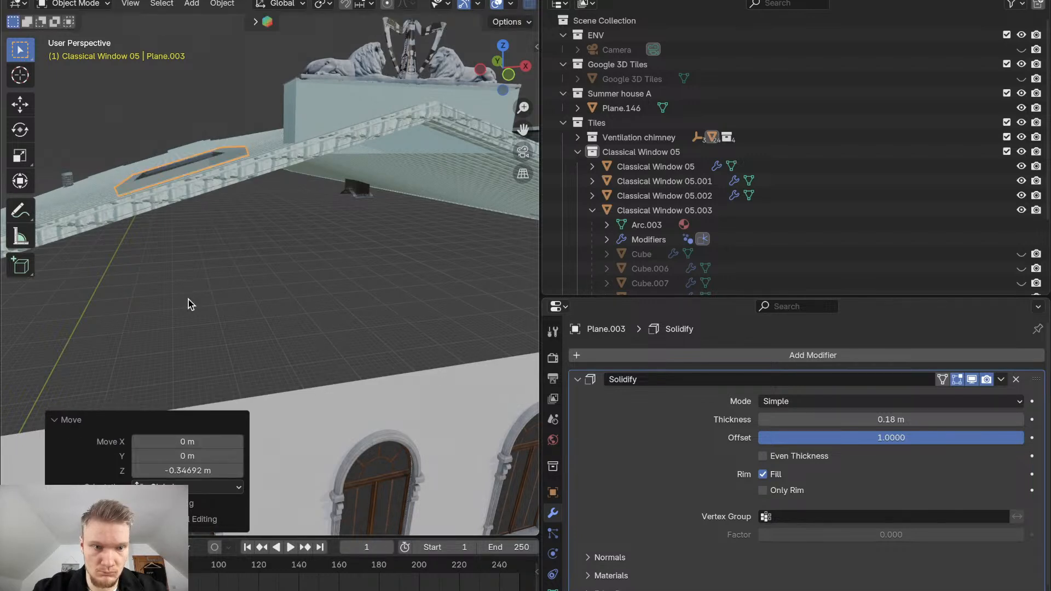
Rotate the lower skylight frame Plane.002 about -0.016° around its local Y axis and raise it about 0.257 m along global Z
middle_drag(188, 300, 123, 257)
click(100, 214)
middle_drag(100, 214, 100, 214)
key(r)
key(y)
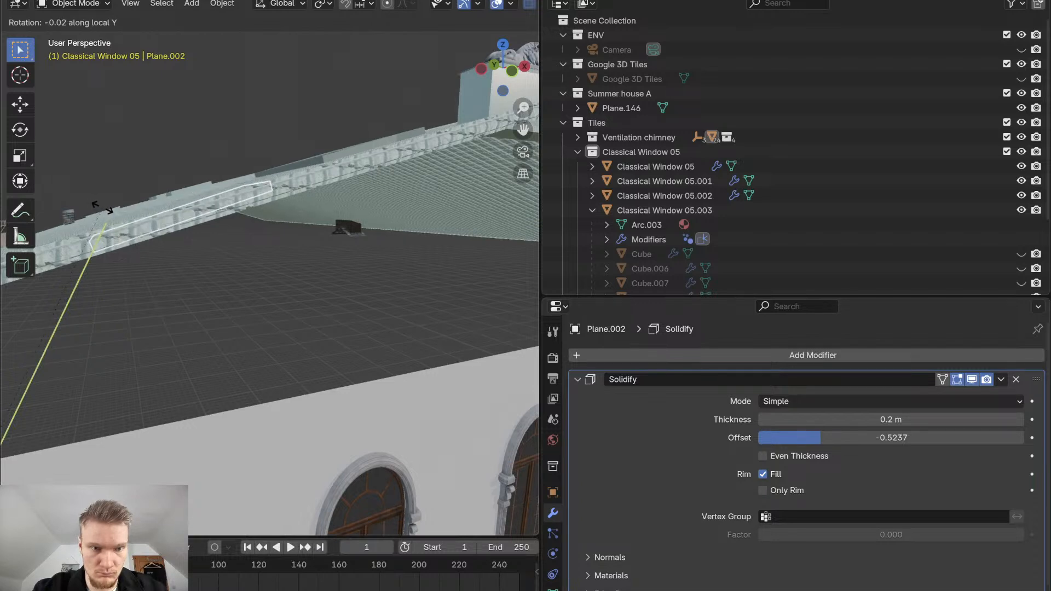
click(104, 212)
key(g)
key(z)
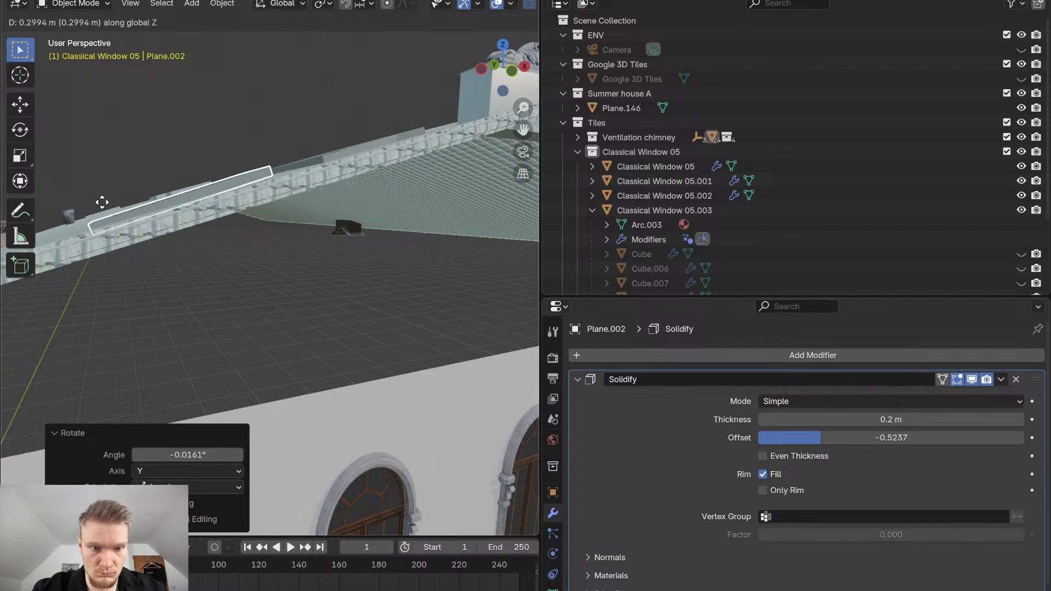
click(102, 203)
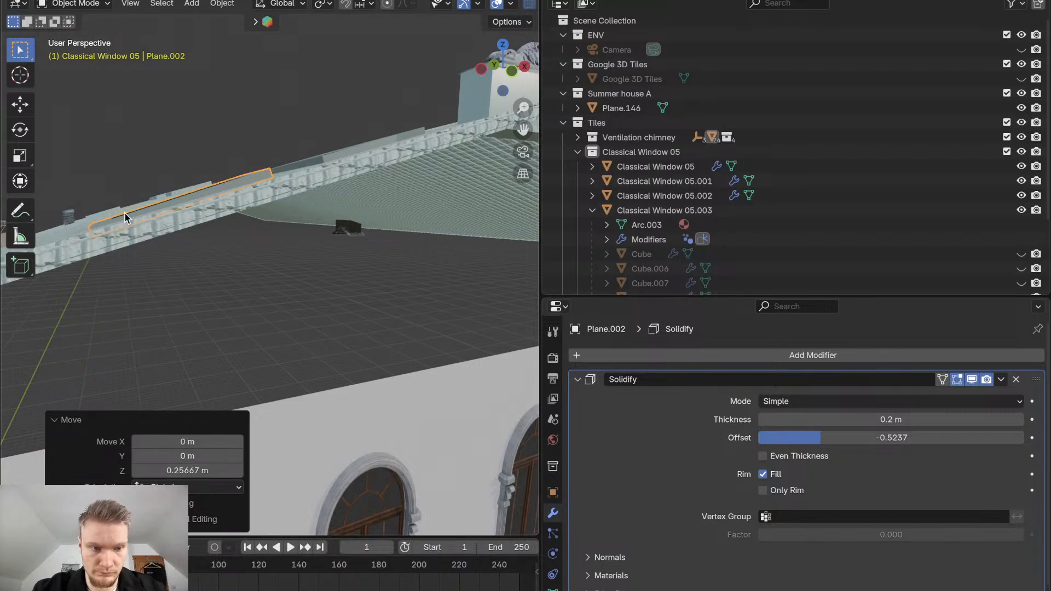
middle_drag(125, 217, 123, 212)
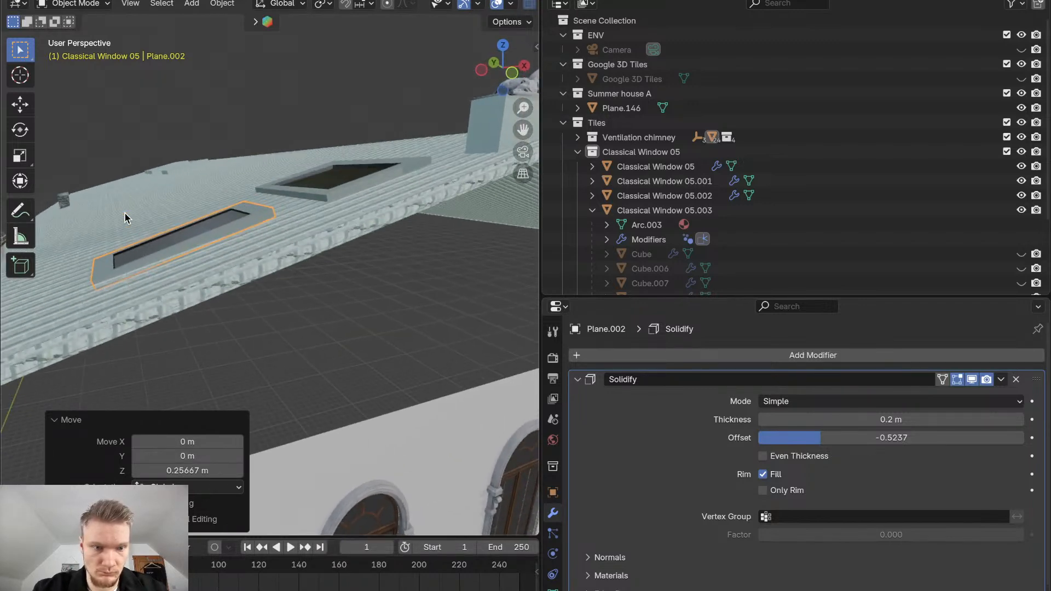
Set Plane.002's origin to its Center of Mass (Surface)
right_click(167, 239)
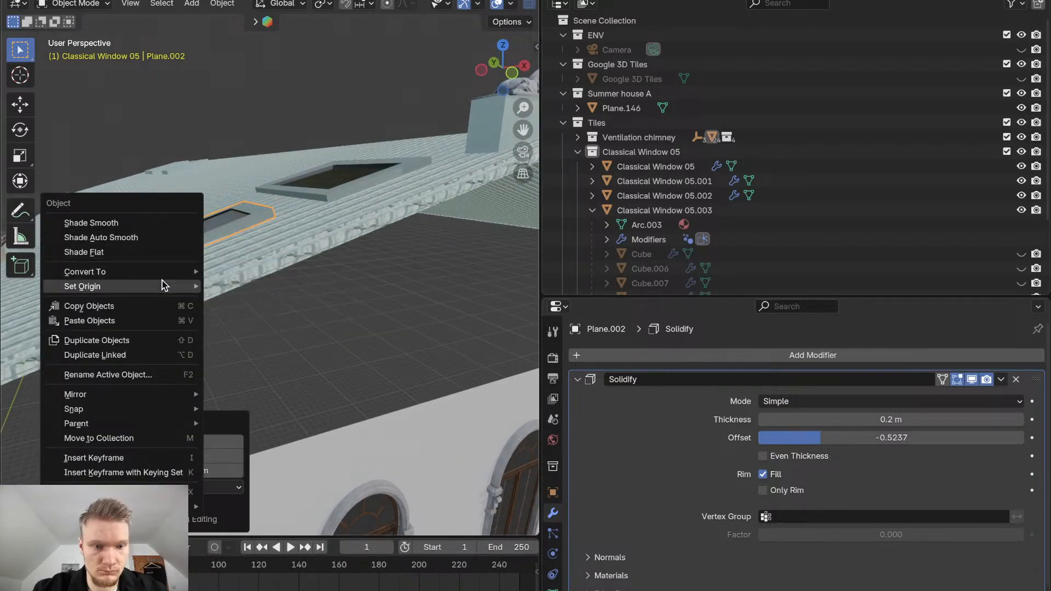
mouse_move(162, 281)
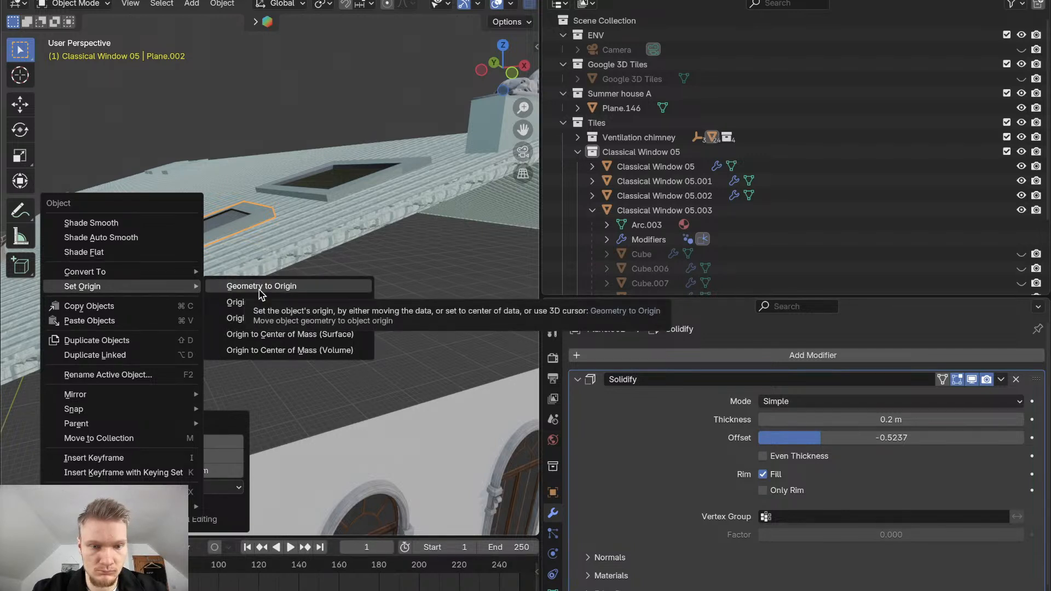
click(324, 335)
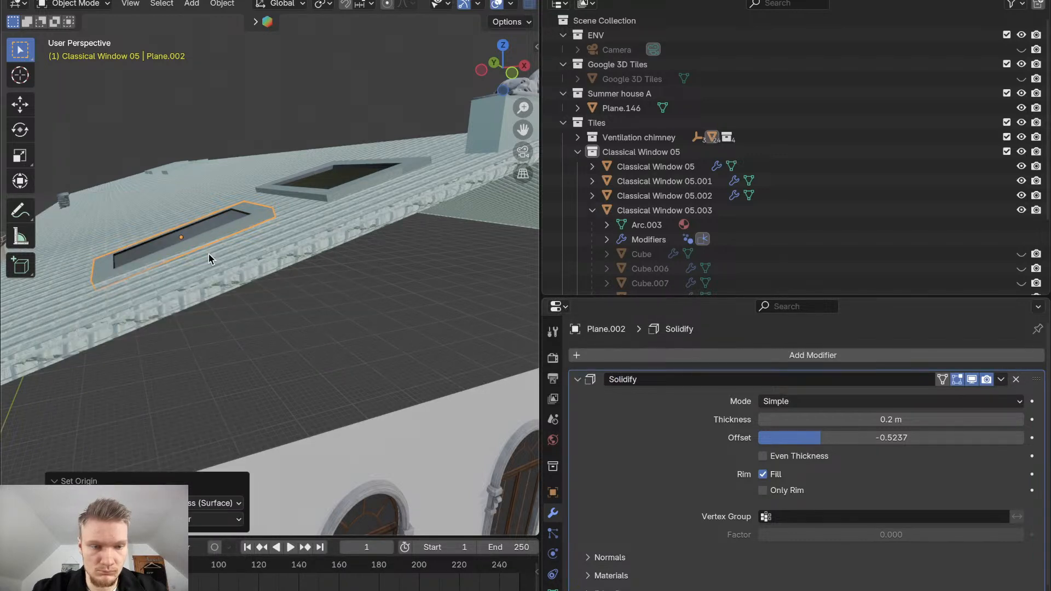
Rotate Plane.002 about 1.72° around its local Y axis
key(g)
key(y)
key(y)
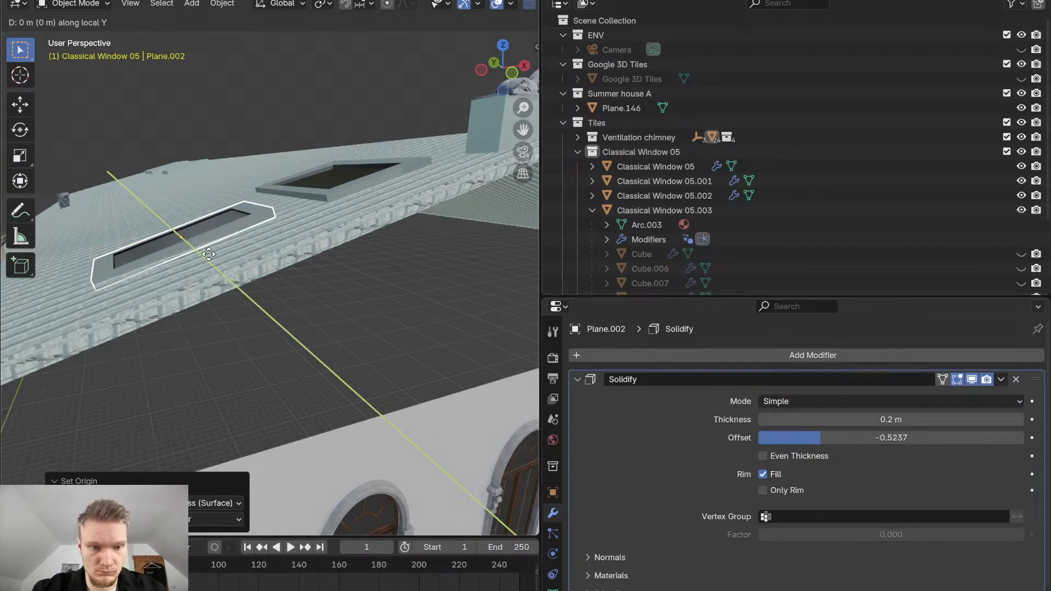
key(r)
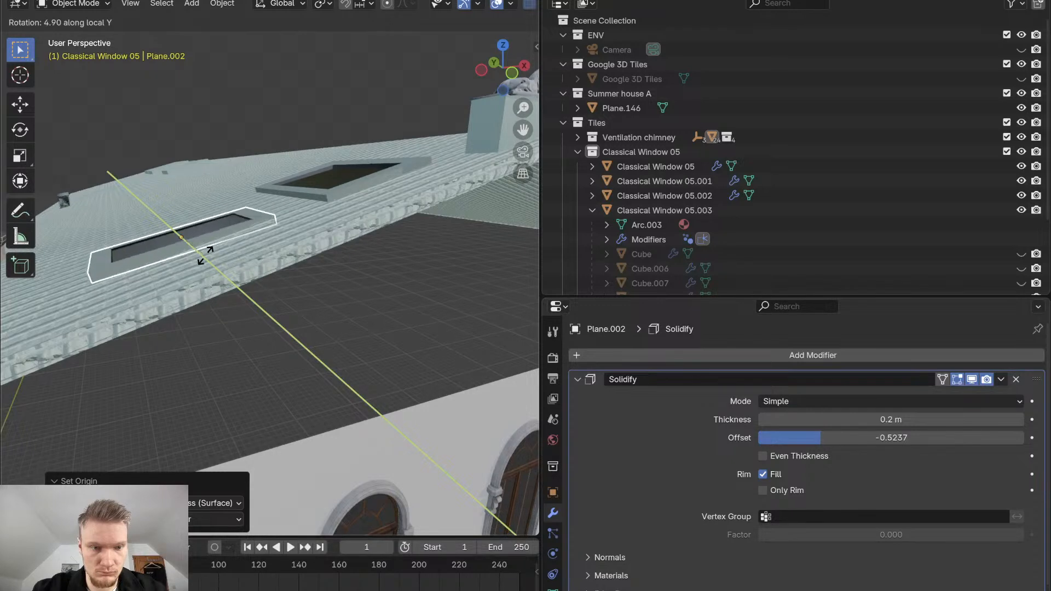
click(210, 256)
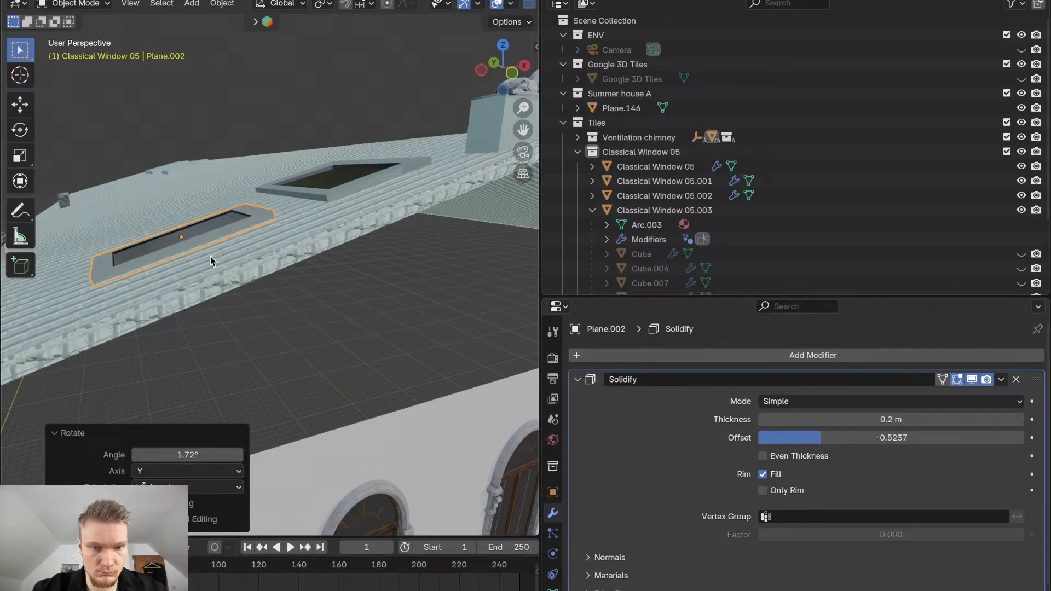
Set the origin of the upper skylight frame Plane.003 to its Center of Mass (Surface)
click(324, 172)
right_click(327, 188)
mouse_move(327, 188)
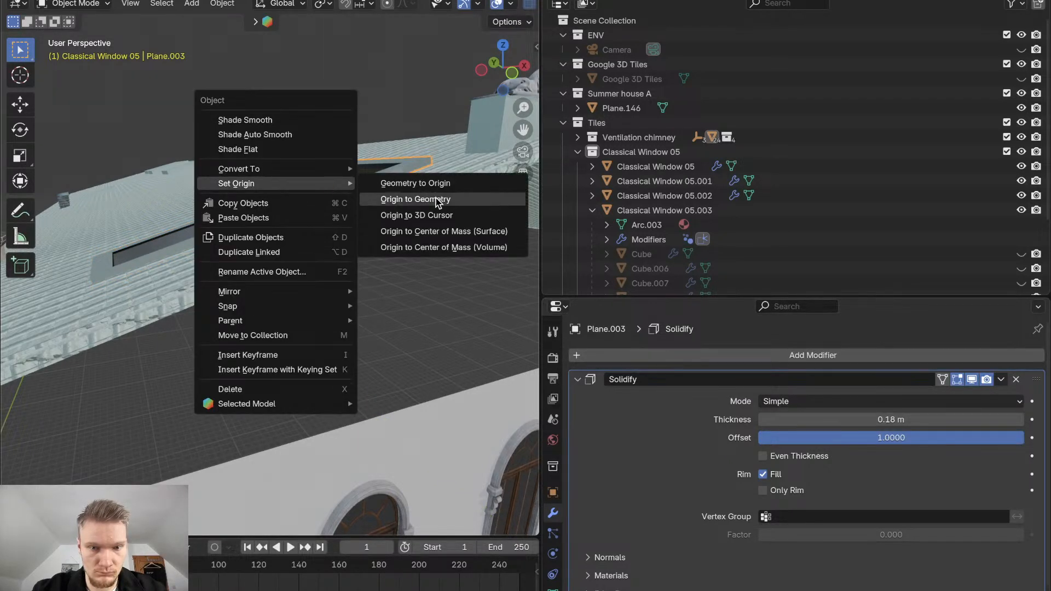
click(432, 232)
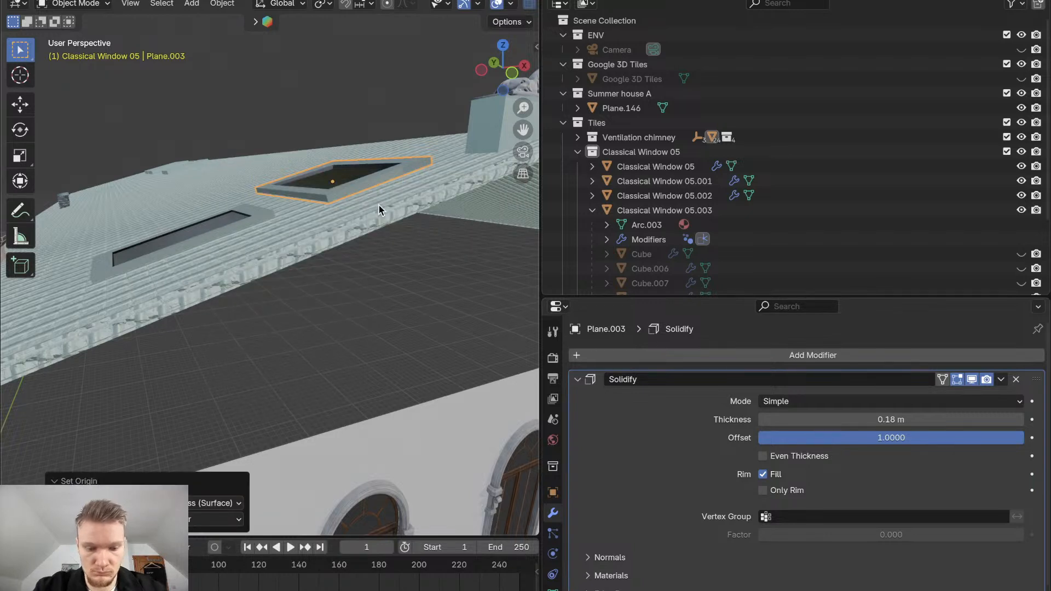
Rotate Plane.003 by about -0.31° around the global Y axis to follow the roof slope
key(r)
key(y)
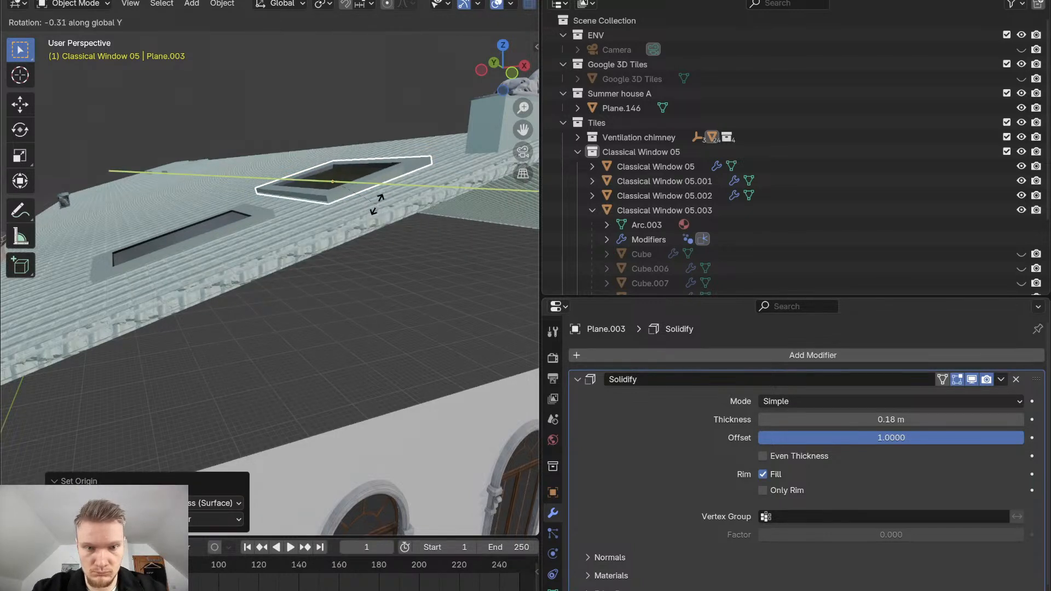
click(377, 205)
Select the skylight frame Plane.001 on the opposite roof slope
middle_drag(242, 248, 219, 208)
click(247, 186)
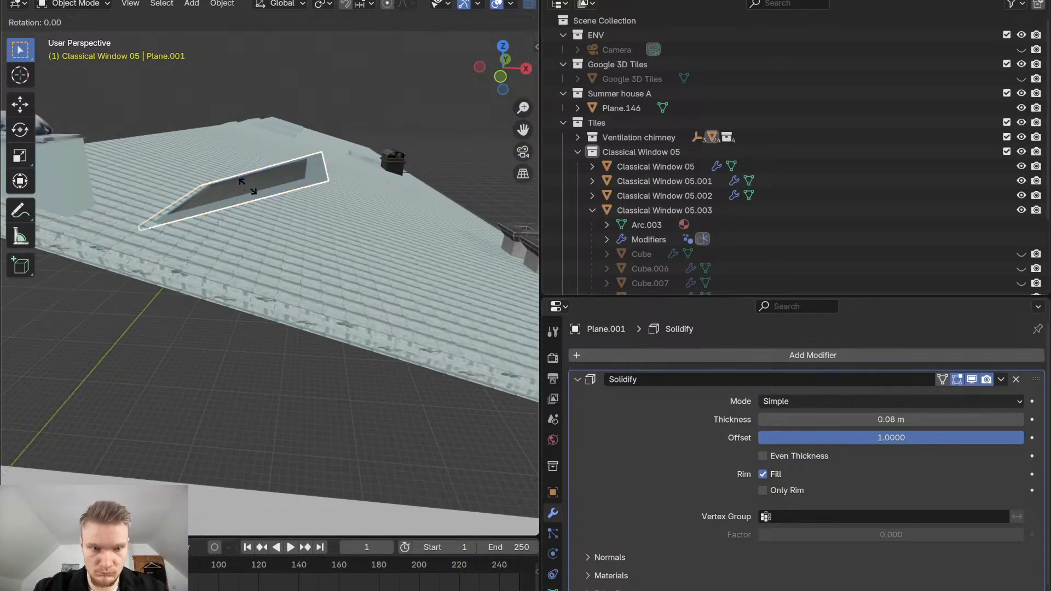
key(r)
key(y)
key(y)
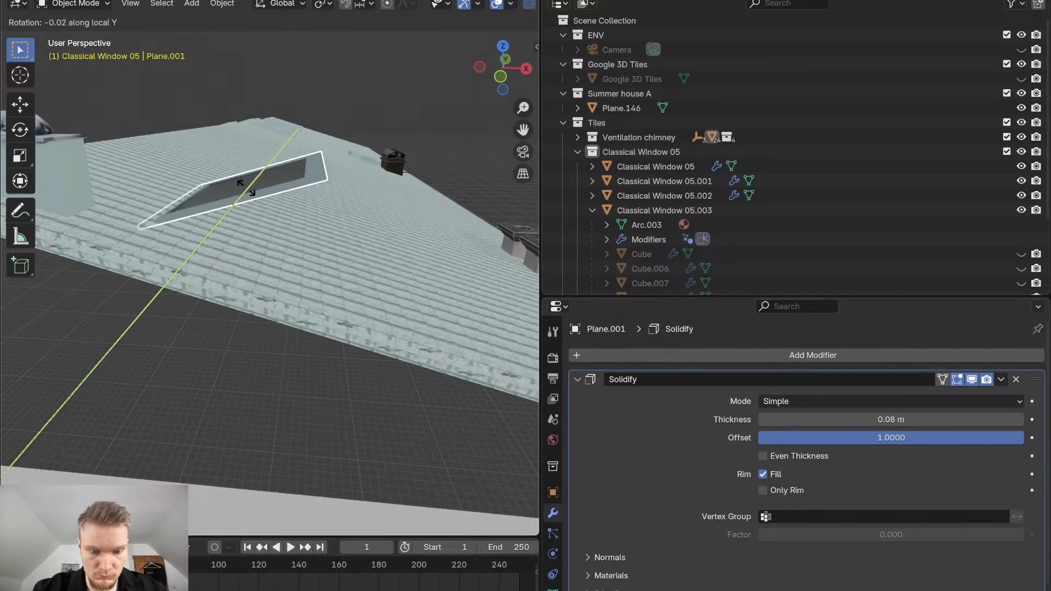
right_click(245, 188)
Set Plane.001's origin to its Center of Mass (Surface)
right_click(245, 188)
mouse_move(246, 189)
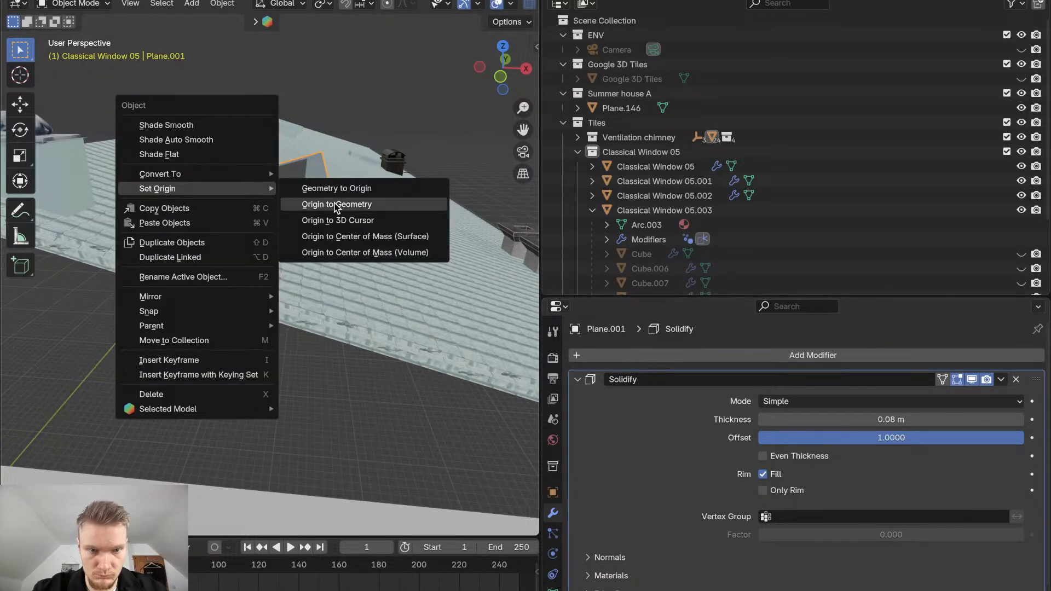
click(336, 236)
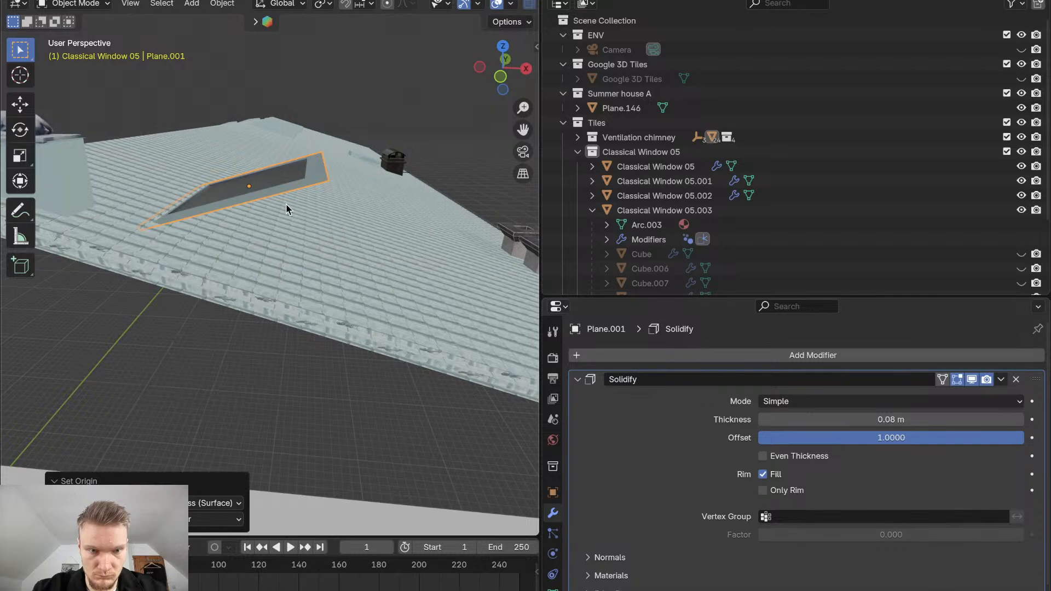
Rotate Plane.001 about 29.1° around its local Y axis, plus about 4.47° around global Y, to follow the roof slope
key(r)
key(y)
key(y)
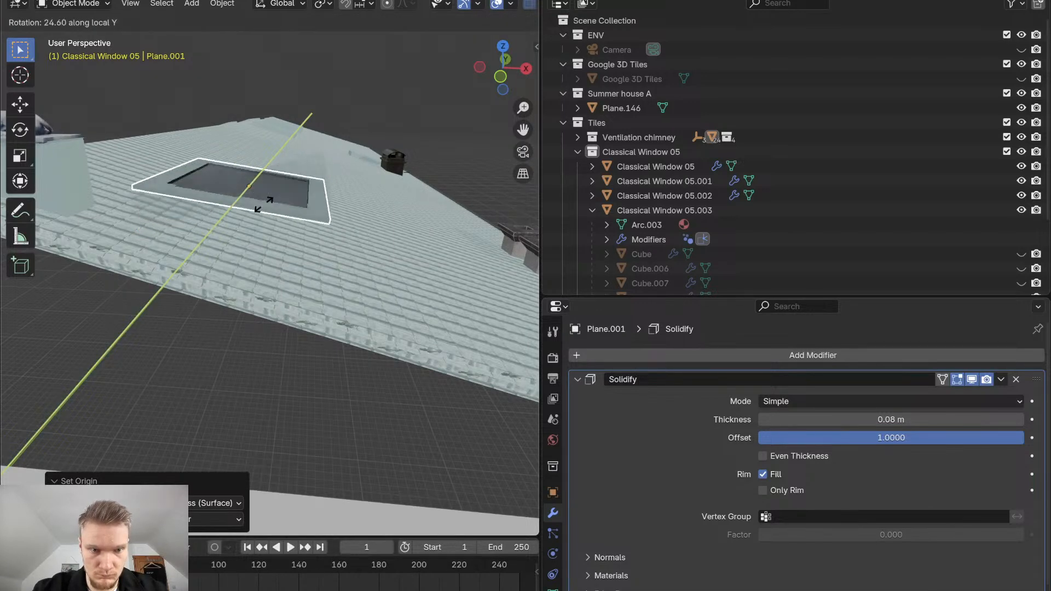
click(262, 208)
middle_drag(262, 209, 261, 204)
key(r)
key(y)
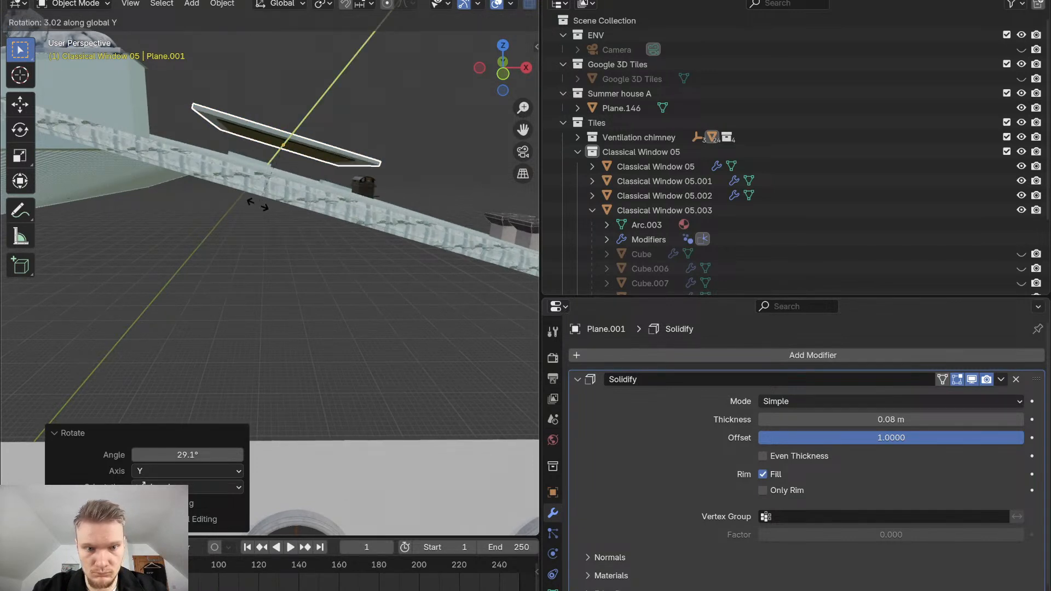
click(256, 205)
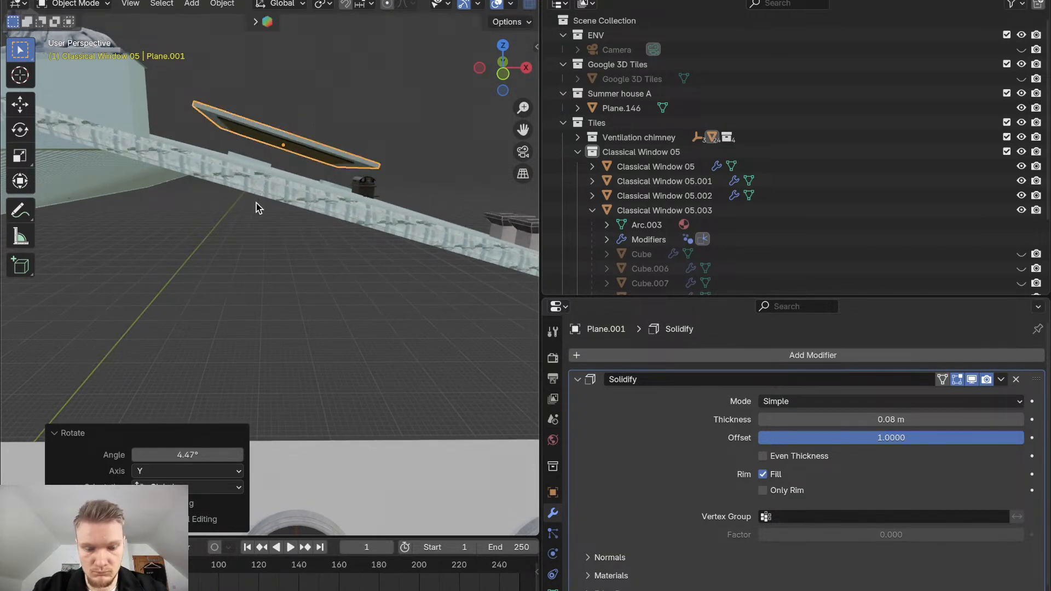
Move Plane.001 about -0.659 m along its local Z axis, down onto the roof
key(g)
key(z)
key(z)
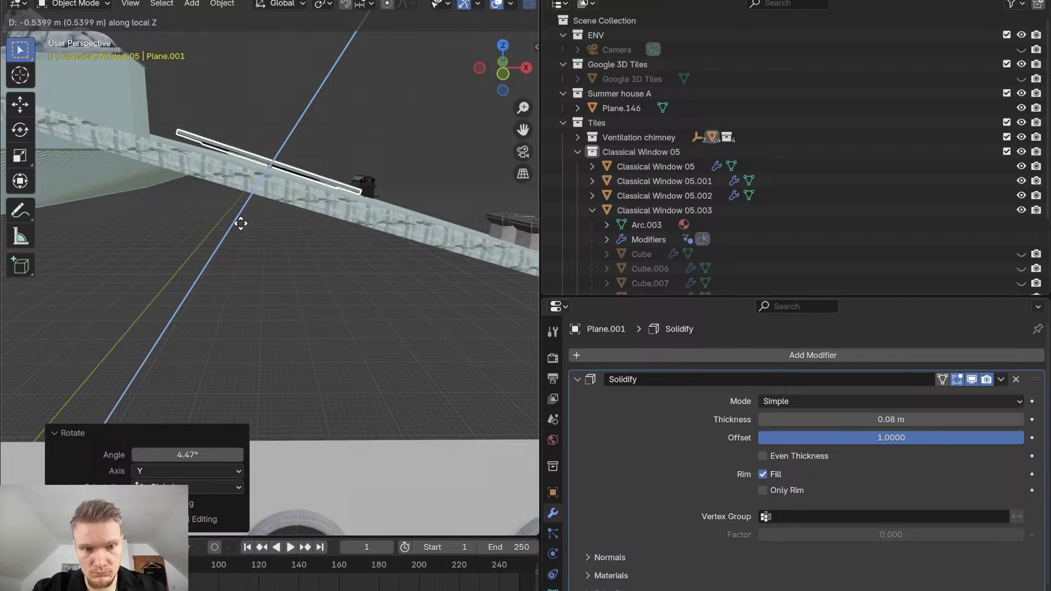
click(241, 229)
Lower Plane.001 about 0.083 m along global Z and rotate it freely by about -1.76°
mouse_move(241, 228)
middle_down()
mouse_move(241, 242)
mouse_move(241, 218)
mouse_move(241, 229)
middle_up()
scroll(241, 229, up, 3)
scroll(241, 229, down, 5)
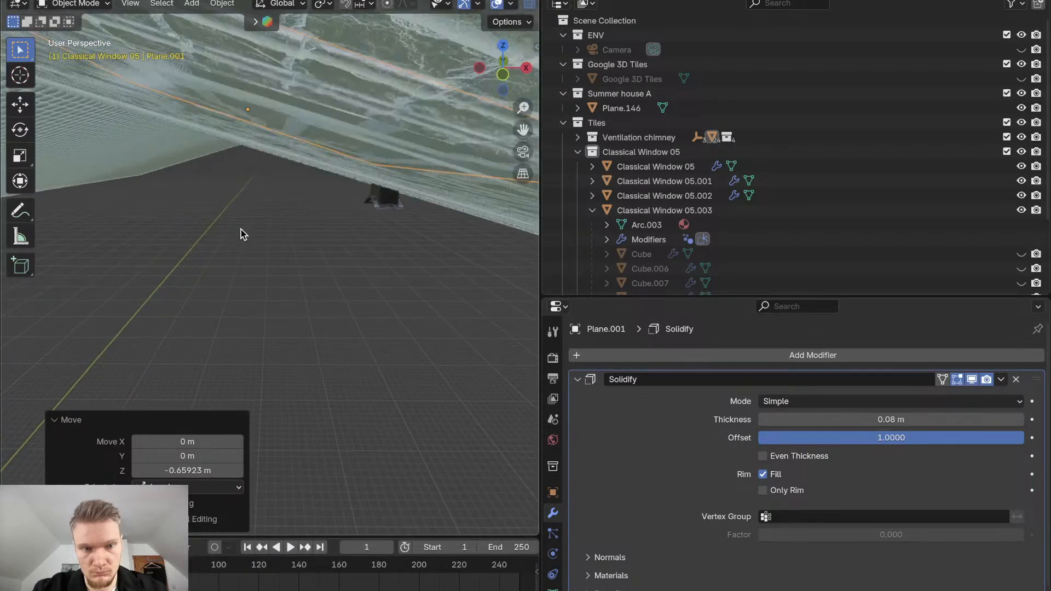
scroll(241, 229, up, 2)
scroll(241, 229, down, 2)
scroll(241, 229, down, 3)
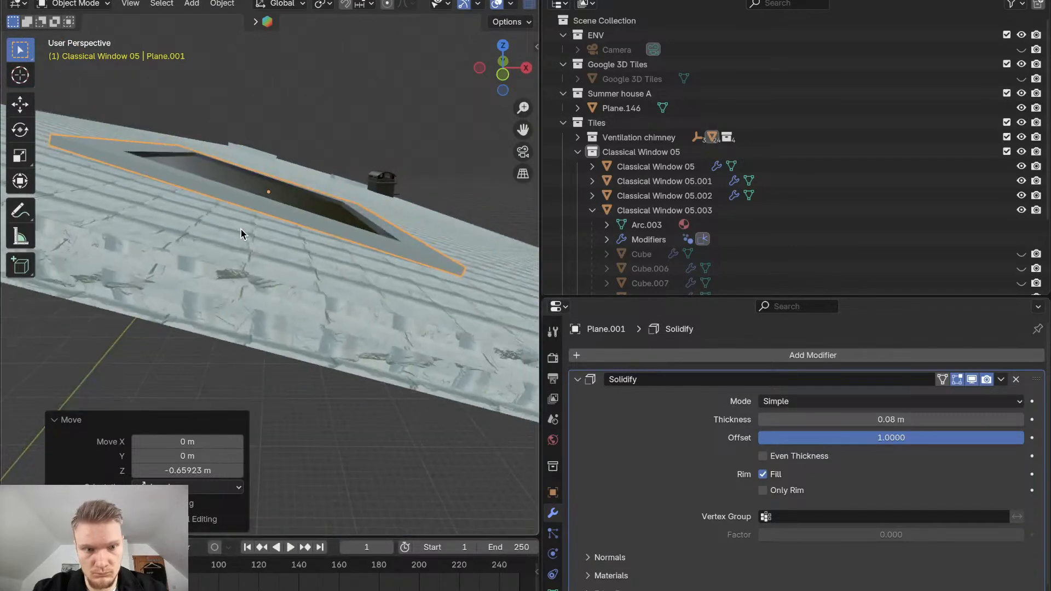
key(g)
key(z)
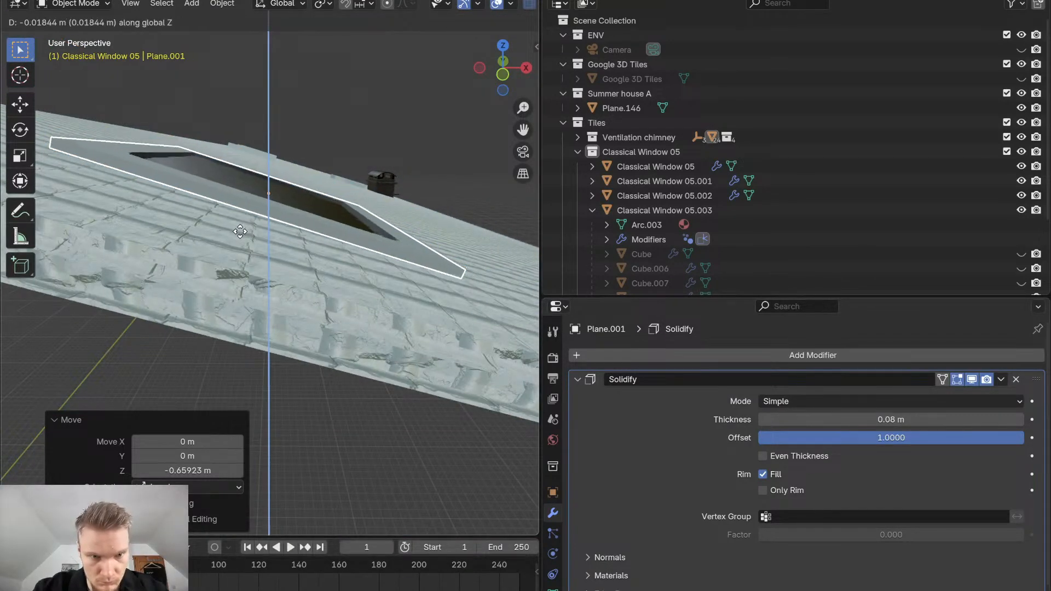
click(241, 237)
key(r)
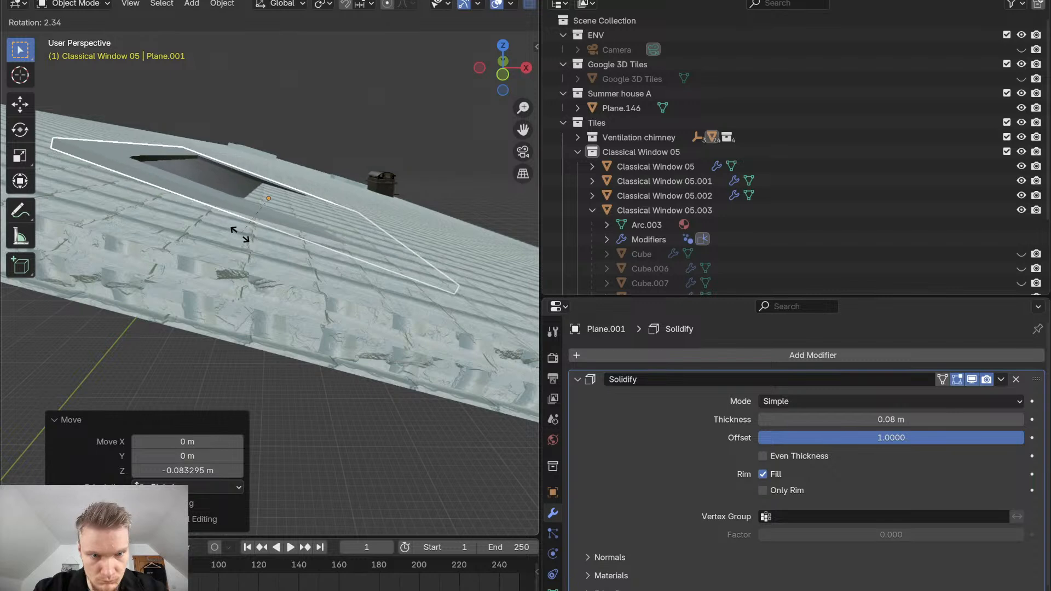
click(240, 238)
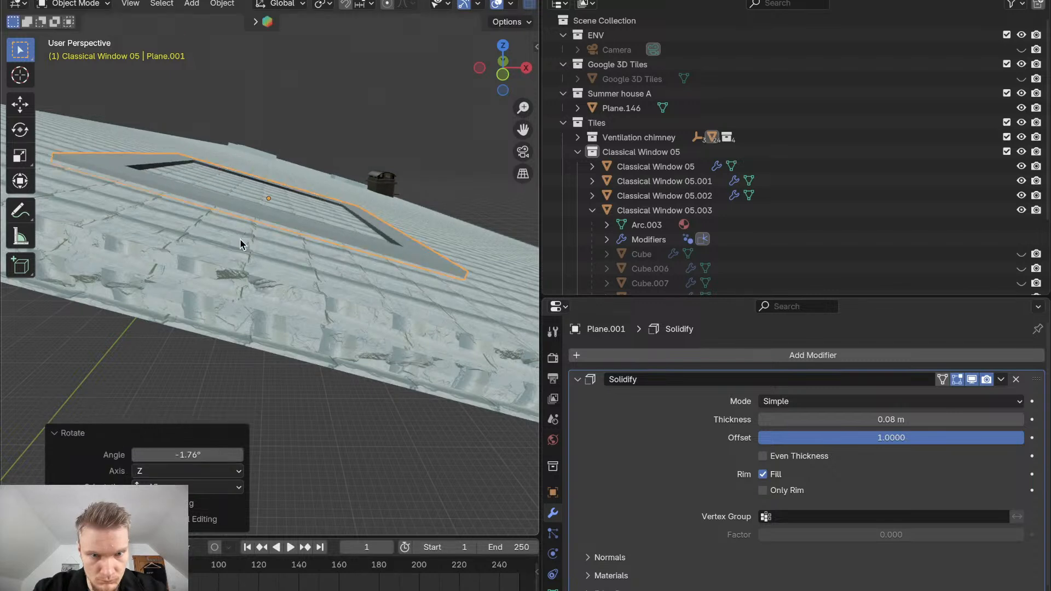
Raise Plane.001 about 0.031 m along its local Z axis and rotate it about -0.753° around its local Y axis
key(g)
key(z)
key(z)
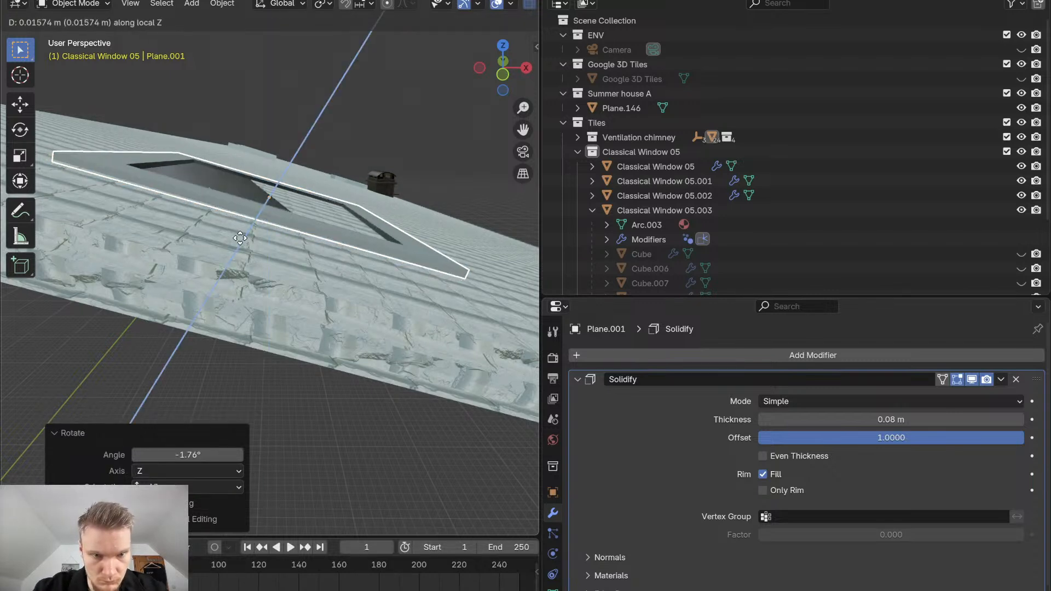
click(239, 237)
key(r)
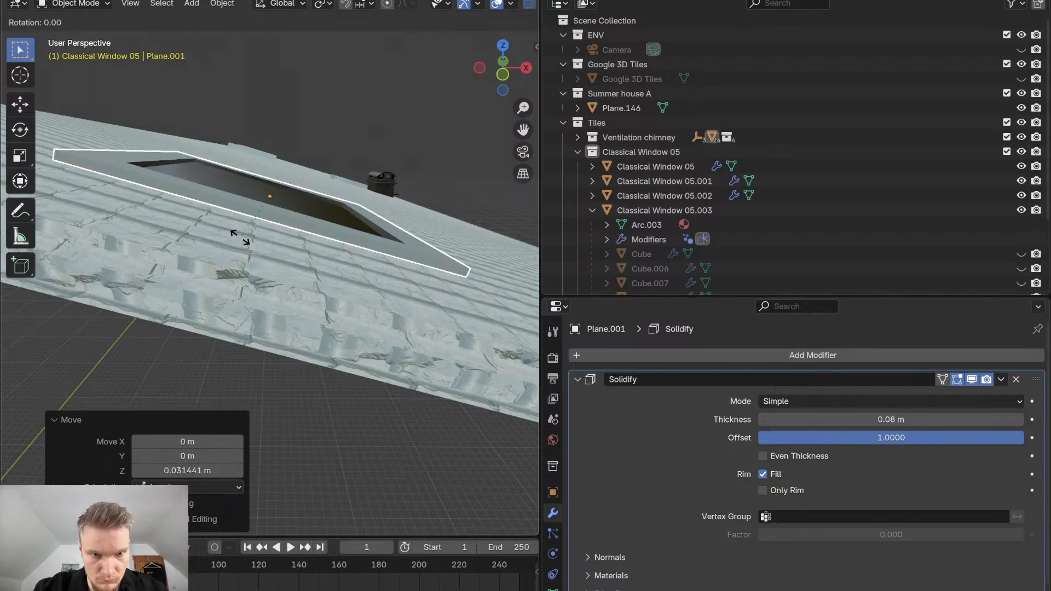
key(y)
key(y)
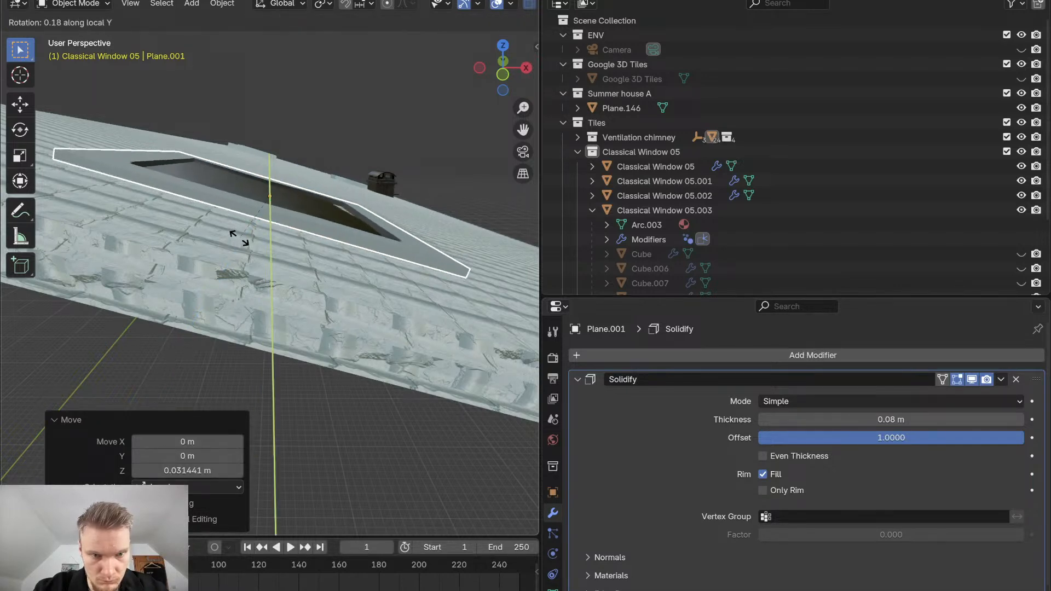
click(239, 239)
Rotate Plane.001 about 0.433° around global Y and move it about -0.010 m along its local Z axis
middle_drag(239, 239, 240, 243)
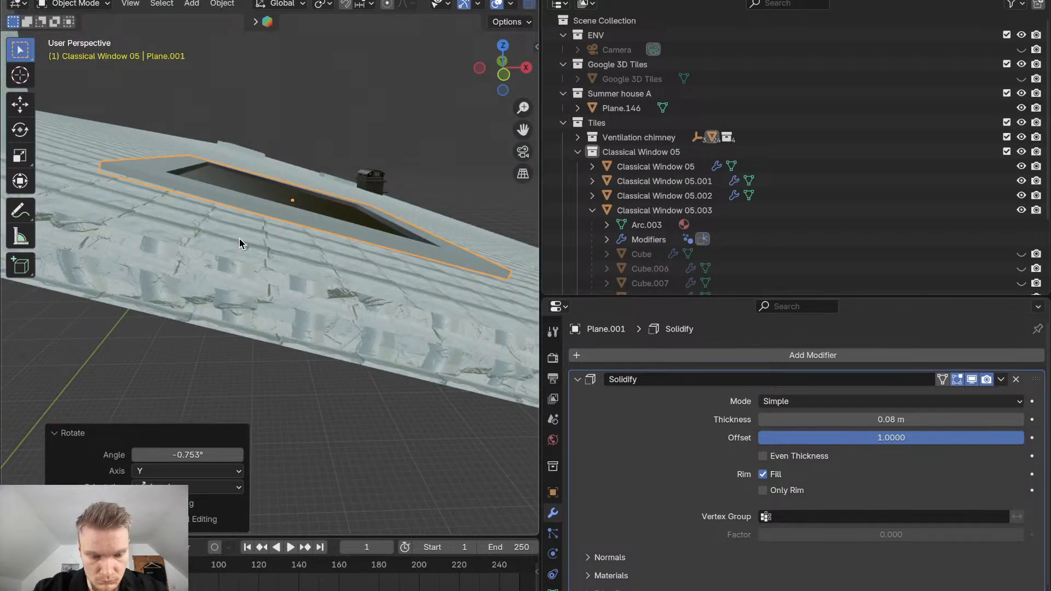
key(r)
key(y)
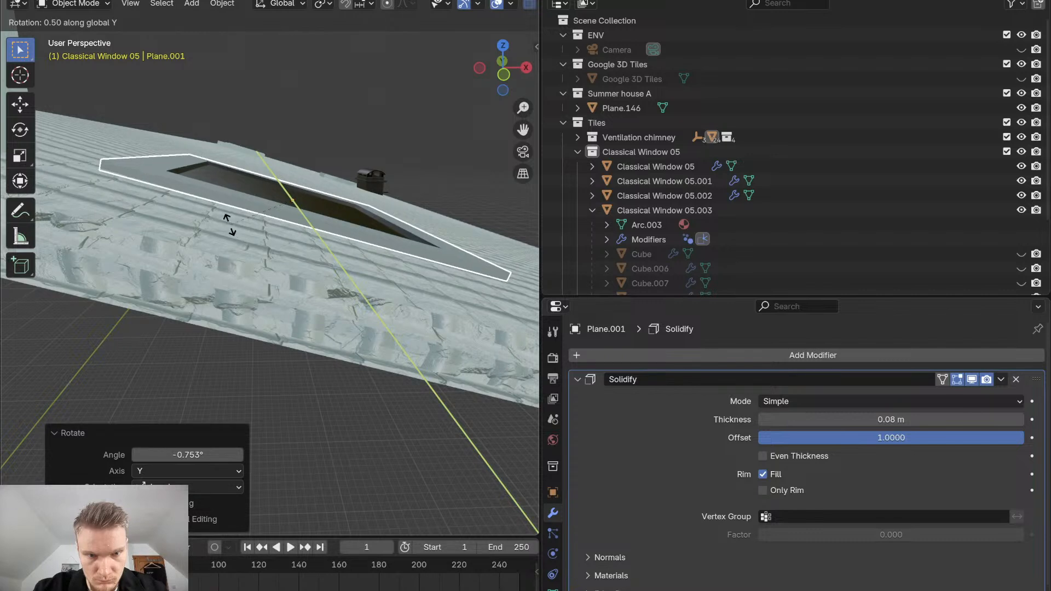
click(231, 226)
key(g)
key(z)
key(z)
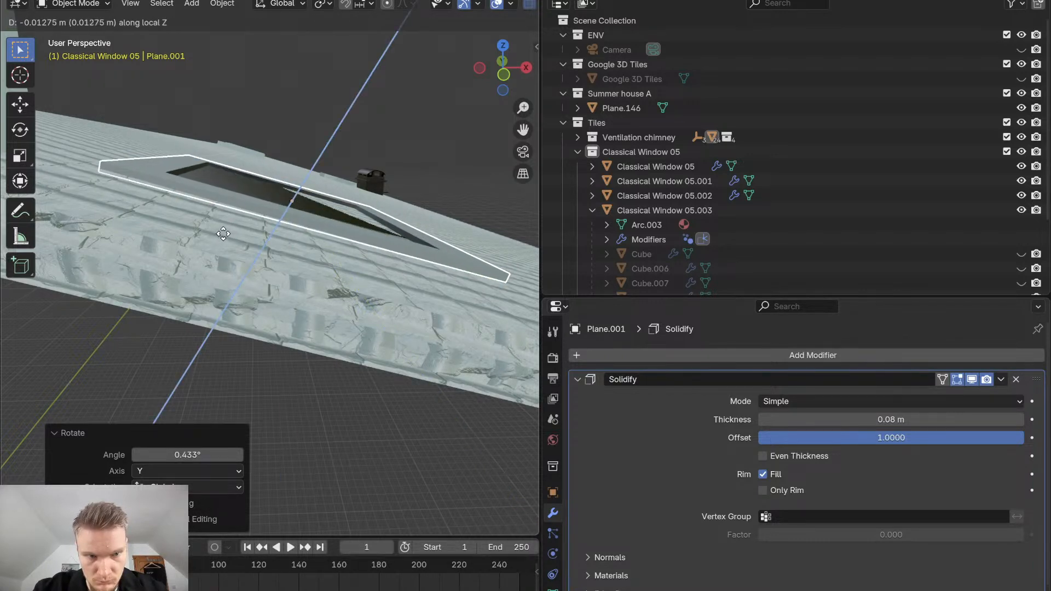
click(225, 234)
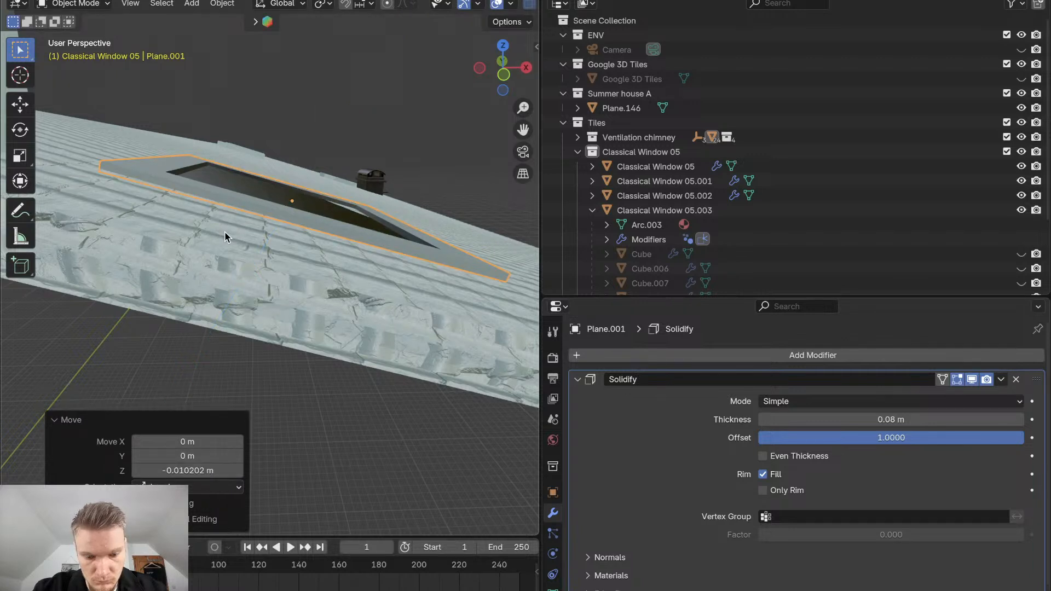
Rotate Plane.001 about -0.123° around its local Y axis
key(r)
key(y)
key(y)
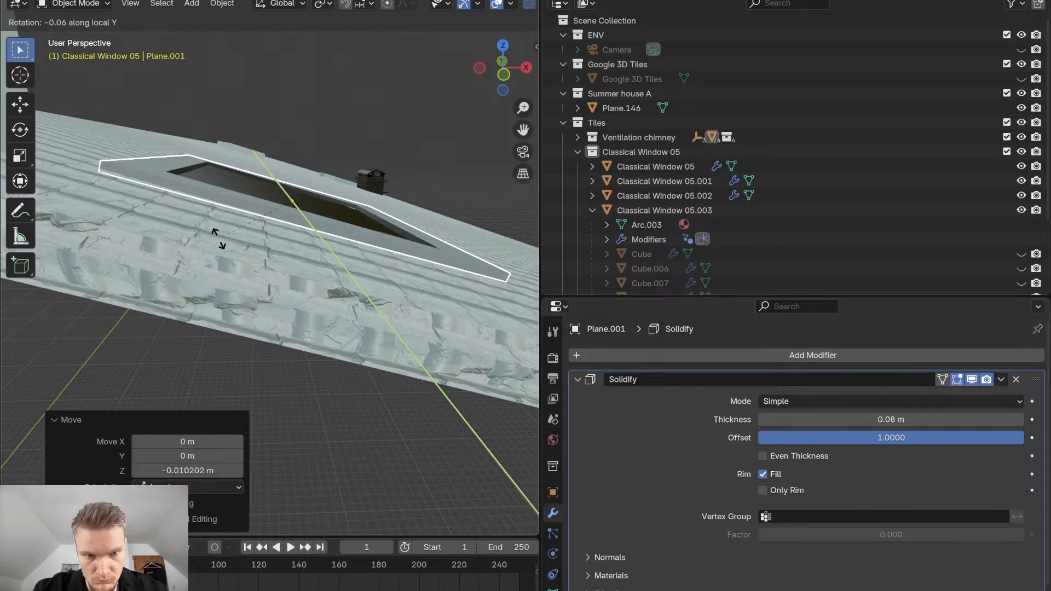
click(218, 242)
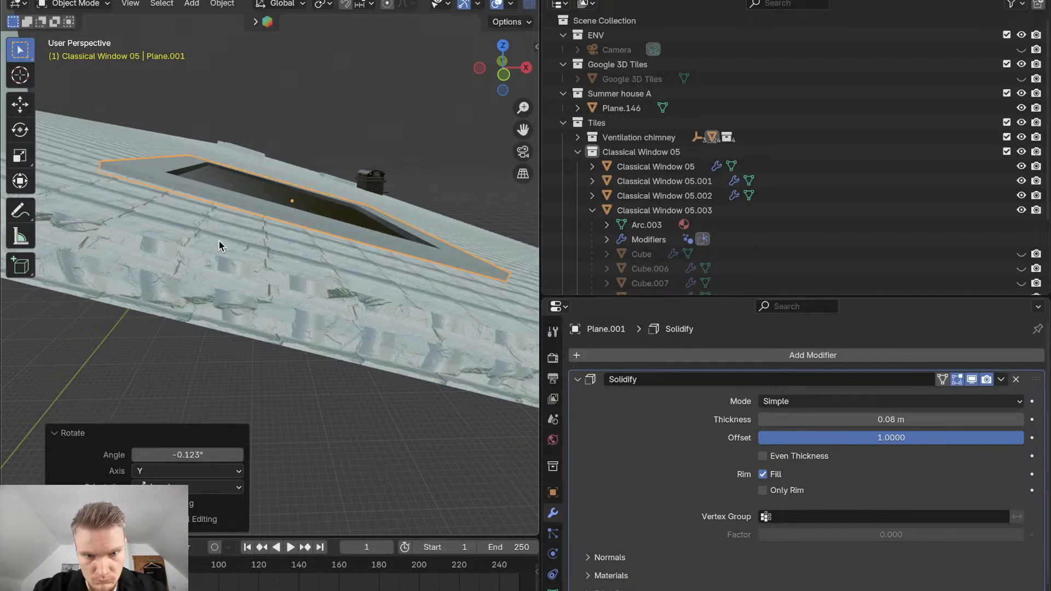
Apply all transforms to the skylight frames Plane.002 and Plane.003
middle_drag(219, 240, 215, 255)
scroll(219, 252, down, 4)
click(213, 269)
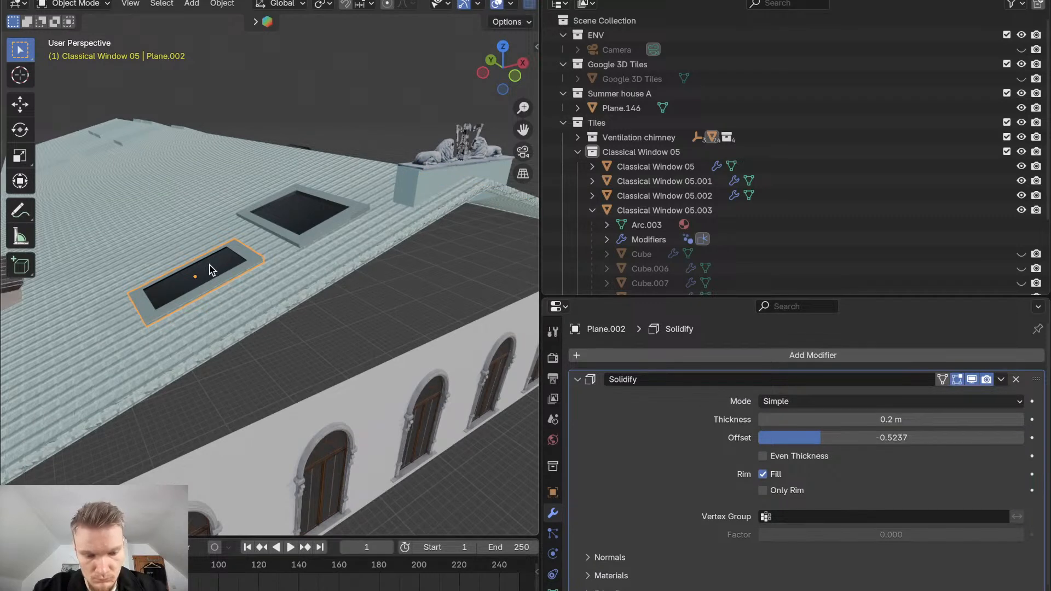
key(alt+a)
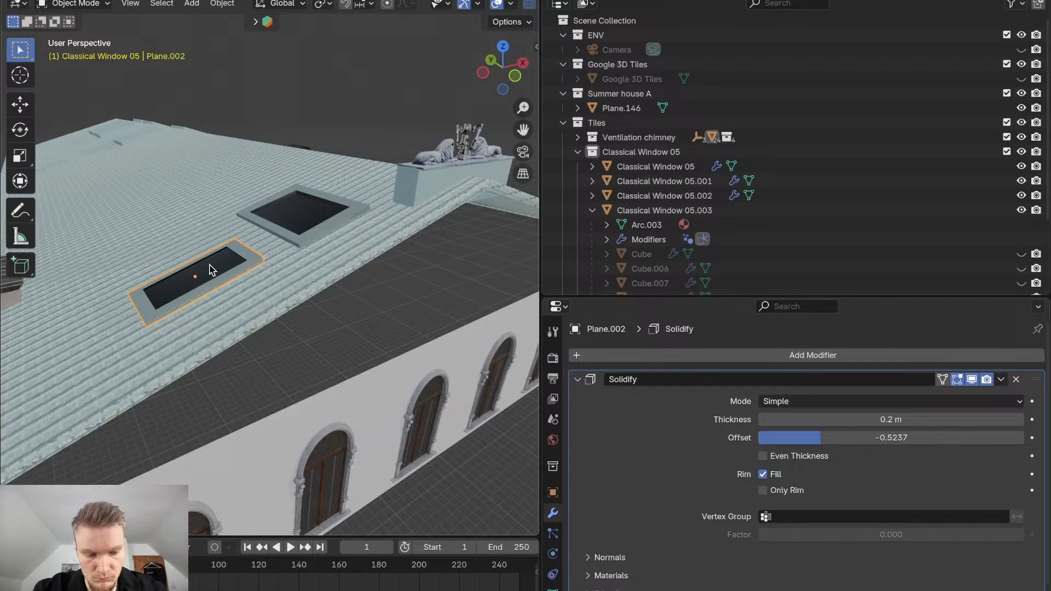
key(ctrl+a)
click(211, 266)
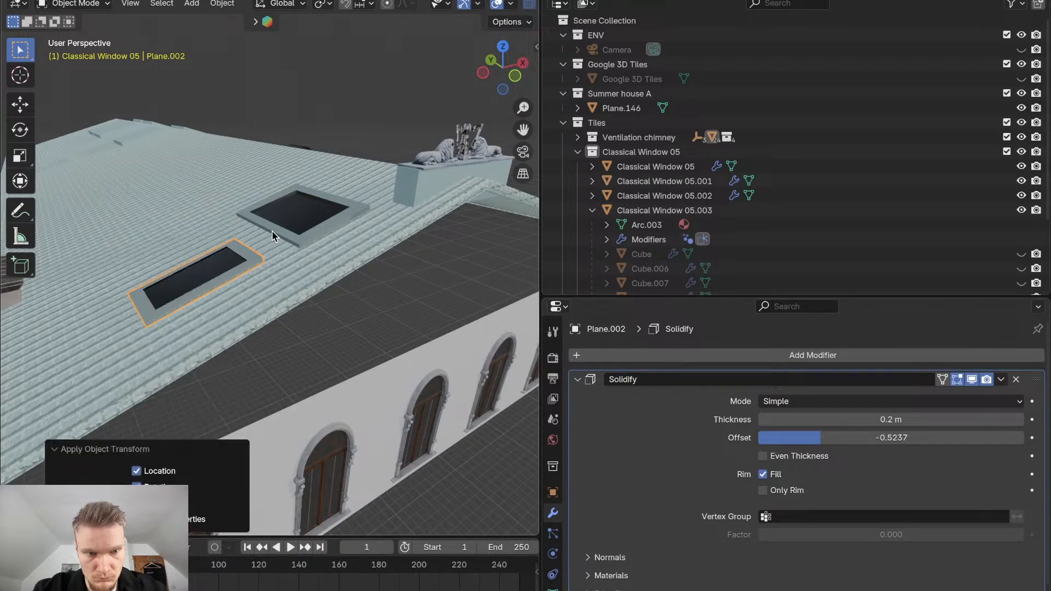
click(302, 222)
key(ctrl+a)
click(301, 218)
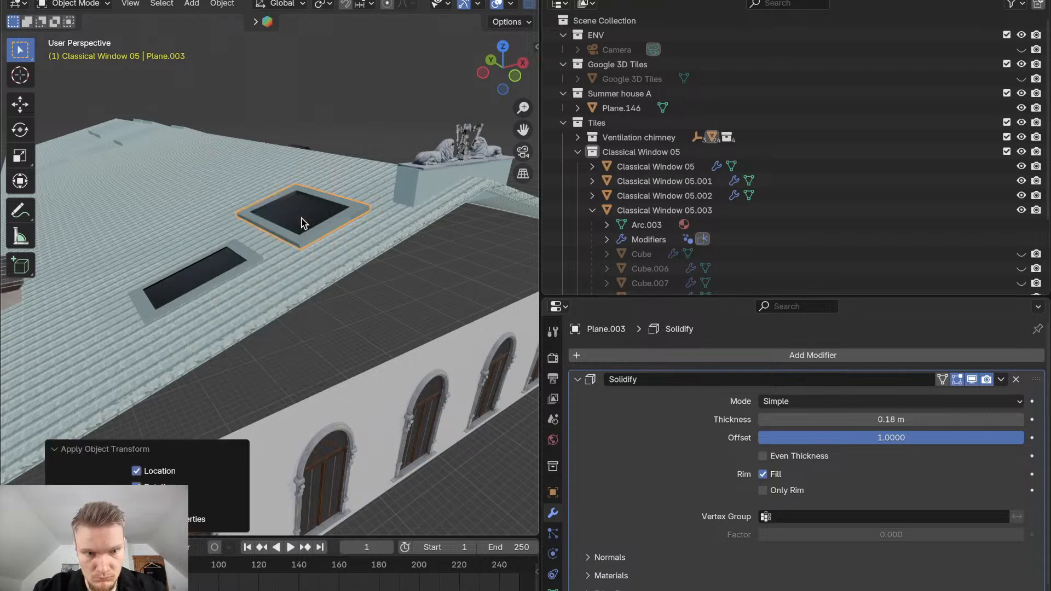
Apply all transforms to the skylight frame Plane.001 on the opposite slope
middle_drag(301, 218, 353, 213)
click(354, 213)
key(ctrl+a)
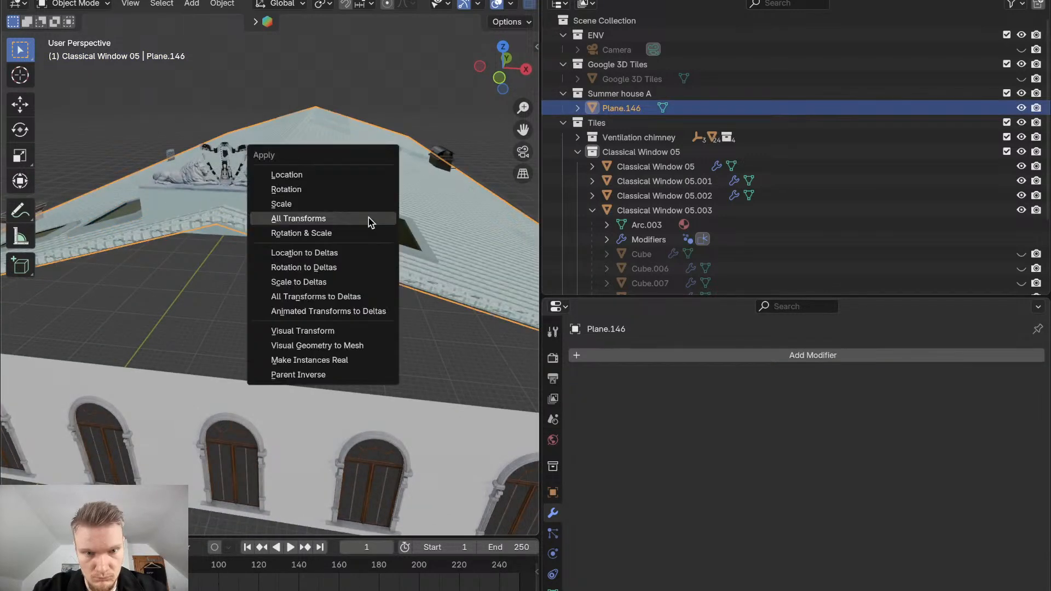
click(382, 234)
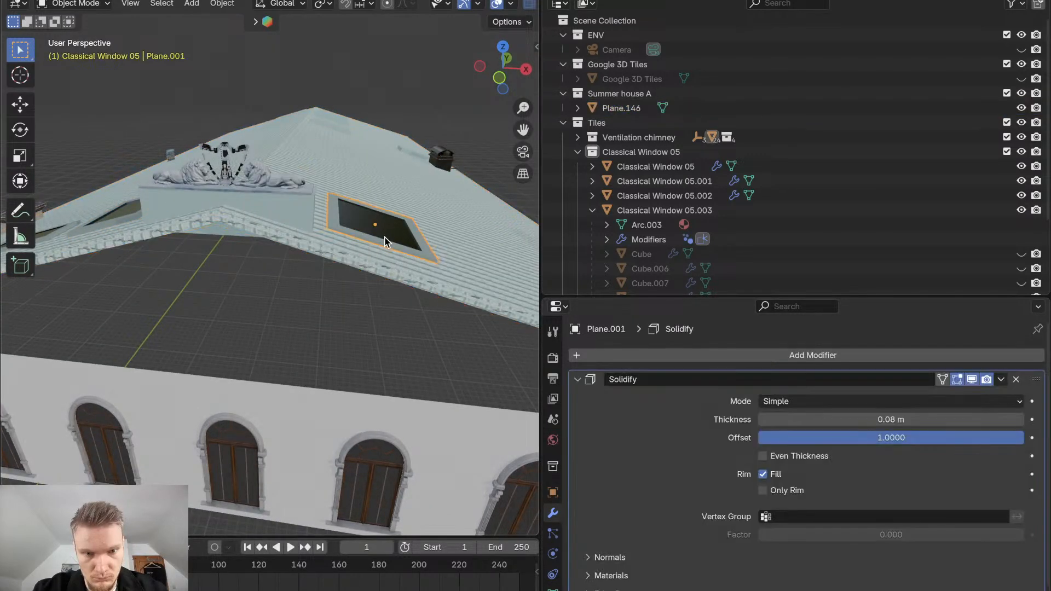
key(ctrl+a)
click(386, 238)
Apply all transforms to the roof object Plane.146
click(438, 199)
key(ctrl+a)
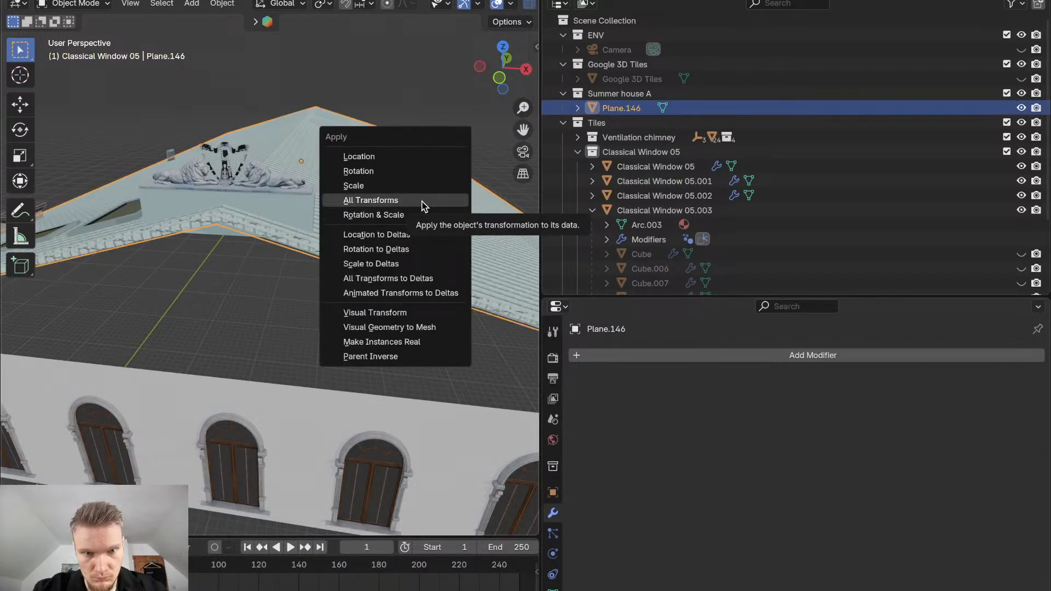
click(422, 206)
Select the skylight frame Plane.001 with the whole roof and windowed wall in view
scroll(303, 219, down, 5)
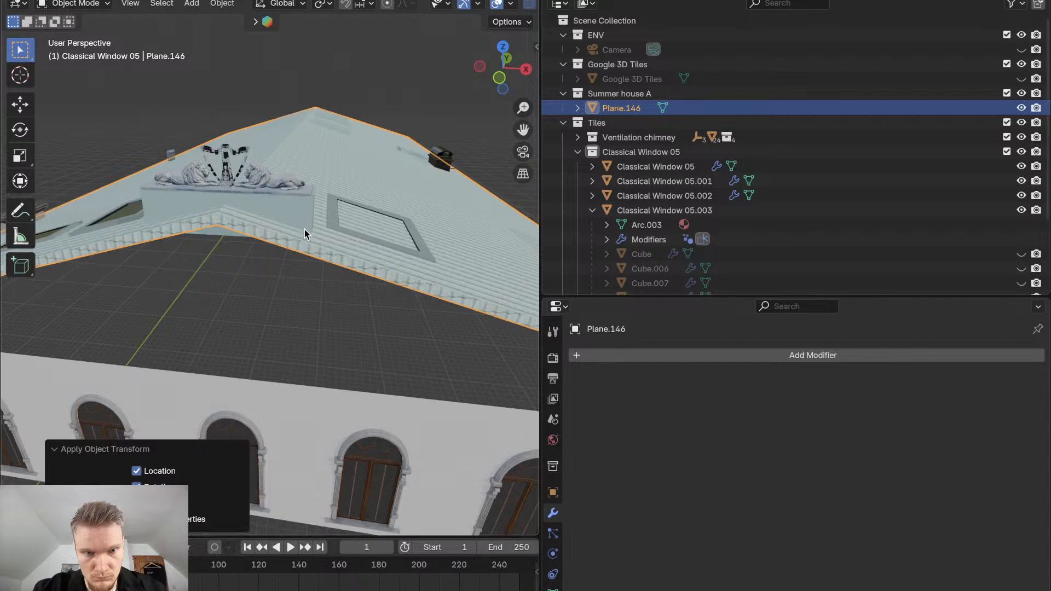
middle_drag(304, 237, 318, 257)
click(347, 280)
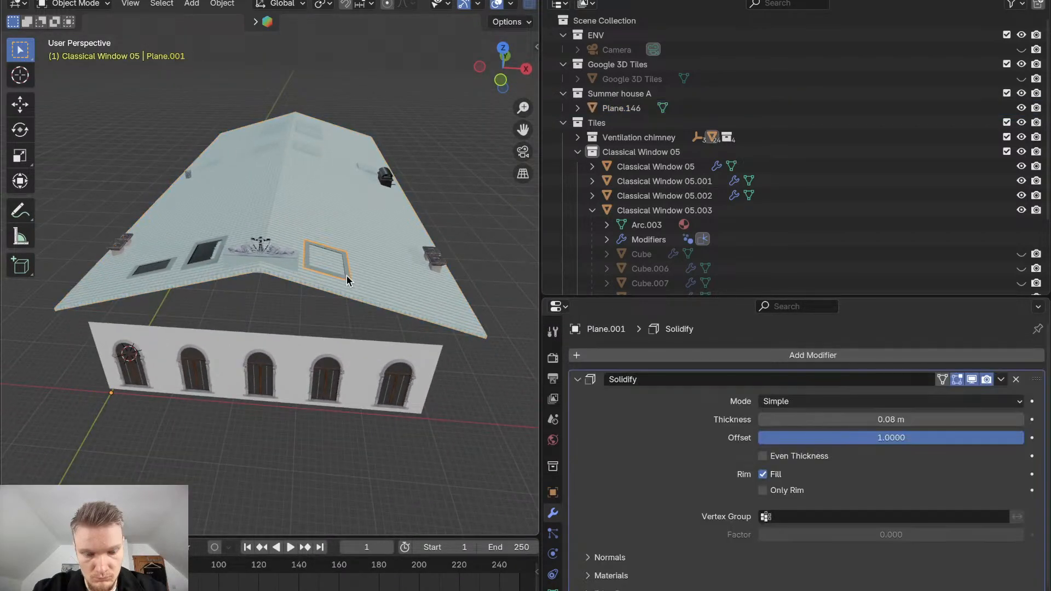
Move the selected skylight frame beside the roof's front sculpture about 0.03 m along its local Z axis
key(g)
key(z)
key(z)
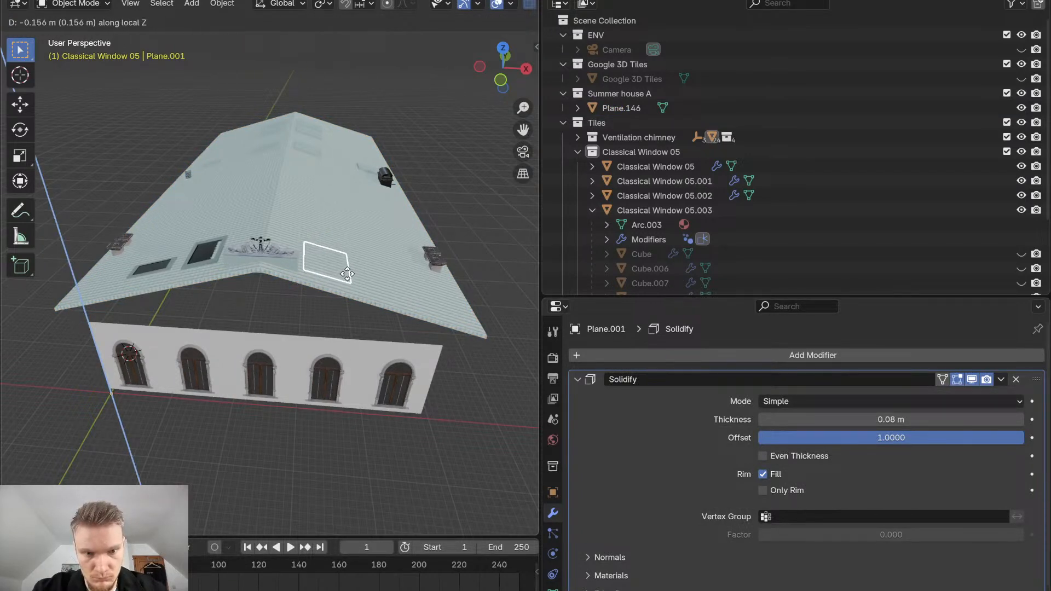
click(347, 264)
middle_drag(347, 264, 347, 286)
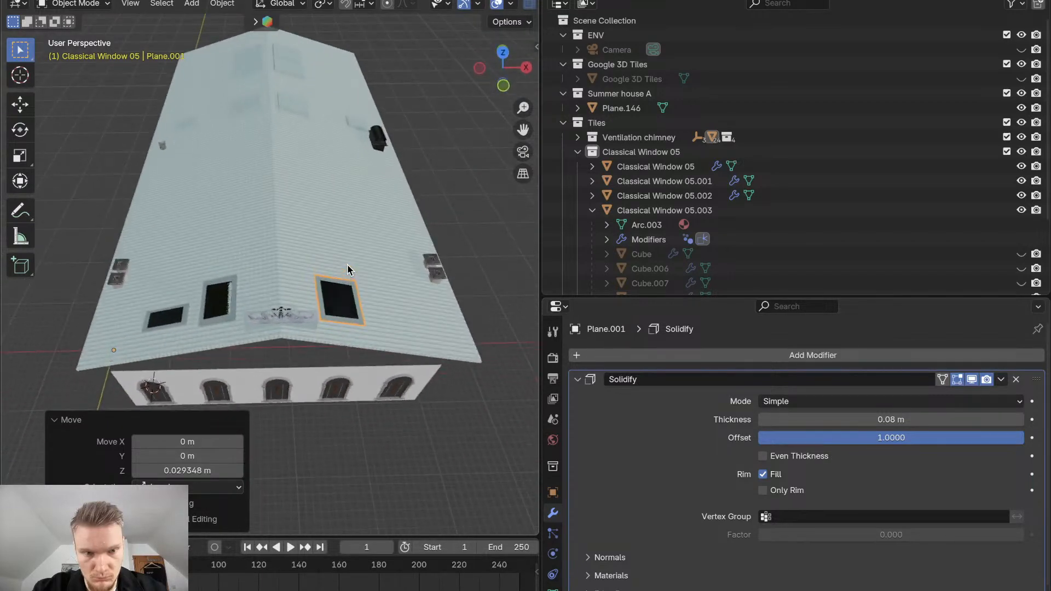
mouse_move(259, 294)
middle_down()
mouse_move(289, 271)
mouse_move(259, 293)
mouse_move(270, 259)
mouse_move(259, 293)
middle_up()
scroll(259, 294, up, 2)
scroll(258, 293, down, 2)
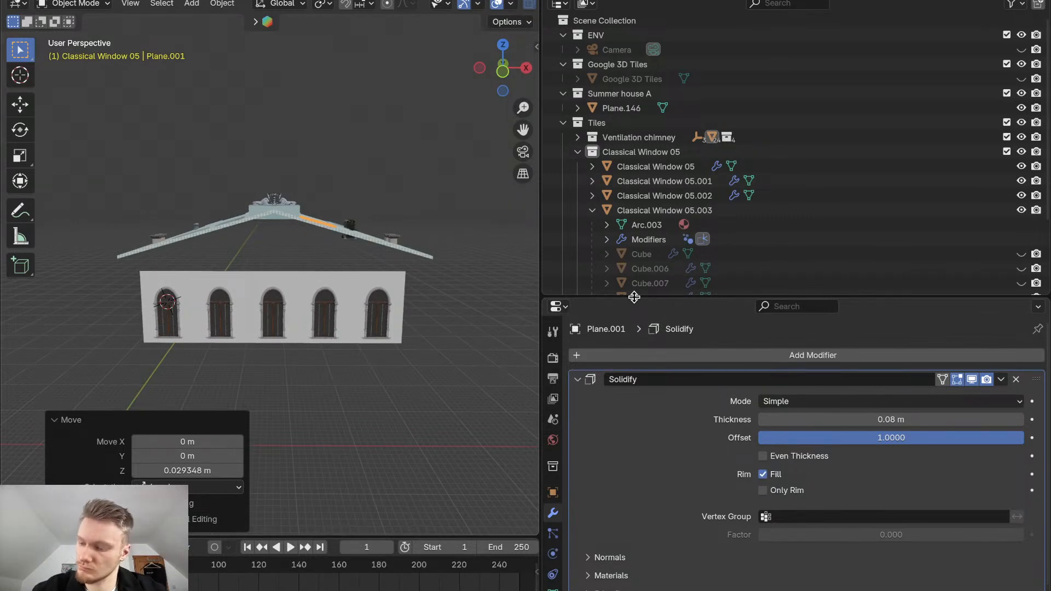
Rename the Tiles collection as Opera
scroll(784, 235, down, 3)
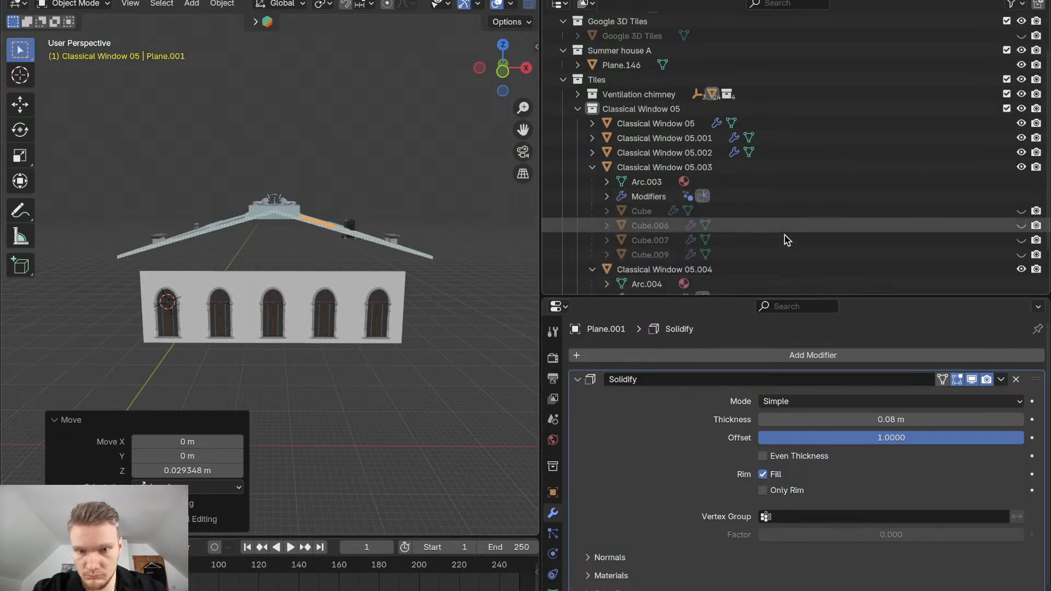
scroll(673, 132, up, 2)
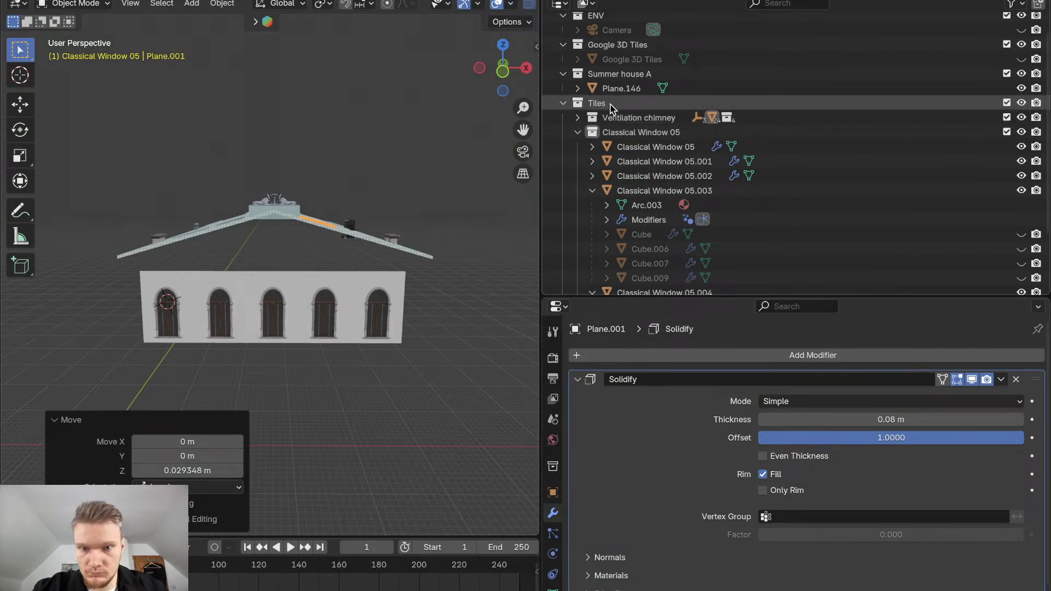
click(597, 103)
double_click(597, 103)
scroll(608, 105, up, 1)
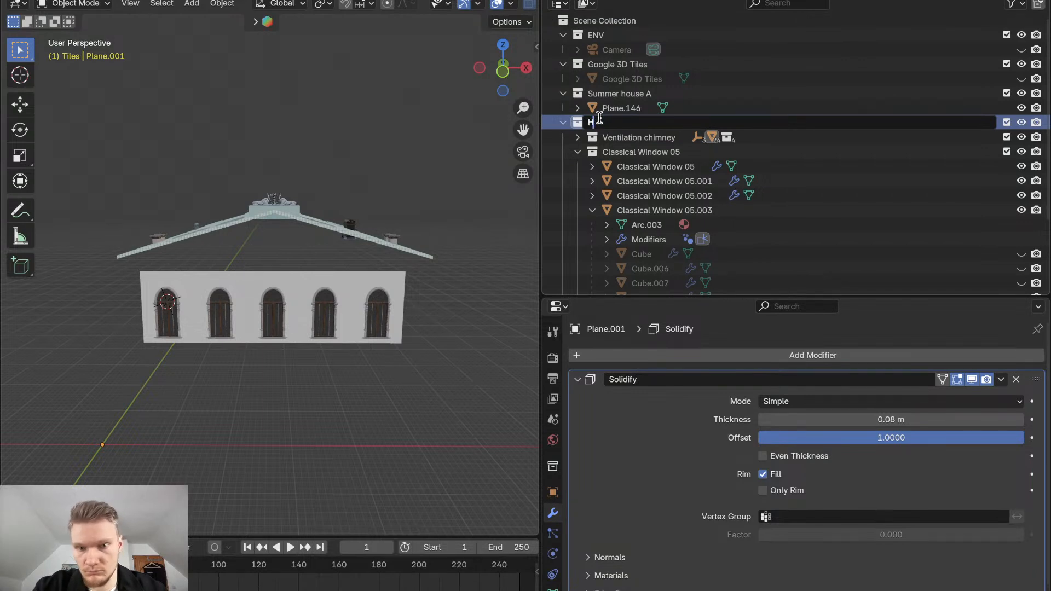
text(opera)
key(Return)
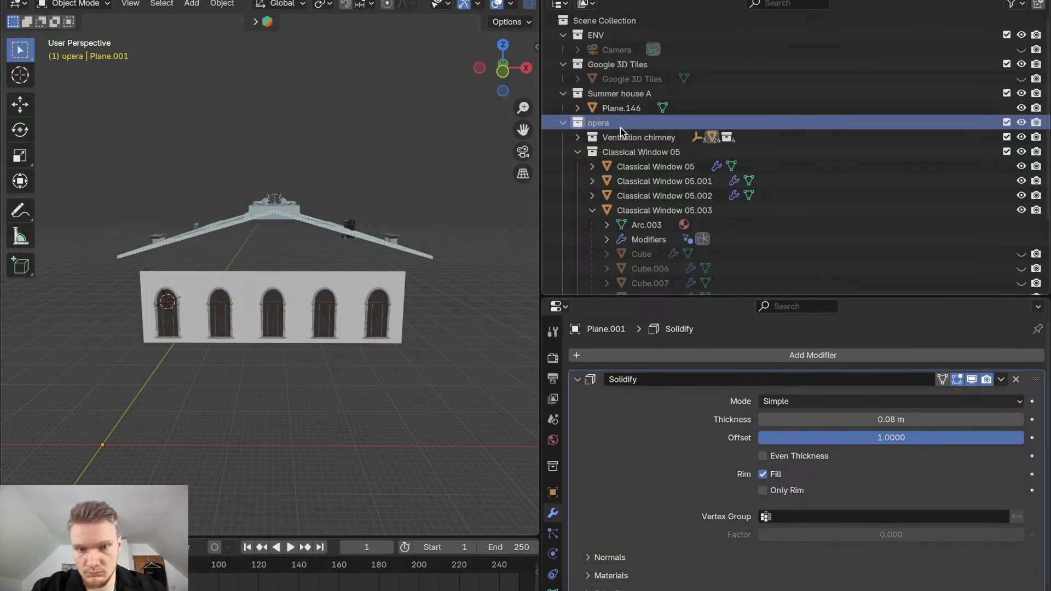
double_click(621, 125)
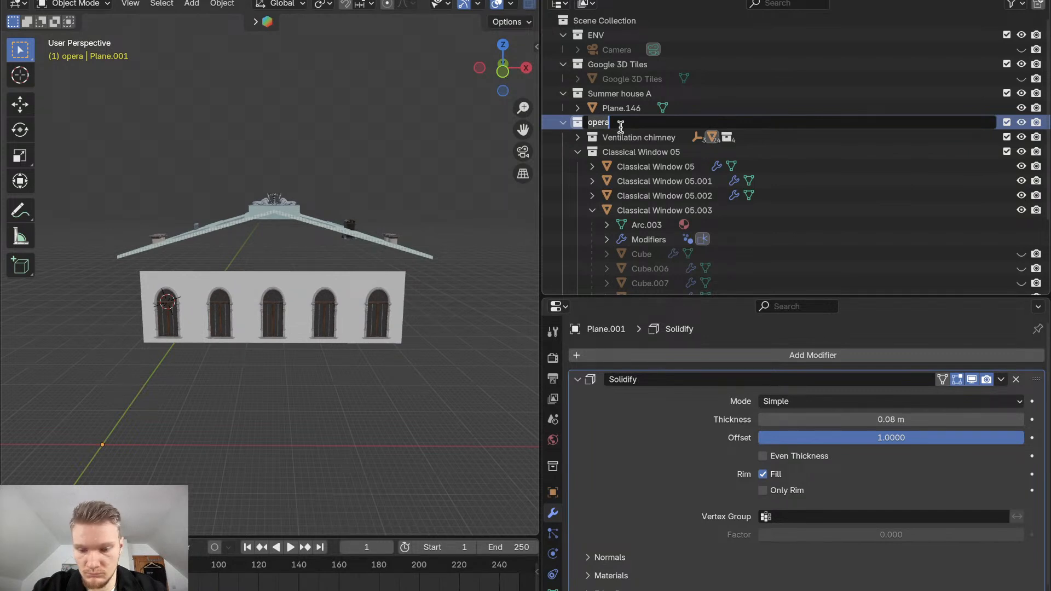
text(Oper<)
key(Return)
double_click(620, 129)
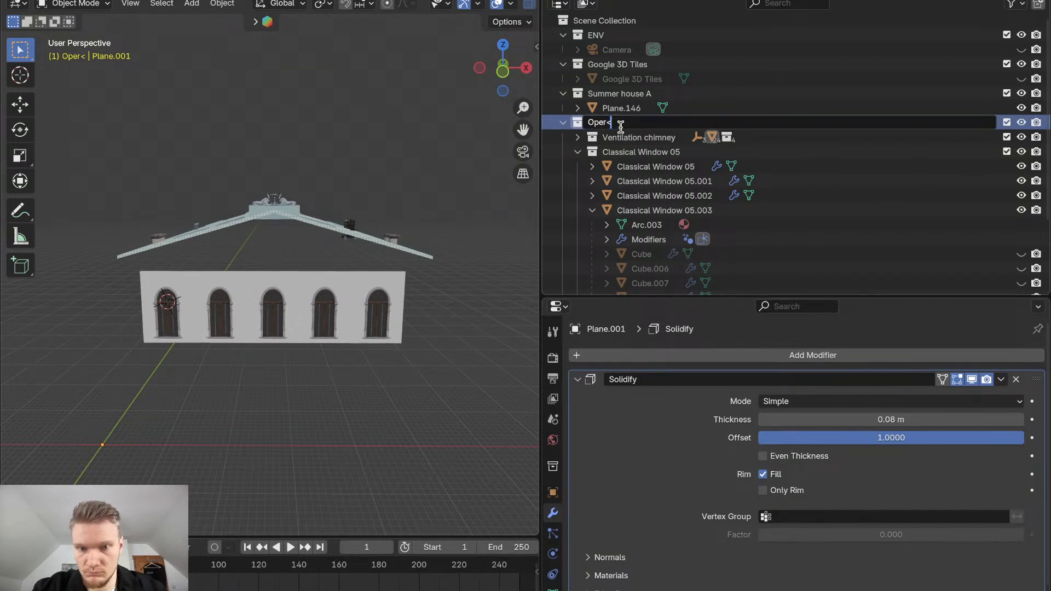
text(a)
key(Return)
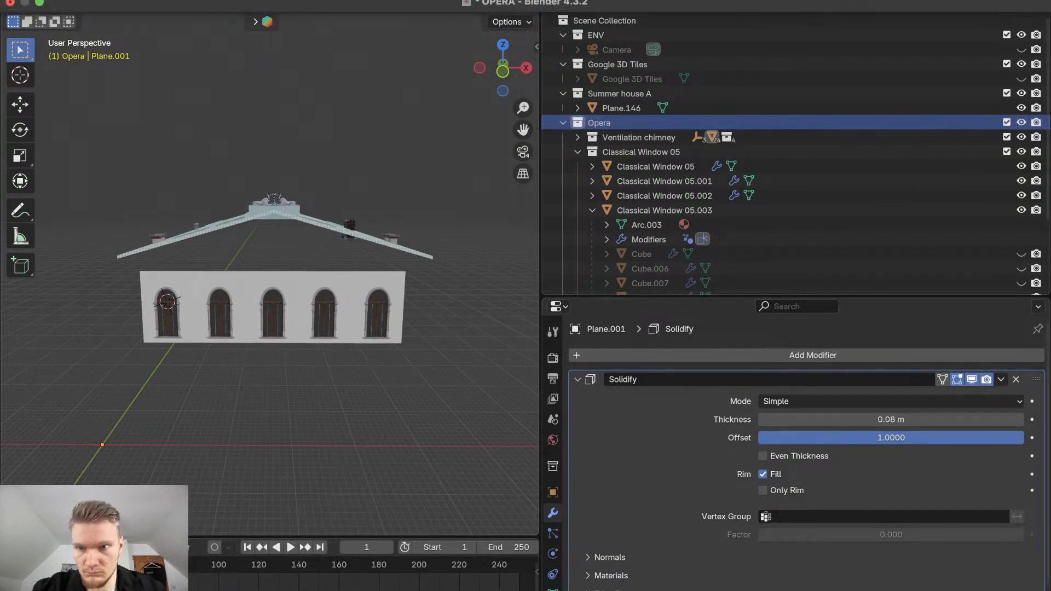
Collapse the Classical Window 05 collection and expand the Ventilation chimney collection inside Opera
scroll(644, 215, down, 3)
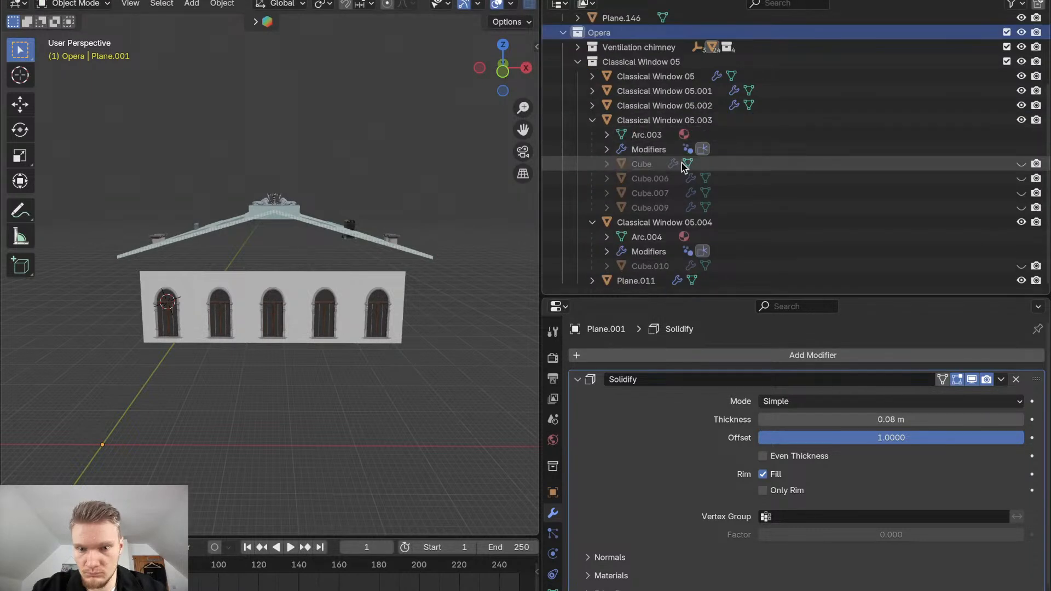
scroll(644, 217, up, 1)
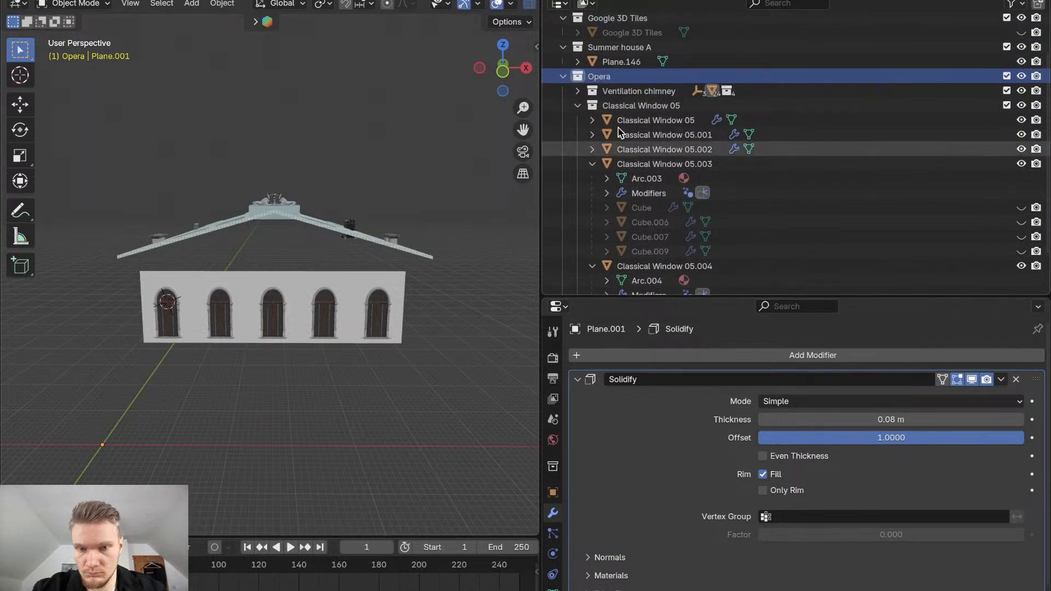
click(578, 106)
click(577, 137)
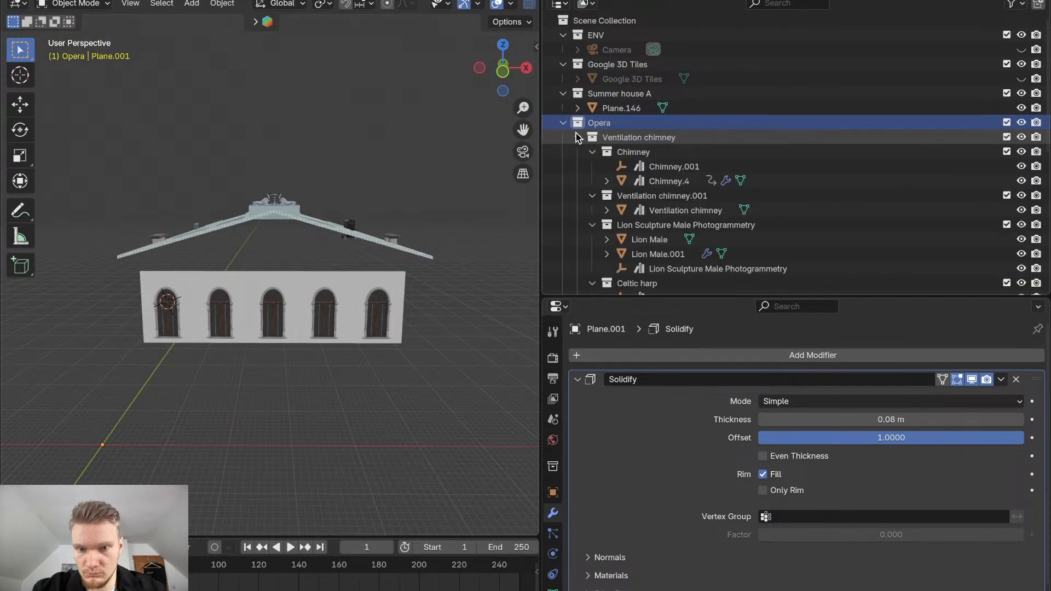
scroll(638, 199, down, 6)
scroll(638, 200, up, 5)
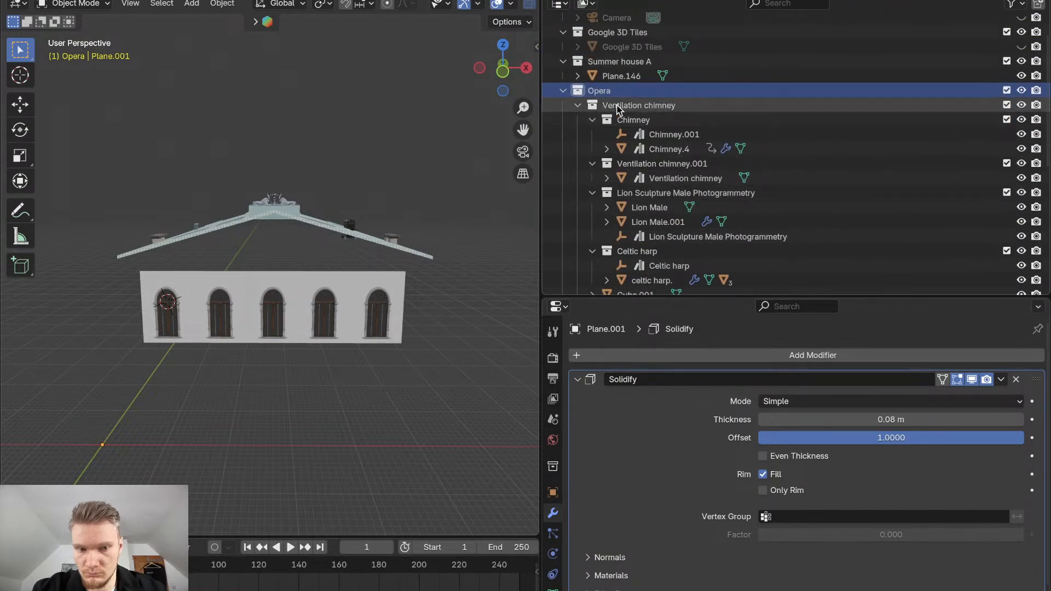
Rename the Ventilation chimney collection inside Opera as Deco
double_click(617, 105)
scroll(617, 105, up, 2)
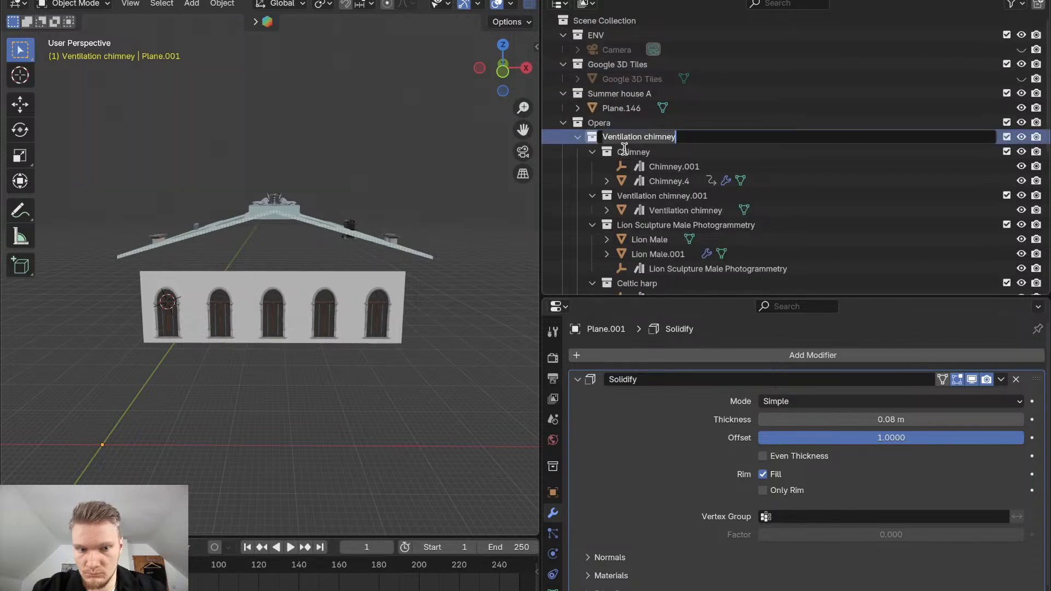
text(Deco)
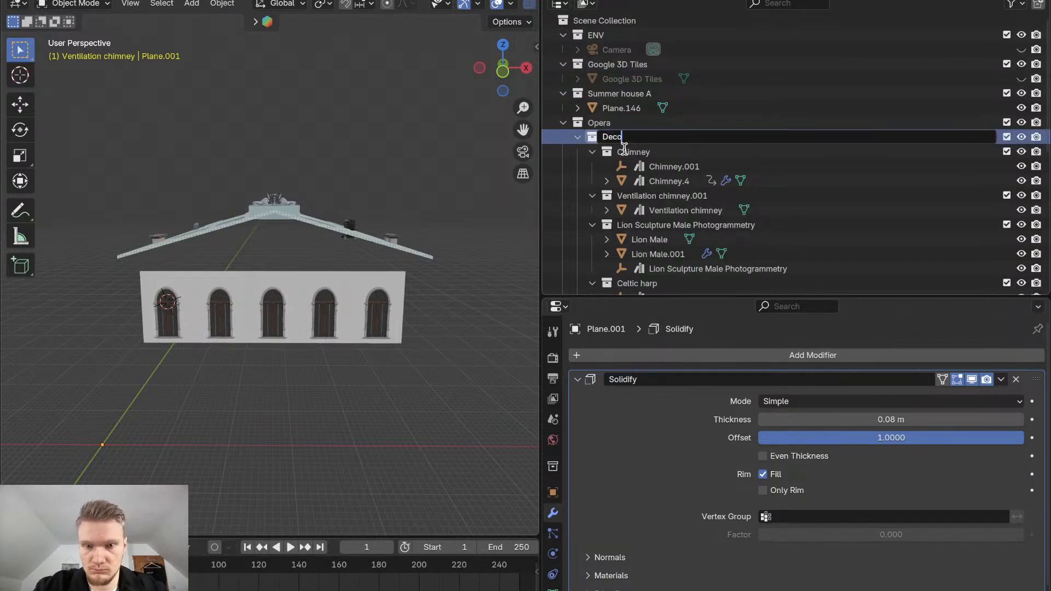
key(Return)
Select the chimney, ventilation chimney and lion sculpture objects in turn to identify them on the roof
scroll(626, 153, down, 2)
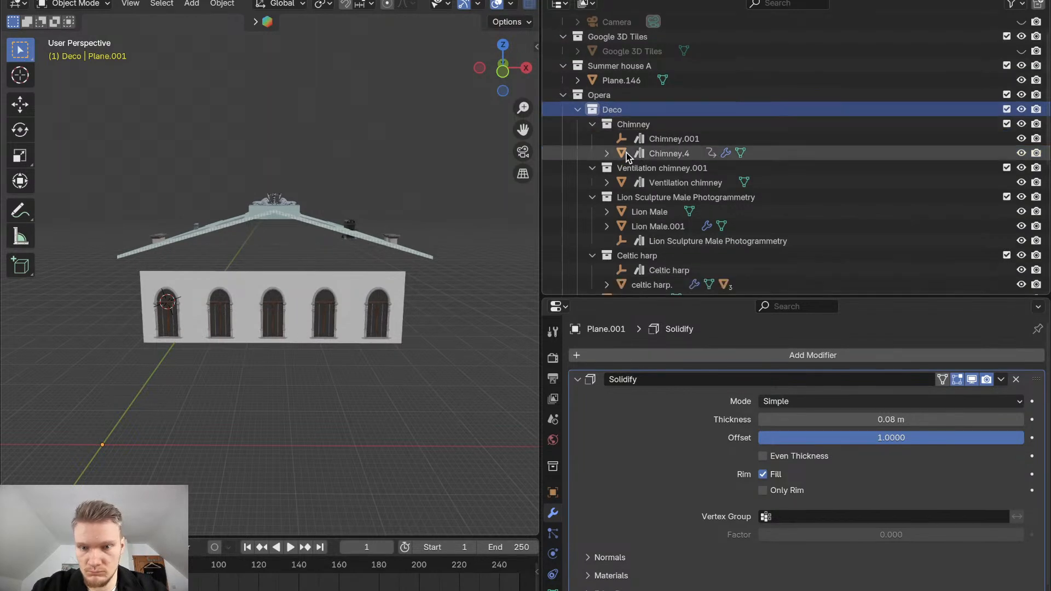
click(645, 124)
click(651, 137)
click(659, 152)
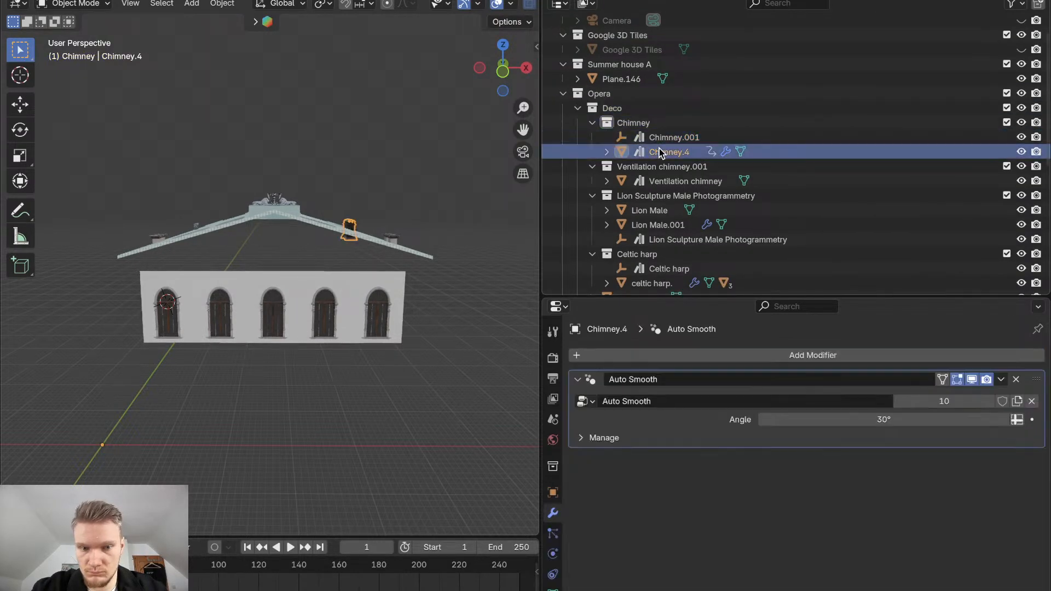
click(663, 137)
scroll(665, 147, down, 1)
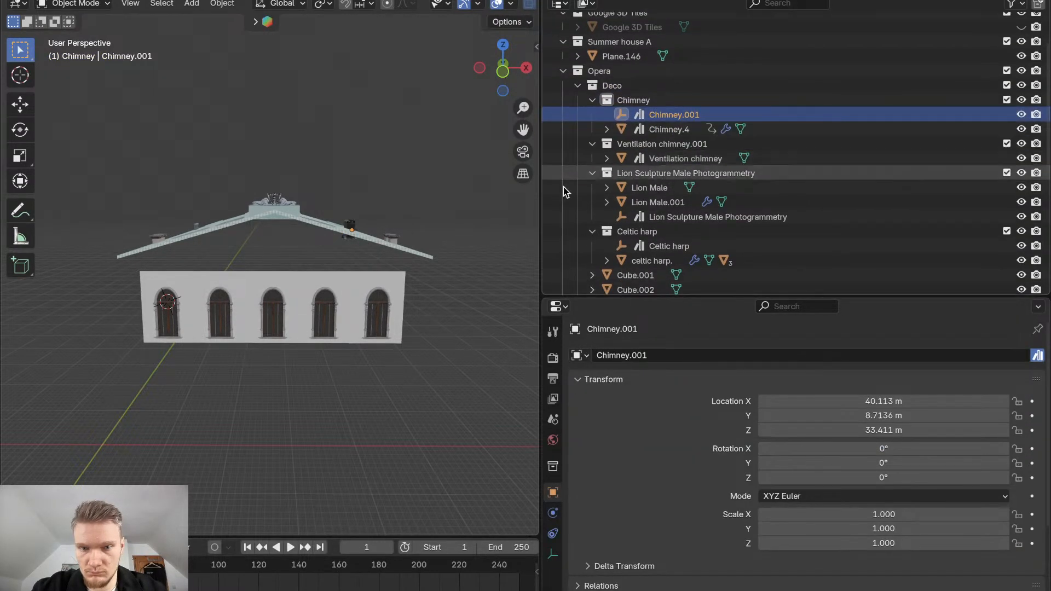
middle_drag(481, 214, 482, 259)
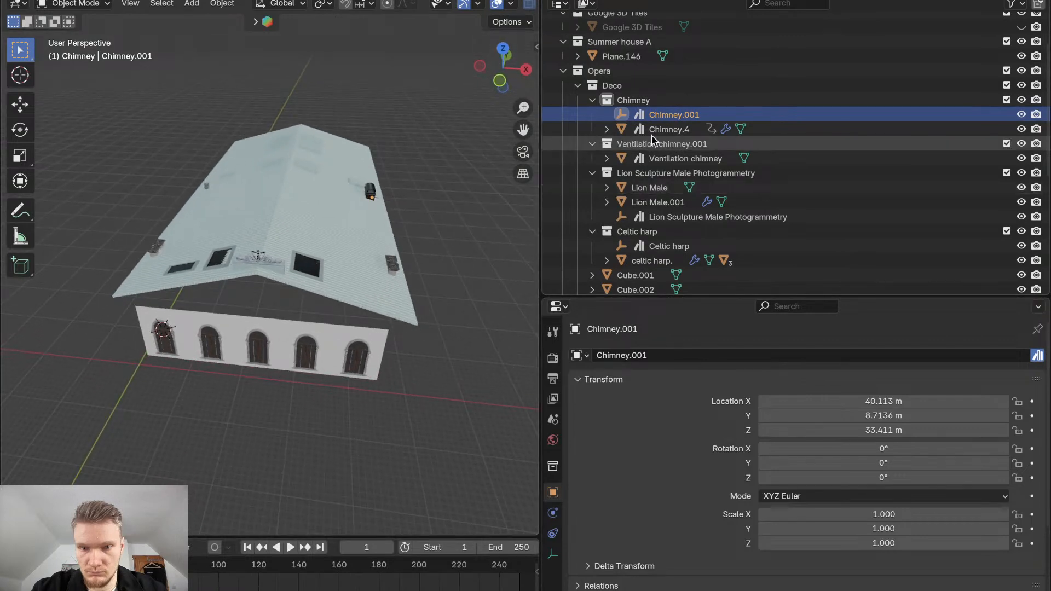
click(680, 130)
click(676, 158)
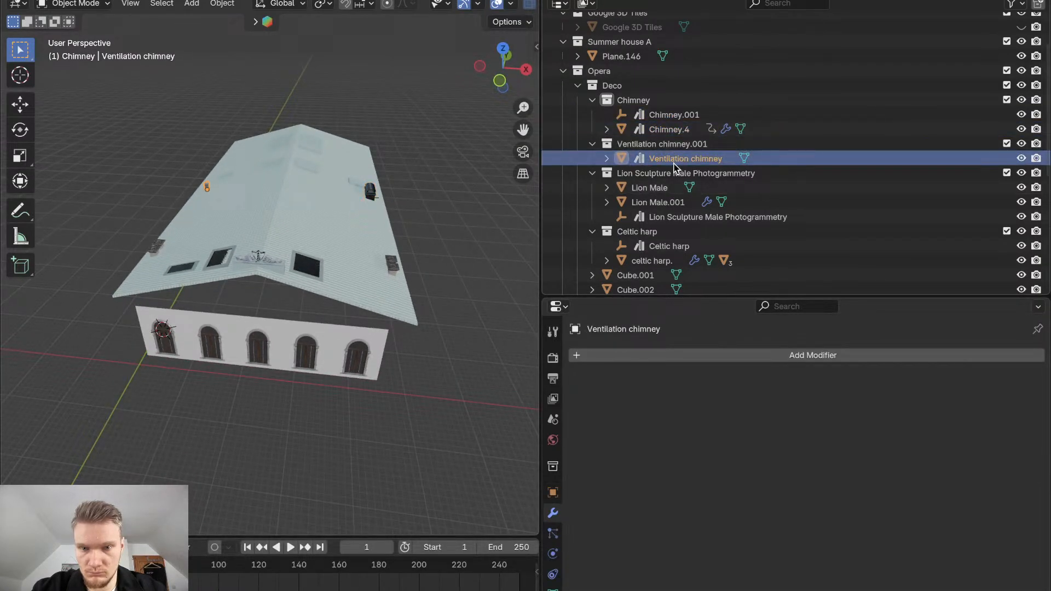
click(664, 202)
click(665, 216)
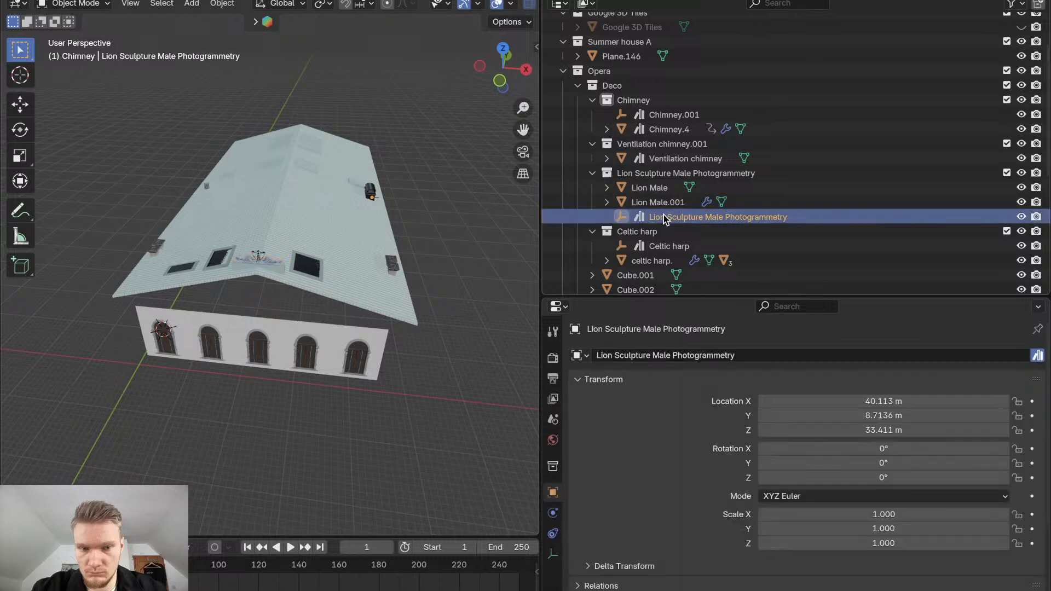
Toggle the Deco collection's visibility repeatedly to examine which parts of the building it contains, leaving it visible
click(1022, 86)
click(1021, 85)
click(1022, 86)
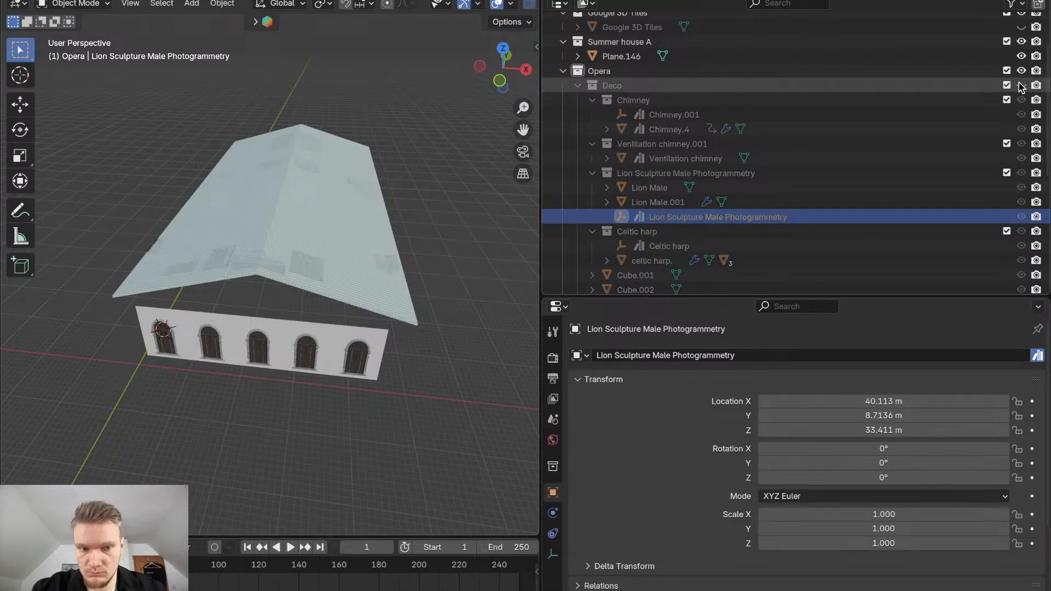
click(1022, 85)
click(1021, 86)
click(1021, 85)
click(1021, 85)
click(1021, 85)
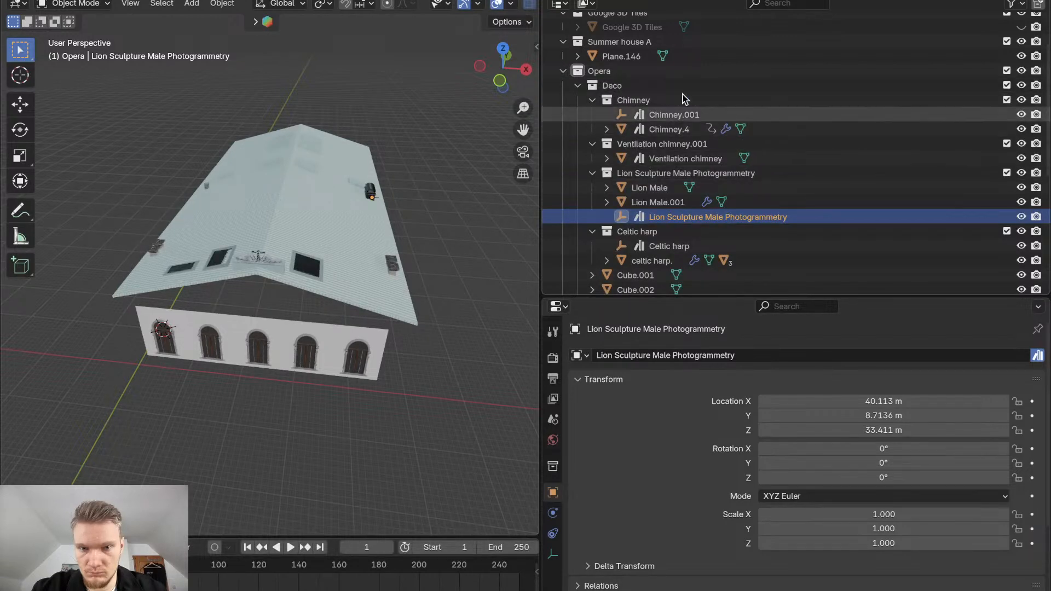
Rename the Deco collection as Rooftop, then hide and show it to check its contents
click(621, 85)
double_click(622, 86)
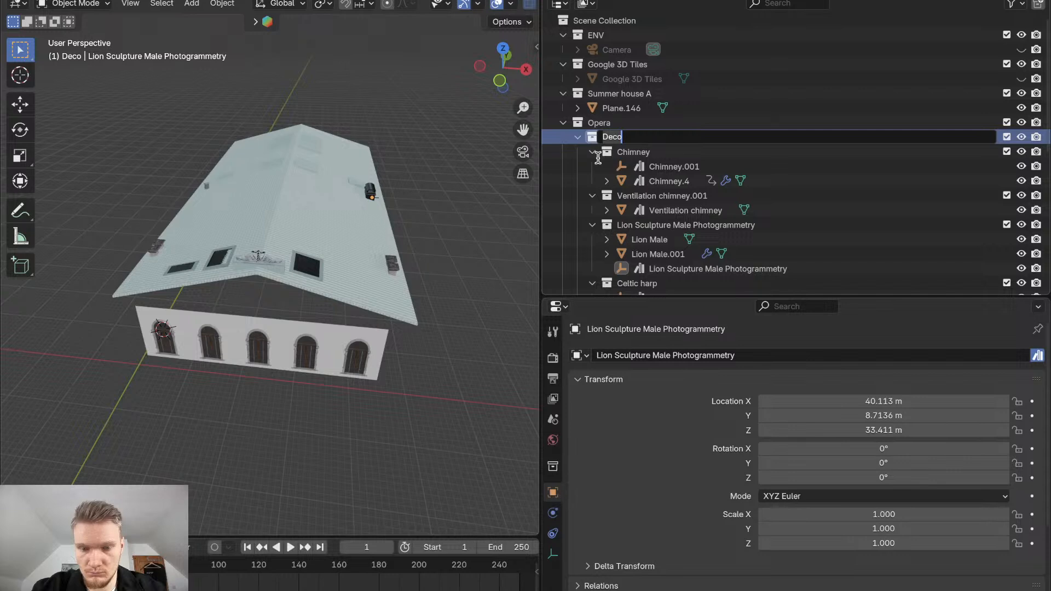
key(BackSpace)
text(Top)
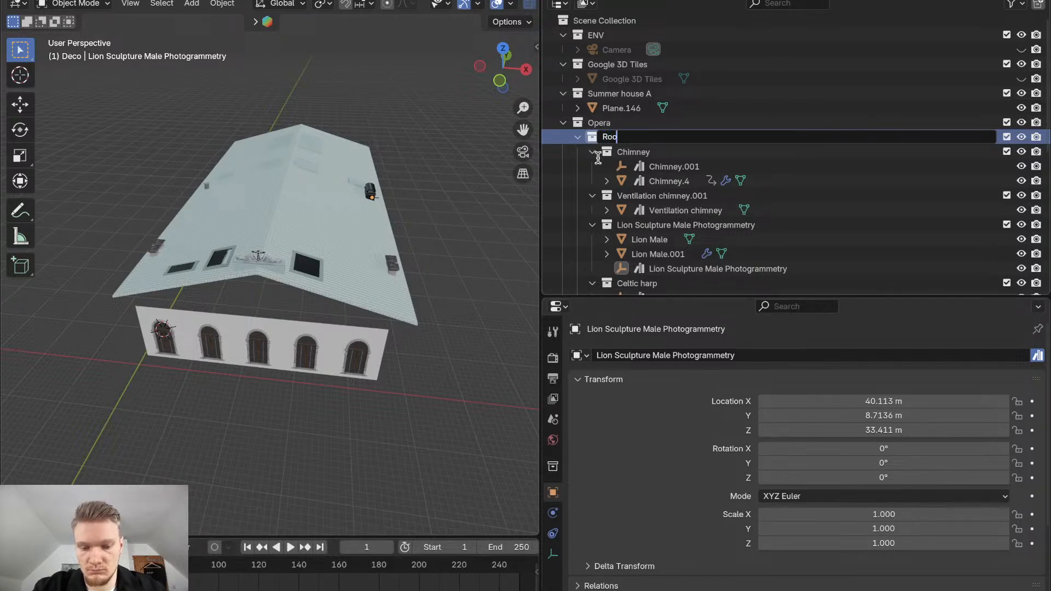
text(ftop)
key(Return)
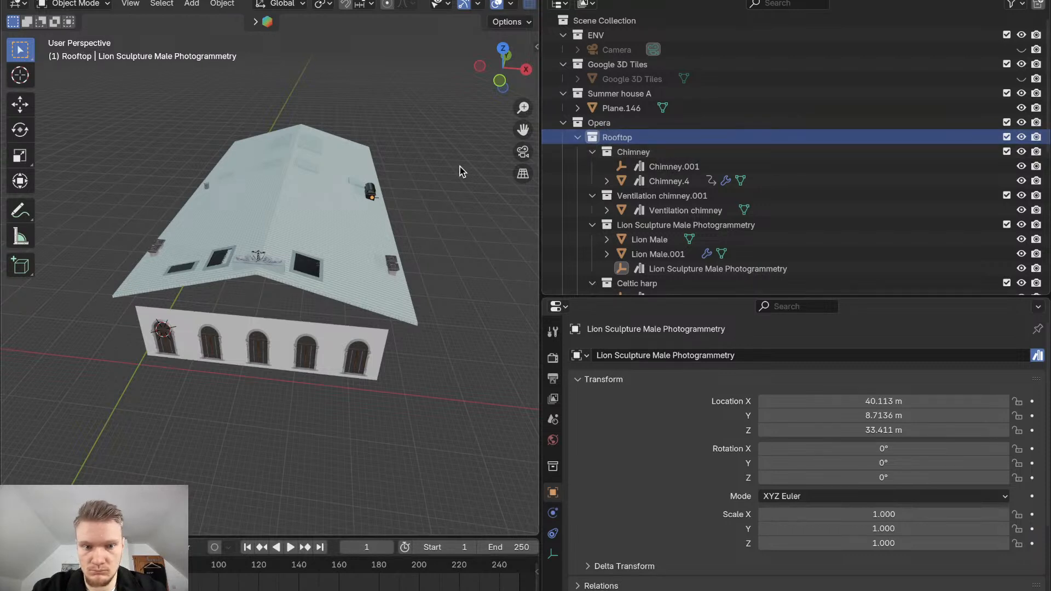
click(1023, 138)
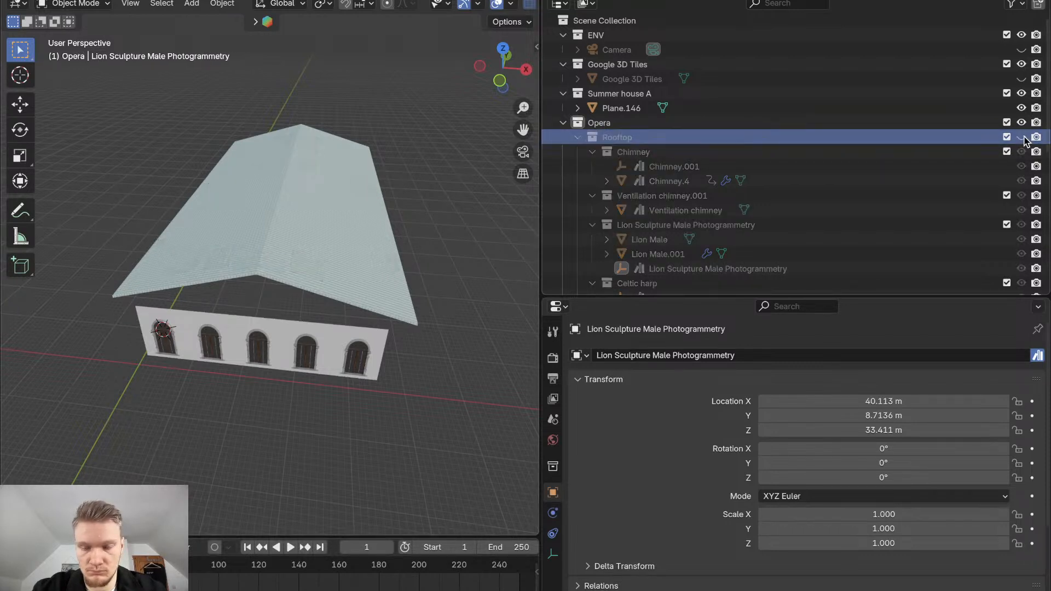
click(1024, 138)
Inspect the building in Solid shading and return the viewport to Material Preview
key(z)
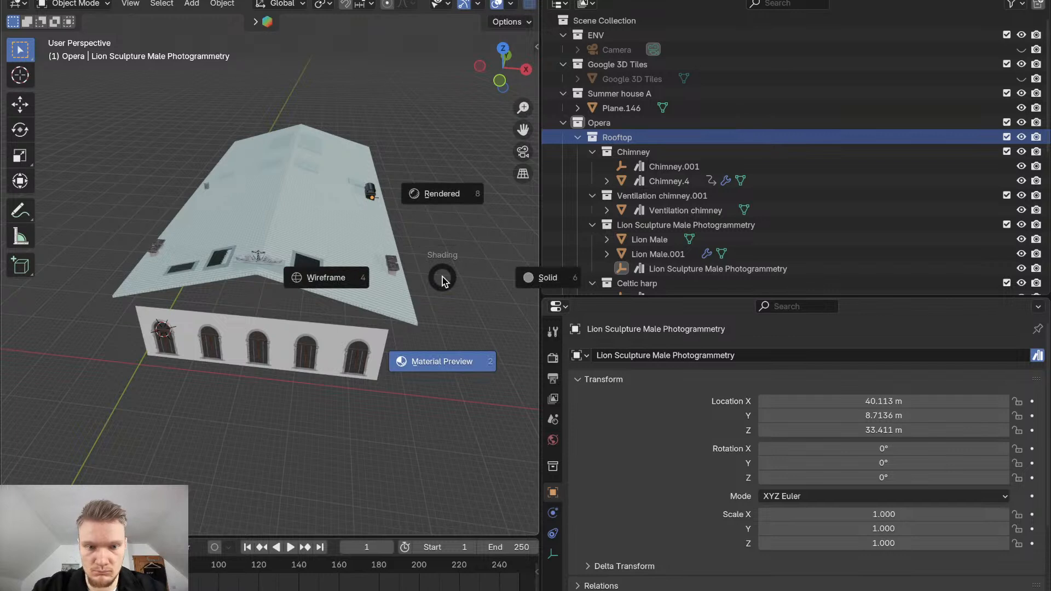
middle_drag(379, 292, 389, 280)
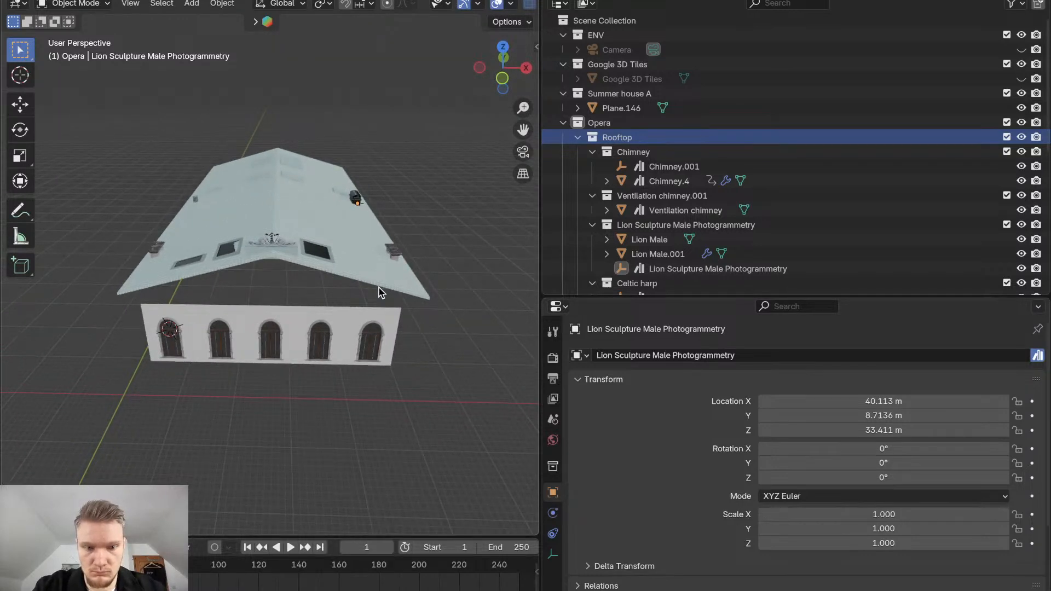
key(z)
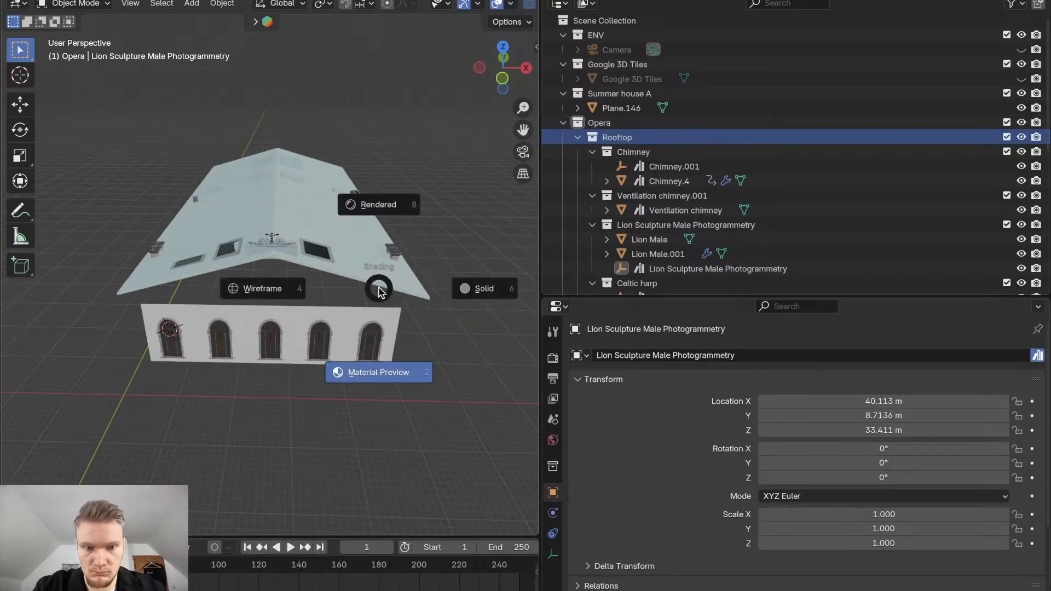
click(617, 141)
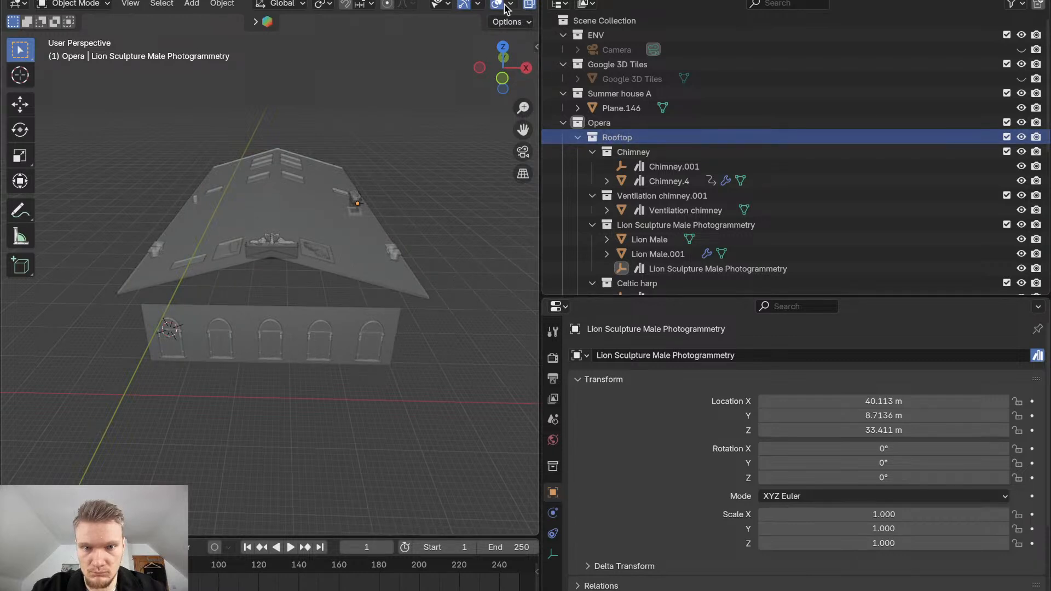
key(z)
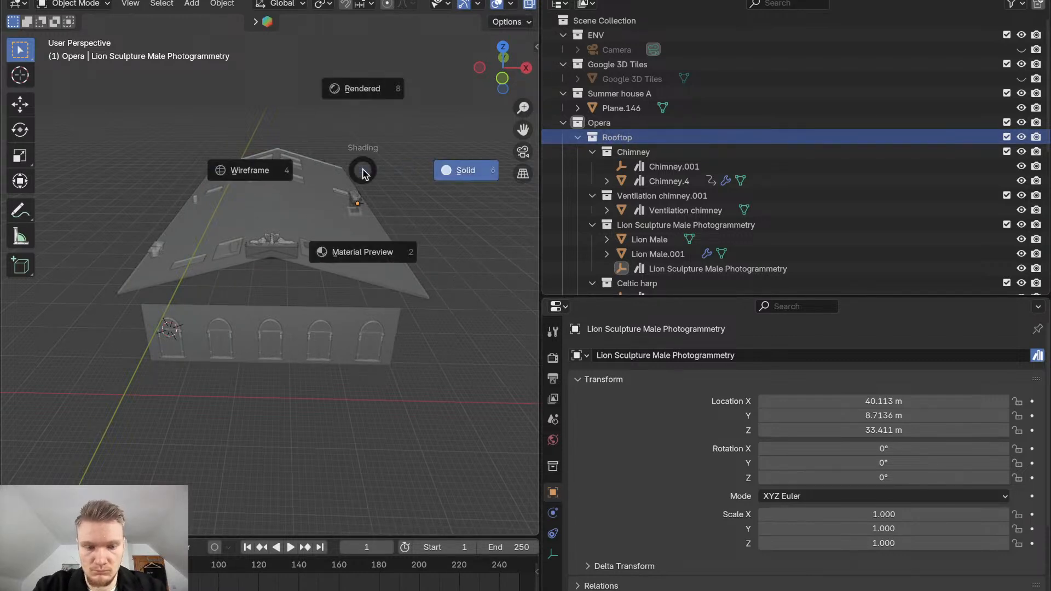
key(z)
key(2)
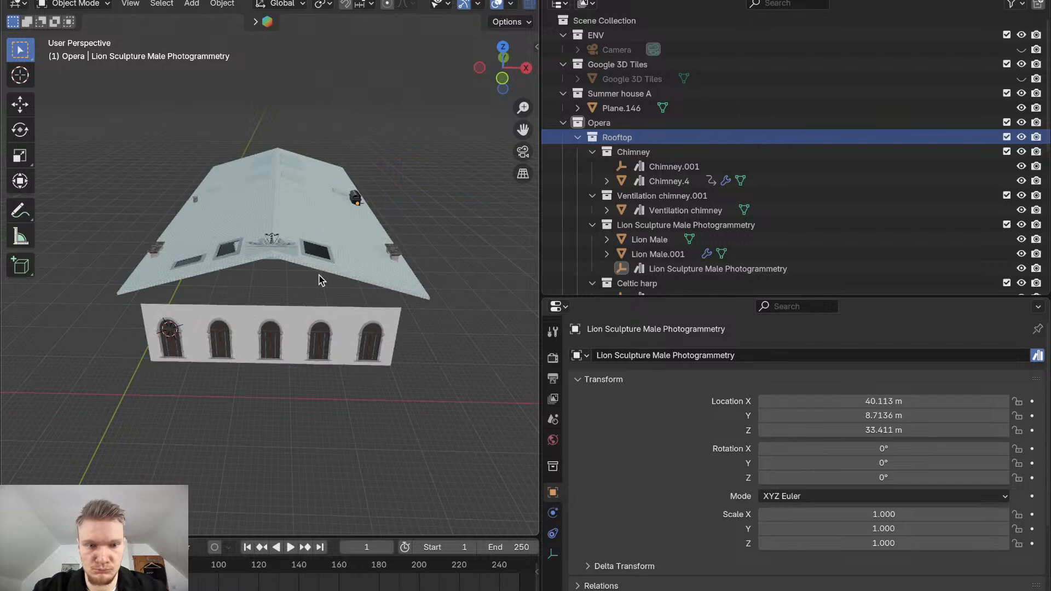
middle_drag(319, 275, 320, 279)
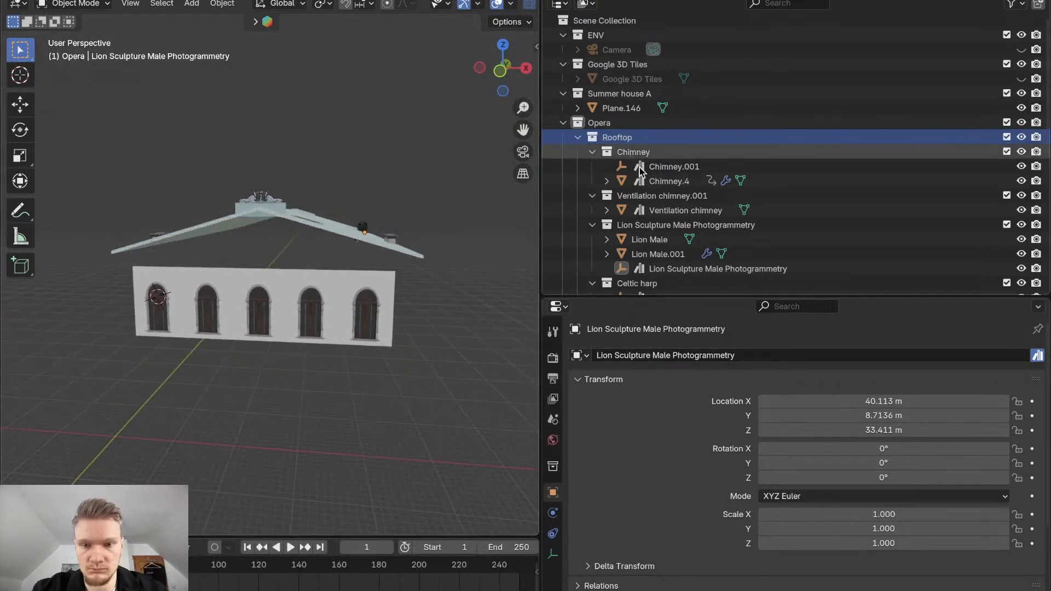
Select the celtic harp and the individual cube objects in turn to identify them on the roof
scroll(640, 171, down, 4)
click(649, 210)
click(656, 226)
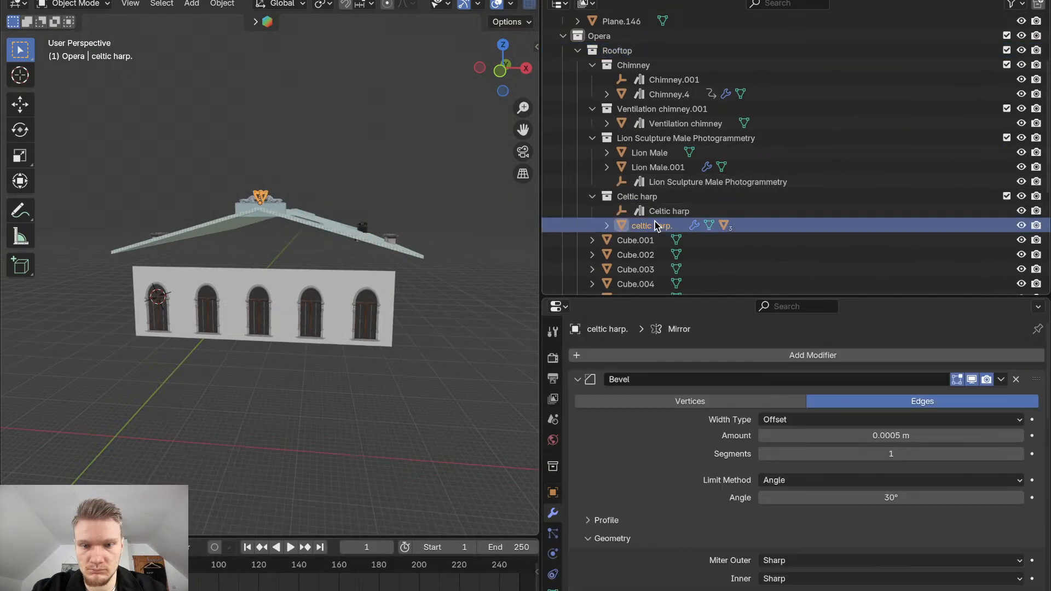
scroll(655, 224, down, 2)
click(649, 209)
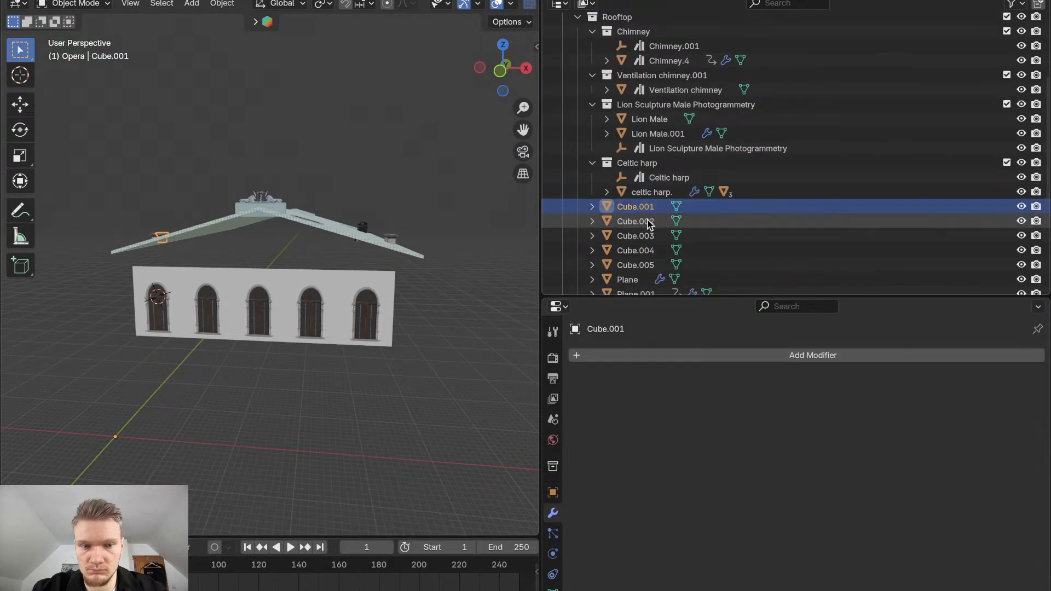
click(649, 223)
scroll(648, 228, down, 1)
click(647, 225)
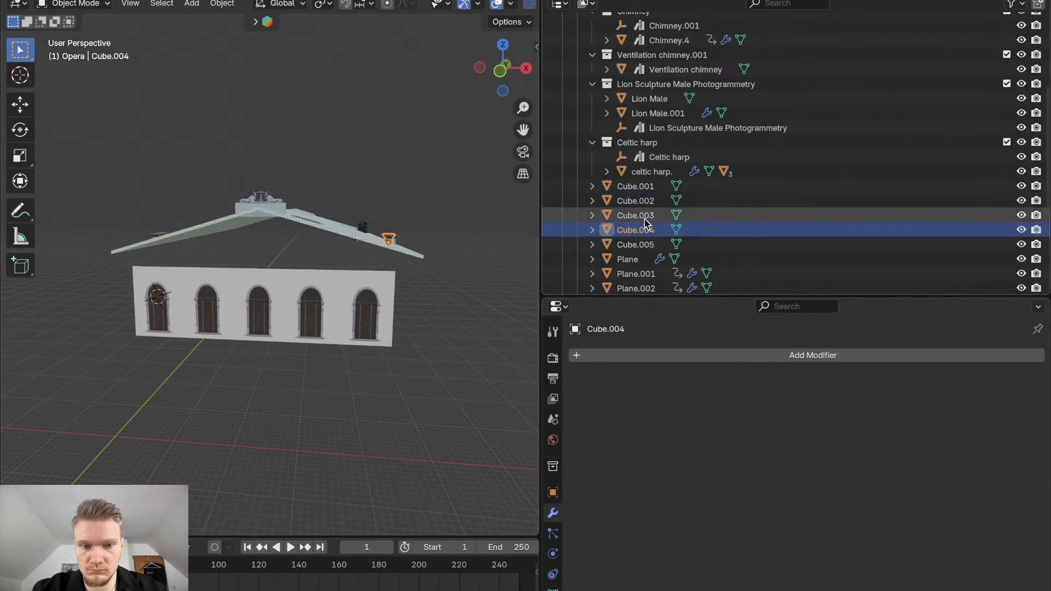
click(646, 215)
click(646, 241)
click(645, 189)
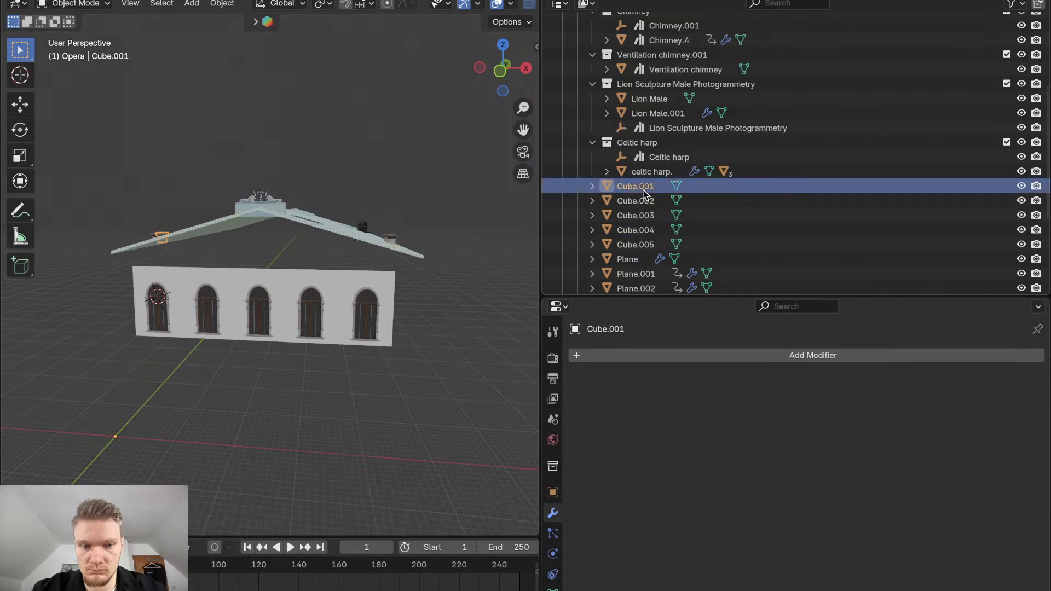
Select Cube.001 to Cube.004 on both roof slopes and clear their parent while keeping the transformation
middle_drag(421, 278, 420, 278)
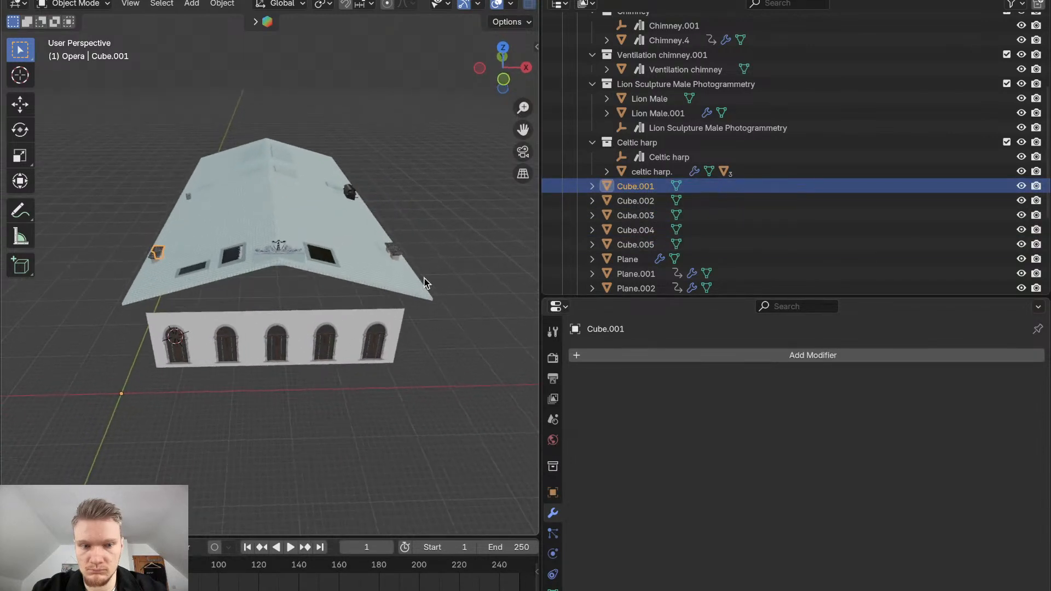
shift+click(153, 257)
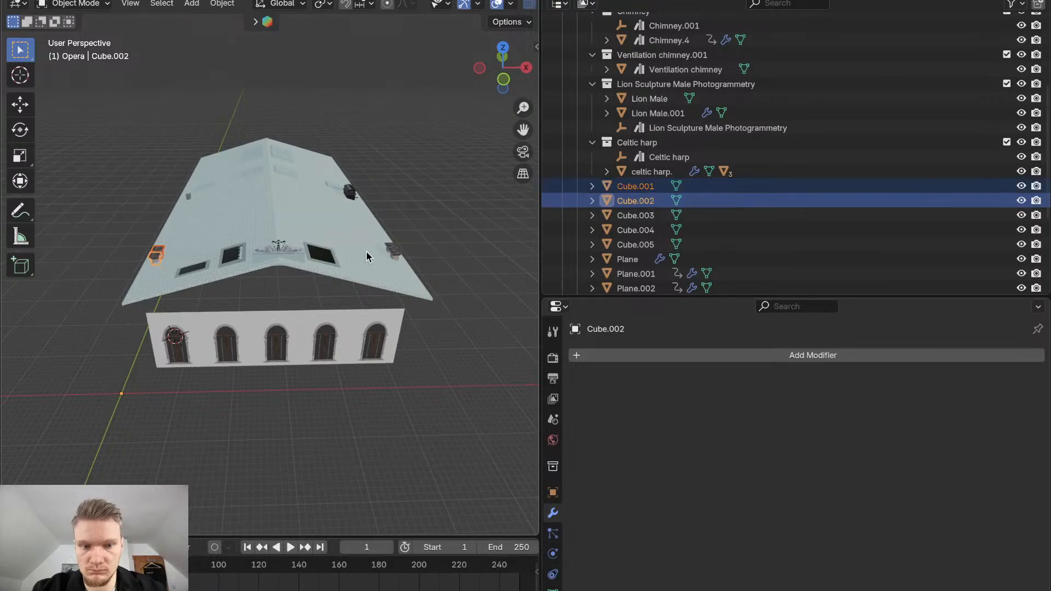
shift+click(393, 251)
shift+click(392, 249)
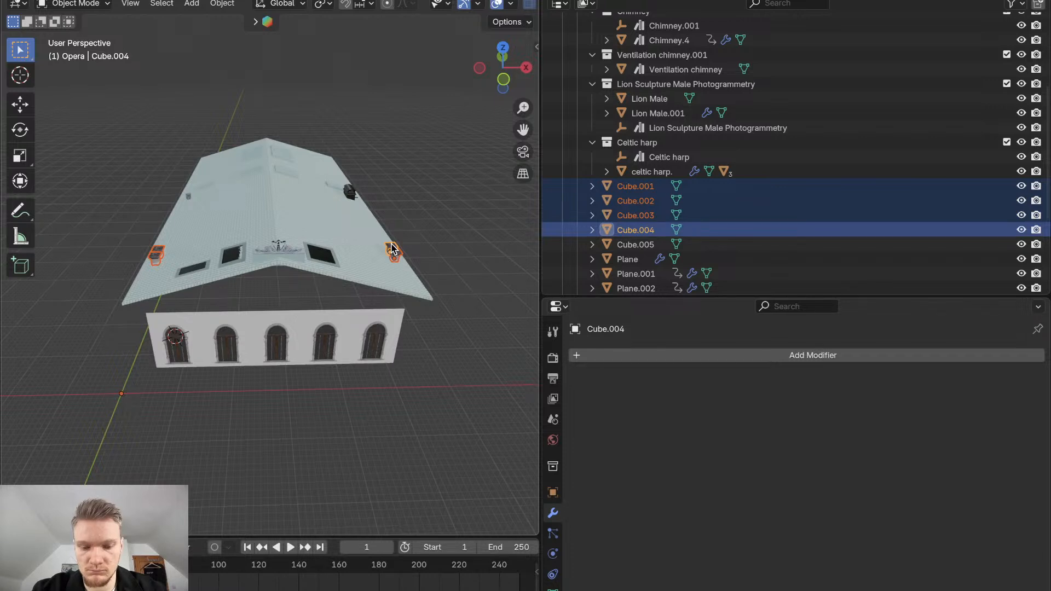
key(alt+p)
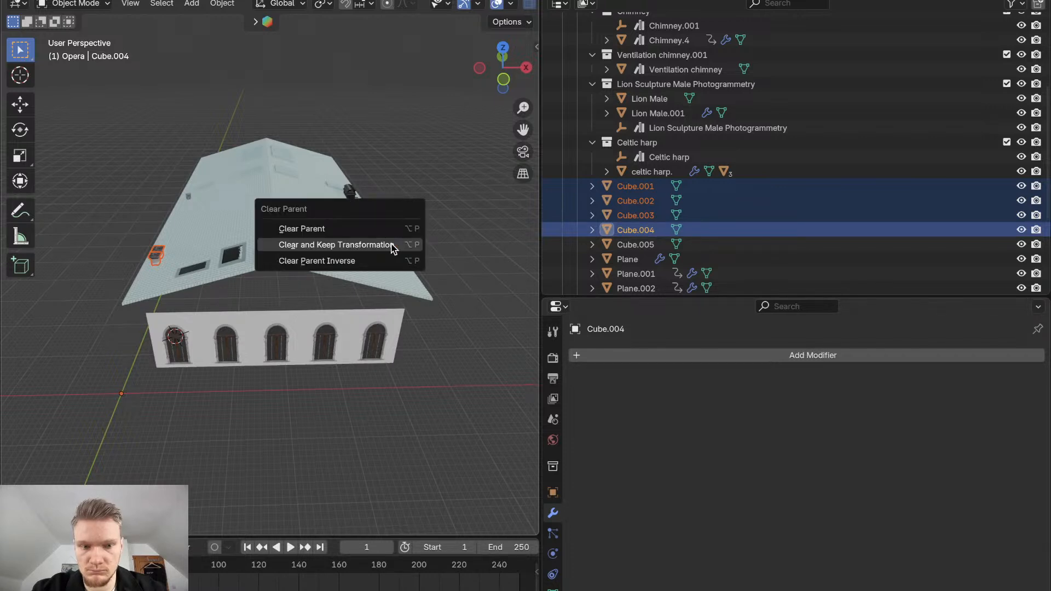
click(259, 244)
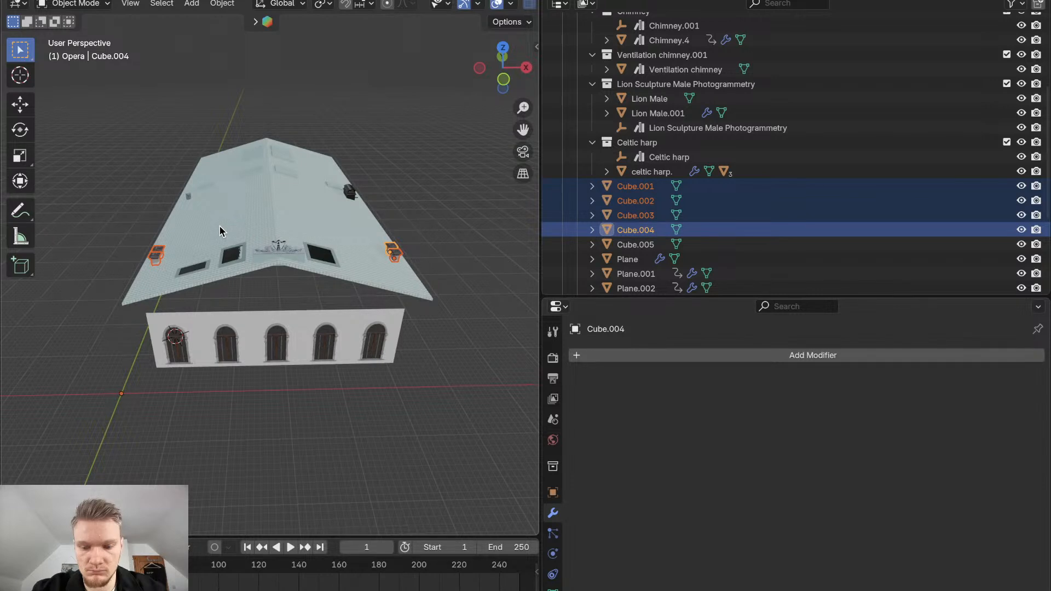
Try to parent the four selected roof cubes to Cube.004 as Object (Keep Transform)
key(super+p)
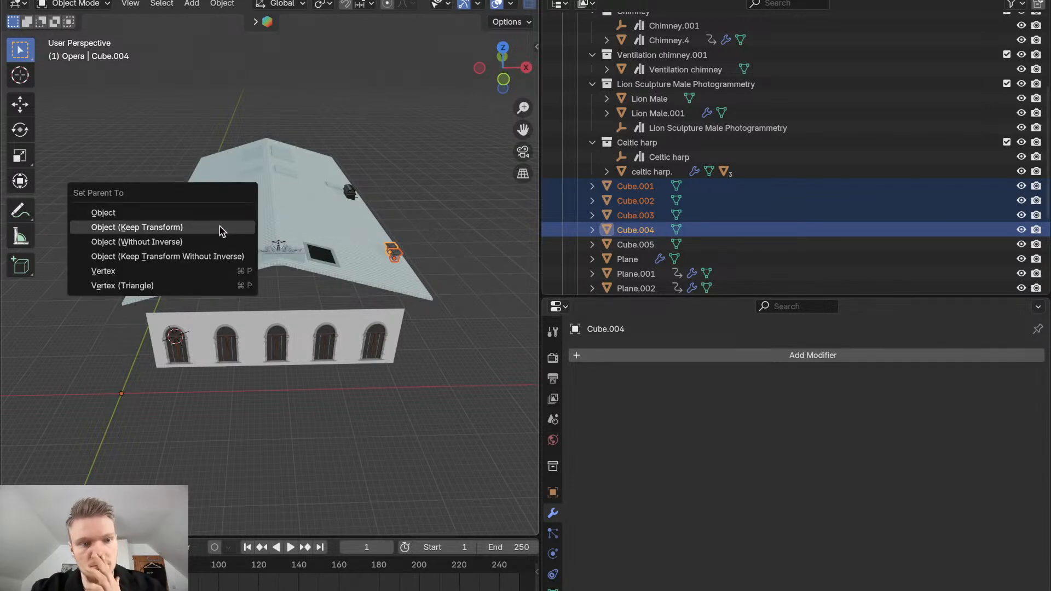
click(219, 227)
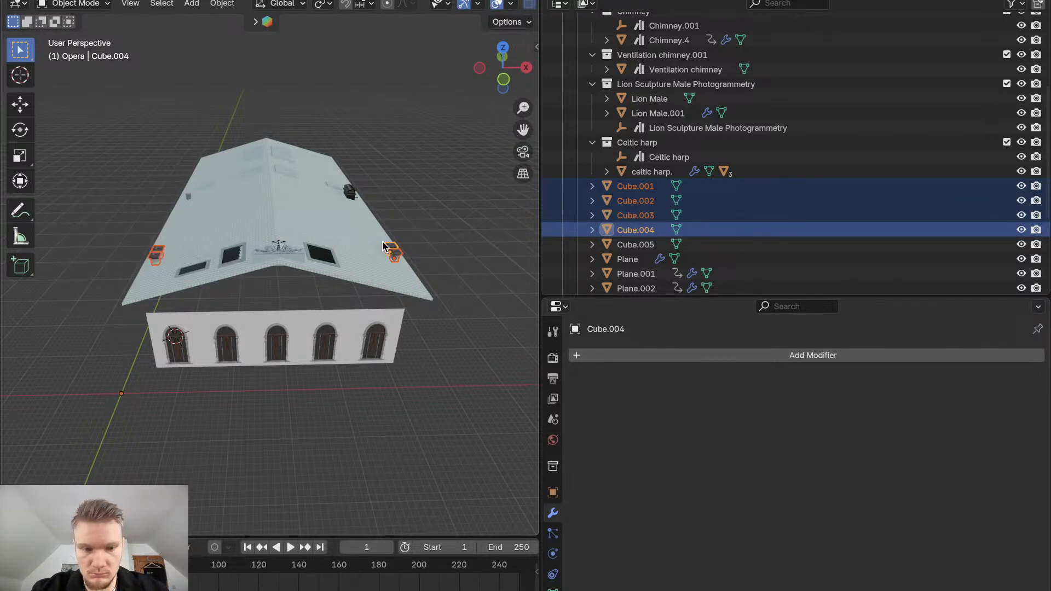
key(super+p)
click(385, 242)
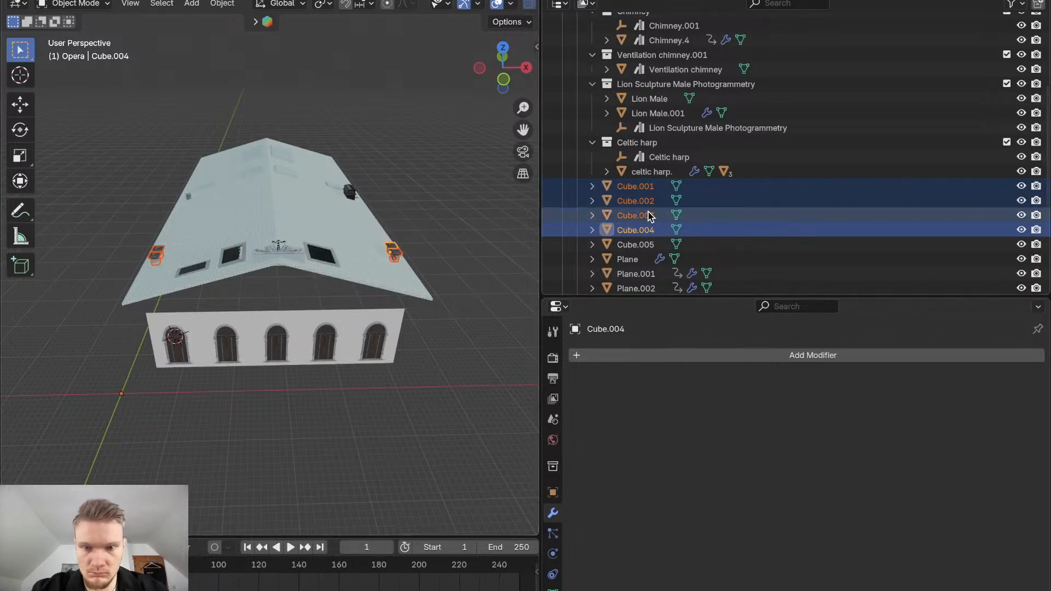
Try to create a new collection for the four selected roof cubes and look for it in the outliner
right_click(638, 186)
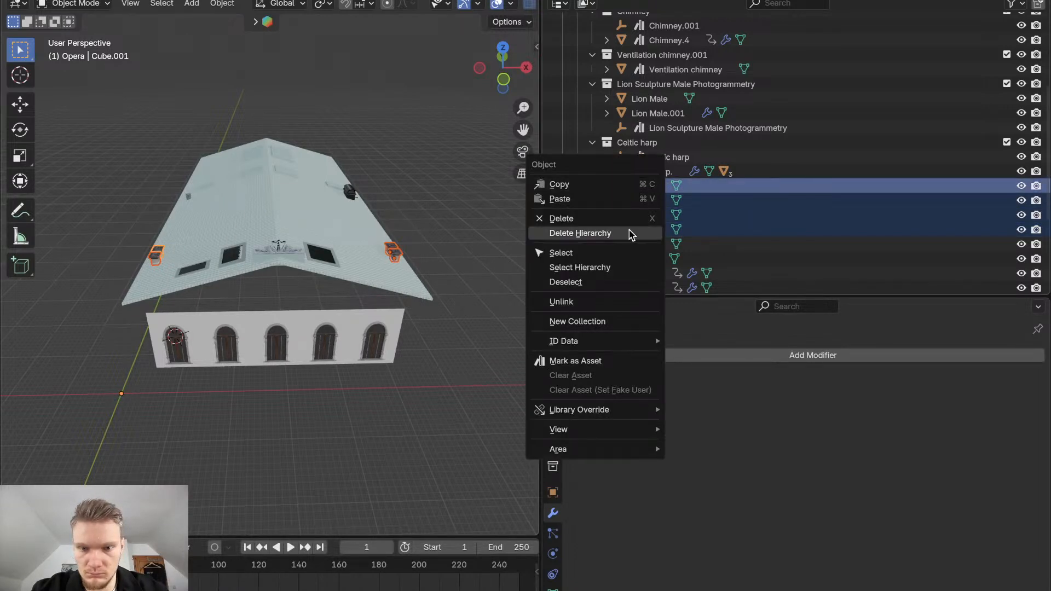
mouse_move(610, 340)
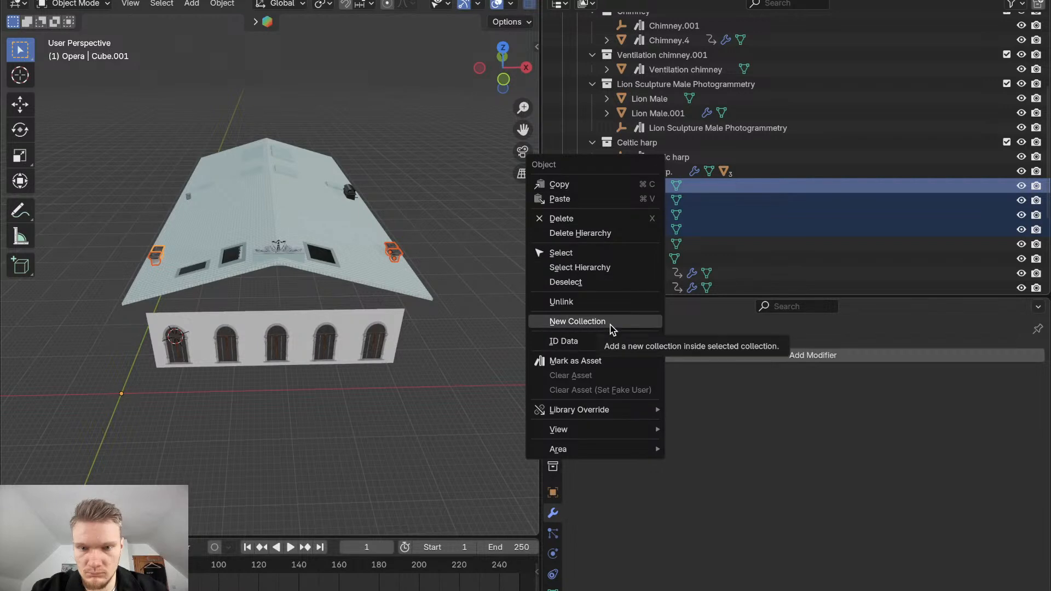
click(578, 322)
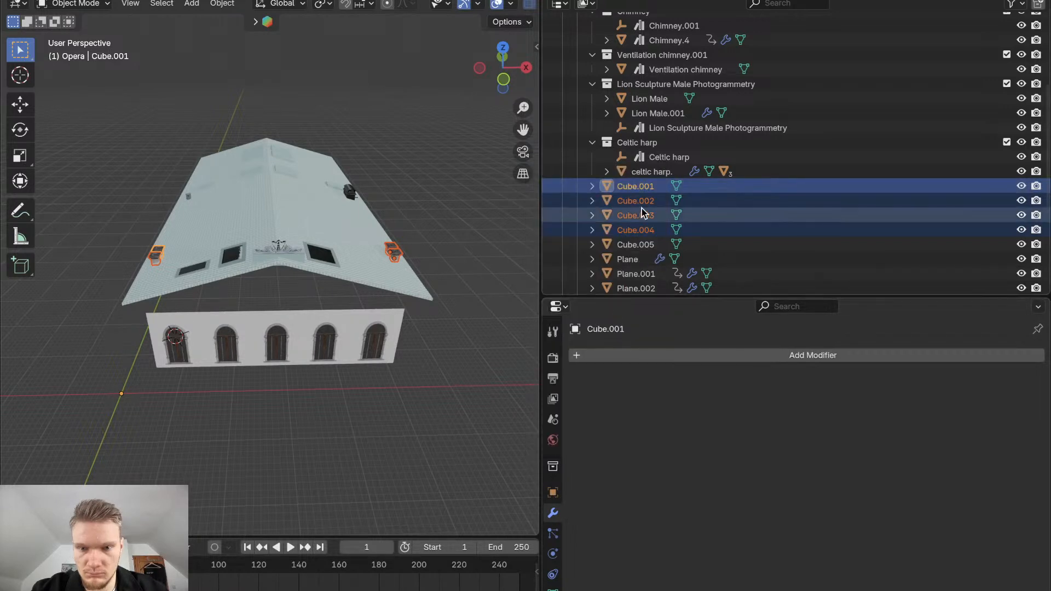
scroll(639, 192, down, 5)
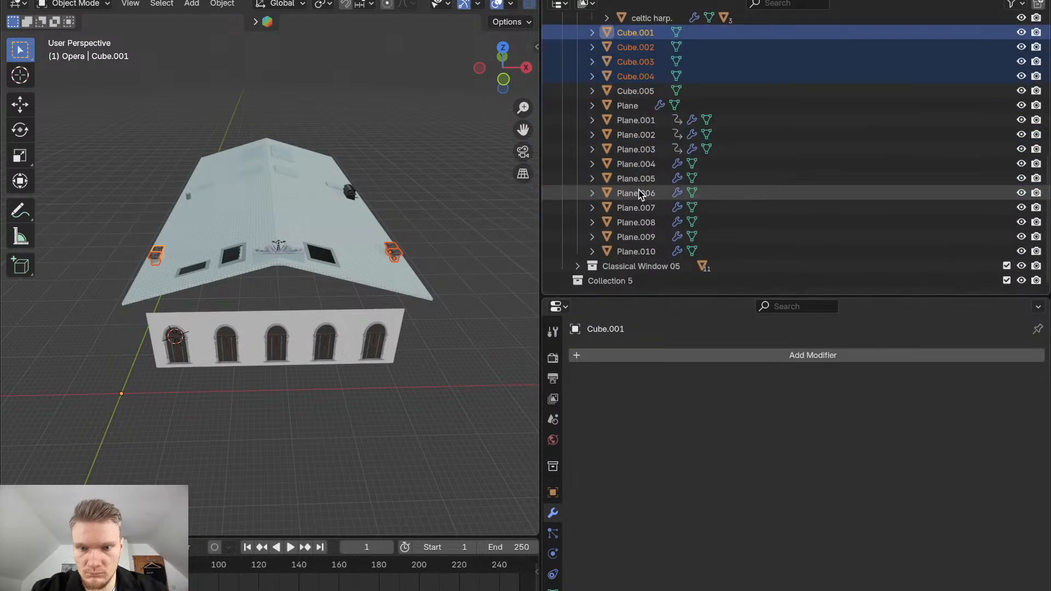
scroll(639, 192, up, 10)
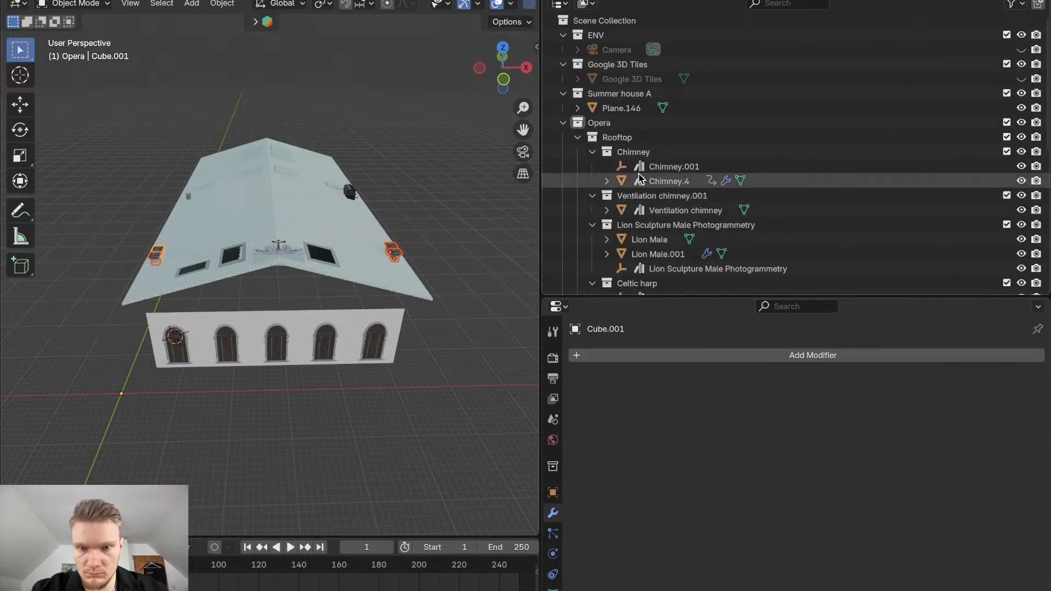
scroll(638, 192, down, 6)
scroll(642, 179, up, 2)
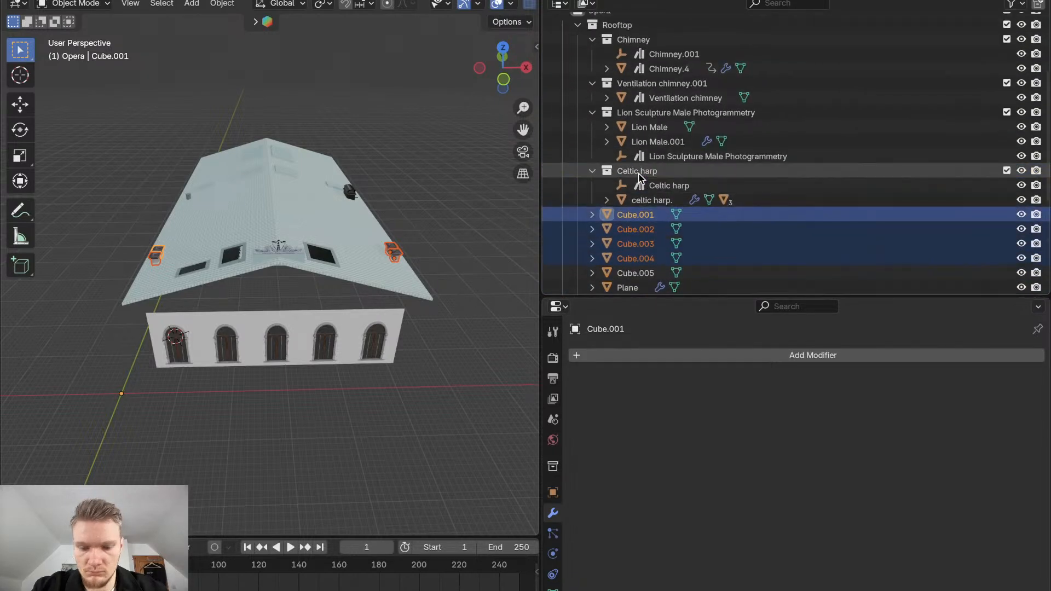
Undo the last collection creation and check the collection hierarchy
key(ctrl+z)
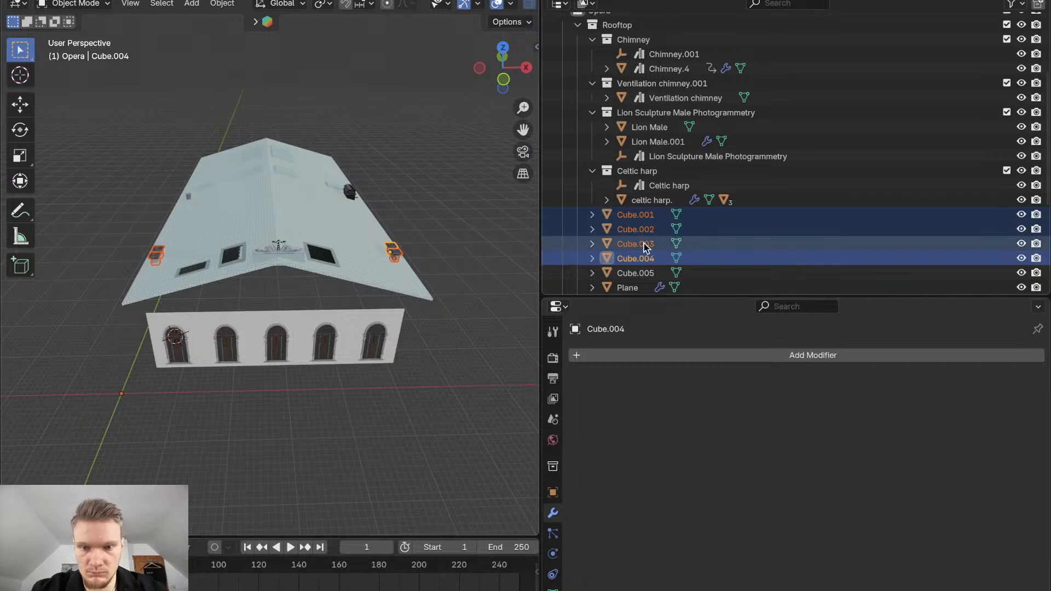
scroll(637, 234, down, 6)
scroll(637, 233, up, 10)
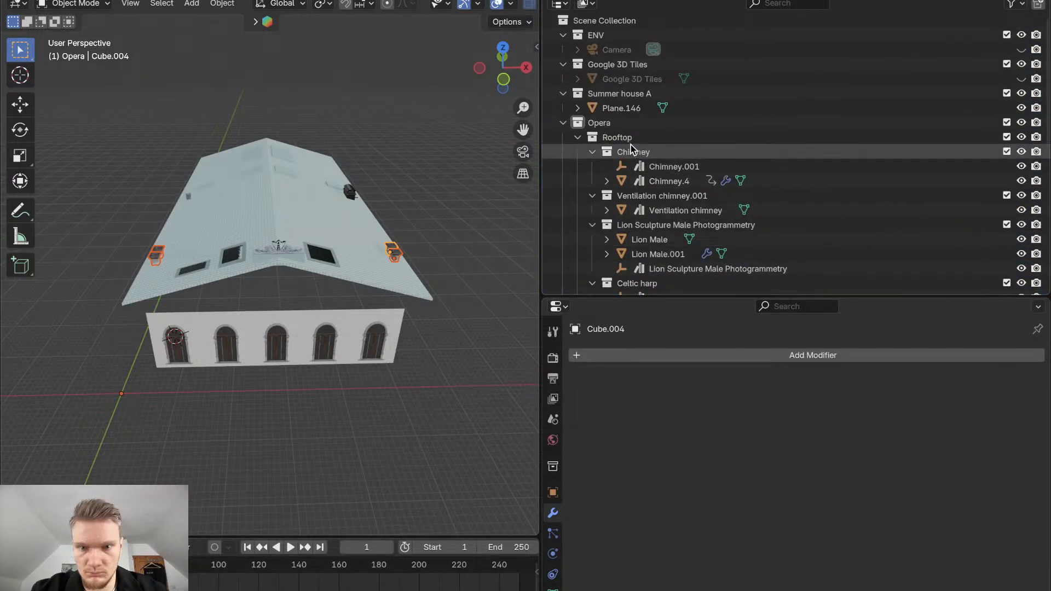
middle_drag(296, 332, 298, 329)
middle_drag(314, 282, 315, 307)
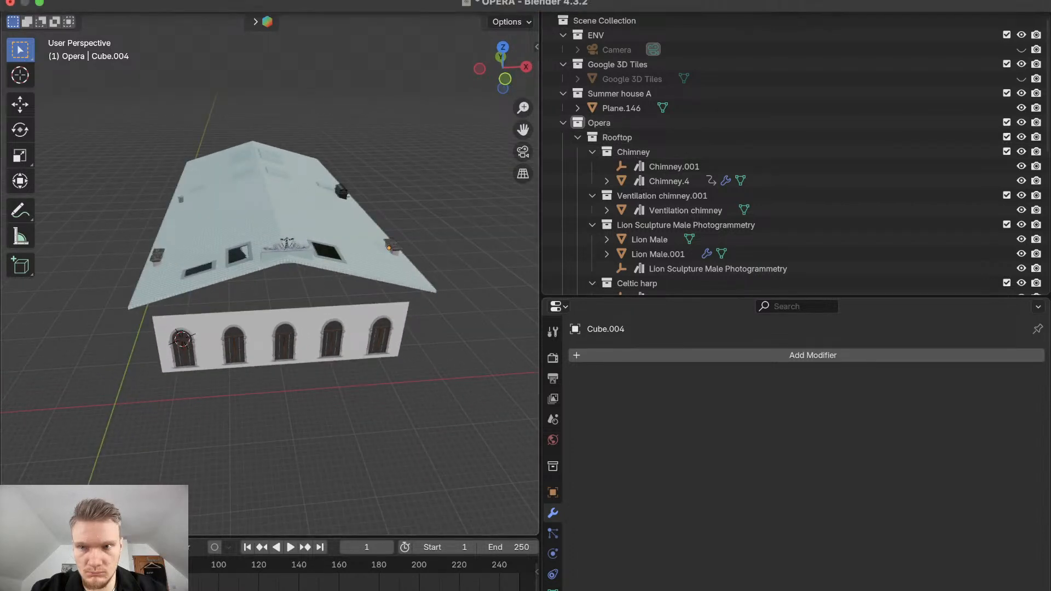
click(832, 0)
click(832, 0)
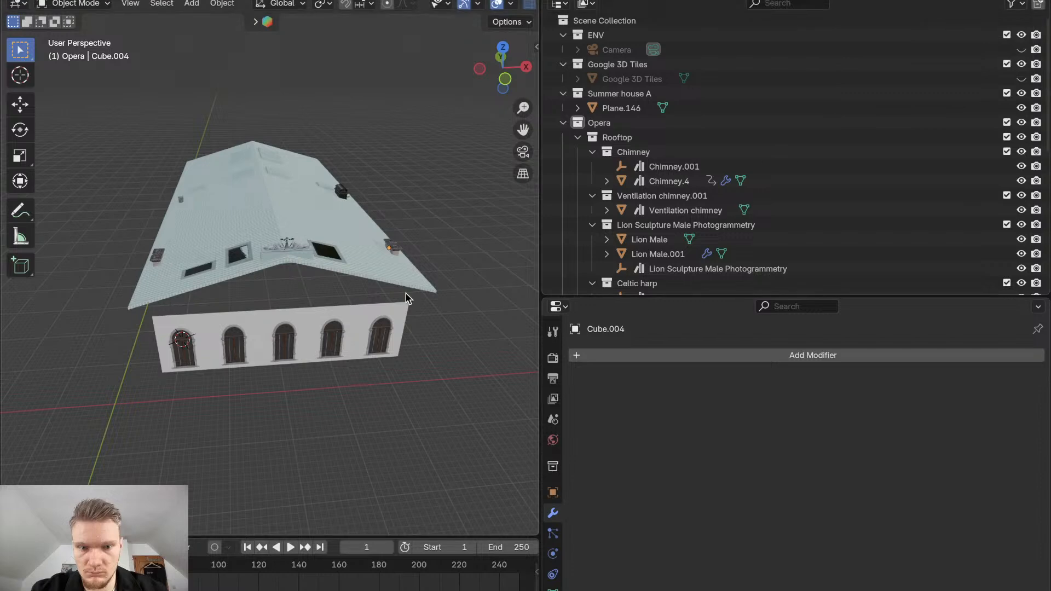
middle_drag(406, 297, 410, 363)
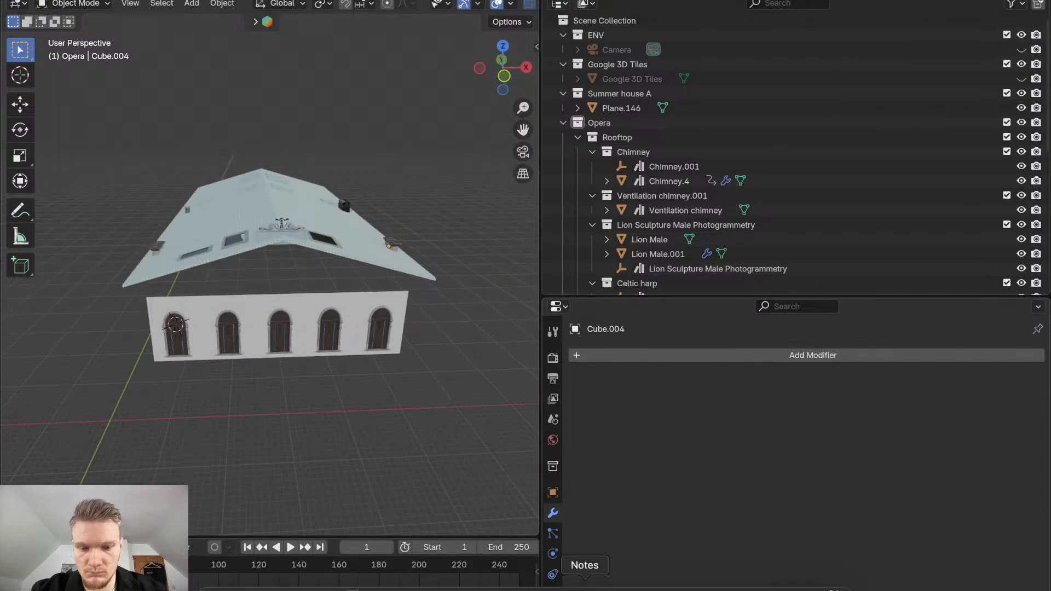
Switch to OBS and YouTube Studio to check the livestream status, and return to Blender
click(753, 585)
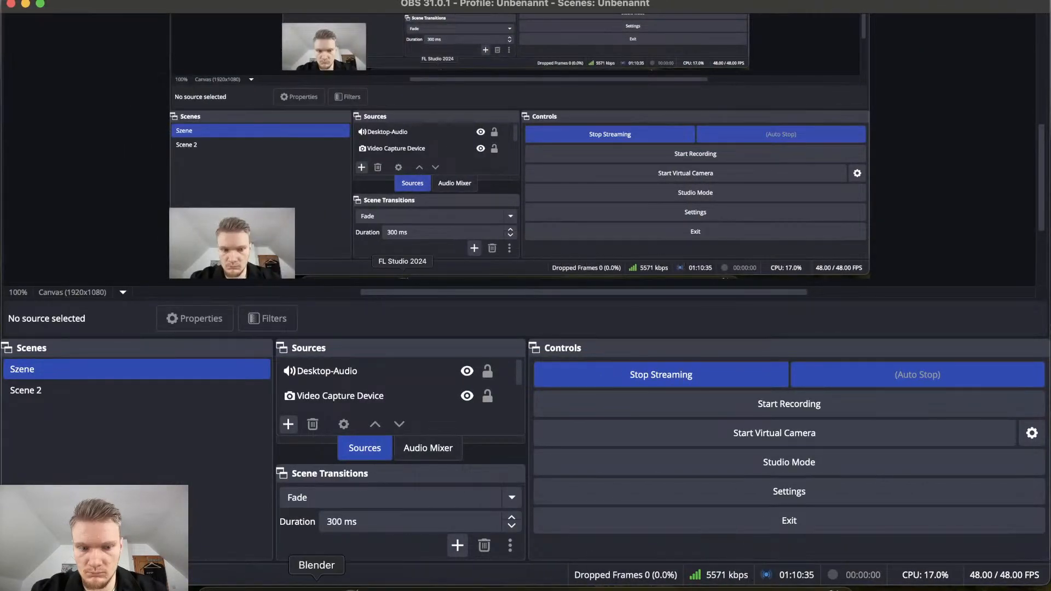
click(283, 585)
click(272, 3)
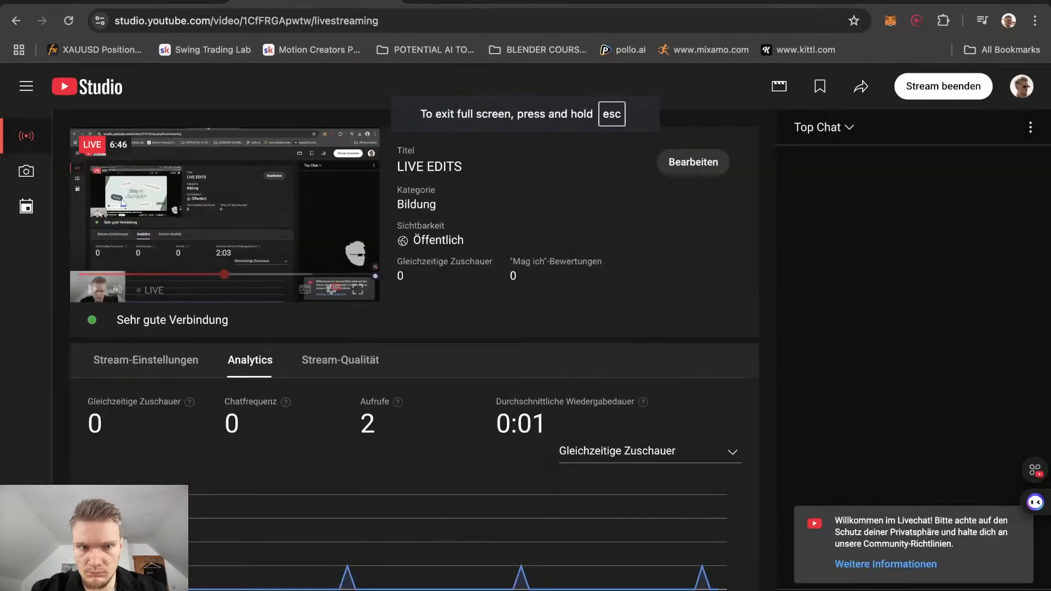
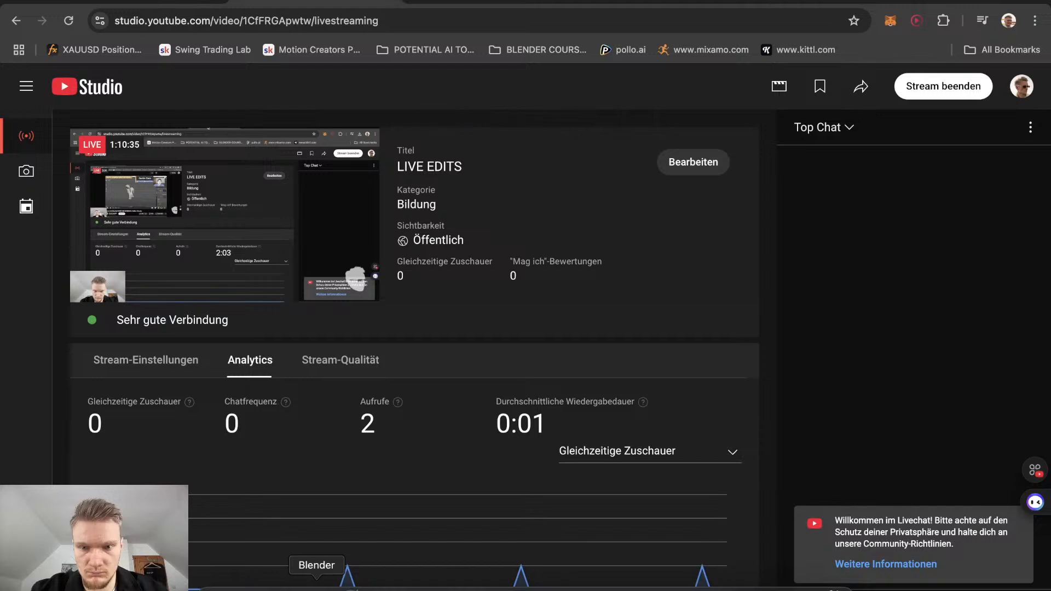
click(316, 585)
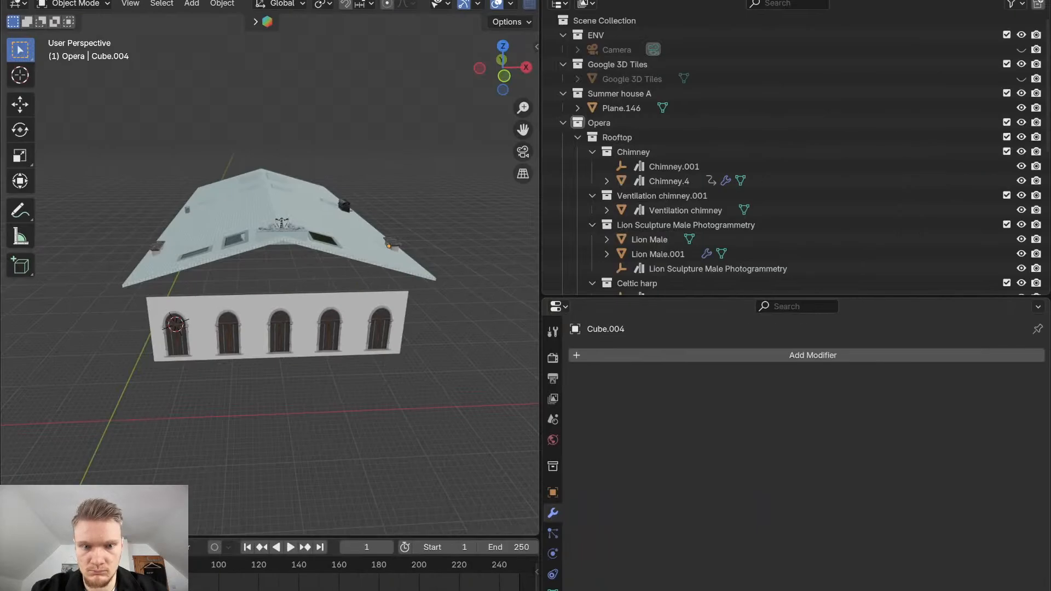
Unhide the Google 3D Tiles object and compare its facade with the modelled opera wall and roof
scroll(382, 386, down, 5)
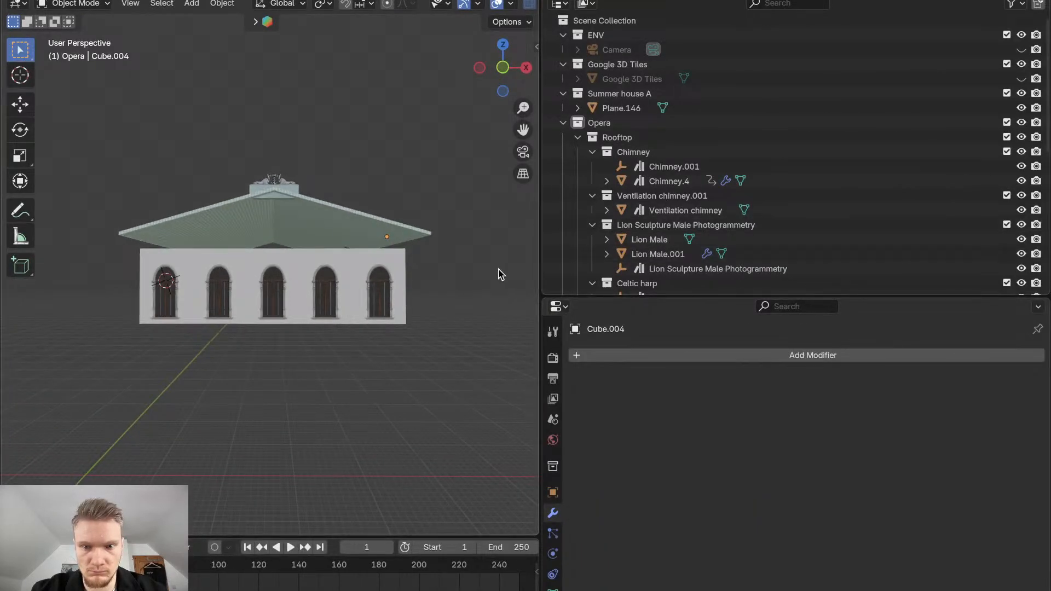
click(1022, 79)
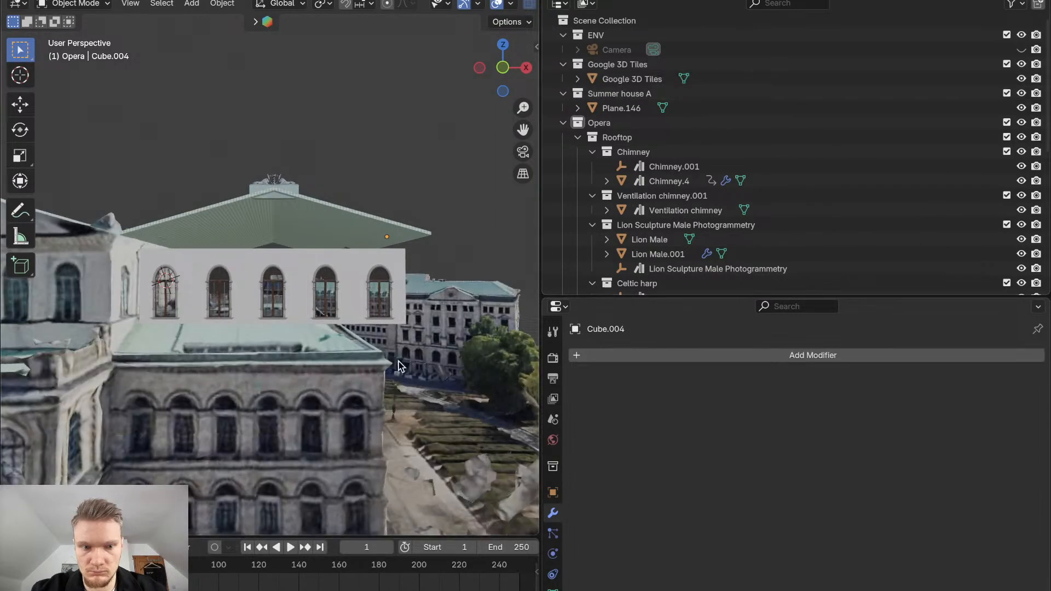
shift+scroll(399, 361, left, 5)
scroll(398, 361, left, 5)
scroll(399, 361, right, 8)
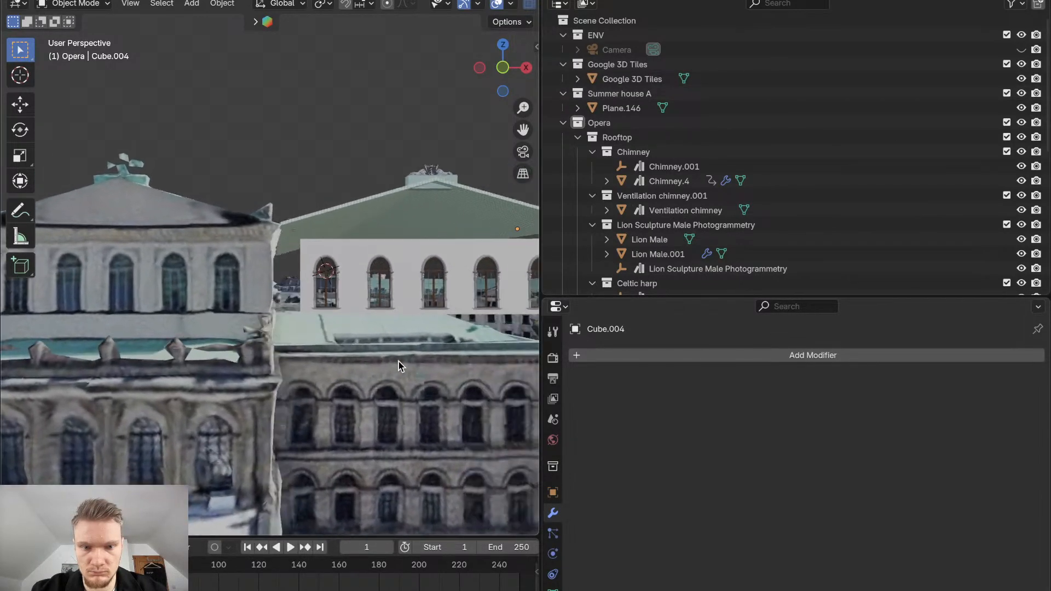
scroll(399, 361, right, 4)
scroll(399, 361, left, 6)
scroll(398, 362, right, 5)
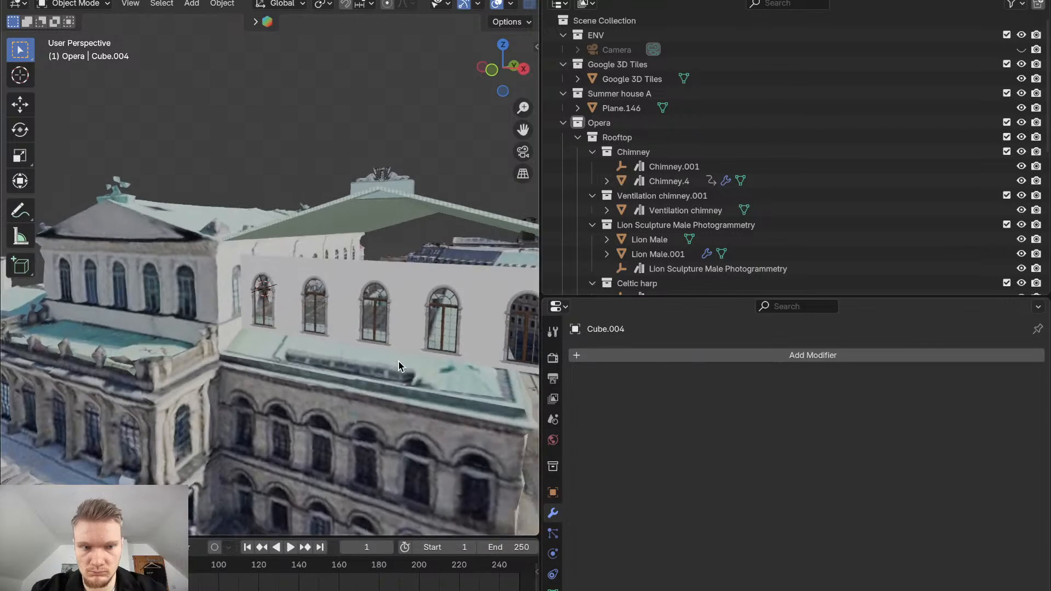
scroll(399, 361, left, 5)
scroll(399, 362, up, 3)
scroll(399, 361, left, 2)
scroll(399, 361, right, 2)
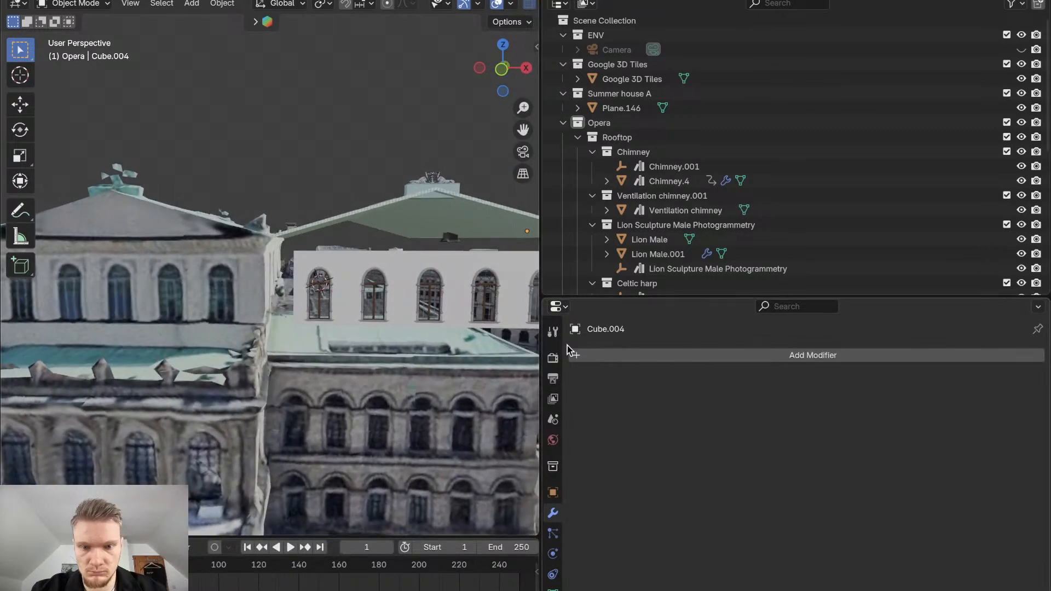
Widen the 3D viewport and examine the arched windows and gable against the Google 3D Tiles reference
drag(542, 281, 634, 285)
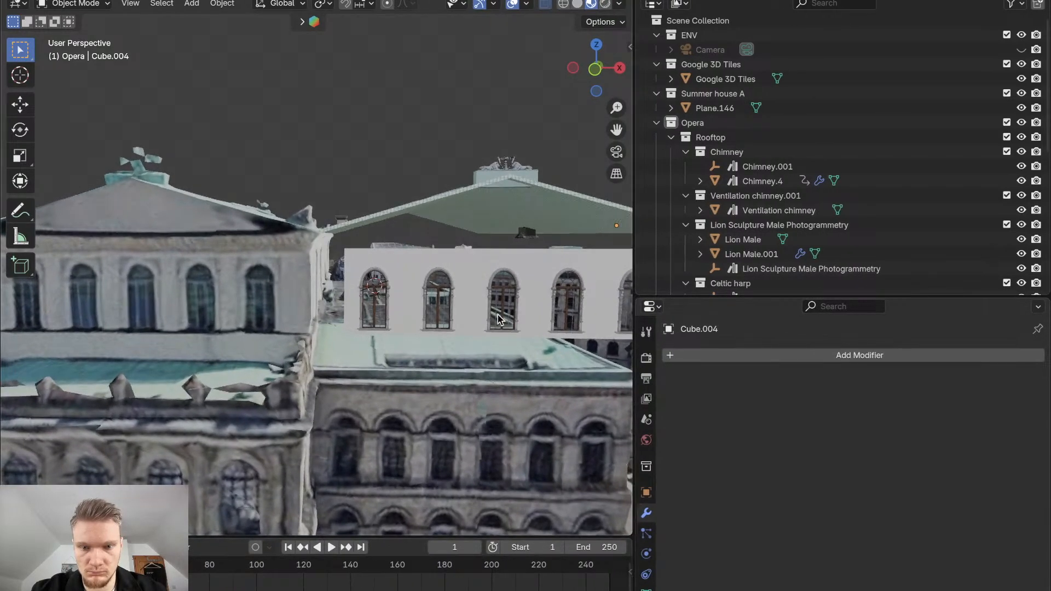
scroll(499, 320, left, 3)
scroll(498, 320, right, 8)
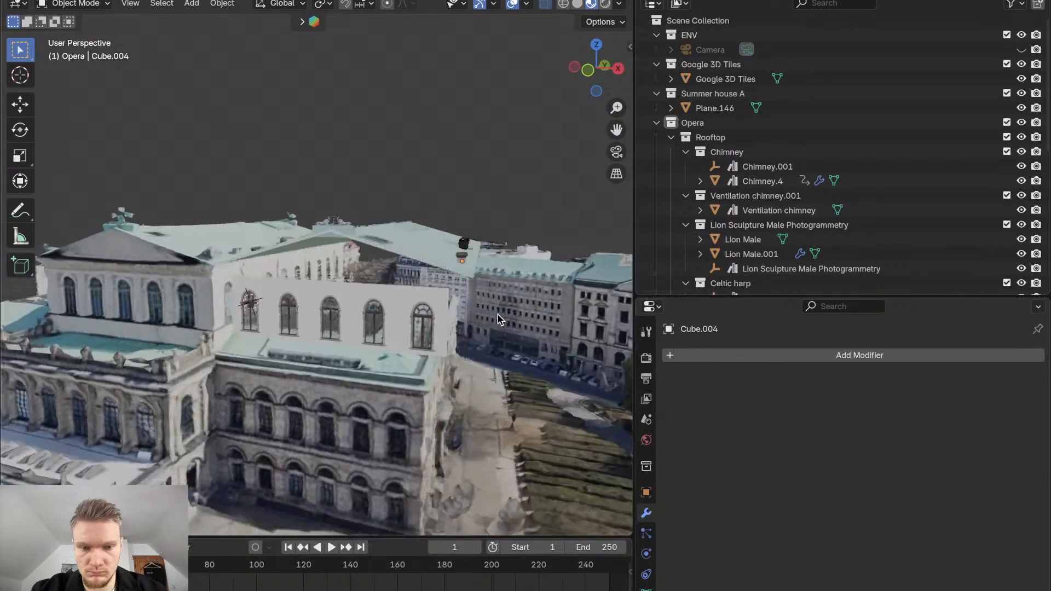
scroll(499, 320, left, 5)
scroll(498, 320, up, 3)
scroll(499, 319, up, 5)
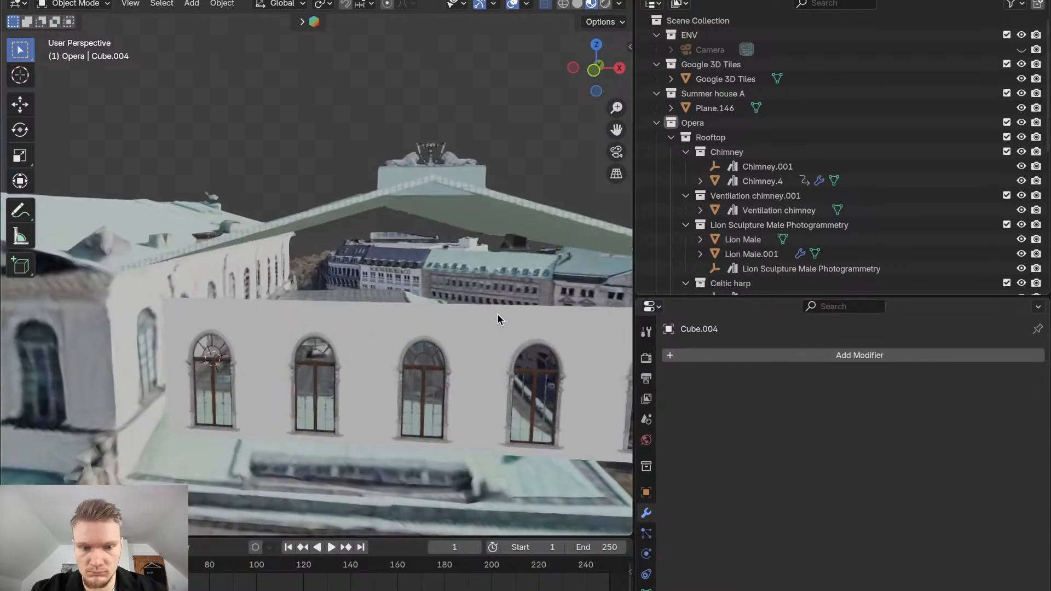
Compare the windowed wall and its gable roof with the neighbouring Google 3D Tiles facade from several angles and distances
scroll(498, 320, down, 4)
scroll(499, 320, down, 1)
scroll(499, 320, up, 4)
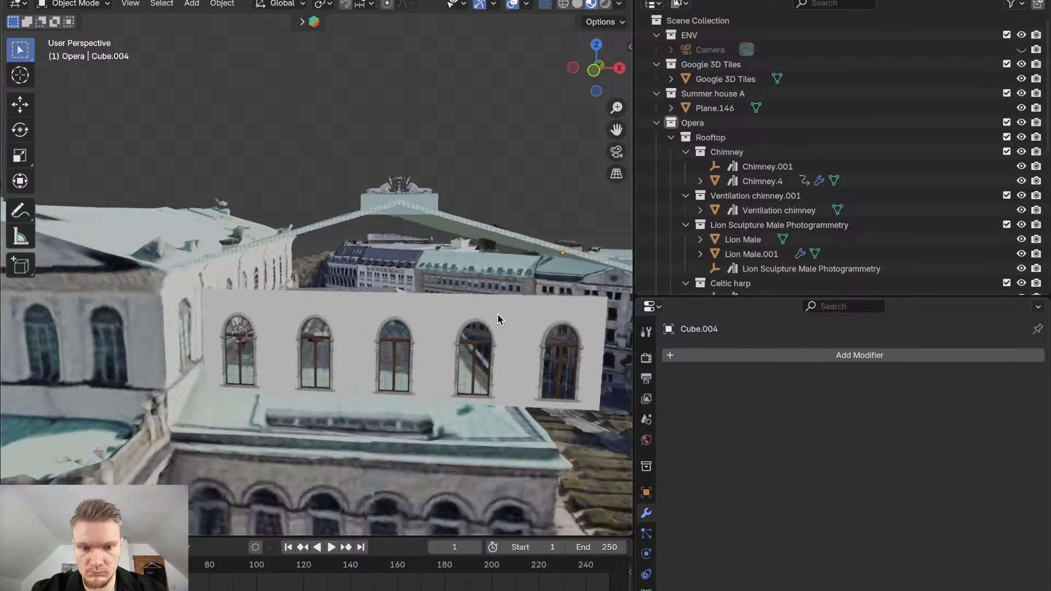
scroll(498, 319, down, 1)
scroll(498, 320, left, 6)
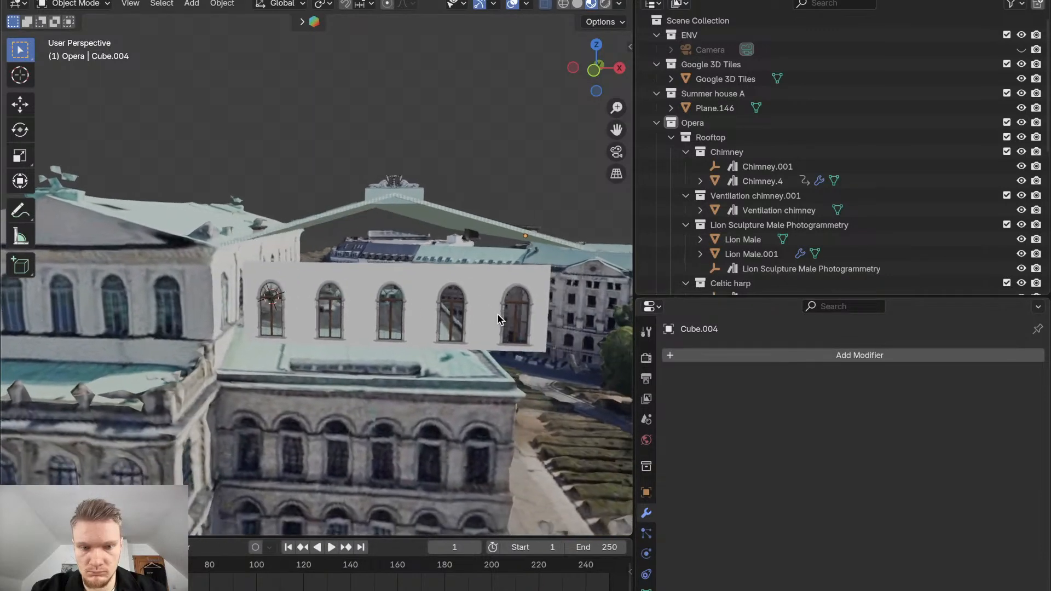
scroll(498, 319, right, 6)
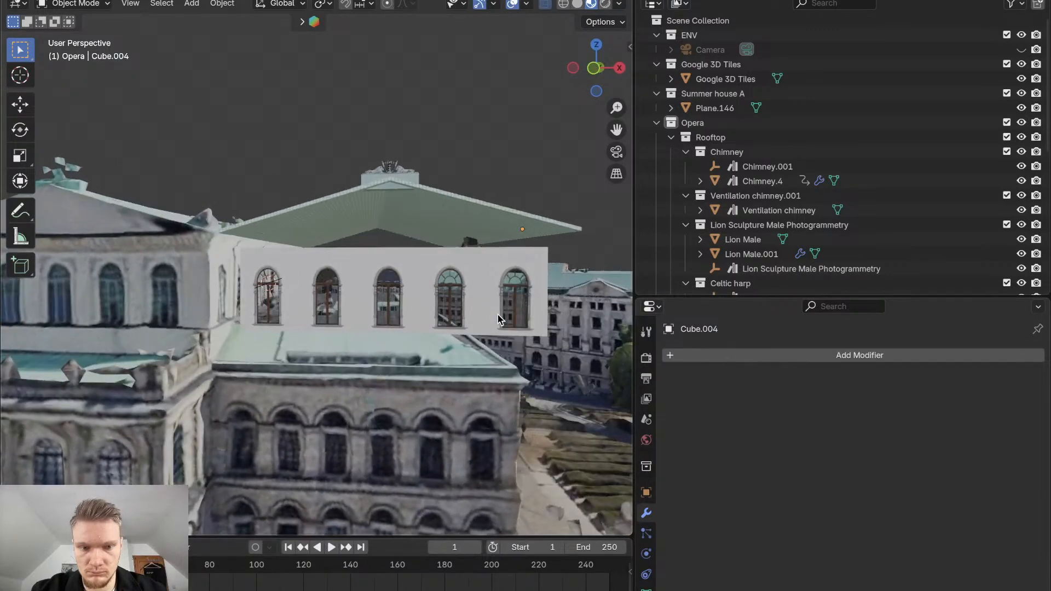
scroll(499, 320, left, 5)
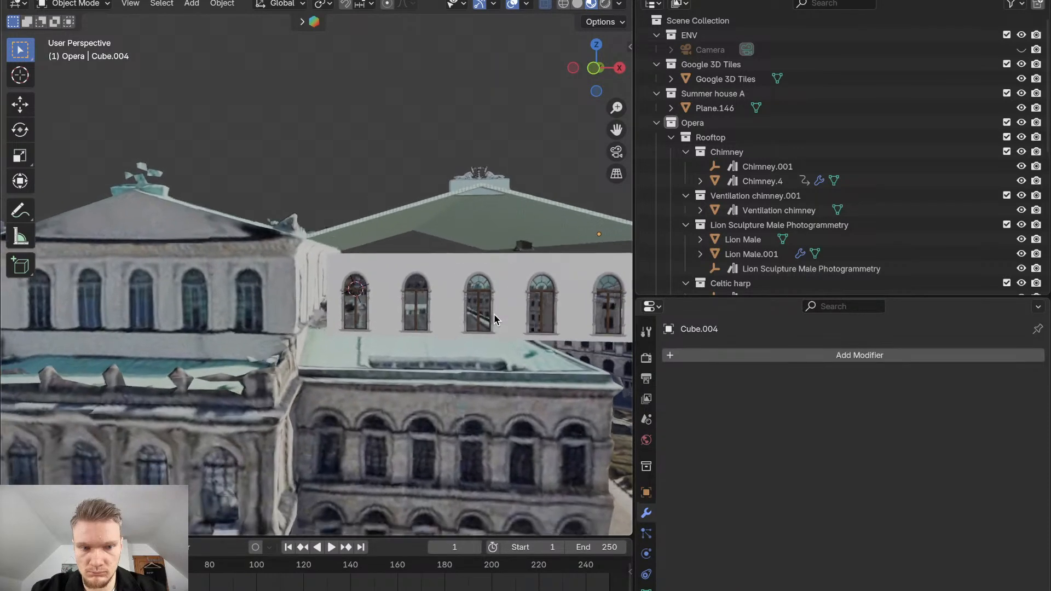
shift+scroll(495, 318, up, 4)
shift+scroll(495, 318, right, 4)
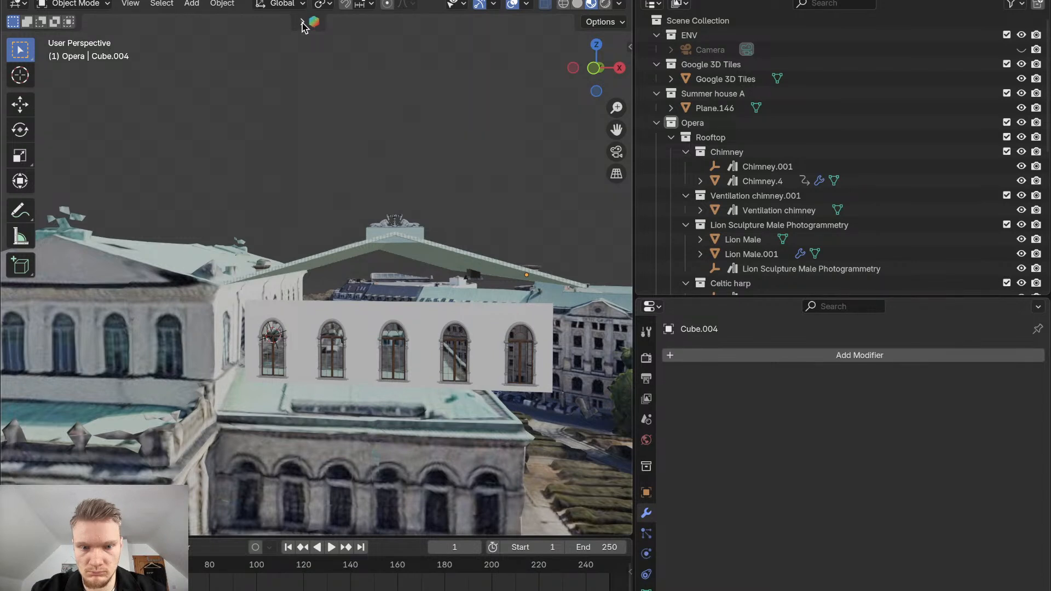
Show the online asset library strip and widen the 3D viewport so more asset thumbnails fit
click(303, 22)
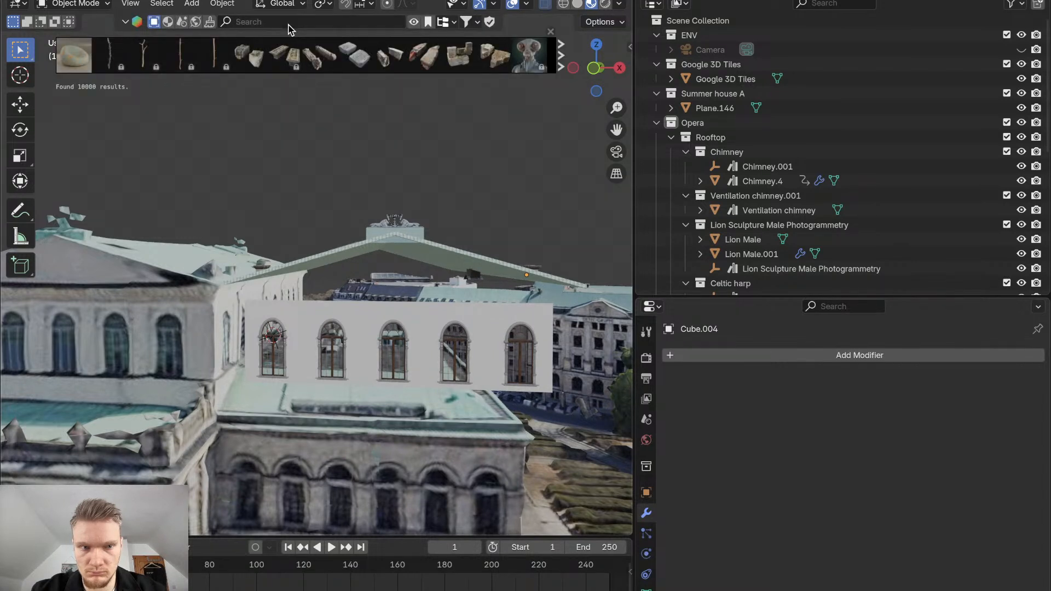
click(285, 23)
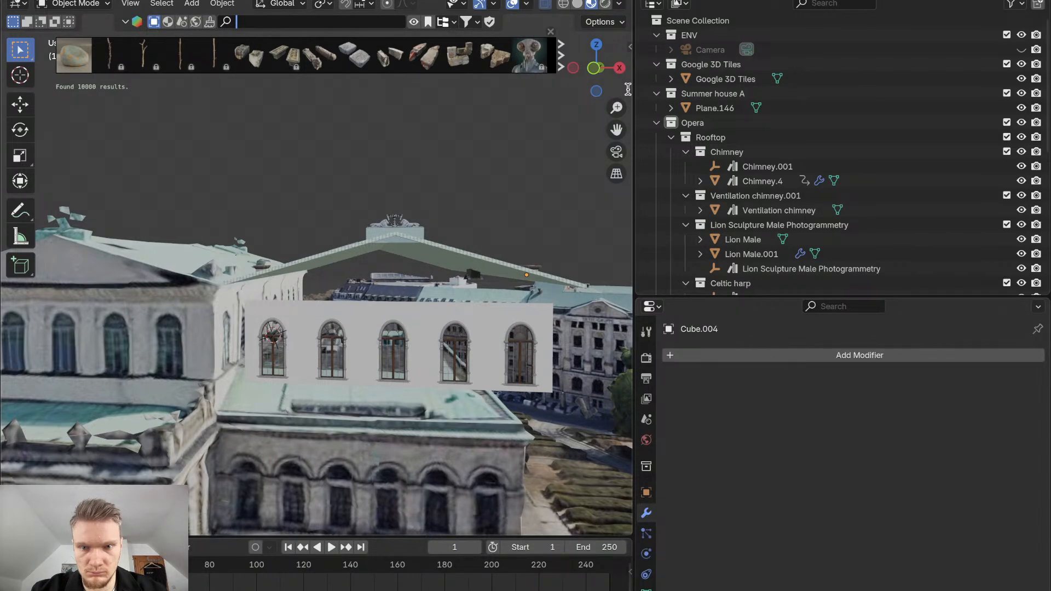
drag(633, 90, 743, 89)
mouse_move(526, 54)
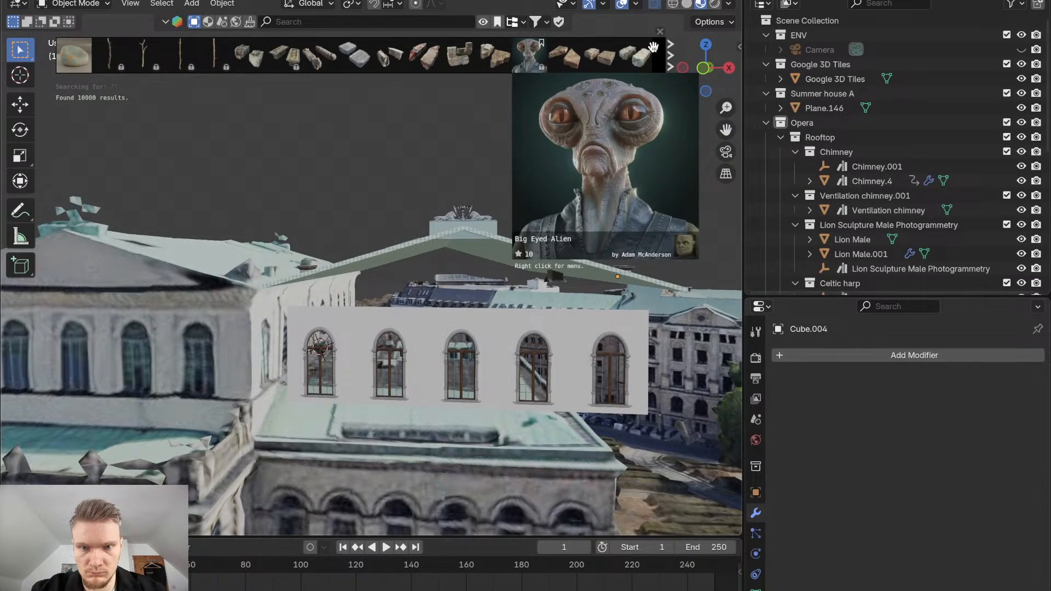
mouse_move(279, 60)
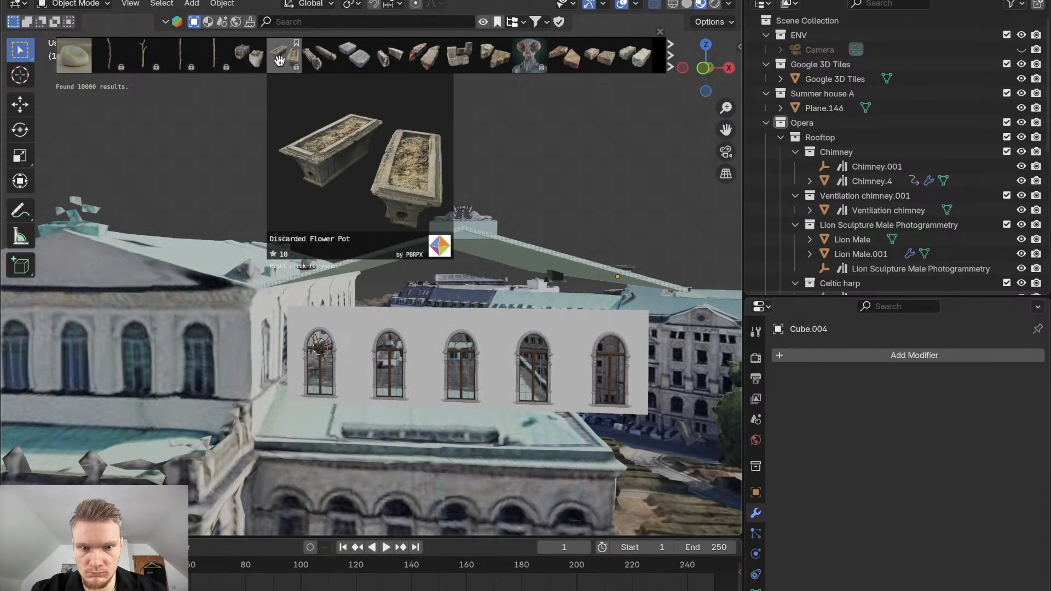
Switch the asset library to materials and search it for "stone"
click(209, 21)
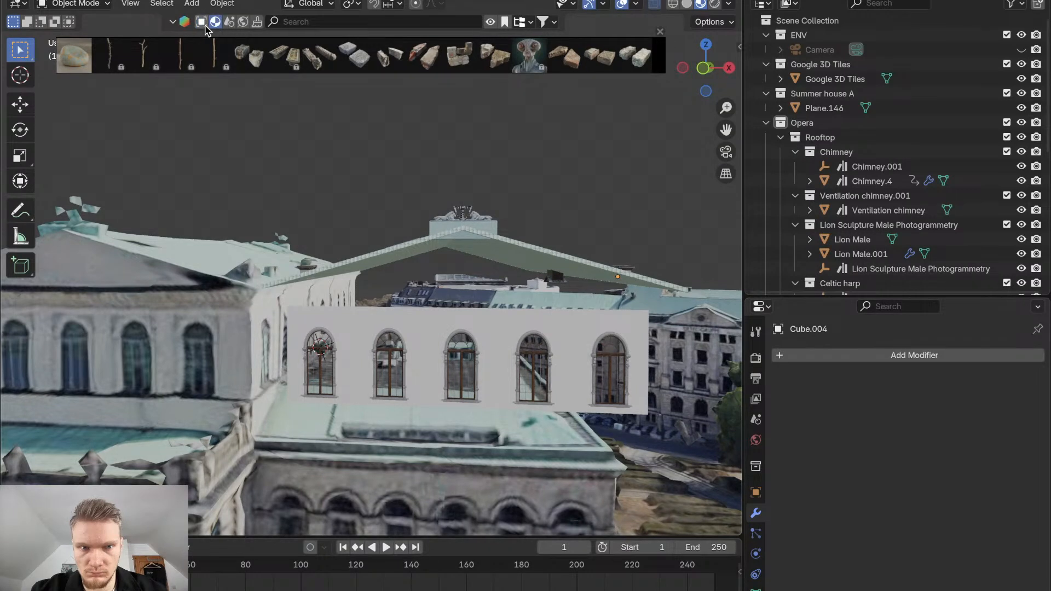
click(309, 22)
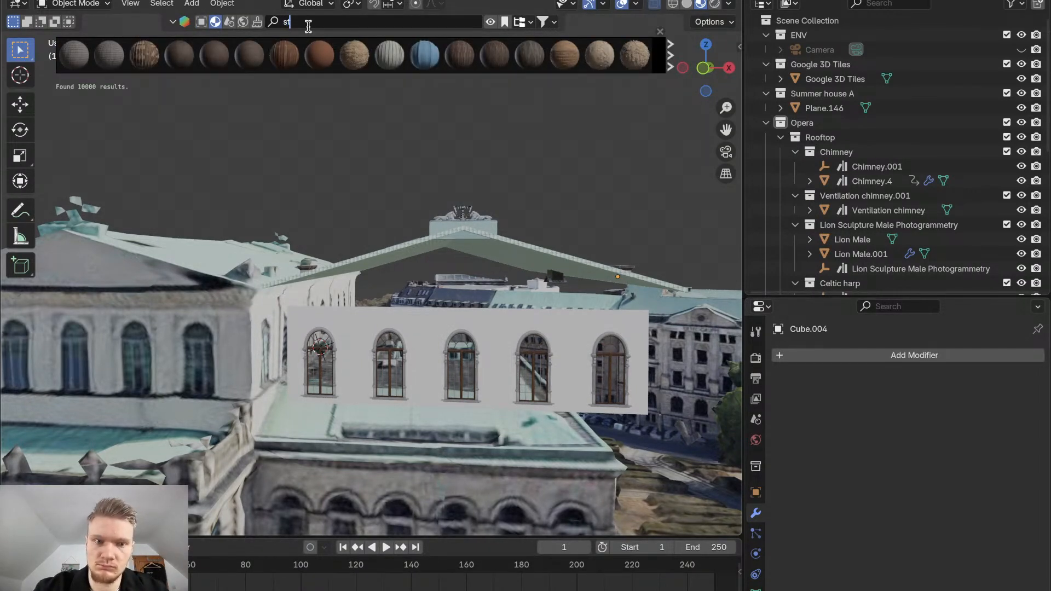
text(stone)
key(Return)
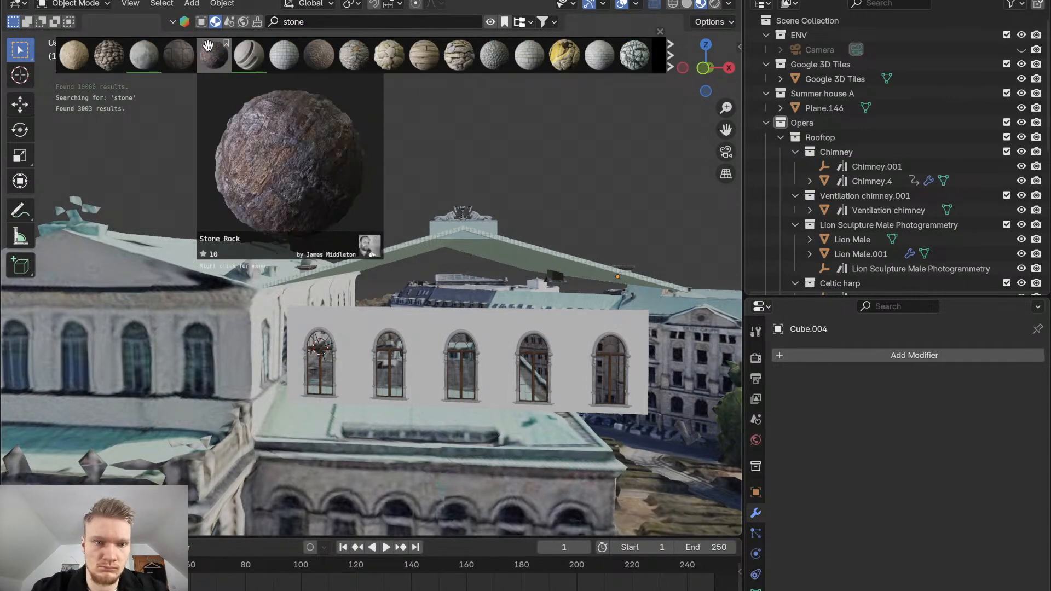
Try the smooth "Stone" material by ydd 3D on the windowed wall and view it up close
mouse_move(239, 55)
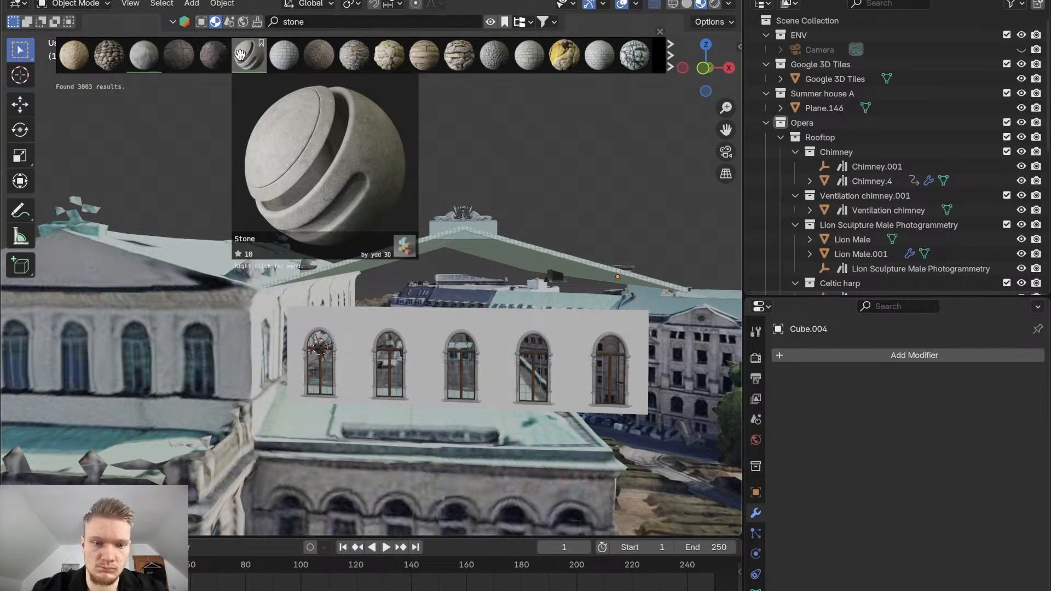
drag(261, 43, 343, 320)
scroll(344, 339, up, 8)
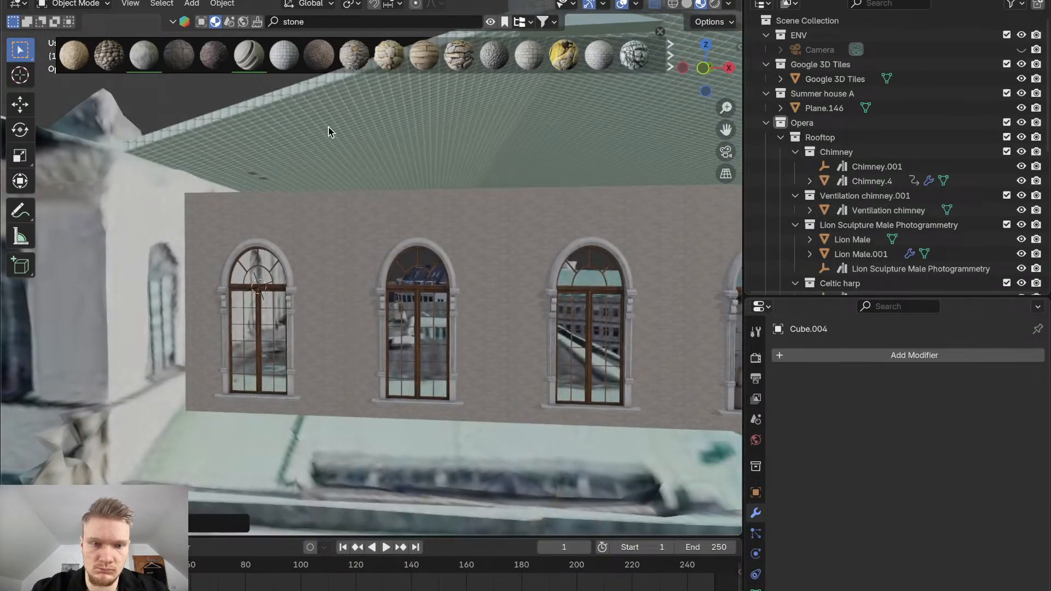
Browse further stone materials and apply the white brick "Stone Ground" material by chroma 3D to the windowed wall
mouse_move(360, 49)
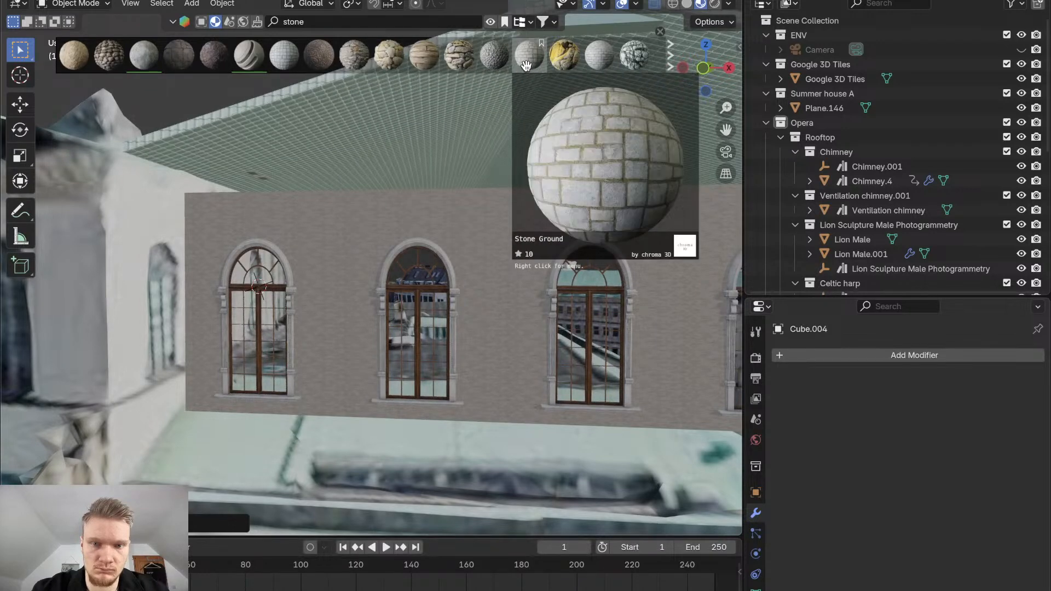
mouse_move(628, 66)
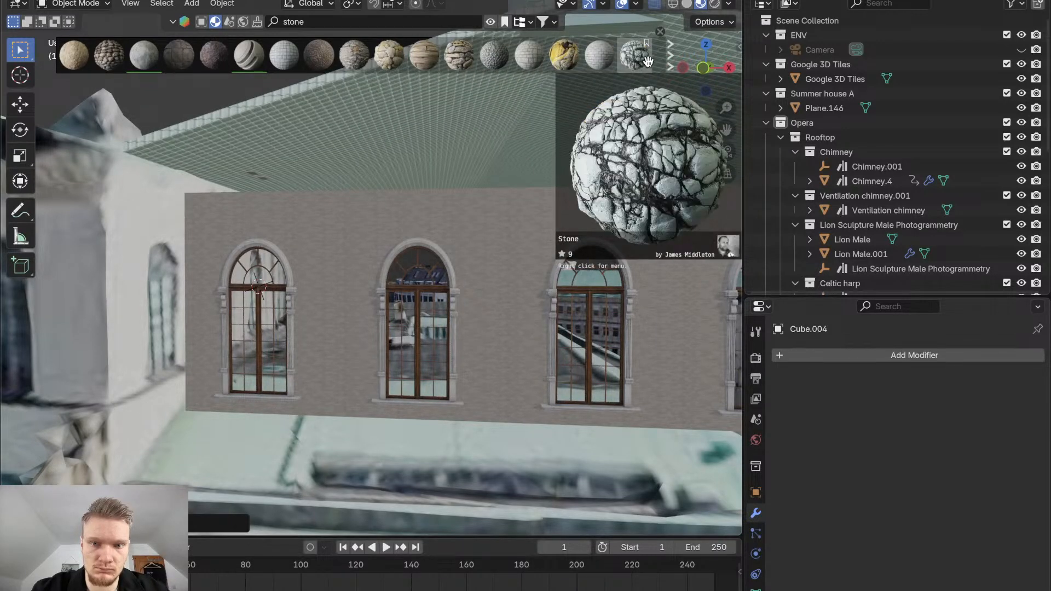
scroll(646, 60, down, 5)
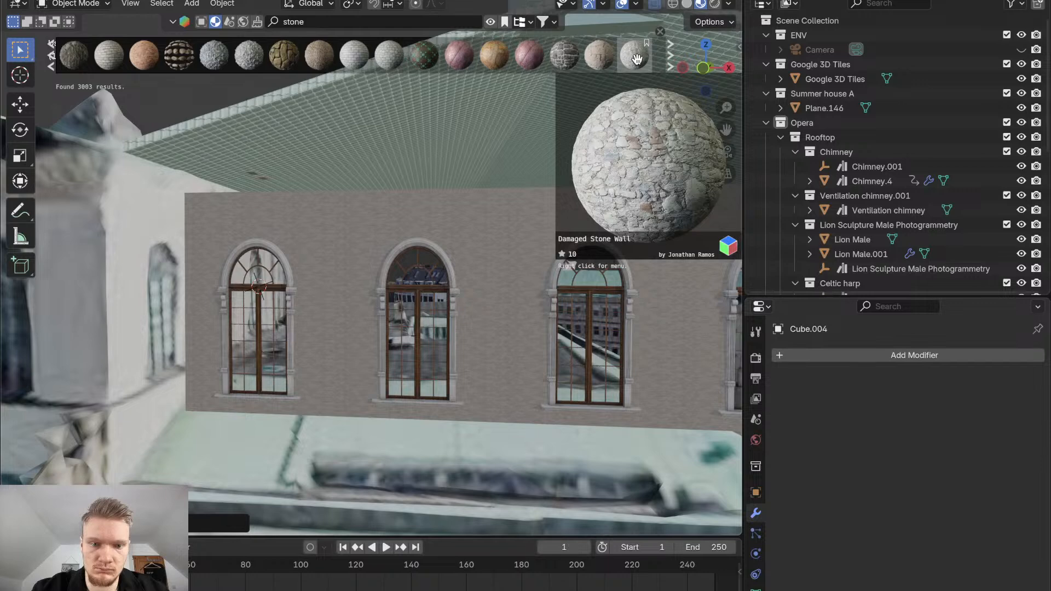
mouse_move(328, 46)
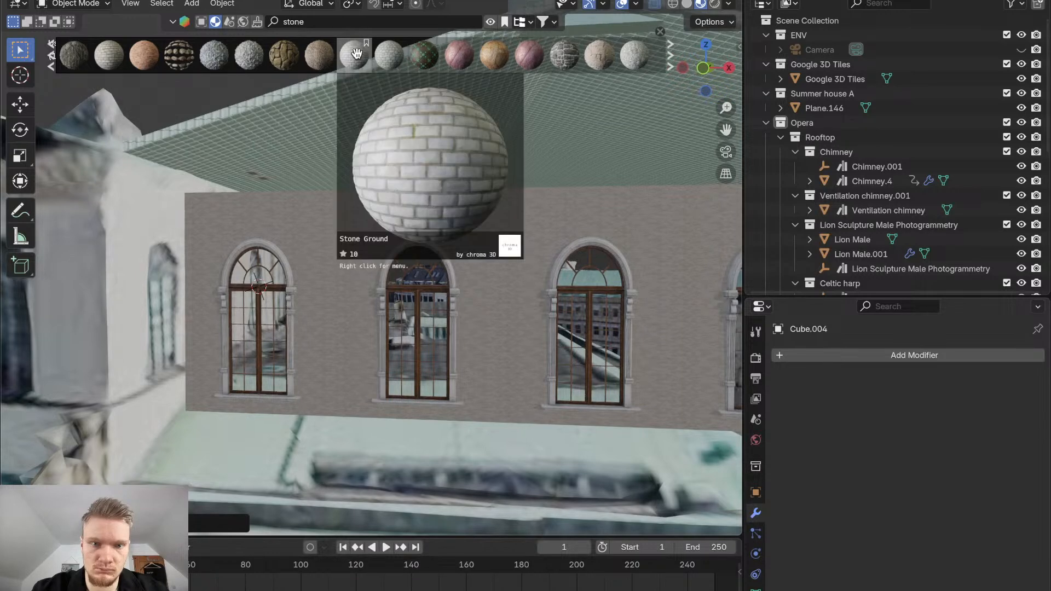
drag(356, 53, 336, 253)
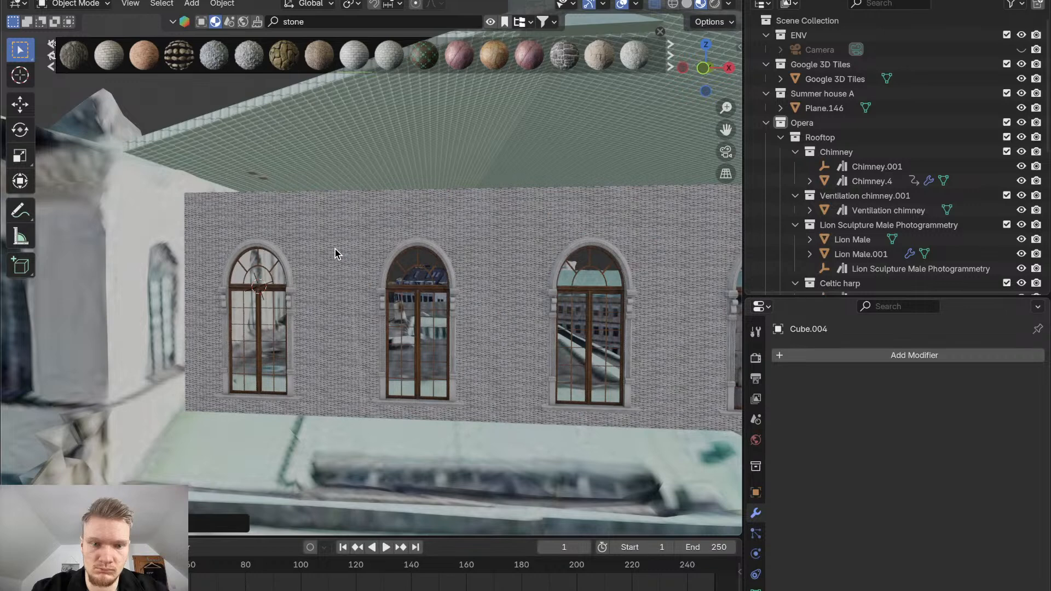
Page through more stone material results and select the windowed wall
click(671, 55)
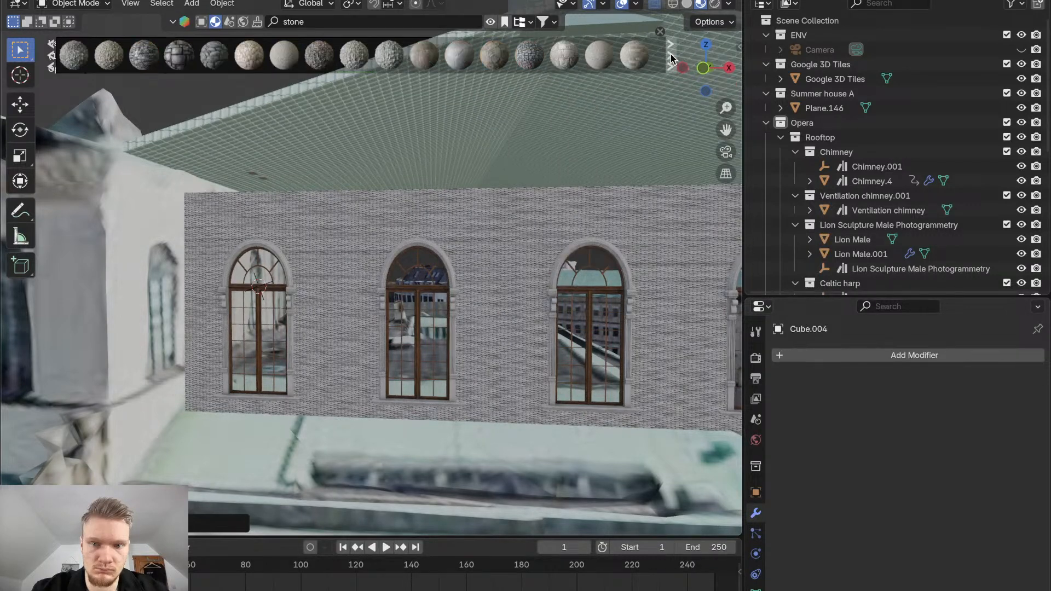
click(671, 55)
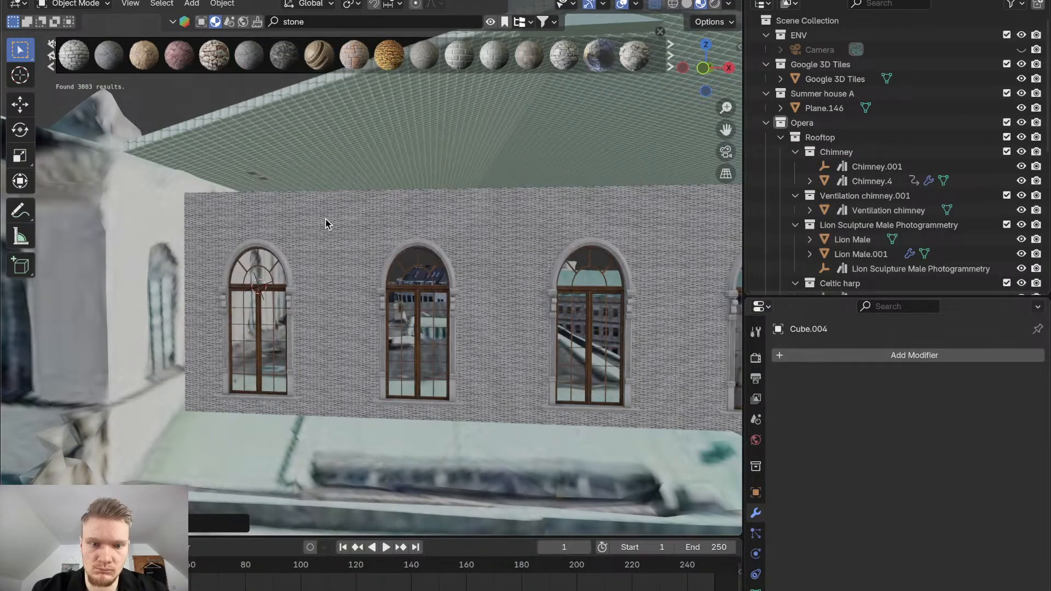
click(327, 223)
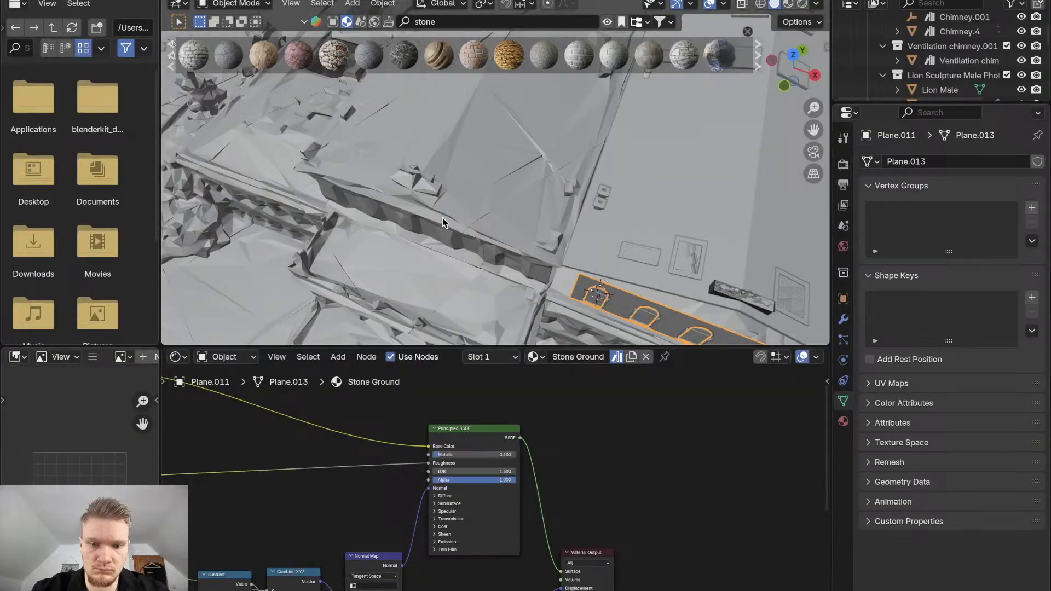
View the selected wall alongside its Stone Ground material nodes in the shading workspace
scroll(443, 222, up, 3)
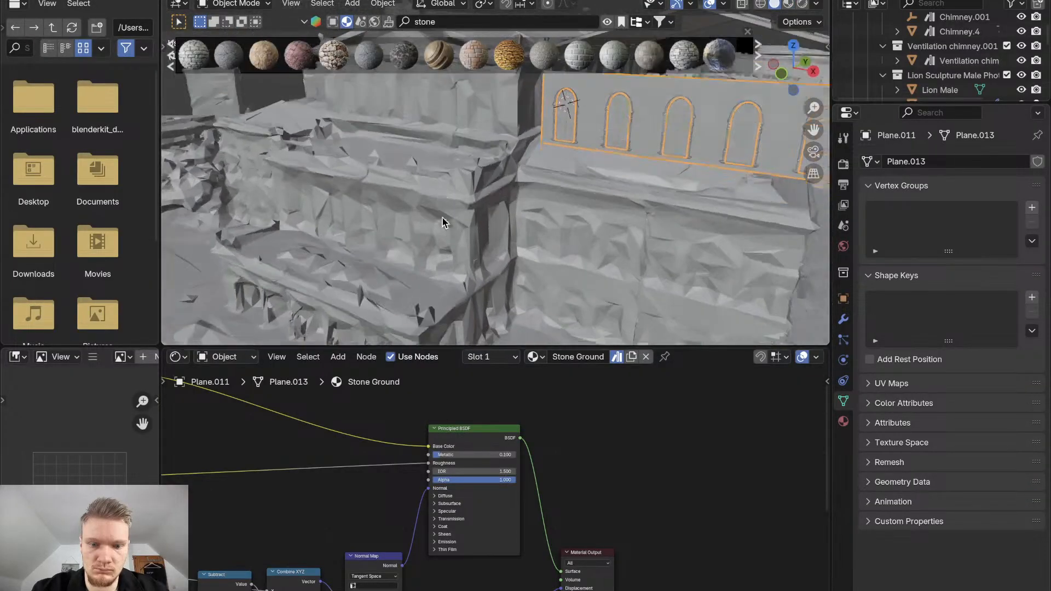
scroll(442, 218, down, 5)
shift+scroll(442, 218, up, 5)
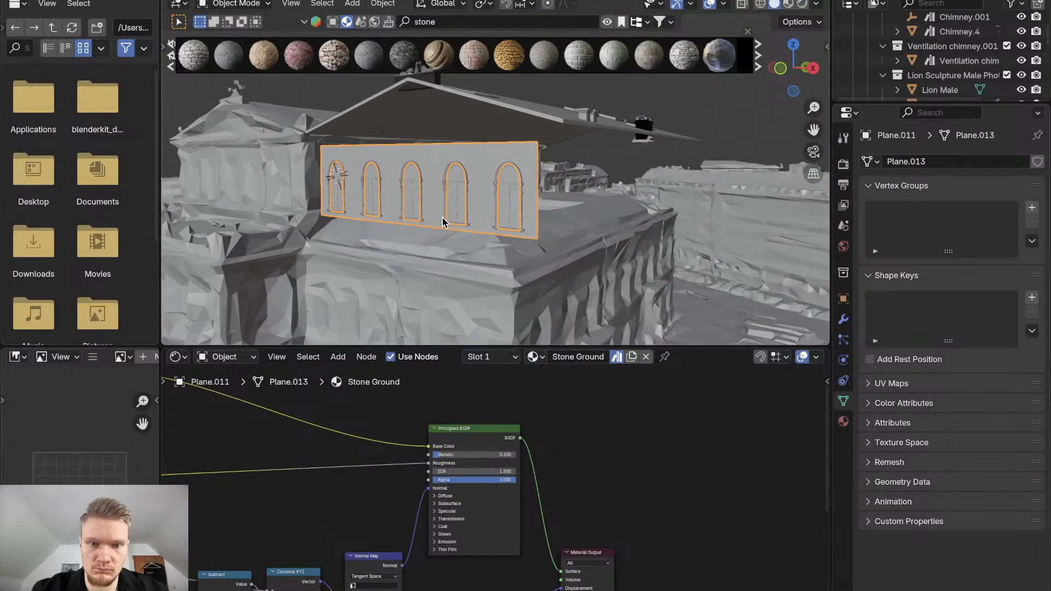
scroll(442, 221, up, 5)
scroll(444, 222, down, 3)
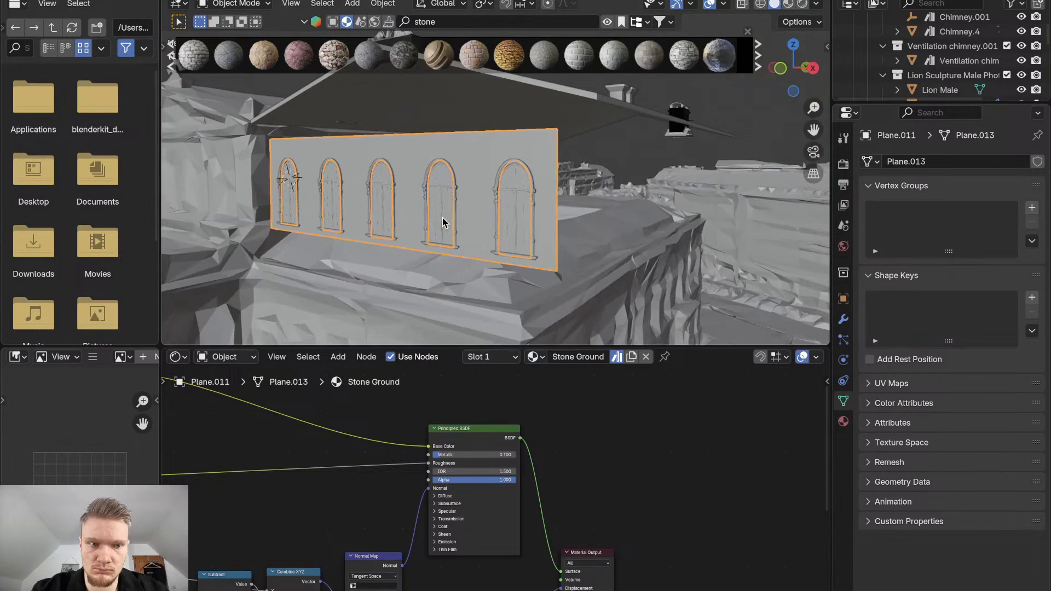
Enlarge the 3D viewport and shader editor by closing the file browser and image editor areas beside them
right_click(159, 80)
click(145, 126)
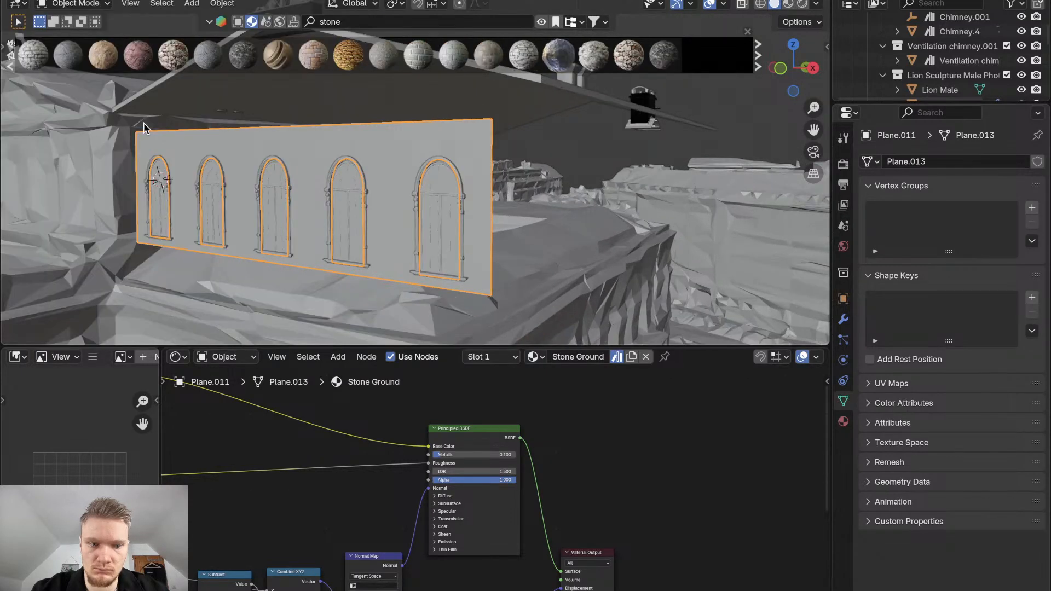
right_click(160, 397)
click(160, 400)
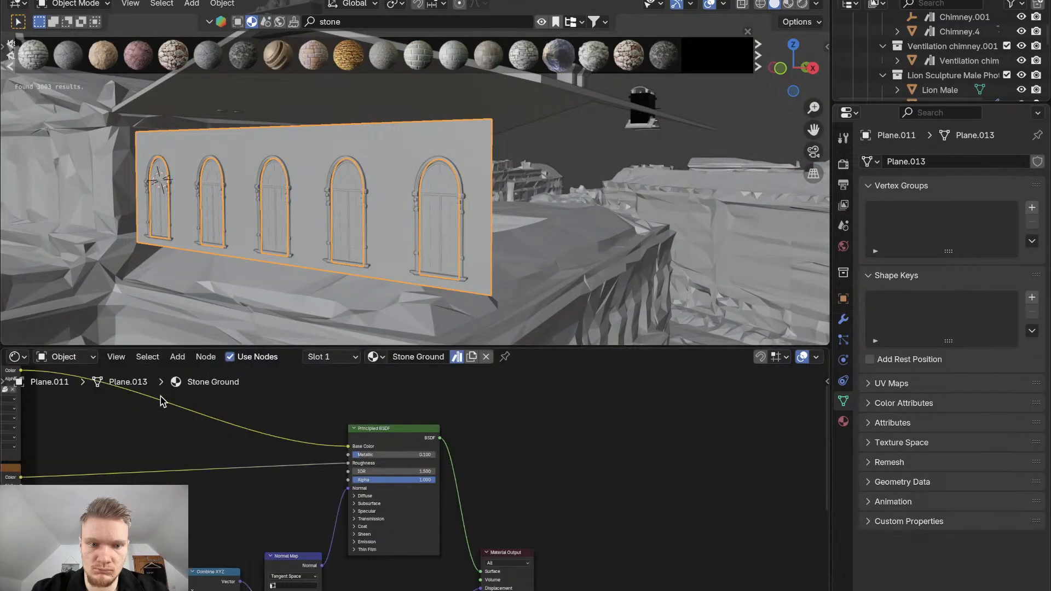
scroll(304, 230, up, 4)
scroll(456, 197, down, 3)
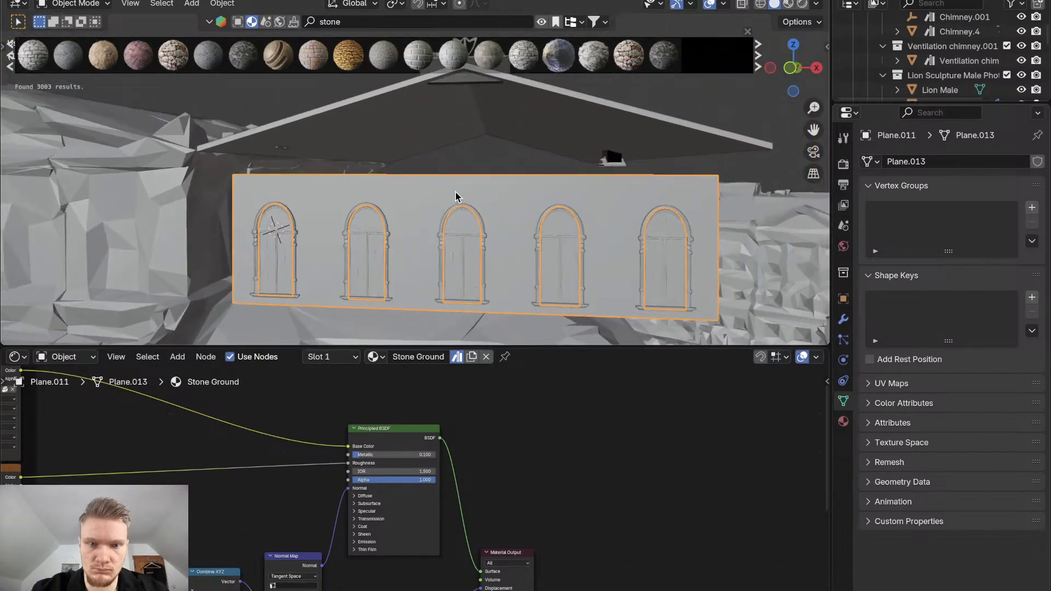
Check the wall's available interaction modes while staying in Object Mode, and return to the modelling workspace
click(101, 4)
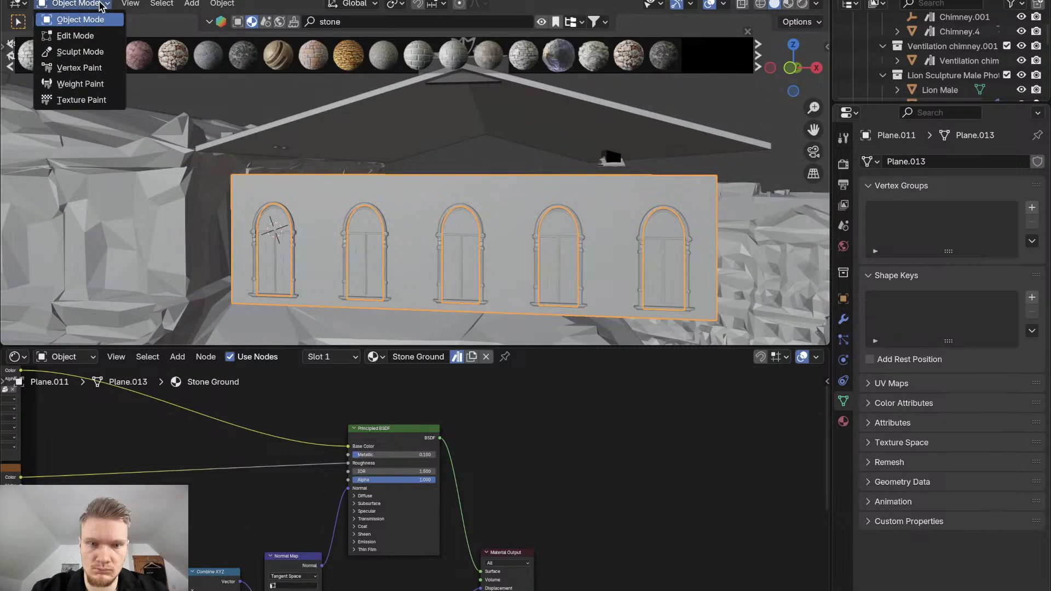
click(102, 6)
shift+middle_drag(364, 185, 300, 132)
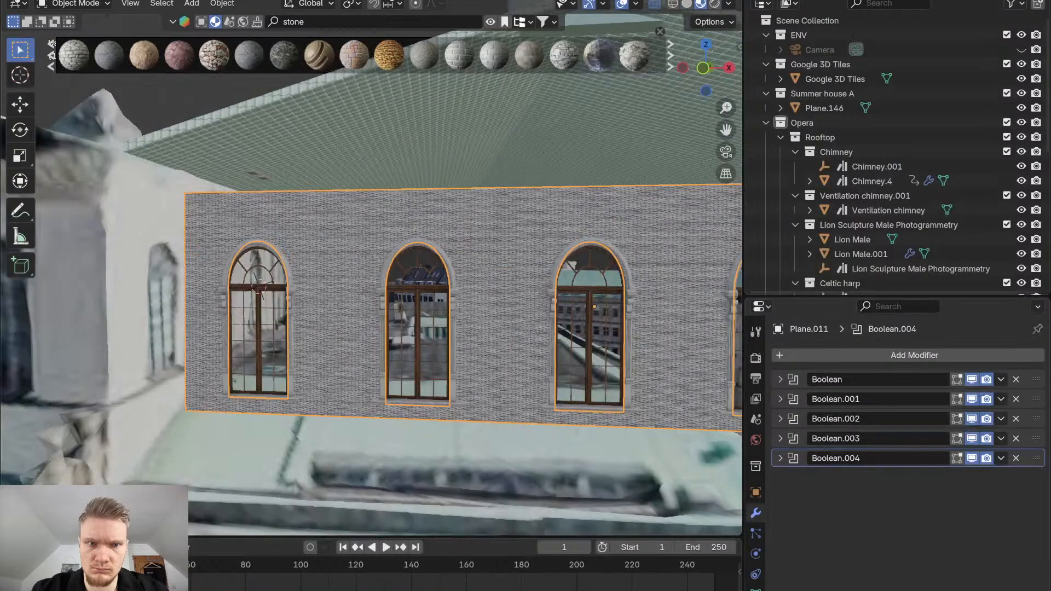
Examine the Stone Ground brick pattern around the arched windows and preview an alternative stone wall material
shift+scroll(388, 256, right, 5)
shift+scroll(388, 256, down, 2)
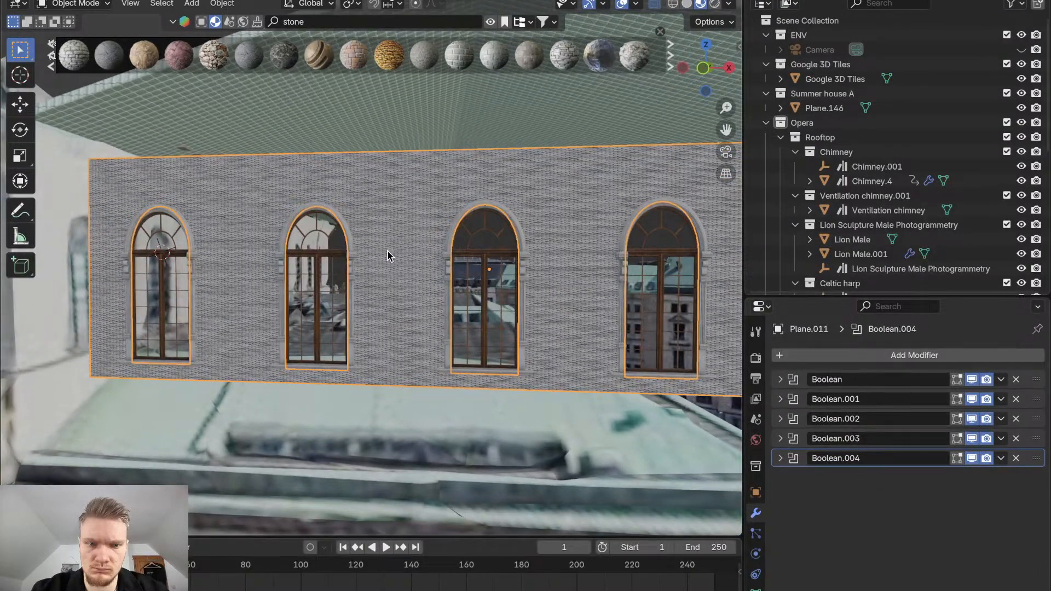
scroll(388, 256, left, 3)
scroll(388, 255, right, 2)
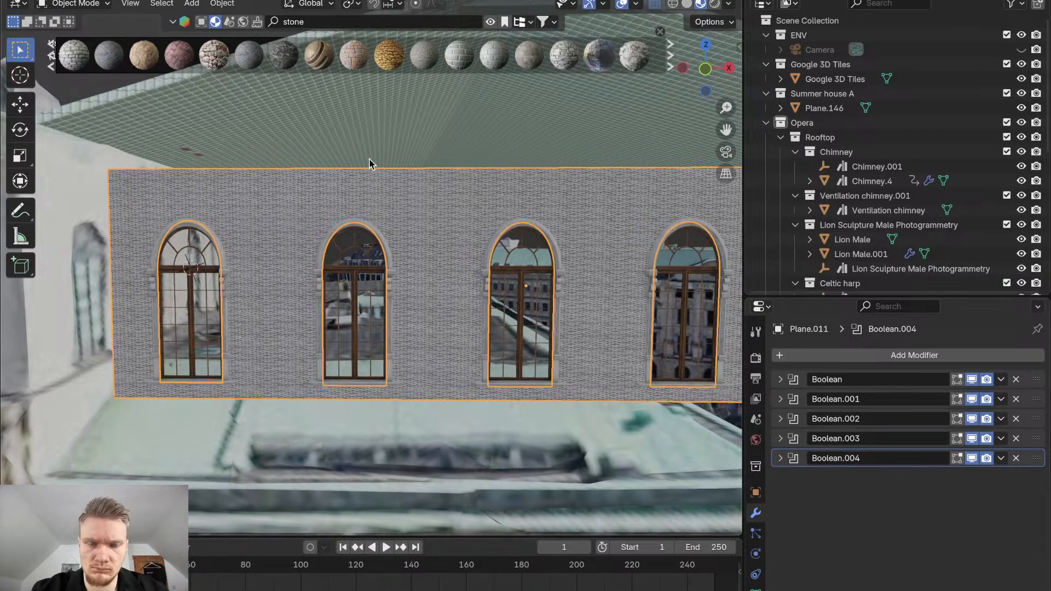
right_click(395, 207)
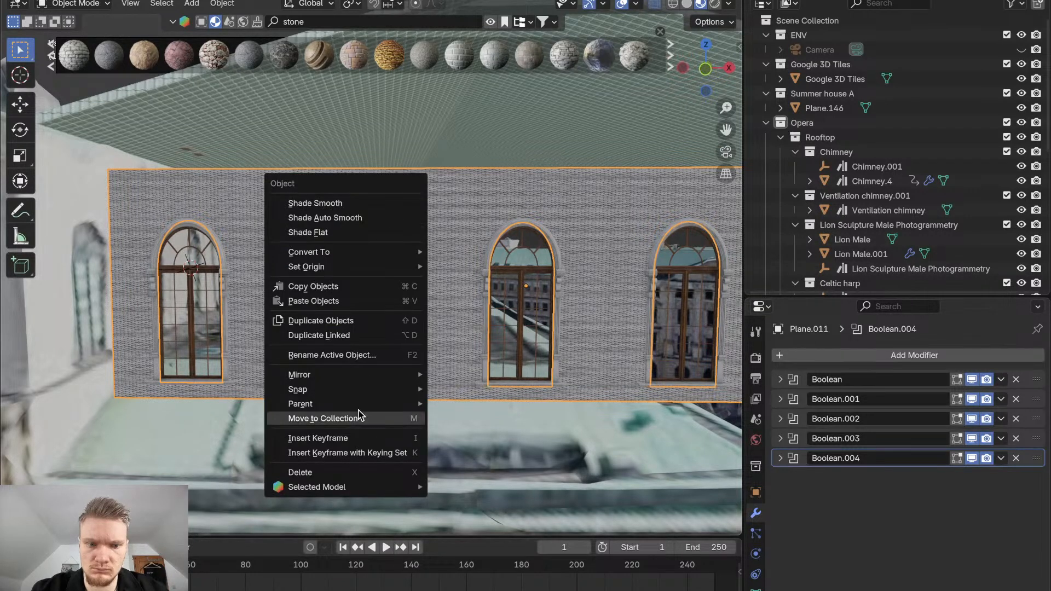
scroll(316, 195, right, 3)
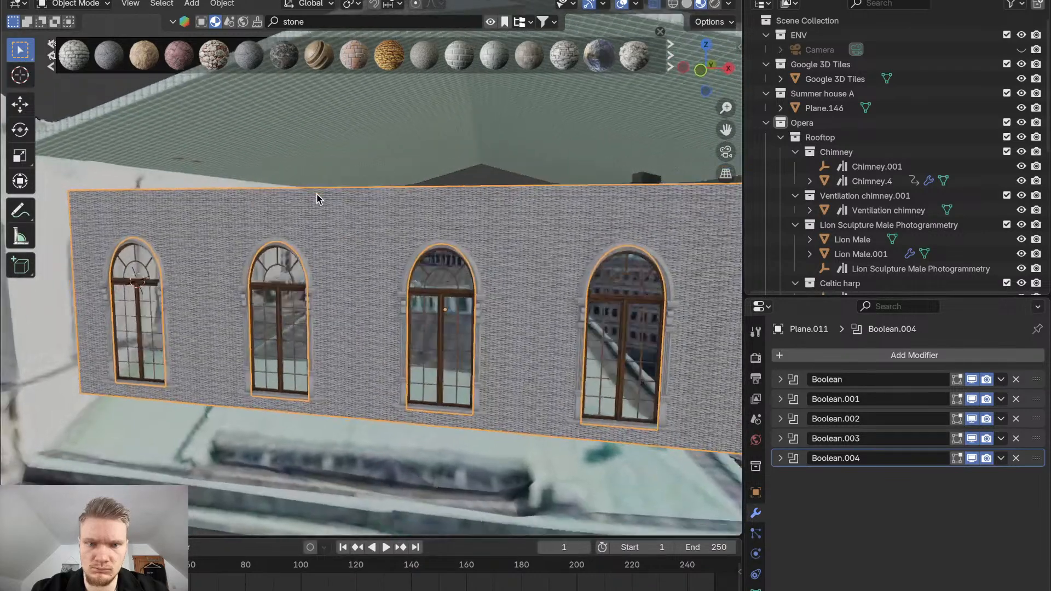
scroll(316, 194, down, 2)
mouse_move(424, 46)
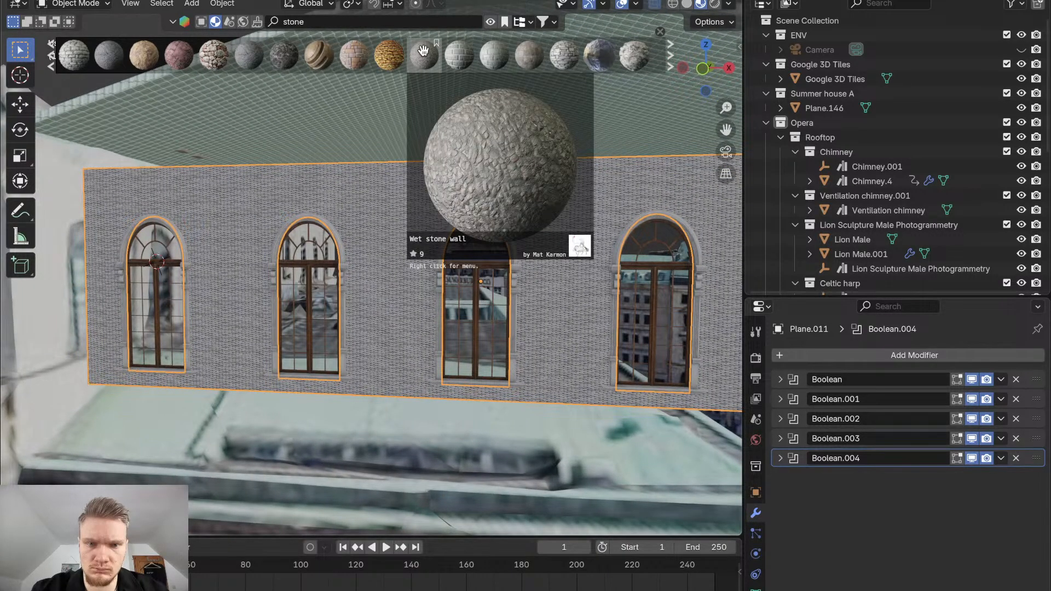
Try a dark wavy stone material from the library on the windowed wall and check it in Rendered shading
mouse_move(591, 46)
drag(602, 52, 375, 211)
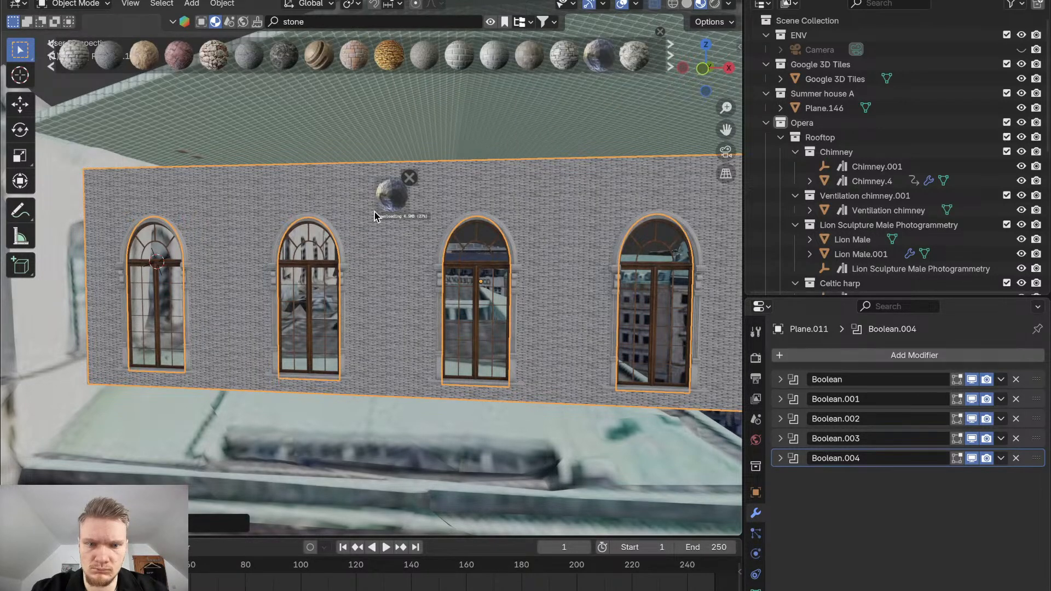
middle_drag(374, 212, 375, 212)
scroll(374, 212, up, 11)
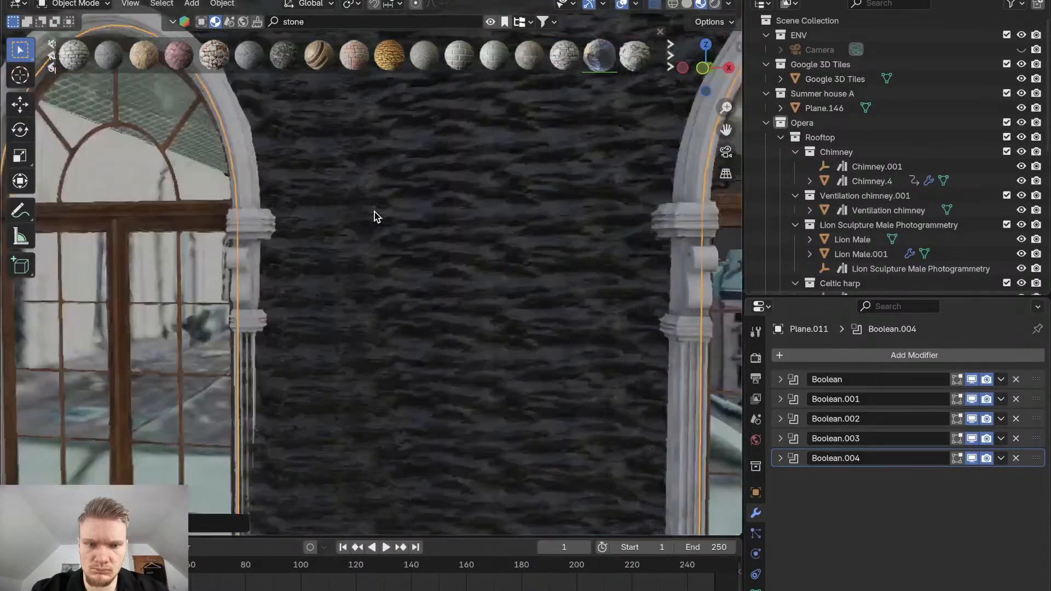
scroll(375, 212, down, 7)
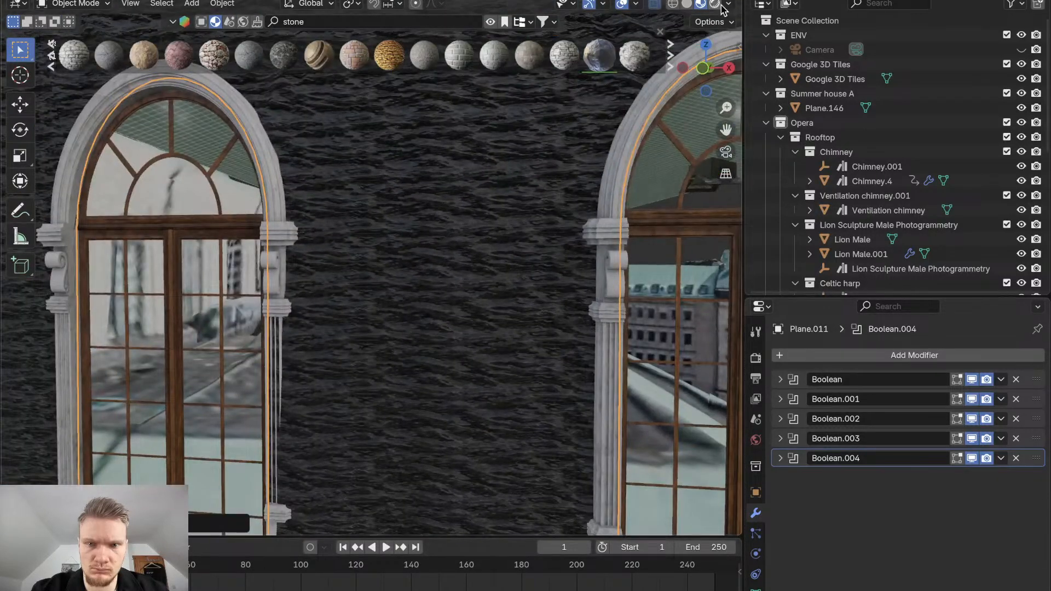
click(717, 4)
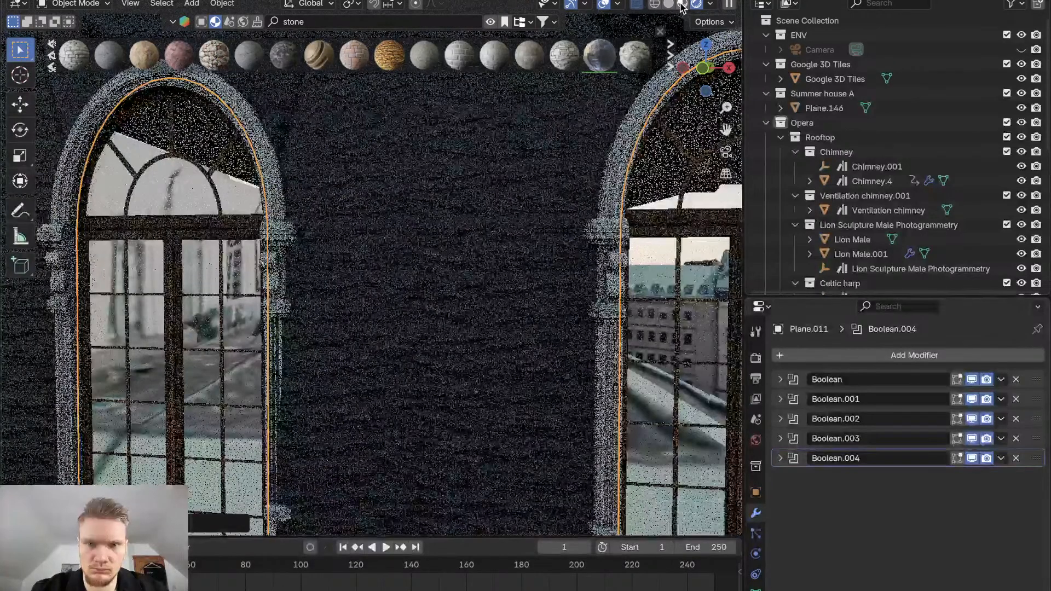
click(683, 5)
scroll(636, 42, down, 2)
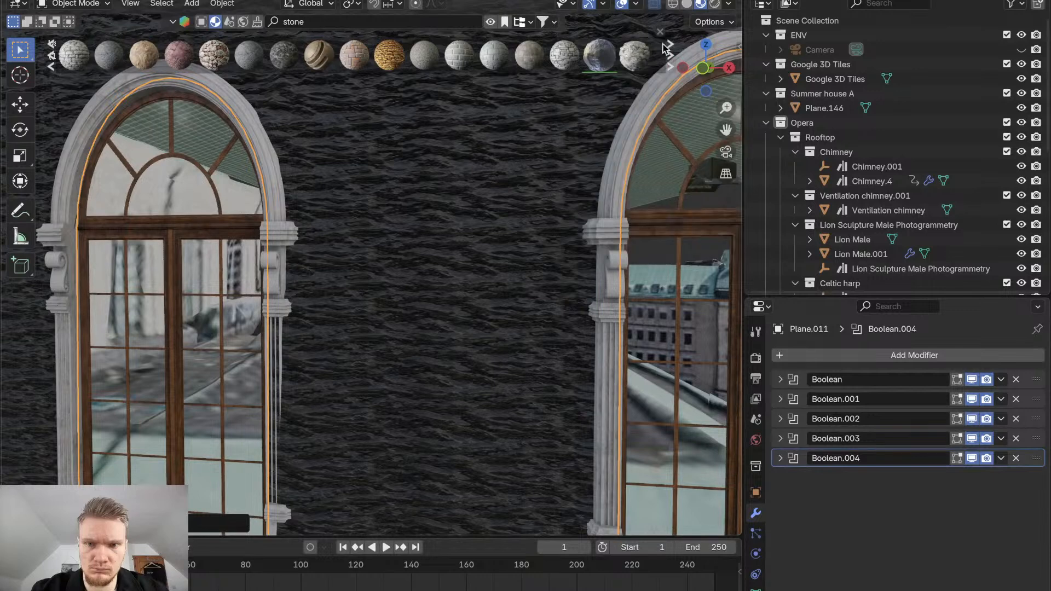
Search the material library for "cement" after checking more of the stone results
mouse_move(642, 60)
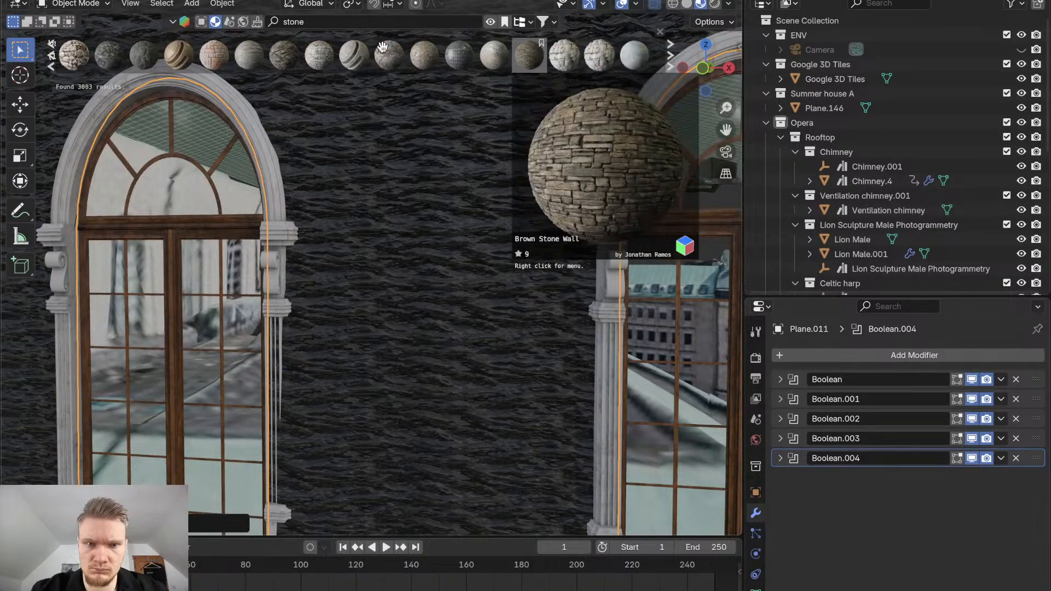
click(310, 21)
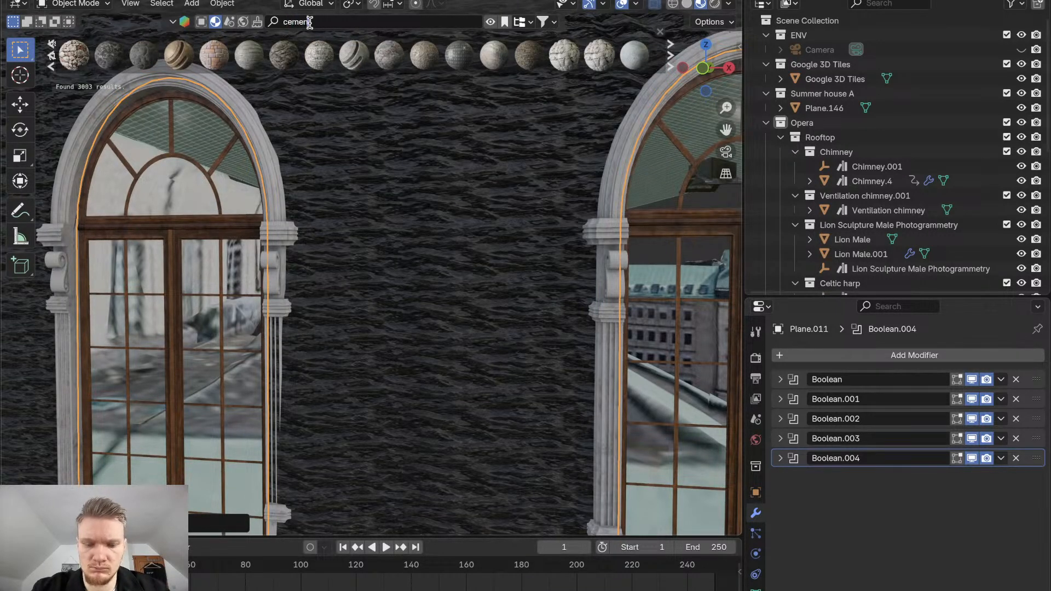
key(BackSpace)
key(BackSpace)
key(BackSpace)
key(BackSpace)
key(BackSpace)
text(cement)
key(Return)
Try the rough-textured Cement material, first among the search results, on the windowed wall
mouse_move(87, 49)
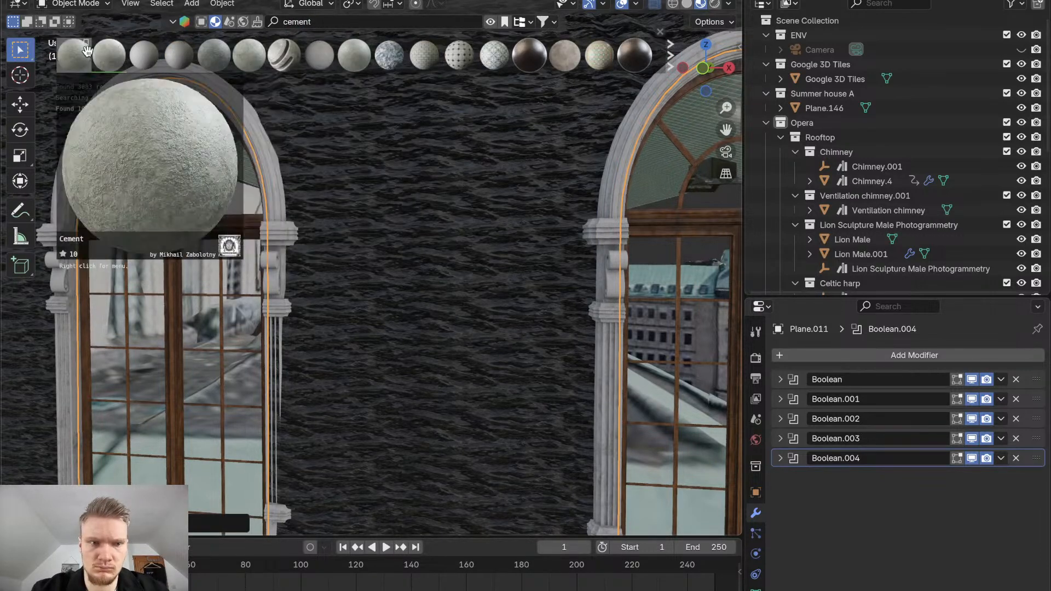
drag(87, 49, 377, 181)
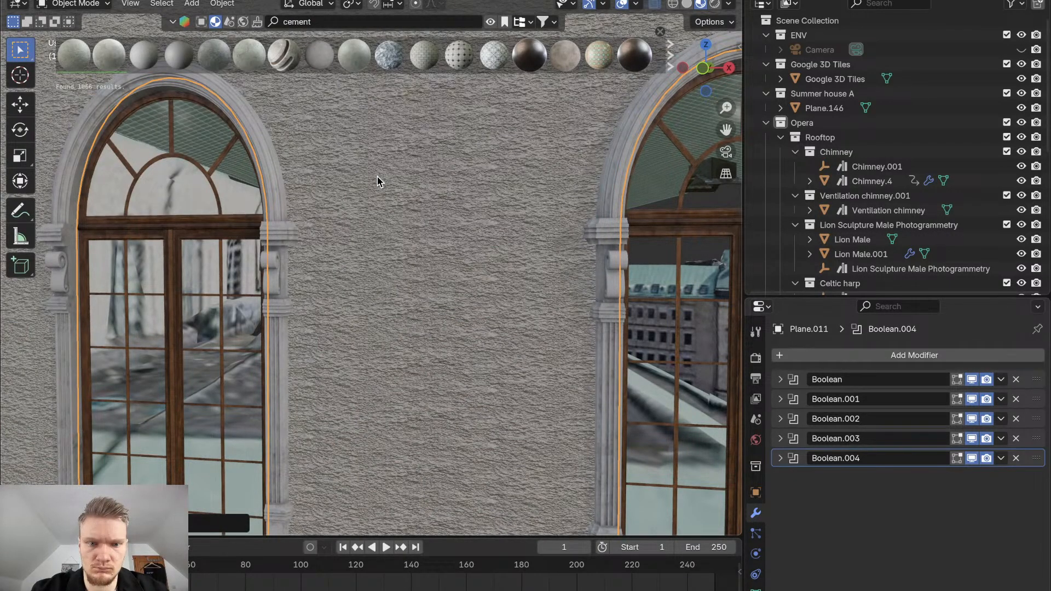
middle_drag(377, 176, 377, 177)
Apply the smooth, light grey Cement material to the windowed wall and inspect its surface above the arched windows
mouse_move(130, 44)
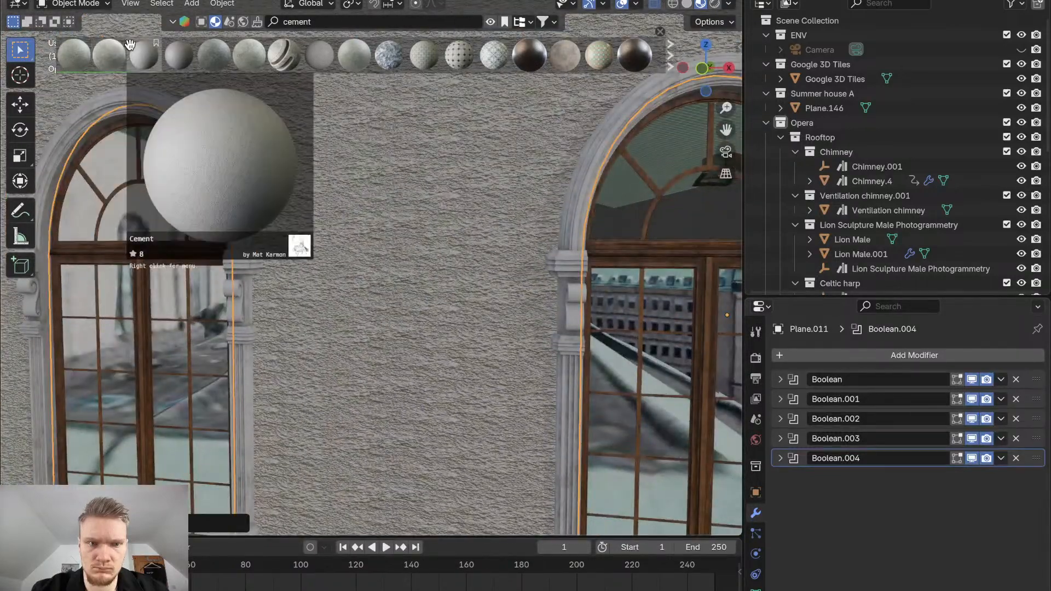
drag(134, 47, 351, 169)
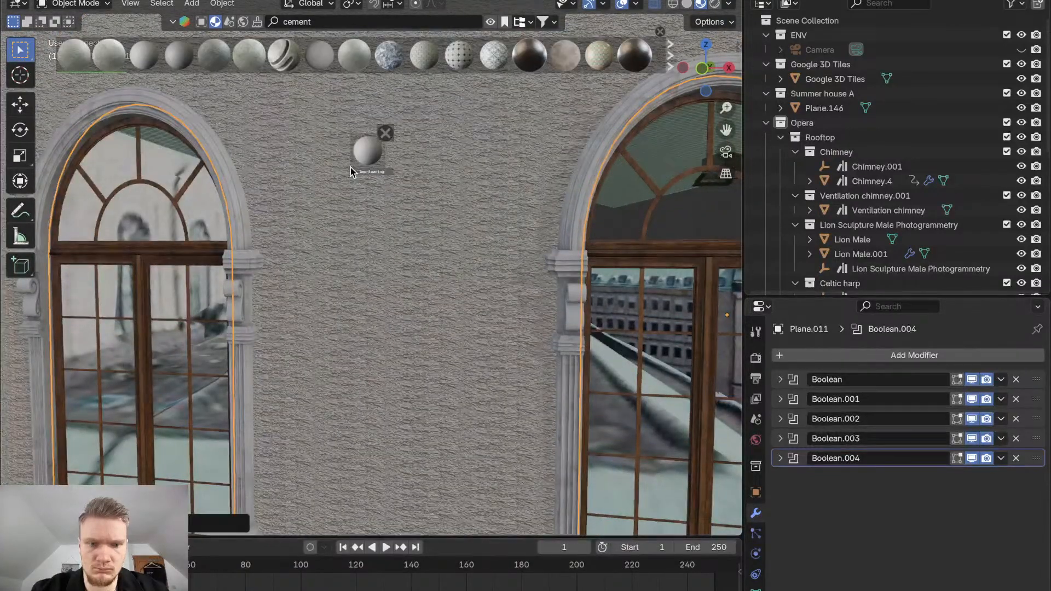
scroll(351, 168, up, 8)
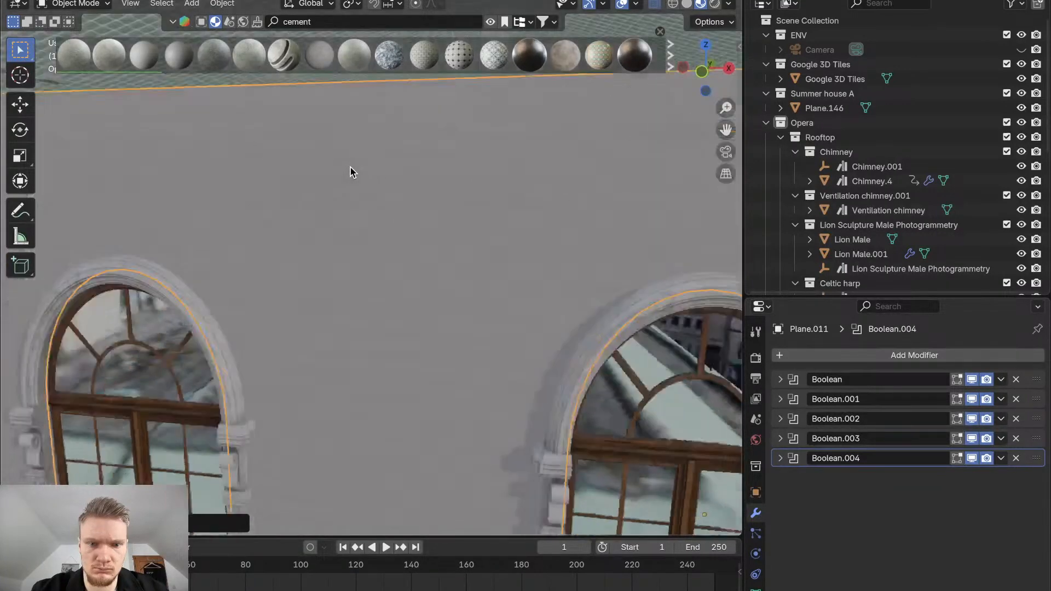
scroll(350, 167, down, 6)
scroll(351, 168, up, 3)
middle_drag(350, 167, 352, 168)
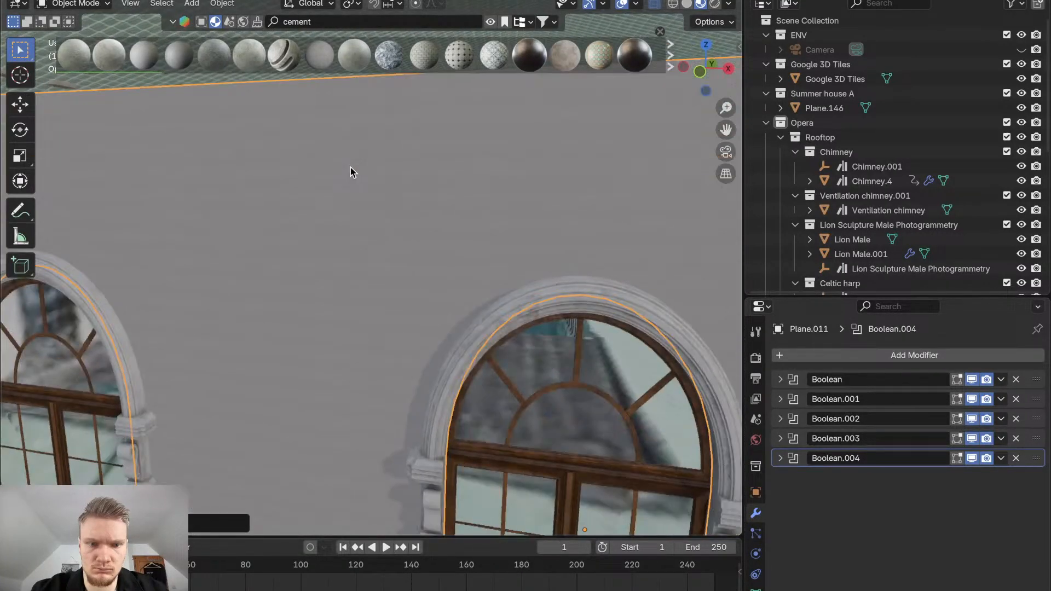
Check the cement wall in Rendered, Wireframe and Solid shading, and return to Material Preview
click(716, 4)
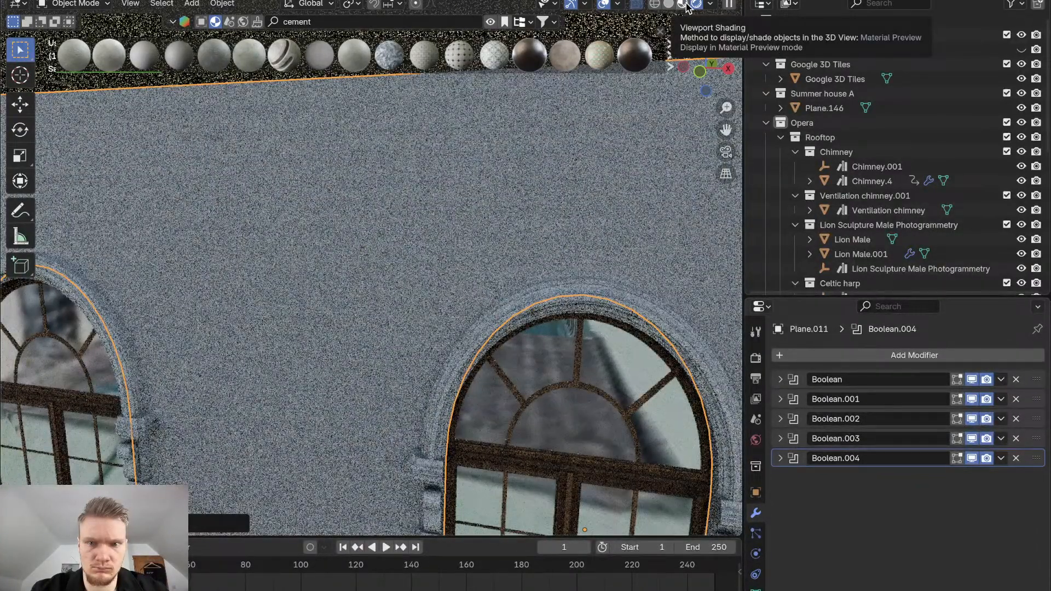
click(686, 6)
click(673, 4)
click(687, 5)
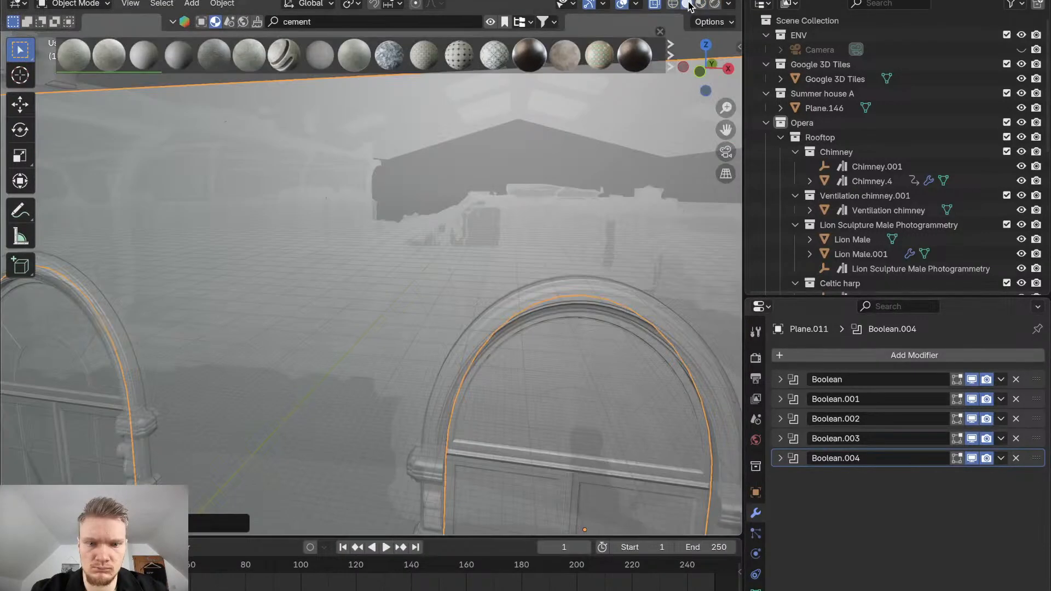
click(701, 5)
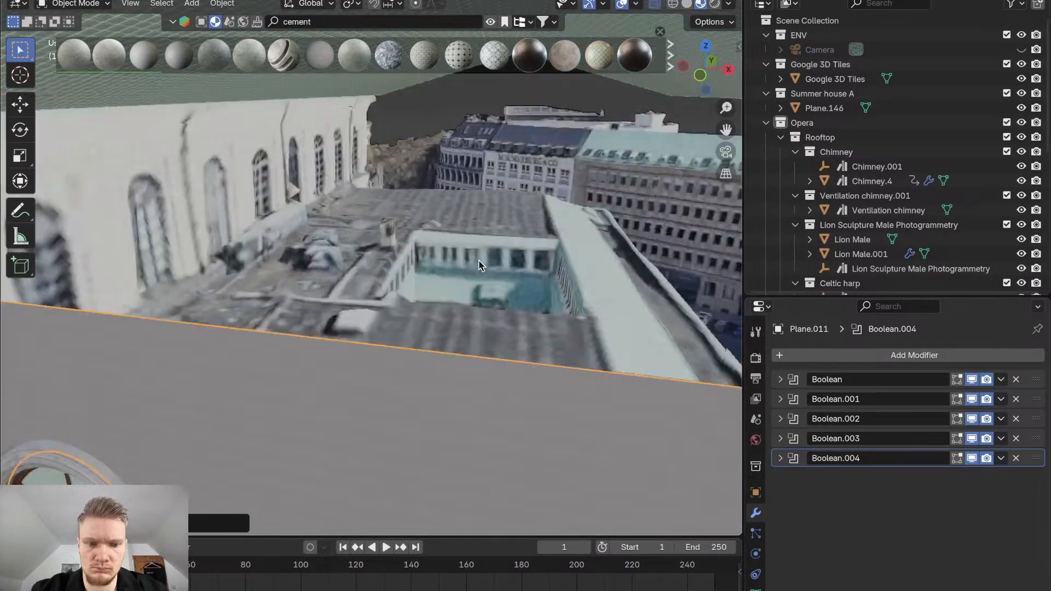
scroll(479, 266, down, 5)
scroll(478, 266, down, 5)
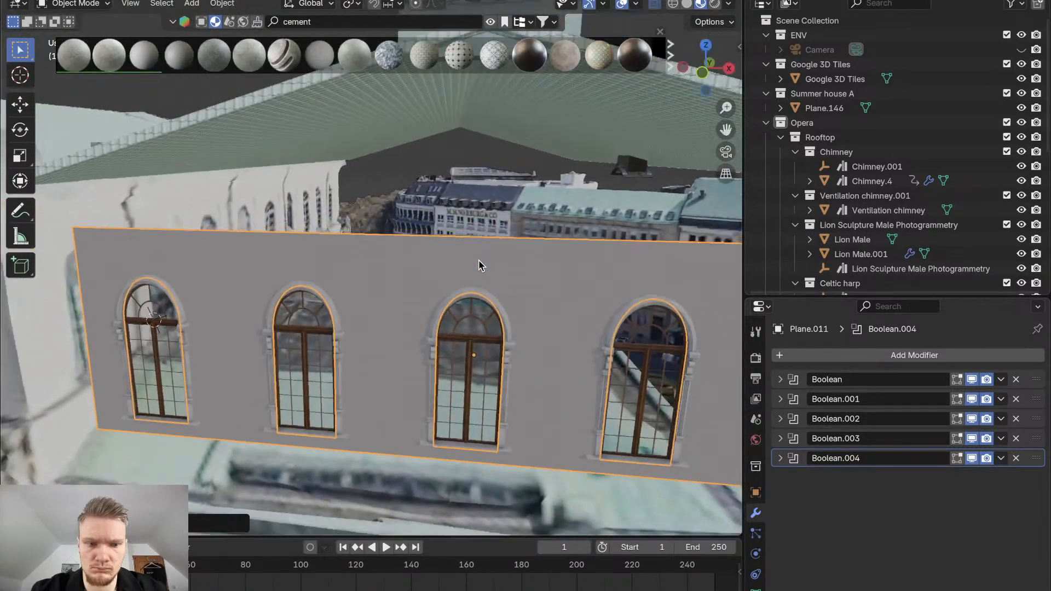
scroll(480, 265, up, 5)
click(827, 0)
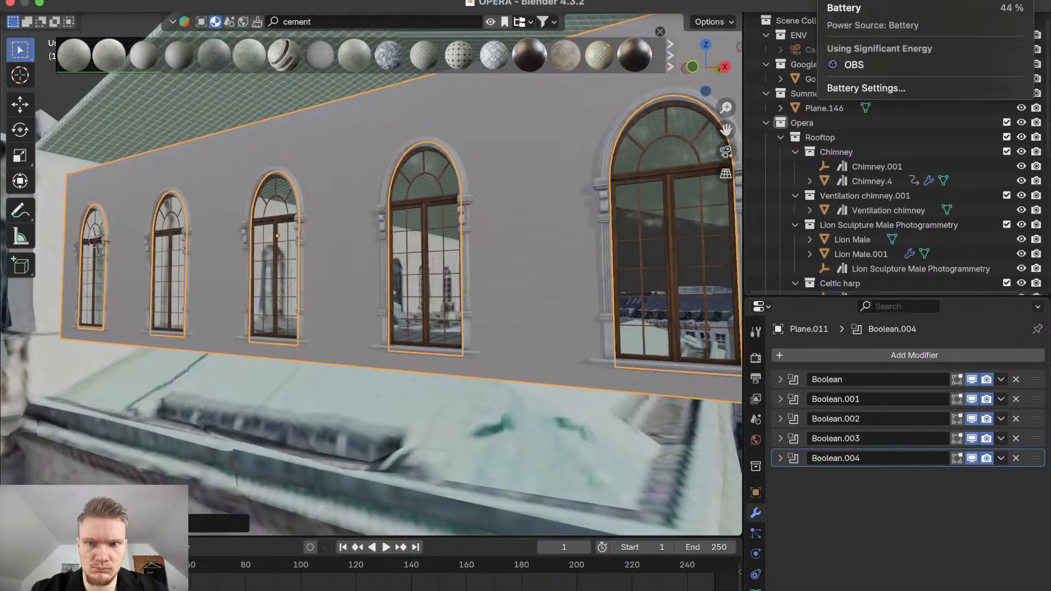
click(827, 0)
click(827, 0)
click(827, 0)
Inspect the cement wall and its arched windows beneath the overhanging roof from several angles
scroll(434, 274, left, 5)
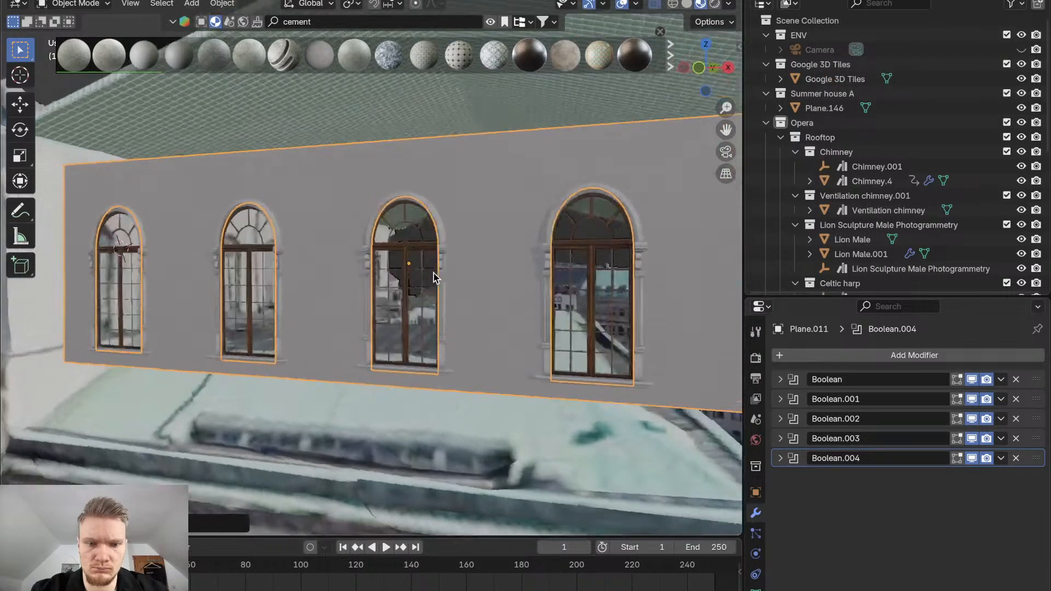
scroll(433, 274, down, 8)
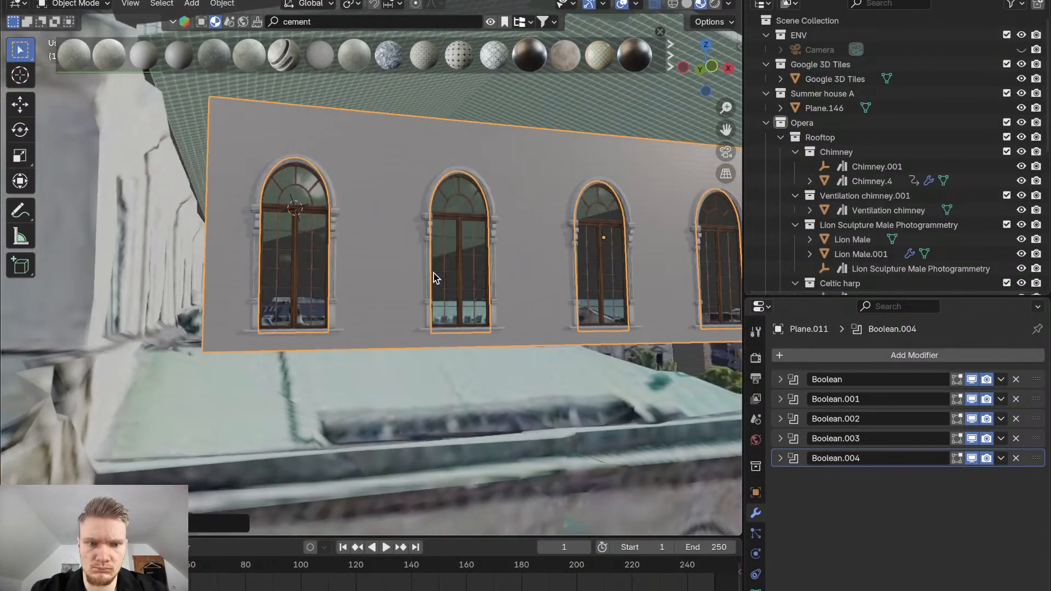
scroll(433, 274, up, 10)
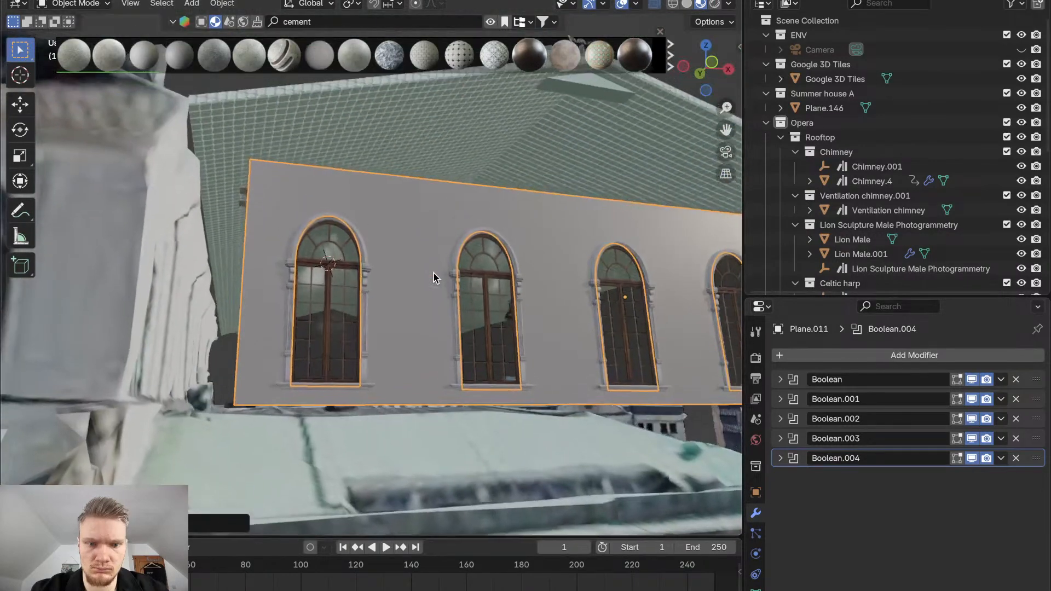
scroll(434, 278, up, 10)
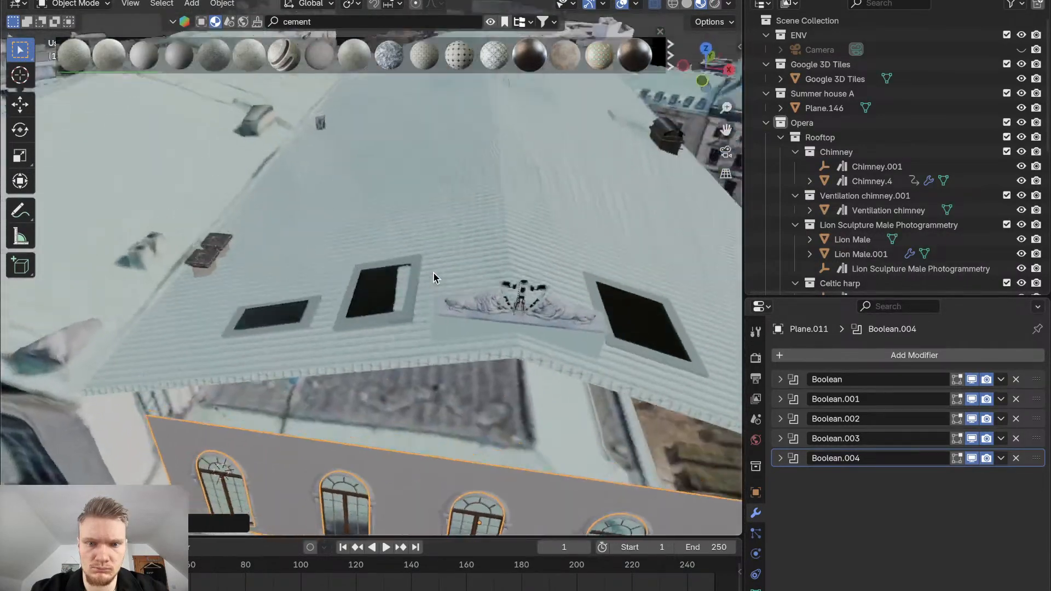
scroll(434, 274, down, 10)
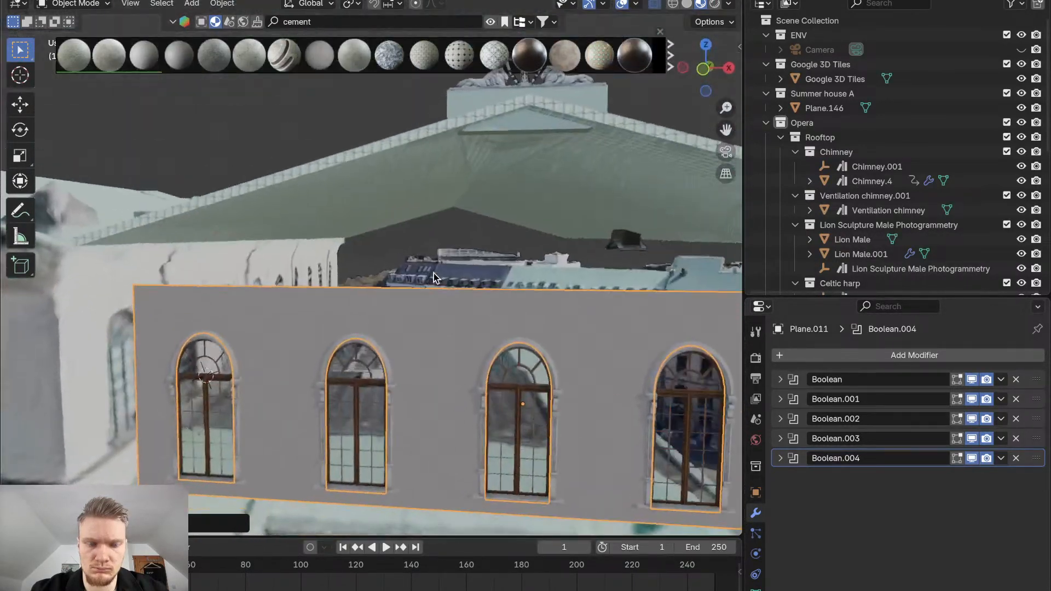
Examine the modelled roof with its skylights and chimneys against the neighbouring roof in the Google 3D Tiles reference
scroll(434, 274, up, 10)
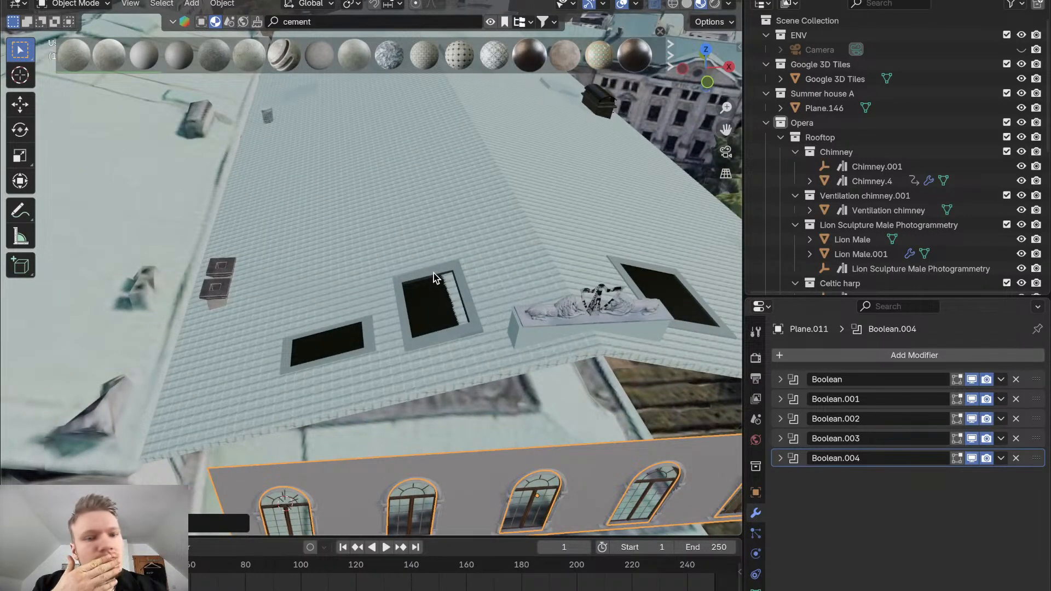
shift+scroll(435, 273, up, 10)
shift+scroll(435, 274, up, 5)
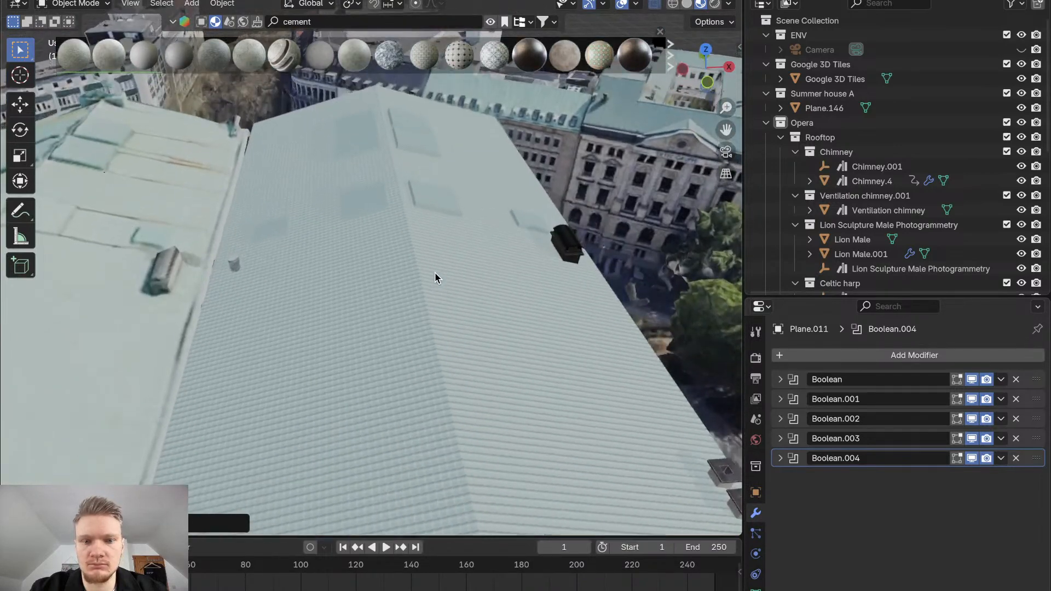
shift+scroll(434, 273, left, 10)
shift+scroll(435, 274, left, 10)
shift+scroll(435, 274, up, 3)
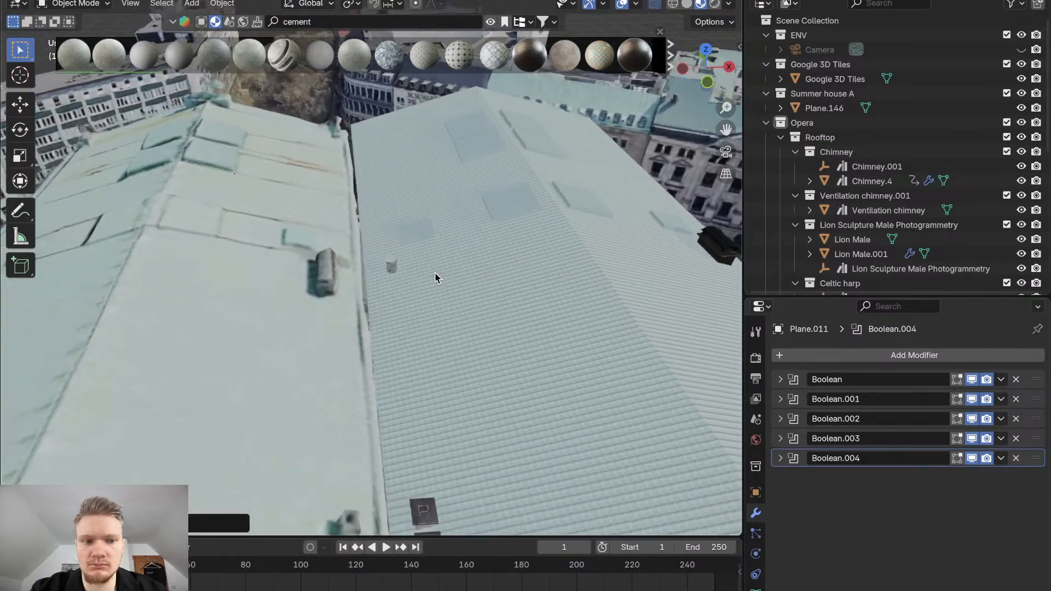
scroll(435, 274, down, 5)
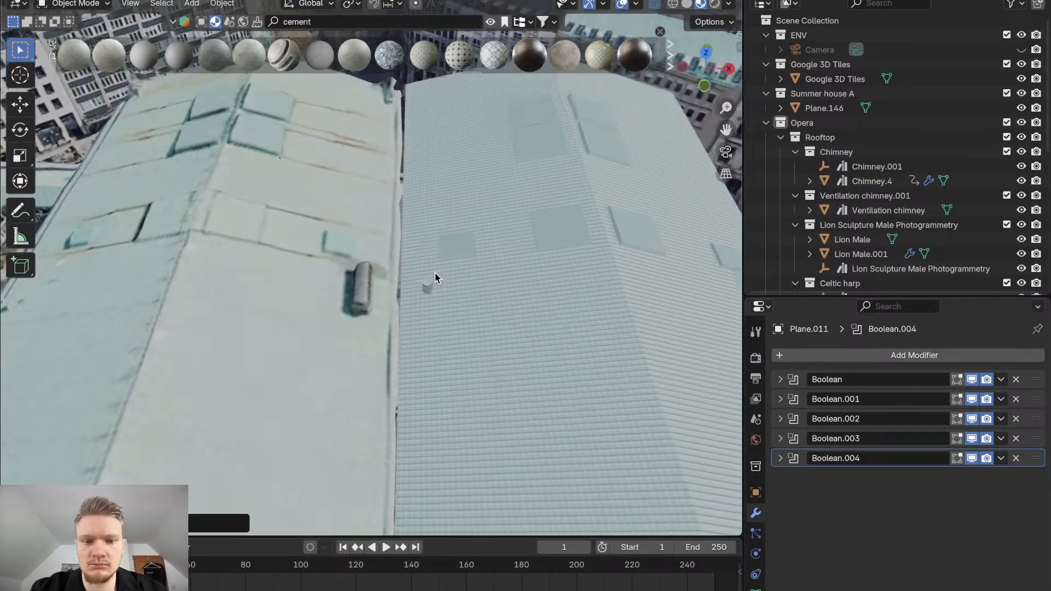
shift+scroll(436, 275, right, 4)
shift+scroll(436, 273, right, 9)
shift+scroll(436, 274, down, 7)
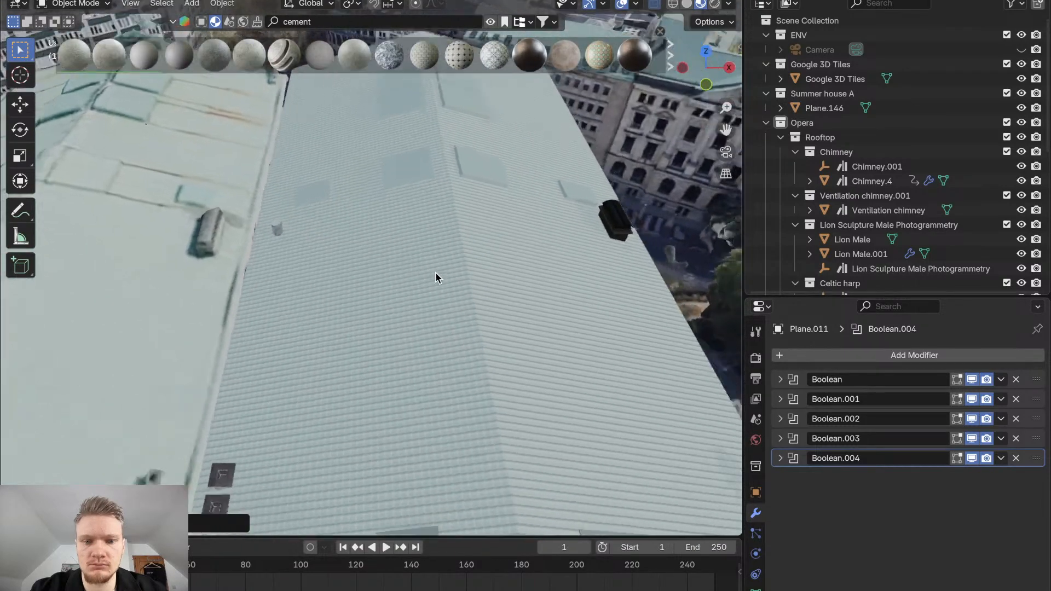
scroll(436, 274, down, 10)
scroll(436, 273, right, 5)
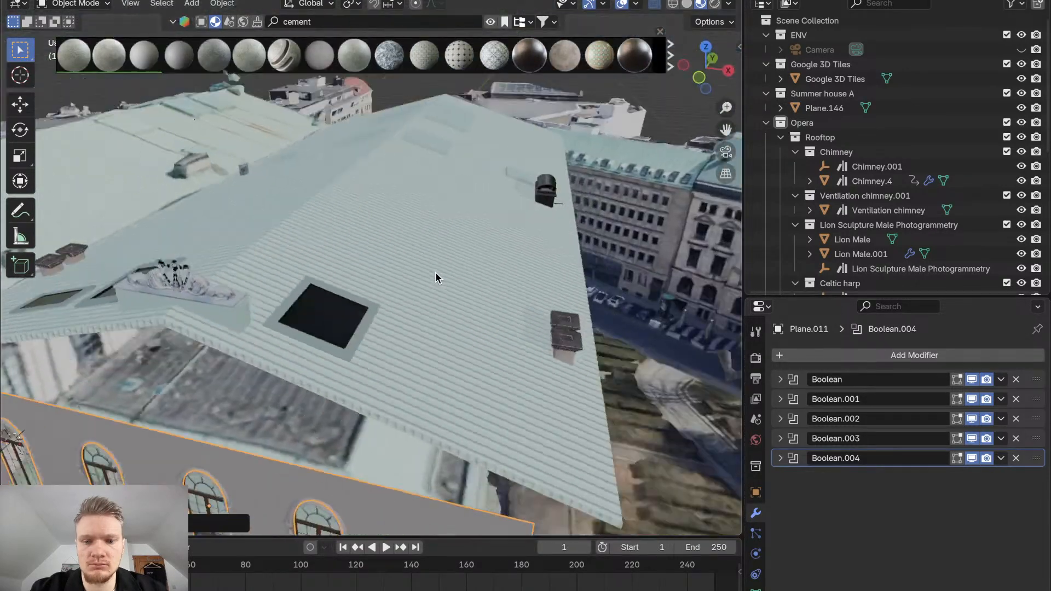
Compare the full five-window cement wall with the surrounding facades of the 3D Tiles reference
scroll(436, 274, down, 8)
scroll(436, 274, left, 10)
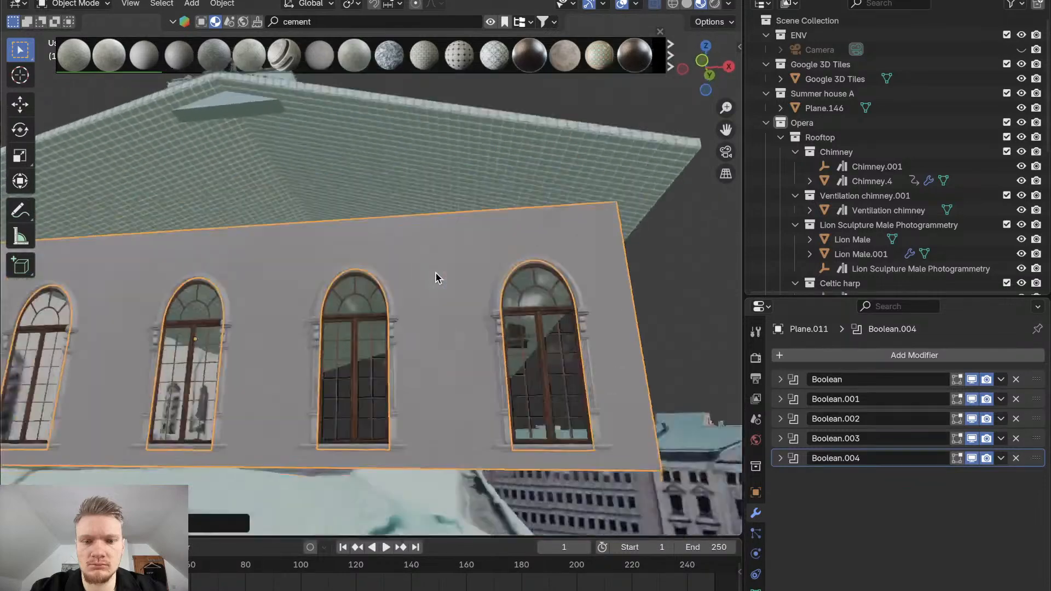
shift+scroll(436, 274, left, 8)
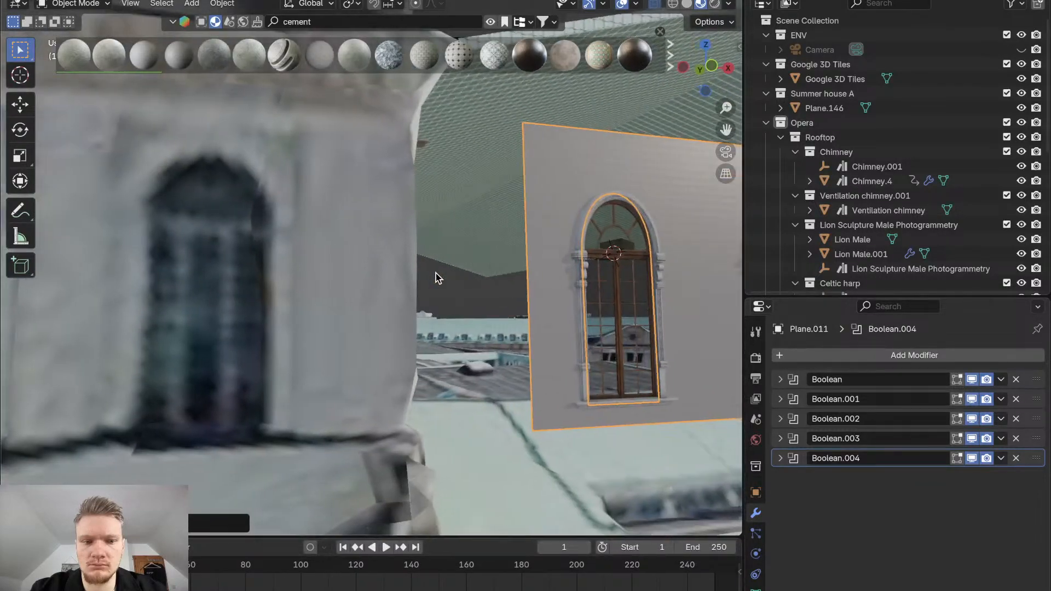
ctrl+scroll(436, 278, down, 5)
shift+scroll(436, 278, right, 7)
scroll(436, 278, right, 6)
scroll(435, 277, left, 5)
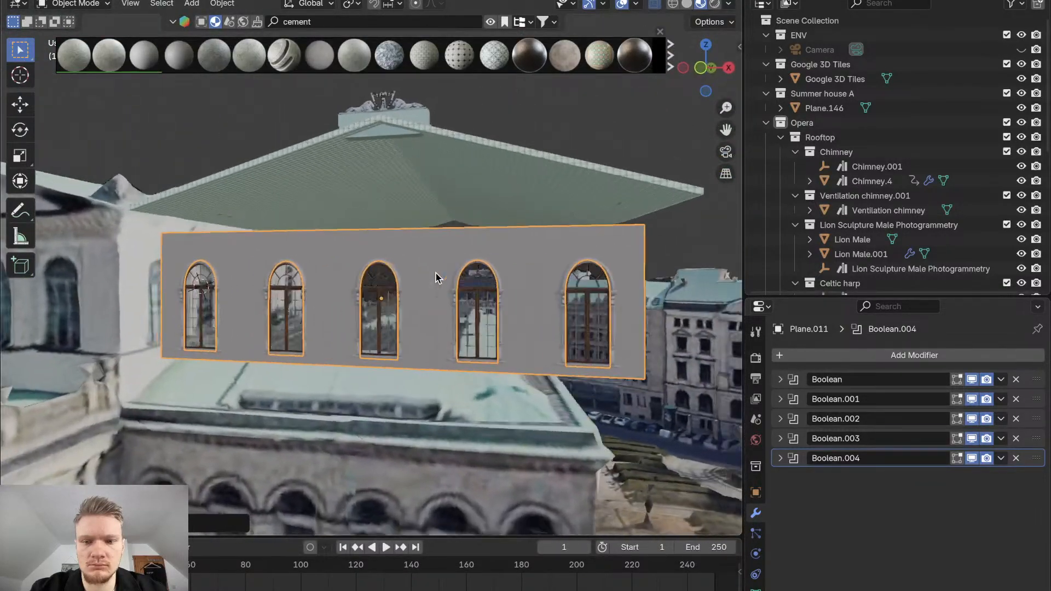
shift+scroll(436, 278, left, 4)
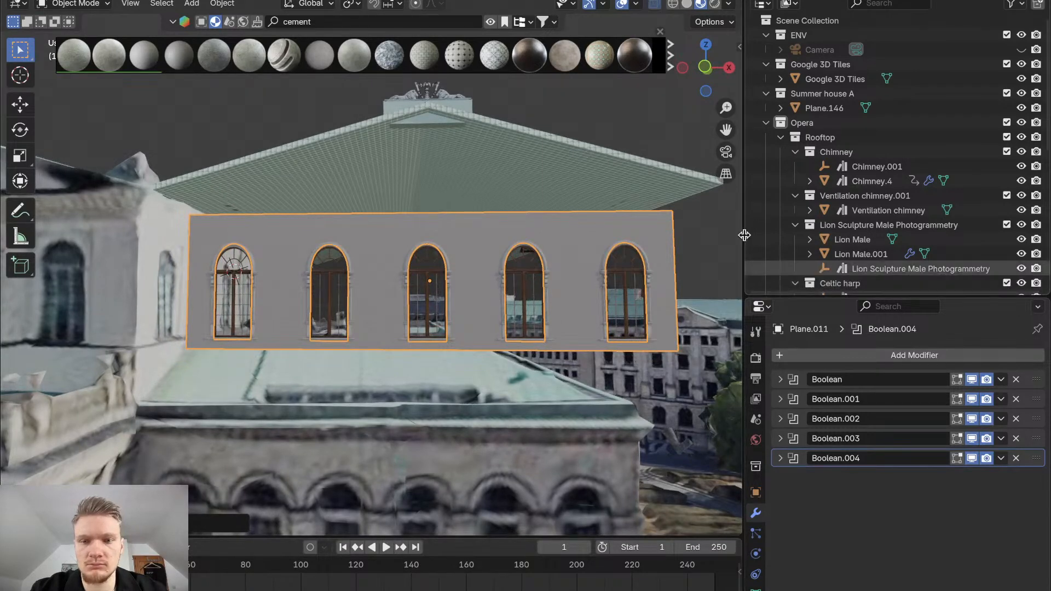
Widen the outliner and go through the loose objects Cube.001 to Cube.004 to see where each sits in the model
scroll(865, 175, down, 8)
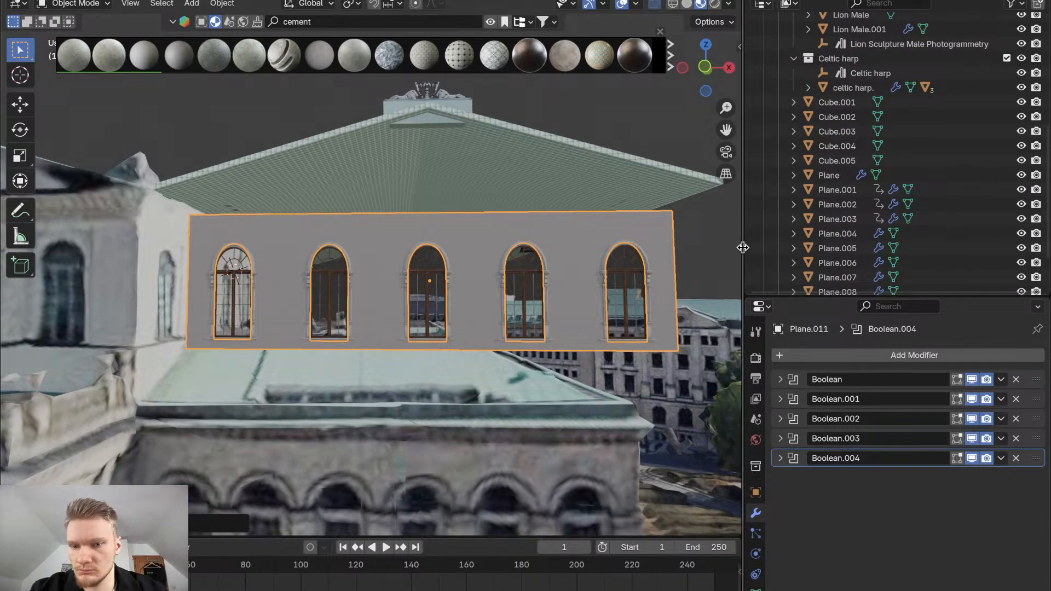
drag(744, 248, 662, 247)
click(767, 102)
click(766, 117)
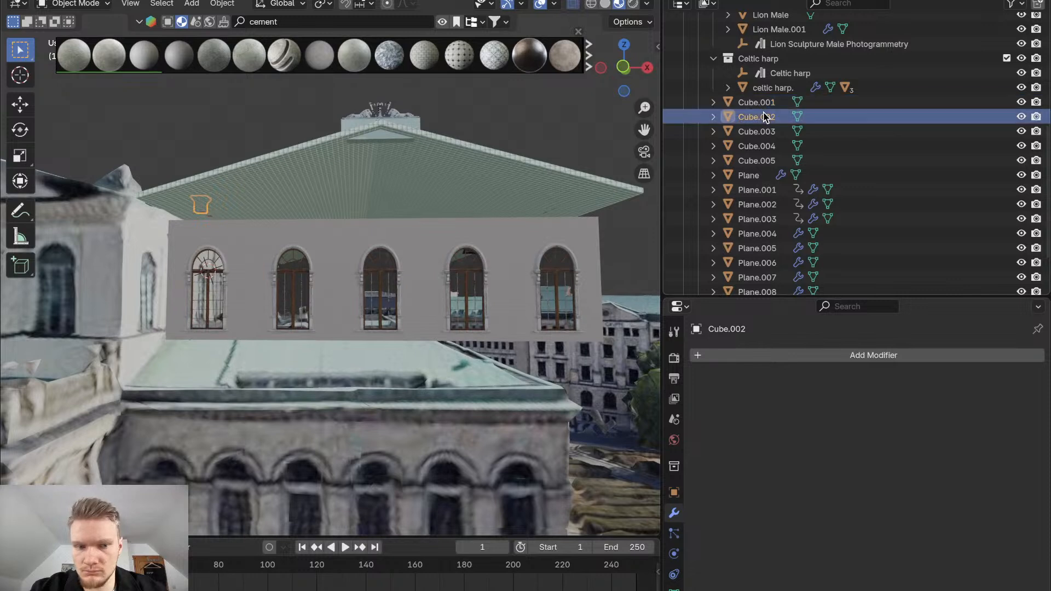
click(765, 132)
click(767, 145)
scroll(767, 148, up, 5)
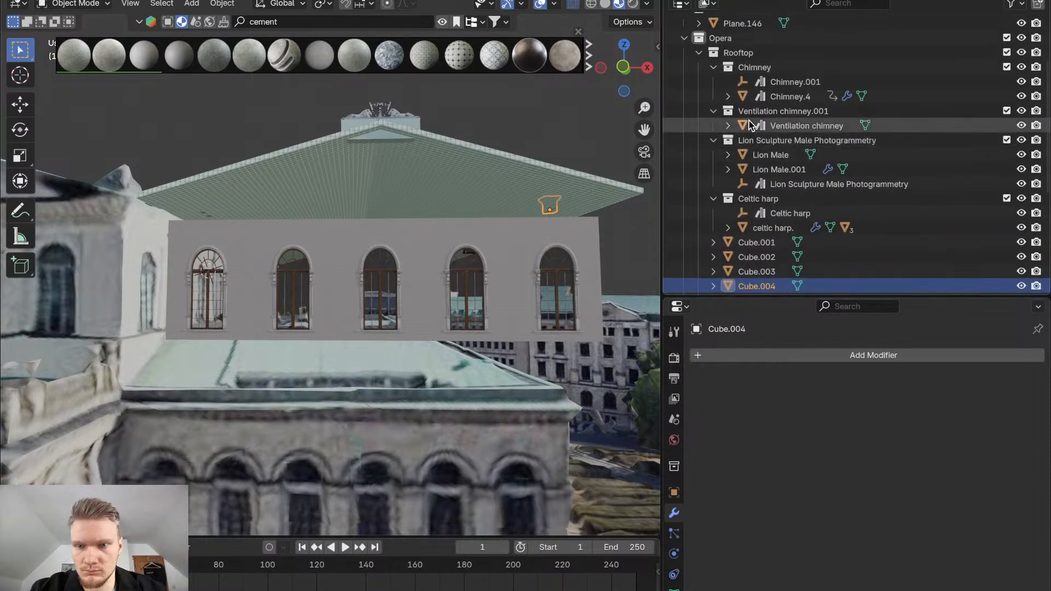
Collapse the Rooftop collection, move the Classical Window 05 collection out of Opera to the scene's top level, and expand it
click(699, 56)
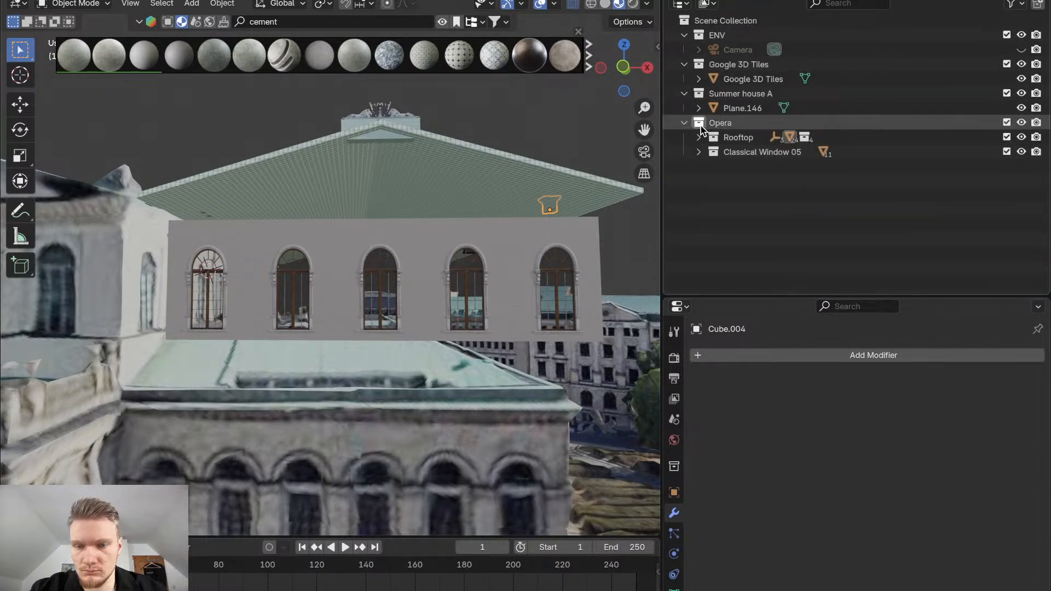
drag(729, 155, 728, 191)
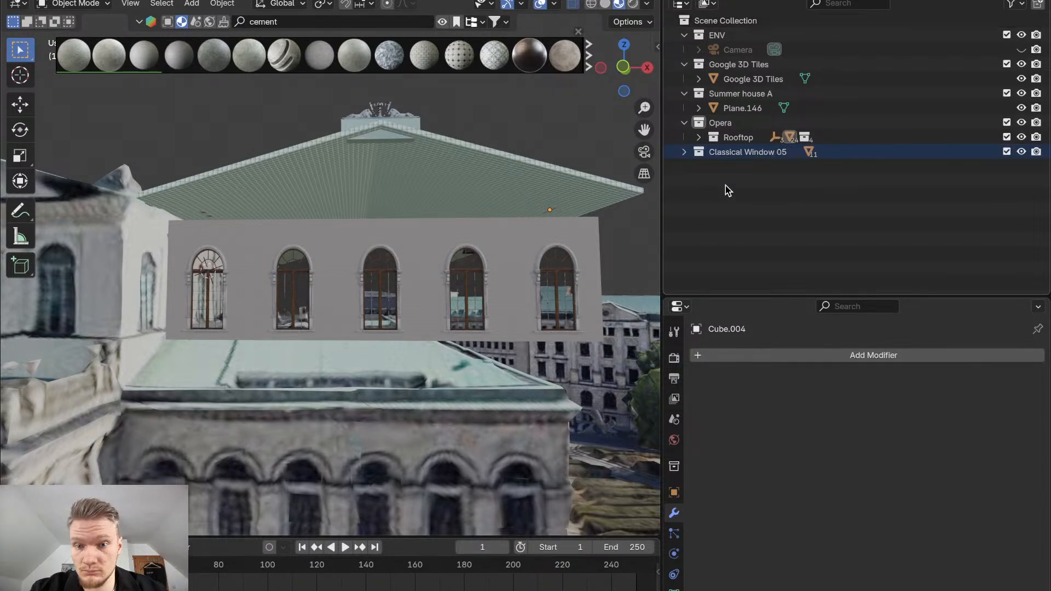
click(729, 153)
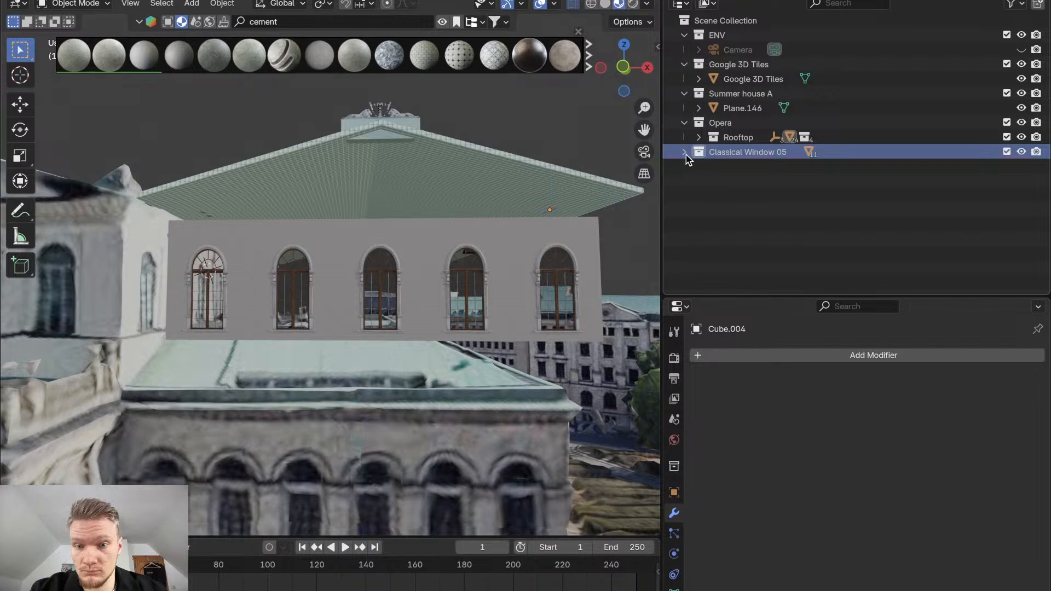
click(685, 153)
Rename the Classical Window 05 collection as Windows
double_click(733, 152)
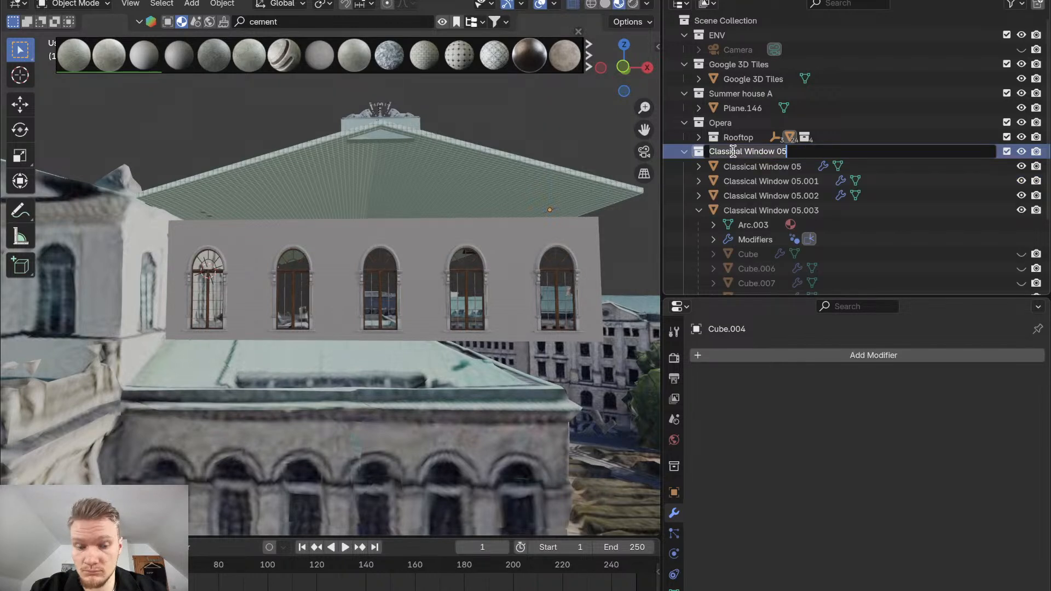
text(Windows)
key(Return)
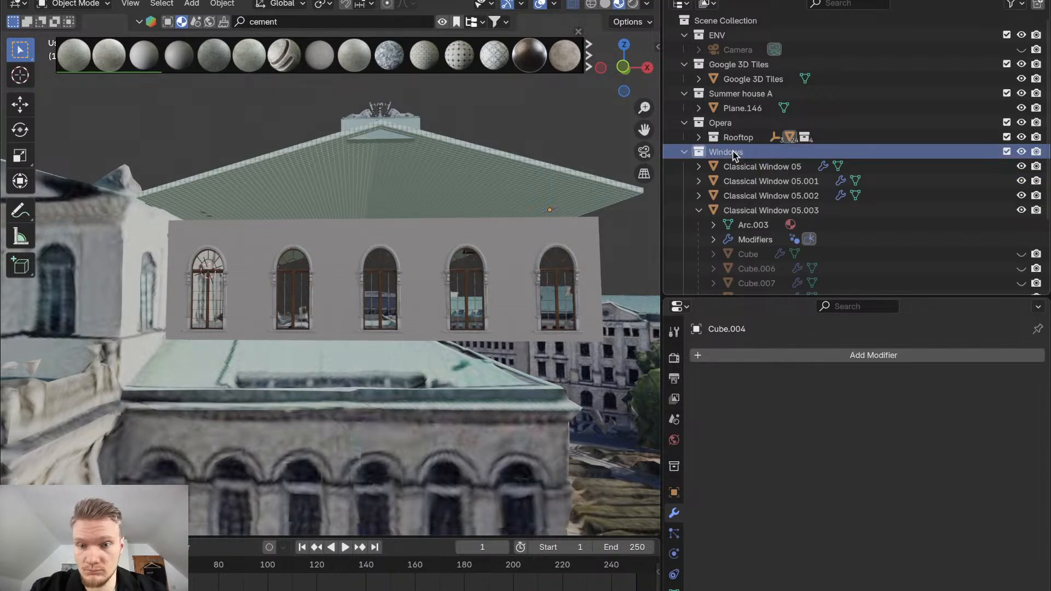
Hide and show the Windows collection repeatedly to check which parts of the model it contains
click(1022, 152)
click(1021, 152)
click(1022, 152)
click(1021, 151)
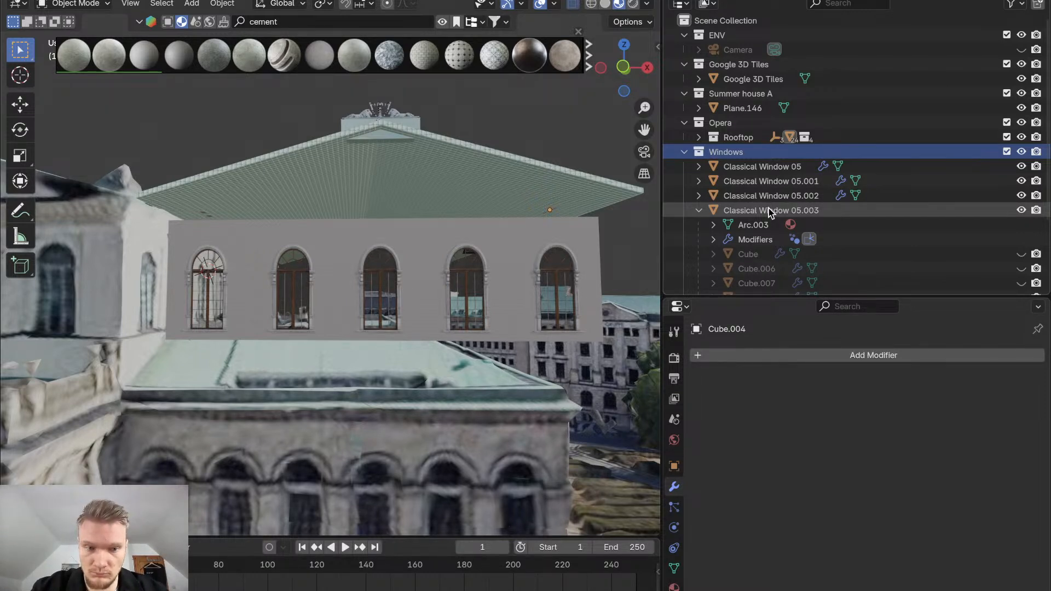
click(1022, 151)
click(1022, 151)
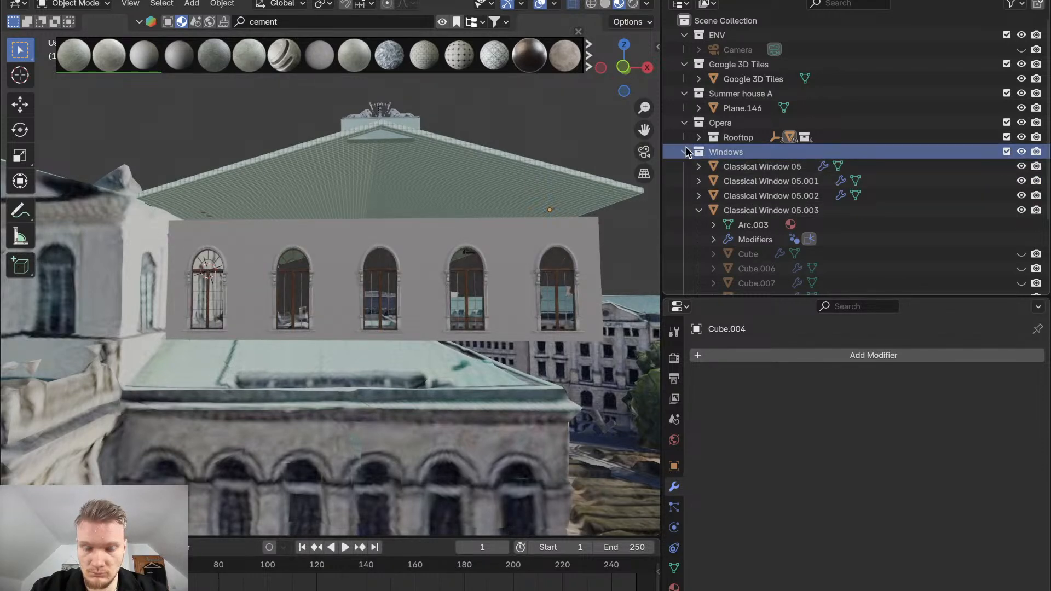
Rename the Windows collection as Walls
double_click(722, 152)
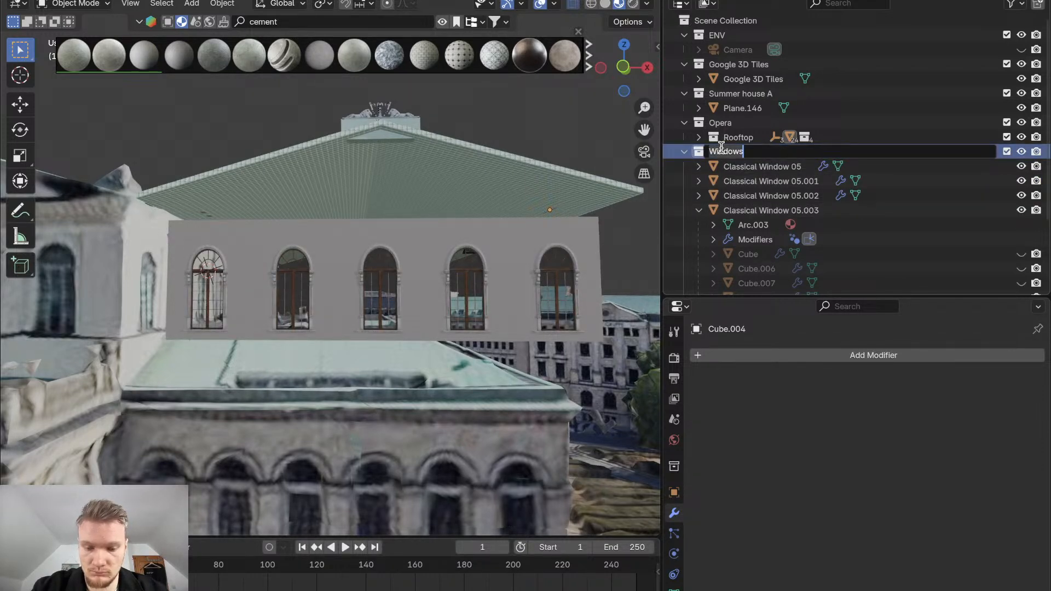
text(Walls)
key(Return)
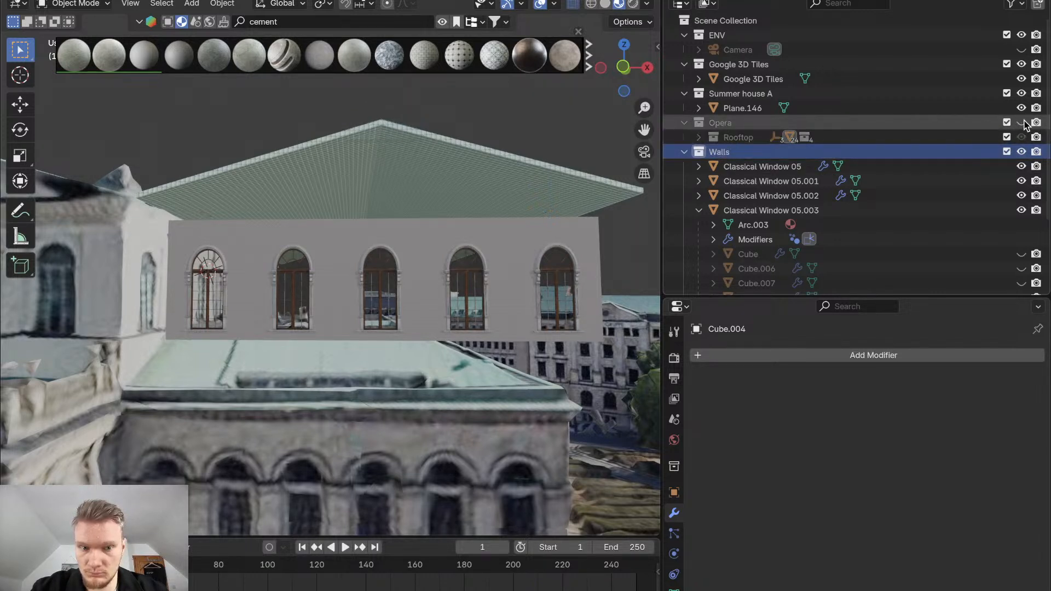
Rename the Opera collection as Rooftop
double_click(722, 121)
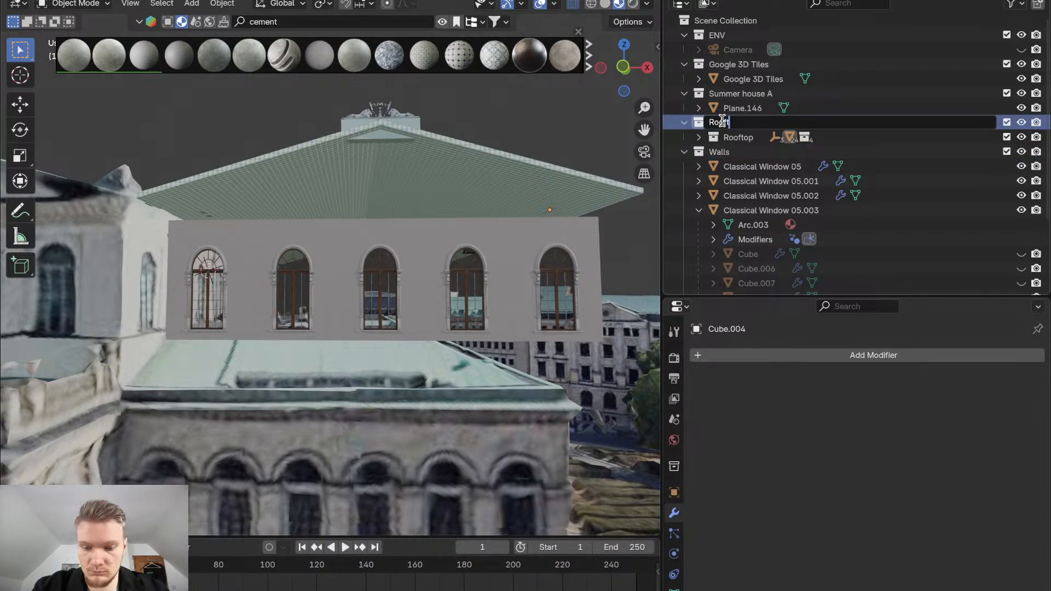
text(Rooftop)
key(Return)
Toggle the renamed rooftop collection's visibility from a raised view to check which roof parts it includes
mouse_move(468, 229)
middle_down()
mouse_move(493, 257)
mouse_move(468, 229)
middle_up()
click(1023, 123)
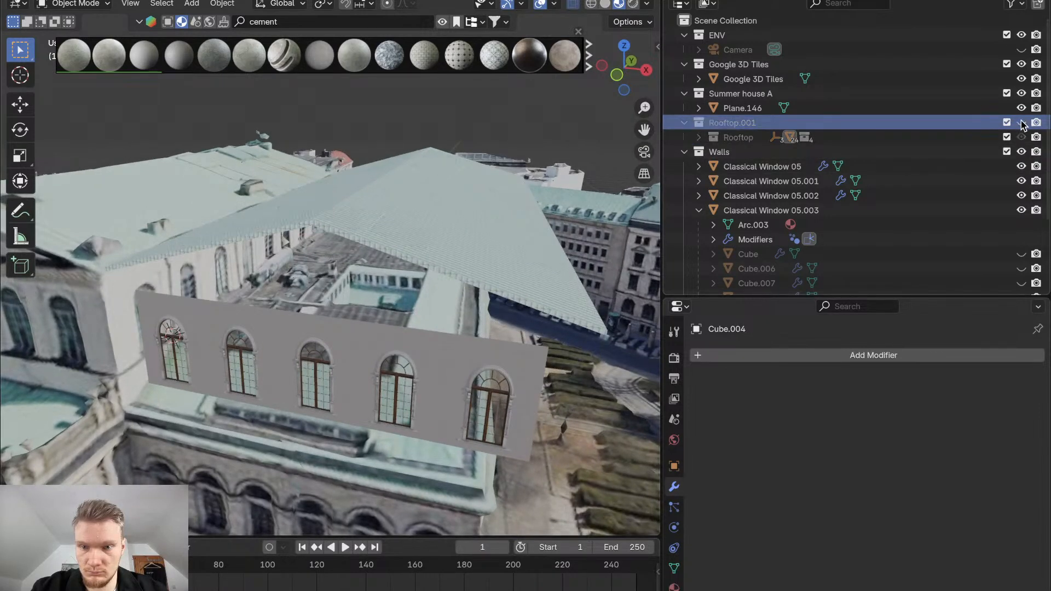
click(1023, 123)
click(1023, 123)
click(1023, 123)
click(1023, 123)
click(1023, 123)
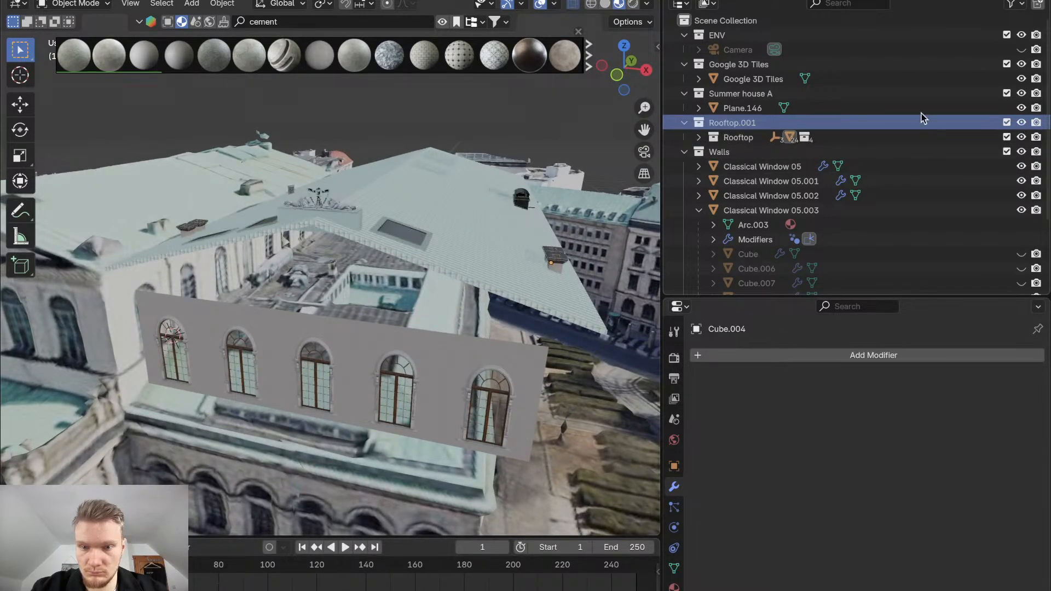
Move Plane.146 from Summer house A into the Rooftop.001 collection and delete the Summer house A collection with its hierarchy
scroll(754, 163, down, 1)
middle_drag(754, 163, 754, 161)
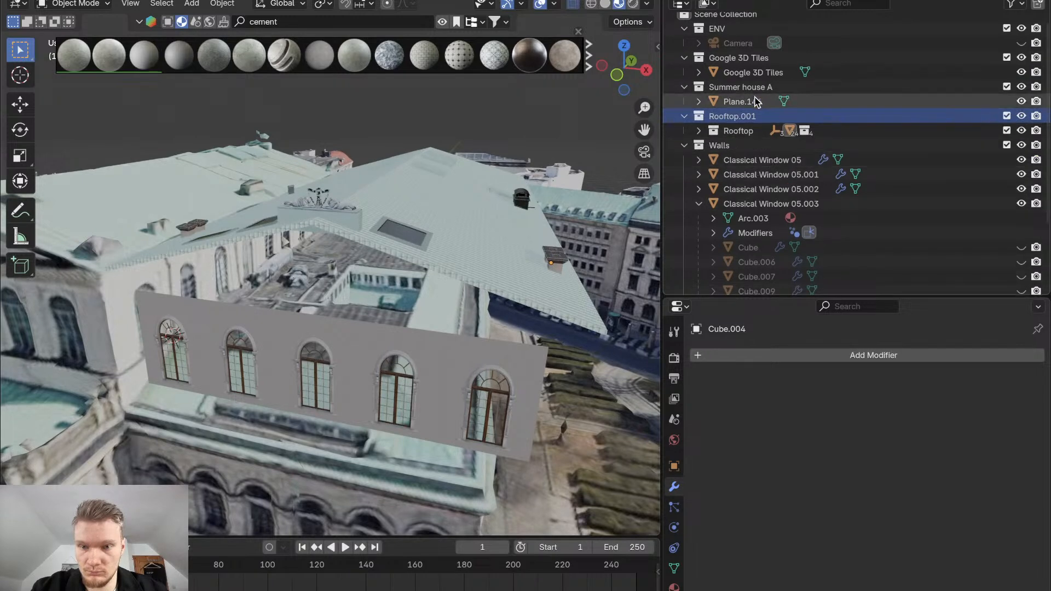
drag(755, 102, 735, 117)
click(742, 90)
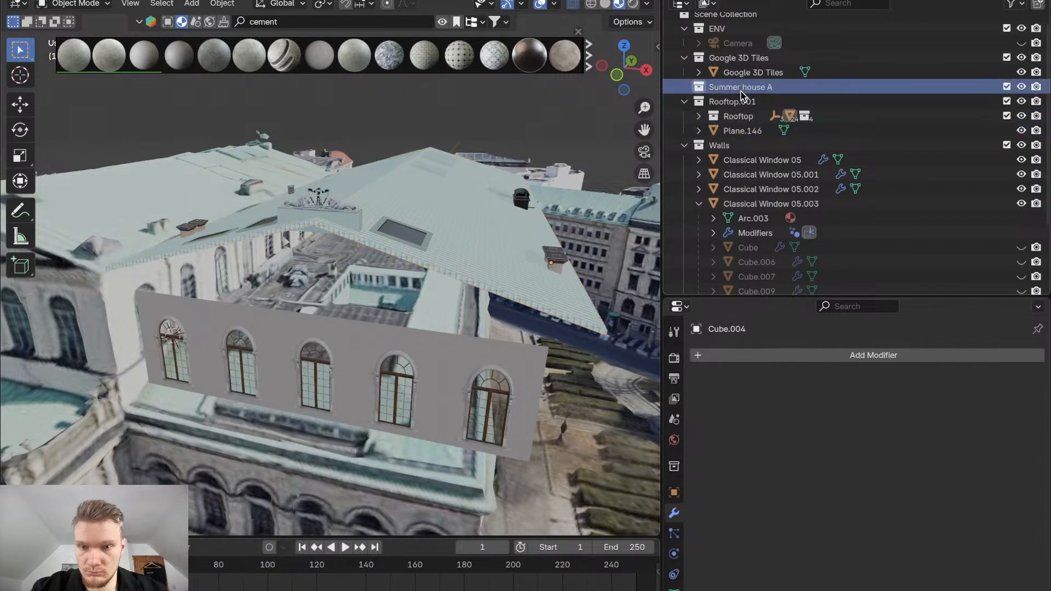
right_click(742, 93)
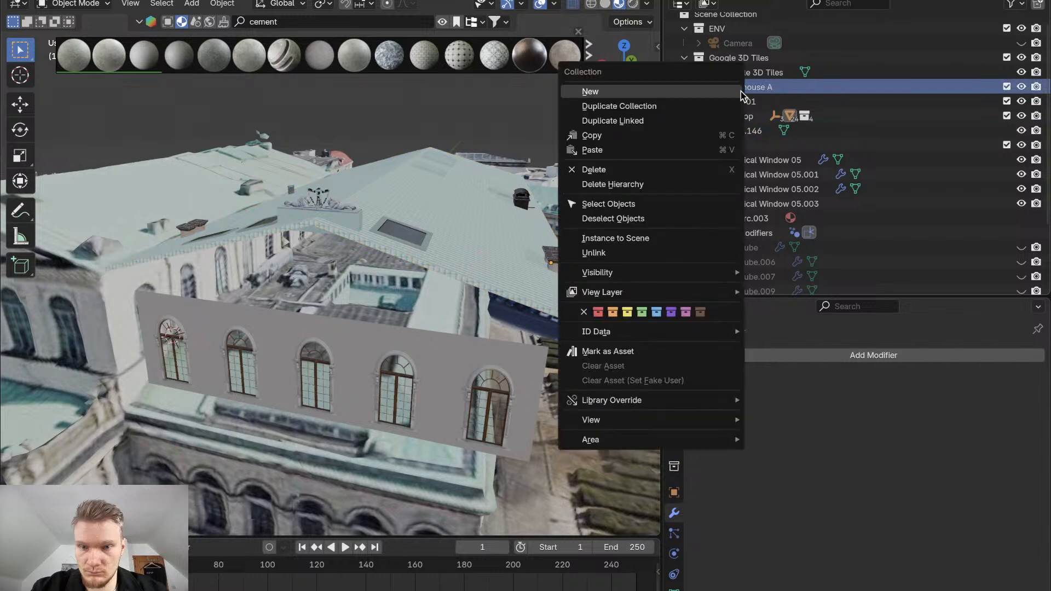
click(653, 183)
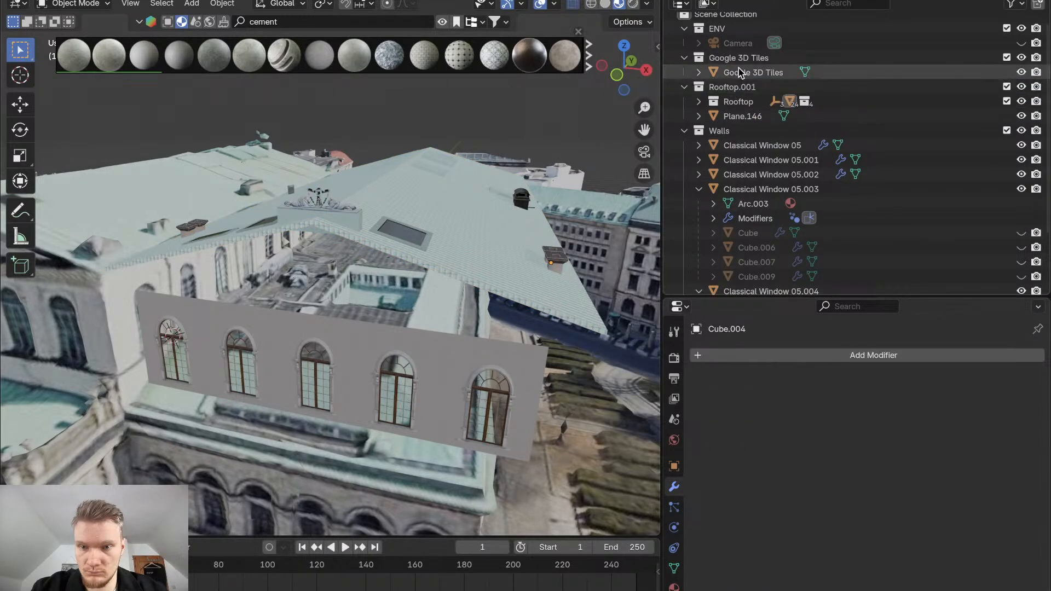
Hide and show Rooftop.001 to check that the collection includes the roof surface
scroll(871, 56, up, 1)
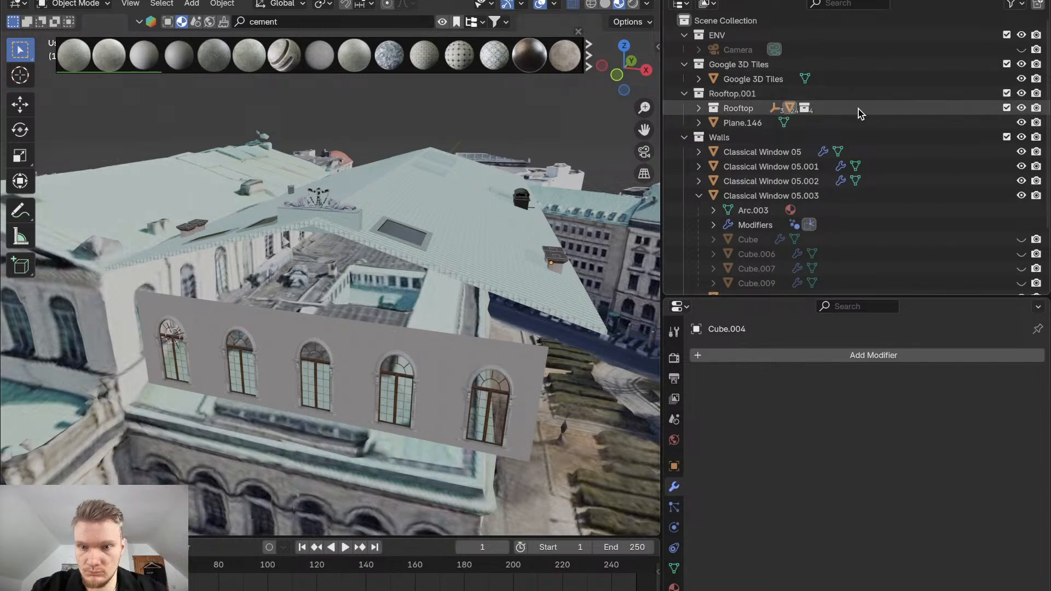
click(1021, 93)
click(1022, 93)
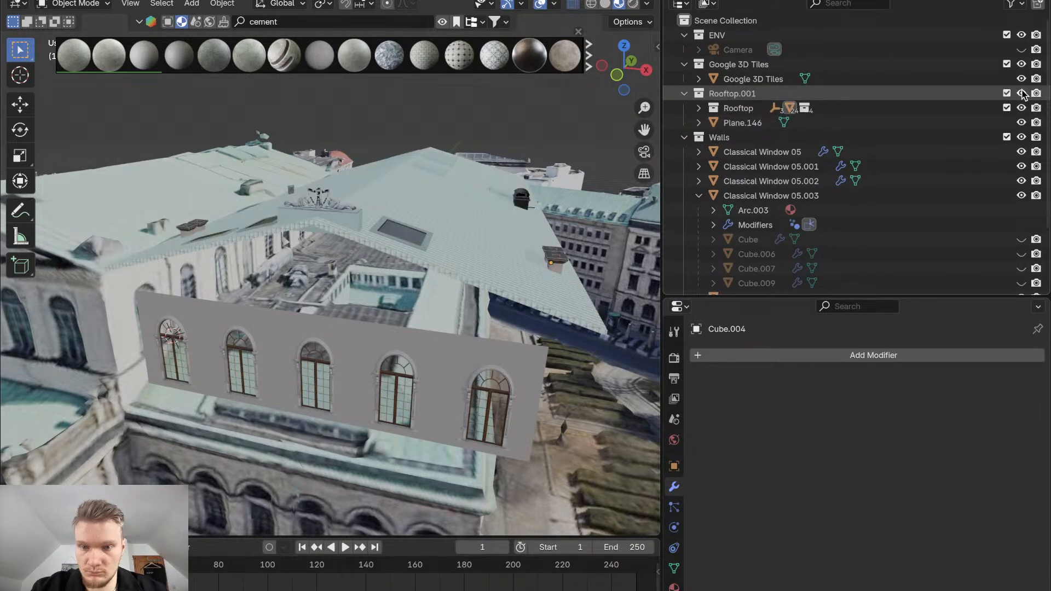
Try setting the origin to Center of Mass (Surface) and then Center of Mass (Volume) with the Rooftop.001 collection highlighted
click(787, 92)
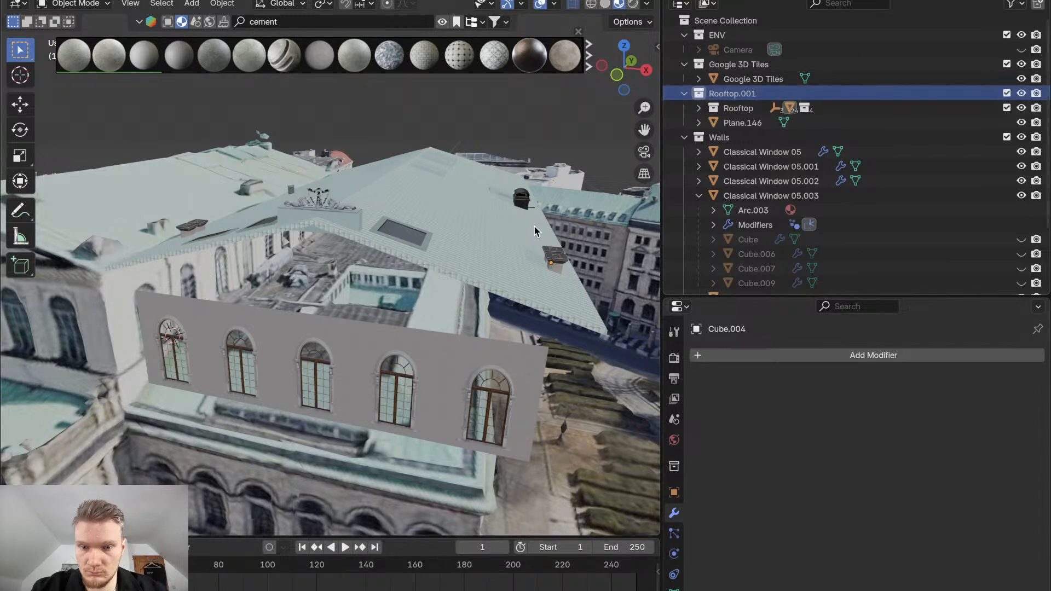
middle_drag(534, 225, 473, 258)
right_click(472, 245)
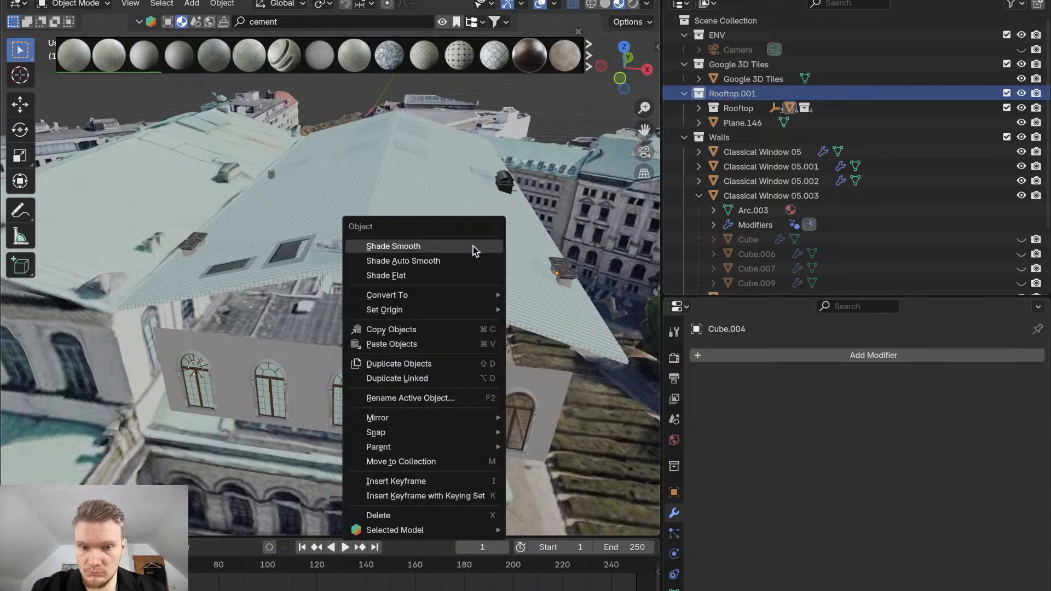
mouse_move(458, 315)
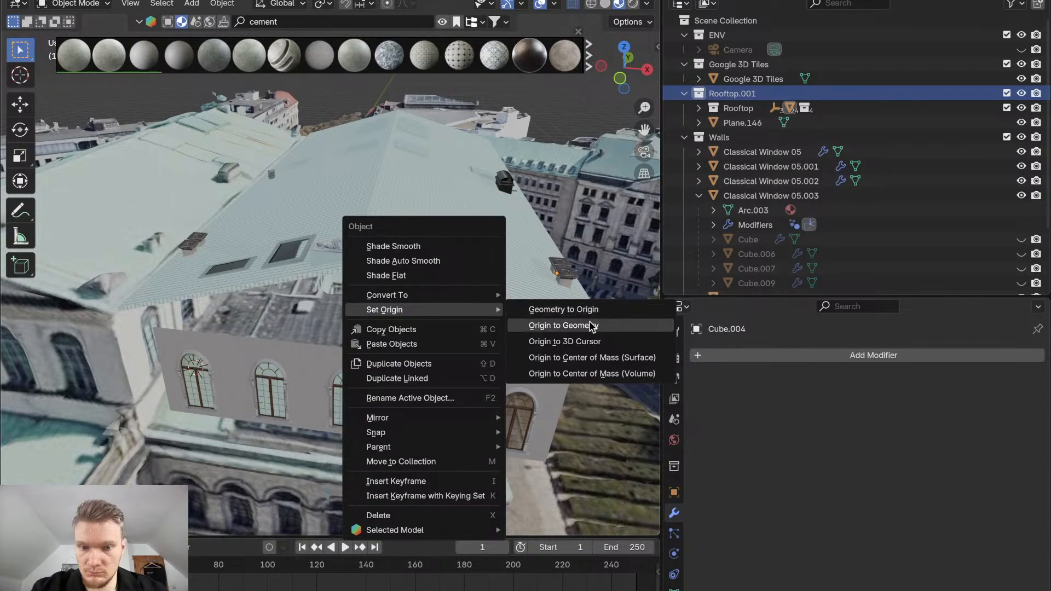
click(586, 357)
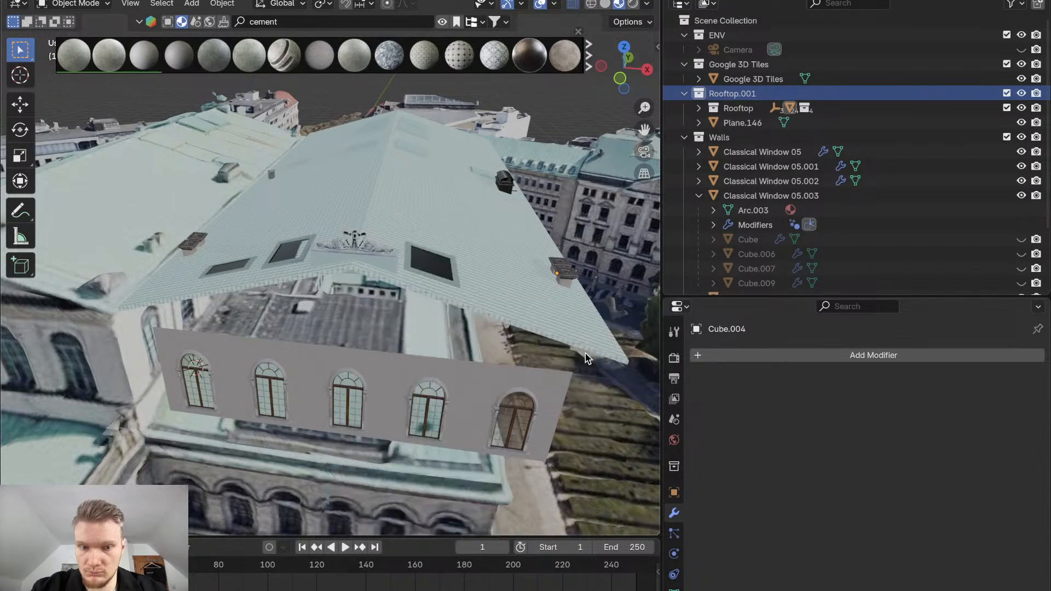
right_click(451, 228)
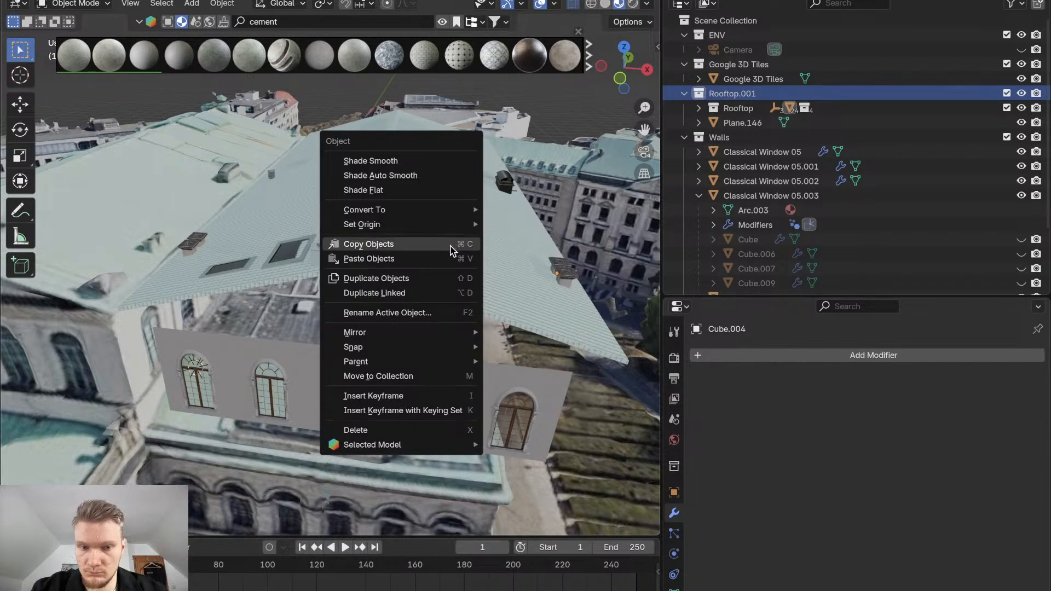
mouse_move(457, 225)
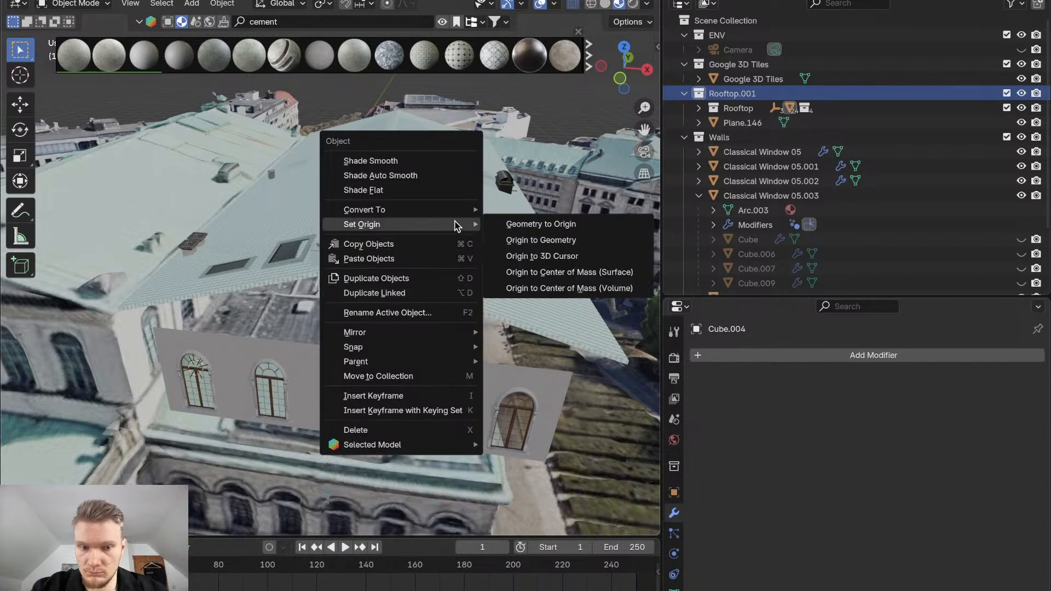
click(538, 288)
Select the roof surface and then the windowed wall, and toggle Rooftop.001's visibility to check how they are separated
mouse_move(477, 235)
middle_down()
mouse_move(433, 235)
mouse_move(518, 235)
mouse_move(477, 239)
middle_up()
click(478, 234)
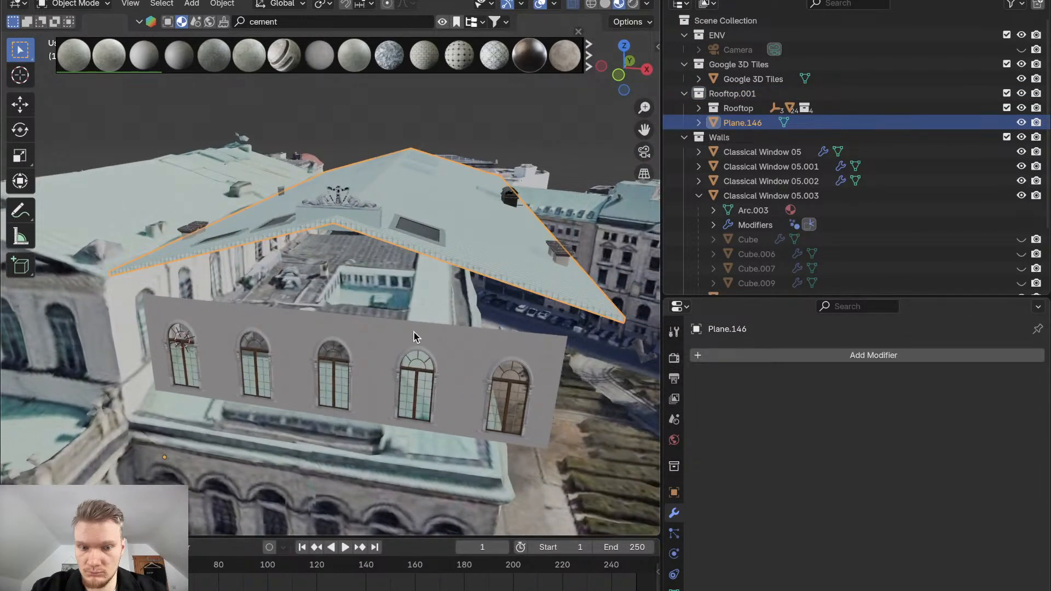
click(382, 349)
click(1022, 94)
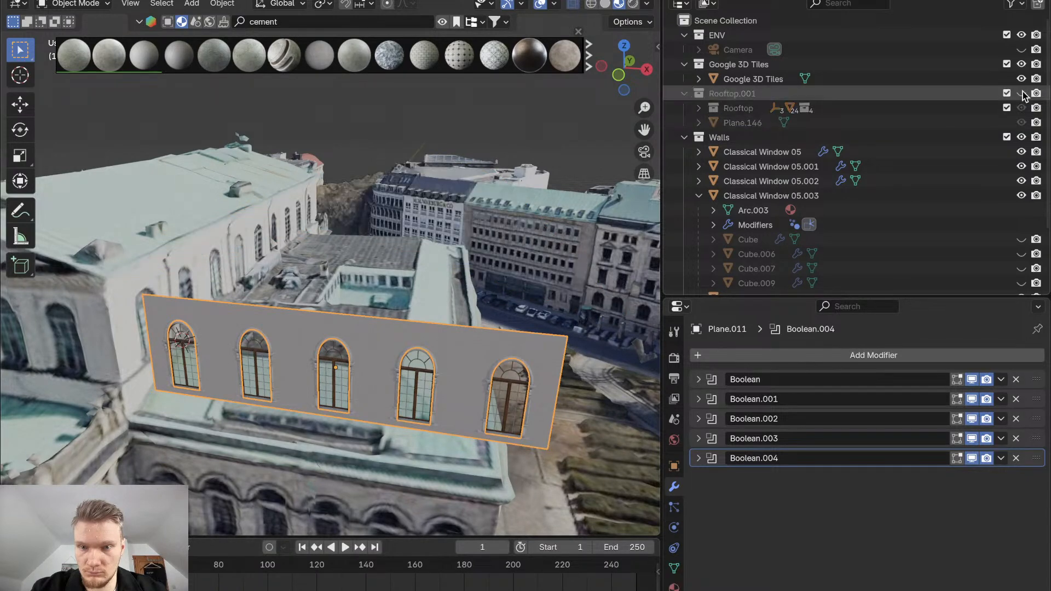
click(1022, 94)
Collapse the Rooftop.001, Google 3D Tiles, ENV and Walls collections in the outliner
click(684, 93)
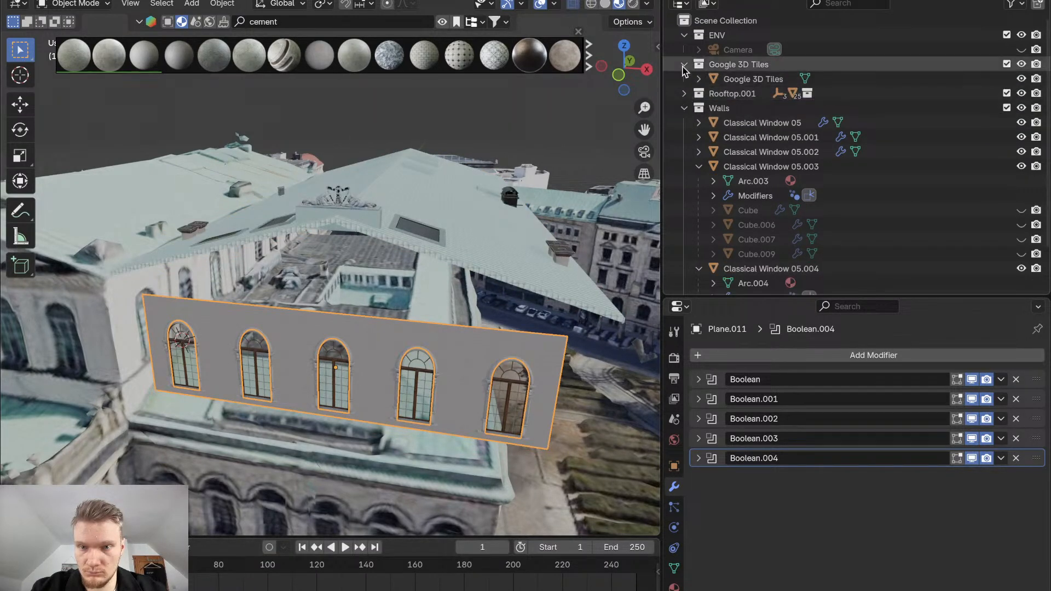
click(685, 64)
click(684, 35)
click(685, 80)
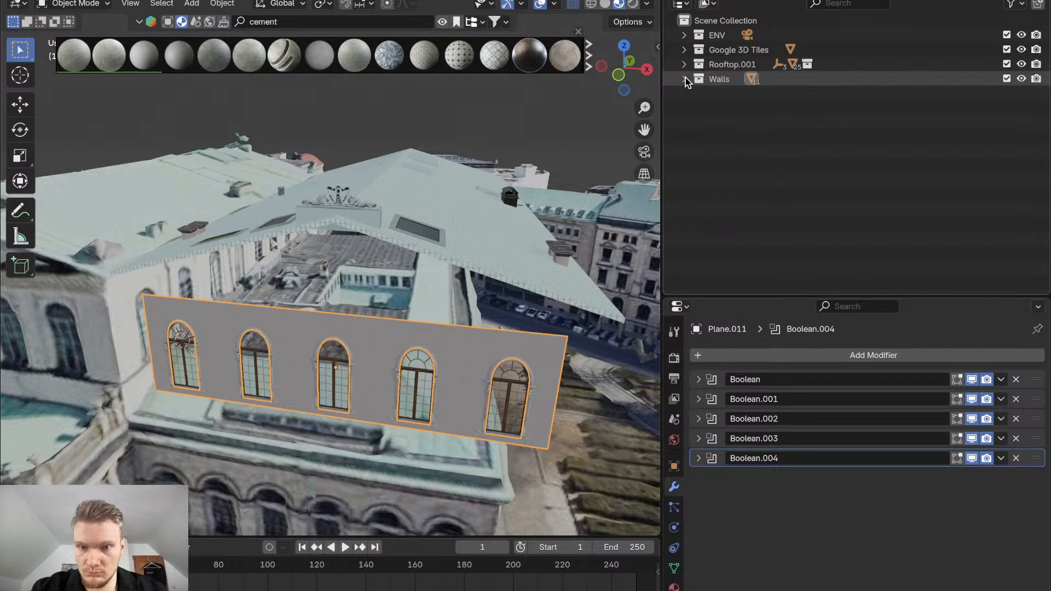
Check the contents of Rooftop.001, Google 3D Tiles and ENV by toggling their visibility, and briefly expand ENV
click(1022, 64)
click(1022, 64)
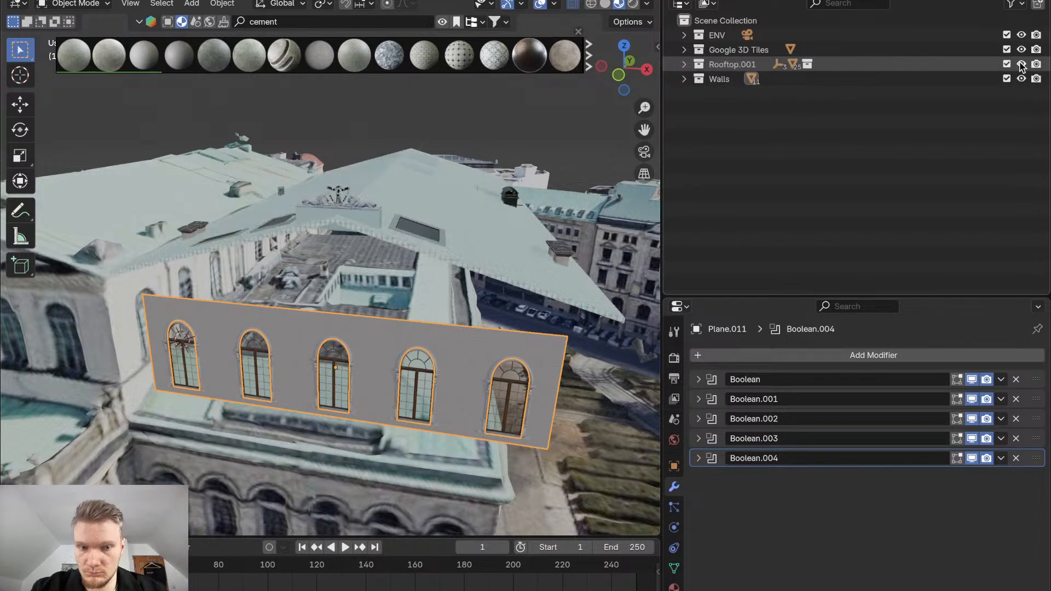
click(1022, 49)
click(1022, 49)
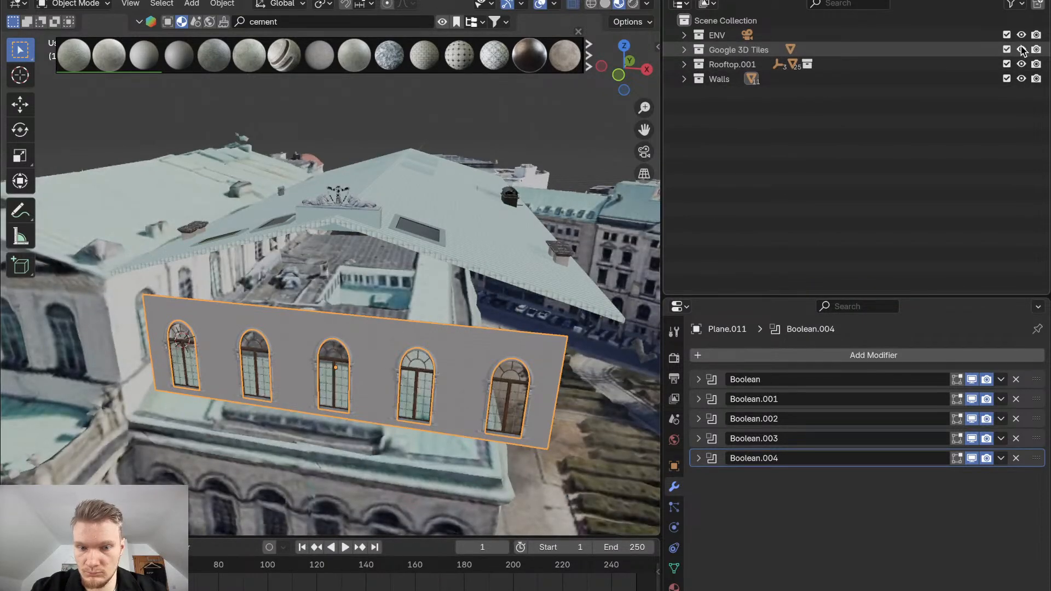
click(1022, 35)
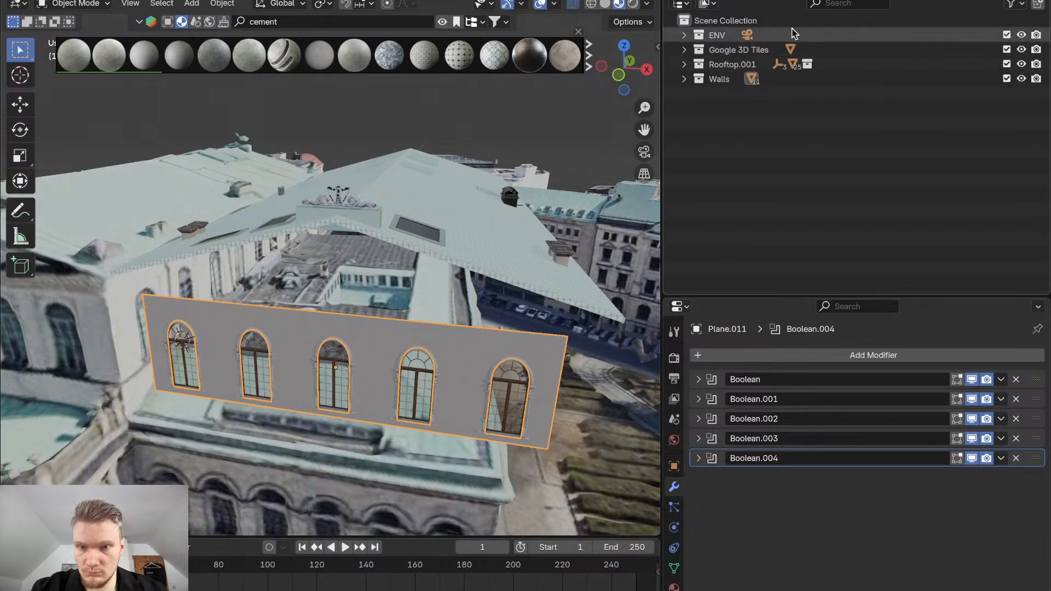
click(684, 35)
click(685, 36)
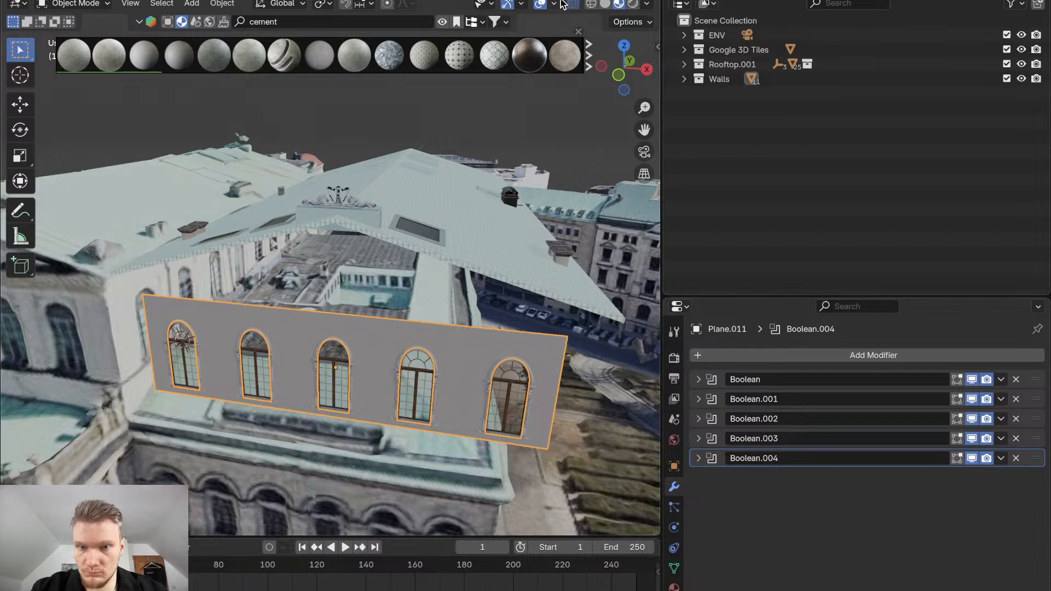
Preview the opera house in Rendered viewport shading, then return the viewport to Material Preview
click(634, 5)
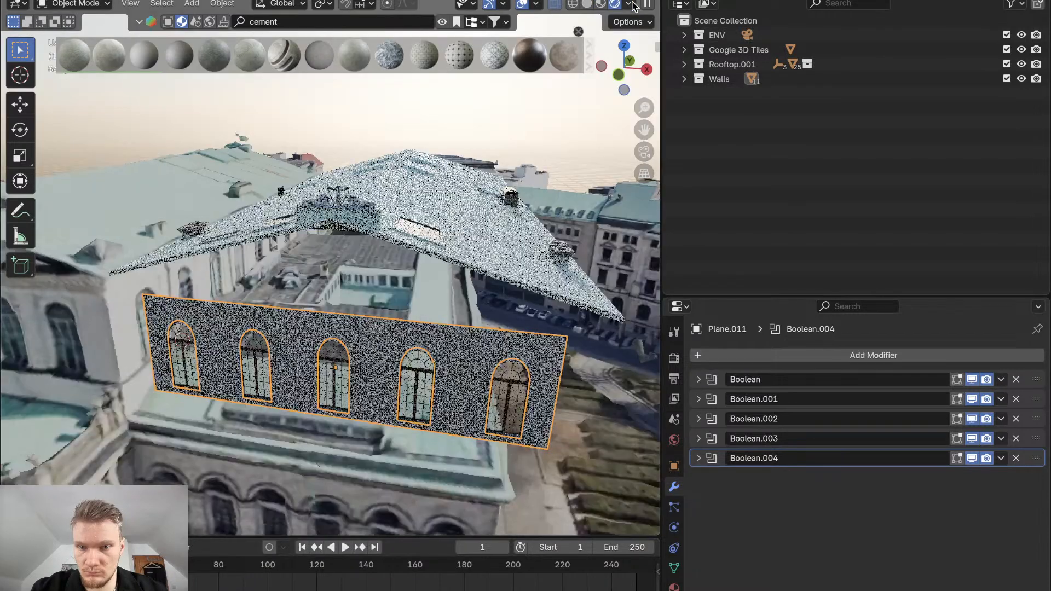
click(602, 5)
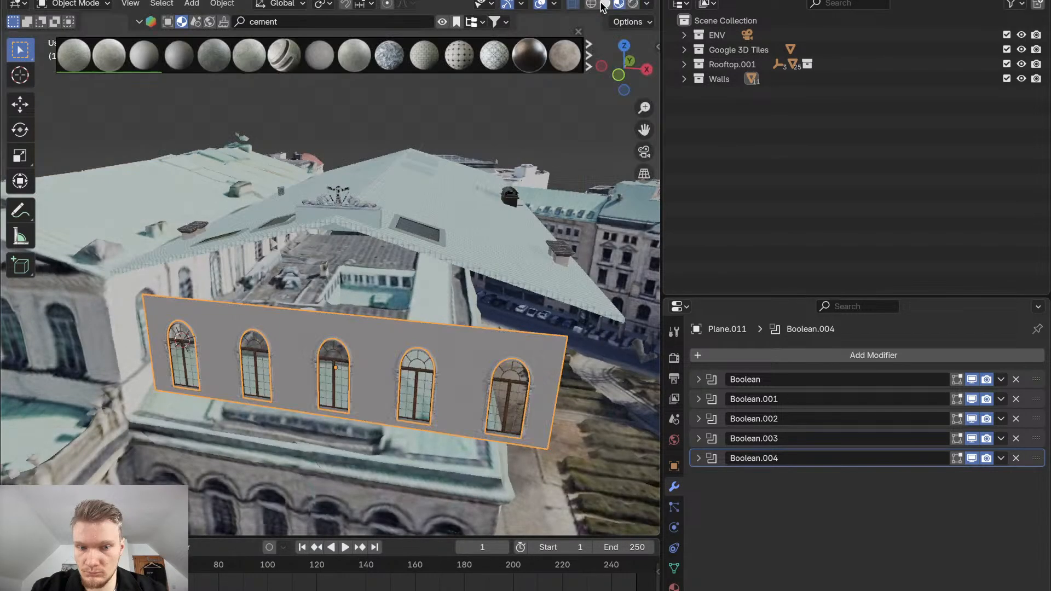
click(604, 5)
click(619, 5)
click(823, 55)
click(829, 63)
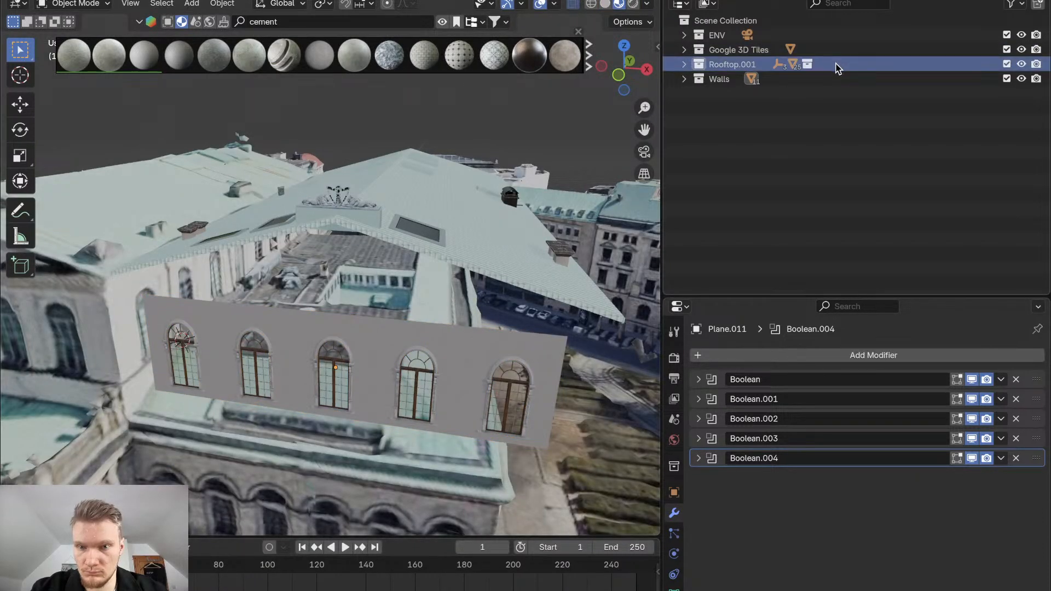
middle_drag(442, 304, 442, 304)
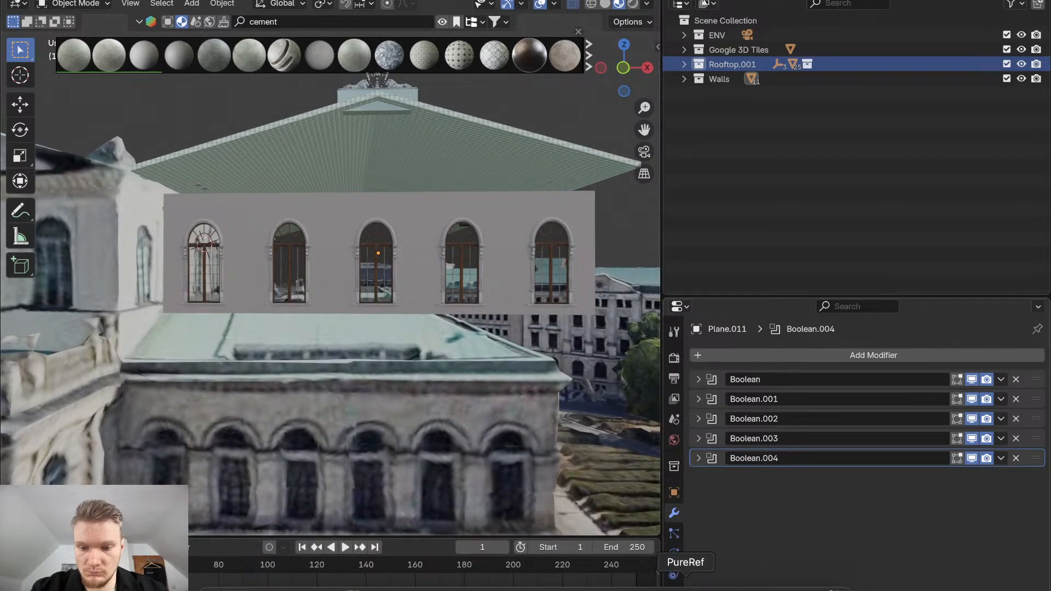
click(828, 1)
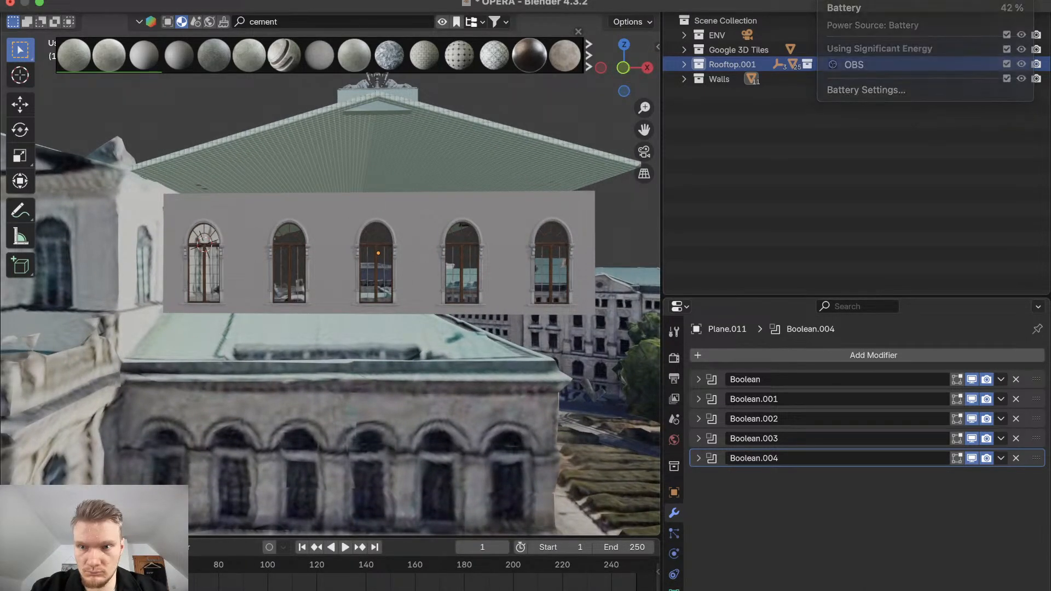
click(529, 309)
middle_drag(448, 272, 446, 267)
Expand the Walls collection, collapse its expanded window objects, and select its windows and Plane.011 to identify each one
click(685, 79)
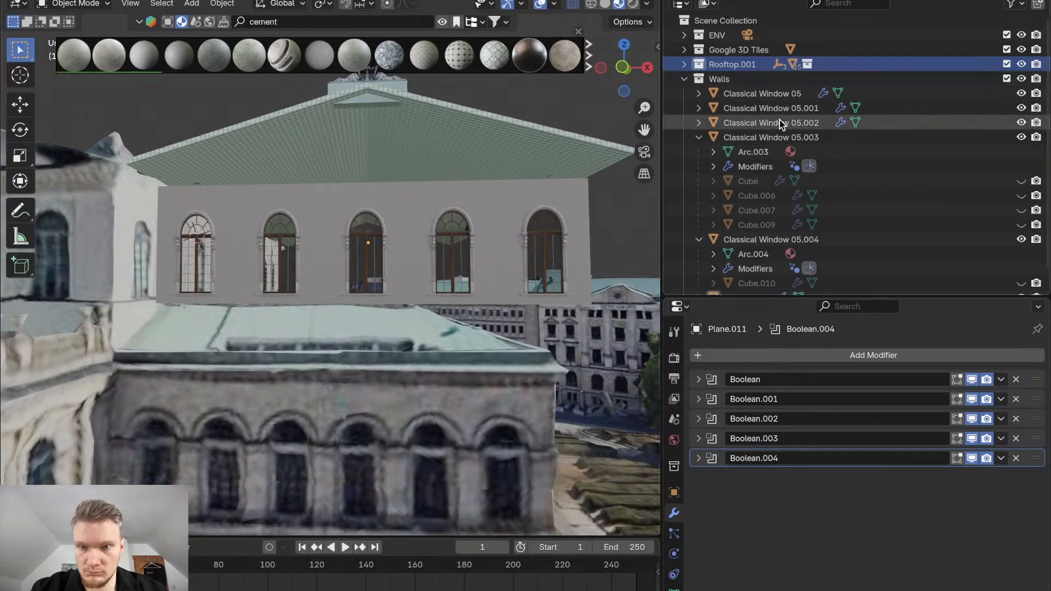
click(762, 98)
click(764, 108)
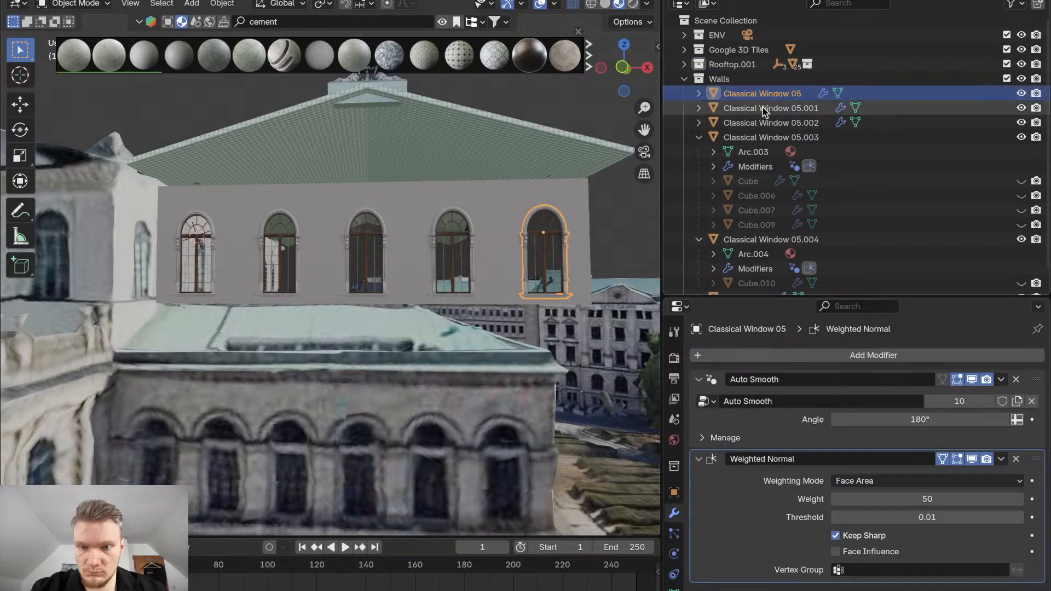
click(766, 123)
click(764, 131)
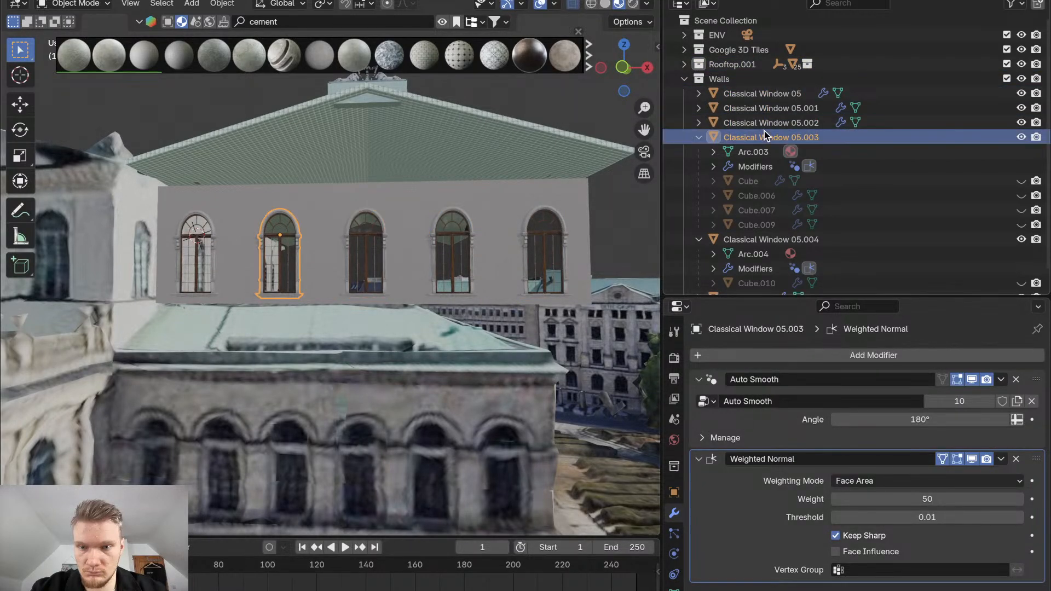
click(698, 137)
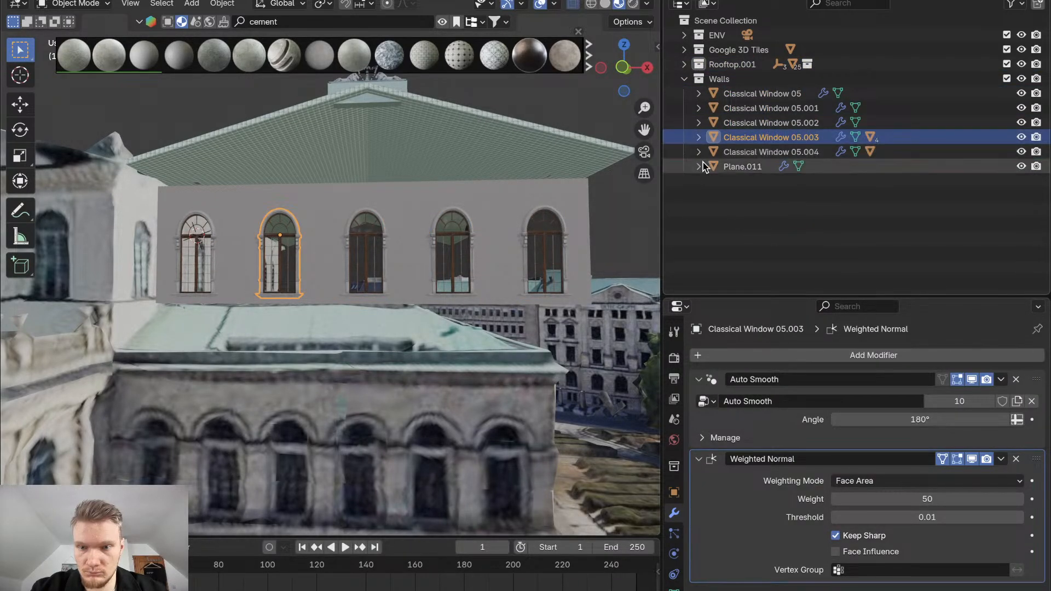
click(737, 167)
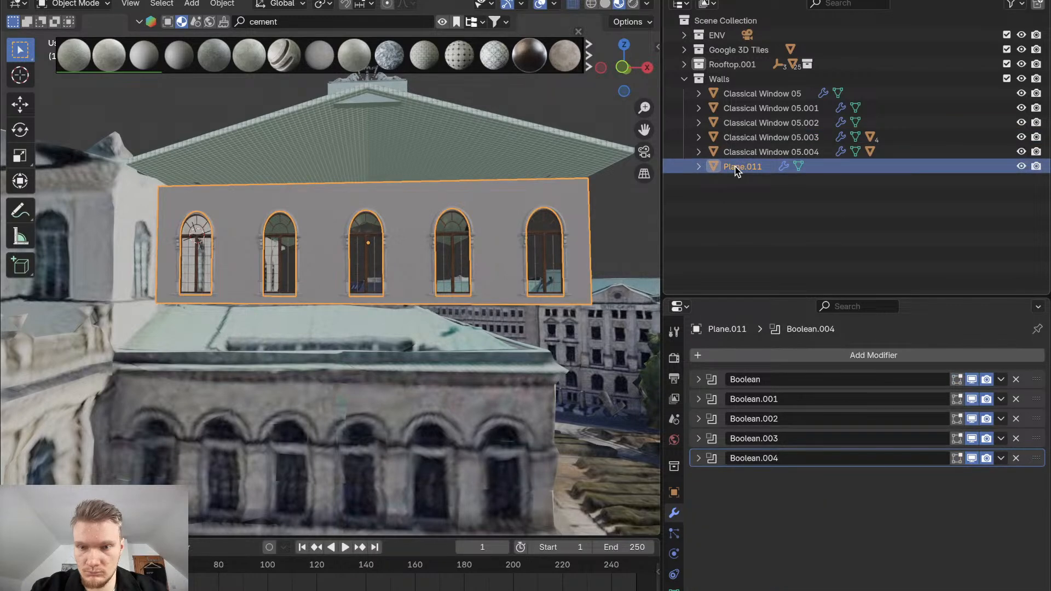
Create a new collection in the Scene Collection and name it Front Wall
right_click(727, 202)
click(727, 201)
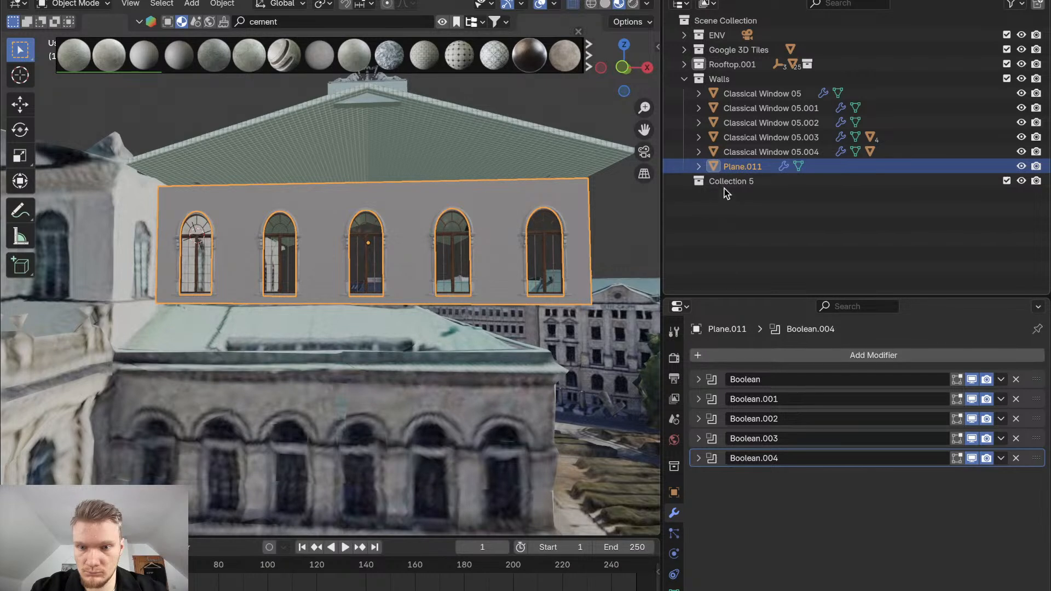
click(729, 180)
double_click(729, 182)
text(Fro)
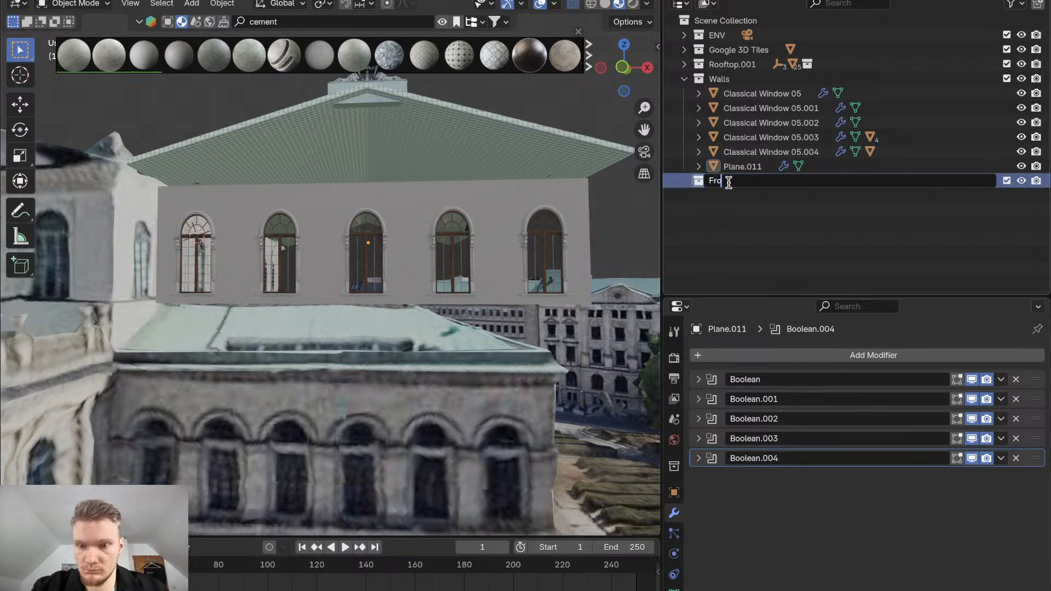
text(nt Wall)
key(Return)
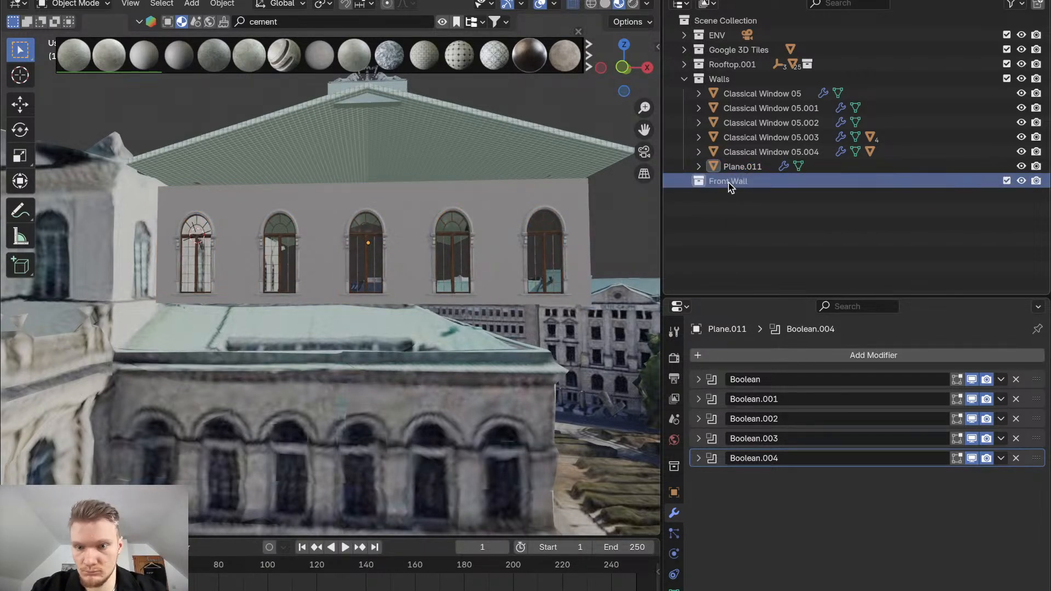
Move the five Classical Window 05 objects and Plane.011 from the Walls collection into the Front Wall collection
drag(730, 183, 719, 223)
click(745, 94)
shift+click(743, 167)
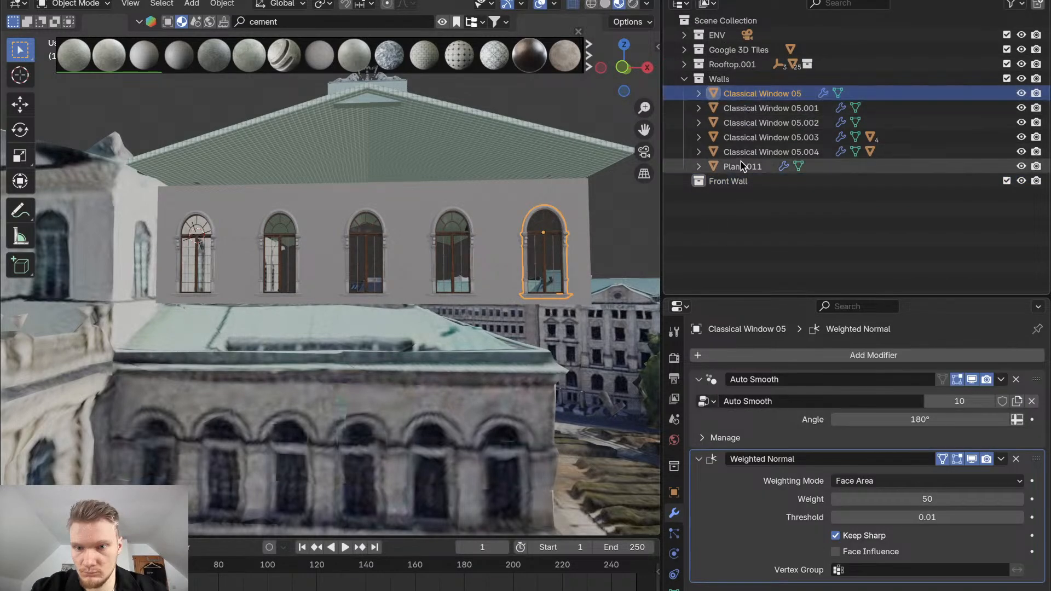
drag(743, 166, 741, 184)
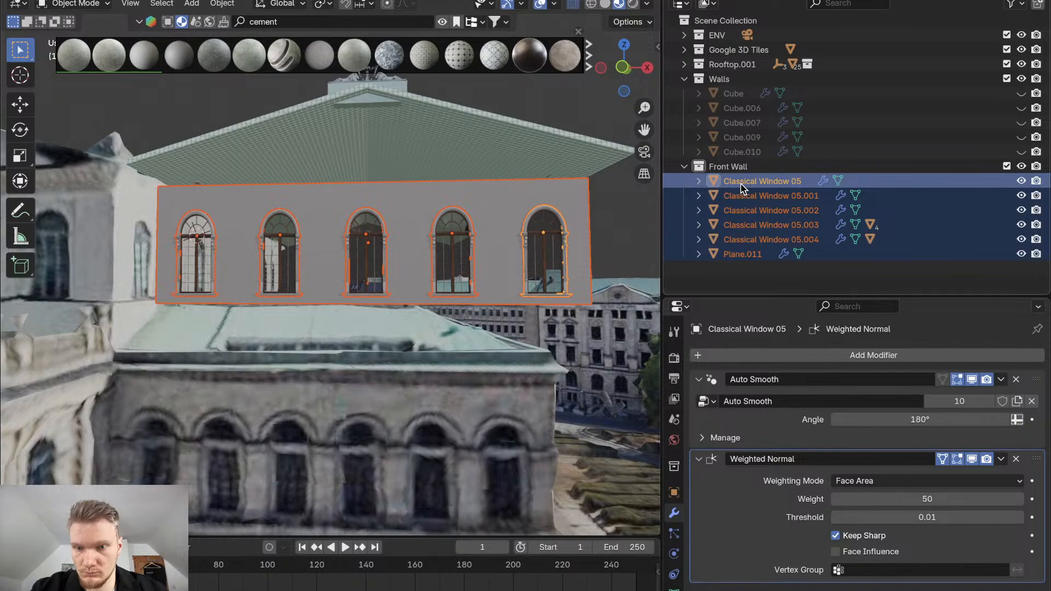
click(734, 167)
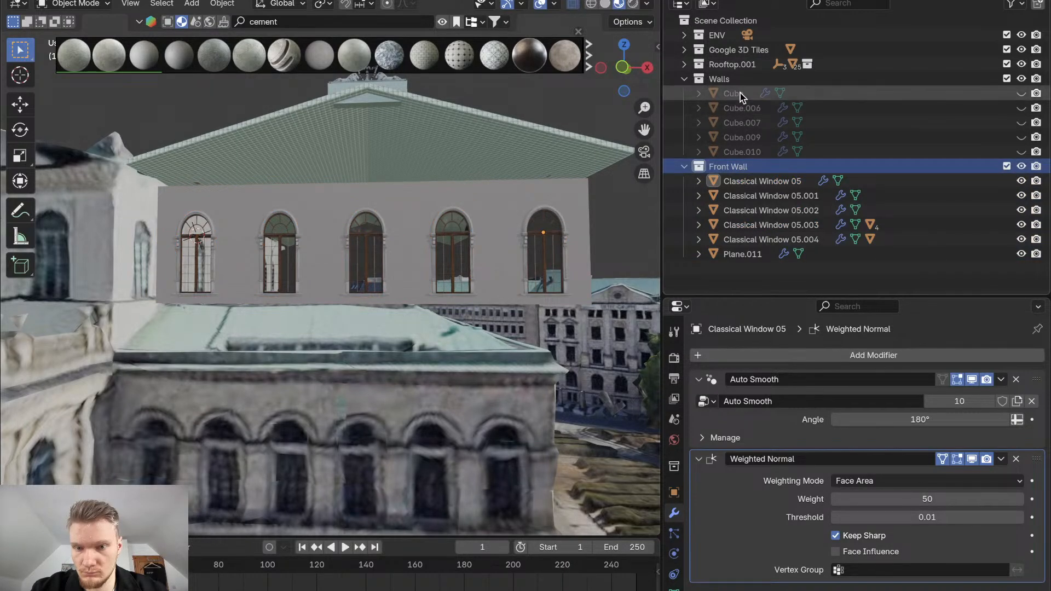
Check the hidden Cube by toggling its visibility, and move Cube.010 from Walls into the Front Wall collection
click(1021, 93)
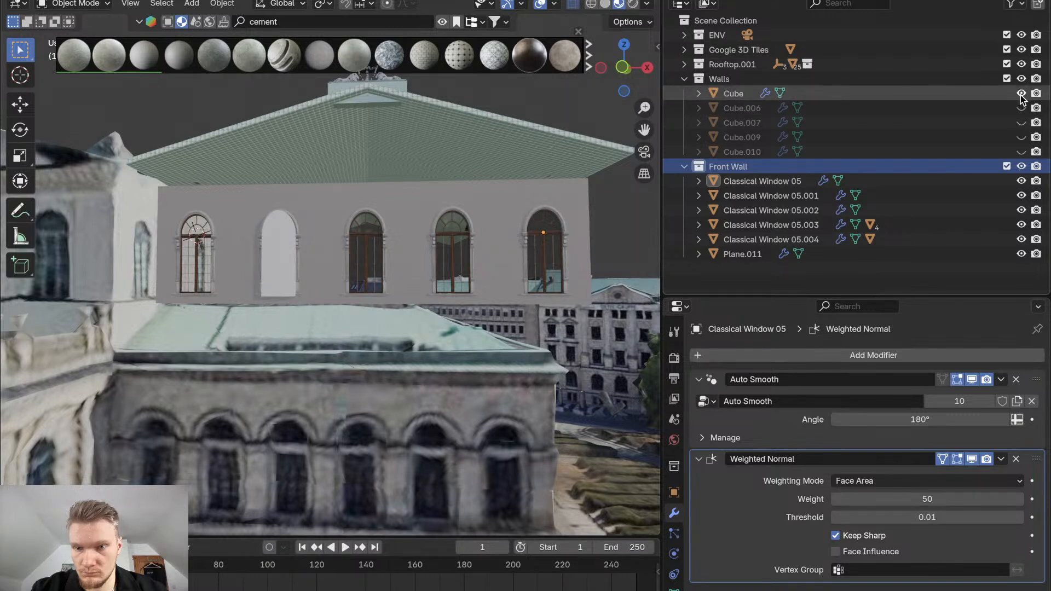
click(1021, 94)
click(734, 93)
click(750, 153)
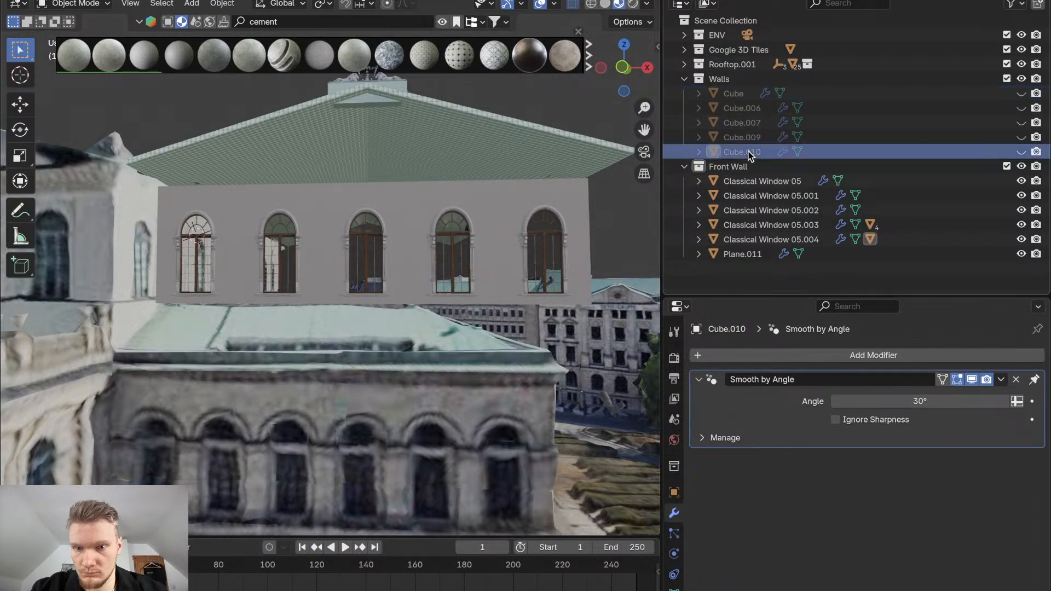
drag(749, 155, 751, 203)
drag(748, 241, 748, 234)
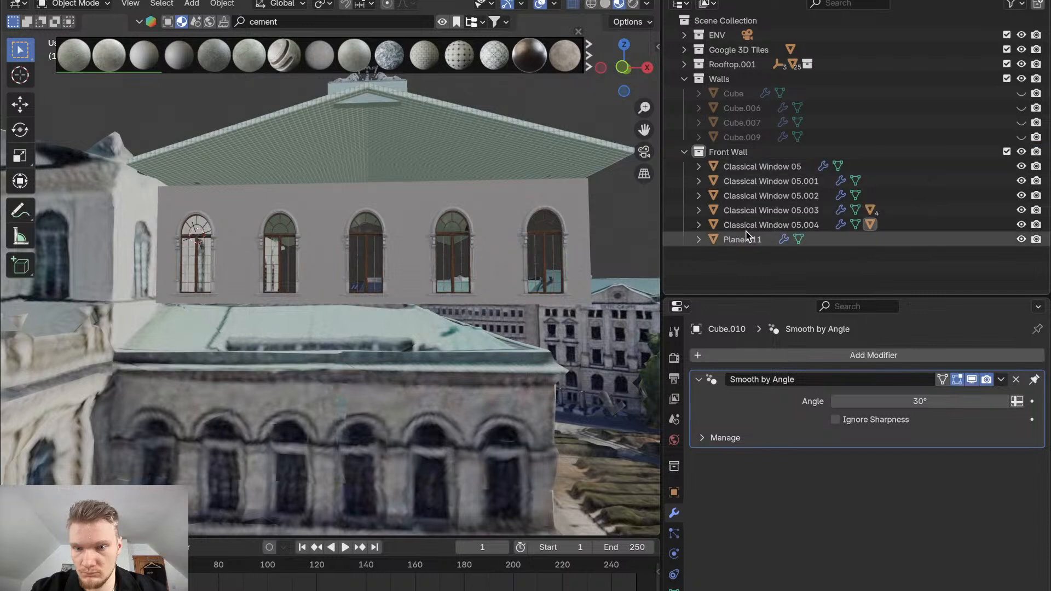
Move Cube, Cube.006, Cube.007 and Cube.009 into the Front Wall collection and check the collection by toggling its visibility
click(748, 95)
shift+click(747, 125)
shift+click(747, 139)
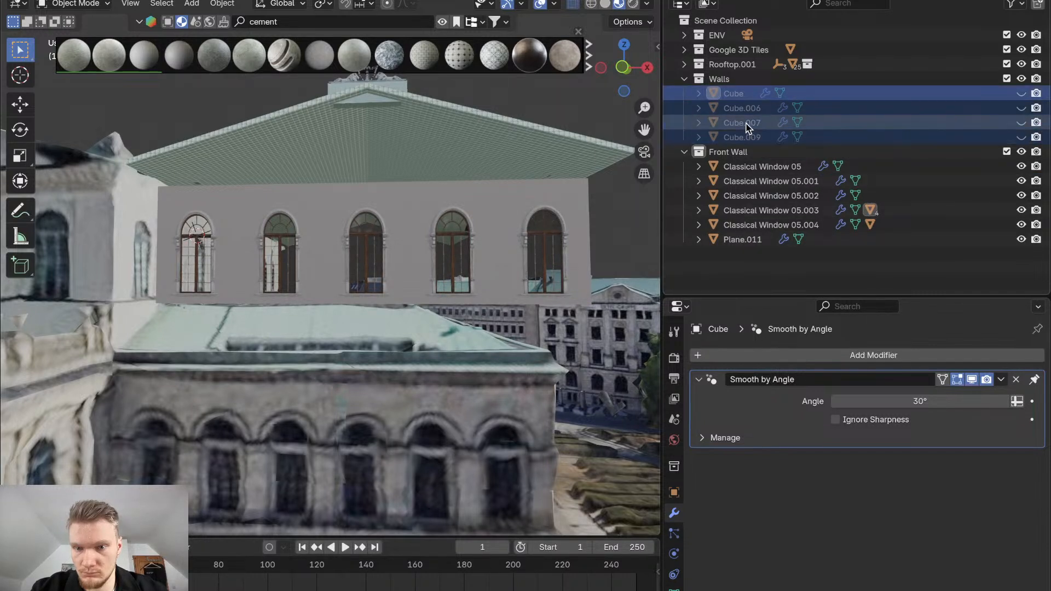
drag(747, 125, 742, 197)
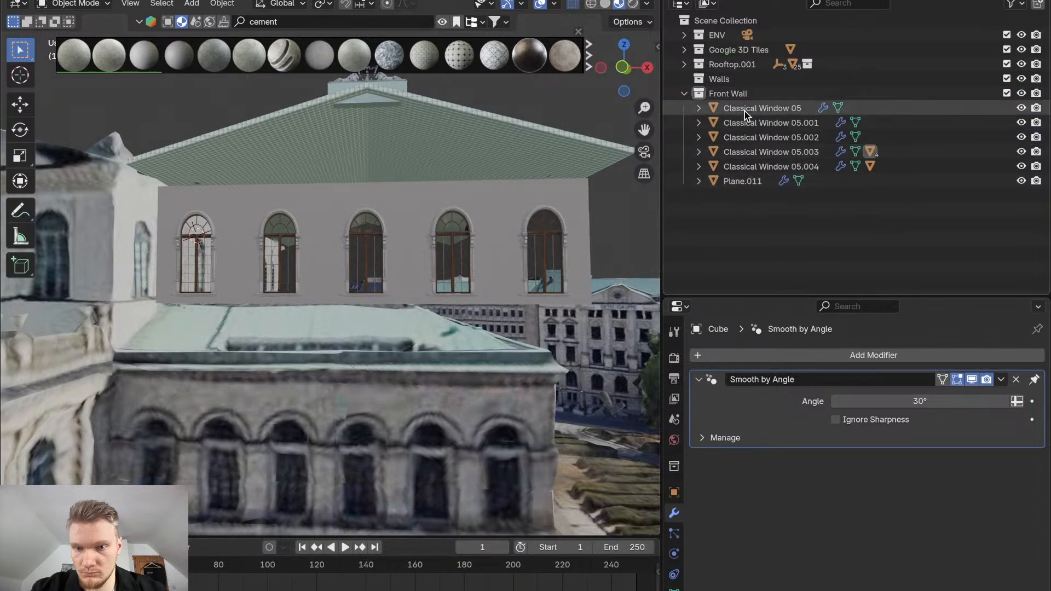
click(1022, 94)
click(1022, 94)
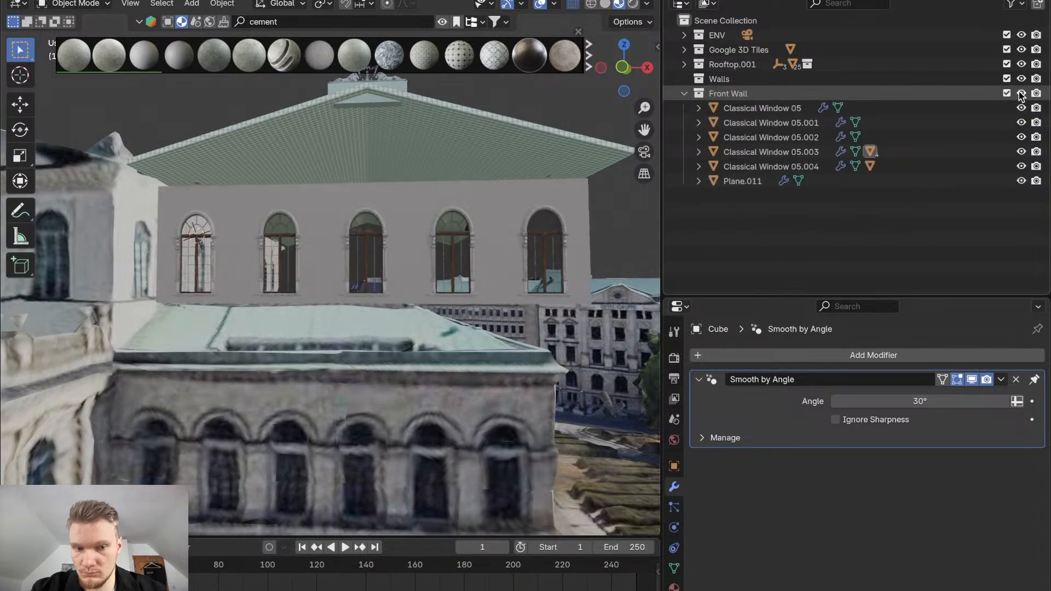
mouse_move(496, 266)
middle_down()
mouse_move(450, 283)
mouse_move(495, 267)
mouse_move(487, 262)
middle_up()
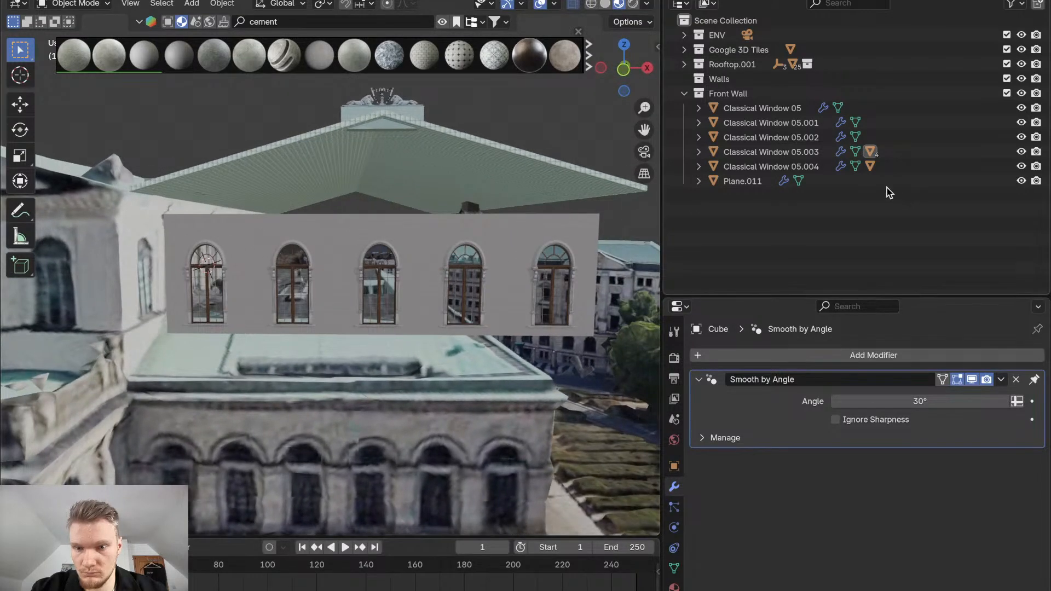
Select the Classical Window objects in Front Wall one after another to identify their positions in the wall
click(789, 108)
click(784, 123)
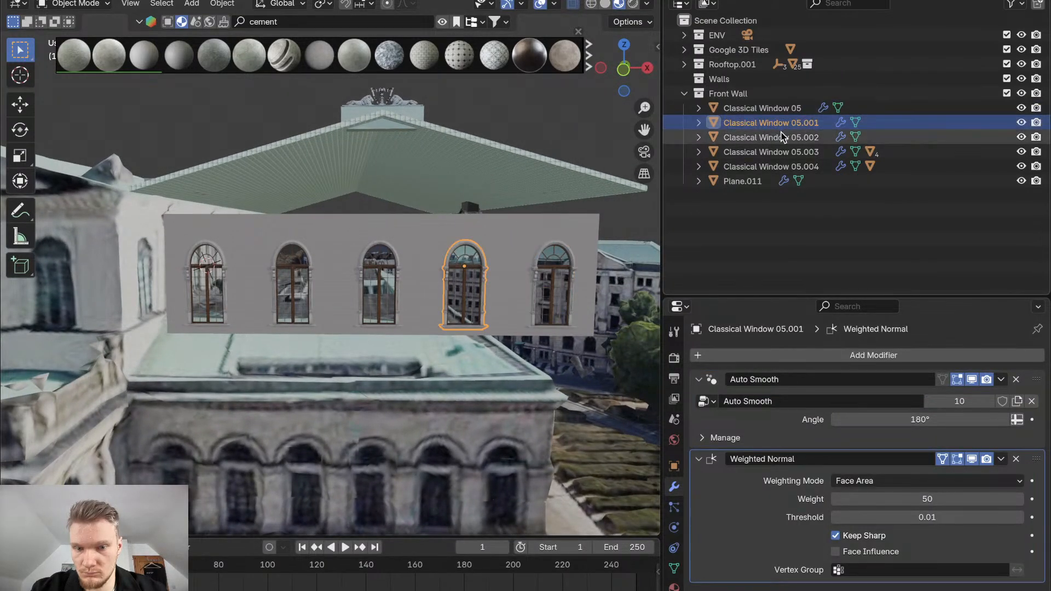
click(784, 137)
click(782, 122)
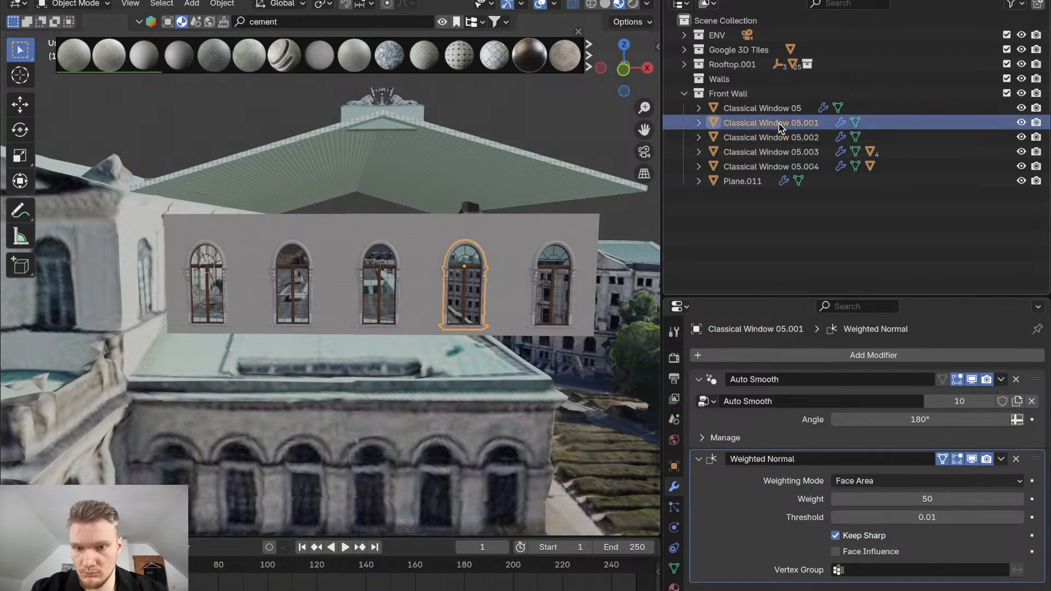
click(780, 108)
mouse_move(769, 171)
mouse_down()
mouse_move(758, 88)
mouse_move(753, 154)
mouse_move(762, 172)
mouse_up()
click(758, 169)
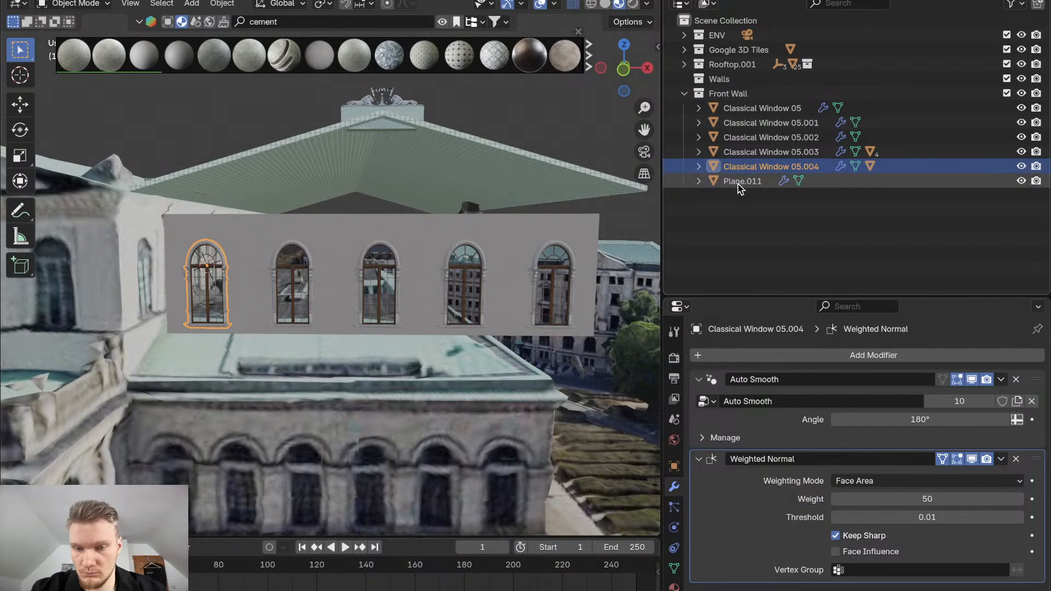
Try moving the Plane.011 wall about 0.73 m down along the global Z axis
click(740, 181)
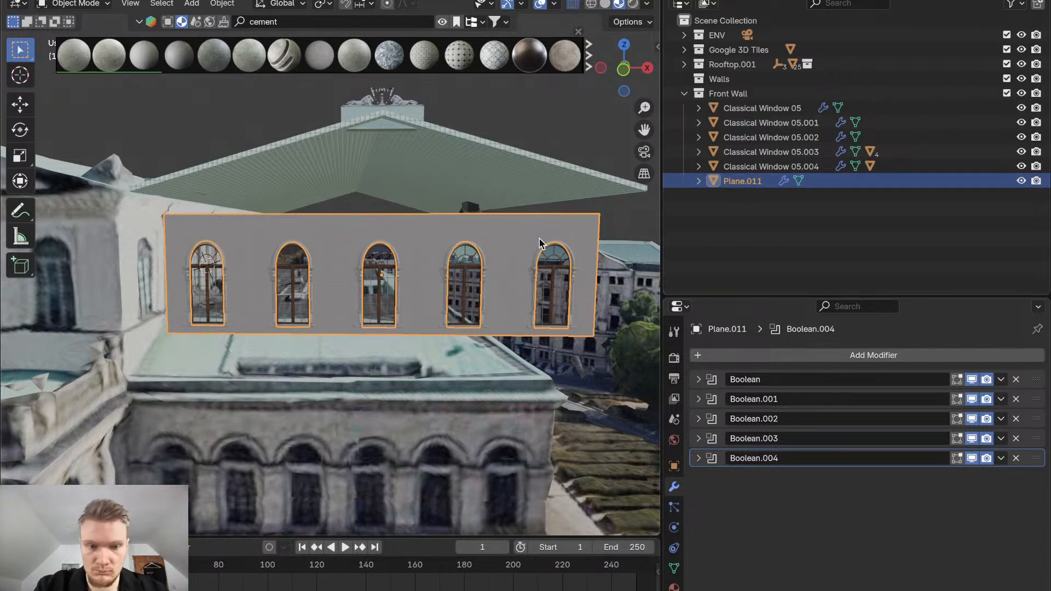
key(g)
key(z)
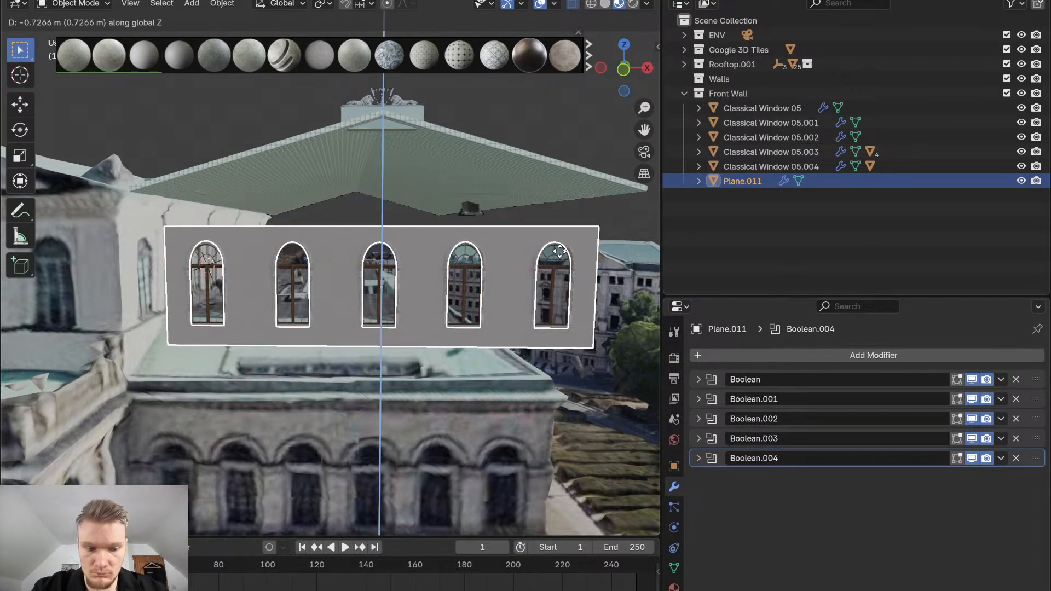
click(560, 251)
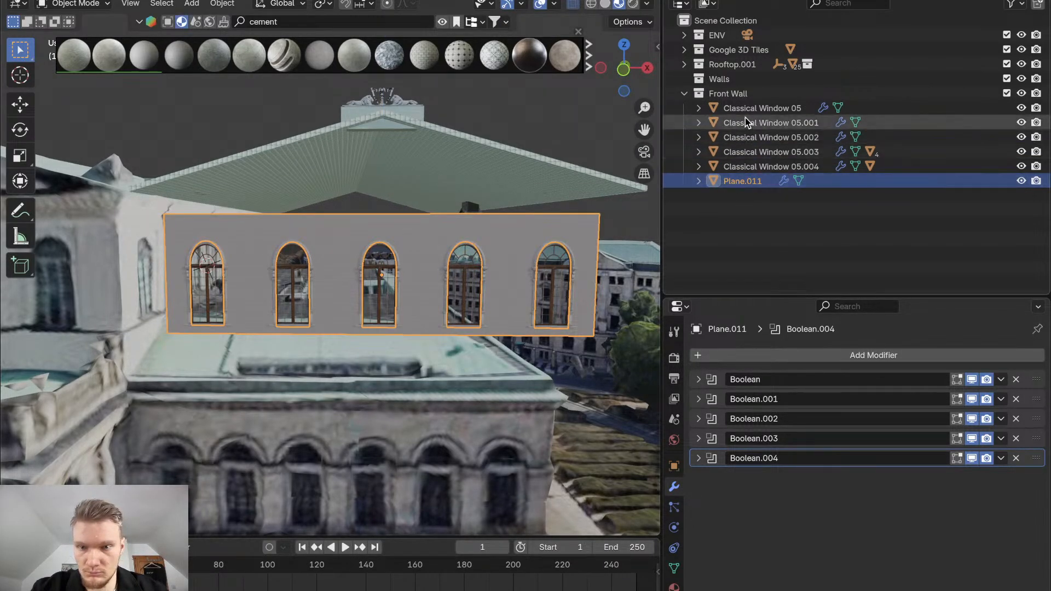
Parent the five Classical Window 05 objects to the Plane.011 wall within the Front Wall collection
click(745, 107)
shift+click(745, 166)
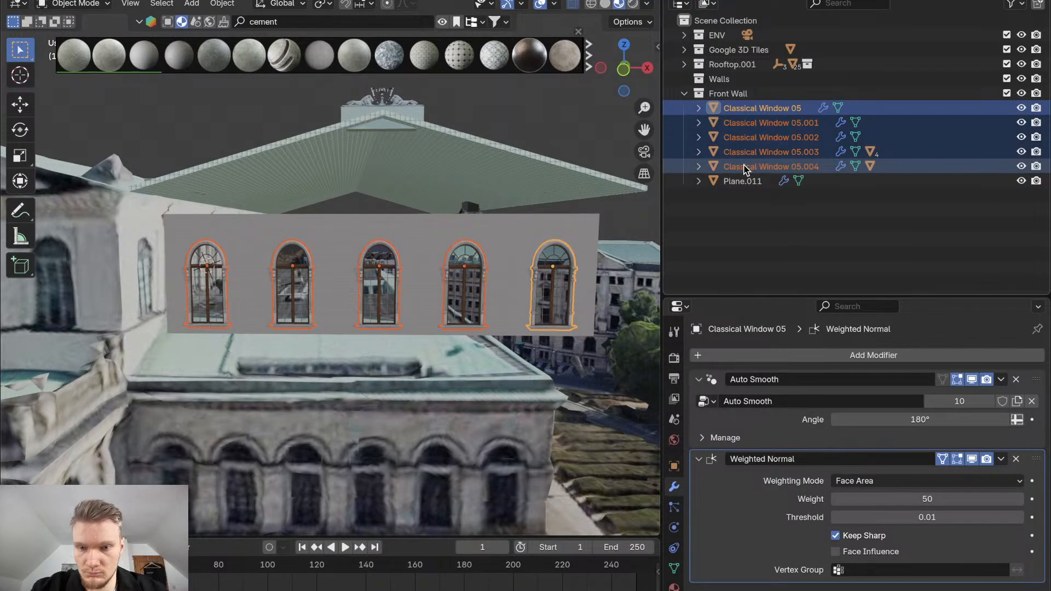
drag(745, 167, 736, 186)
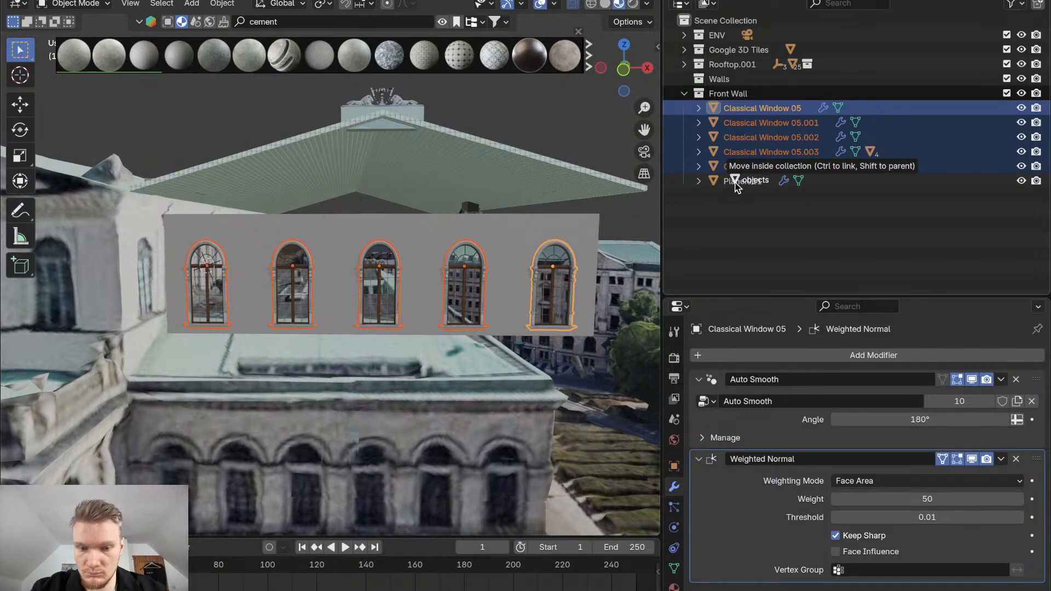
shift+drag(736, 187, 737, 187)
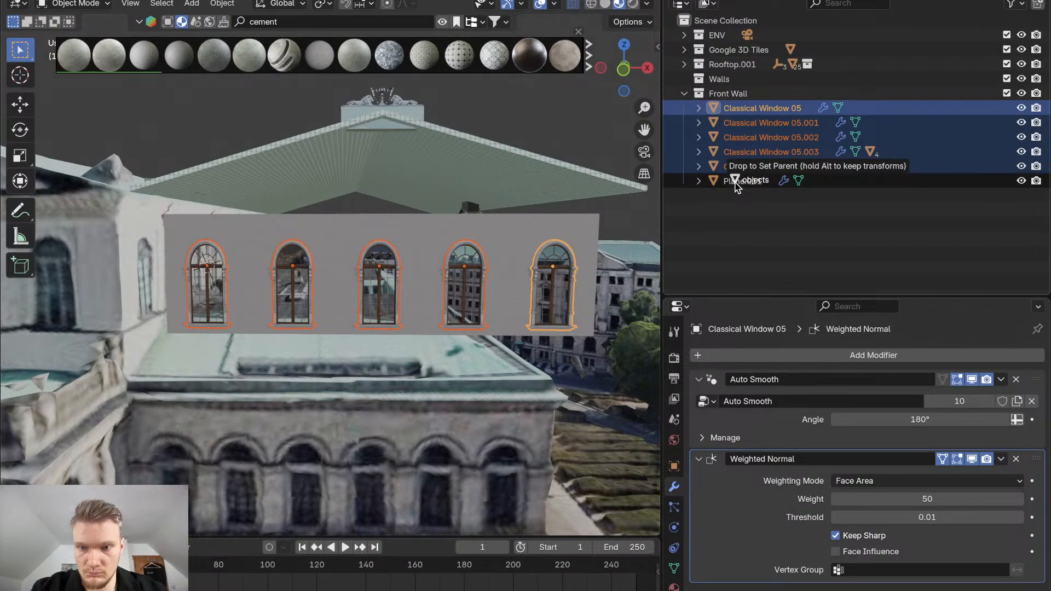
drag(737, 186, 737, 187)
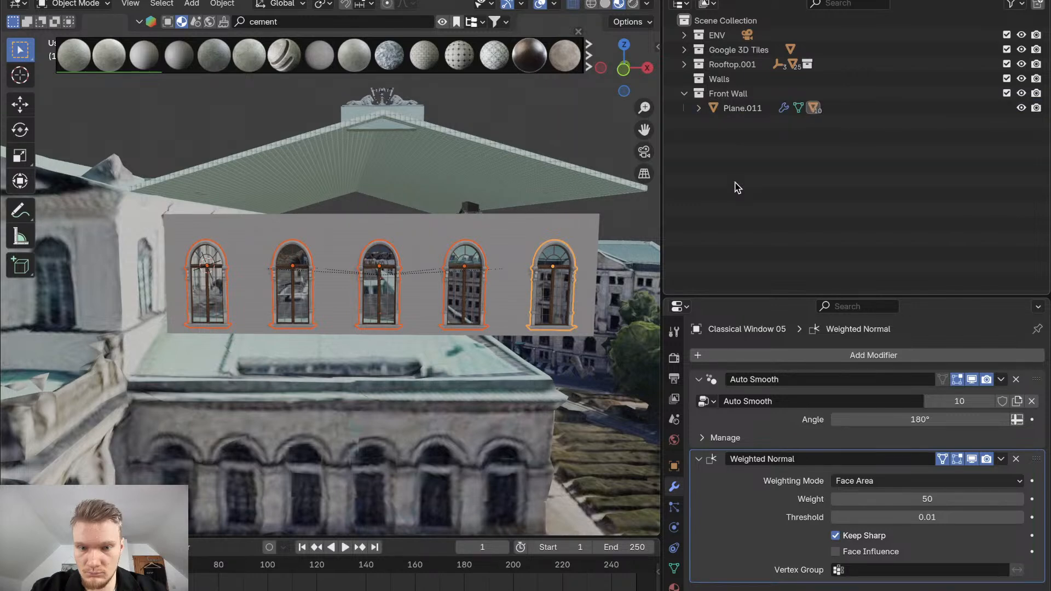
Try moving the Plane.011 wall with its parented windows about 0.7 m up along the global Z axis
middle_drag(472, 272, 482, 267)
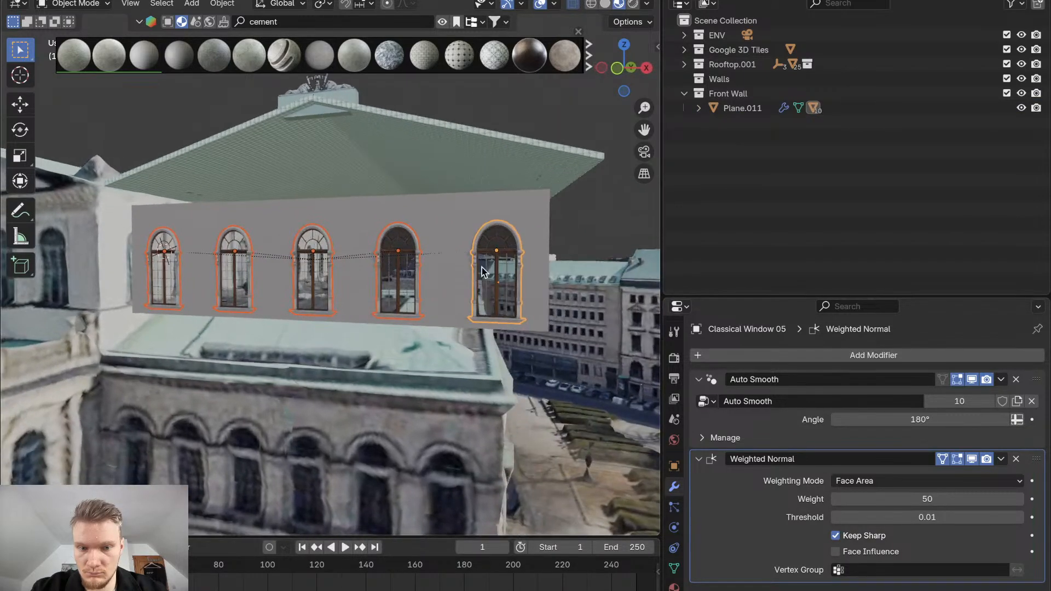
click(587, 269)
click(430, 247)
middle_drag(430, 246, 431, 246)
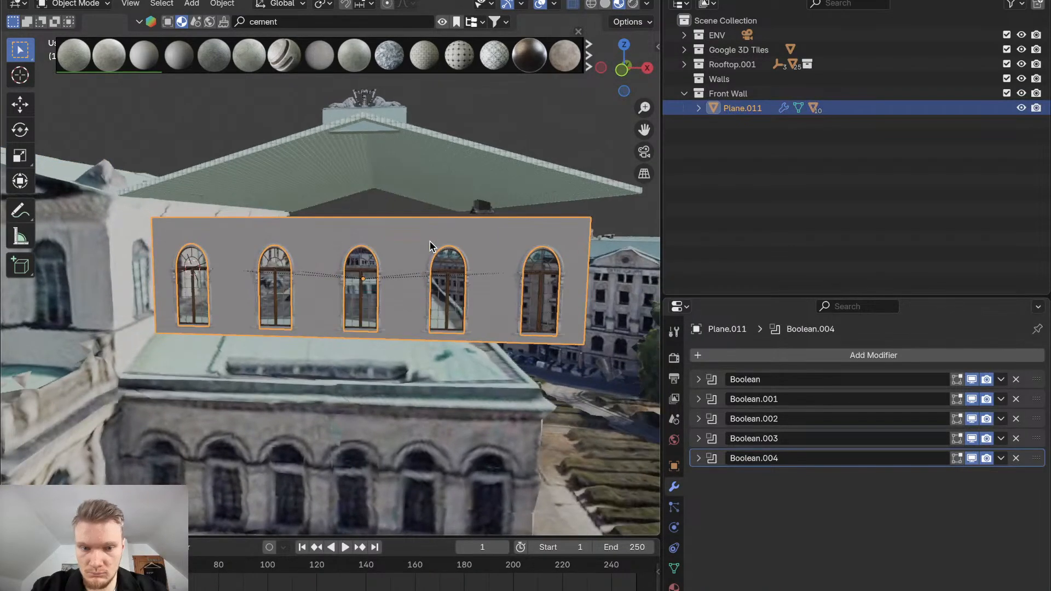
key(g)
key(z)
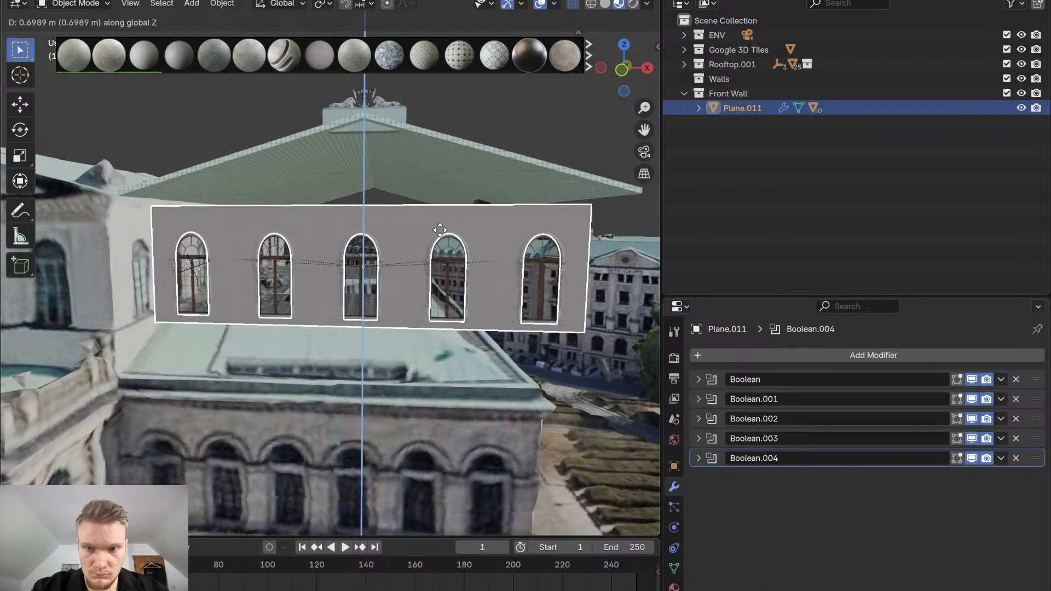
click(439, 235)
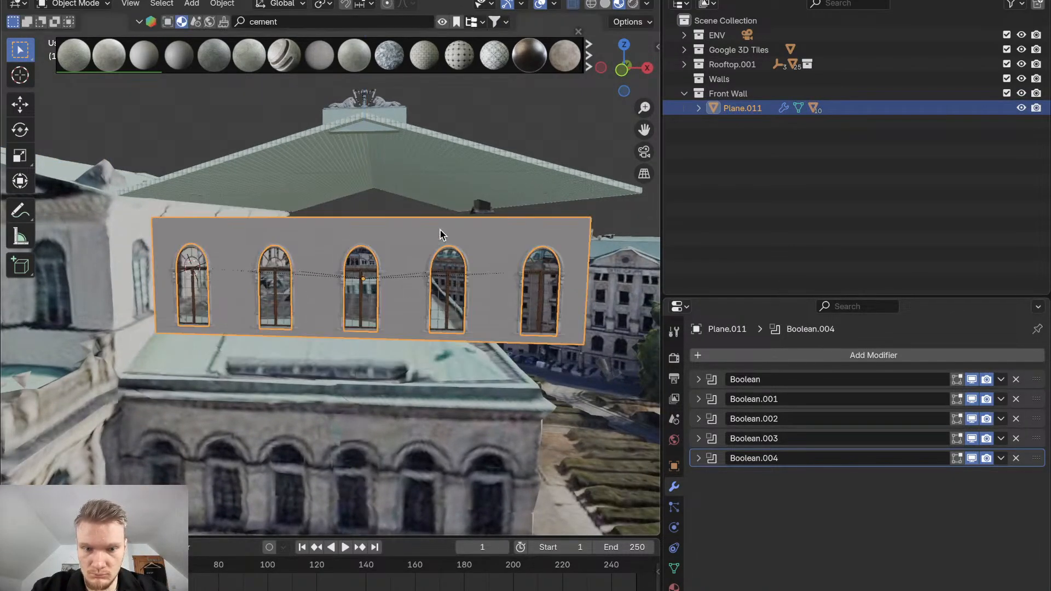
Expand Plane.011 in the Front Wall collection and select its child windows one after another to check which openings they belong to
click(700, 109)
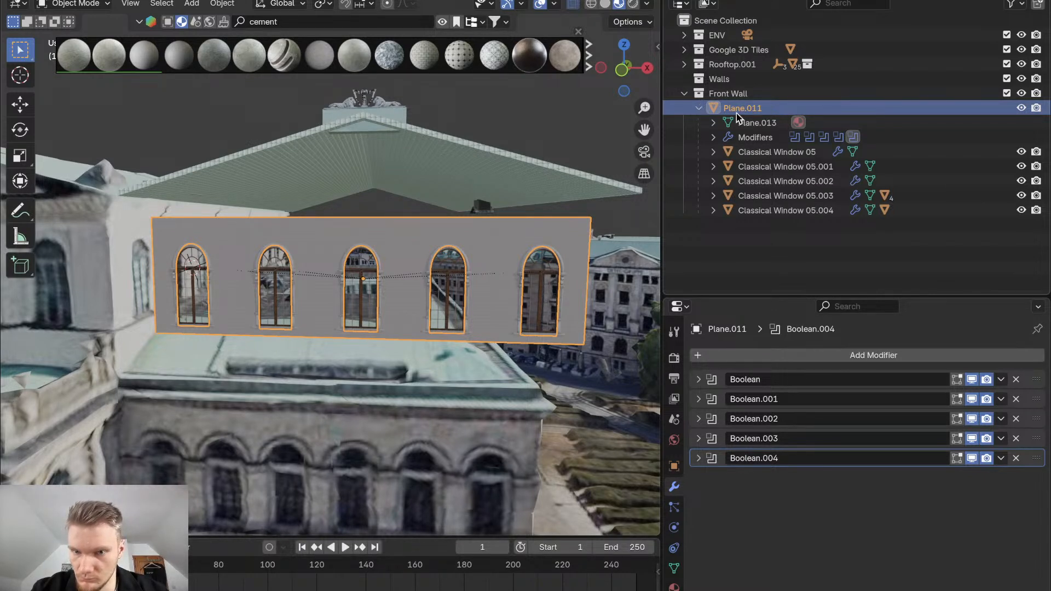
click(755, 137)
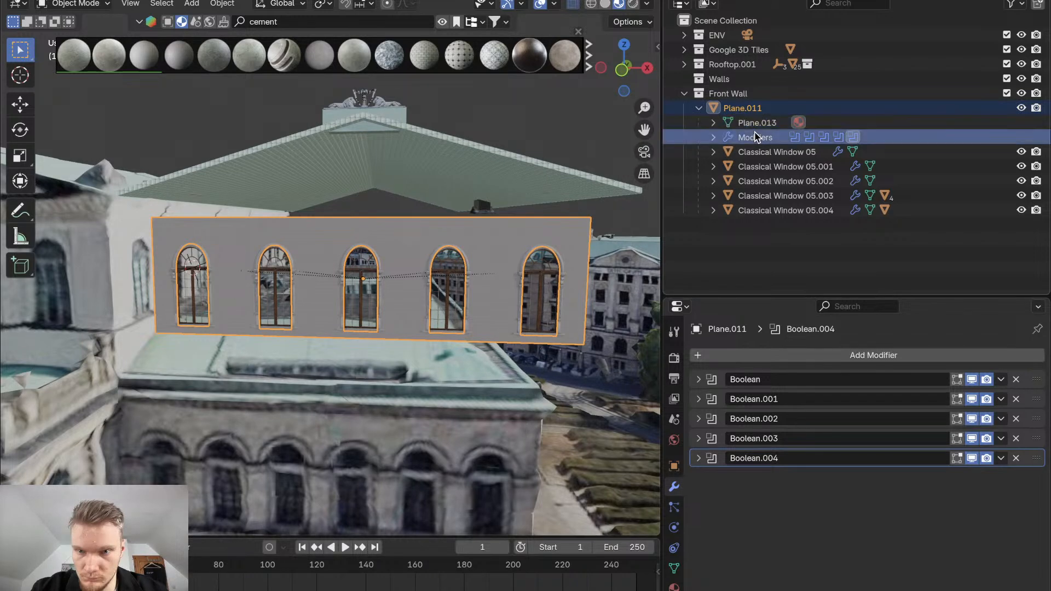
click(758, 151)
click(760, 166)
click(762, 183)
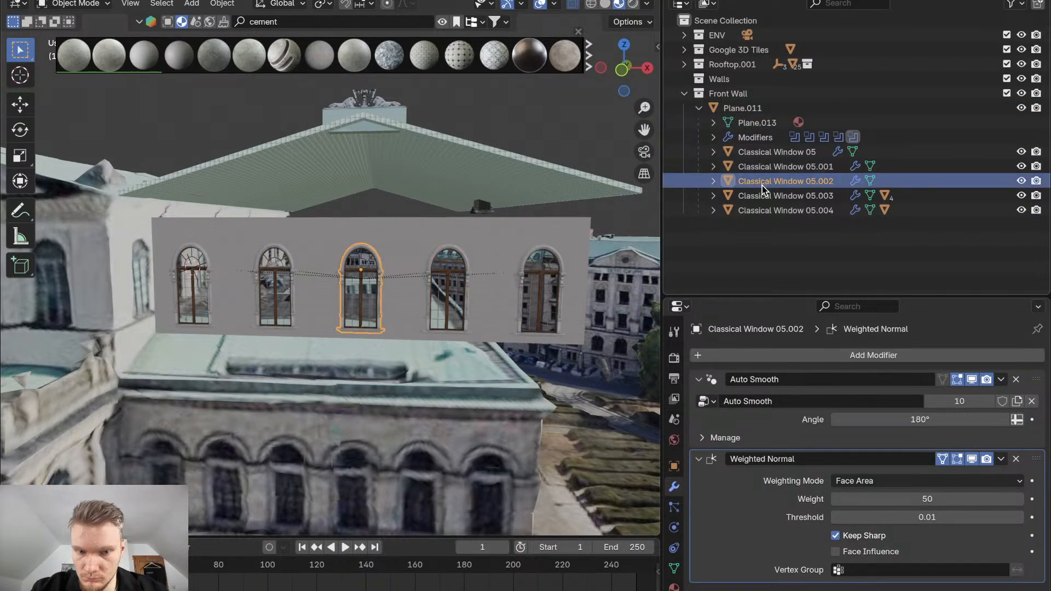
click(763, 197)
click(763, 212)
click(762, 197)
click(761, 182)
click(759, 169)
click(758, 152)
click(759, 137)
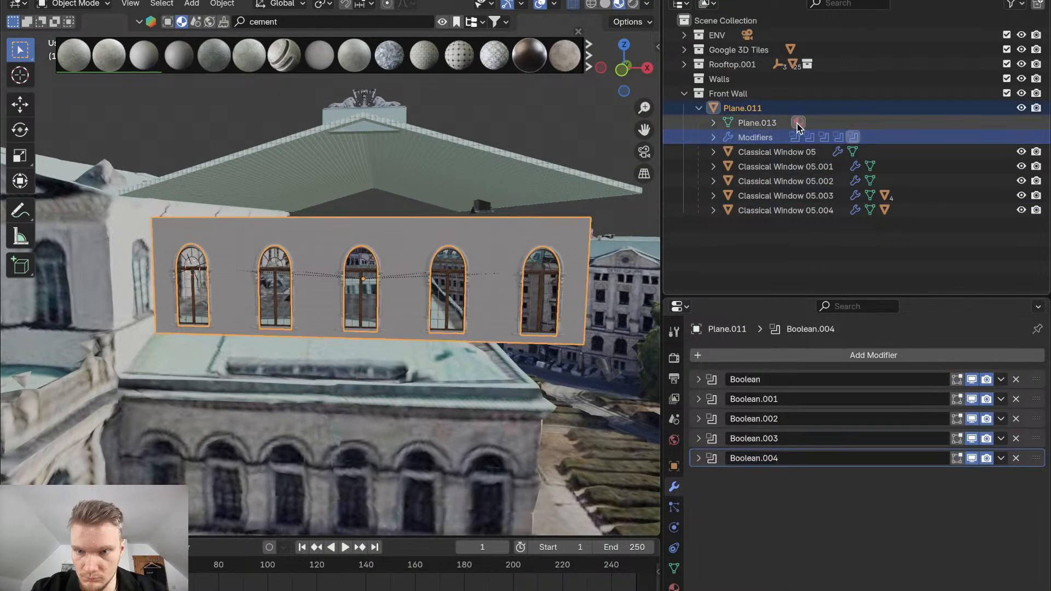
Inspect the Boolean.003 and Boolean.004 modifiers of Plane.011, then collapse the modifiers and the wall's hierarchy
click(838, 138)
click(854, 137)
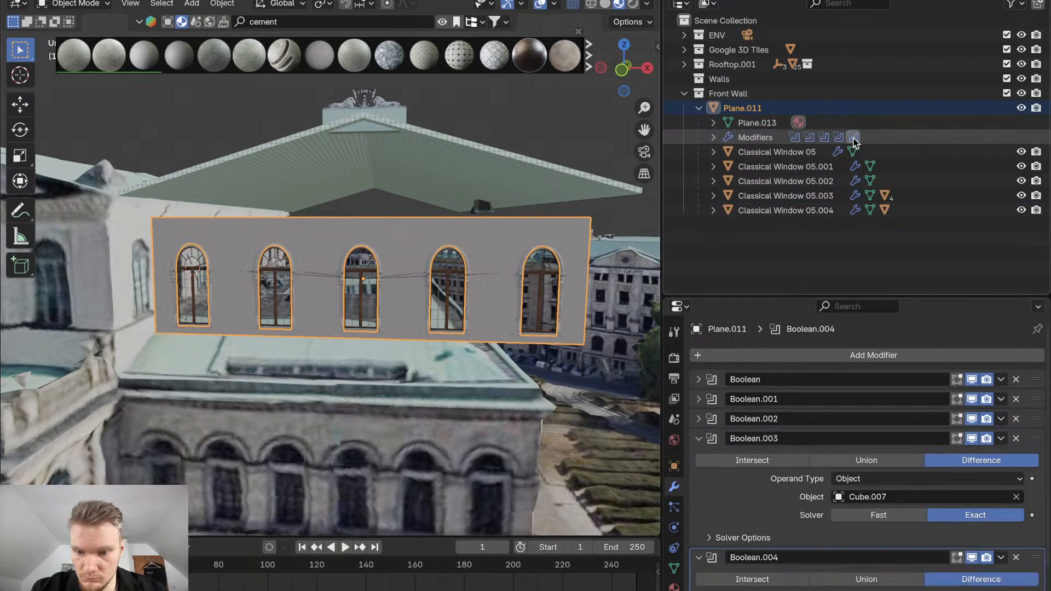
click(700, 440)
click(699, 458)
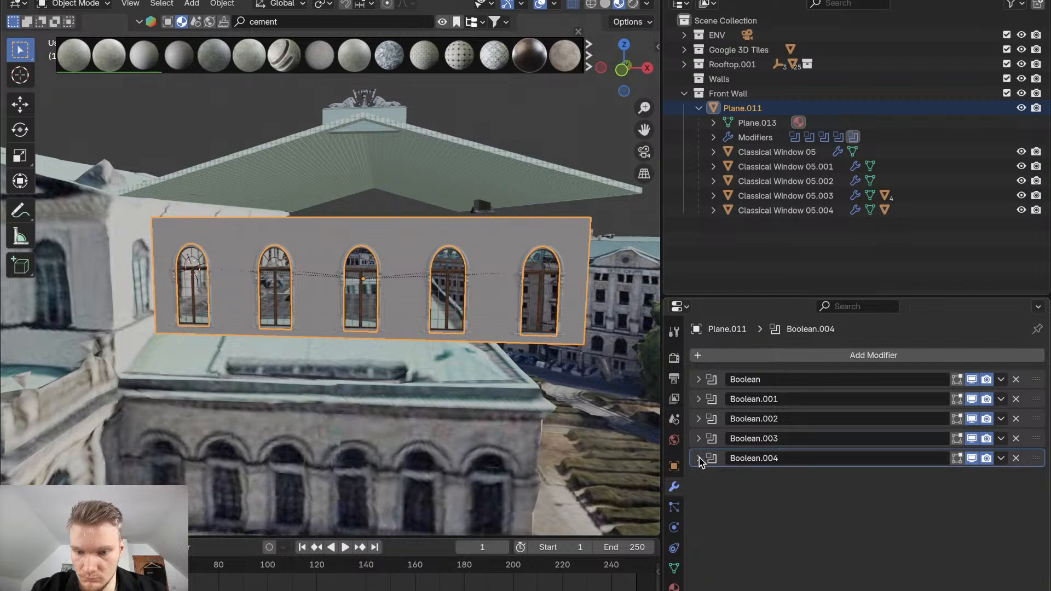
double_click(756, 378)
click(698, 109)
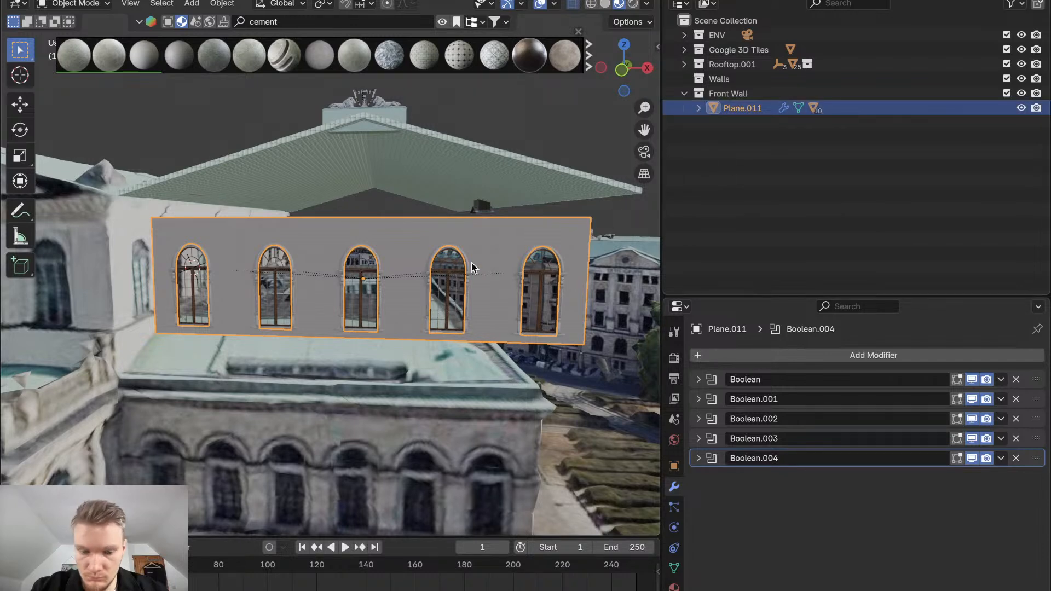
Try raising the Plane.011 wall about 0.6 m along the global Z axis
key(g)
key(z)
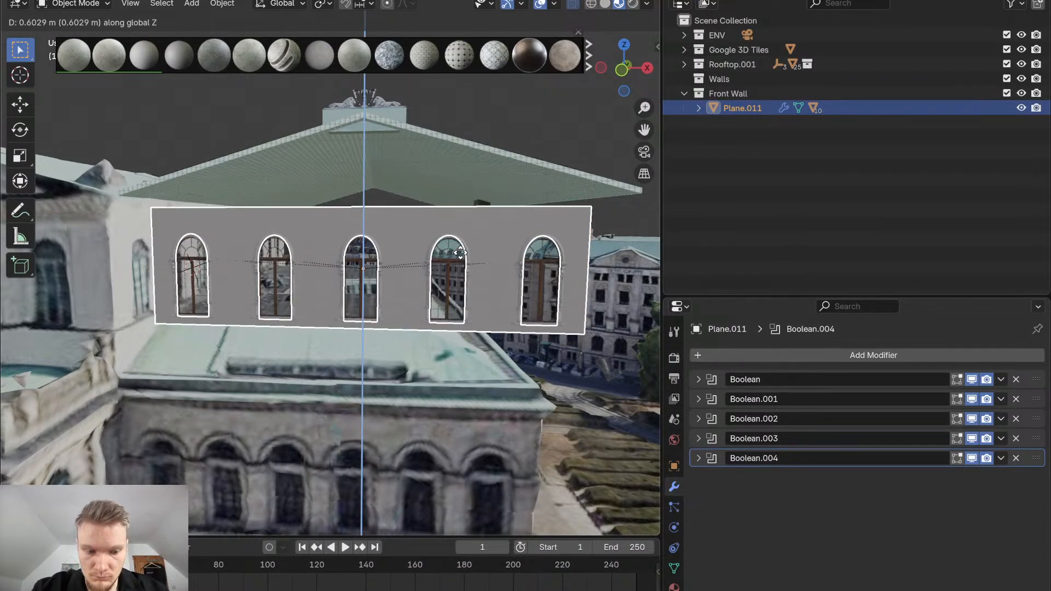
click(461, 257)
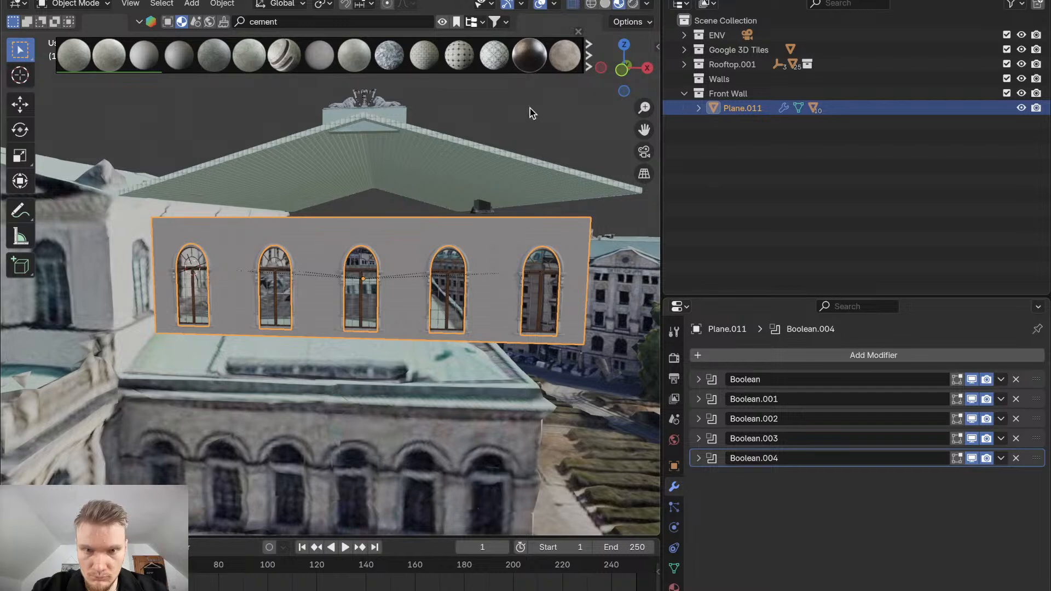
Check the wall and its window openings in Solid shading, return to Material Preview and examine the wall up close
click(606, 3)
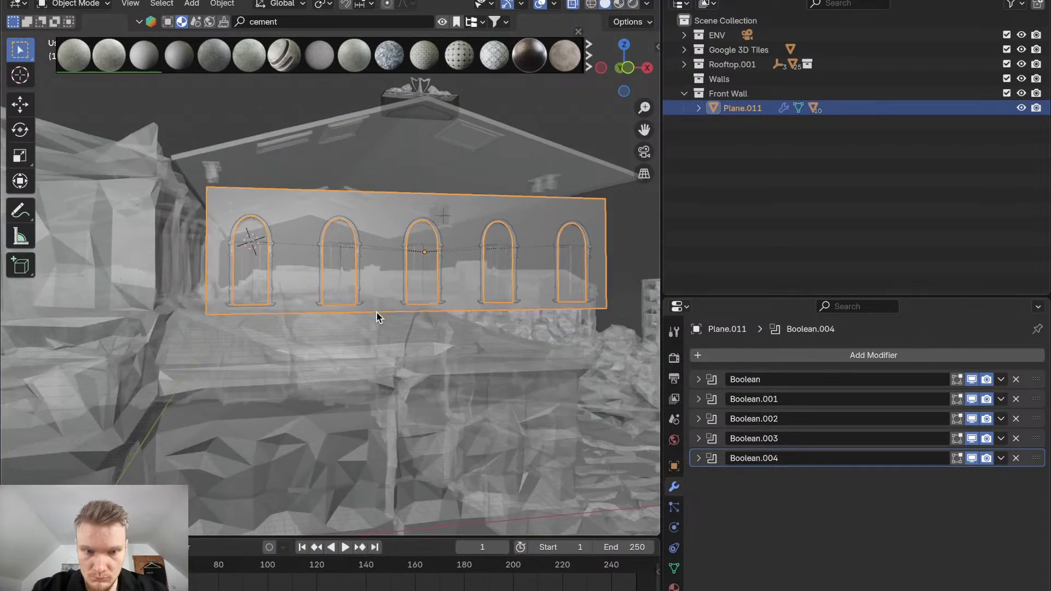
click(621, 4)
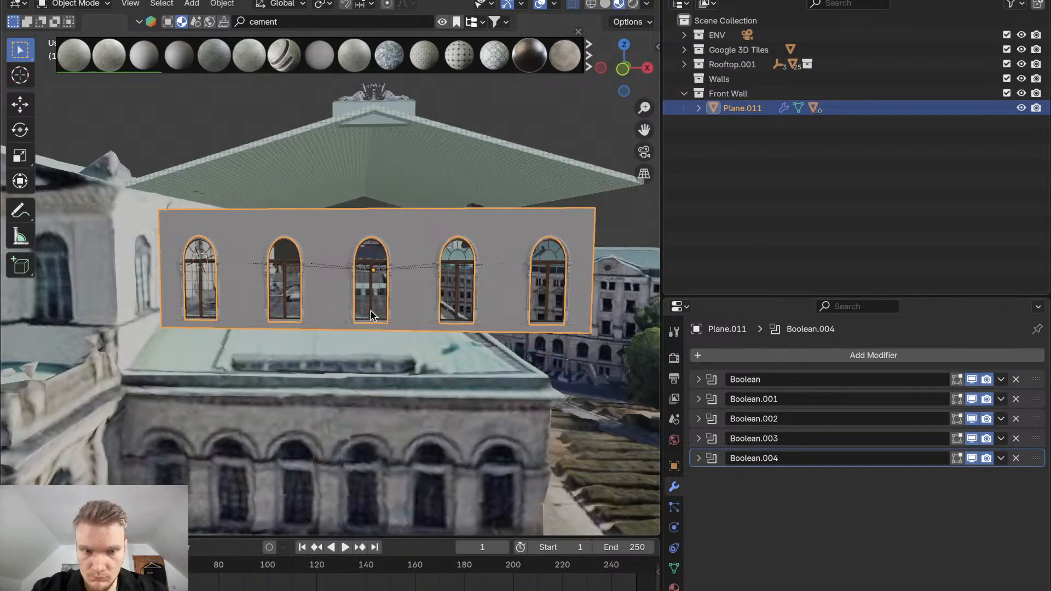
mouse_move(370, 311)
middle_down()
mouse_move(399, 302)
mouse_move(395, 313)
mouse_move(228, 345)
middle_up()
scroll(371, 311, up, 2)
scroll(370, 311, up, 2)
scroll(370, 311, down, 3)
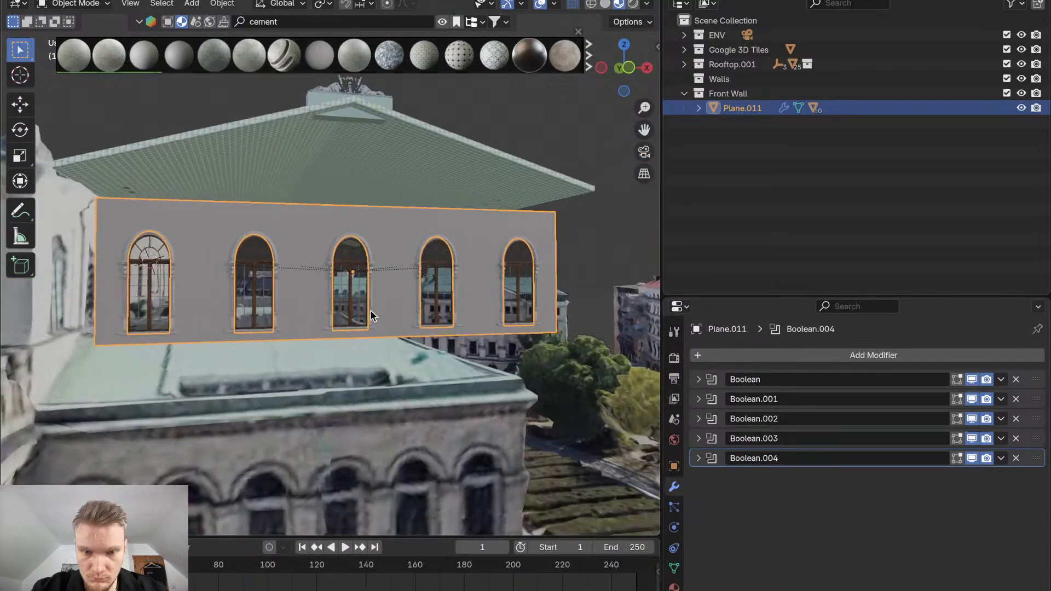
Try raising the Plane.011 wall about 1.9 m along the global Z axis towards the roof
key(g)
key(z)
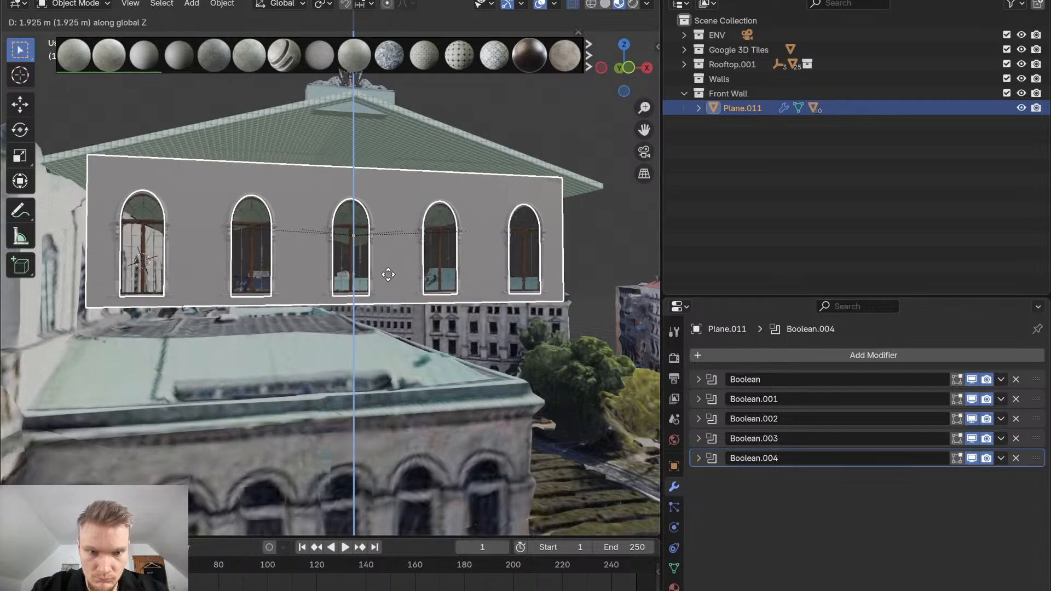
right_click(388, 274)
Deselect the wall, preview the facade in Rendered shading and switch back to Material Preview
scroll(326, 298, down, 2)
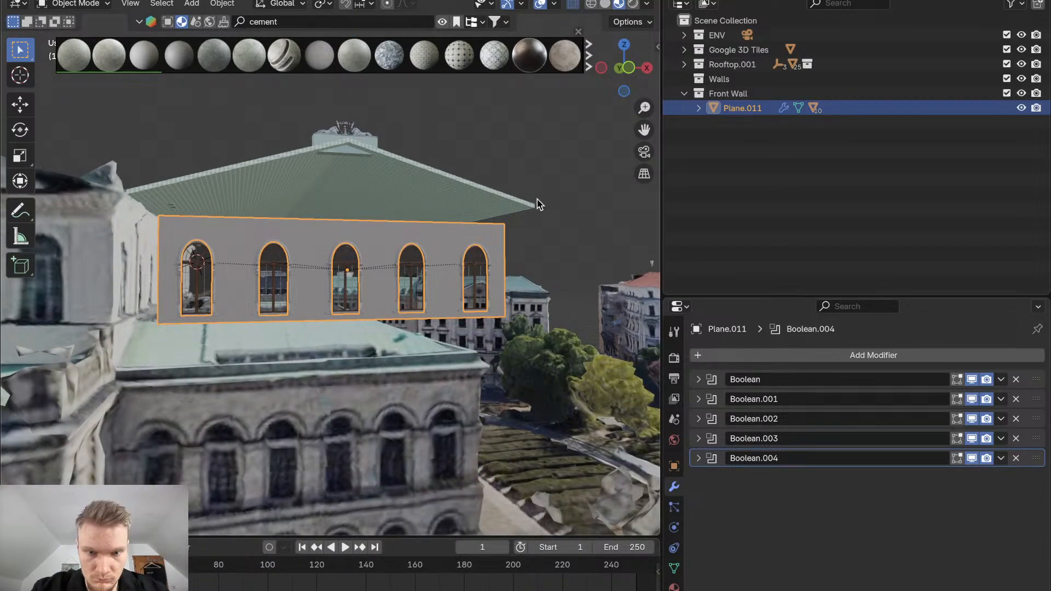
click(552, 185)
mouse_move(547, 189)
middle_down()
mouse_move(518, 191)
mouse_move(537, 190)
middle_up()
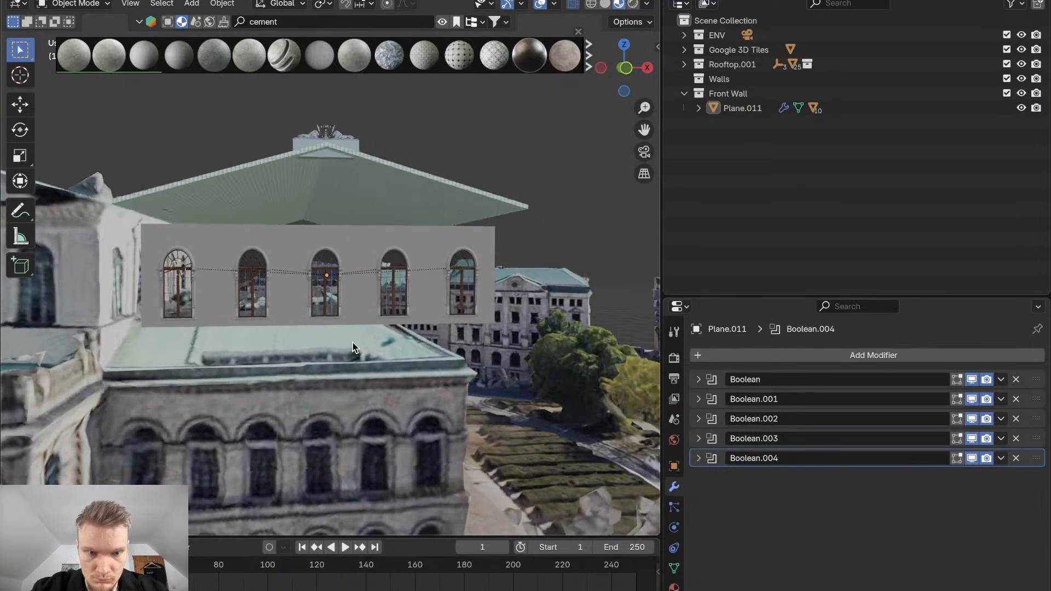
scroll(352, 343, up, 2)
middle_drag(352, 345, 318, 345)
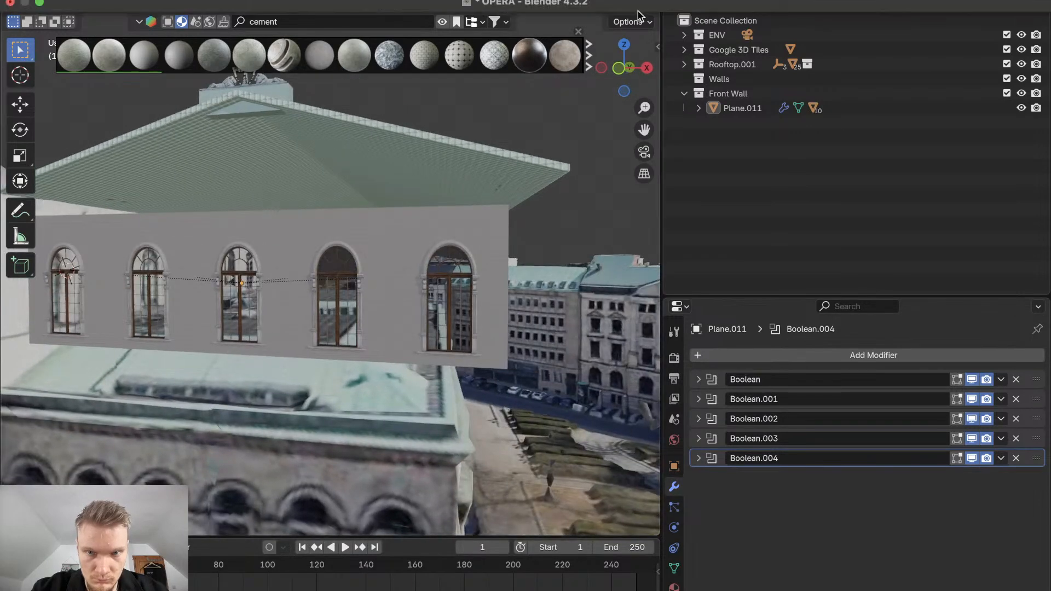
click(633, 4)
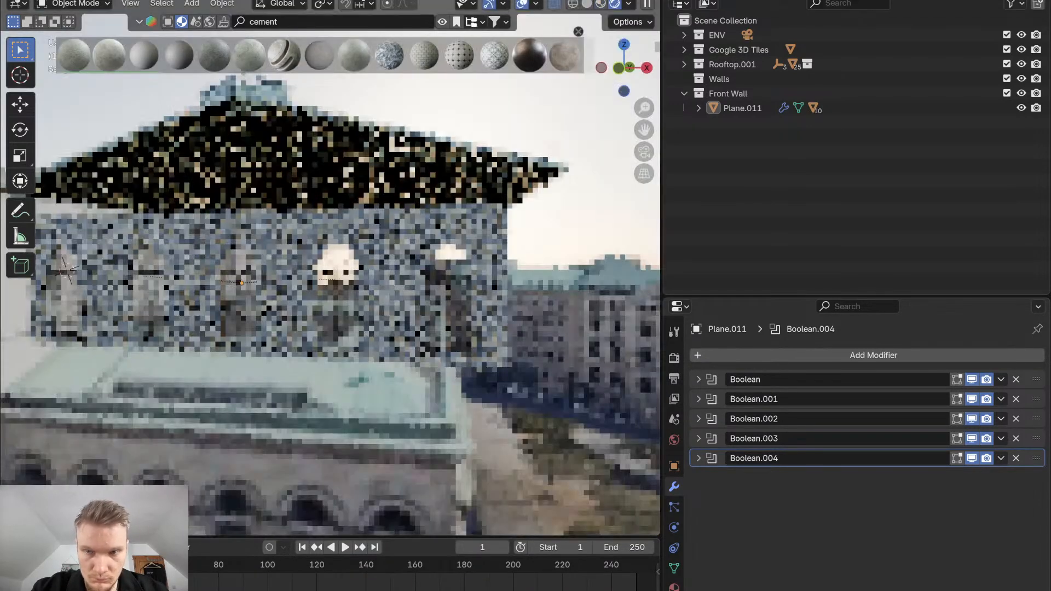
click(828, 1)
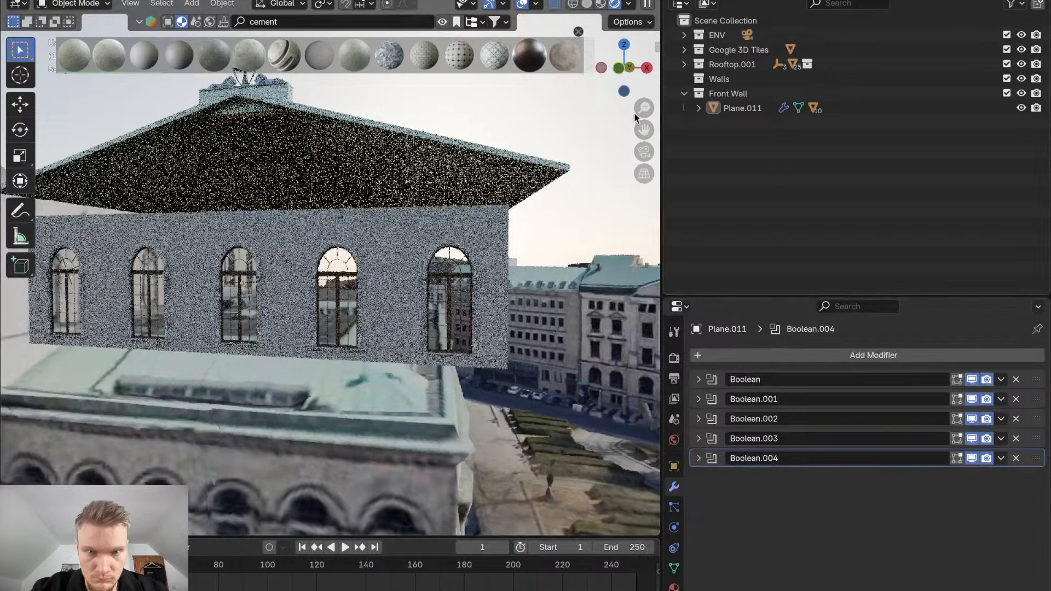
click(604, 5)
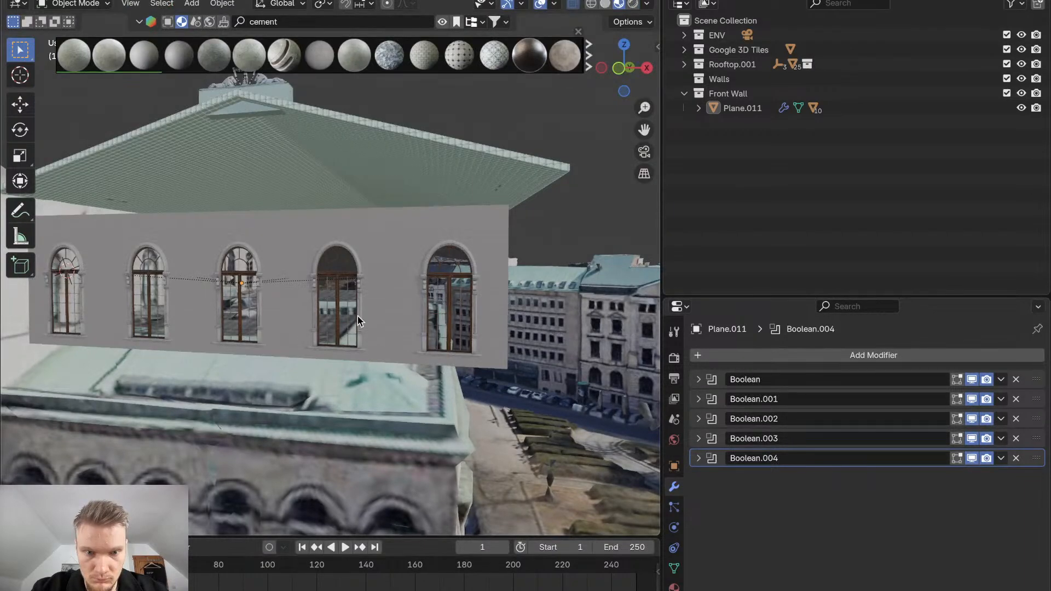
scroll(341, 323, down, 3)
shift+scroll(341, 323, left, 10)
scroll(340, 324, right, 5)
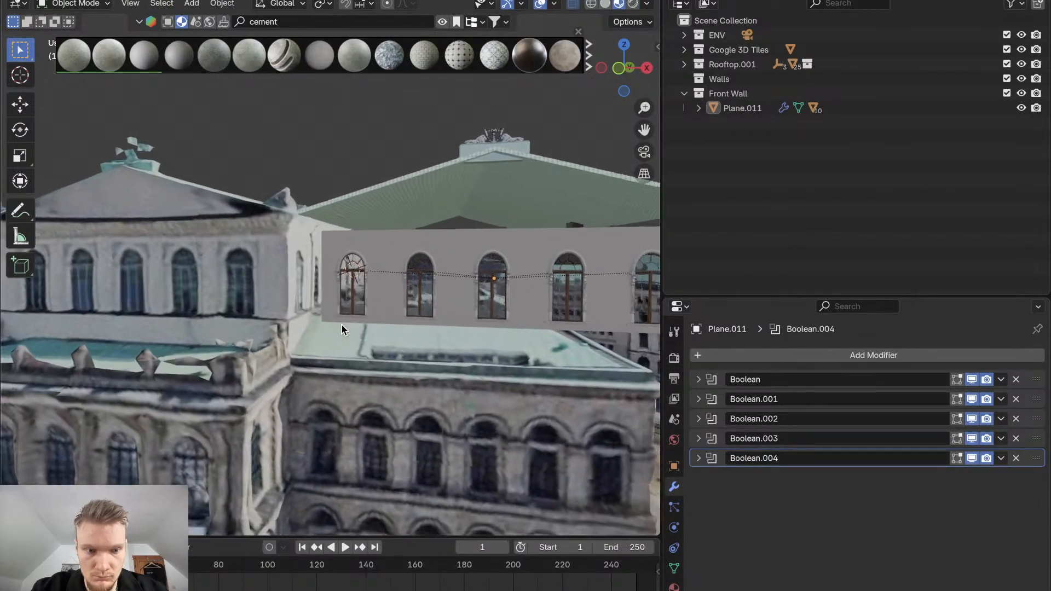
scroll(340, 324, left, 6)
scroll(341, 324, up, 10)
scroll(341, 323, down, 10)
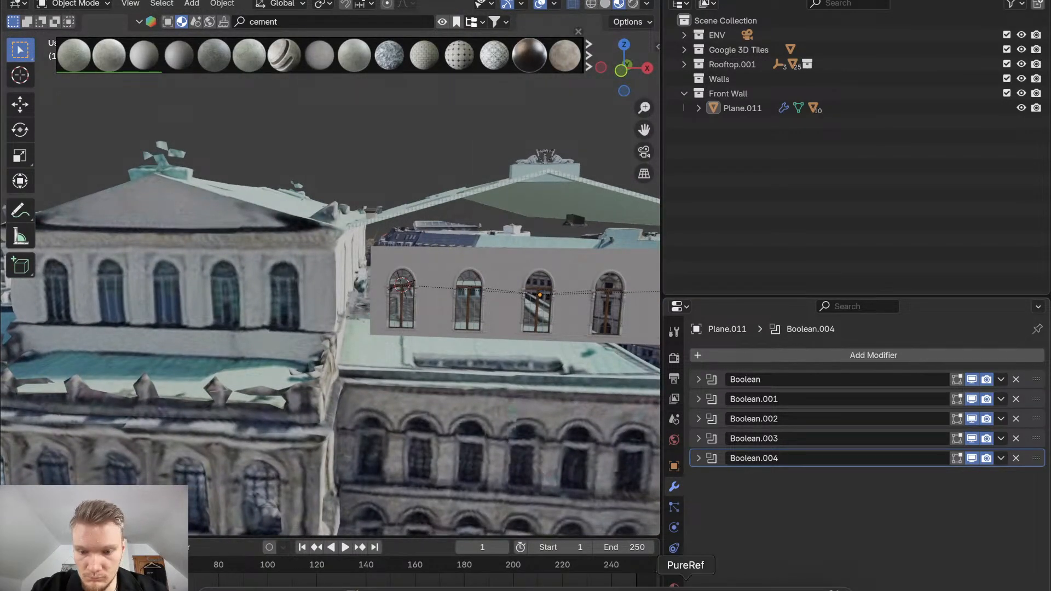
Open PureRef for reference images, then switch back to Blender and resize its window
click(686, 589)
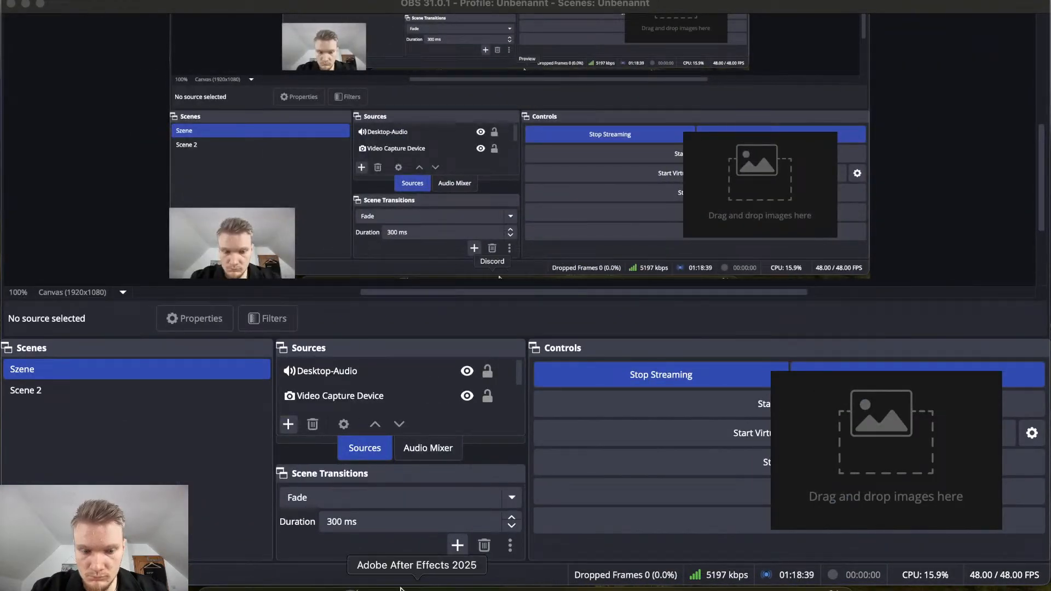
click(319, 584)
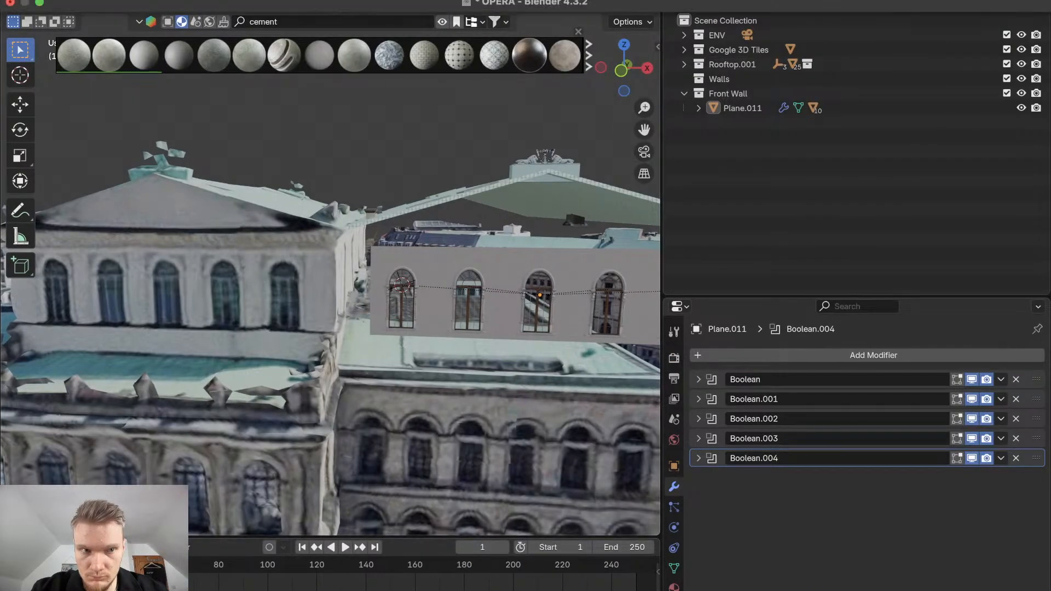
click(41, 2)
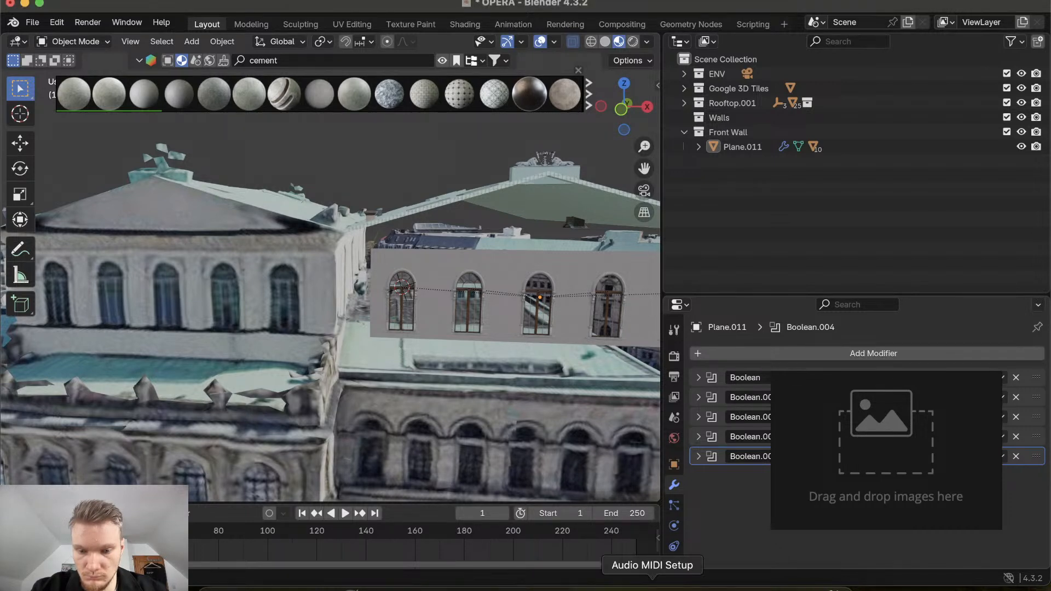
Quit the music player and the image viewer that are running in the background
right_click(719, 587)
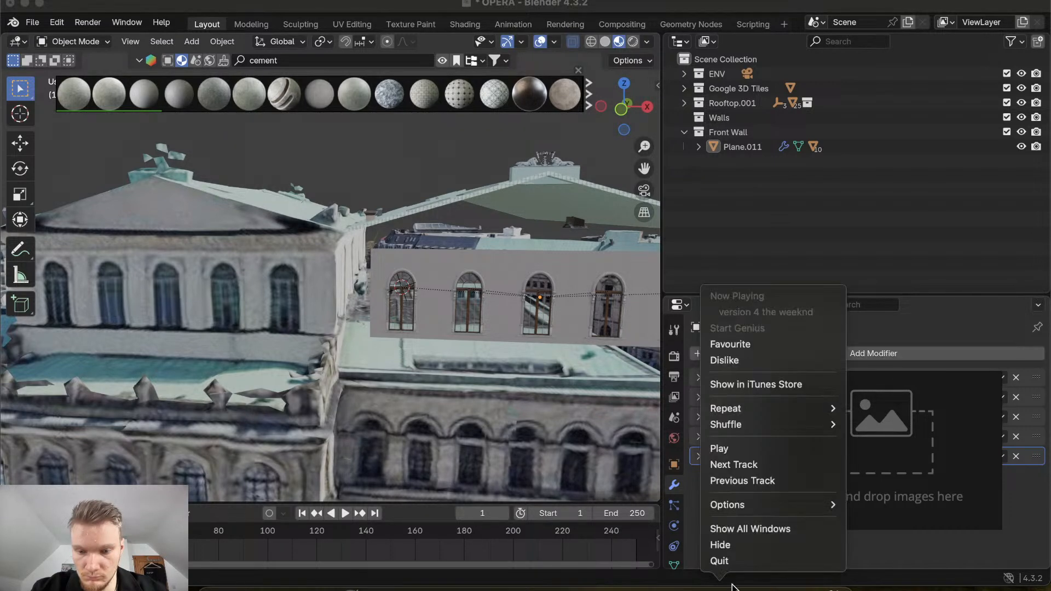
click(731, 564)
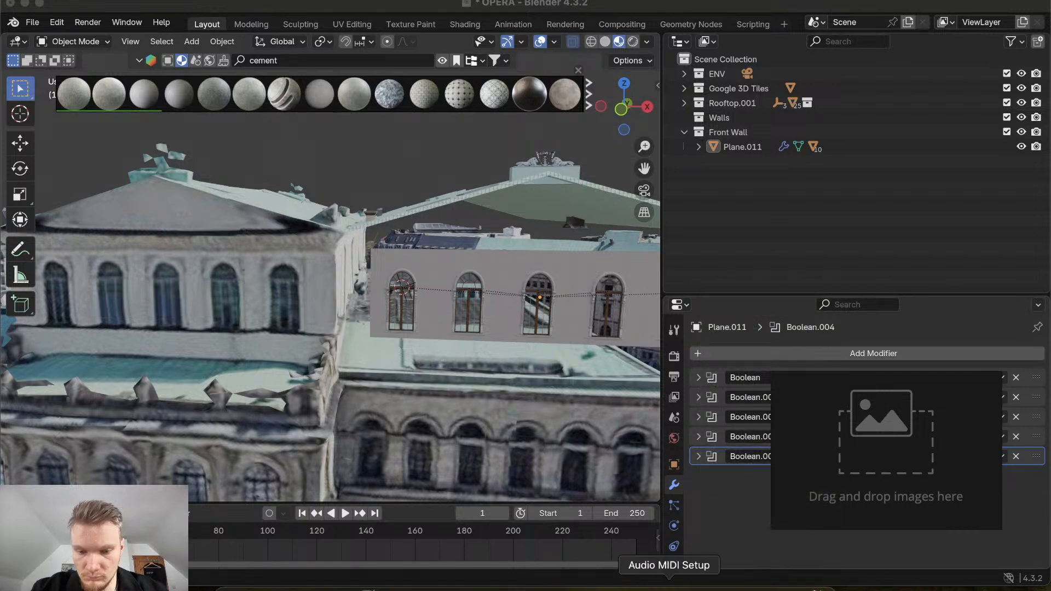
right_click(569, 586)
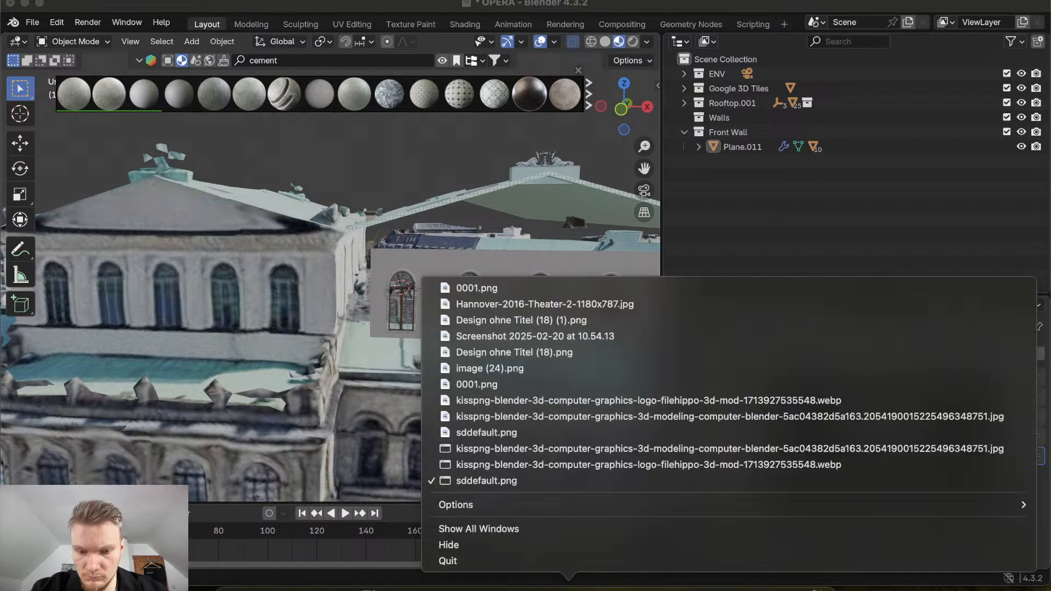
click(580, 559)
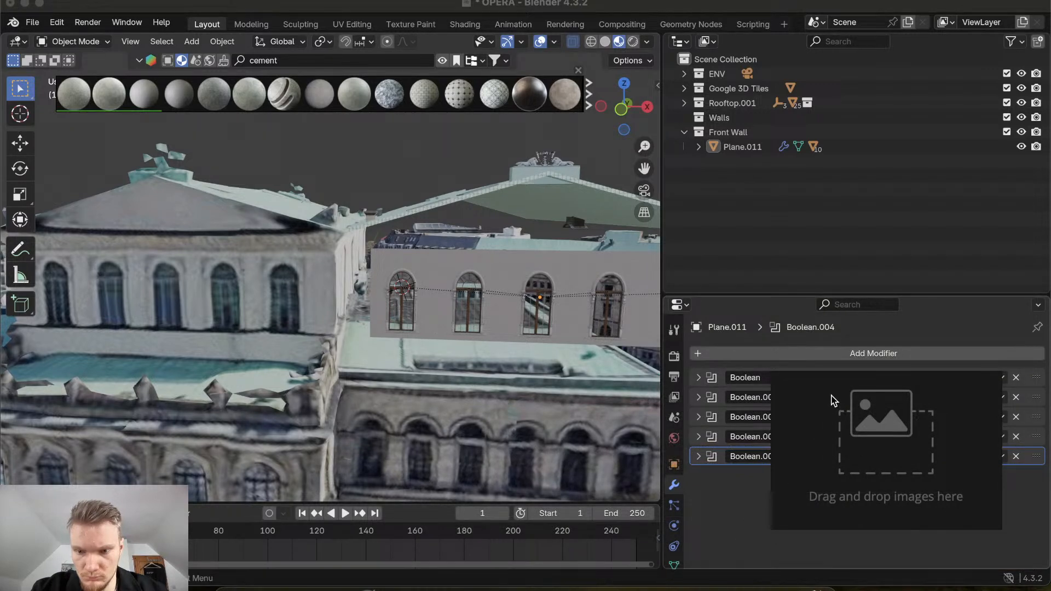
Move the empty PureRef window sideways over Blender and toggle its always-on-top mode off and back on
mouse_move(810, 381)
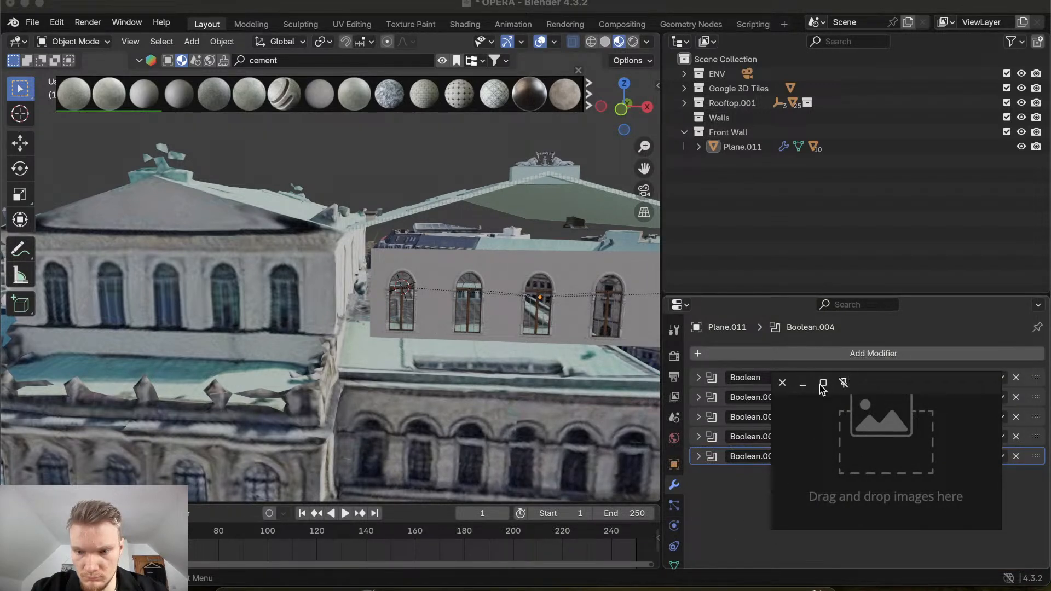
click(844, 382)
drag(874, 385, 795, 385)
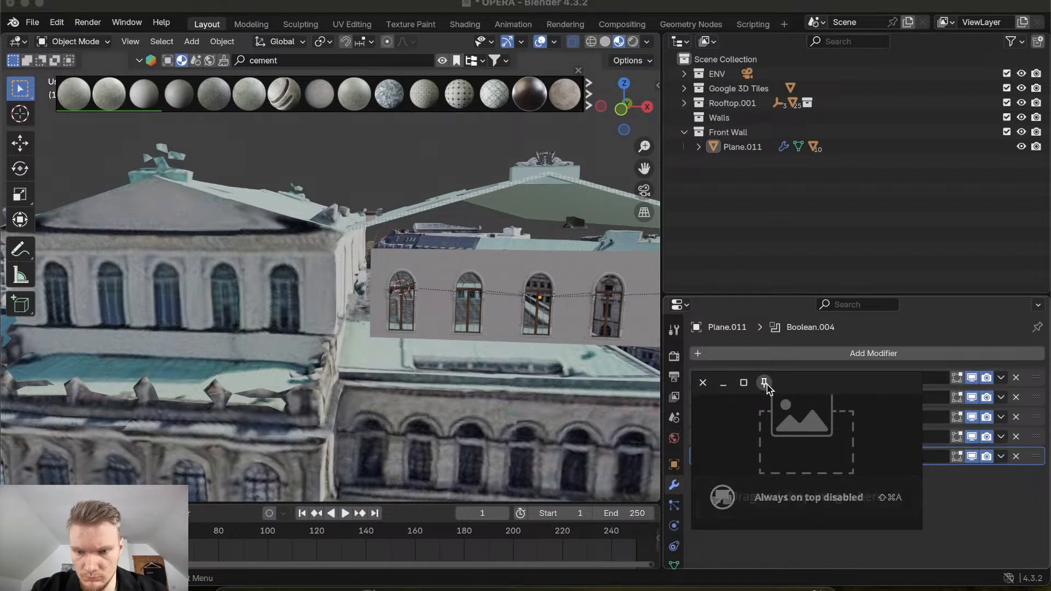
click(765, 383)
click(773, 400)
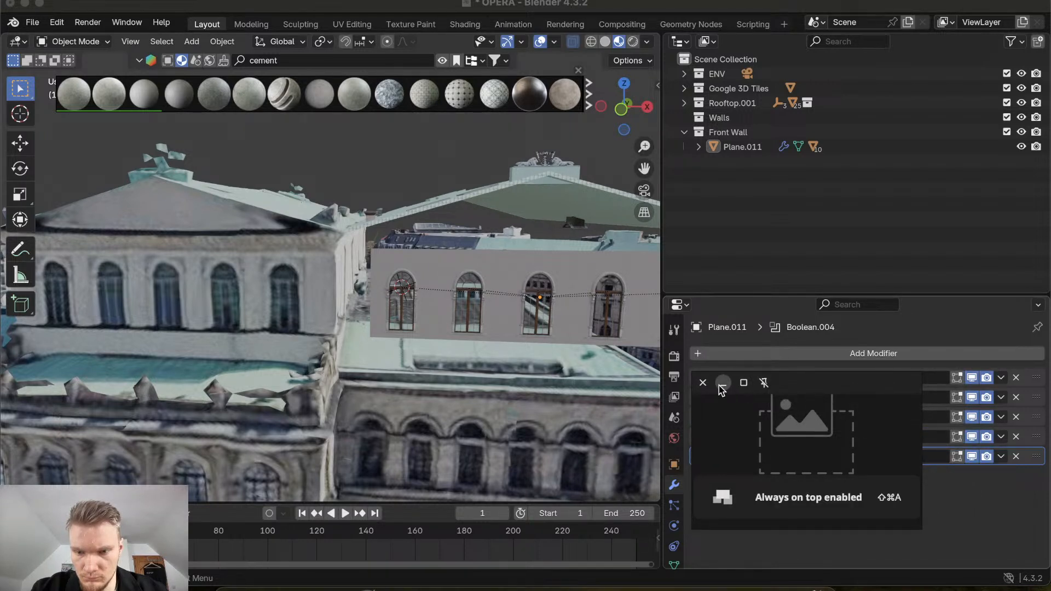
Load the saved opera reference scene into the empty PureRef window
right_click(758, 434)
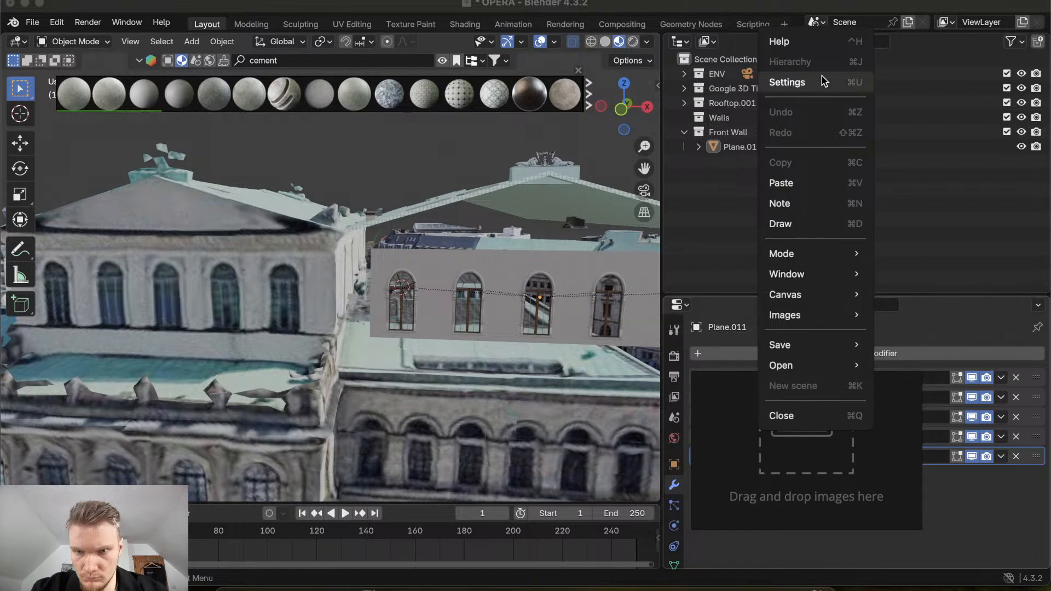
click(722, 452)
click(203, 1)
mouse_move(99, 1)
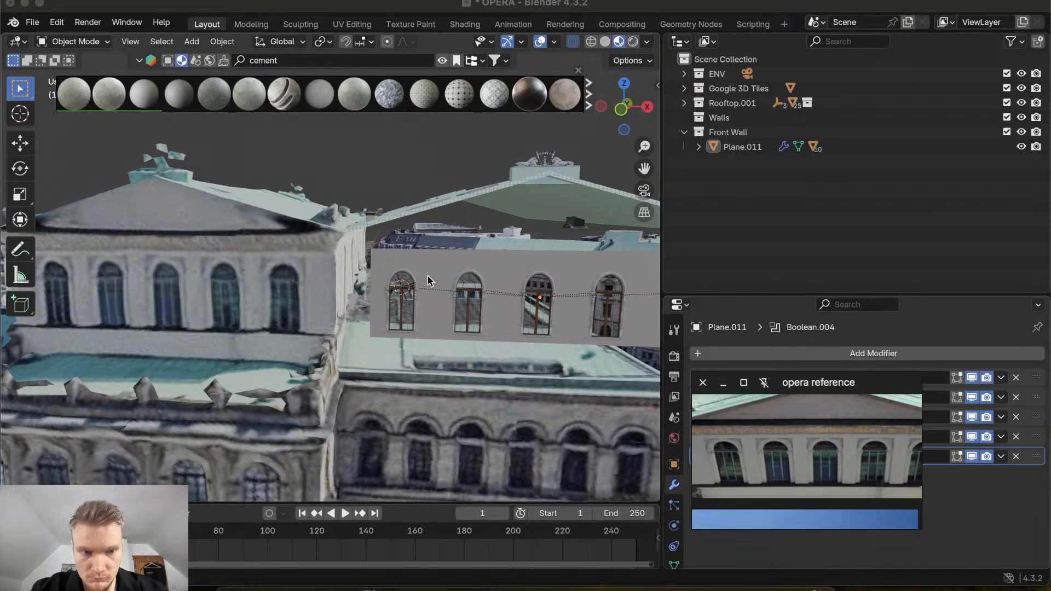
Select the front wall plane with the five arched windows and expand its hierarchy in the Outliner
scroll(473, 271, left, 8)
scroll(473, 271, right, 8)
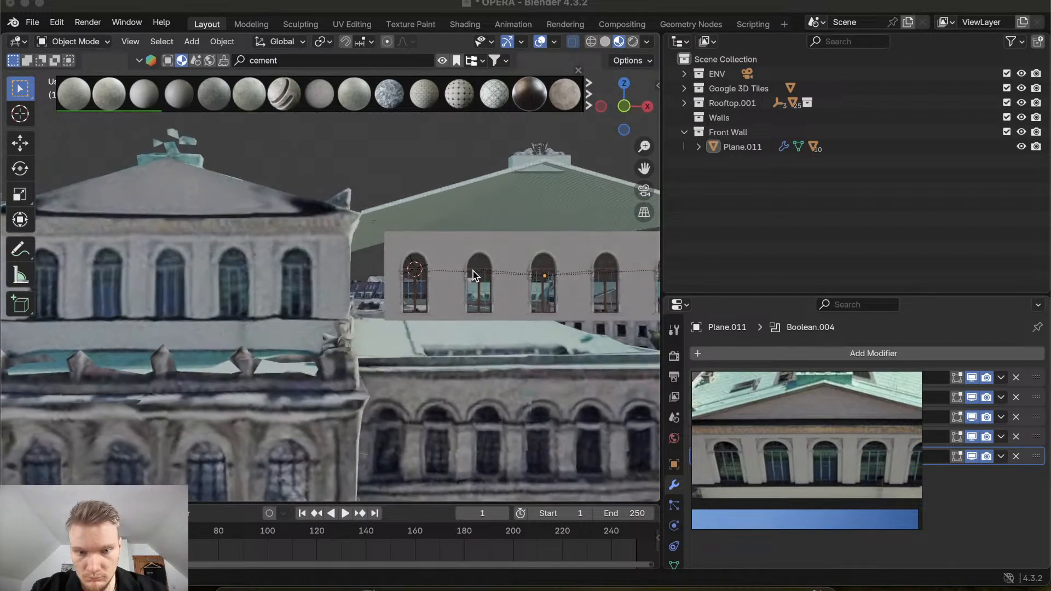
scroll(473, 271, left, 8)
scroll(473, 271, right, 8)
scroll(473, 271, left, 5)
scroll(473, 271, right, 5)
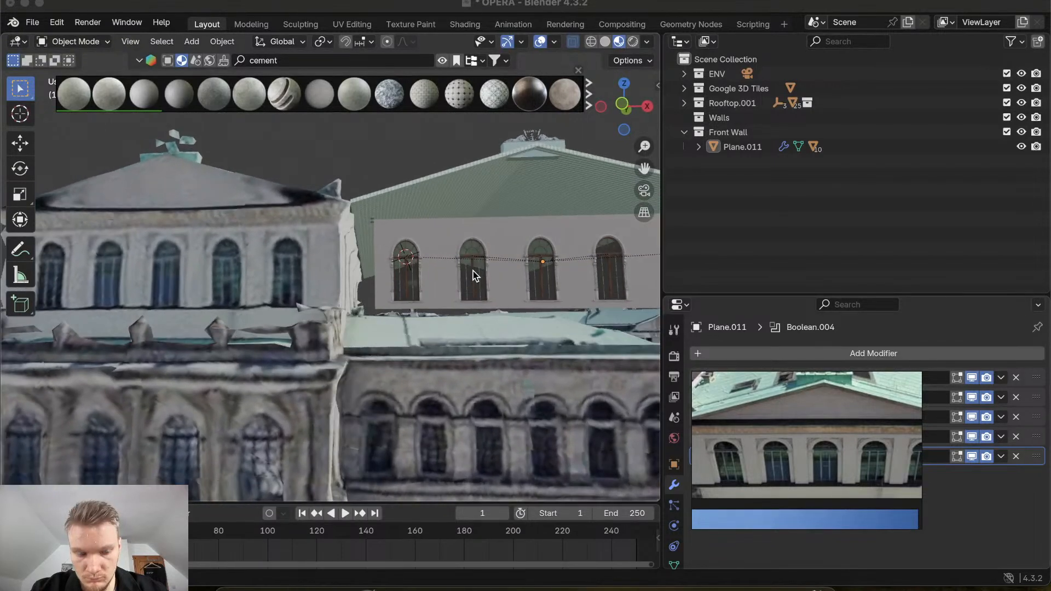
click(453, 310)
scroll(454, 312, up, 10)
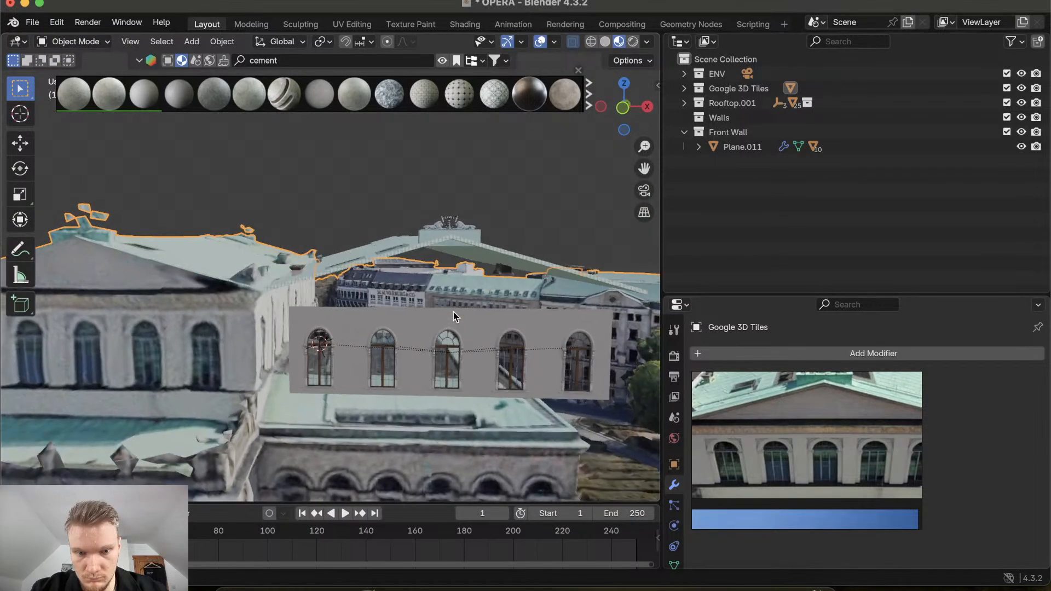
click(453, 316)
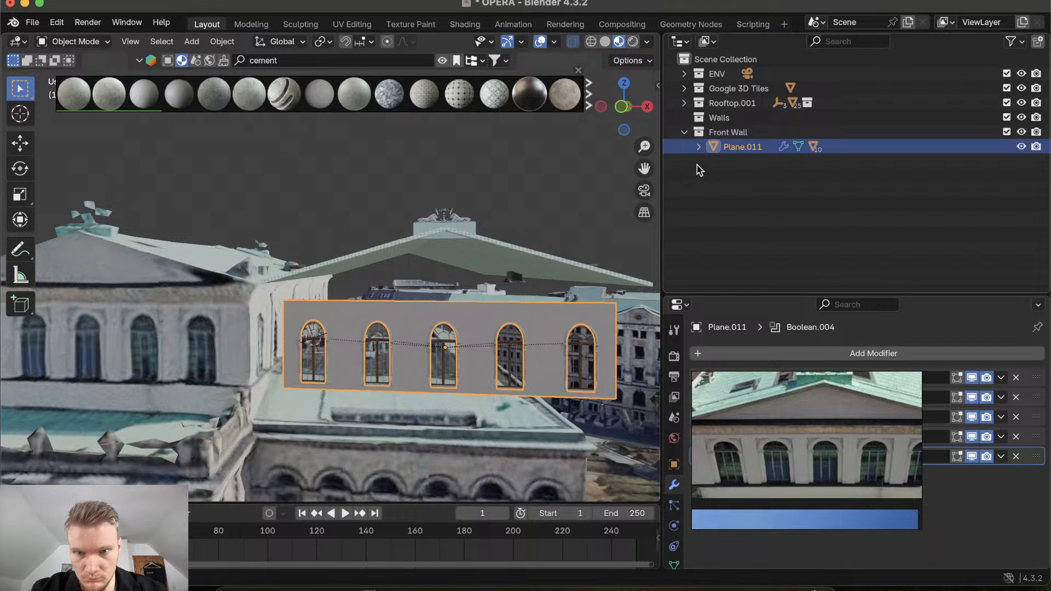
click(699, 146)
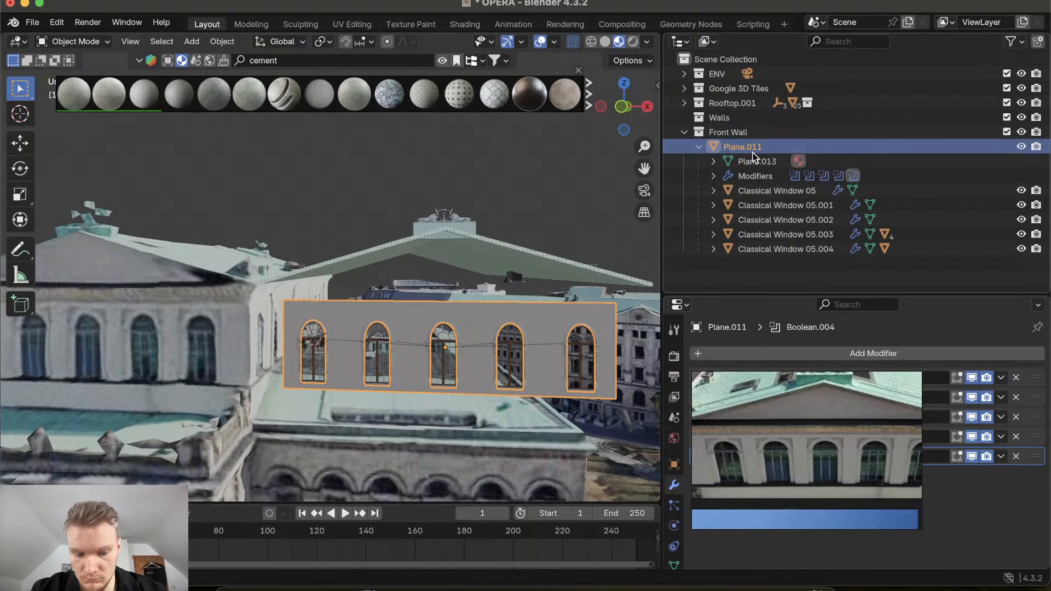
Try duplicating the front wall with the copy moved about -8.47 m along X, delete the copy and collapse the Front Wall collection
key(shift+d)
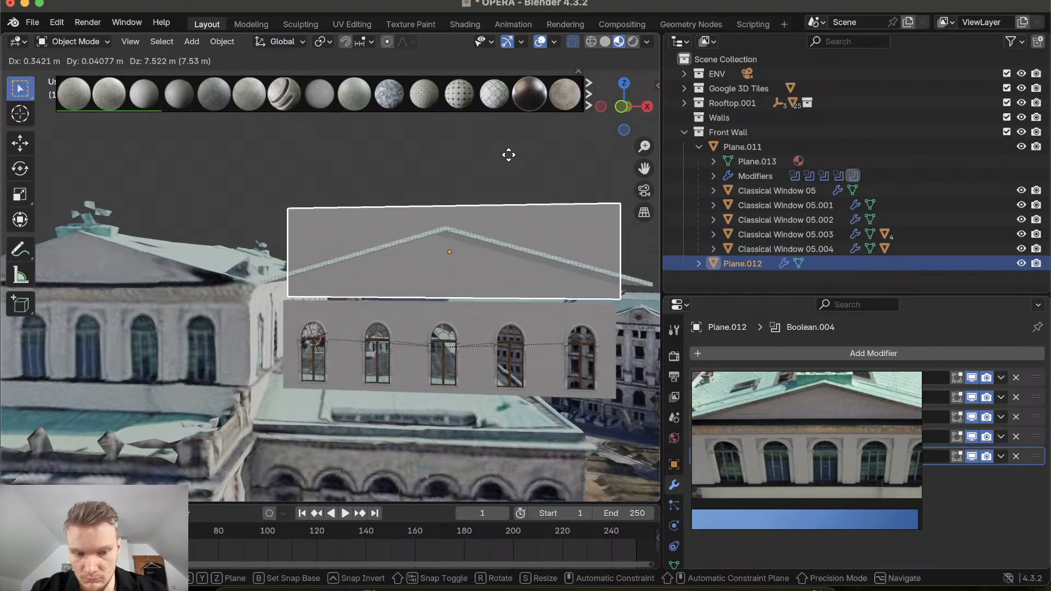
key(z)
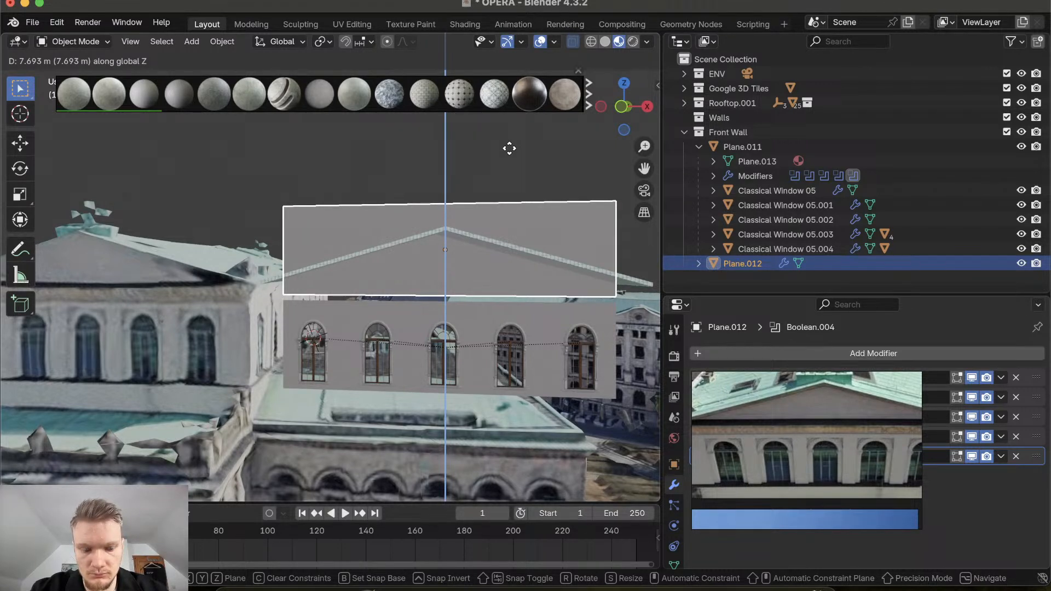
key(x)
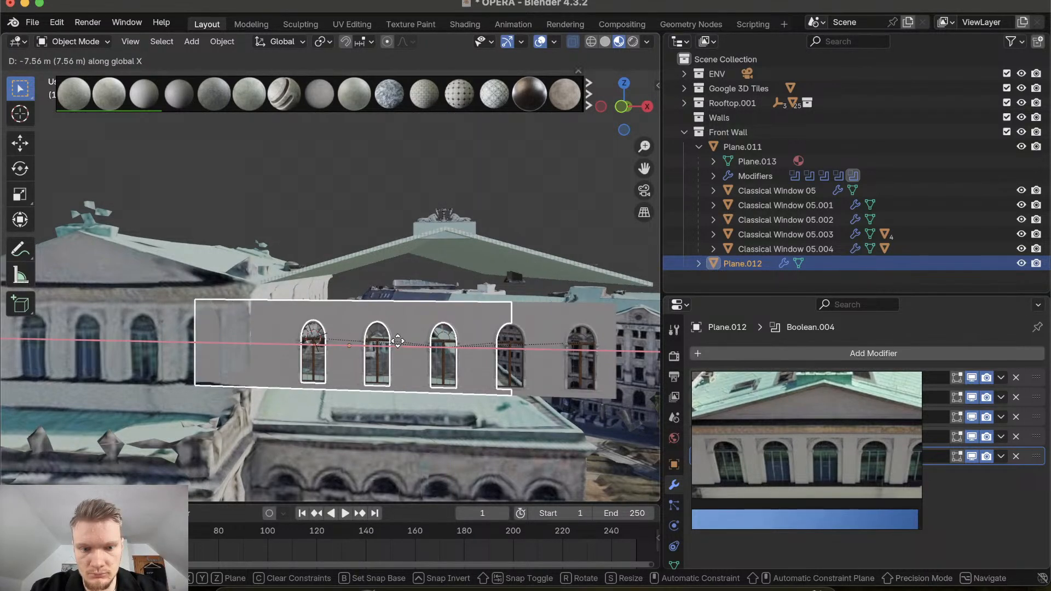
click(398, 342)
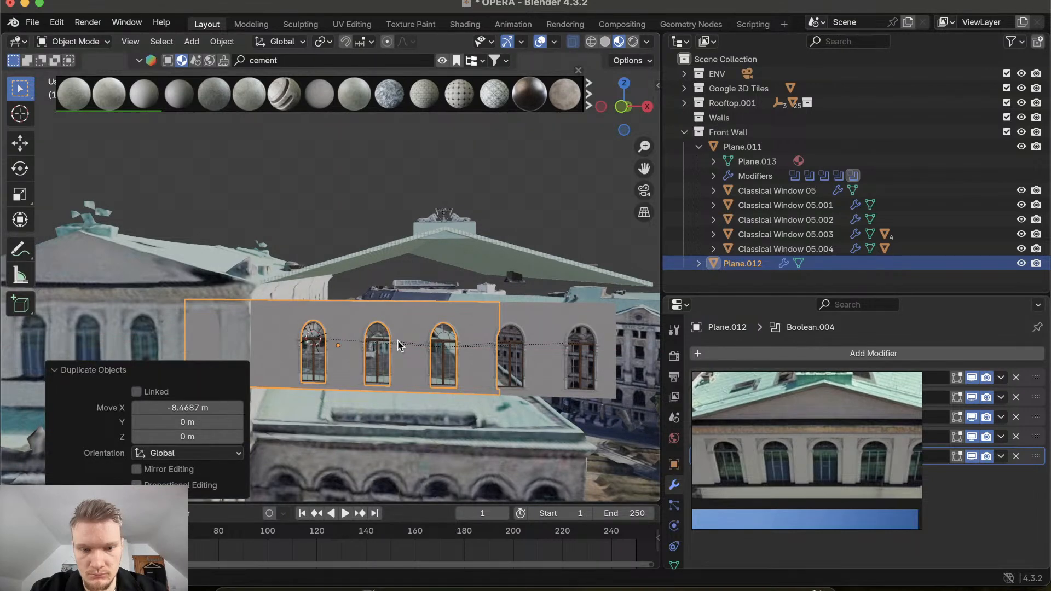
key(x)
click(398, 341)
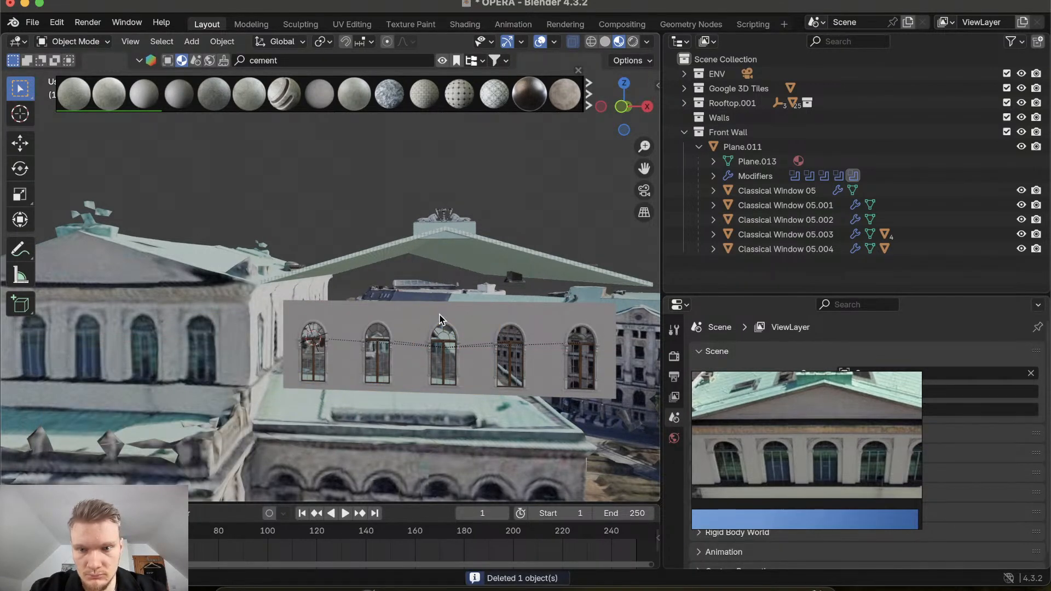
click(685, 132)
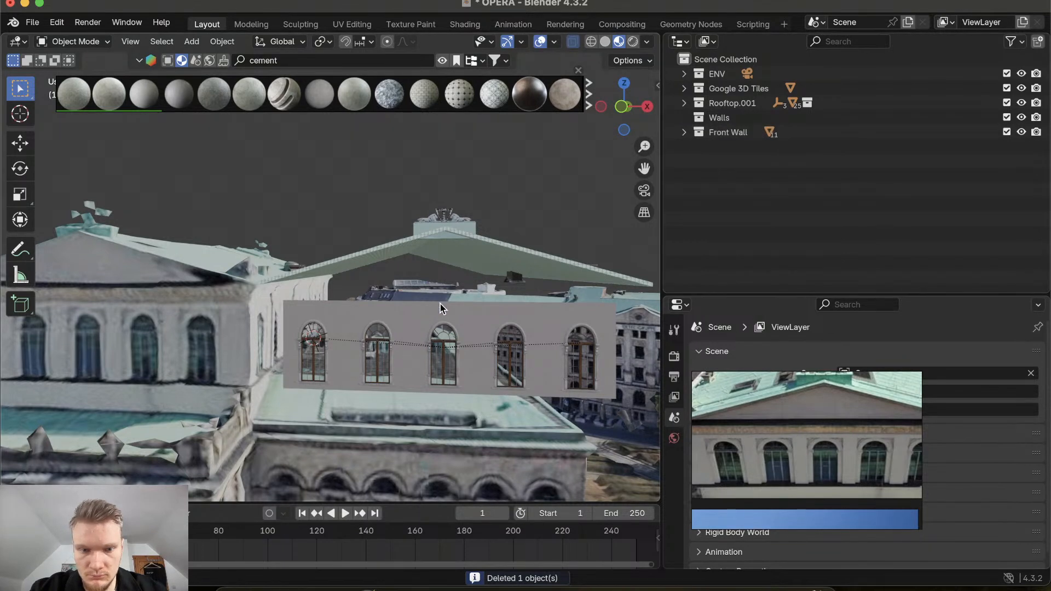
Duplicate the front wall and place the copy about 7.925 m straight above it along Z, over the gable
key(shift+a)
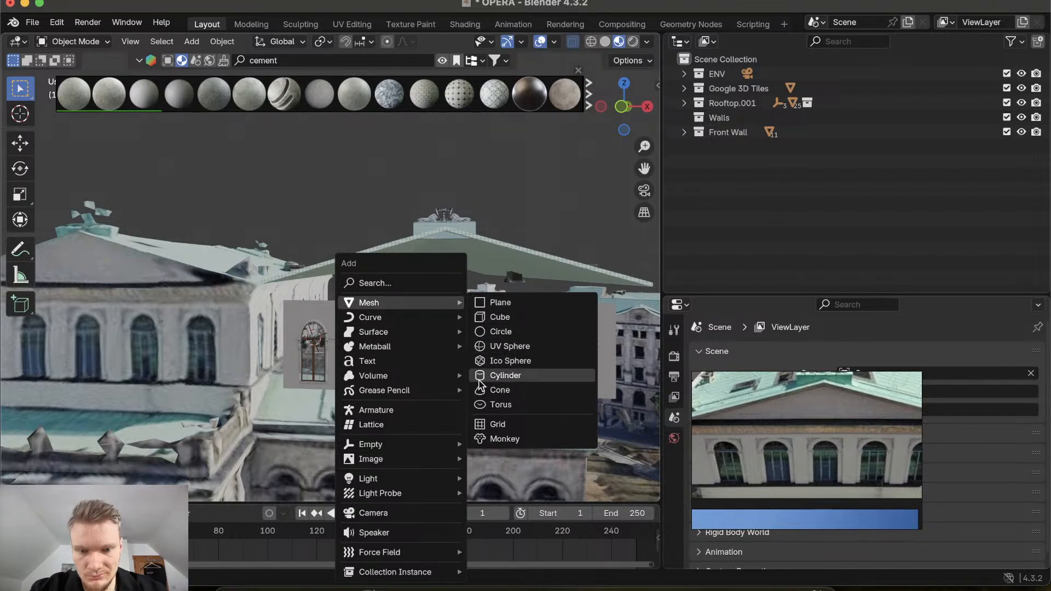
click(476, 329)
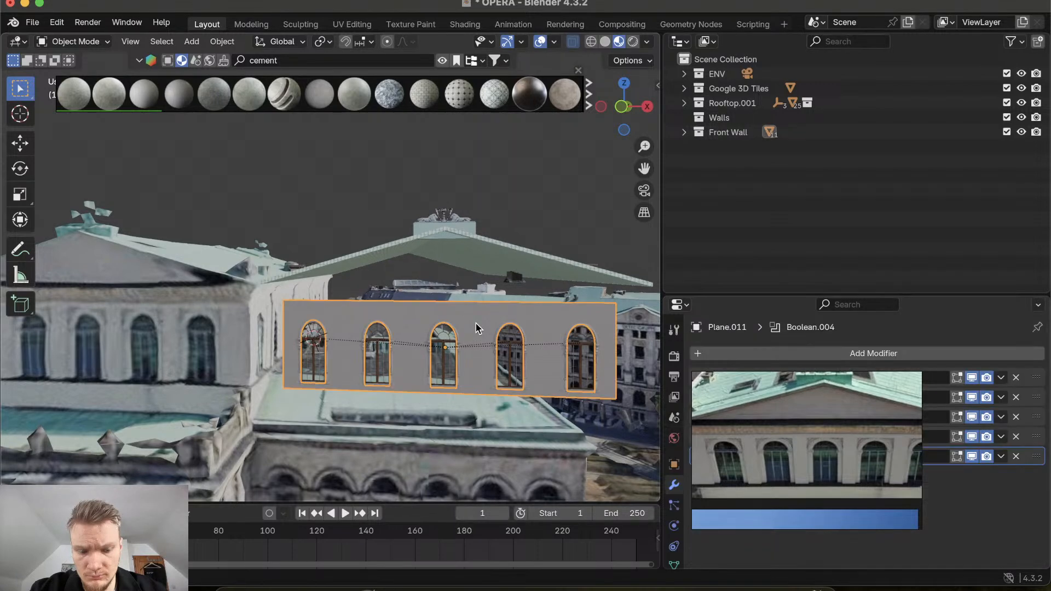
key(shift+d)
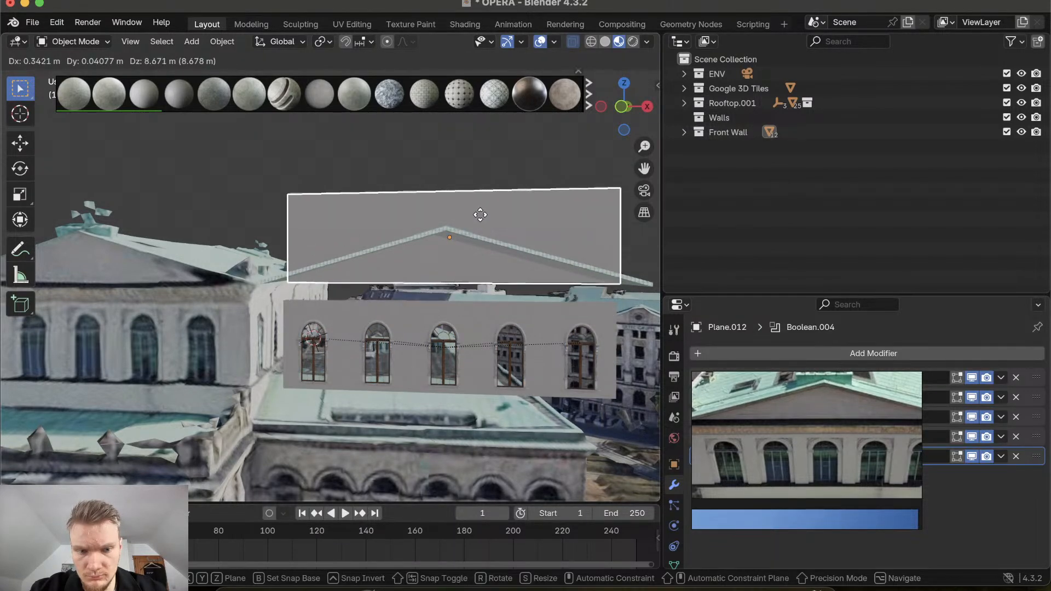
key(z)
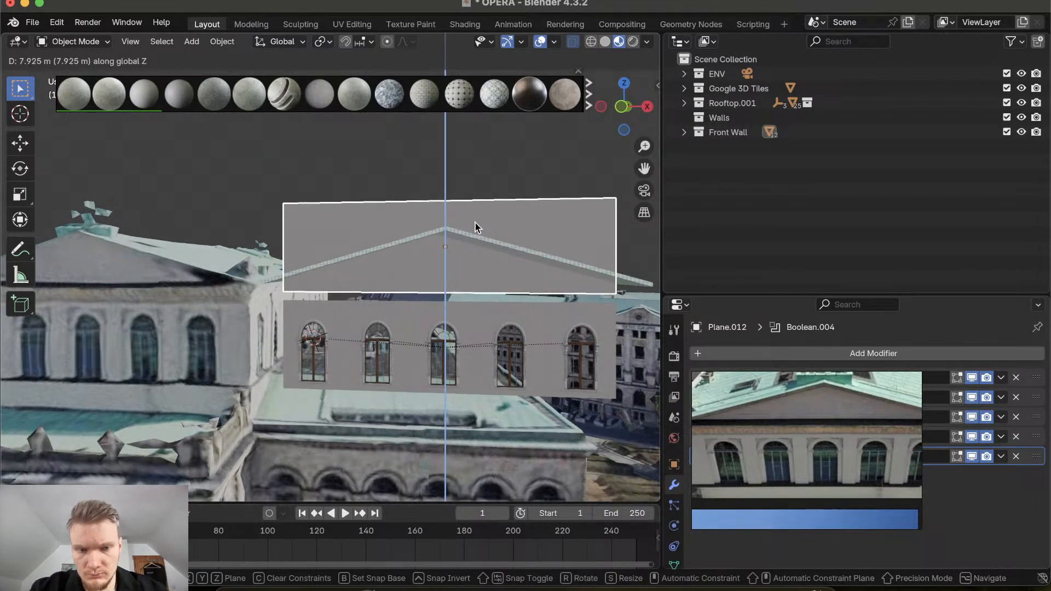
click(476, 227)
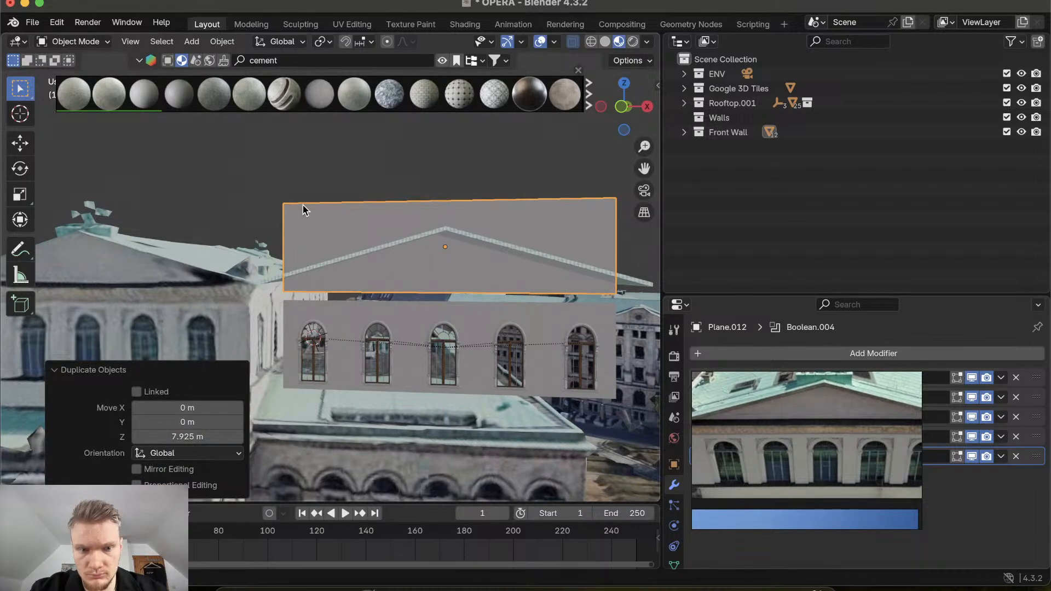
Inspect the upper wall copy's mesh in Edit Mode, return to Object Mode and delete the copy
click(95, 44)
click(101, 76)
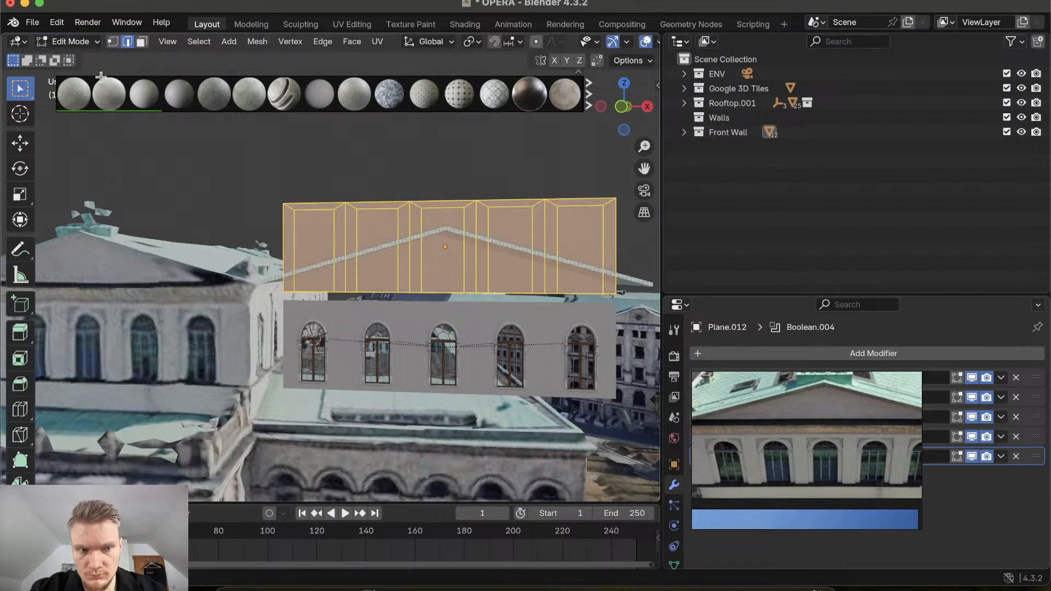
scroll(354, 228, up, 5)
scroll(354, 229, down, 5)
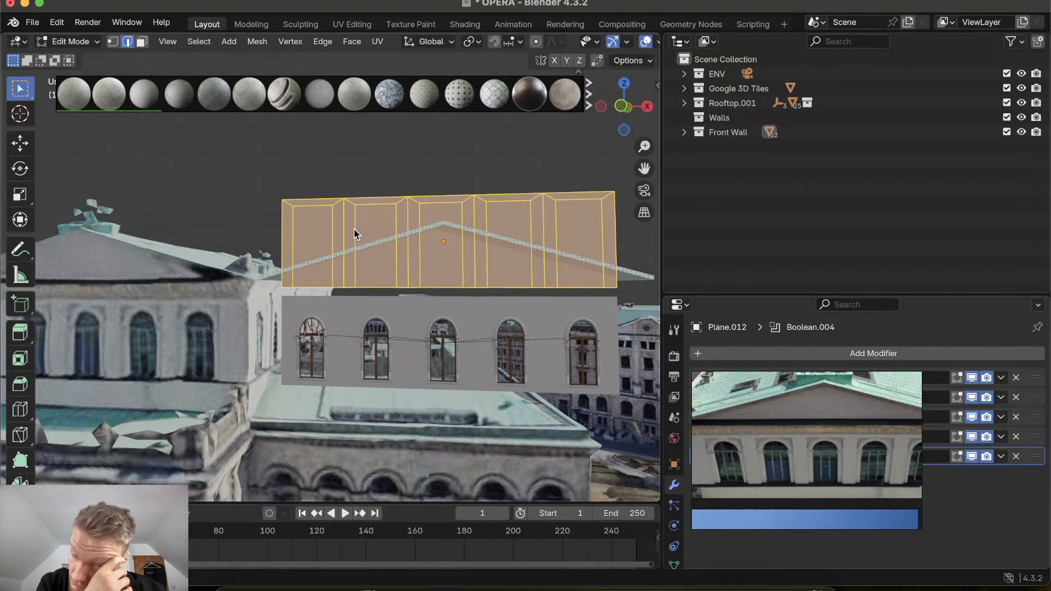
scroll(354, 228, right, 5)
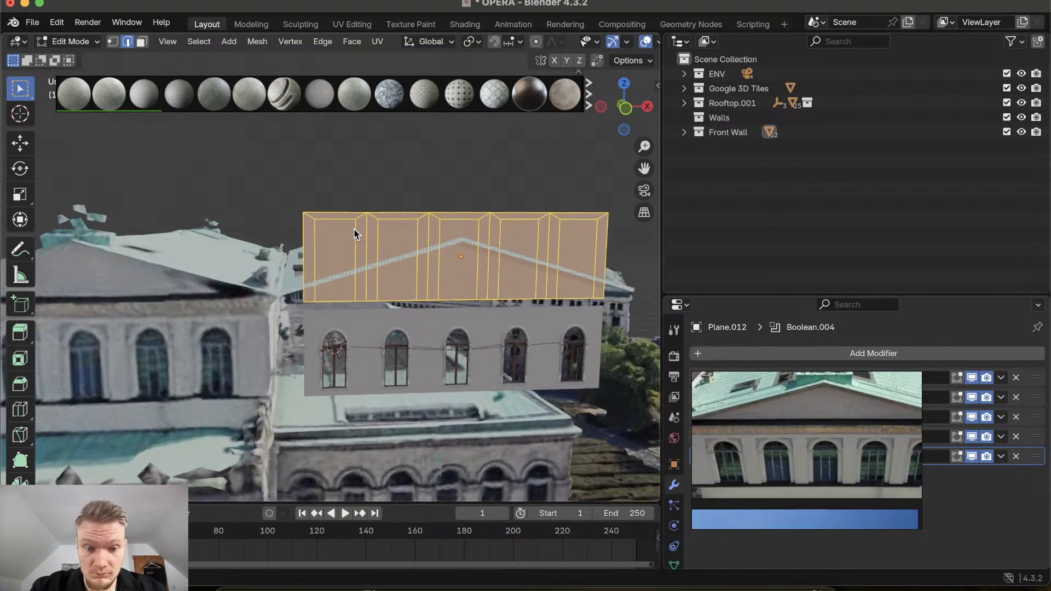
key(x)
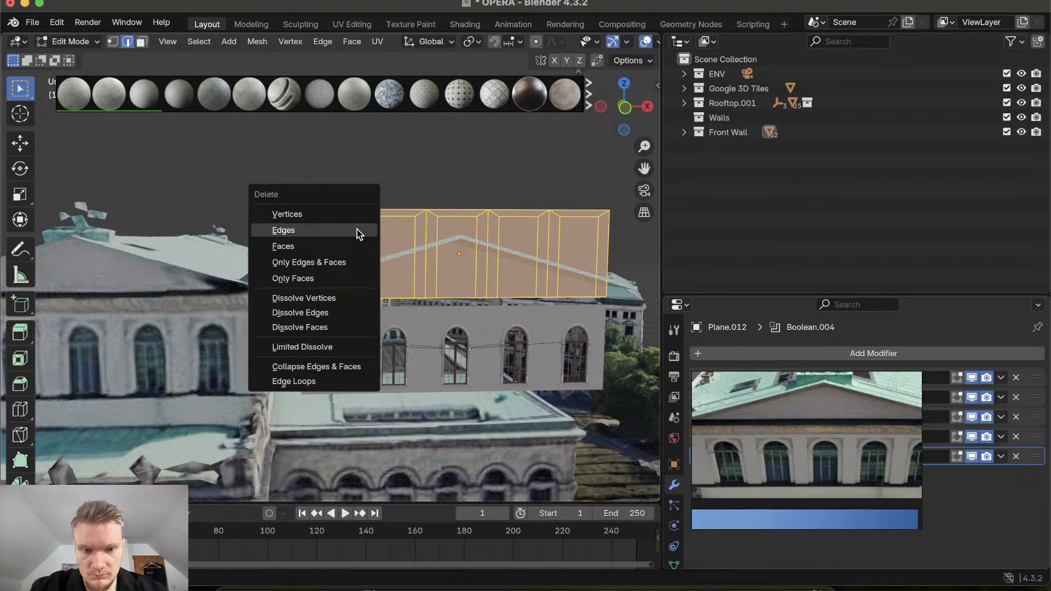
key(Tab)
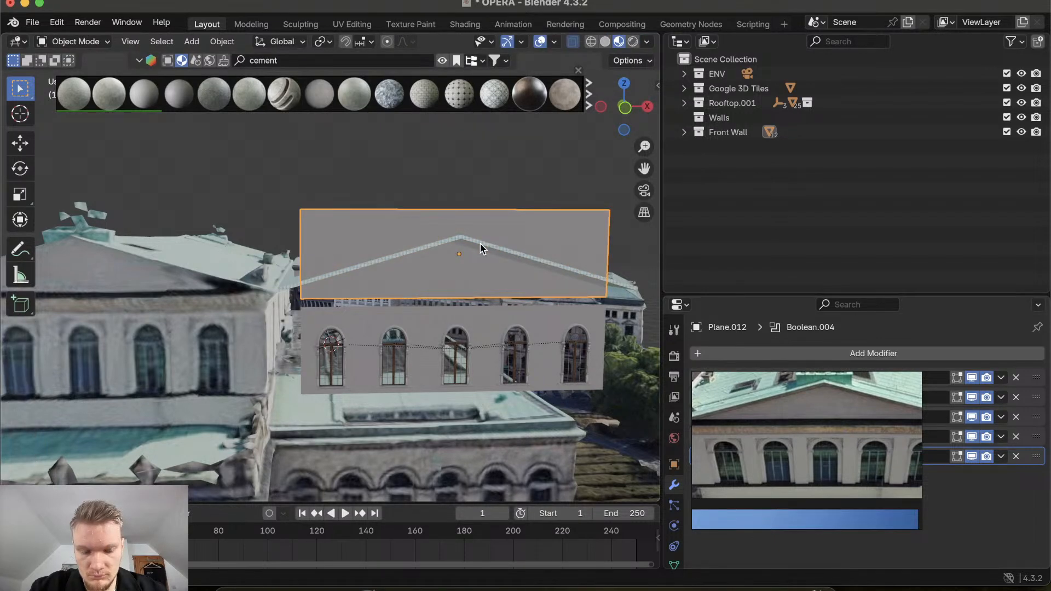
key(Delete)
Check the roof and front wall from above and save the OPERA.blend file
scroll(481, 250, up, 5)
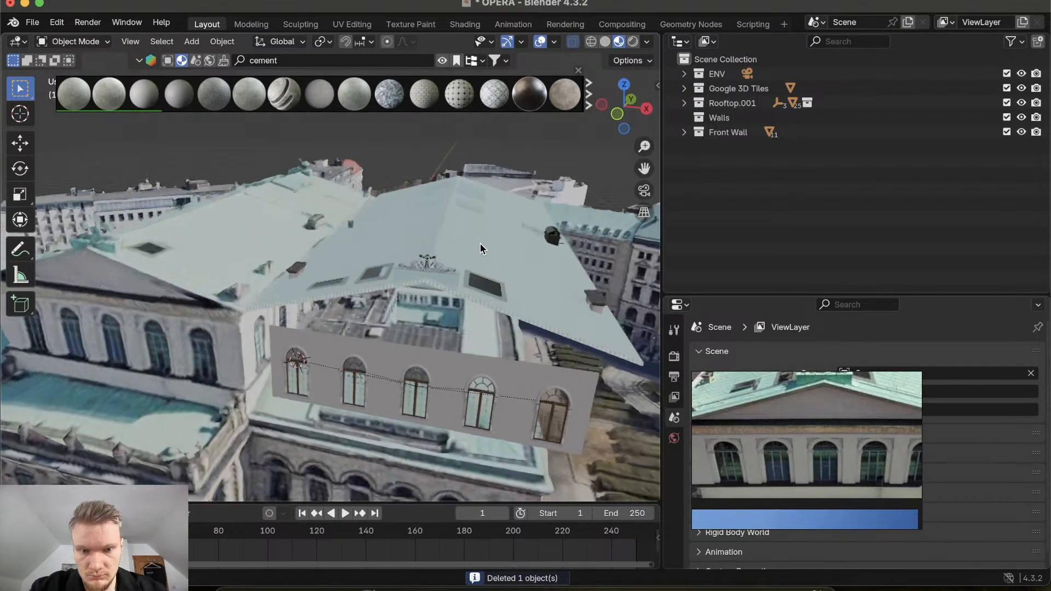
scroll(481, 244, up, 5)
scroll(481, 245, down, 5)
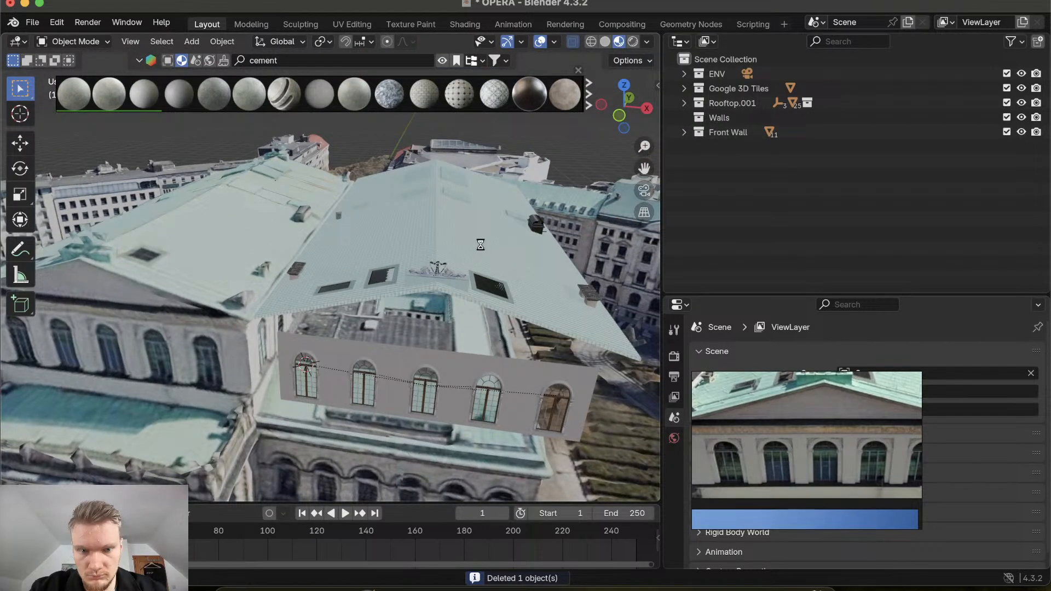
key(super+s)
Examine the opening between the front wall and the roof gable, and the arched windows up close, against the reference photo
scroll(470, 288, down, 5)
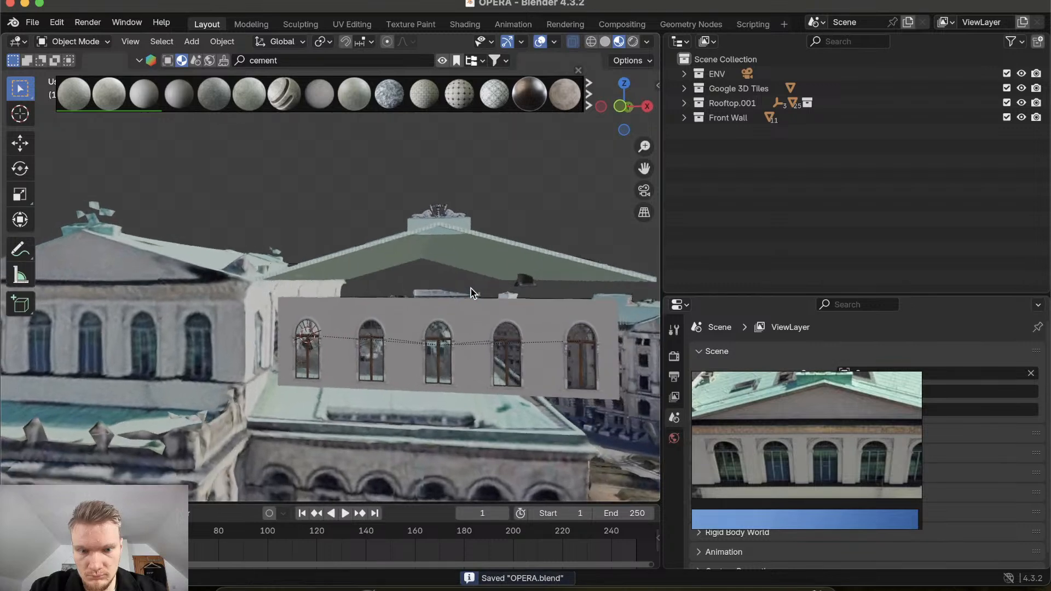
scroll(471, 288, up, 4)
scroll(470, 288, down, 5)
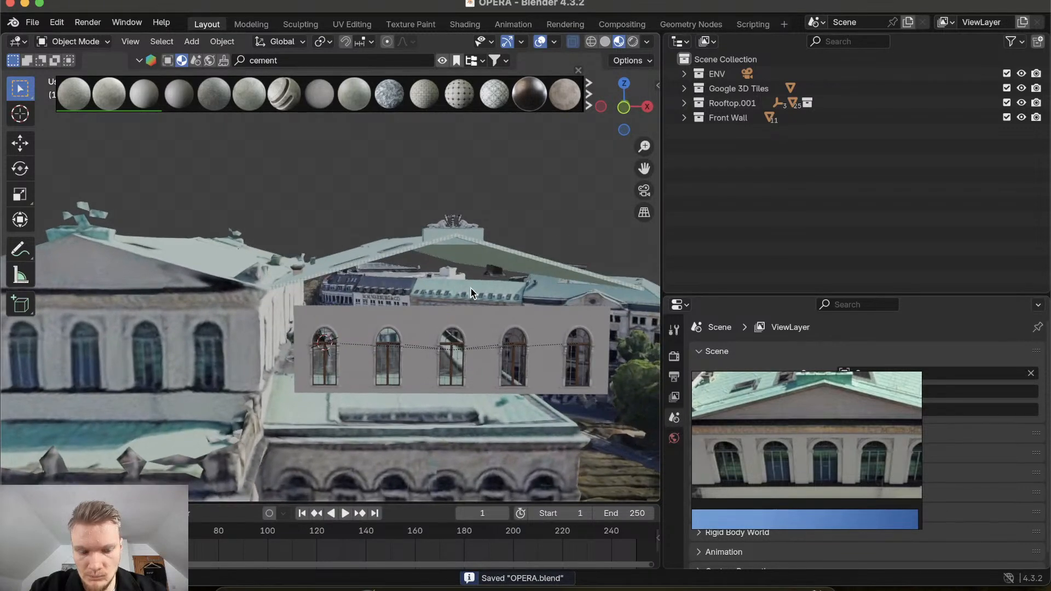
scroll(471, 288, up, 5)
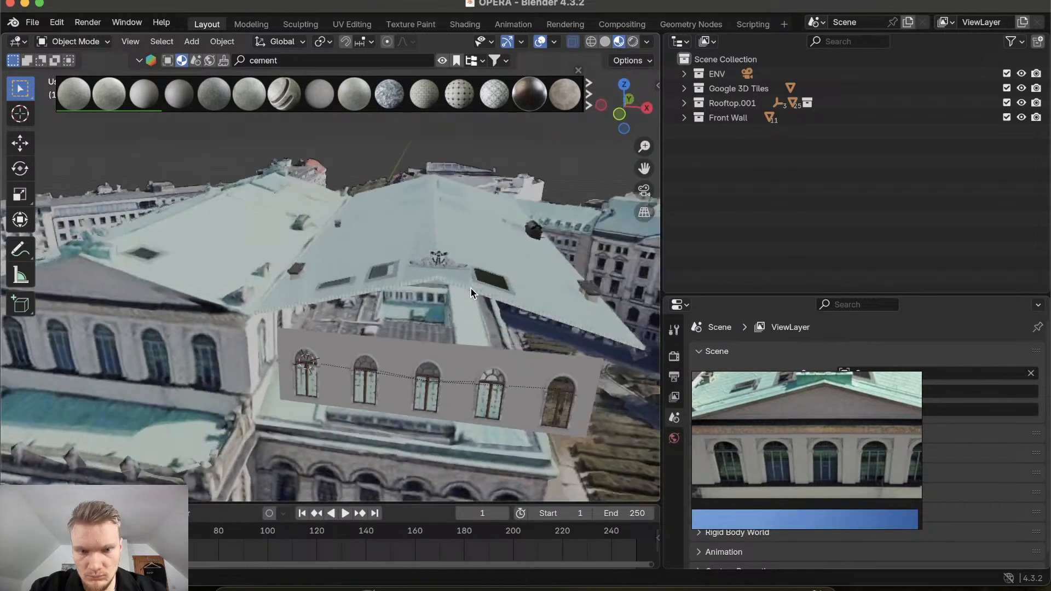
scroll(471, 288, down, 5)
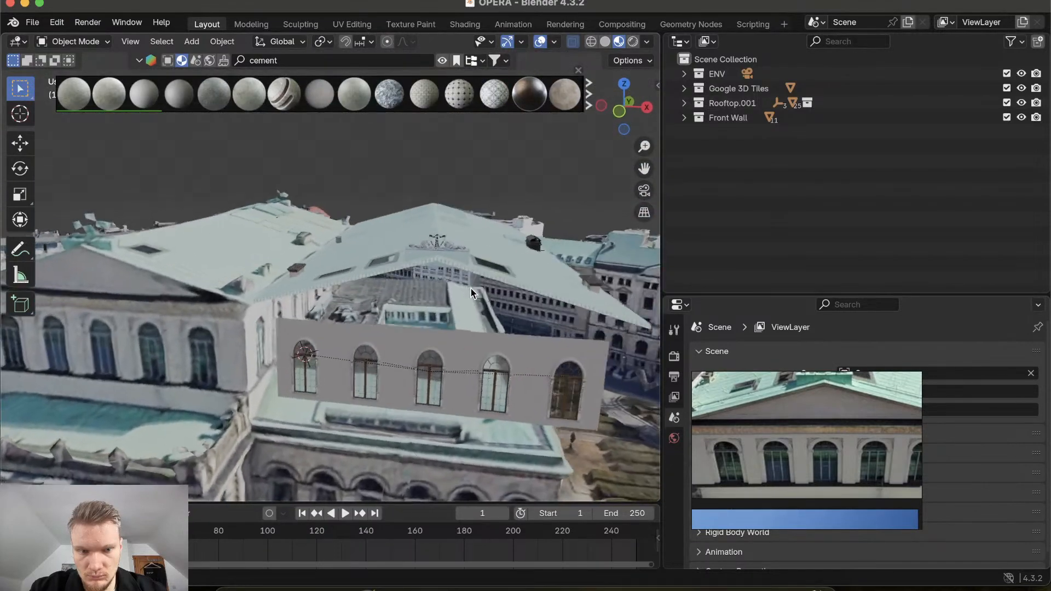
scroll(471, 288, up, 4)
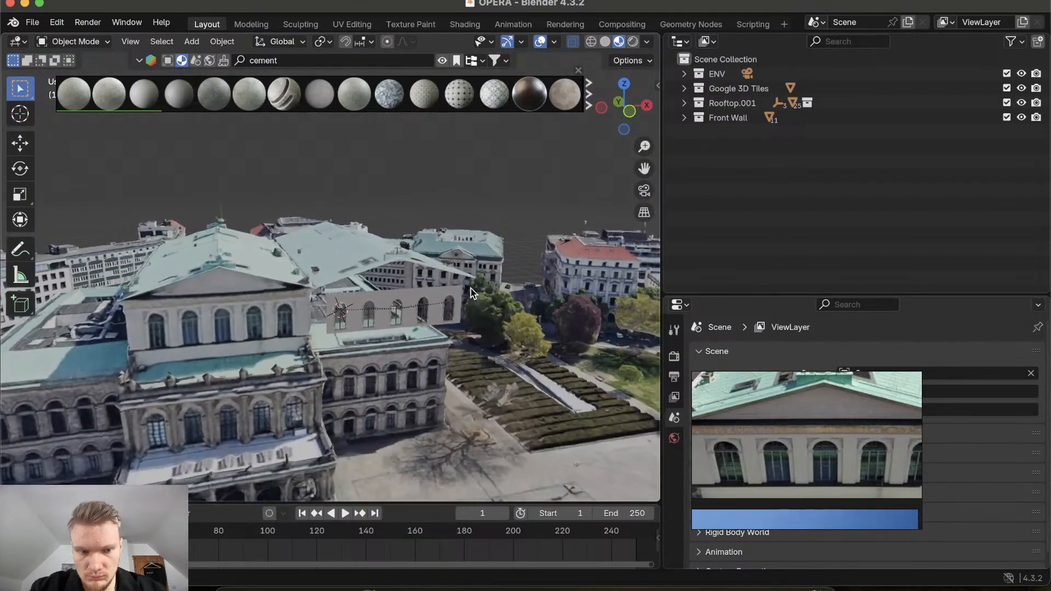
scroll(471, 288, down, 4)
scroll(471, 288, down, 5)
scroll(471, 288, right, 3)
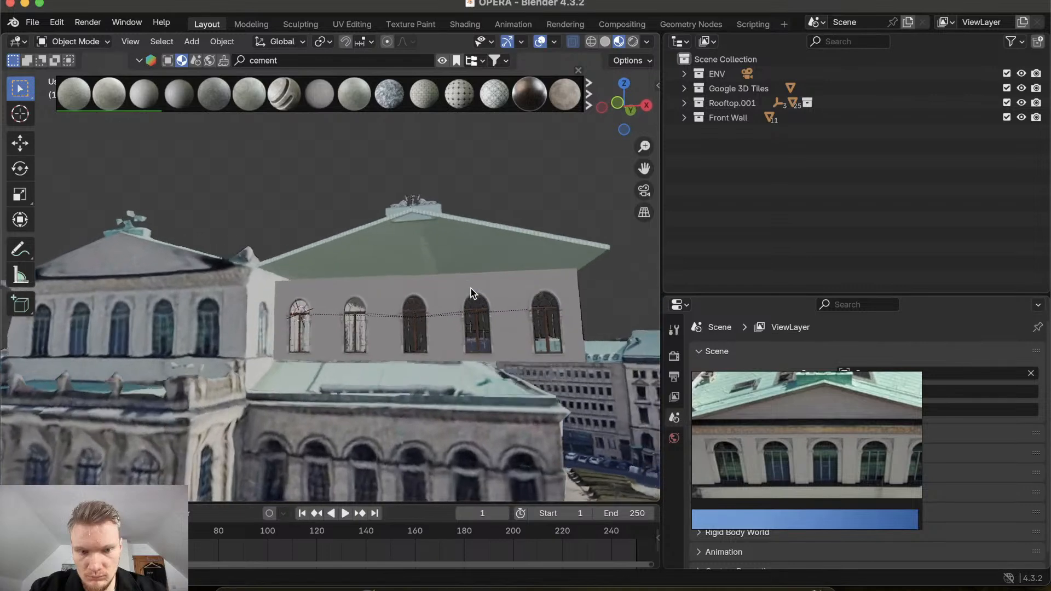
scroll(471, 288, up, 4)
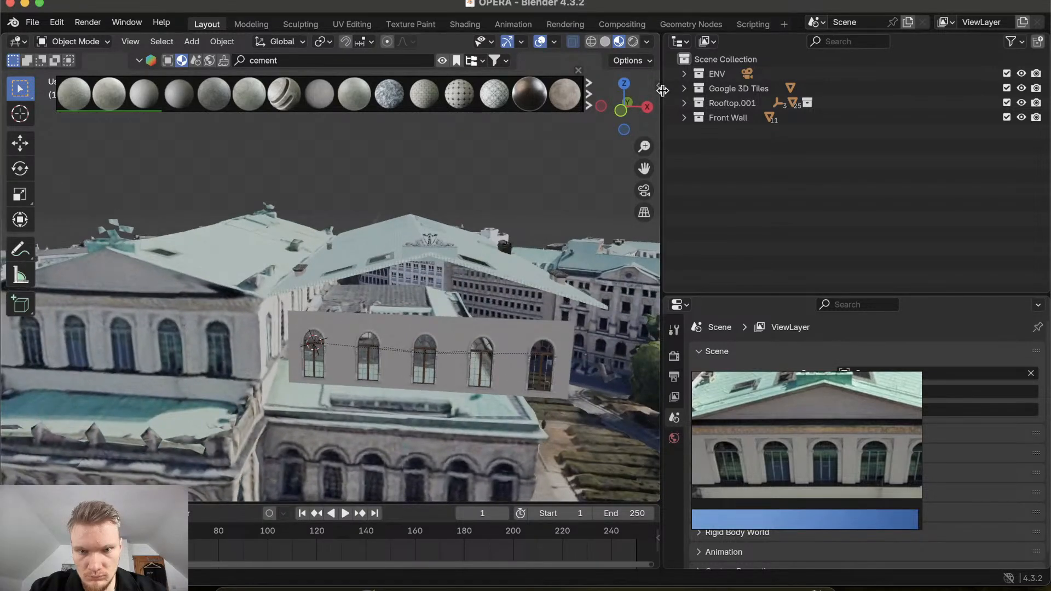
mouse_move(525, 101)
scroll(438, 354, up, 10)
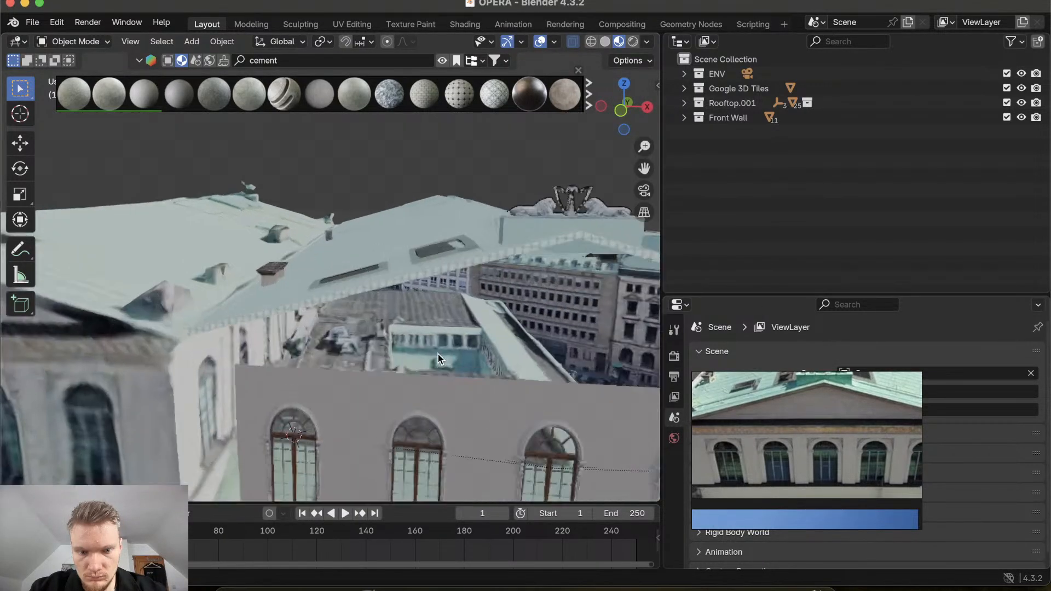
scroll(438, 354, down, 4)
scroll(438, 353, up, 6)
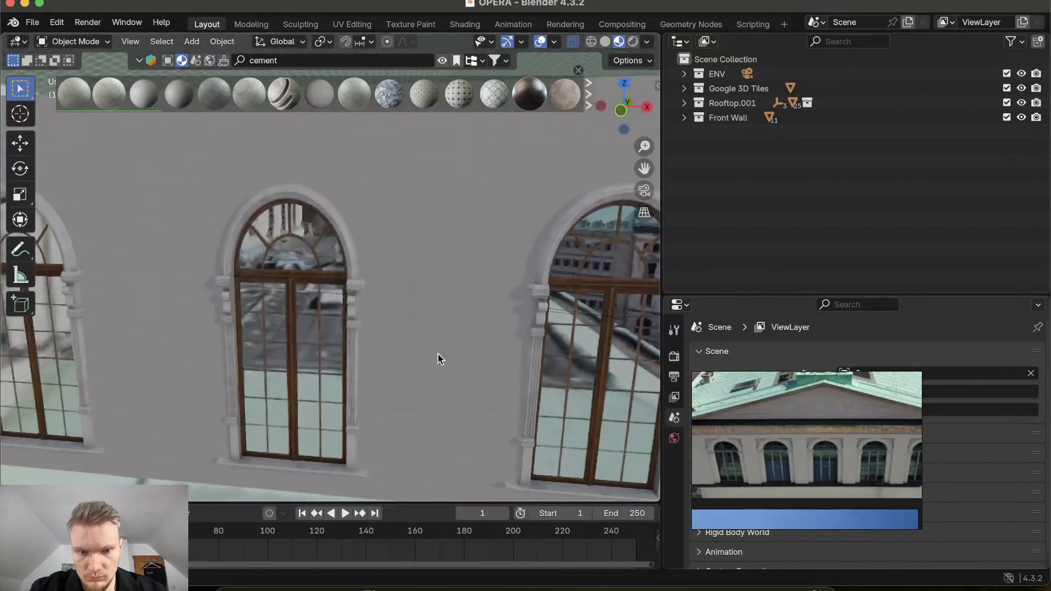
scroll(438, 354, down, 5)
scroll(438, 354, down, 2)
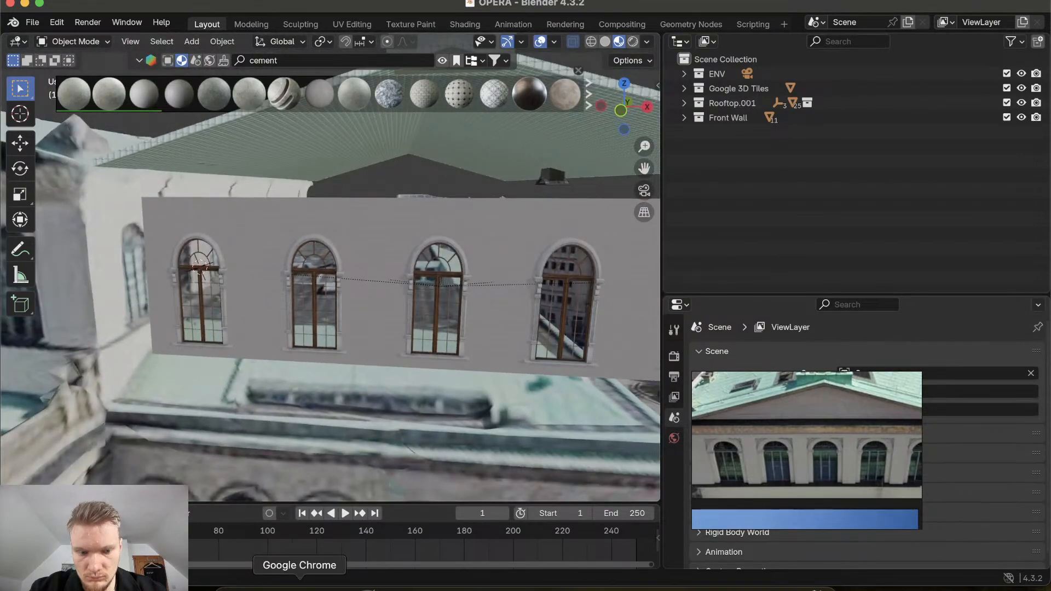
Switch to the YouTube tab in Google Chrome and search for "how to change material shading"
click(300, 586)
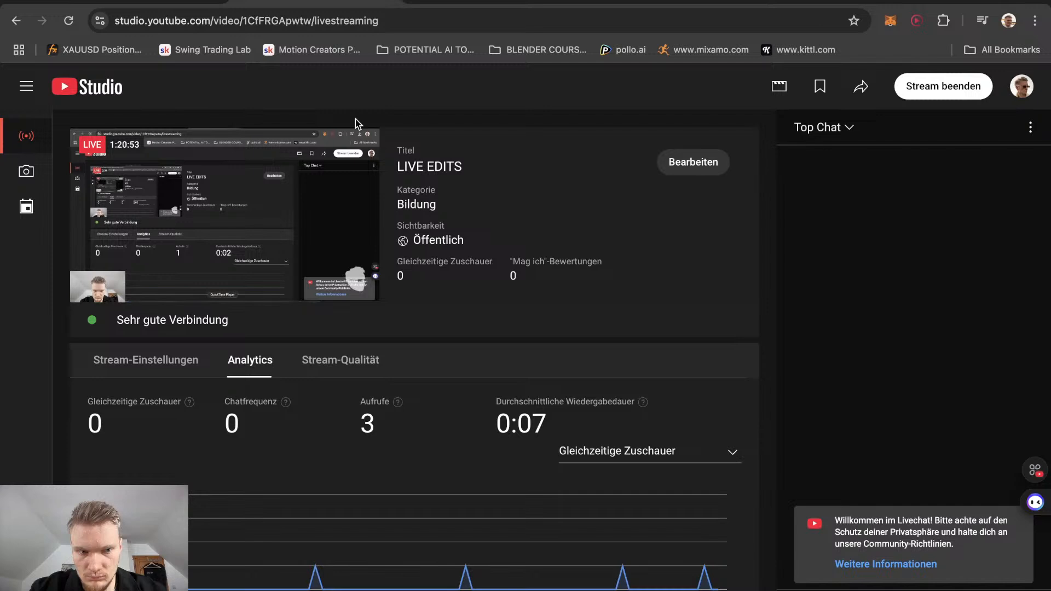
click(98, 3)
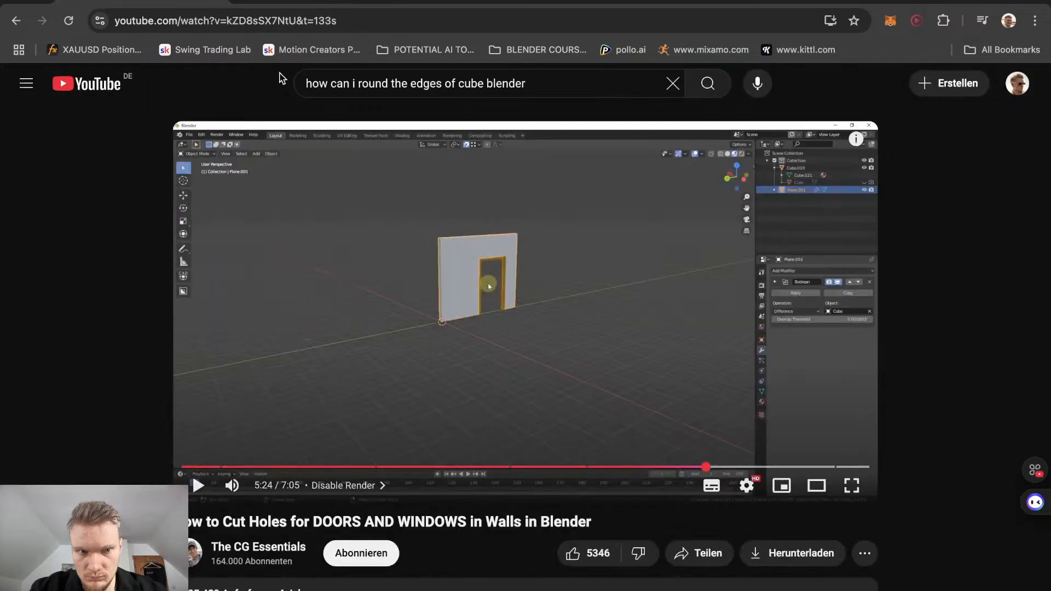
click(511, 77)
text(how)
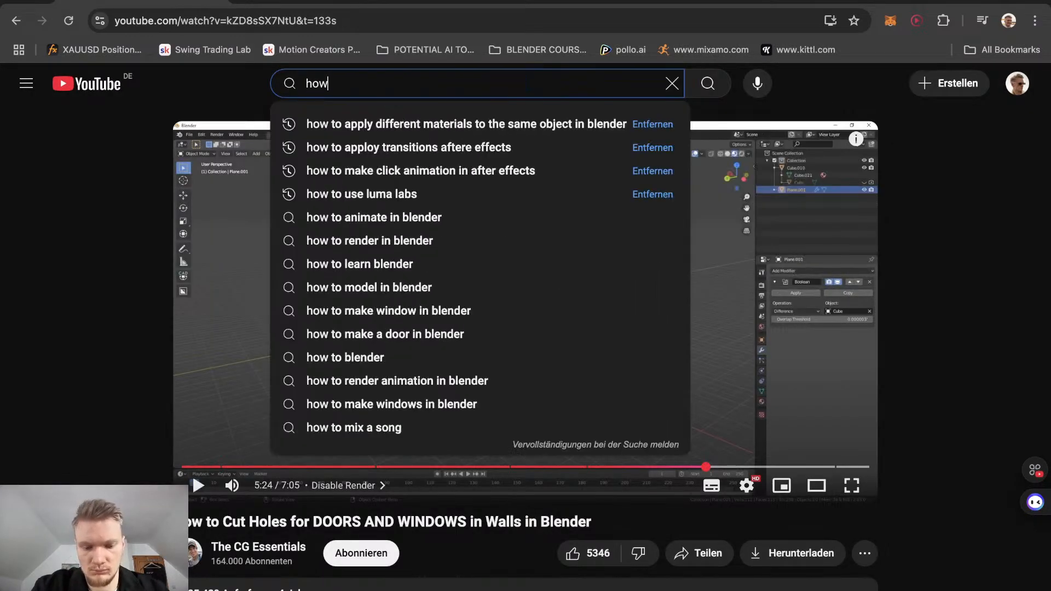
text( to change )
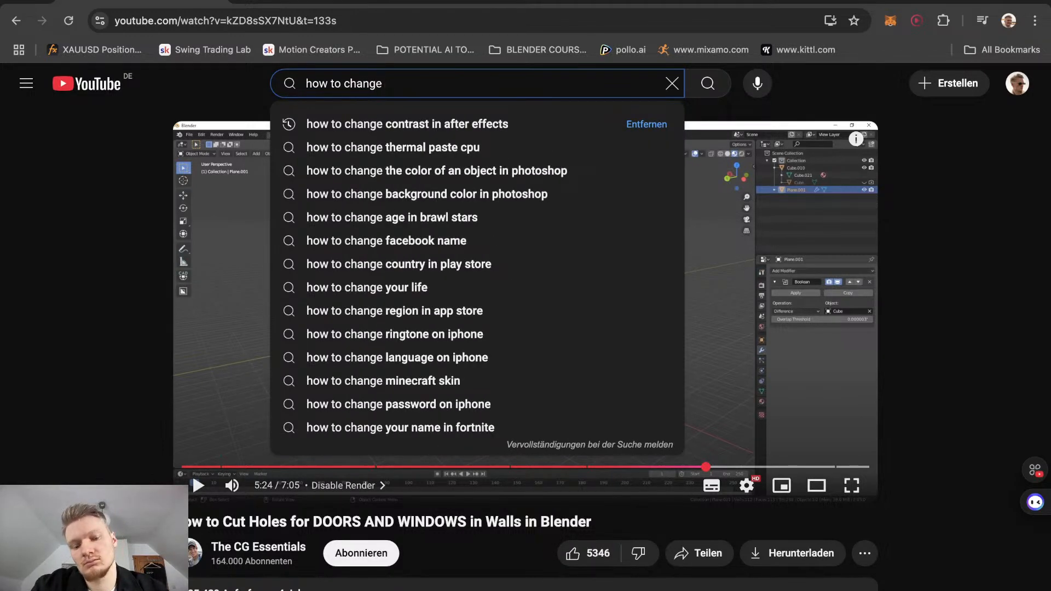
text(material sh)
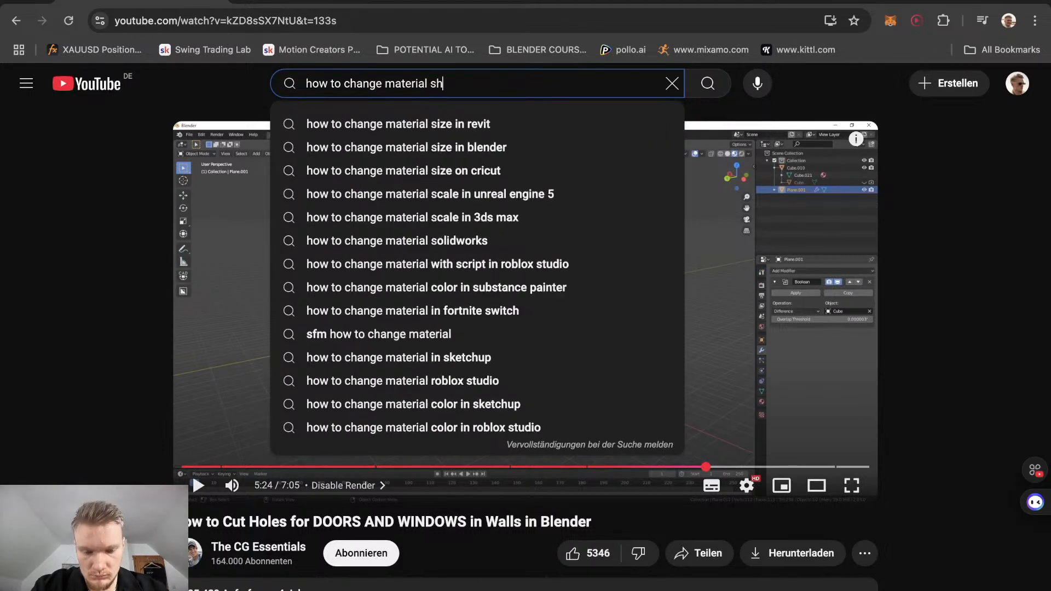
text(ading)
key(Return)
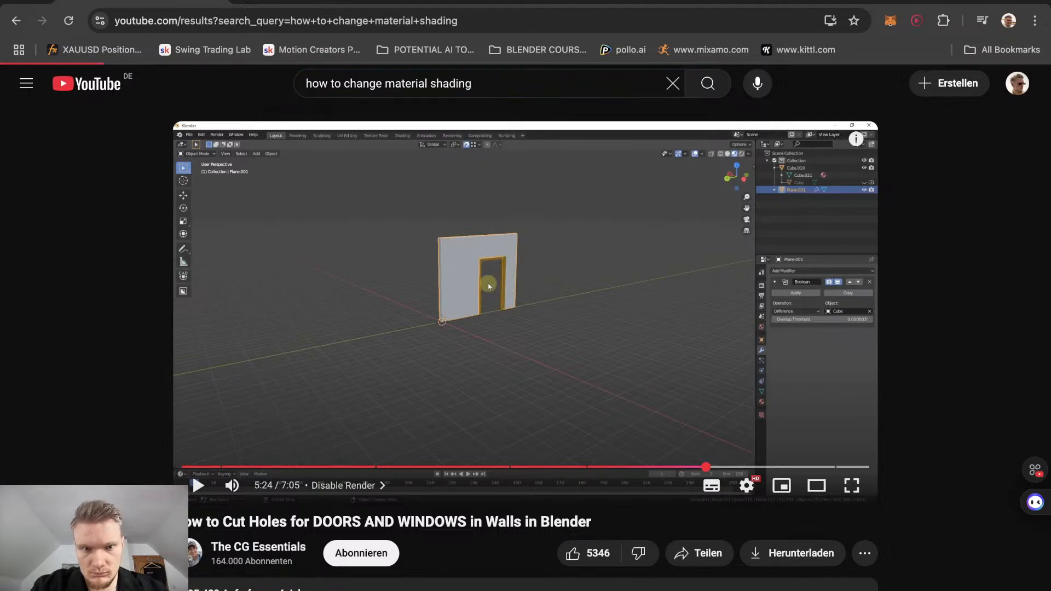
Skim the material shading results and refine the YouTube search to "how to change material shading edges"
scroll(296, 261, down, 3)
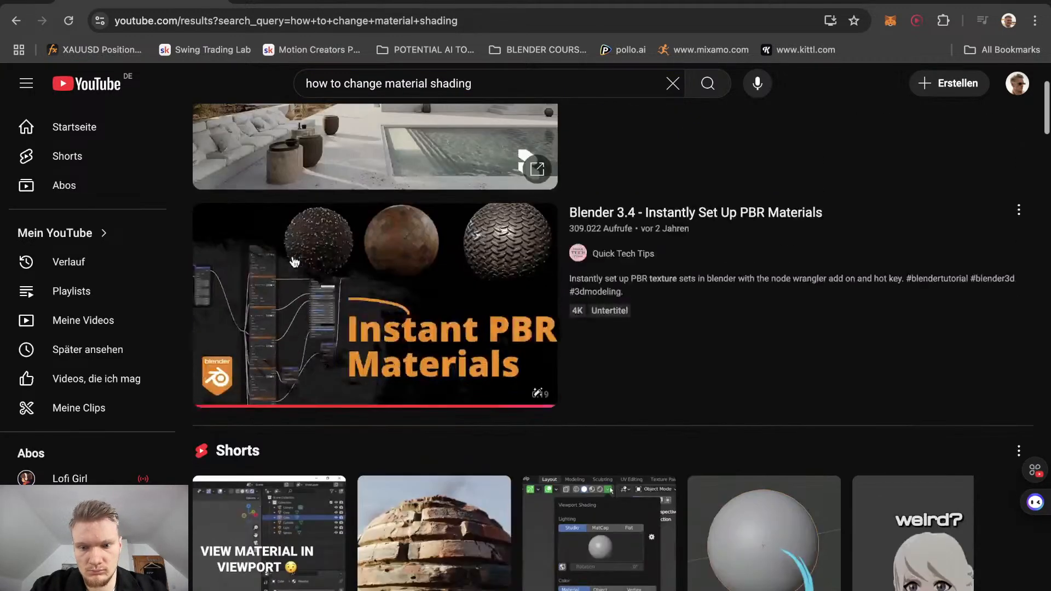
scroll(296, 261, up, 2)
scroll(296, 261, up, 2)
click(493, 83)
text(e)
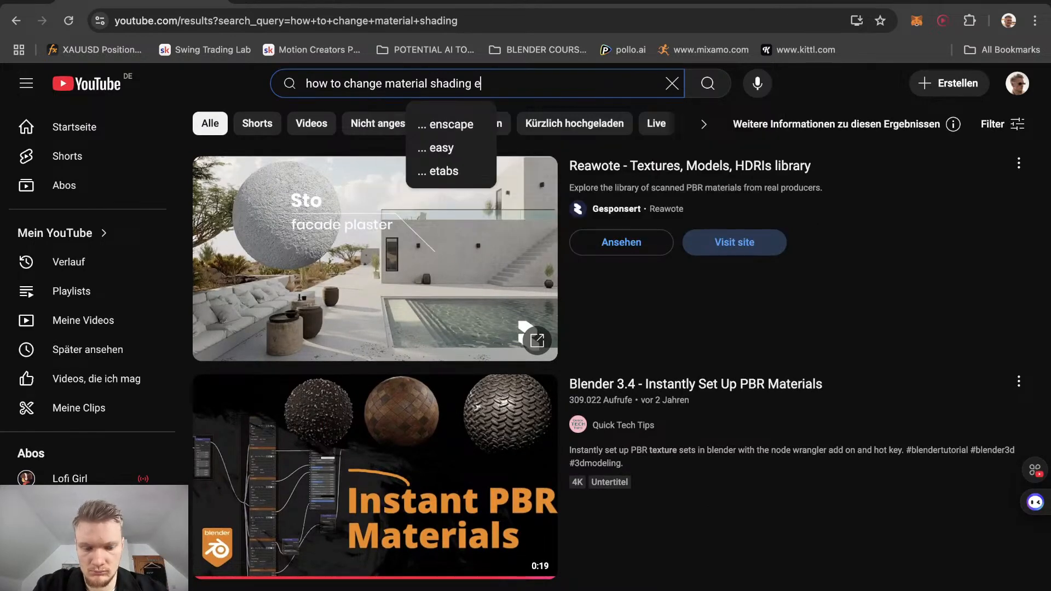
text(dges)
key(Return)
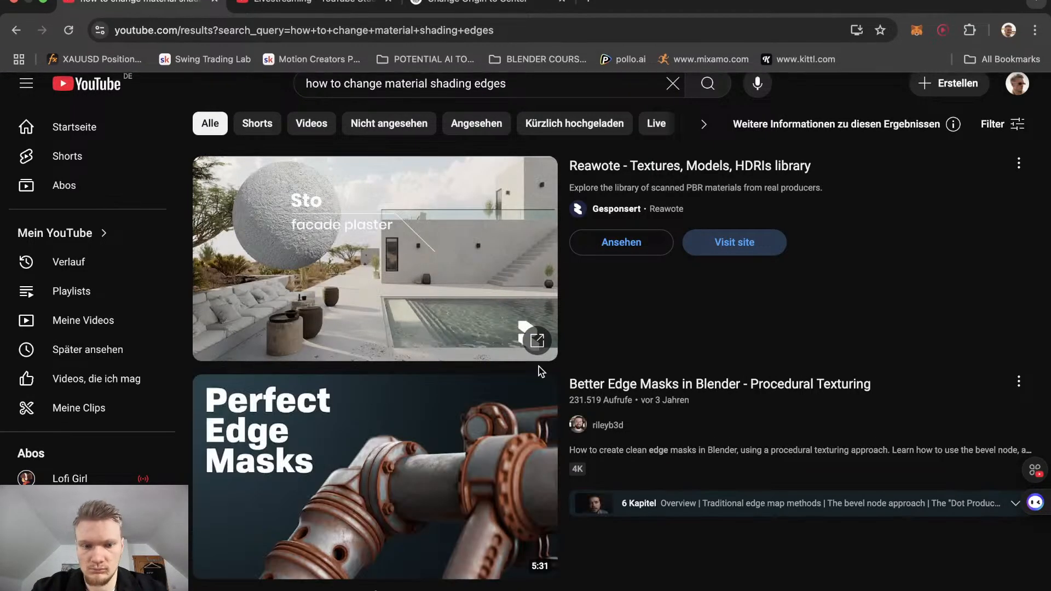
Open the video "Better Edge Masks in Blender - Procedural Texturing", skip its advert and watch the explanation
scroll(465, 457, down, 1)
scroll(425, 394, down, 2)
click(423, 390)
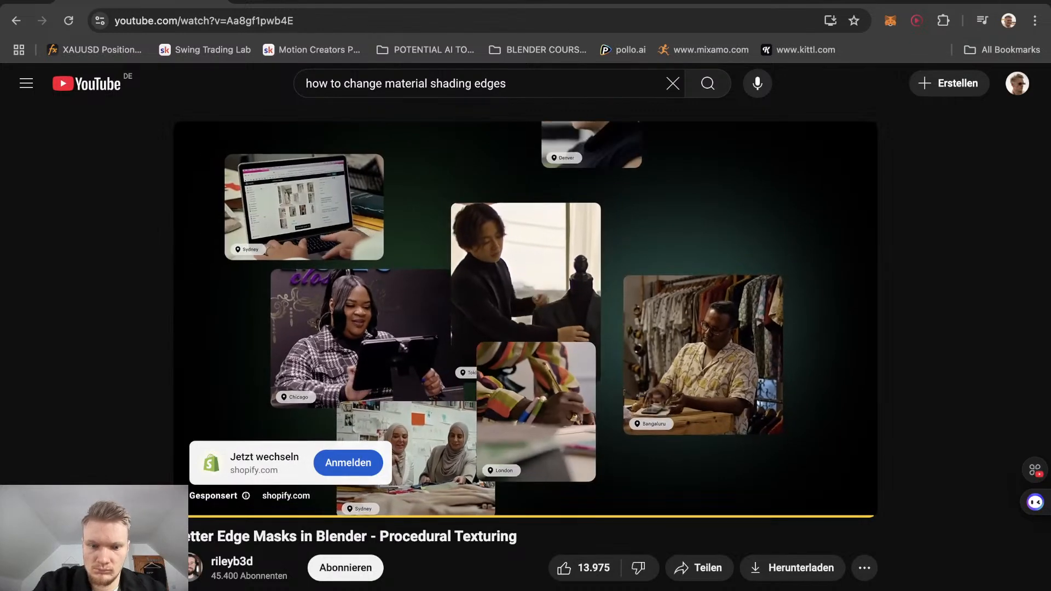
click(800, 437)
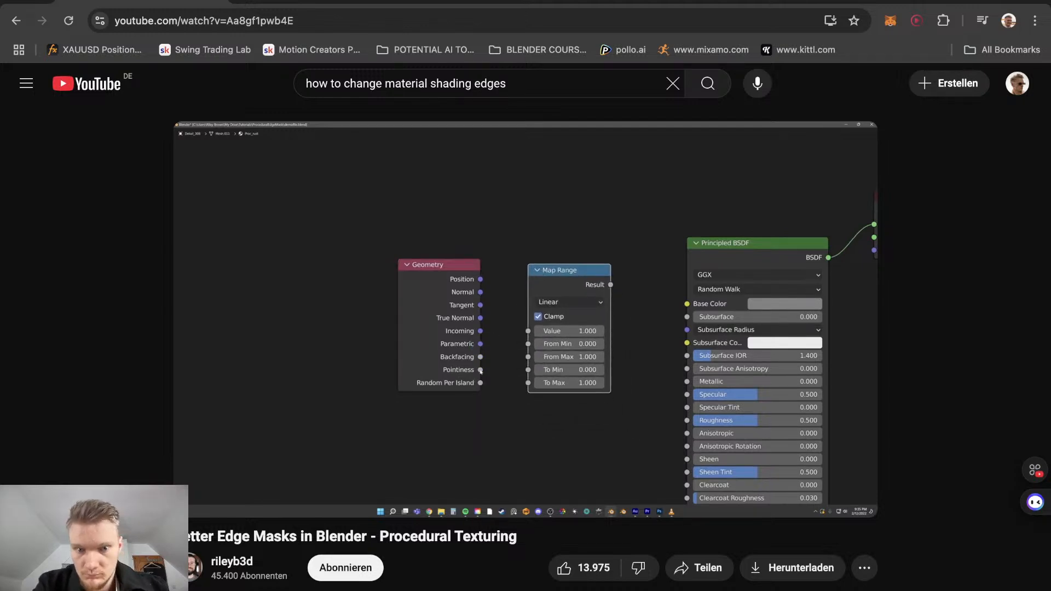
Return to the search results and preview "How to Create Professional Materials" with sound, skipping ahead in it
click(15, 38)
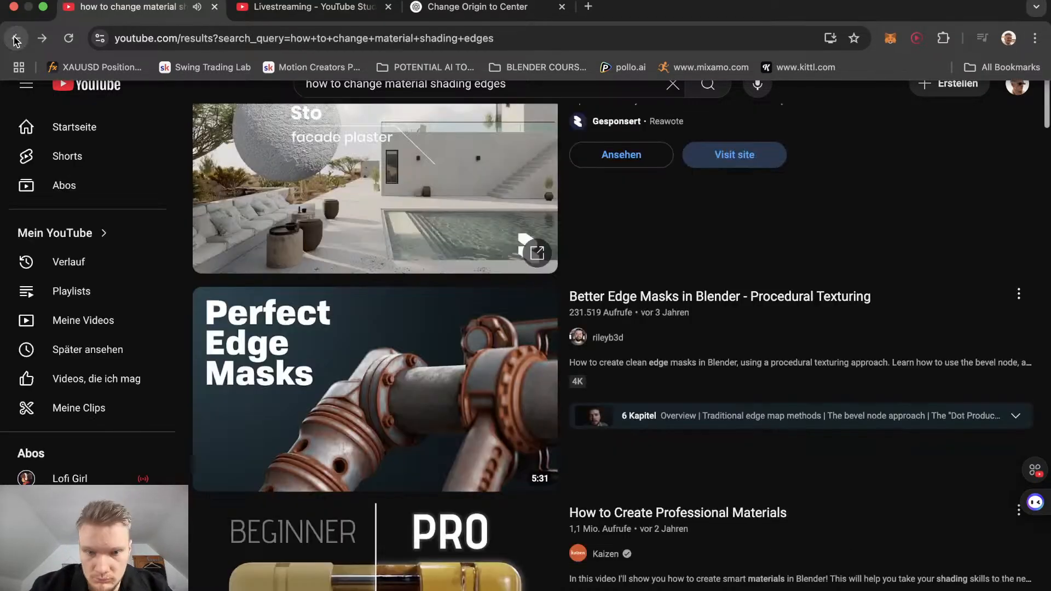
scroll(468, 411, down, 5)
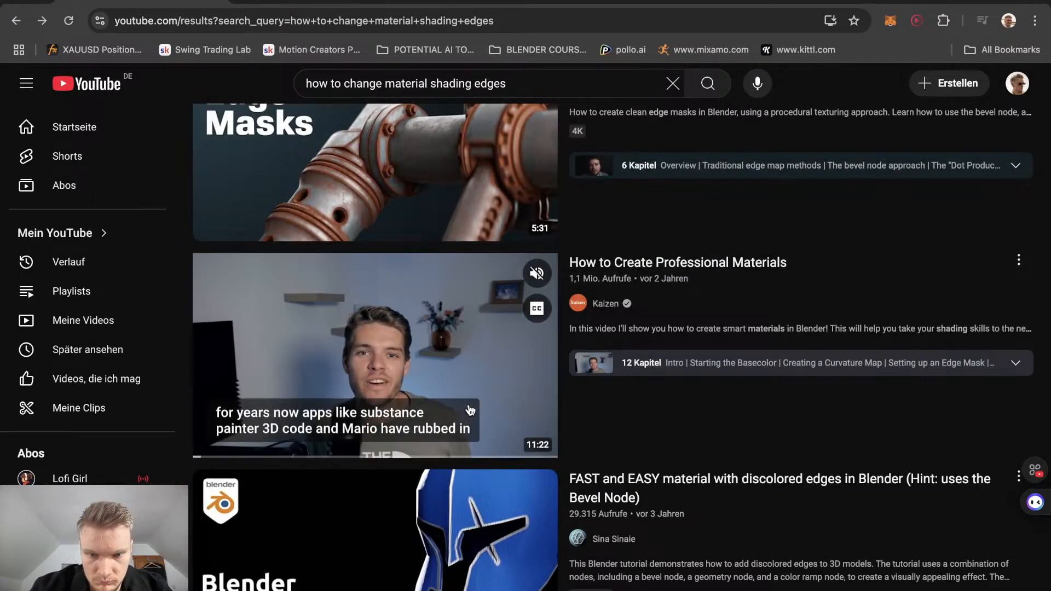
click(536, 274)
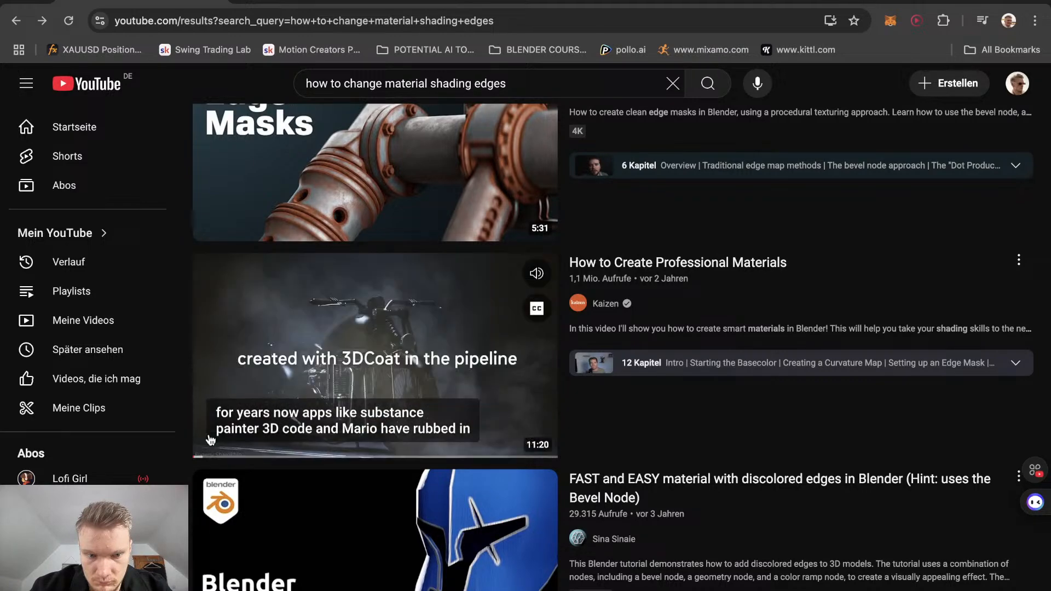
click(212, 456)
click(268, 455)
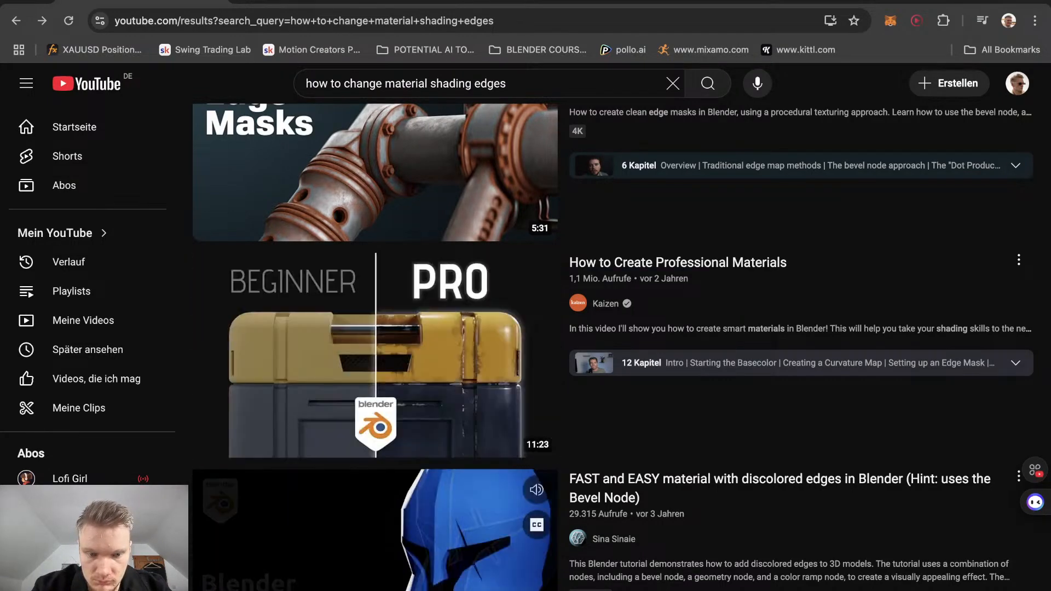
Switch to Blender, show the render properties and frame the whole front wall with its five arched windows and the roof
click(334, 583)
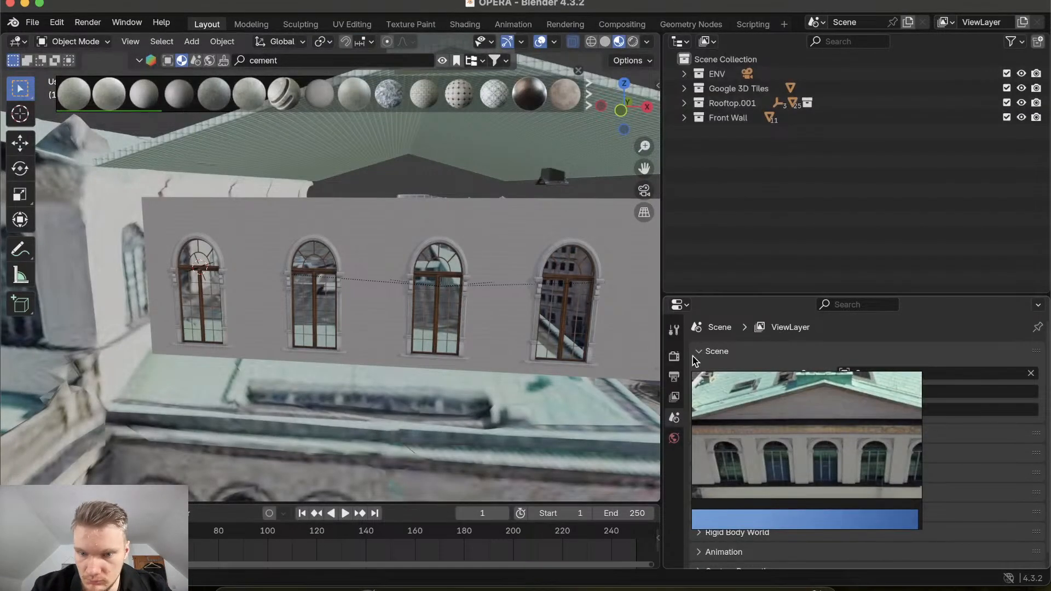
scroll(423, 282, up, 5)
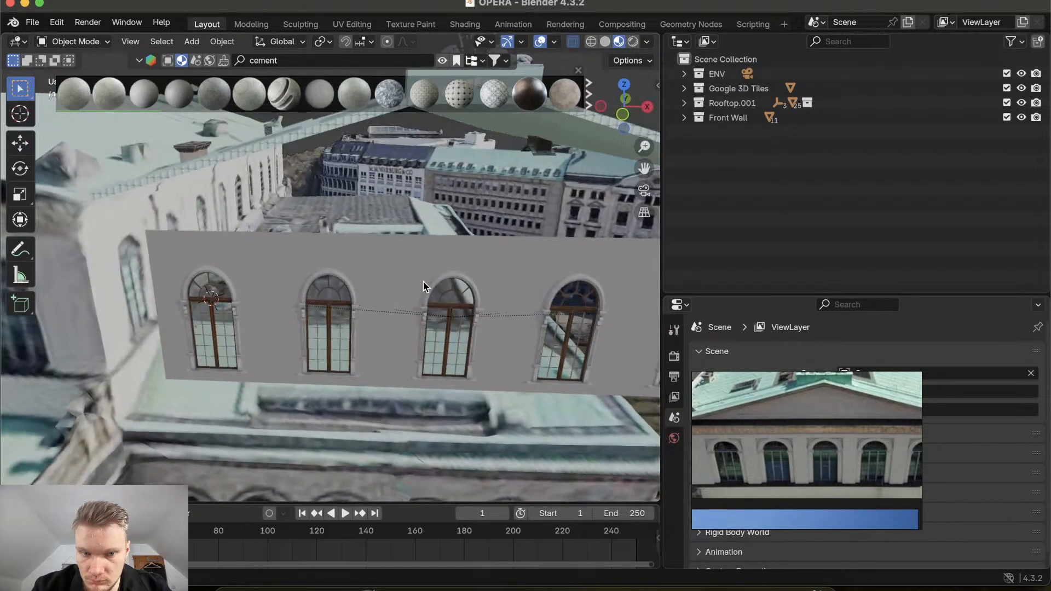
scroll(423, 282, right, 5)
click(675, 358)
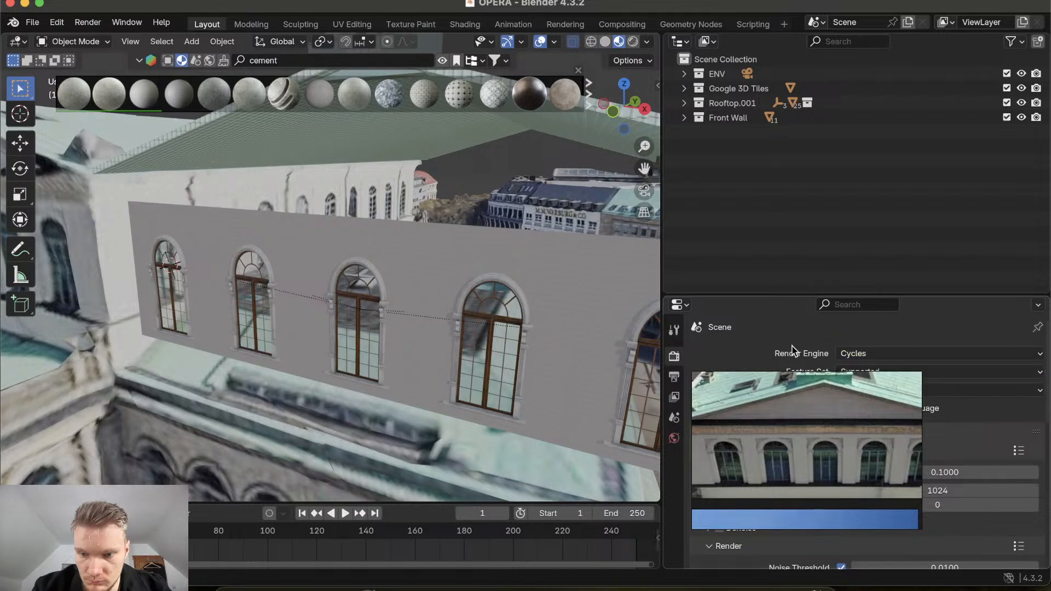
scroll(398, 308, right, 5)
scroll(398, 307, down, 5)
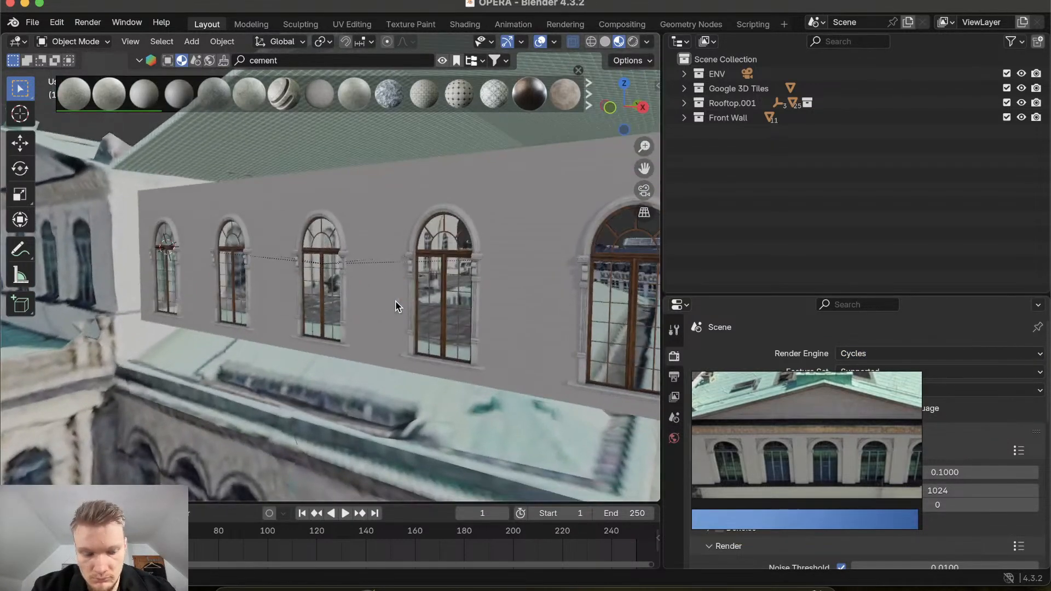
shift+scroll(398, 307, right, 3)
ctrl+scroll(398, 307, down, 3)
scroll(395, 305, left, 5)
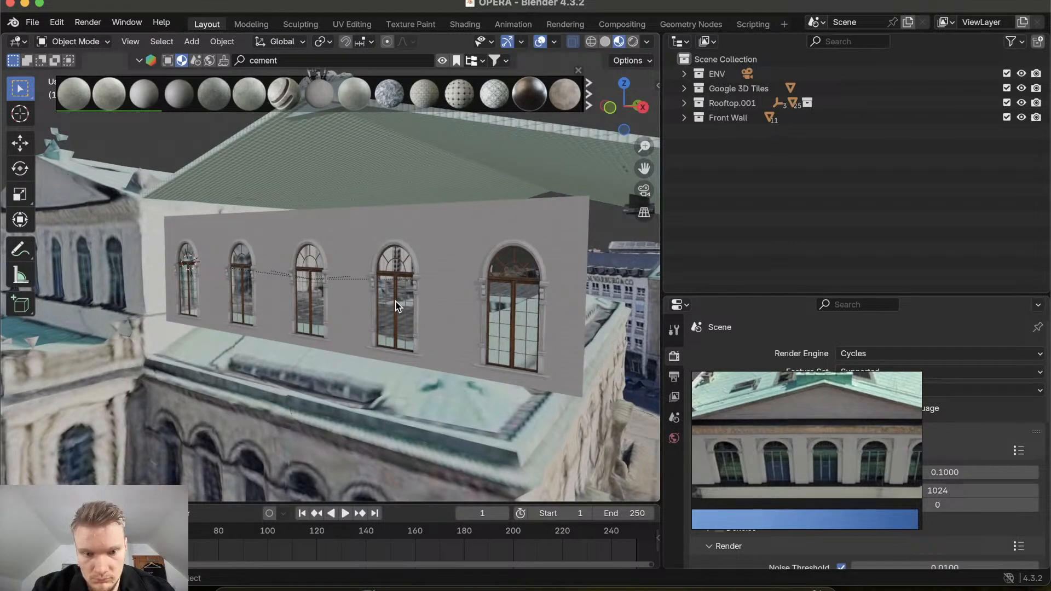
Switch to Google Chrome and open the Motion Creators community feed on Skool in a new tab
click(265, 584)
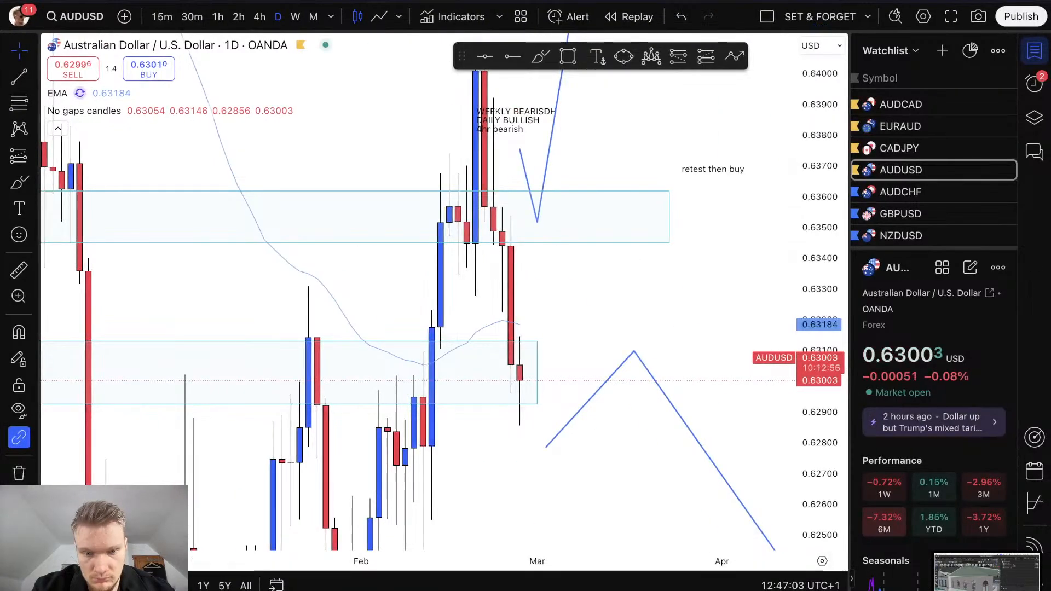
click(301, 583)
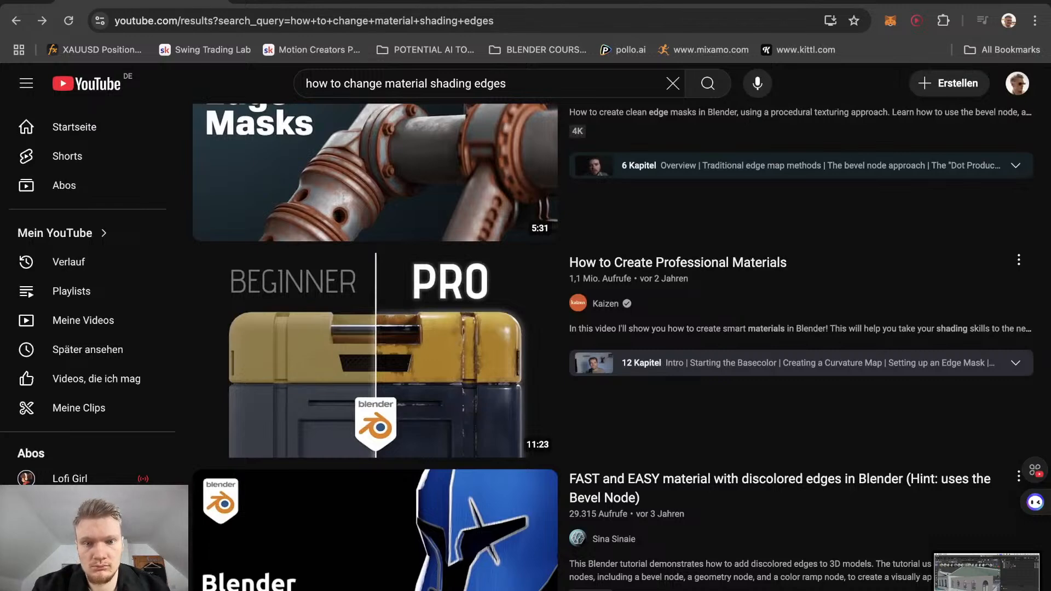
click(596, 2)
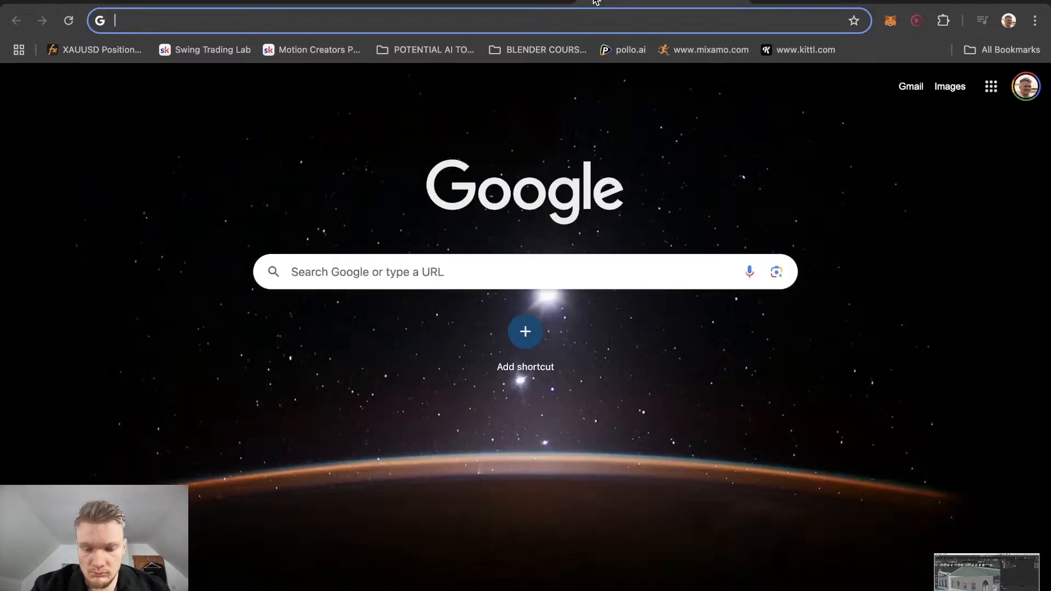
click(319, 50)
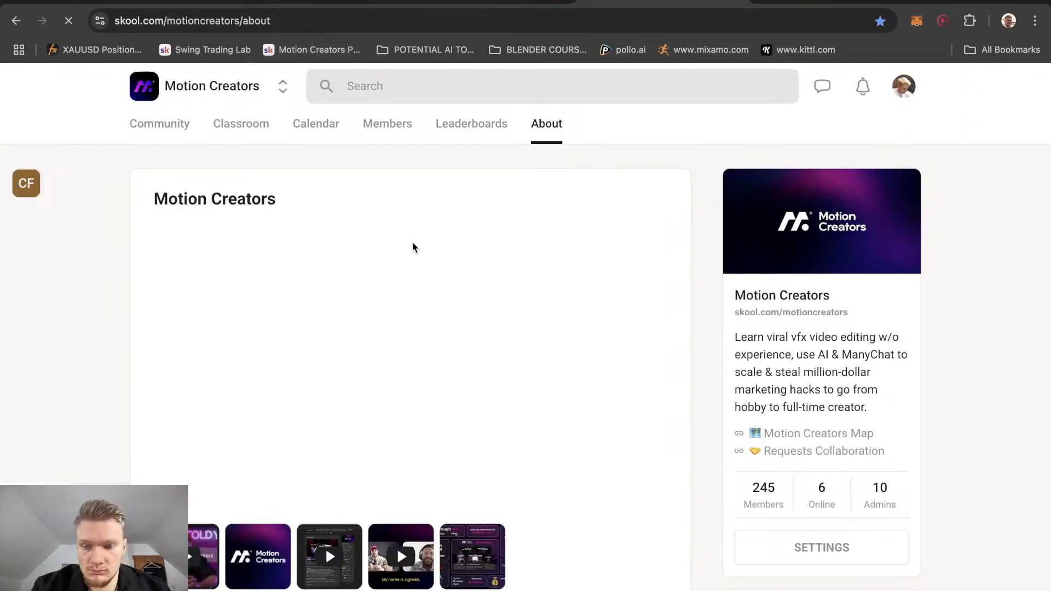
click(237, 126)
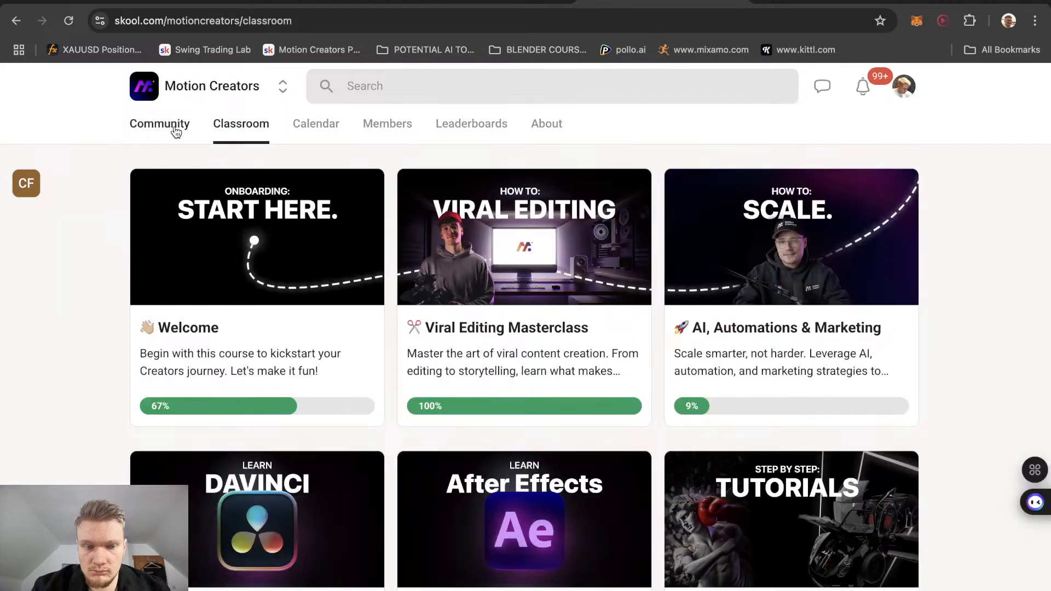
click(175, 131)
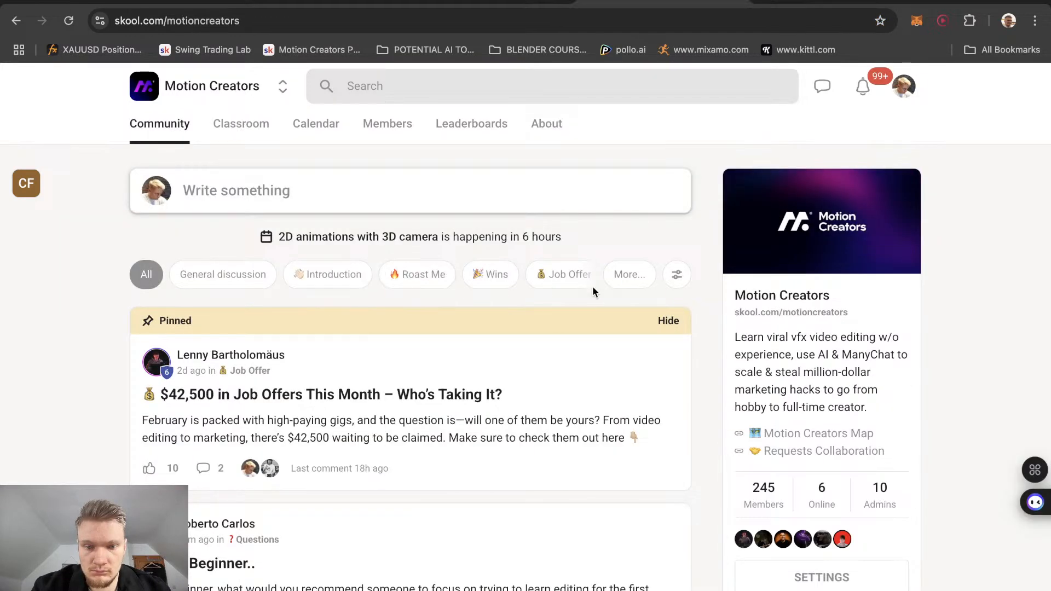
Filter the community posts by Wins and open the post "Opera Blender Roof is finished I think" at its comments
click(635, 275)
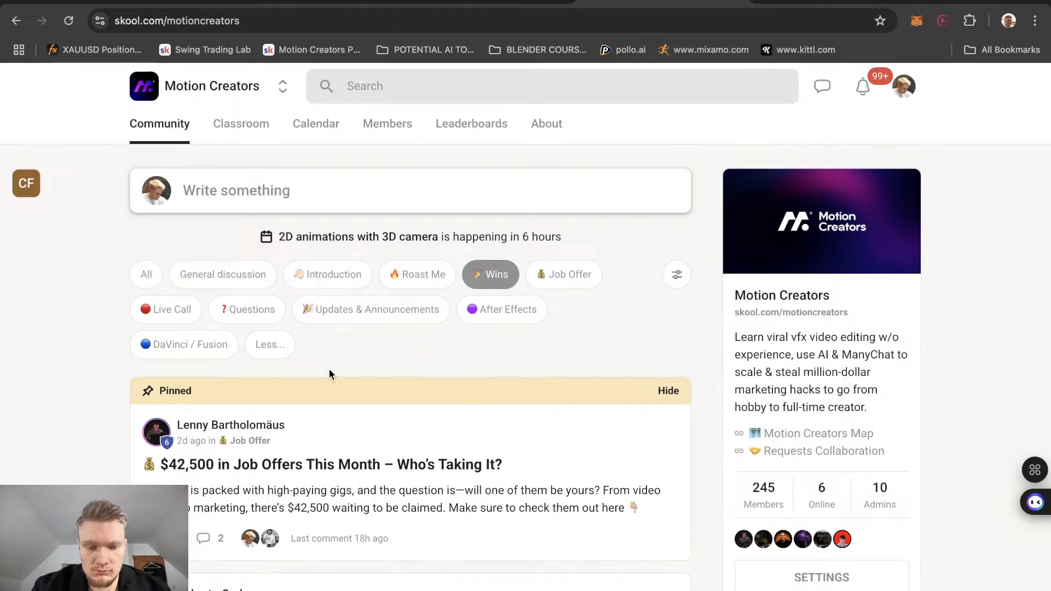
click(213, 437)
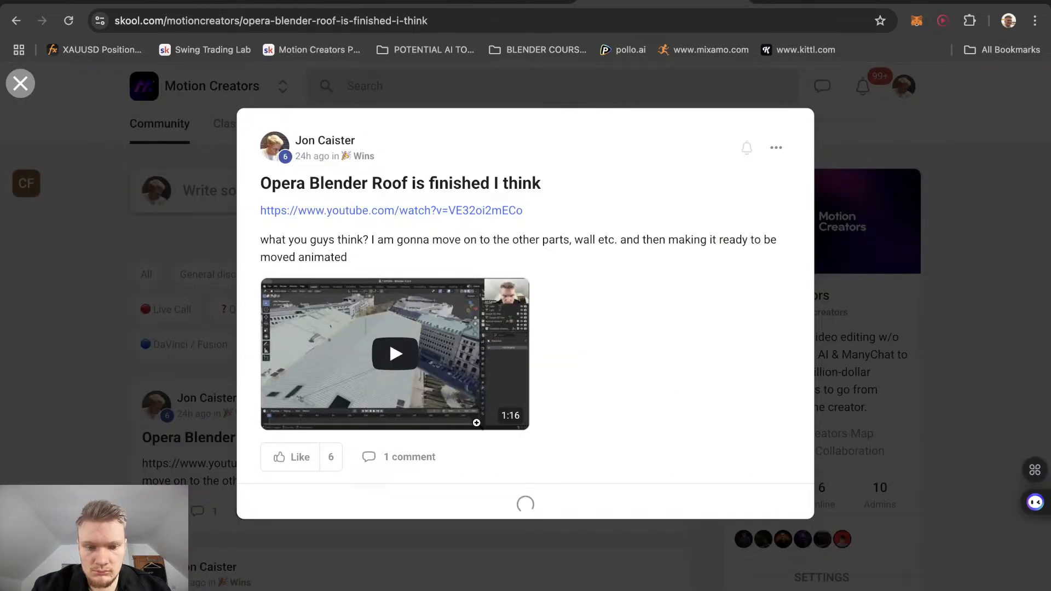
scroll(446, 547, down, 1)
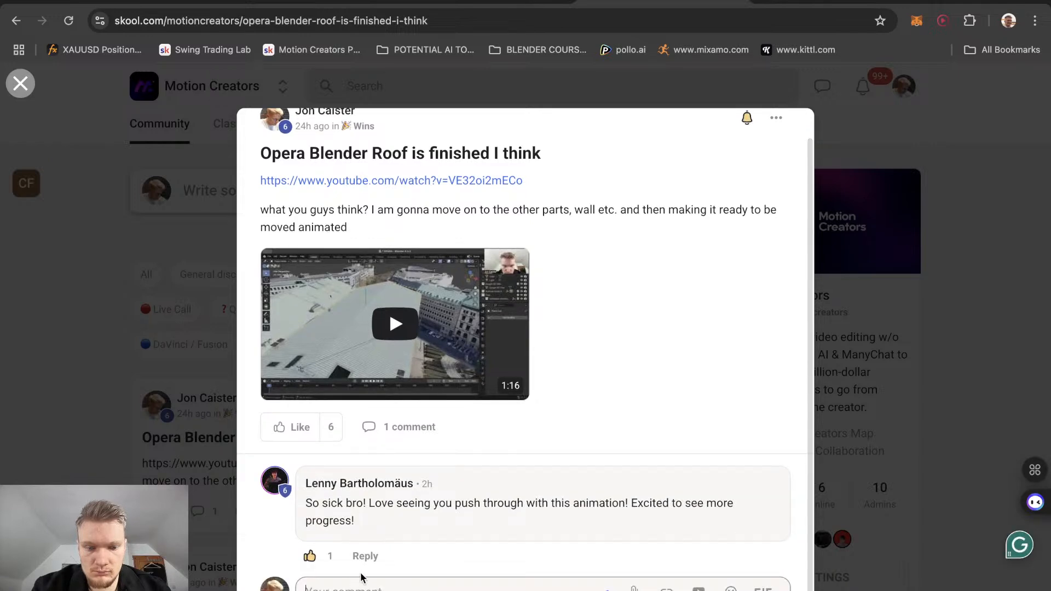
Find "Screenshot 2025-02-27 at 12.47.02" by searching for "screenshot" and attach it to a new comment on the post
click(634, 588)
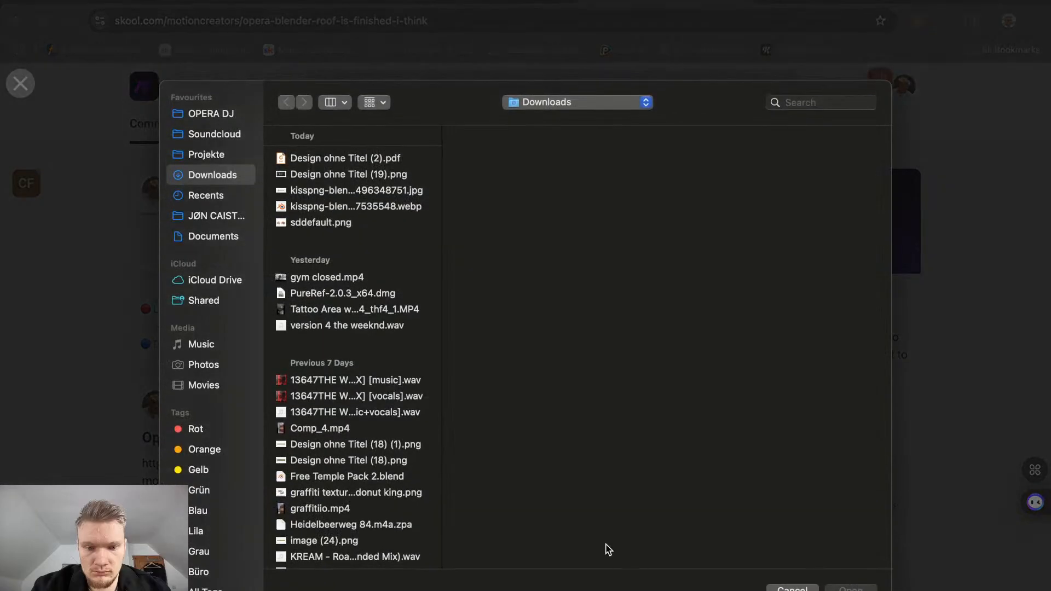
text(sc)
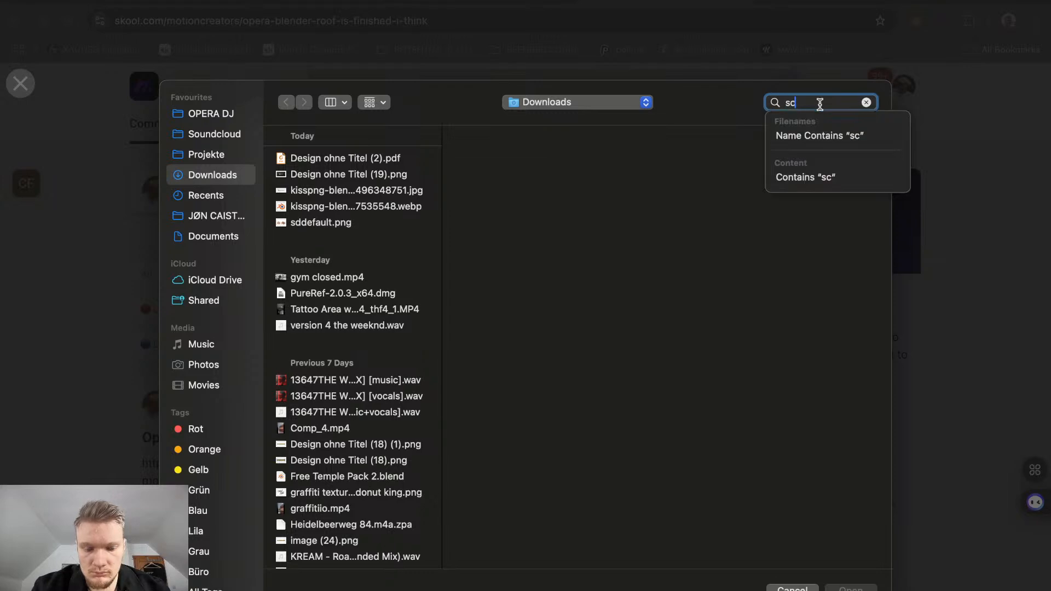
text(reenshot)
key(Return)
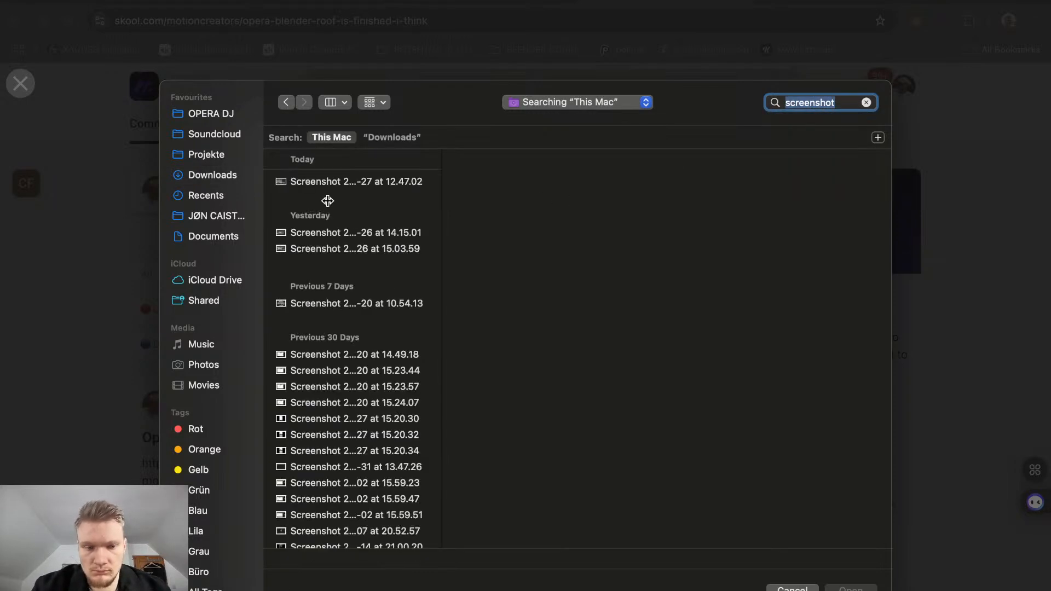
click(305, 181)
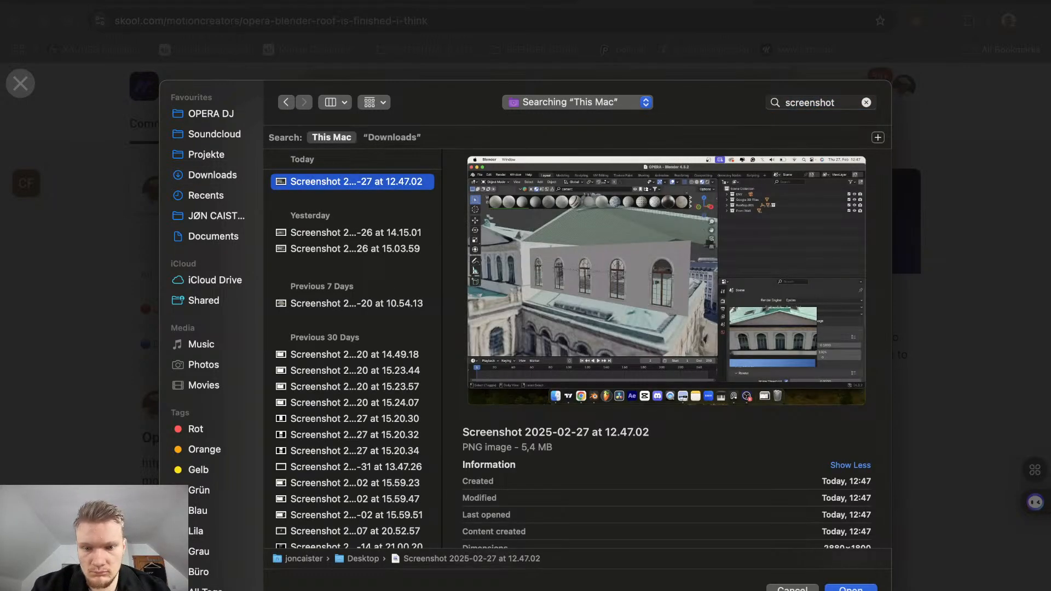
key(Return)
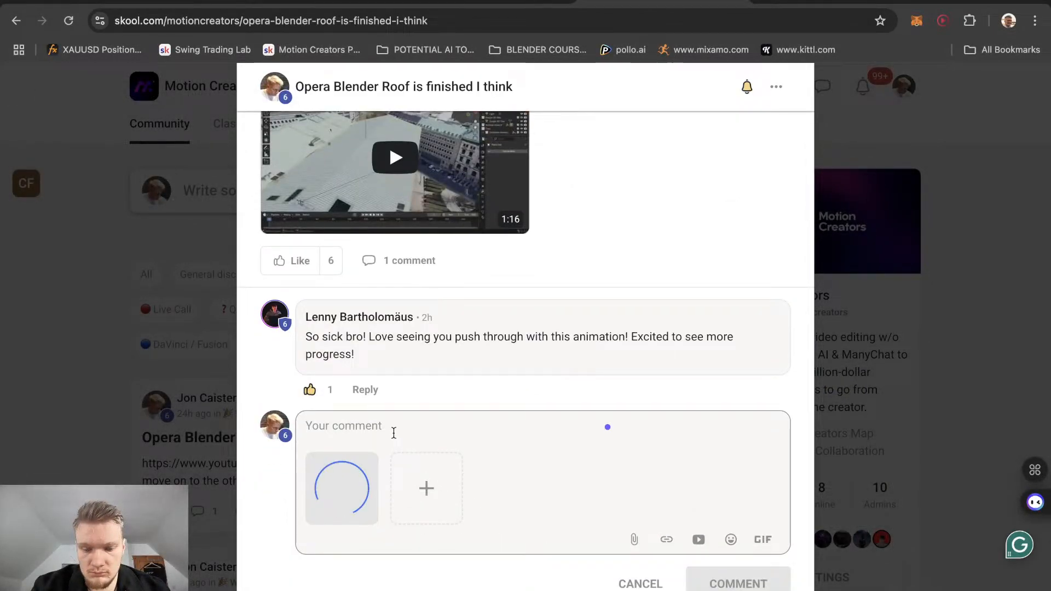
Write "windows done today, learning a lot" as the comment text and publish the comment
text(do)
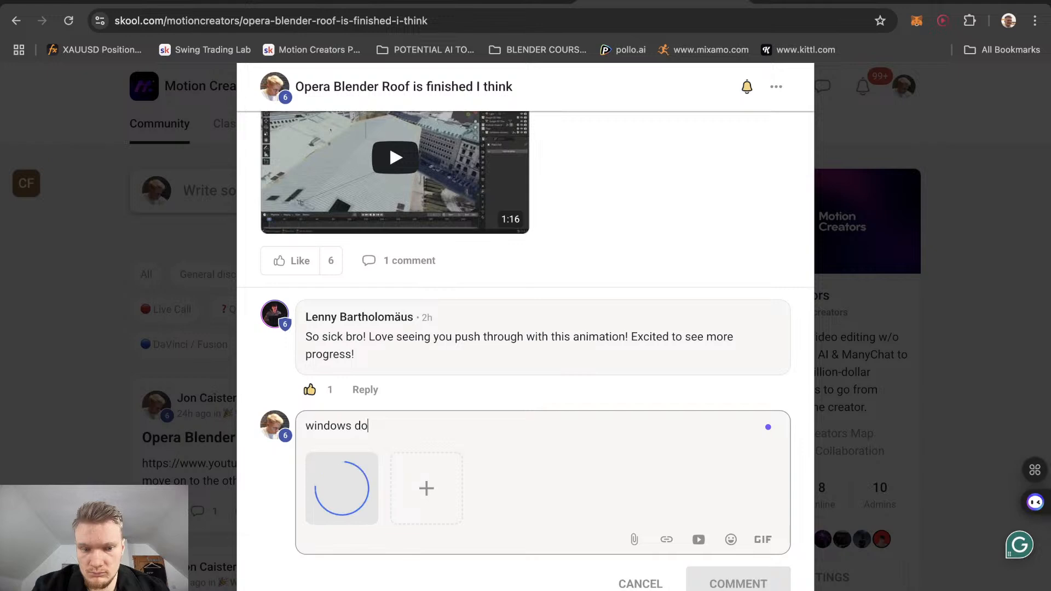
text(ne today, )
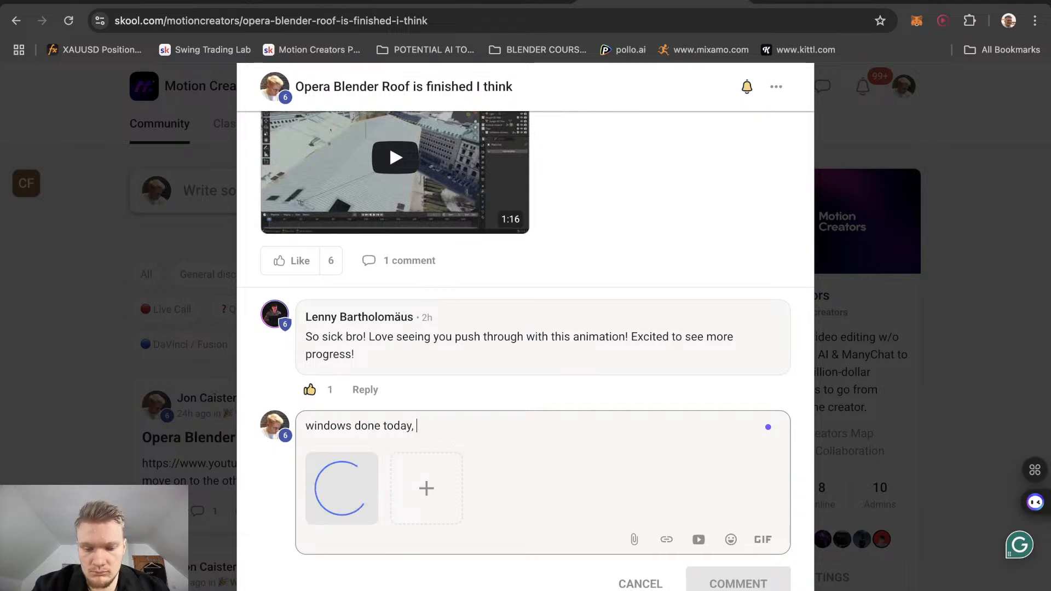
text(learning a lot)
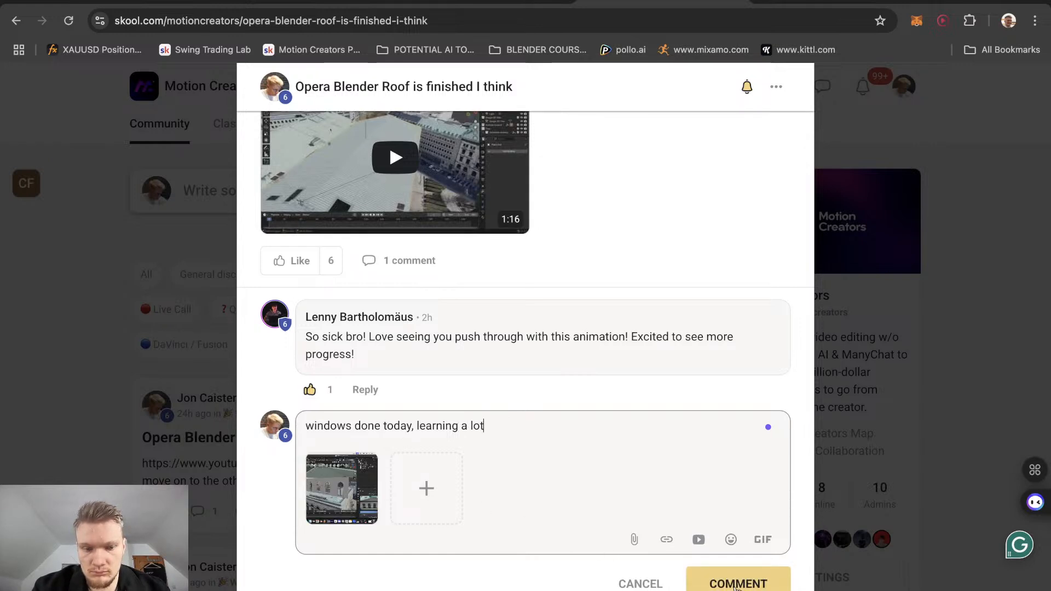
click(736, 585)
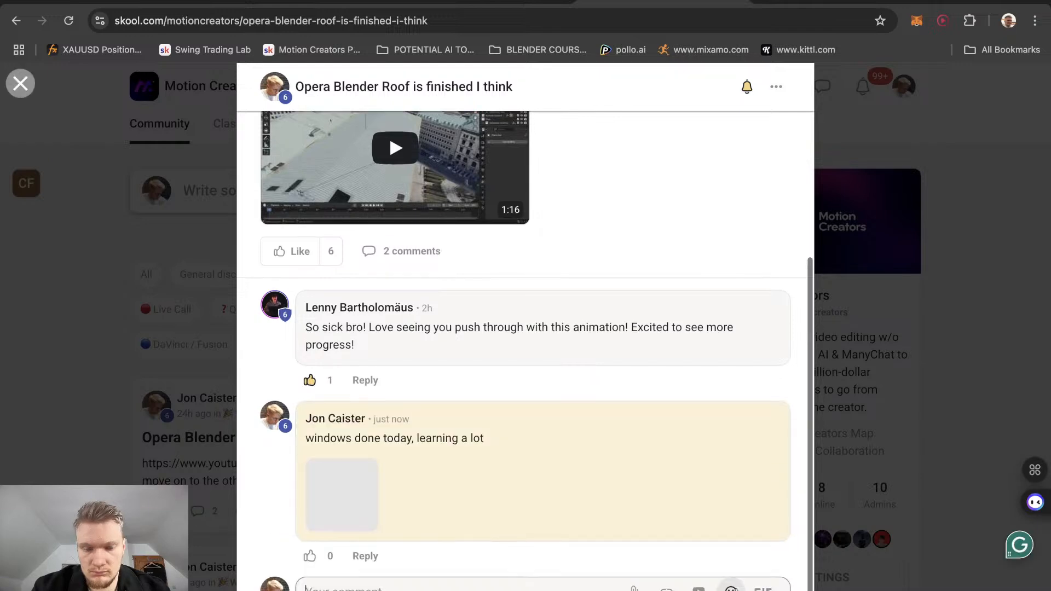
Preview the post's roof video and view the enlarged screenshot attached to the new comment
scroll(425, 384, up, 4)
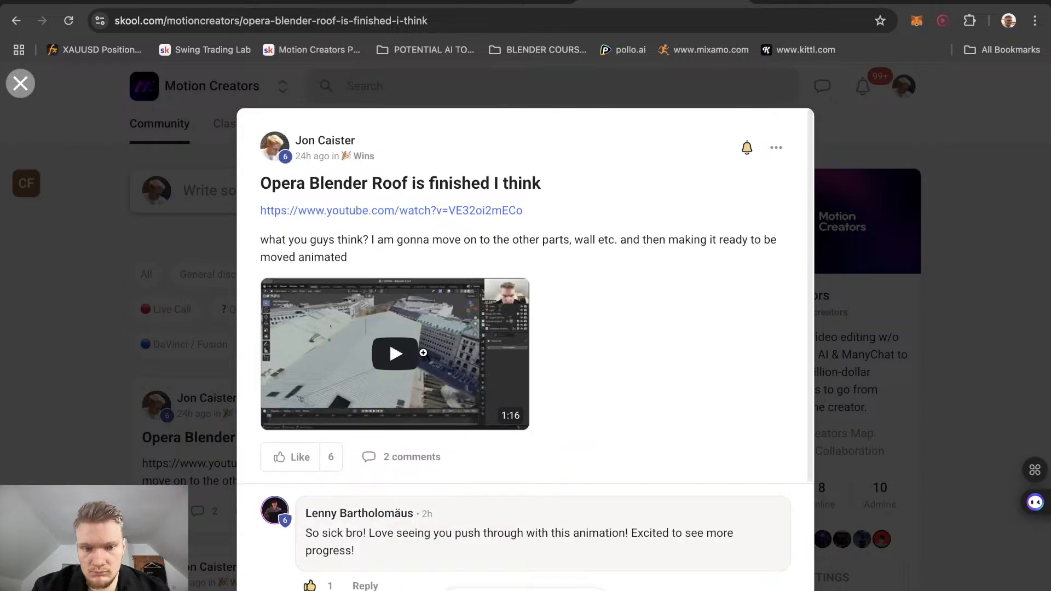
click(423, 353)
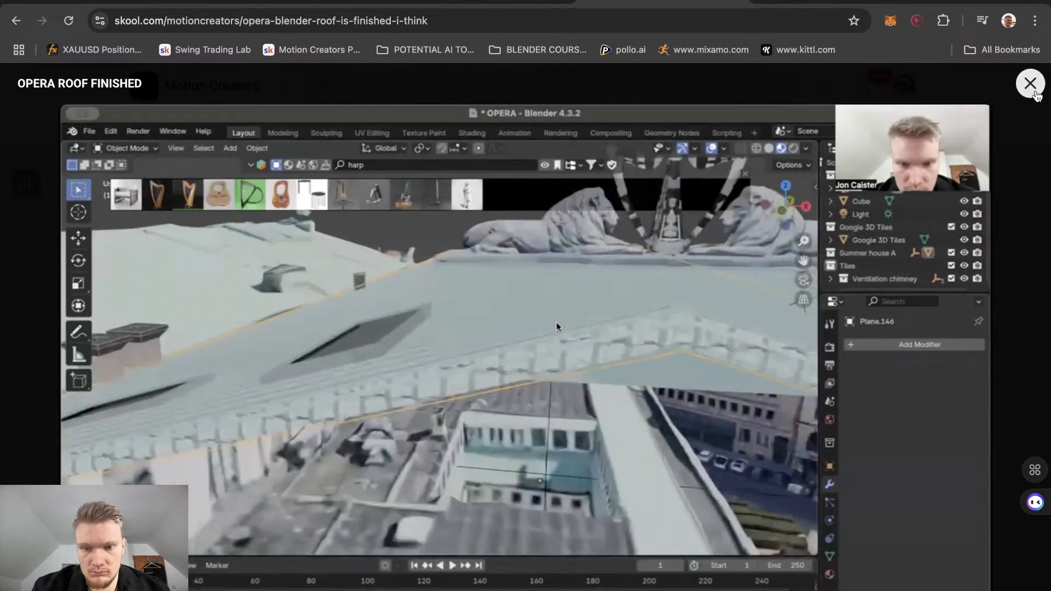
click(1035, 93)
scroll(564, 340, down, 3)
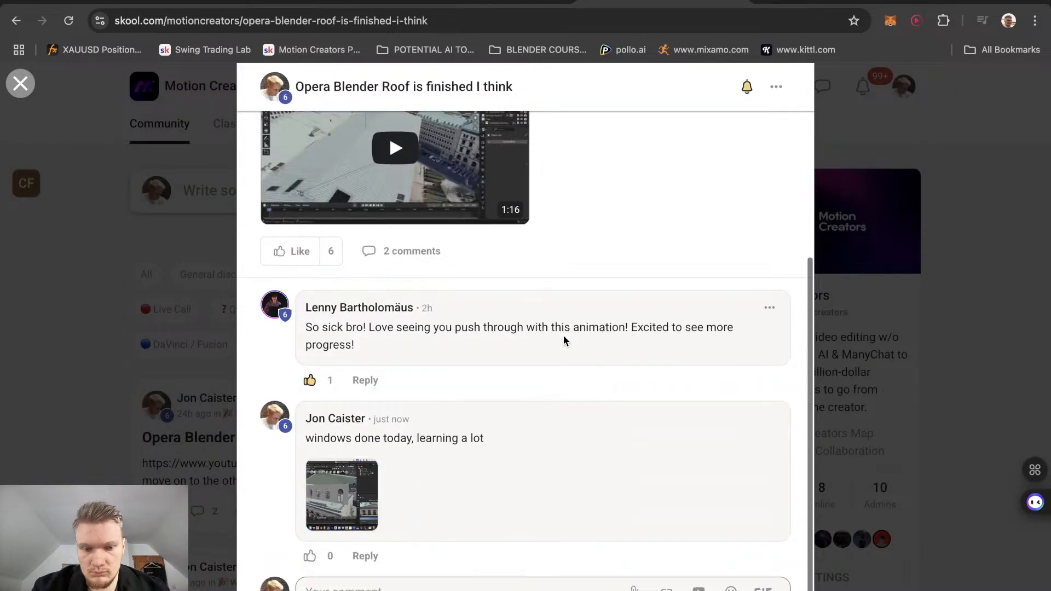
click(345, 499)
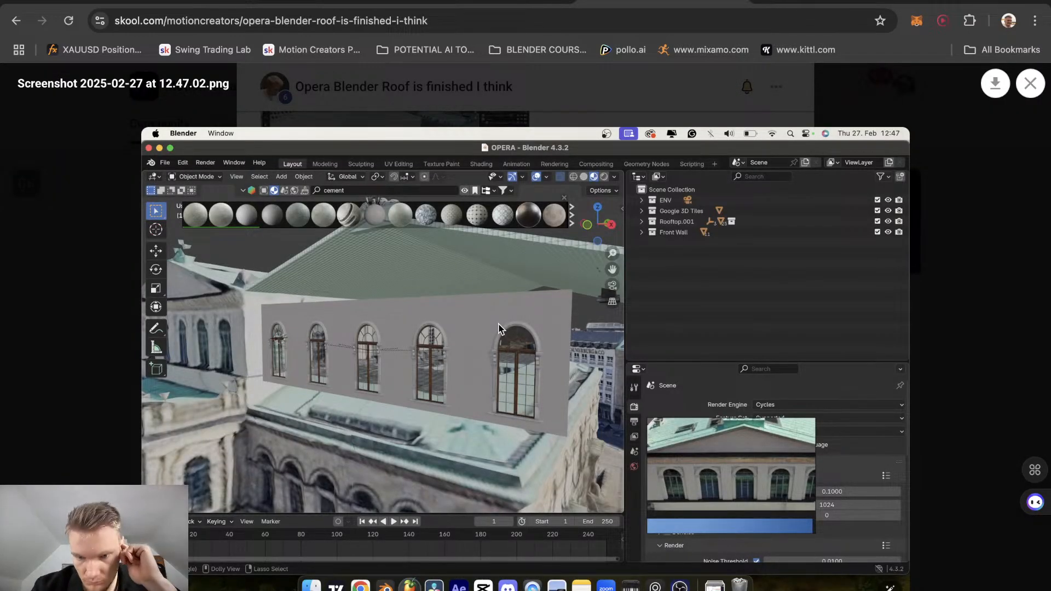
click(1030, 91)
Edit the new comment by adding the word "transparent" before "windows"
click(769, 418)
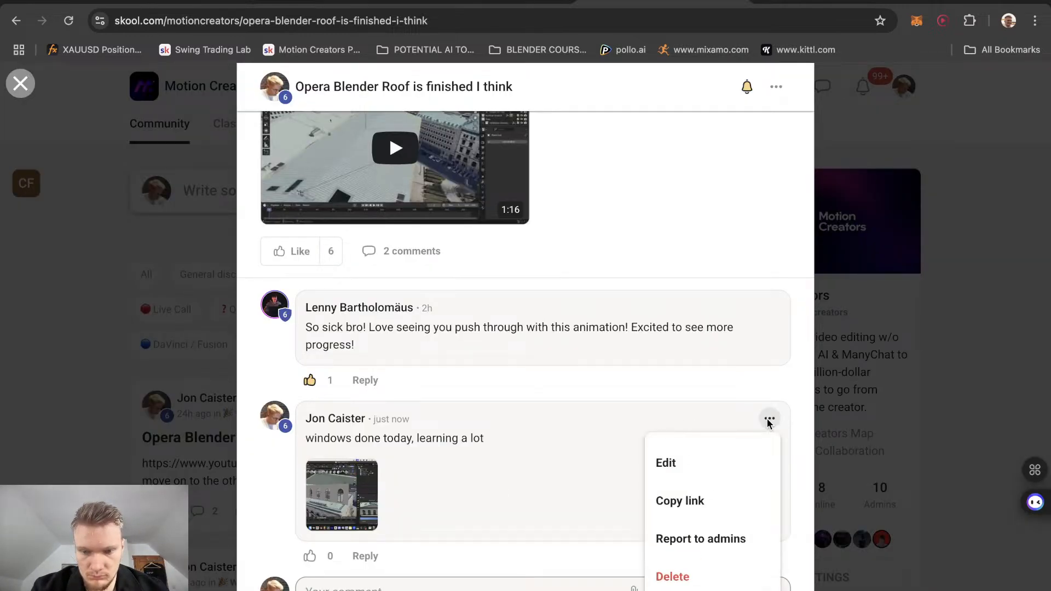
click(715, 462)
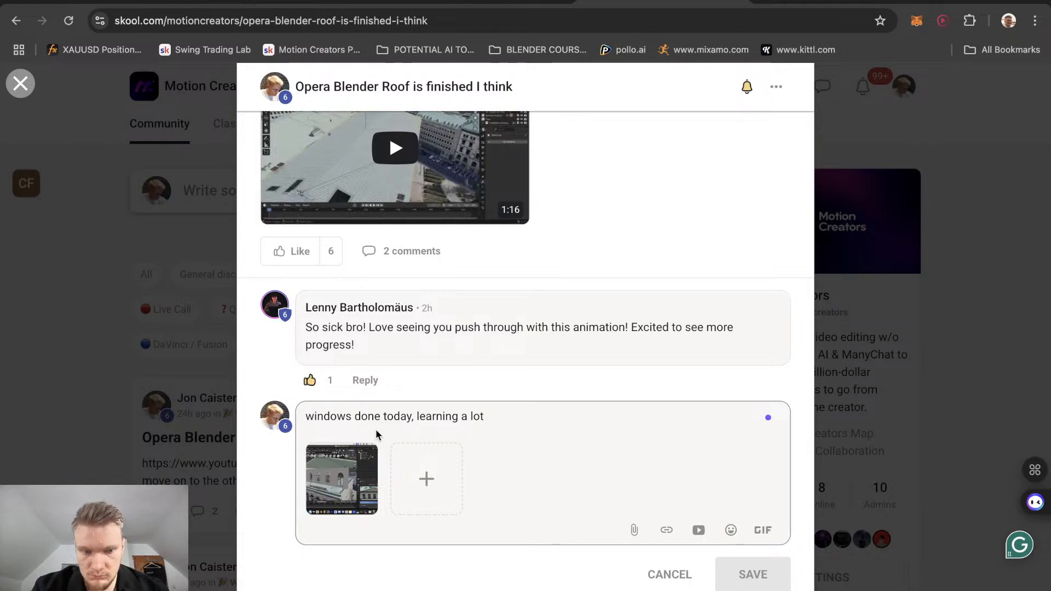
click(306, 416)
text(trans)
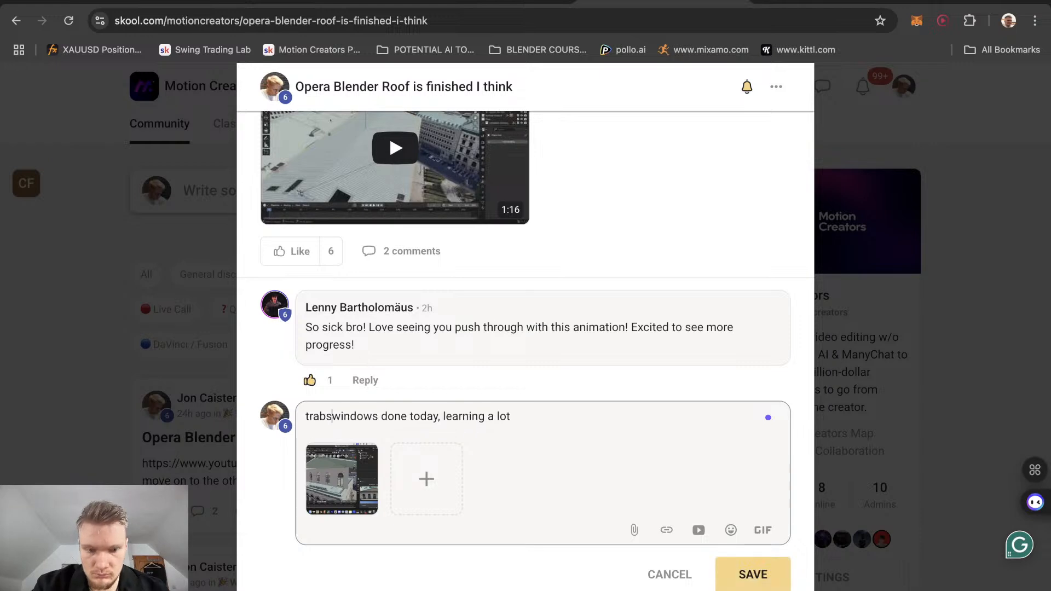
text(parent)
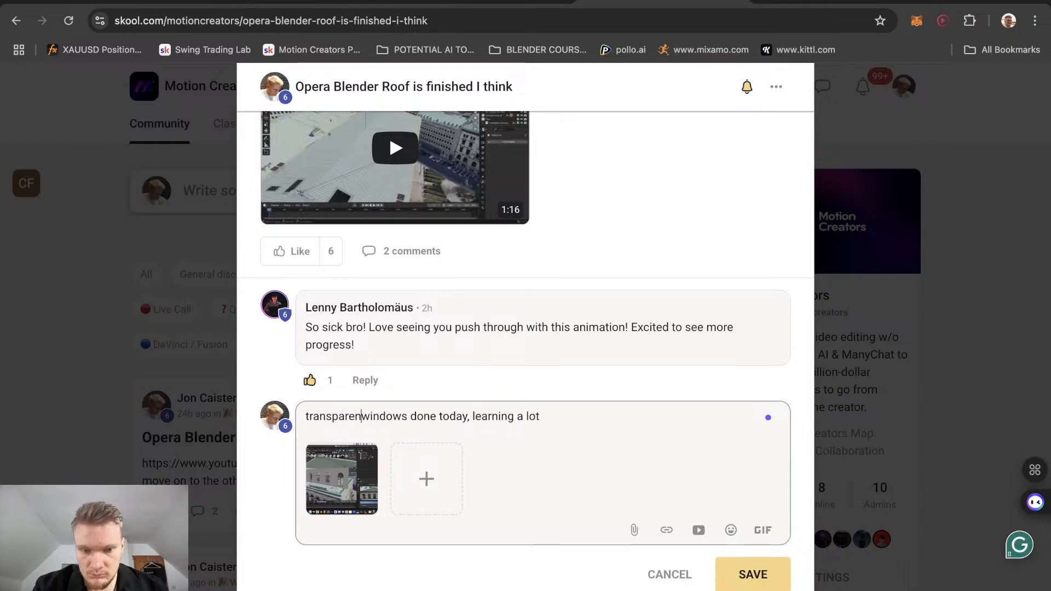
Append ". just need to finish wall shapes and shading" to the end of the comment text
click(562, 424)
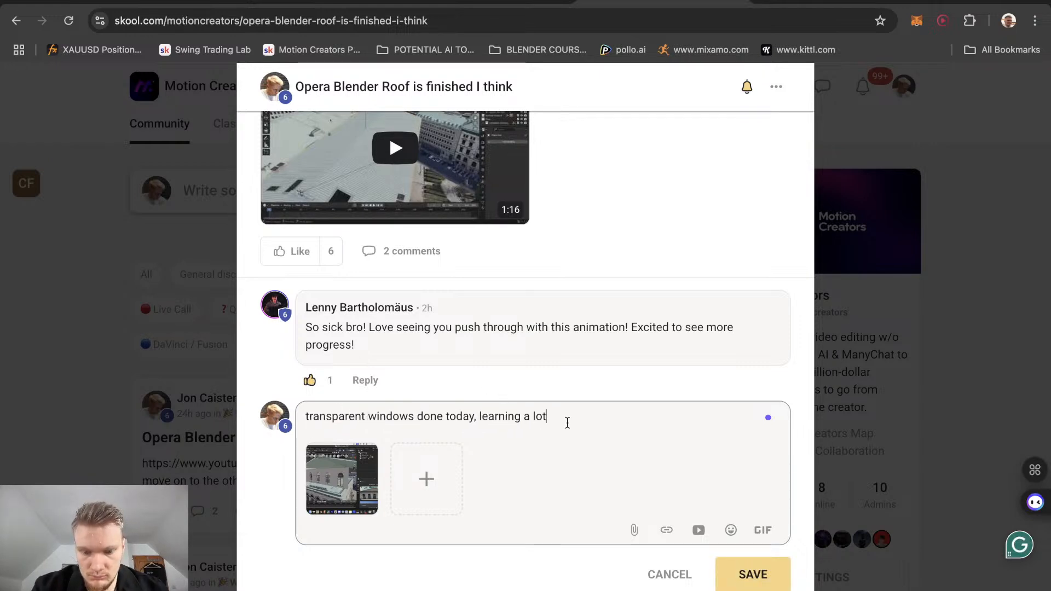
text(. just need)
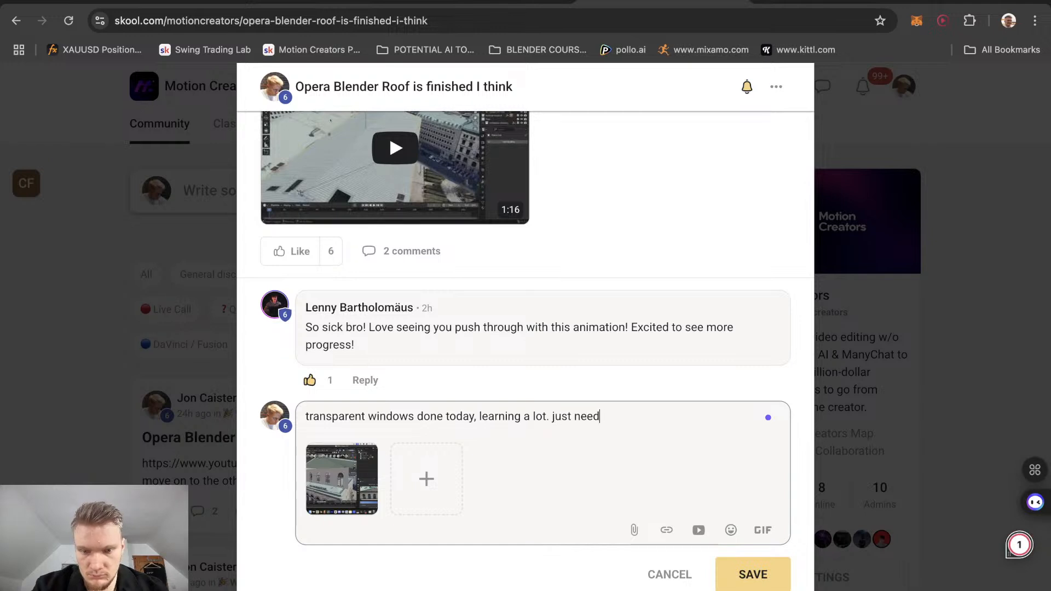
text( to finis)
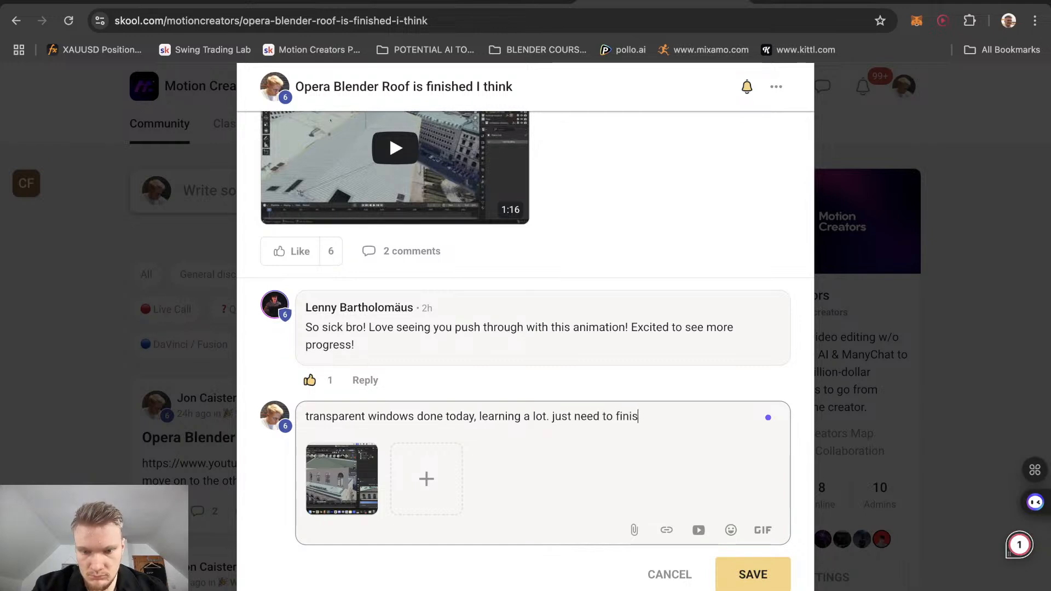
text(h windows)
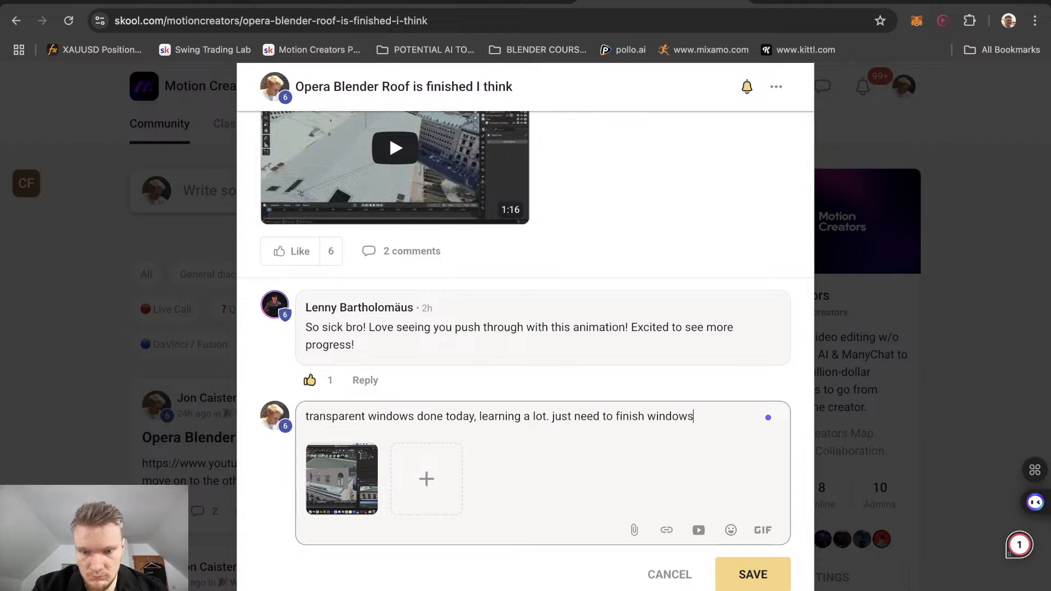
key(BackSpace)
key(BackSpace)
key(BackSpace)
key(BackSpace)
key(BackSpace)
key(BackSpace)
text(all )
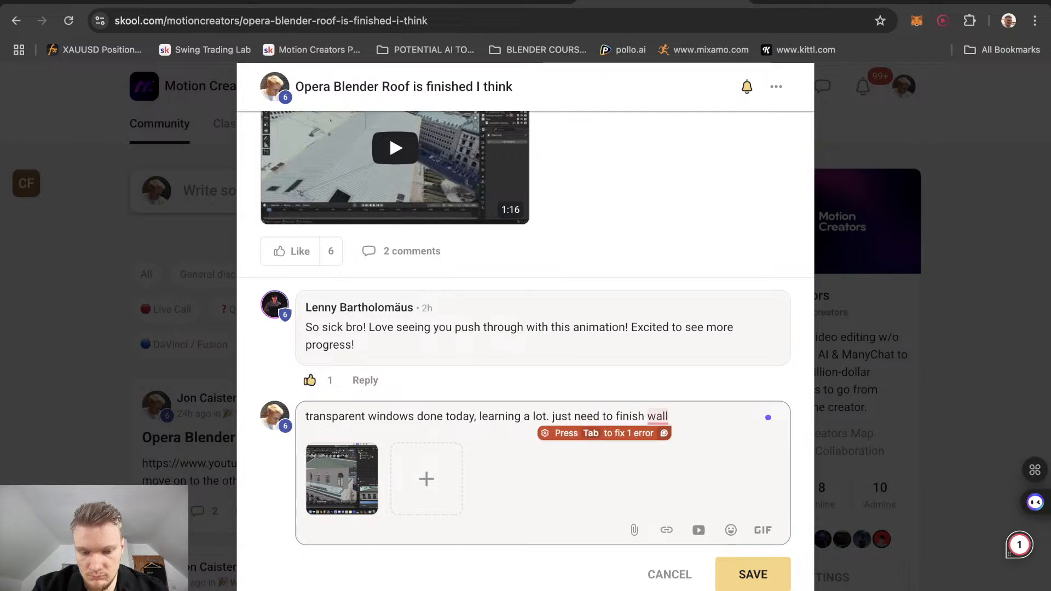
text(shapes )
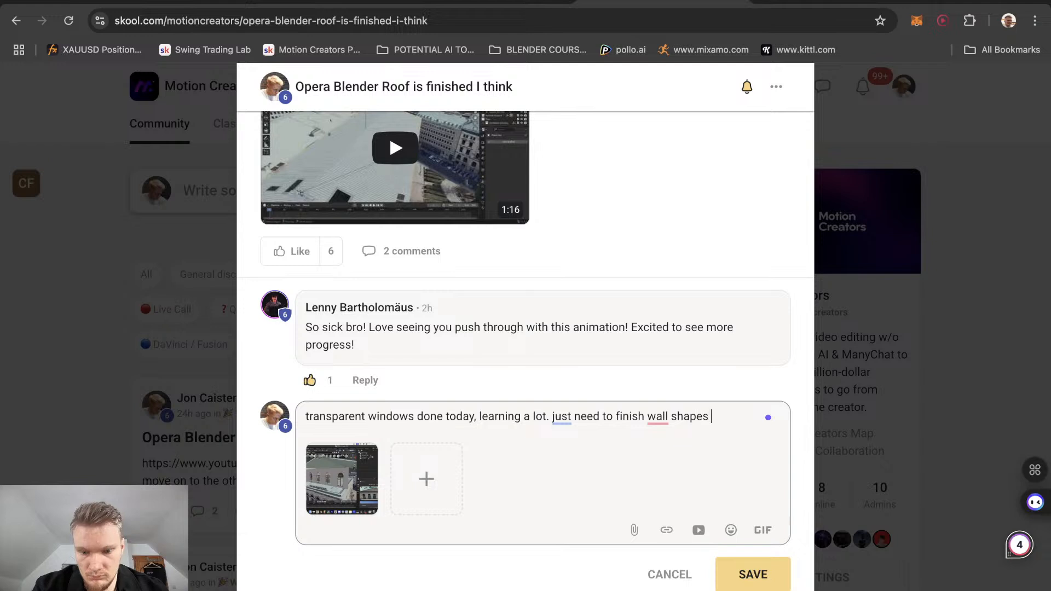
text(and s)
text(shading )
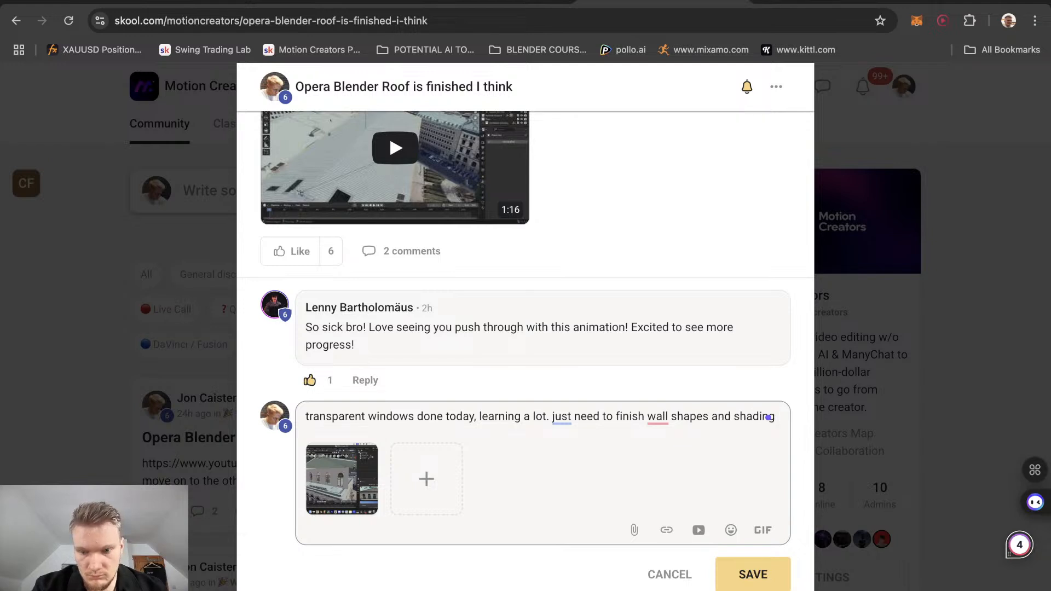
Continue the comment with "and then its just pretty much copy and paste from there"
text(and then)
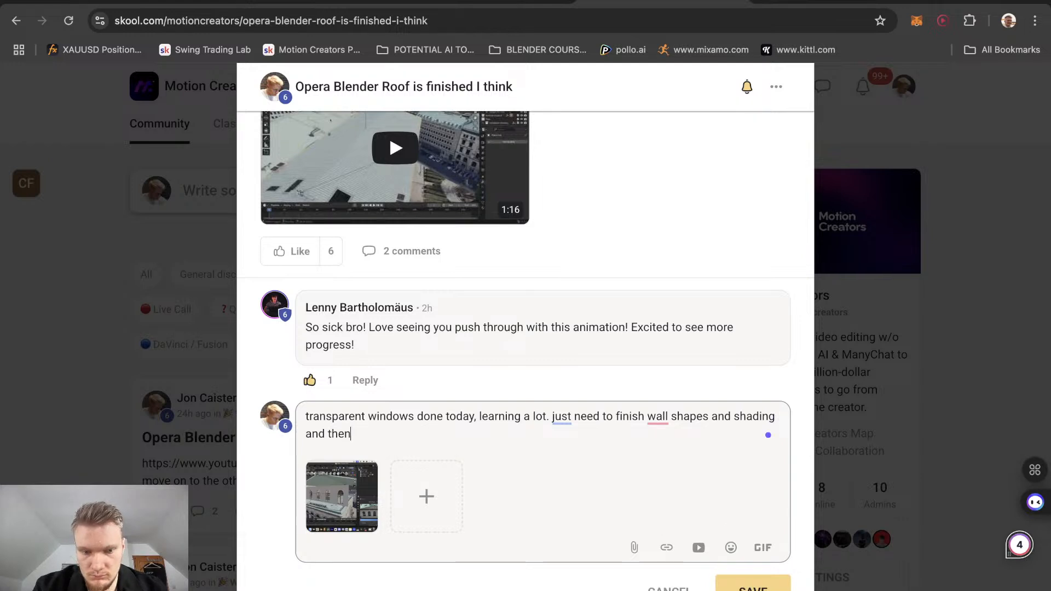
text( its jus)
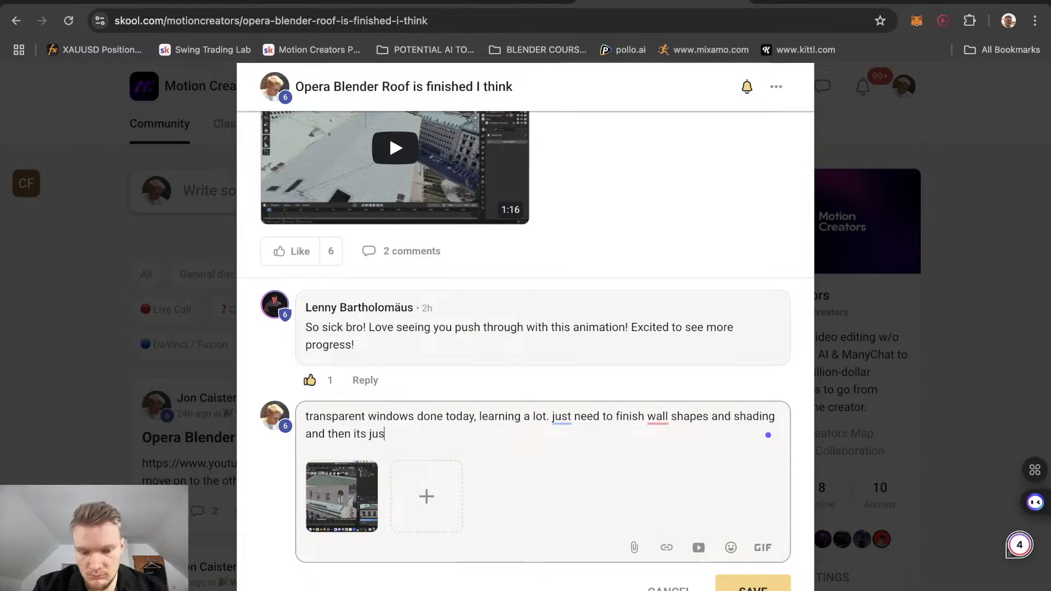
text(t pretty much )
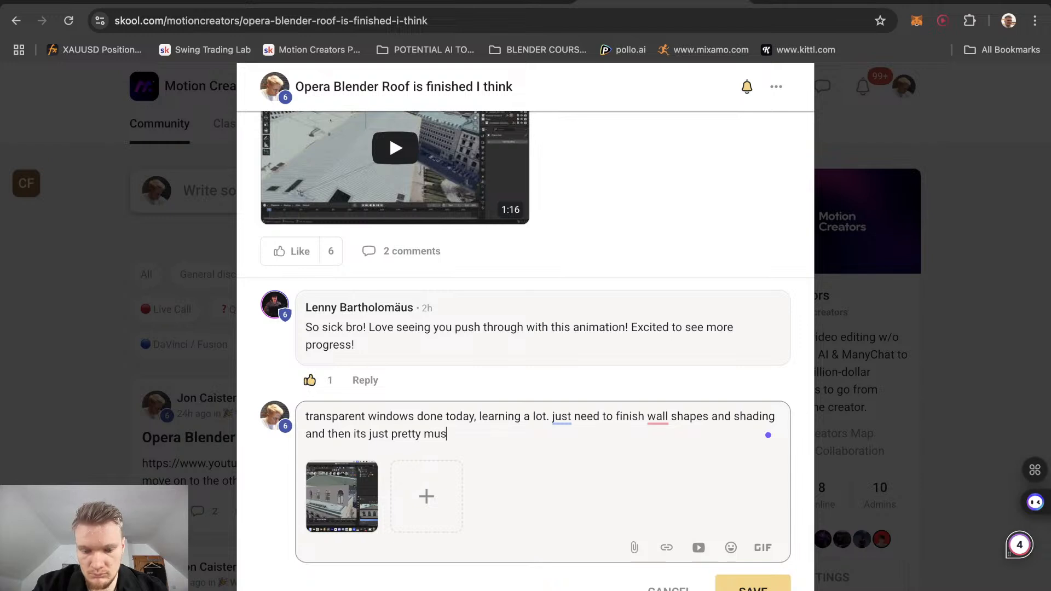
text(copy)
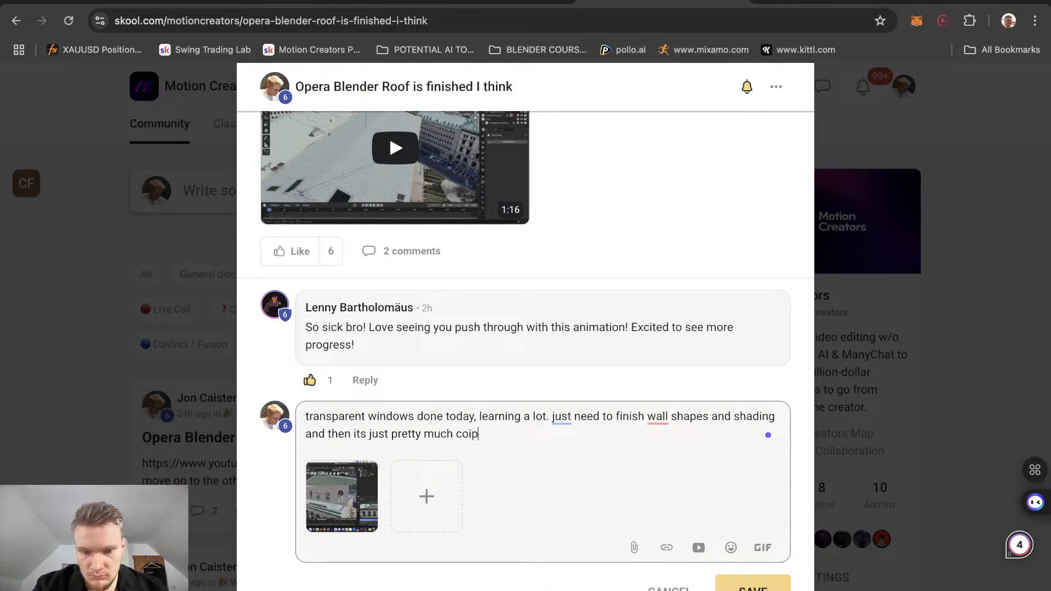
text( and p)
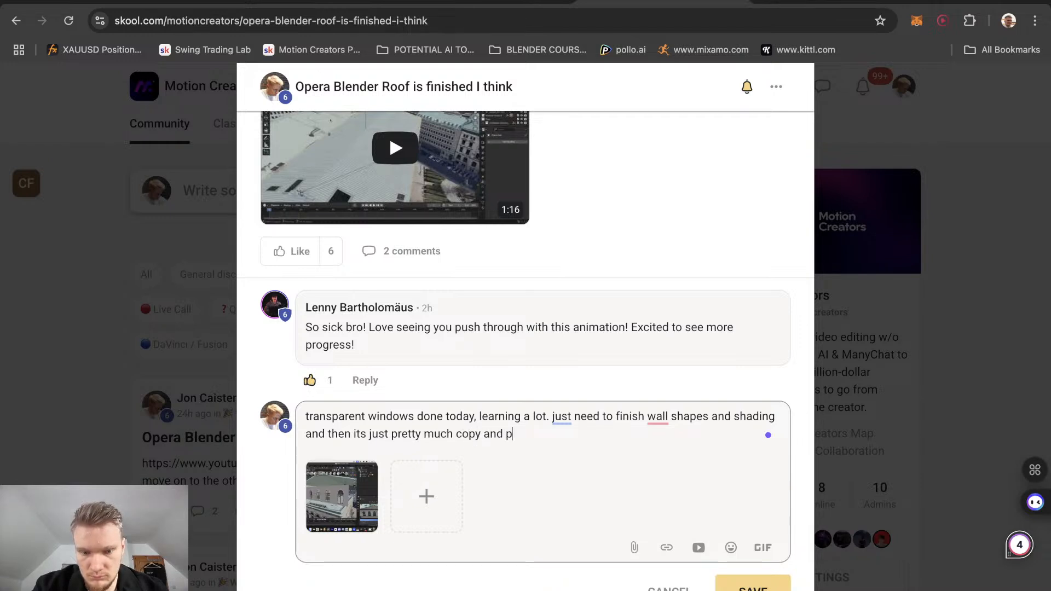
text(aste from )
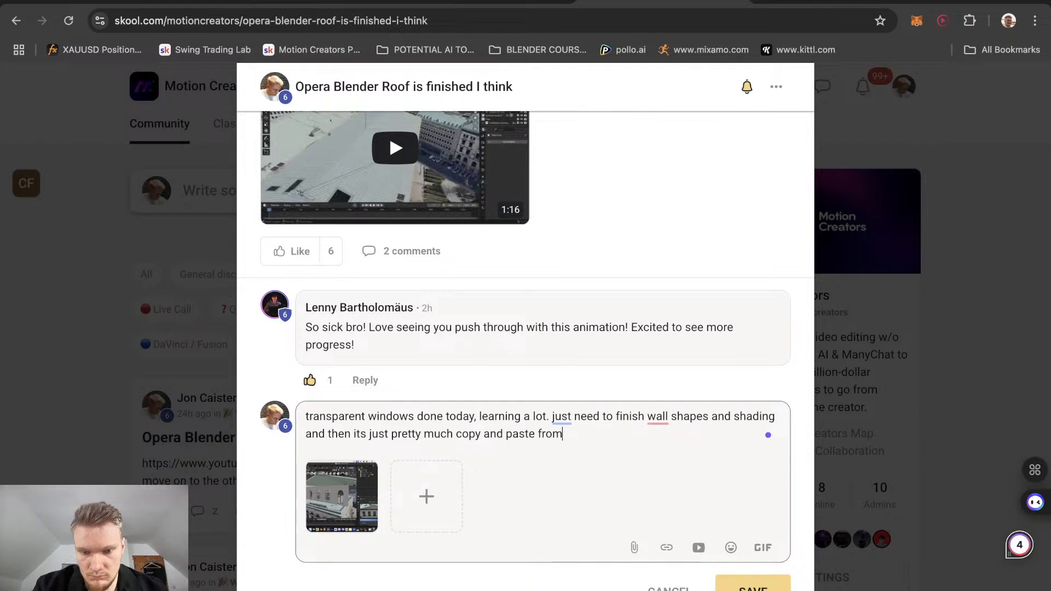
text(there)
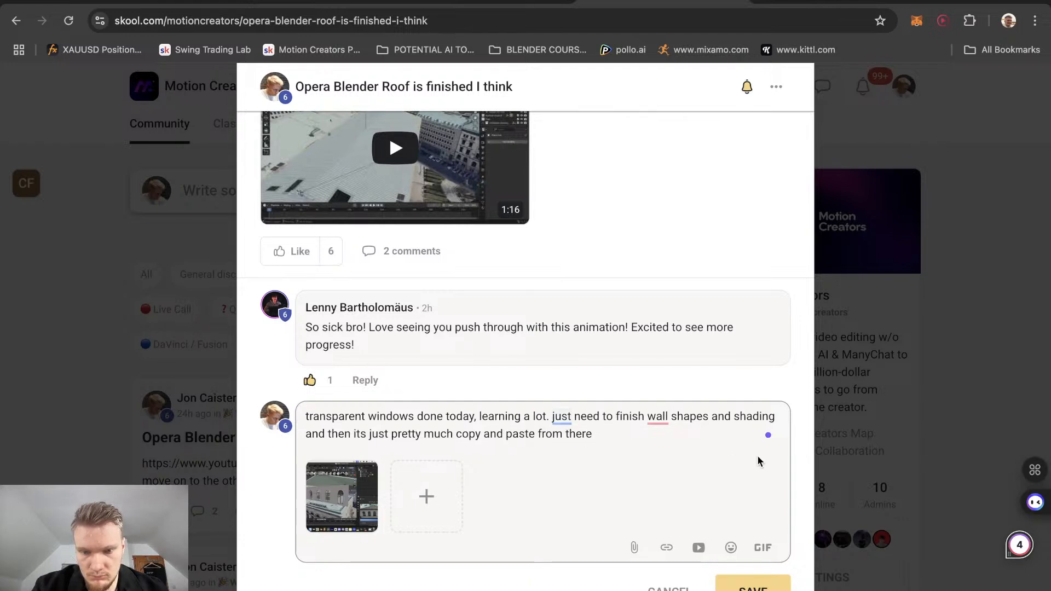
Insert "material" before "shading", save the edited comment and view its attached screenshot enlarged
click(732, 417)
text(mate)
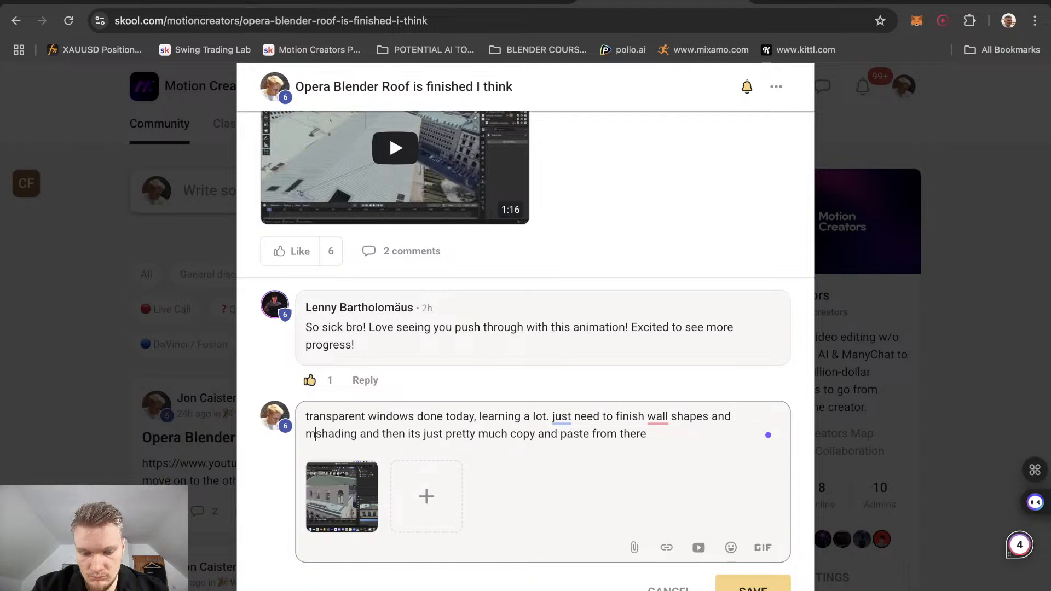
text(rial)
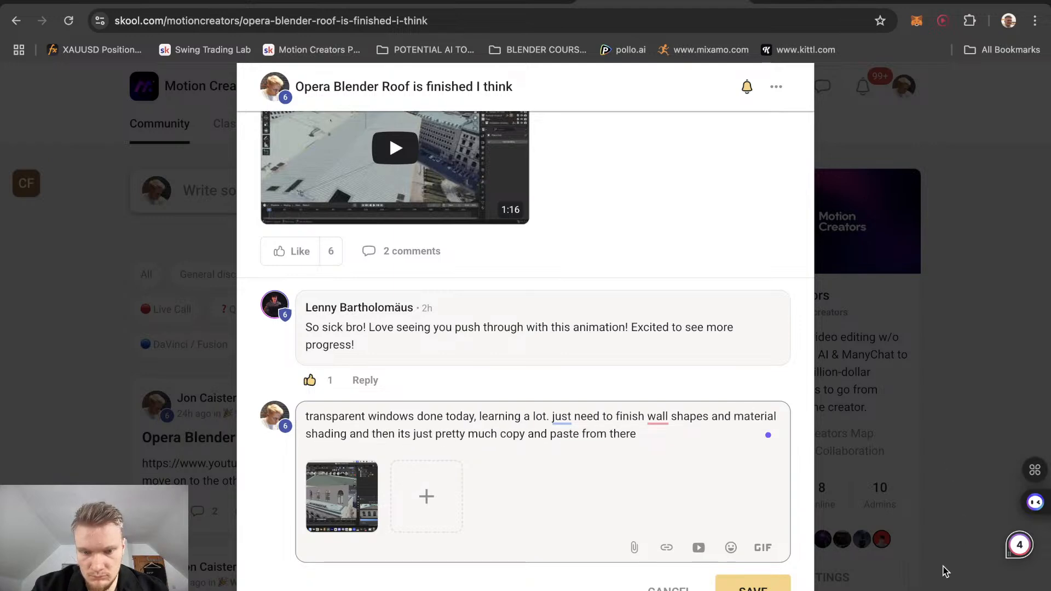
click(754, 586)
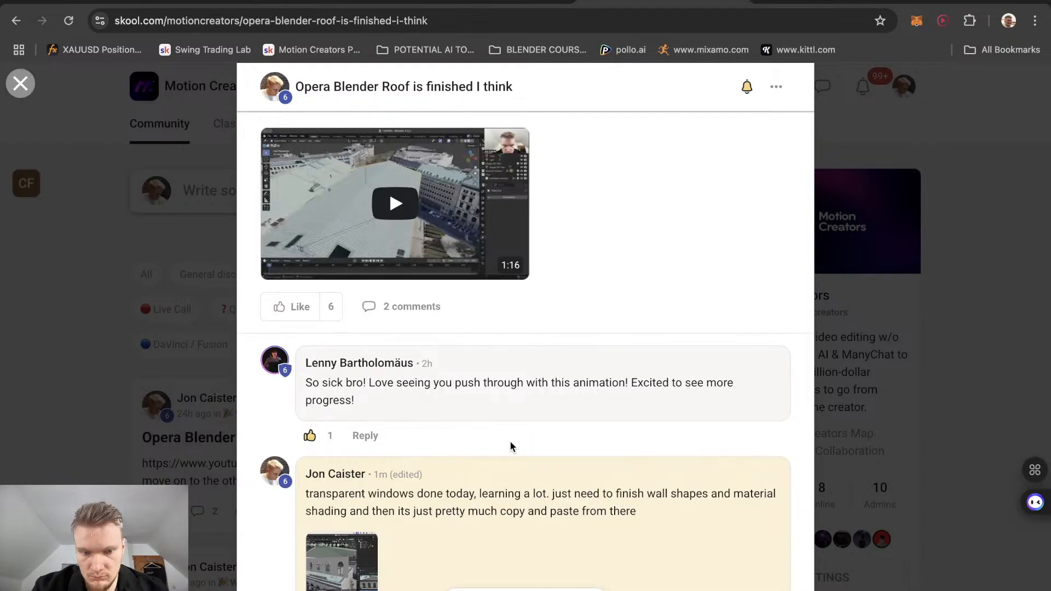
scroll(512, 447, down, 2)
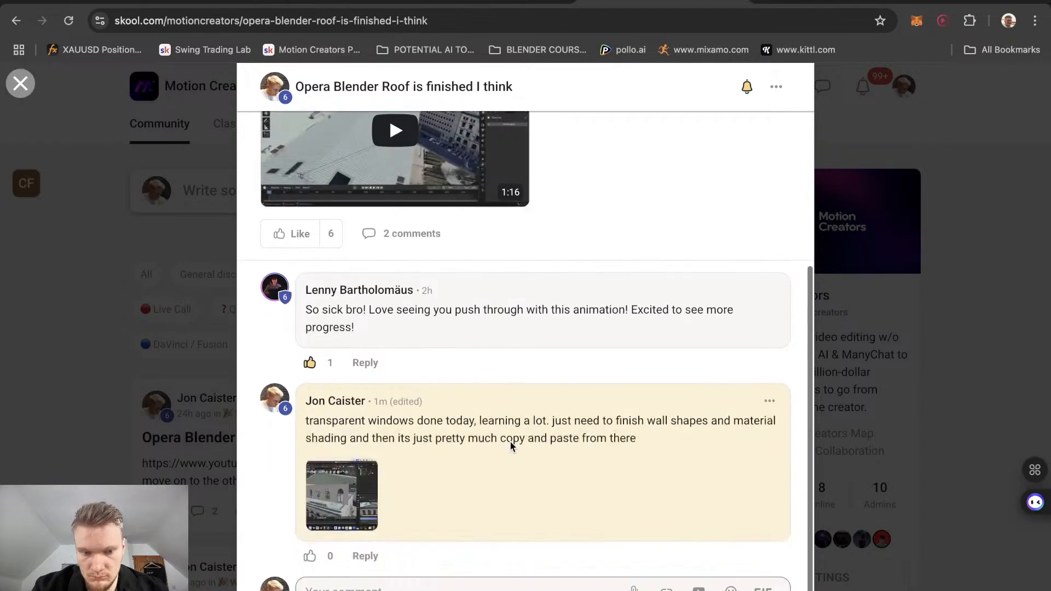
click(338, 482)
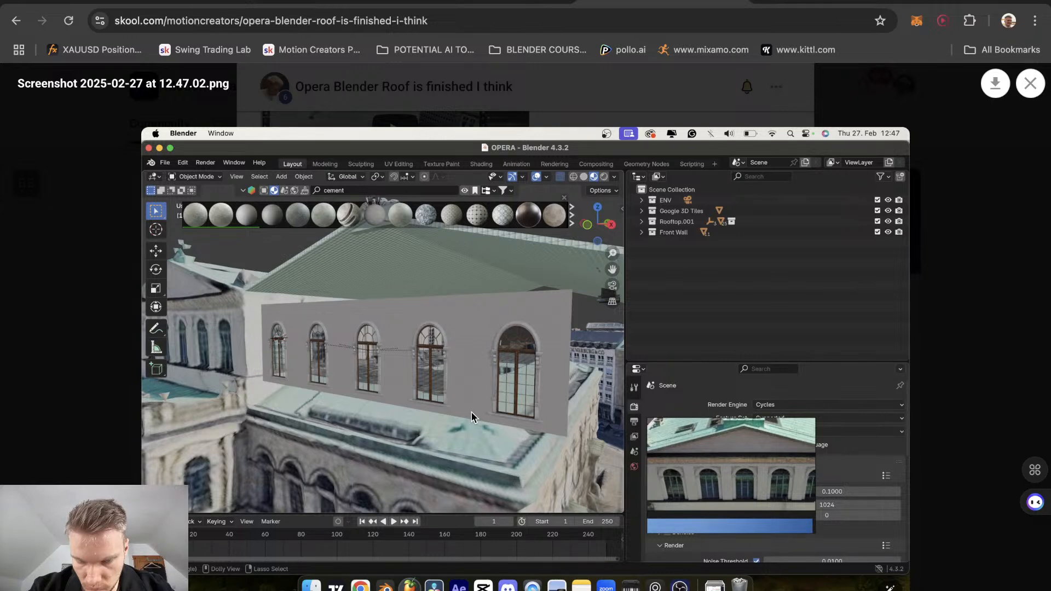
Switch to the YouTube Studio page of the "LIVE EDITS" stream and end the livestream
click(452, 6)
click(334, 6)
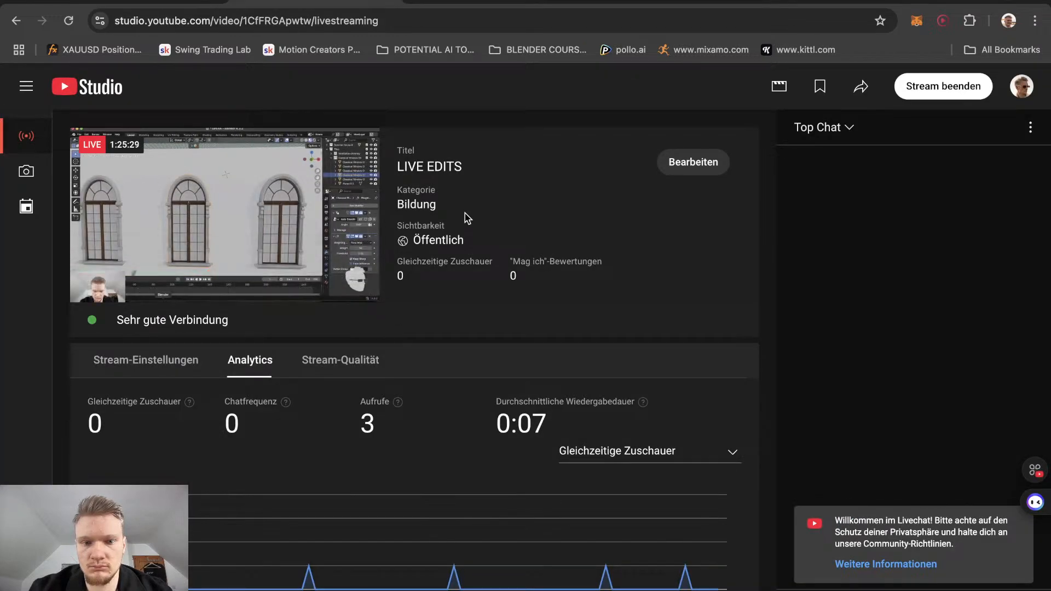
click(937, 94)
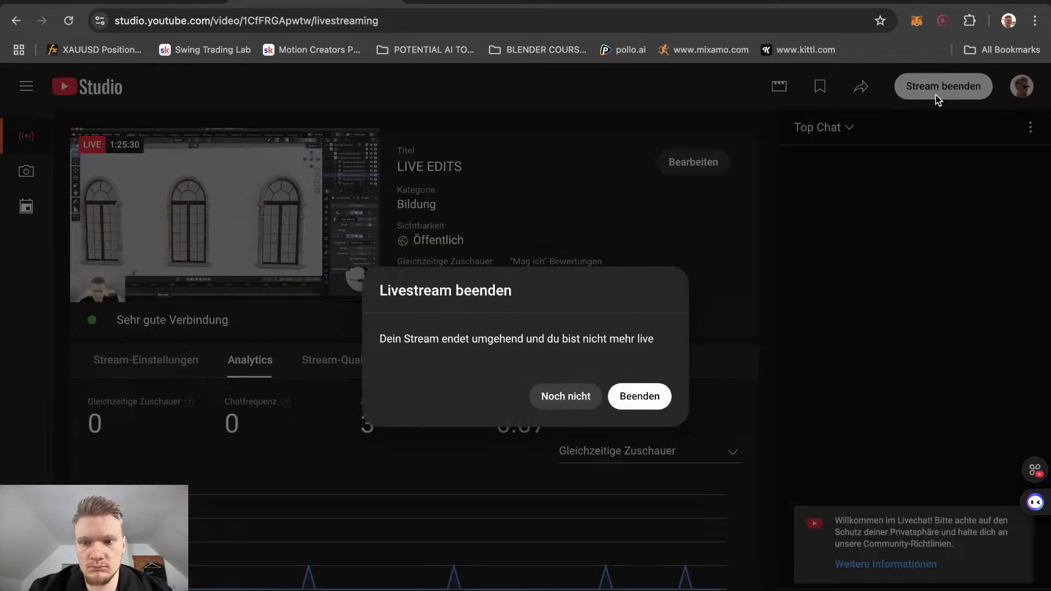
click(640, 397)
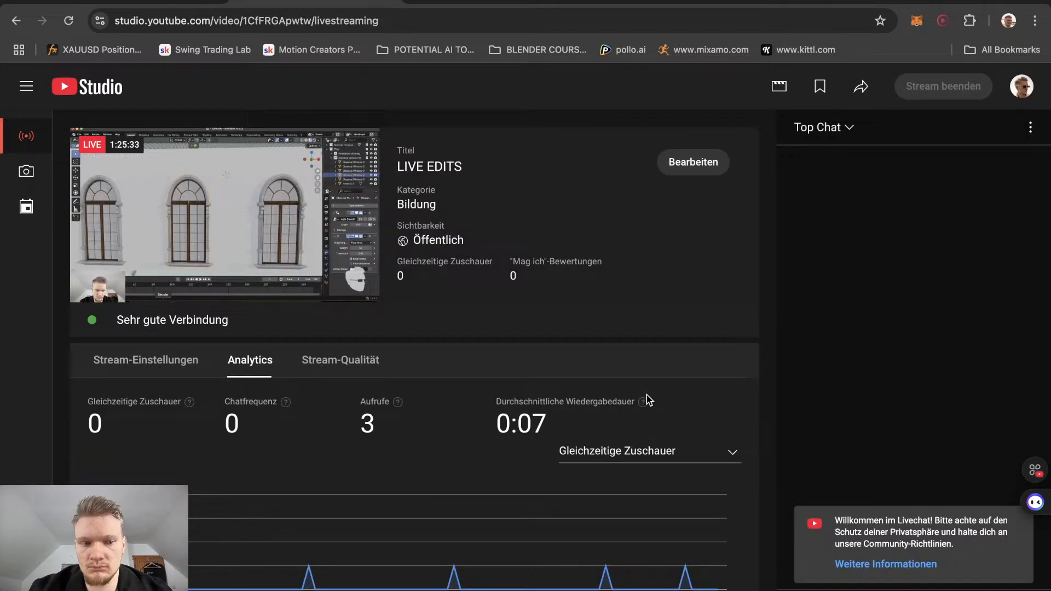